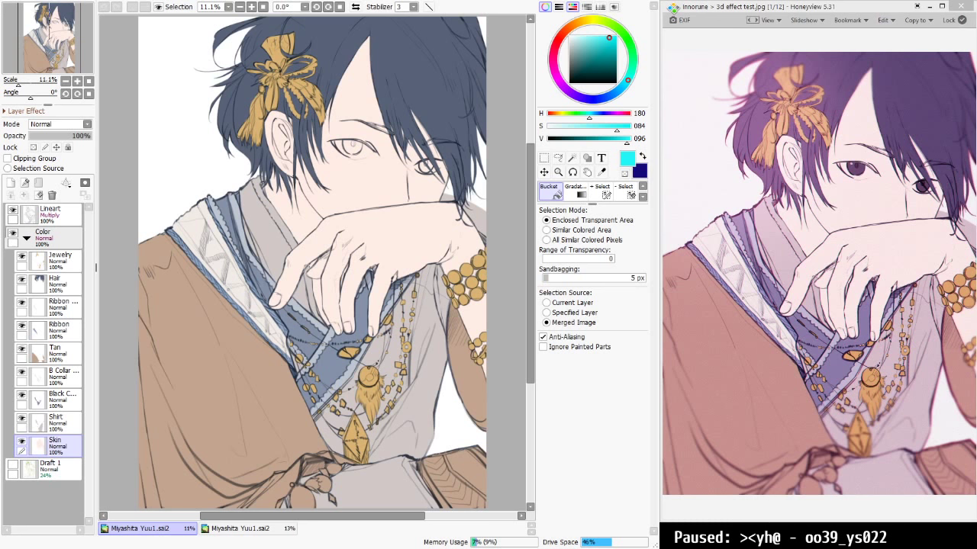
pyautogui.press('XF86AudioPlay')
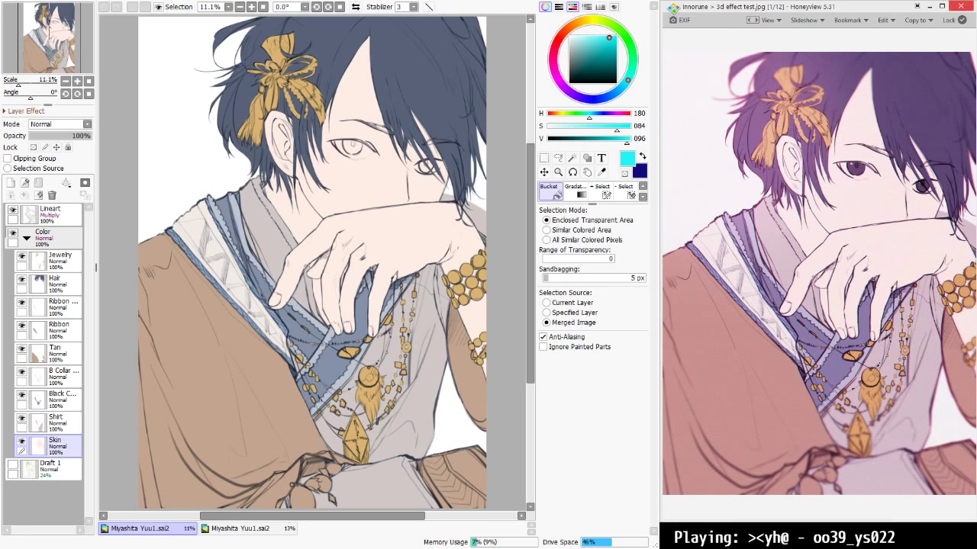
pyautogui.click(932, 7)
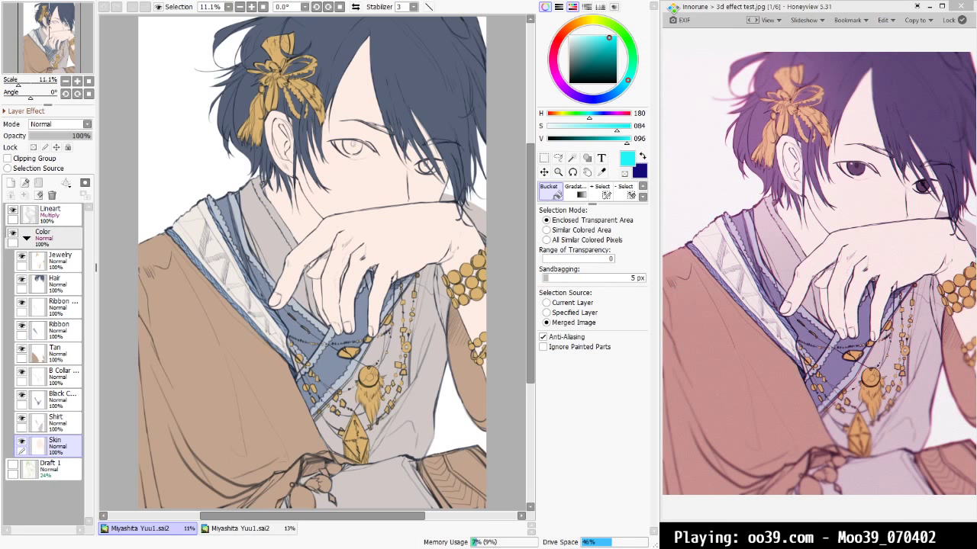
pyautogui.hotkey('alt', 'Tab')
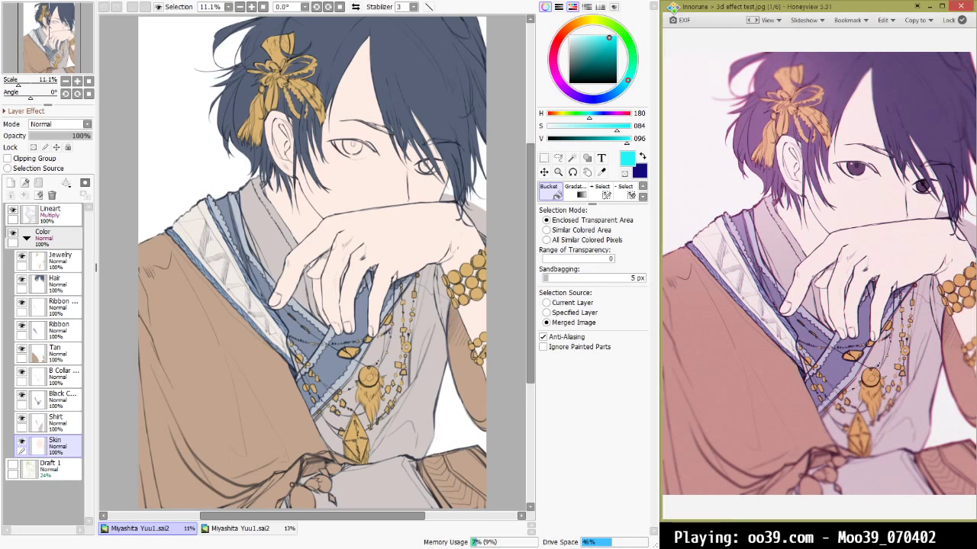
pyautogui.hotkey('alt', 'Tab')
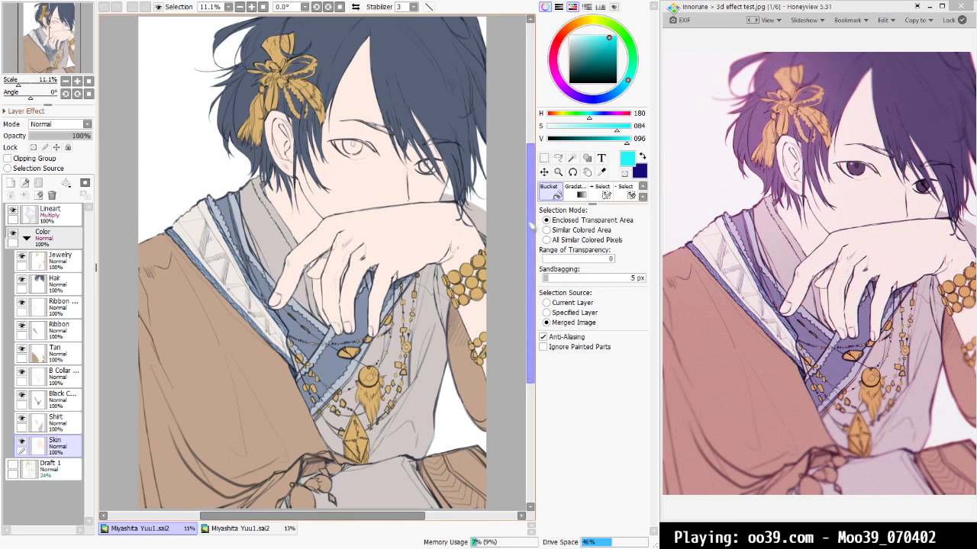
pyautogui.scroll(1, 534, 216)
pyautogui.scroll(-1, 536, 217)
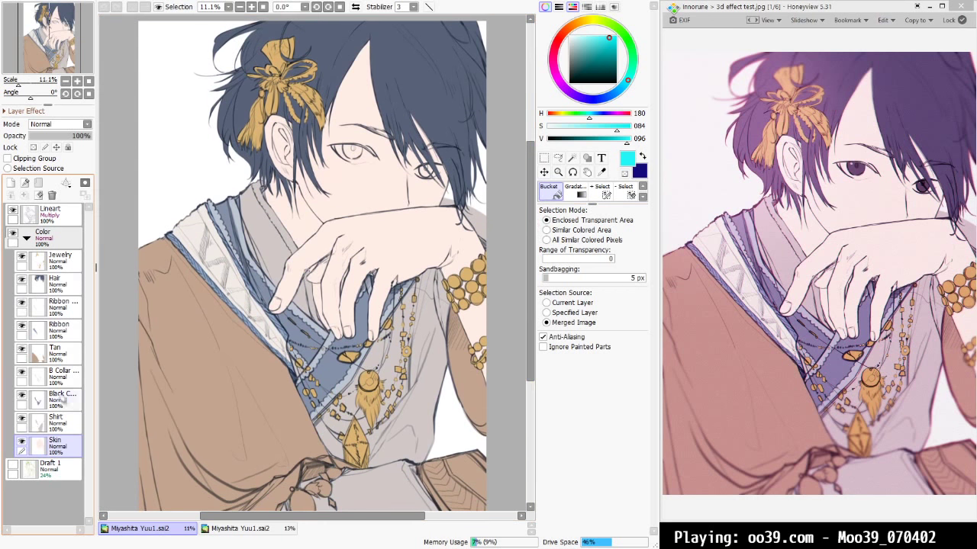
# Lock the transparency of the Color folder and make the Skin layer active again
pyautogui.click(54, 241)
pyautogui.click(33, 147)
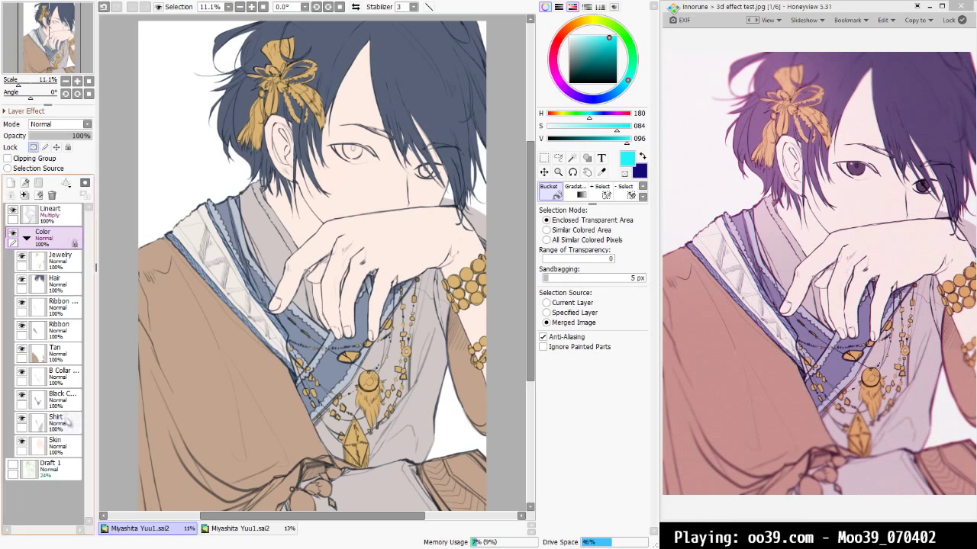
pyautogui.click(53, 441)
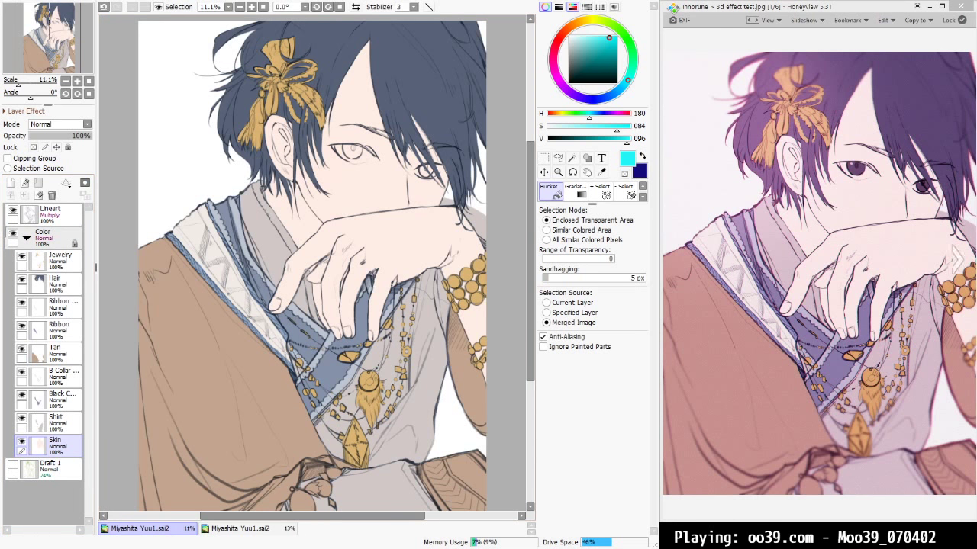
pyautogui.click(930, 7)
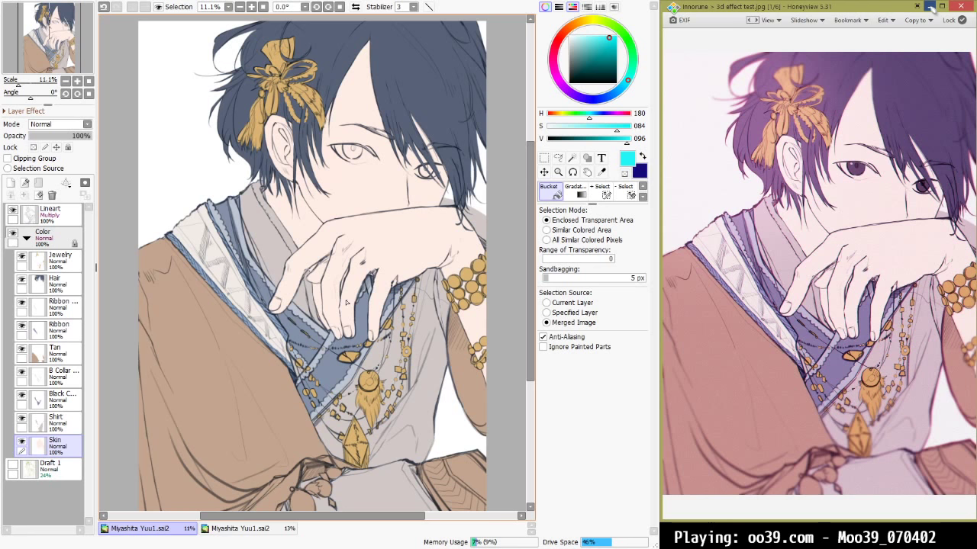
# Try a muted purple shadow (H 280, S 33, V 79) on the neck with the Water Color brush at size 40
pyautogui.scroll(2, 336, 296)
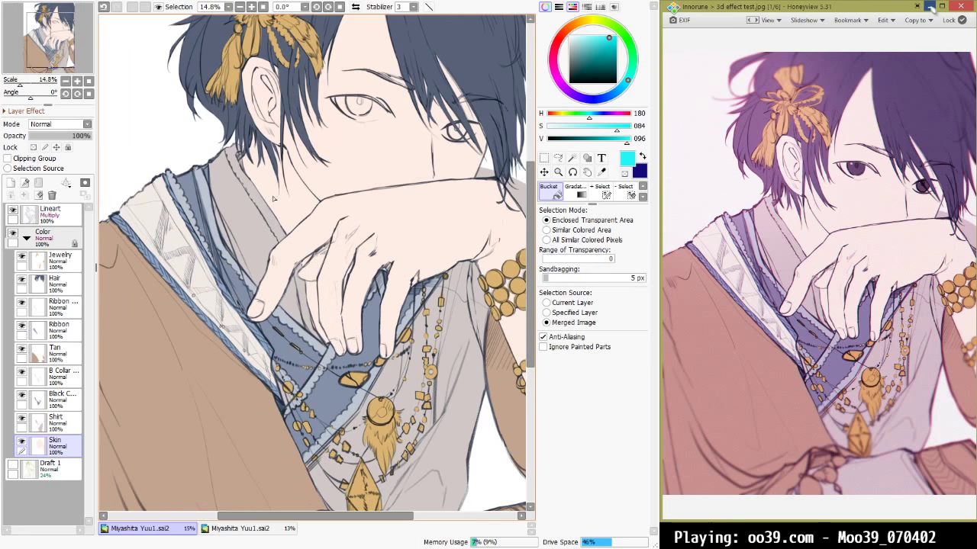
pyautogui.moveTo(360, 224); pyautogui.dragTo(313, 373)
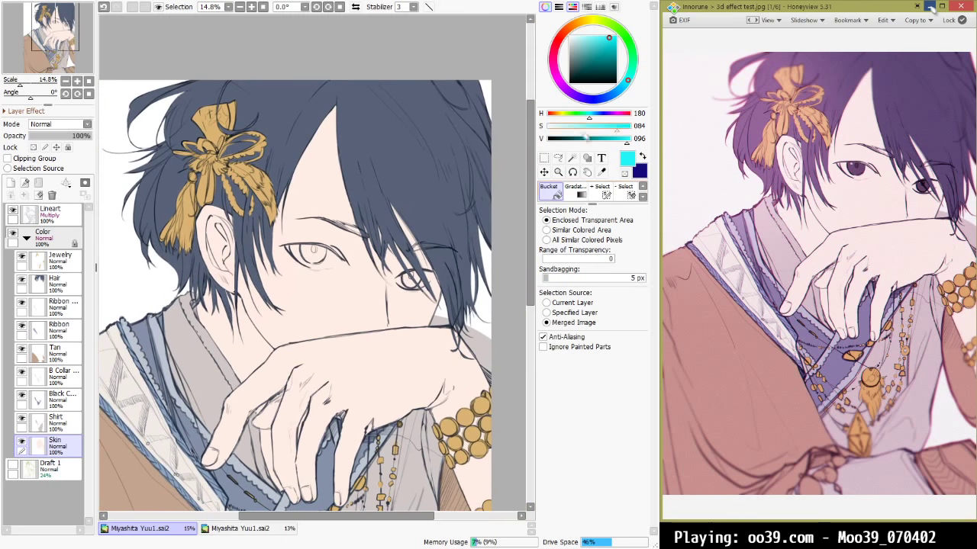
pyautogui.keyDown('alt'); pyautogui.click(366, 305); pyautogui.keyUp('alt')
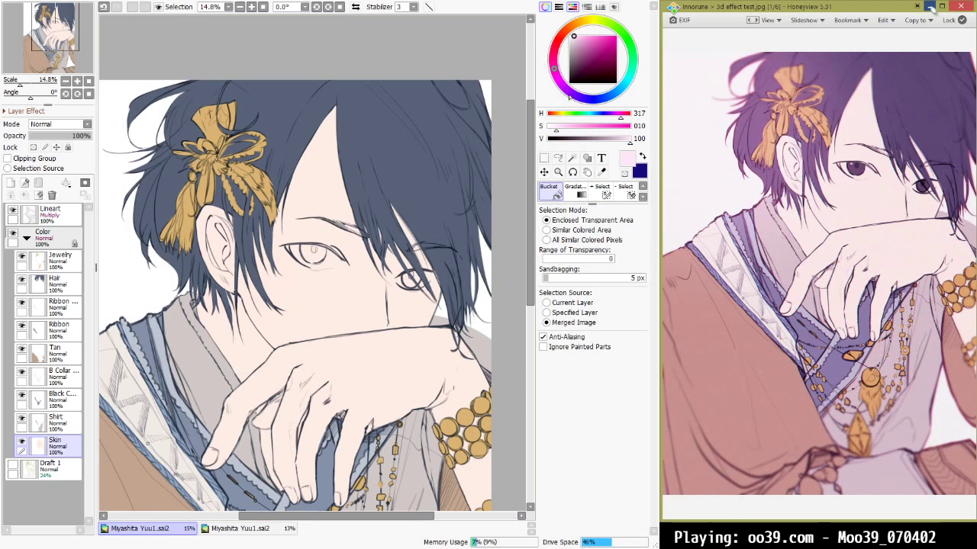
pyautogui.moveTo(570, 98)
pyautogui.mouseDown()
pyautogui.moveTo(583, 100)
pyautogui.moveTo(584, 45)
pyautogui.mouseUp()
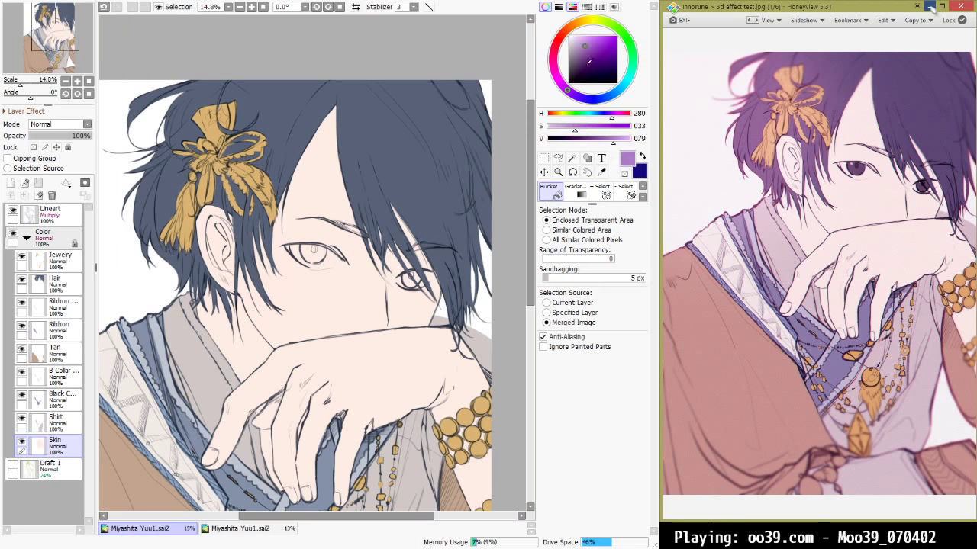
pyautogui.click(642, 186)
pyautogui.click(643, 186)
pyautogui.click(601, 191)
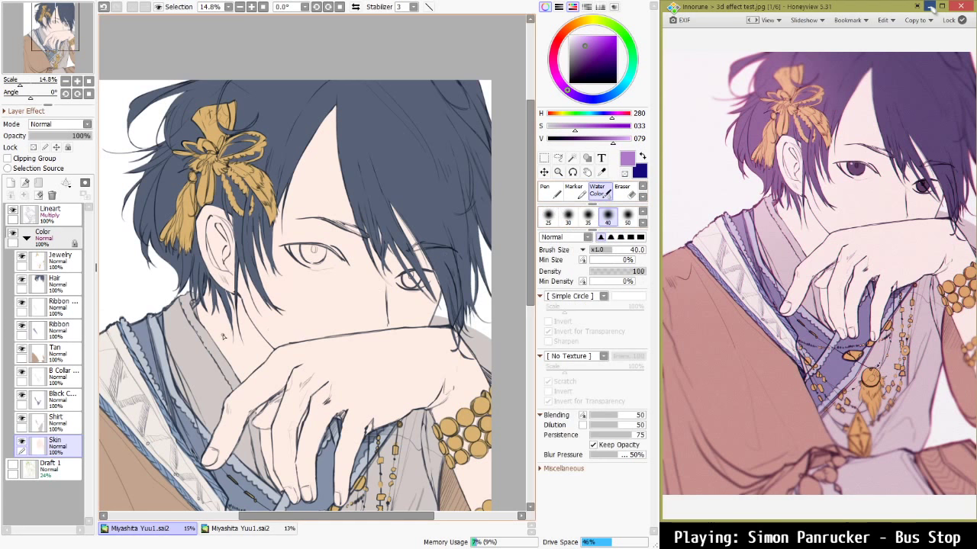
pyautogui.moveTo(229, 323); pyautogui.dragTo(251, 360)
pyautogui.hotkey('ctrl', 'z')
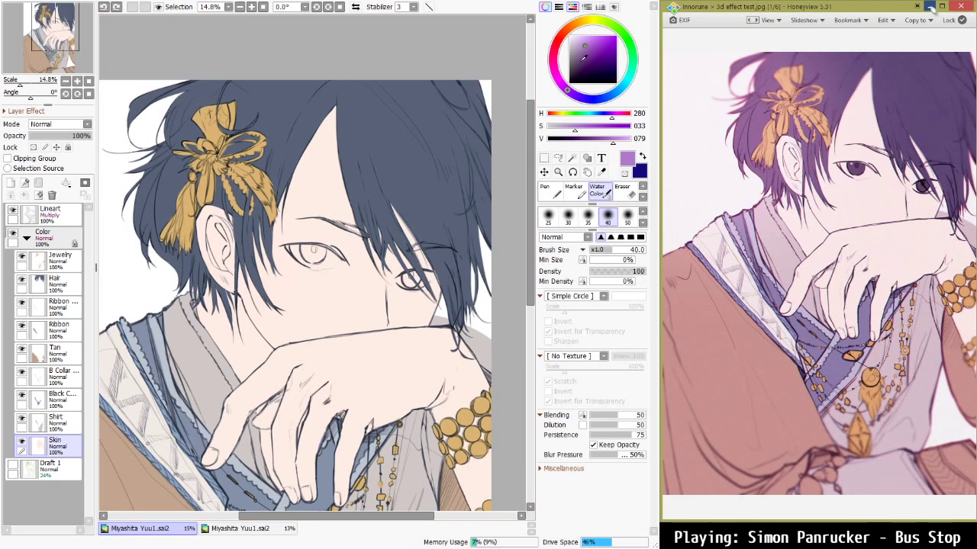
# Derive a pale pink shadow color (H 356, S 13, V 89) from a rose test stroke on the neck, and switch to the Marker
pyautogui.moveTo(585, 46); pyautogui.dragTo(587, 51)
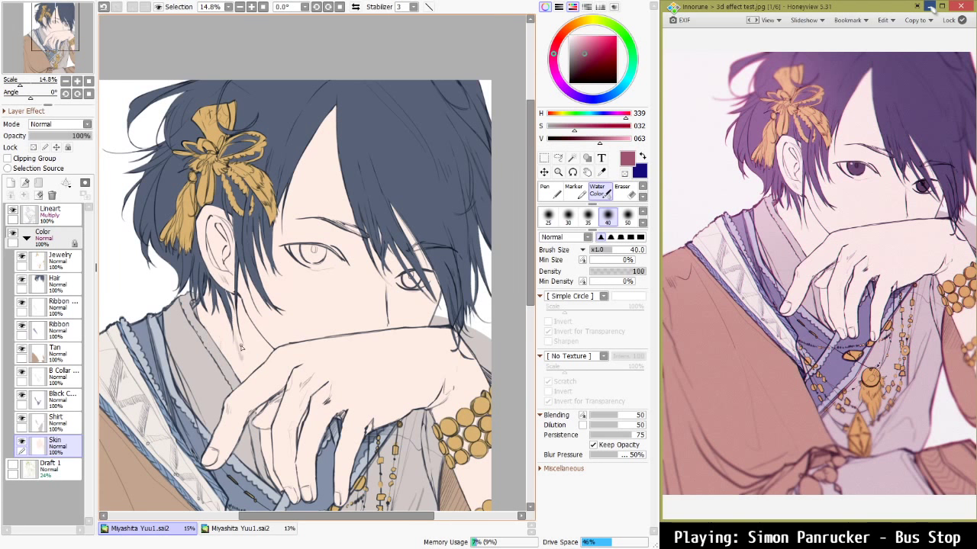
pyautogui.hotkey('ctrl', 'z')
pyautogui.keyDown('alt'); pyautogui.click(251, 351); pyautogui.keyUp('alt')
pyautogui.click(574, 191)
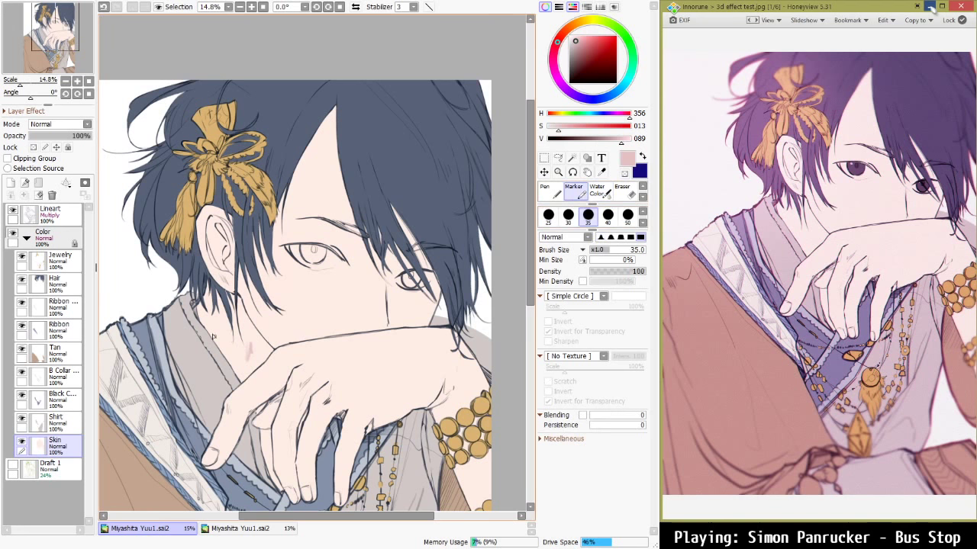
# Shade the neck skin in pale pink with the Marker, enlarging the brush size to 300
pyautogui.moveTo(212, 307); pyautogui.dragTo(229, 332)
pyautogui.press(']')
pyautogui.press(']')
pyautogui.press(']')
pyautogui.press(']')
pyautogui.press(']')
pyautogui.press(']')
pyautogui.press(']')
pyautogui.press(']')
pyautogui.press(']')
pyautogui.press(']')
pyautogui.press(']')
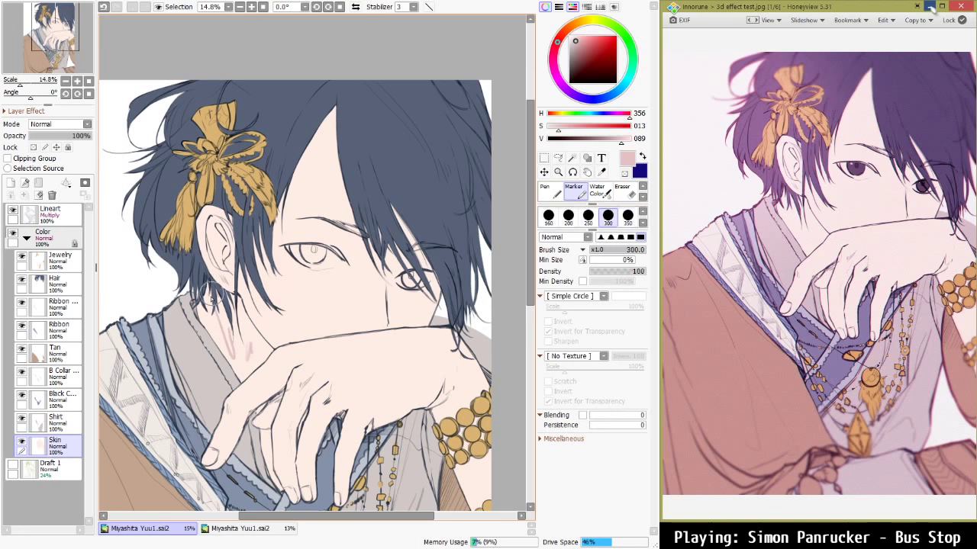
pyautogui.moveTo(203, 302)
pyautogui.mouseDown()
pyautogui.moveTo(222, 319)
pyautogui.moveTo(239, 322)
pyautogui.moveTo(236, 304)
pyautogui.moveTo(228, 303)
pyautogui.moveTo(231, 351)
pyautogui.moveTo(242, 345)
pyautogui.moveTo(242, 327)
pyautogui.moveTo(267, 351)
pyautogui.moveTo(228, 384)
pyautogui.mouseUp()
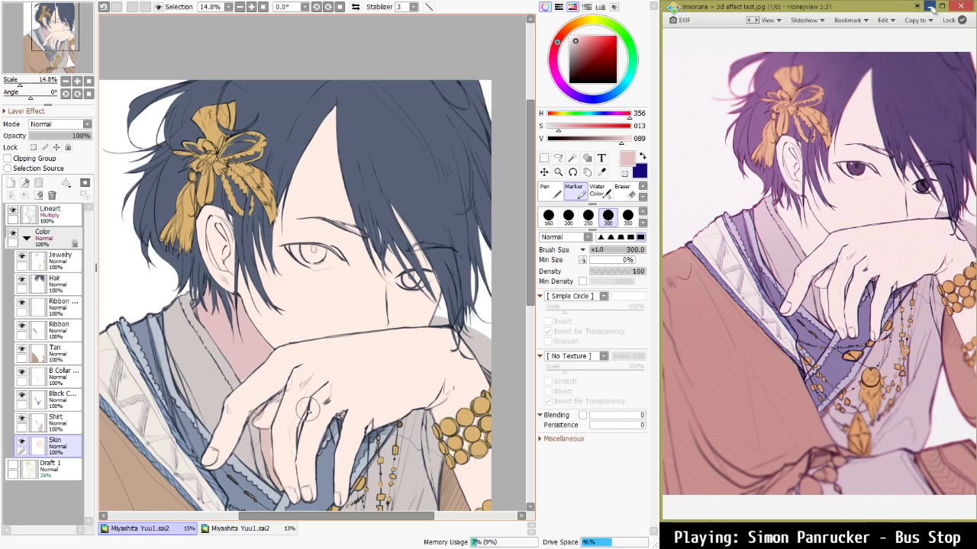
# Shade the fingers, wrist and forearm of the raised hand with the pale pink Marker
pyautogui.moveTo(377, 435); pyautogui.dragTo(418, 414)
pyautogui.moveTo(333, 468)
pyautogui.mouseDown()
pyautogui.moveTo(341, 506)
pyautogui.moveTo(347, 471)
pyautogui.moveTo(390, 438)
pyautogui.moveTo(320, 484)
pyautogui.moveTo(312, 466)
pyautogui.moveTo(300, 476)
pyautogui.moveTo(302, 459)
pyautogui.moveTo(324, 453)
pyautogui.moveTo(273, 438)
pyautogui.moveTo(336, 470)
pyautogui.moveTo(285, 469)
pyautogui.moveTo(292, 501)
pyautogui.moveTo(241, 445)
pyautogui.moveTo(240, 427)
pyautogui.moveTo(220, 421)
pyautogui.moveTo(211, 467)
pyautogui.moveTo(243, 473)
pyautogui.moveTo(259, 444)
pyautogui.moveTo(233, 429)
pyautogui.moveTo(286, 384)
pyautogui.moveTo(326, 399)
pyautogui.mouseUp()
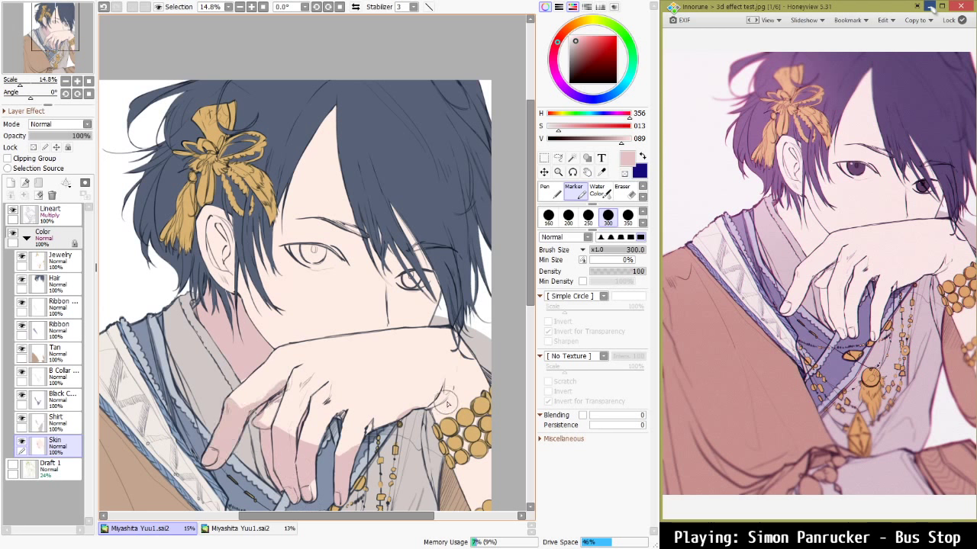
pyautogui.moveTo(446, 402)
pyautogui.mouseDown()
pyautogui.moveTo(465, 367)
pyautogui.moveTo(422, 415)
pyautogui.moveTo(454, 411)
pyautogui.moveTo(477, 519)
pyautogui.moveTo(459, 401)
pyautogui.moveTo(481, 488)
pyautogui.moveTo(467, 362)
pyautogui.mouseUp()
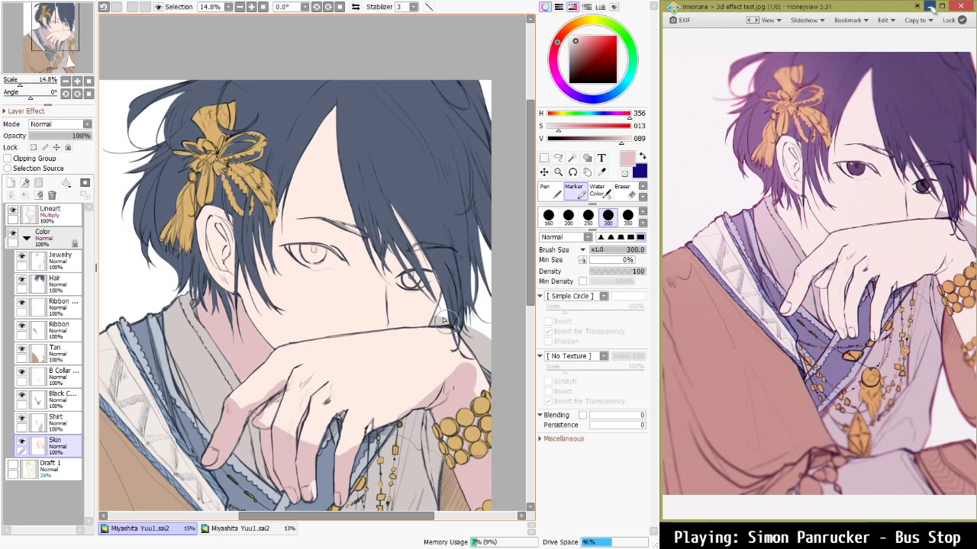
# Paint pale pink shadows on the face beside the nose and under the fringe, and inside the ear
pyautogui.moveTo(442, 321)
pyautogui.mouseDown()
pyautogui.moveTo(430, 294)
pyautogui.moveTo(426, 330)
pyautogui.moveTo(429, 240)
pyautogui.moveTo(411, 240)
pyautogui.moveTo(401, 318)
pyautogui.moveTo(407, 226)
pyautogui.moveTo(410, 307)
pyautogui.moveTo(390, 327)
pyautogui.moveTo(399, 283)
pyautogui.moveTo(387, 270)
pyautogui.moveTo(386, 324)
pyautogui.mouseUp()
pyautogui.moveTo(330, 96)
pyautogui.mouseDown()
pyautogui.moveTo(344, 168)
pyautogui.moveTo(326, 126)
pyautogui.moveTo(361, 194)
pyautogui.moveTo(258, 194)
pyautogui.moveTo(301, 163)
pyautogui.moveTo(281, 214)
pyautogui.moveTo(346, 159)
pyautogui.mouseUp()
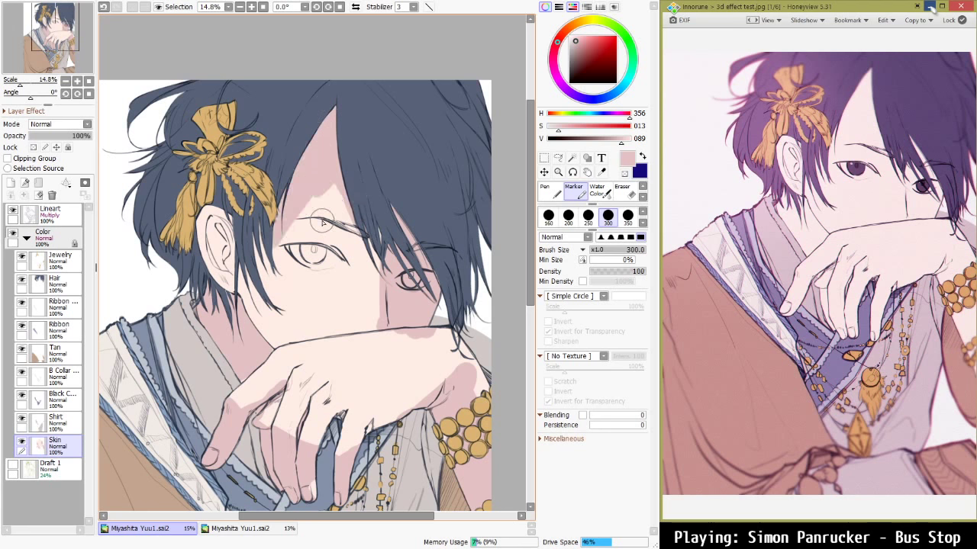
pyautogui.scroll(-2, 322, 222)
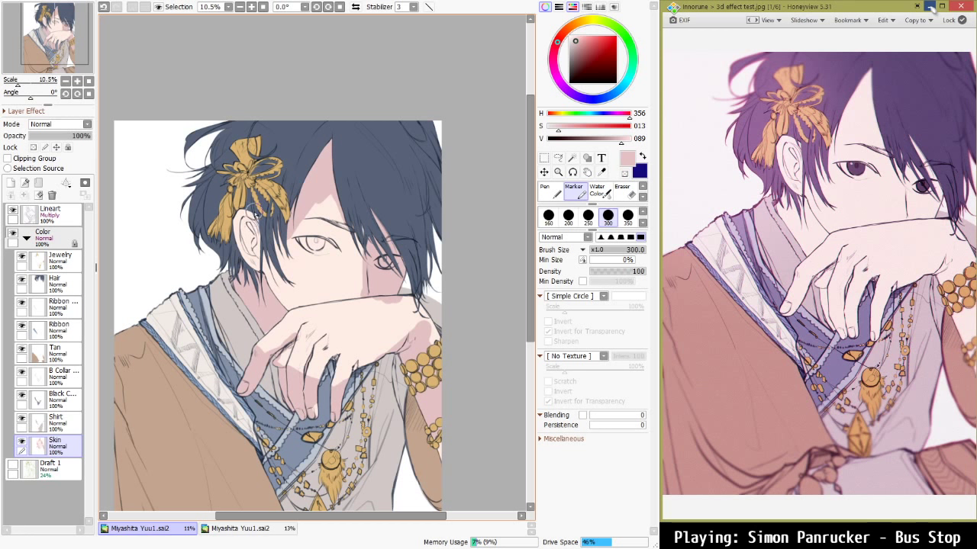
pyautogui.moveTo(252, 213); pyautogui.dragTo(251, 240)
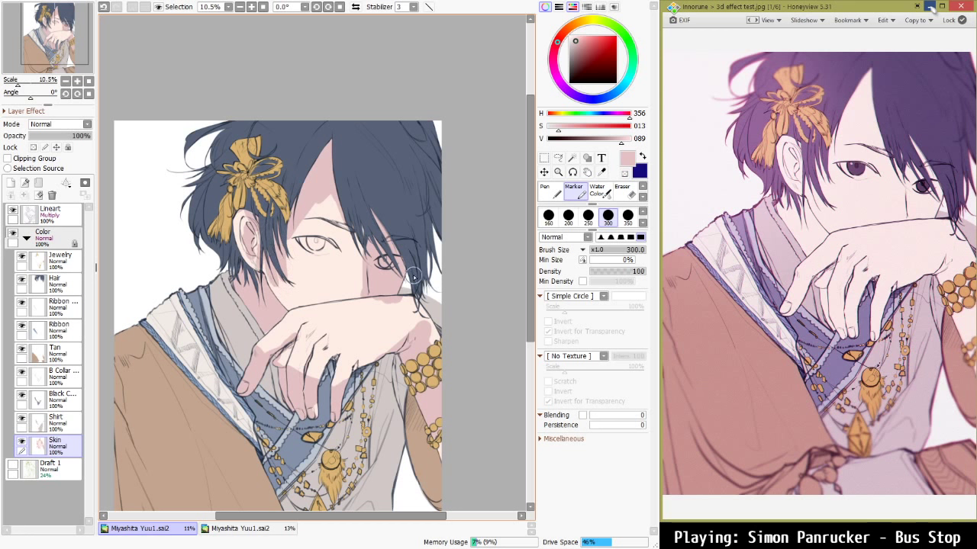
pyautogui.moveTo(413, 297); pyautogui.dragTo(427, 315)
# Brighten the inner collar on the Shirt layer with the light skin color sampled from the face (H 12, S 6, V 98)
pyautogui.keyDown('alt'); pyautogui.click(246, 333); pyautogui.keyUp('alt')
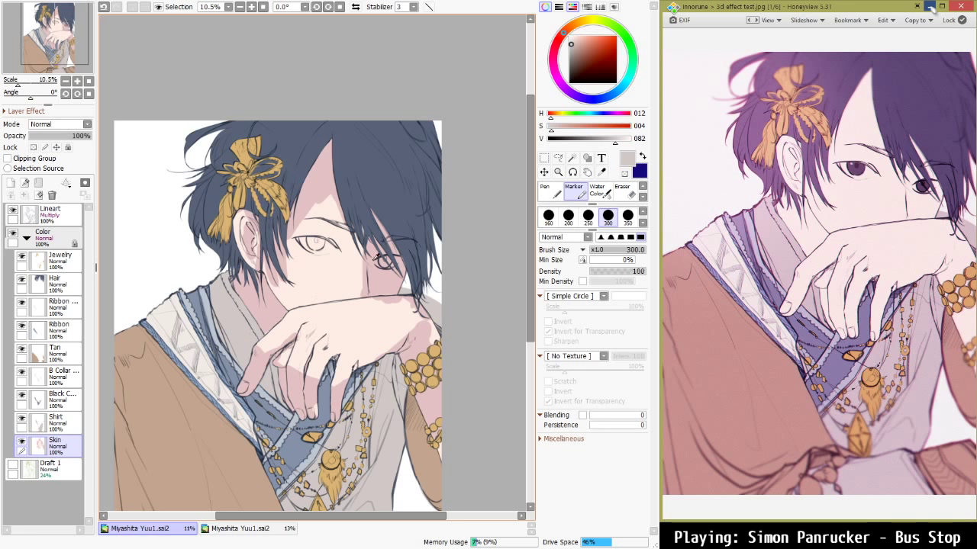
pyautogui.keyDown('alt'); pyautogui.click(347, 268); pyautogui.keyUp('alt')
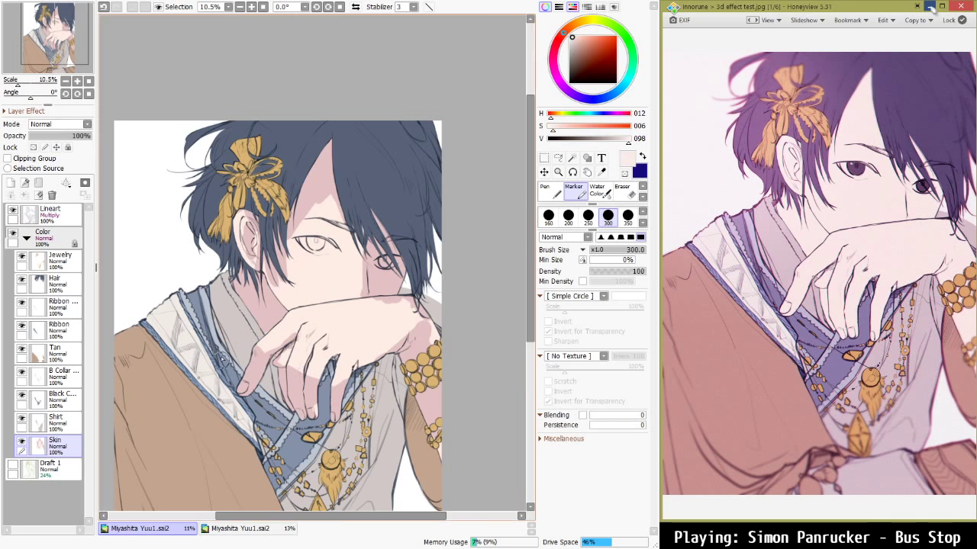
pyautogui.click(66, 423)
pyautogui.moveTo(230, 316)
pyautogui.mouseDown()
pyautogui.moveTo(228, 328)
pyautogui.moveTo(232, 320)
pyautogui.moveTo(246, 339)
pyautogui.mouseUp()
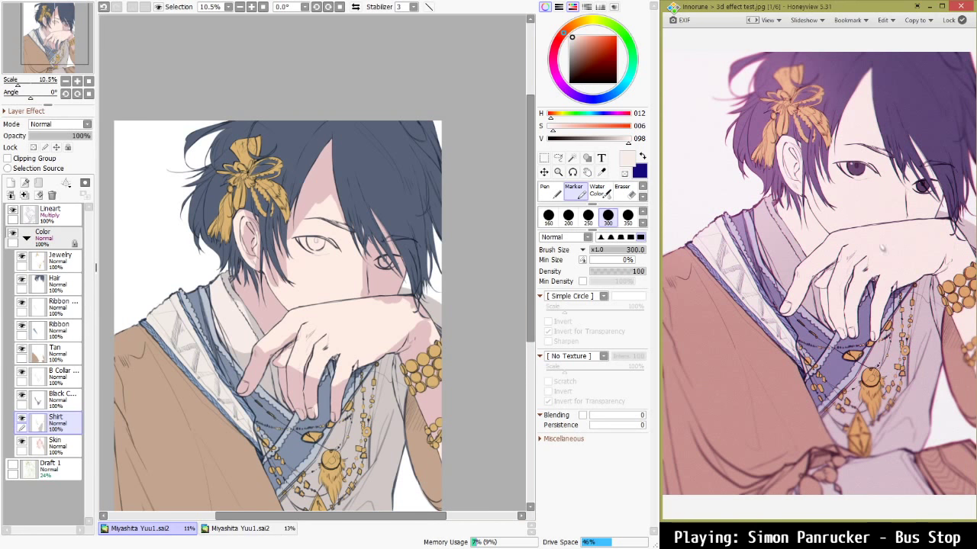
# Browse the reference photos to 20190331.jpg and enlarge it to examine the costume
pyautogui.click(955, 262)
pyautogui.click(955, 261)
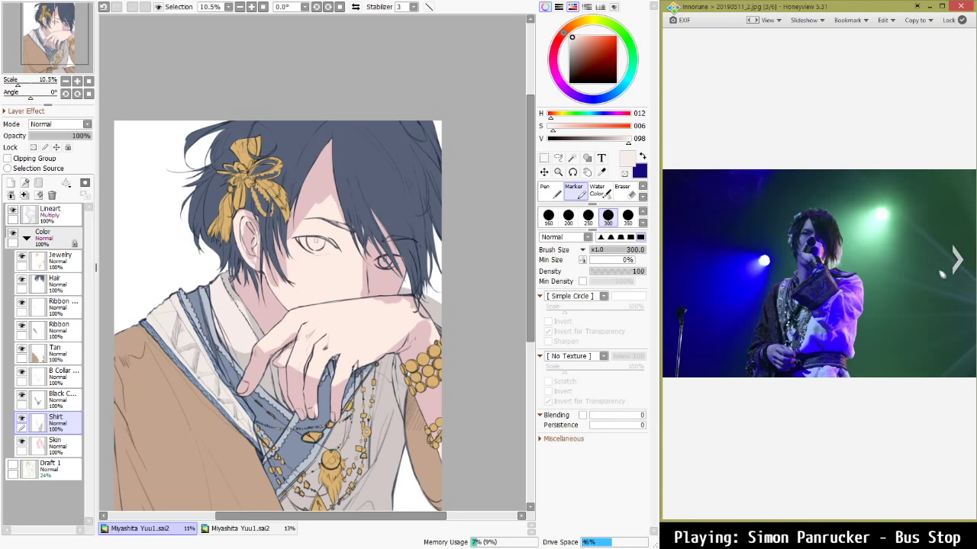
pyautogui.click(679, 260)
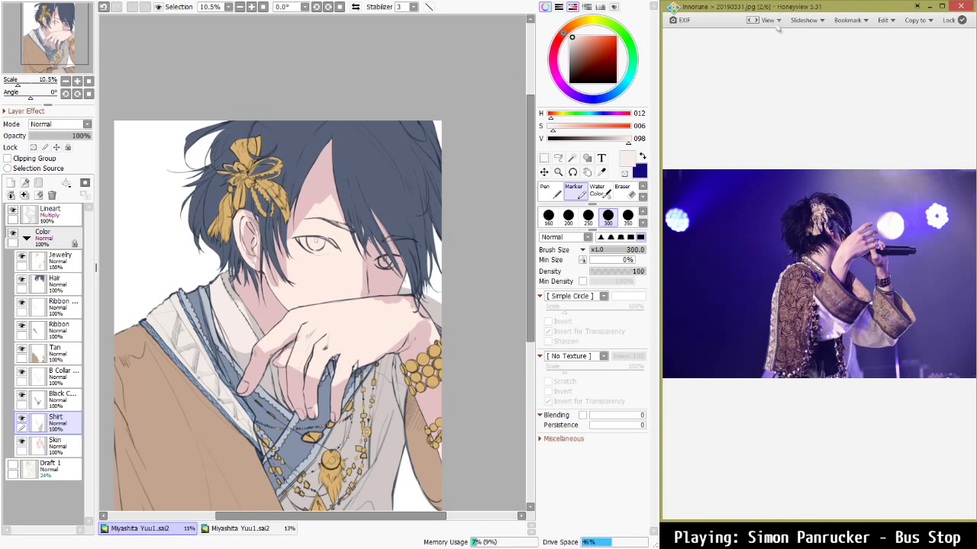
pyautogui.click(781, 50)
pyautogui.moveTo(872, 301); pyautogui.dragTo(760, 304)
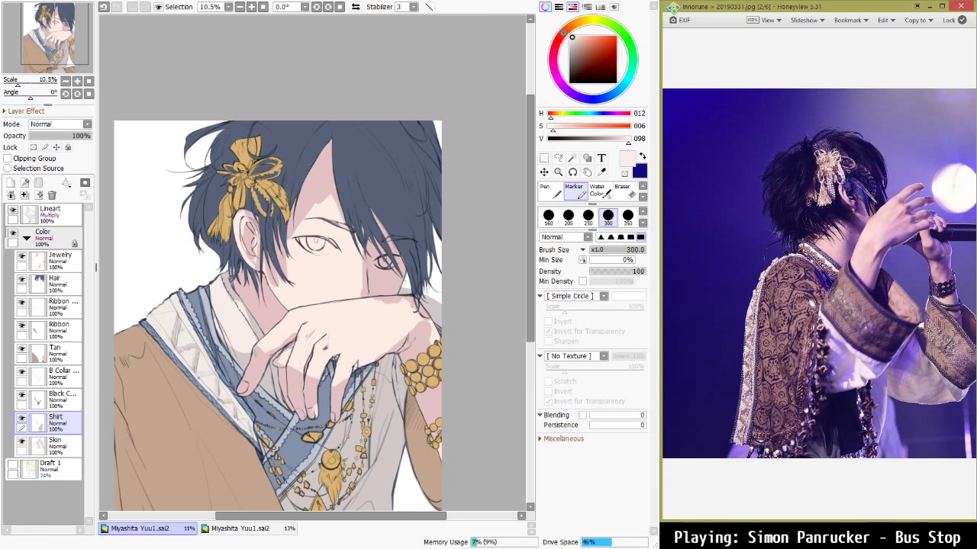
pyautogui.moveTo(870, 302)
pyautogui.mouseDown()
pyautogui.moveTo(804, 302)
pyautogui.moveTo(840, 302)
pyautogui.mouseUp()
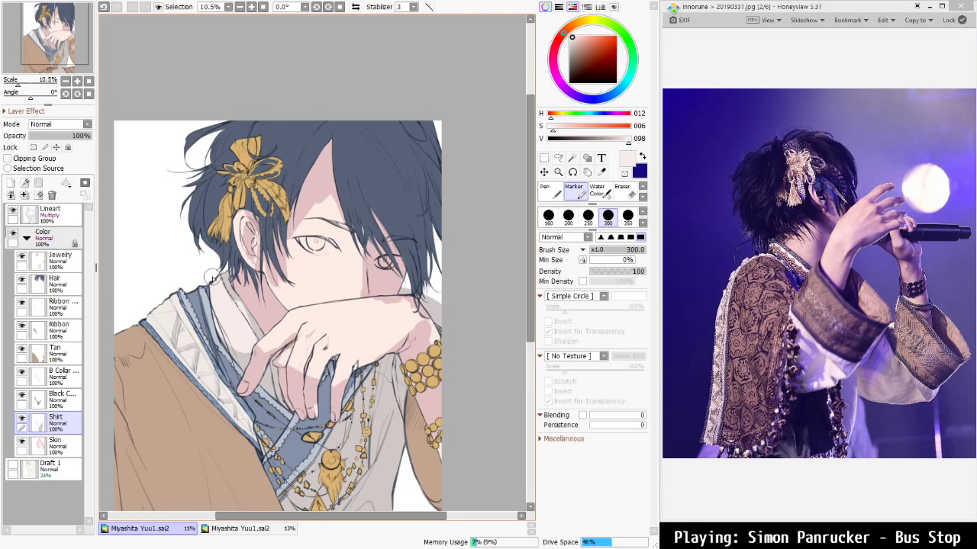
# Paint the lit area of the pale sleeve at the bottom of the artwork, and undo the last stray stroke
pyautogui.moveTo(395, 426); pyautogui.dragTo(411, 296)
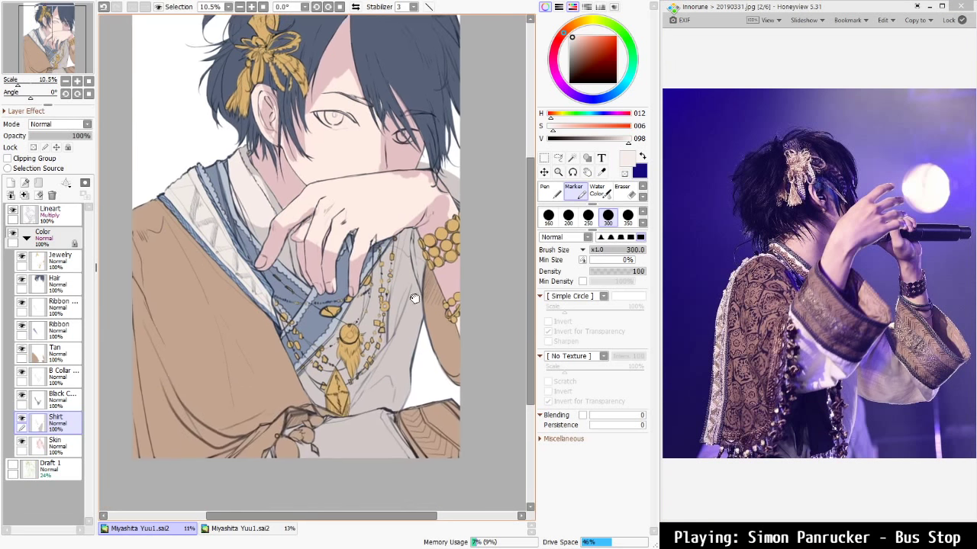
pyautogui.moveTo(343, 445)
pyautogui.mouseDown()
pyautogui.moveTo(356, 421)
pyautogui.moveTo(342, 443)
pyautogui.moveTo(292, 474)
pyautogui.moveTo(338, 426)
pyautogui.moveTo(264, 442)
pyautogui.mouseUp()
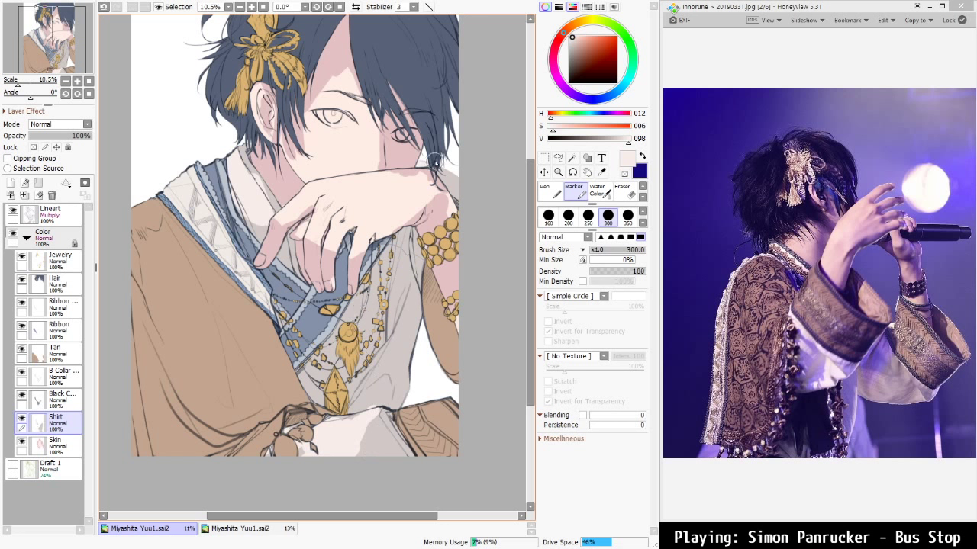
pyautogui.hotkey('ctrl', 'z')
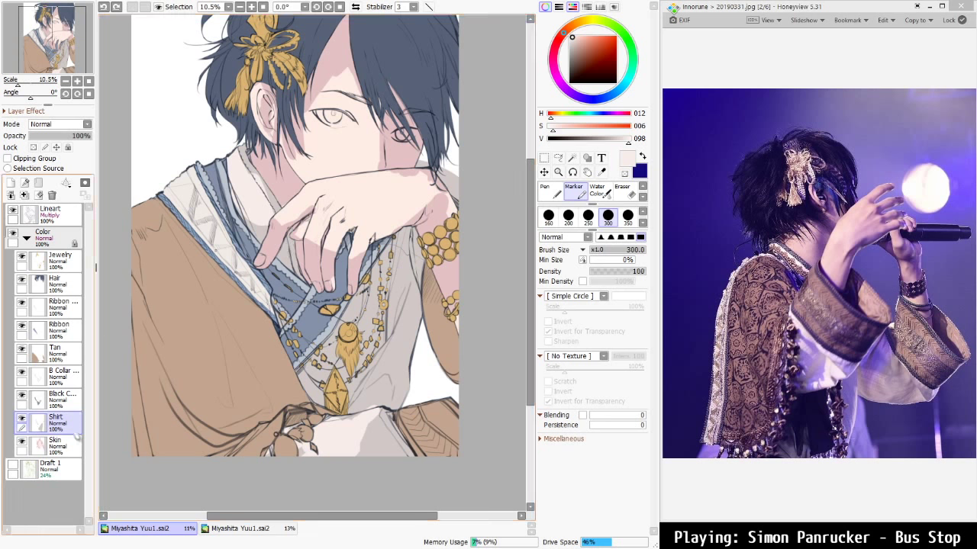
# Make the black collar layer active and bring up the front-facing costume reference photo
pyautogui.click(66, 399)
pyautogui.moveTo(336, 252); pyautogui.dragTo(359, 306)
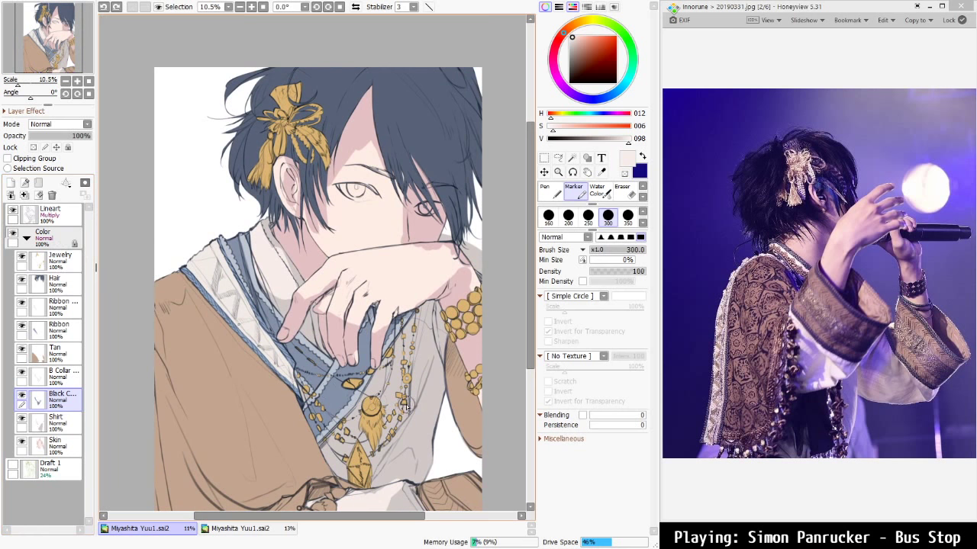
pyautogui.click(957, 260)
pyautogui.click(957, 260)
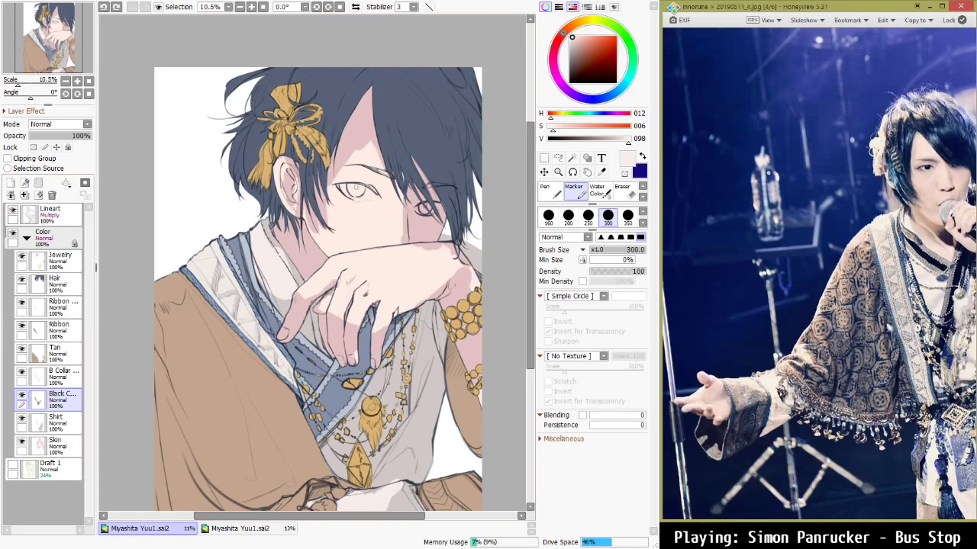
# Browse the reference photos to the full costume view in 20190511_4.jpg
pyautogui.click(957, 260)
pyautogui.click(957, 260)
pyautogui.click(957, 260)
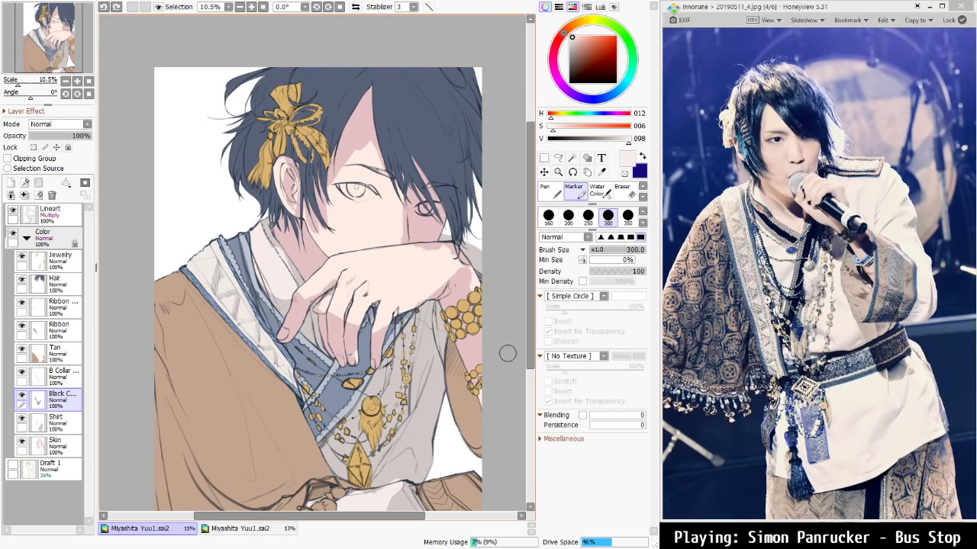
# Fill the black collar layer with a straight gradient from its sampled blue (H 218, S 14, V 66) to dark grey (S 0, V 30)
pyautogui.rightClick(314, 381)
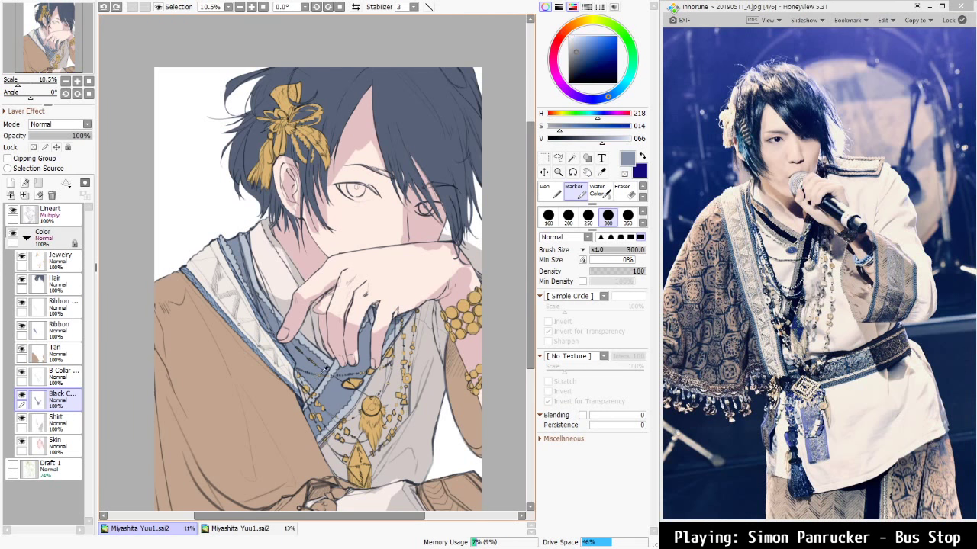
pyautogui.moveTo(580, 69); pyautogui.dragTo(569, 69)
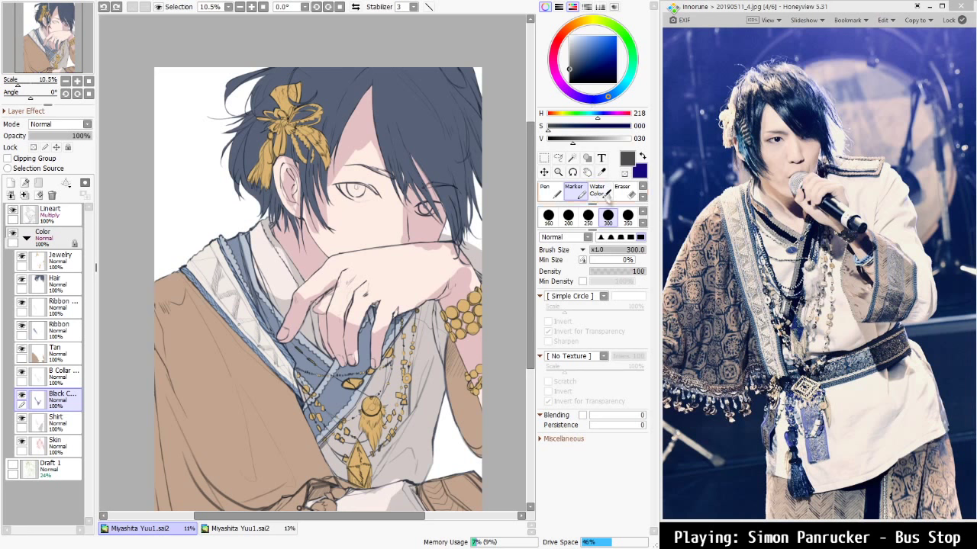
pyautogui.click(643, 197)
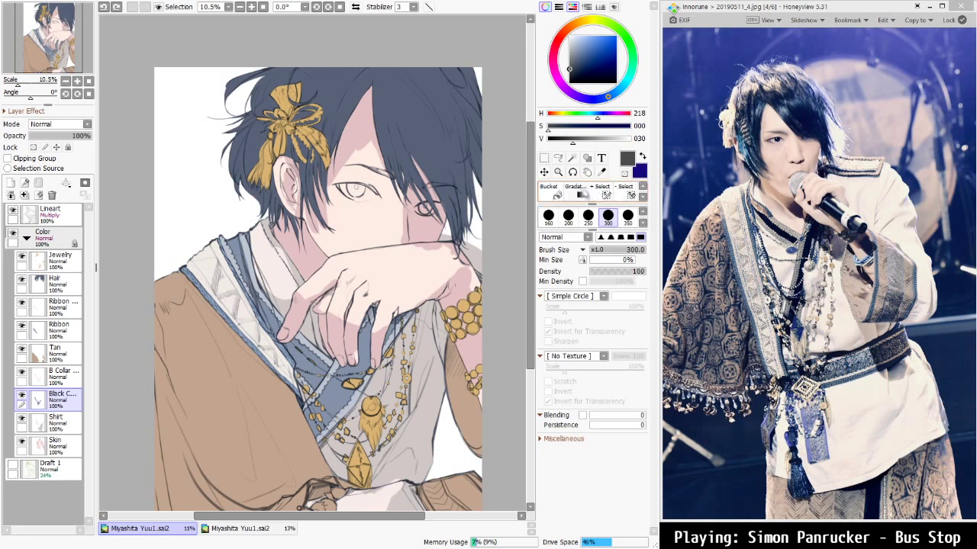
pyautogui.click(576, 190)
pyautogui.click(642, 157)
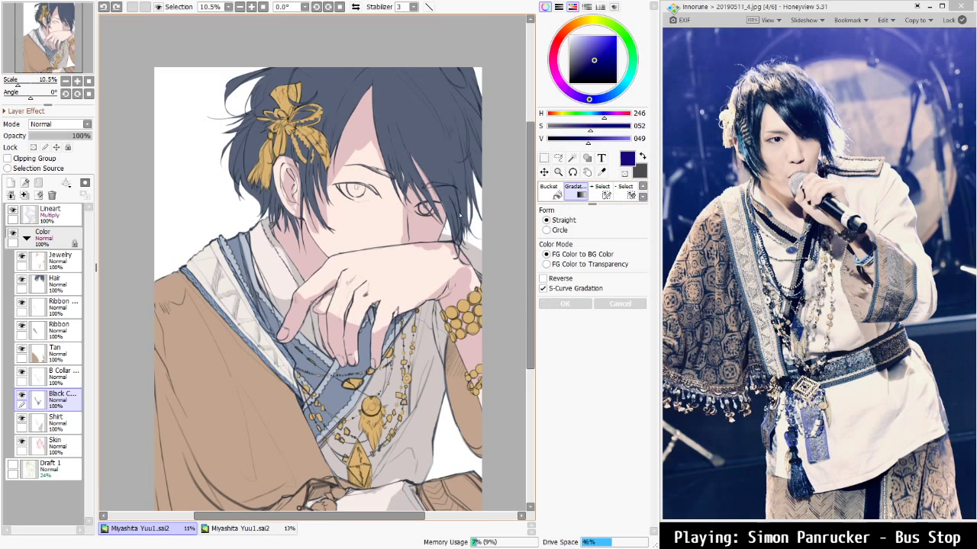
pyautogui.keyDown('alt'); pyautogui.click(241, 245); pyautogui.keyUp('alt')
pyautogui.moveTo(303, 367); pyautogui.dragTo(293, 337)
pyautogui.click(565, 304)
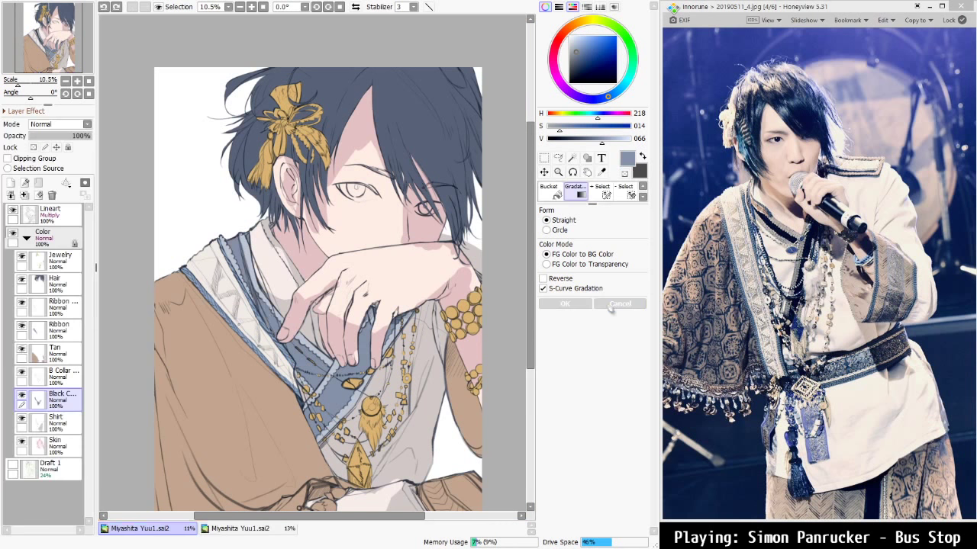
pyautogui.moveTo(250, 299); pyautogui.dragTo(241, 441)
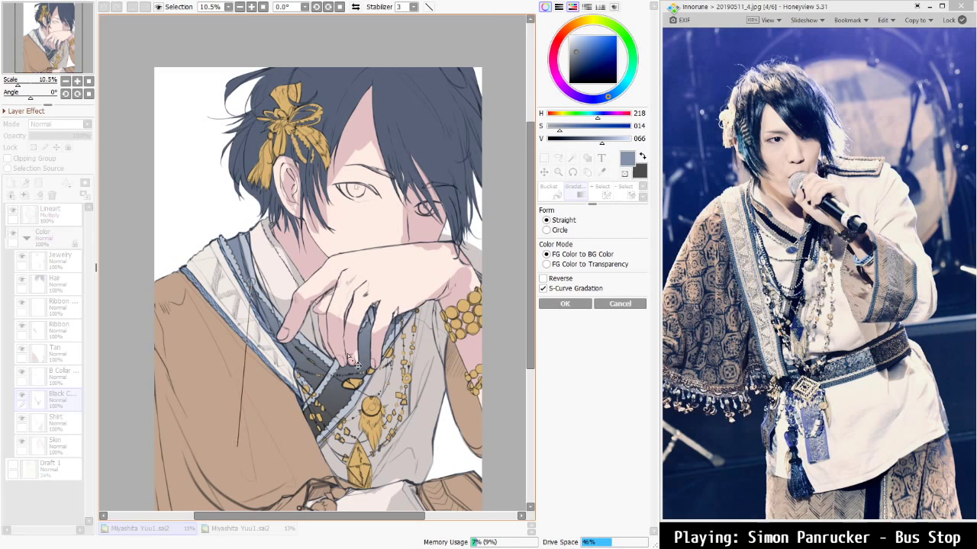
pyautogui.click(564, 304)
pyautogui.click(74, 377)
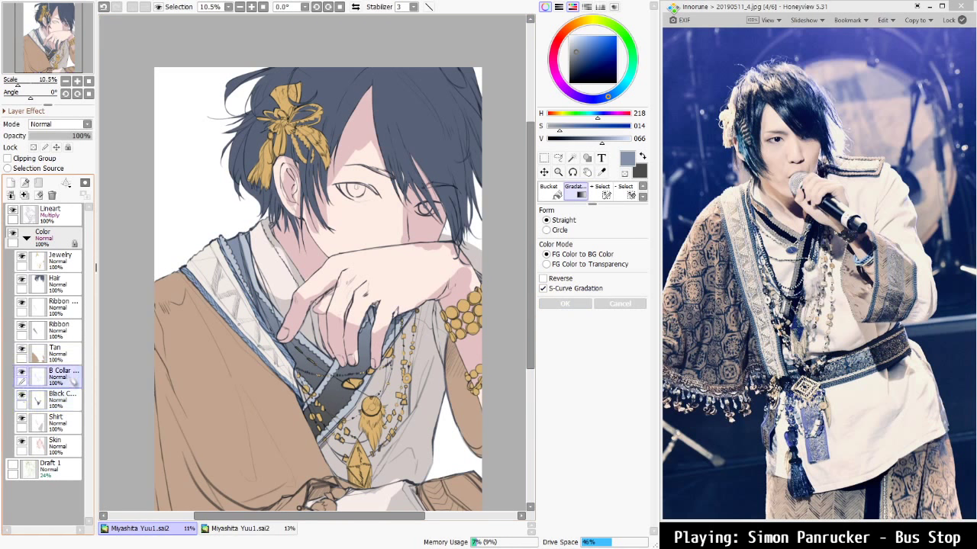
pyautogui.hotkey('ctrl', 'z')
pyautogui.hotkey('ctrl', 'y')
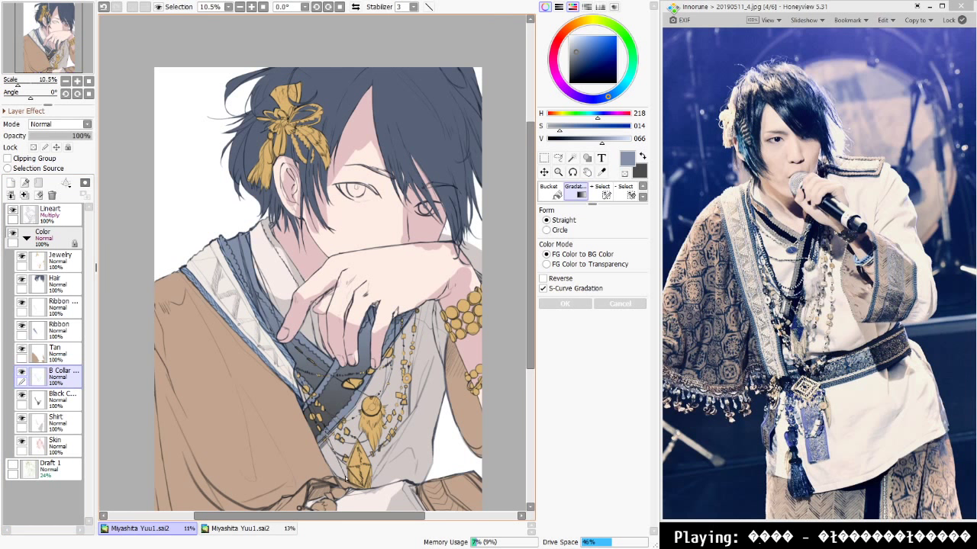
pyautogui.moveTo(345, 477)
pyautogui.mouseDown()
pyautogui.moveTo(277, 340)
pyautogui.moveTo(186, 190)
pyautogui.moveTo(292, 270)
pyautogui.moveTo(367, 404)
pyautogui.moveTo(358, 321)
pyautogui.moveTo(366, 366)
pyautogui.moveTo(333, 450)
pyautogui.moveTo(352, 476)
pyautogui.moveTo(288, 242)
pyautogui.mouseUp()
pyautogui.moveTo(231, 273)
pyautogui.mouseDown()
pyautogui.moveTo(345, 472)
pyautogui.moveTo(358, 458)
pyautogui.moveTo(388, 485)
pyautogui.moveTo(300, 313)
pyautogui.mouseUp()
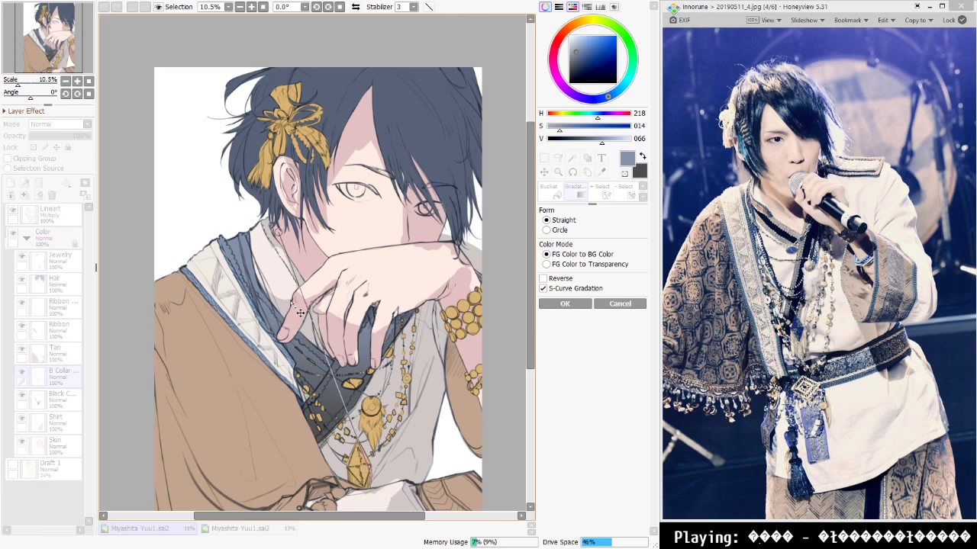
pyautogui.moveTo(290, 240); pyautogui.dragTo(333, 370)
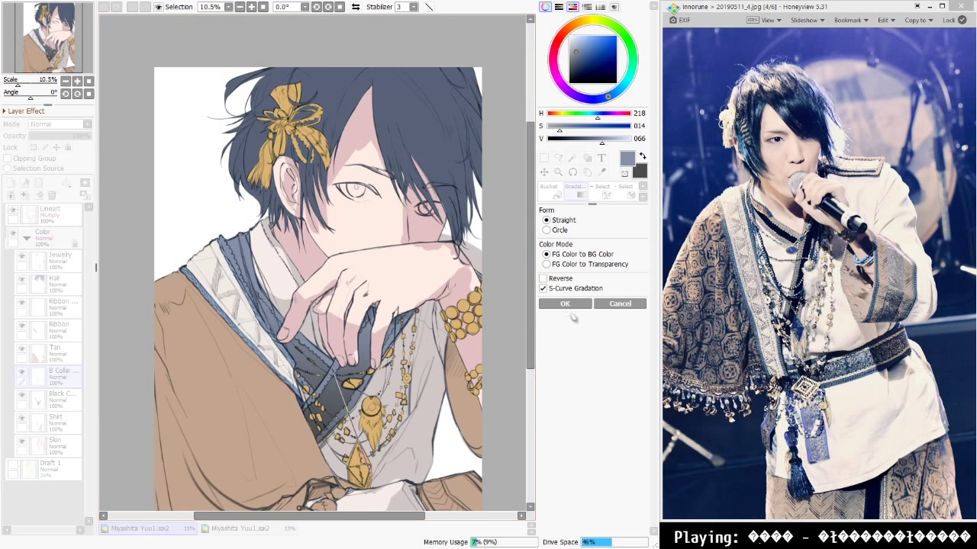
pyautogui.click(610, 303)
# Make the Tan layer active and set the gradient to fade from muted blue (H 205, S 23, V 50) to transparency
pyautogui.click(57, 353)
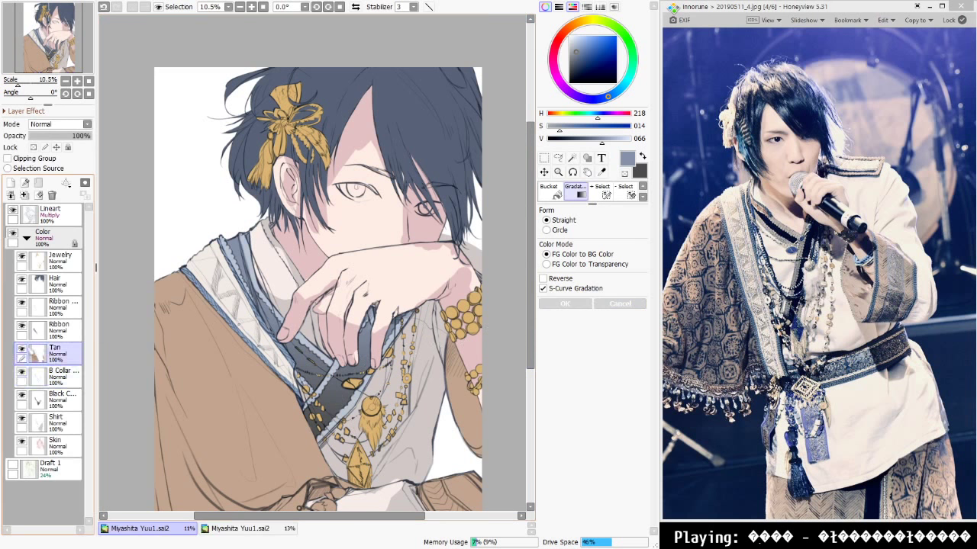
pyautogui.click(22, 350)
pyautogui.click(21, 350)
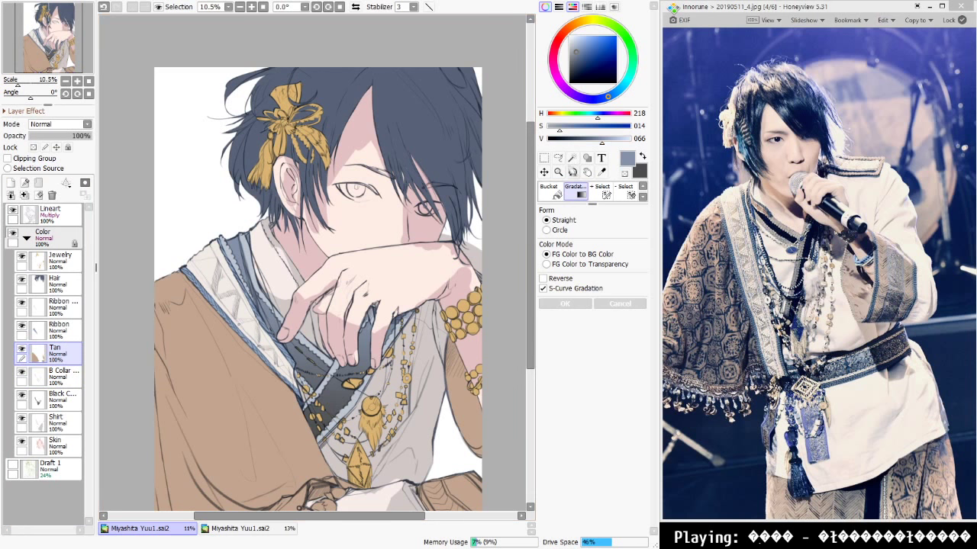
pyautogui.keyDown('alt'); pyautogui.click(283, 421); pyautogui.keyUp('alt')
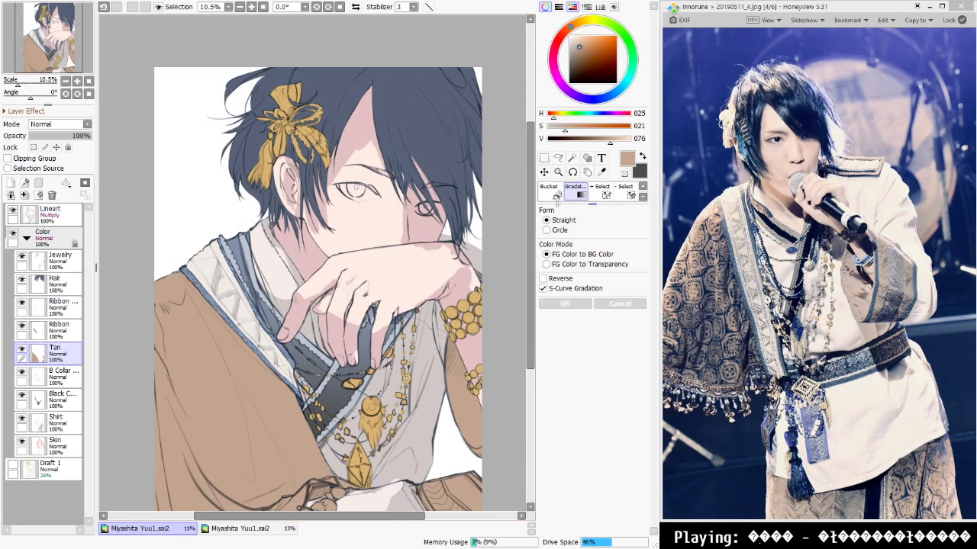
pyautogui.moveTo(613, 71); pyautogui.dragTo(599, 62)
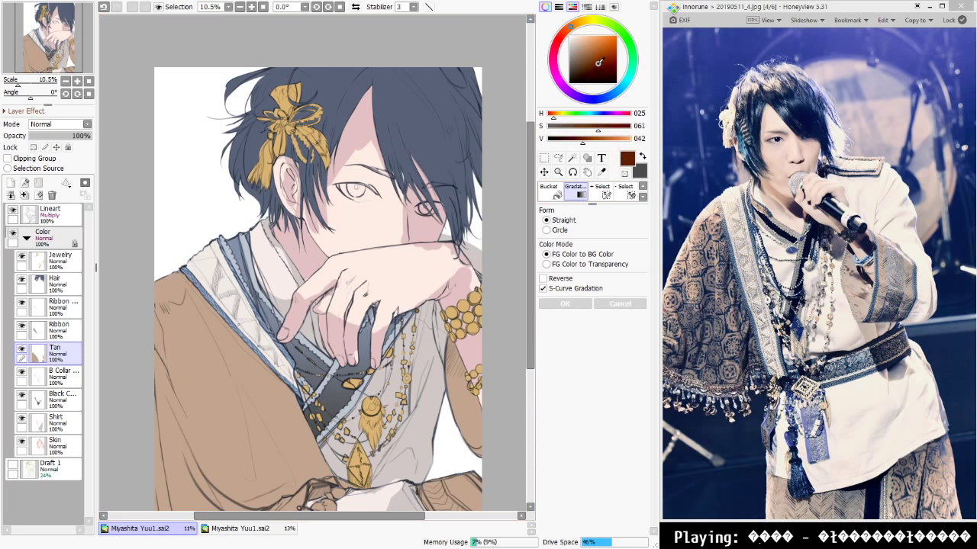
pyautogui.click(617, 93)
pyautogui.click(583, 57)
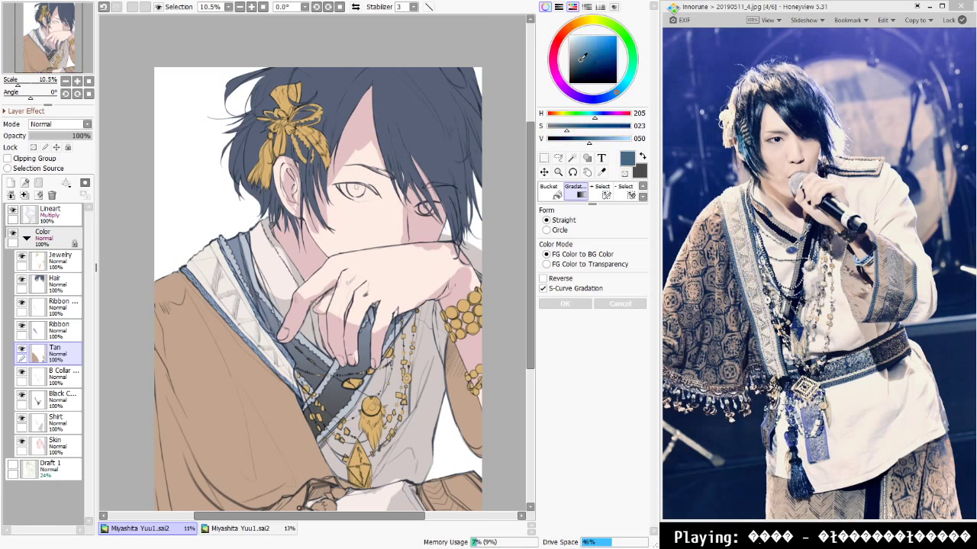
pyautogui.click(561, 264)
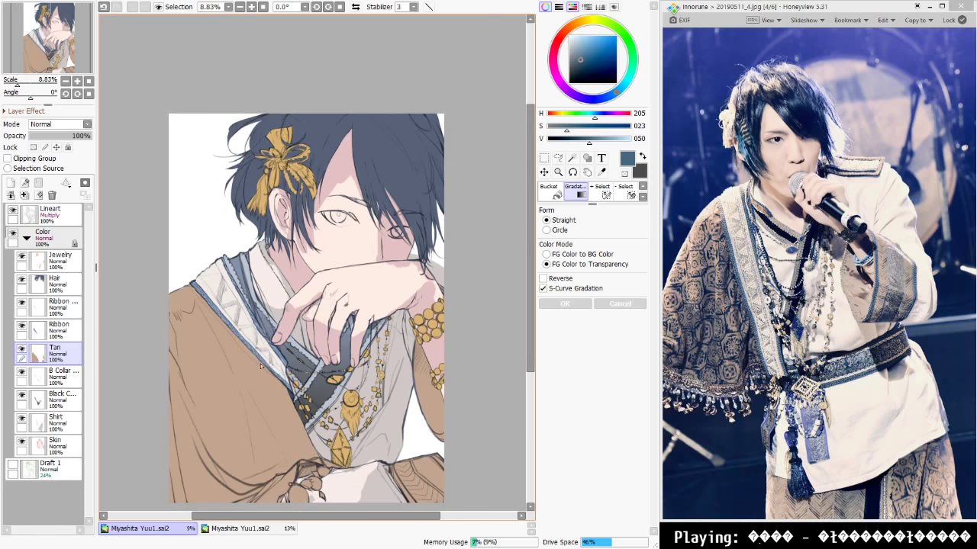
# Apply the muted blue gradient to the tan garment, fading upward from the bottom of the artwork toward the shoulder
pyautogui.scroll(-1, 255, 366)
pyautogui.moveTo(259, 306); pyautogui.dragTo(331, 333)
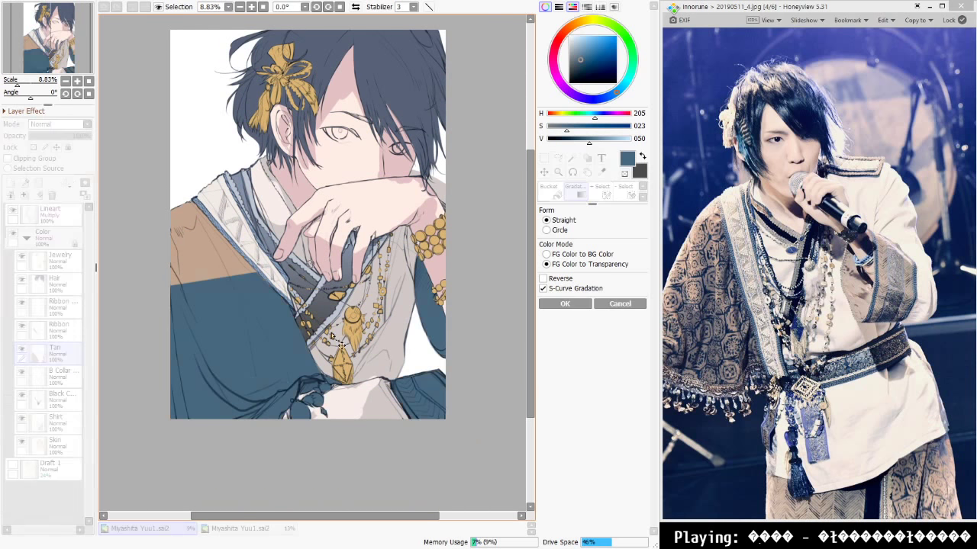
pyautogui.click(619, 304)
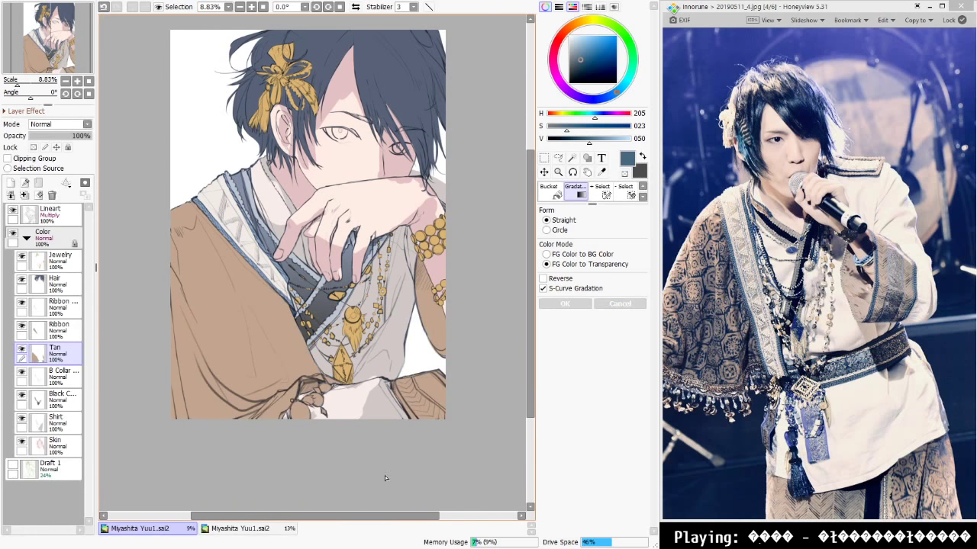
pyautogui.moveTo(384, 476); pyautogui.dragTo(232, 256)
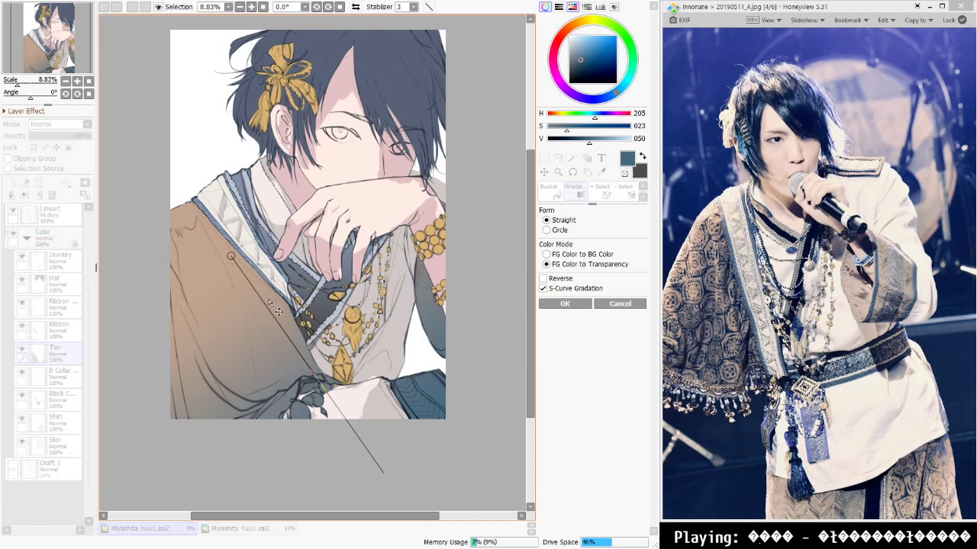
pyautogui.moveTo(384, 473); pyautogui.dragTo(370, 522)
pyautogui.moveTo(237, 268); pyautogui.dragTo(261, 335)
pyautogui.click(565, 304)
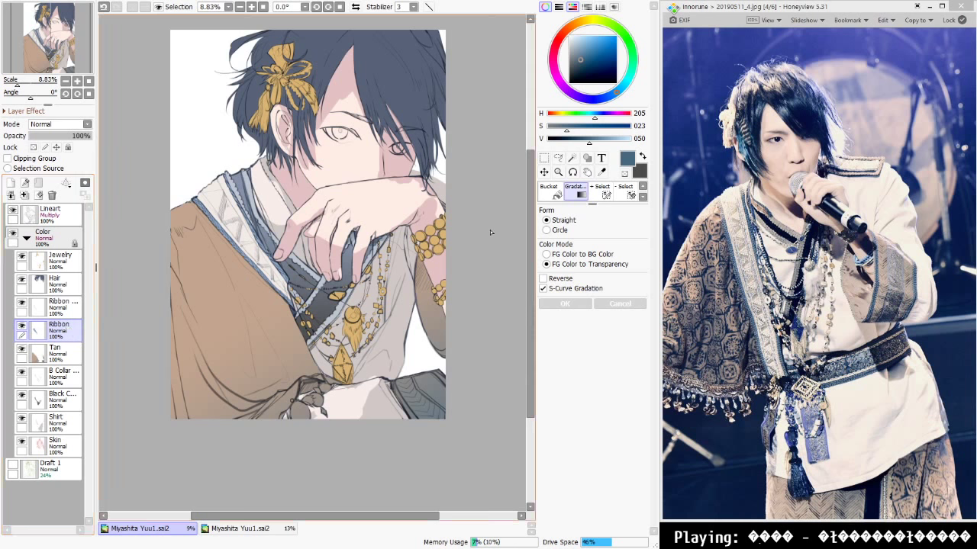
# Toggle the visibility of the Ribbon layer and the ribbon layer above it to check what each one covers
pyautogui.scroll(1, 489, 229)
pyautogui.click(22, 327)
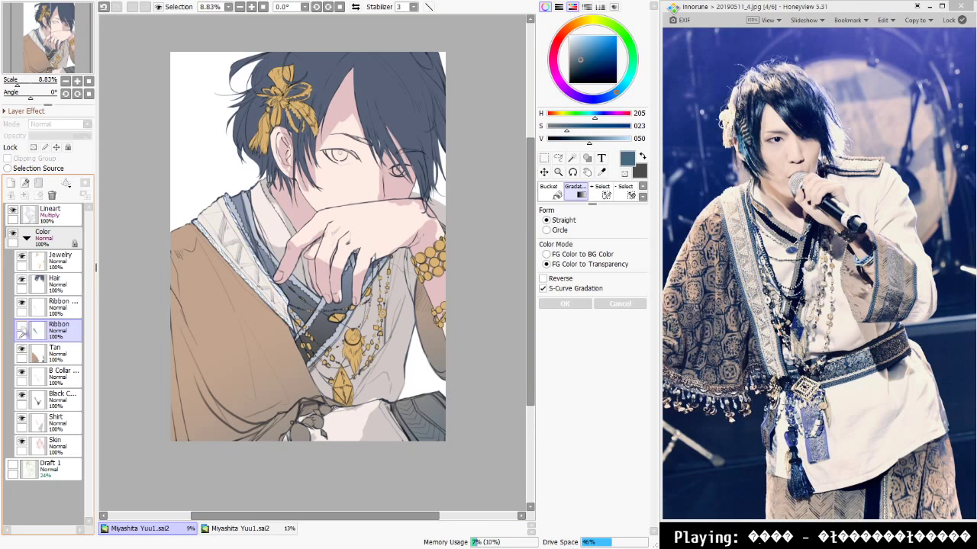
pyautogui.click(23, 326)
pyautogui.click(23, 327)
pyautogui.click(23, 326)
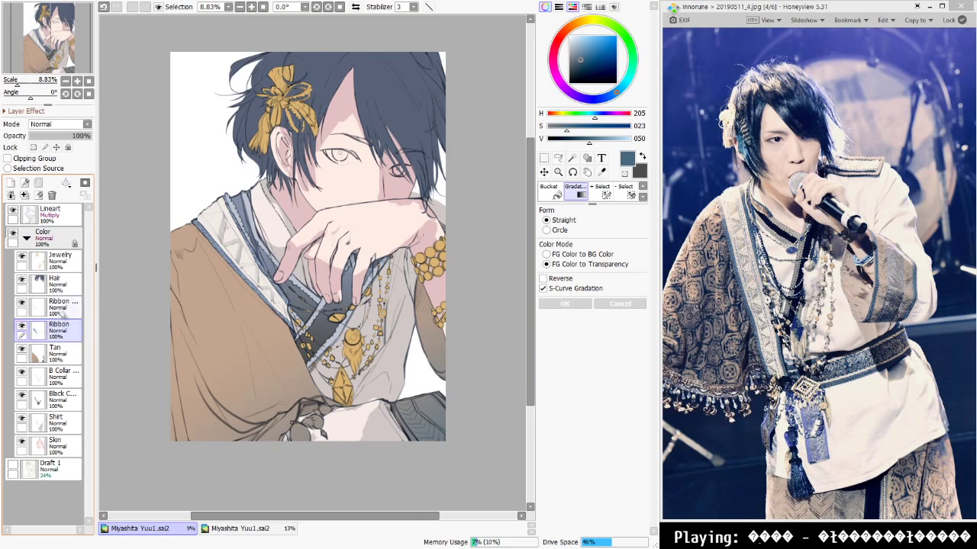
pyautogui.click(23, 304)
pyautogui.click(23, 303)
# Apply the muted blue gradient fading to transparency on the layer directly above Ribbon
pyautogui.click(52, 313)
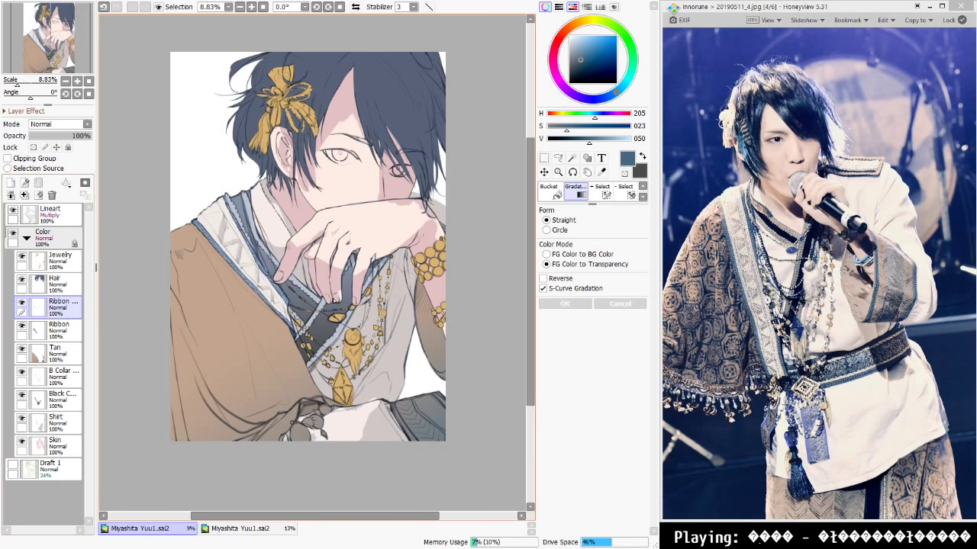
pyautogui.moveTo(380, 367); pyautogui.dragTo(384, 403)
pyautogui.press('Escape')
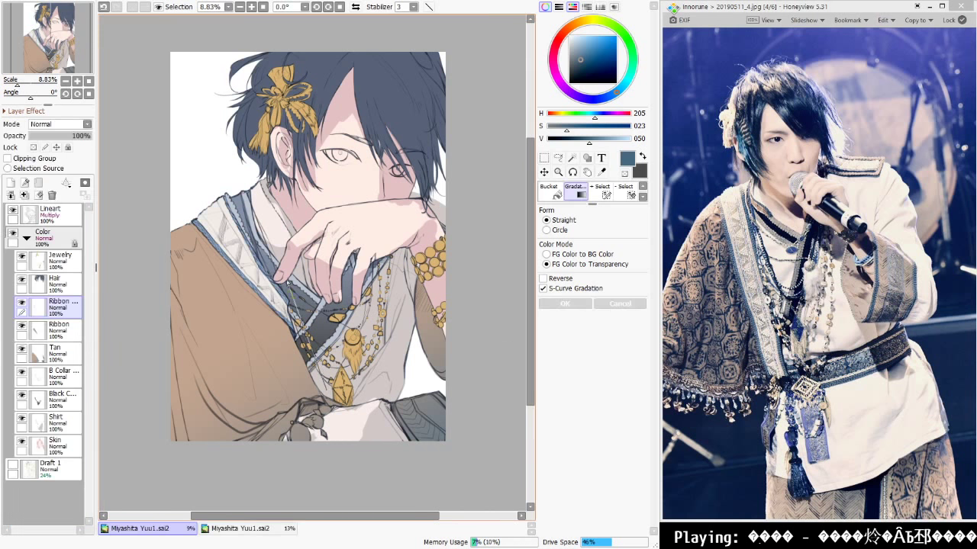
pyautogui.moveTo(275, 246); pyautogui.dragTo(272, 242)
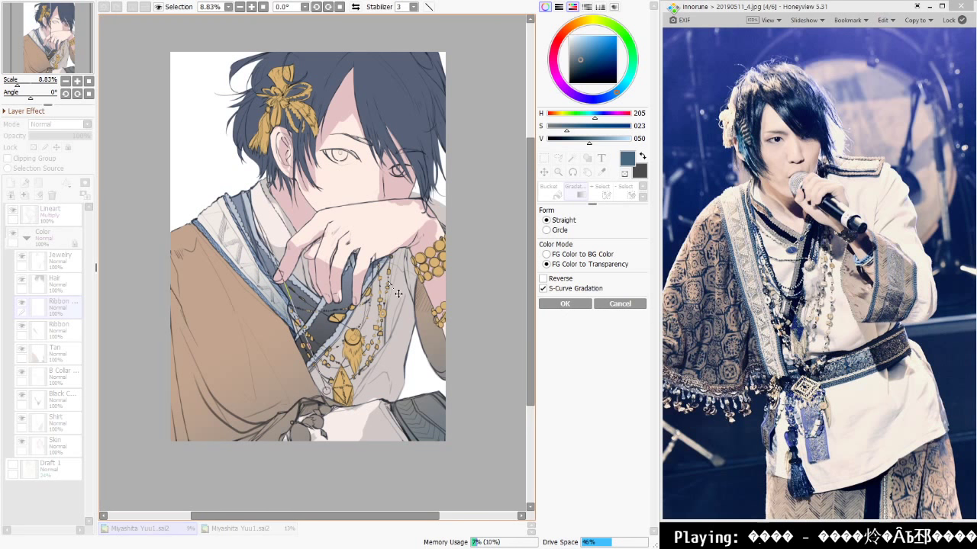
pyautogui.click(566, 306)
# Apply the muted blue gradient to the Hair layer, fading upward from the lower strands beside the face
pyautogui.click(62, 282)
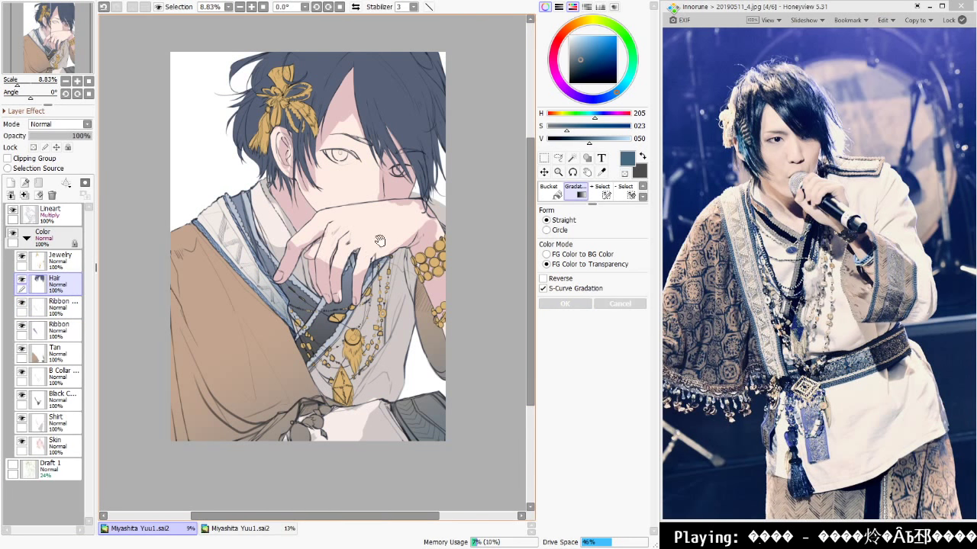
pyautogui.moveTo(380, 241); pyautogui.dragTo(334, 200)
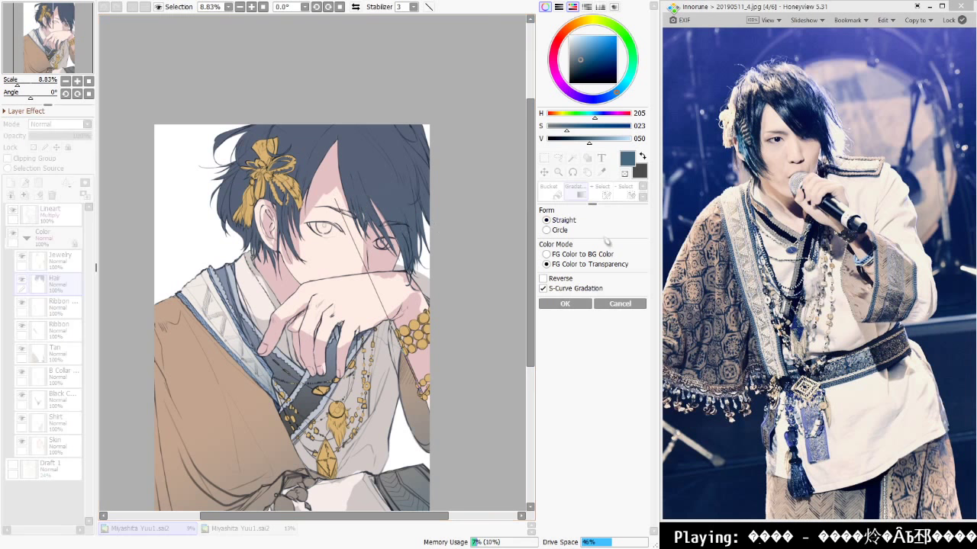
pyautogui.click(571, 304)
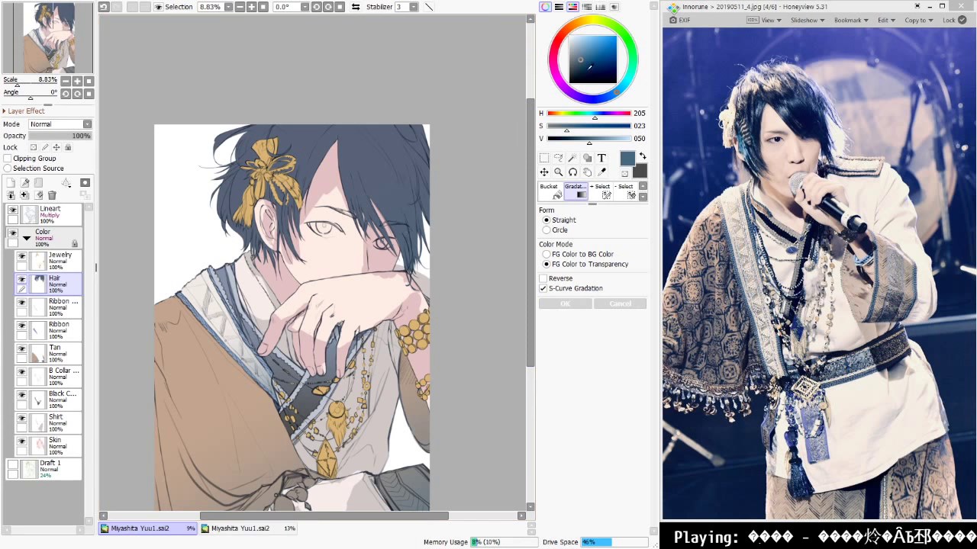
# Move from the Jewelry layer to the Skin layer, making Skin the active layer
pyautogui.click(61, 261)
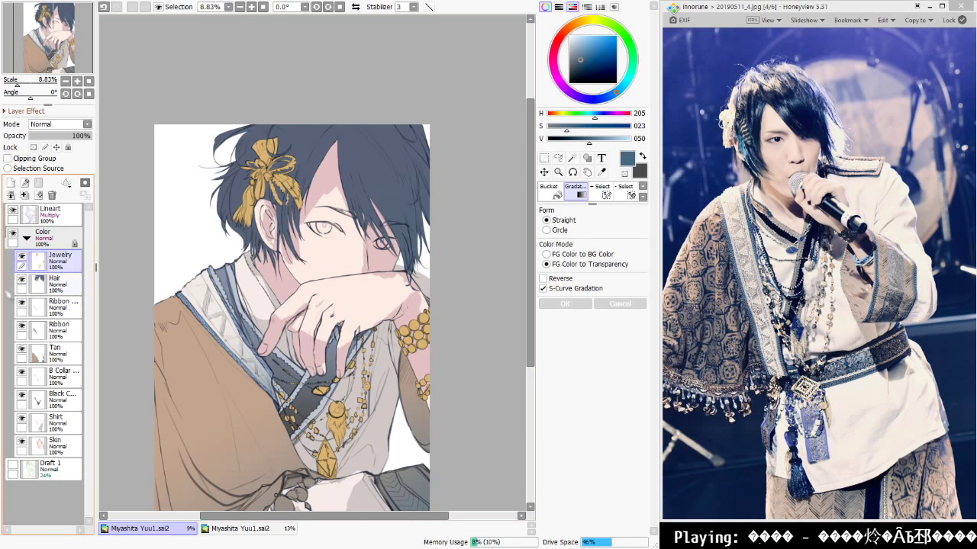
pyautogui.scroll(1, 211, 316)
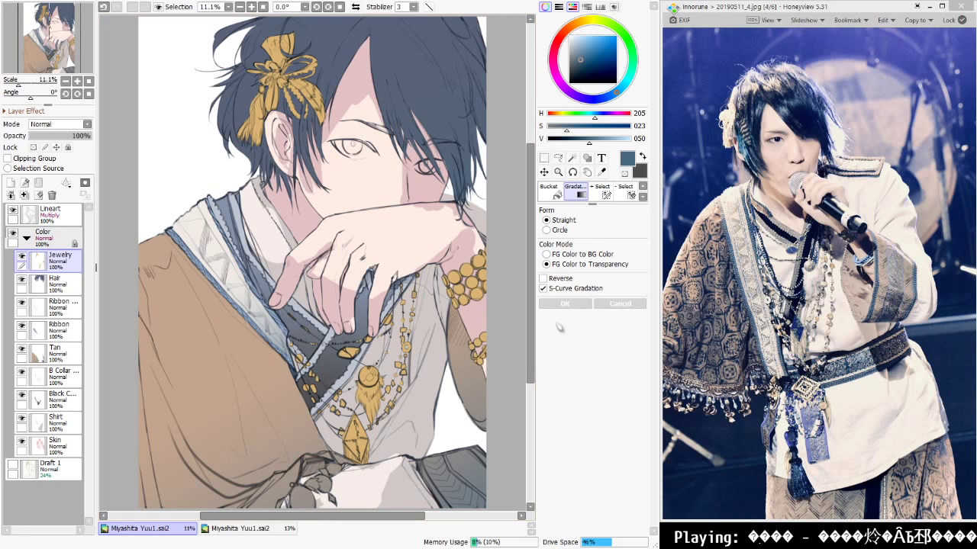
pyautogui.click(66, 449)
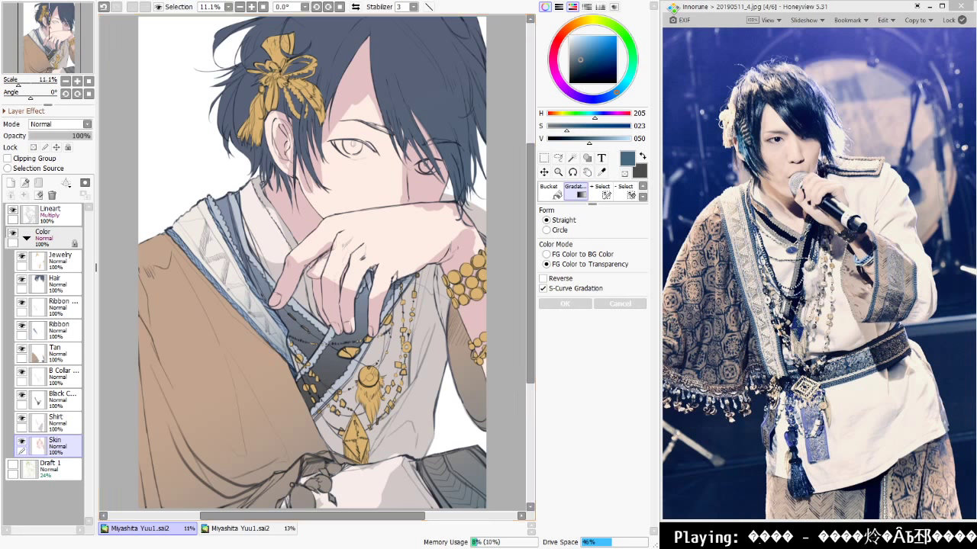
# Bring up 3d effect test.jpg in the reference viewer and fit the whole illustration in view
pyautogui.click(687, 267)
pyautogui.click(687, 267)
pyautogui.click(687, 267)
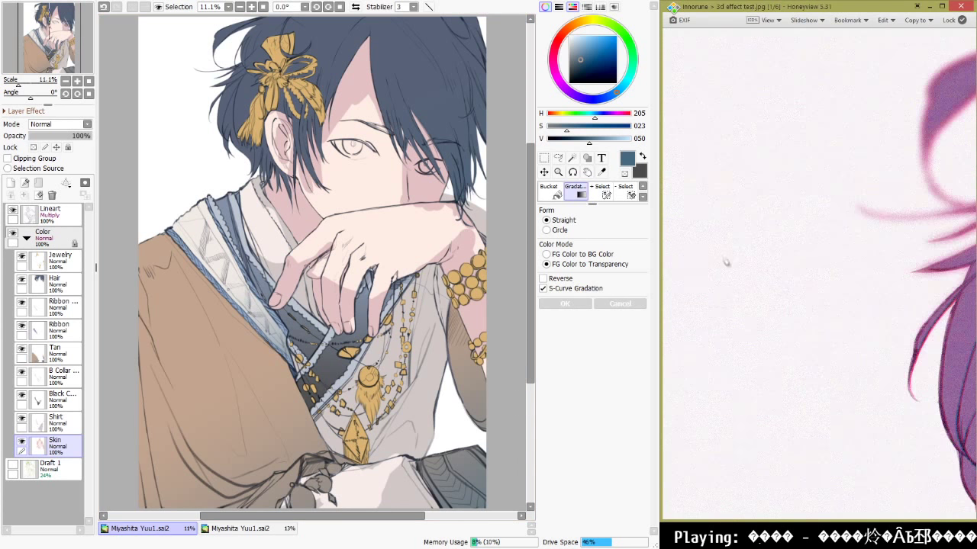
pyautogui.moveTo(929, 312); pyautogui.dragTo(809, 199)
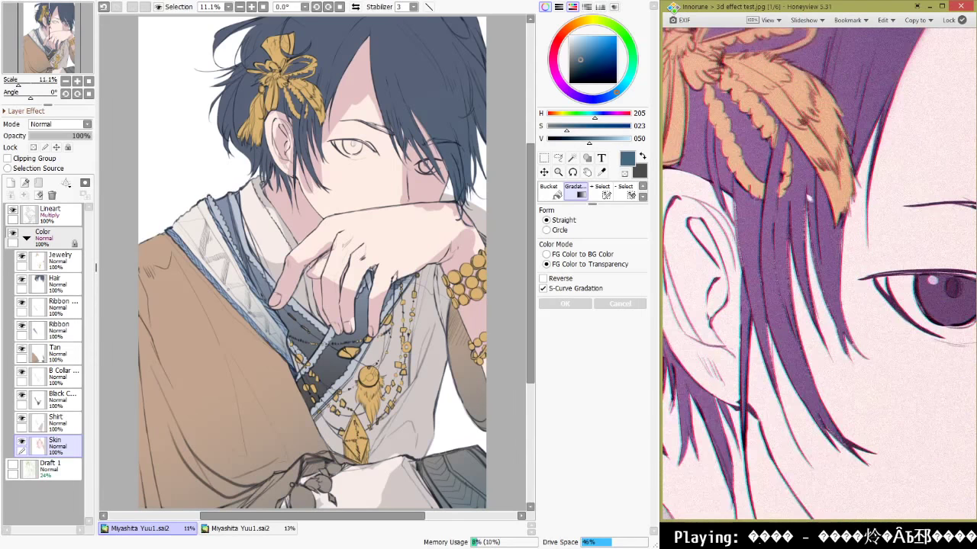
pyautogui.doubleClick(790, 61)
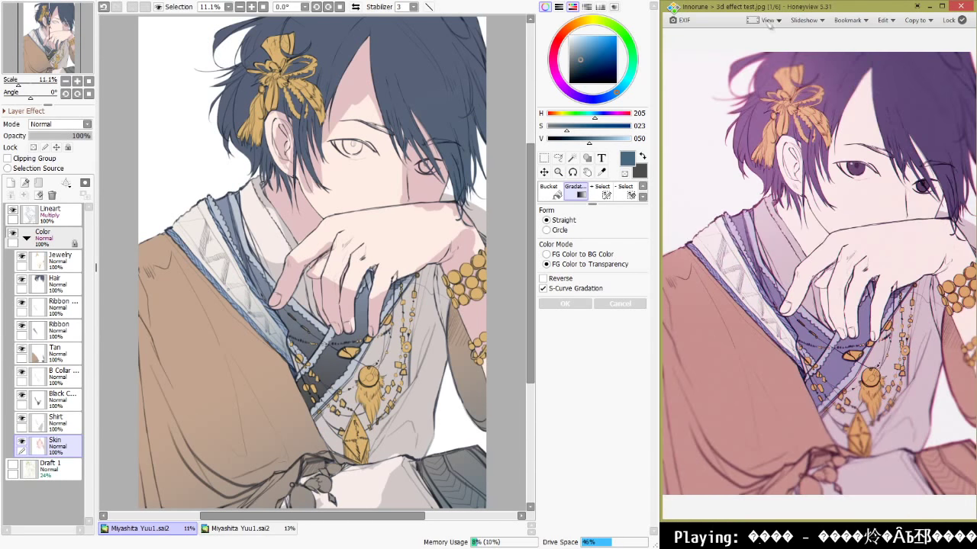
# Examine 3d effect test.jpg in the reference viewer at fit-to-width and closer zoom, comparing neighbouring images and studying the face and hand
pyautogui.press('KP_Multiply')
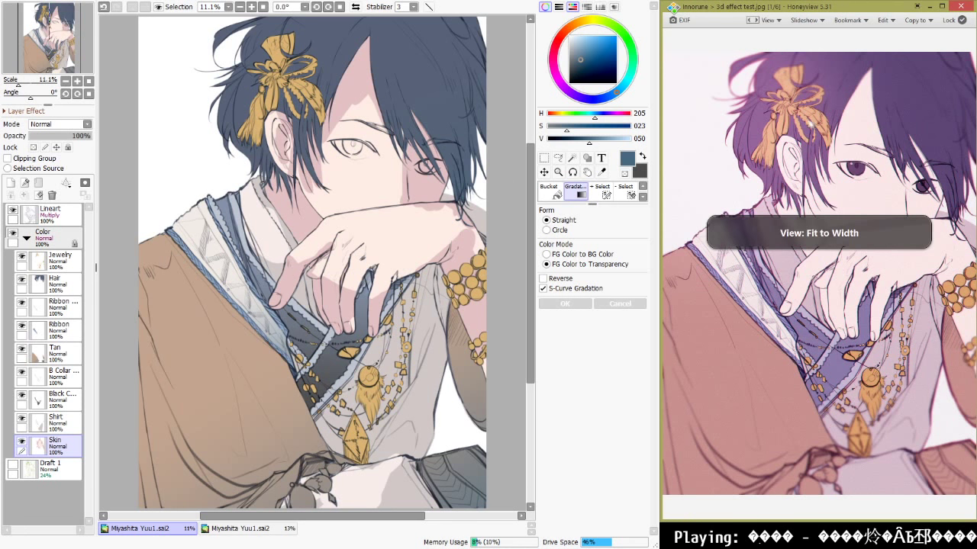
pyautogui.press('Right')
pyautogui.press('Left')
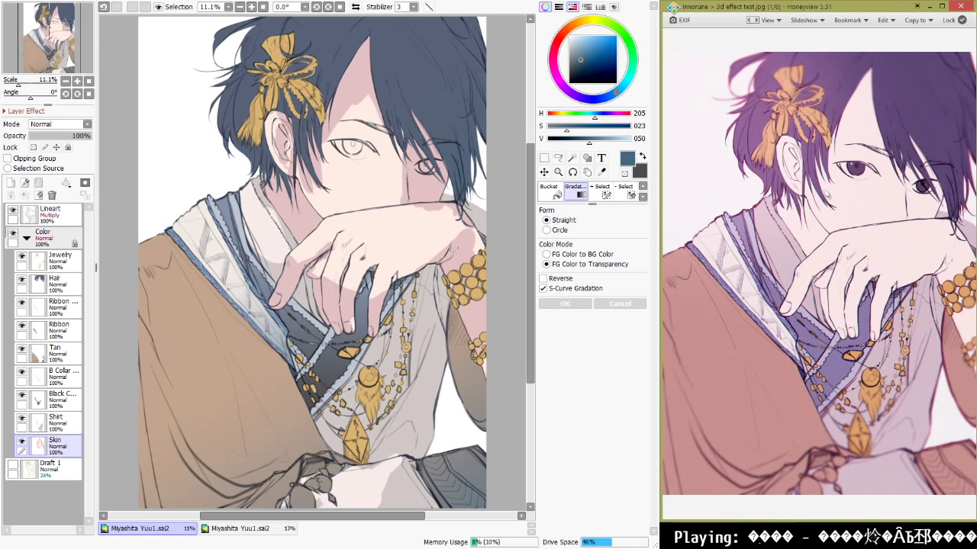
pyautogui.press('Right')
pyautogui.press('Left')
pyautogui.press('KP_Subtract')
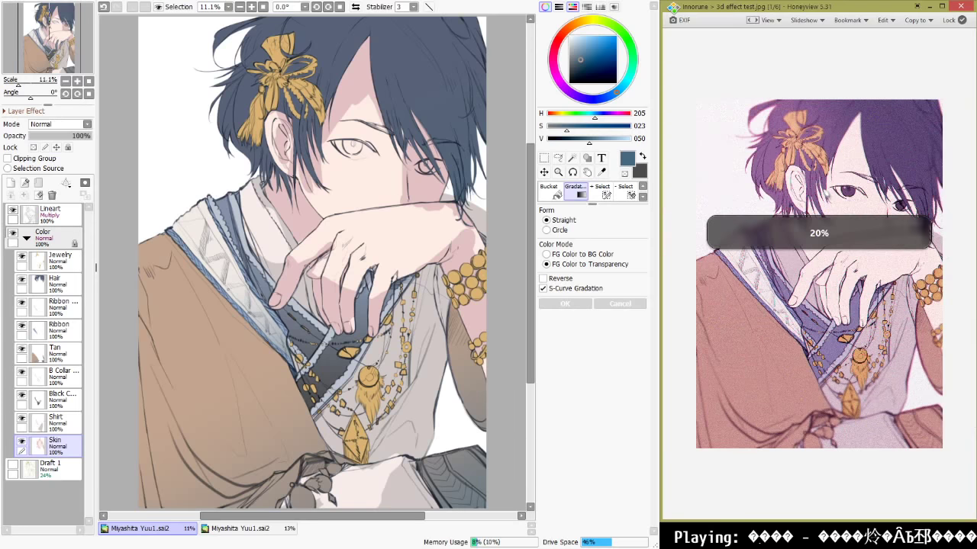
pyautogui.press('KP_Add')
pyautogui.moveTo(830, 159); pyautogui.dragTo(832, 186)
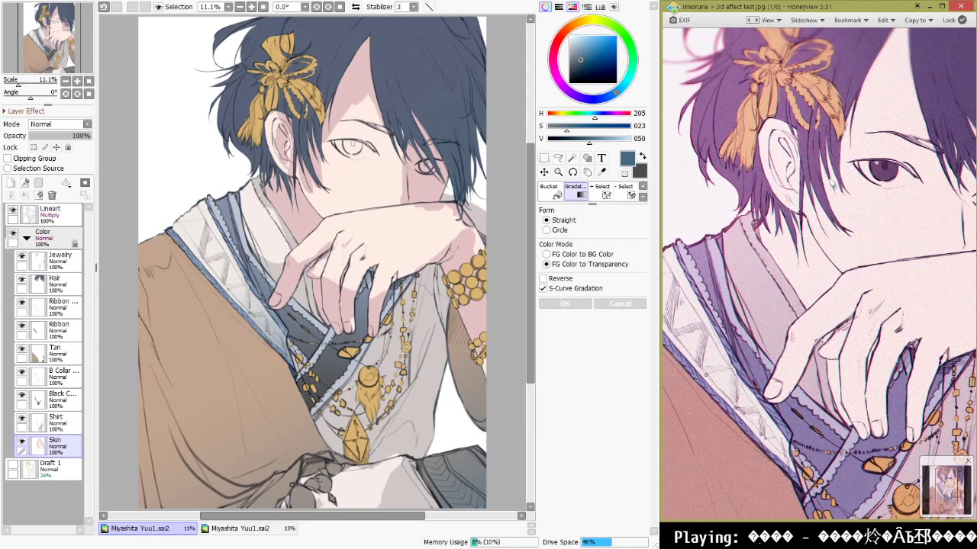
pyautogui.press('KP_Subtract')
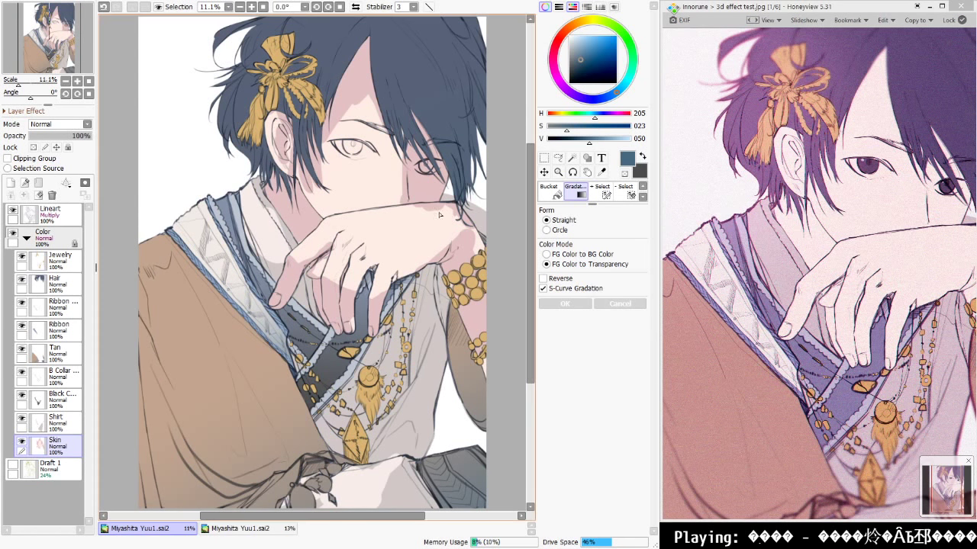
# Apply the muted blue gradient fading to transparency to the forearm on the Skin layer, discarding the first short attempt
pyautogui.moveTo(513, 272); pyautogui.dragTo(523, 284)
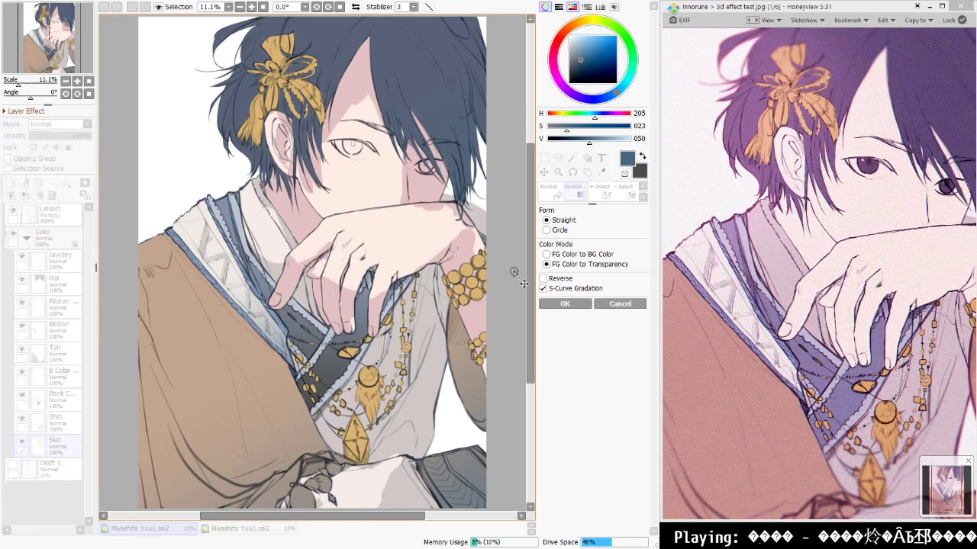
pyautogui.click(616, 304)
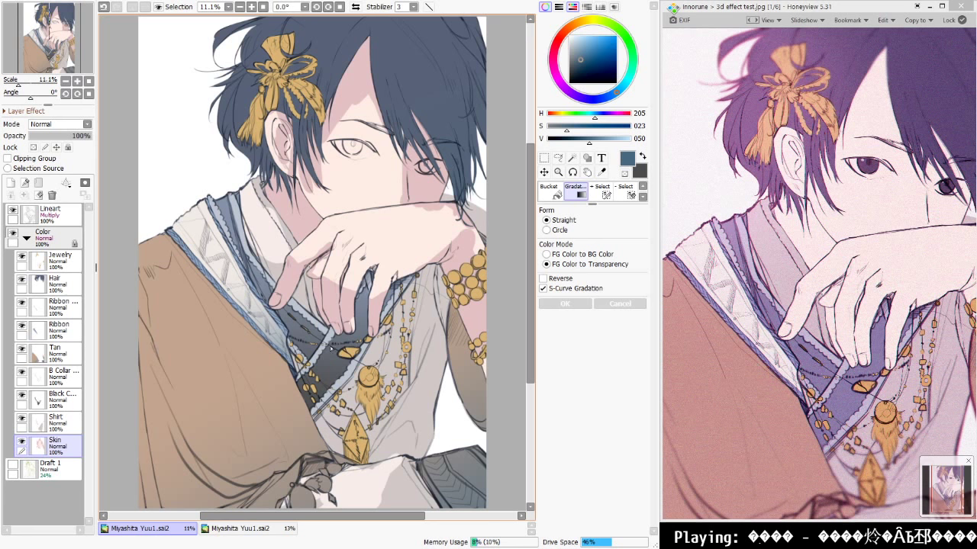
pyautogui.moveTo(470, 376); pyautogui.dragTo(420, 318)
pyautogui.moveTo(500, 395); pyautogui.dragTo(561, 496)
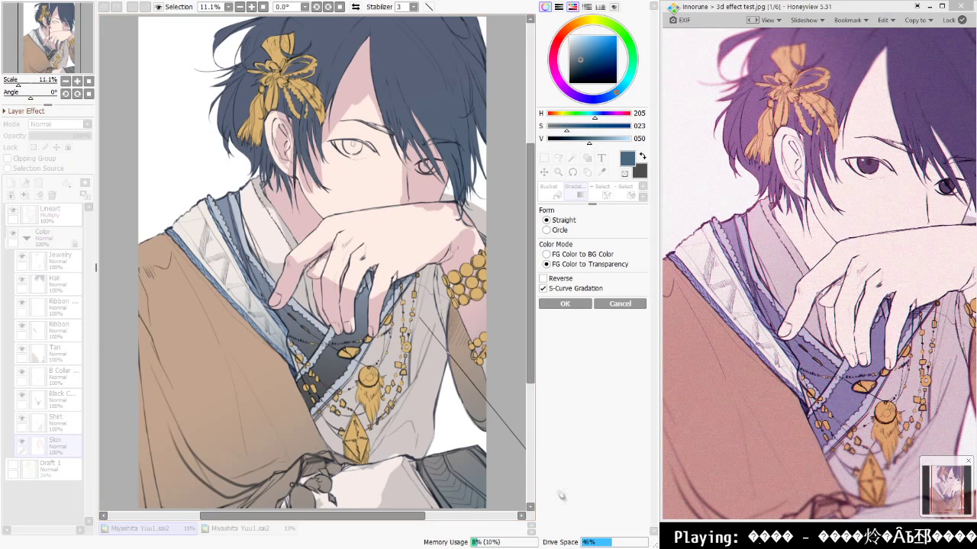
pyautogui.click(564, 303)
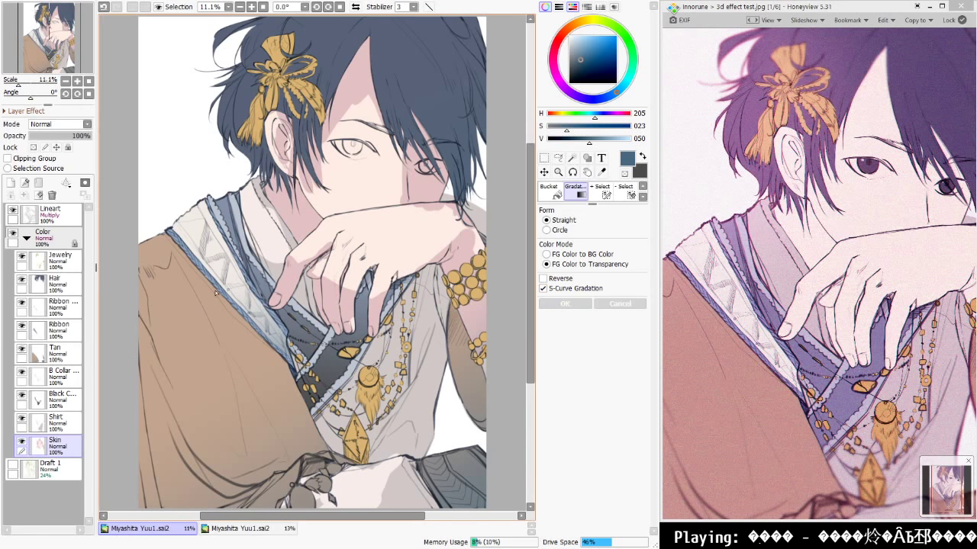
# Soften the skin shadow edges on the hand, cheek and forehead with the Water Color brush at size 800
pyautogui.click(643, 187)
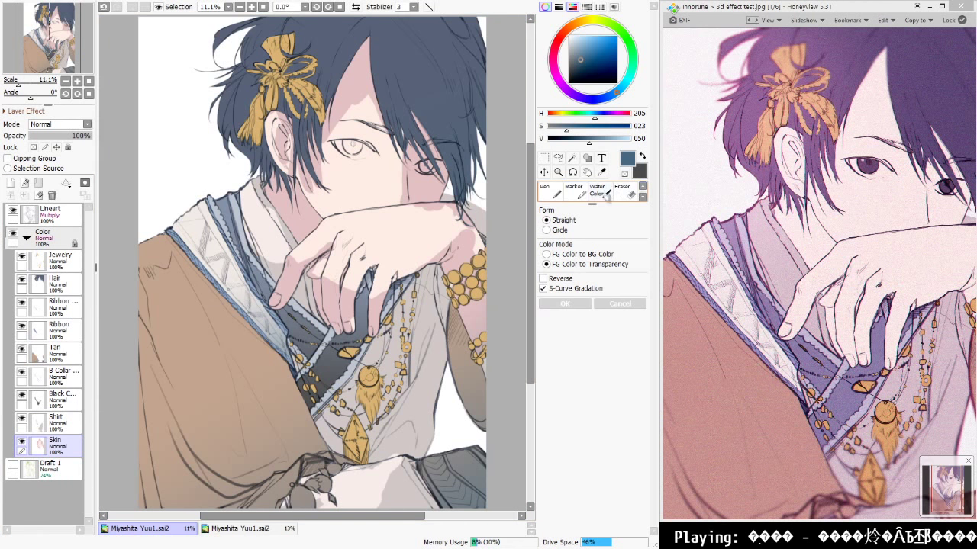
pyautogui.click(601, 193)
pyautogui.press(']')
pyautogui.press(']')
pyautogui.press(']')
pyautogui.press(']')
pyautogui.press(']')
pyautogui.press(']')
pyautogui.press(']')
pyautogui.press(']')
pyautogui.press(']')
pyautogui.press(']')
pyautogui.press(']')
pyautogui.press(']')
pyautogui.press(']')
pyautogui.press(']')
pyautogui.press(']')
pyautogui.press(']')
pyautogui.press(']')
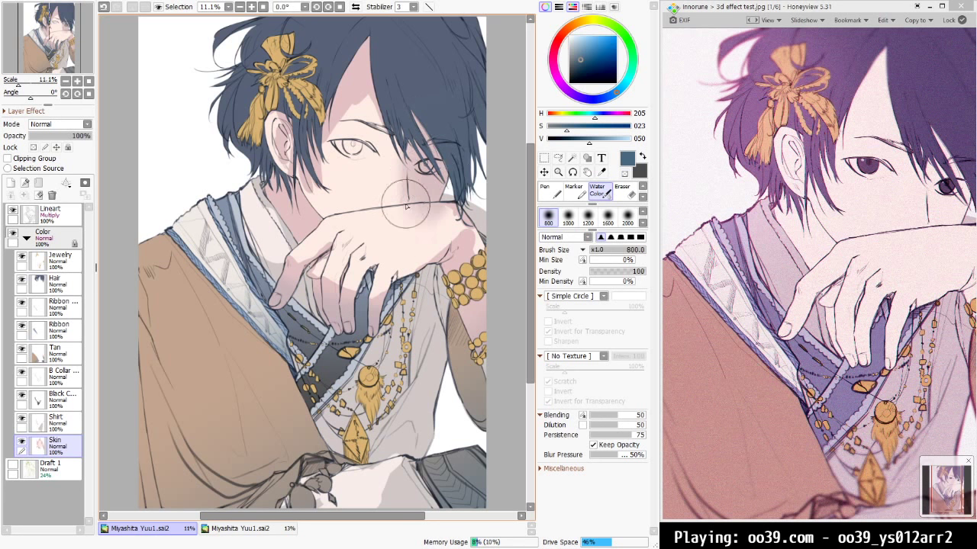
pyautogui.moveTo(366, 46)
pyautogui.mouseDown()
pyautogui.moveTo(333, 93)
pyautogui.moveTo(402, 60)
pyautogui.mouseUp()
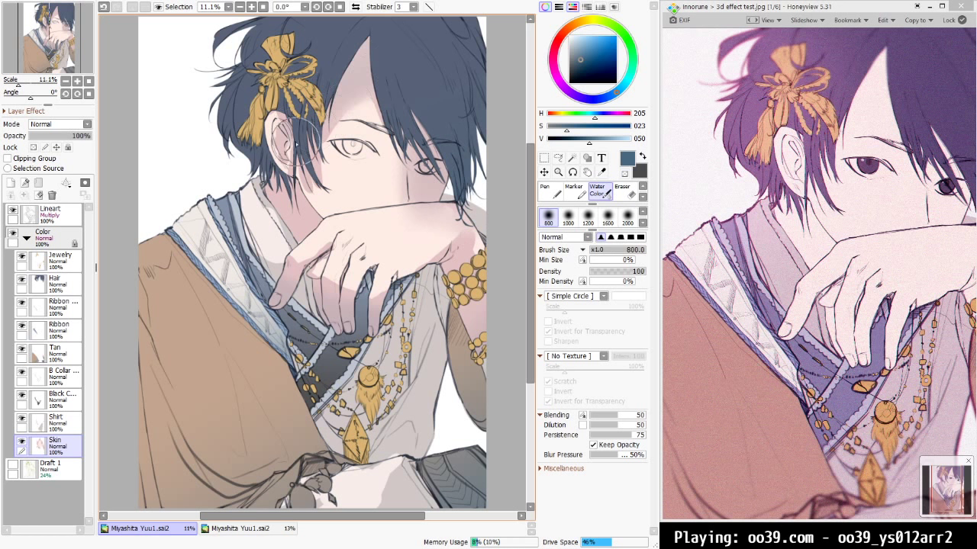
pyautogui.moveTo(336, 126); pyautogui.dragTo(440, 90)
pyautogui.moveTo(352, 44)
pyautogui.mouseDown()
pyautogui.moveTo(332, 81)
pyautogui.moveTo(342, 85)
pyautogui.mouseUp()
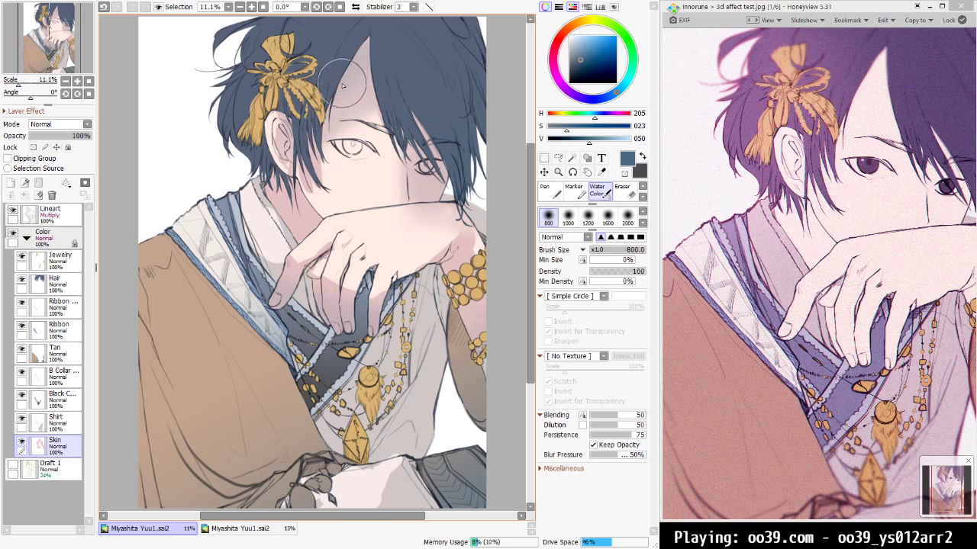
# Blend the shadows on the neck and near the wrist on the Skin layer, replacing the first neck stroke
pyautogui.moveTo(271, 191); pyautogui.dragTo(283, 225)
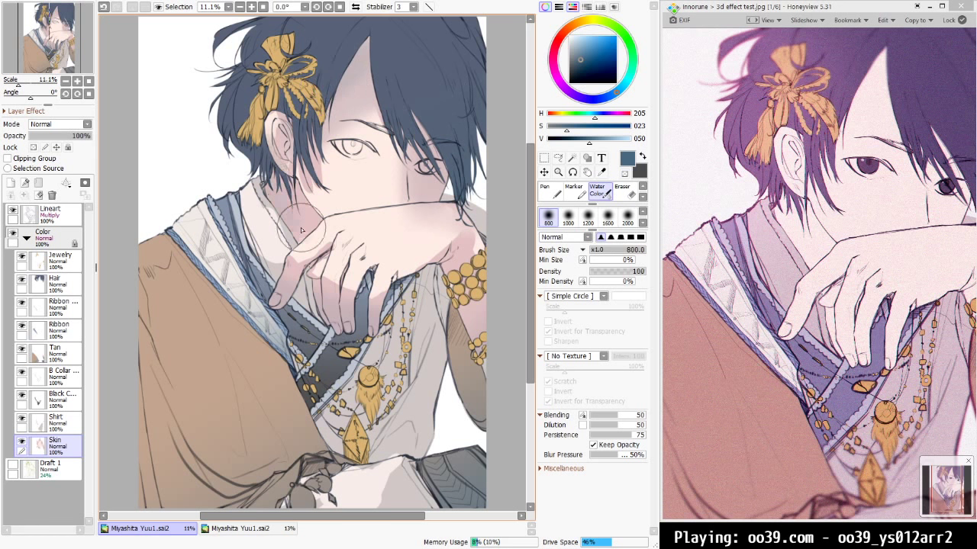
pyautogui.hotkey('ctrl', 'z')
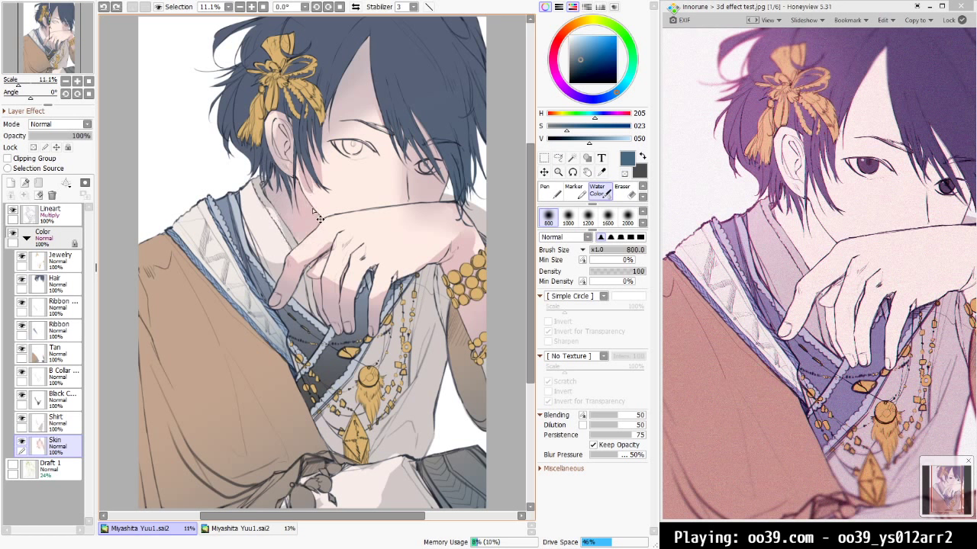
pyautogui.moveTo(266, 185); pyautogui.dragTo(297, 200)
pyautogui.moveTo(428, 198)
pyautogui.mouseDown()
pyautogui.moveTo(447, 168)
pyautogui.moveTo(447, 200)
pyautogui.mouseUp()
# On the Shirt layer, undo the first blending stroke, sample the light grey and brush over the shadow on the lower sleeve
pyautogui.click(55, 421)
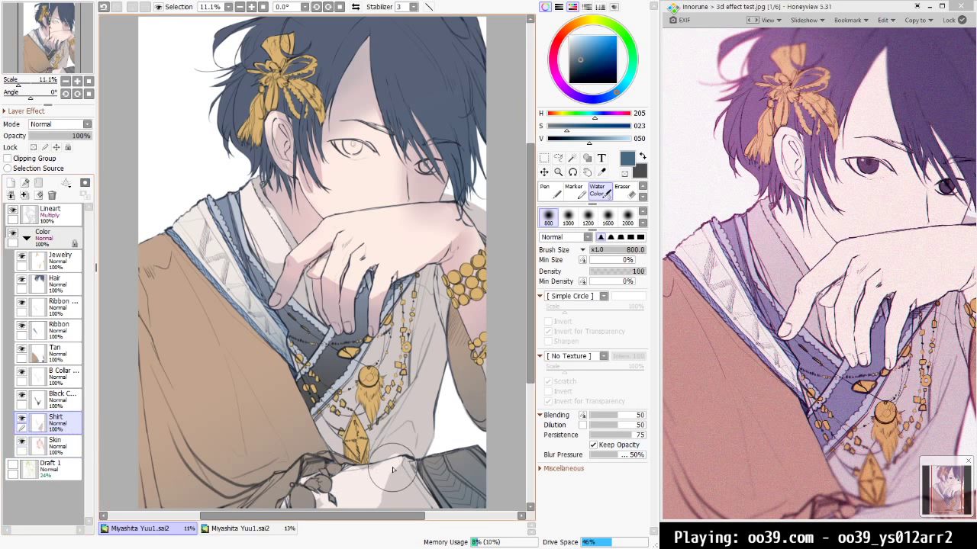
pyautogui.hotkey('ctrl', 'z')
pyautogui.rightClick(403, 495)
pyautogui.moveTo(421, 467); pyautogui.dragTo(392, 525)
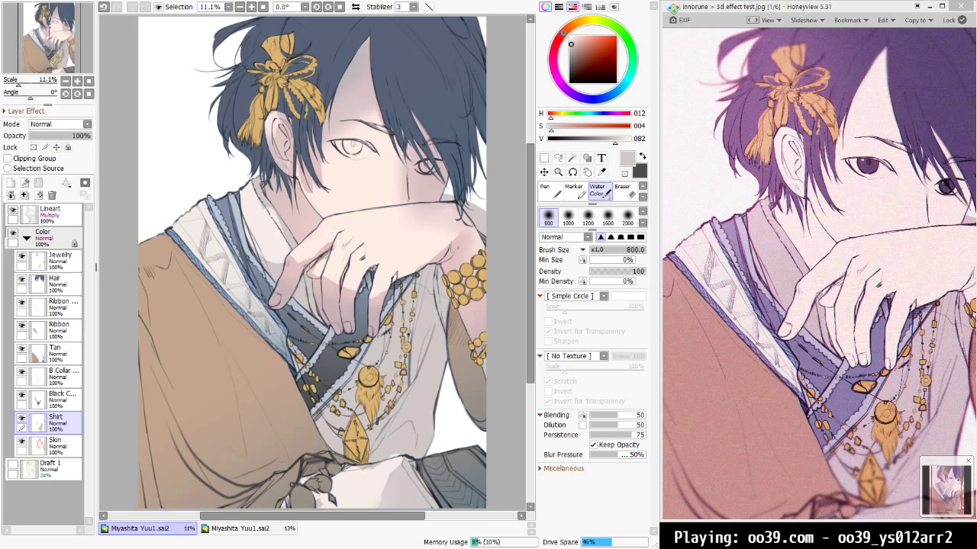
# Try a strong red (H 006, S 080, V 082) on the Skin layer's forehead with the Water Color brush at size 160
pyautogui.moveTo(438, 204); pyautogui.dragTo(428, 254)
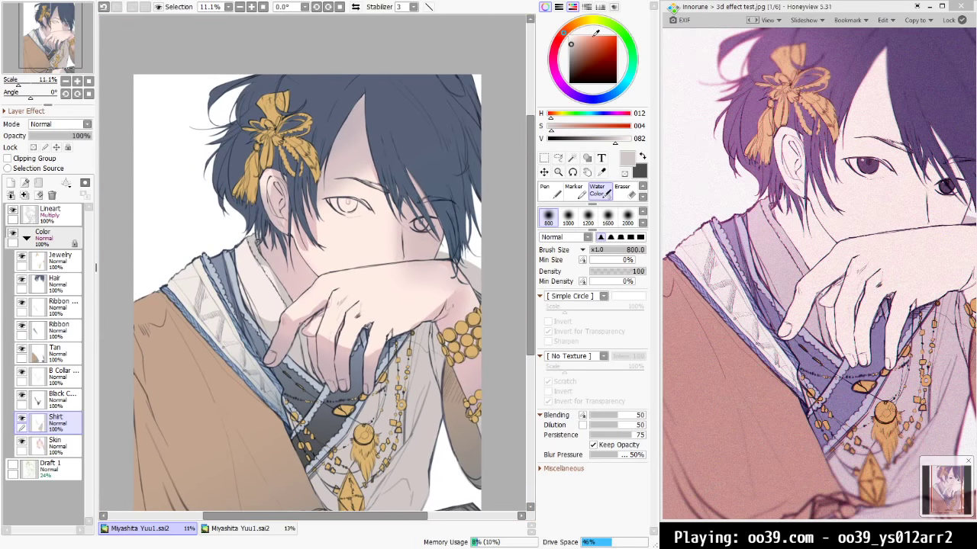
pyautogui.moveTo(574, 25); pyautogui.dragTo(556, 31)
pyautogui.moveTo(592, 67); pyautogui.dragTo(595, 37)
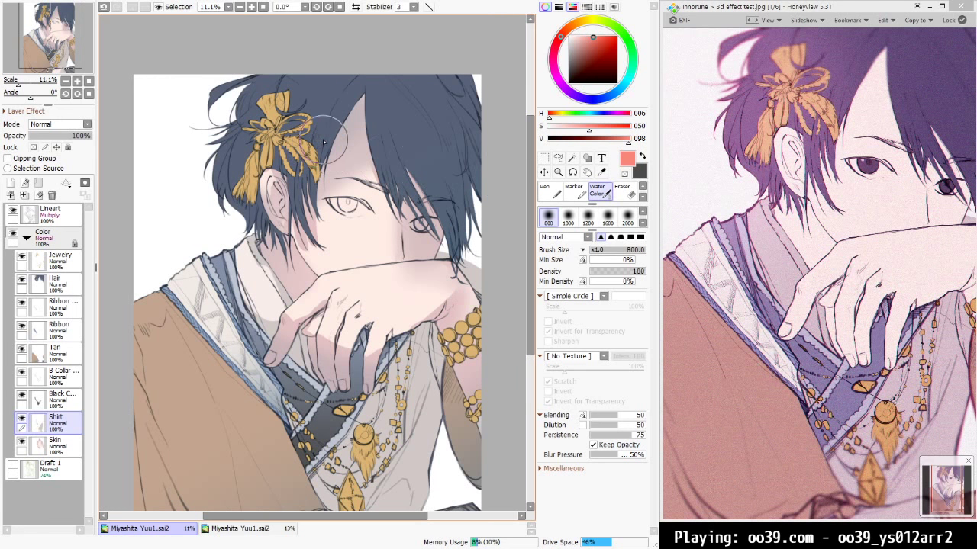
pyautogui.press('[')
pyautogui.press('[')
pyautogui.press('[')
pyautogui.press('[')
pyautogui.press('[')
pyautogui.press('[')
pyautogui.press('[')
pyautogui.press('[')
pyautogui.press('[')
pyautogui.press('[')
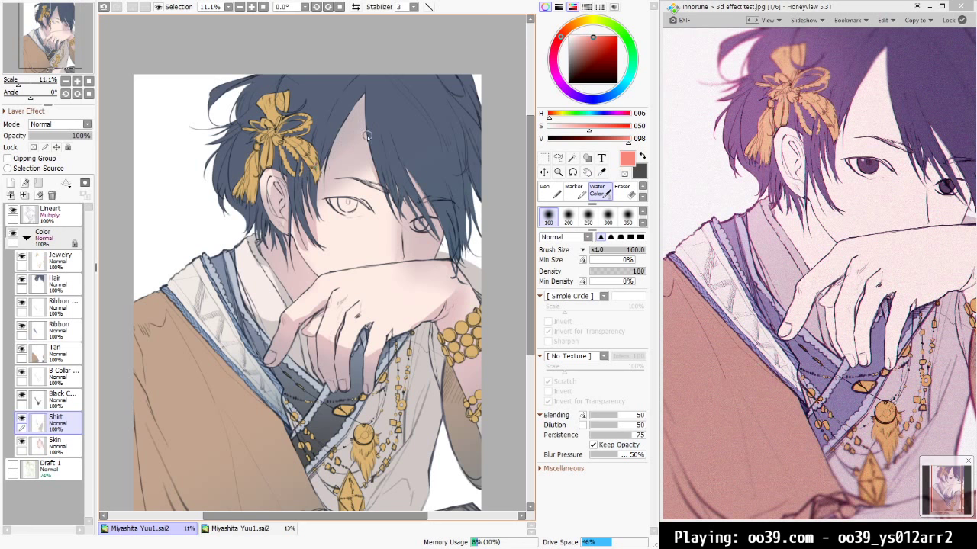
pyautogui.click(607, 44)
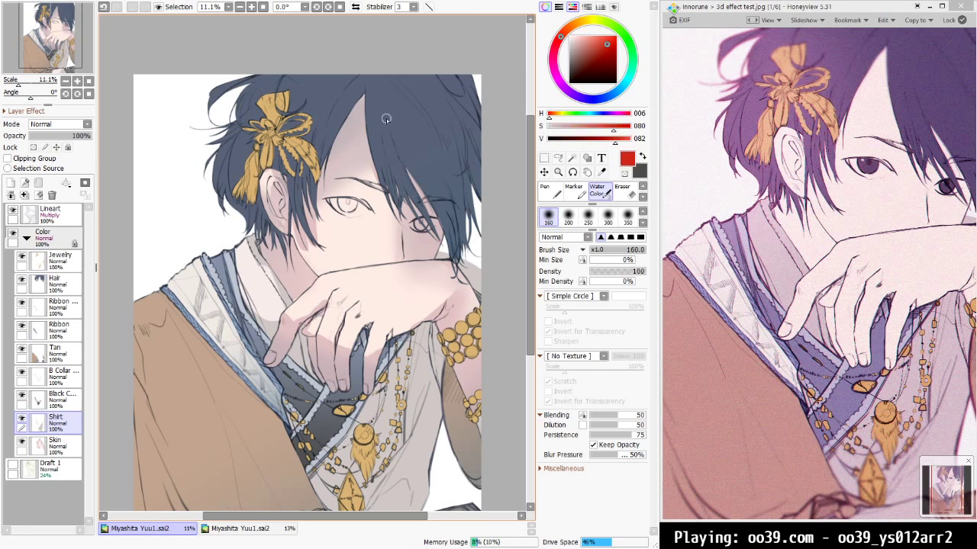
pyautogui.click(58, 443)
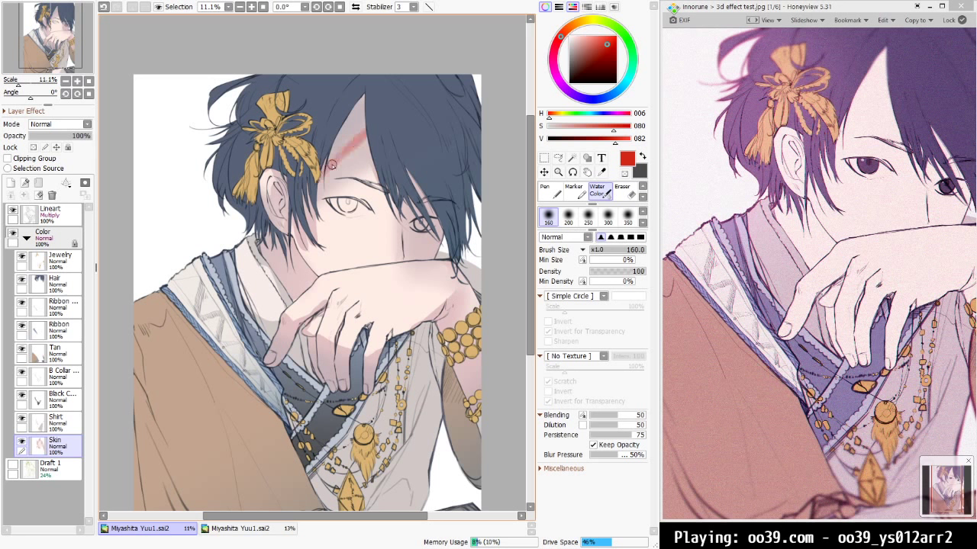
# Shade the forehead beside the fringe in light salmon (H 006, S 044, V 099), bringing the Water Color brush to size 450
pyautogui.click(590, 37)
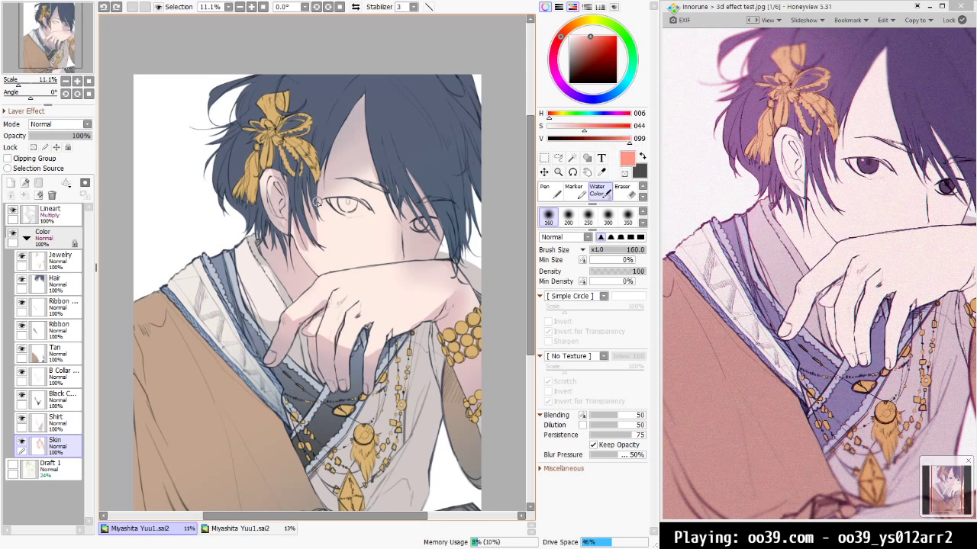
pyautogui.press(']')
pyautogui.press(']')
pyautogui.press(']')
pyautogui.press(']')
pyautogui.press(']')
pyautogui.press(']')
pyautogui.press(']')
pyautogui.press(']')
pyautogui.press(']')
pyautogui.press(']')
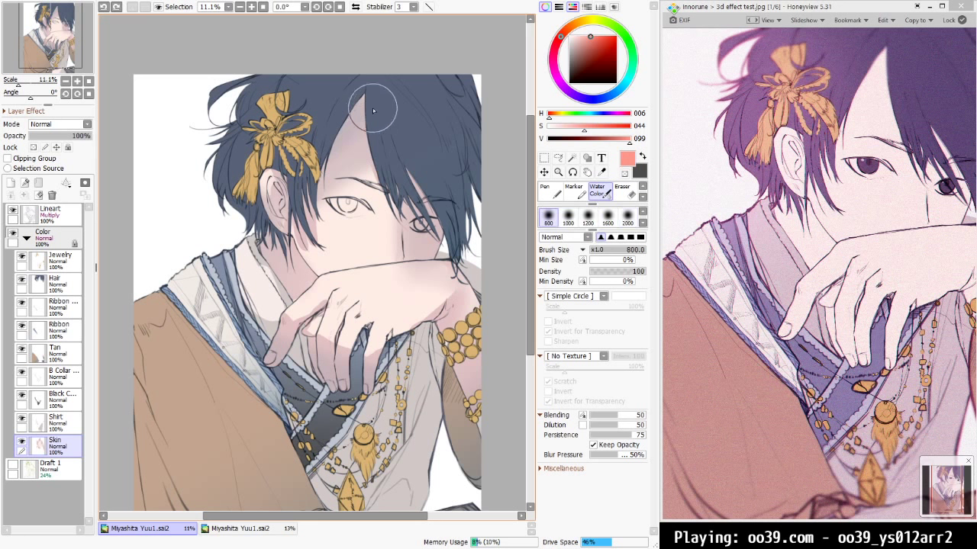
pyautogui.press('[')
pyautogui.press('[')
pyautogui.press('[')
pyautogui.press('[')
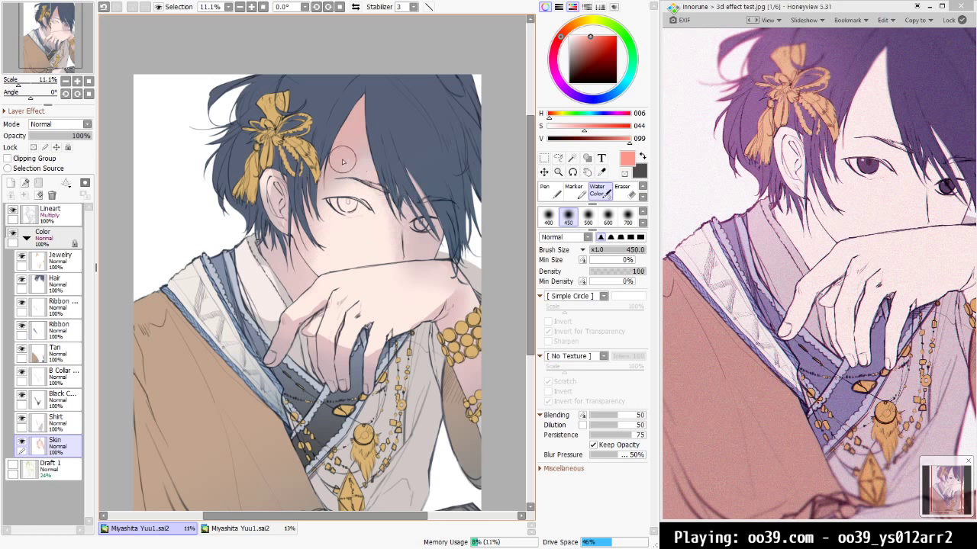
# Add soft salmon shading around the eye beneath the fringe, working with brush sizes 350 and 250
pyautogui.press('[')
pyautogui.press('[')
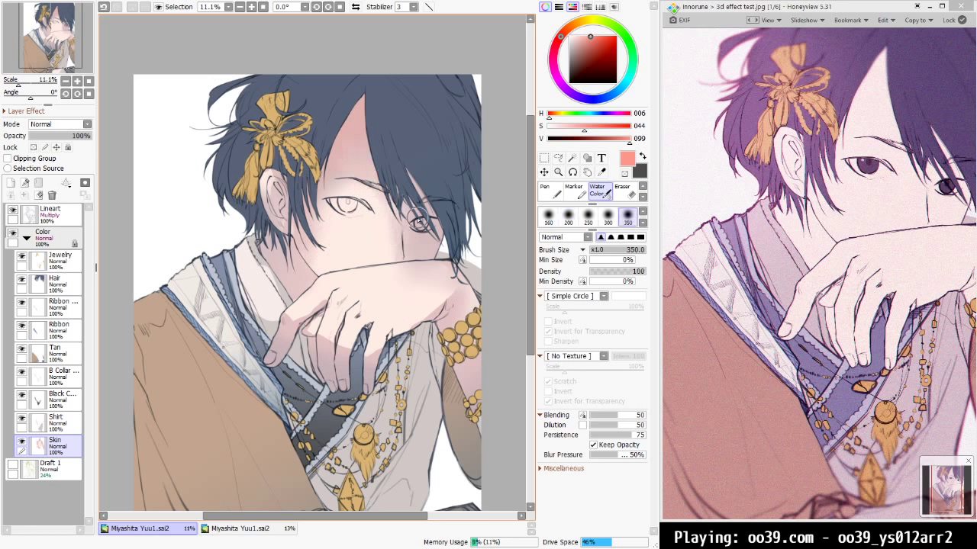
pyautogui.press(']')
pyautogui.press(']')
pyautogui.press(']')
pyautogui.press('[')
pyautogui.press('[')
pyautogui.press('[')
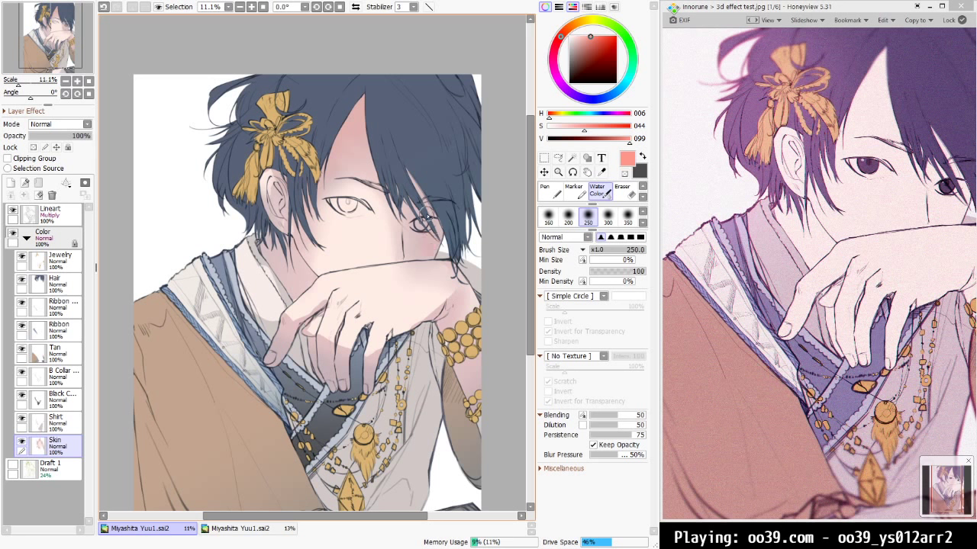
# Tint the wrist beneath the hair with salmon at brush size 450, and the index finger's knuckle at size 250
pyautogui.press(']')
pyautogui.press(']')
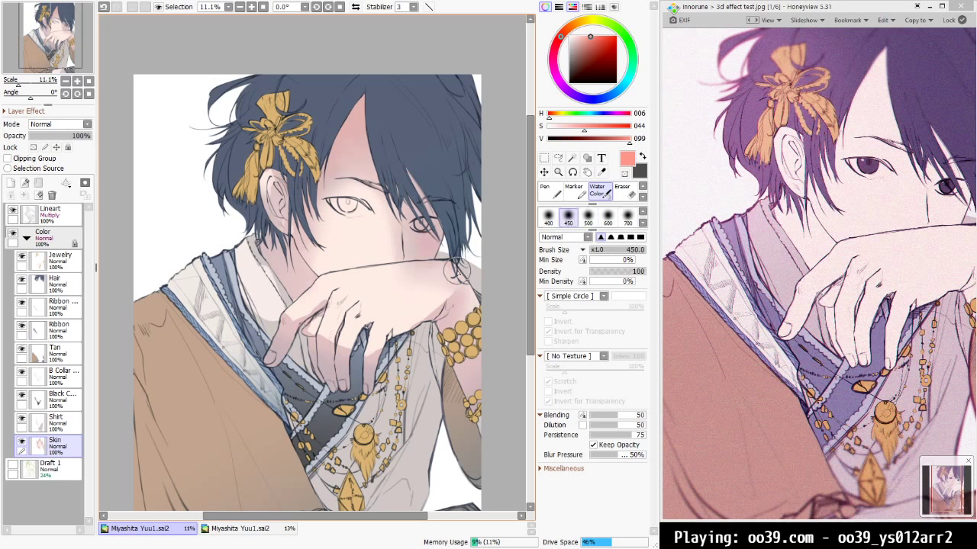
pyautogui.press('[')
pyautogui.press('[')
pyautogui.press('[')
pyautogui.press('[')
pyautogui.press('[')
pyautogui.press('[')
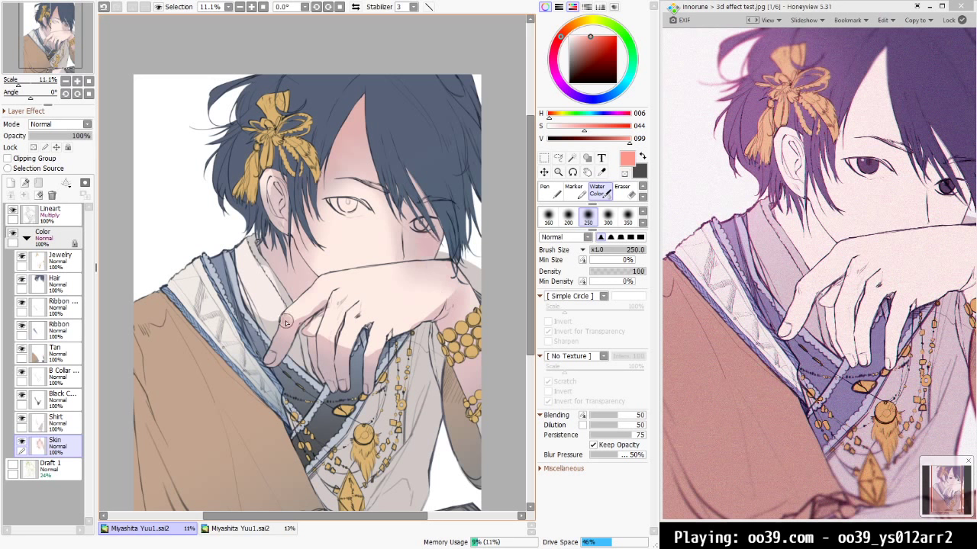
# Add salmon tints to the curled fingers and fingertips, varying the Water Color brush between sizes 100, 200 and 120
pyautogui.press('[')
pyautogui.press('[')
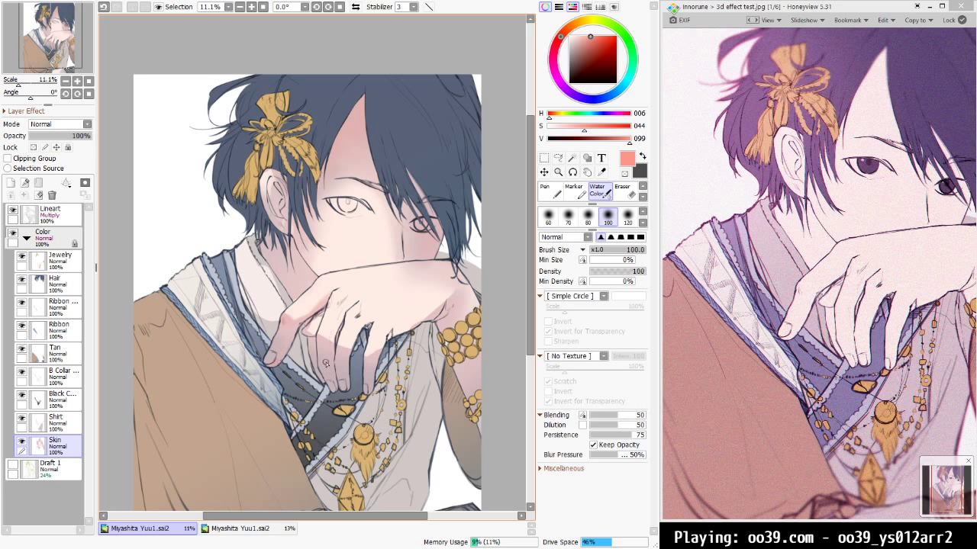
pyautogui.press(']')
pyautogui.press(']')
pyautogui.press(']')
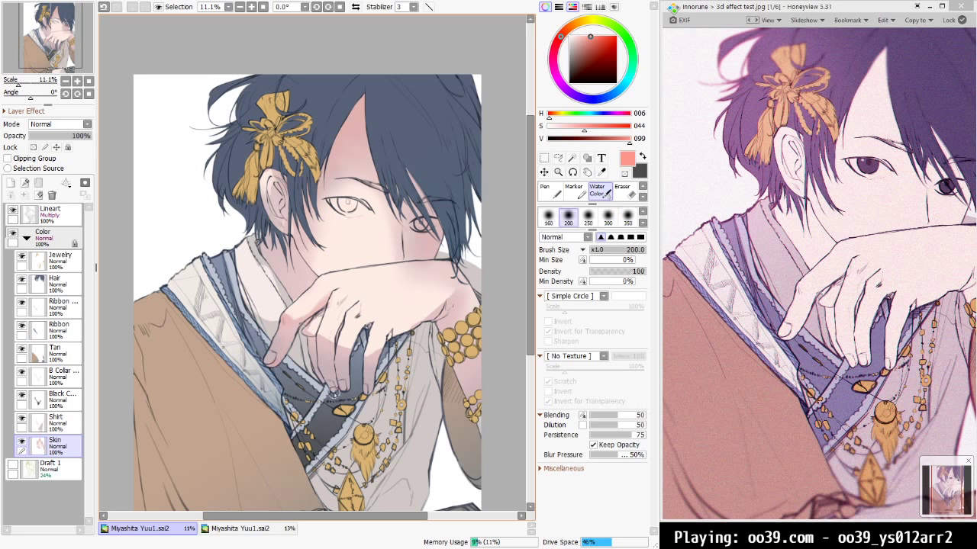
pyautogui.press('[')
pyautogui.press('[')
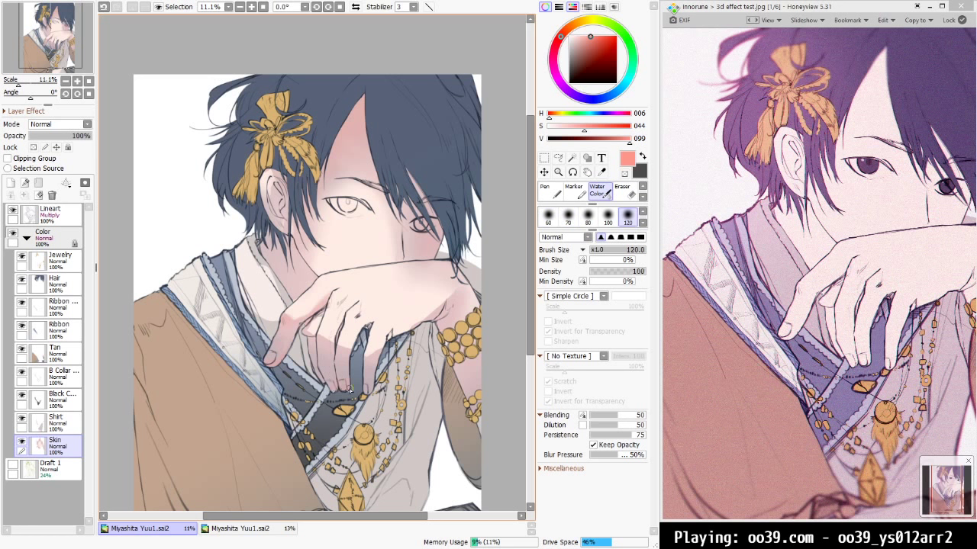
# Change the brush color to a more saturated salmon red (H 008, S 058, V 095) for the finger shading
pyautogui.keyDown('alt'); pyautogui.click(375, 359); pyautogui.keyUp('alt')
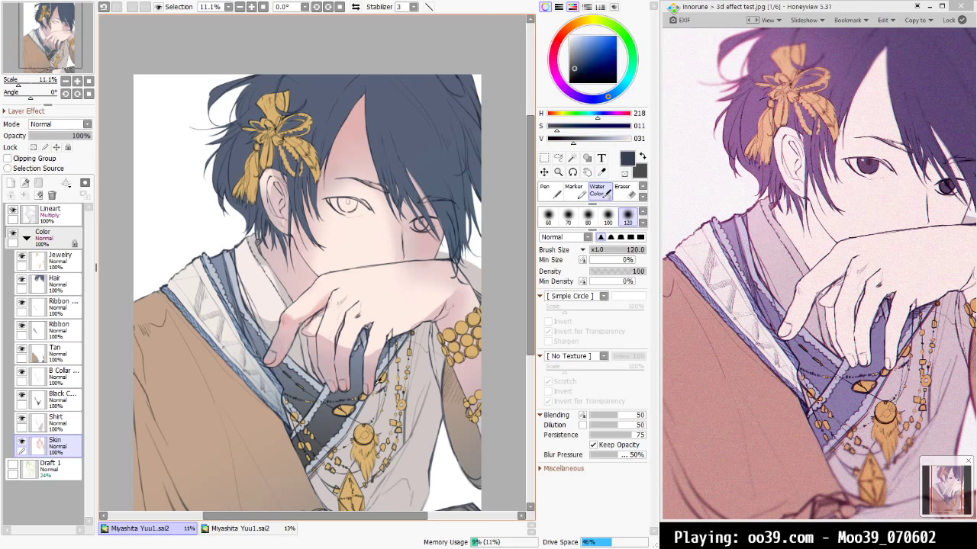
pyautogui.click(598, 37)
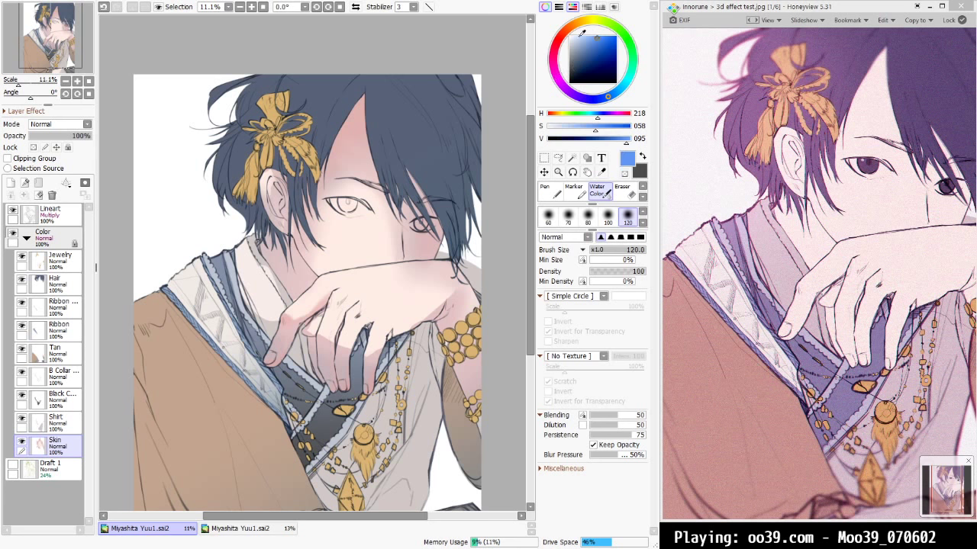
pyautogui.click(562, 36)
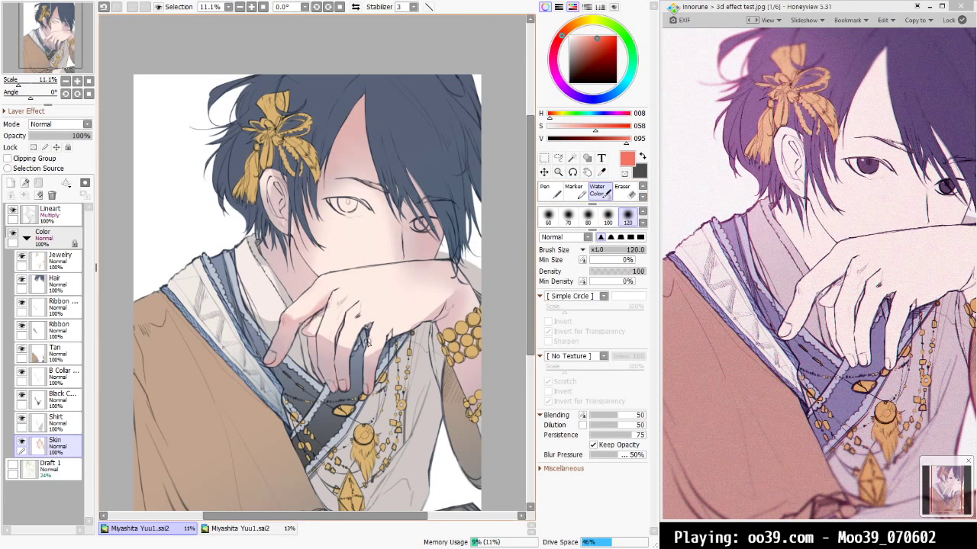
# Accent the edges of the curled fingers with salmon red using the Water Color brush at size 40, undoing the last stroke
pyautogui.press('[')
pyautogui.press('[')
pyautogui.press('[')
pyautogui.press('[')
pyautogui.press('[')
pyautogui.press('[')
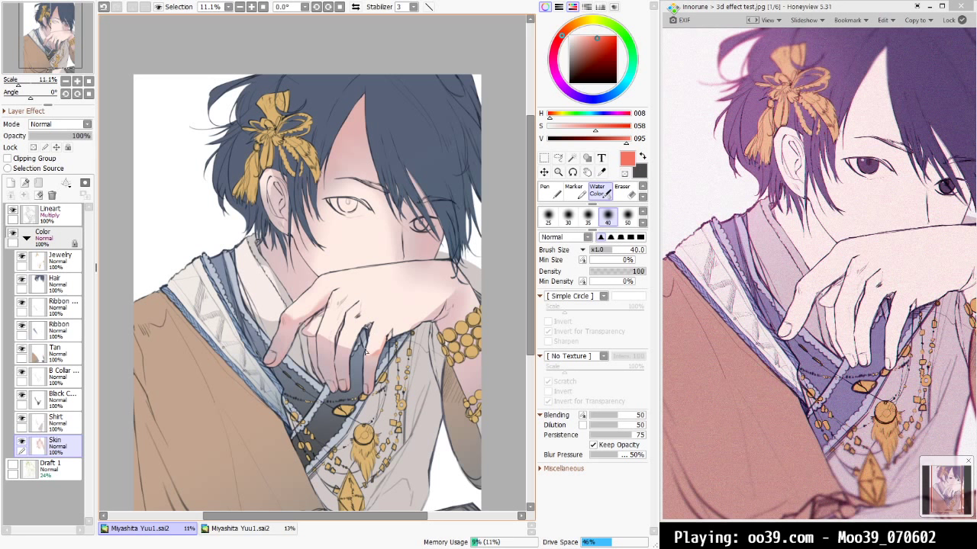
pyautogui.hotkey('ctrl', 'z')
# Blend the finger tints with a pale skin tone sampled from the hand, using the Water Color brush at size 200
pyautogui.keyDown('alt'); pyautogui.click(347, 338); pyautogui.keyUp('alt')
pyautogui.press(']')
pyautogui.press(']')
pyautogui.press(']')
pyautogui.press(']')
pyautogui.press(']')
pyautogui.press(']')
pyautogui.press(']')
pyautogui.press(']')
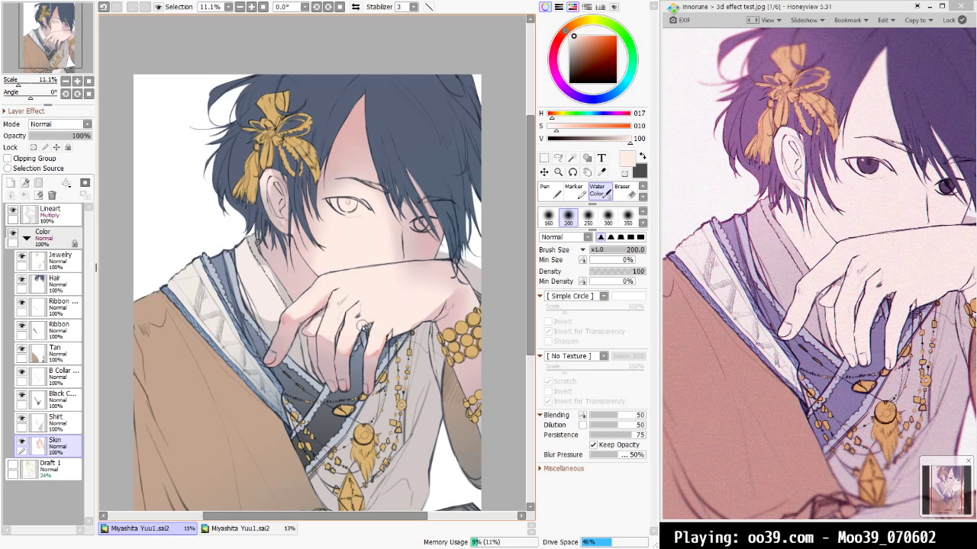
# Try to shade the base of the curled fingers with a sampled muted pink (H 354, S 012, V 087)
pyautogui.keyDown('alt'); pyautogui.click(330, 348); pyautogui.keyUp('alt')
pyautogui.moveTo(339, 336)
pyautogui.mouseDown()
pyautogui.moveTo(348, 313)
pyautogui.moveTo(364, 311)
pyautogui.moveTo(359, 324)
pyautogui.mouseUp()
pyautogui.hotkey('ctrl', 'z')
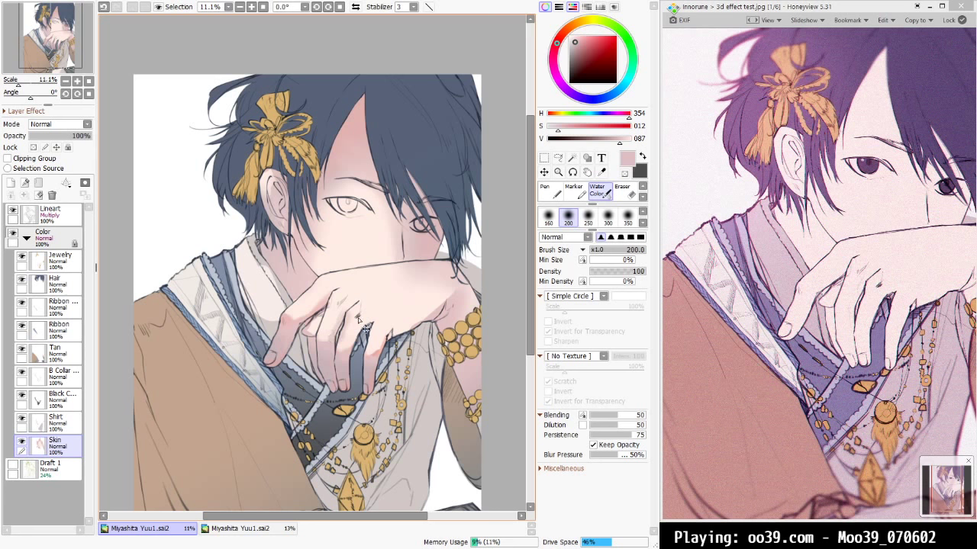
pyautogui.hotkey('ctrl', 'z')
# Rework the shading between the curled fingers with sampled pale and pink skin tones, using the Marker at 300 and Water Color at 200
pyautogui.keyDown('alt'); pyautogui.click(360, 325); pyautogui.keyUp('alt')
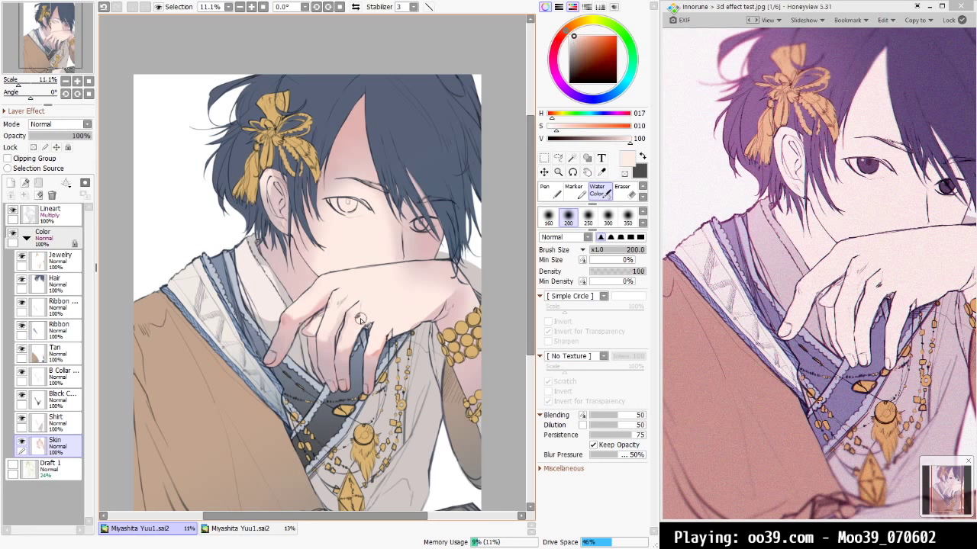
pyautogui.press('v')
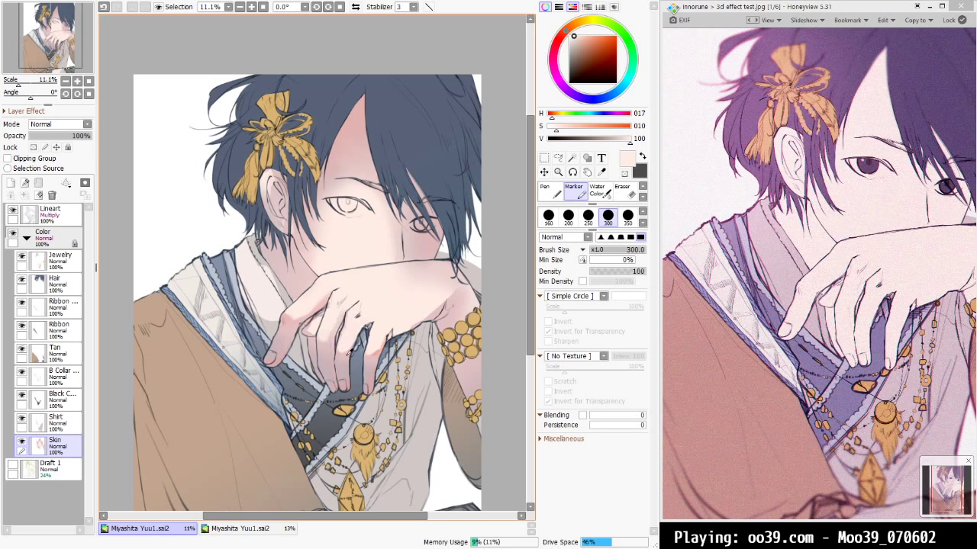
pyautogui.keyDown('alt'); pyautogui.click(343, 355); pyautogui.keyUp('alt')
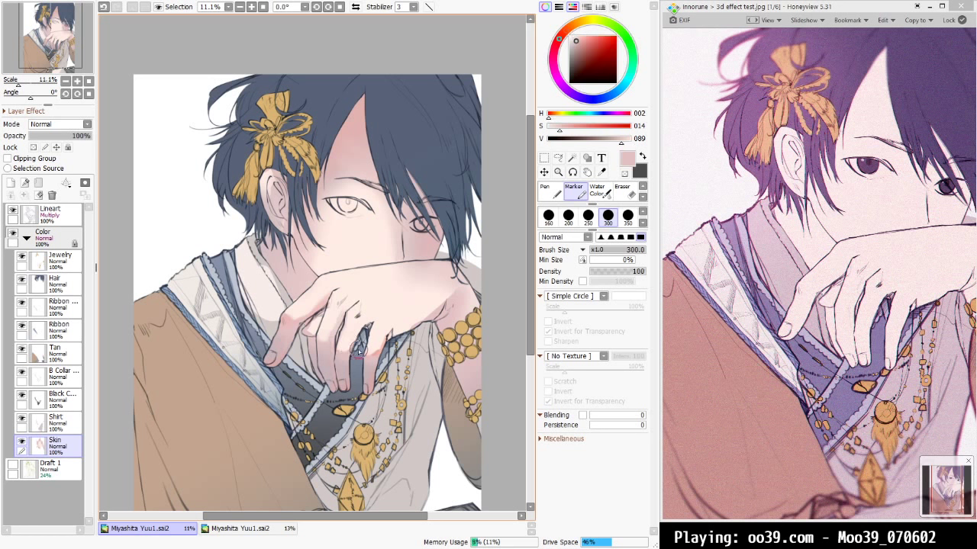
pyautogui.press('w')
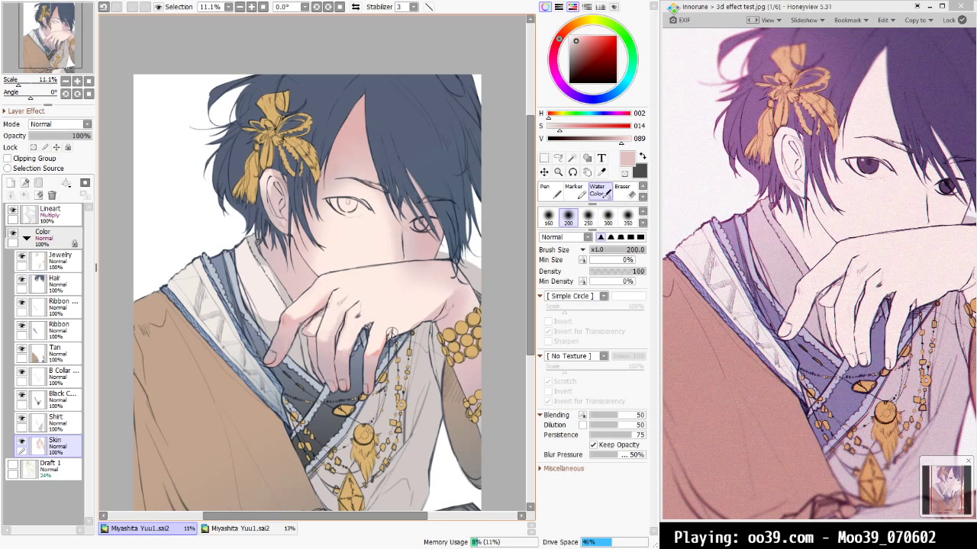
# Paint a sampled pale skin tone along the middle finger with the Marker and blend it with the Water Color brush
pyautogui.keyDown('alt'); pyautogui.click(332, 330); pyautogui.keyUp('alt')
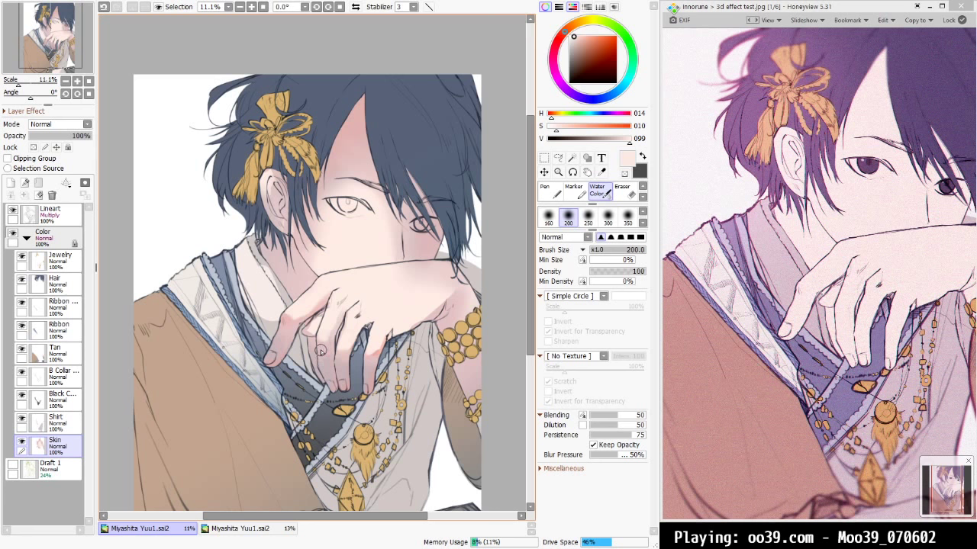
pyautogui.press('m')
pyautogui.moveTo(320, 363); pyautogui.dragTo(323, 354)
pyautogui.press('c')
pyautogui.keyDown('alt'); pyautogui.click(315, 346); pyautogui.keyUp('alt')
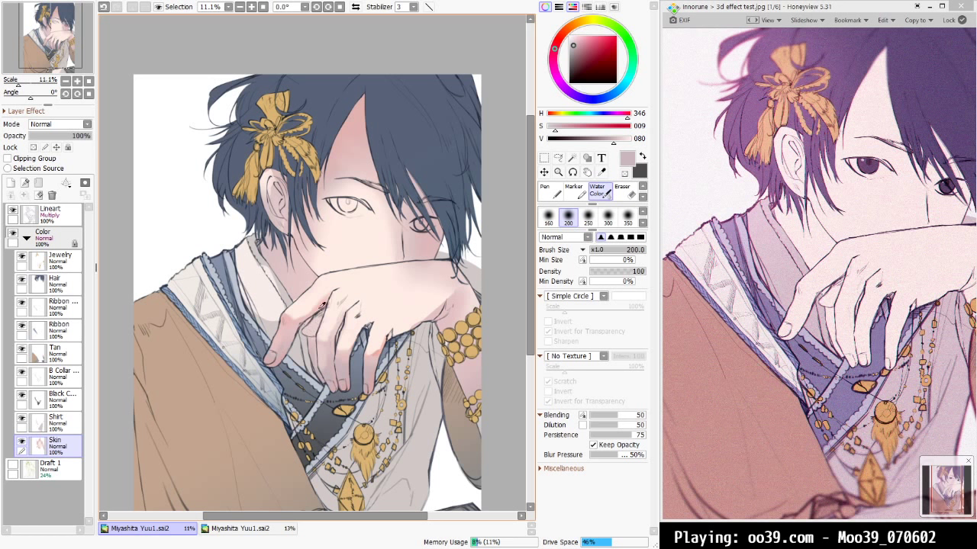
# Tint the knuckle beside the index finger with sampled pink (H 004, S 020, V 094) at Marker size 300, blending with Water Color
pyautogui.keyDown('alt'); pyautogui.click(322, 307); pyautogui.keyUp('alt')
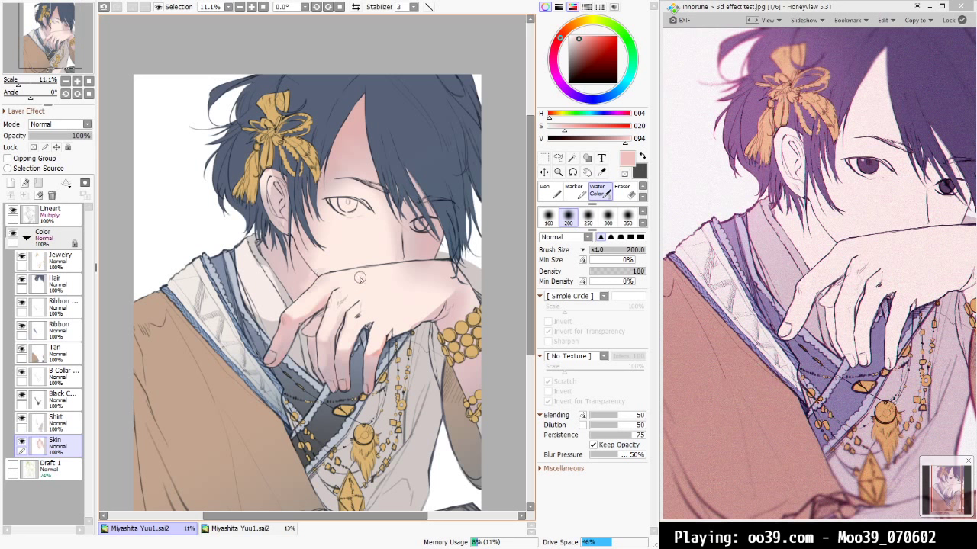
pyautogui.press('v')
pyautogui.moveTo(334, 292)
pyautogui.mouseDown()
pyautogui.moveTo(330, 300)
pyautogui.moveTo(343, 287)
pyautogui.mouseUp()
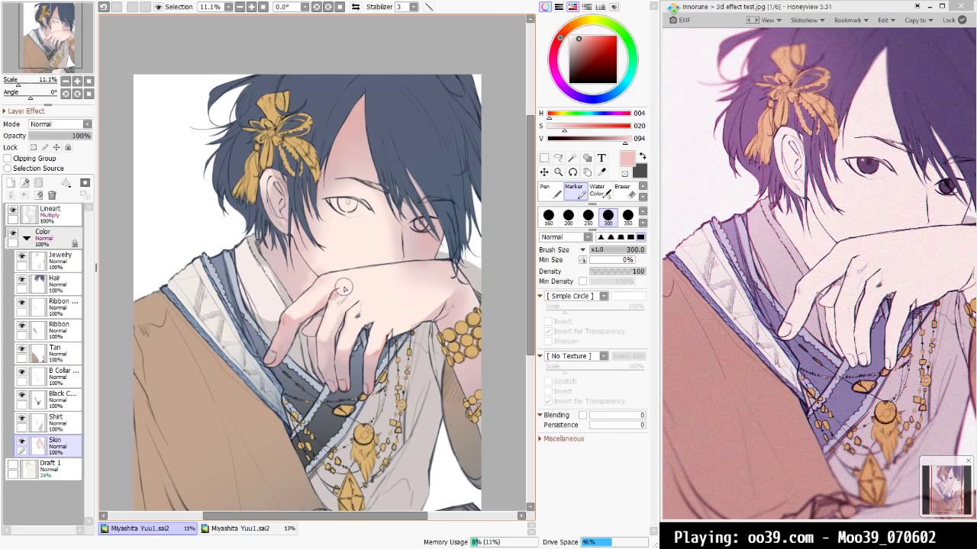
pyautogui.press('c')
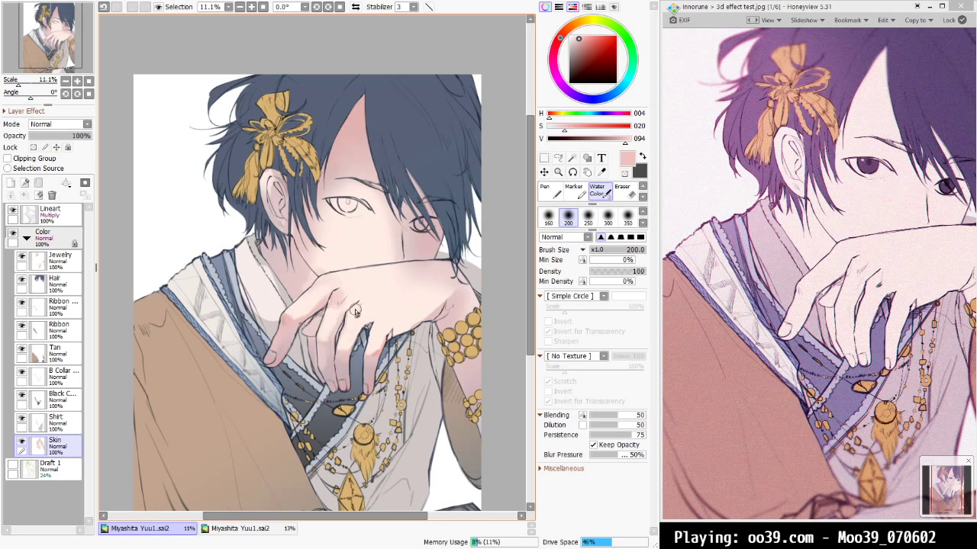
# Add the same pink to the remaining knuckles with the Marker and soften it with the Water Color brush at size 200
pyautogui.press('v')
pyautogui.moveTo(357, 312); pyautogui.dragTo(354, 308)
pyautogui.press('c')
pyautogui.press('m')
pyautogui.press('c')
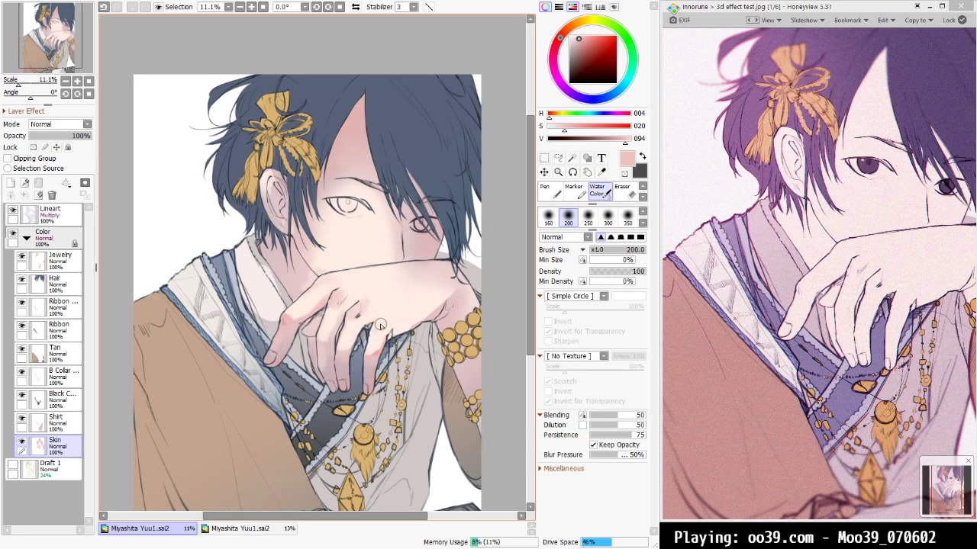
# Lighten the pink wrist area beside the bracelet with sampled pale skin tone (H 017, S 010, V 100), then blend the edges
pyautogui.keyDown('alt'); pyautogui.click(433, 299); pyautogui.keyUp('alt')
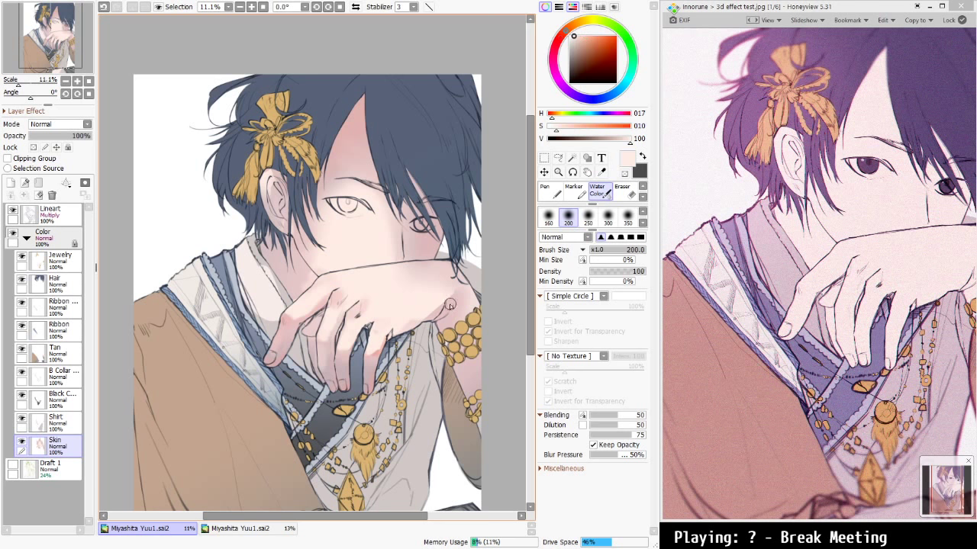
pyautogui.press('m')
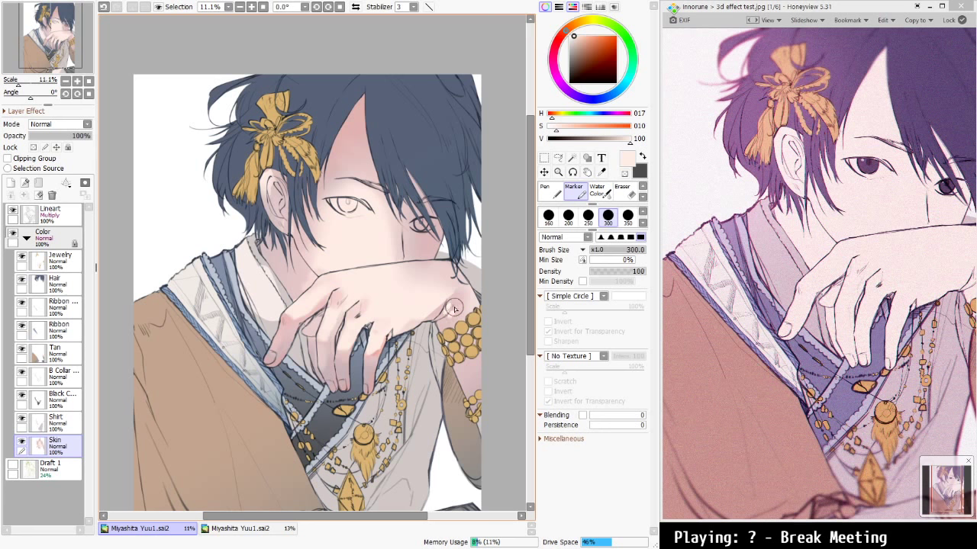
pyautogui.press('b')
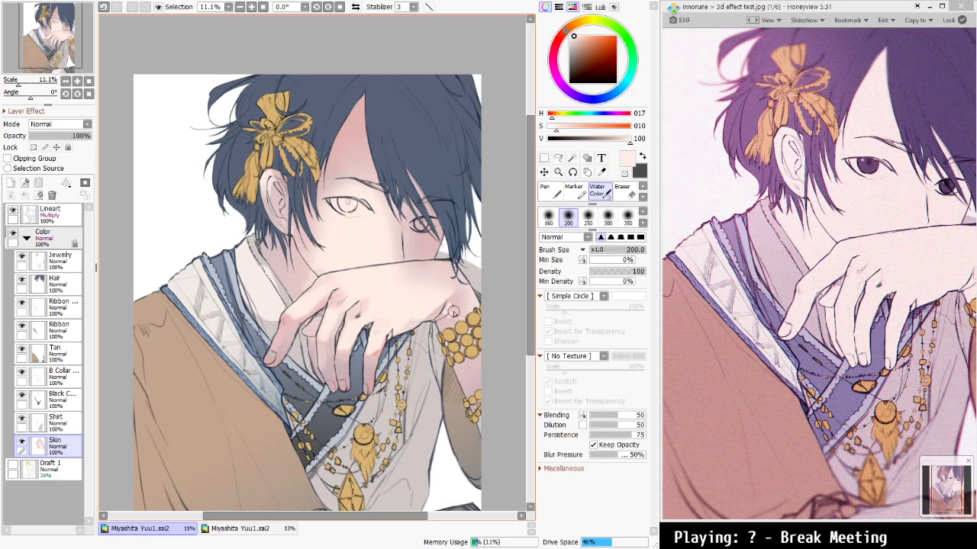
pyautogui.moveTo(456, 319)
pyautogui.mouseDown()
pyautogui.moveTo(449, 303)
pyautogui.moveTo(442, 315)
pyautogui.moveTo(455, 290)
pyautogui.mouseUp()
pyautogui.press('b')
pyautogui.press('c')
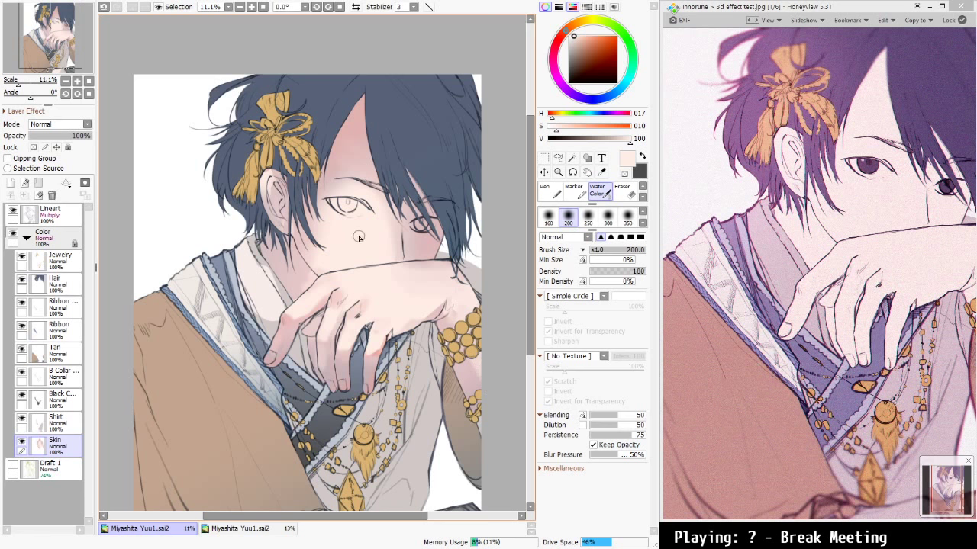
# Even out the back of the hand with pale skin tone using the Marker at 300, blending with Water Color up to size 400
pyautogui.press('m')
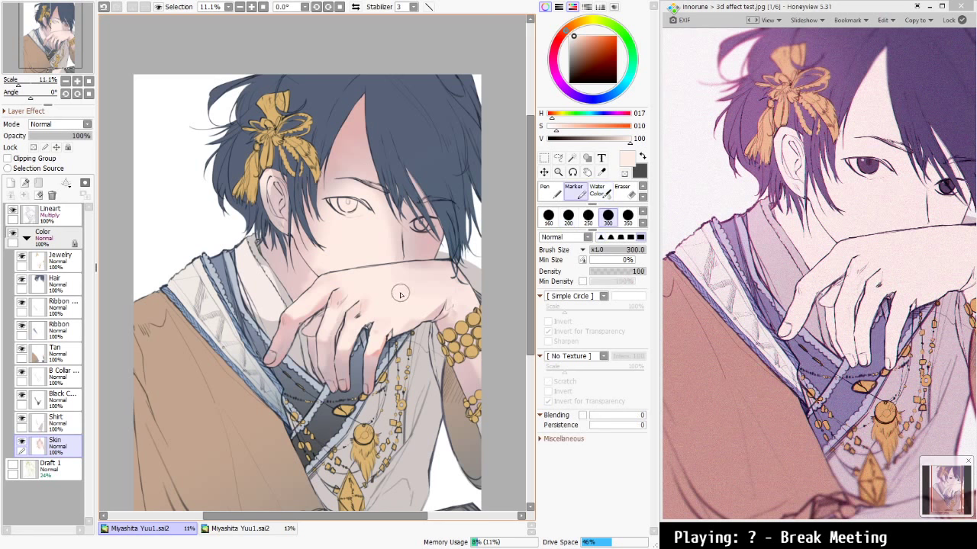
pyautogui.press('c')
pyautogui.press('m')
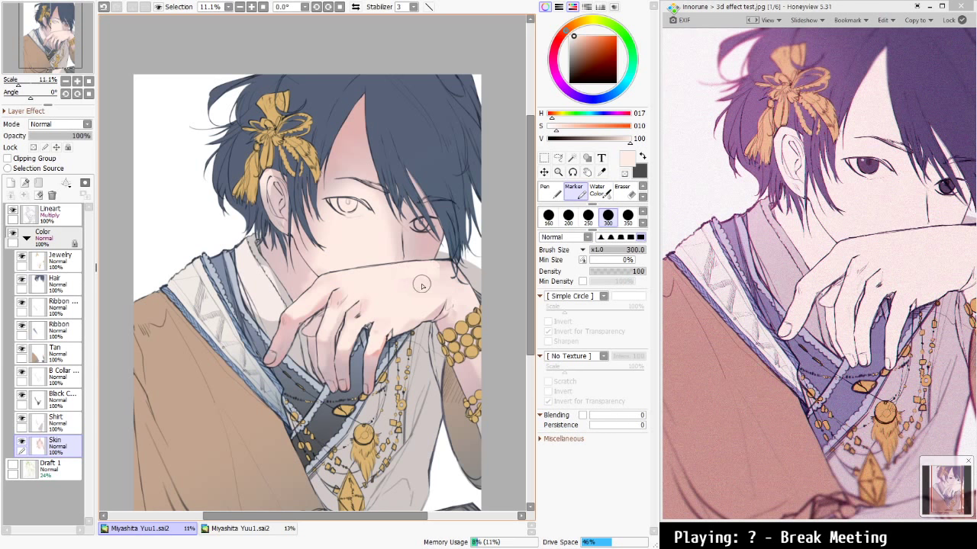
pyautogui.press('c')
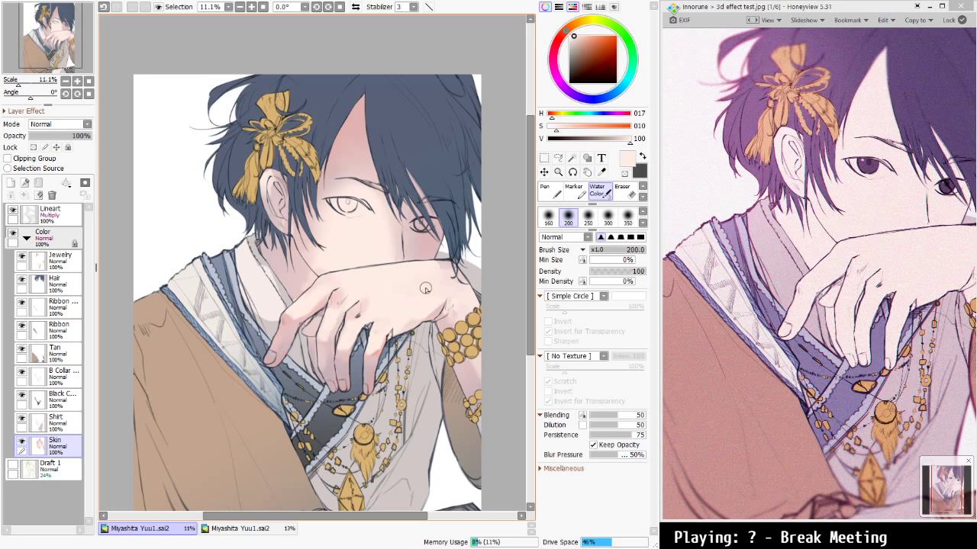
pyautogui.press(']')
pyautogui.press(']')
pyautogui.press(']')
pyautogui.press(']')
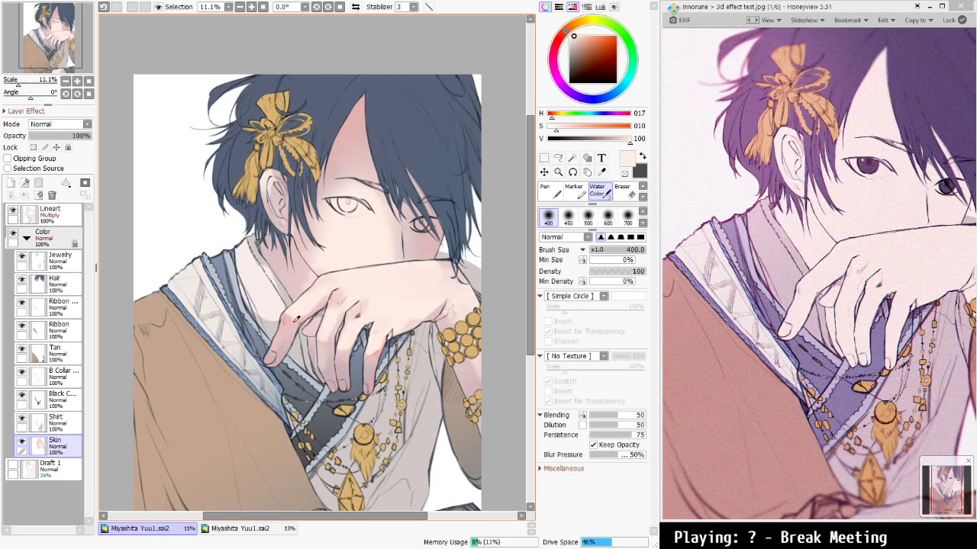
# Try to paint and blend pink patches (H 358, S 015, V 090) across the back of the hand
pyautogui.keyDown('alt'); pyautogui.click(370, 294); pyautogui.keyUp('alt')
pyautogui.press('m')
pyautogui.moveTo(371, 293); pyautogui.dragTo(381, 284)
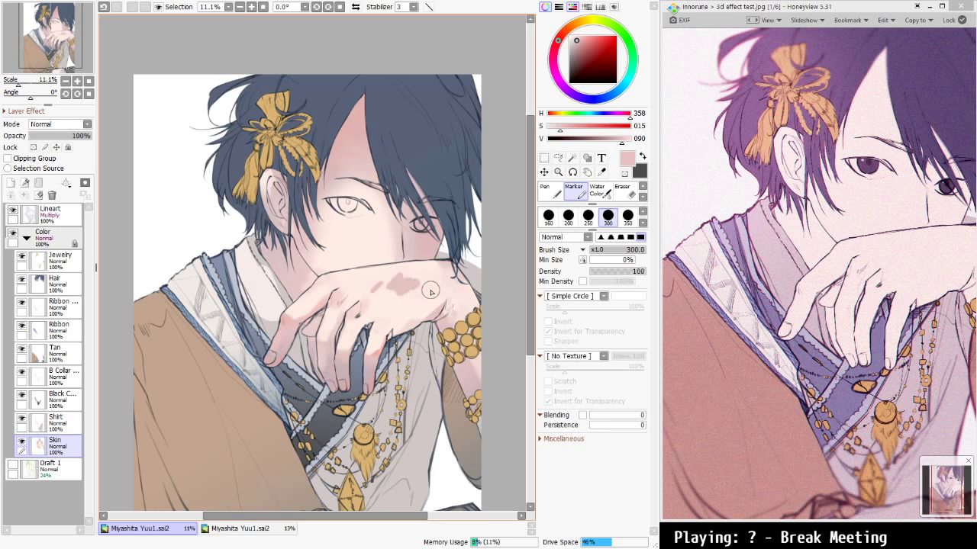
pyautogui.press('w')
pyautogui.moveTo(367, 290)
pyautogui.mouseDown()
pyautogui.moveTo(412, 281)
pyautogui.moveTo(377, 287)
pyautogui.moveTo(387, 294)
pyautogui.mouseUp()
pyautogui.hotkey('ctrl', 'z')
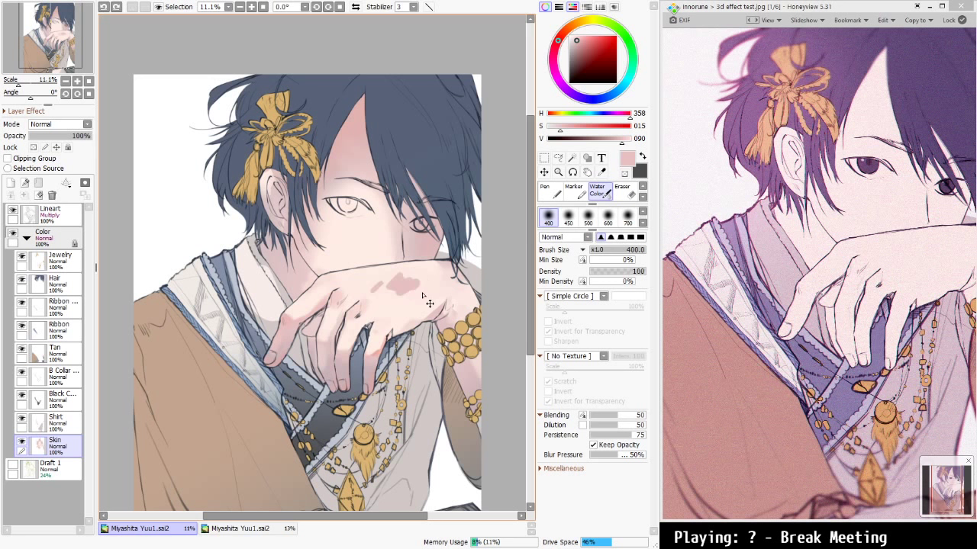
pyautogui.hotkey('ctrl', 'z')
# Add soft pink shading to the back of the hand with the Water Color brush at size 160
pyautogui.press('[')
pyautogui.press('[')
pyautogui.press('[')
pyautogui.press('[')
pyautogui.press('[')
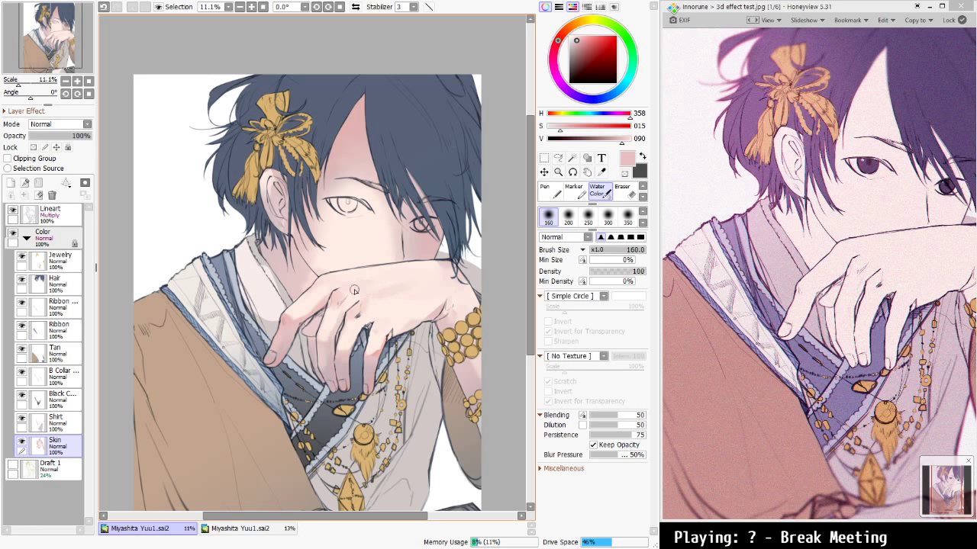
# Refine the back of the hand with sampled pale skin tone using the Marker at size 120, and blend with Water Color at 160
pyautogui.rightClick(404, 302)
pyautogui.press('m')
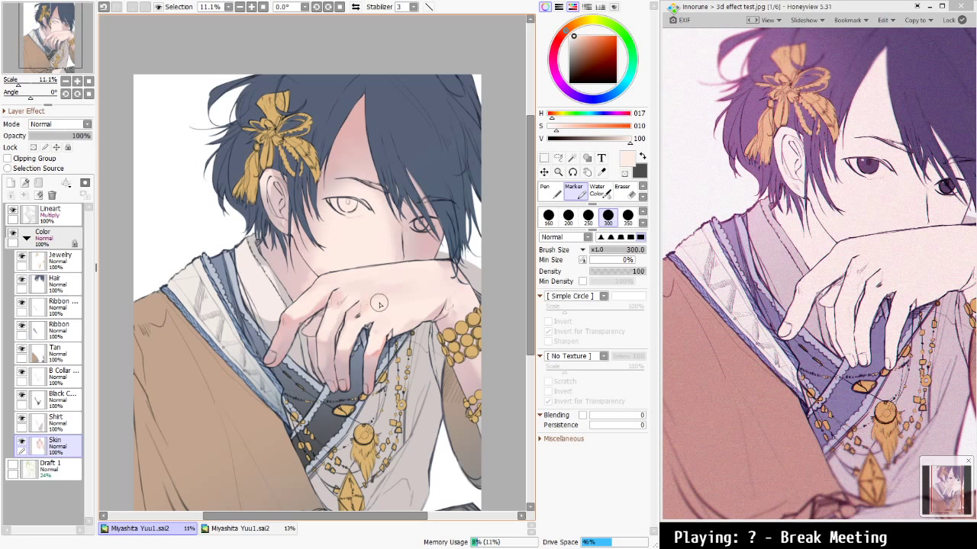
pyautogui.press('[')
pyautogui.press('[')
pyautogui.press('[')
pyautogui.press('[')
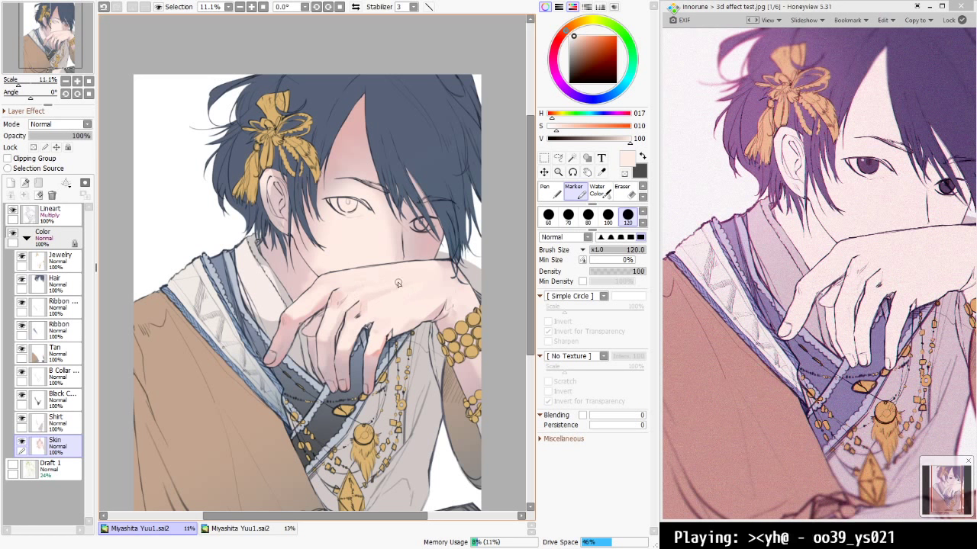
pyautogui.press('c')
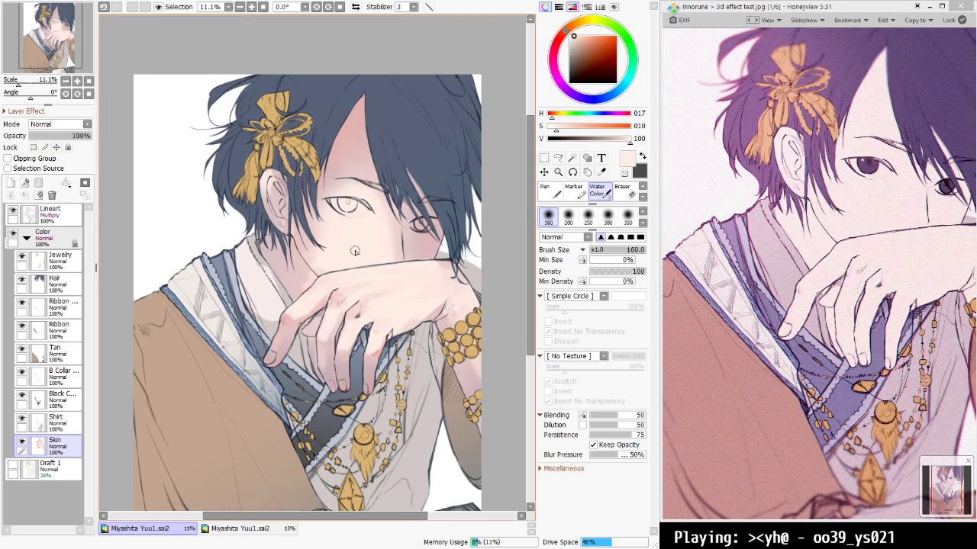
# Touch up the skin beside the nose with sampled pink and pale skin tones, using Water Color at 160 and the Marker at 120
pyautogui.keyDown('alt'); pyautogui.click(419, 249); pyautogui.keyUp('alt')
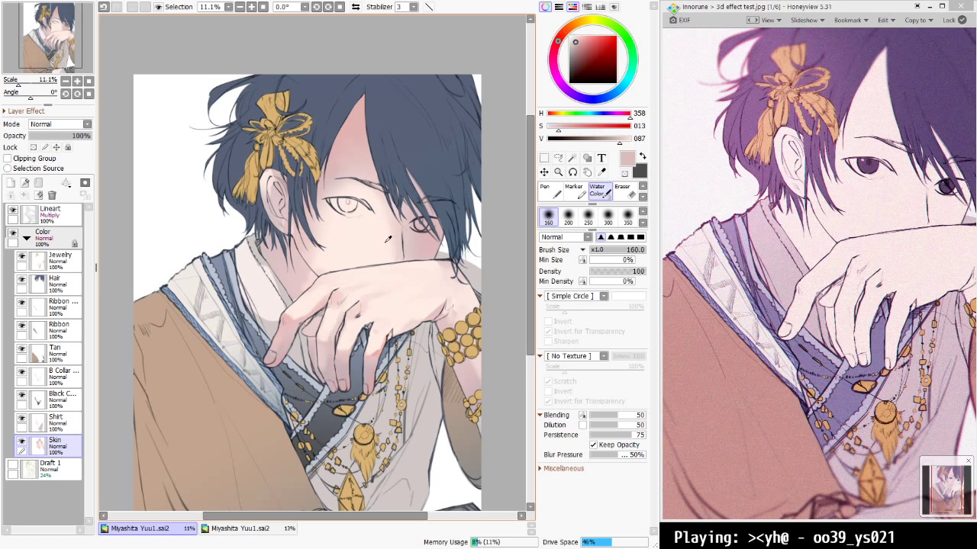
pyautogui.keyDown('alt'); pyautogui.click(388, 242); pyautogui.keyUp('alt')
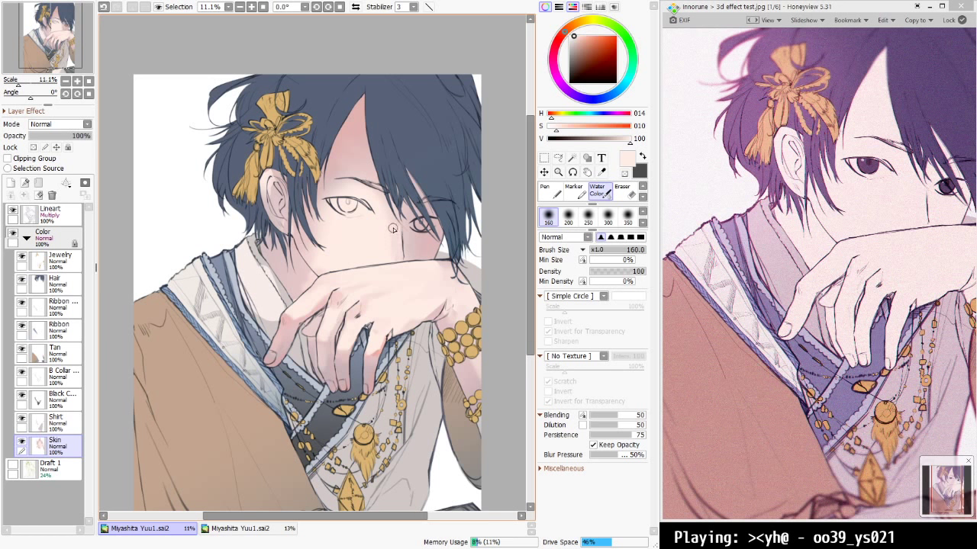
pyautogui.press('m')
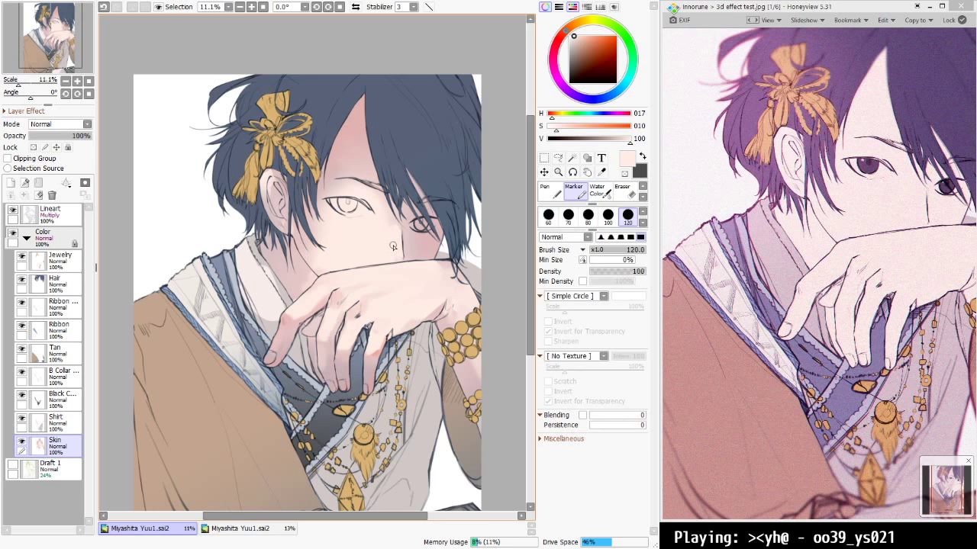
# Paint pale skin tone over the salmon forehead shading with the Marker at size 250 and blend it with Water Color at 160
pyautogui.press(']')
pyautogui.press(']')
pyautogui.press(']')
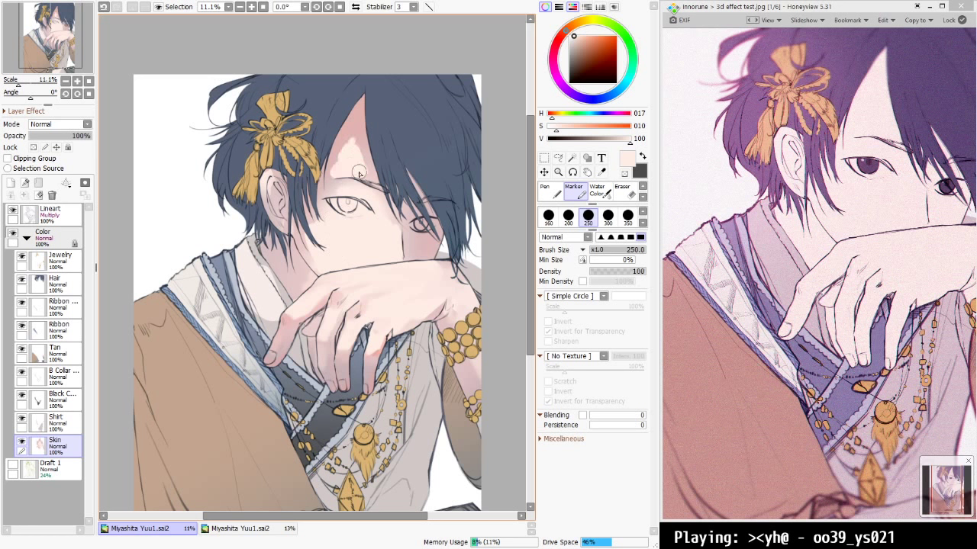
pyautogui.press('c')
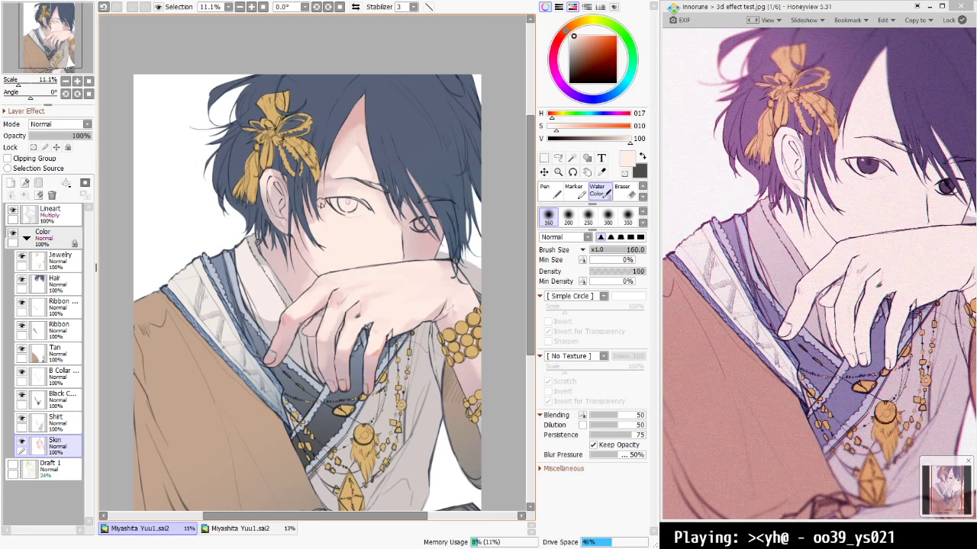
# Blend the skin around the eye and temple with pale skin and sampled pale pink, using the Marker at 250 and Water Color at 400 and 250
pyautogui.press('m')
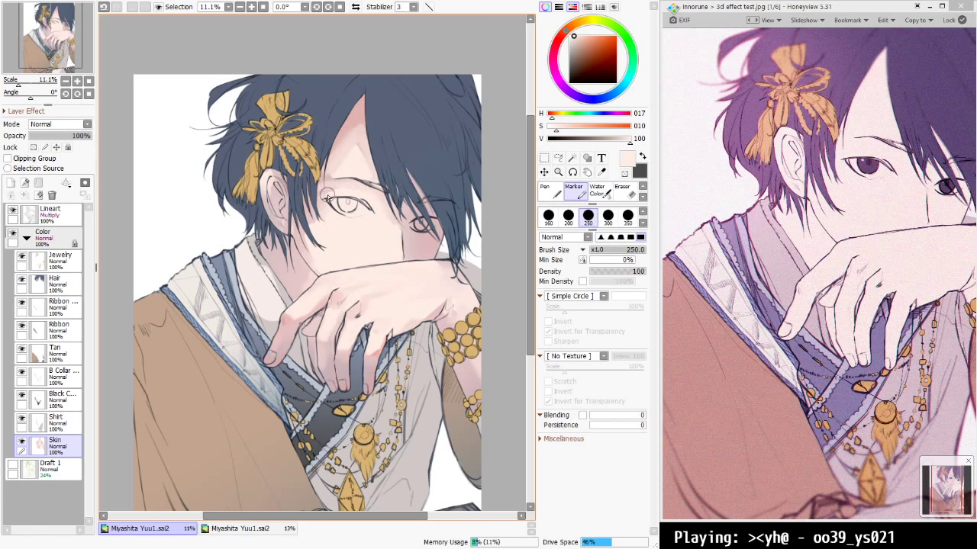
pyautogui.keyDown('alt'); pyautogui.click(334, 183); pyautogui.keyUp('alt')
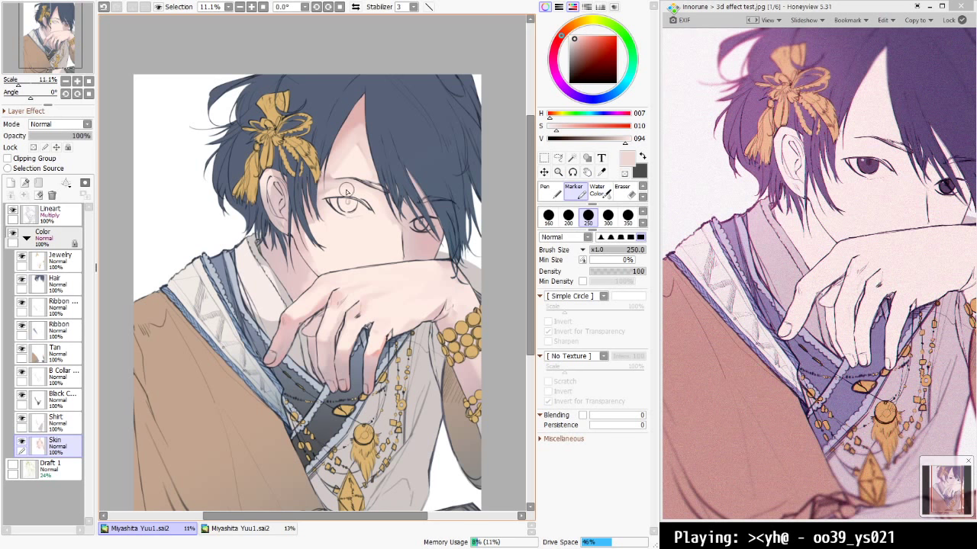
pyautogui.press('c')
pyautogui.press(']')
pyautogui.press(']')
pyautogui.press(']')
pyautogui.press(']')
pyautogui.press(']')
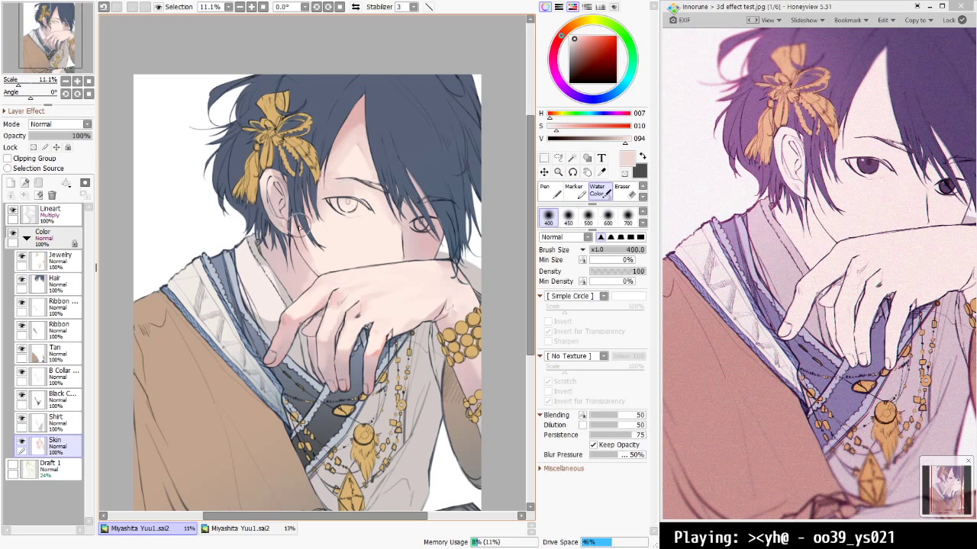
pyautogui.press('[')
pyautogui.press('[')
pyautogui.press('[')
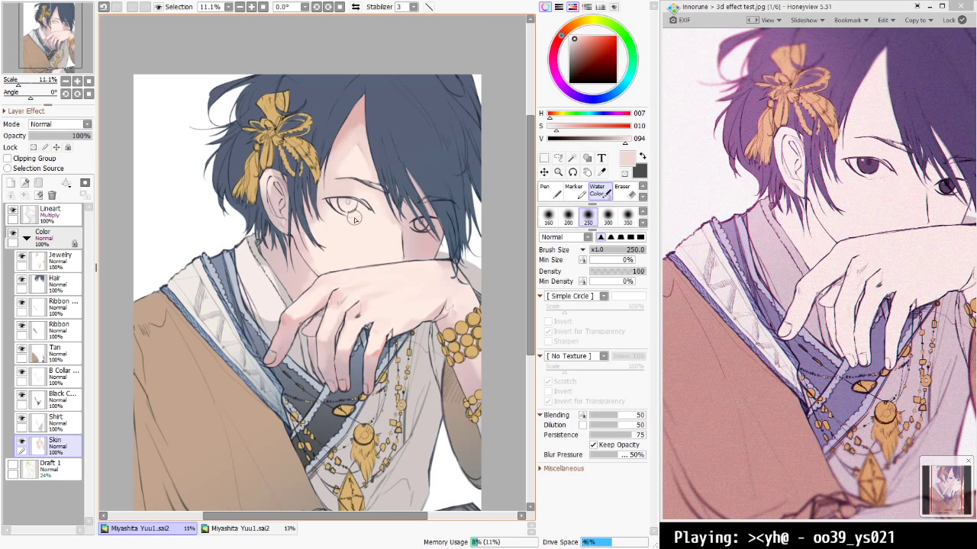
# Paint hair-strand shadows on the cheek beside the eye in salmon sampled from the forehead, using the Marker at size 70
pyautogui.keyDown('alt'); pyautogui.click(341, 139); pyautogui.keyUp('alt')
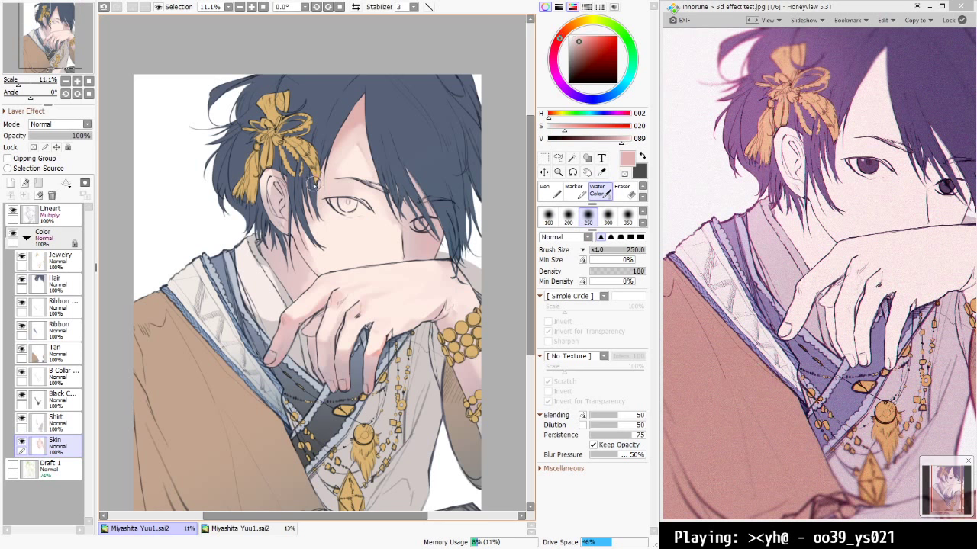
pyautogui.press('m')
pyautogui.press('[')
pyautogui.press('[')
pyautogui.press('[')
pyautogui.press('[')
pyautogui.press('[')
pyautogui.press('[')
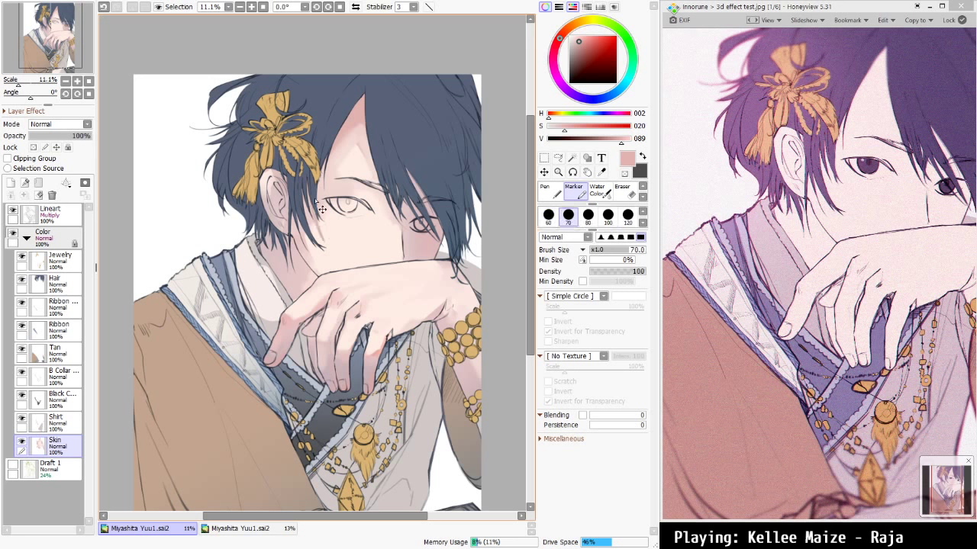
pyautogui.moveTo(303, 196); pyautogui.dragTo(315, 233)
pyautogui.hotkey('ctrl', 'z')
pyautogui.moveTo(304, 200); pyautogui.dragTo(323, 248)
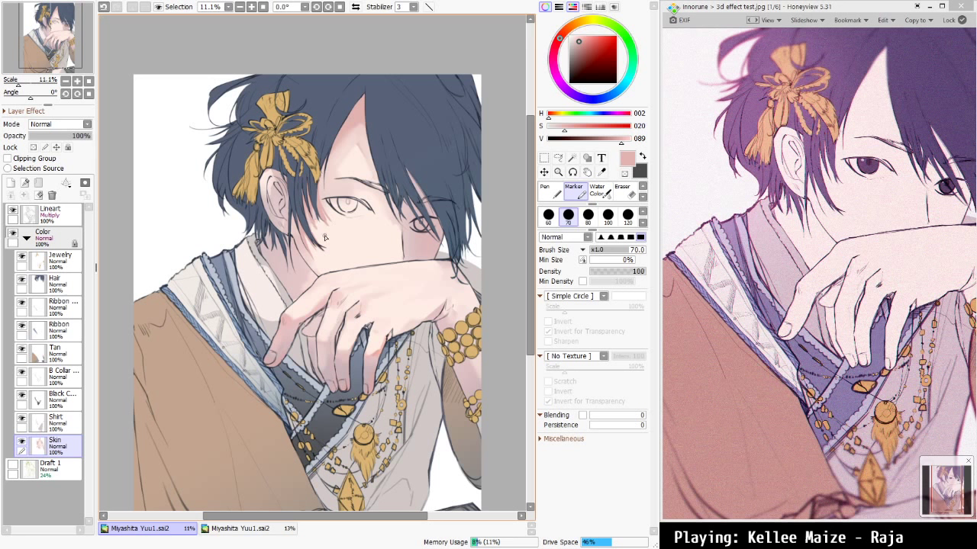
# Tint the hair shadow beside the eye with pink and muted purple, using the Marker at size 70
pyautogui.click(555, 58)
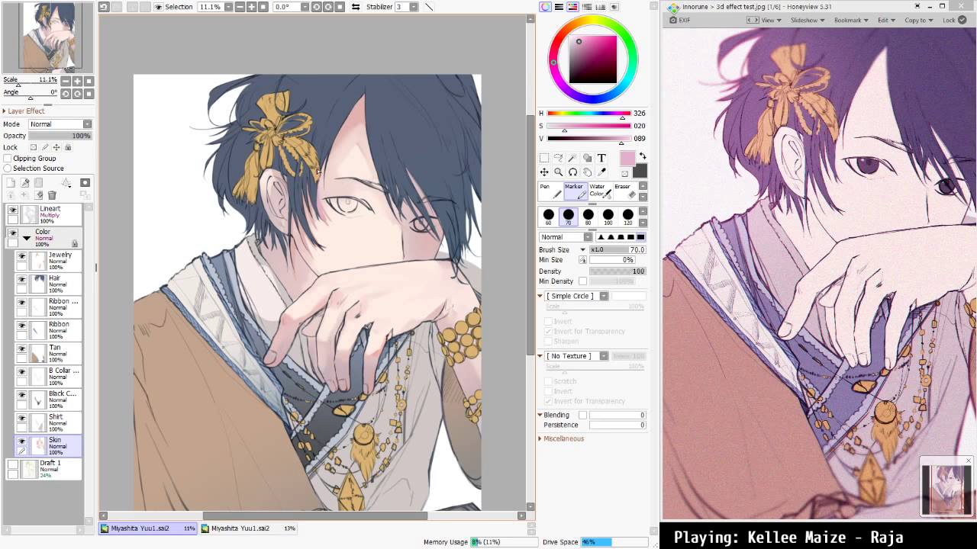
pyautogui.click(567, 90)
pyautogui.click(572, 58)
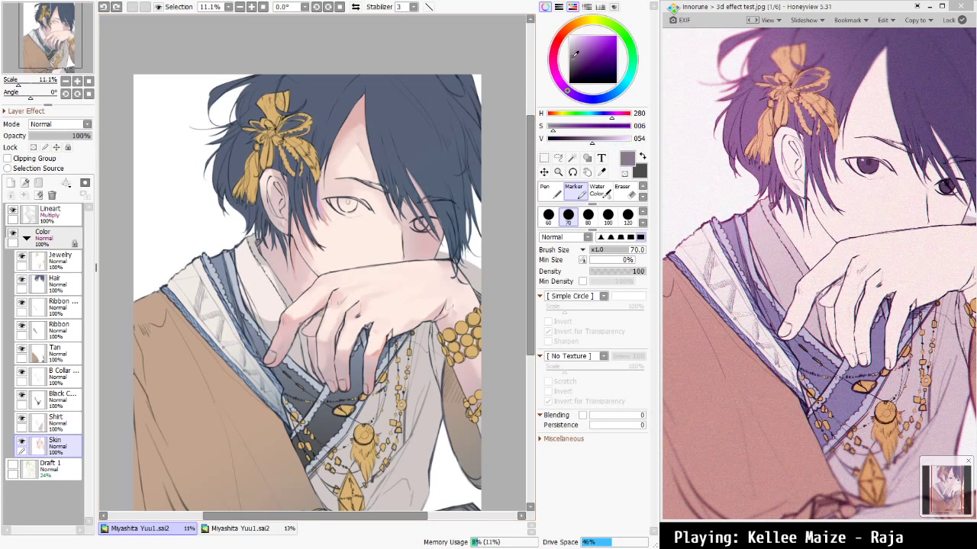
pyautogui.moveTo(316, 201); pyautogui.dragTo(320, 209)
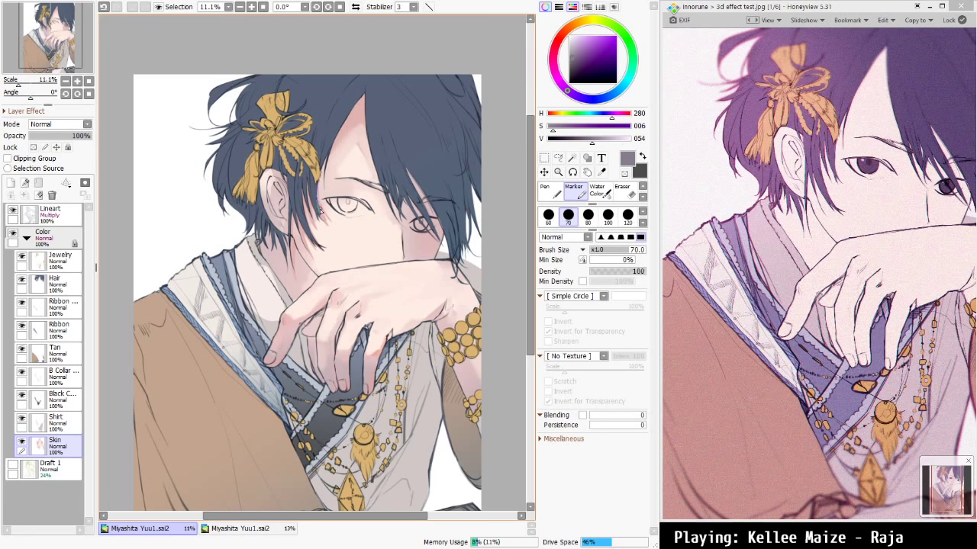
# Smudge muted purple onto the cheek with Water Color at size 250 and sample the resulting pale grey-pink tone
pyautogui.press('c')
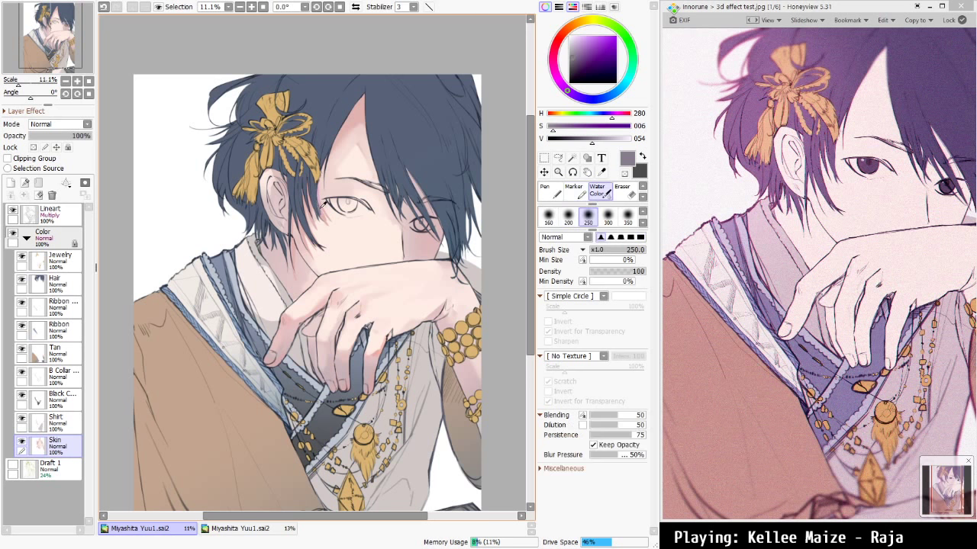
pyautogui.moveTo(330, 248)
pyautogui.mouseDown()
pyautogui.moveTo(336, 235)
pyautogui.moveTo(354, 252)
pyautogui.moveTo(377, 228)
pyautogui.moveTo(350, 248)
pyautogui.moveTo(356, 236)
pyautogui.mouseUp()
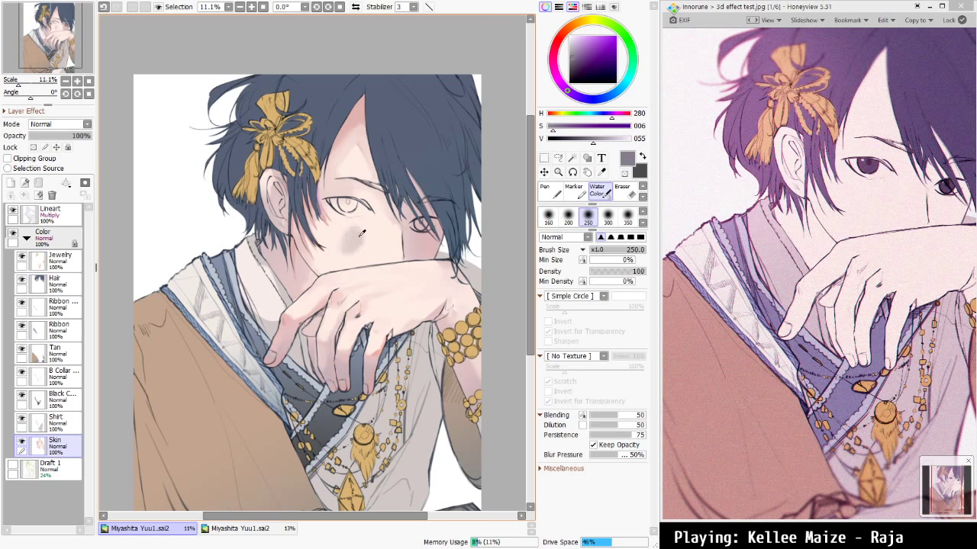
pyautogui.keyDown('alt'); pyautogui.click(357, 236); pyautogui.keyUp('alt')
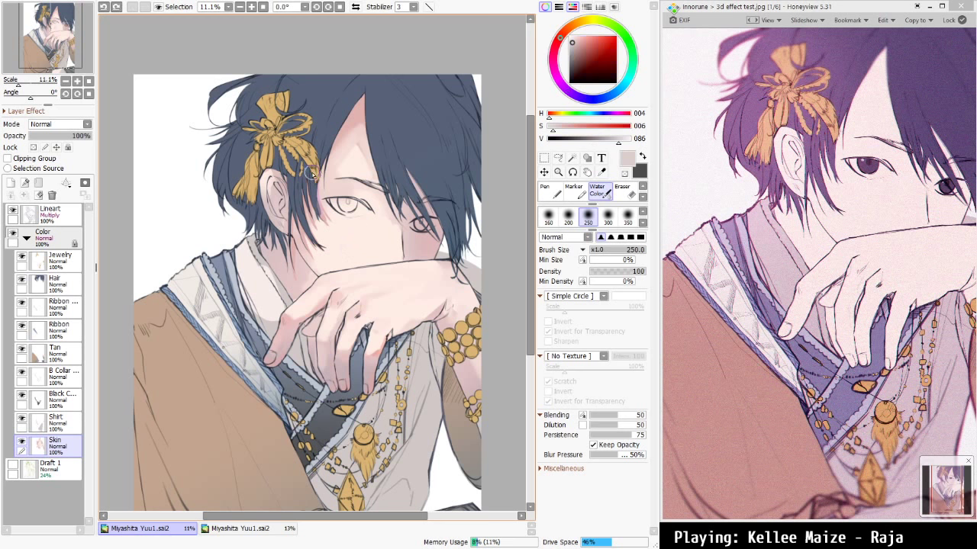
# Paint the sampled grey-pink over the violet hair-shadow edge beside the eye with a hard brush at size 60
pyautogui.press('n')
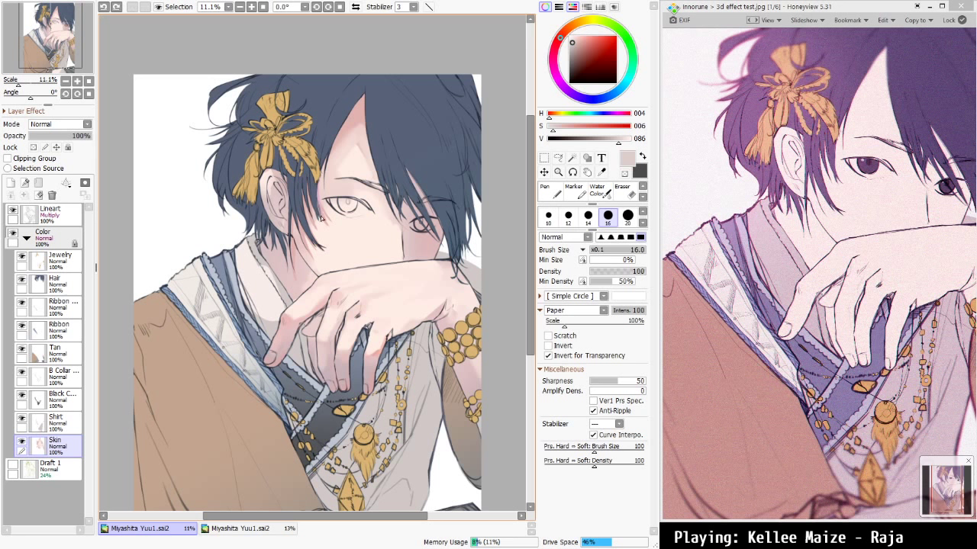
pyautogui.press('[')
pyautogui.press('[')
pyautogui.press('[')
pyautogui.press('[')
pyautogui.press('[')
pyautogui.press('[')
pyautogui.press('[')
pyautogui.press('[')
pyautogui.press('[')
pyautogui.press('[')
pyautogui.press('[')
pyautogui.press('[')
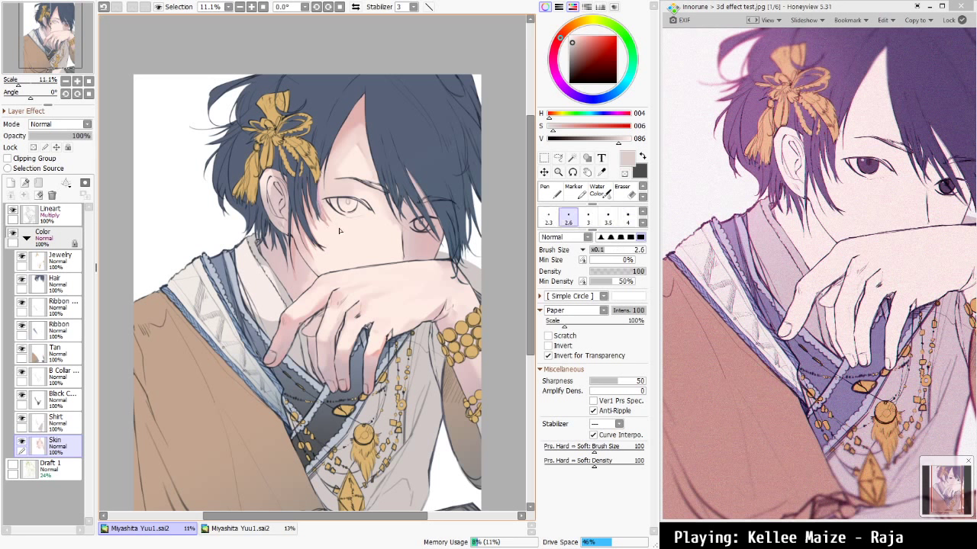
pyautogui.press('[')
pyautogui.press('[')
pyautogui.press('[')
pyautogui.press('[')
pyautogui.press(']')
pyautogui.press(']')
pyautogui.press(']')
pyautogui.press(']')
pyautogui.press(']')
pyautogui.press(']')
pyautogui.press(']')
pyautogui.press(']')
pyautogui.press(']')
pyautogui.press(']')
pyautogui.press(']')
pyautogui.press(']')
pyautogui.press(']')
pyautogui.press(']')
pyautogui.press(']')
pyautogui.press(']')
pyautogui.press(']')
pyautogui.press(']')
pyautogui.press(']')
pyautogui.press(']')
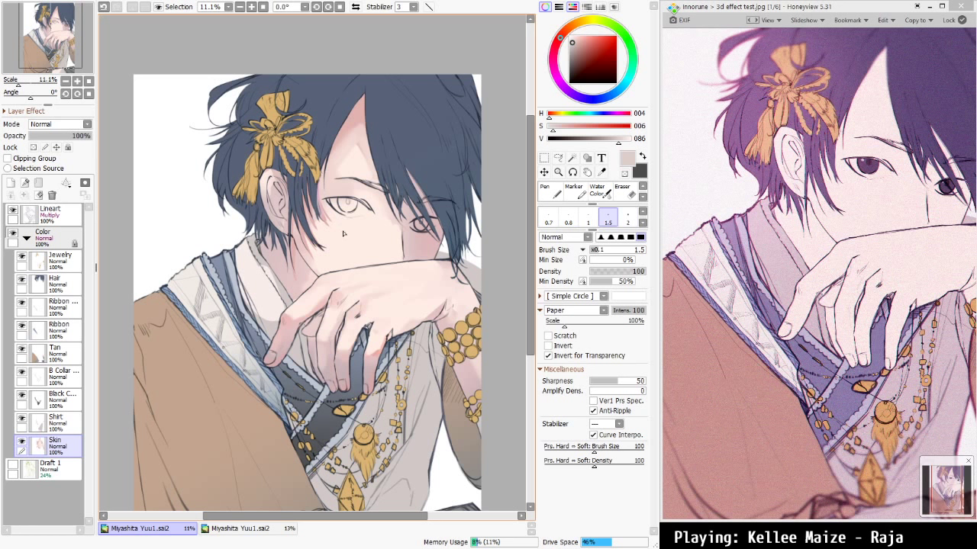
pyautogui.press(']')
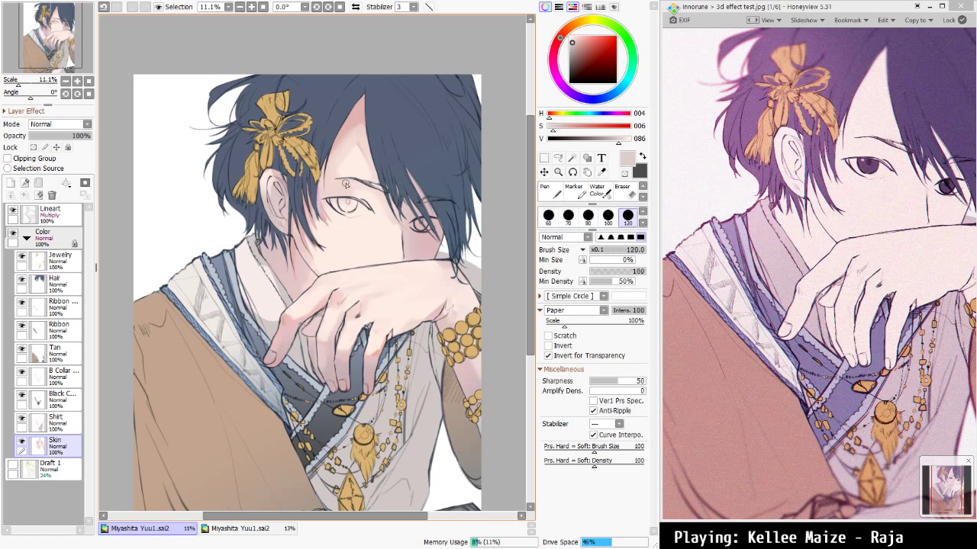
pyautogui.scroll(5, 319, 216)
pyautogui.press('[')
pyautogui.press('[')
pyautogui.press('[')
pyautogui.press('[')
pyautogui.press('[')
pyautogui.press('[')
pyautogui.press('[')
pyautogui.press('[')
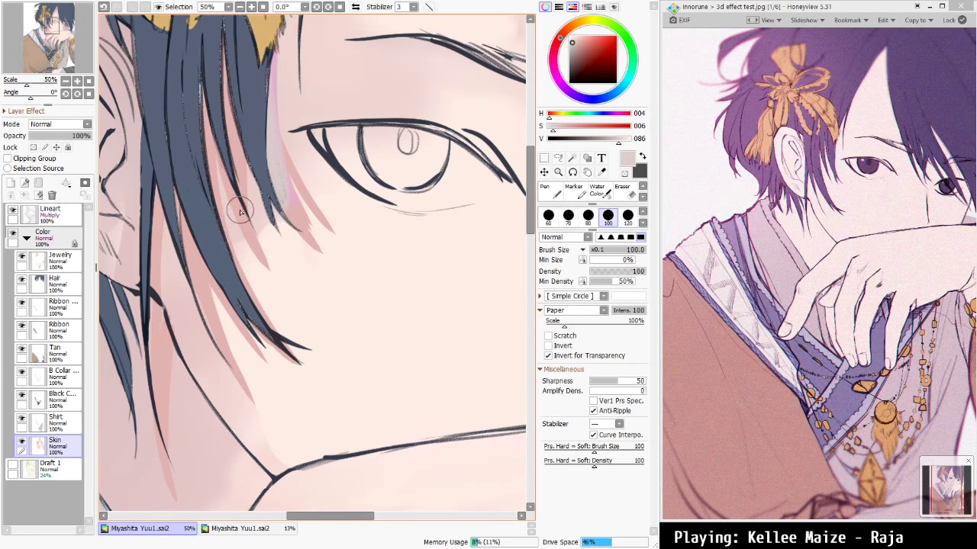
pyautogui.press(']')
pyautogui.press(']')
pyautogui.press(']')
pyautogui.press(']')
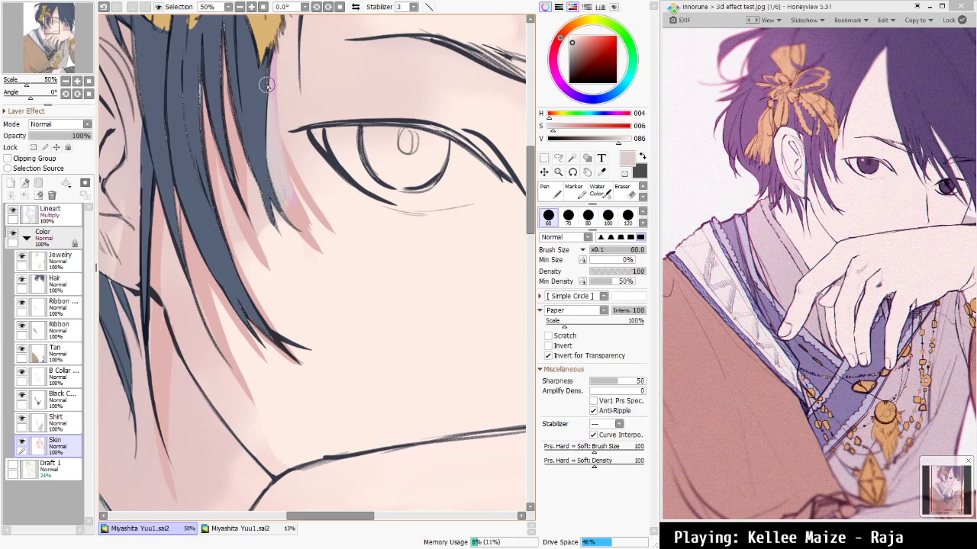
pyautogui.moveTo(278, 173); pyautogui.dragTo(282, 197)
pyautogui.moveTo(262, 132); pyautogui.dragTo(299, 220)
pyautogui.moveTo(280, 173); pyautogui.dragTo(310, 231)
# Soften the hair shadows beside the eye with pale violet of hue 266, using Water Color at sizes 20 to 60
pyautogui.press('c')
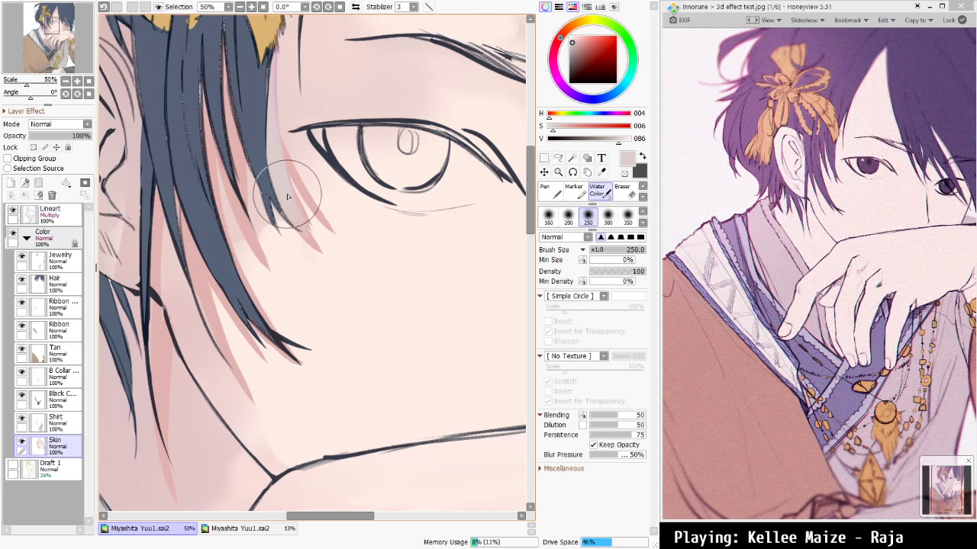
pyautogui.press('[')
pyautogui.press('[')
pyautogui.press('[')
pyautogui.press('[')
pyautogui.press('[')
pyautogui.press('[')
pyautogui.press('[')
pyautogui.press('[')
pyautogui.press('[')
pyautogui.press('[')
pyautogui.press('[')
pyautogui.press('[')
pyautogui.press('[')
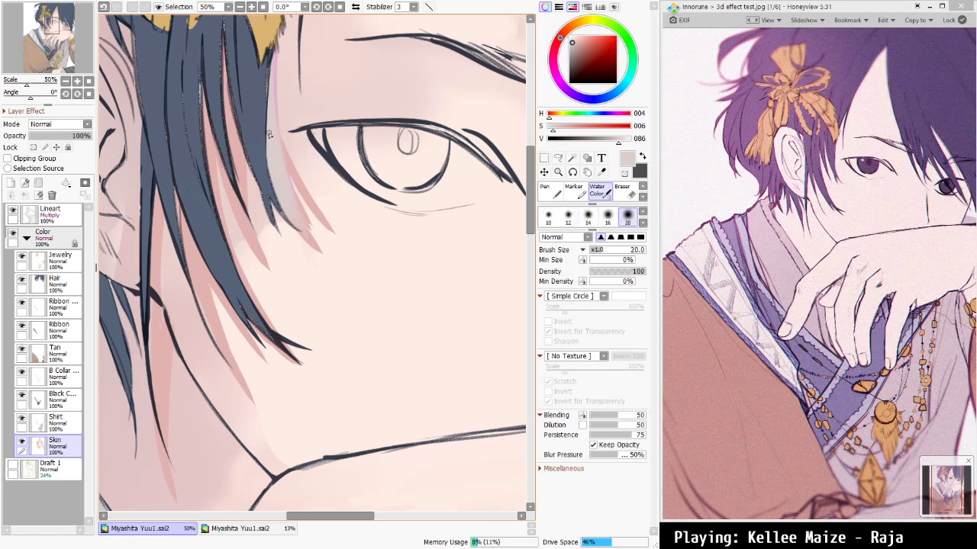
pyautogui.moveTo(358, 248); pyautogui.dragTo(381, 336)
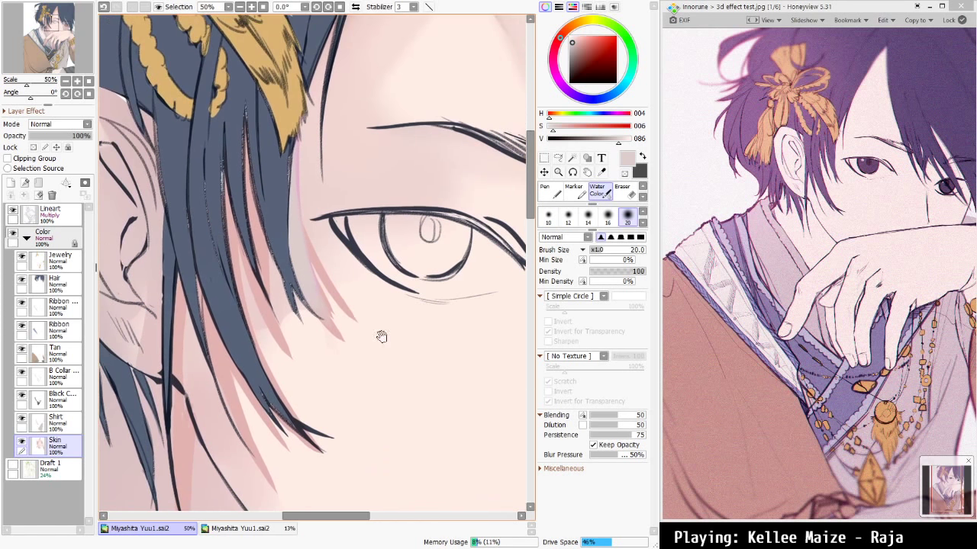
pyautogui.click(575, 95)
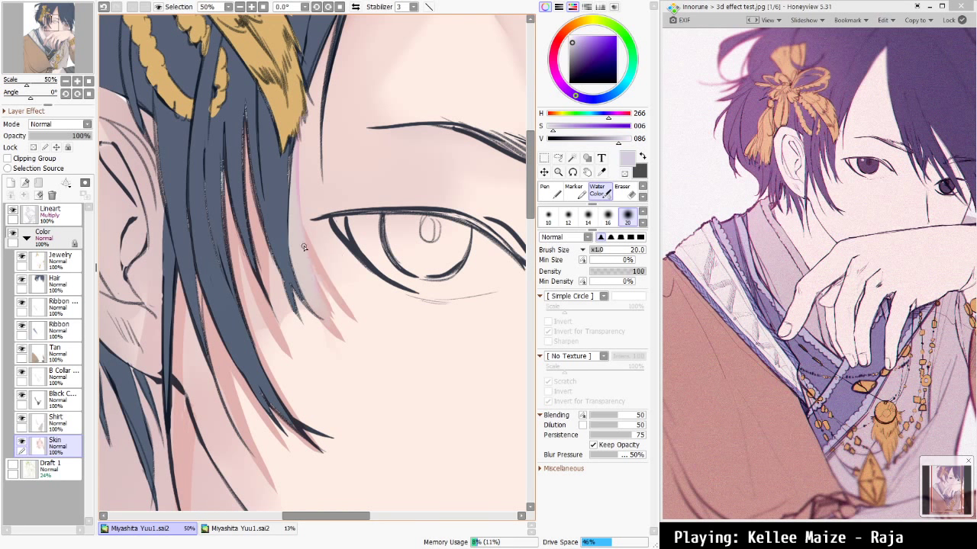
pyautogui.press(']')
pyautogui.press(']')
pyautogui.press(']')
pyautogui.press(']')
pyautogui.press(']')
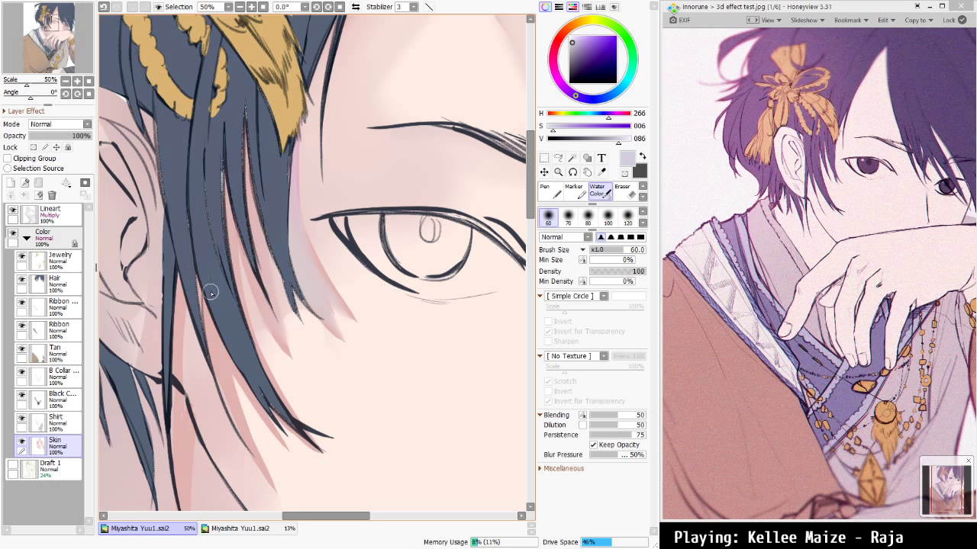
# Undo the last violet stroke and tint the shadow under the lower hair strands with purple at 35, blending sampled mauve with Water Color at 70
pyautogui.hotkey('ctrl', 'z')
pyautogui.press('[')
pyautogui.press('[')
pyautogui.press('[')
pyautogui.click(587, 54)
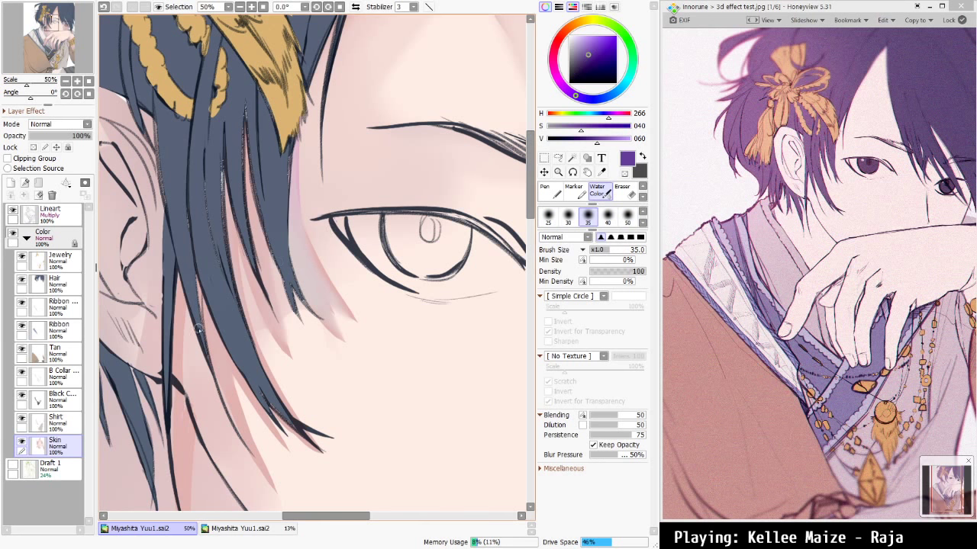
pyautogui.keyDown('alt'); pyautogui.click(220, 361); pyautogui.keyUp('alt')
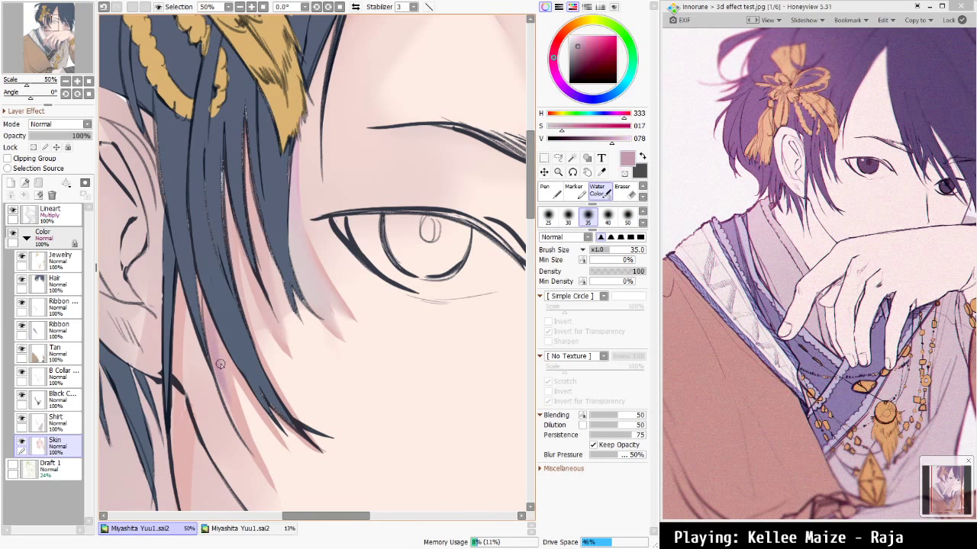
pyautogui.press(']')
pyautogui.press(']')
pyautogui.press(']')
pyautogui.press(']')
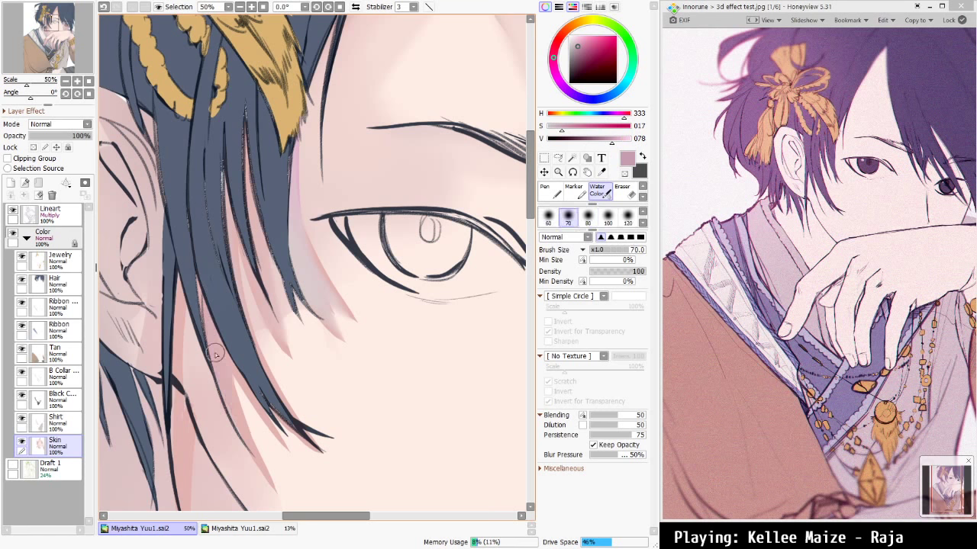
# Trim the hair shadows on the cheek and jaw with sampled pale skin tone, using the Marker at size 70
pyautogui.scroll(-13, 276, 406)
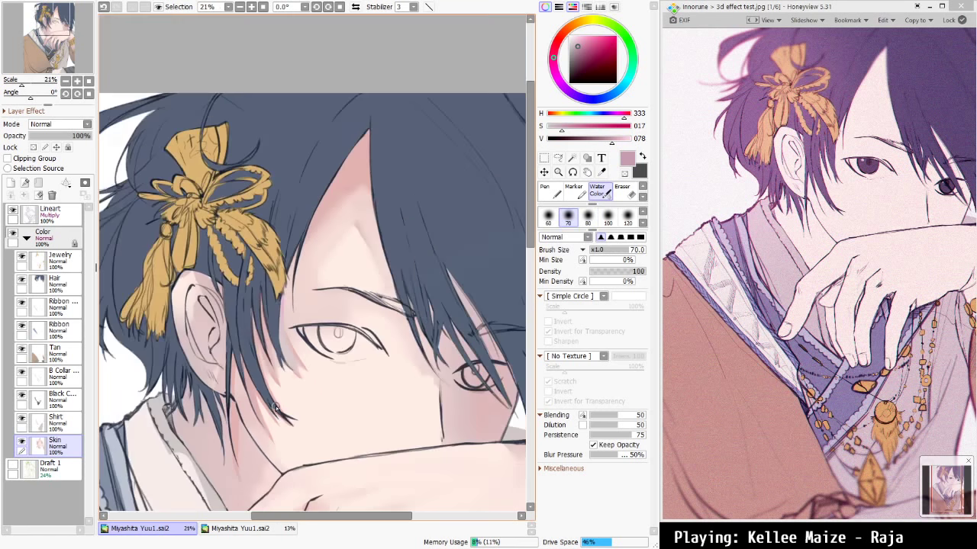
pyautogui.scroll(2, 275, 407)
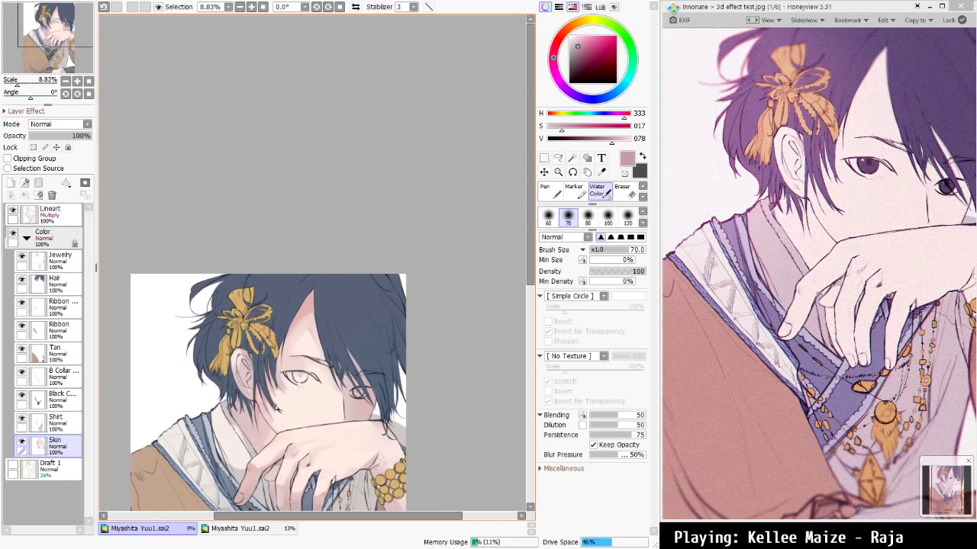
pyautogui.scroll(1, 276, 406)
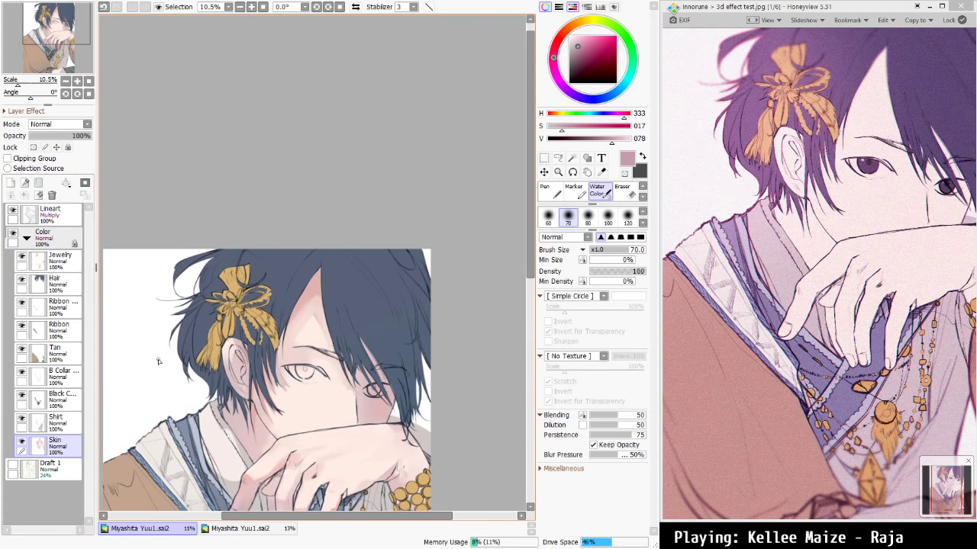
pyautogui.keyDown('alt'); pyautogui.click(296, 405); pyautogui.keyUp('alt')
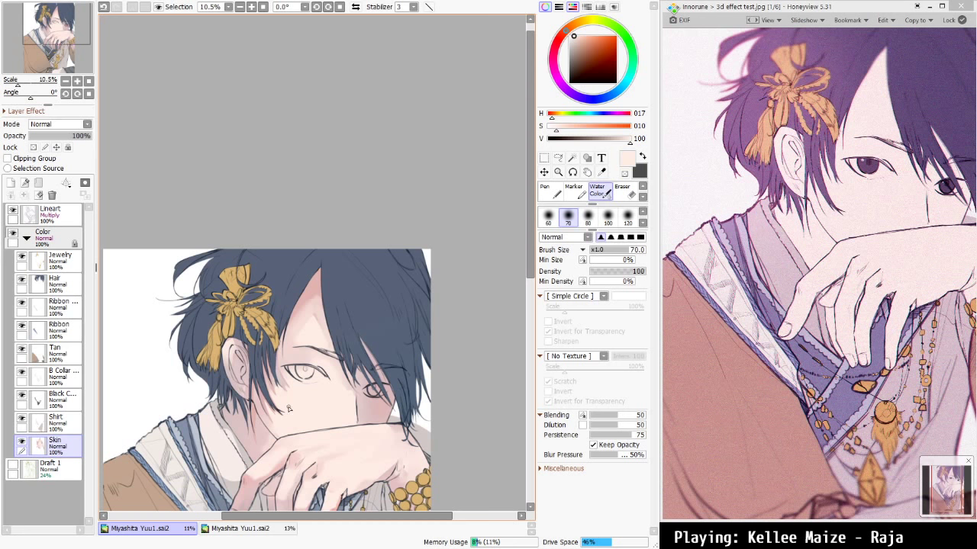
pyautogui.press('m')
pyautogui.scroll(4, 276, 400)
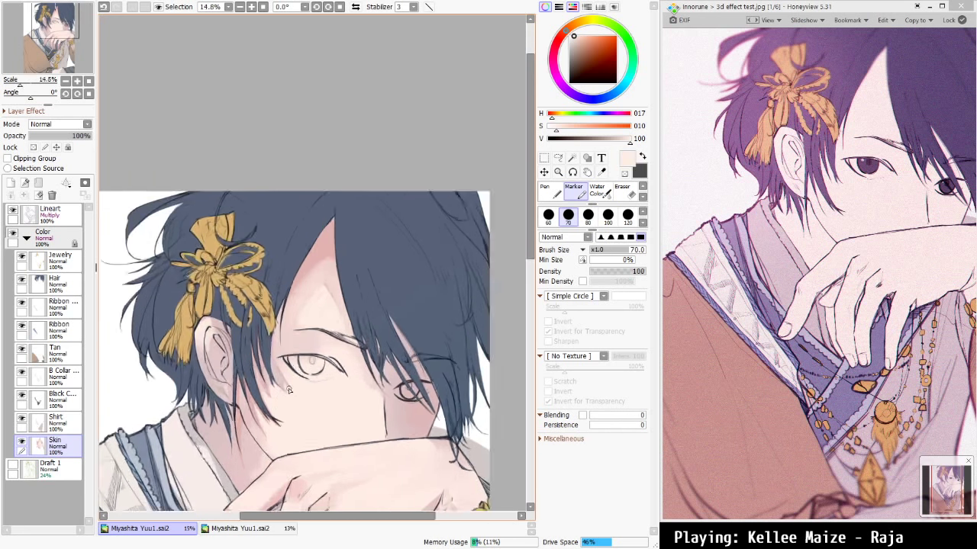
pyautogui.press(']')
pyautogui.press(']')
pyautogui.press(']')
pyautogui.press('[')
pyautogui.press('[')
pyautogui.press('[')
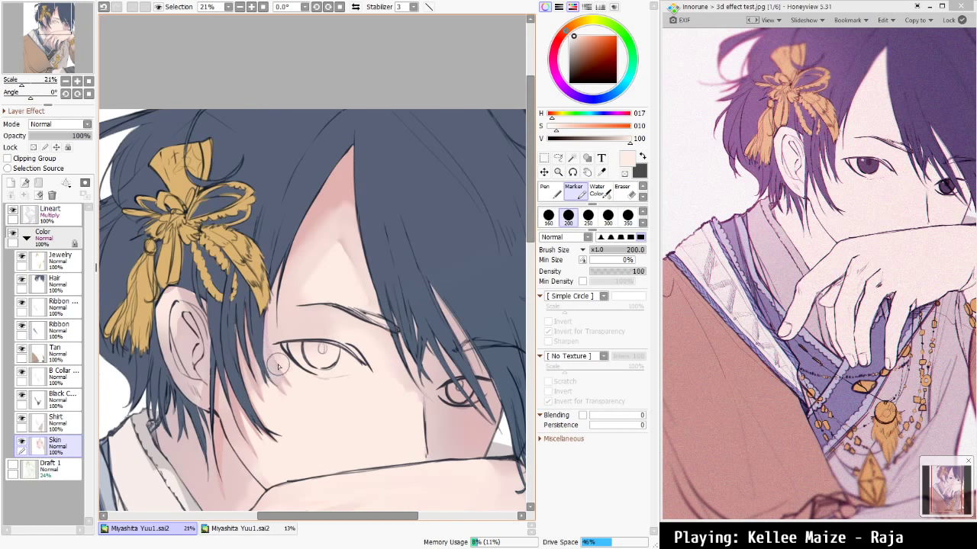
pyautogui.press('[')
pyautogui.press(']')
pyautogui.press(']')
pyautogui.press(']')
pyautogui.press('[')
pyautogui.press('[')
pyautogui.moveTo(271, 343); pyautogui.dragTo(295, 394)
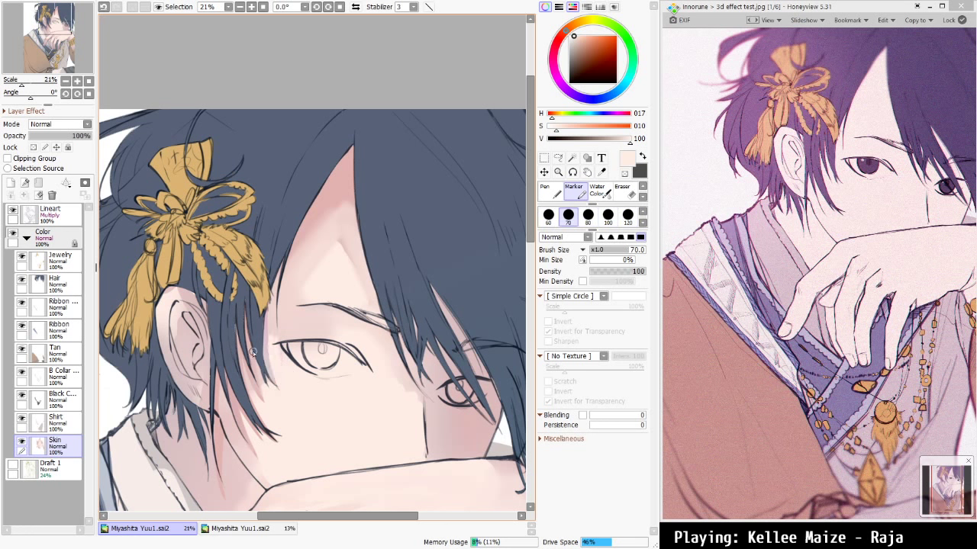
pyautogui.hotkey('ctrl', 'z')
pyautogui.moveTo(252, 354); pyautogui.dragTo(265, 402)
pyautogui.hotkey('ctrl', 'z')
pyautogui.moveTo(252, 352); pyautogui.dragTo(261, 382)
pyautogui.moveTo(251, 340); pyautogui.dragTo(267, 391)
pyautogui.moveTo(231, 382); pyautogui.dragTo(264, 452)
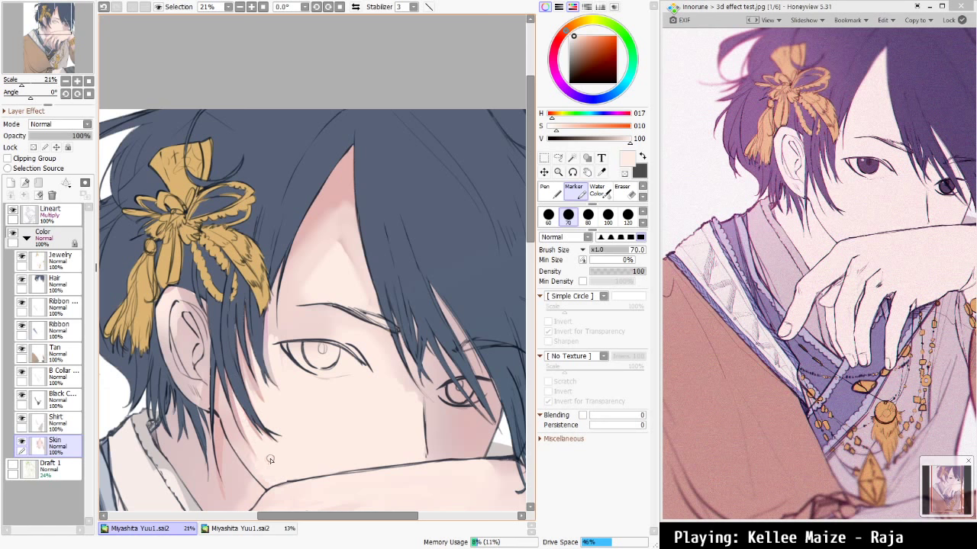
# Undo the last strokes by the jaw and touch up the hair shadows with sampled dusty pinks, using the Marker at size 70
pyautogui.hotkey('ctrl', 'z')
pyautogui.moveTo(302, 469)
pyautogui.mouseDown()
pyautogui.moveTo(347, 368)
pyautogui.moveTo(336, 388)
pyautogui.mouseUp()
pyautogui.rightClick(325, 392)
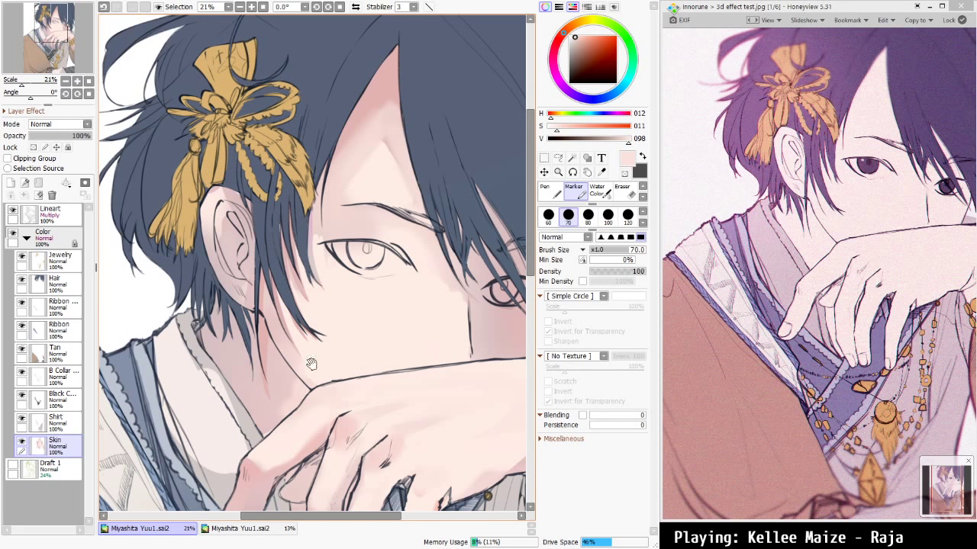
pyautogui.keyDown('alt'); pyautogui.click(289, 345); pyautogui.keyUp('alt')
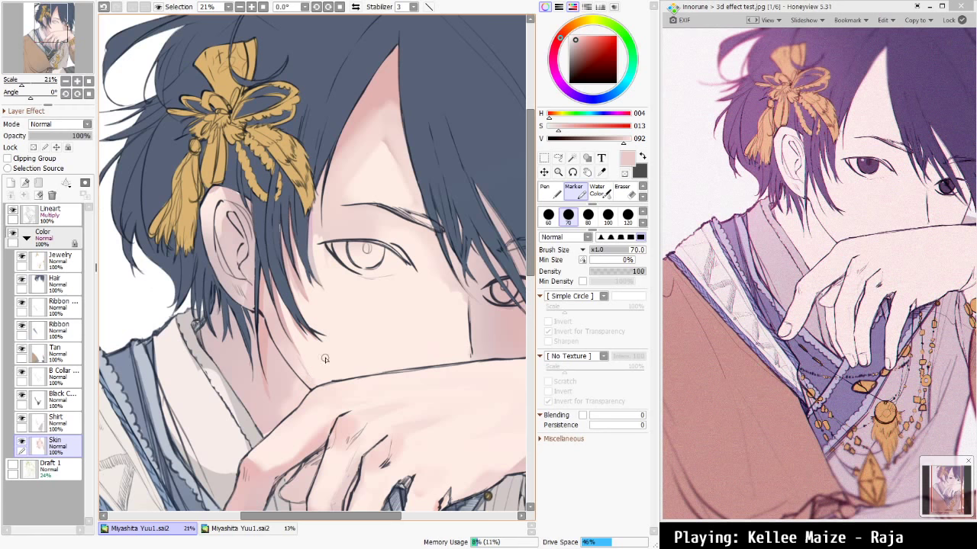
pyautogui.moveTo(365, 335)
pyautogui.mouseDown()
pyautogui.moveTo(283, 362)
pyautogui.moveTo(290, 401)
pyautogui.mouseUp()
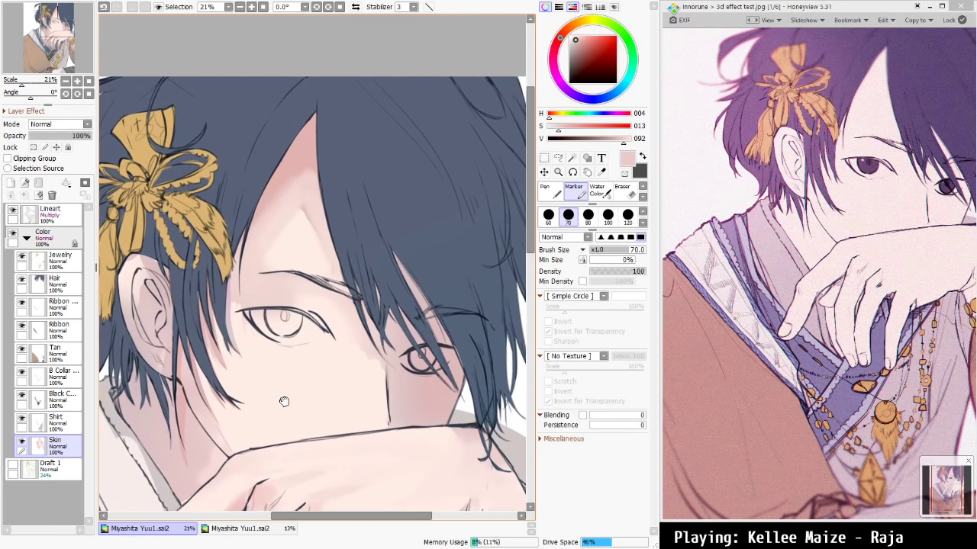
pyautogui.hotkey('ctrl', 'z')
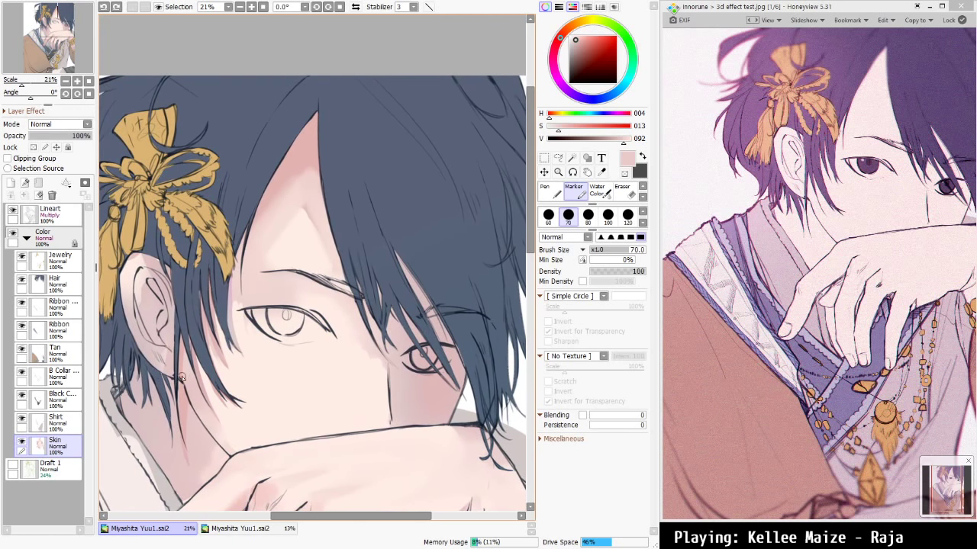
pyautogui.keyDown('alt'); pyautogui.click(183, 345); pyautogui.keyUp('alt')
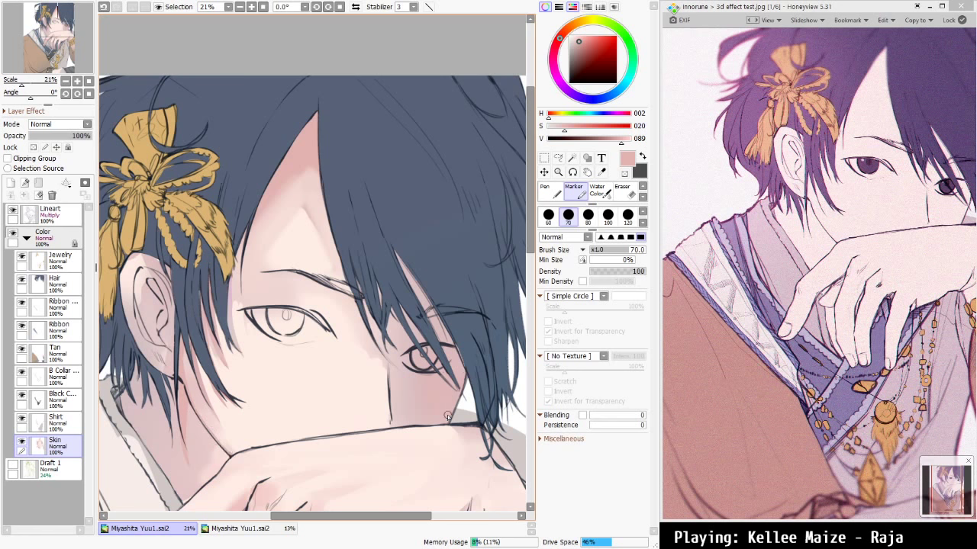
pyautogui.moveTo(463, 382); pyautogui.dragTo(418, 423)
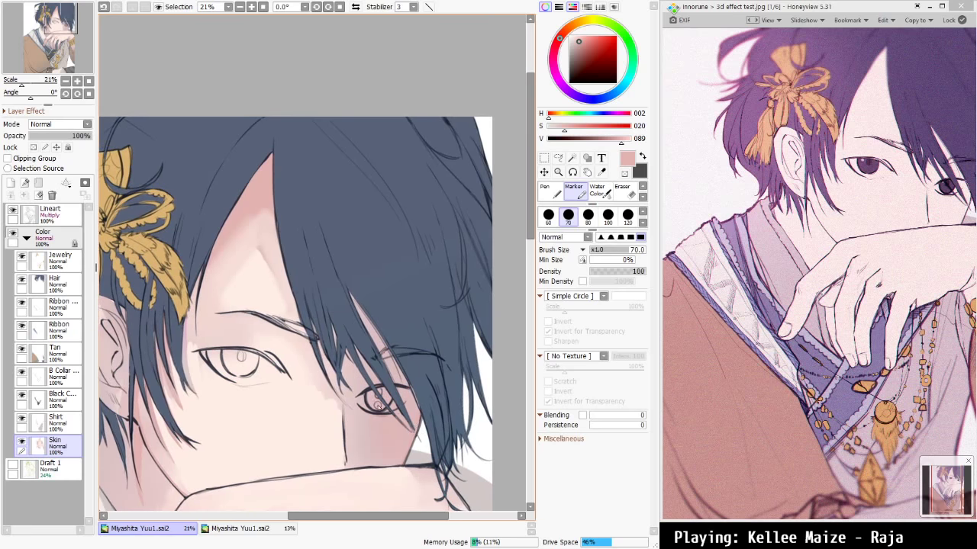
# Cover the shadow on the far cheek and around the far eye with sampled pale skin tone, using the Marker at sizes 70 to 250
pyautogui.keyDown('alt'); pyautogui.click(331, 420); pyautogui.keyUp('alt')
pyautogui.press('c')
pyautogui.press(']')
pyautogui.press(']')
pyautogui.press(']')
pyautogui.press(']')
pyautogui.press(']')
pyautogui.press(']')
pyautogui.press(']')
pyautogui.press(']')
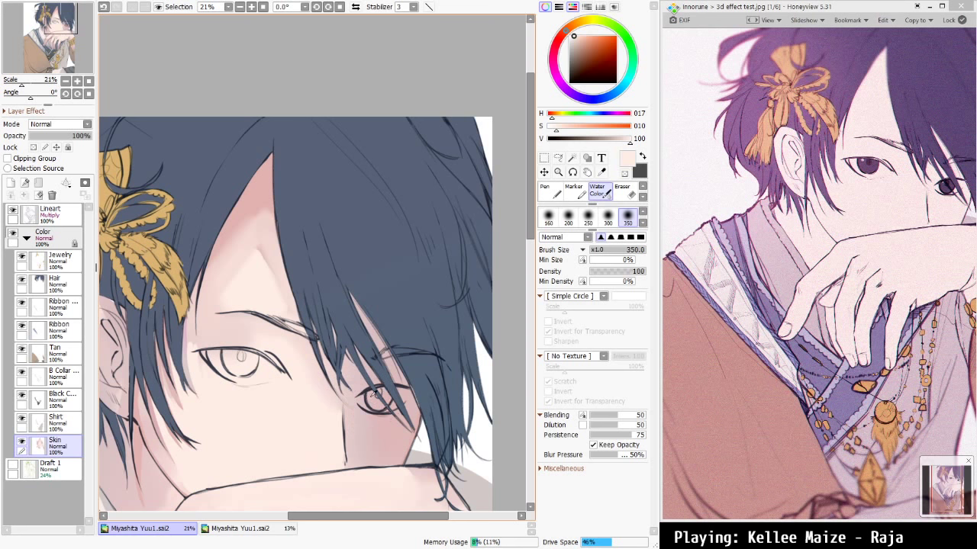
pyautogui.press('m')
pyautogui.moveTo(405, 378); pyautogui.dragTo(381, 380)
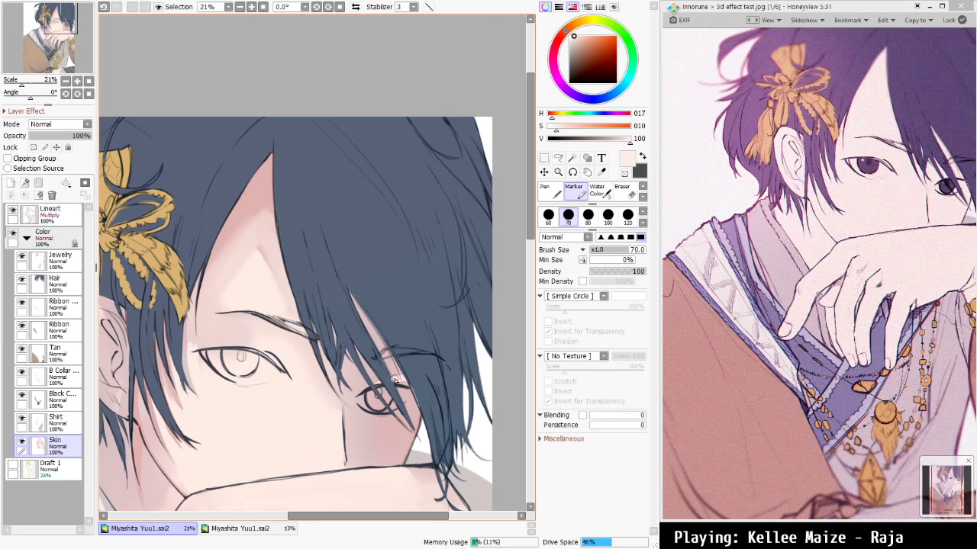
pyautogui.press(']')
pyautogui.press(']')
pyautogui.press(']')
pyautogui.press(']')
pyautogui.press(']')
pyautogui.press(']')
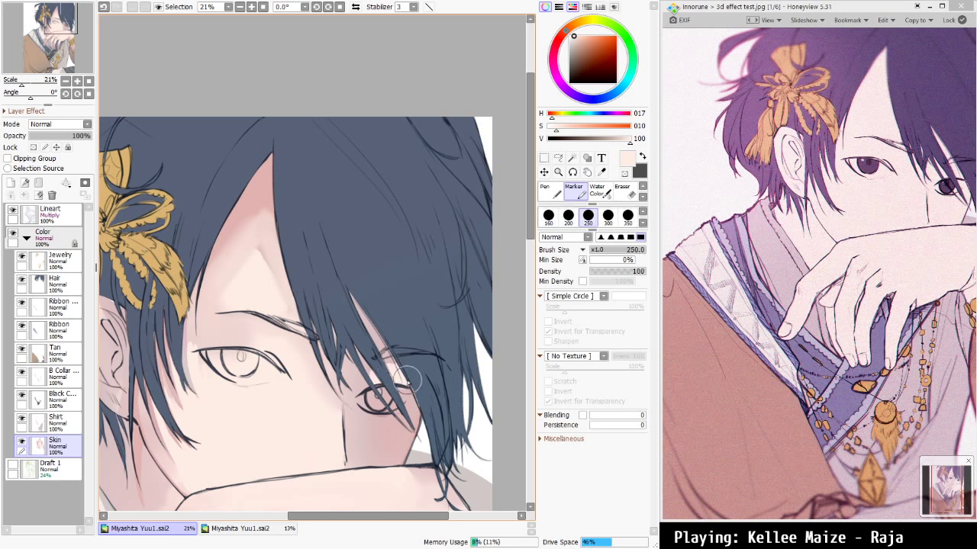
pyautogui.moveTo(391, 403)
pyautogui.mouseDown()
pyautogui.moveTo(365, 426)
pyautogui.moveTo(381, 404)
pyautogui.moveTo(379, 427)
pyautogui.moveTo(357, 408)
pyautogui.moveTo(375, 459)
pyautogui.moveTo(393, 447)
pyautogui.moveTo(393, 415)
pyautogui.moveTo(390, 453)
pyautogui.mouseUp()
# Clean up the far cheek with the Marker at 80 and blend its leftover shadow edges using Water Color at sizes 350 to 160
pyautogui.press('[')
pyautogui.press('[')
pyautogui.press('[')
pyautogui.press('[')
pyautogui.press('[')
pyautogui.press('[')
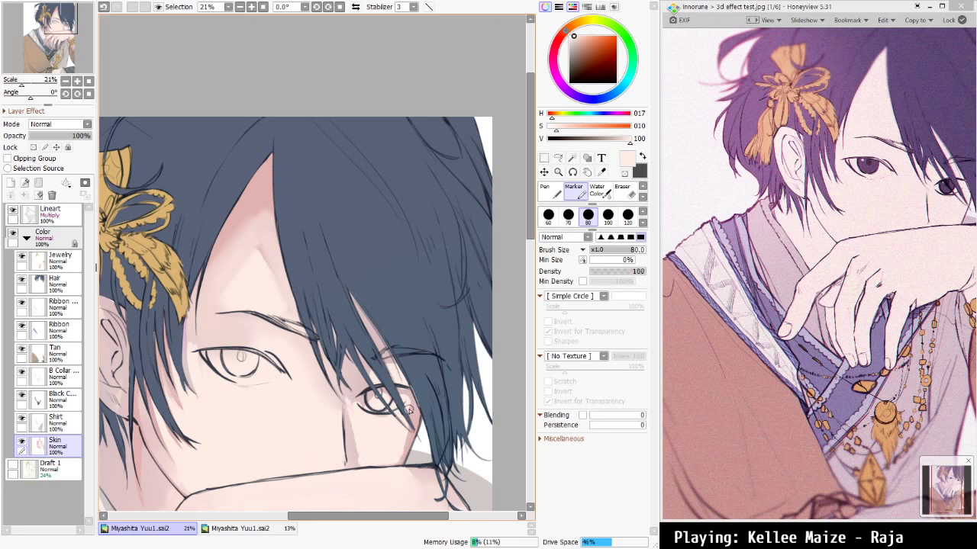
pyautogui.press('c')
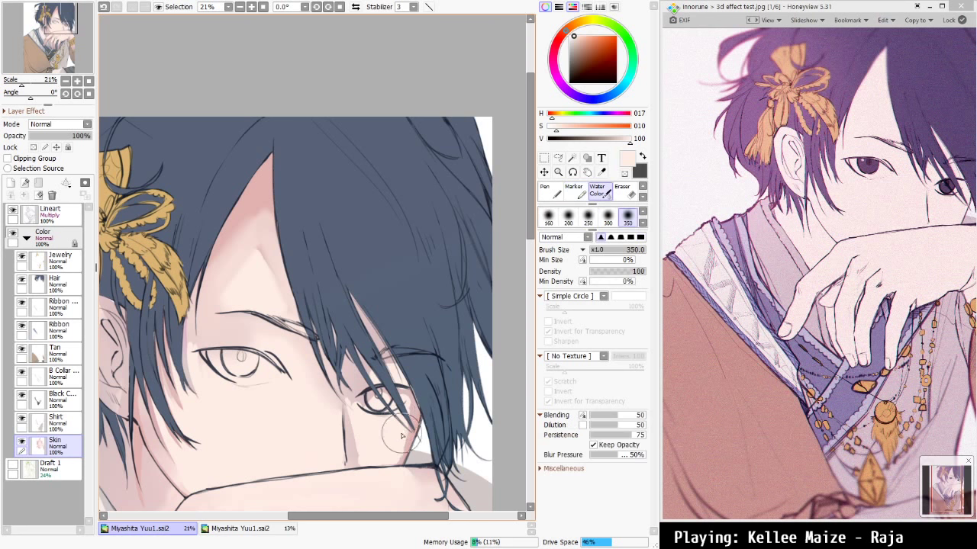
pyautogui.press('[')
pyautogui.press('[')
pyautogui.press('[')
pyautogui.press('[')
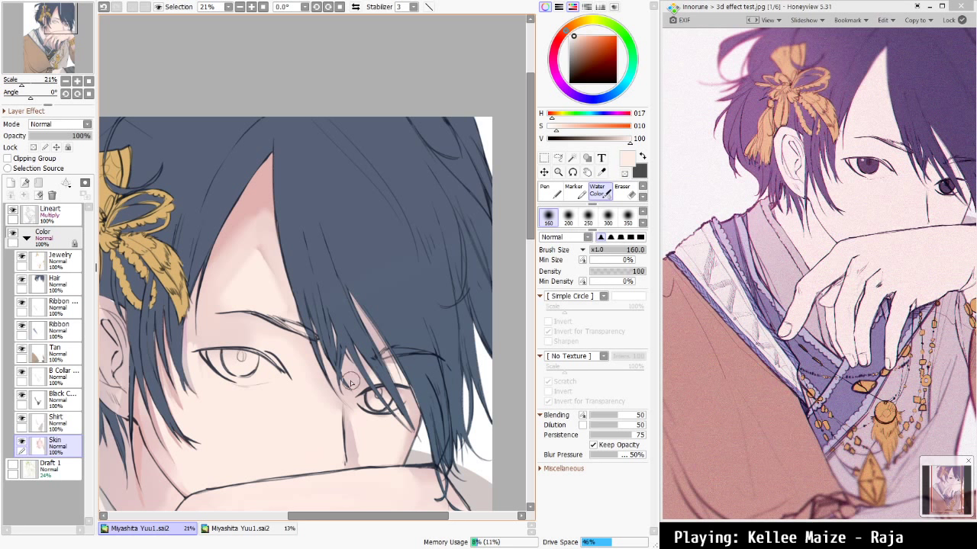
# Shade the far side of the nose with sampled grey-pink, using the Marker at size 80
pyautogui.keyDown('alt'); pyautogui.click(355, 458); pyautogui.keyUp('alt')
pyautogui.press('m')
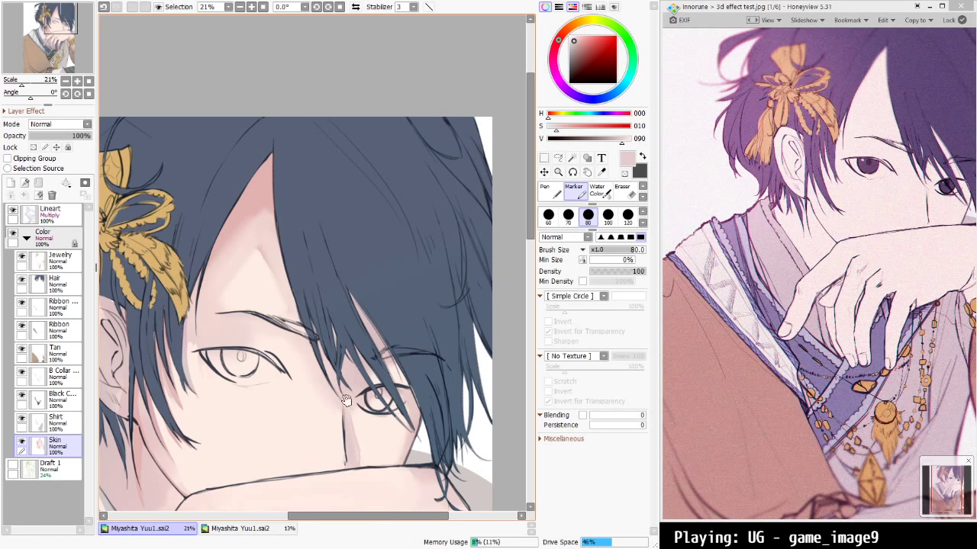
pyautogui.moveTo(308, 386)
pyautogui.mouseDown()
pyautogui.moveTo(336, 415)
pyautogui.moveTo(336, 400)
pyautogui.mouseUp()
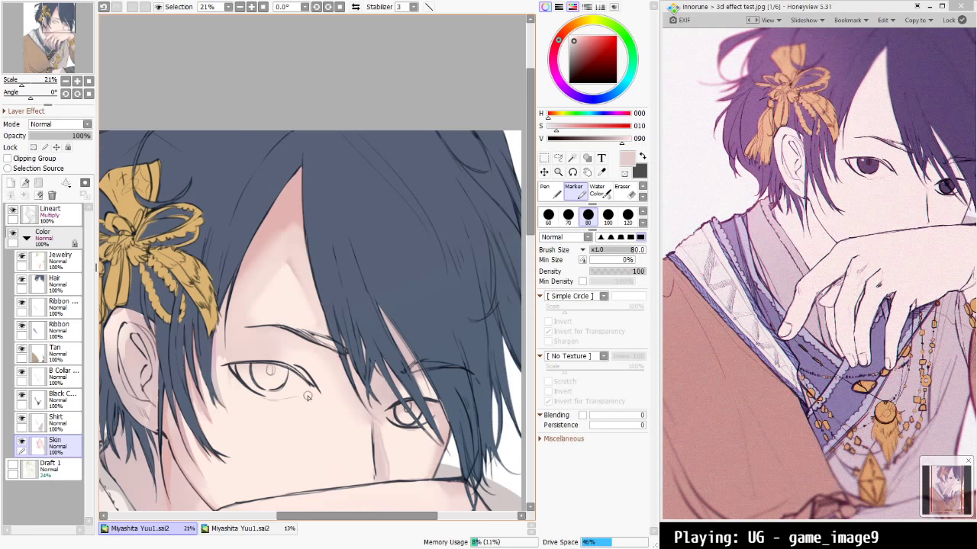
pyautogui.scroll(-2, 343, 392)
pyautogui.scroll(-4, 364, 437)
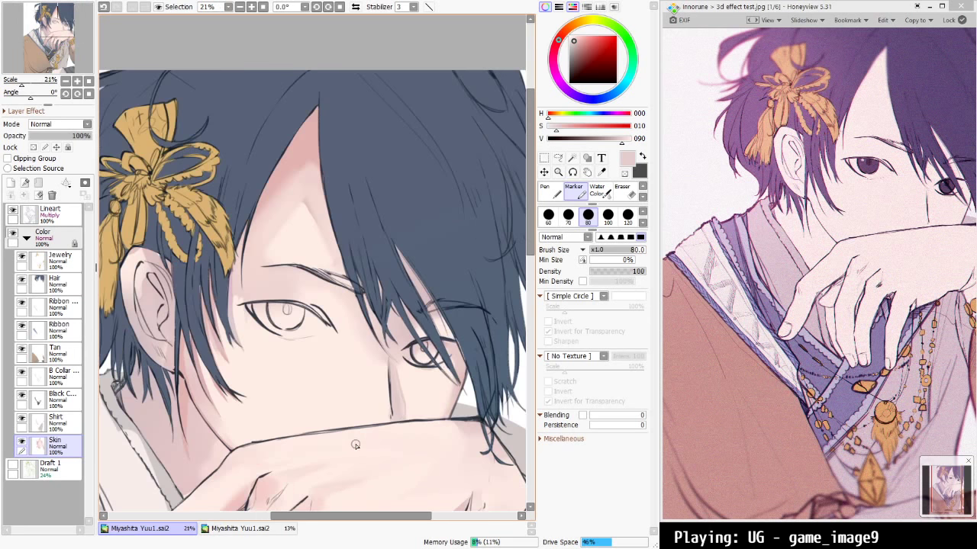
pyautogui.scroll(4, 363, 452)
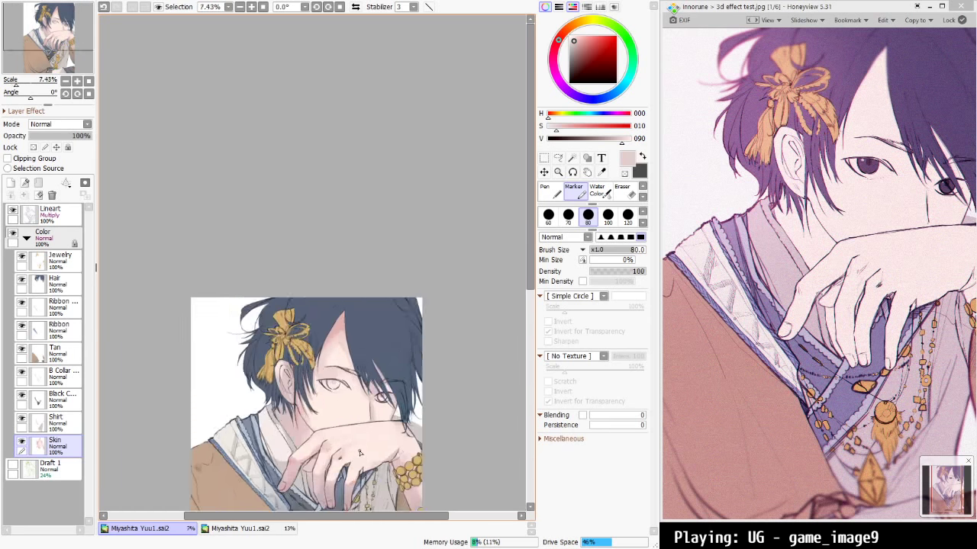
pyautogui.scroll(1, 366, 414)
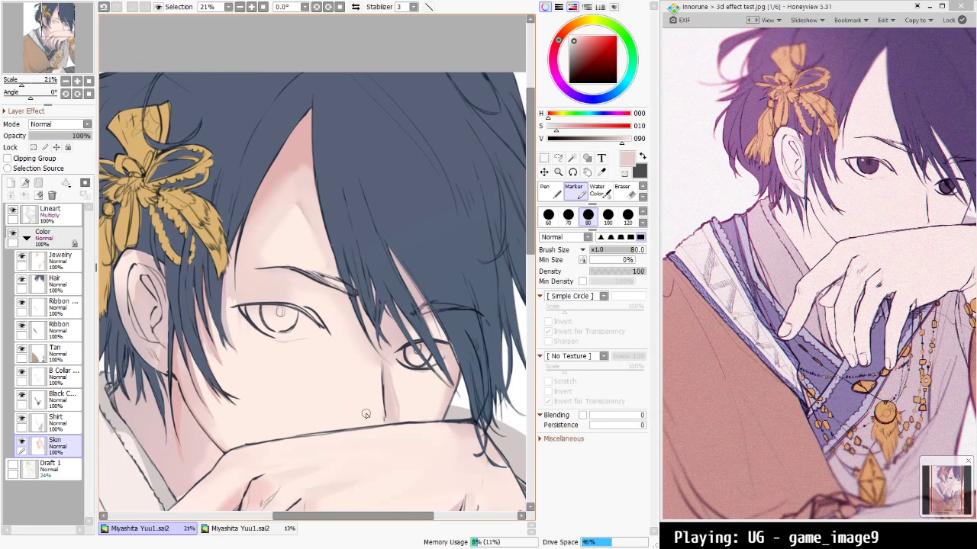
# Refine the nose shadow with sampled skin and grey-pink tones, softening its edge with Water Color at size 160
pyautogui.rightClick(401, 389)
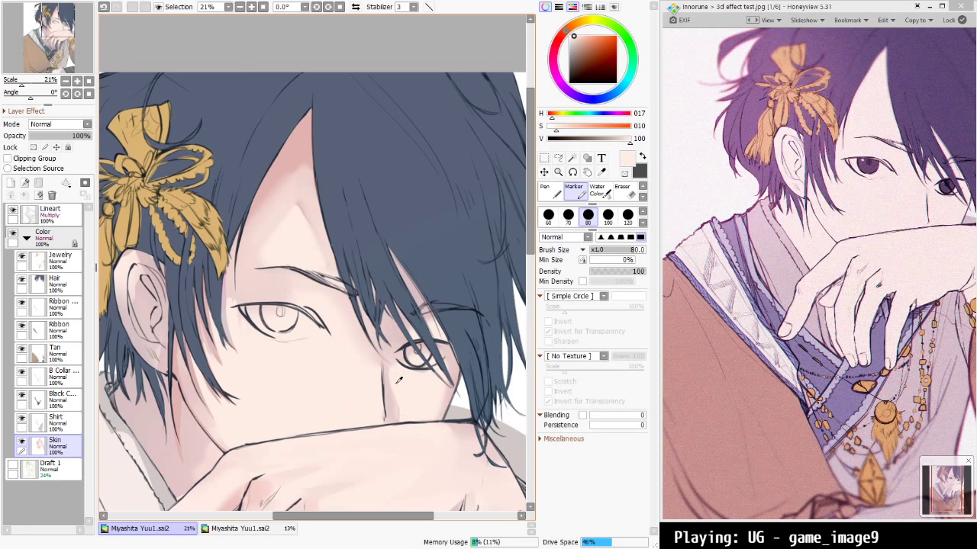
pyautogui.rightClick(389, 396)
pyautogui.press('c')
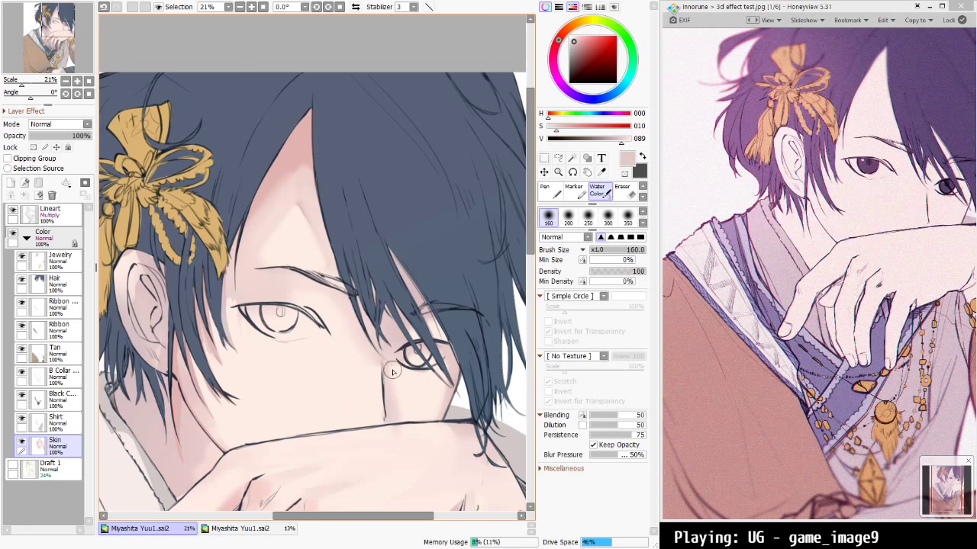
pyautogui.rightClick(396, 434)
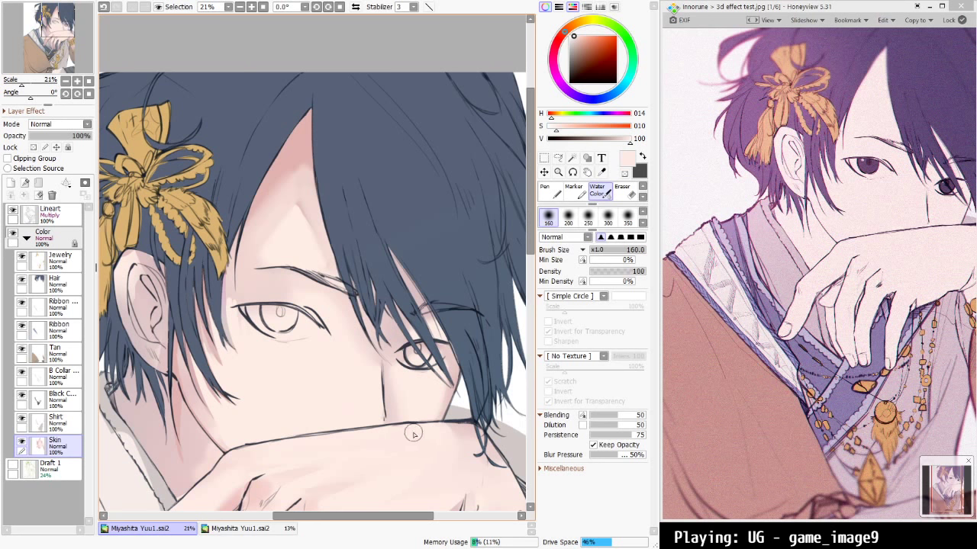
# Try a paler Marker highlight of hue 17 and saturation 4 on the cheek beside the nose, then cover it with sampled skin tone
pyautogui.press('v')
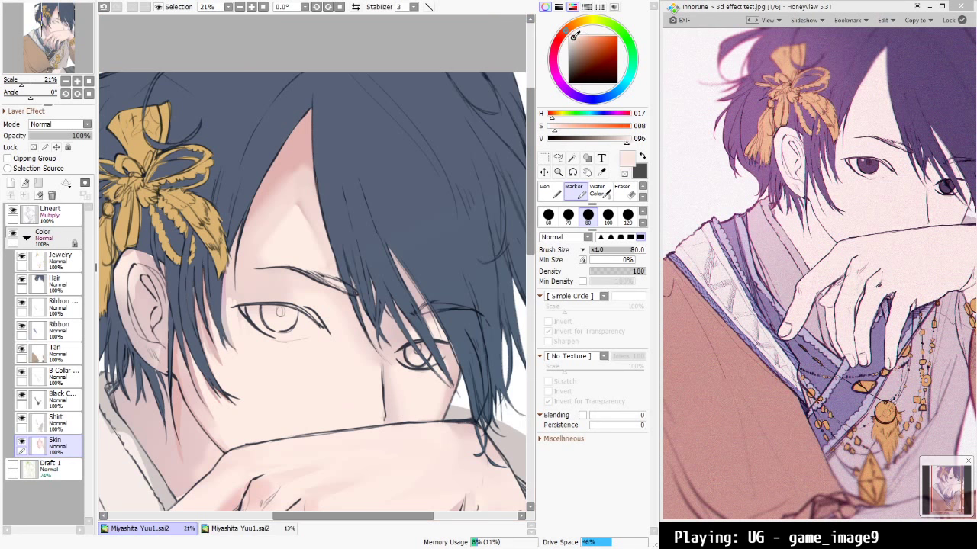
pyautogui.moveTo(573, 36); pyautogui.dragTo(570, 36)
pyautogui.press(']')
pyautogui.press(']')
pyautogui.press(']')
pyautogui.press(']')
pyautogui.press(']')
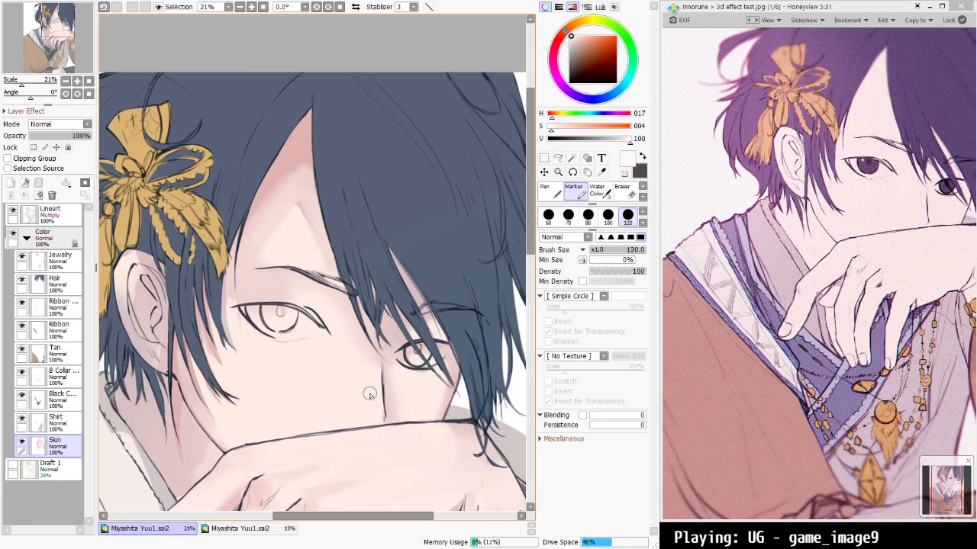
pyautogui.moveTo(359, 396); pyautogui.dragTo(357, 410)
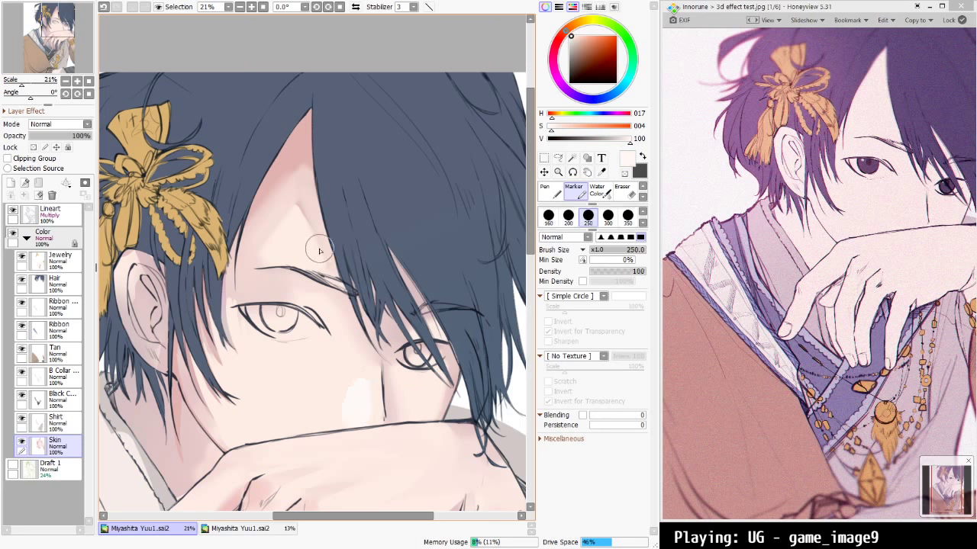
pyautogui.scroll(-4, 354, 306)
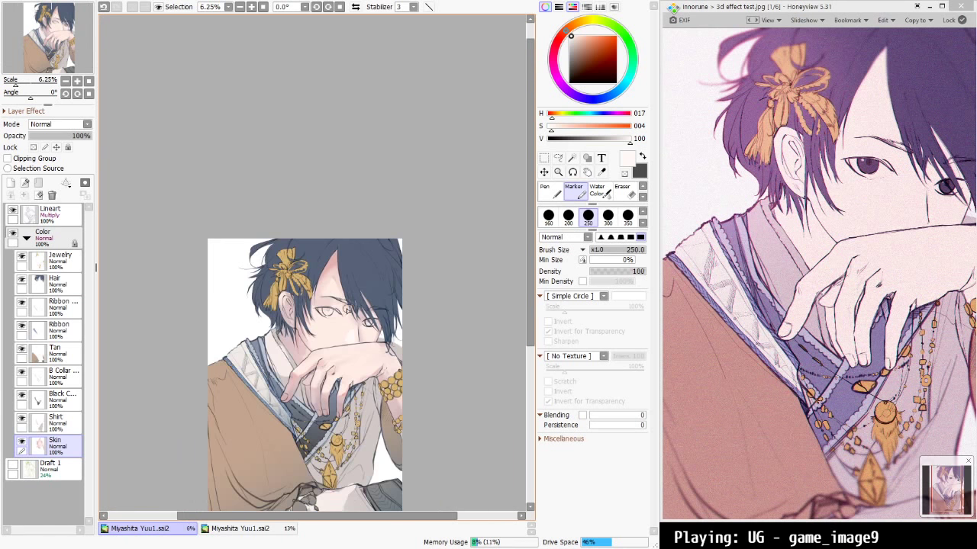
pyautogui.scroll(5, 351, 314)
pyautogui.rightClick(362, 374)
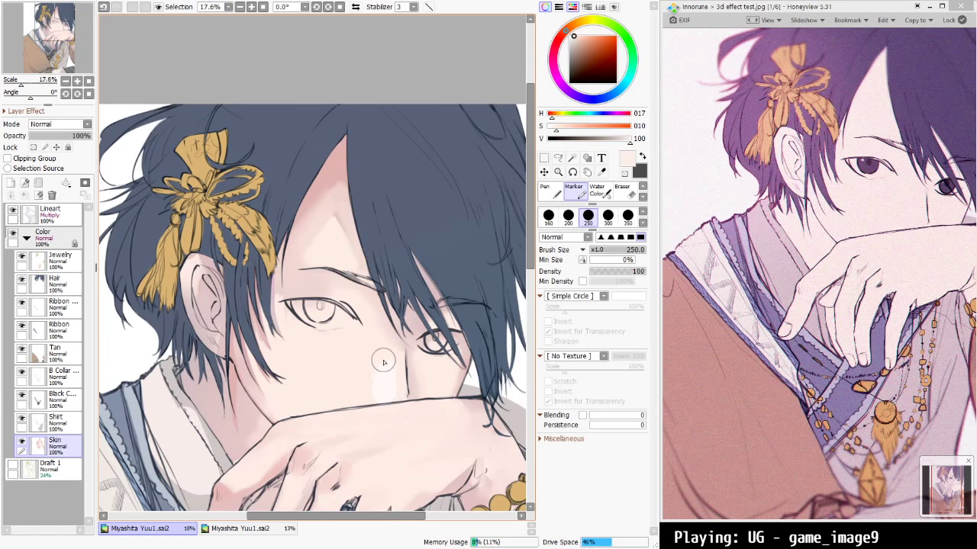
pyautogui.moveTo(384, 360); pyautogui.dragTo(383, 386)
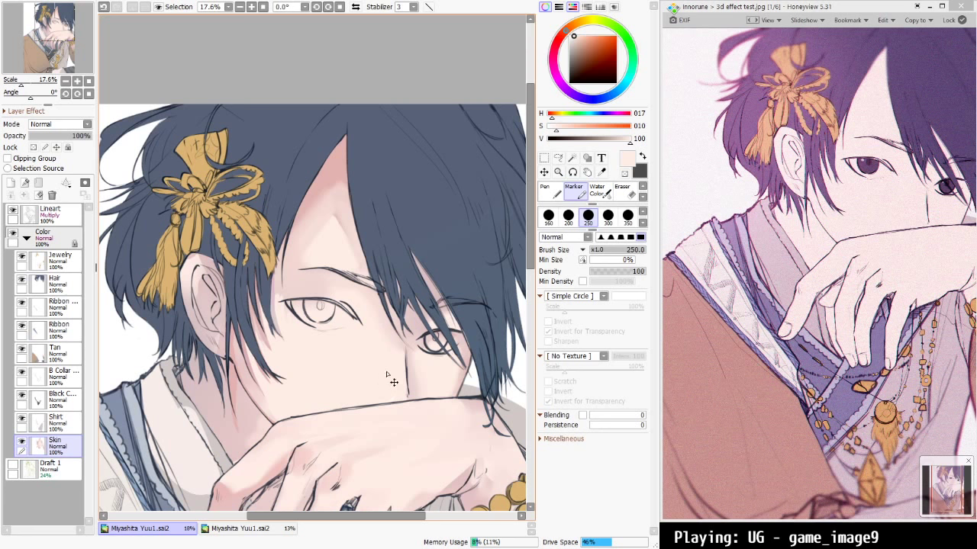
# Smooth the skin on the near cheek and beside the nose with the pale skin tone, using Water Color at size 350
pyautogui.press('c')
pyautogui.press(']')
pyautogui.press(']')
pyautogui.press(']')
pyautogui.press(']')
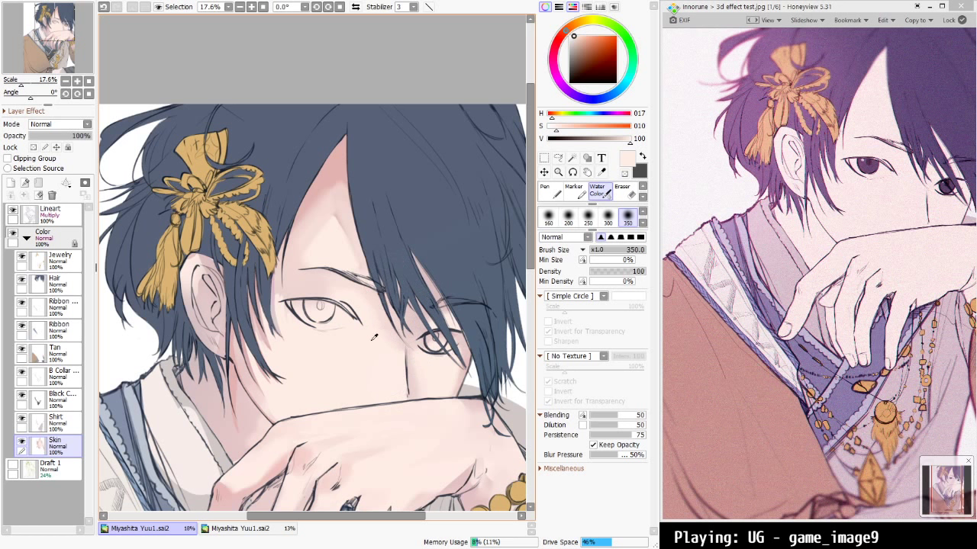
# Deepen the forehead shadow below the hair parting with sampled dusty pink, using the Marker at 250, and soften it with Water Color at 200
pyautogui.keyDown('alt'); pyautogui.click(340, 163); pyautogui.keyUp('alt')
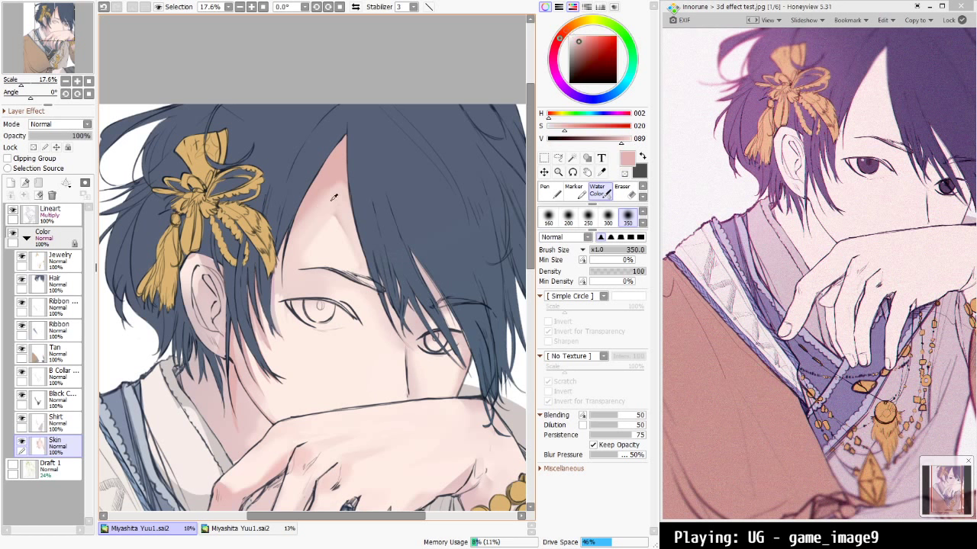
pyautogui.press('[')
pyautogui.press('[')
pyautogui.press('[')
pyautogui.press('m')
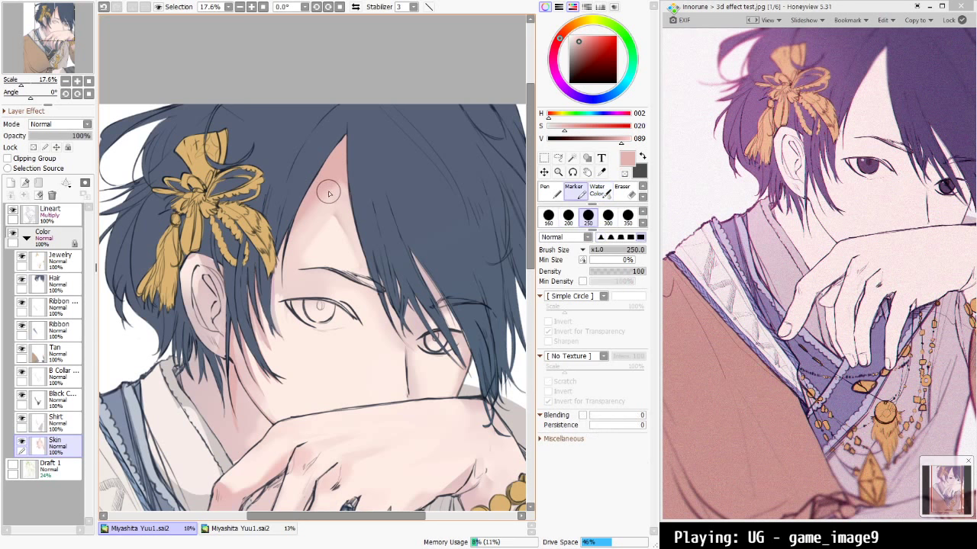
pyautogui.moveTo(341, 180); pyautogui.dragTo(305, 217)
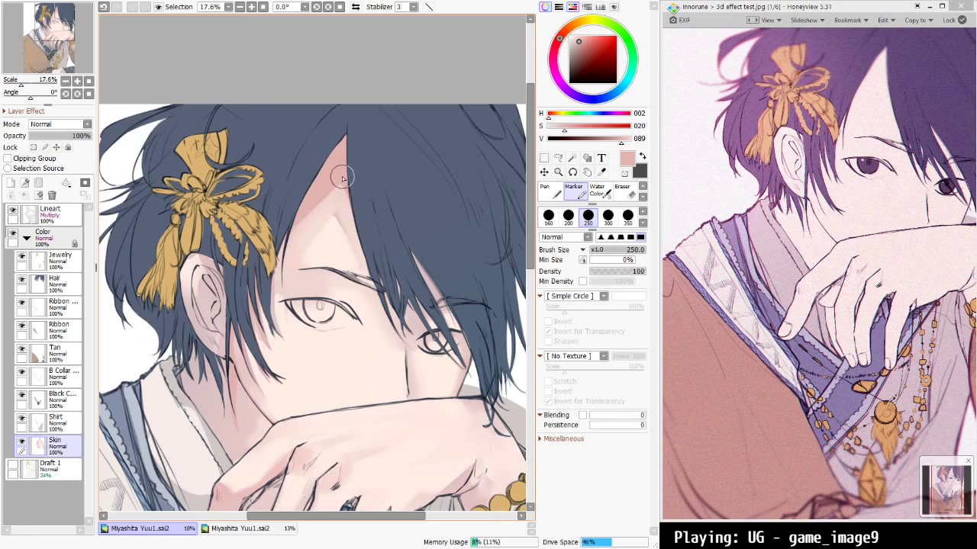
pyautogui.press('c')
pyautogui.moveTo(342, 186); pyautogui.dragTo(358, 206)
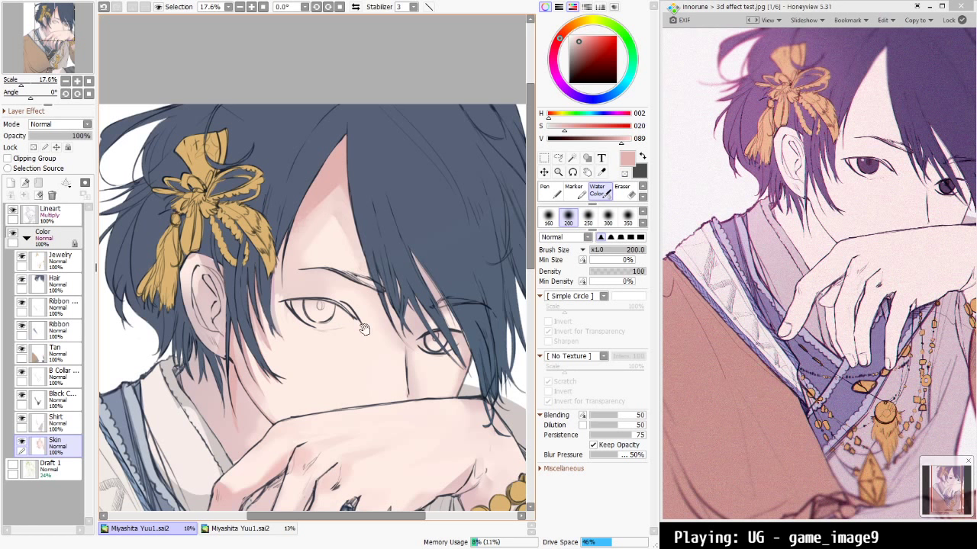
# Touch up the shading between the far brow and eye with Water Color at size 60, and undo the last stroke
pyautogui.moveTo(364, 329); pyautogui.dragTo(371, 347)
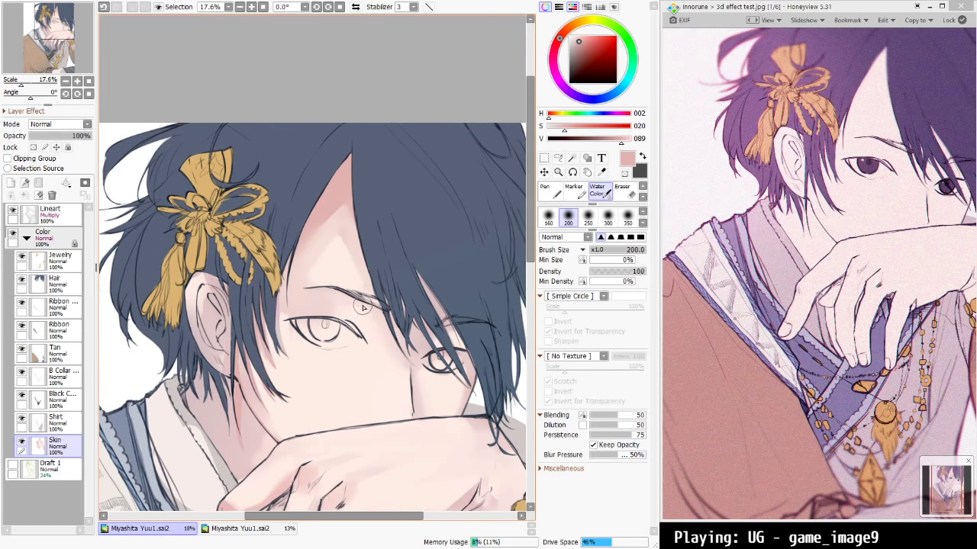
pyautogui.press('[')
pyautogui.press('[')
pyautogui.press('[')
pyautogui.press('[')
pyautogui.press('[')
pyautogui.press('[')
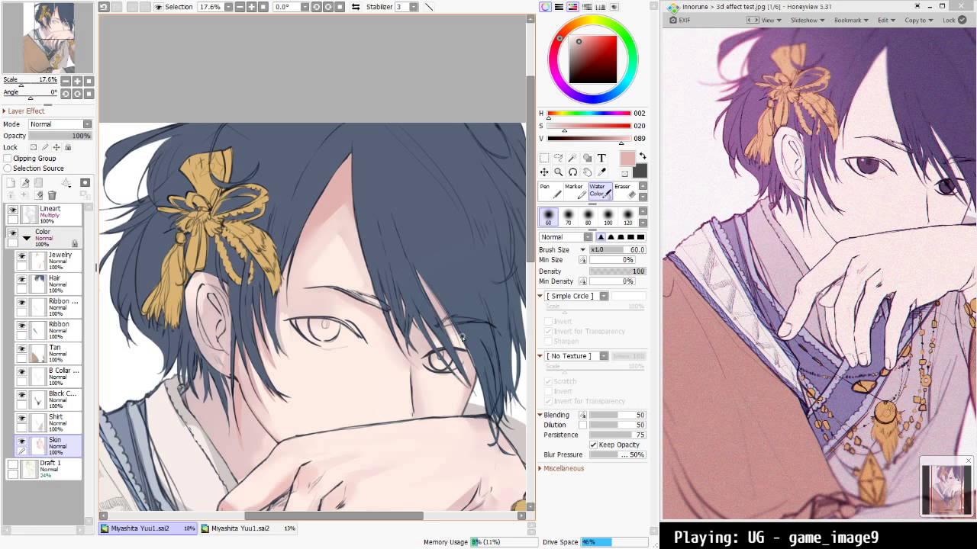
pyautogui.keyDown('alt'); pyautogui.click(436, 299); pyautogui.keyUp('alt')
pyautogui.press('m')
pyautogui.hotkey('ctrl', 'z')
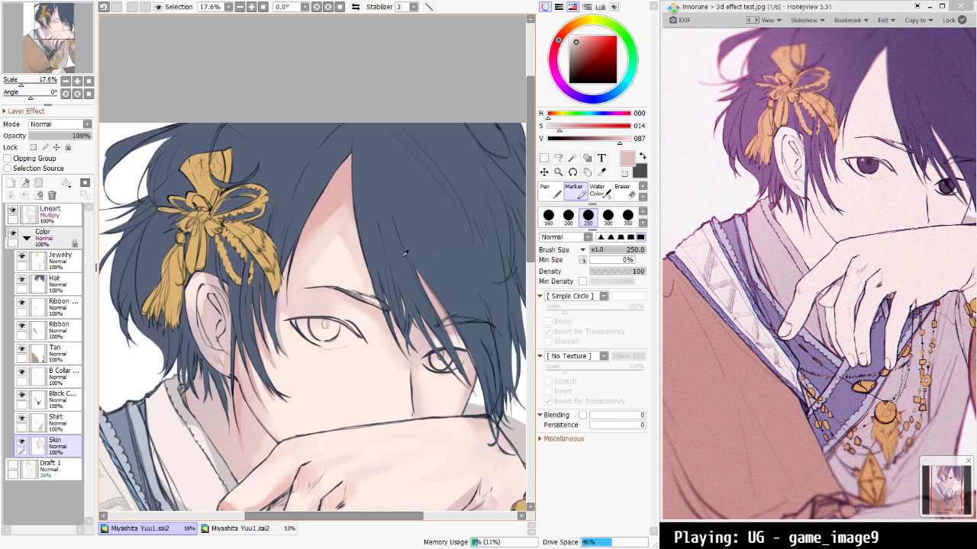
# Paint a dusty pink shadow of hue 2 and saturation 20 under the near eye's lower lid, using the Marker at size 100
pyautogui.keyDown('alt'); pyautogui.click(341, 193); pyautogui.keyUp('alt')
pyautogui.keyDown('alt'); pyautogui.click(240, 398); pyautogui.keyUp('alt')
pyautogui.press('[')
pyautogui.press('[')
pyautogui.press('[')
pyautogui.press('[')
pyautogui.moveTo(305, 338); pyautogui.dragTo(334, 351)
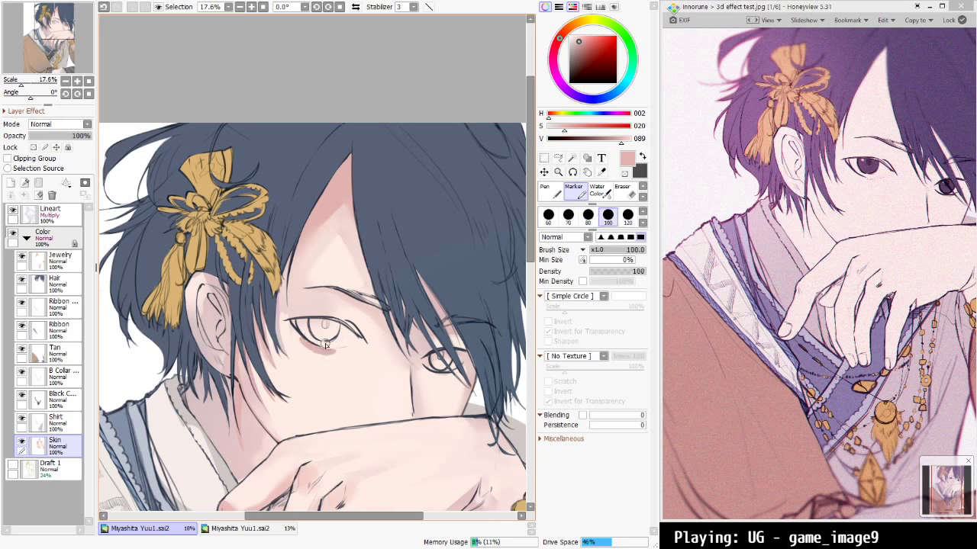
# Soften the pink shadow under the near eye and the shading around the far eye, using Water Color at sizes 160 and 200
pyautogui.press('c')
pyautogui.press(']')
pyautogui.press(']')
pyautogui.press(']')
pyautogui.press(']')
pyautogui.press(']')
pyautogui.press(']')
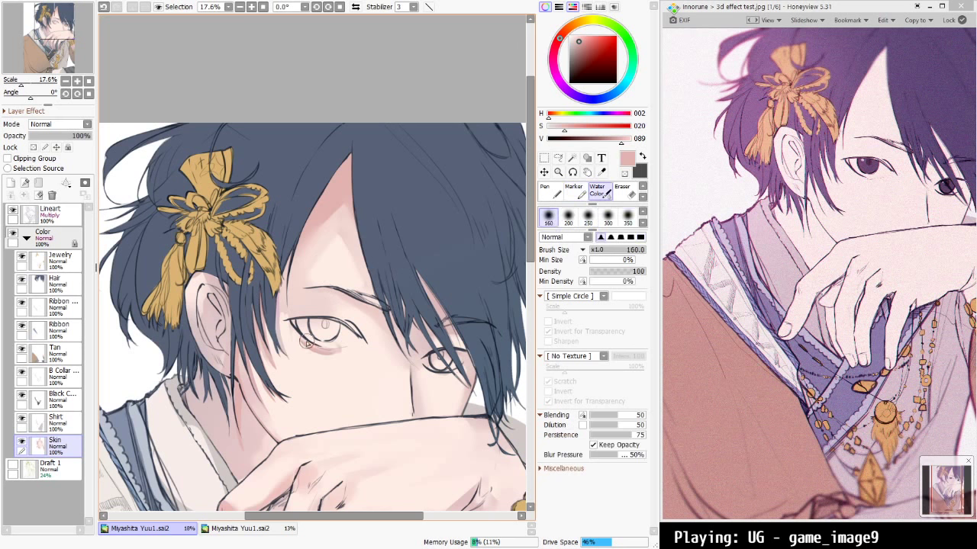
pyautogui.moveTo(330, 340)
pyautogui.mouseDown()
pyautogui.moveTo(308, 341)
pyautogui.moveTo(354, 343)
pyautogui.moveTo(345, 339)
pyautogui.moveTo(363, 352)
pyautogui.moveTo(322, 336)
pyautogui.moveTo(373, 356)
pyautogui.mouseUp()
pyautogui.moveTo(454, 380)
pyautogui.mouseDown()
pyautogui.moveTo(433, 369)
pyautogui.moveTo(451, 359)
pyautogui.moveTo(447, 369)
pyautogui.mouseUp()
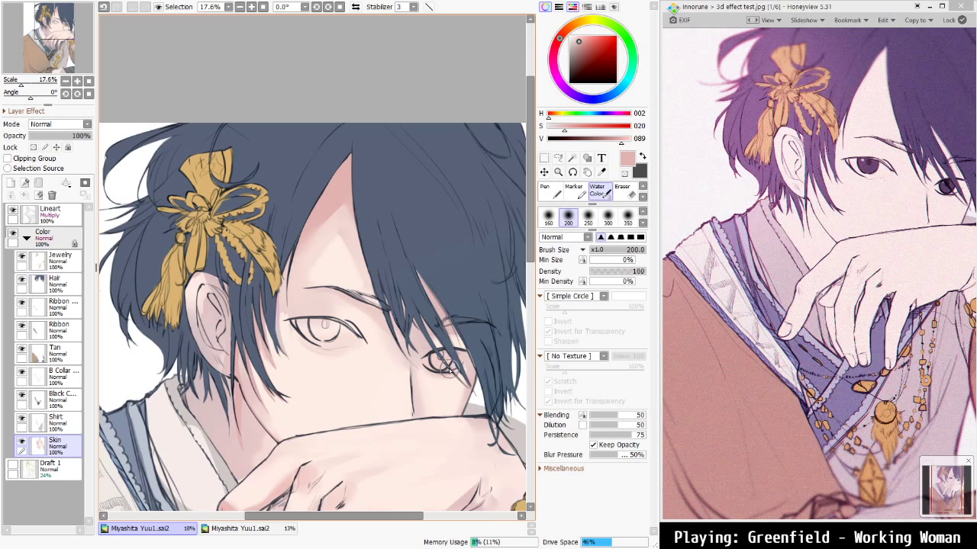
# Add a layer named Eyes directly above Skin and turn off the Color folder's opacity lock
pyautogui.scroll(-4, 339, 360)
pyautogui.scroll(5, 350, 364)
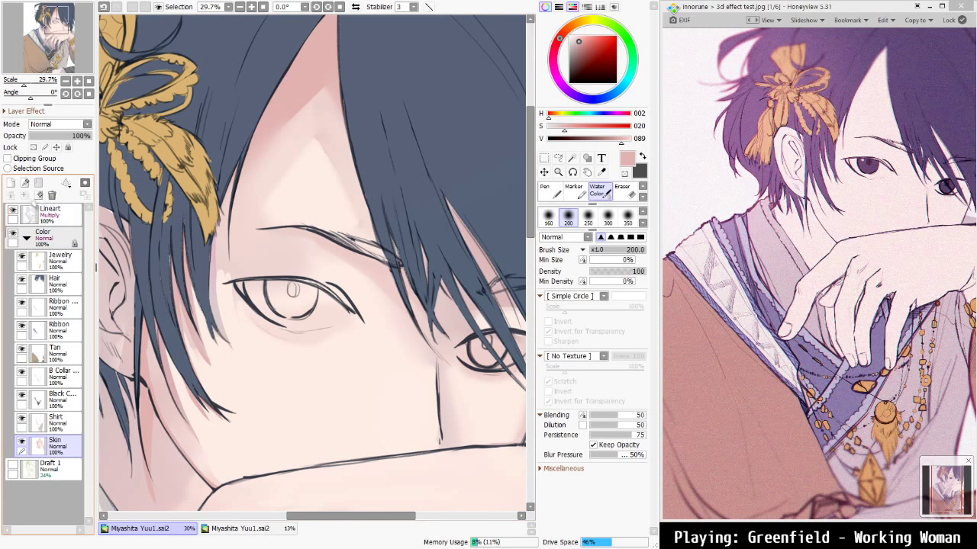
pyautogui.click(11, 183)
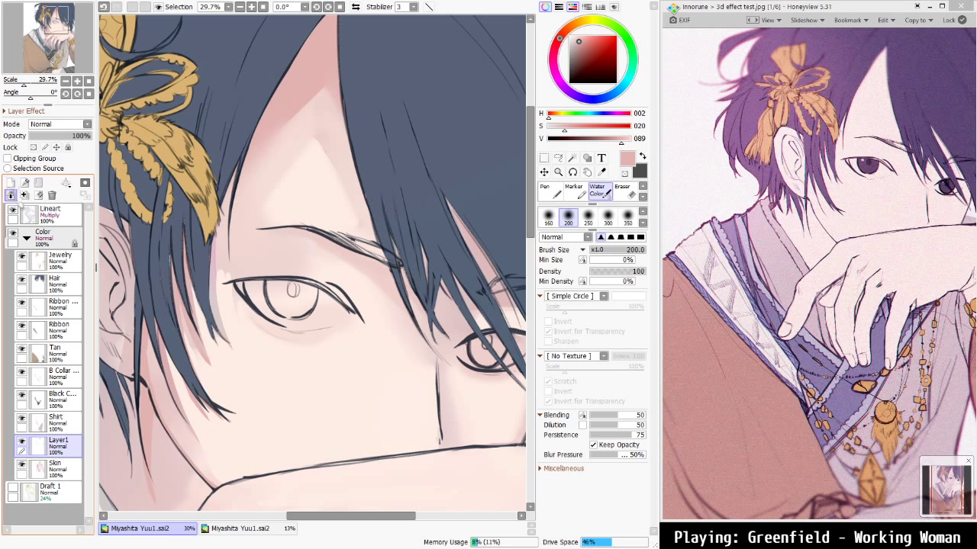
pyautogui.click(61, 241)
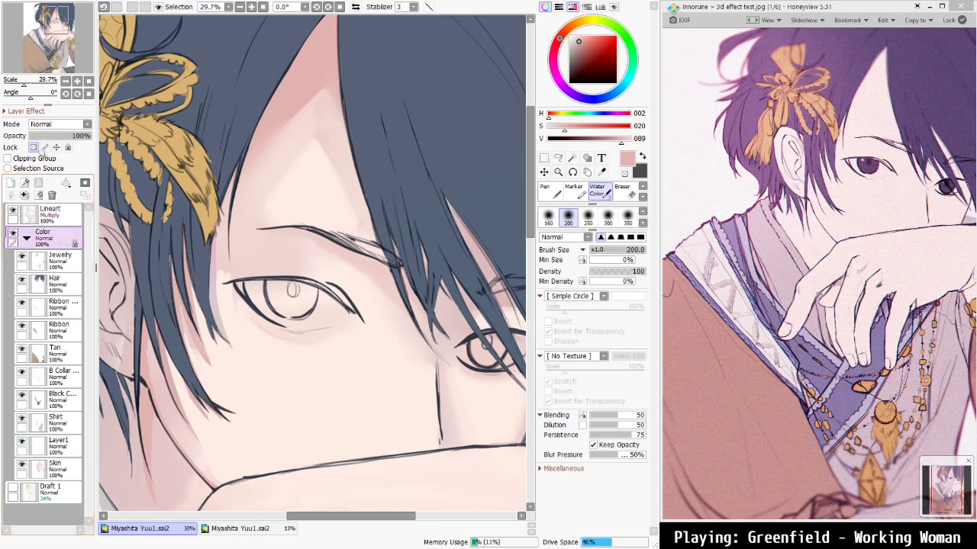
pyautogui.click(61, 443)
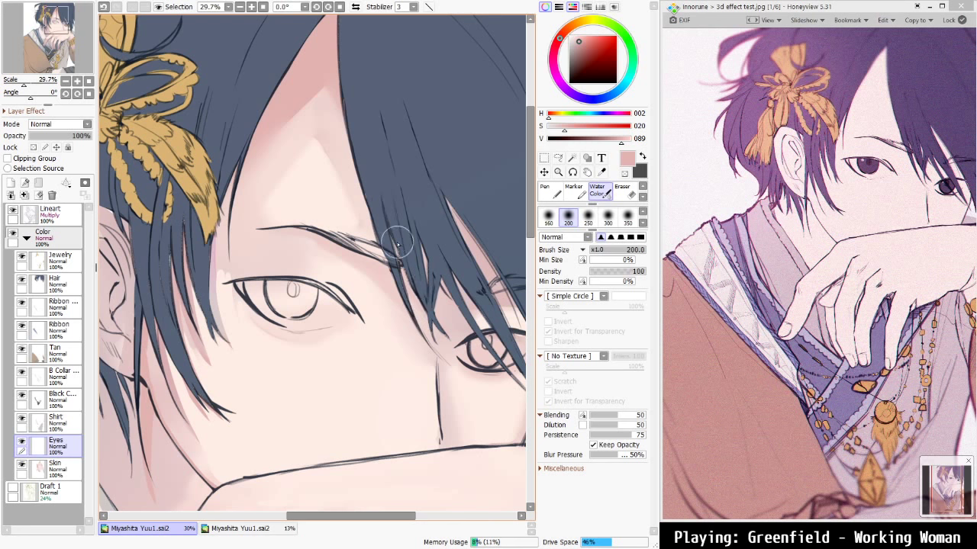
# Fill both irises with dark brown of hue 2, saturation 11 and value 43, using the Marker at size 100
pyautogui.click(575, 62)
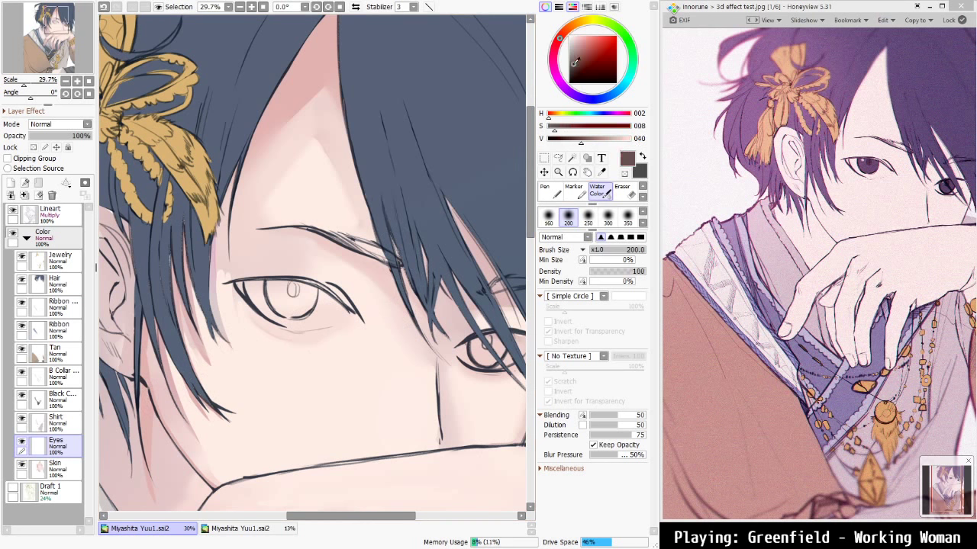
pyautogui.click(574, 190)
pyautogui.moveTo(273, 289)
pyautogui.mouseDown()
pyautogui.moveTo(280, 300)
pyautogui.moveTo(275, 290)
pyautogui.moveTo(309, 290)
pyautogui.moveTo(276, 303)
pyautogui.moveTo(292, 290)
pyautogui.moveTo(306, 302)
pyautogui.moveTo(294, 296)
pyautogui.mouseUp()
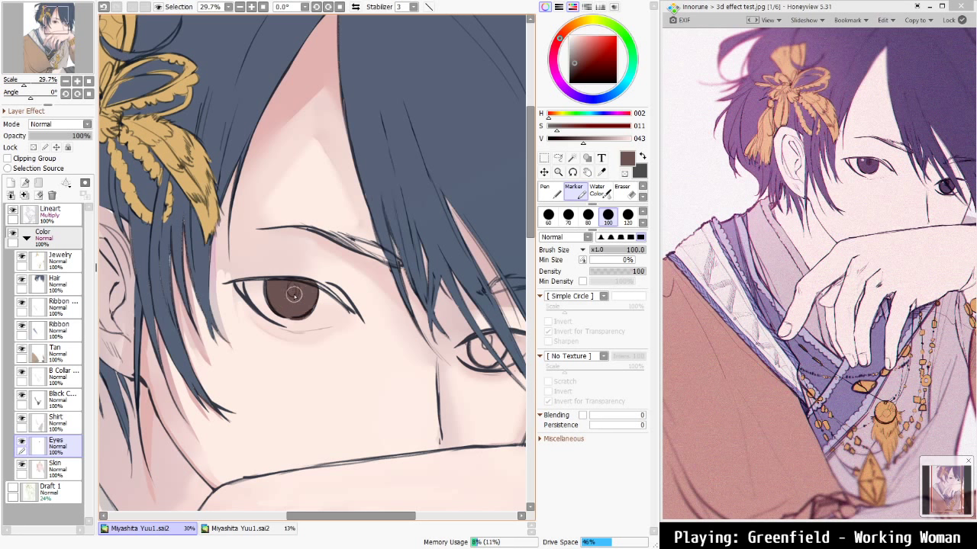
pyautogui.moveTo(470, 345)
pyautogui.mouseDown()
pyautogui.moveTo(487, 355)
pyautogui.moveTo(495, 345)
pyautogui.moveTo(484, 348)
pyautogui.mouseUp()
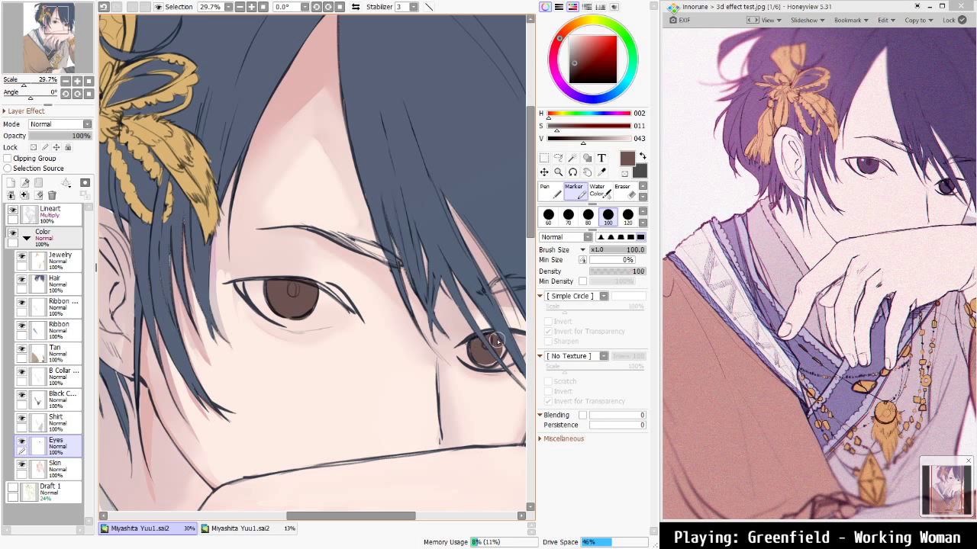
pyautogui.moveTo(480, 347)
pyautogui.mouseDown()
pyautogui.moveTo(487, 357)
pyautogui.moveTo(501, 343)
pyautogui.mouseUp()
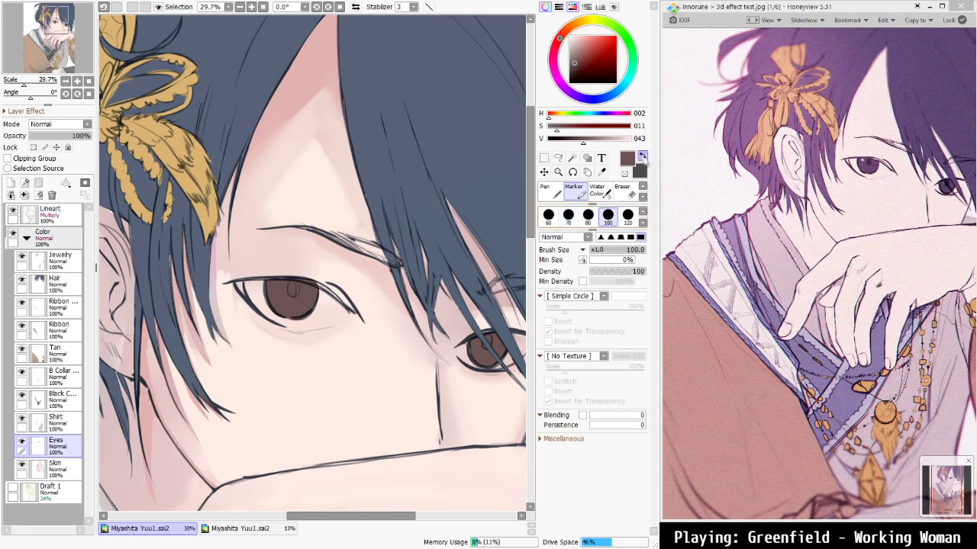
# Relock the Color folder's opacity and shade the lower irises on Eyes with a straight navy gradient (218, 77, 27) fading to transparency
pyautogui.click(643, 157)
pyautogui.click(610, 62)
pyautogui.moveTo(611, 68); pyautogui.dragTo(606, 70)
pyautogui.click(643, 196)
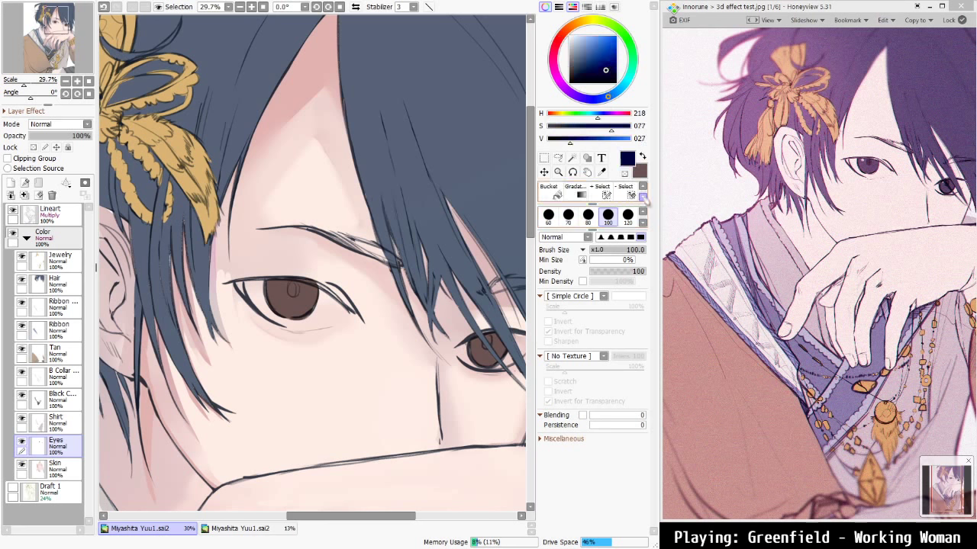
pyautogui.click(581, 195)
pyautogui.click(67, 242)
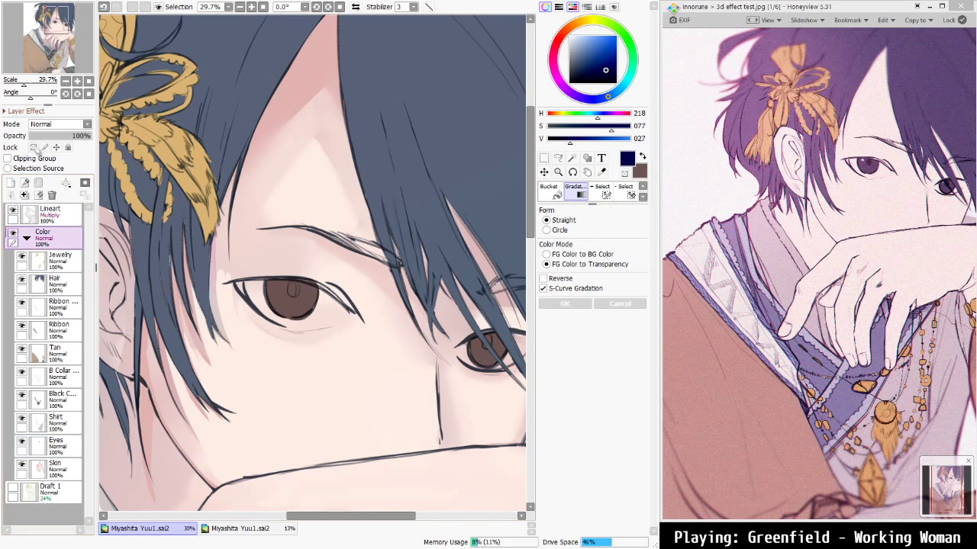
pyautogui.click(55, 444)
pyautogui.moveTo(313, 326); pyautogui.dragTo(303, 406)
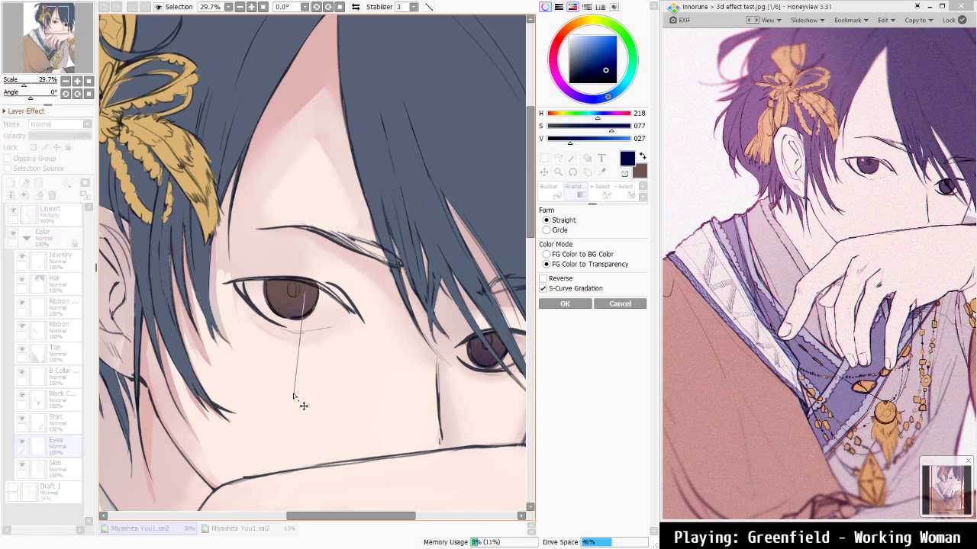
pyautogui.click(565, 304)
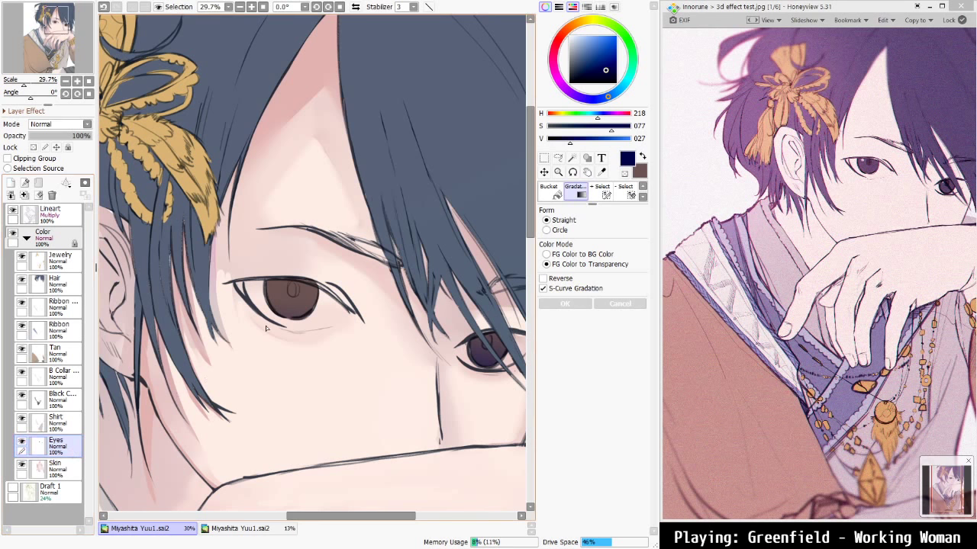
# Adjust the hue and saturation of the Skin layer
pyautogui.scroll(-5, 321, 349)
pyautogui.scroll(-1, 273, 350)
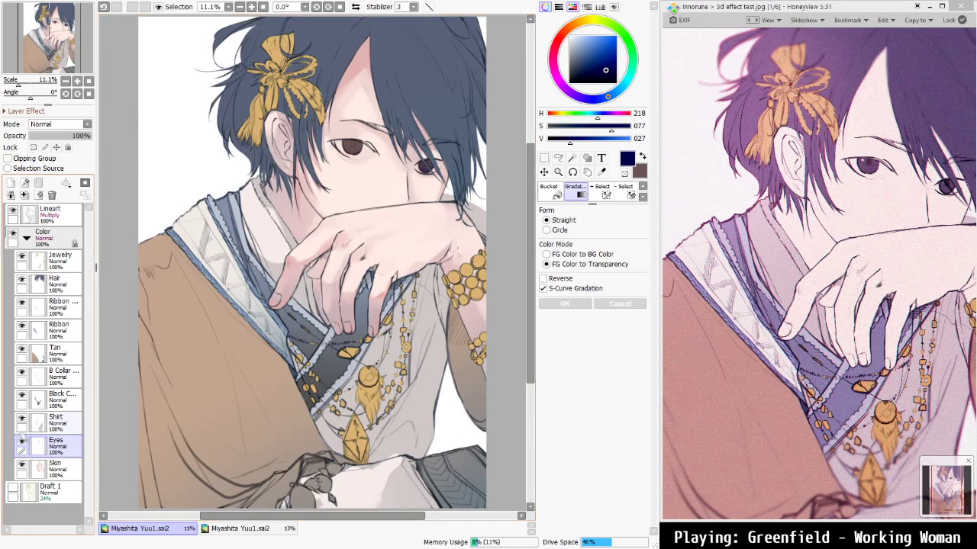
pyautogui.click(65, 467)
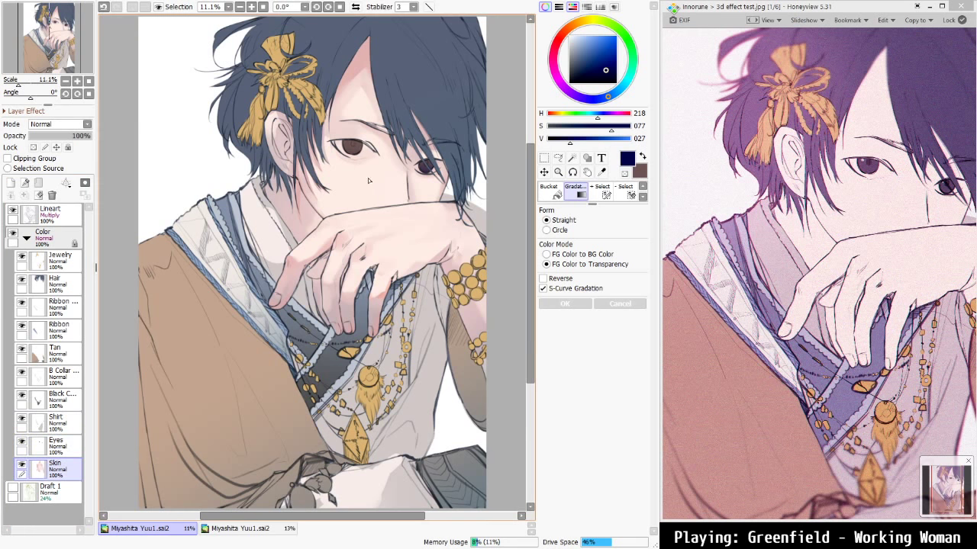
pyautogui.hotkey('ctrl', 'u')
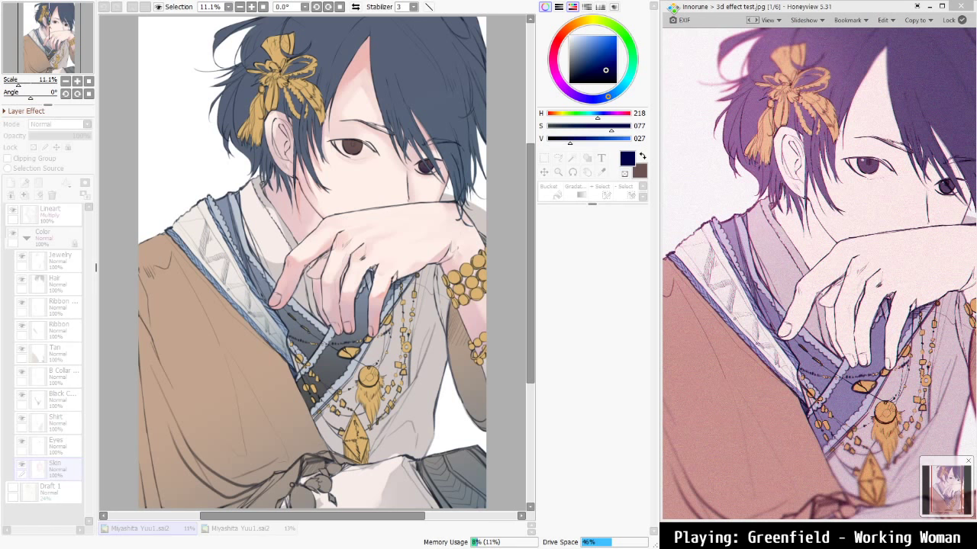
pyautogui.press('Return')
pyautogui.scroll(-2, 405, 119)
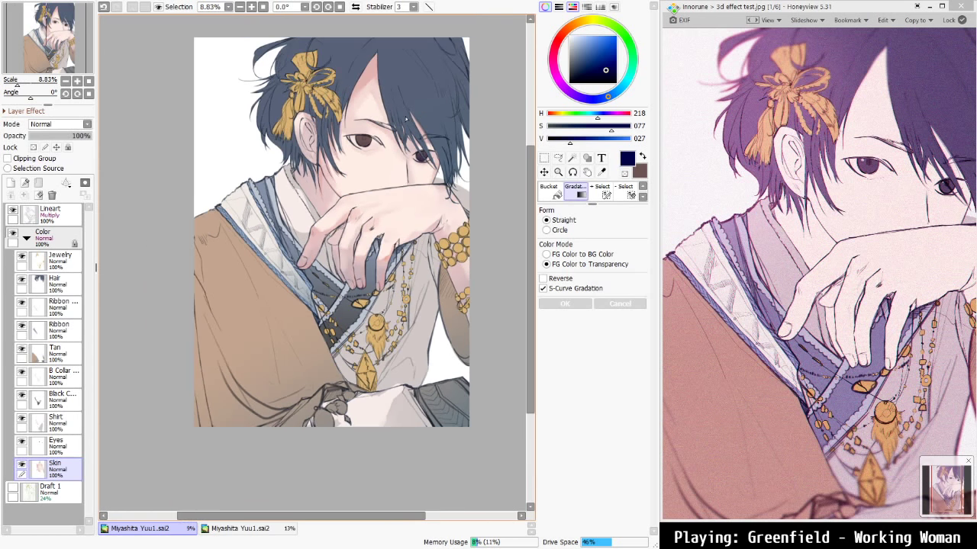
# Paint navy pupils and upper-iris shadows in both eyes on the Eyes layer, using the Marker at size 100
pyautogui.scroll(8, 404, 119)
pyautogui.scroll(1, 404, 119)
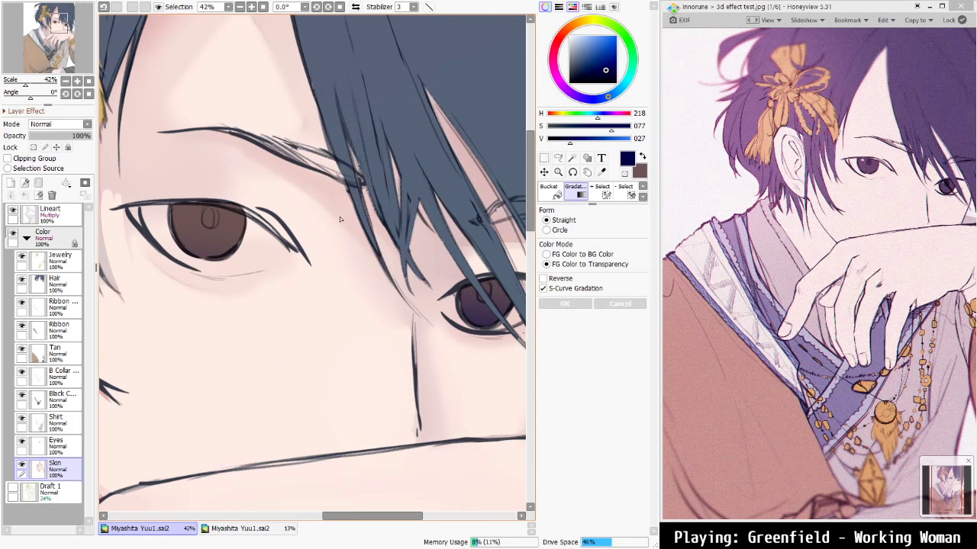
pyautogui.click(53, 445)
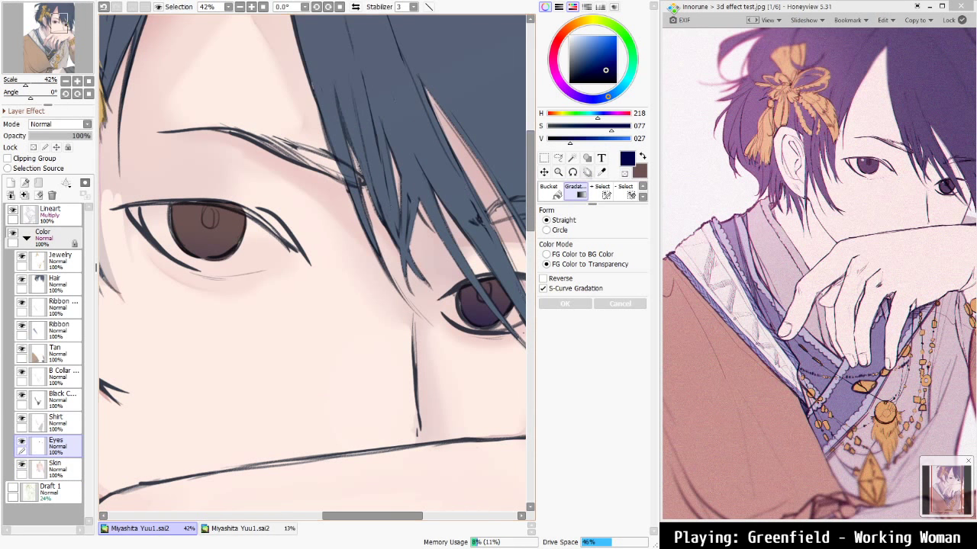
pyautogui.scroll(3, 595, 193)
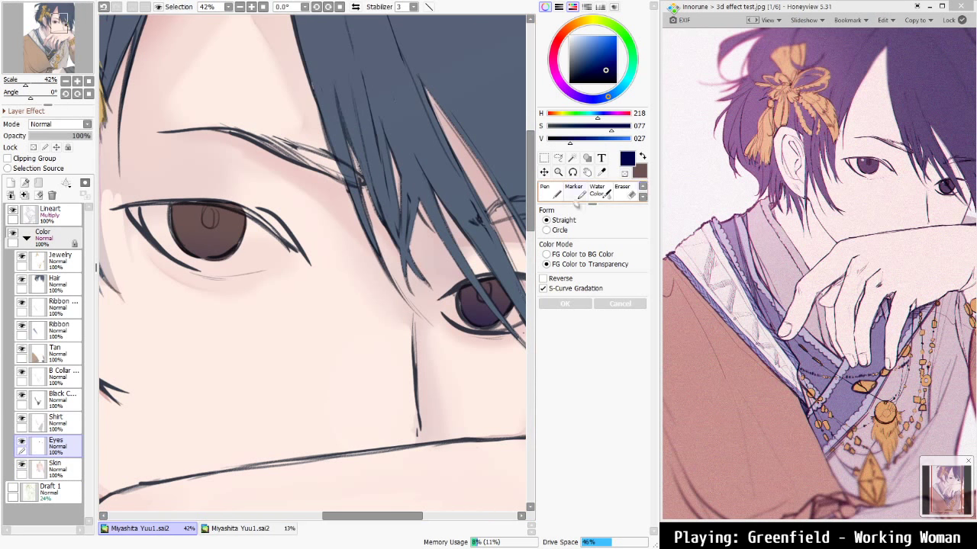
pyautogui.click(574, 191)
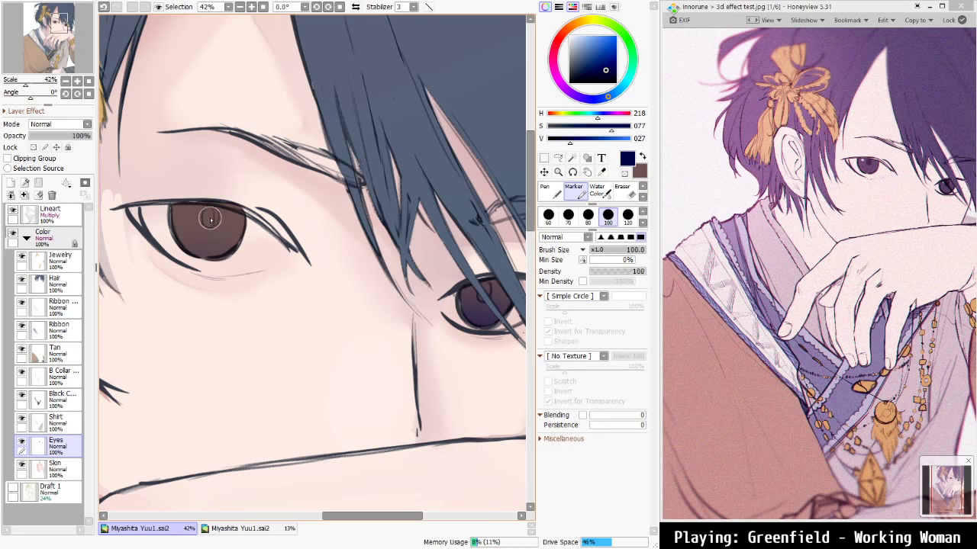
pyautogui.moveTo(206, 216)
pyautogui.mouseDown()
pyautogui.moveTo(176, 211)
pyautogui.moveTo(251, 217)
pyautogui.mouseUp()
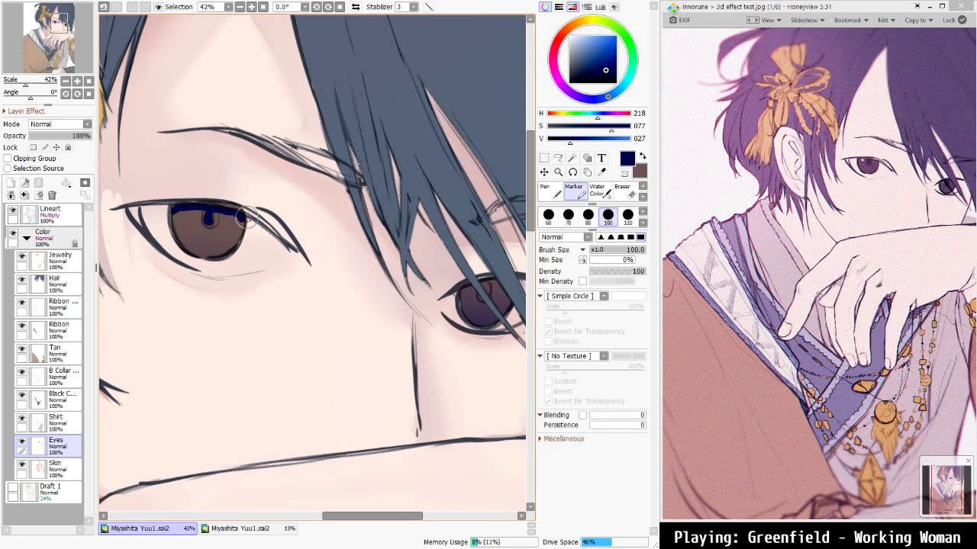
pyautogui.moveTo(471, 298)
pyautogui.mouseDown()
pyautogui.moveTo(458, 290)
pyautogui.moveTo(520, 286)
pyautogui.mouseUp()
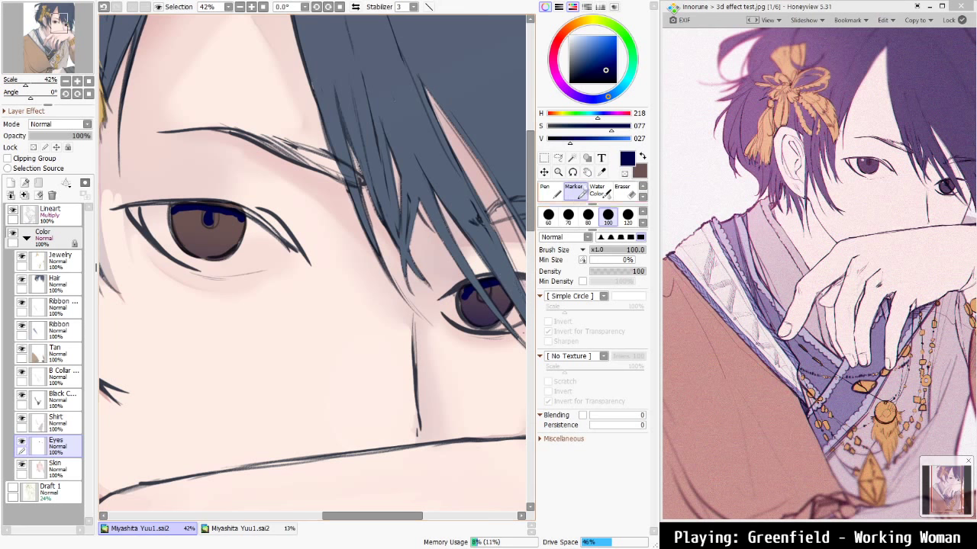
# Blend the navy iris shadows with dark brown of hue 2, saturation 9 and value 25, using Water Color at size 30
pyautogui.moveTo(605, 70); pyautogui.dragTo(573, 64)
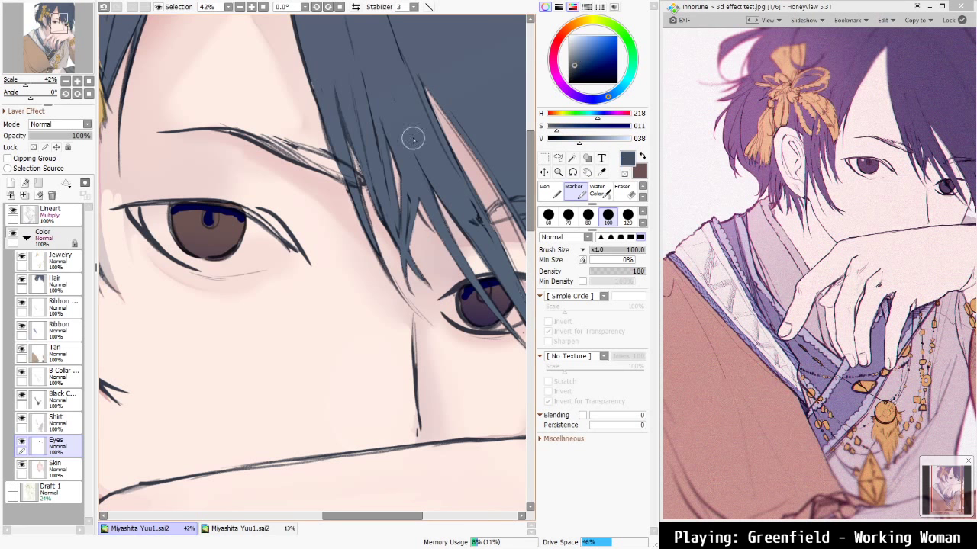
pyautogui.rightClick(202, 218)
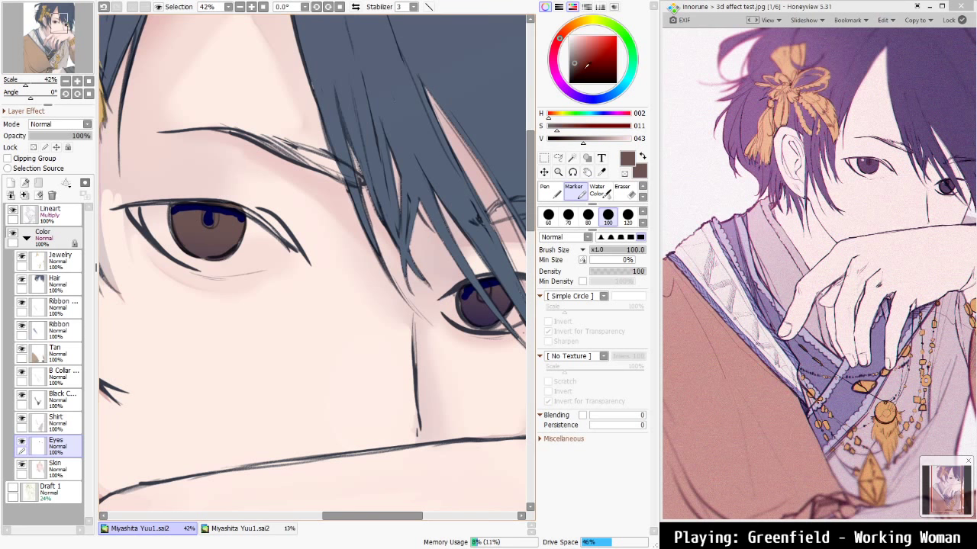
pyautogui.click(575, 70)
pyautogui.click(574, 71)
pyautogui.click(597, 191)
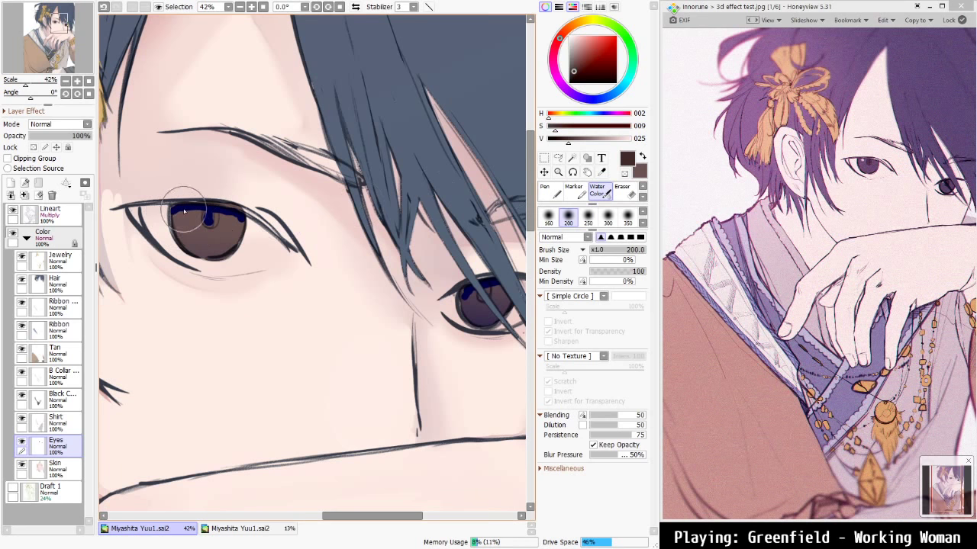
pyautogui.press('[')
pyautogui.press('[')
pyautogui.press('[')
pyautogui.press('[')
pyautogui.press('[')
pyautogui.press('[')
pyautogui.press('[')
pyautogui.press('[')
pyautogui.press('[')
pyautogui.moveTo(177, 215)
pyautogui.mouseDown()
pyautogui.moveTo(197, 206)
pyautogui.moveTo(178, 210)
pyautogui.moveTo(234, 216)
pyautogui.moveTo(210, 207)
pyautogui.moveTo(242, 225)
pyautogui.moveTo(206, 218)
pyautogui.mouseUp()
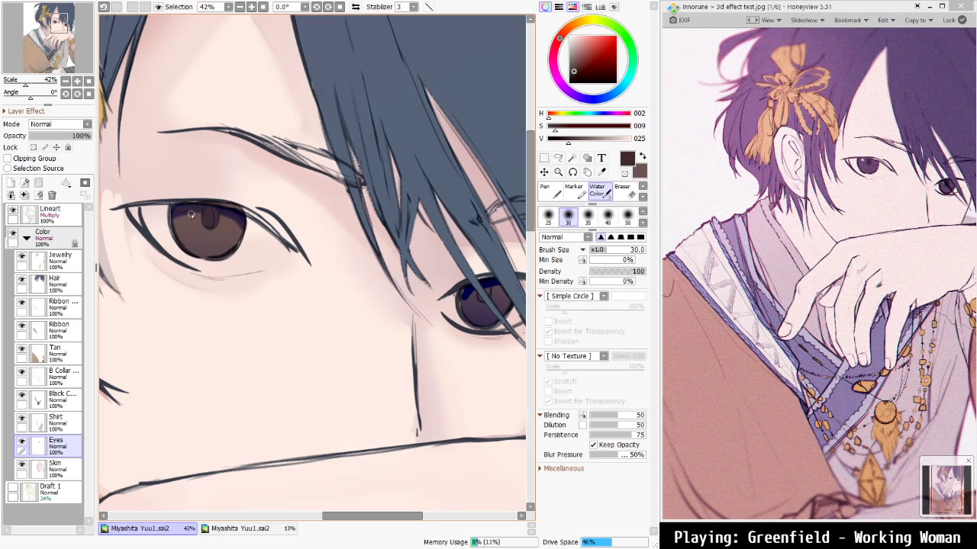
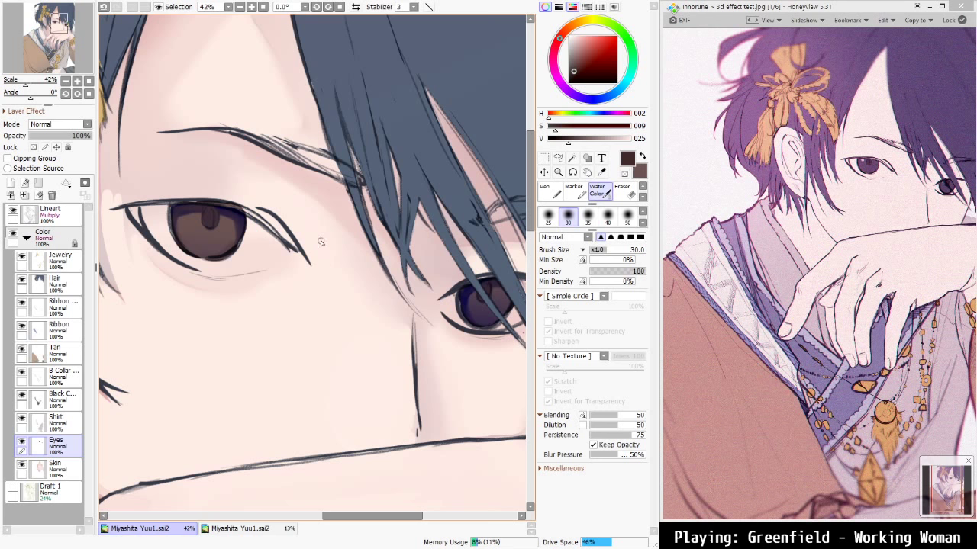
# Glaze light tan (hue 21, saturation 25, value 79) into the lower iris of the fully visible eye, using Water Color at sizes from 160 to 50
pyautogui.scroll(-5, 321, 242)
pyautogui.scroll(-2, 267, 233)
pyautogui.scroll(2, 264, 211)
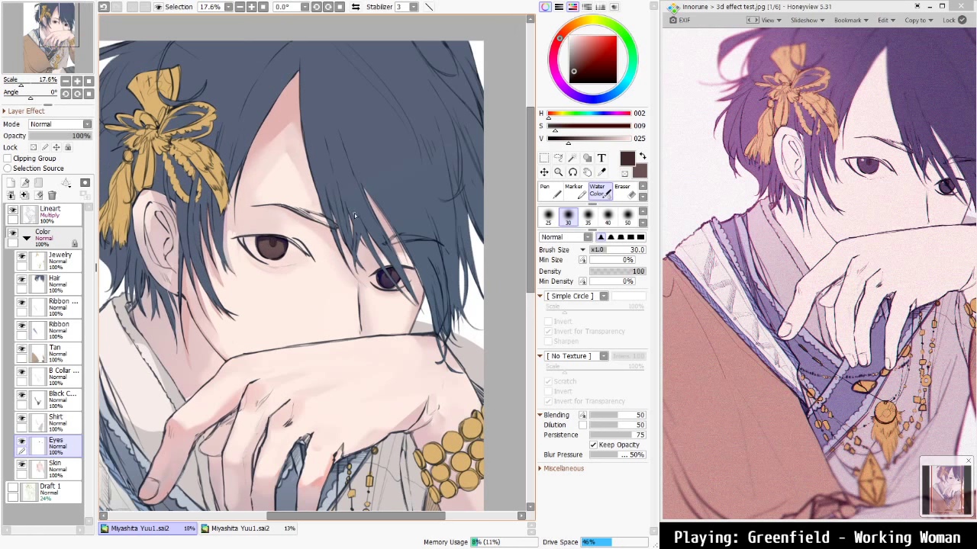
pyautogui.keyDown('alt'); pyautogui.click(279, 251); pyautogui.keyUp('alt')
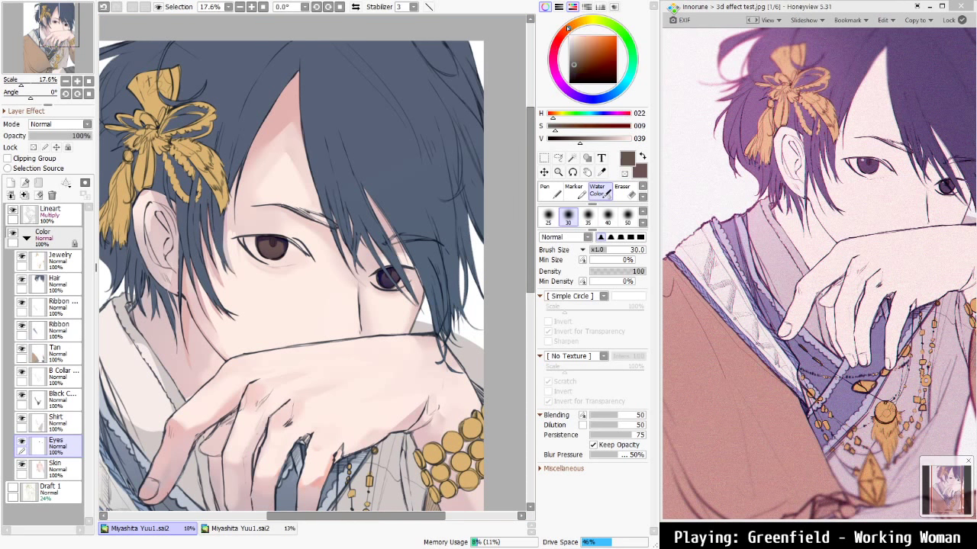
pyautogui.click(581, 46)
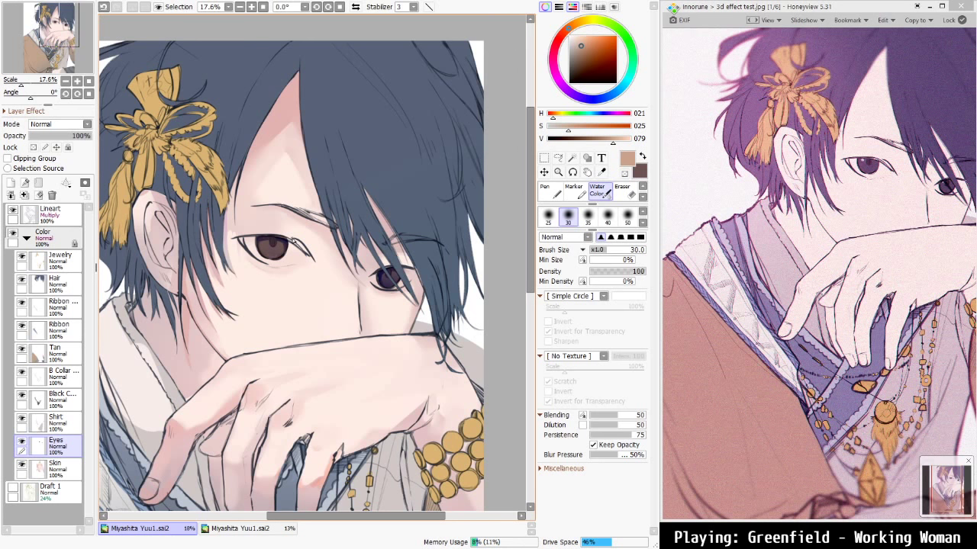
pyautogui.scroll(2, 274, 251)
pyautogui.press(']')
pyautogui.press(']')
pyautogui.press(']')
pyautogui.press(']')
pyautogui.press(']')
pyautogui.press(']')
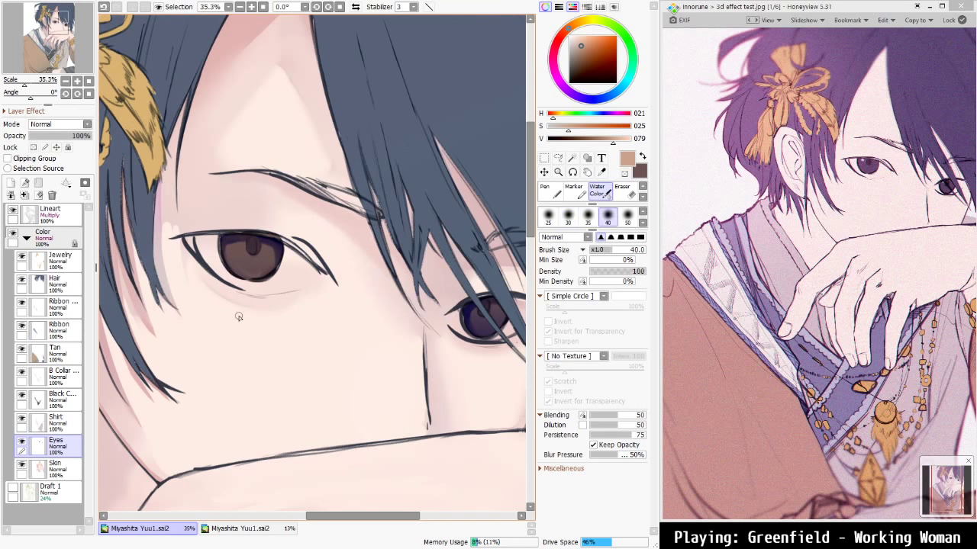
pyautogui.press(']')
pyautogui.press(']')
pyautogui.press(']')
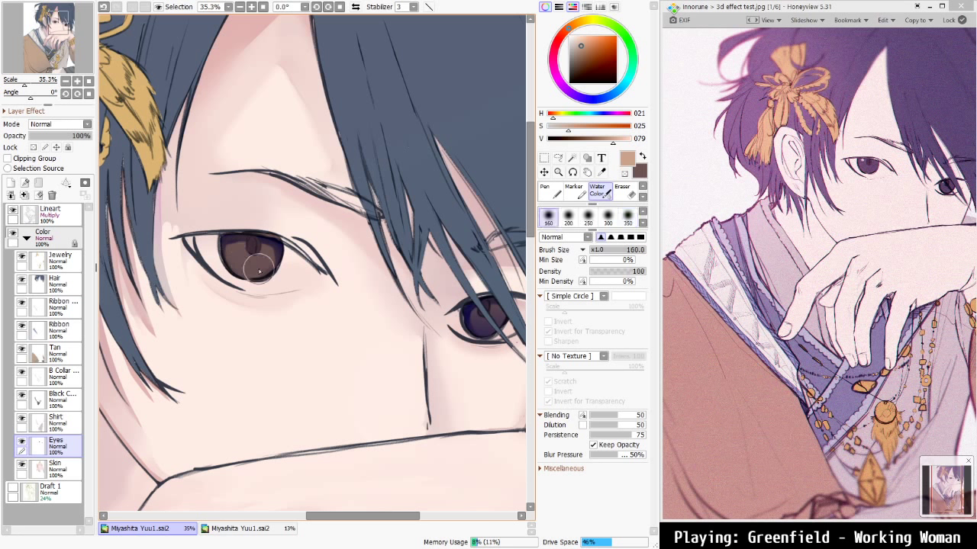
pyautogui.press('[')
pyautogui.press('[')
pyautogui.press('[')
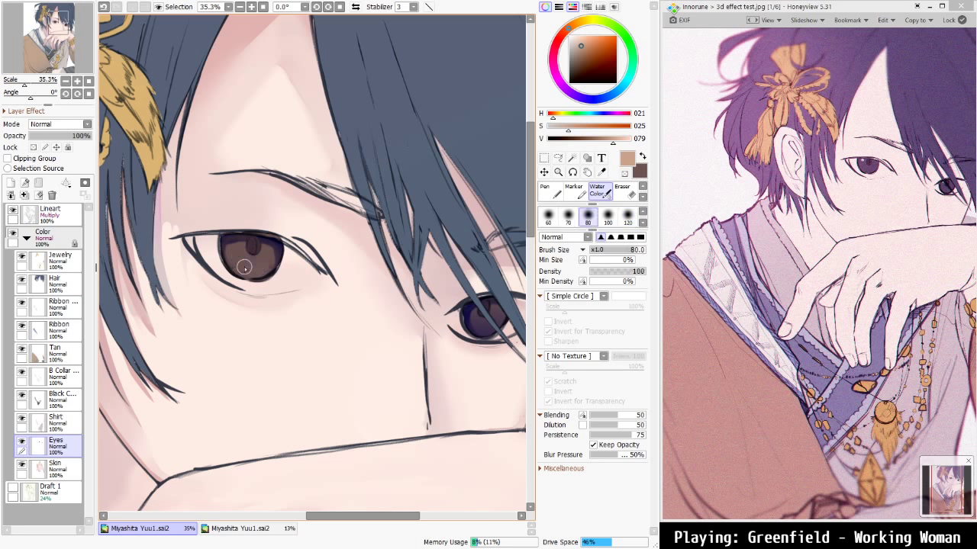
pyautogui.press('[')
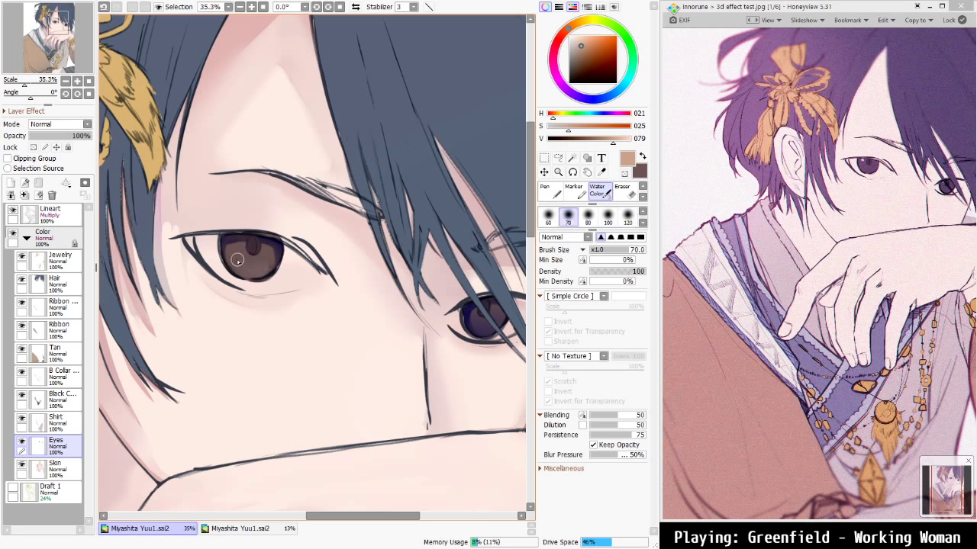
pyautogui.press('[')
pyautogui.press('[')
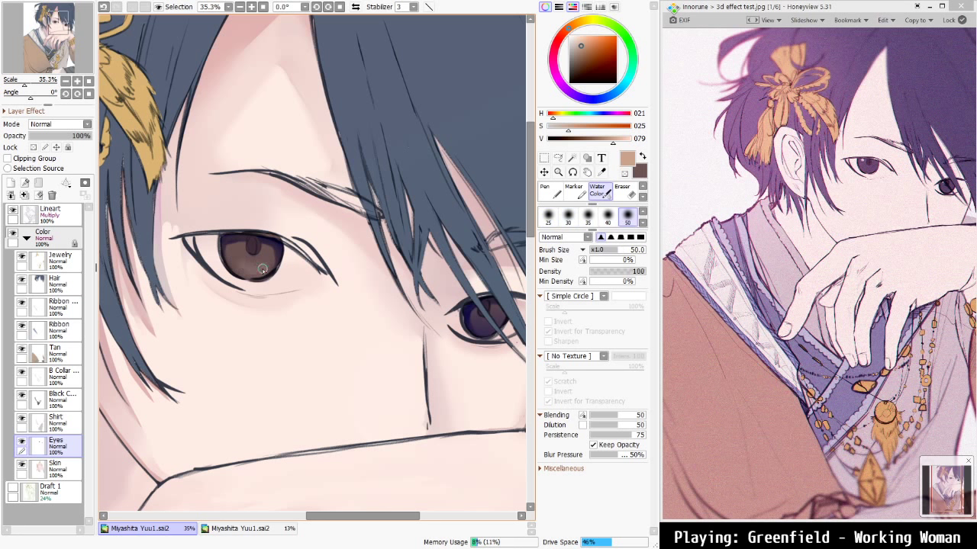
# Build up and soften the tan glow in the lower irises of both eyes, using Water Color at sizes 80 and 50
pyautogui.press(']')
pyautogui.press(']')
pyautogui.press(']')
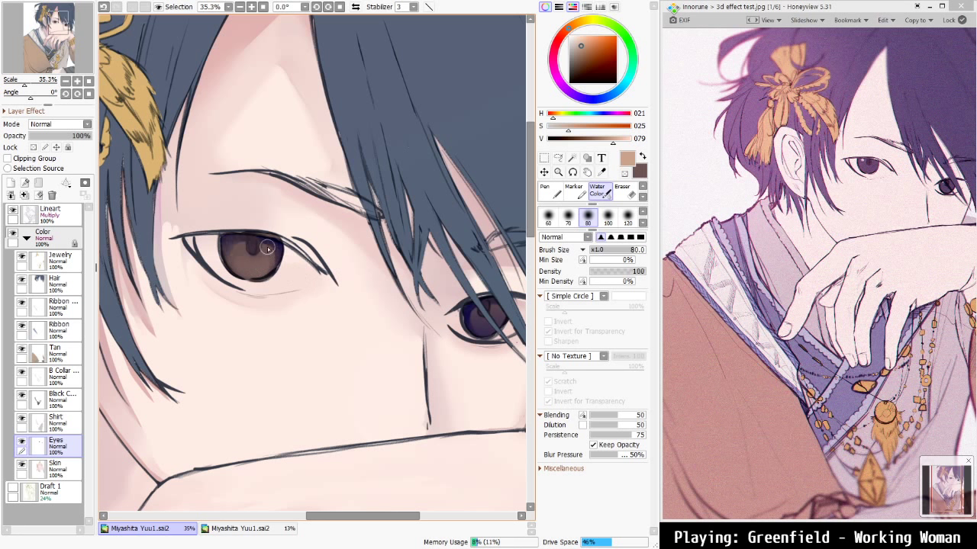
pyautogui.moveTo(251, 267)
pyautogui.mouseDown()
pyautogui.moveTo(244, 265)
pyautogui.moveTo(252, 263)
pyautogui.mouseUp()
pyautogui.press('[')
pyautogui.press('[')
pyautogui.press('[')
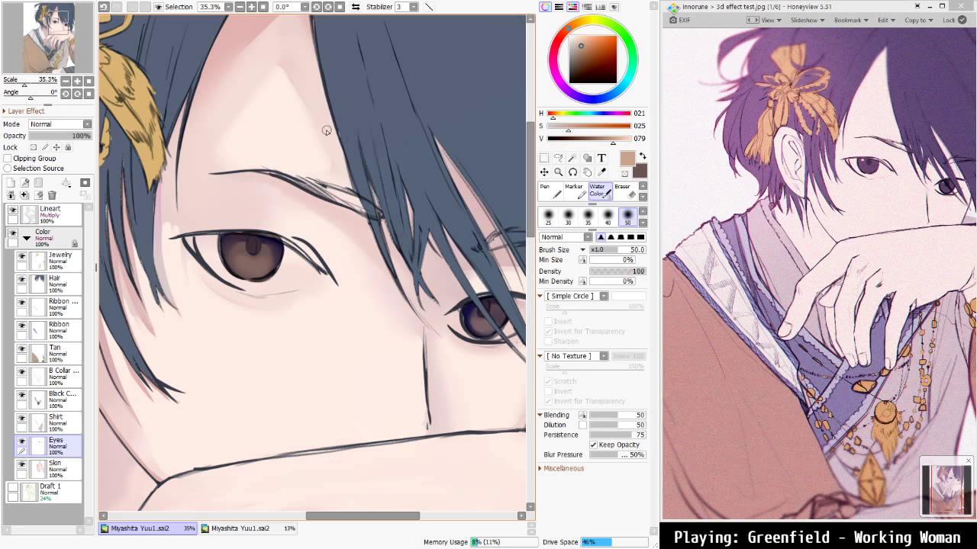
# Add a small tan catchlight to the upper iris of each eye with the Marker at size 100
pyautogui.click(574, 191)
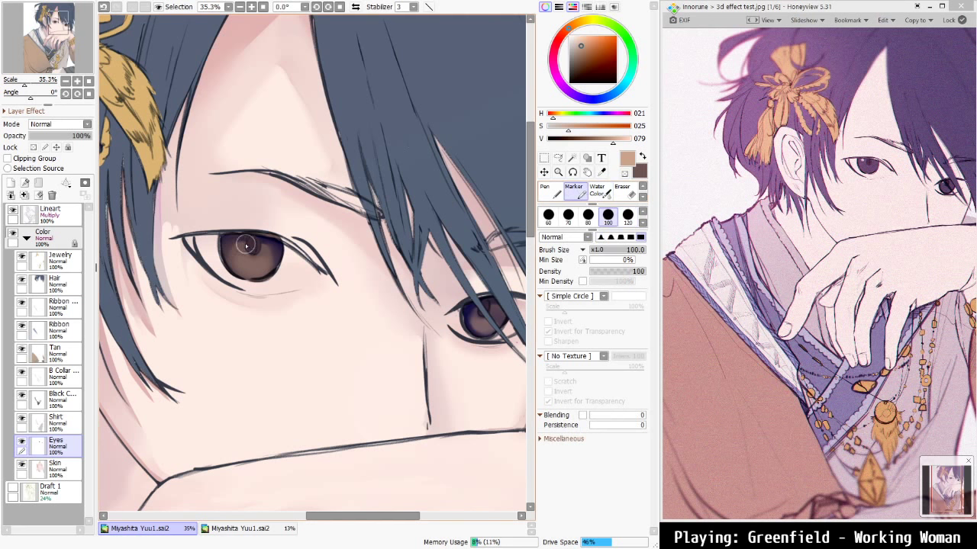
pyautogui.click(472, 307)
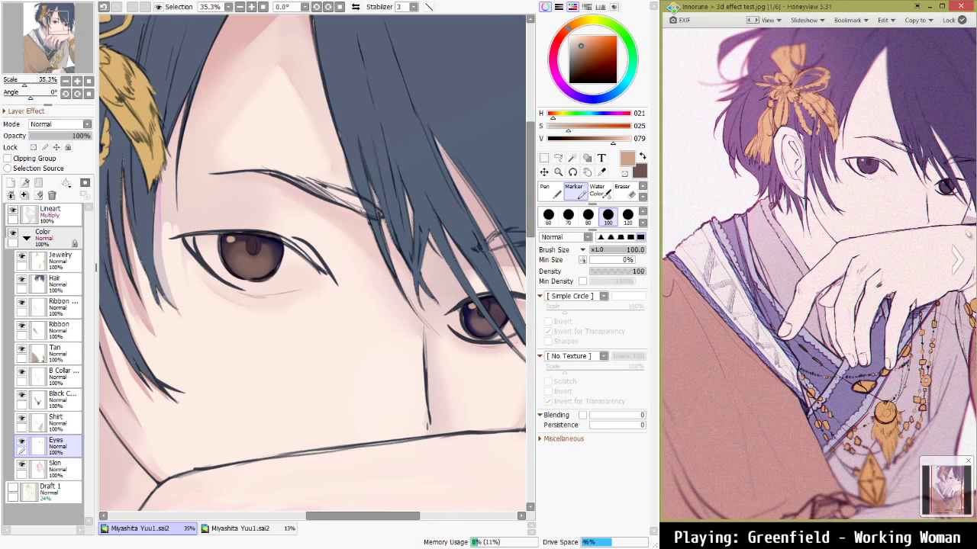
# Switch to Honeyview and examine the performer's eyes and hair up close in the reference photo 20190511_4.jpg
pyautogui.click(960, 260)
pyautogui.click(958, 260)
pyautogui.click(957, 261)
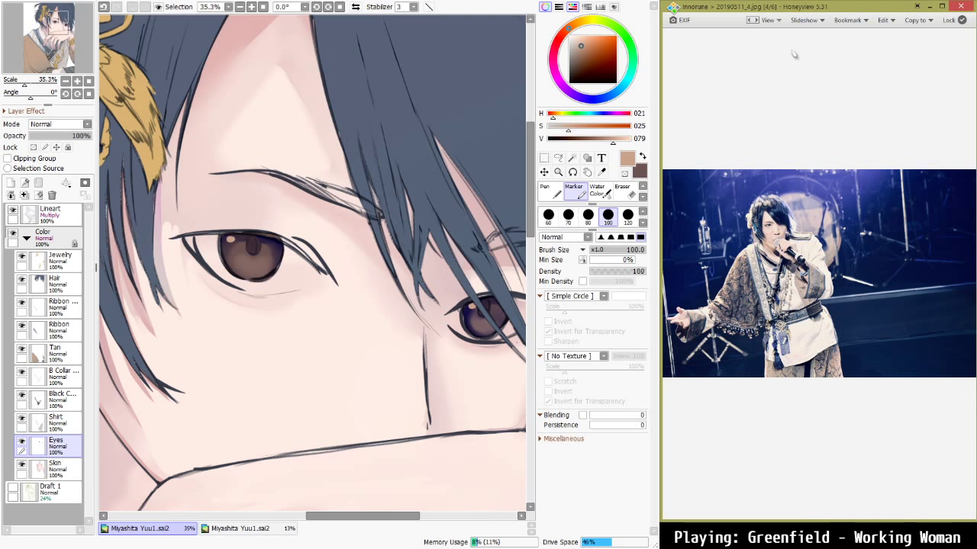
pyautogui.middleClick(863, 246)
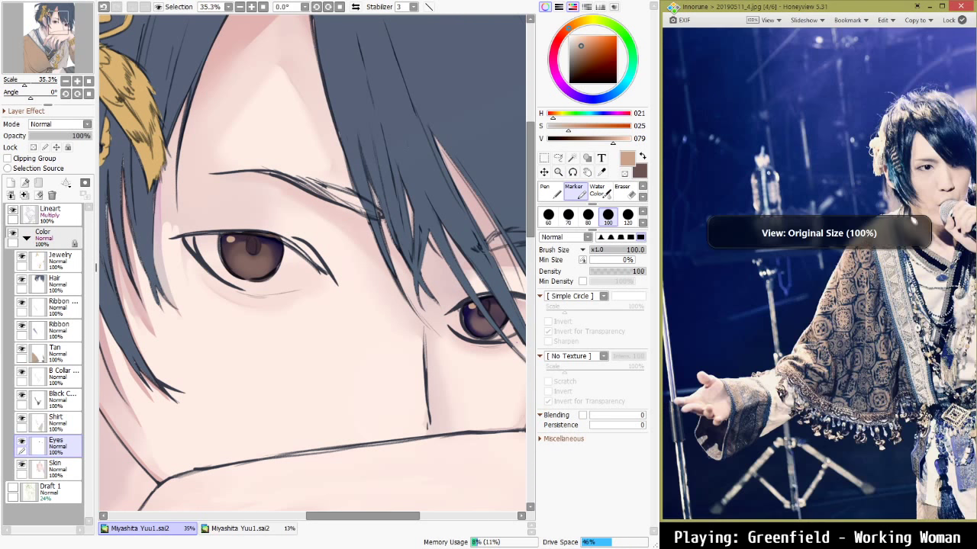
pyautogui.scroll(1, 924, 168)
pyautogui.moveTo(923, 168); pyautogui.dragTo(922, 171)
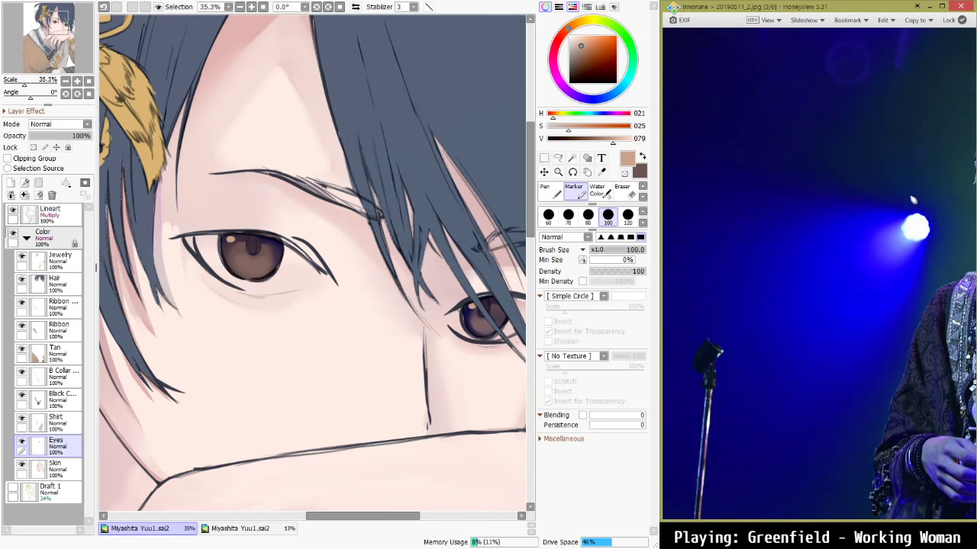
pyautogui.scroll(-1, 914, 200)
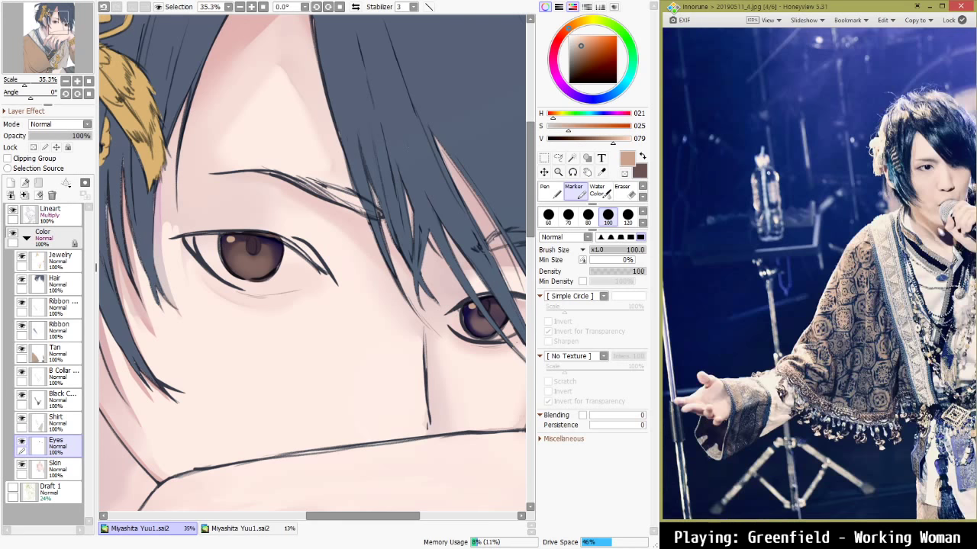
pyautogui.moveTo(913, 200); pyautogui.dragTo(805, 197)
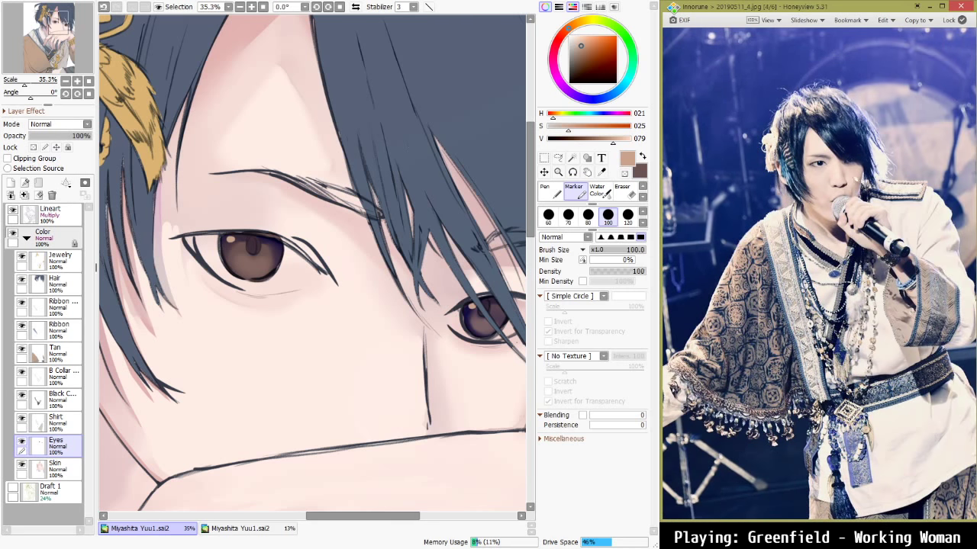
pyautogui.scroll(3, 820, 274)
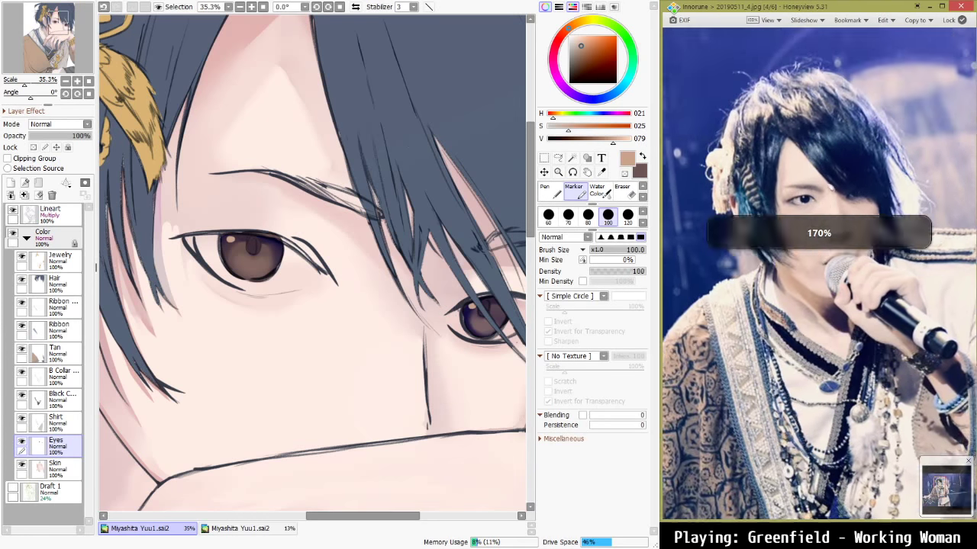
pyautogui.moveTo(832, 245); pyautogui.dragTo(842, 246)
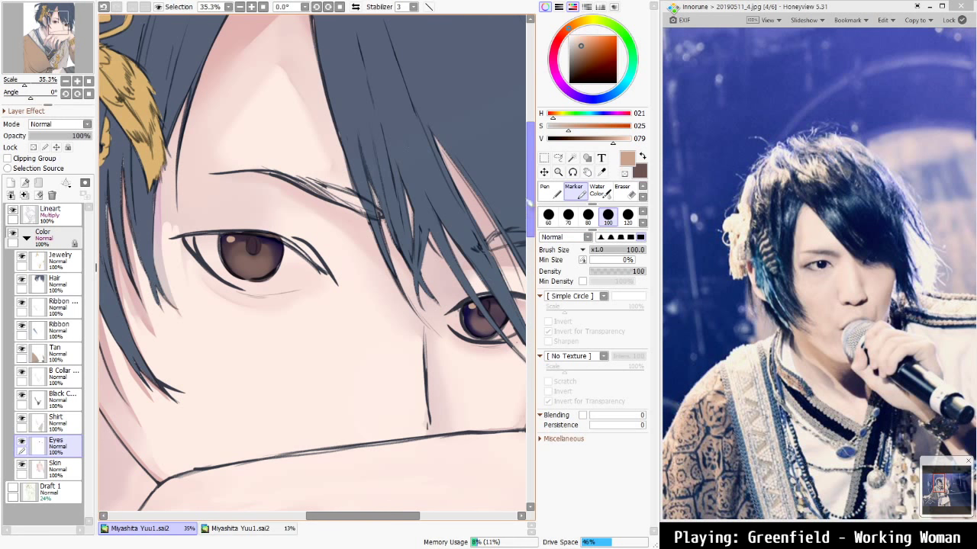
# Lock the Eyes layer's opacity and refine the catchlight of the partly hidden eye with navy (247, 22, 26), undoing the last change
pyautogui.scroll(-1, 532, 206)
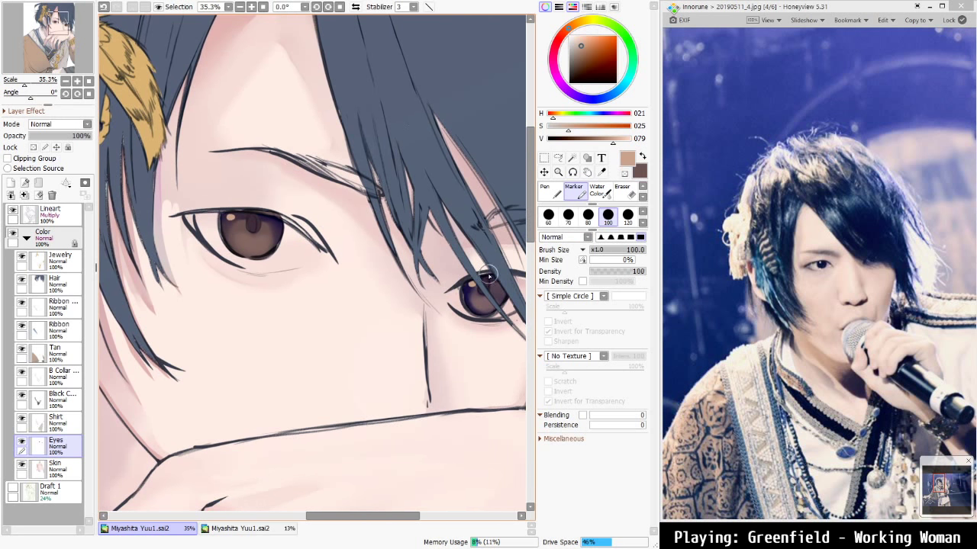
pyautogui.click(33, 147)
pyautogui.keyDown('alt'); pyautogui.click(471, 286); pyautogui.keyUp('alt')
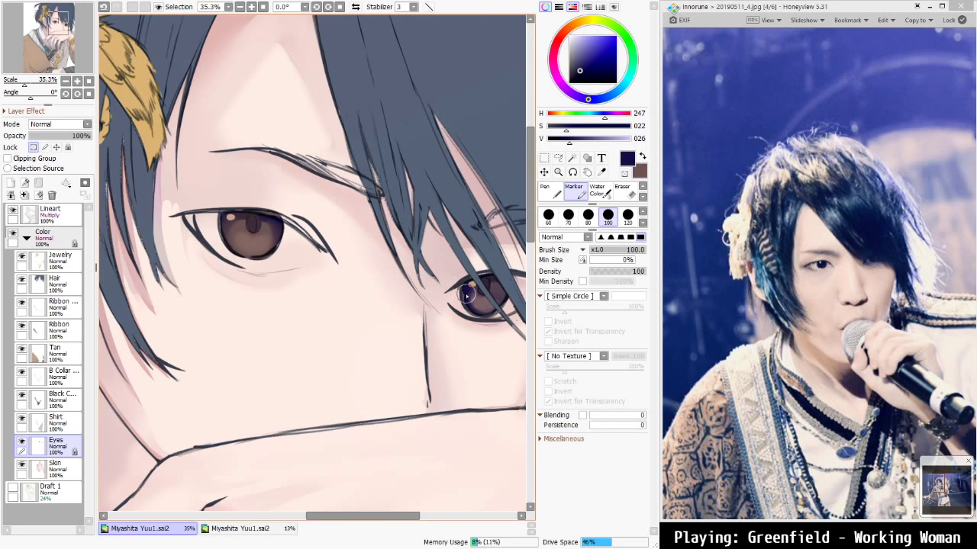
pyautogui.press('e')
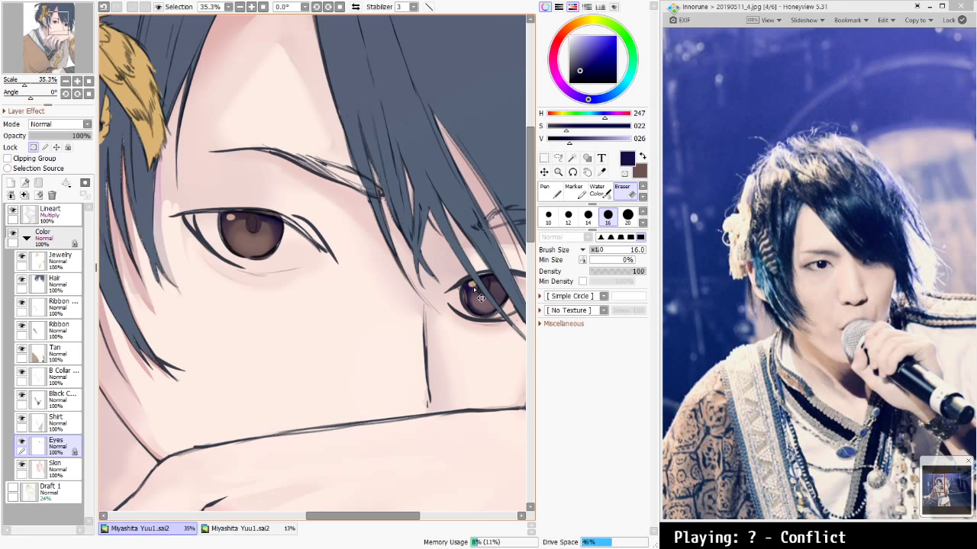
pyautogui.hotkey('ctrl', 'z')
pyautogui.hotkey('ctrl', '0')
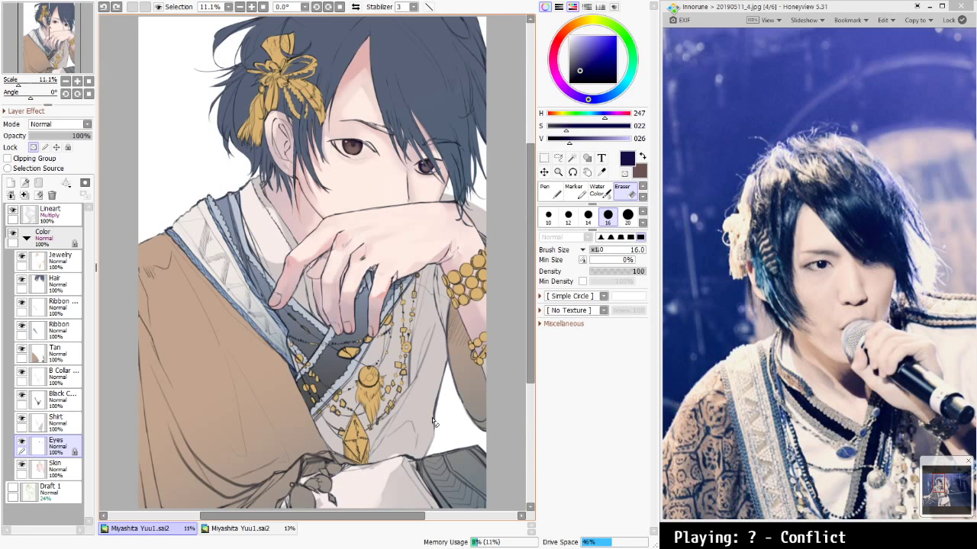
# Unlock the Eyes layer's opacity and apply a color adjustment that turns the irises a more muted brown
pyautogui.click(33, 148)
pyautogui.press('space')
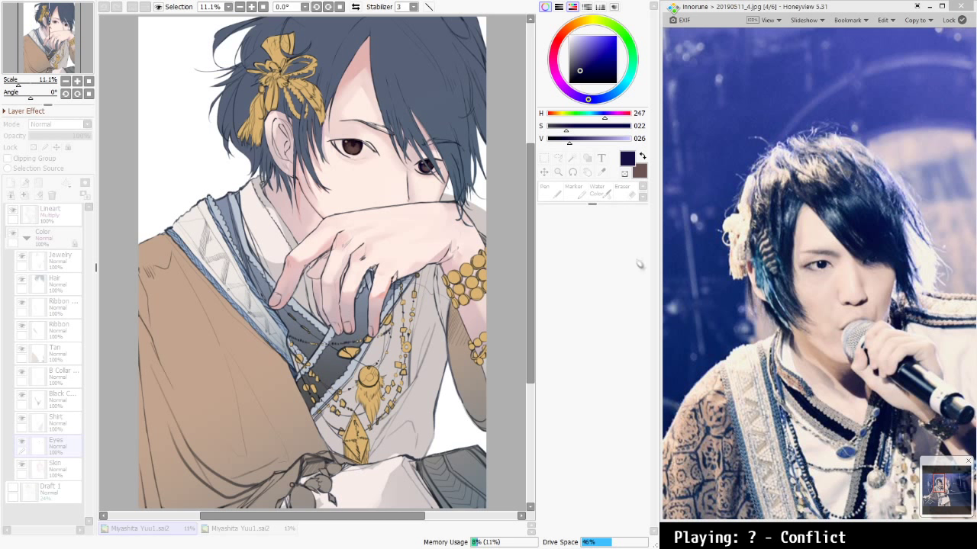
pyautogui.hotkey('ctrl', 'z')
pyautogui.hotkey('ctrl', 'y')
pyautogui.moveTo(628, 278)
pyautogui.mouseDown()
pyautogui.moveTo(590, 278)
pyautogui.moveTo(626, 277)
pyautogui.mouseUp()
pyautogui.hotkey('ctrl', 'y')
pyautogui.click(405, 184)
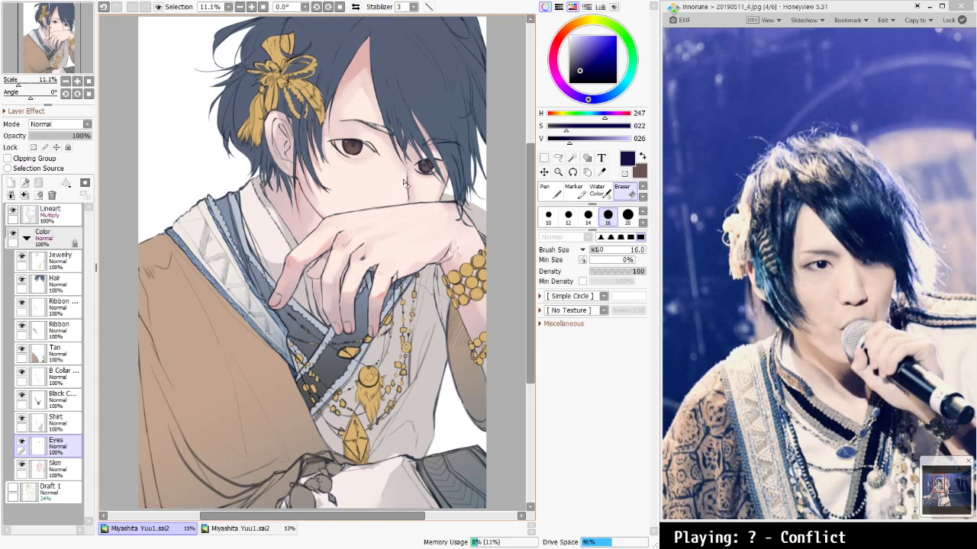
# Lighten the irises with a further color adjustment on the Eyes layer
pyautogui.click(73, 467)
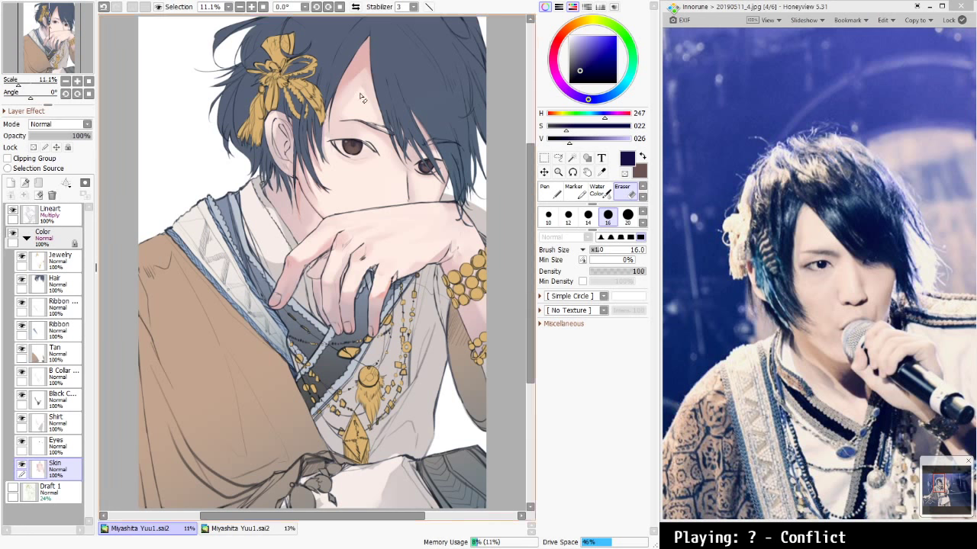
pyautogui.click(57, 444)
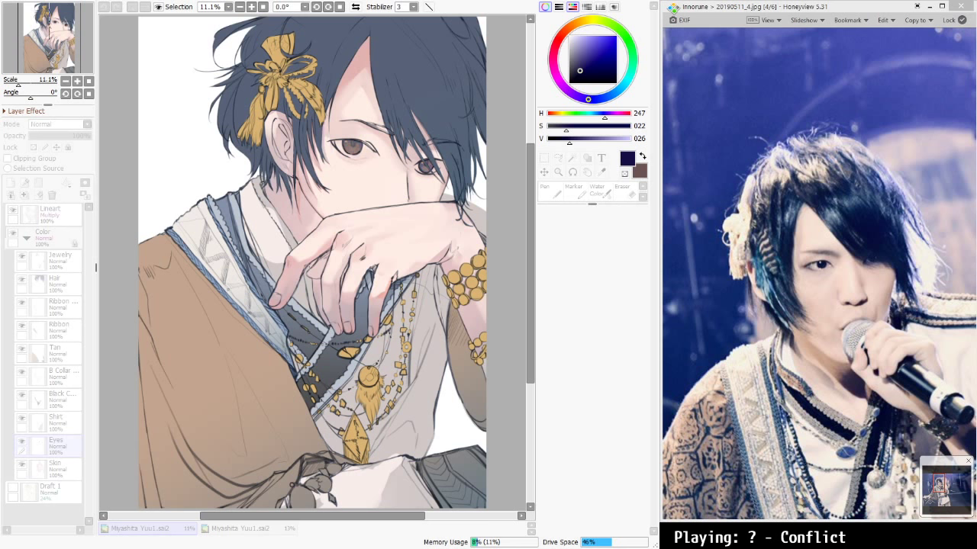
pyautogui.click(376, 177)
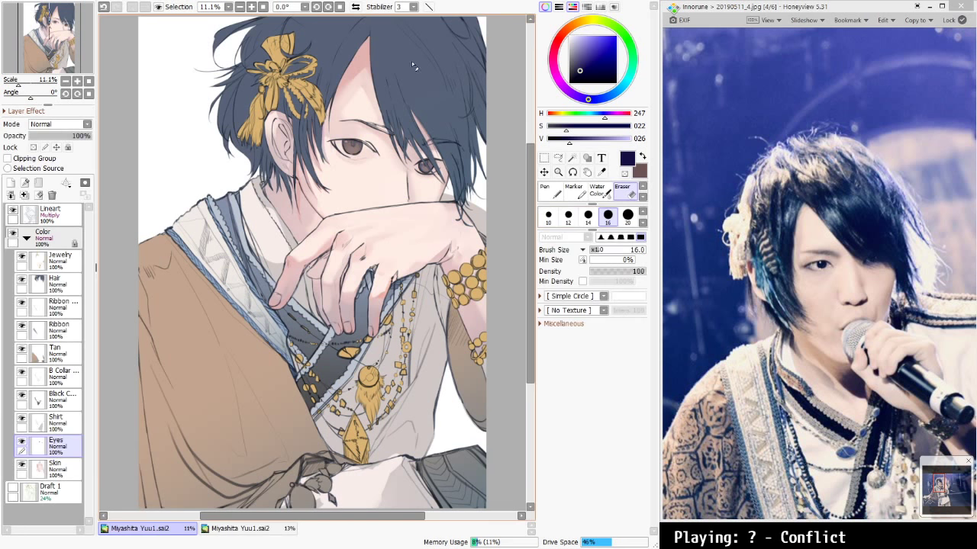
# Try retouching the neck on the Skin layer with sampled pale skin (17, 10, 100), using the Marker at size 600, and undo it
pyautogui.scroll(-1, 412, 61)
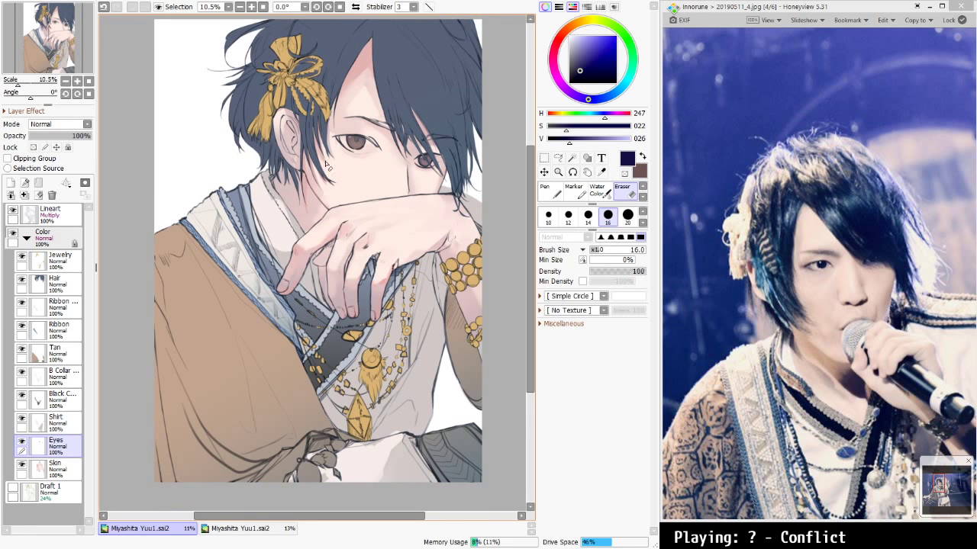
pyautogui.scroll(10, 292, 229)
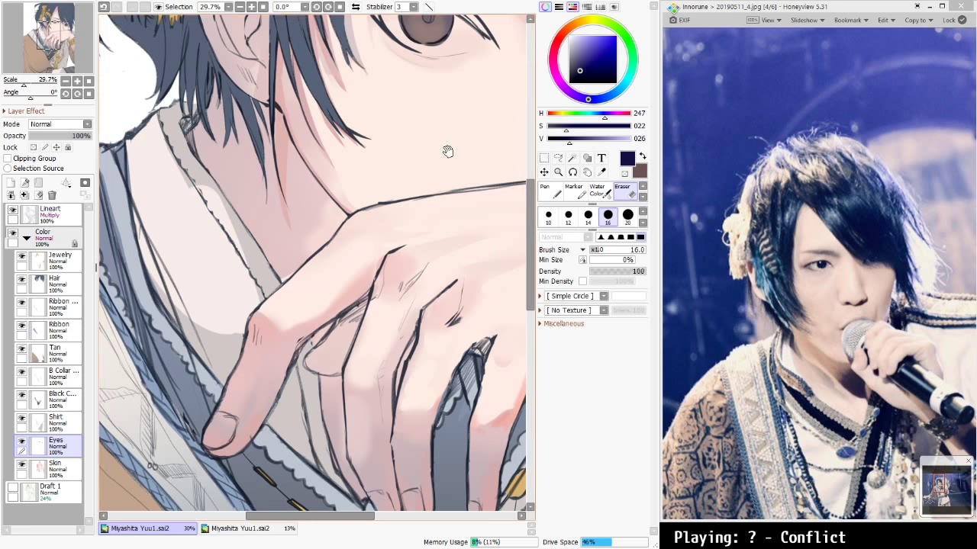
pyautogui.moveTo(447, 151); pyautogui.dragTo(361, 281)
pyautogui.keyDown('alt'); pyautogui.click(357, 281); pyautogui.keyUp('alt')
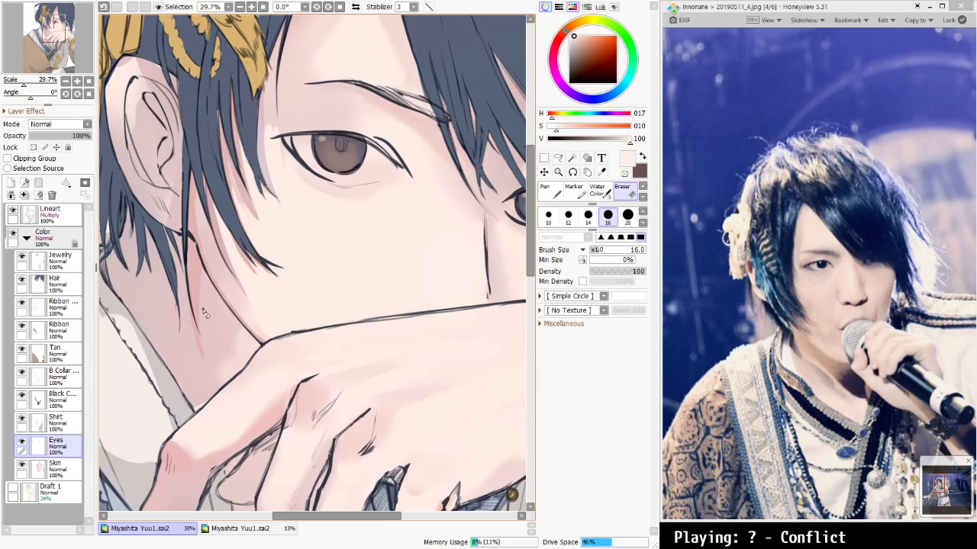
pyautogui.press('m')
pyautogui.press('Home')
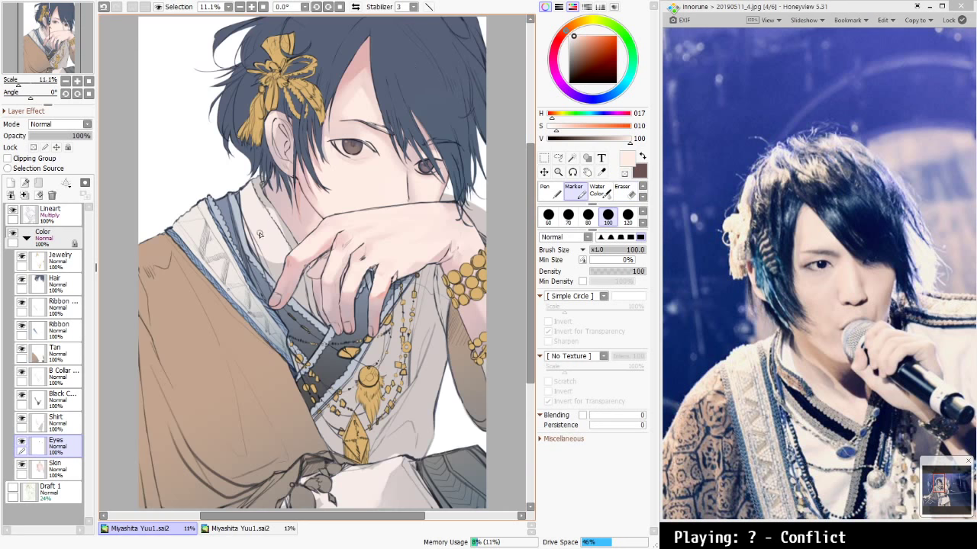
pyautogui.press(']')
pyautogui.press(']')
pyautogui.press(']')
pyautogui.press(']')
pyautogui.press(']')
pyautogui.press(']')
pyautogui.press(']')
pyautogui.press(']')
pyautogui.press(']')
pyautogui.press(']')
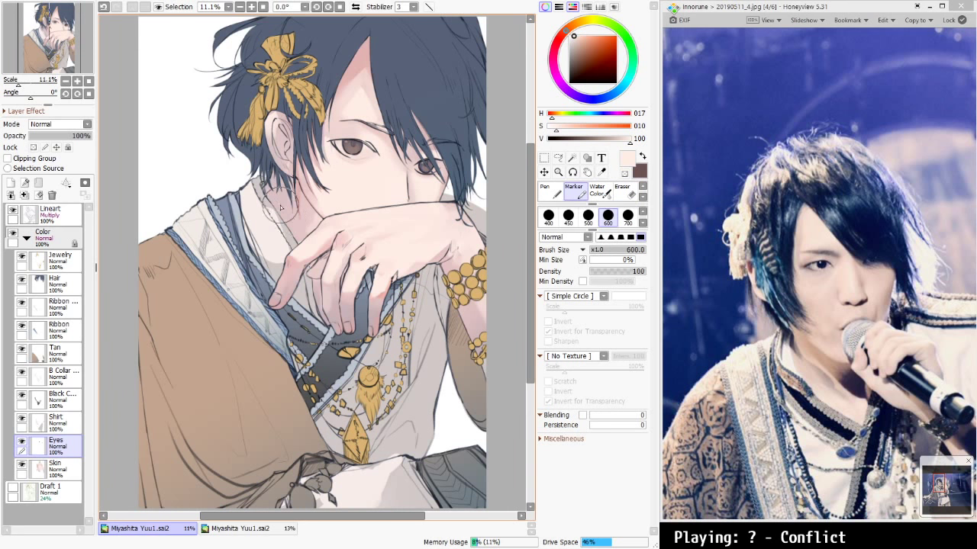
pyautogui.click(71, 476)
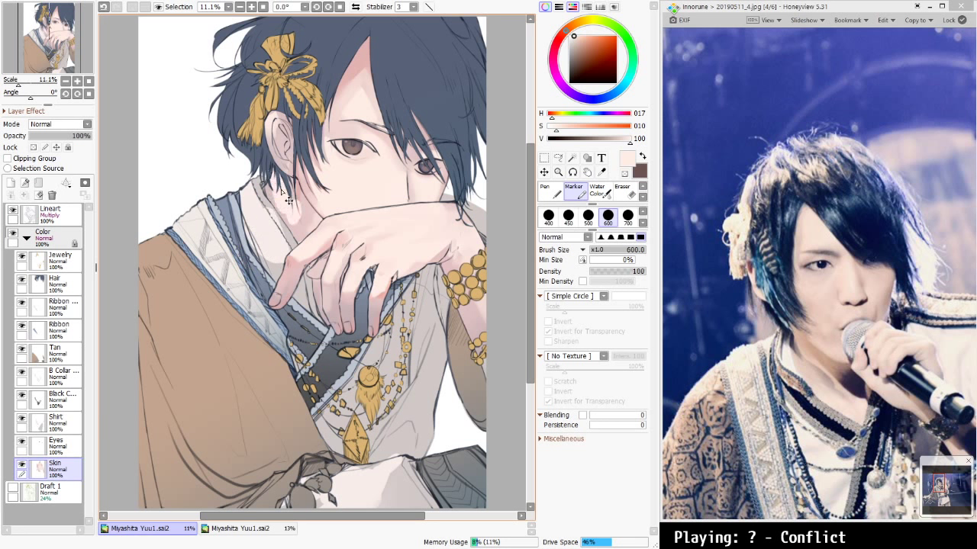
pyautogui.hotkey('ctrl', 'z')
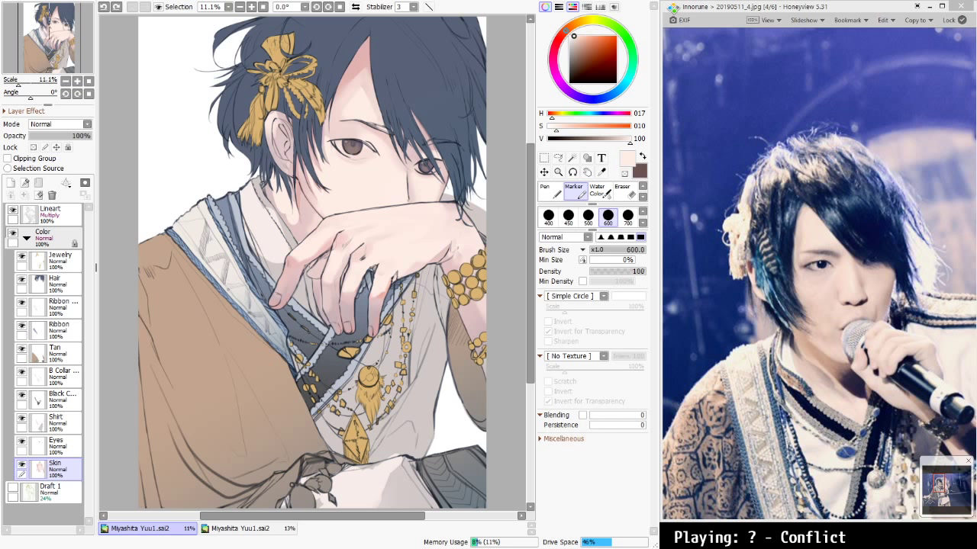
# Try broad Marker strokes over the neck below the ear on the Skin layer and undo each one
pyautogui.moveTo(284, 181); pyautogui.dragTo(292, 196)
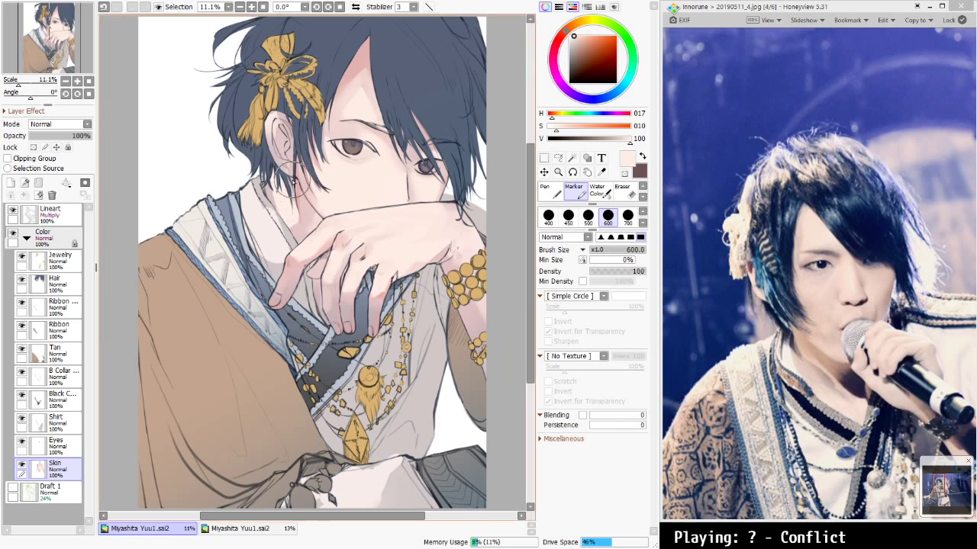
pyautogui.hotkey('ctrl', 'z')
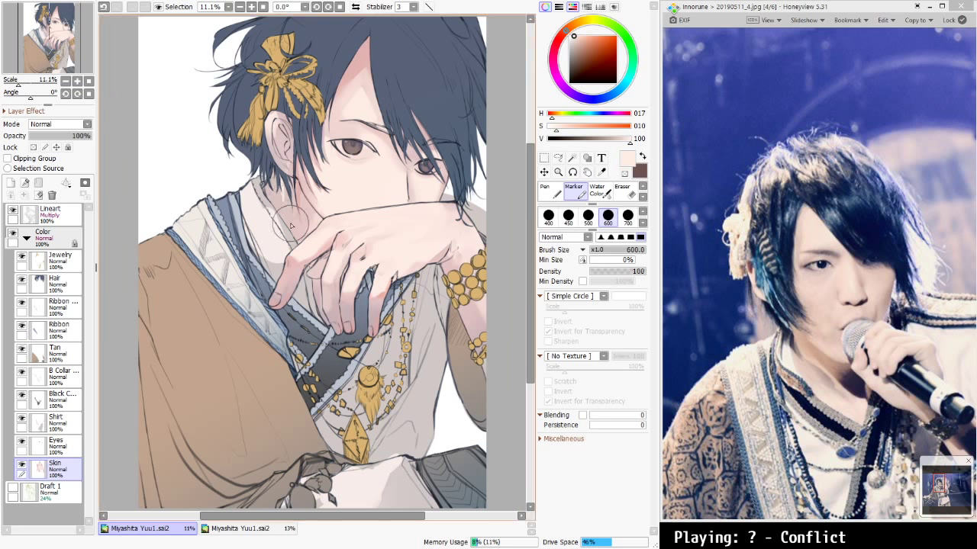
pyautogui.moveTo(289, 185); pyautogui.dragTo(297, 210)
pyautogui.hotkey('ctrl', 'z')
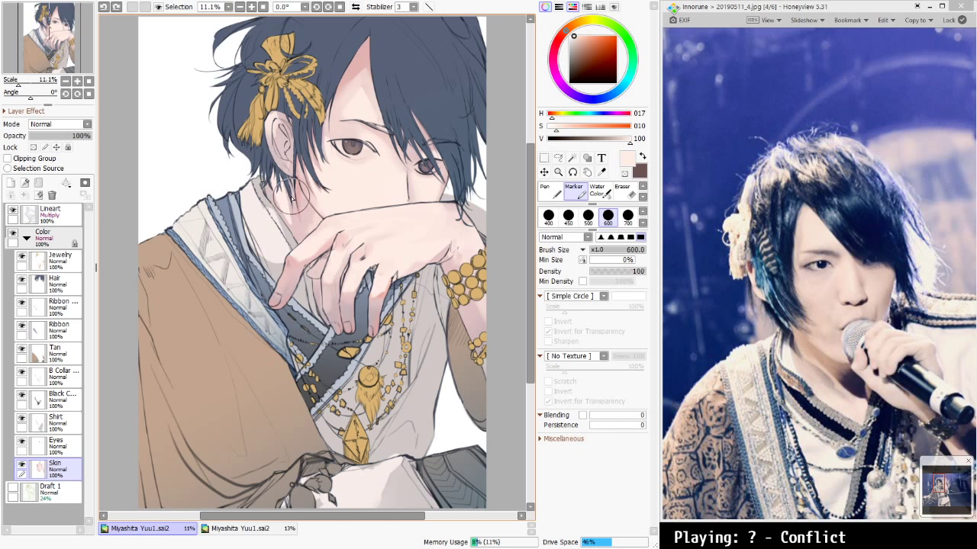
# Shade the neck on the Skin layer with sampled dusty pink (358, 11, 90), using the Marker at size 200
pyautogui.press('[')
pyautogui.press('[')
pyautogui.press('[')
pyautogui.press('[')
pyautogui.press('[')
pyautogui.press('[')
pyautogui.press('[')
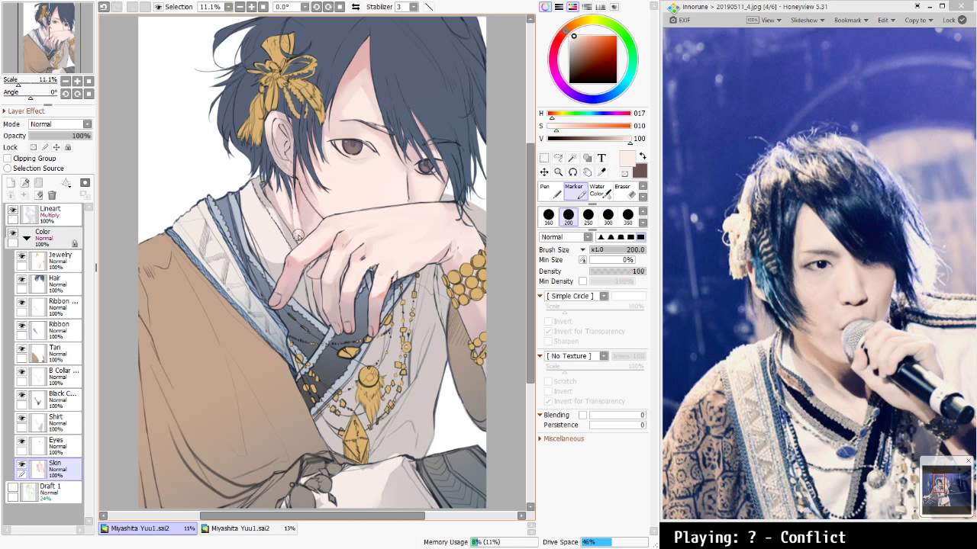
pyautogui.keyDown('alt'); pyautogui.click(306, 195); pyautogui.keyUp('alt')
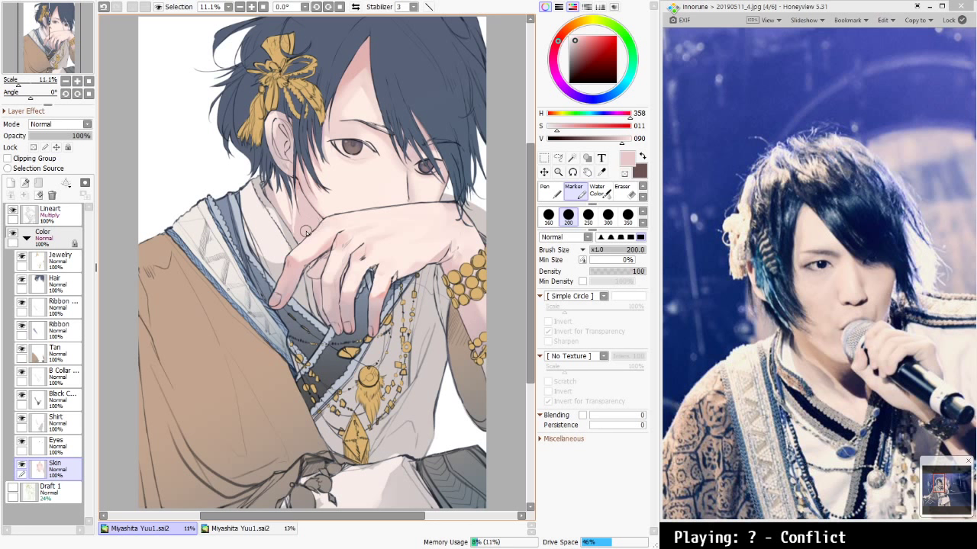
# Soften the neck shading with sampled pale skin (17, 10, 100), using the Water Color brush at size 200
pyautogui.keyDown('alt'); pyautogui.click(284, 200); pyautogui.keyUp('alt')
pyautogui.press('c')
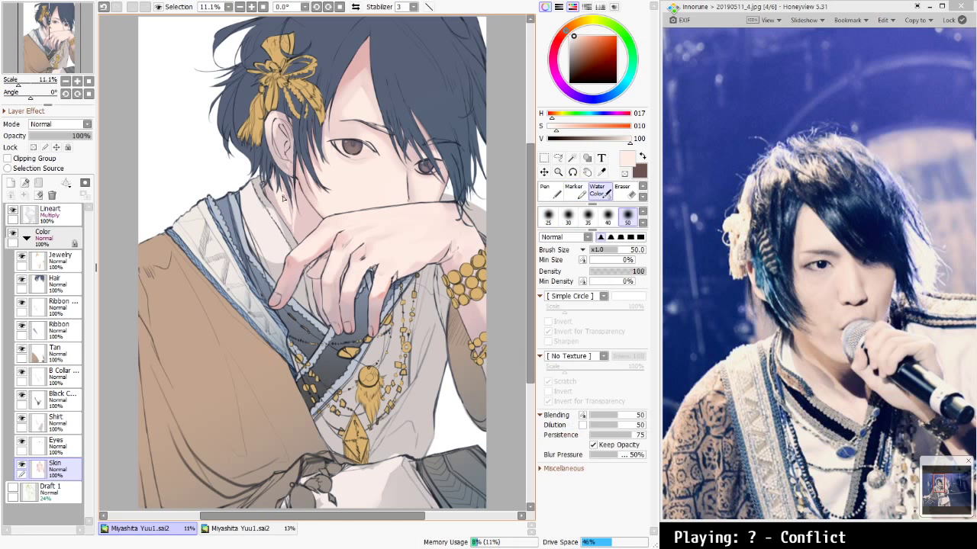
pyautogui.press(']')
pyautogui.press(']')
pyautogui.press(']')
pyautogui.press(']')
pyautogui.press(']')
pyautogui.press(']')
pyautogui.press(']')
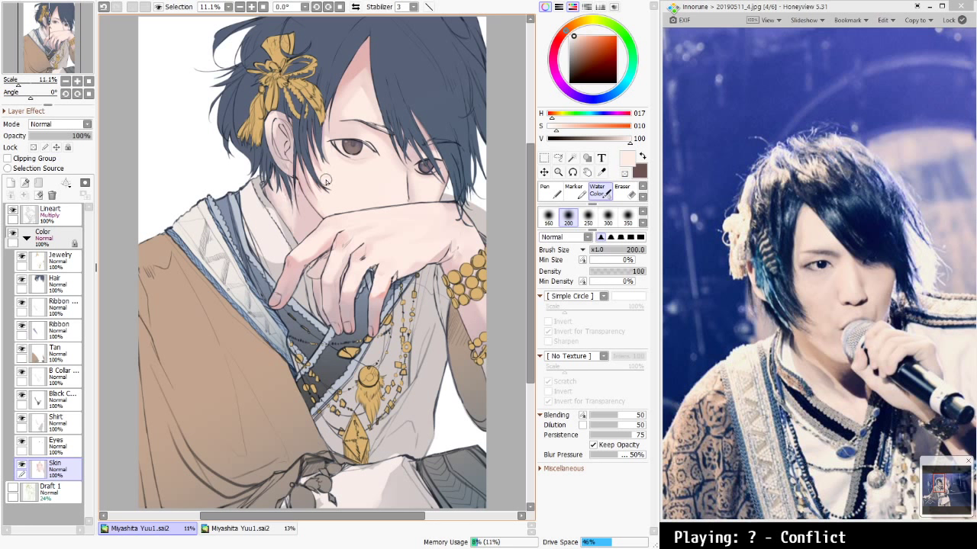
# Refine the neck shadows with sampled skin pinks (2, 20, 89), (10, 10, 96) and (358, 11, 90), using the Marker at size 80 and Water Color
pyautogui.keyDown('alt'); pyautogui.click(309, 214); pyautogui.keyUp('alt')
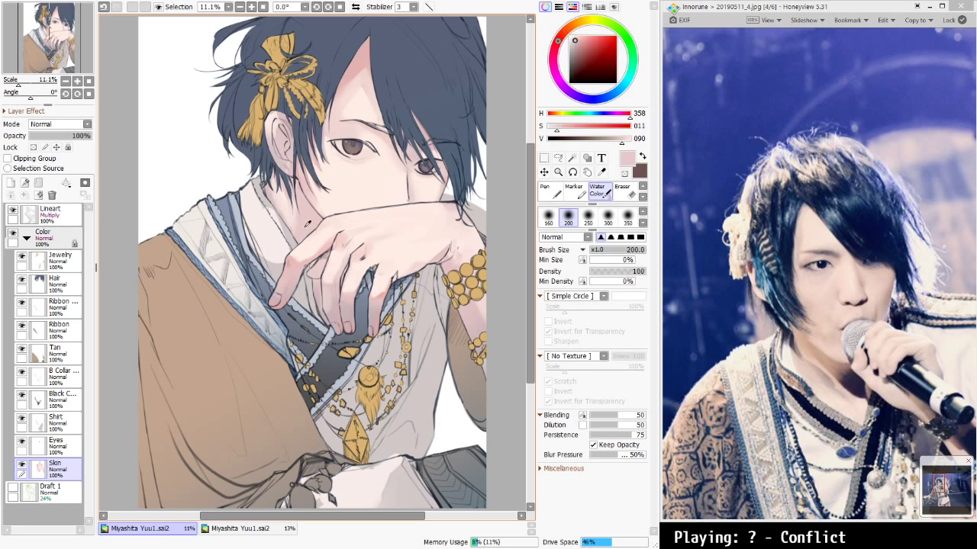
pyautogui.press('m')
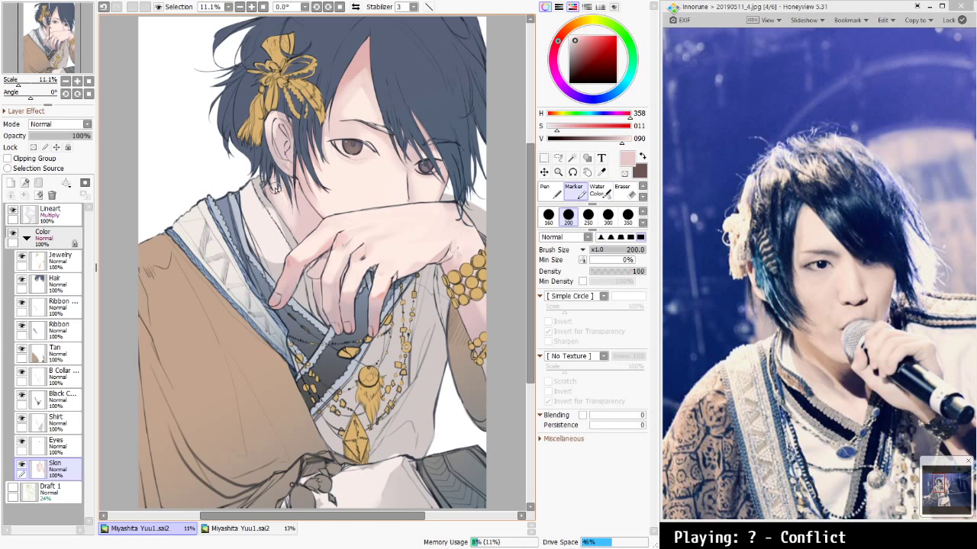
pyautogui.press('[')
pyautogui.press('[')
pyautogui.press('[')
pyautogui.press('[')
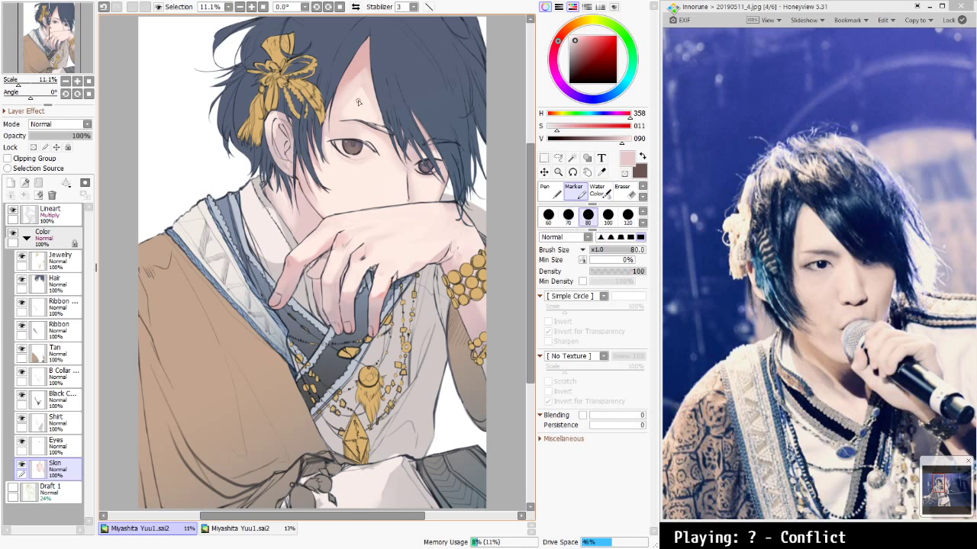
pyautogui.keyDown('alt'); pyautogui.click(357, 65); pyautogui.keyUp('alt')
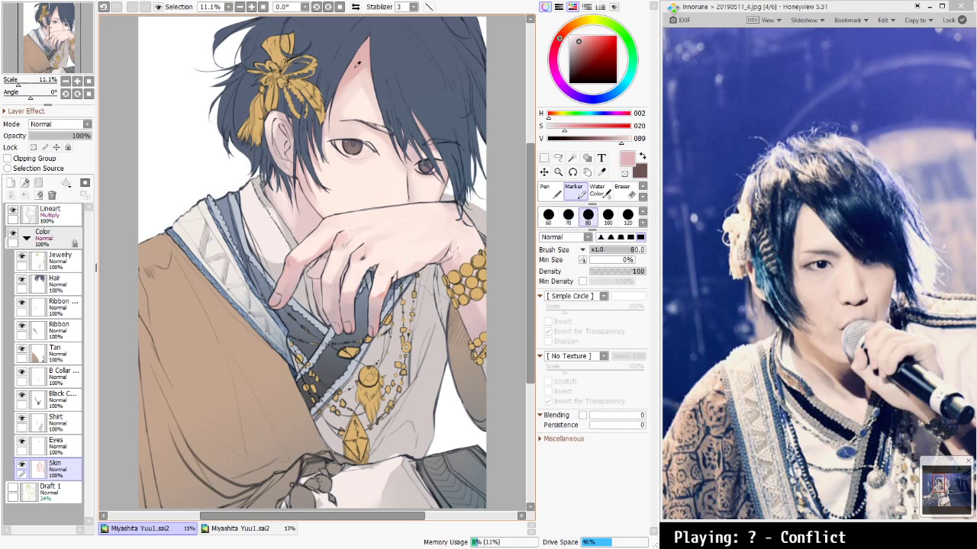
pyautogui.keyDown('alt'); pyautogui.click(292, 214); pyautogui.keyUp('alt')
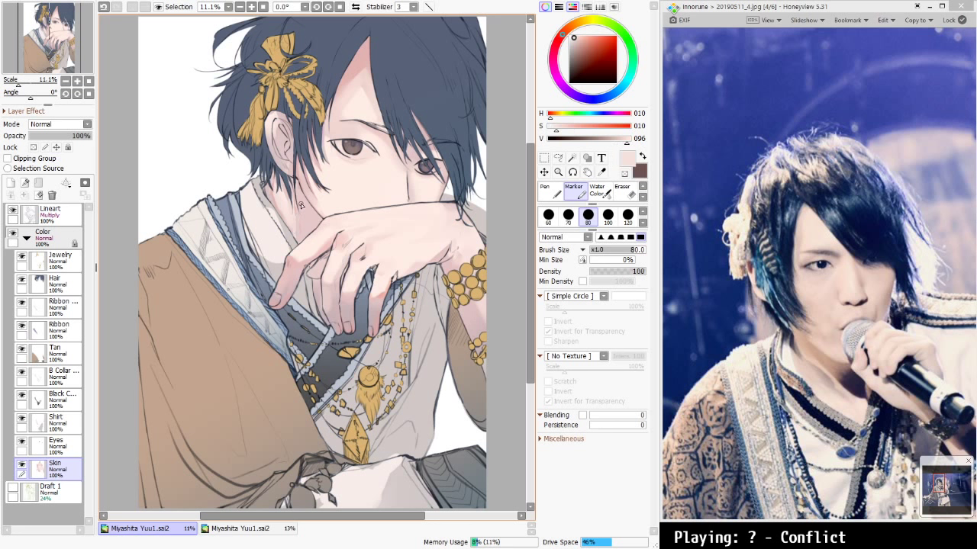
pyautogui.keyDown('alt'); pyautogui.click(303, 224); pyautogui.keyUp('alt')
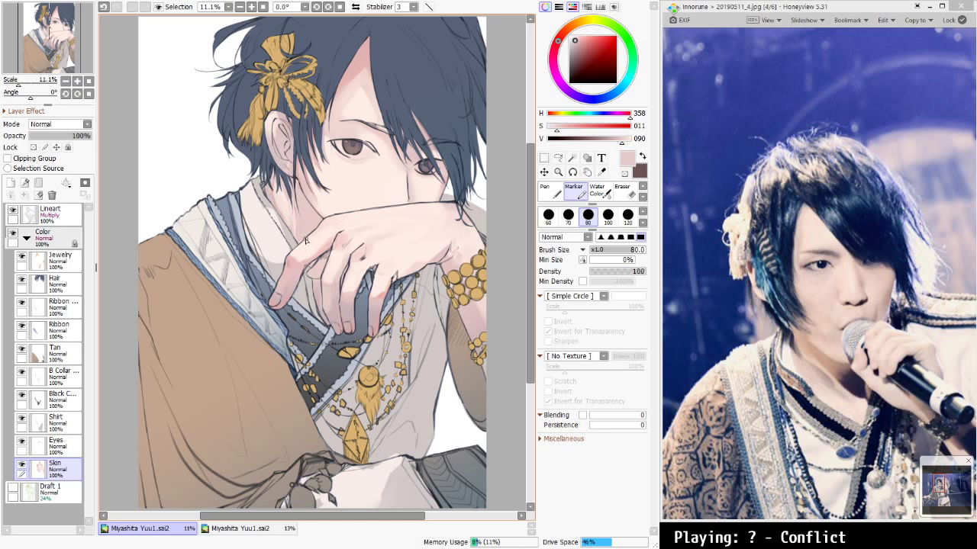
pyautogui.press('c')
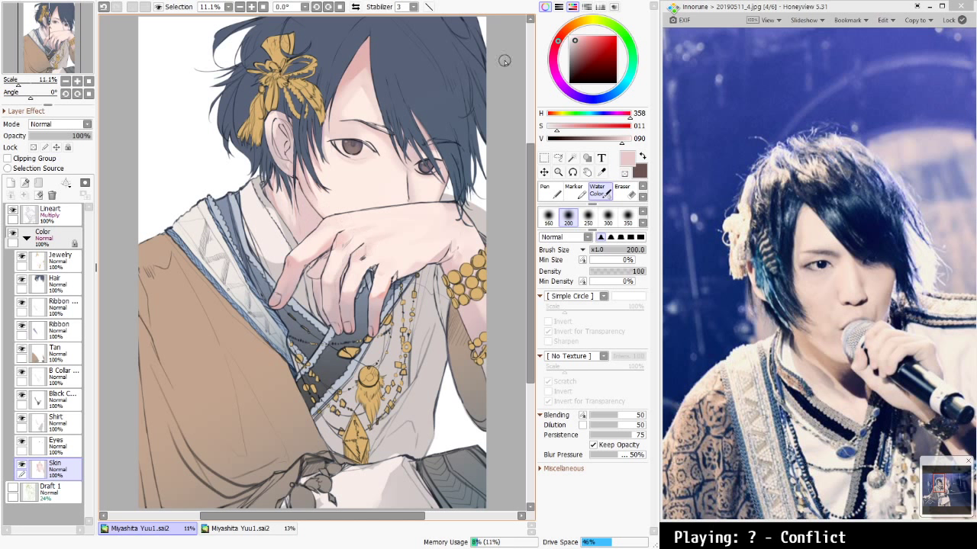
# Shade the hand's shadowed fingers with greyish pink (358, 7, 77) and grey (0, 4, 60), redoing the last Marker stroke
pyautogui.click(573, 48)
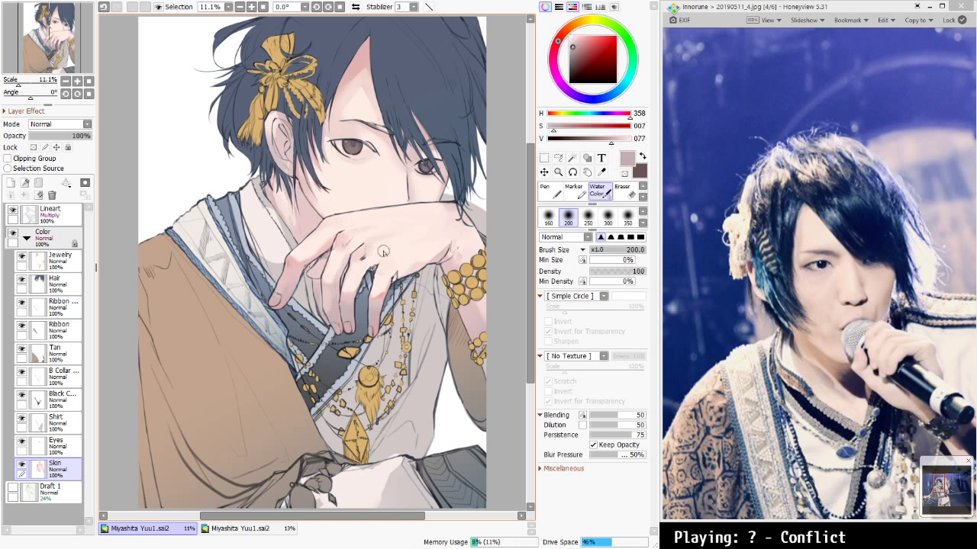
pyautogui.press('m')
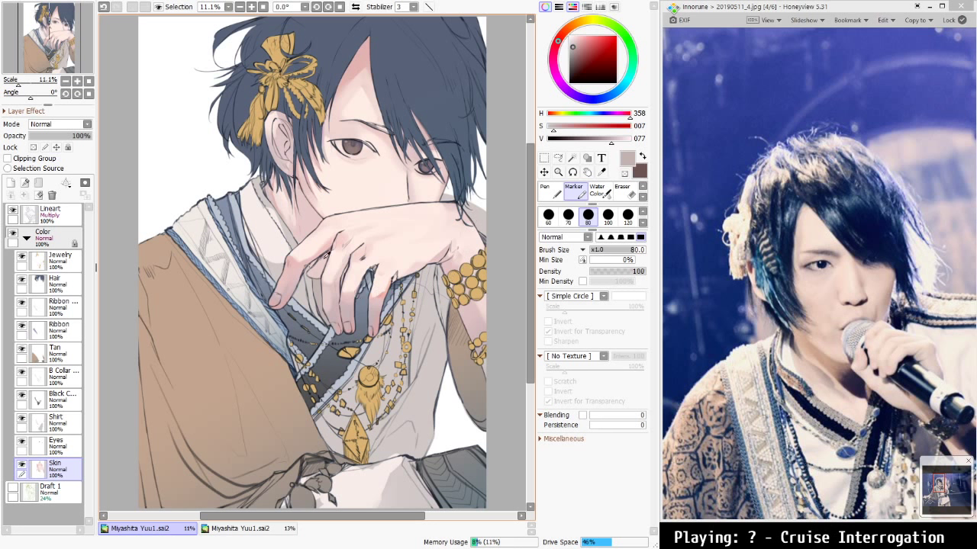
pyautogui.click(571, 54)
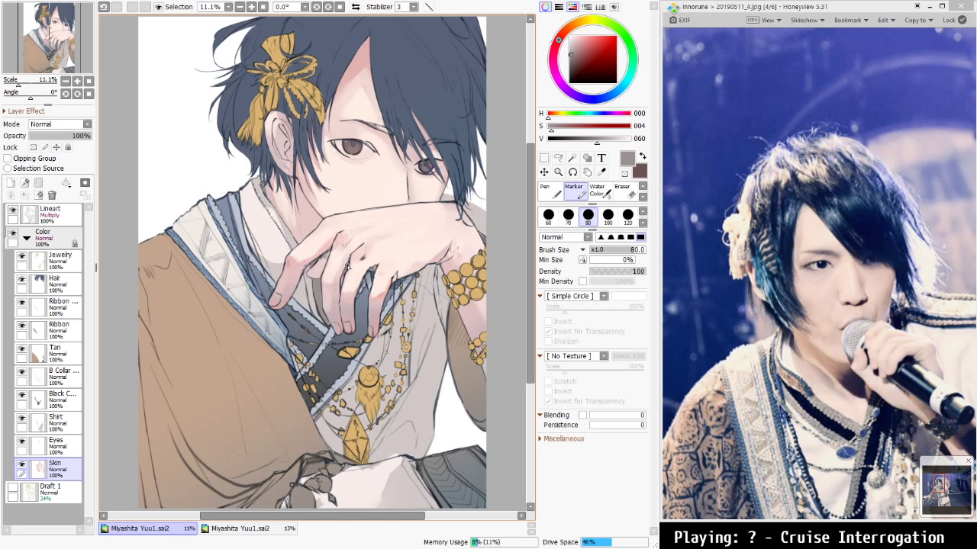
pyautogui.hotkey('ctrl', 'z')
pyautogui.moveTo(342, 287); pyautogui.dragTo(343, 276)
# Tint the shadowed fingers with muted violet (261, 27, 58) and blend it using the Water Color brush at sizes from 50 to 200
pyautogui.click(578, 99)
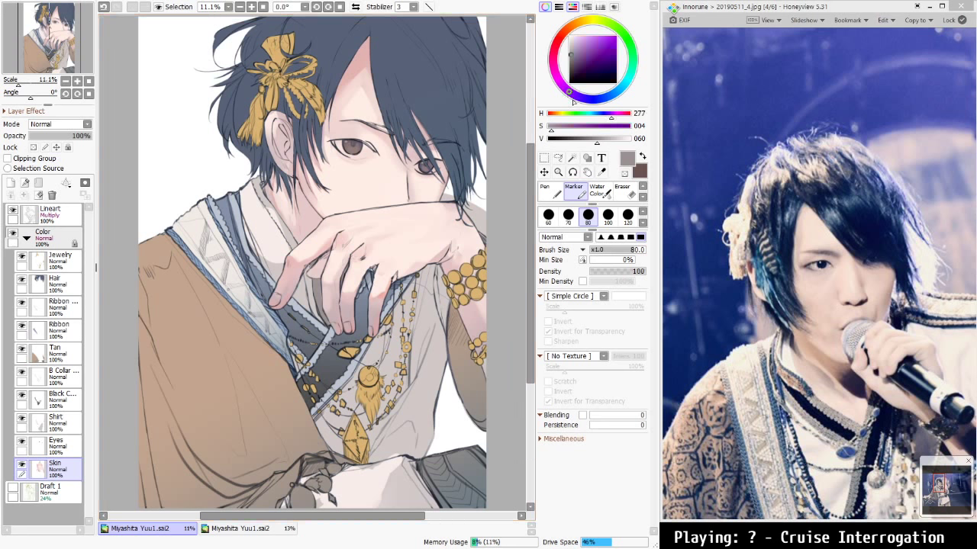
pyautogui.click(585, 54)
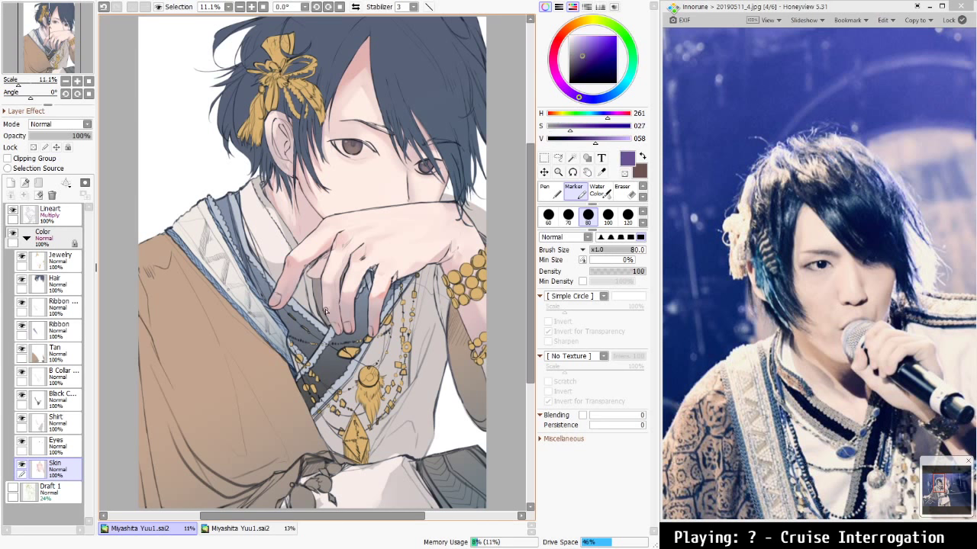
pyautogui.press('c')
pyautogui.press('[')
pyautogui.press('[')
pyautogui.press('[')
pyautogui.press('[')
pyautogui.press('[')
pyautogui.press('[')
pyautogui.press('[')
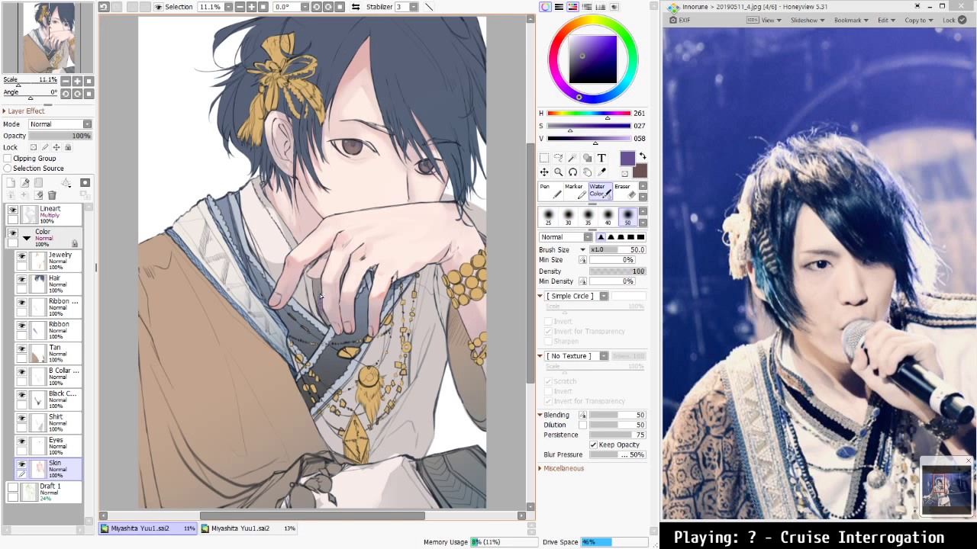
pyautogui.press(']')
pyautogui.press(']')
pyautogui.press(']')
pyautogui.press(']')
pyautogui.press(']')
pyautogui.press(']')
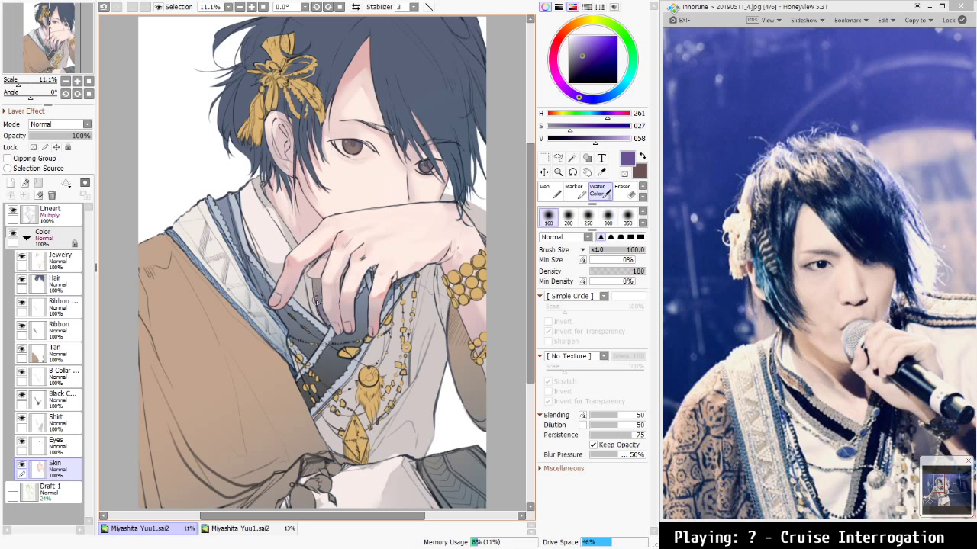
pyautogui.press(']')
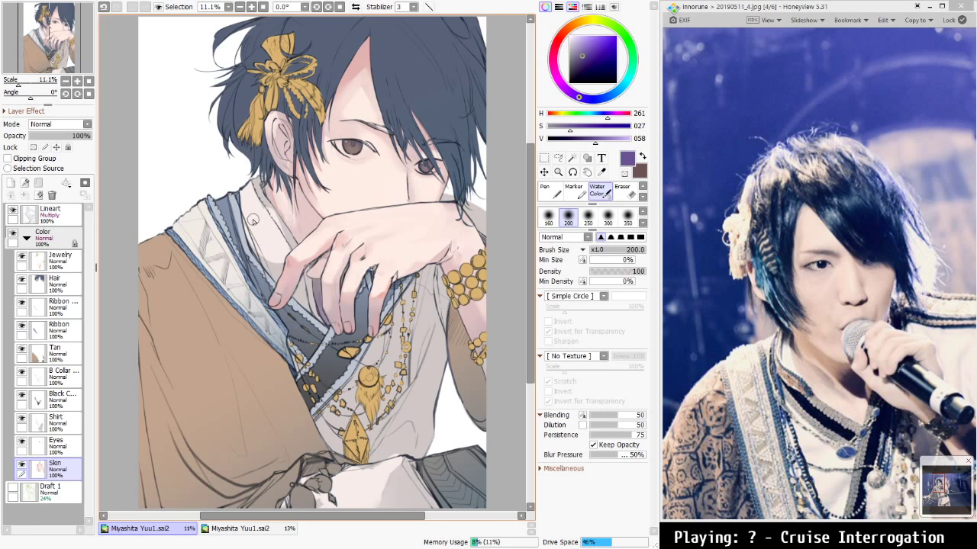
# Add a violet (261, 27, 58) shadow along the jawline just above the hand, using the Water Color brush at size 30
pyautogui.scroll(5, 216, 195)
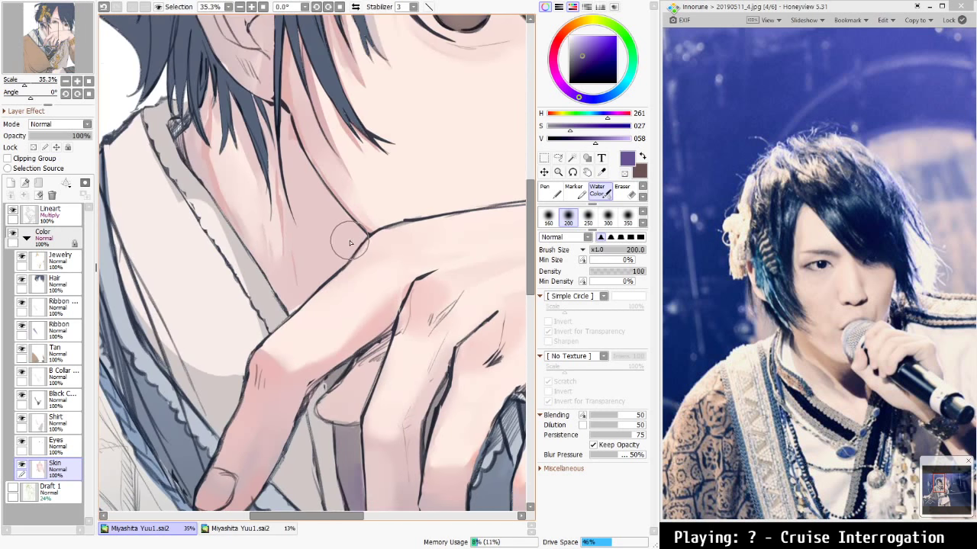
pyautogui.press('[')
pyautogui.press('[')
pyautogui.press('[')
pyautogui.press('[')
pyautogui.press('[')
pyautogui.press('[')
pyautogui.press('[')
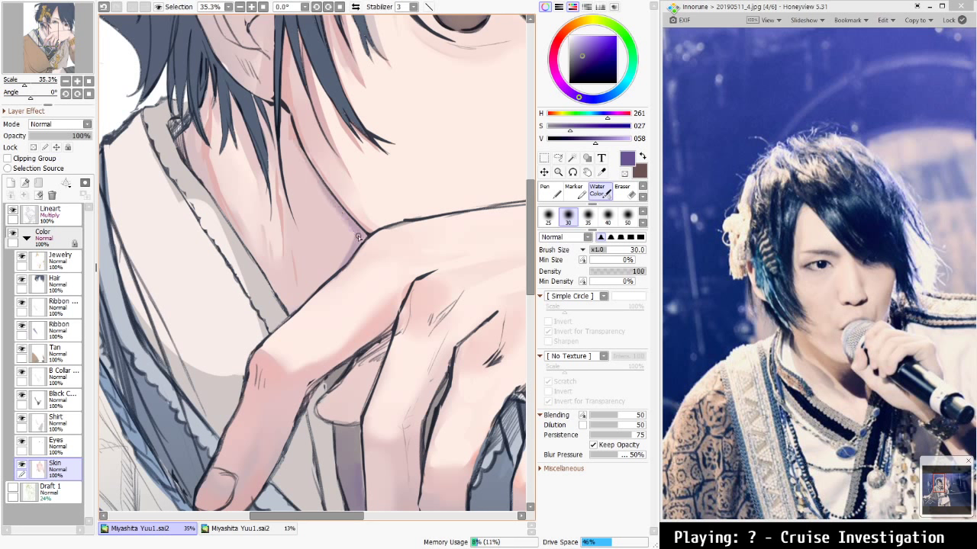
pyautogui.hotkey('ctrl', '0')
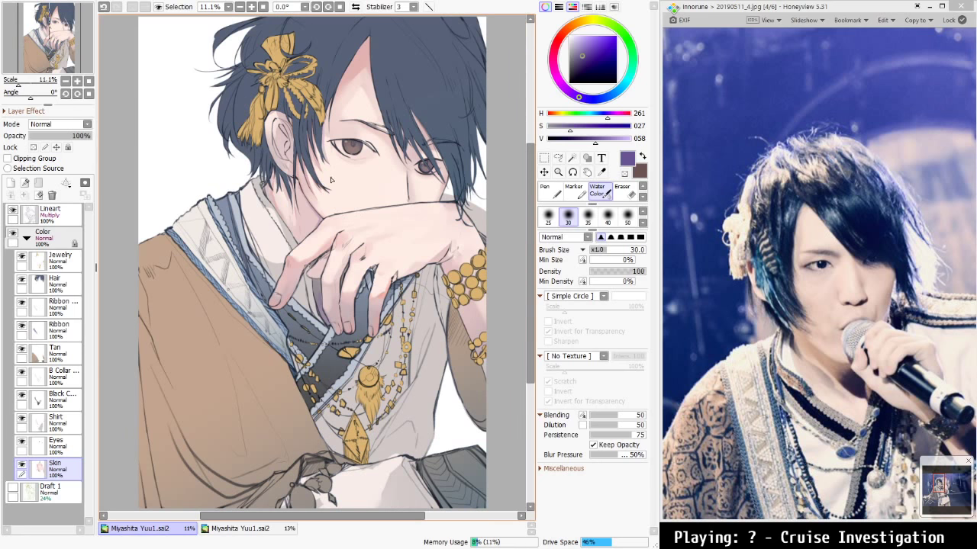
# Tone down the violet jawline shadow with sampled dusty pink (358, 11, 90), using the Marker at size 80
pyautogui.scroll(4, 326, 182)
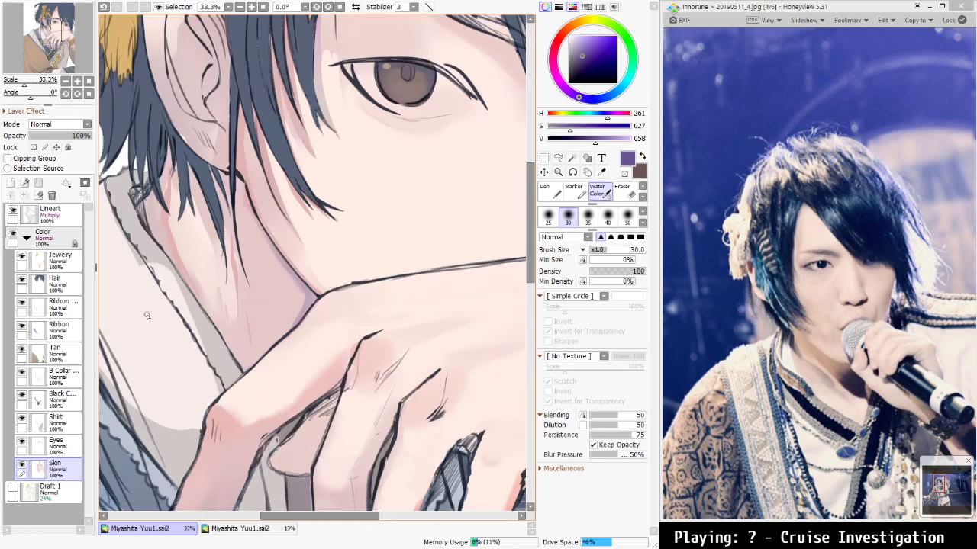
pyautogui.keyDown('alt'); pyautogui.click(258, 248); pyautogui.keyUp('alt')
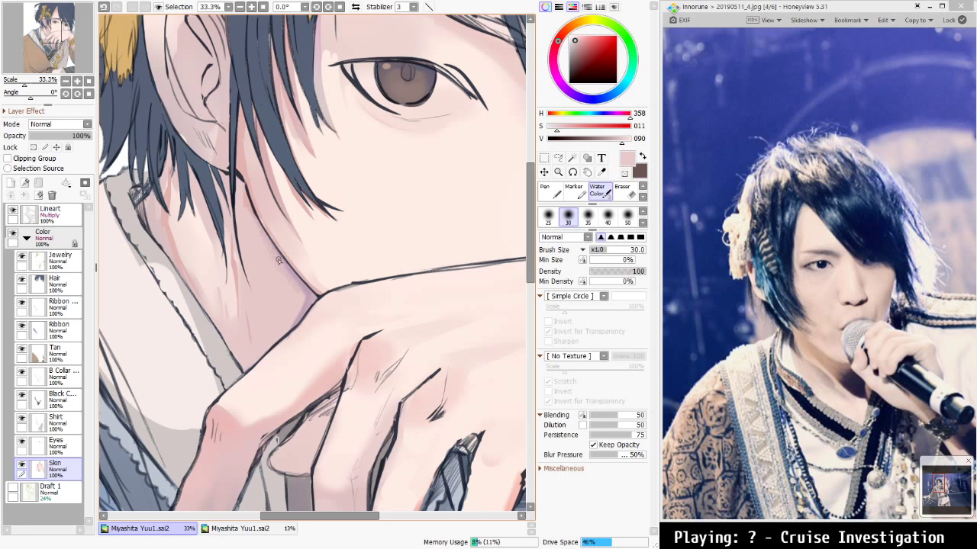
pyautogui.press('x')
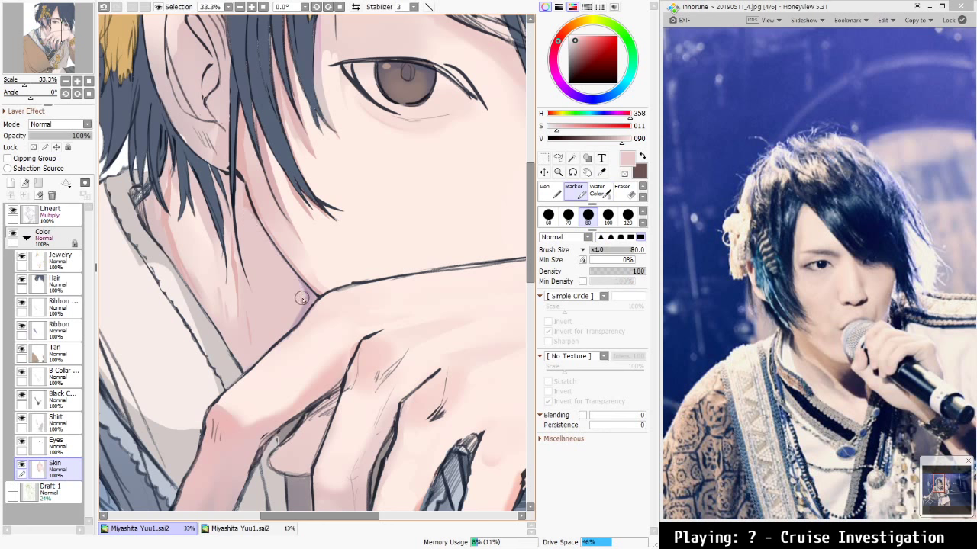
pyautogui.scroll(-3, 231, 301)
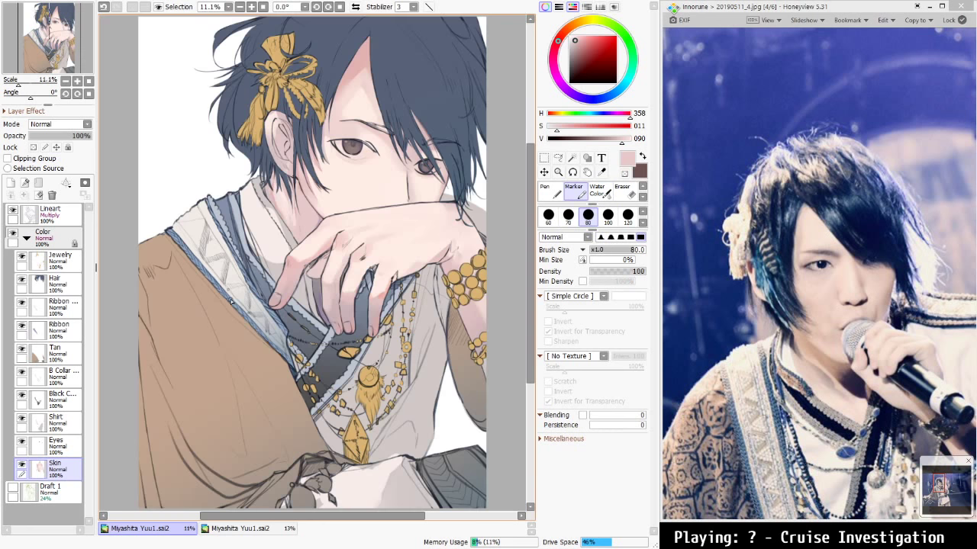
# Darken the shadowed finger beneath the hand with dark violet-grey (279, 7, 42), using the Marker at size 80 and redoing one stroke
pyautogui.scroll(2, 391, 239)
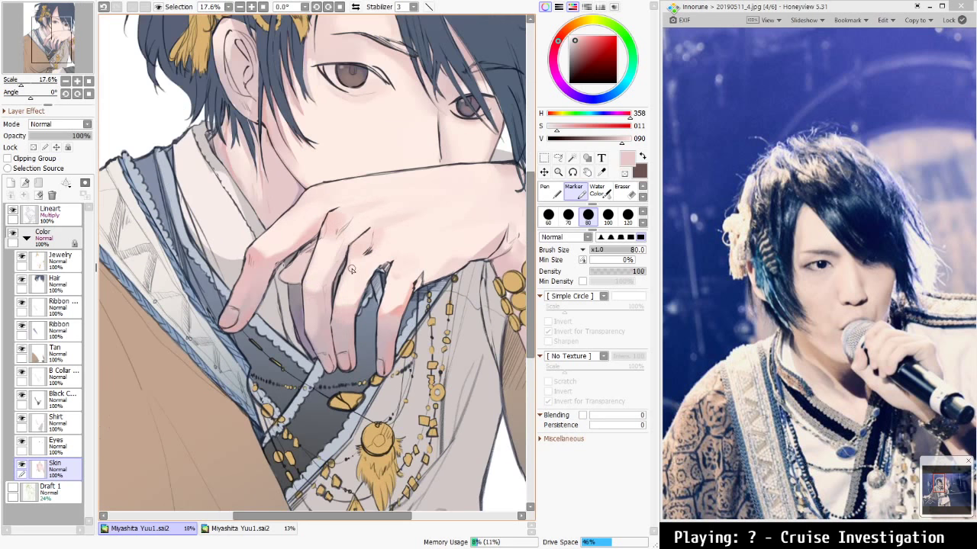
pyautogui.scroll(1, 350, 268)
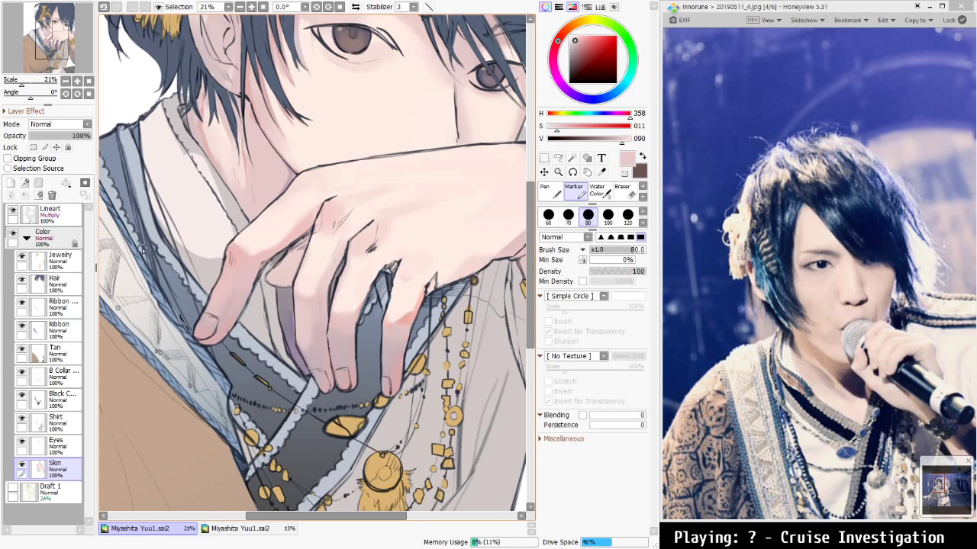
pyautogui.keyDown('alt'); pyautogui.click(291, 336); pyautogui.keyUp('alt')
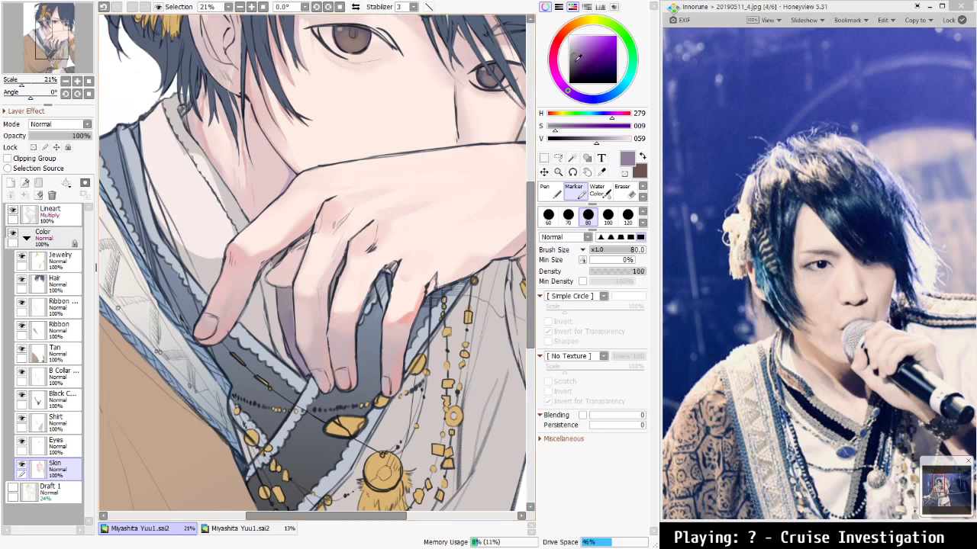
pyautogui.moveTo(578, 52); pyautogui.dragTo(573, 63)
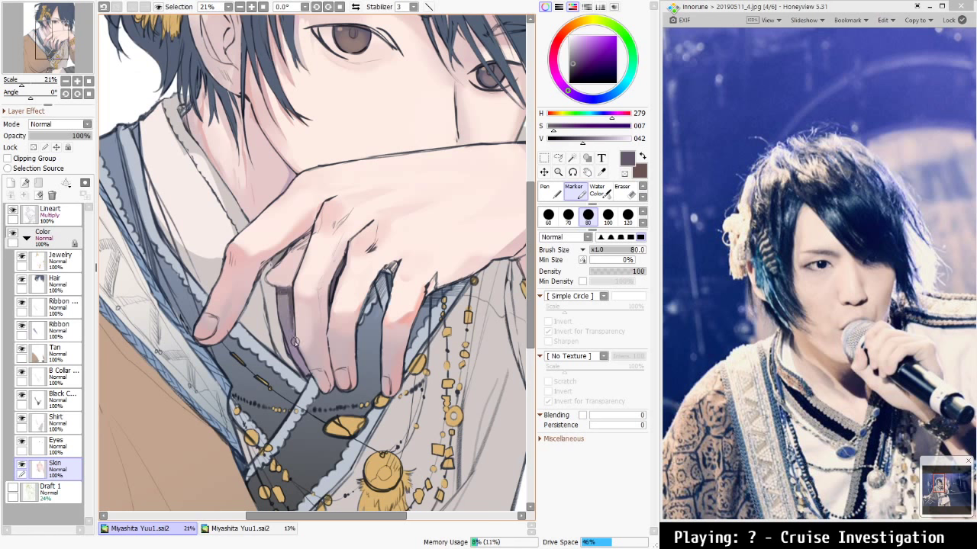
pyautogui.moveTo(289, 294)
pyautogui.mouseDown()
pyautogui.moveTo(305, 371)
pyautogui.moveTo(299, 366)
pyautogui.mouseUp()
pyautogui.hotkey('ctrl', 'z')
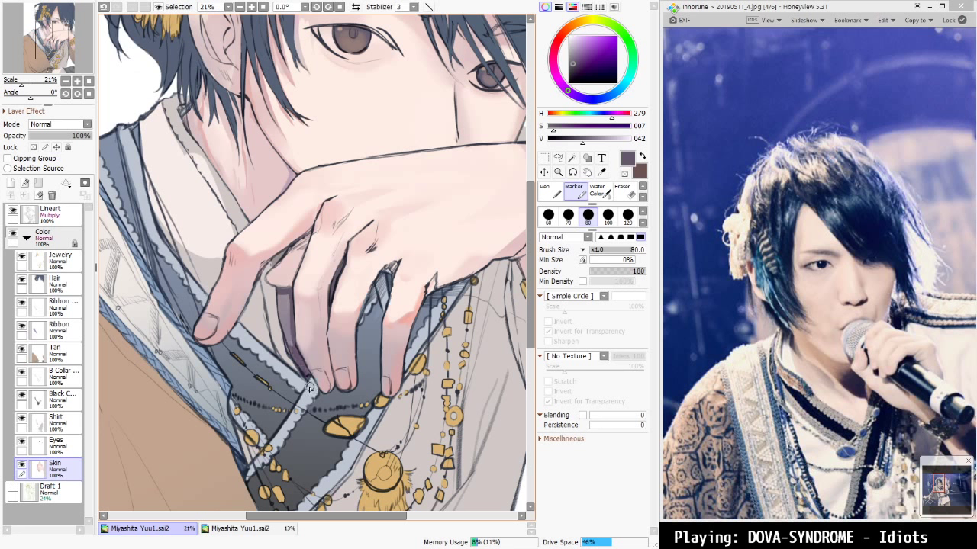
pyautogui.moveTo(288, 330); pyautogui.dragTo(296, 363)
# Blend the dark violet-grey shadow along the hidden finger, using the Water Color brush at size 70
pyautogui.press('c')
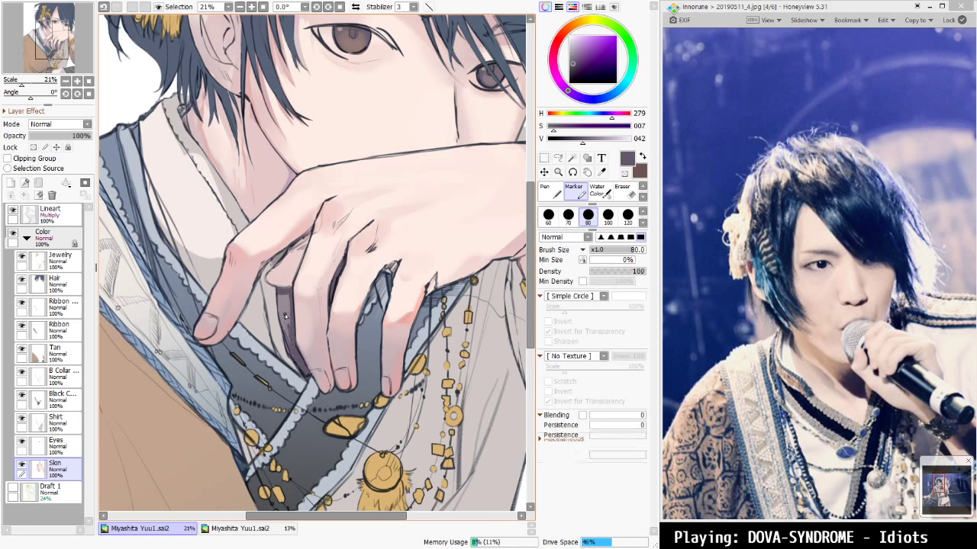
pyautogui.press(']')
pyautogui.press(']')
pyautogui.press(']')
pyautogui.press(']')
pyautogui.press(']')
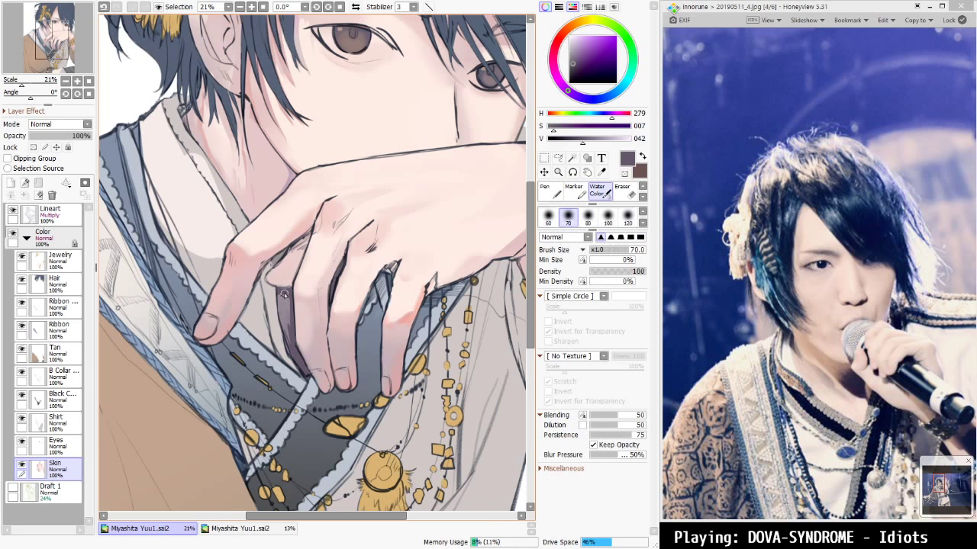
pyautogui.moveTo(283, 296); pyautogui.dragTo(293, 353)
pyautogui.scroll(-5, 393, 286)
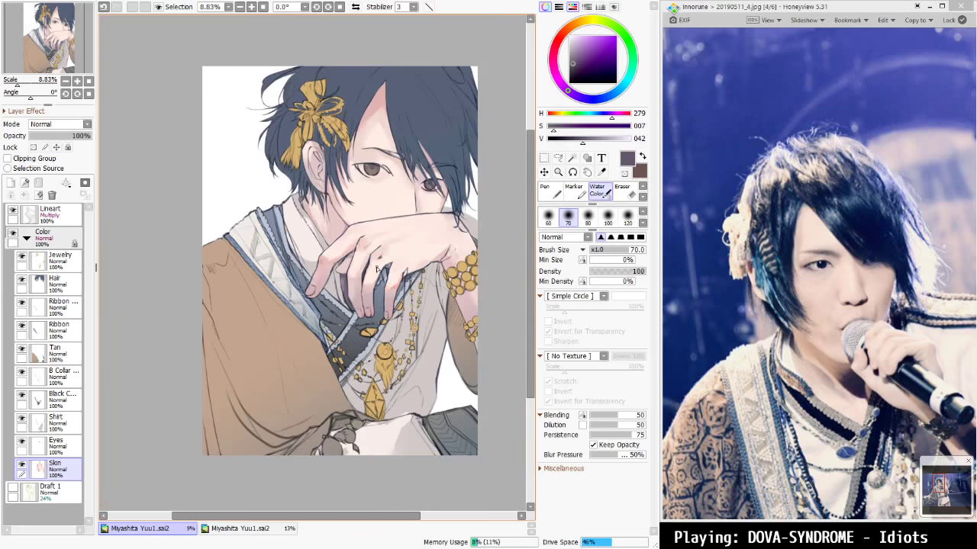
# Paint folds on the Shirt layer's lower white fabric with sampled off-white (12, 6, 98) and light grey (12, 4, 83), using the Marker at size 80
pyautogui.scroll(2, 362, 248)
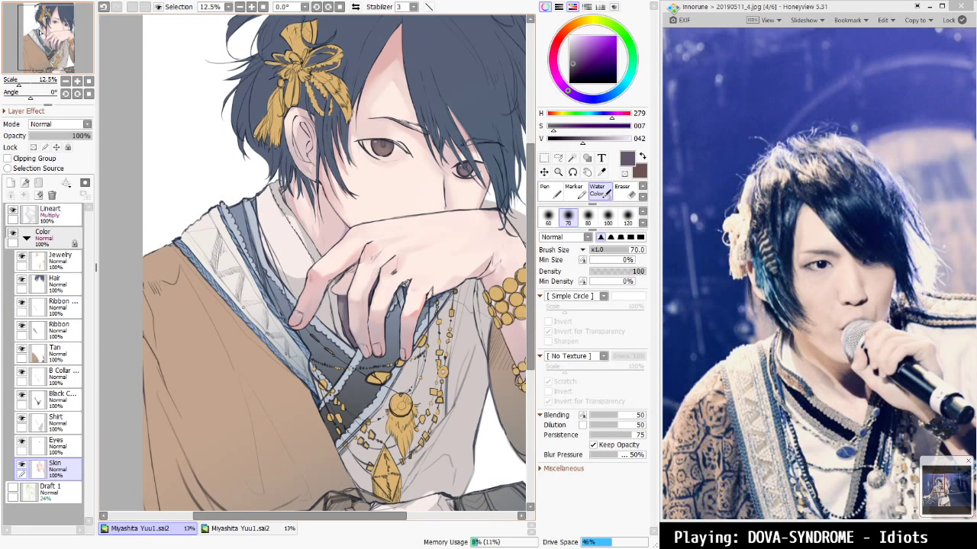
pyautogui.moveTo(42, 33); pyautogui.dragTo(46, 29)
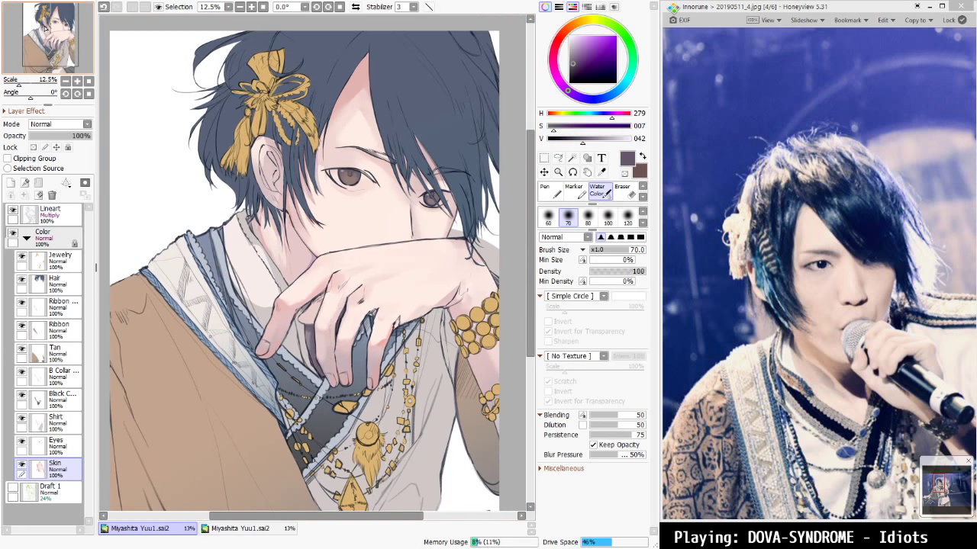
pyautogui.click(69, 421)
pyautogui.moveTo(56, 51); pyautogui.dragTo(55, 64)
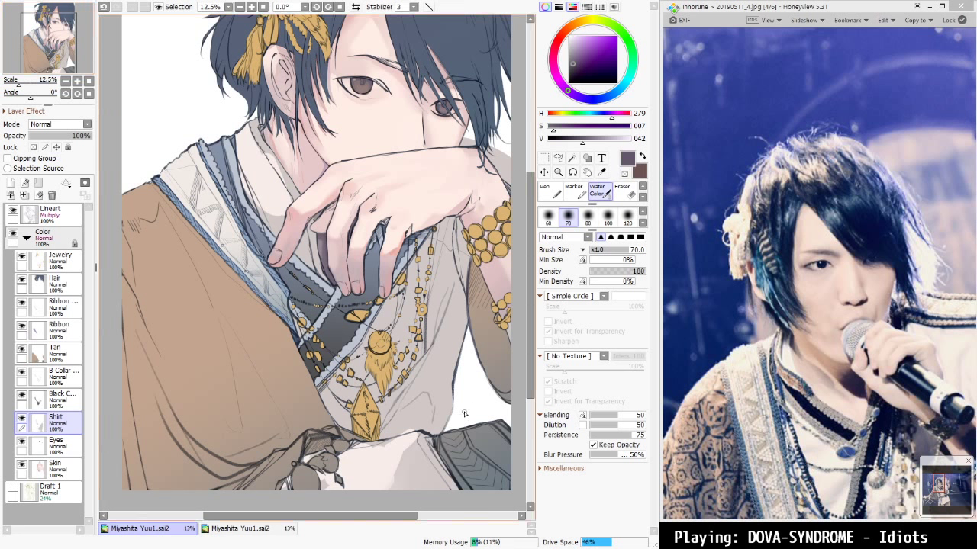
pyautogui.keyDown('alt'); pyautogui.click(422, 415); pyautogui.keyUp('alt')
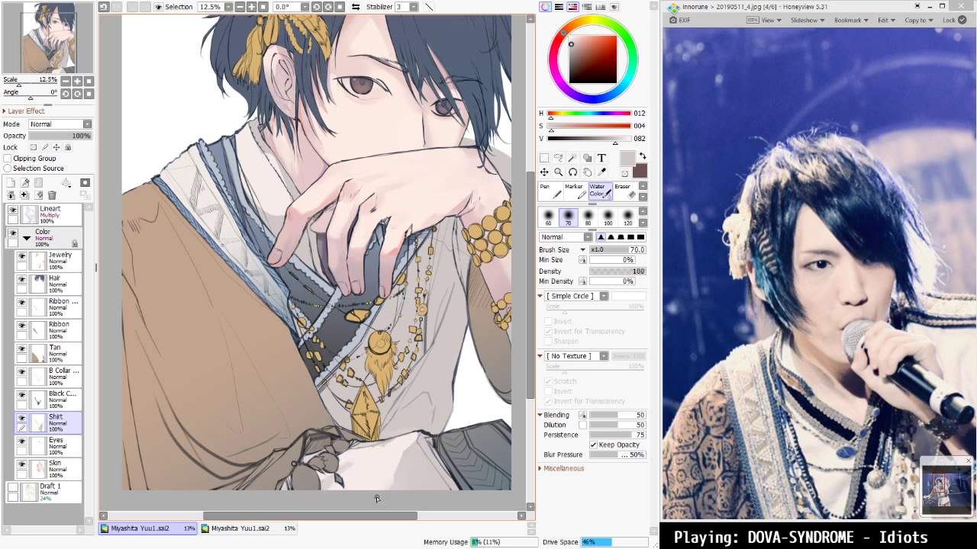
pyautogui.press('m')
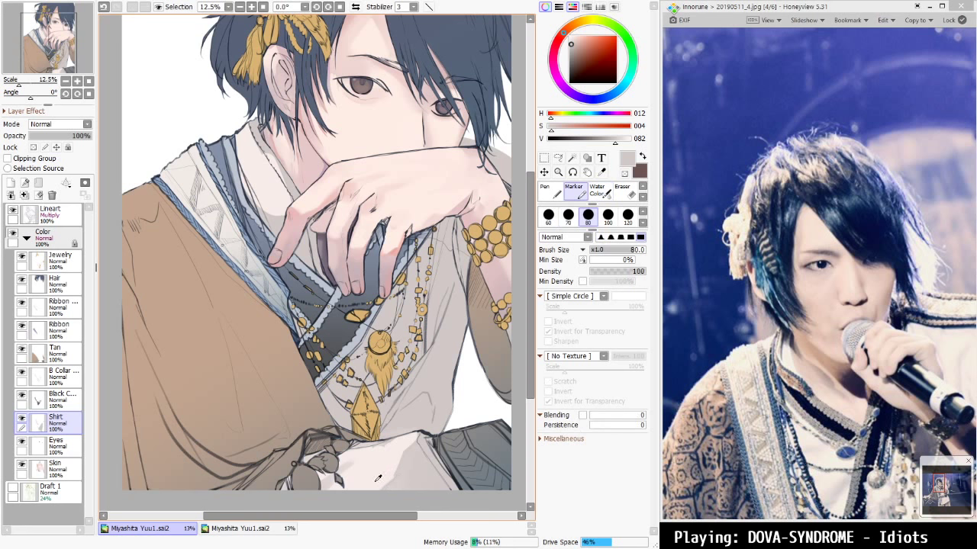
pyautogui.rightClick(377, 479)
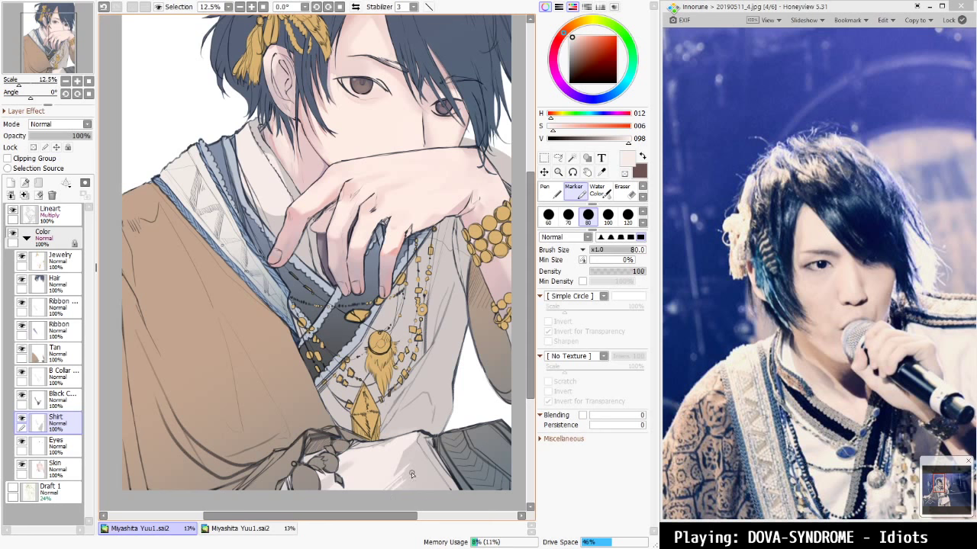
pyautogui.moveTo(421, 471); pyautogui.dragTo(378, 458)
pyautogui.keyDown('alt'); pyautogui.click(368, 459); pyautogui.keyUp('alt')
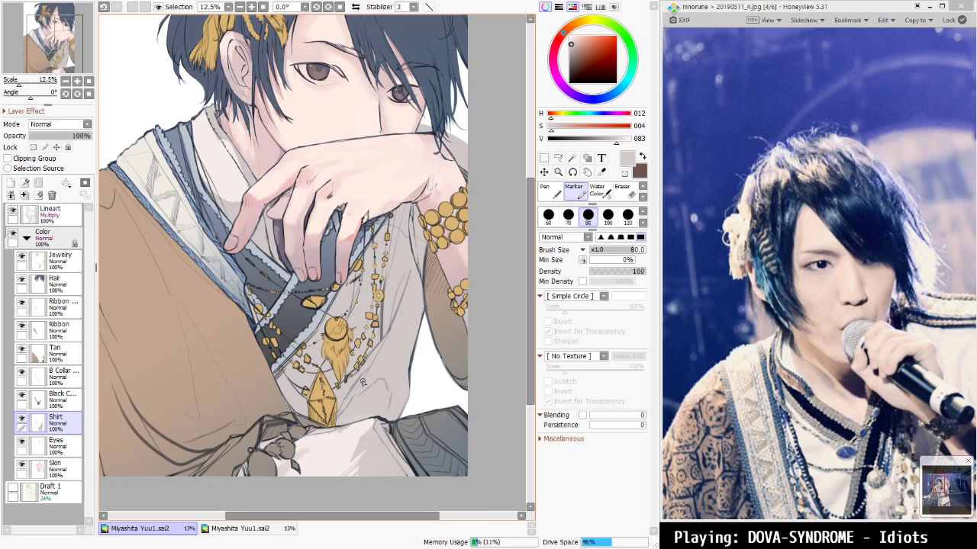
pyautogui.scroll(-3, 361, 398)
pyautogui.scroll(2, 360, 395)
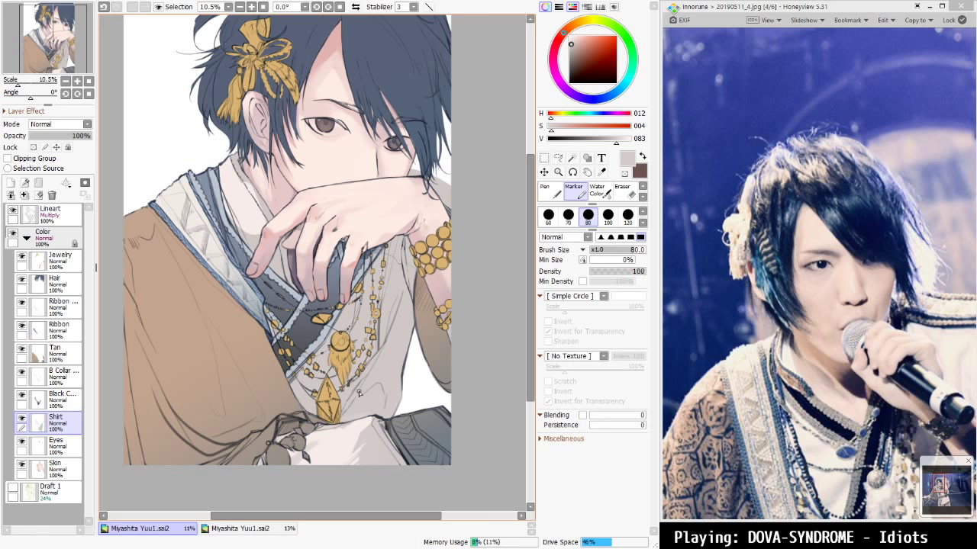
pyautogui.keyDown('alt'); pyautogui.click(341, 445); pyautogui.keyUp('alt')
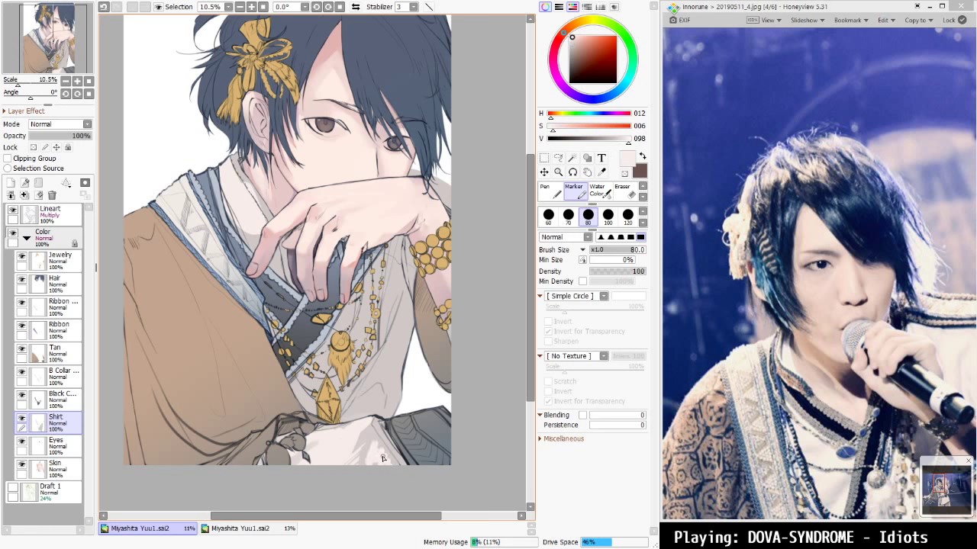
# Blend the off-white (12, 6, 98) across the lower shirt fabric, using the Water Color brush at size 600
pyautogui.press('c')
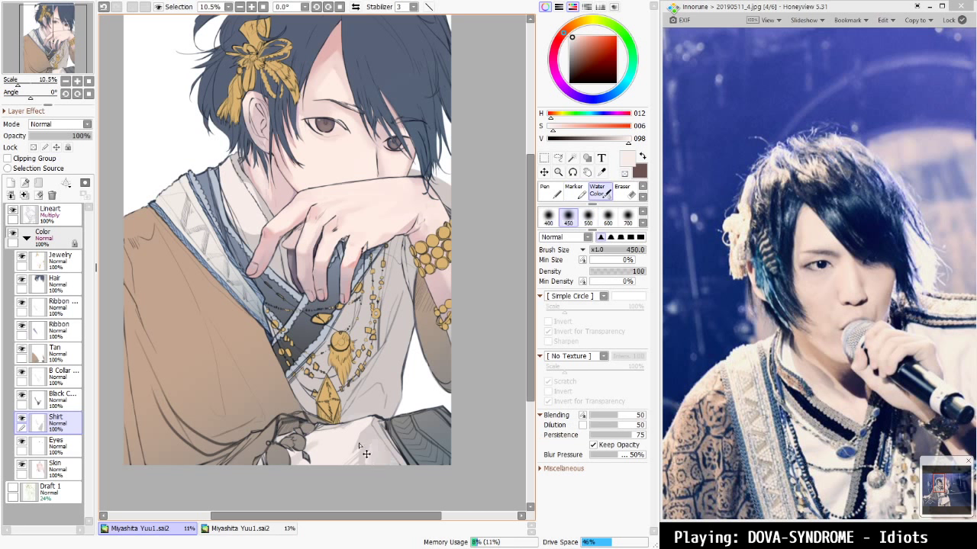
pyautogui.hotkey('ctrl', 'z')
pyautogui.press(']')
pyautogui.press(']')
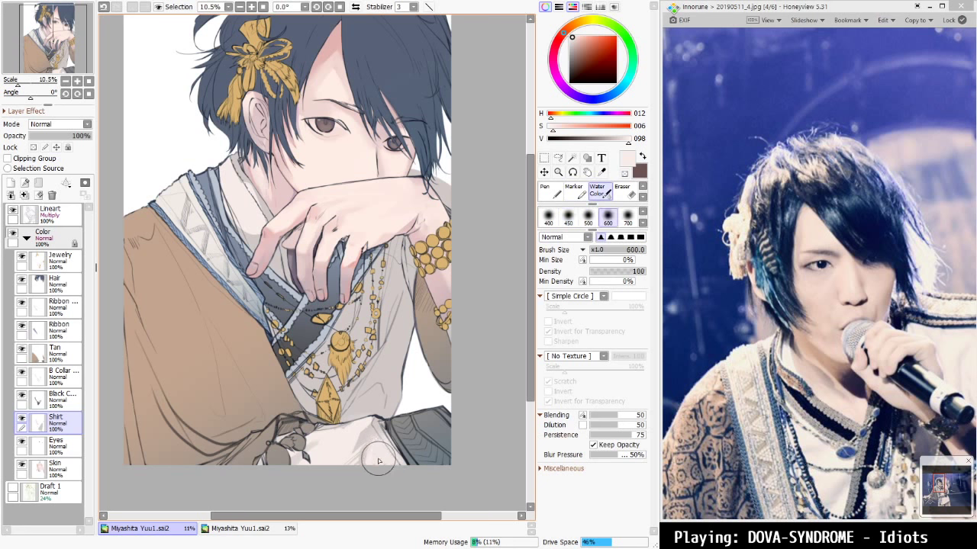
pyautogui.moveTo(378, 448); pyautogui.dragTo(371, 469)
pyautogui.moveTo(375, 433); pyautogui.dragTo(371, 469)
# Soften the lower shirt folds and lighten the shirt beside the necklaces with off-white, using the Water Color brush at sizes 350 to 800
pyautogui.press('[')
pyautogui.press('[')
pyautogui.press('[')
pyautogui.press('[')
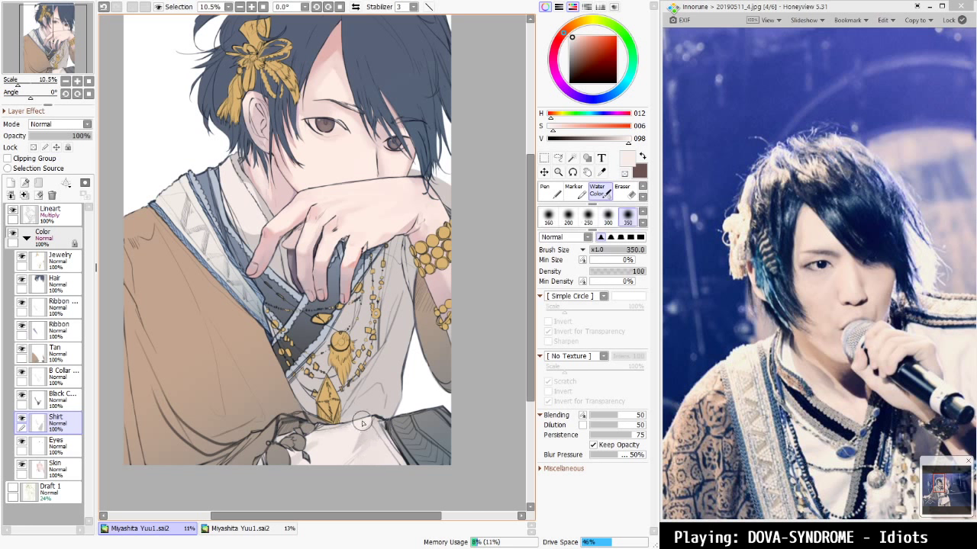
pyautogui.moveTo(380, 450)
pyautogui.mouseDown()
pyautogui.moveTo(383, 440)
pyautogui.moveTo(385, 452)
pyautogui.mouseUp()
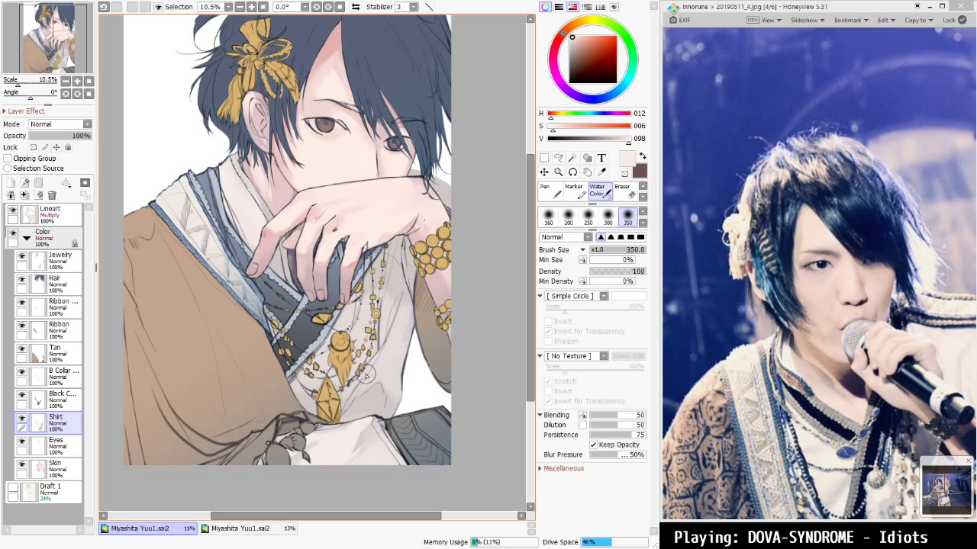
pyautogui.press(']')
pyautogui.press(']')
pyautogui.press(']')
pyautogui.press(']')
pyautogui.press(']')
pyautogui.press(']')
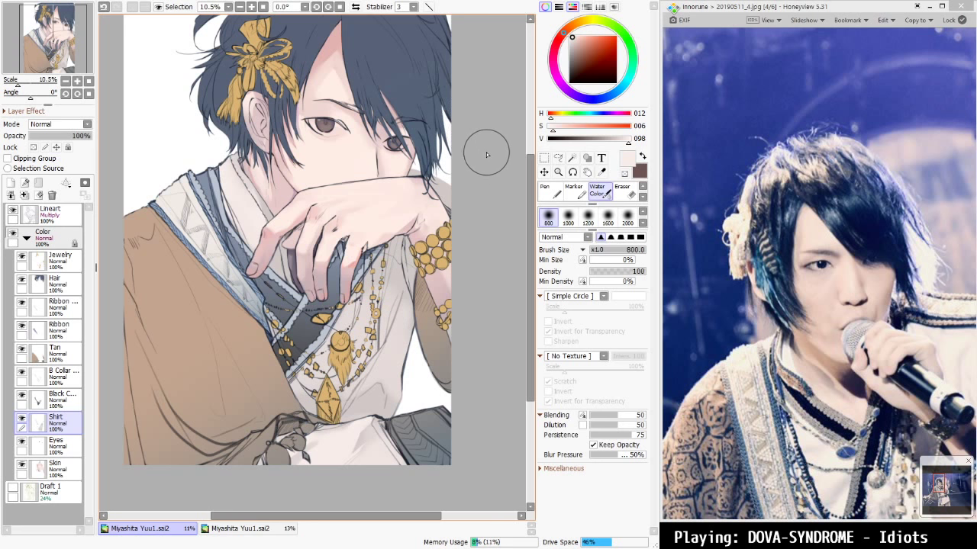
# Switch to the Skin layer with sampled light pink (0, 11, 91) and the Marker at size 9, undoing the last stroke near the hair strands
pyautogui.scroll(5, 419, 200)
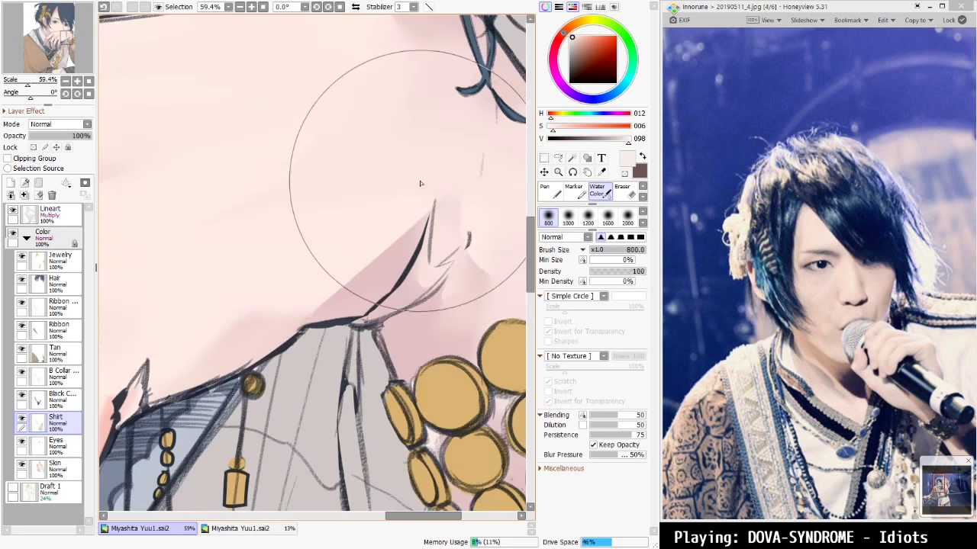
pyautogui.moveTo(369, 253); pyautogui.dragTo(212, 389)
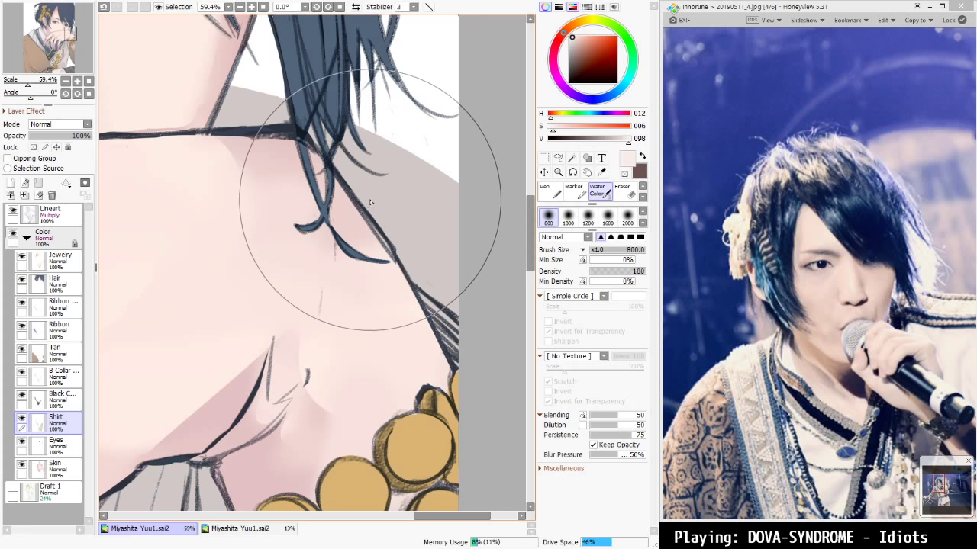
pyautogui.keyDown('alt'); pyautogui.click(251, 145); pyautogui.keyUp('alt')
pyautogui.press('m')
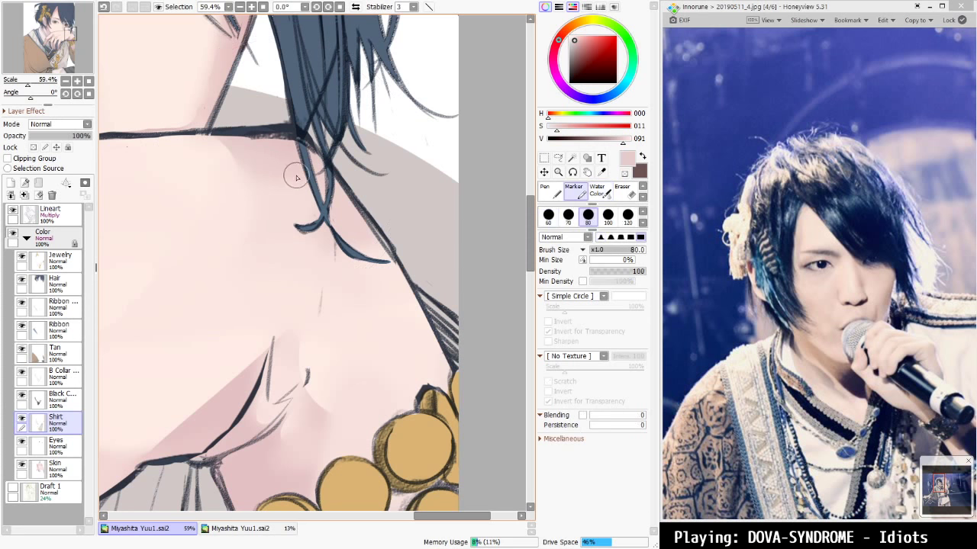
pyautogui.press('[')
pyautogui.press('[')
pyautogui.press('[')
pyautogui.press('[')
pyautogui.press('[')
pyautogui.press('[')
pyautogui.press('[')
pyautogui.press('[')
pyautogui.press('[')
pyautogui.press('[')
pyautogui.press('[')
pyautogui.press('[')
pyautogui.press('[')
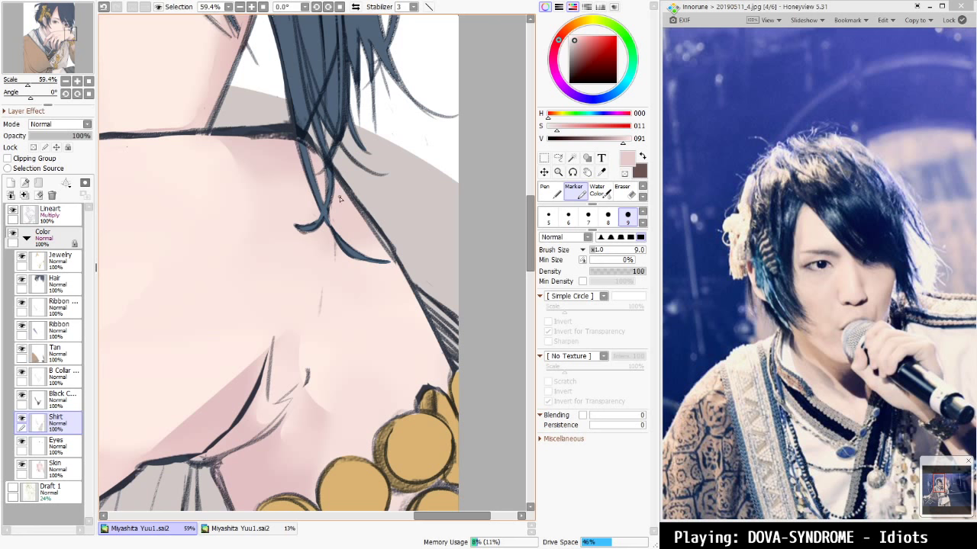
pyautogui.click(53, 467)
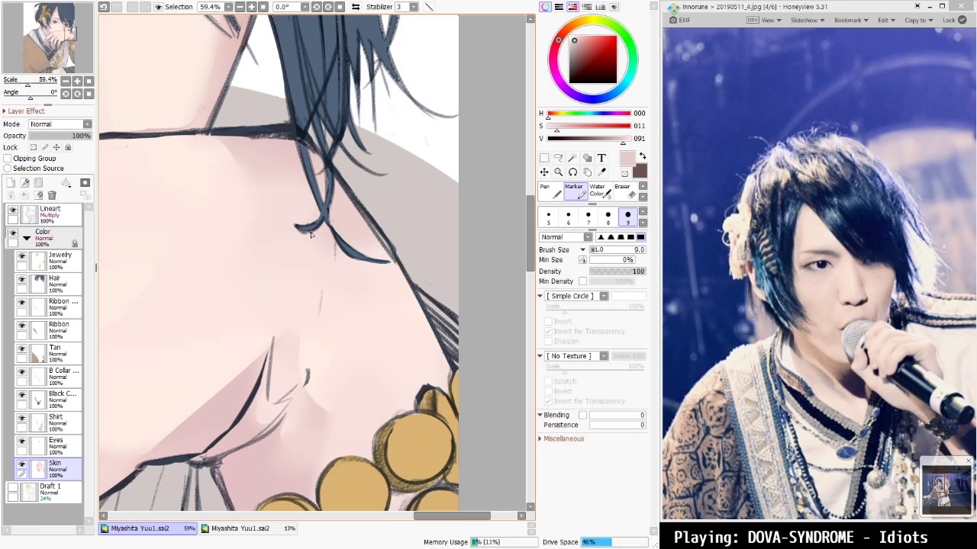
pyautogui.hotkey('ctrl', 'z')
# Shade the hand skin between the overlapping hair strands with dusty pink (0, 14, 81), using the Marker at size 14 and redoing one stroke
pyautogui.moveTo(239, 92); pyautogui.dragTo(323, 360)
pyautogui.moveTo(264, 149); pyautogui.dragTo(321, 248)
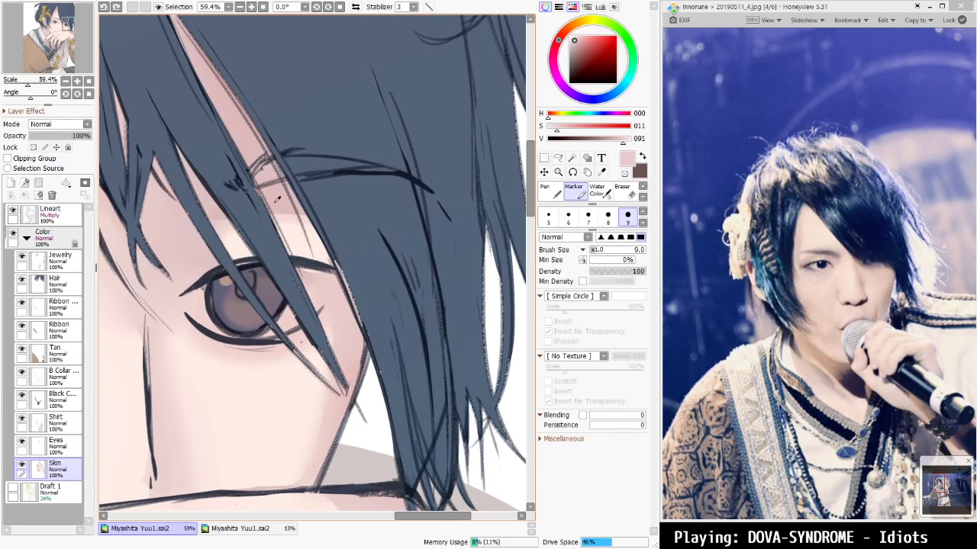
pyautogui.rightClick(276, 200)
pyautogui.moveTo(396, 422)
pyautogui.mouseDown()
pyautogui.moveTo(347, 297)
pyautogui.moveTo(357, 292)
pyautogui.mouseUp()
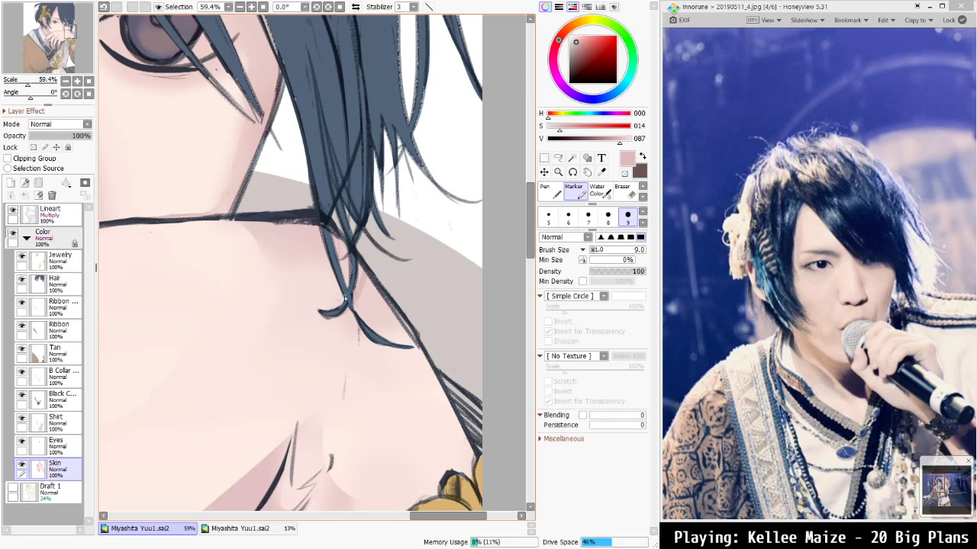
pyautogui.press(']')
pyautogui.press(']')
pyautogui.press(']')
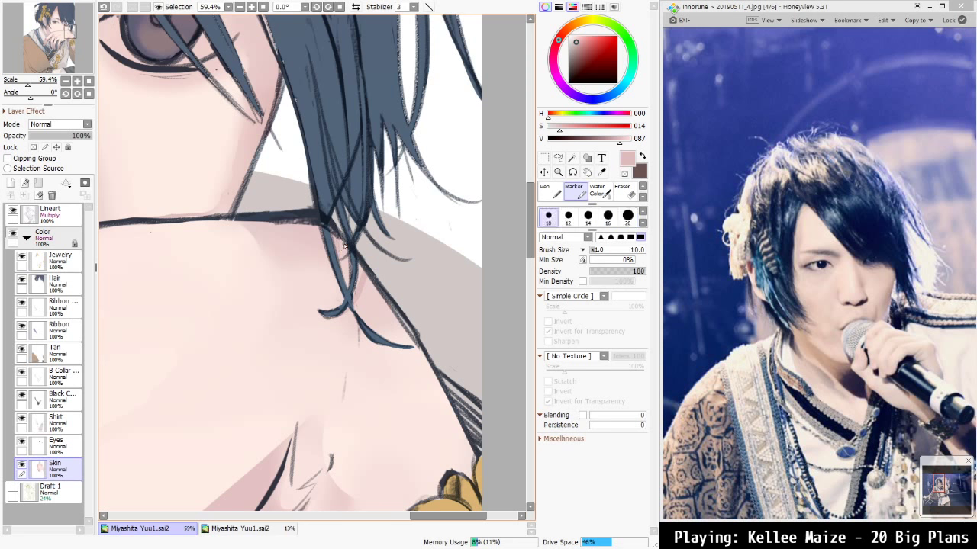
pyautogui.click(616, 138)
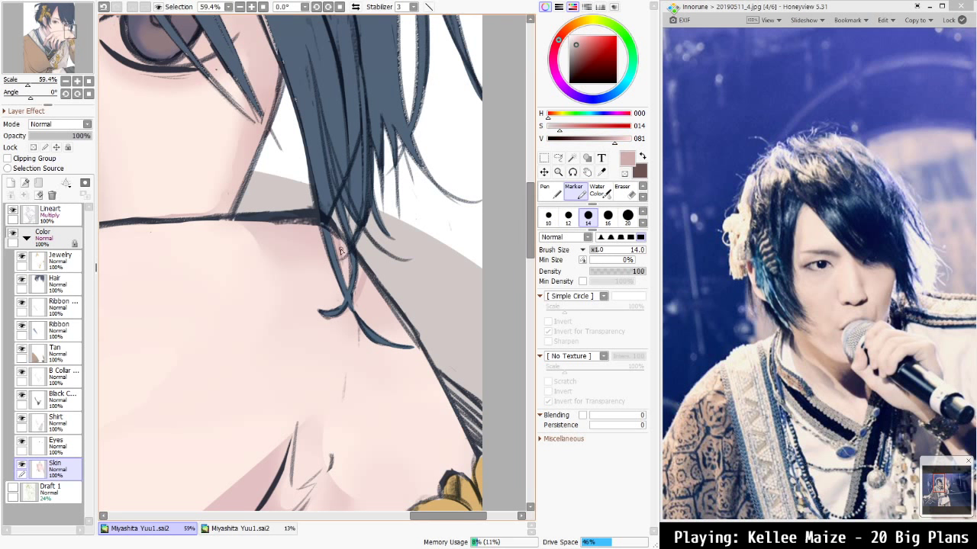
pyautogui.hotkey('ctrl', 'z')
pyautogui.moveTo(338, 252); pyautogui.dragTo(338, 243)
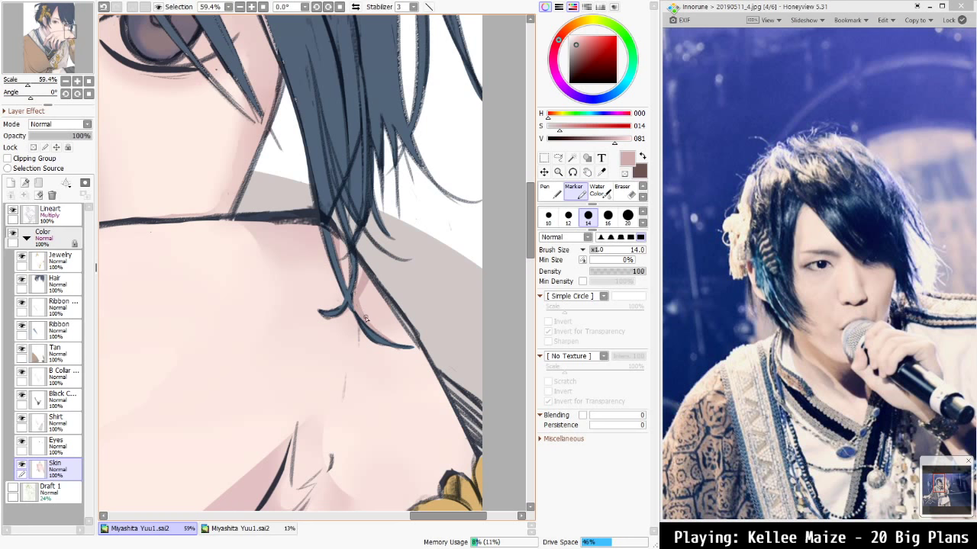
# Switch to the Hair layer and paint muted blue (219, 21, 65) highlights beside the hair ribbon, using the Marker at size 160
pyautogui.hotkey('ctrl', '0')
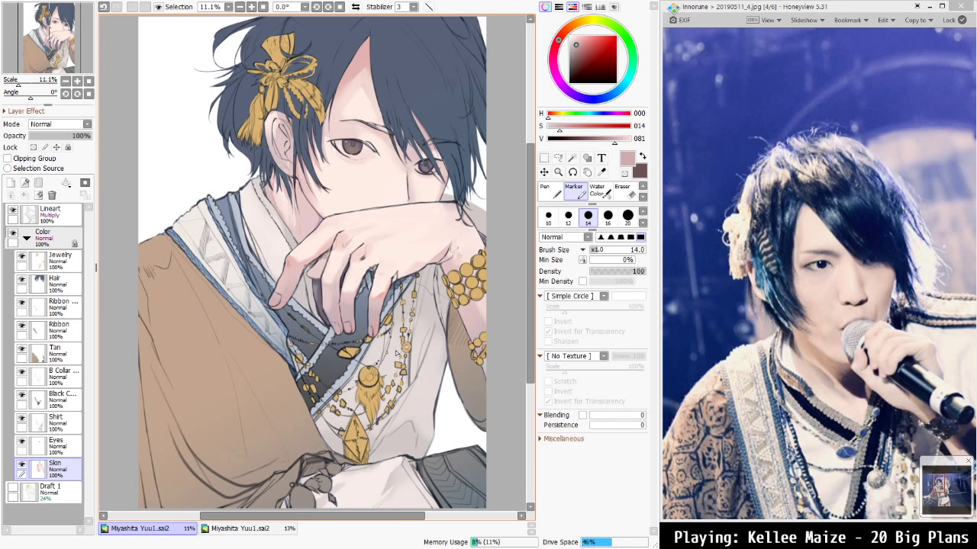
pyautogui.moveTo(445, 269); pyautogui.dragTo(399, 323)
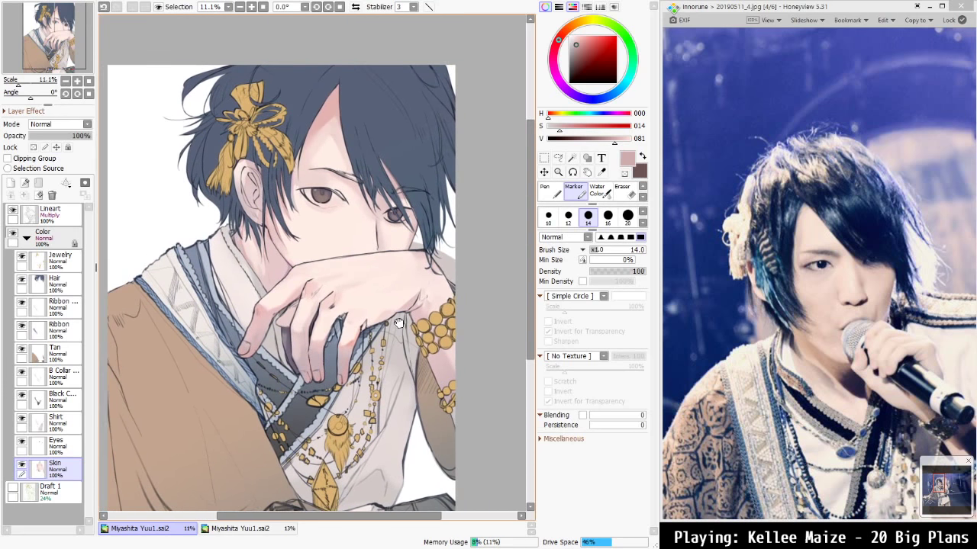
pyautogui.click(65, 285)
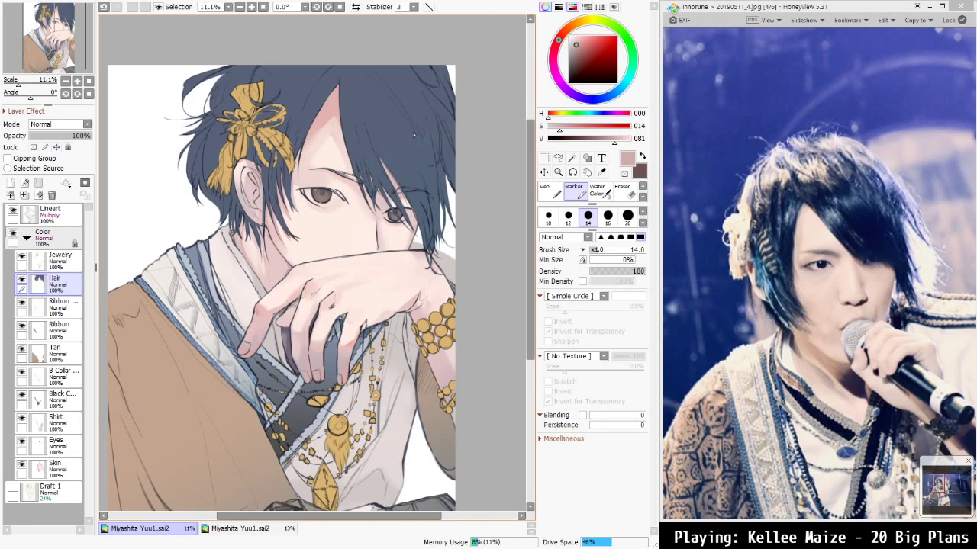
pyautogui.rightClick(309, 93)
pyautogui.click(593, 47)
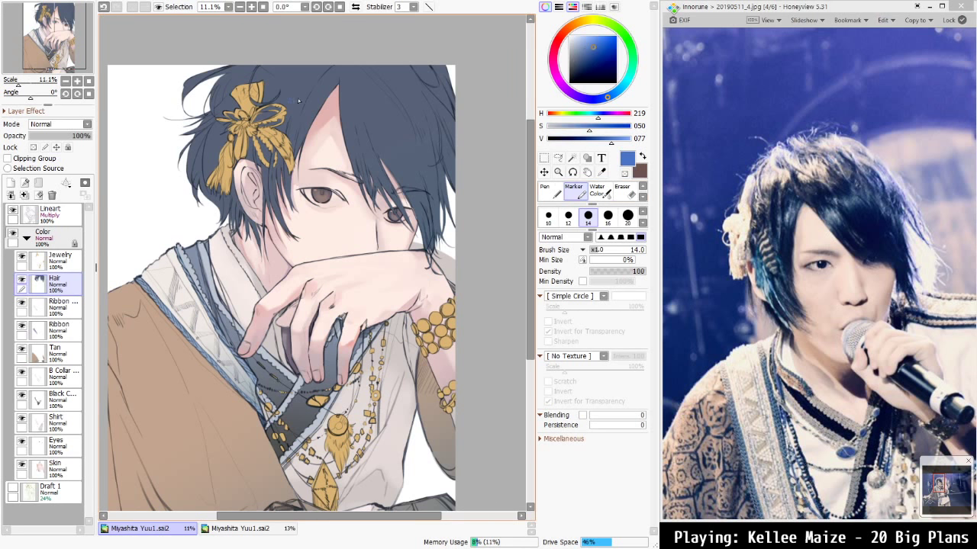
pyautogui.press(']')
pyautogui.rightClick(325, 81)
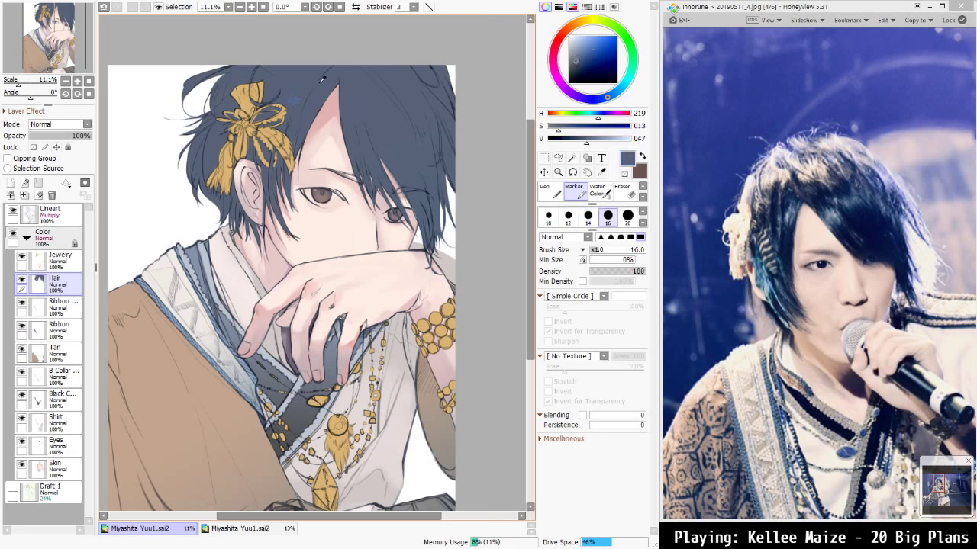
pyautogui.click(598, 140)
pyautogui.moveTo(595, 142); pyautogui.dragTo(566, 127)
pyautogui.press(']')
pyautogui.press(']')
pyautogui.press(']')
pyautogui.press(']')
pyautogui.press(']')
pyautogui.press(']')
pyautogui.press(']')
pyautogui.press(']')
pyautogui.press(']')
pyautogui.press(']')
pyautogui.press(']')
pyautogui.press(']')
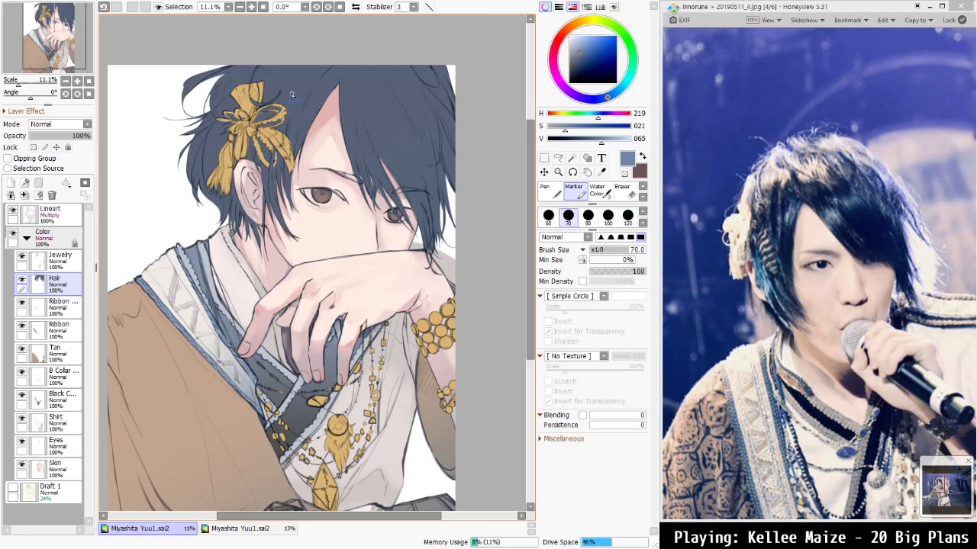
pyautogui.moveTo(296, 90)
pyautogui.mouseDown()
pyautogui.moveTo(291, 105)
pyautogui.moveTo(274, 88)
pyautogui.mouseUp()
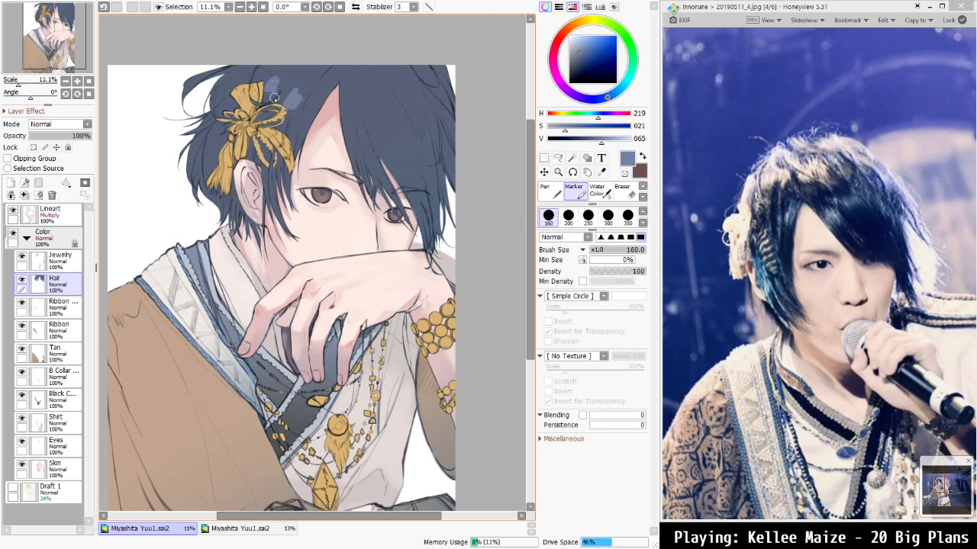
# Shift the highlight hue to 205 and paint teal-blue highlight strokes above the ribbon and across the bangs
pyautogui.moveTo(598, 114); pyautogui.dragTo(595, 115)
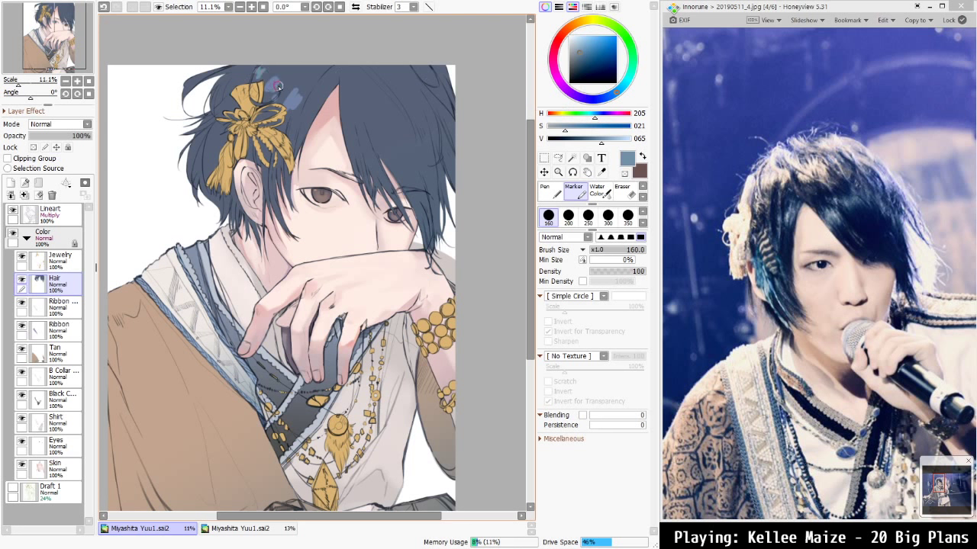
pyautogui.moveTo(303, 102); pyautogui.dragTo(309, 115)
pyautogui.moveTo(382, 132)
pyautogui.mouseDown()
pyautogui.moveTo(423, 114)
pyautogui.moveTo(423, 85)
pyautogui.moveTo(436, 116)
pyautogui.moveTo(431, 86)
pyautogui.mouseUp()
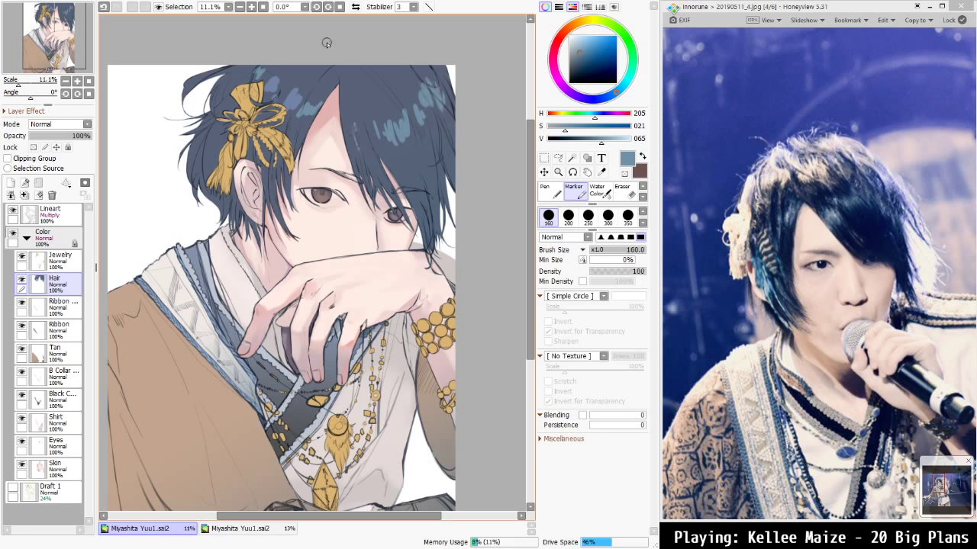
# Sample the bangs color and darken it to navy (224, 20, 39)
pyautogui.keyDown('alt'); pyautogui.click(405, 159); pyautogui.keyUp('alt')
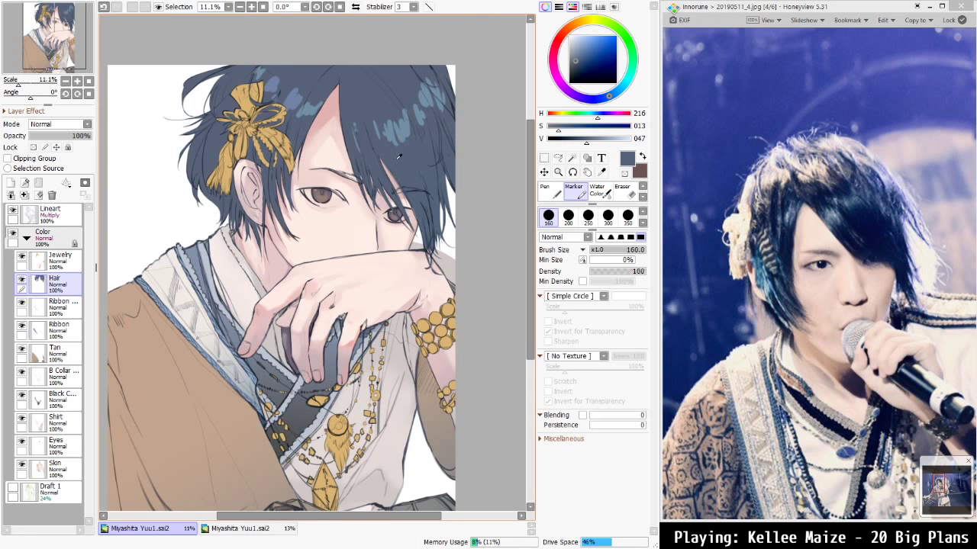
pyautogui.moveTo(586, 142); pyautogui.dragTo(599, 118)
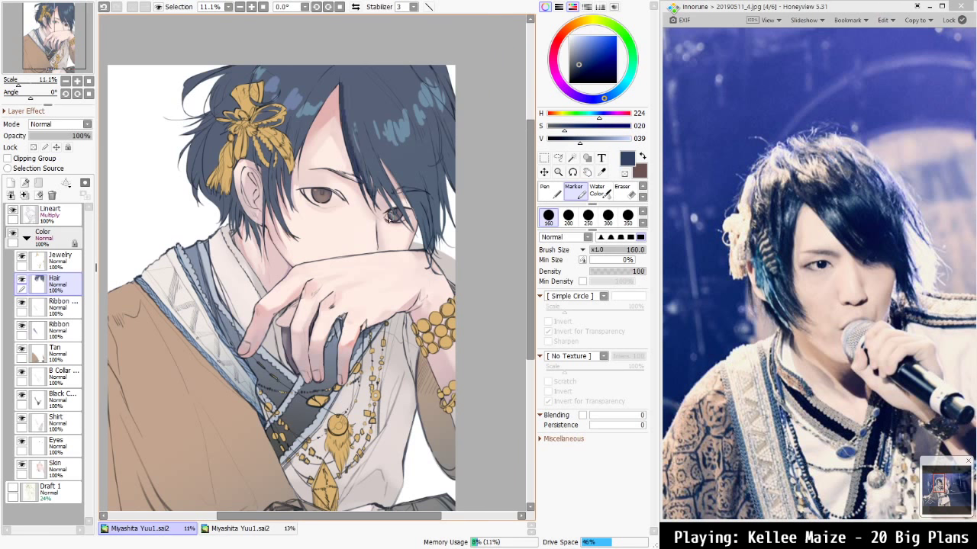
# Try navy shading strokes along the bangs over the eye, then undo them
pyautogui.moveTo(373, 146); pyautogui.dragTo(410, 217)
pyautogui.moveTo(396, 180); pyautogui.dragTo(430, 245)
pyautogui.hotkey('ctrl', 'z')
pyautogui.hotkey('ctrl', 'z')
pyautogui.hotkey('ctrl', 'z')
pyautogui.hotkey('ctrl', 'z')
pyautogui.hotkey('ctrl', 'z')
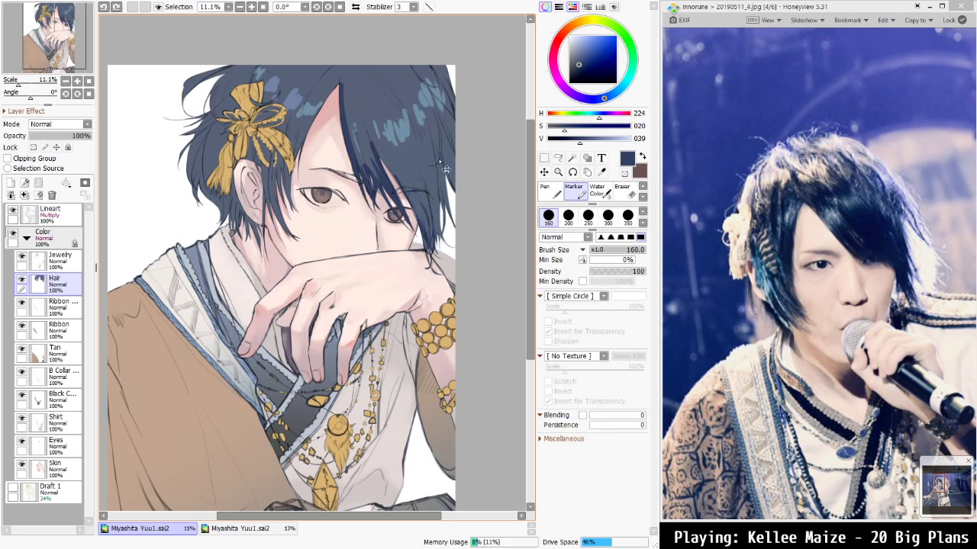
# Shade the bangs from the parting down to the strand tips with desaturated navy (224, 9, 39), using the Marker at size 160
pyautogui.moveTo(565, 129); pyautogui.dragTo(555, 128)
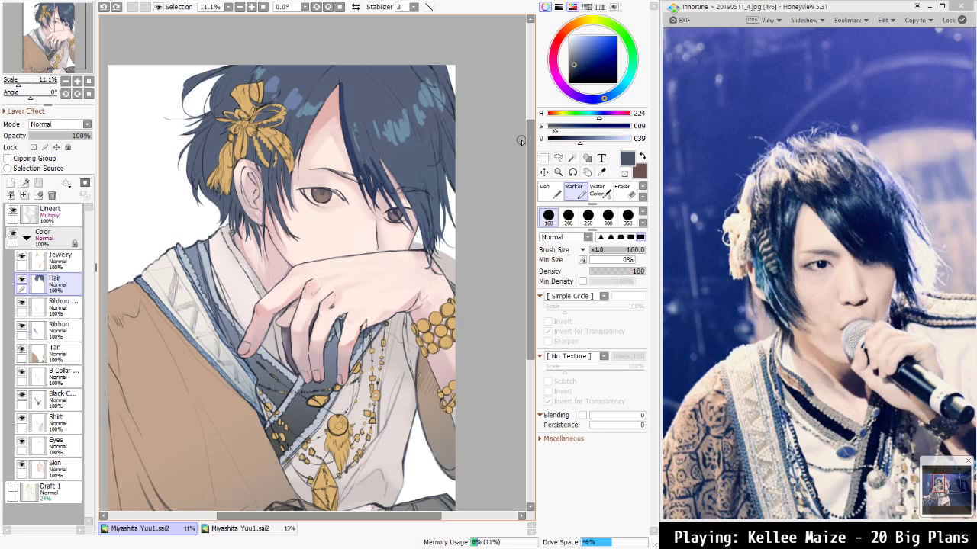
pyautogui.moveTo(341, 104); pyautogui.dragTo(377, 192)
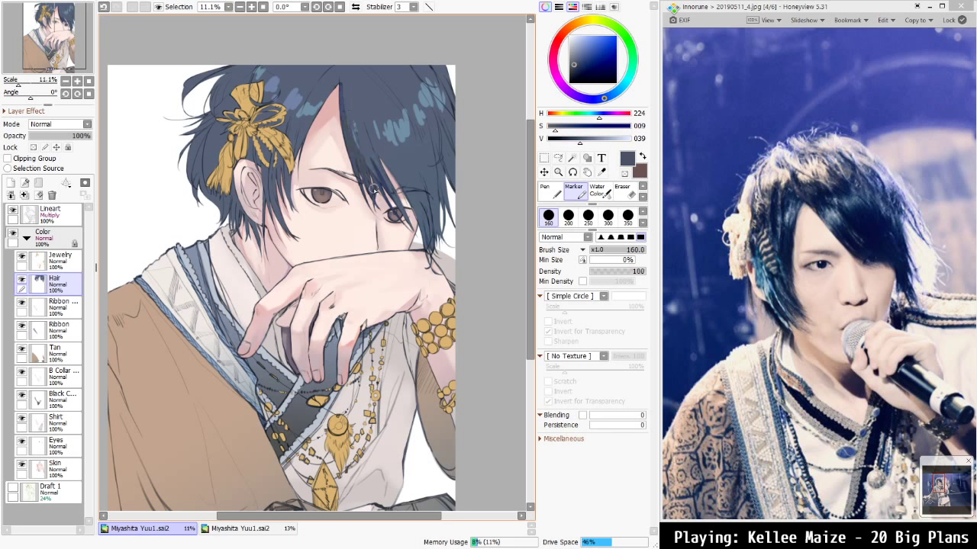
pyautogui.moveTo(370, 160); pyautogui.dragTo(376, 177)
pyautogui.moveTo(368, 140); pyautogui.dragTo(396, 208)
pyautogui.moveTo(400, 174)
pyautogui.mouseDown()
pyautogui.moveTo(426, 230)
pyautogui.moveTo(425, 219)
pyautogui.mouseUp()
pyautogui.moveTo(395, 117)
pyautogui.mouseDown()
pyautogui.moveTo(416, 195)
pyautogui.moveTo(430, 209)
pyautogui.mouseUp()
pyautogui.moveTo(418, 147); pyautogui.dragTo(435, 221)
pyautogui.moveTo(427, 112); pyautogui.dragTo(435, 209)
pyautogui.moveTo(430, 153); pyautogui.dragTo(444, 214)
pyautogui.moveTo(432, 120); pyautogui.dragTo(443, 174)
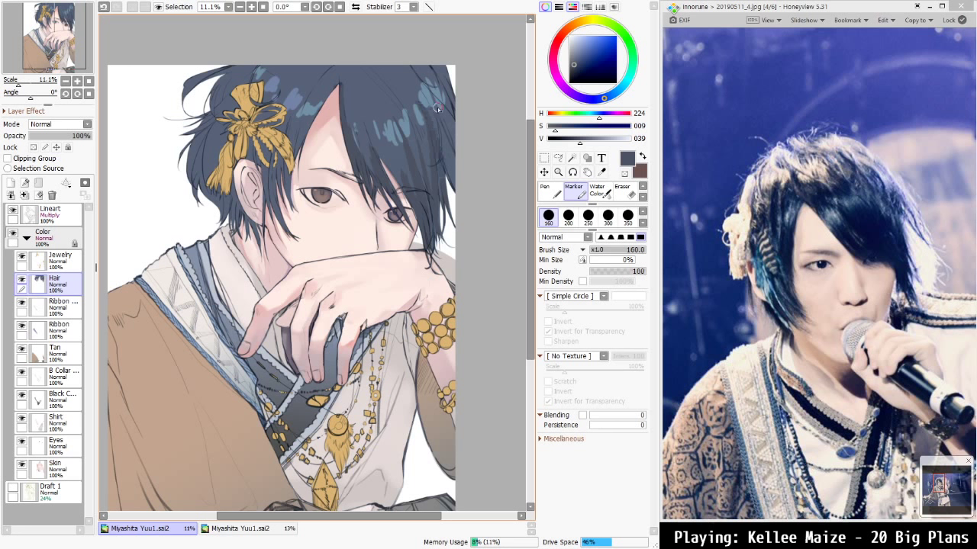
# Add desaturated navy shading to the crown, the hair at the parting and the strands beside the ear
pyautogui.moveTo(409, 61)
pyautogui.mouseDown()
pyautogui.moveTo(443, 160)
pyautogui.moveTo(452, 105)
pyautogui.mouseUp()
pyautogui.moveTo(428, 64)
pyautogui.mouseDown()
pyautogui.moveTo(451, 98)
pyautogui.moveTo(404, 62)
pyautogui.moveTo(451, 132)
pyautogui.mouseUp()
pyautogui.moveTo(393, 56); pyautogui.dragTo(432, 91)
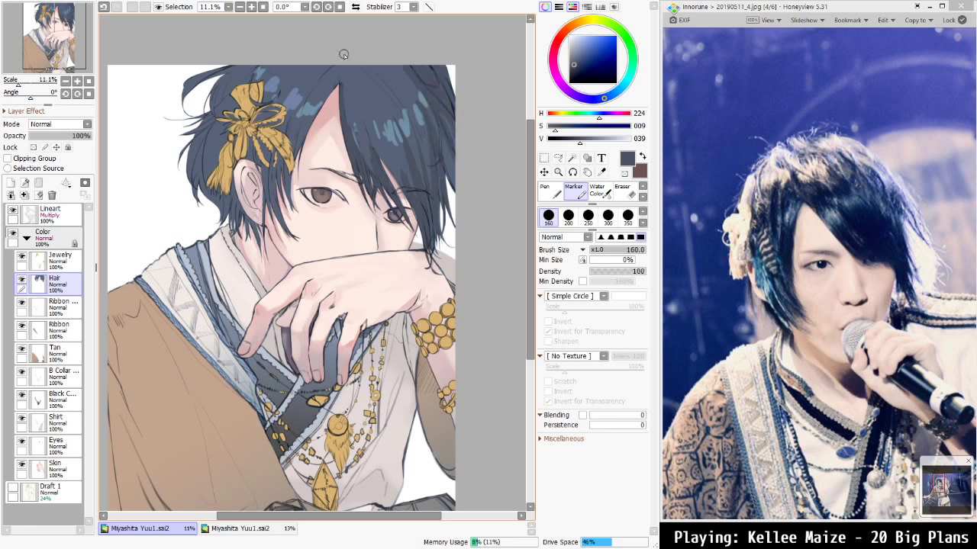
pyautogui.moveTo(335, 73); pyautogui.dragTo(325, 117)
pyautogui.moveTo(285, 161); pyautogui.dragTo(287, 221)
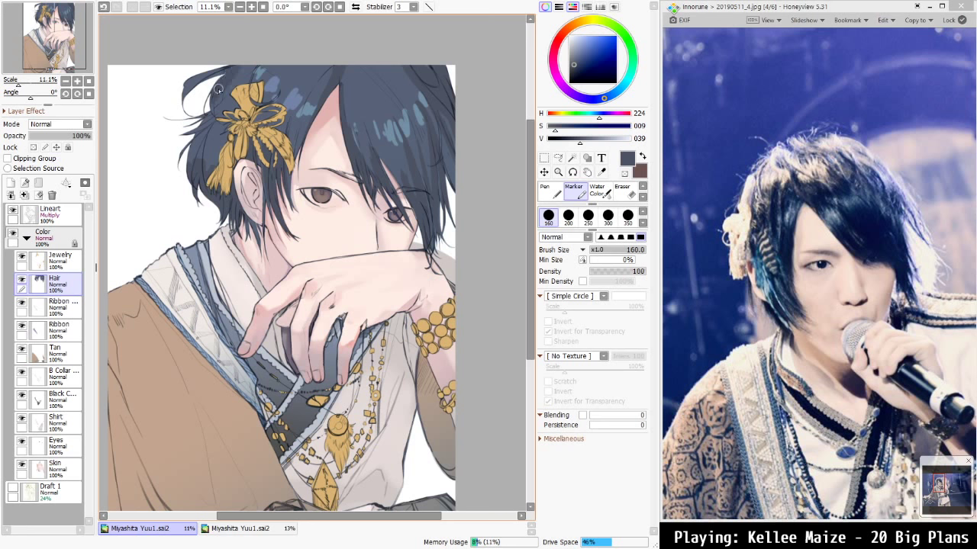
# Switch to the Water Color brush and apply a color adjustment that brightens the blues of the Hair layer
pyautogui.press('c')
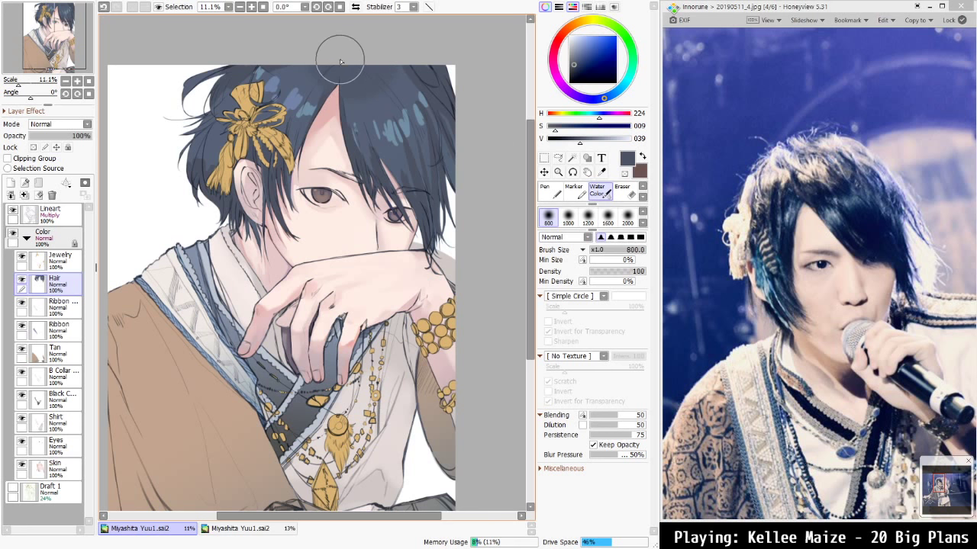
pyautogui.hotkey('ctrl', 's')
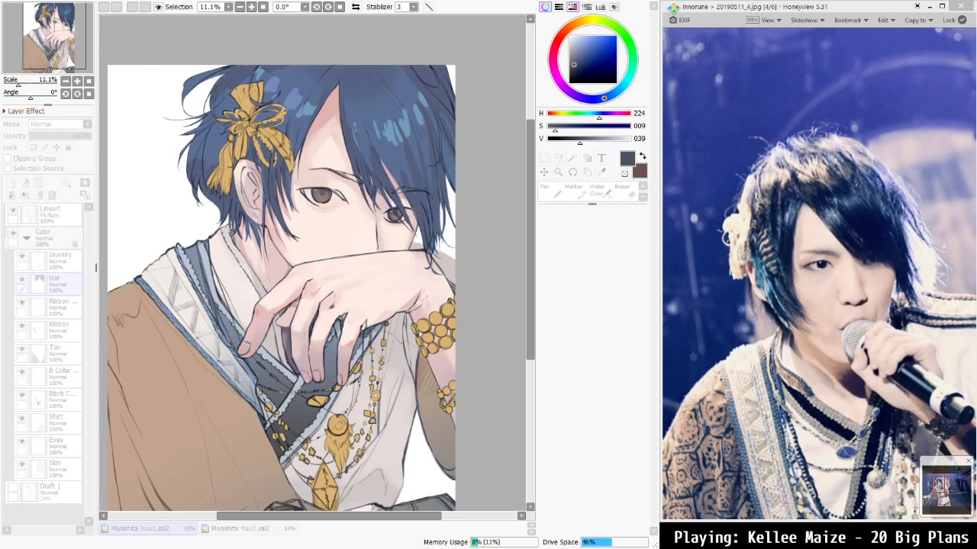
pyautogui.click(573, 246)
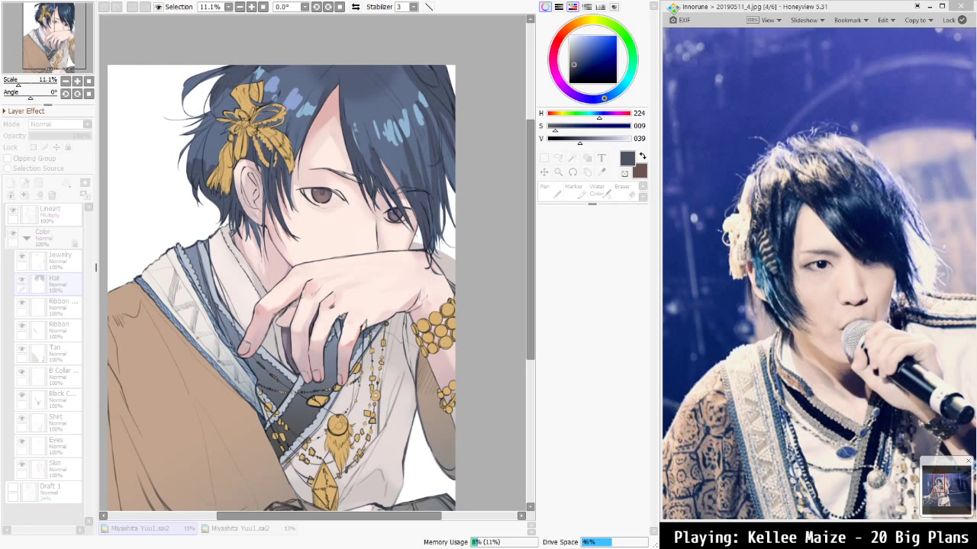
pyautogui.click(427, 198)
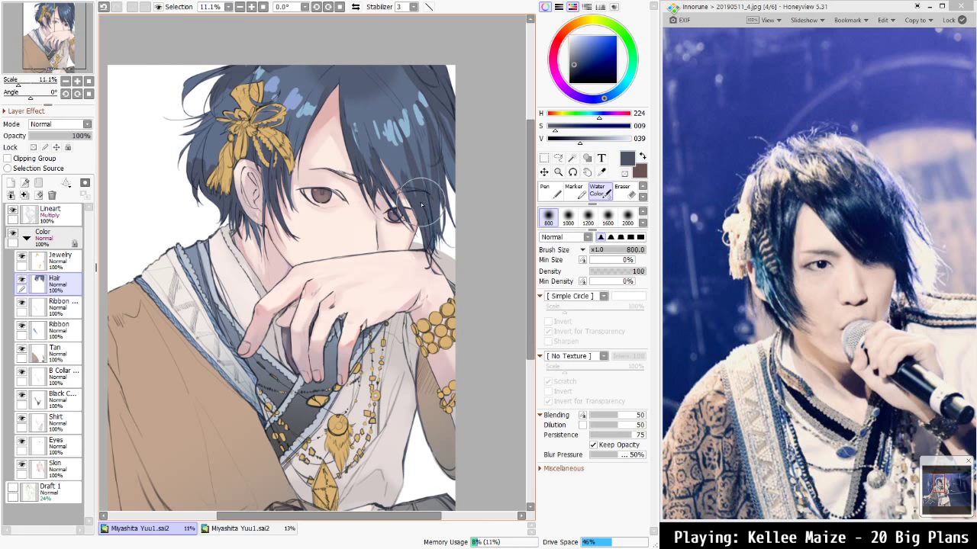
# Blend the hair shading with the Water Color brush, reducing its size to 450 and finally to 300
pyautogui.press('[')
pyautogui.press('[')
pyautogui.press('[')
pyautogui.press('[')
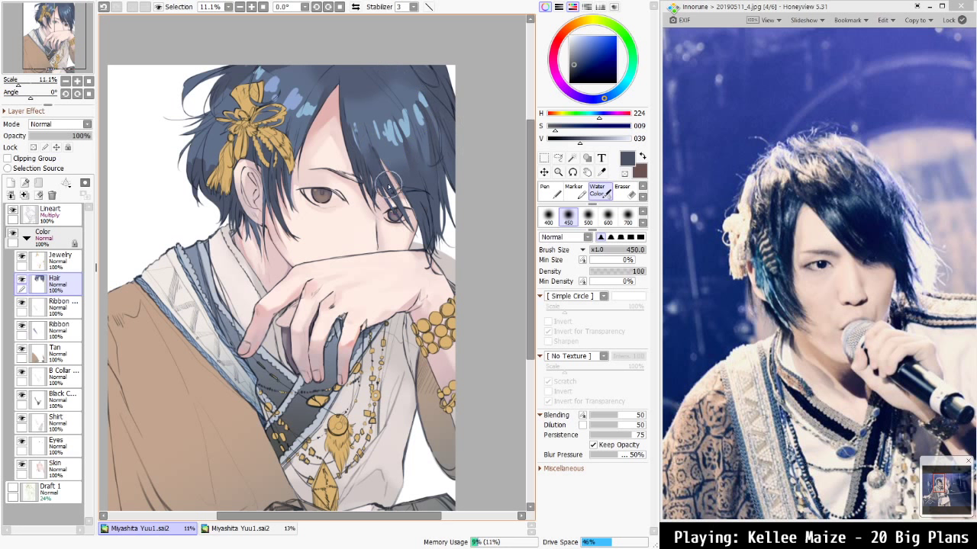
pyautogui.press('[')
pyautogui.press('[')
pyautogui.press('[')
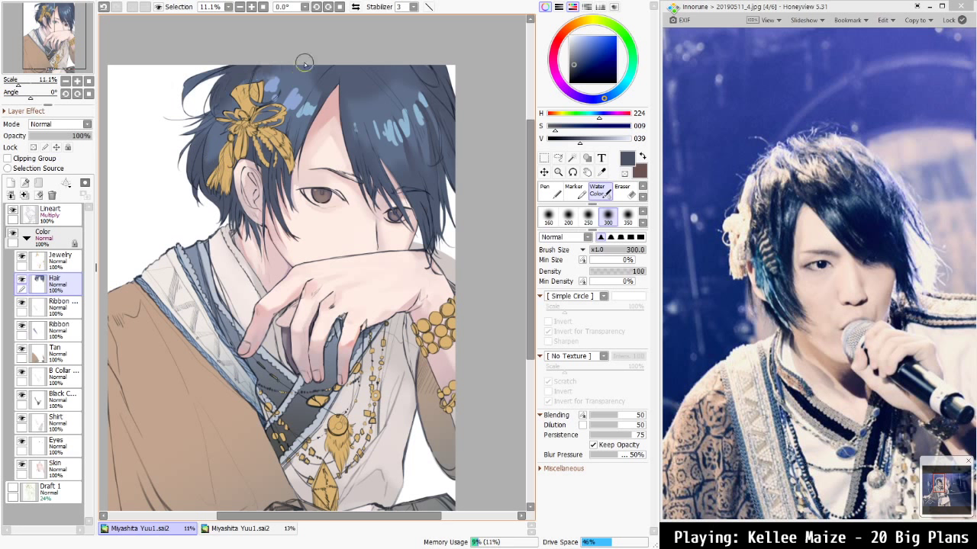
# Paint sampled slate blue (219, 17, 55) strokes around the bangs highlight, using the Marker at size 250
pyautogui.moveTo(346, 88); pyautogui.dragTo(353, 244)
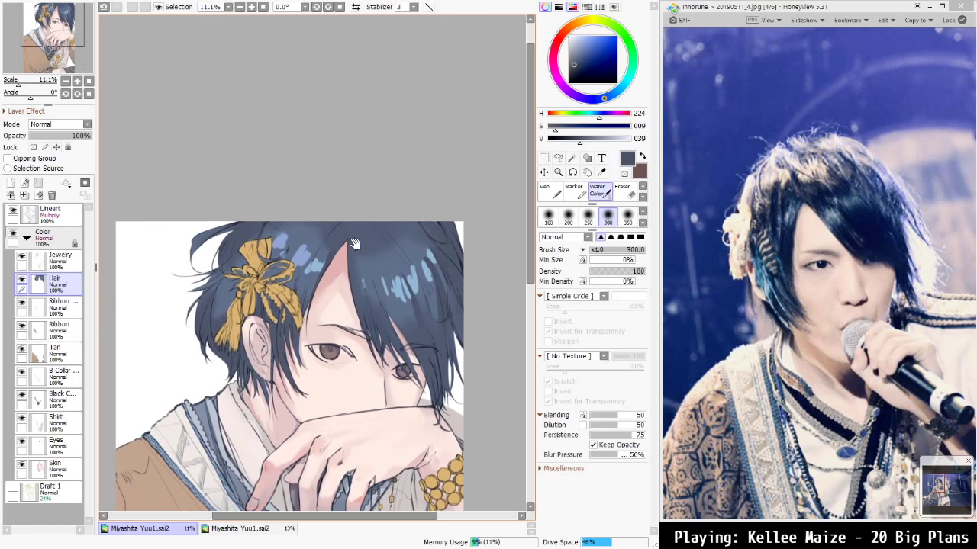
pyautogui.keyDown('alt'); pyautogui.click(389, 269); pyautogui.keyUp('alt')
pyautogui.press('m')
pyautogui.press('[')
pyautogui.press('[')
pyautogui.press('[')
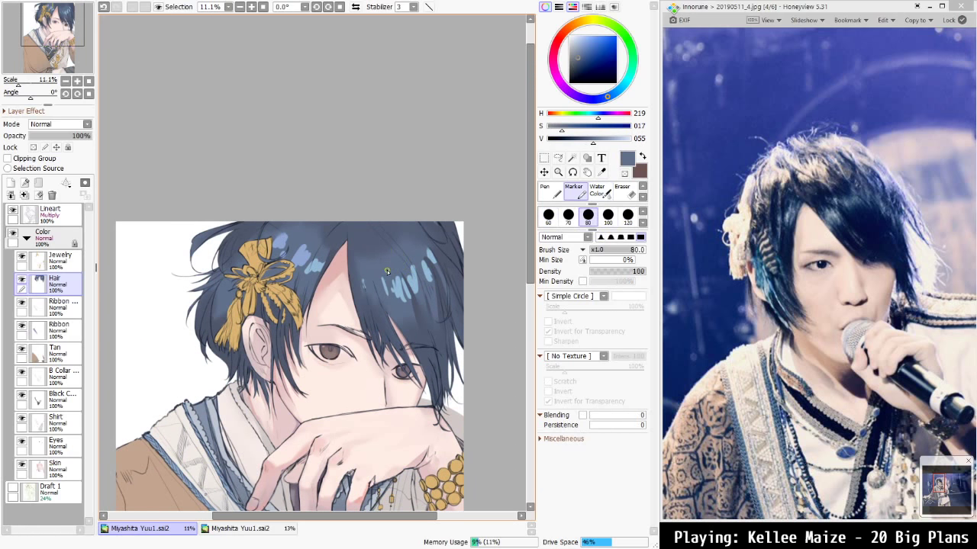
pyautogui.press(']')
pyautogui.press(']')
pyautogui.press(']')
pyautogui.press(']')
pyautogui.press(']')
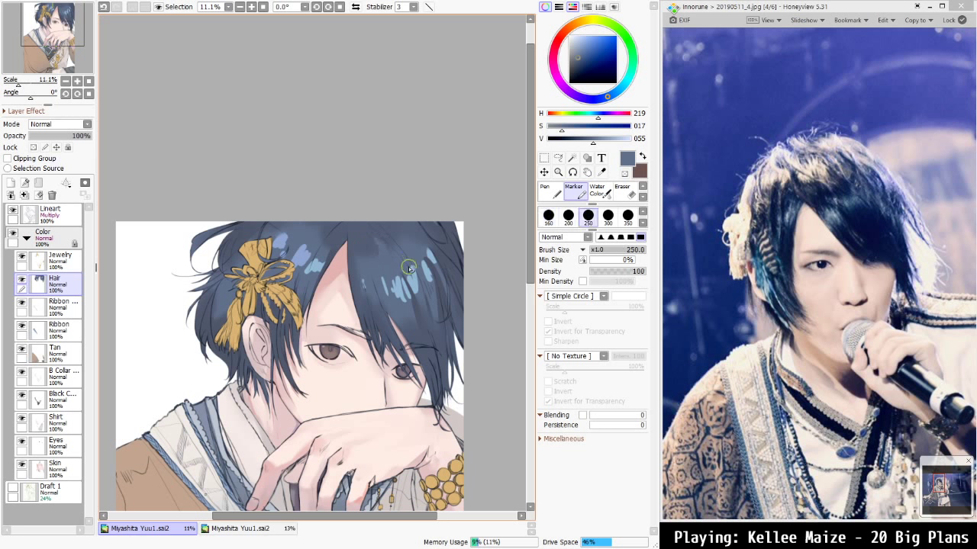
pyautogui.moveTo(386, 254); pyautogui.dragTo(365, 227)
pyautogui.moveTo(391, 271)
pyautogui.mouseDown()
pyautogui.moveTo(360, 220)
pyautogui.moveTo(404, 256)
pyautogui.mouseUp()
# Rework the hair beside the bangs highlight with sampled darker blue (221, 14, 46), reducing the Marker from size 250 to 160
pyautogui.keyDown('alt'); pyautogui.click(368, 240); pyautogui.keyUp('alt')
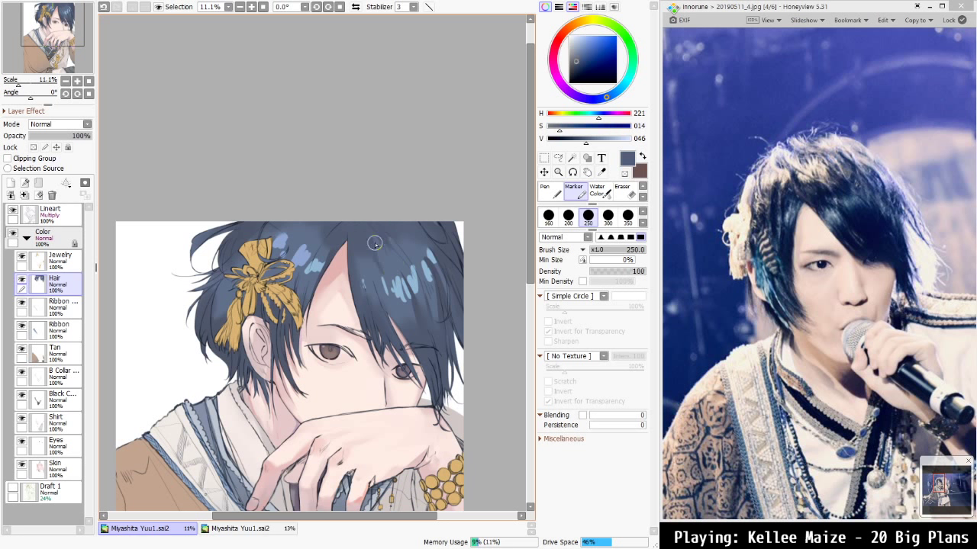
pyautogui.moveTo(380, 268); pyautogui.dragTo(361, 226)
pyautogui.moveTo(386, 291)
pyautogui.mouseDown()
pyautogui.moveTo(364, 230)
pyautogui.moveTo(405, 341)
pyautogui.moveTo(360, 226)
pyautogui.mouseUp()
pyautogui.press('[')
pyautogui.press('[')
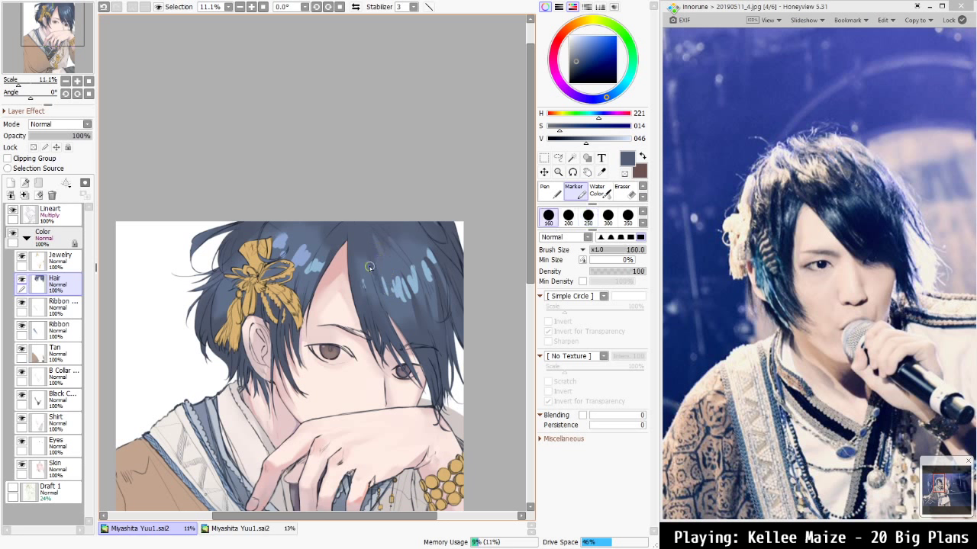
# Touch up the hair beside the fringe highlights with the Marker at size 120, using blues sampled from the surrounding hair
pyautogui.press('[')
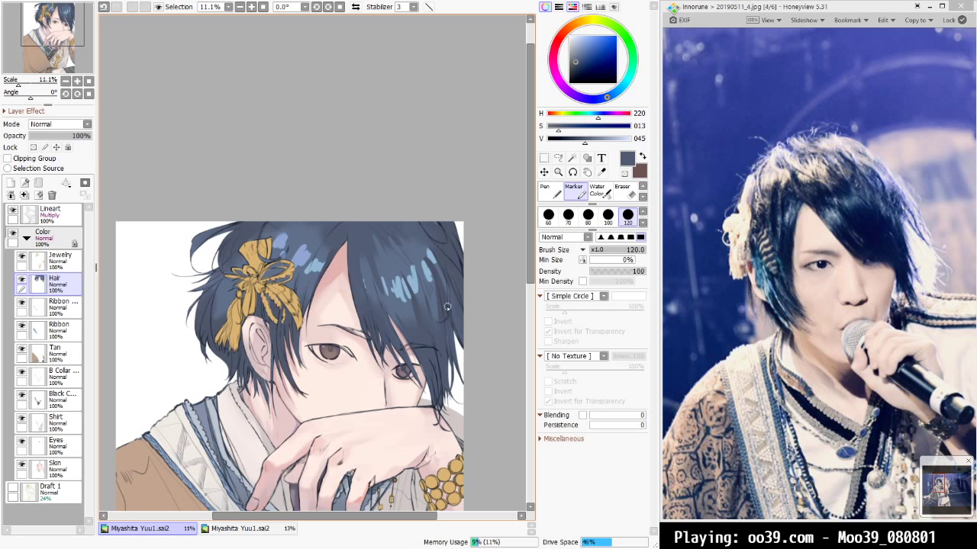
pyautogui.rightClick(442, 342)
pyautogui.keyDown('alt'); pyautogui.click(417, 247); pyautogui.keyUp('alt')
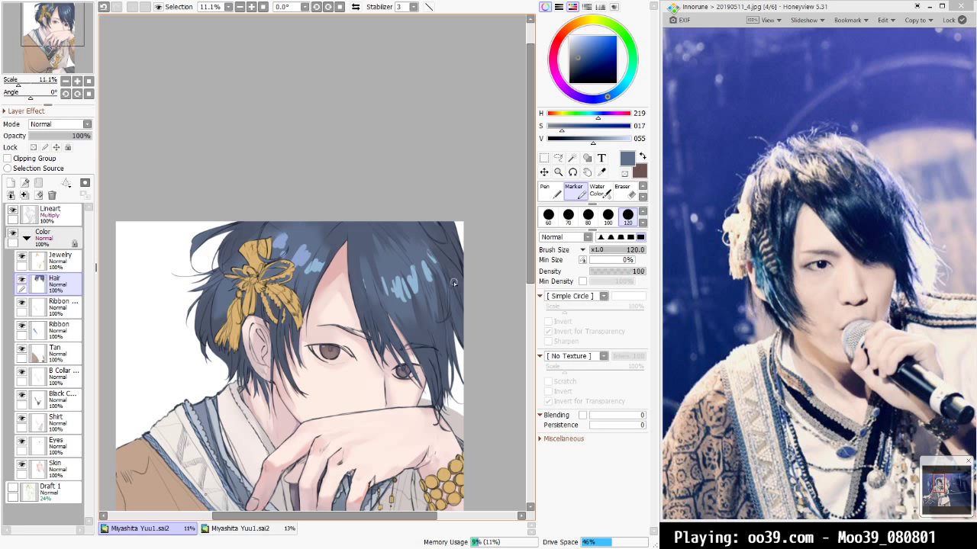
pyautogui.moveTo(436, 251); pyautogui.dragTo(443, 261)
# Blend the light-blue fringe highlights into the hair with the Water Color brush at size 300 and a sampled highlight blue
pyautogui.keyDown('alt'); pyautogui.click(415, 278); pyautogui.keyUp('alt')
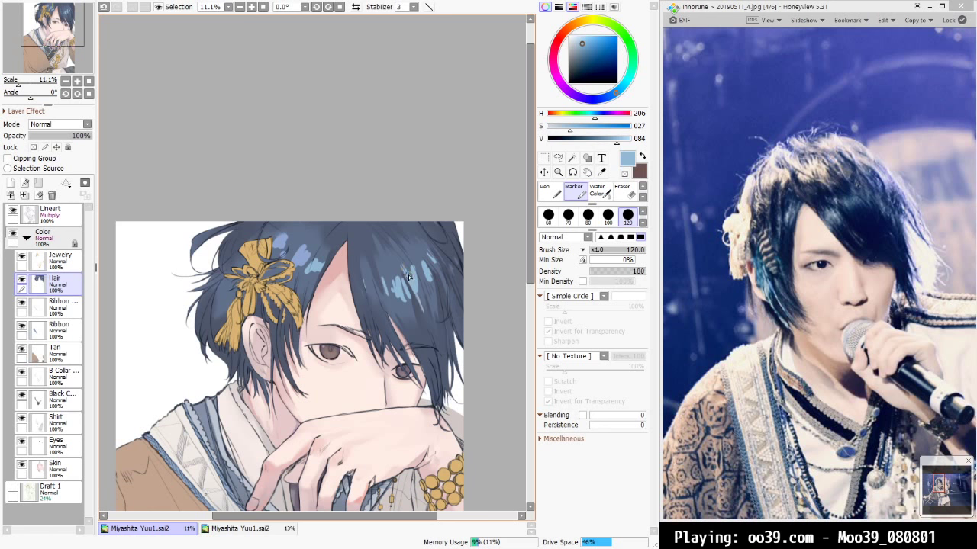
pyautogui.press('b')
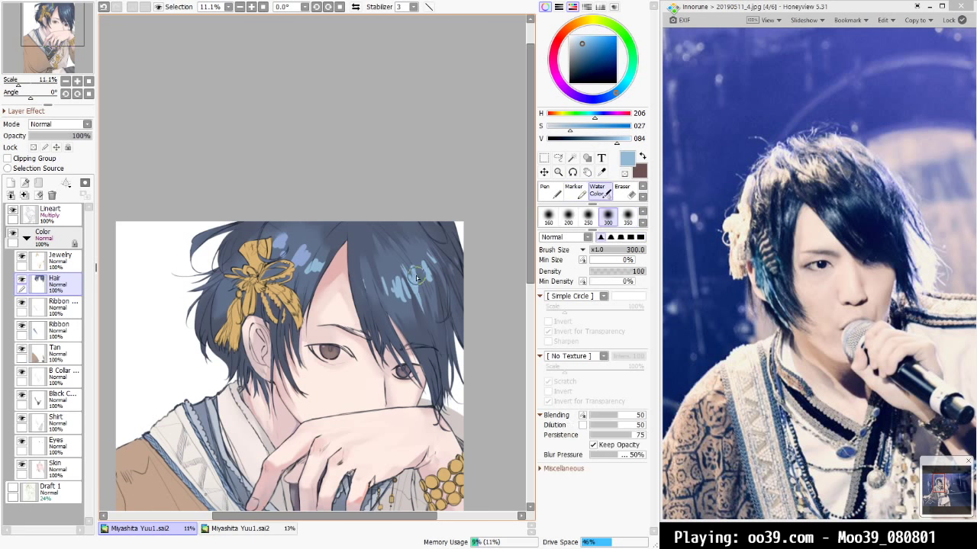
pyautogui.moveTo(398, 259); pyautogui.dragTo(426, 304)
pyautogui.moveTo(417, 262); pyautogui.dragTo(430, 283)
# Refine the strands around the fringe highlights with the Marker at size 160 in blues sampled from the highlight and nearby hair
pyautogui.keyDown('alt'); pyautogui.click(428, 273); pyautogui.keyUp('alt')
pyautogui.press('v')
pyautogui.press('[')
pyautogui.press('[')
pyautogui.press('[')
pyautogui.press('[')
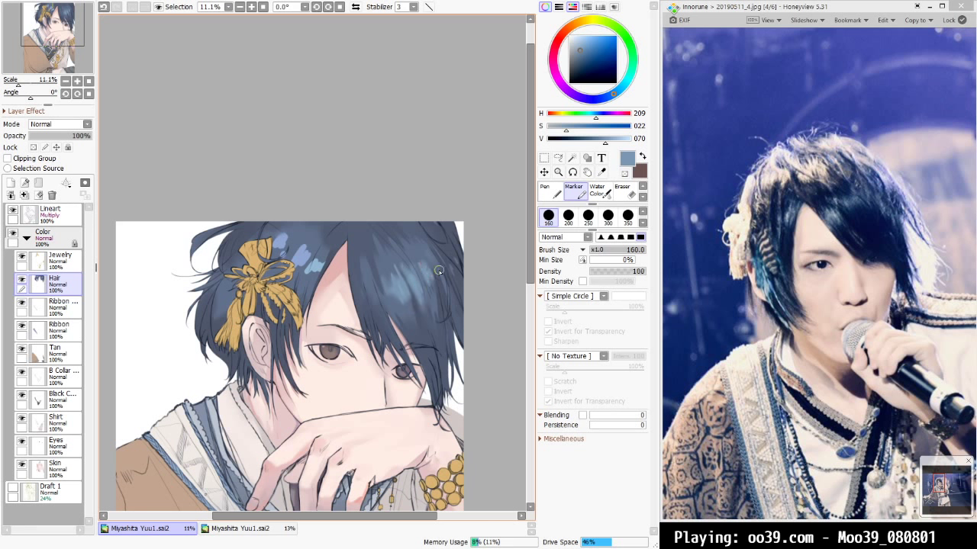
pyautogui.keyDown('alt'); pyautogui.click(411, 321); pyautogui.keyUp('alt')
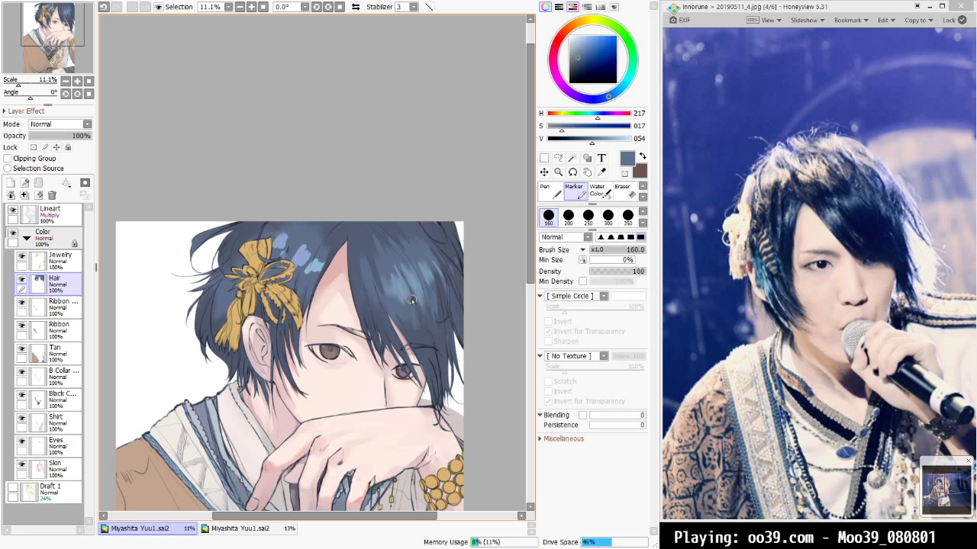
pyautogui.keyDown('alt'); pyautogui.click(424, 302); pyautogui.keyUp('alt')
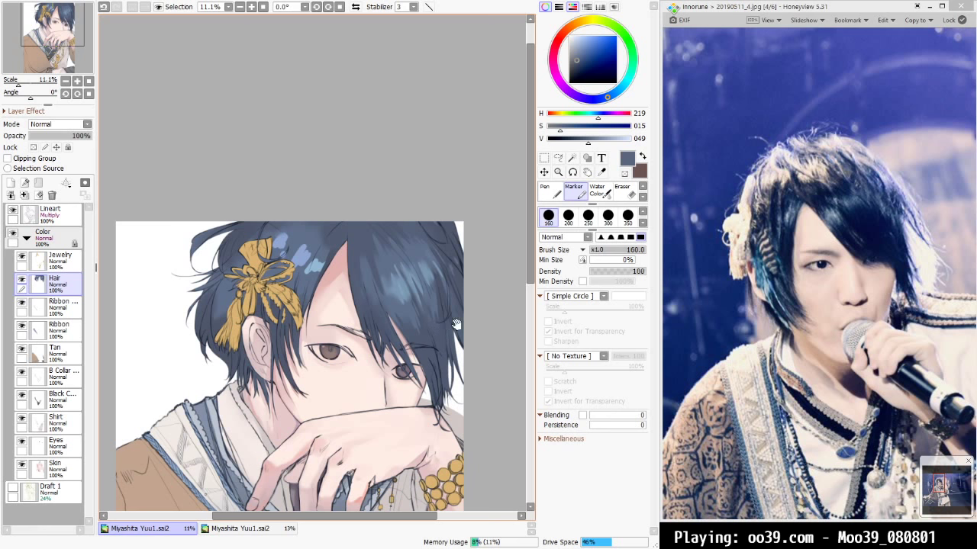
# Examine the fringe highlights against the whole illustration and up close
pyautogui.moveTo(456, 325)
pyautogui.mouseDown()
pyautogui.moveTo(442, 330)
pyautogui.moveTo(441, 348)
pyautogui.moveTo(472, 218)
pyautogui.moveTo(467, 174)
pyautogui.moveTo(488, 164)
pyautogui.moveTo(470, 173)
pyautogui.moveTo(444, 341)
pyautogui.mouseUp()
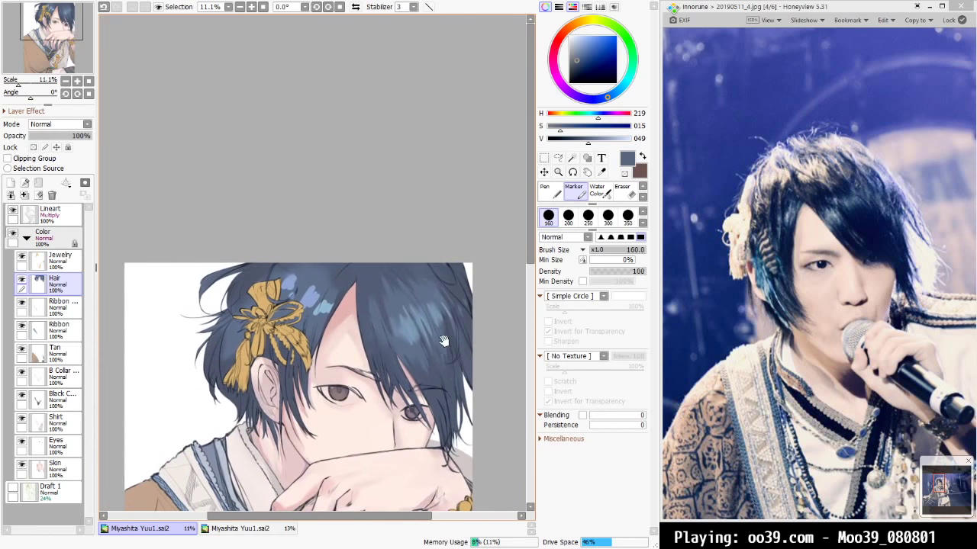
pyautogui.scroll(-4, 462, 351)
pyautogui.scroll(3, 462, 351)
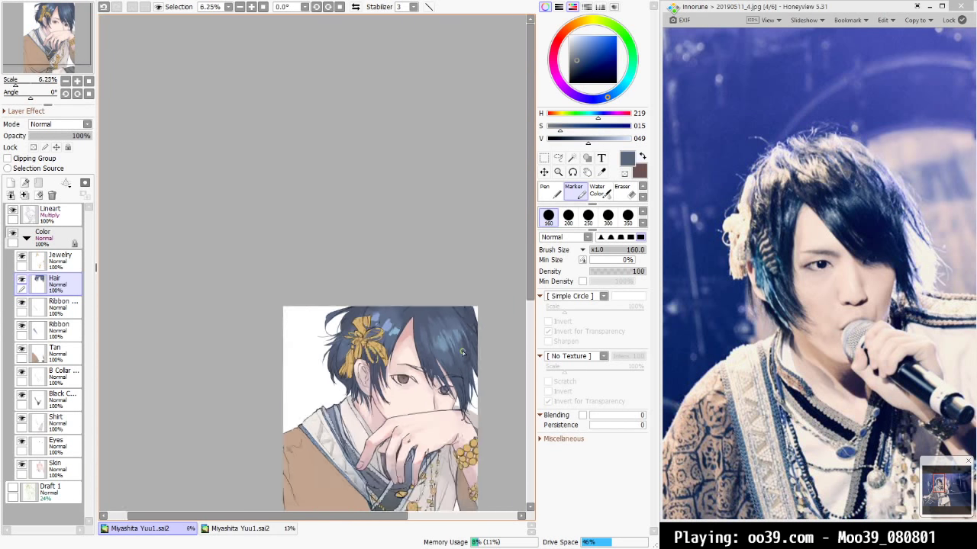
pyautogui.hotkey('ctrl', '0')
pyautogui.moveTo(391, 170); pyautogui.dragTo(325, 416)
pyautogui.moveTo(302, 308); pyautogui.dragTo(324, 309)
pyautogui.scroll(2, 340, 342)
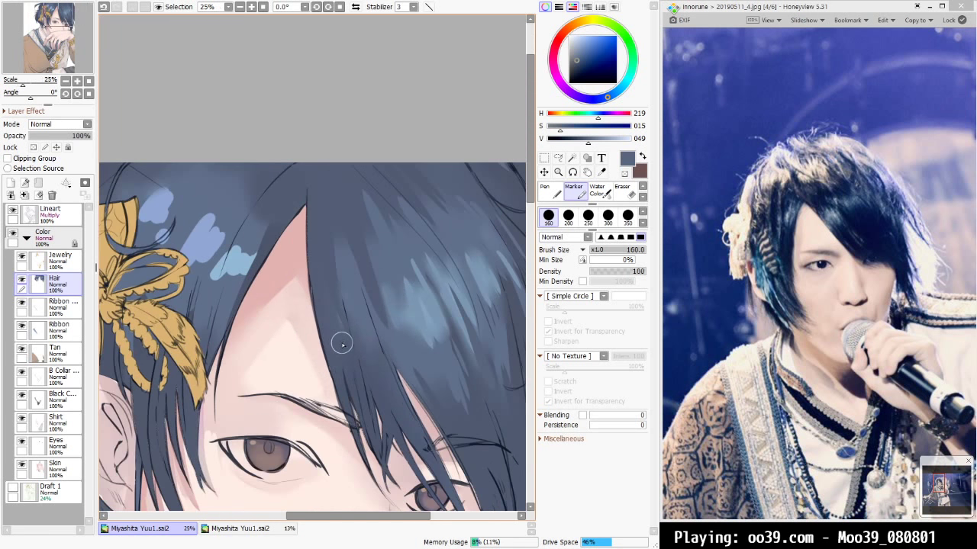
pyautogui.moveTo(344, 343); pyautogui.dragTo(356, 320)
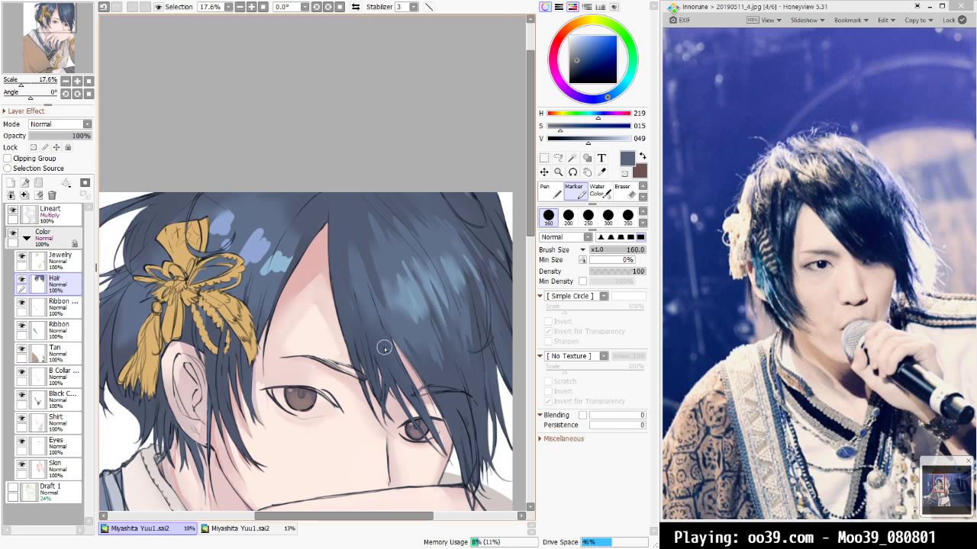
pyautogui.press(']')
pyautogui.press(']')
pyautogui.press('[')
pyautogui.press('[')
pyautogui.hotkey('ctrl', 'z')
# Paint a small highlight on the lower fringe strands above the eyebrow with the Marker in sampled light blue, undoing the surplus strokes
pyautogui.keyDown('alt'); pyautogui.click(408, 296); pyautogui.keyUp('alt')
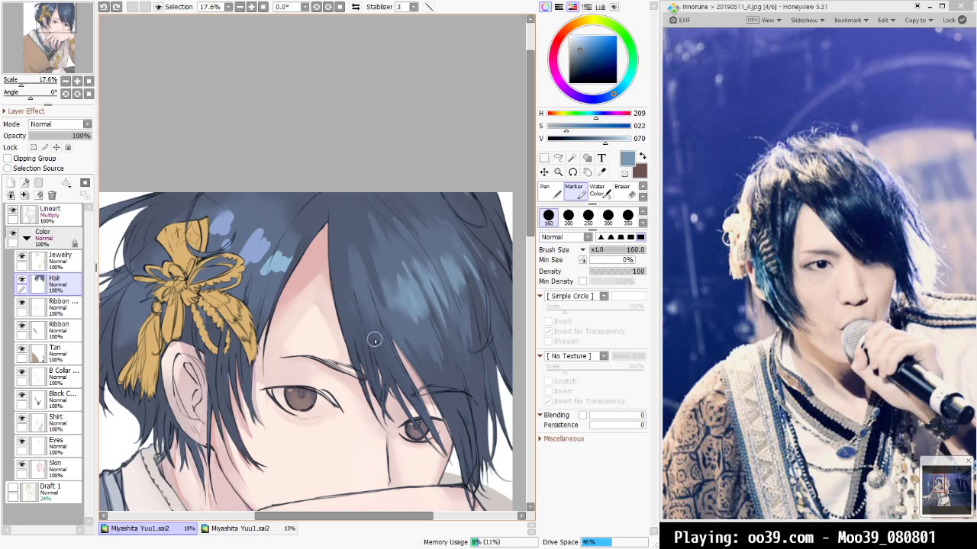
pyautogui.moveTo(375, 340)
pyautogui.mouseDown()
pyautogui.moveTo(379, 349)
pyautogui.moveTo(382, 334)
pyautogui.moveTo(389, 343)
pyautogui.mouseUp()
pyautogui.press('[')
pyautogui.press('[')
pyautogui.press('[')
pyautogui.press('[')
pyautogui.press('[')
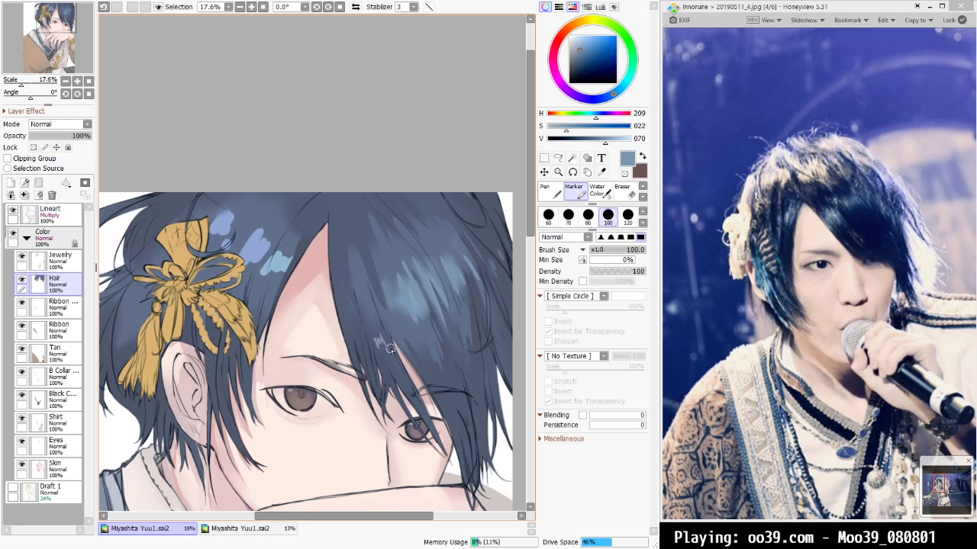
pyautogui.hotkey('ctrl', 'z')
# Soften the small lower-fringe highlight with the Water Color brush, reducing the brush size to 80
pyautogui.press('c')
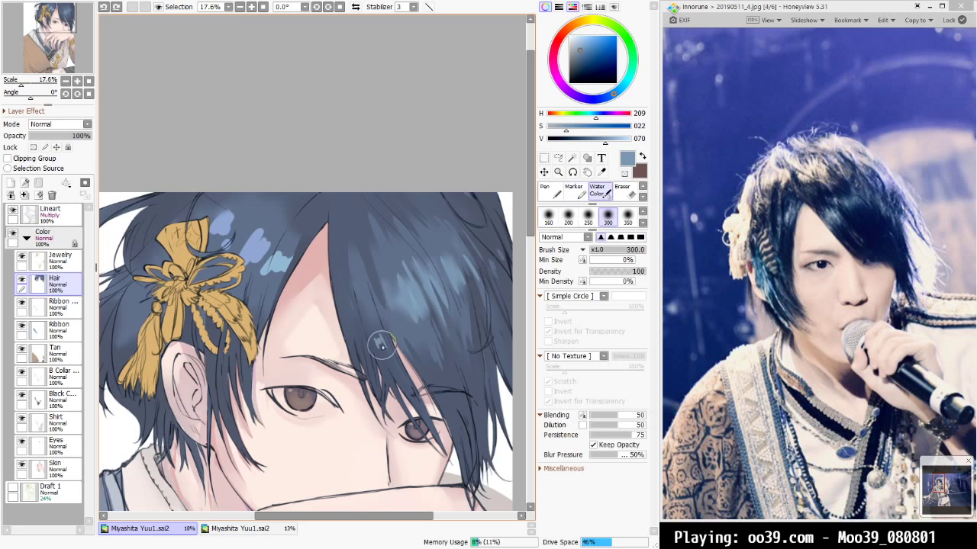
pyautogui.press('[')
pyautogui.press('[')
pyautogui.press('[')
pyautogui.press('[')
pyautogui.press('[')
pyautogui.press('[')
pyautogui.press('[')
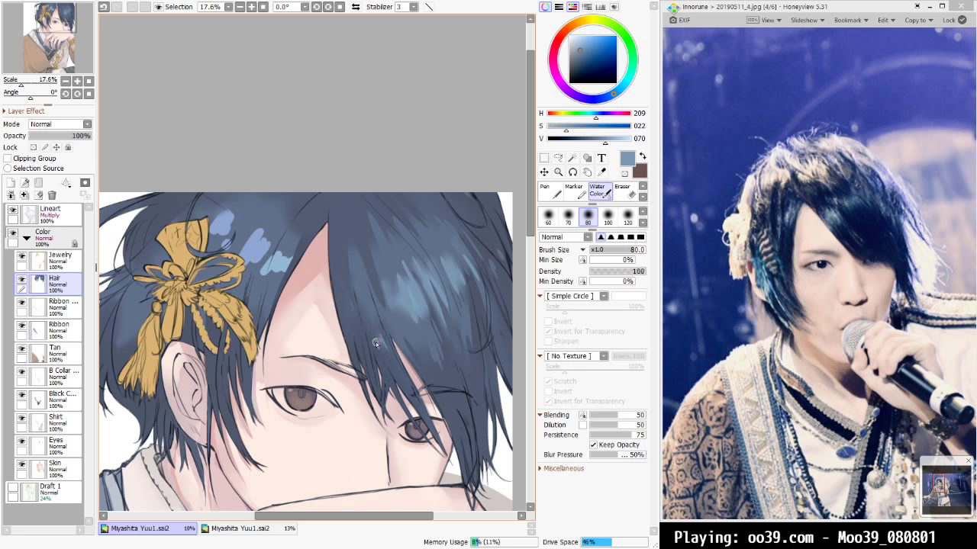
# Draw a fine highlight strand down the lower fringe with the Marker at size 35 in a sampled blue, redoing the stroke as needed
pyautogui.keyDown('alt'); pyautogui.click(376, 341); pyautogui.keyUp('alt')
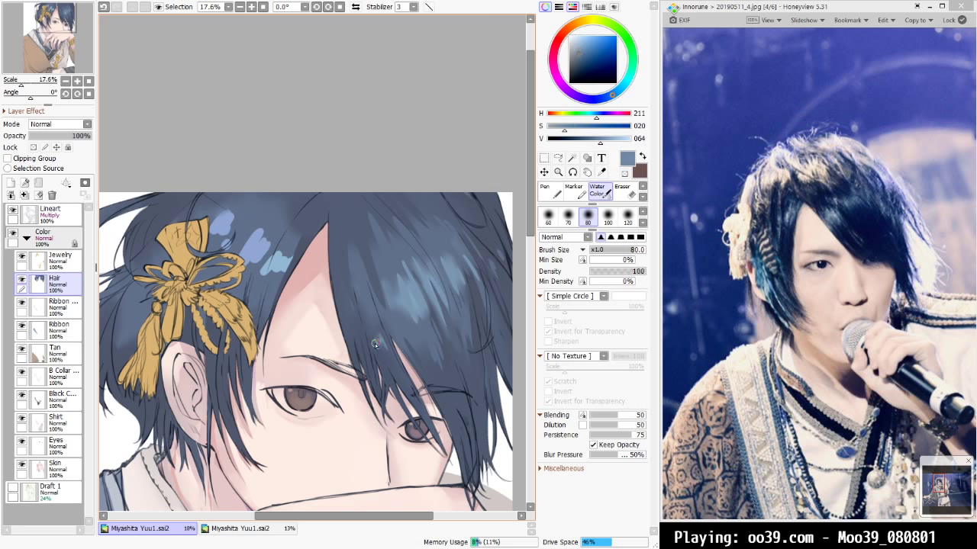
pyautogui.press('m')
pyautogui.press('[')
pyautogui.press('[')
pyautogui.press('[')
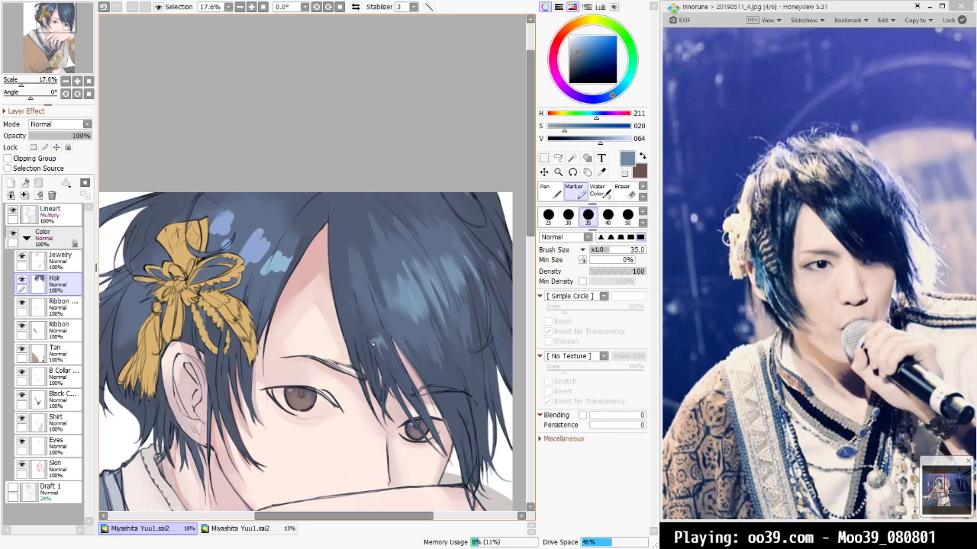
pyautogui.hotkey('ctrl', 'z')
pyautogui.moveTo(361, 319); pyautogui.dragTo(390, 385)
pyautogui.hotkey('ctrl', 'z')
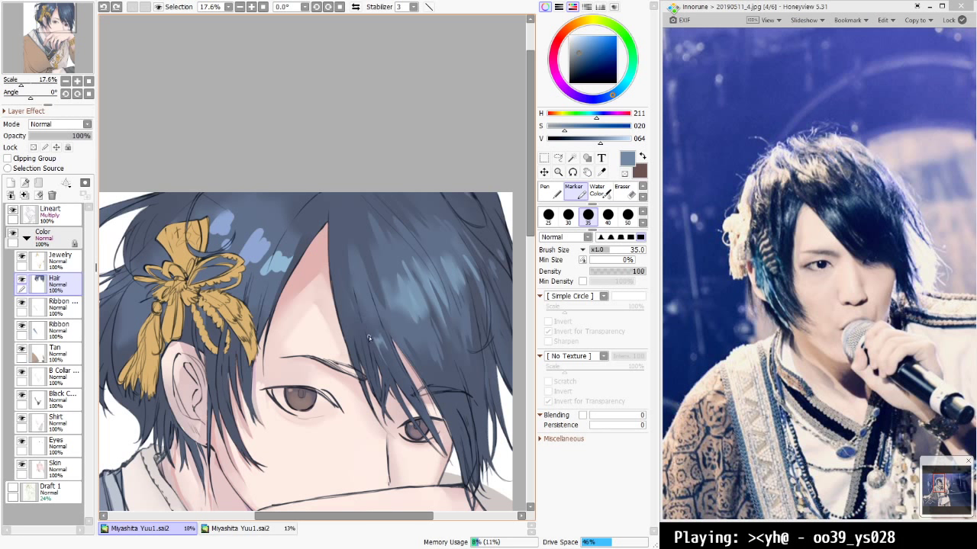
pyautogui.moveTo(369, 337); pyautogui.dragTo(390, 385)
pyautogui.hotkey('ctrl', 'z')
pyautogui.moveTo(371, 339); pyautogui.dragTo(390, 384)
# Rework the large fringe highlight with mid blue sampled from the hair above it, enlarging the Marker to size 200
pyautogui.keyDown('alt'); pyautogui.click(398, 264); pyautogui.keyUp('alt')
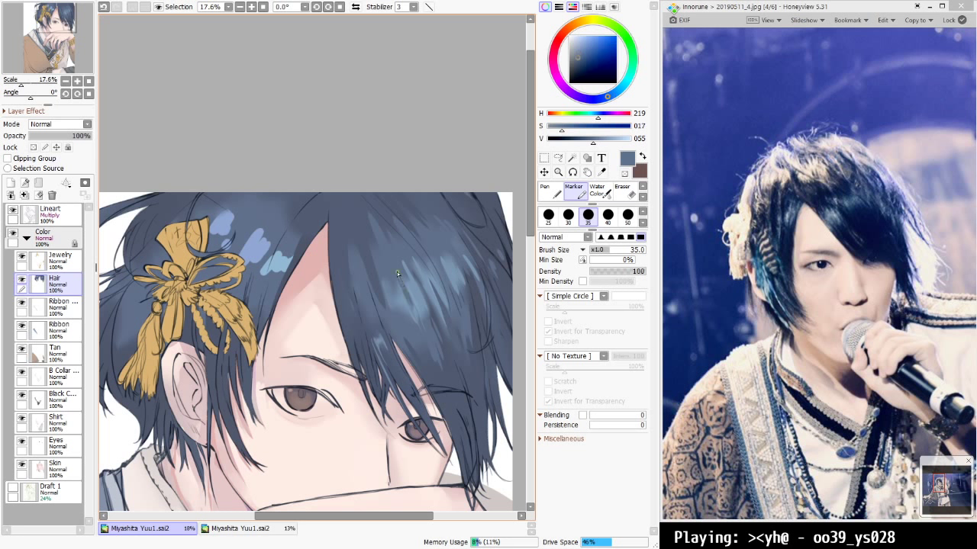
pyautogui.press(']')
pyautogui.press(']')
pyautogui.press(']')
pyautogui.press(']')
pyautogui.press(']')
pyautogui.press(']')
pyautogui.press(']')
pyautogui.press(']')
pyautogui.press(']')
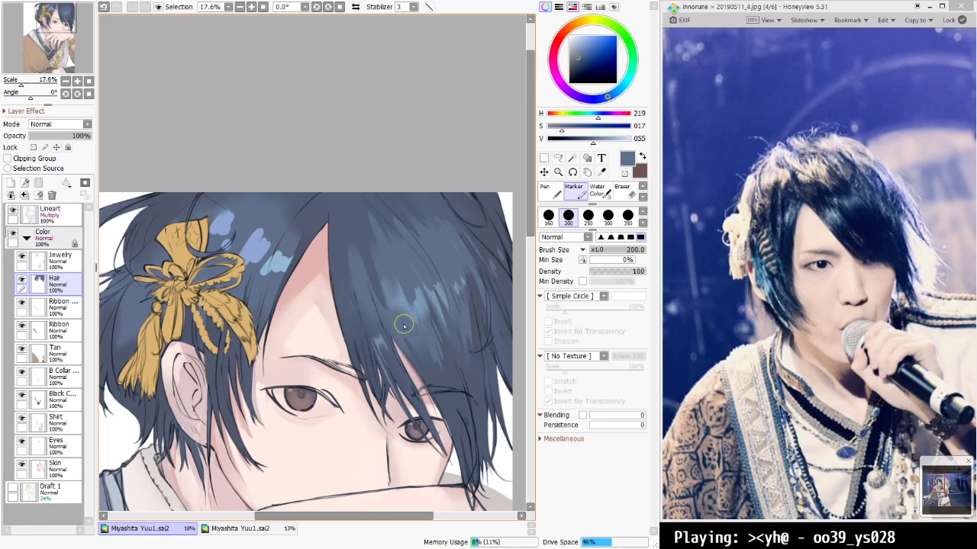
# Paint down the fringe's inner edge beside the forehead with the Marker at size 250 in sampled dark hair blue, undoing the last stroke
pyautogui.moveTo(433, 380); pyautogui.dragTo(403, 444)
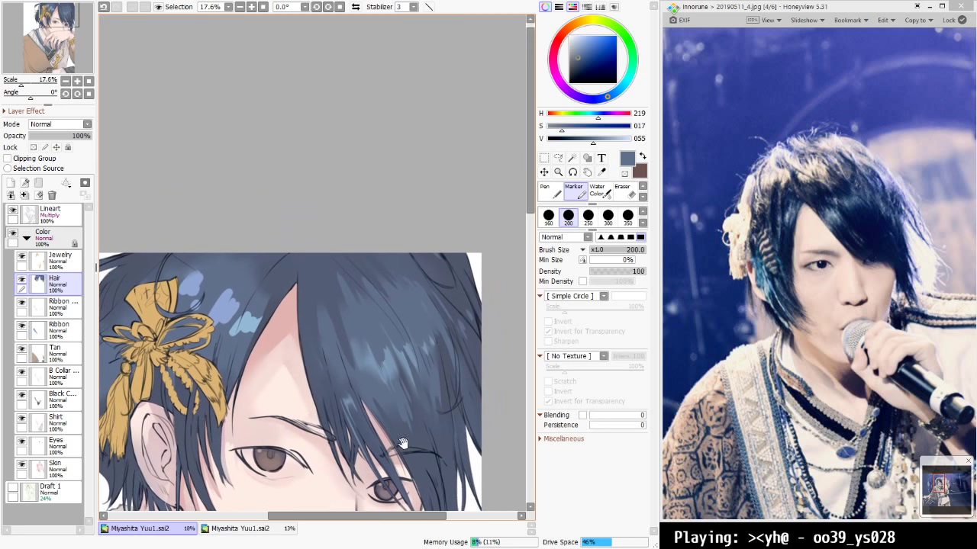
pyautogui.keyDown('alt'); pyautogui.click(325, 348); pyautogui.keyUp('alt')
pyautogui.press(']')
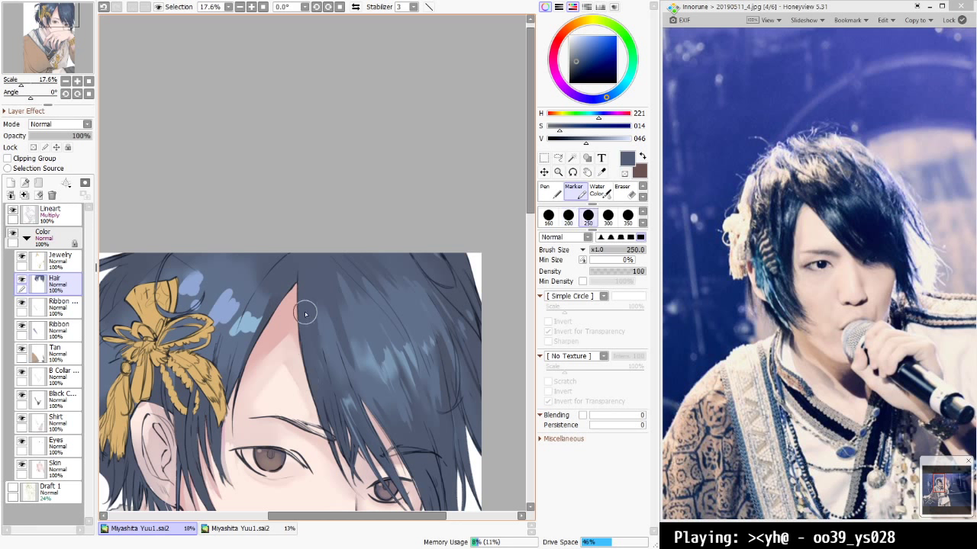
pyautogui.moveTo(305, 313); pyautogui.dragTo(333, 408)
pyautogui.moveTo(306, 283); pyautogui.dragTo(331, 394)
pyautogui.hotkey('ctrl', 'z')
# Darken the colour to a brightness of 35 and paint a short shadow strand along the fringe's inner edge with the Marker at size 100
pyautogui.press('[')
pyautogui.press('[')
pyautogui.press('[')
pyautogui.press('[')
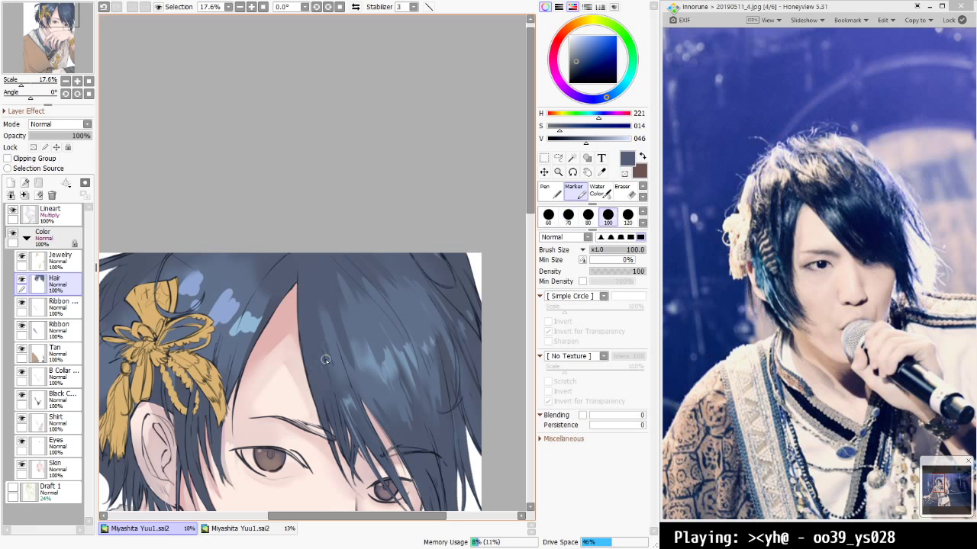
pyautogui.moveTo(586, 142); pyautogui.dragTo(577, 142)
pyautogui.moveTo(302, 312); pyautogui.dragTo(332, 432)
pyautogui.hotkey('ctrl', 'z')
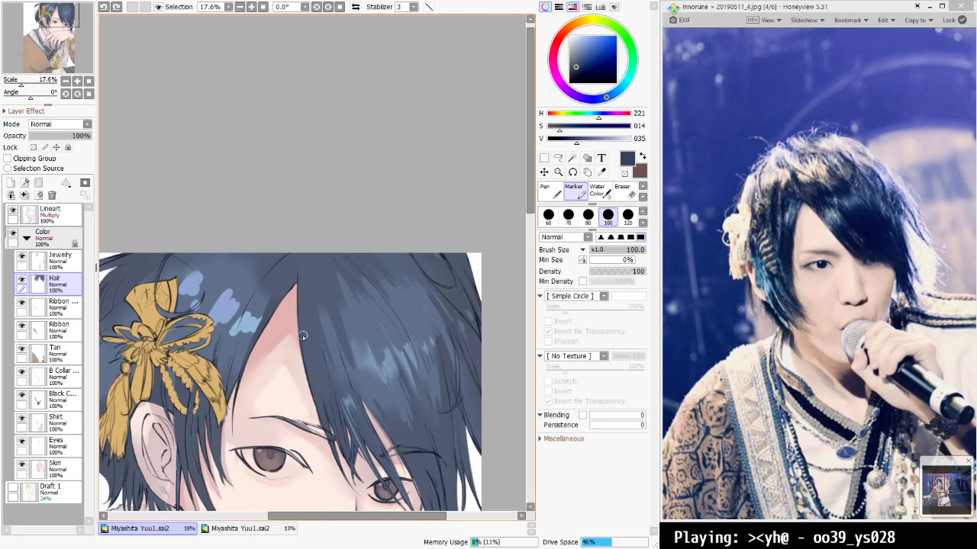
pyautogui.moveTo(303, 336); pyautogui.dragTo(330, 433)
pyautogui.hotkey('ctrl', 'z')
pyautogui.moveTo(310, 343)
pyautogui.mouseDown()
pyautogui.moveTo(329, 394)
pyautogui.moveTo(321, 379)
pyautogui.mouseUp()
pyautogui.hotkey('ctrl', 'z')
pyautogui.moveTo(314, 324); pyautogui.dragTo(332, 394)
pyautogui.hotkey('ctrl', 'z')
pyautogui.moveTo(321, 352); pyautogui.dragTo(326, 375)
# Blend the fringe beside the highlights with the Water Color brush at size 80 in a sampled mid blue
pyautogui.press('c')
pyautogui.keyDown('alt'); pyautogui.click(378, 347); pyautogui.keyUp('alt')
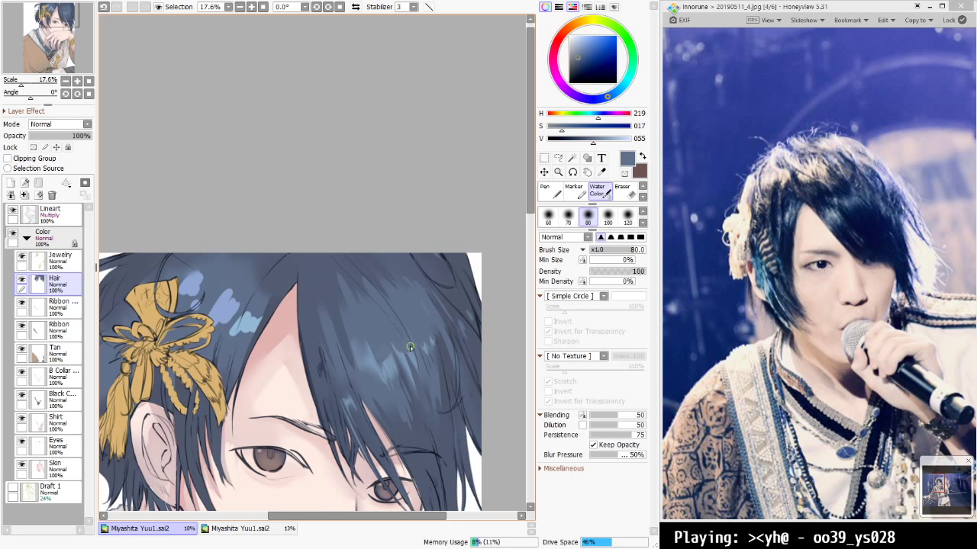
pyautogui.click(368, 345)
# Paint over the large fringe highlights in mid blue with the Marker, enlarging the brush to size 450
pyautogui.moveTo(412, 416); pyautogui.dragTo(460, 357)
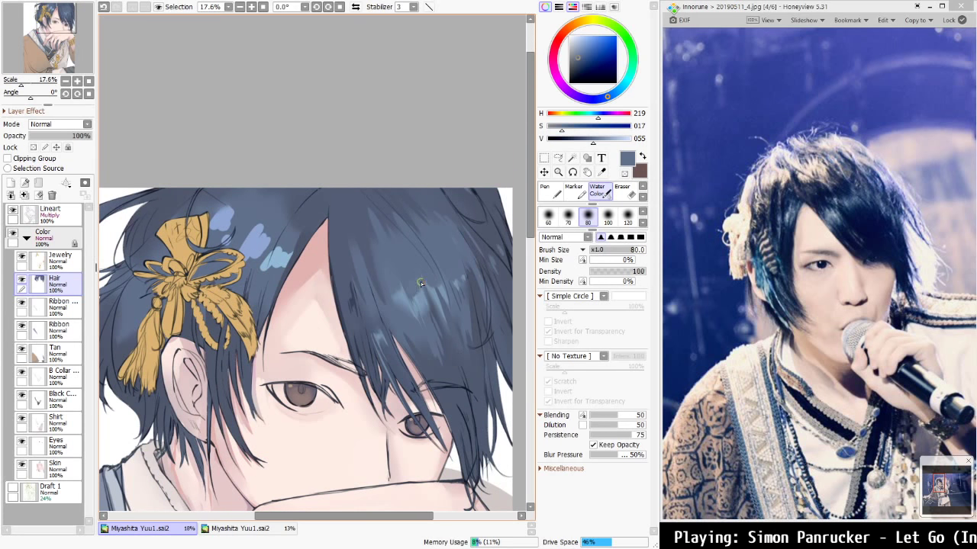
pyautogui.press('m')
pyautogui.press(']')
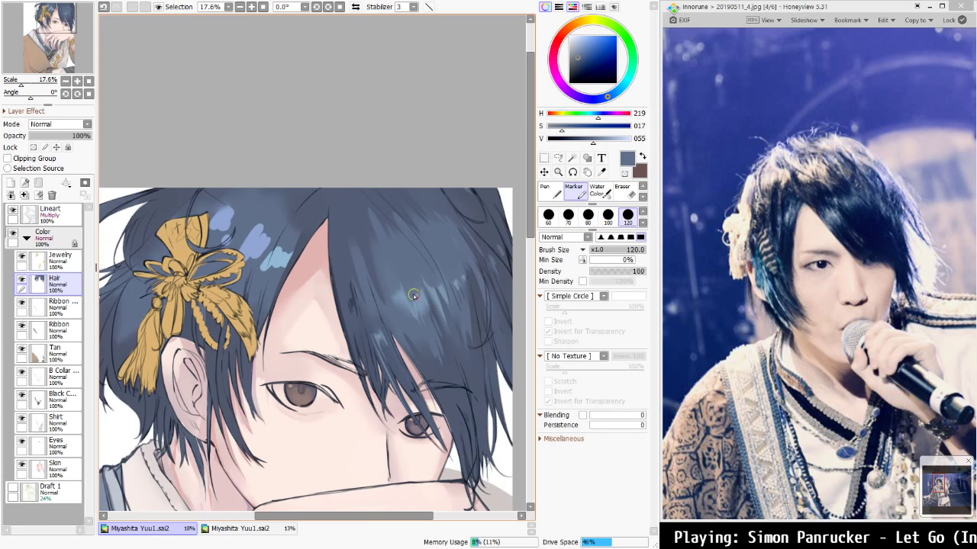
pyautogui.press('[')
pyautogui.press('[')
pyautogui.press('[')
pyautogui.moveTo(388, 300); pyautogui.dragTo(443, 286)
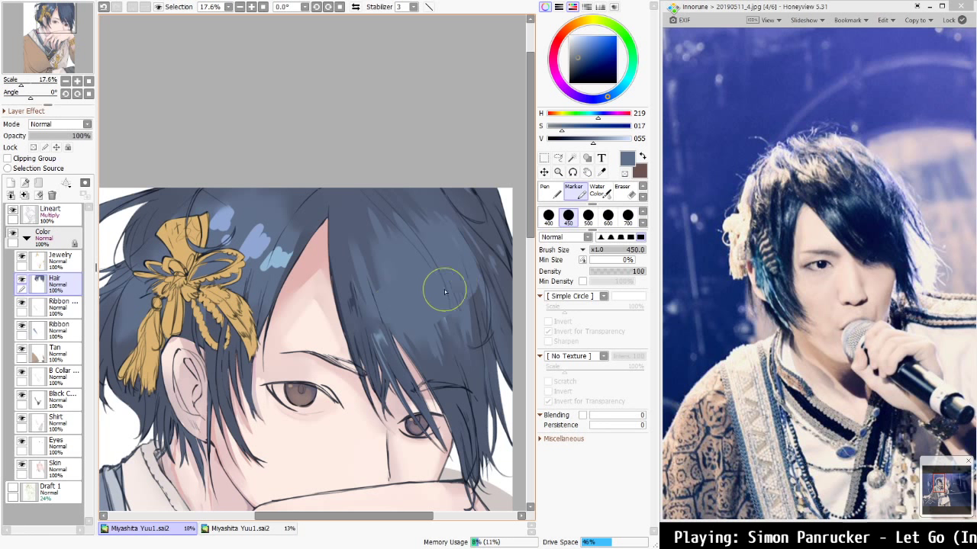
# Blend the repainted fringe into the darker outer hair with the Water Color brush at size 350 in a sampled dark blue
pyautogui.keyDown('alt'); pyautogui.click(452, 349); pyautogui.keyUp('alt')
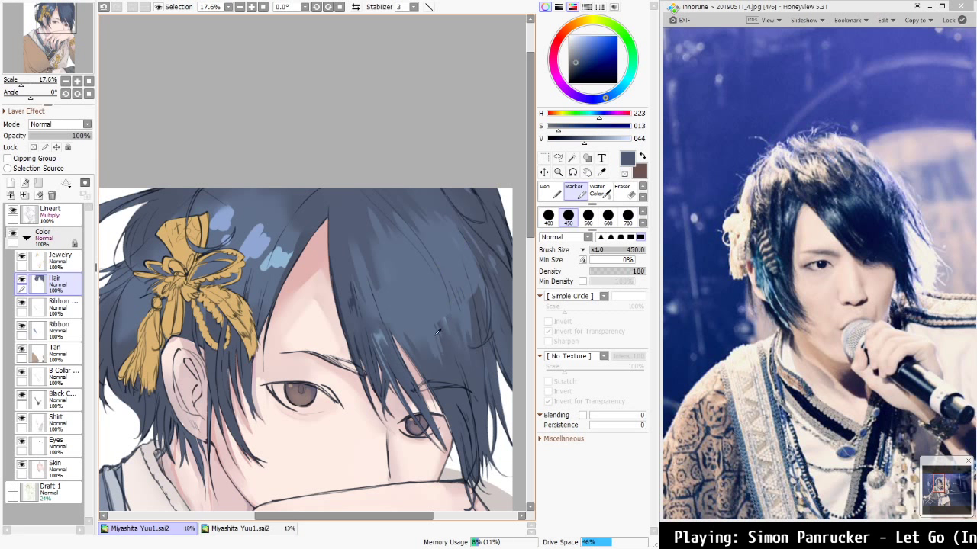
pyautogui.press('c')
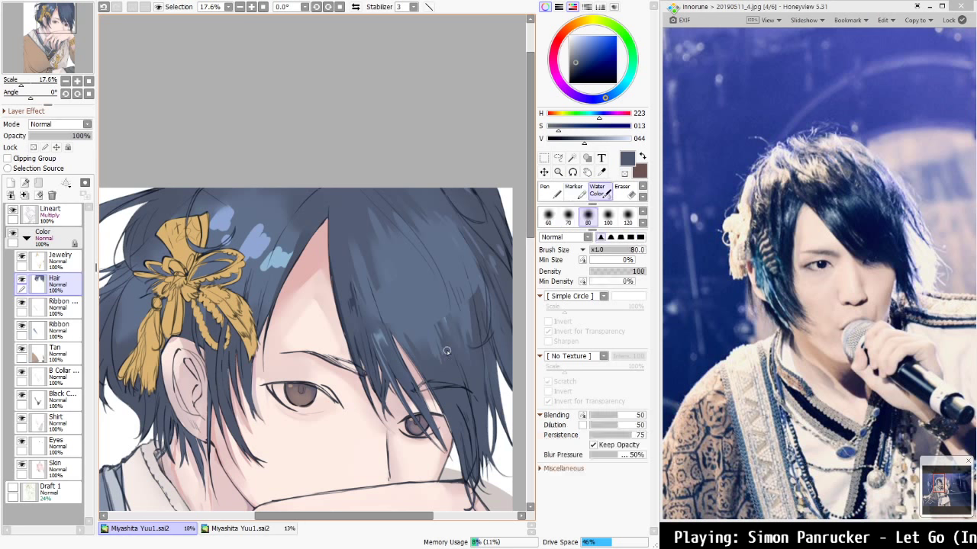
pyautogui.press(']')
pyautogui.press(']')
pyautogui.press(']')
pyautogui.press(']')
pyautogui.press(']')
pyautogui.press(']')
pyautogui.press(']')
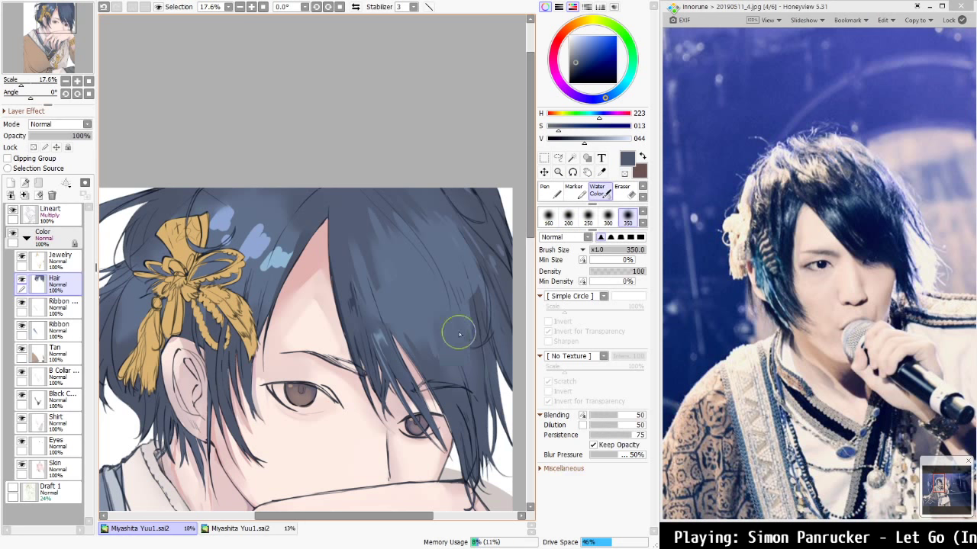
# Smooth the outer hair strands near the canvas edge with the Water Color brush at size 120
pyautogui.press('[')
pyautogui.press('[')
pyautogui.press('[')
pyautogui.press('[')
pyautogui.press('[')
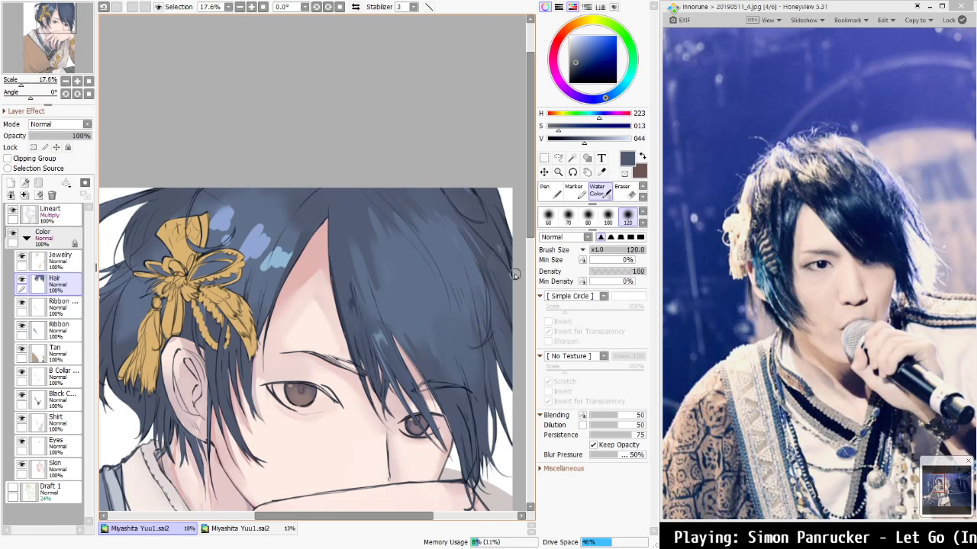
# Paint the lower outer hair strands with the Marker at size 120 in a sampled hair blue darkened to value 30
pyautogui.moveTo(504, 340); pyautogui.dragTo(452, 333)
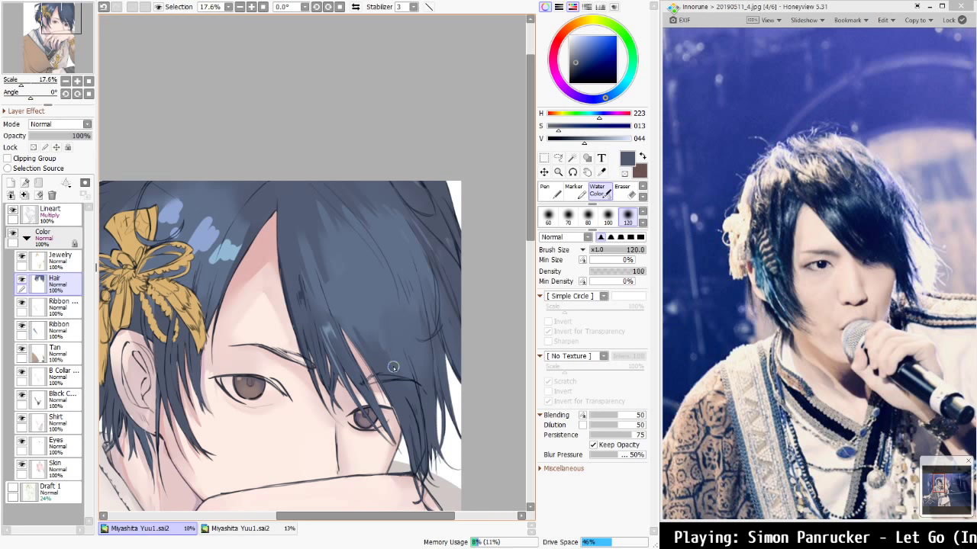
pyautogui.rightClick(395, 372)
pyautogui.press('m')
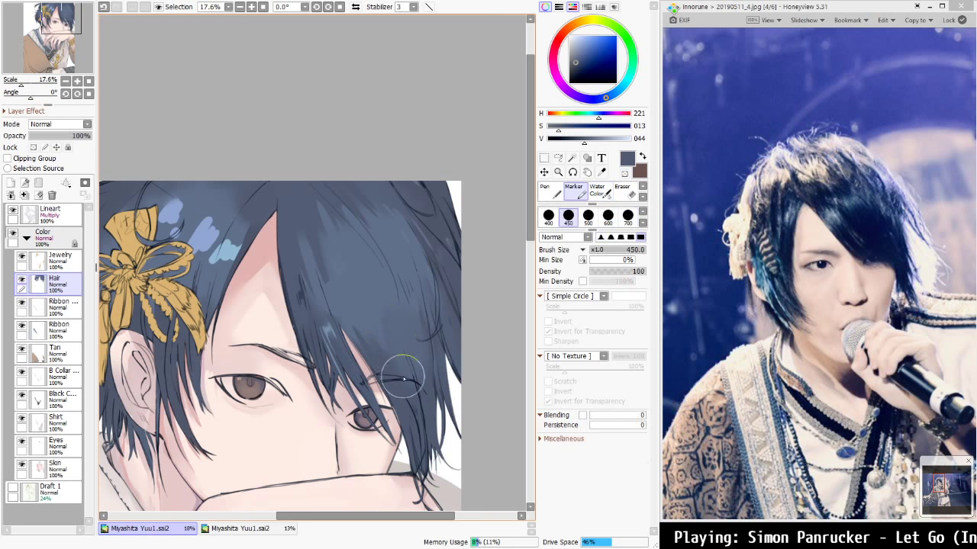
pyautogui.press('[')
pyautogui.press(']')
pyautogui.press('[')
pyautogui.press('[')
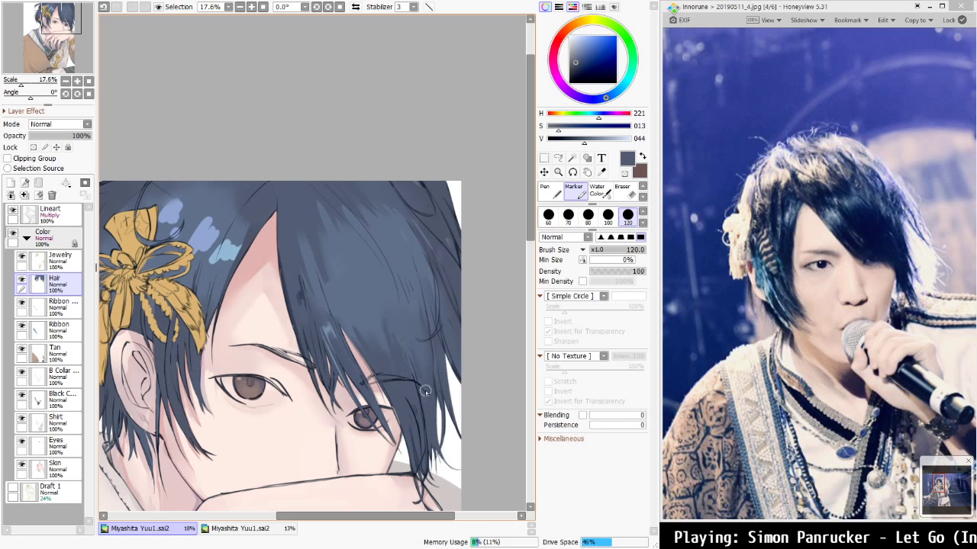
pyautogui.hotkey('ctrl', 'z')
pyautogui.moveTo(585, 144); pyautogui.dragTo(573, 144)
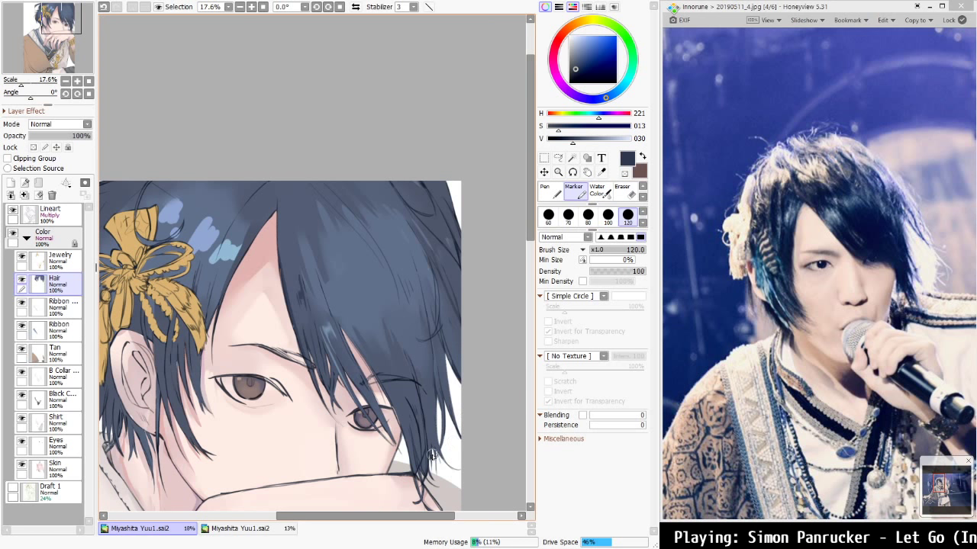
pyautogui.moveTo(432, 455); pyautogui.dragTo(432, 389)
pyautogui.hotkey('ctrl', 'z')
pyautogui.moveTo(437, 451); pyautogui.dragTo(437, 387)
# Blend the darkened hair tips above the hand with the Water Color brush, and enlarge the brush to size 350
pyautogui.press('c')
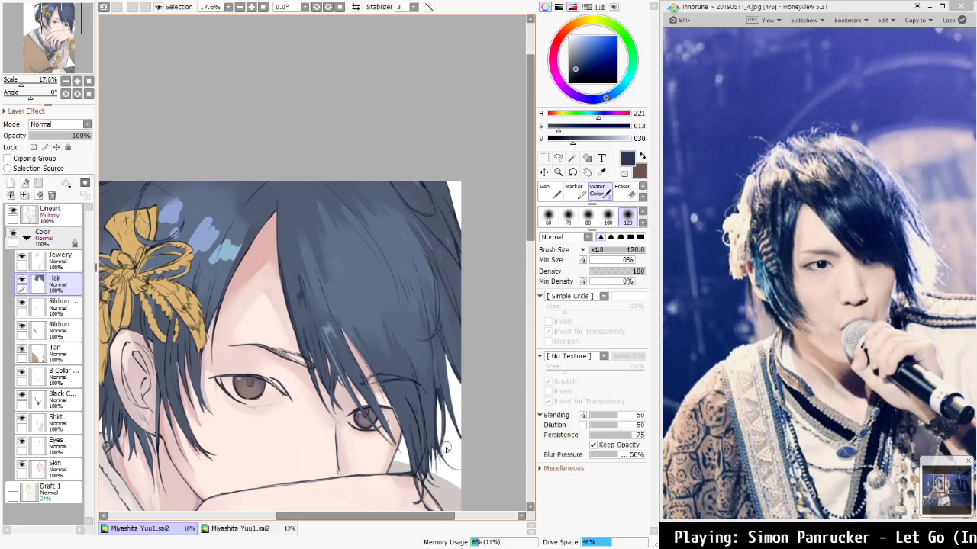
pyautogui.moveTo(434, 439)
pyautogui.mouseDown()
pyautogui.moveTo(438, 392)
pyautogui.moveTo(425, 449)
pyautogui.mouseUp()
pyautogui.press(']')
pyautogui.press(']')
pyautogui.press(']')
pyautogui.press(']')
pyautogui.press(']')
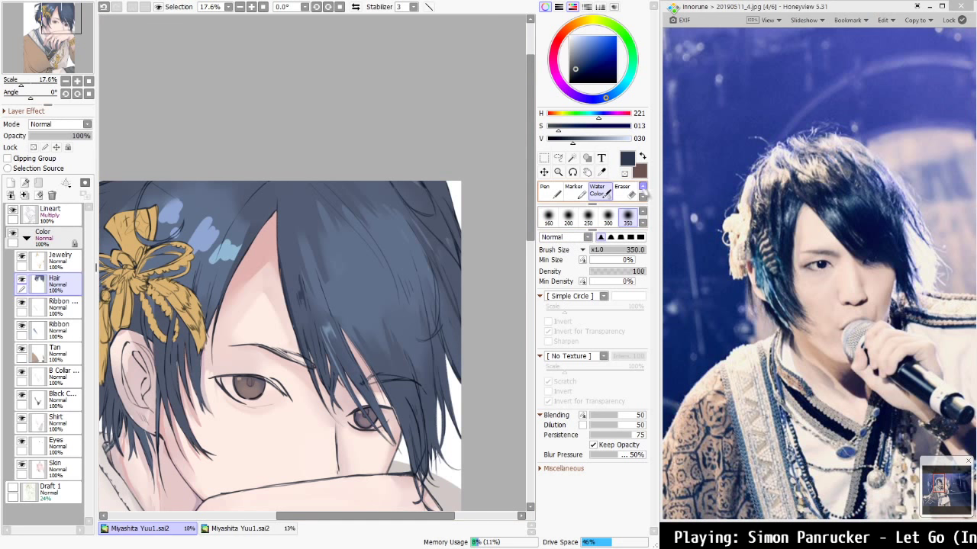
# Switch to the Acrylic brush, undo the last stroke, and enlarge the brush to size 450
pyautogui.click(643, 197)
pyautogui.click(643, 196)
pyautogui.click(643, 197)
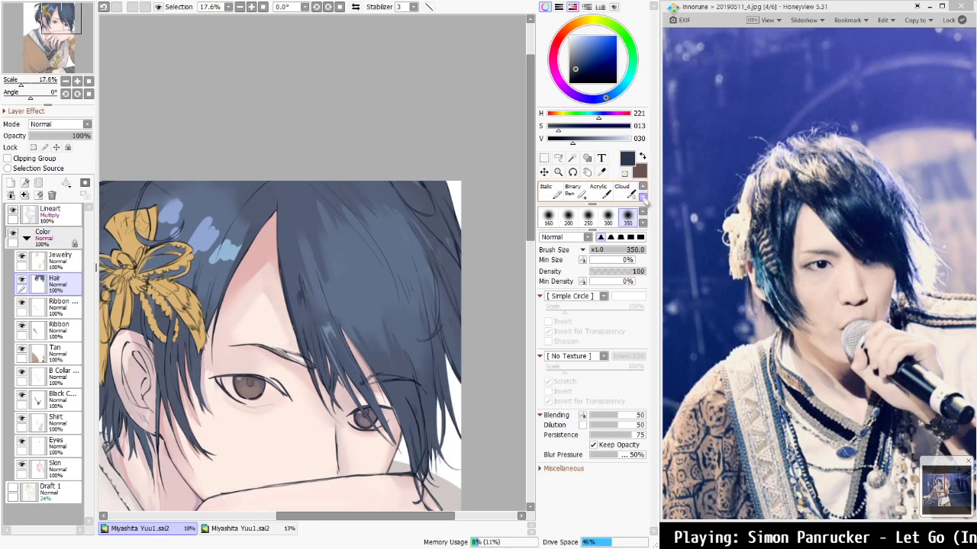
pyautogui.click(600, 192)
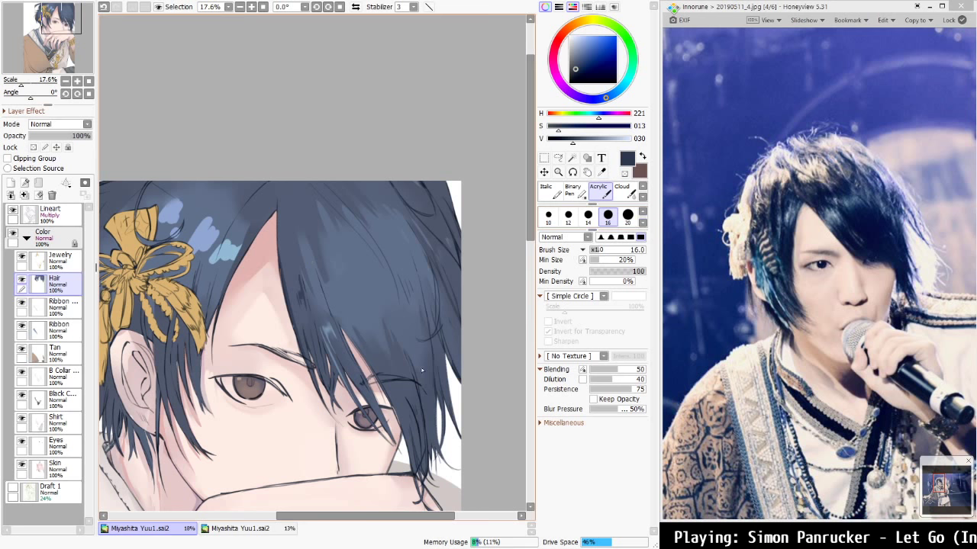
pyautogui.hotkey('ctrl', 'z')
pyautogui.press(']')
pyautogui.press(']')
pyautogui.press(']')
pyautogui.press(']')
pyautogui.press(']')
pyautogui.press(']')
pyautogui.press(']')
pyautogui.press(']')
pyautogui.press(']')
pyautogui.press(']')
pyautogui.press(']')
pyautogui.press(']')
pyautogui.press(']')
pyautogui.press(']')
pyautogui.press(']')
pyautogui.press(']')
pyautogui.press(']')
pyautogui.press(']')
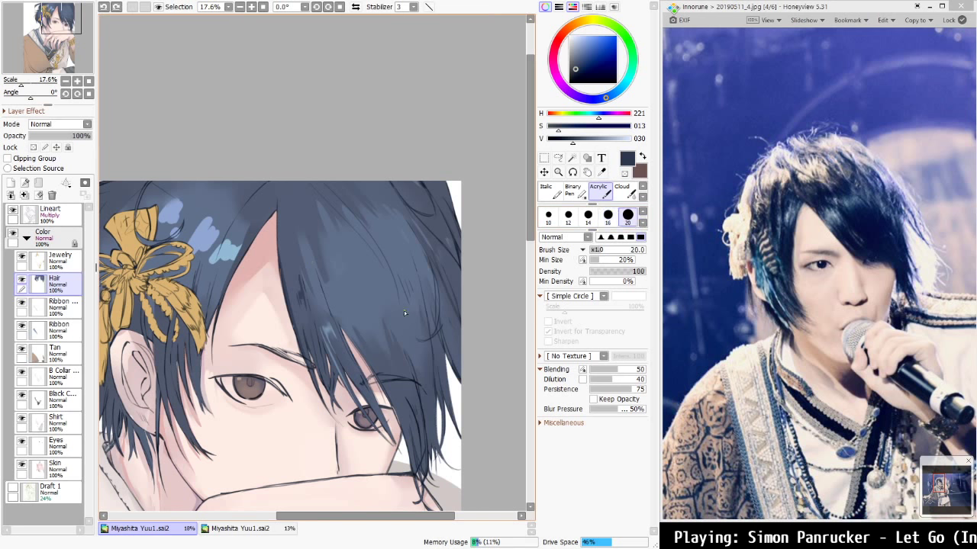
# Try a dark blue Acrylic stroke across the fringe, and reduce the brush to size 350
pyautogui.moveTo(360, 274); pyautogui.dragTo(412, 270)
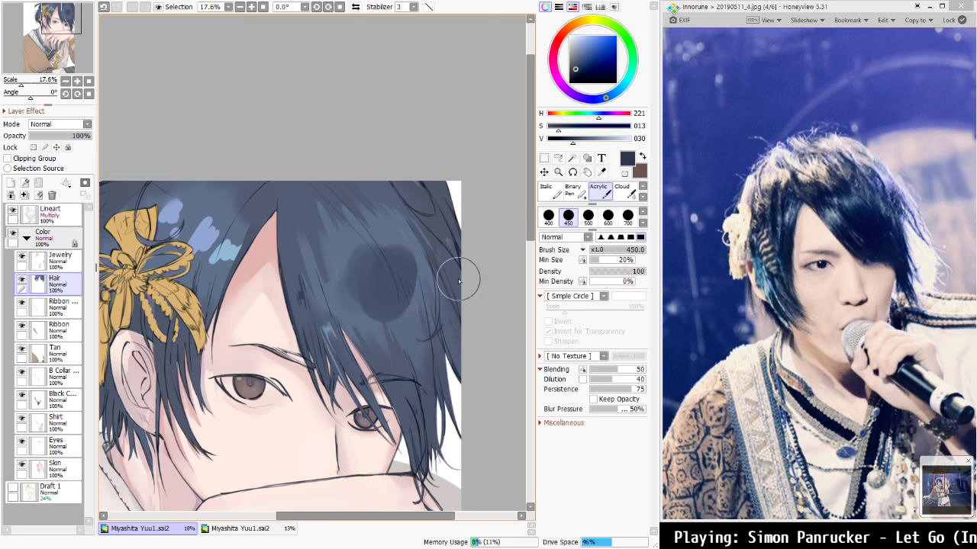
pyautogui.press('[')
pyautogui.press('[')
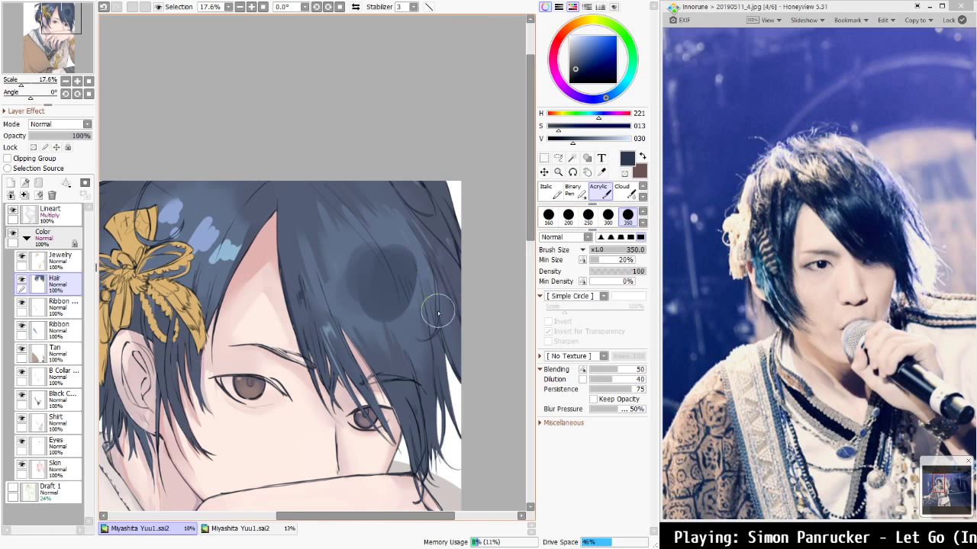
pyautogui.hotkey('ctrl', 'z')
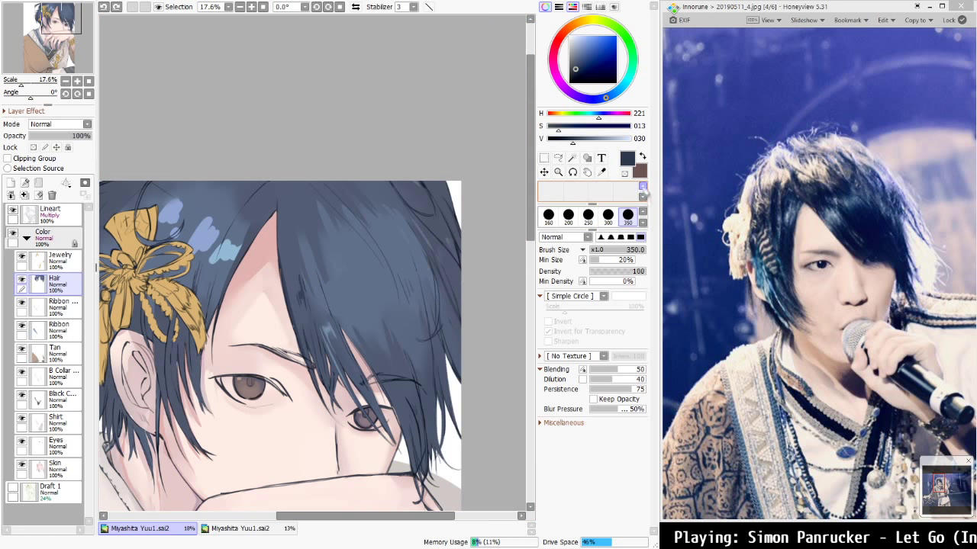
# Change the Acrylic brush's shape from a simple circle to Flat Bristle
pyautogui.click(644, 186)
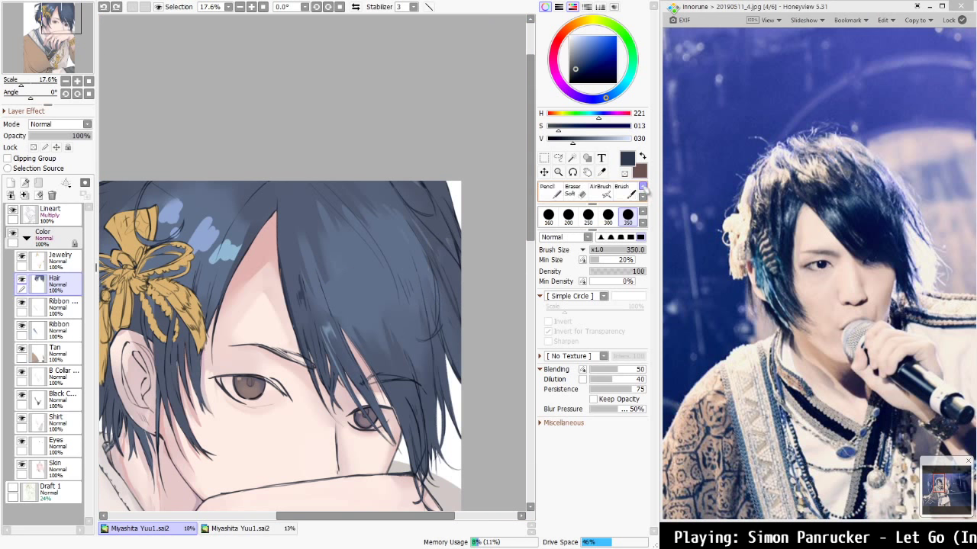
pyautogui.click(643, 196)
pyautogui.click(643, 197)
pyautogui.click(643, 196)
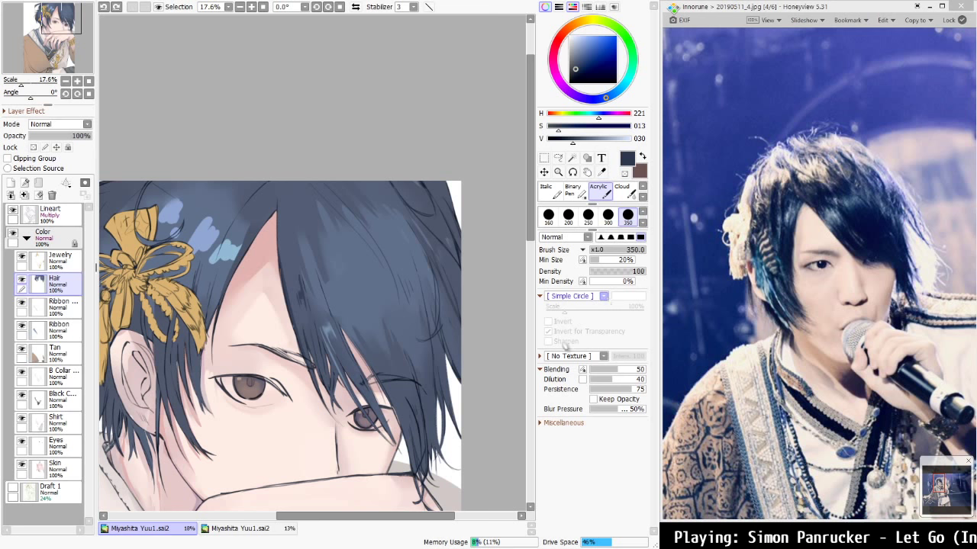
pyautogui.click(573, 361)
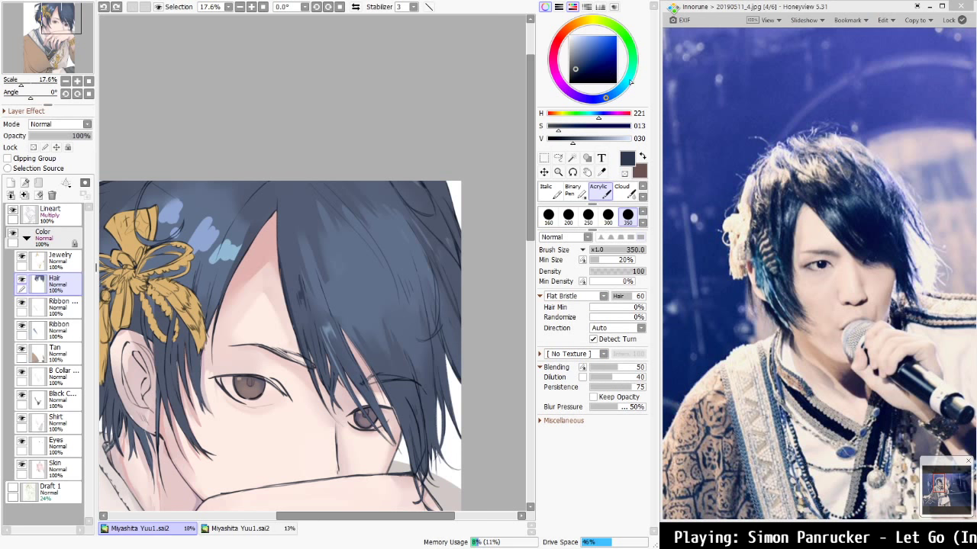
# Try Flat Bristle strokes on the fringe in dark teal and in light cyan
pyautogui.click(630, 82)
pyautogui.moveTo(349, 290); pyautogui.dragTo(406, 248)
pyautogui.hotkey('ctrl', 'z')
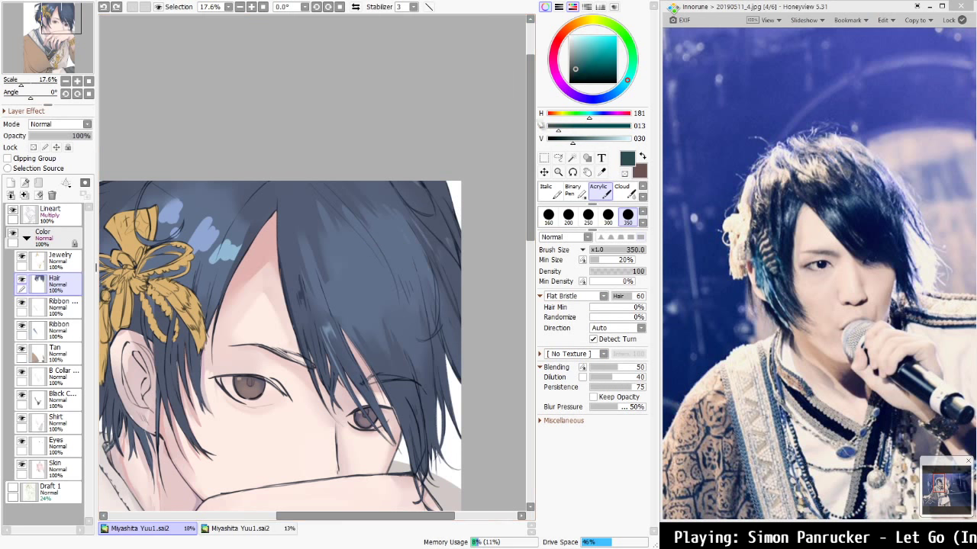
pyautogui.moveTo(592, 44); pyautogui.dragTo(586, 35)
pyautogui.moveTo(364, 271)
pyautogui.mouseDown()
pyautogui.moveTo(400, 273)
pyautogui.moveTo(417, 259)
pyautogui.mouseUp()
pyautogui.hotkey('ctrl', 'z')
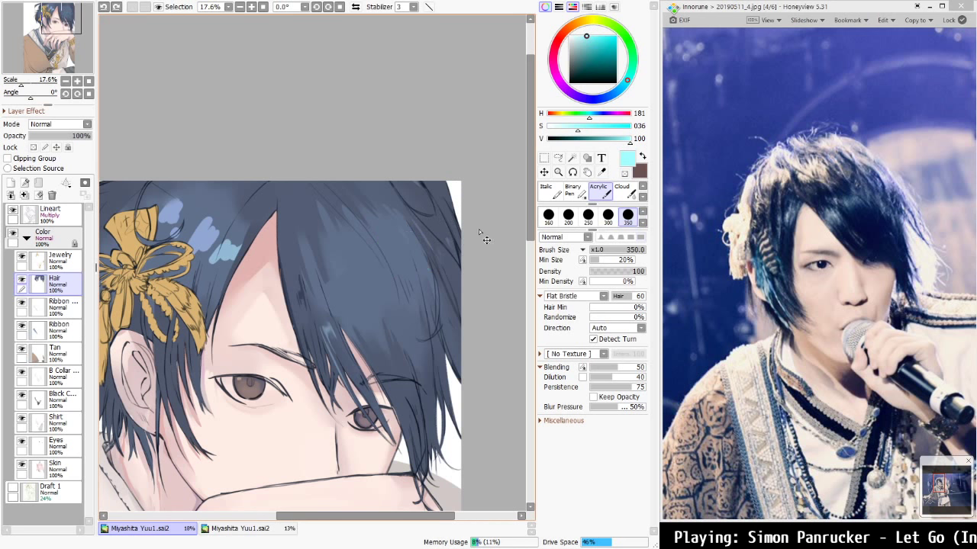
# Paint the outer hair strands and tips in deep blue (H 220, S 32, V 43) with the Flat Bristle Acrylic brush
pyautogui.click(608, 96)
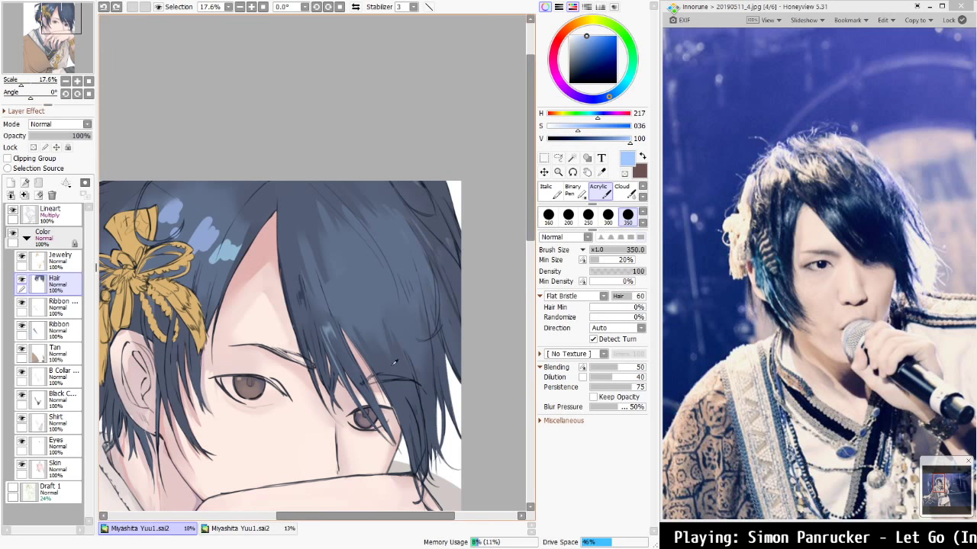
pyautogui.click(585, 69)
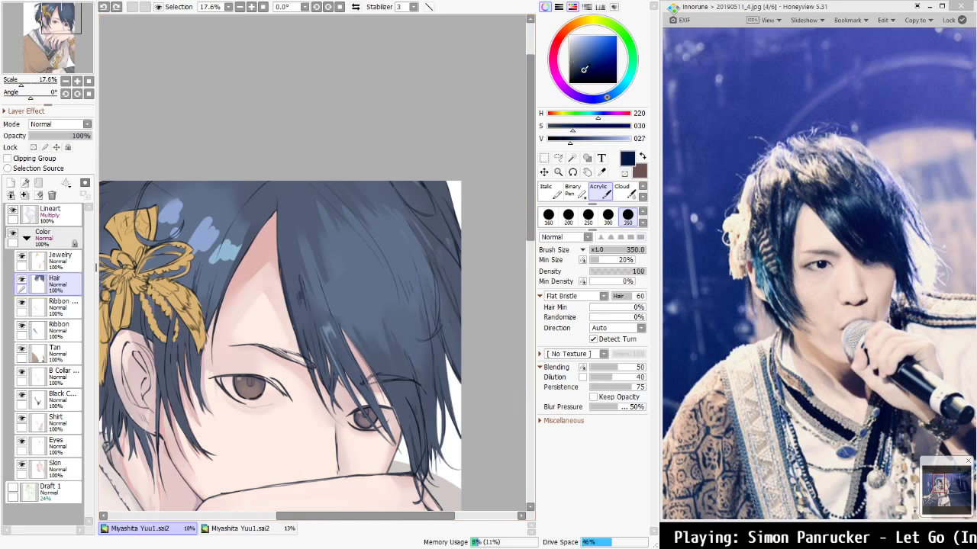
pyautogui.click(583, 63)
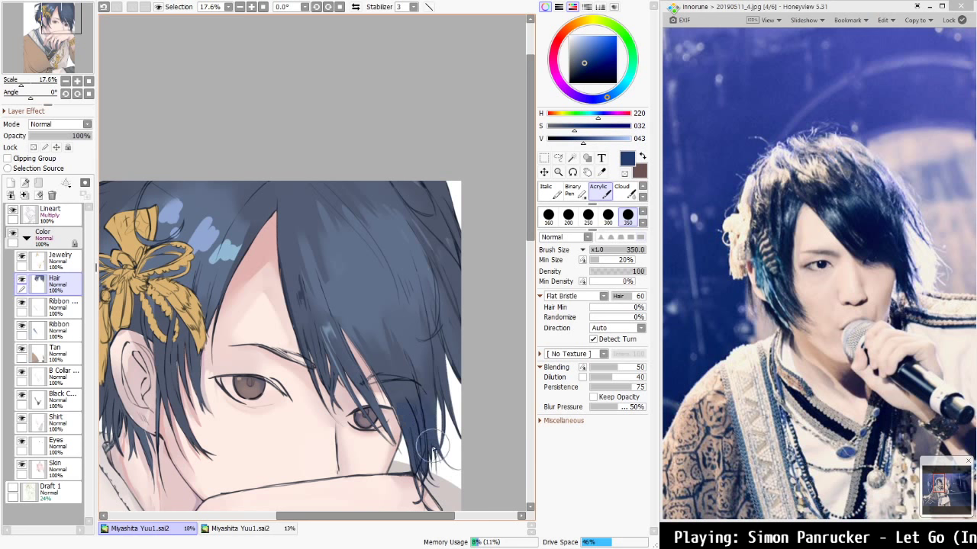
pyautogui.moveTo(442, 412); pyautogui.dragTo(452, 471)
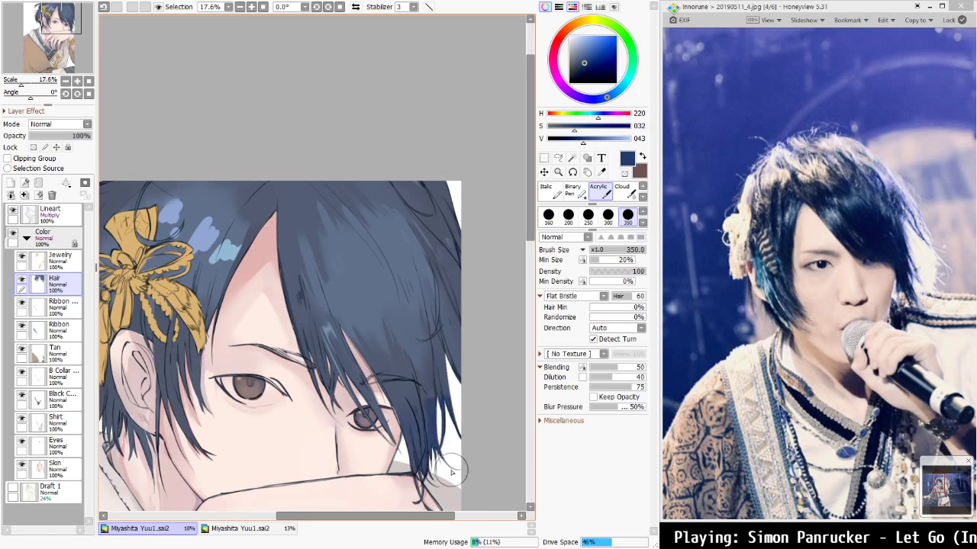
pyautogui.moveTo(441, 378)
pyautogui.mouseDown()
pyautogui.moveTo(456, 414)
pyautogui.moveTo(438, 391)
pyautogui.moveTo(439, 454)
pyautogui.mouseUp()
pyautogui.moveTo(425, 410)
pyautogui.mouseDown()
pyautogui.moveTo(431, 459)
pyautogui.moveTo(429, 430)
pyautogui.moveTo(456, 489)
pyautogui.mouseUp()
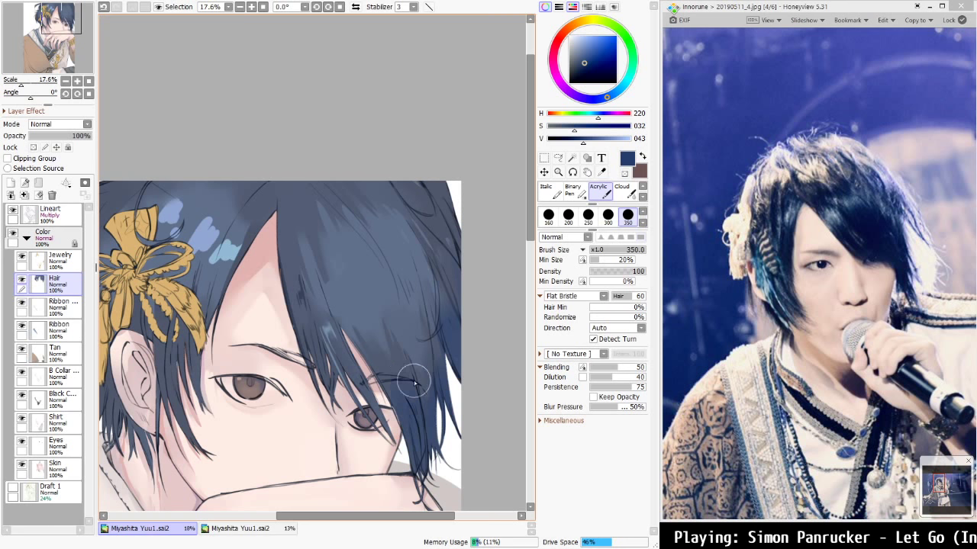
# Undo the last stroke and brush deep blue over the light patches beside the ribbon to soften them into the hair
pyautogui.scroll(-3, 446, 397)
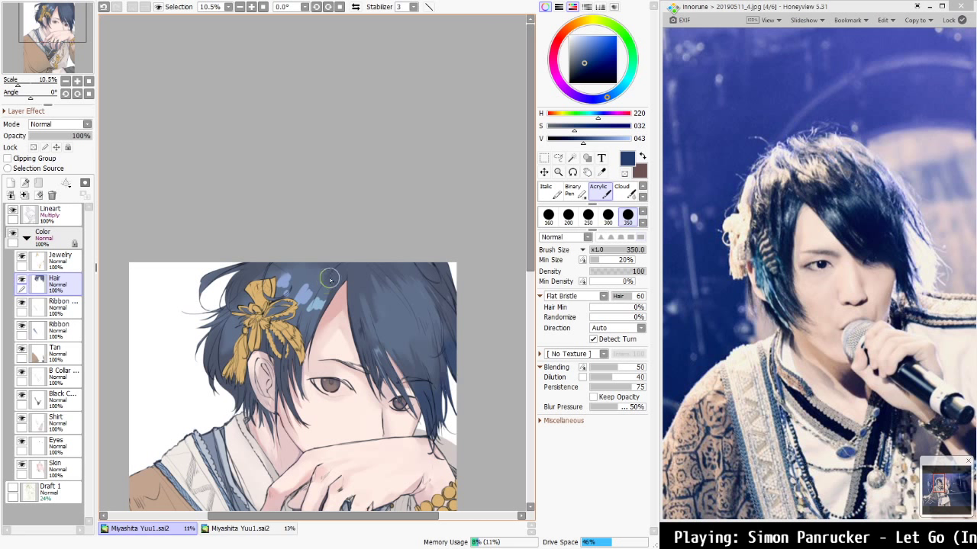
pyautogui.hotkey('ctrl', 'z')
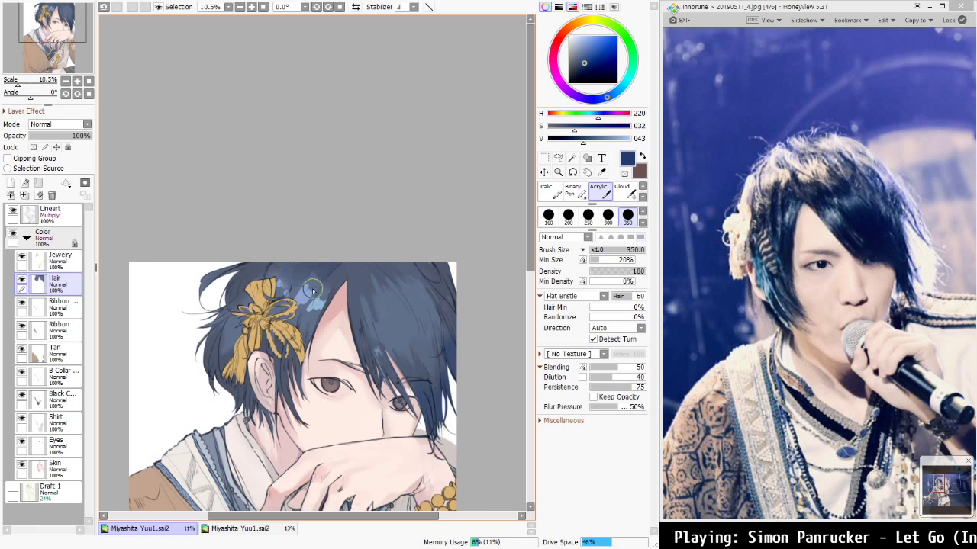
pyautogui.moveTo(313, 290)
pyautogui.mouseDown()
pyautogui.moveTo(316, 272)
pyautogui.moveTo(343, 257)
pyautogui.moveTo(329, 281)
pyautogui.moveTo(341, 263)
pyautogui.mouseUp()
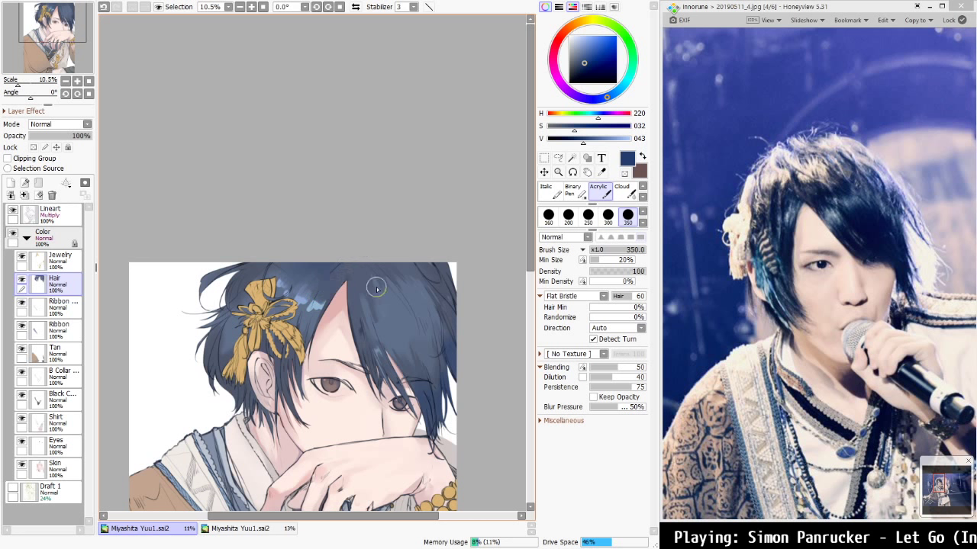
# Paint highlights on the fringe in light blue sampled beside the ribbon, with the Acrylic brush at size 100
pyautogui.keyDown('alt'); pyautogui.click(317, 303); pyautogui.keyUp('alt')
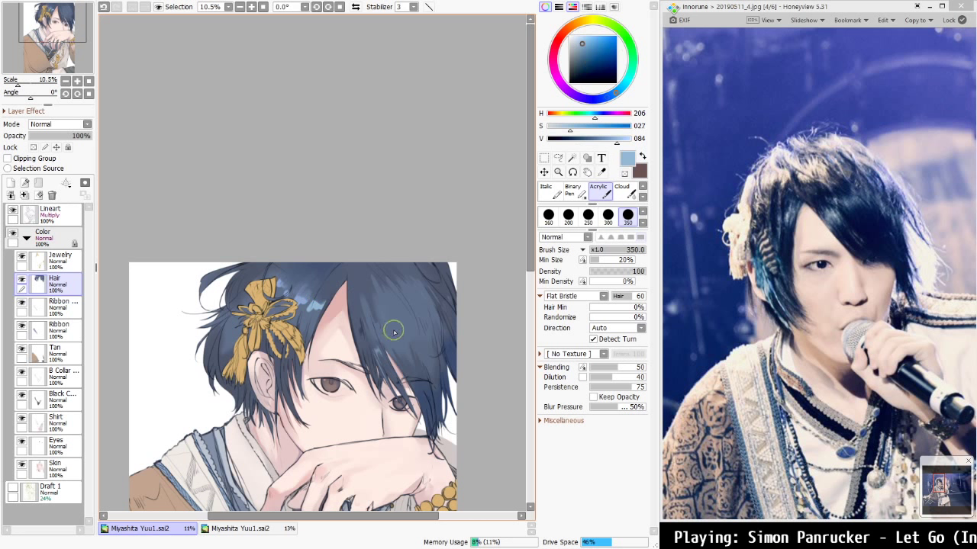
pyautogui.press('[')
pyautogui.press('[')
pyautogui.press('[')
pyautogui.press('[')
pyautogui.press('[')
pyautogui.press('[')
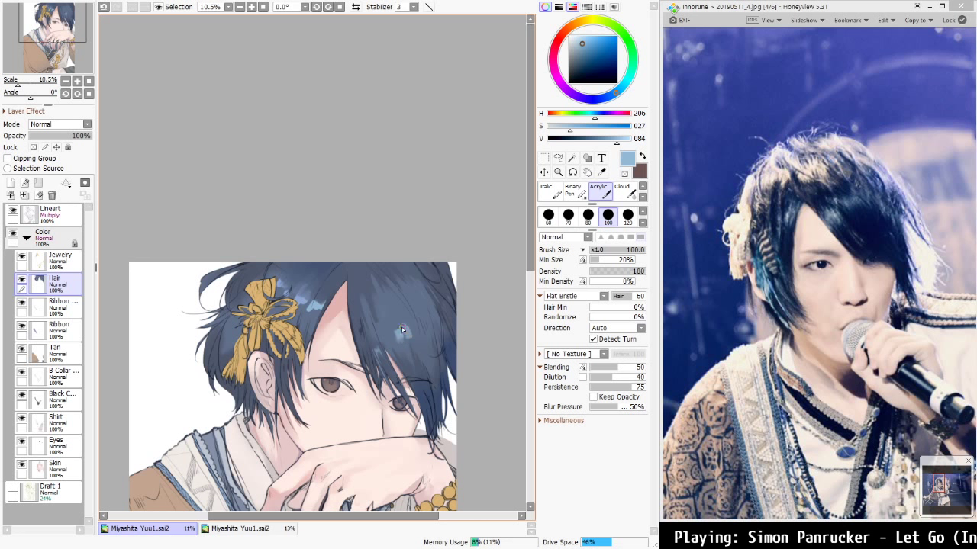
pyautogui.moveTo(399, 338); pyautogui.dragTo(402, 352)
# Refine and extend the light blue fringe highlights with thin Acrylic strokes at size 40
pyautogui.scroll(4, 430, 302)
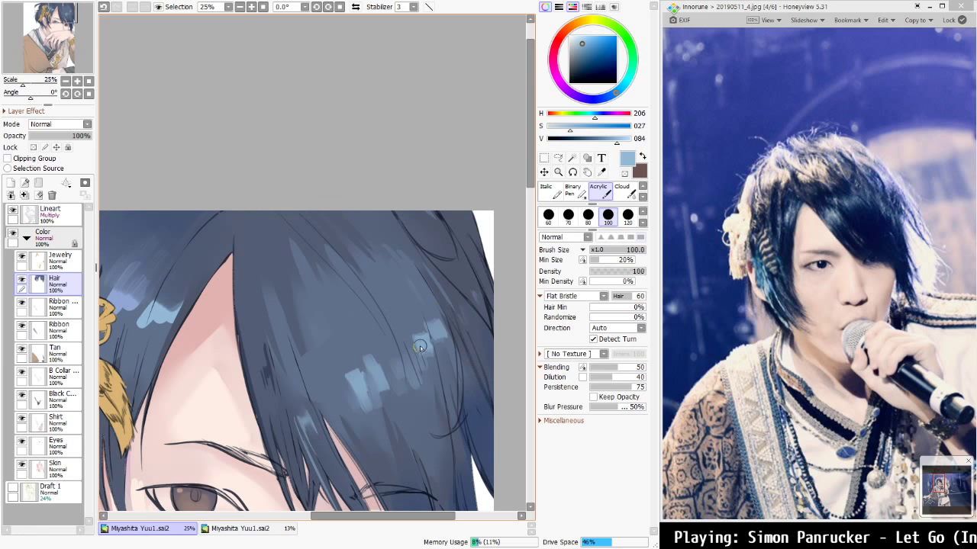
pyautogui.press('[')
pyautogui.press('[')
pyautogui.press('[')
pyautogui.press('[')
pyautogui.press('[')
pyautogui.moveTo(441, 370); pyautogui.dragTo(441, 342)
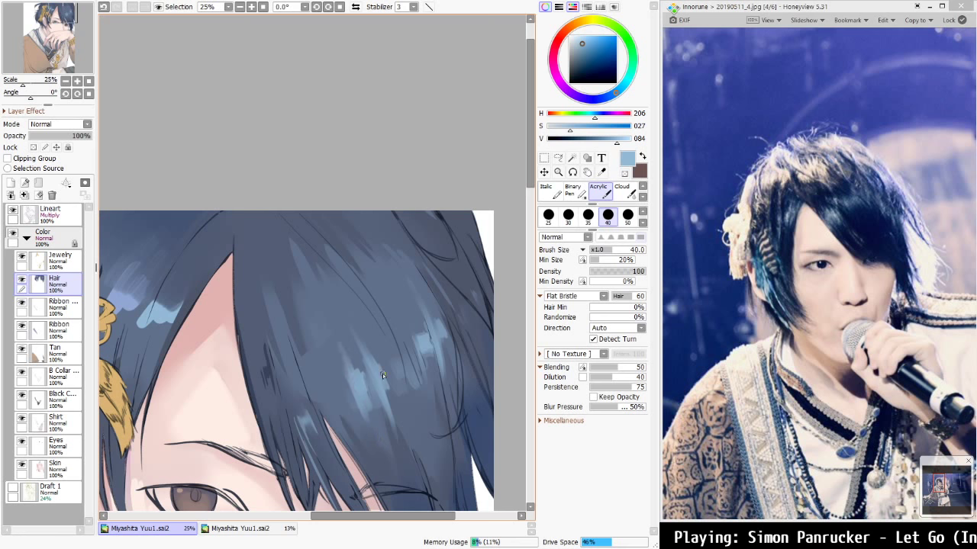
pyautogui.scroll(-4, 382, 373)
pyautogui.scroll(1, 382, 373)
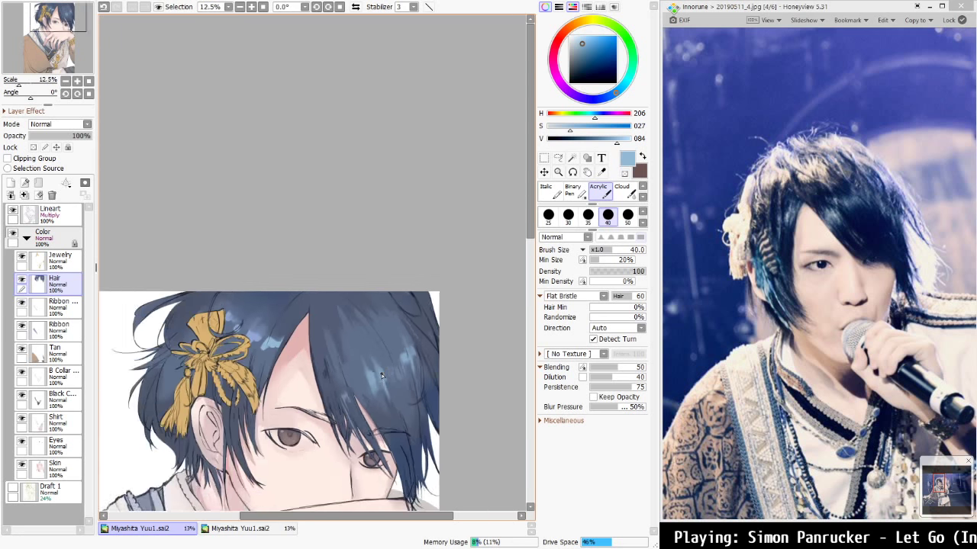
pyautogui.scroll(1, 382, 373)
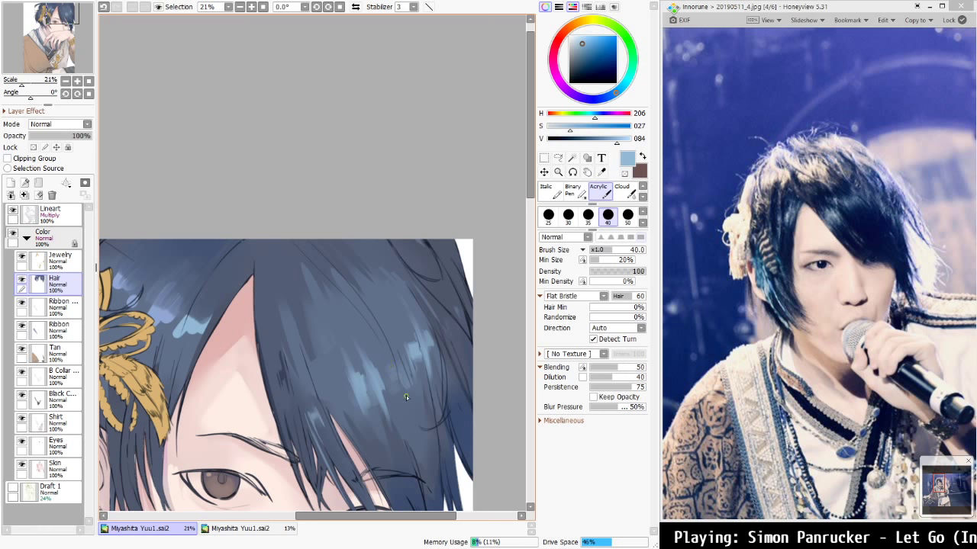
pyautogui.moveTo(404, 412); pyautogui.dragTo(427, 377)
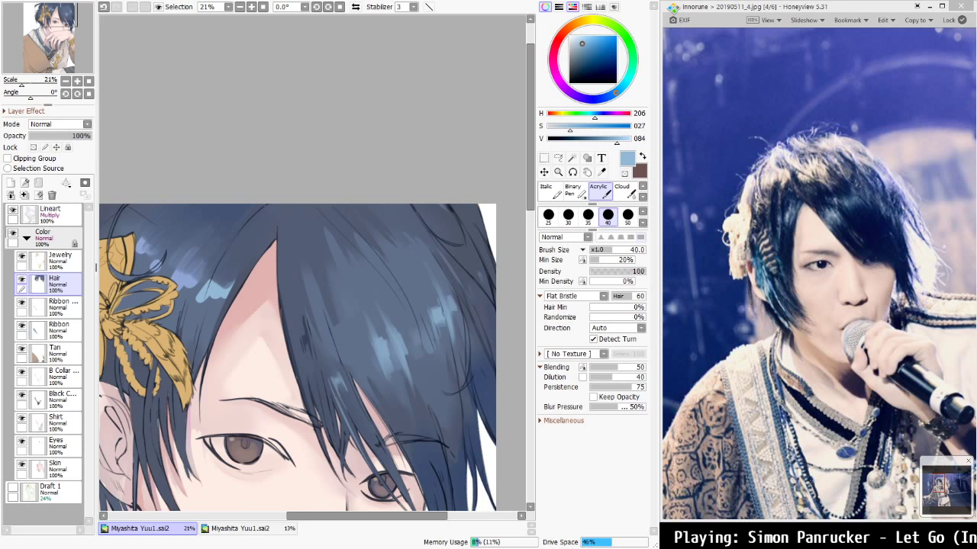
pyautogui.moveTo(413, 377); pyautogui.dragTo(359, 397)
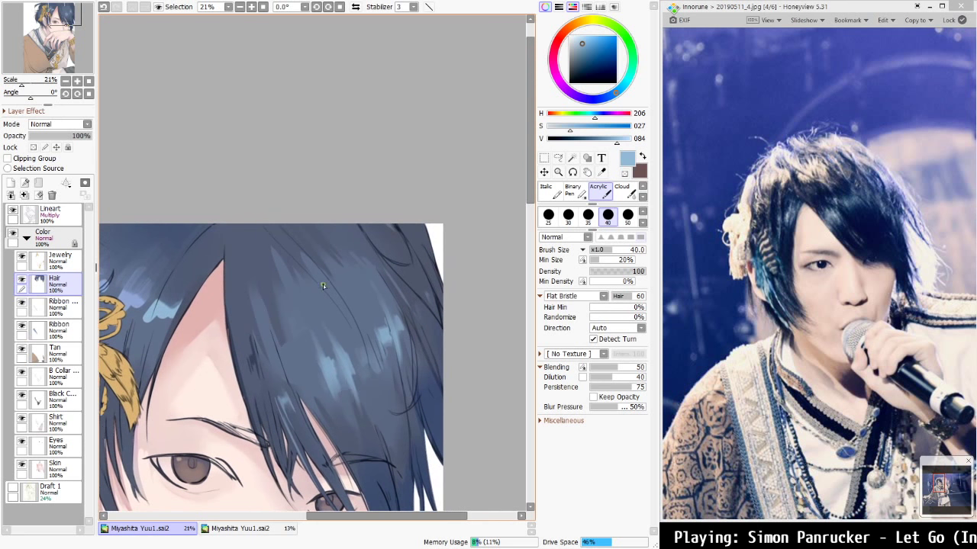
# Soften the fringe highlights with muted blue sampled from the hair (H 219, S 17, V 55), using the Acrylic brush at size 100
pyautogui.keyDown('alt'); pyautogui.click(312, 321); pyautogui.keyUp('alt')
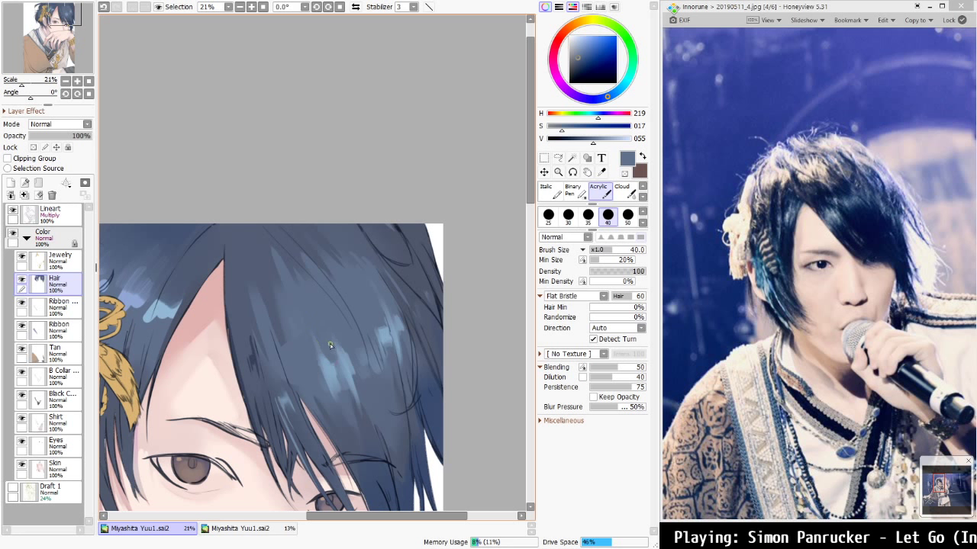
pyautogui.press(']')
pyautogui.press(']')
pyautogui.press(']')
pyautogui.press(']')
pyautogui.press(']')
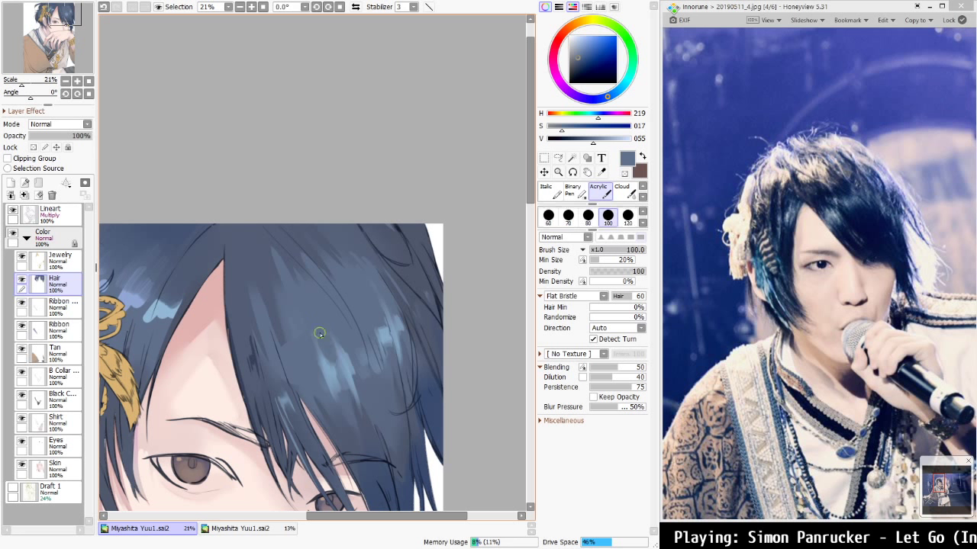
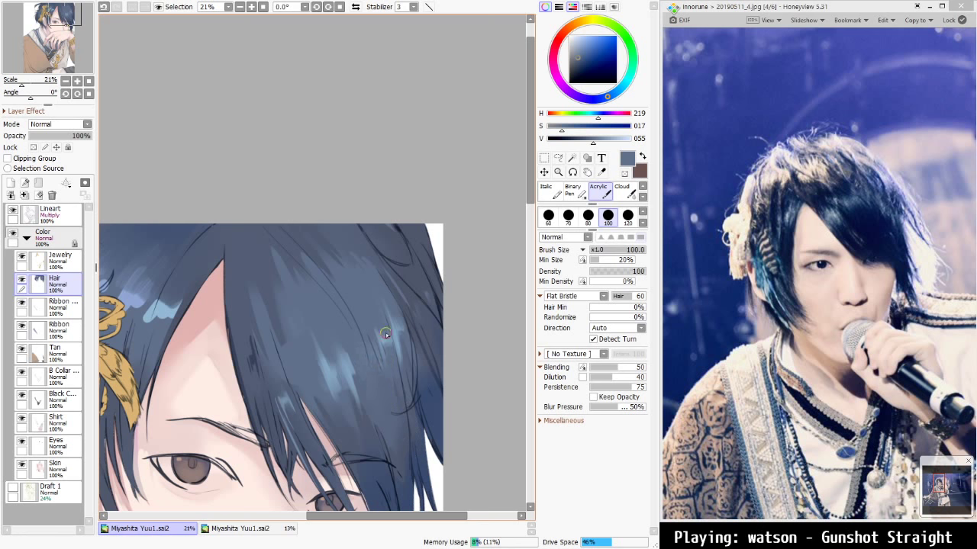
pyautogui.moveTo(357, 421)
pyautogui.mouseDown()
pyautogui.moveTo(446, 312)
pyautogui.moveTo(426, 326)
pyautogui.mouseUp()
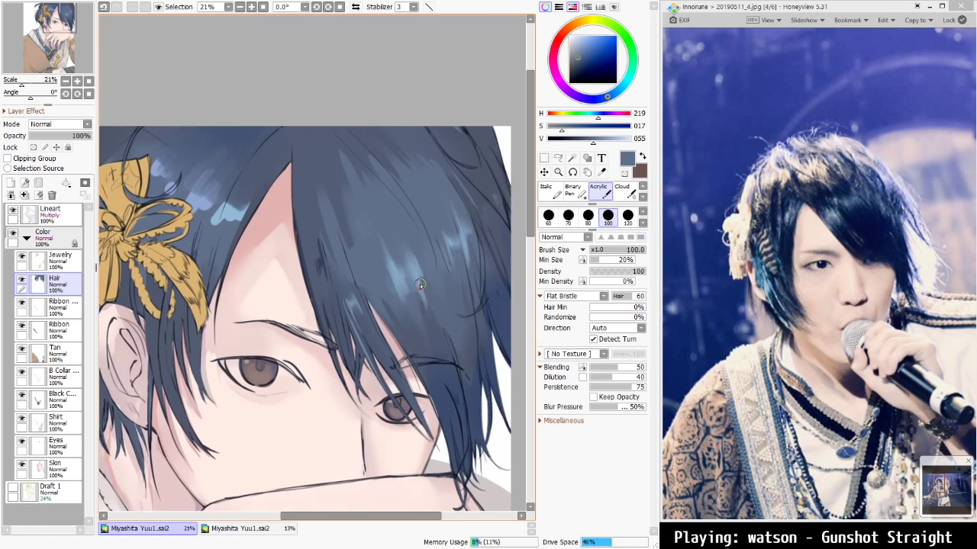
# Try a light blue curved highlight band across the fringe with the Simple Circle brush at size 120
pyautogui.rightClick(402, 276)
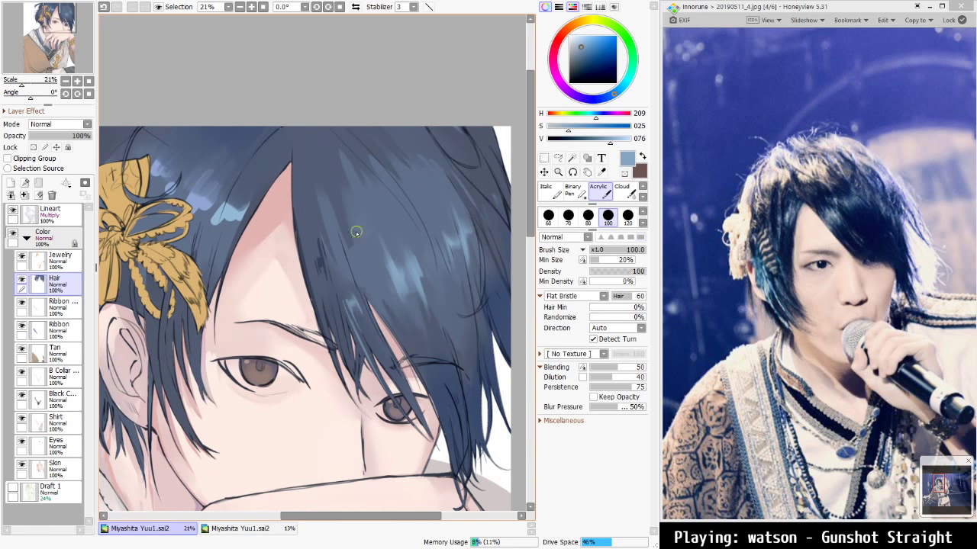
pyautogui.press('n')
pyautogui.hotkey('ctrl', '0')
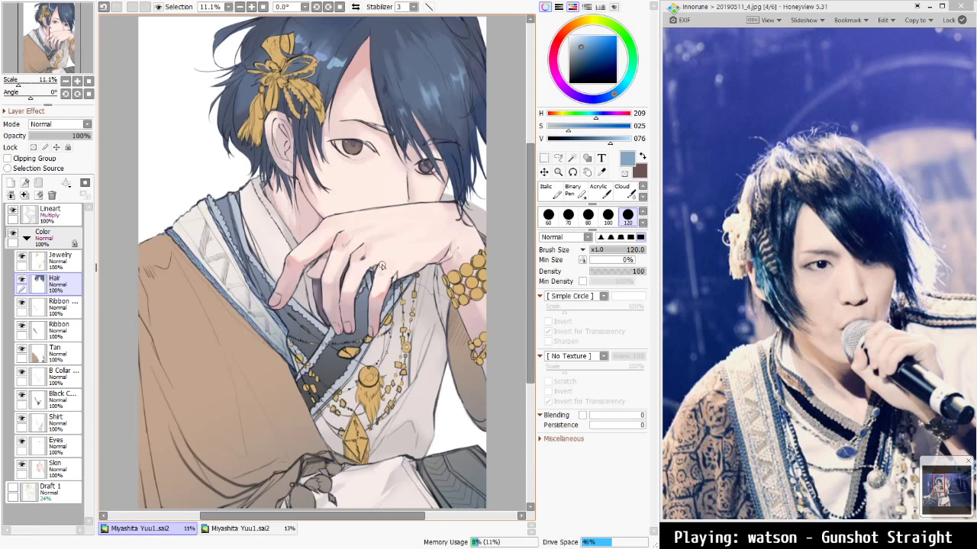
pyautogui.moveTo(448, 233); pyautogui.dragTo(388, 345)
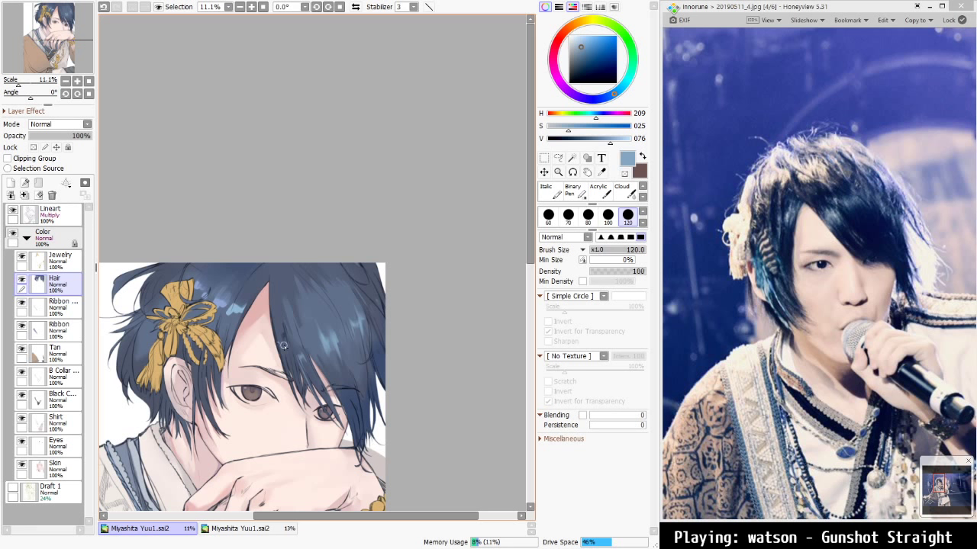
pyautogui.moveTo(283, 345); pyautogui.dragTo(367, 302)
pyautogui.hotkey('ctrl', 'z')
pyautogui.moveTo(279, 349); pyautogui.dragTo(370, 310)
pyautogui.scroll(-2, 294, 283)
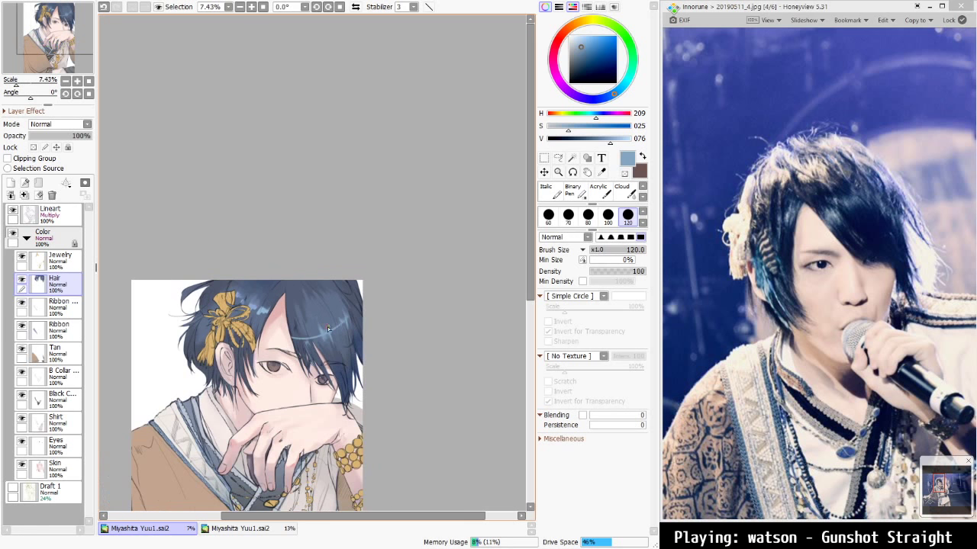
pyautogui.scroll(3, 324, 300)
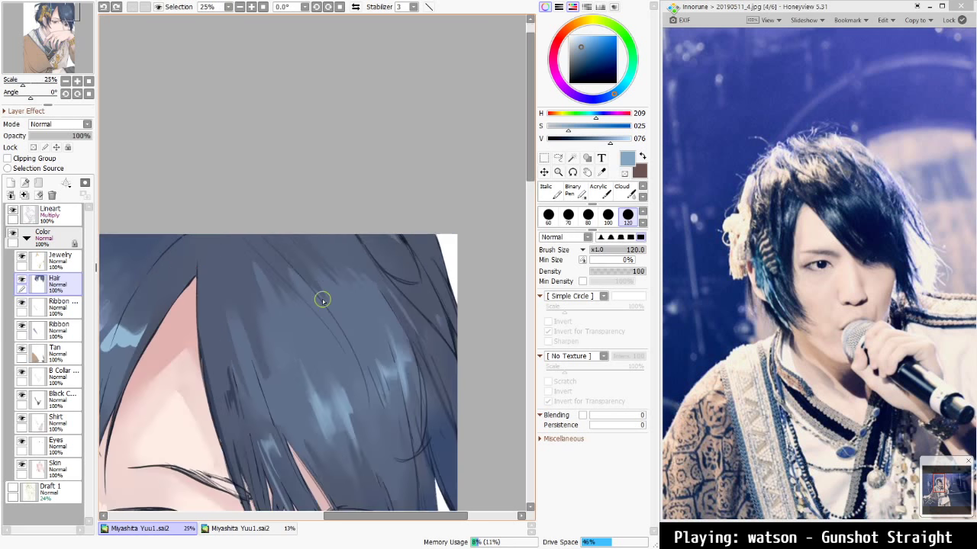
# Shade the fringe's inner edge beside the forehead in dark blue (H 222, S 14, V 35) with the size 100 Acrylic brush
pyautogui.keyDown('alt'); pyautogui.click(229, 392); pyautogui.keyUp('alt')
pyautogui.moveTo(225, 375); pyautogui.dragTo(225, 405)
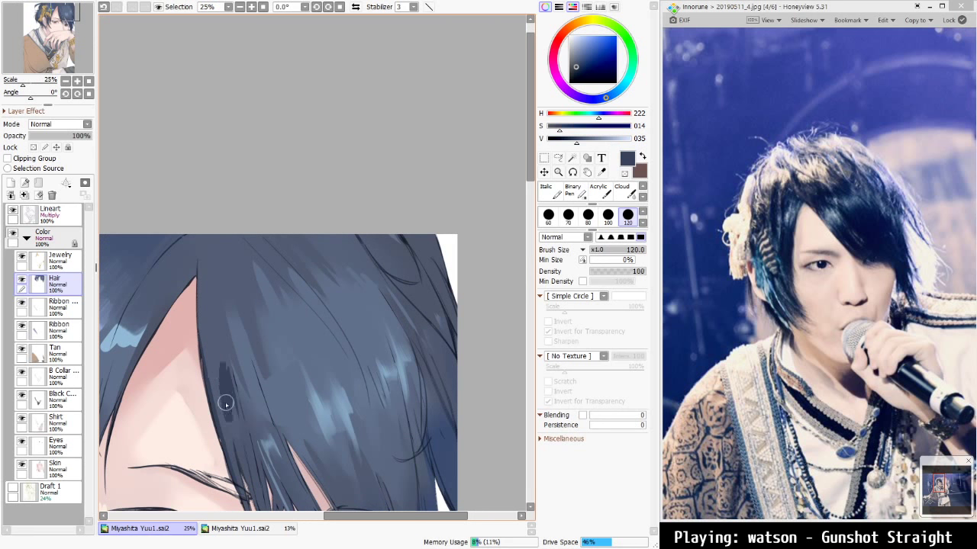
pyautogui.hotkey('ctrl', 'z')
pyautogui.click(601, 192)
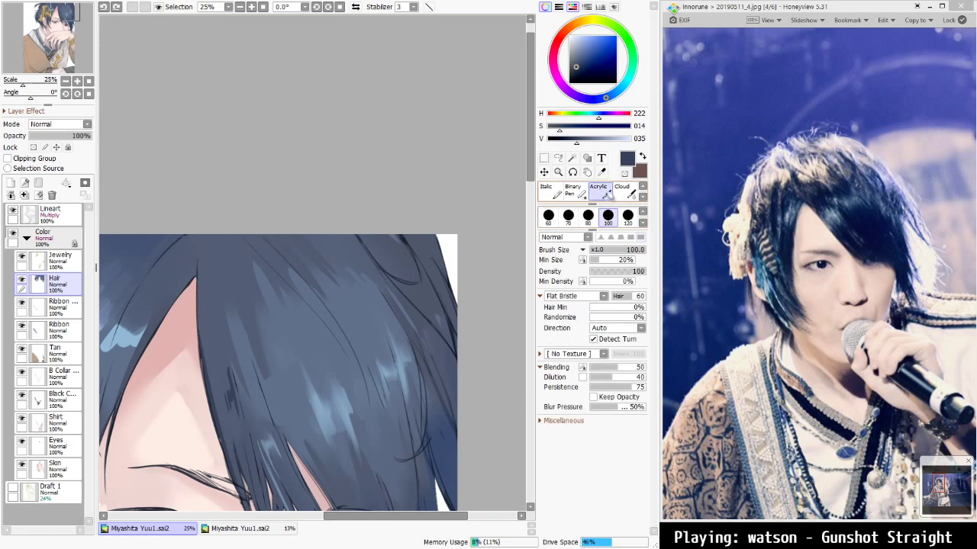
pyautogui.moveTo(230, 381); pyautogui.dragTo(232, 408)
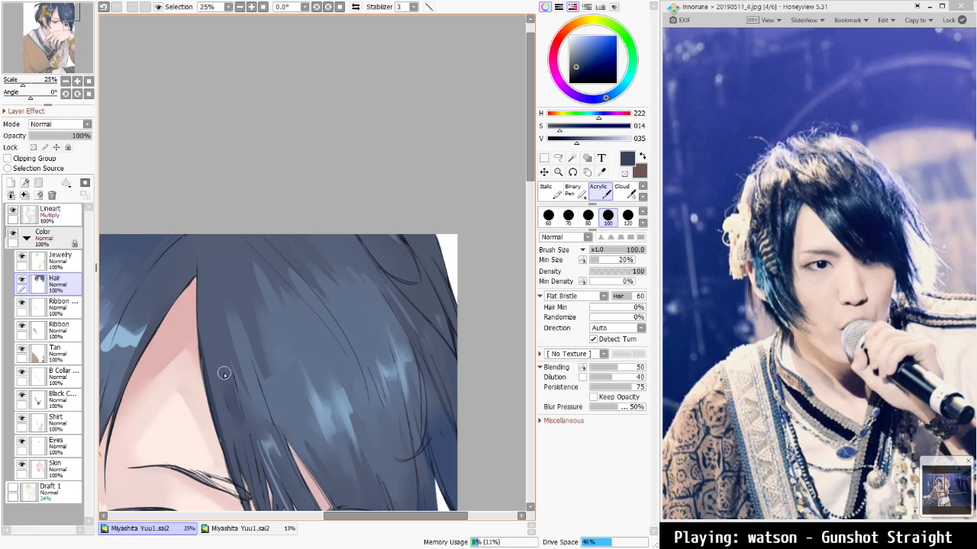
# Extend the highlights on the fringe and between the ribbon and parting with light blue sampled from the fringe (H 208, S 24, V 74)
pyautogui.keyDown('alt'); pyautogui.click(324, 417); pyautogui.keyUp('alt')
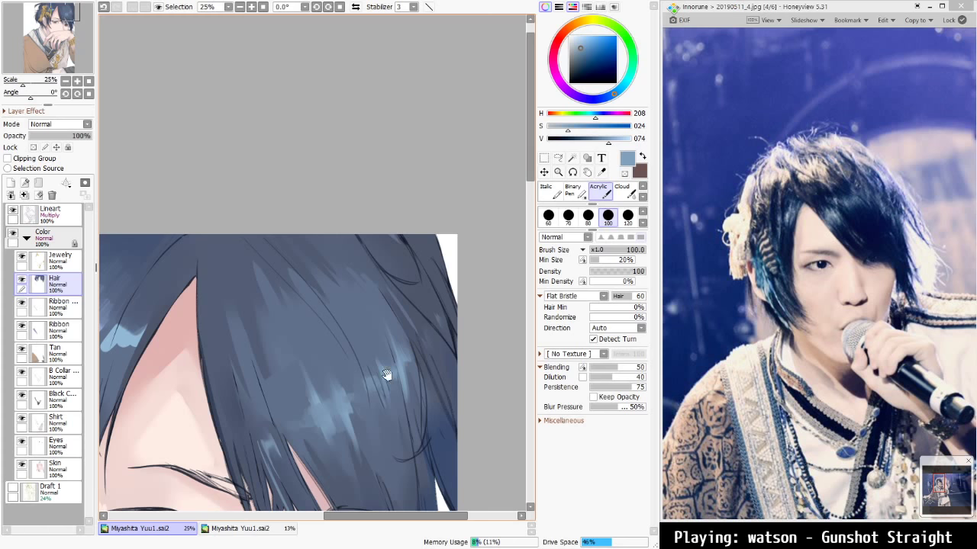
pyautogui.moveTo(388, 374); pyautogui.dragTo(484, 305)
pyautogui.moveTo(322, 331)
pyautogui.mouseDown()
pyautogui.moveTo(389, 365)
pyautogui.moveTo(359, 368)
pyautogui.mouseUp()
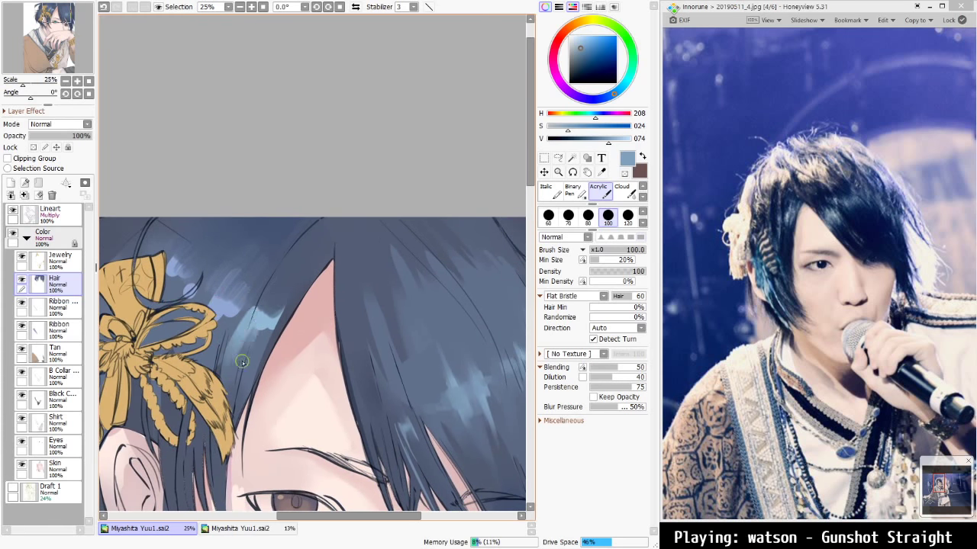
pyautogui.moveTo(261, 323); pyautogui.dragTo(251, 353)
pyautogui.moveTo(282, 312); pyautogui.dragTo(264, 340)
pyautogui.moveTo(276, 279)
pyautogui.mouseDown()
pyautogui.moveTo(257, 314)
pyautogui.moveTo(233, 330)
pyautogui.mouseUp()
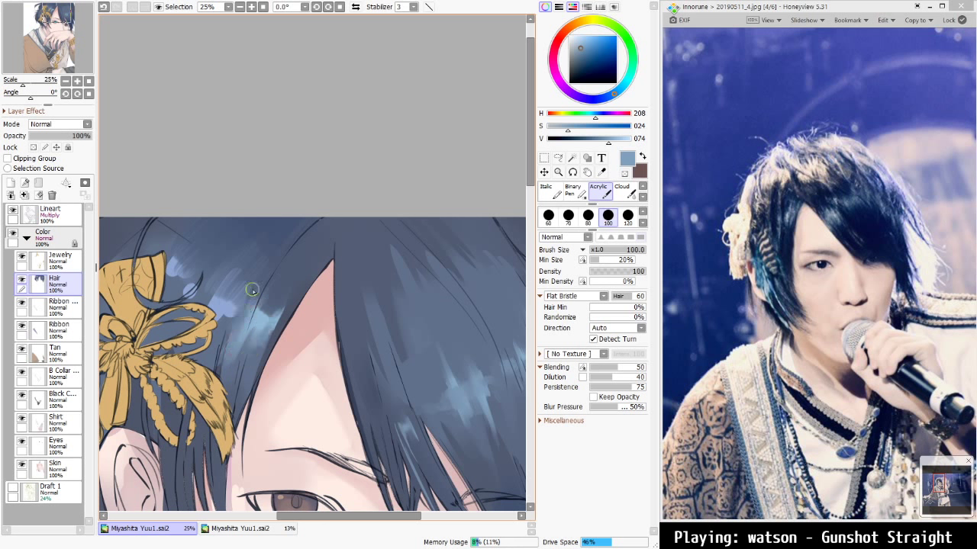
# Brush periwinkle blue (H 219, S 27, V 83) into the hair highlights around the ribbon's upper loop
pyautogui.keyDown('alt'); pyautogui.click(224, 316); pyautogui.keyUp('alt')
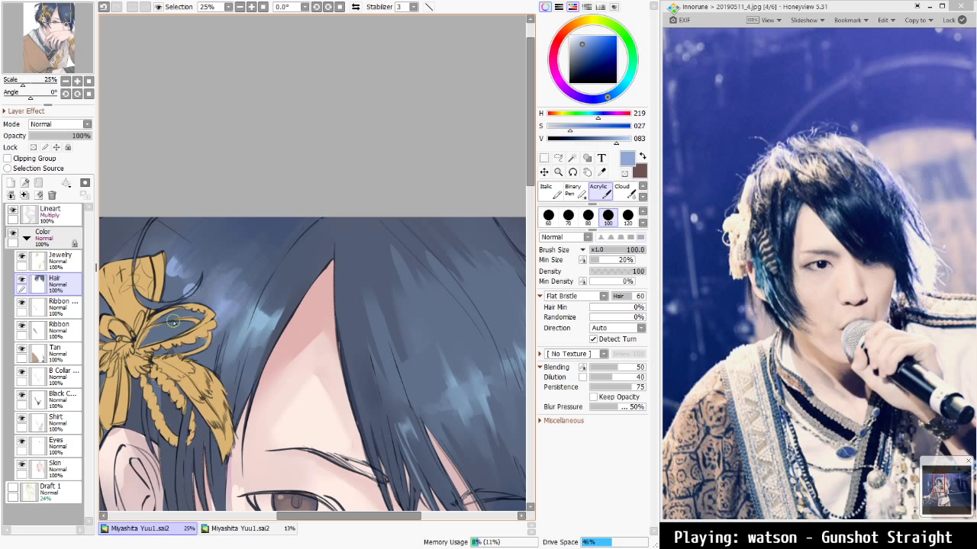
pyautogui.moveTo(183, 297); pyautogui.dragTo(208, 267)
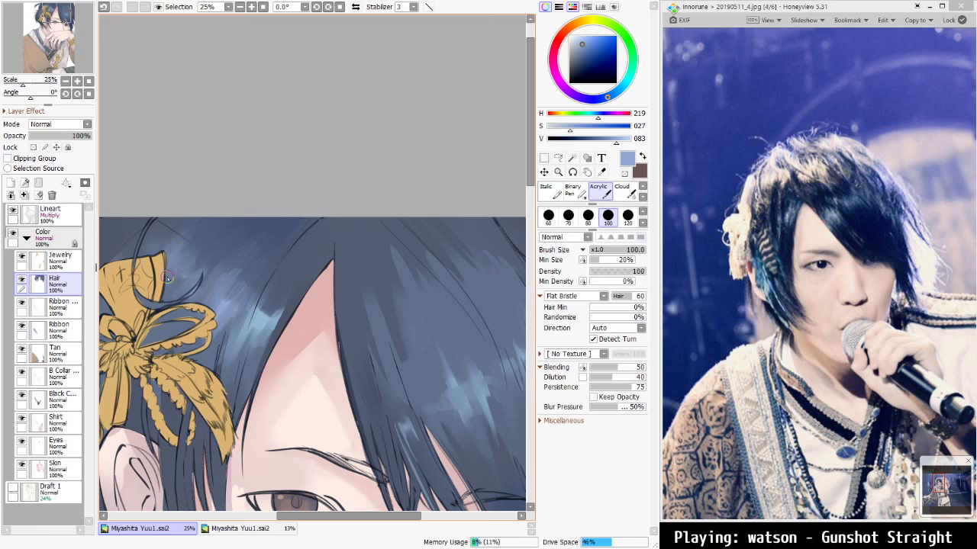
pyautogui.moveTo(196, 266); pyautogui.dragTo(192, 278)
pyautogui.scroll(-1, 225, 328)
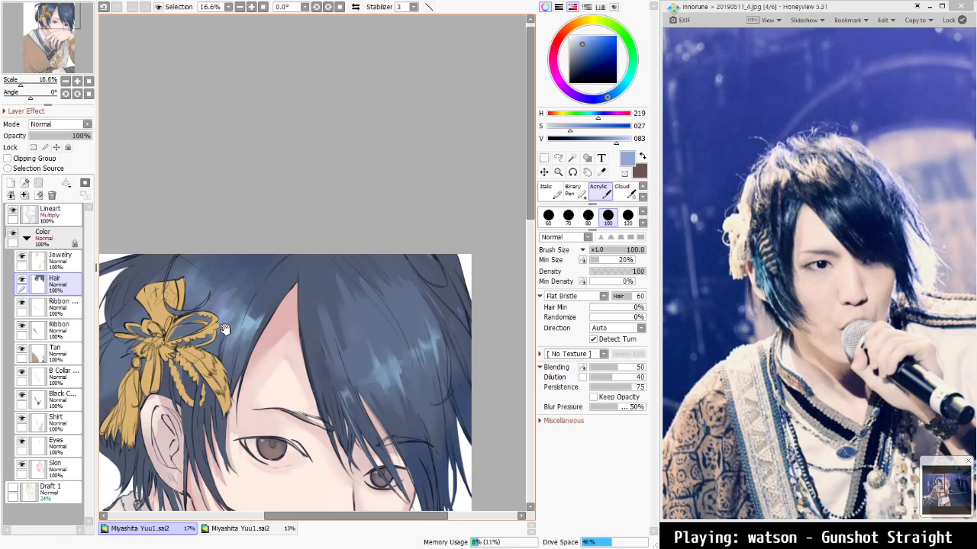
# Blend the highlights beside and above the ribbon into the hair with greyish blue sampled from it (H 223, S 11, V 42)
pyautogui.moveTo(361, 361); pyautogui.dragTo(469, 312)
pyautogui.keyDown('alt'); pyautogui.click(402, 222); pyautogui.keyUp('alt')
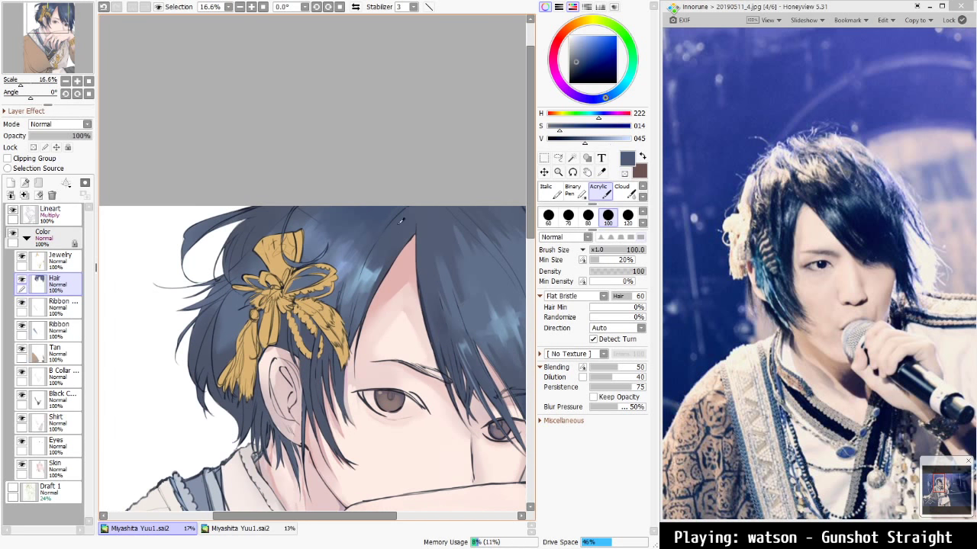
pyautogui.keyDown('alt'); pyautogui.click(250, 419); pyautogui.keyUp('alt')
pyautogui.moveTo(366, 241)
pyautogui.mouseDown()
pyautogui.moveTo(414, 190)
pyautogui.moveTo(352, 276)
pyautogui.moveTo(384, 212)
pyautogui.moveTo(329, 291)
pyautogui.moveTo(382, 208)
pyautogui.moveTo(385, 234)
pyautogui.moveTo(381, 212)
pyautogui.moveTo(353, 268)
pyautogui.mouseUp()
pyautogui.hotkey('ctrl', 'z')
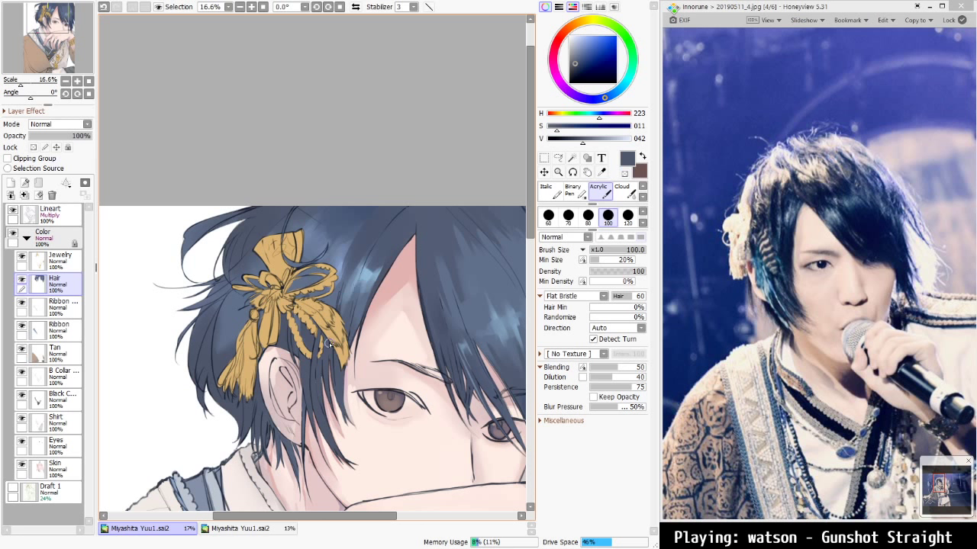
pyautogui.moveTo(344, 312); pyautogui.dragTo(355, 282)
pyautogui.moveTo(361, 216); pyautogui.dragTo(320, 264)
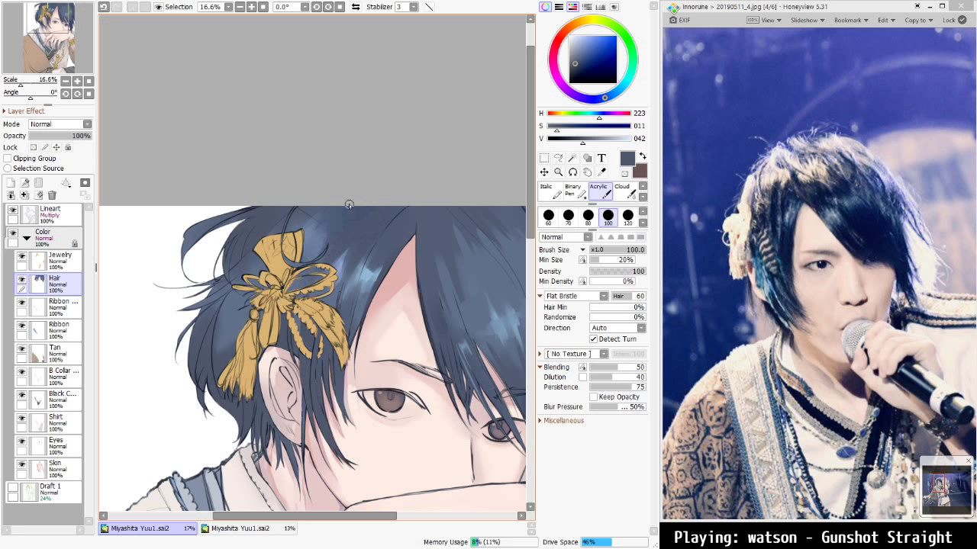
pyautogui.moveTo(324, 233); pyautogui.dragTo(316, 256)
# Darken the brush colour to V 33 and shade the hair strands around the ear and below the ribbon
pyautogui.moveTo(583, 139); pyautogui.dragTo(574, 138)
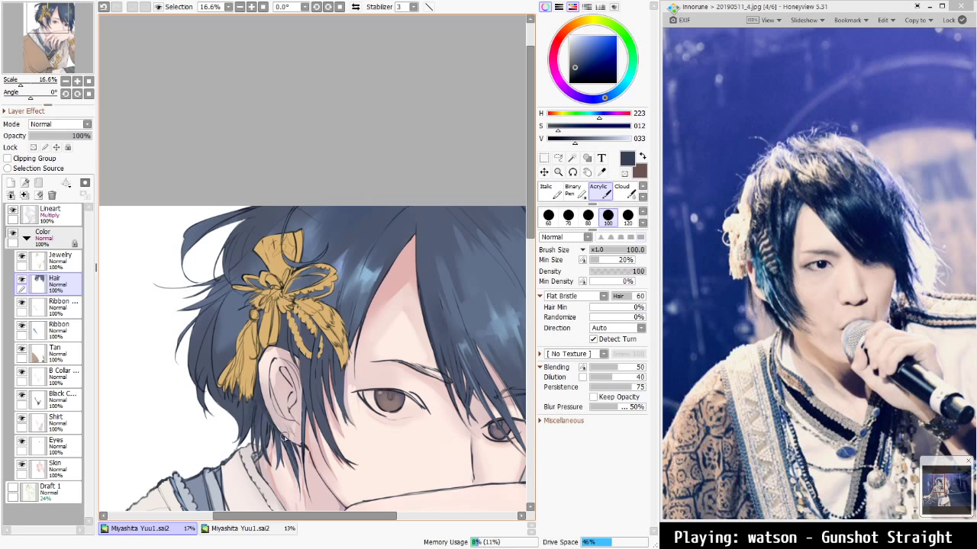
pyautogui.moveTo(298, 402); pyautogui.dragTo(306, 450)
pyautogui.moveTo(338, 396)
pyautogui.mouseDown()
pyautogui.moveTo(345, 419)
pyautogui.moveTo(335, 359)
pyautogui.mouseUp()
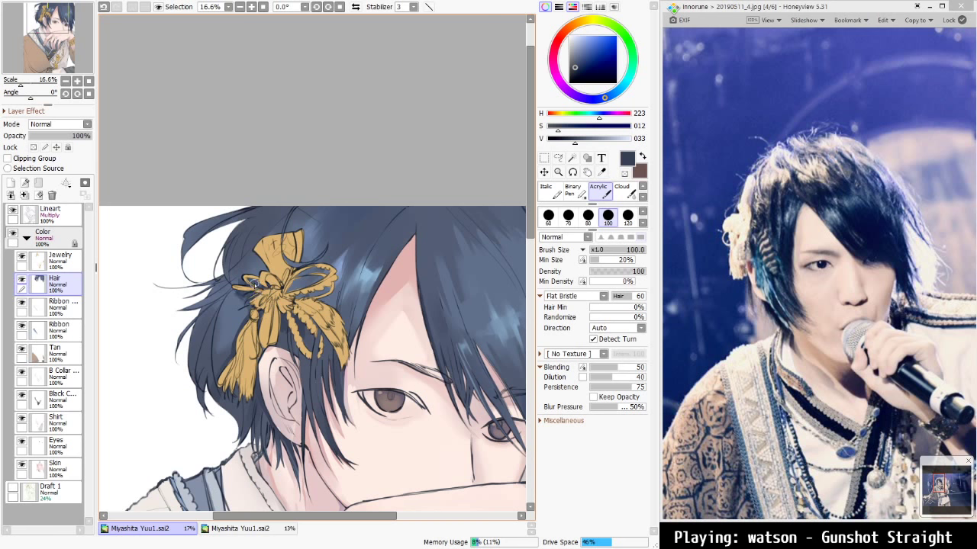
# Switch to the Simple Circle brush at size 40 and try dark blue strokes around the ribbon, undoing each one
pyautogui.press('e')
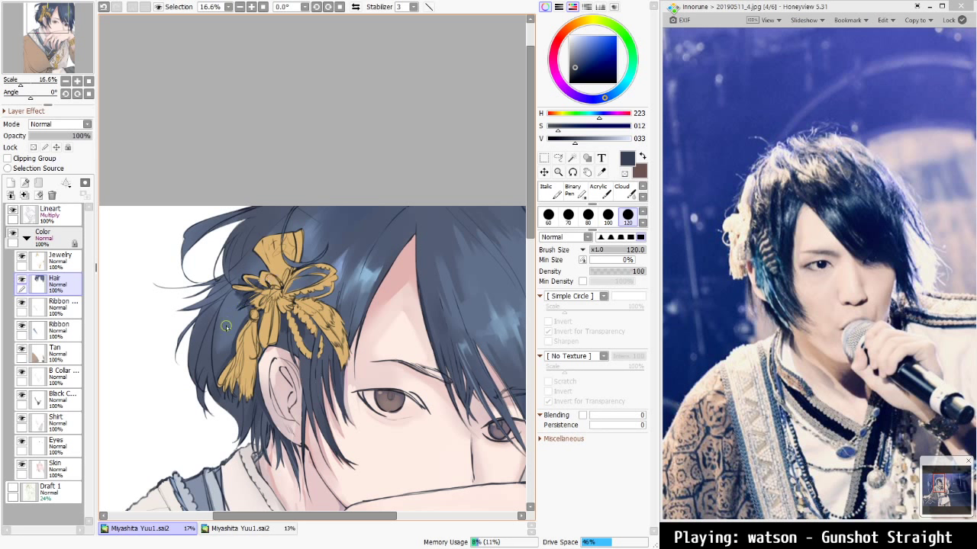
pyautogui.moveTo(230, 322); pyautogui.dragTo(258, 279)
pyautogui.hotkey('ctrl', 'z')
pyautogui.press('[')
pyautogui.press('[')
pyautogui.press('[')
pyautogui.press('[')
pyautogui.press('[')
pyautogui.press('[')
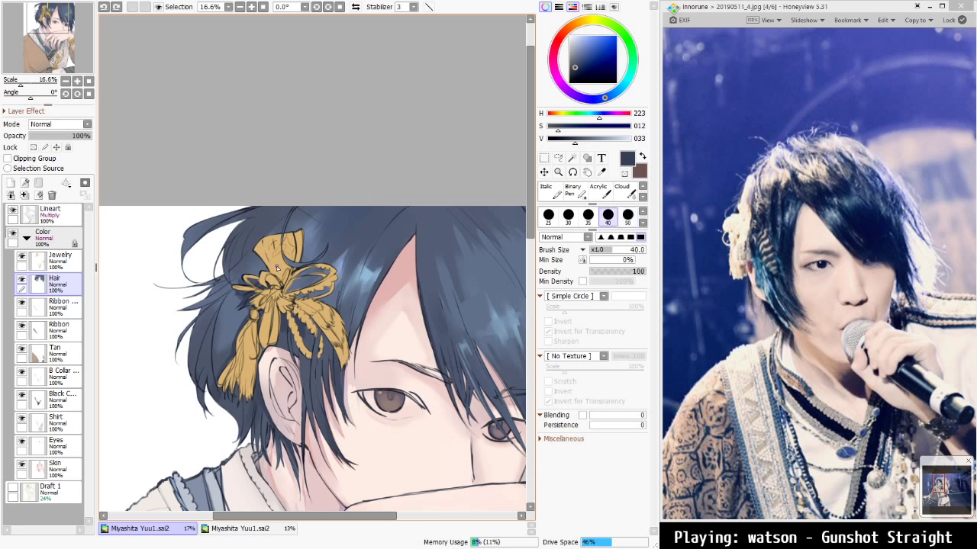
pyautogui.moveTo(236, 311)
pyautogui.mouseDown()
pyautogui.moveTo(230, 347)
pyautogui.moveTo(220, 338)
pyautogui.mouseUp()
pyautogui.hotkey('ctrl', 'z')
pyautogui.moveTo(236, 295)
pyautogui.mouseDown()
pyautogui.moveTo(220, 331)
pyautogui.moveTo(233, 338)
pyautogui.mouseUp()
pyautogui.hotkey('ctrl', 'z')
pyautogui.moveTo(290, 266); pyautogui.dragTo(294, 263)
pyautogui.hotkey('ctrl', 'z')
# Paint the loose curved strand crossing the ribbon in light blue sampled from the highlight (H 219, S 26, V 78) at size 40
pyautogui.keyDown('alt'); pyautogui.click(347, 267); pyautogui.keyUp('alt')
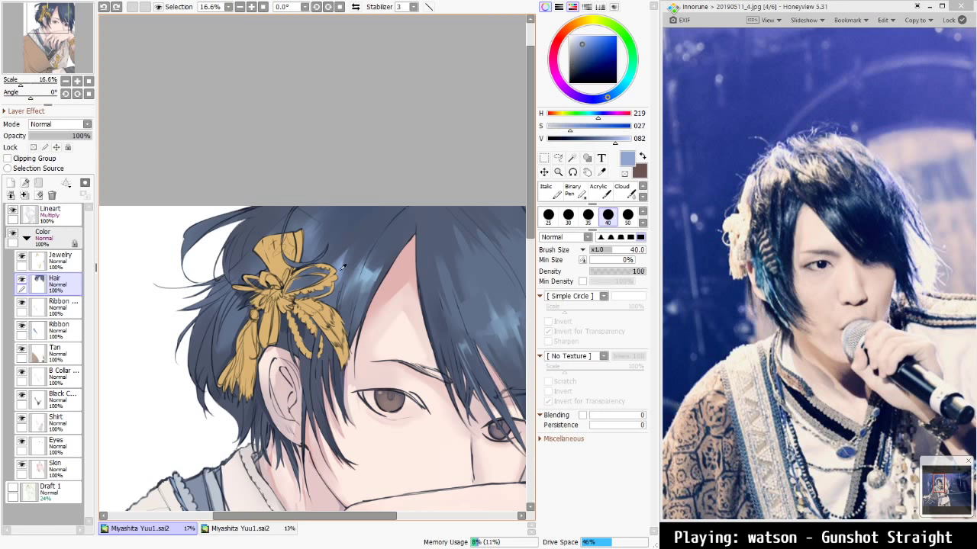
pyautogui.scroll(4, 335, 272)
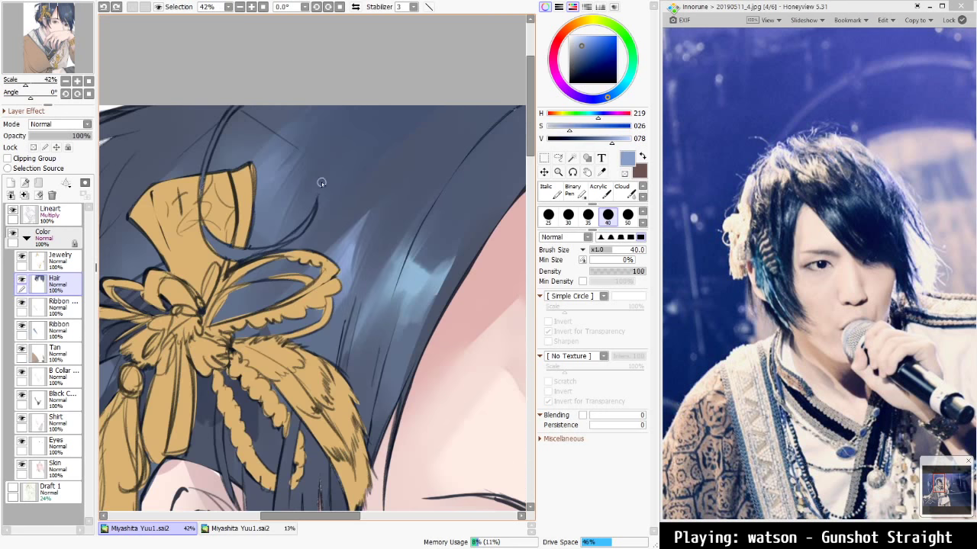
pyautogui.moveTo(321, 181)
pyautogui.mouseDown()
pyautogui.moveTo(238, 197)
pyautogui.moveTo(253, 201)
pyautogui.mouseUp()
pyautogui.moveTo(255, 162)
pyautogui.mouseDown()
pyautogui.moveTo(265, 195)
pyautogui.moveTo(259, 156)
pyautogui.moveTo(269, 177)
pyautogui.moveTo(254, 193)
pyautogui.moveTo(286, 218)
pyautogui.mouseUp()
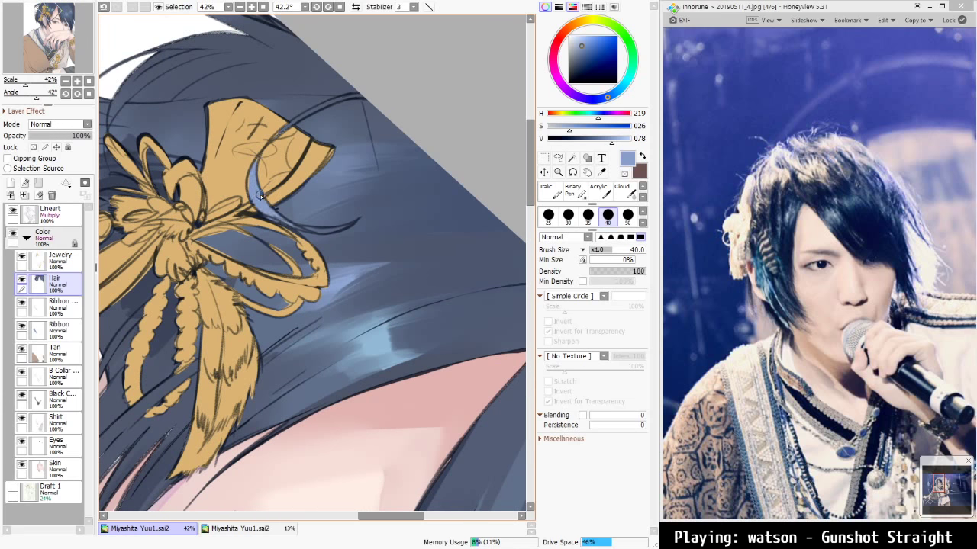
pyautogui.moveTo(268, 142)
pyautogui.mouseDown()
pyautogui.moveTo(363, 95)
pyautogui.moveTo(299, 115)
pyautogui.moveTo(315, 106)
pyautogui.moveTo(291, 128)
pyautogui.moveTo(363, 95)
pyautogui.mouseUp()
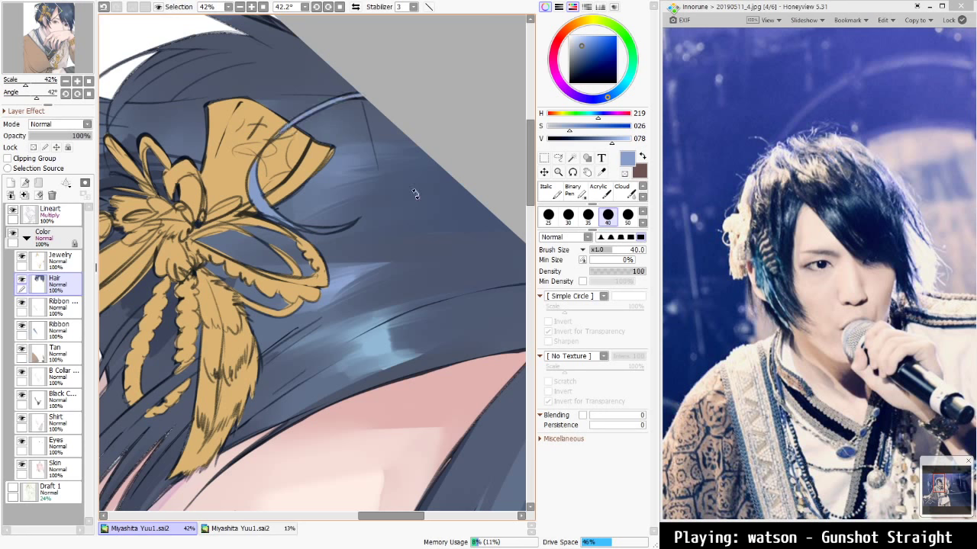
pyautogui.moveTo(415, 195); pyautogui.dragTo(331, 333)
pyautogui.moveTo(351, 260); pyautogui.dragTo(343, 314)
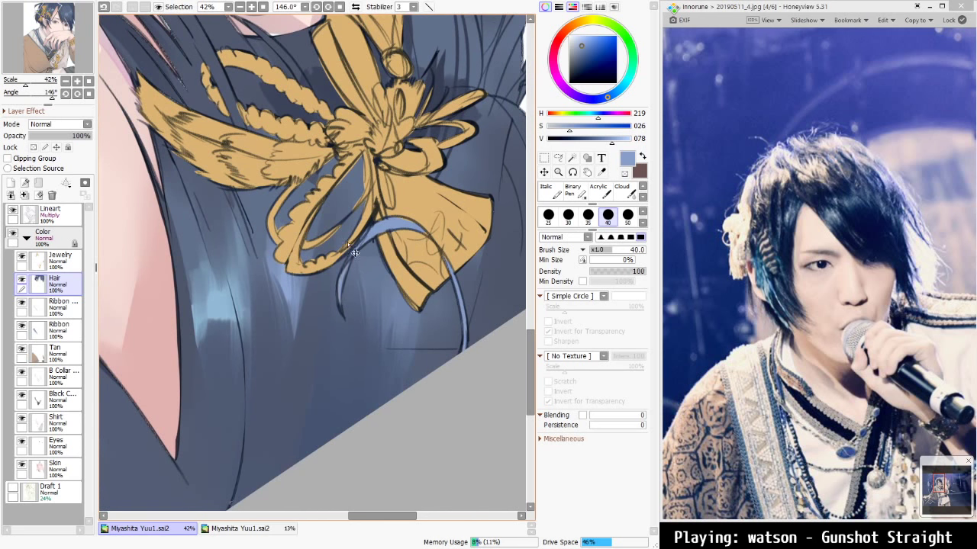
pyautogui.hotkey('ctrl', '0')
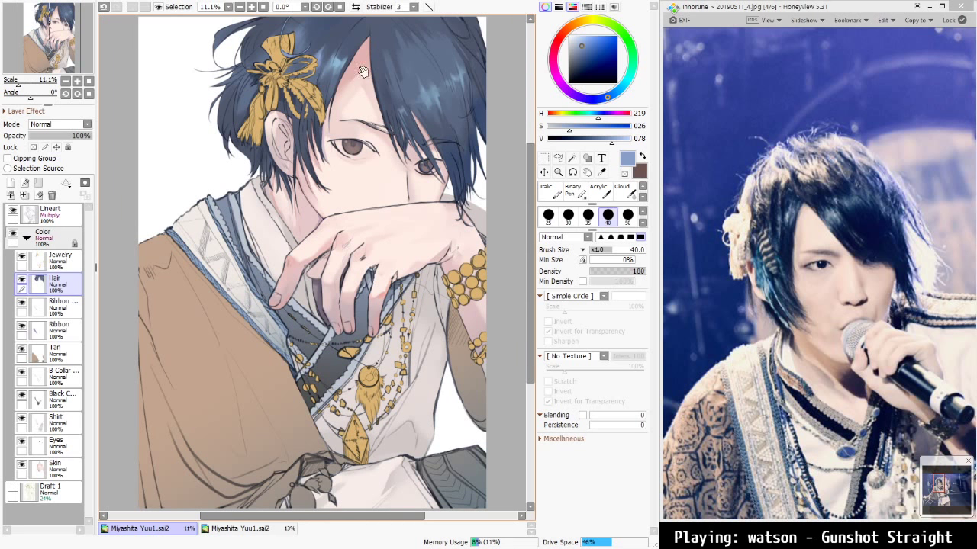
# Paint light blue along the large curled strand at the upper back of the hair
pyautogui.moveTo(283, 64); pyautogui.dragTo(338, 261)
pyautogui.scroll(4, 338, 261)
pyautogui.scroll(1, 338, 260)
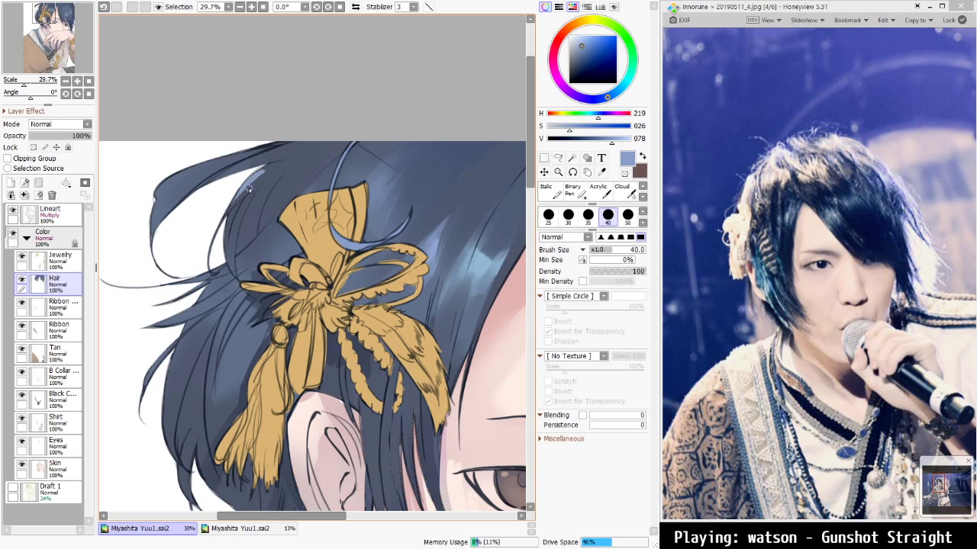
pyautogui.moveTo(252, 178)
pyautogui.mouseDown()
pyautogui.moveTo(219, 213)
pyautogui.moveTo(265, 177)
pyautogui.mouseUp()
pyautogui.hotkey('ctrl', 'z')
pyautogui.moveTo(179, 176)
pyautogui.mouseDown()
pyautogui.moveTo(148, 201)
pyautogui.moveTo(211, 158)
pyautogui.mouseUp()
pyautogui.moveTo(156, 203); pyautogui.dragTo(209, 168)
pyautogui.moveTo(144, 238)
pyautogui.mouseDown()
pyautogui.moveTo(210, 188)
pyautogui.moveTo(153, 250)
pyautogui.moveTo(213, 181)
pyautogui.moveTo(156, 231)
pyautogui.moveTo(147, 223)
pyautogui.moveTo(161, 200)
pyautogui.moveTo(145, 231)
pyautogui.moveTo(177, 175)
pyautogui.mouseUp()
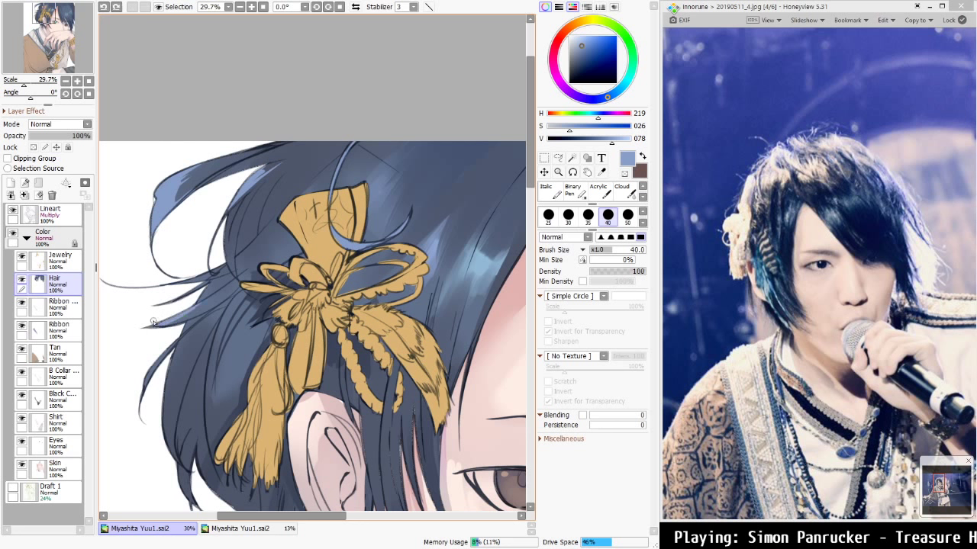
# Add light blue strokes to the flyaway strands and outer hair behind the ribbon, redoing the stroke on the lower strand
pyautogui.moveTo(154, 323); pyautogui.dragTo(226, 290)
pyautogui.moveTo(173, 344); pyautogui.dragTo(143, 392)
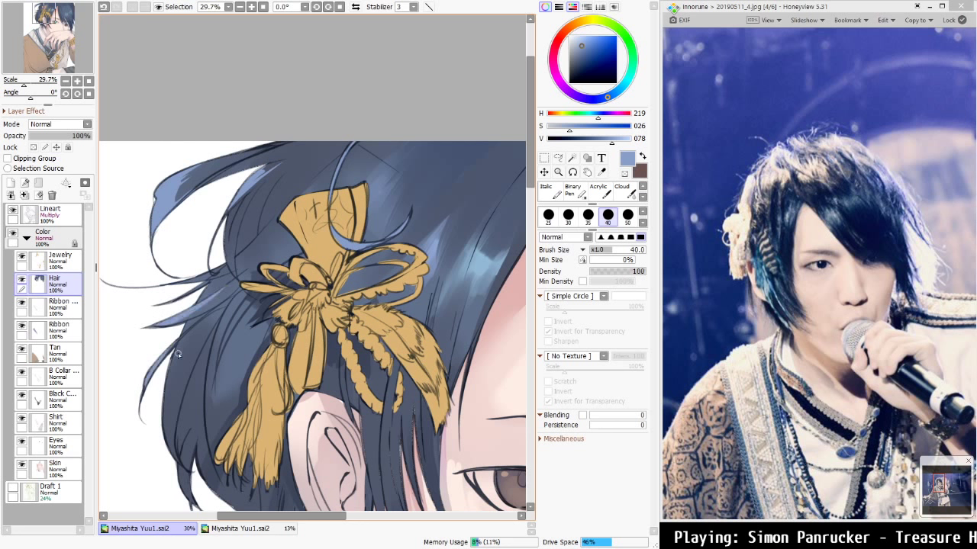
pyautogui.hotkey('ctrl', 'z')
pyautogui.moveTo(181, 347); pyautogui.dragTo(164, 426)
pyautogui.moveTo(172, 394)
pyautogui.mouseDown()
pyautogui.moveTo(170, 445)
pyautogui.moveTo(196, 398)
pyautogui.mouseUp()
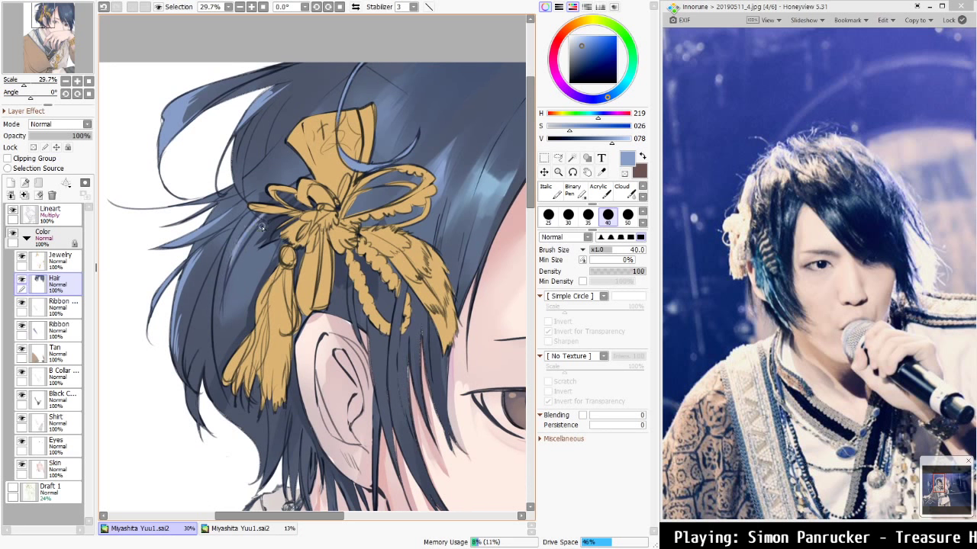
# Paint light blue strokes along the strands behind the ribbon and down the lower outer strand, redoing the stroke on the outer strand
pyautogui.moveTo(255, 222); pyautogui.dragTo(226, 281)
pyautogui.moveTo(253, 221); pyautogui.dragTo(235, 243)
pyautogui.moveTo(256, 208); pyautogui.dragTo(217, 290)
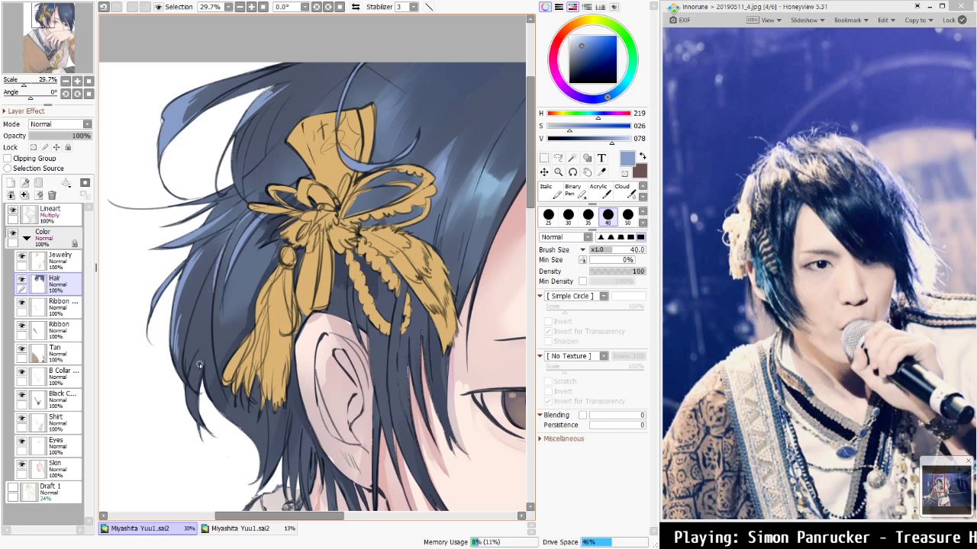
pyautogui.moveTo(185, 376); pyautogui.dragTo(190, 408)
pyautogui.hotkey('ctrl', 'z')
pyautogui.moveTo(185, 371); pyautogui.dragTo(201, 429)
# Paint a thin light blue line along the fringe edge above the far eye, undoing and redoing strokes to compare them
pyautogui.scroll(-4, 205, 425)
pyautogui.moveTo(359, 317)
pyautogui.mouseDown()
pyautogui.moveTo(326, 229)
pyautogui.moveTo(357, 311)
pyautogui.mouseUp()
pyautogui.hotkey('ctrl', 'z')
pyautogui.hotkey('ctrl', 'z')
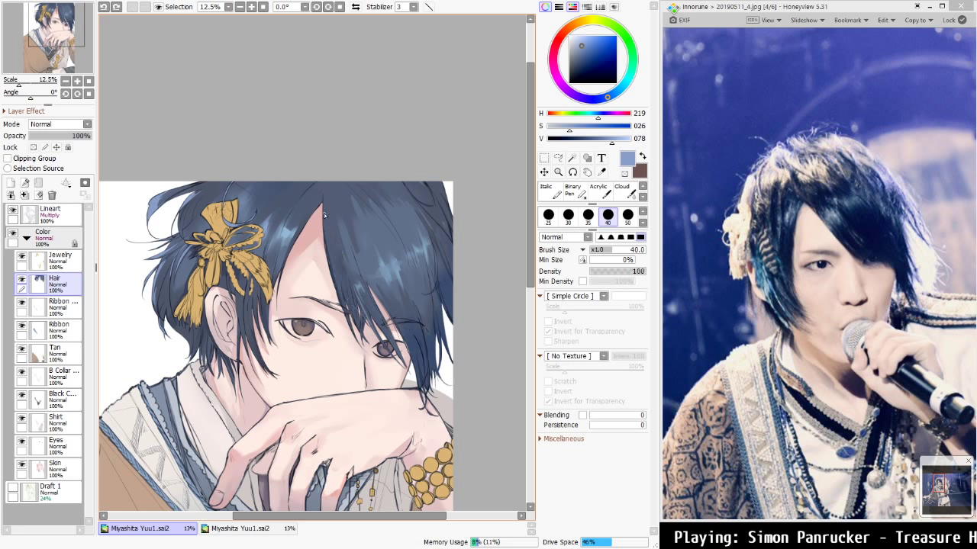
pyautogui.hotkey('ctrl', 'y')
pyautogui.hotkey('ctrl', 'z')
pyautogui.hotkey('ctrl', 'y')
pyautogui.hotkey('ctrl', 'z')
pyautogui.hotkey('ctrl', 'y')
pyautogui.moveTo(370, 289); pyautogui.dragTo(410, 358)
pyautogui.hotkey('ctrl', 'z')
pyautogui.moveTo(371, 288)
pyautogui.mouseDown()
pyautogui.moveTo(391, 325)
pyautogui.moveTo(424, 351)
pyautogui.mouseUp()
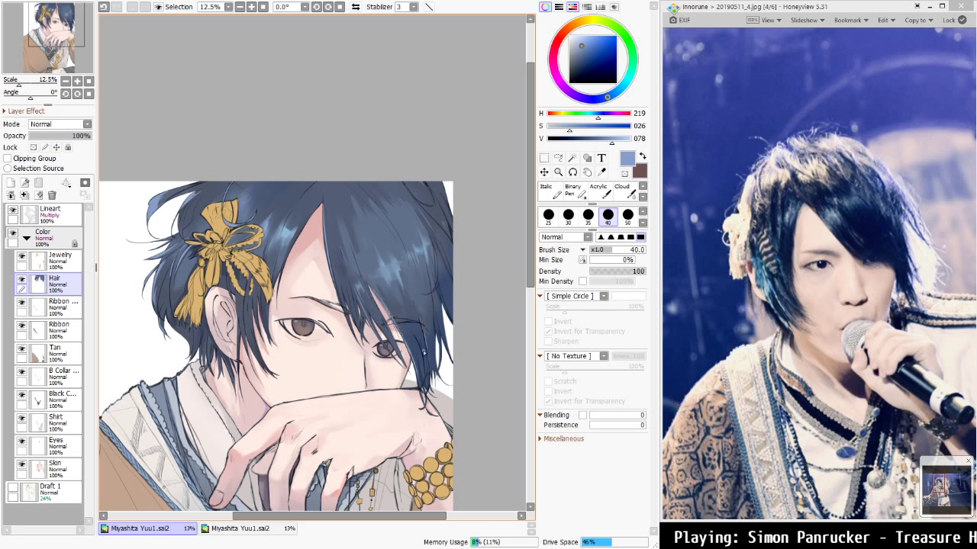
# Try light blue strokes on the outer hair and the loose strand beside the fringe highlight, undoing each one
pyautogui.moveTo(434, 268); pyautogui.dragTo(452, 316)
pyautogui.hotkey('ctrl', 'z')
pyautogui.scroll(4, 419, 249)
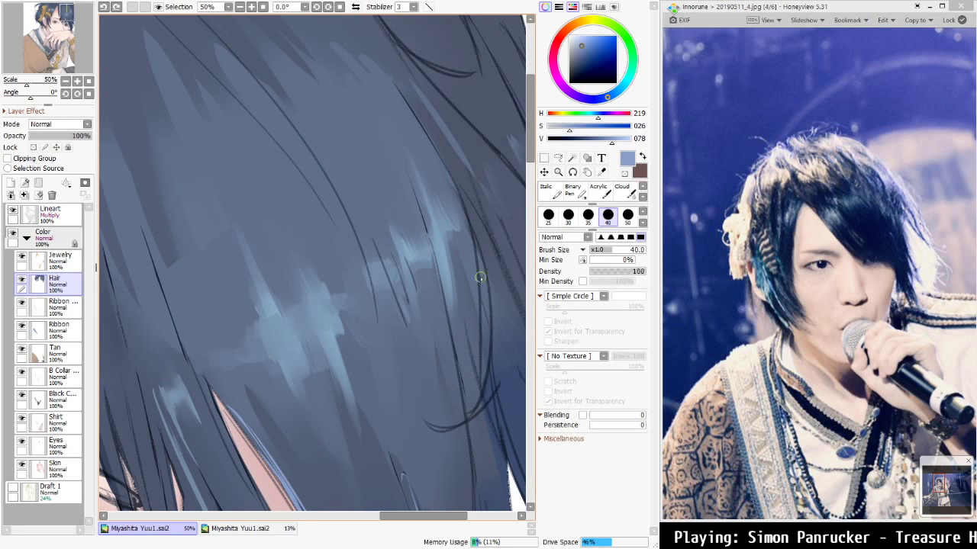
pyautogui.moveTo(473, 232); pyautogui.dragTo(484, 309)
pyautogui.moveTo(480, 259); pyautogui.dragTo(478, 399)
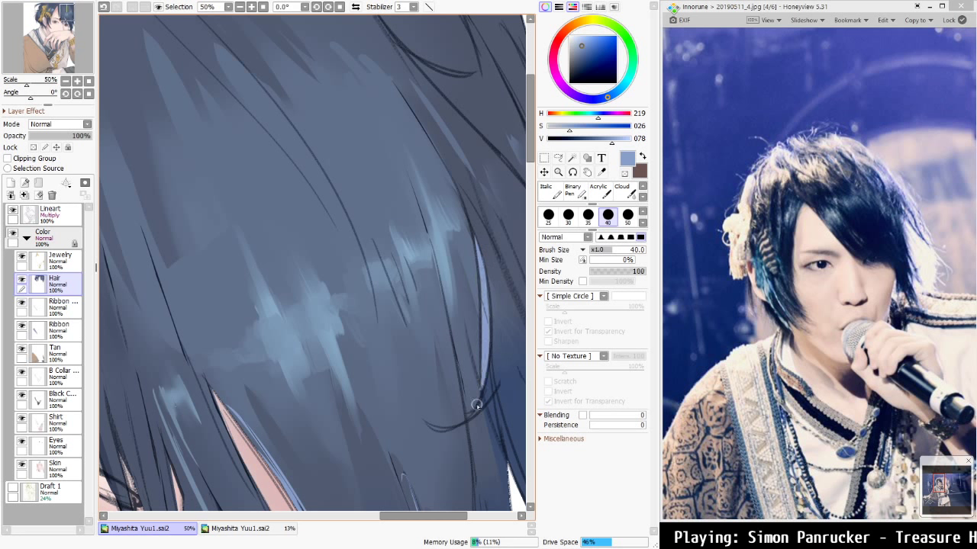
pyautogui.moveTo(429, 424); pyautogui.dragTo(438, 430)
pyautogui.hotkey('ctrl', 'z')
pyautogui.hotkey('ctrl', 'z')
pyautogui.hotkey('ctrl', 'z')
pyautogui.scroll(-3, 468, 391)
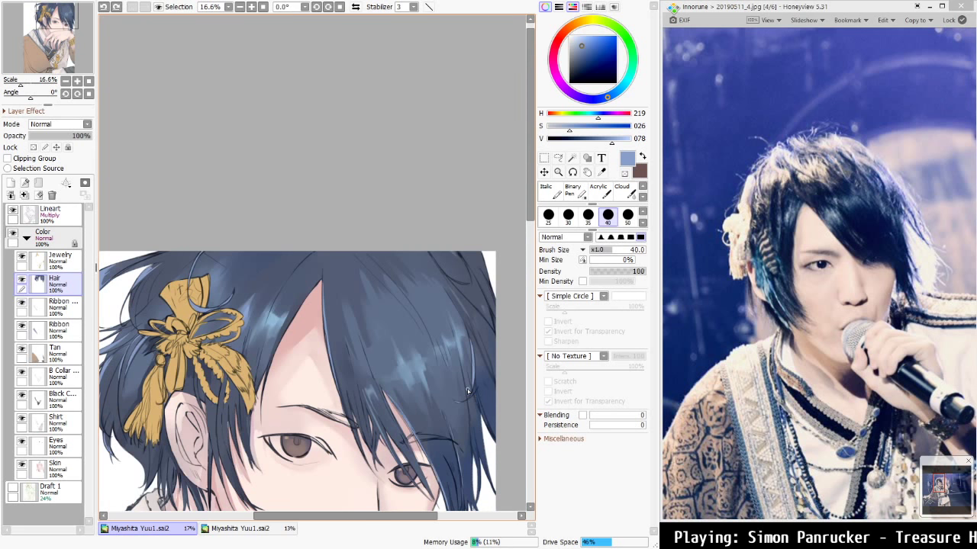
# Try a light blue stroke along the top of the hair near the canvas edge and undo it
pyautogui.moveTo(374, 473); pyautogui.dragTo(391, 392)
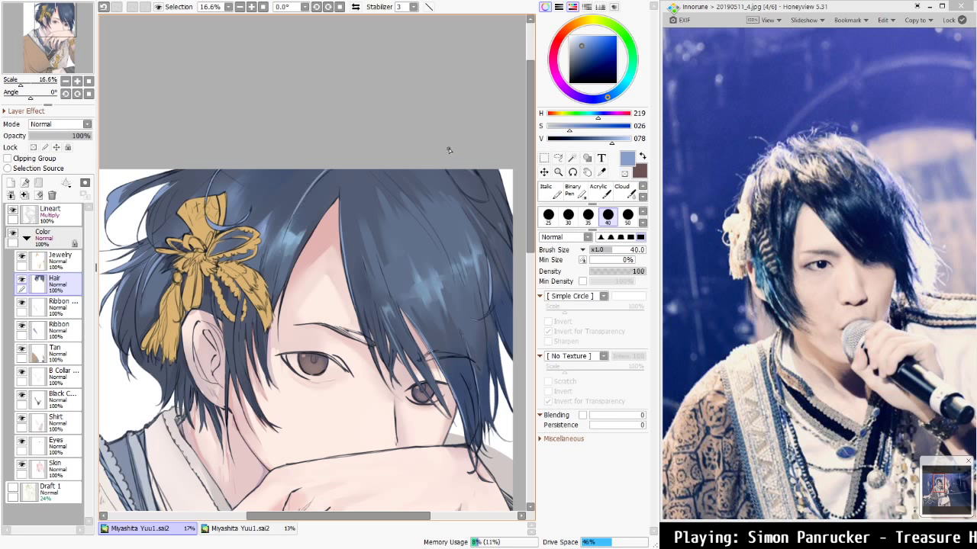
pyautogui.hotkey('ctrl', 'z')
pyautogui.moveTo(438, 170); pyautogui.dragTo(480, 205)
pyautogui.hotkey('ctrl', 'z')
# Select the Shirt layer and bring up the reference photo 20190331.jpg, framed on the costume's collar and sleeve
pyautogui.scroll(-2, 454, 241)
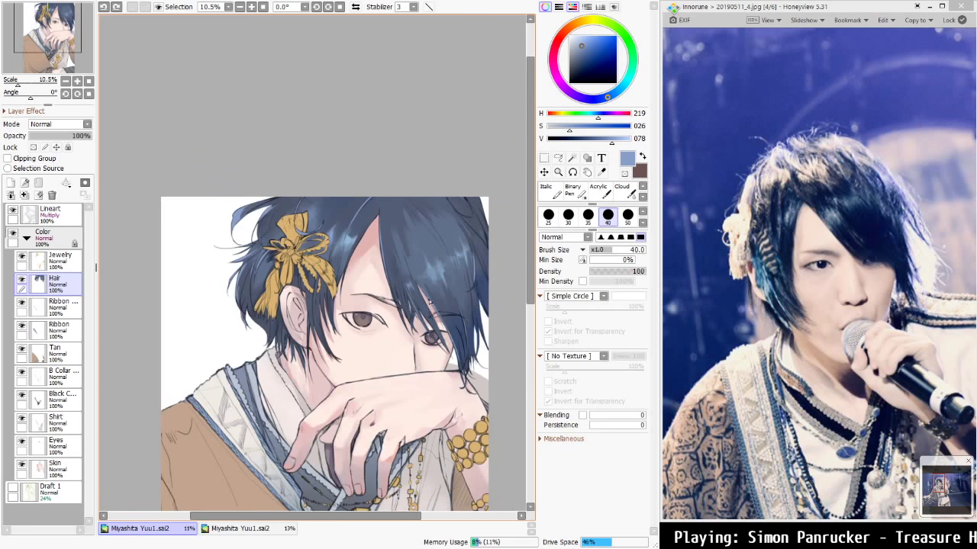
pyautogui.moveTo(388, 374)
pyautogui.mouseDown()
pyautogui.moveTo(386, 253)
pyautogui.moveTo(397, 257)
pyautogui.mouseUp()
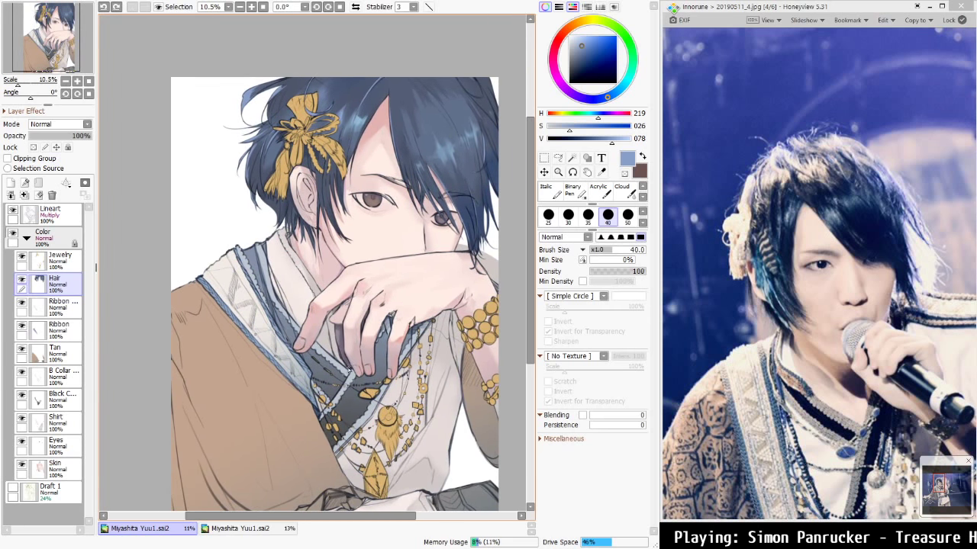
pyautogui.scroll(1, 311, 351)
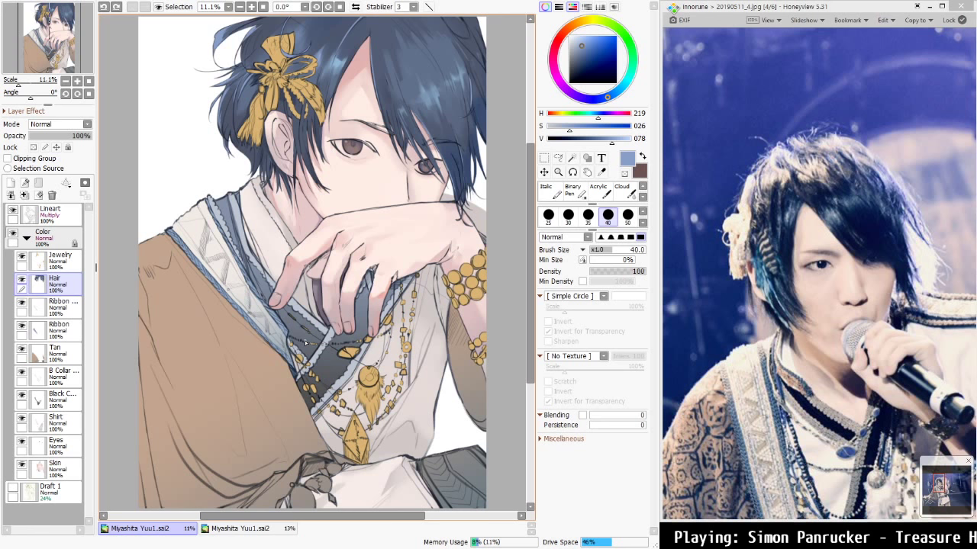
pyautogui.click(772, 66)
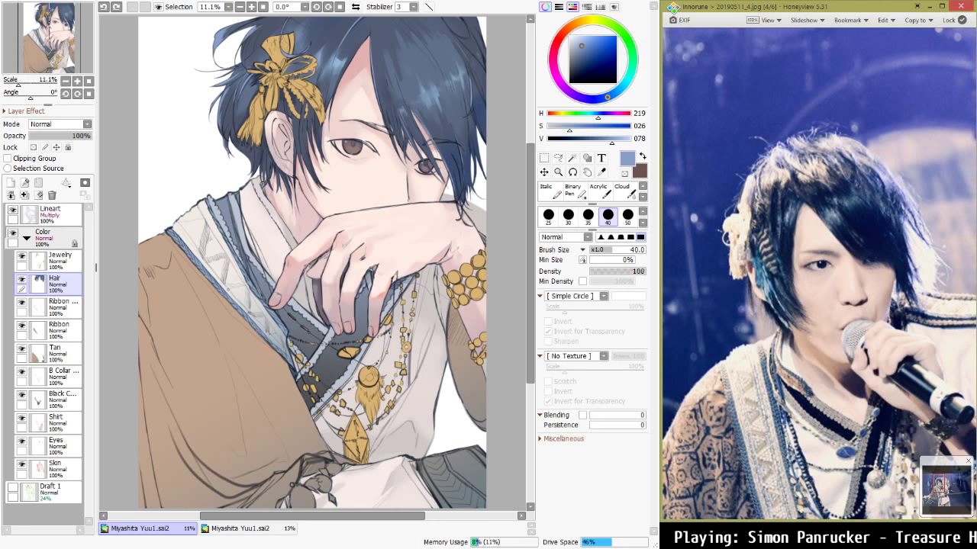
pyautogui.moveTo(71, 49); pyautogui.dragTo(64, 44)
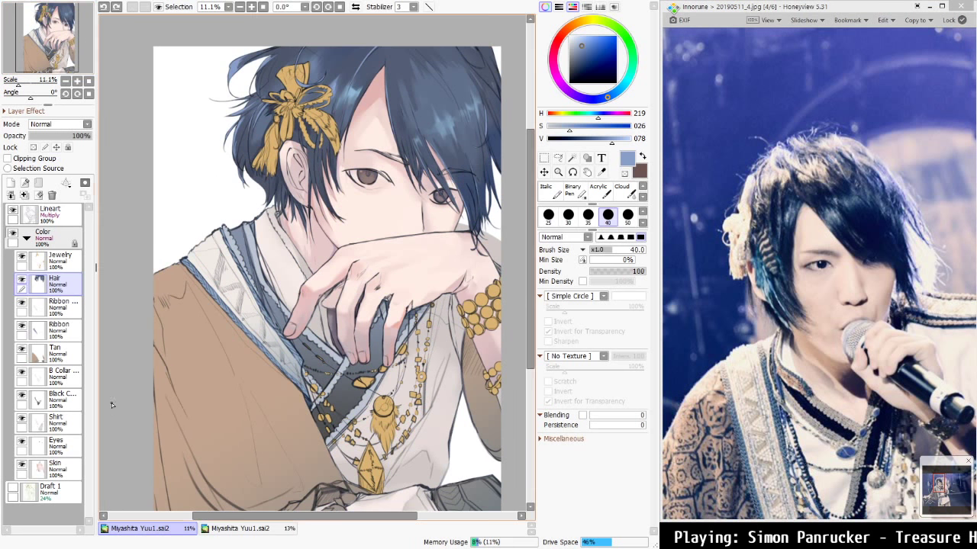
pyautogui.click(74, 422)
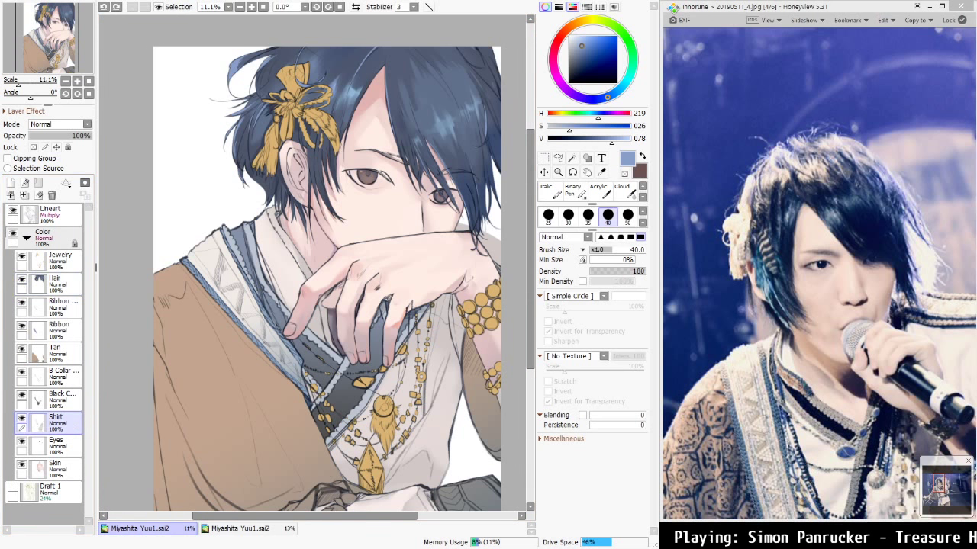
pyautogui.click(696, 271)
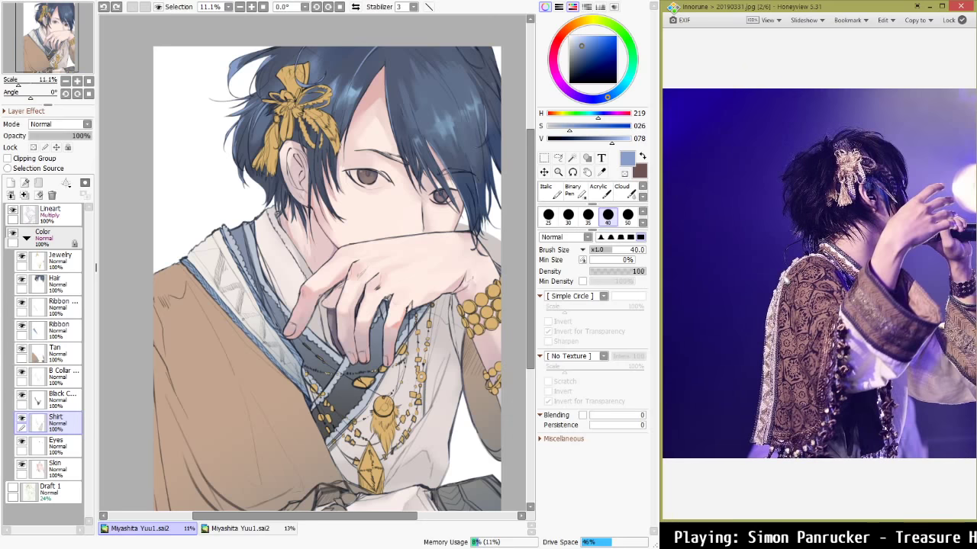
pyautogui.scroll(4, 820, 273)
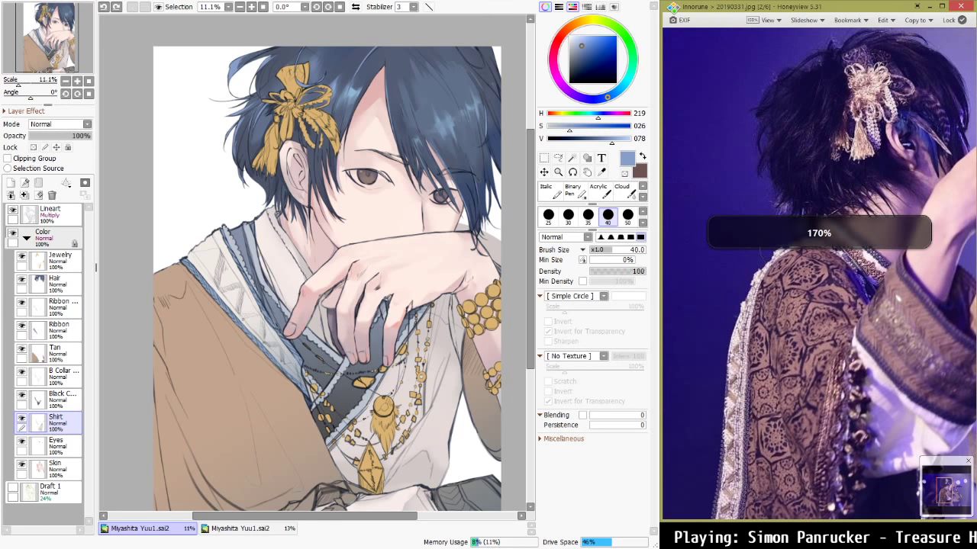
pyautogui.moveTo(887, 302); pyautogui.dragTo(873, 314)
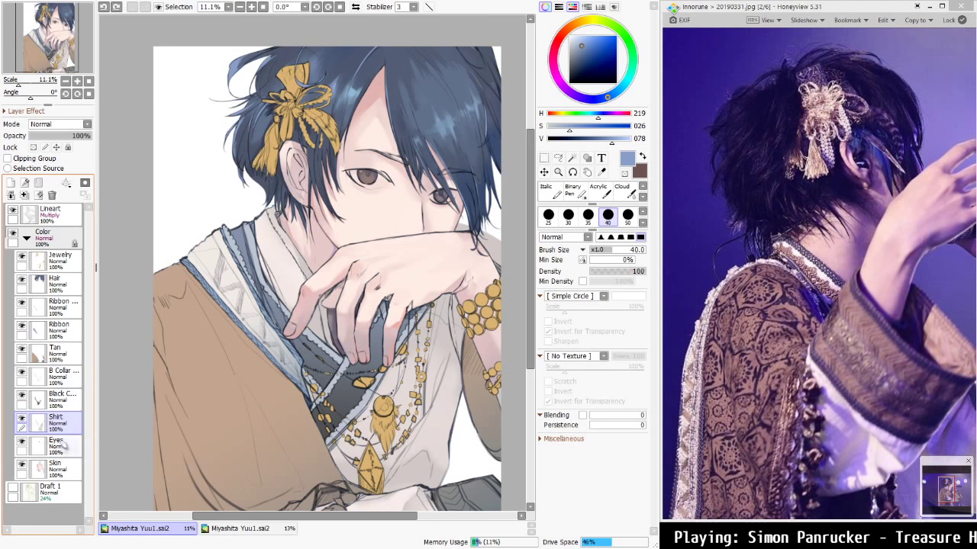
# Darken the blue to V 59 and add a new layer above the Shirt layer in Multiply mode
pyautogui.scroll(6, 326, 283)
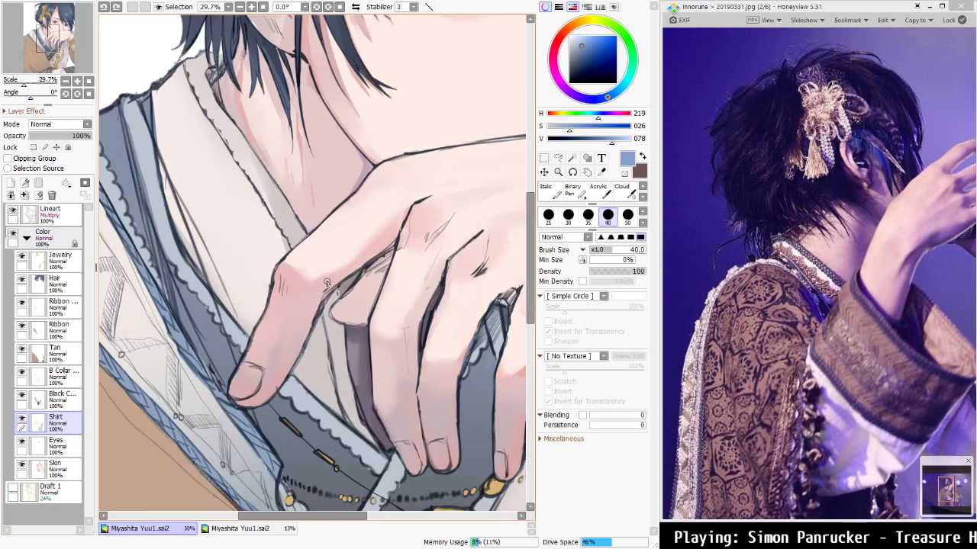
pyautogui.moveTo(227, 243); pyautogui.dragTo(228, 435)
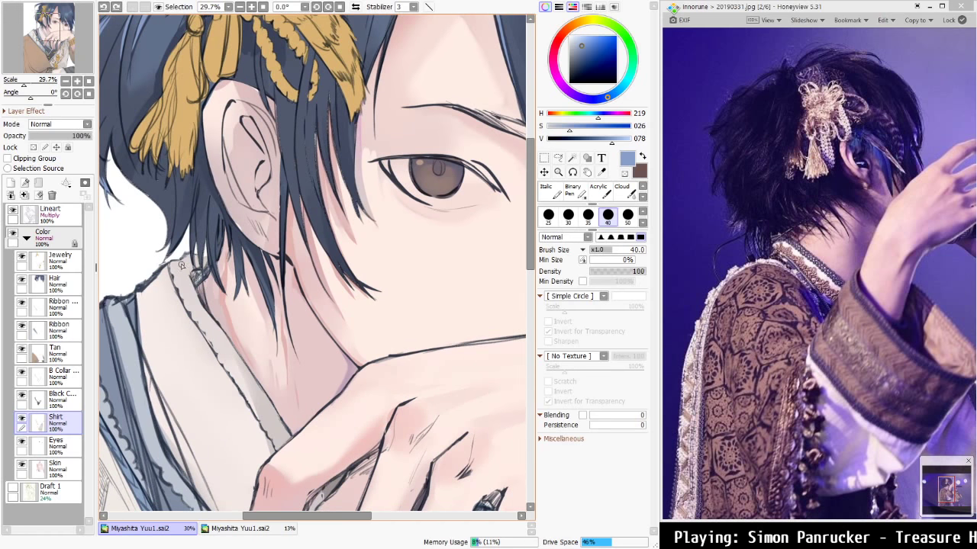
pyautogui.click(592, 140)
pyautogui.click(596, 140)
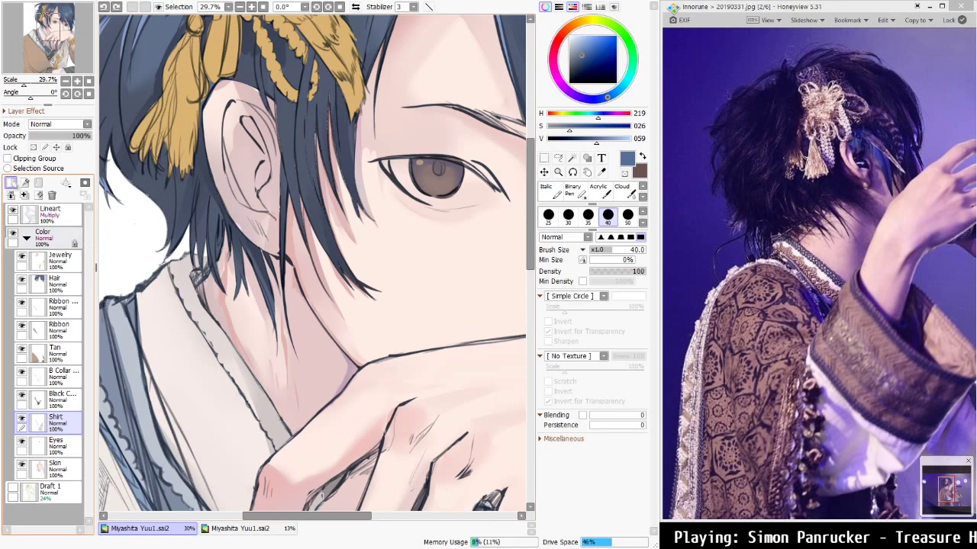
pyautogui.click(11, 184)
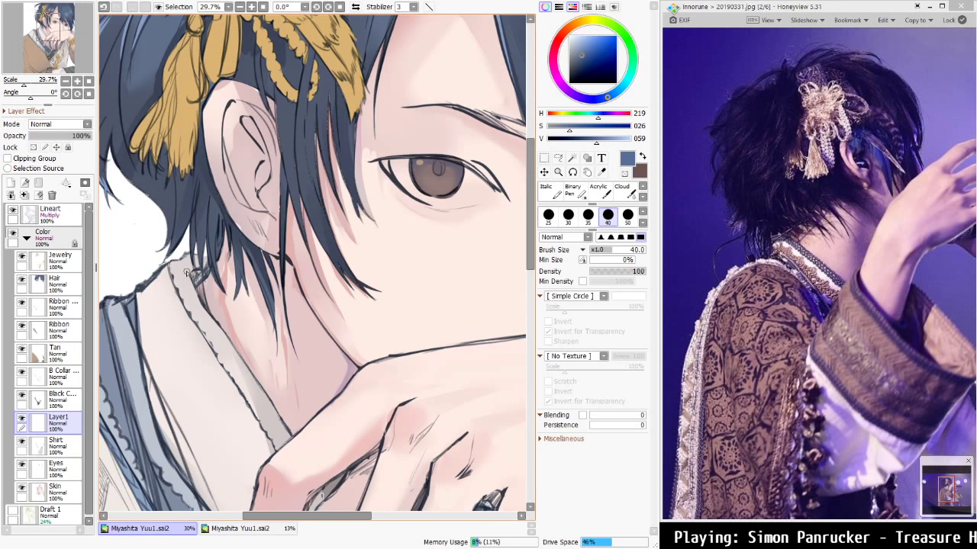
pyautogui.click(62, 126)
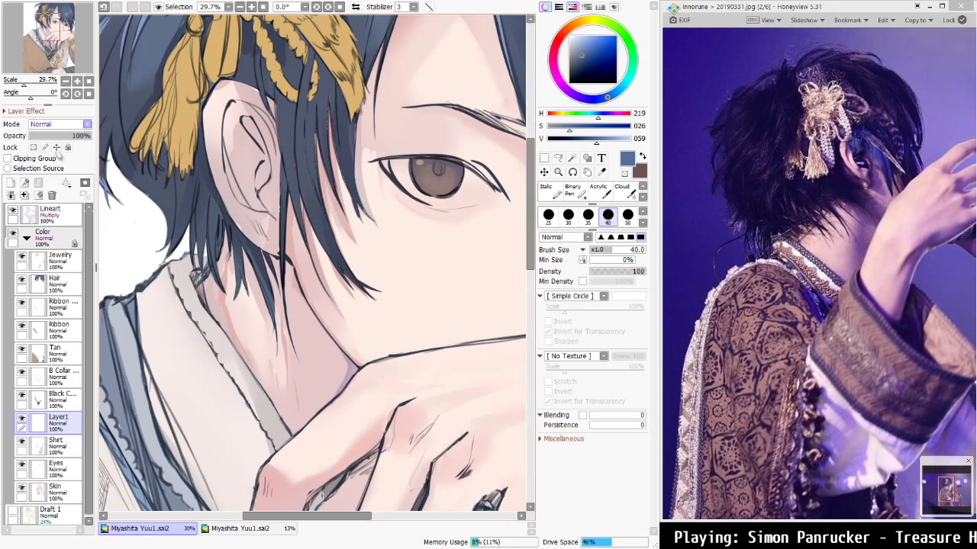
pyautogui.click(55, 145)
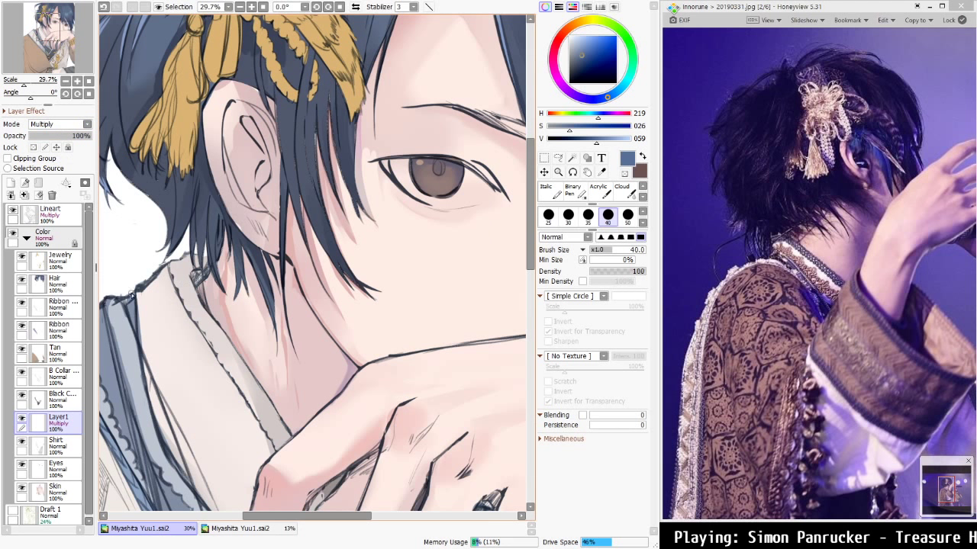
# Try clipping the Multiply layer to the Shirt layer and painting dark blue pattern marks on the upper collar trim, undoing both
pyautogui.click(53, 237)
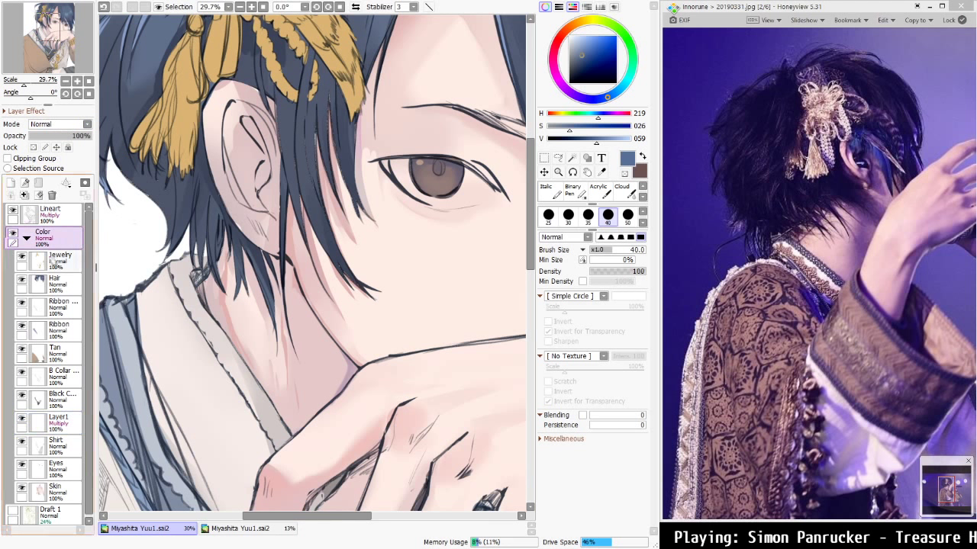
pyautogui.click(62, 424)
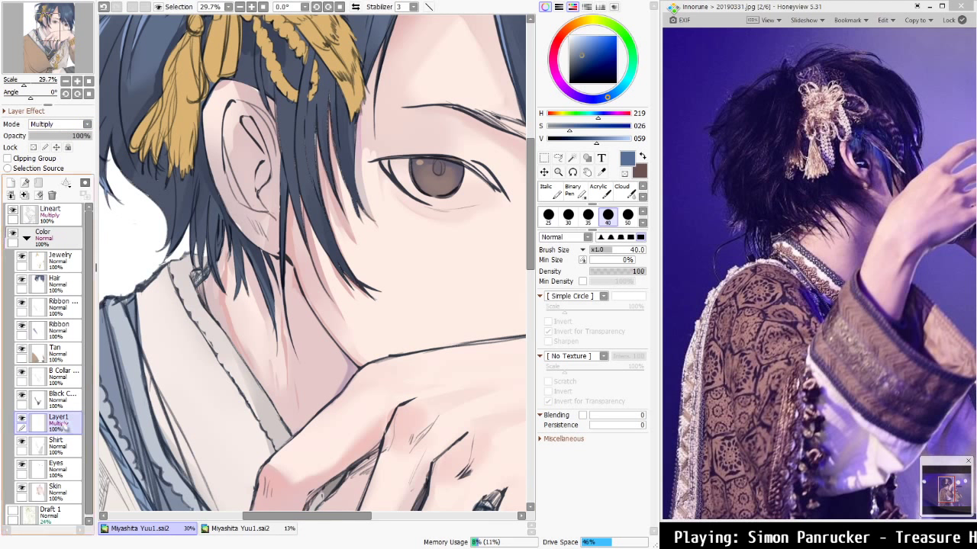
pyautogui.click(35, 158)
pyautogui.moveTo(184, 277)
pyautogui.mouseDown()
pyautogui.moveTo(177, 269)
pyautogui.moveTo(181, 287)
pyautogui.moveTo(190, 284)
pyautogui.moveTo(184, 296)
pyautogui.moveTo(201, 301)
pyautogui.mouseUp()
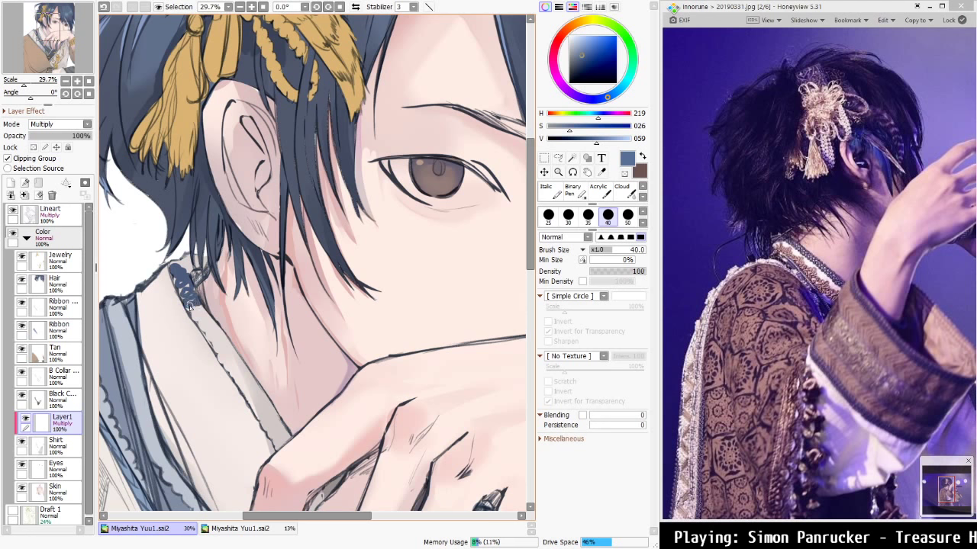
pyautogui.hotkey('ctrl', 'z')
pyautogui.hotkey('ctrl', 'z')
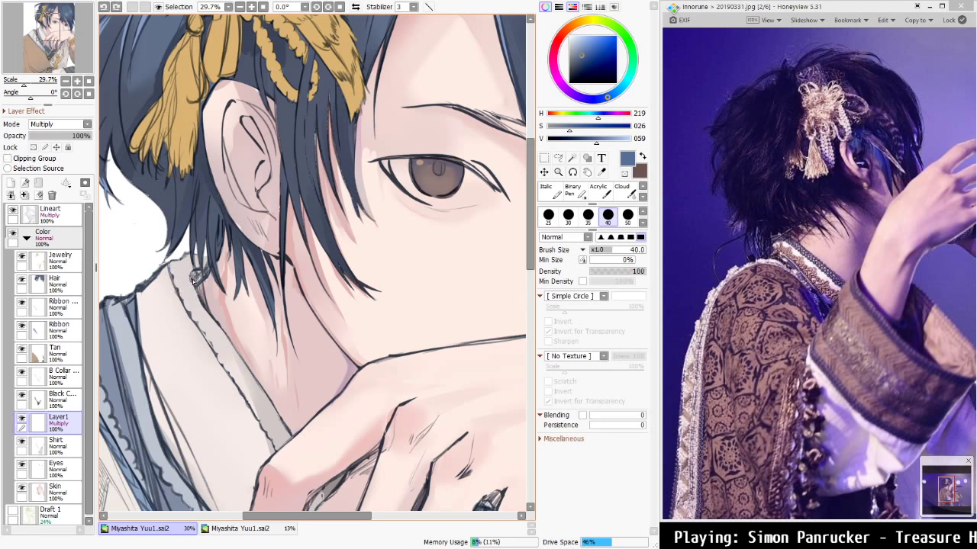
# Clip the Multiply layer to the Shirt layer and paint a speckled dark blue pattern along the shirt's inner collar trim
pyautogui.click(41, 160)
pyautogui.moveTo(181, 232)
pyautogui.mouseDown()
pyautogui.moveTo(350, 393)
pyautogui.moveTo(191, 323)
pyautogui.moveTo(209, 350)
pyautogui.moveTo(241, 360)
pyautogui.moveTo(251, 343)
pyautogui.moveTo(233, 388)
pyautogui.moveTo(254, 372)
pyautogui.moveTo(249, 383)
pyautogui.moveTo(313, 382)
pyautogui.moveTo(340, 395)
pyautogui.moveTo(374, 381)
pyautogui.moveTo(381, 393)
pyautogui.moveTo(438, 395)
pyautogui.moveTo(336, 358)
pyautogui.mouseUp()
pyautogui.hotkey('ctrl', 'z')
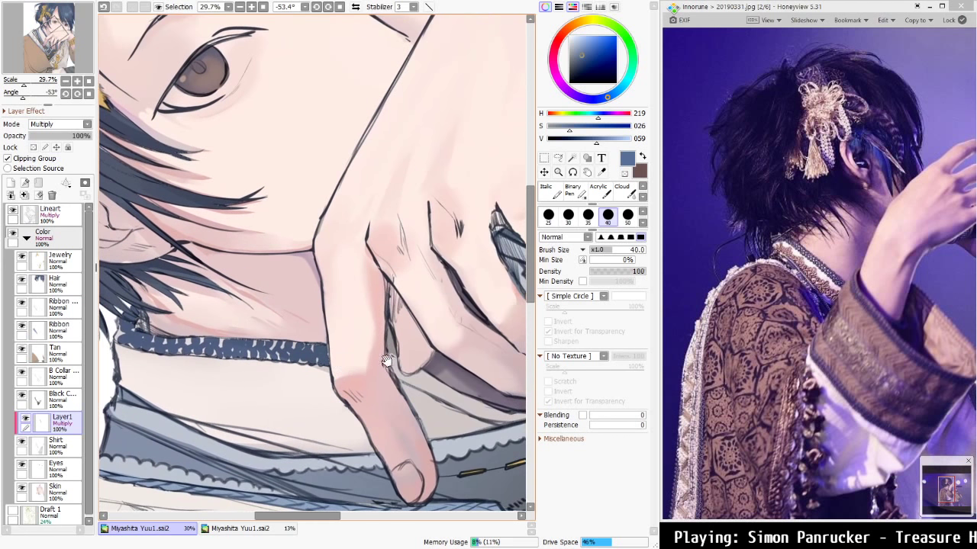
pyautogui.moveTo(393, 369); pyautogui.dragTo(397, 376)
pyautogui.hotkey('ctrl', 'z')
pyautogui.moveTo(421, 383)
pyautogui.mouseDown()
pyautogui.moveTo(444, 399)
pyautogui.moveTo(458, 394)
pyautogui.moveTo(458, 407)
pyautogui.moveTo(477, 403)
pyautogui.moveTo(471, 416)
pyautogui.moveTo(476, 403)
pyautogui.moveTo(485, 419)
pyautogui.moveTo(489, 406)
pyautogui.moveTo(513, 430)
pyautogui.moveTo(460, 423)
pyautogui.mouseUp()
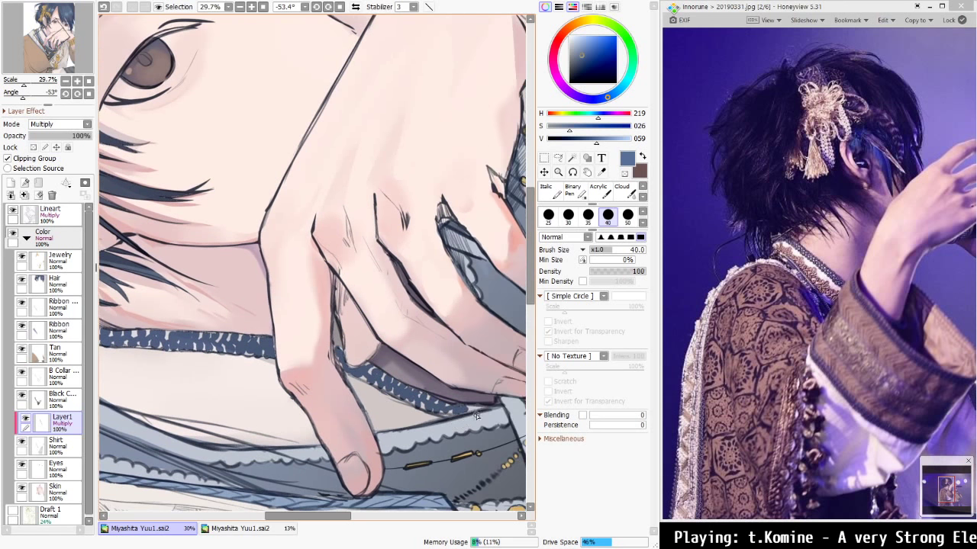
pyautogui.hotkey('ctrl', '0')
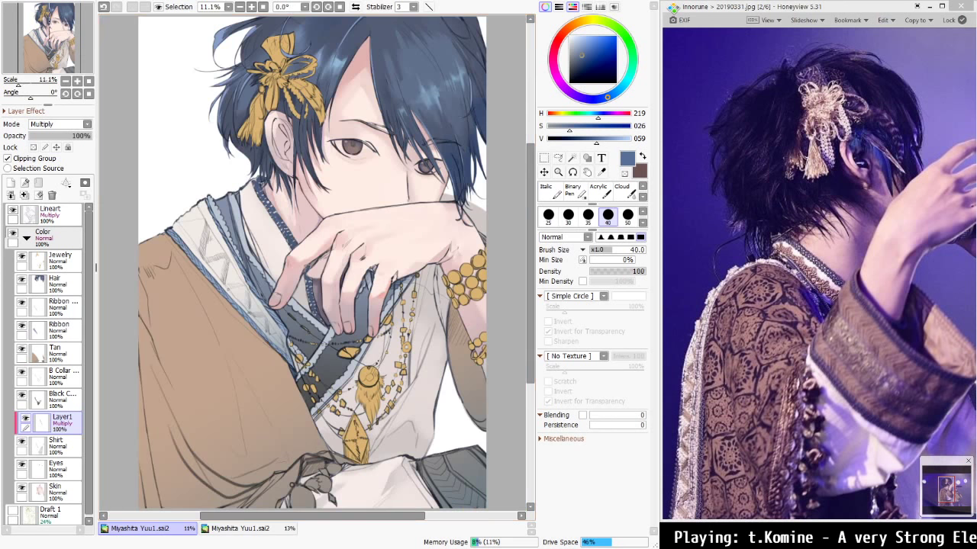
# Lower the collar pattern layer's opacity to 53% and shift its colour toward grey with the Hue and Saturation filter
pyautogui.moveTo(67, 136)
pyautogui.mouseDown()
pyautogui.moveTo(51, 135)
pyautogui.moveTo(64, 136)
pyautogui.mouseUp()
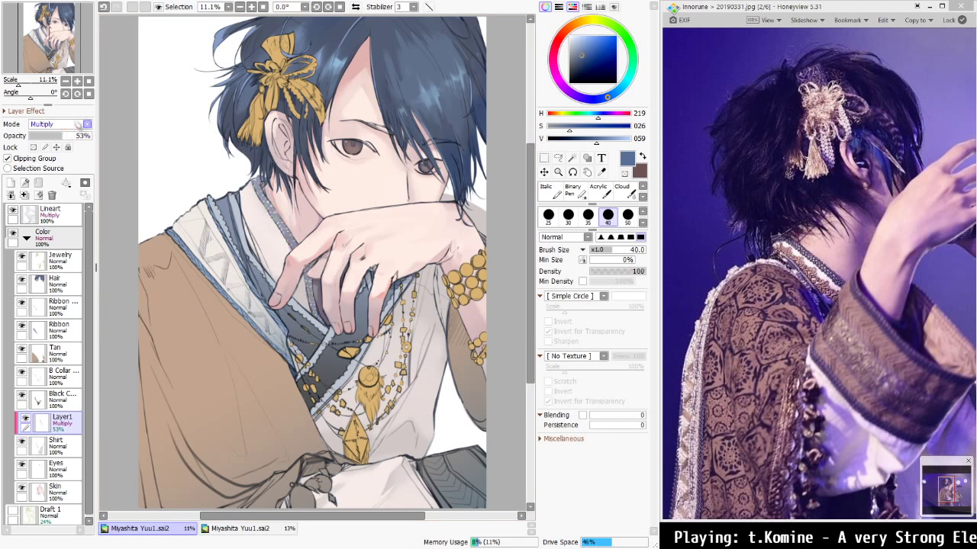
pyautogui.hotkey('ctrl', 'u')
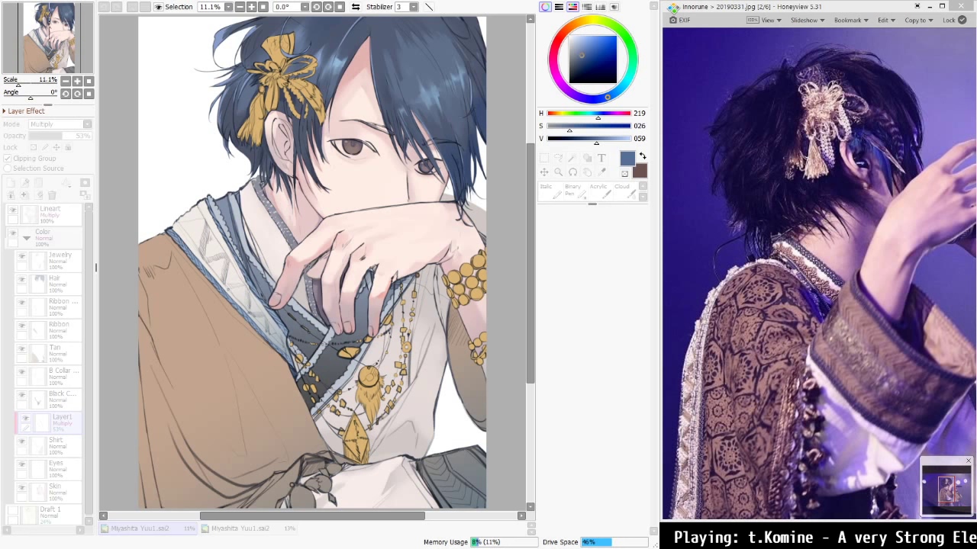
pyautogui.click(146, 297)
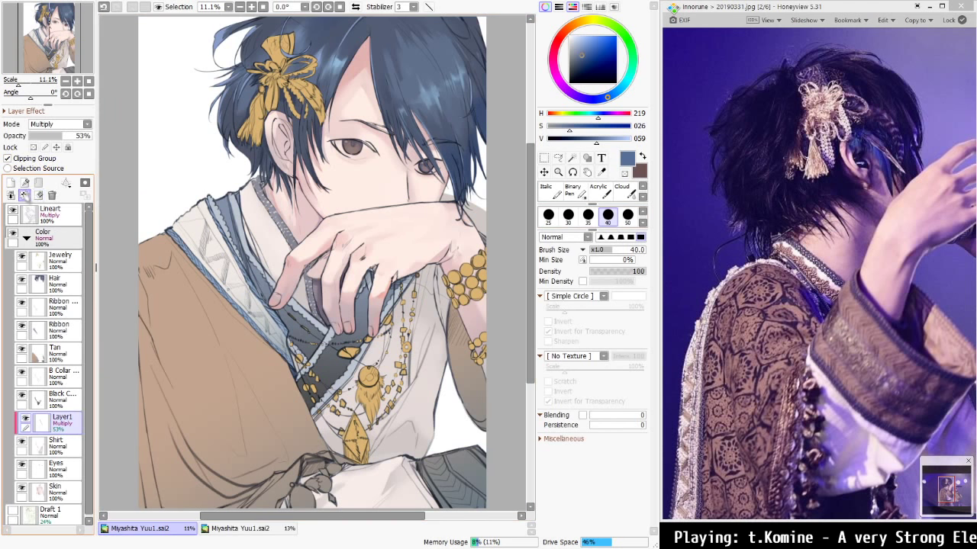
# Try merging the collar pattern layer down into the Shirt layer and undo the merge
pyautogui.click(25, 194)
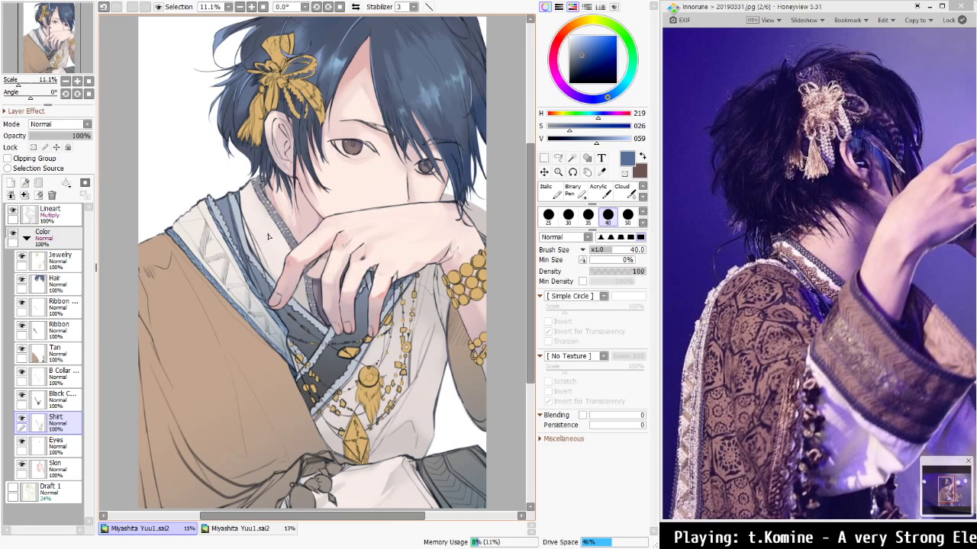
pyautogui.scroll(2, 337, 208)
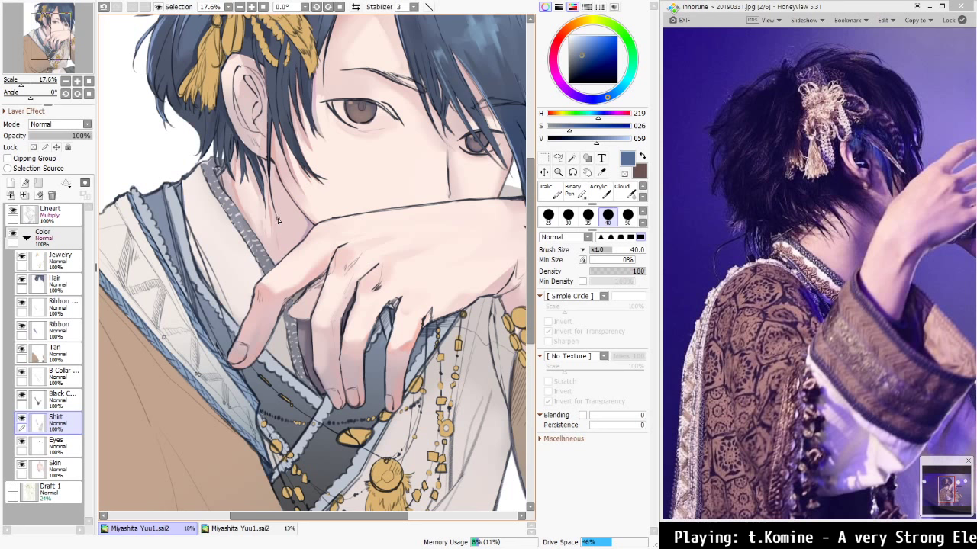
pyautogui.hotkey('ctrl', 'z')
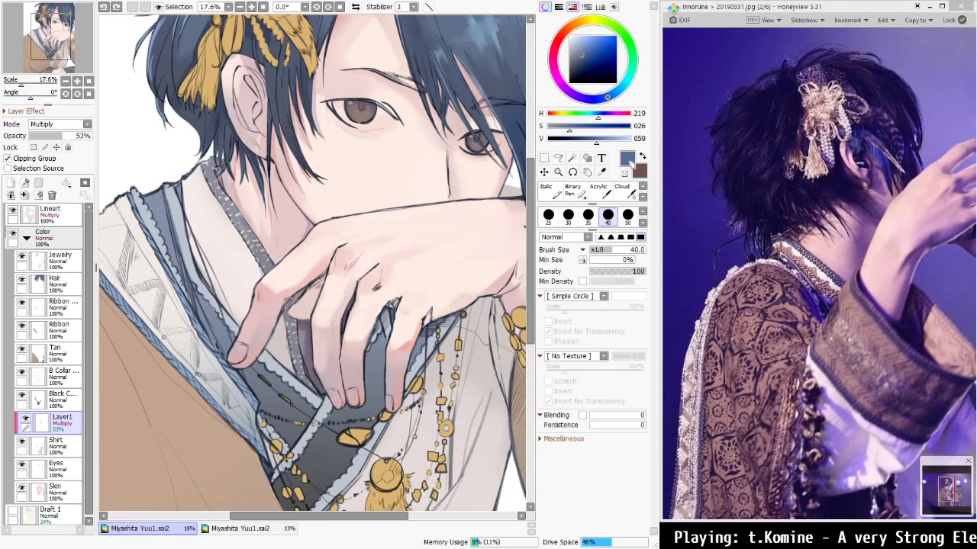
# Lock the collar pattern layer's transparency and lighten its pattern with a straight, foreground-to-transparency gradient in light blue with value 76
pyautogui.click(33, 146)
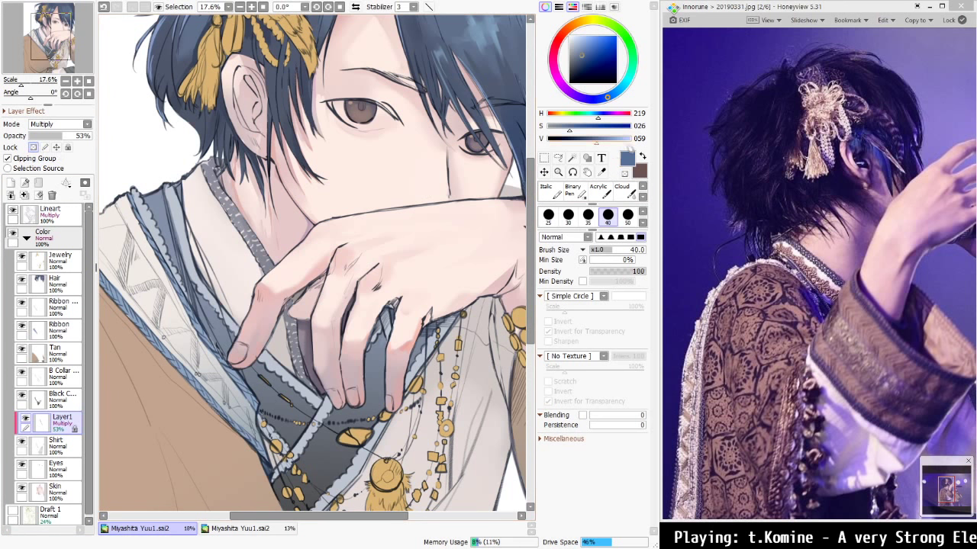
pyautogui.scroll(3, 604, 197)
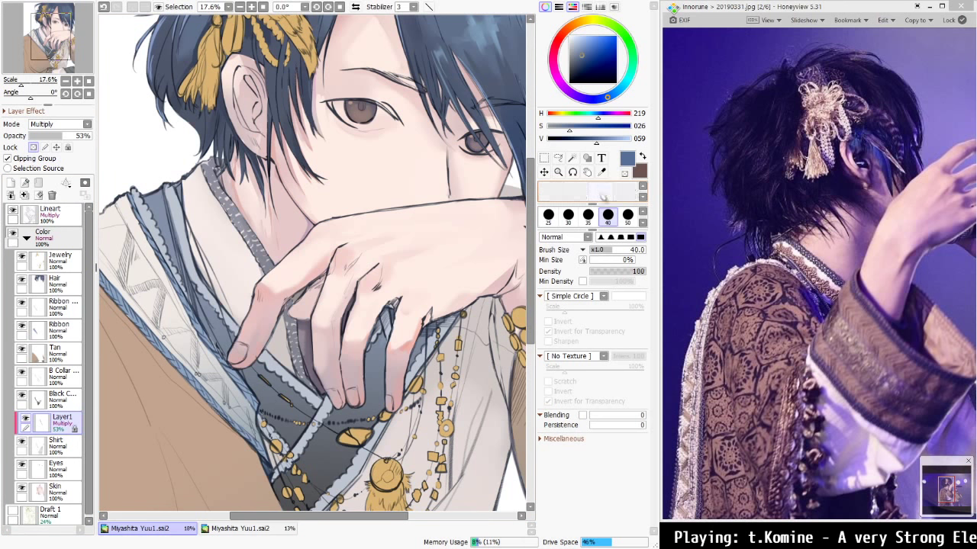
pyautogui.scroll(-3, 603, 197)
pyautogui.click(576, 193)
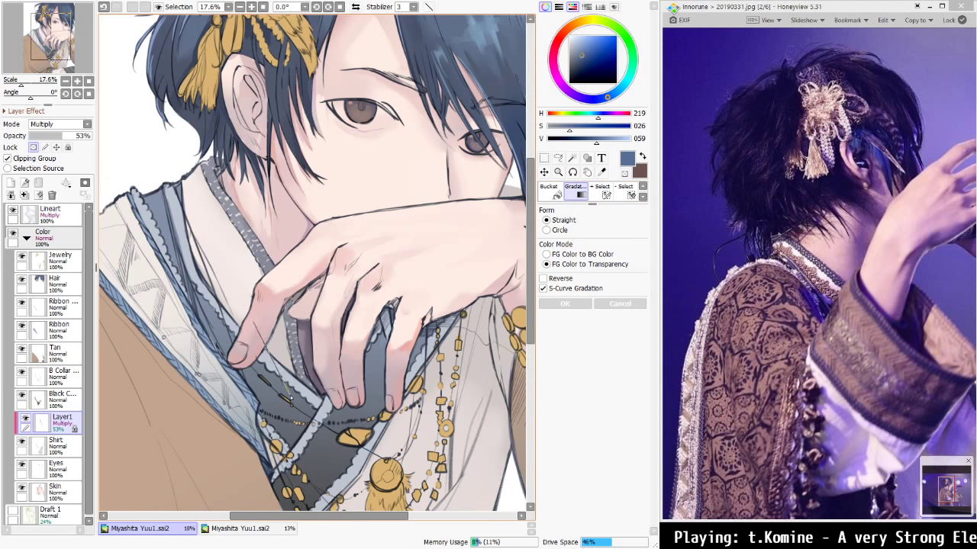
pyautogui.moveTo(279, 382); pyautogui.dragTo(291, 401)
pyautogui.moveTo(259, 330); pyautogui.dragTo(244, 271)
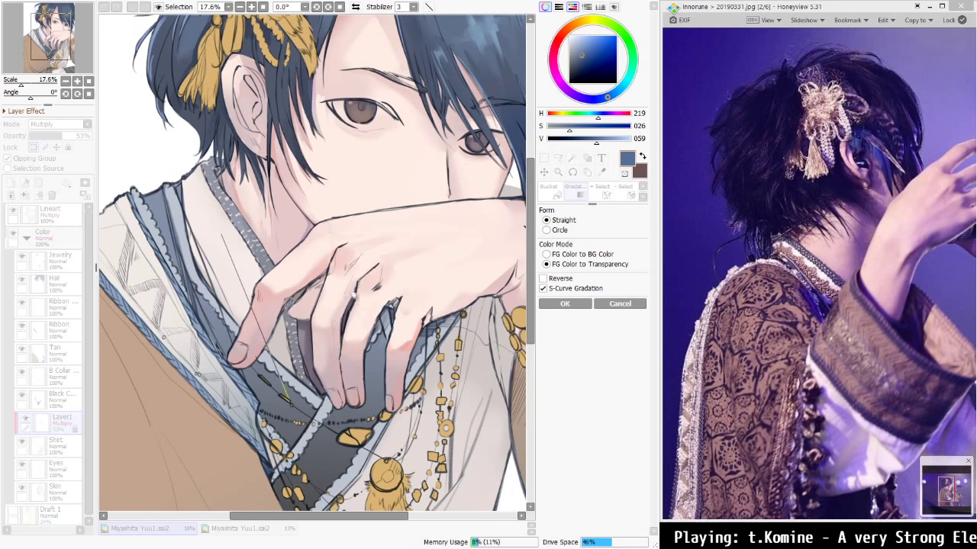
pyautogui.click(610, 139)
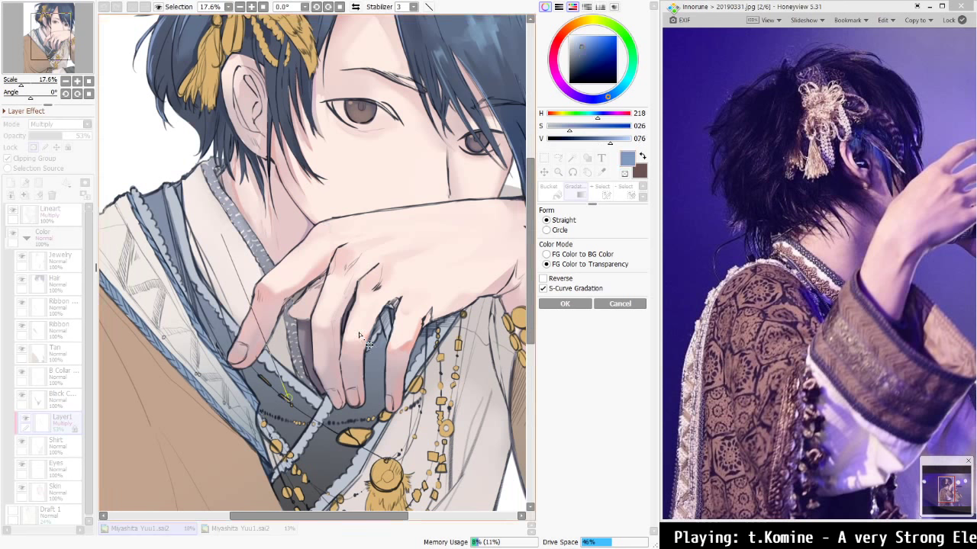
pyautogui.press('Return')
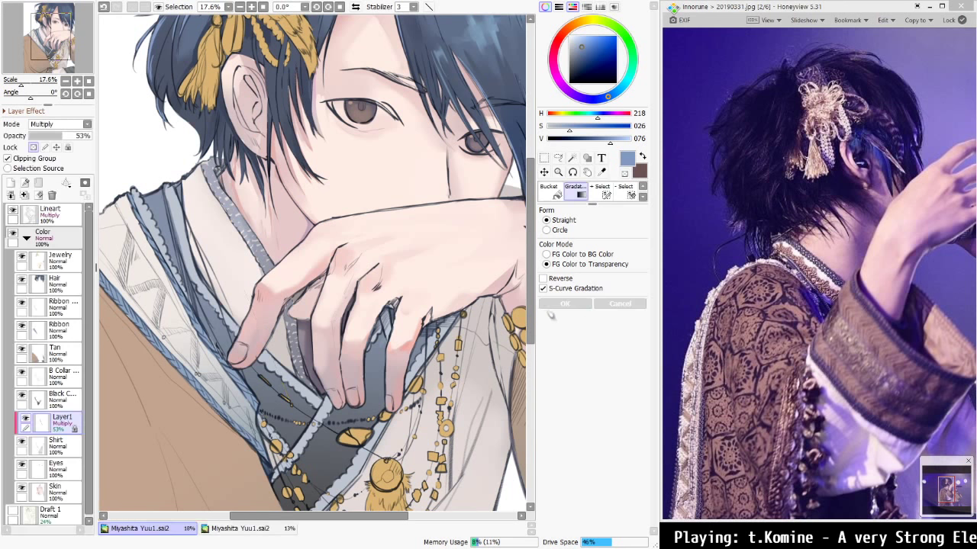
# Swap to the brown paint colour, choose the Water Color brush and merge the collar pattern layer down into the Shirt layer
pyautogui.click(642, 156)
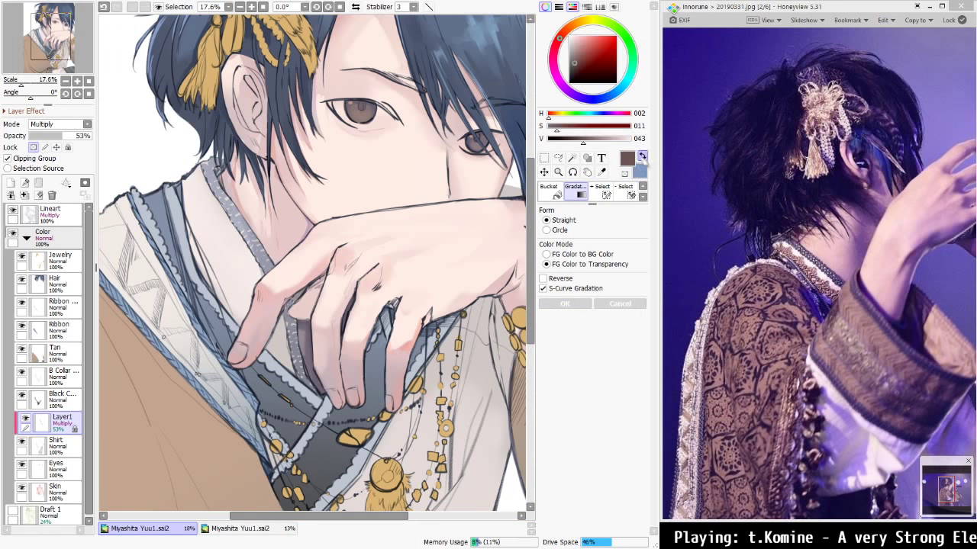
pyautogui.click(642, 186)
pyautogui.click(598, 191)
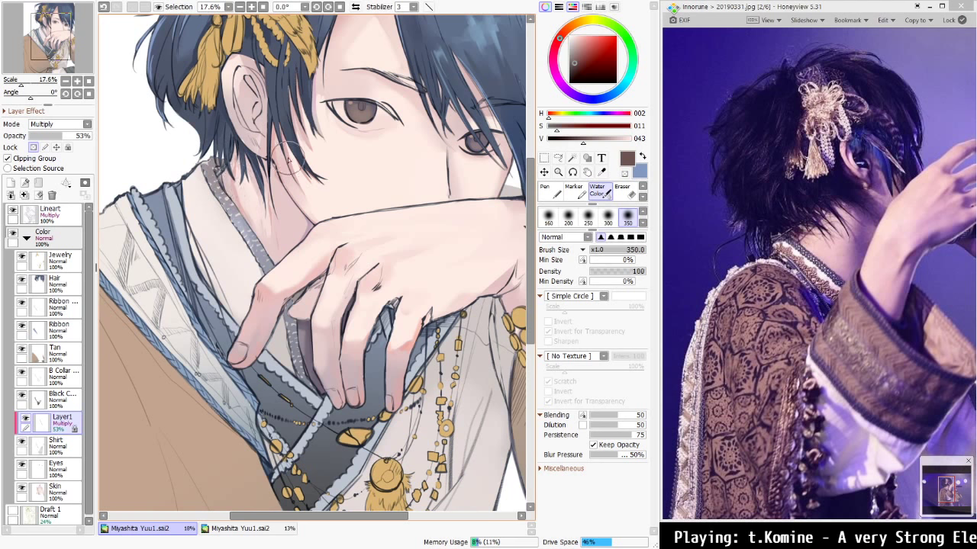
pyautogui.moveTo(280, 161); pyautogui.dragTo(333, 160)
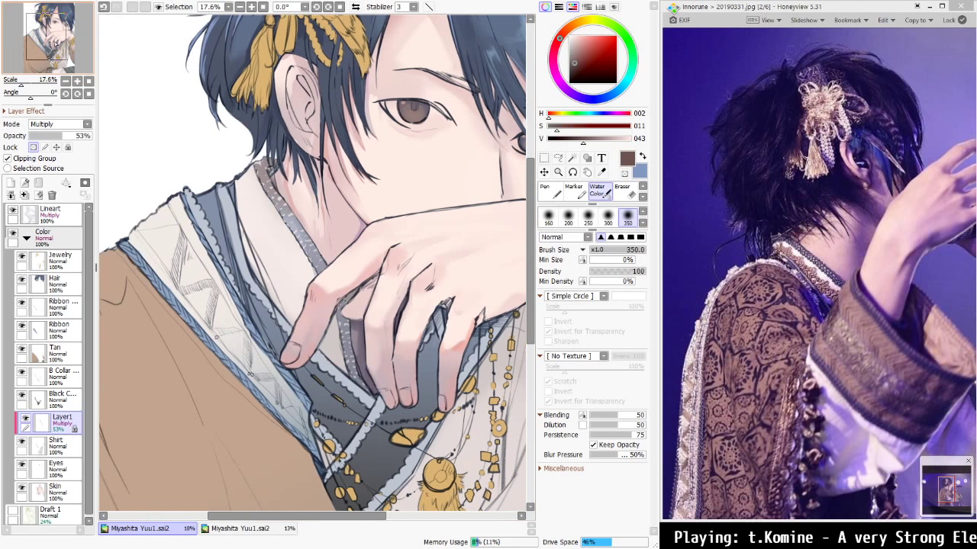
pyautogui.scroll(-1, 333, 160)
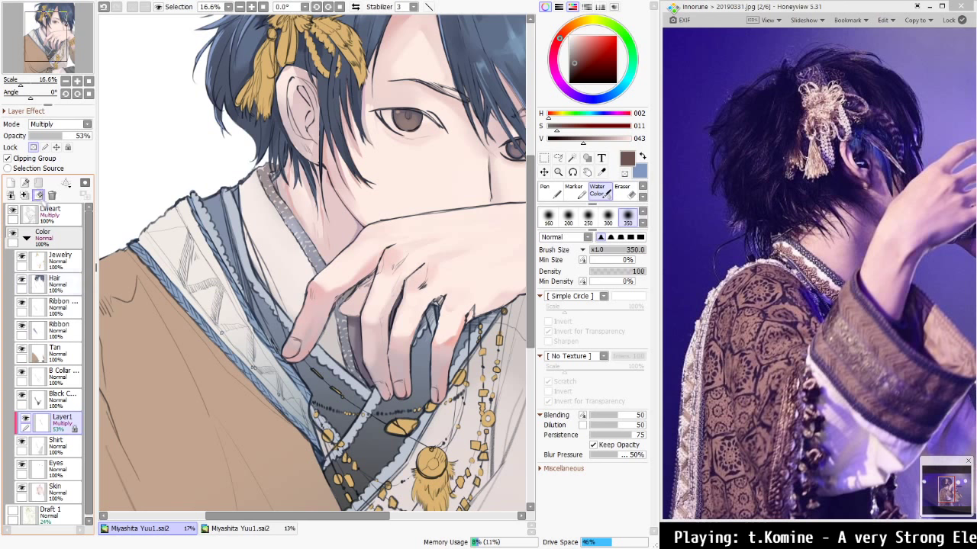
pyautogui.click(24, 195)
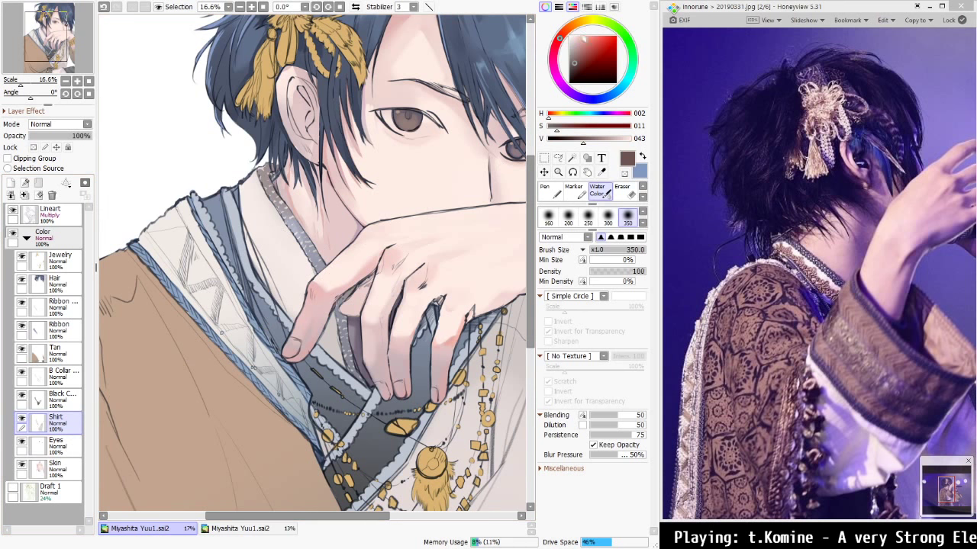
# Set the paint colour's hue to 44 and enlarge the reference photo to 270%, centred on the ornate neck collar
pyautogui.click(583, 21)
pyautogui.click(815, 275)
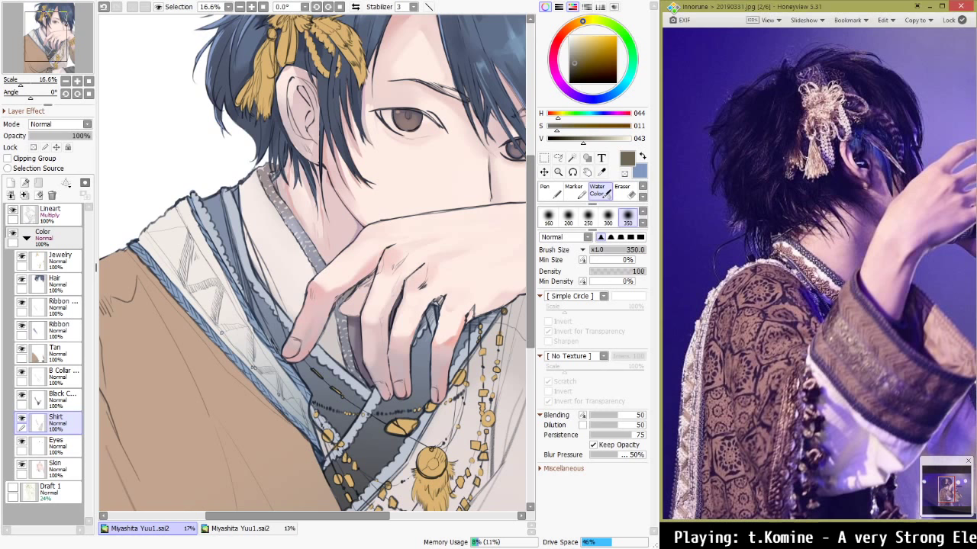
pyautogui.scroll(14, 816, 273)
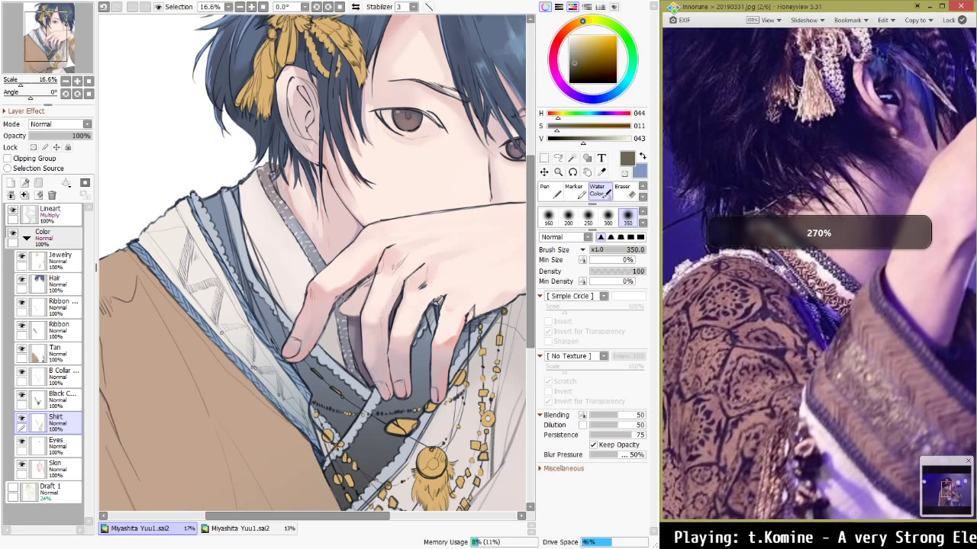
pyautogui.moveTo(799, 283); pyautogui.dragTo(811, 343)
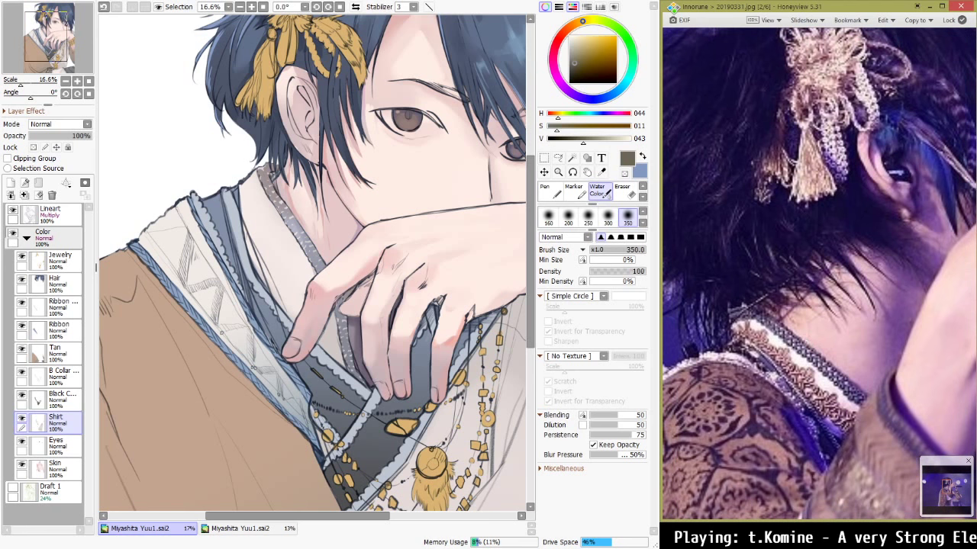
# Reduce the Water Color brush size to 60 and add a new layer clipped to the Shirt layer
pyautogui.press('[')
pyautogui.press('[')
pyautogui.press('[')
pyautogui.press('[')
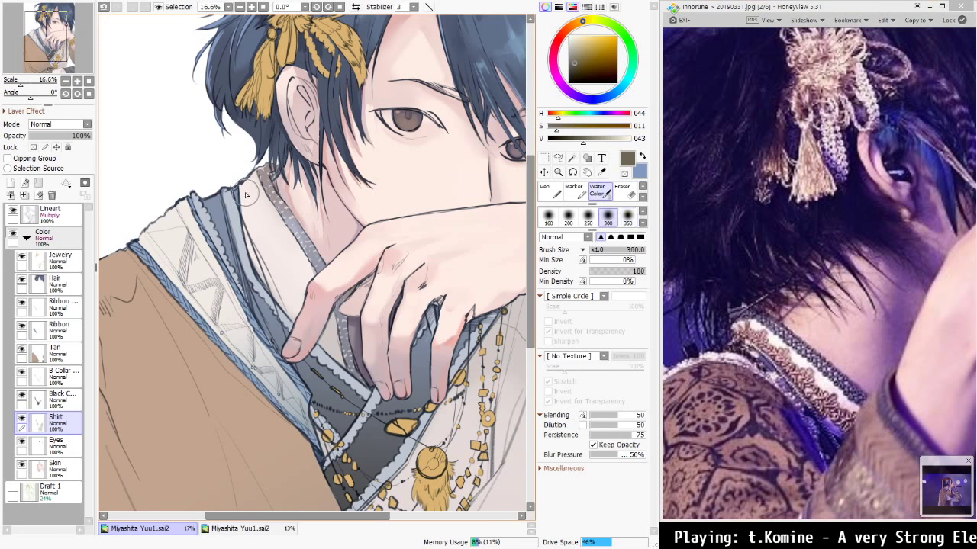
pyautogui.press('[')
pyautogui.press('[')
pyautogui.press('[')
pyautogui.press('[')
pyautogui.press('[')
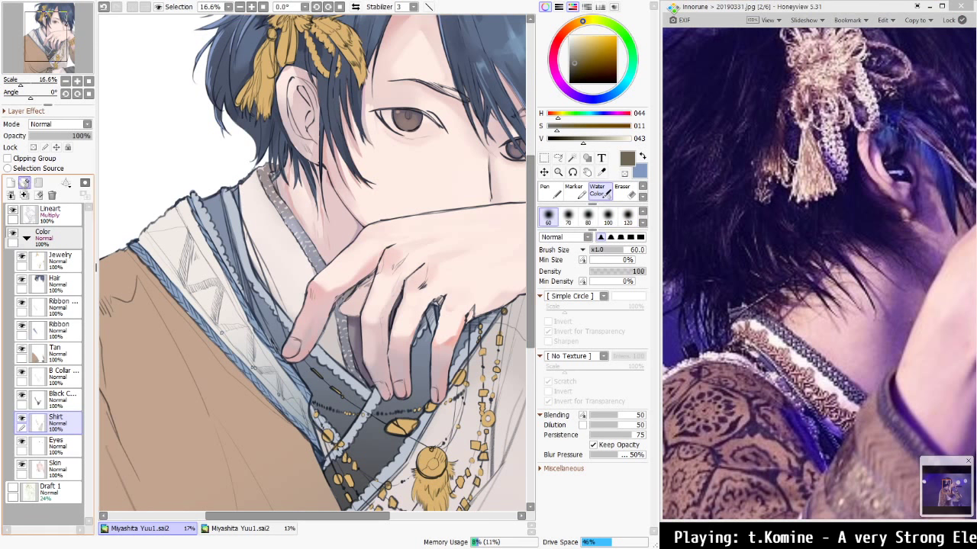
pyautogui.click(10, 183)
pyautogui.click(7, 157)
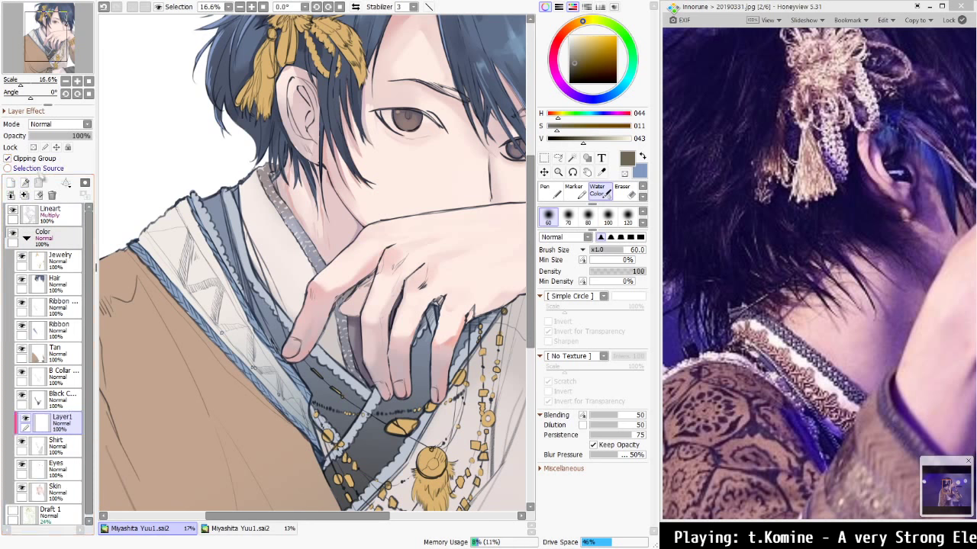
# Undo the trial stroke and paint an olive-brown leafy scroll pattern down the white shirt collar with the Marker at size 40
pyautogui.hotkey('ctrl', 'z')
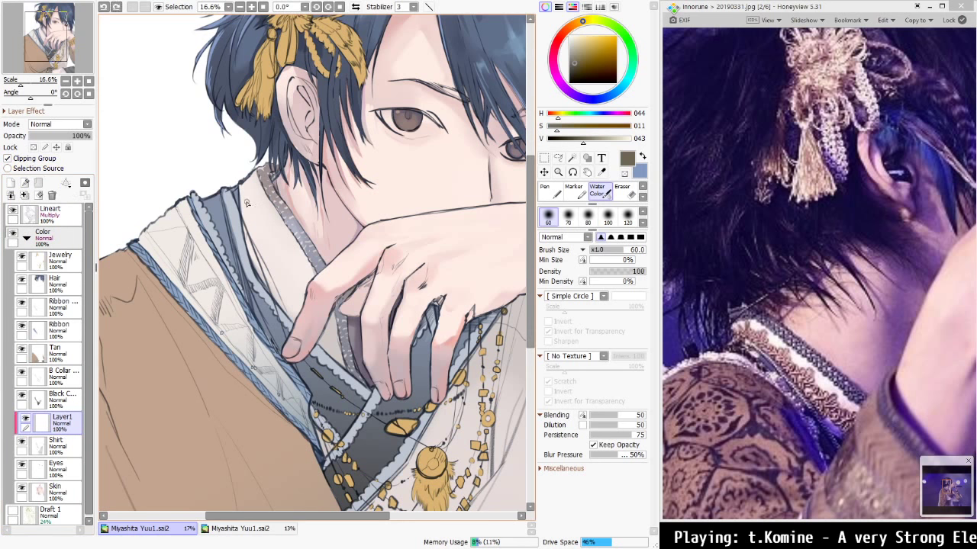
pyautogui.press('m')
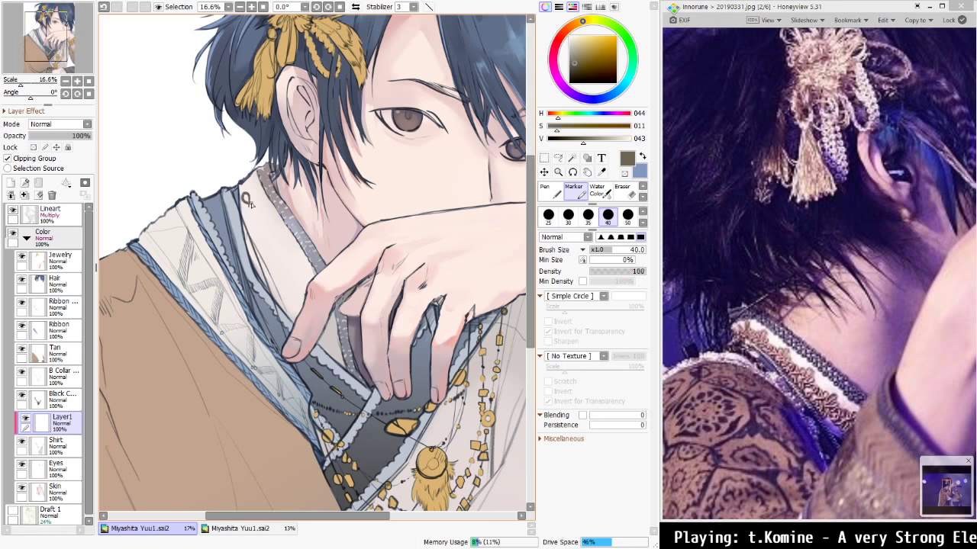
pyautogui.moveTo(249, 201)
pyautogui.mouseDown()
pyautogui.moveTo(241, 207)
pyautogui.moveTo(257, 207)
pyautogui.moveTo(245, 222)
pyautogui.mouseUp()
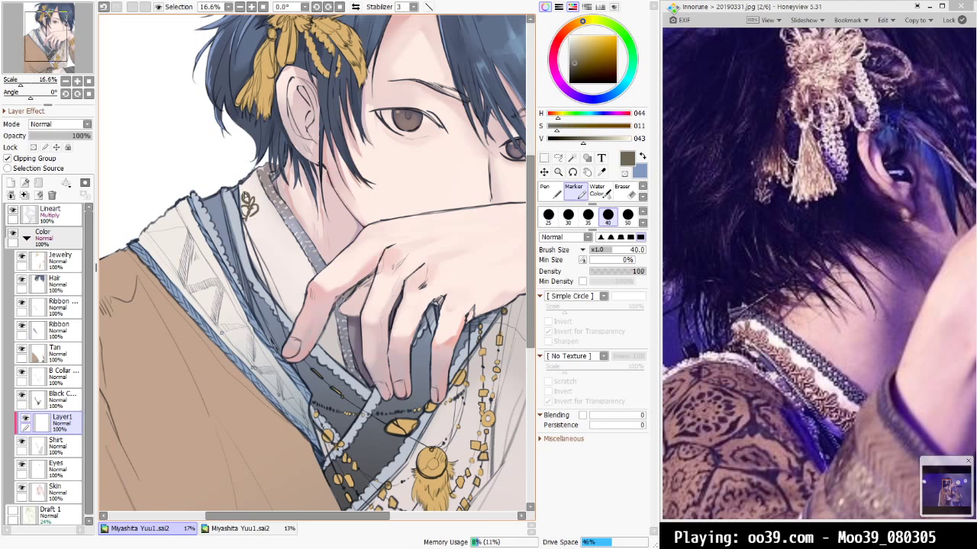
pyautogui.moveTo(245, 187)
pyautogui.mouseDown()
pyautogui.moveTo(251, 228)
pyautogui.moveTo(285, 172)
pyautogui.moveTo(256, 187)
pyautogui.moveTo(255, 294)
pyautogui.mouseUp()
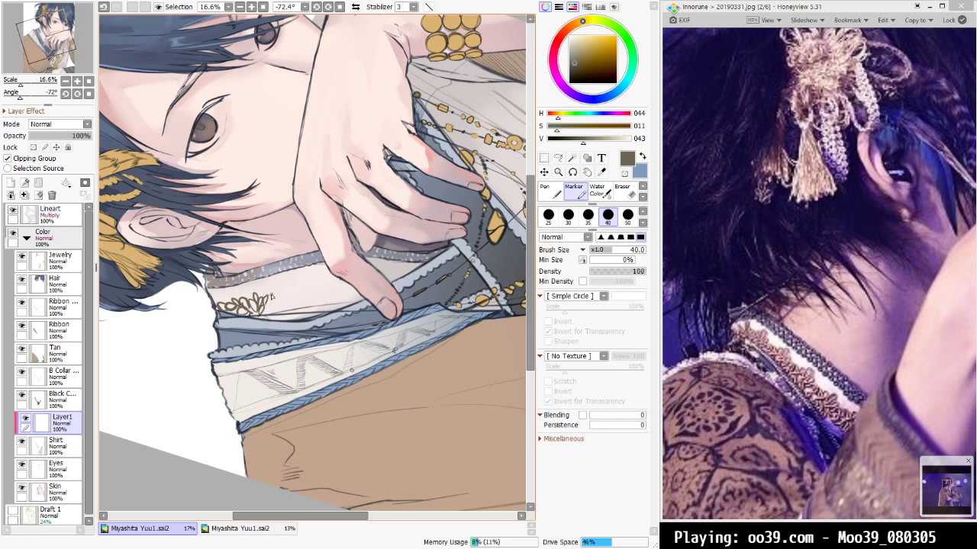
pyautogui.moveTo(268, 302); pyautogui.dragTo(270, 301)
pyautogui.moveTo(280, 316); pyautogui.dragTo(275, 320)
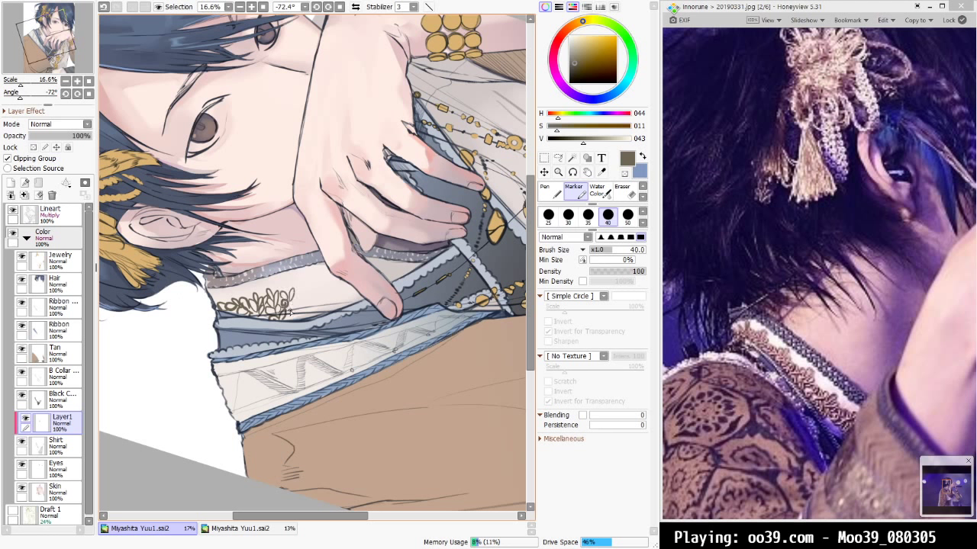
pyautogui.moveTo(289, 316)
pyautogui.mouseDown()
pyautogui.moveTo(301, 317)
pyautogui.moveTo(301, 294)
pyautogui.moveTo(306, 302)
pyautogui.mouseUp()
# Shift the leafy collar pattern's colour to golden yellow with the Hue and Saturation filter
pyautogui.hotkey('ctrl', '0')
pyautogui.hotkey('ctrl', '+')
pyautogui.hotkey('ctrl', '+')
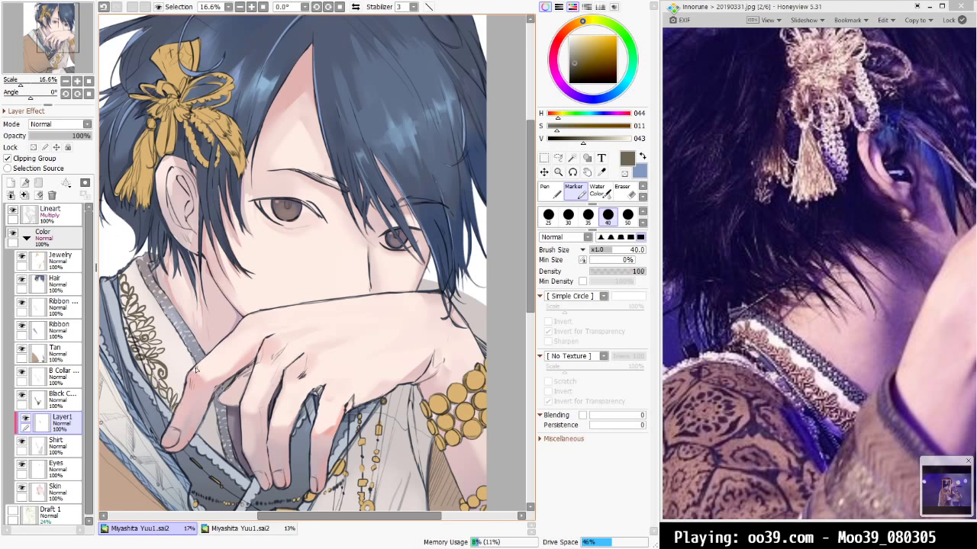
pyautogui.moveTo(213, 365); pyautogui.dragTo(267, 296)
pyautogui.hotkey('ctrl', 'u')
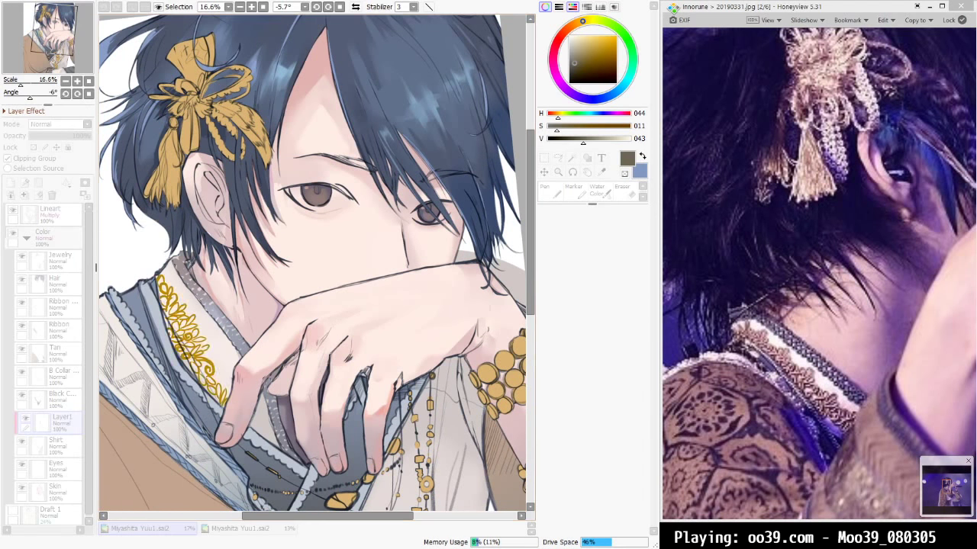
pyautogui.press('Return')
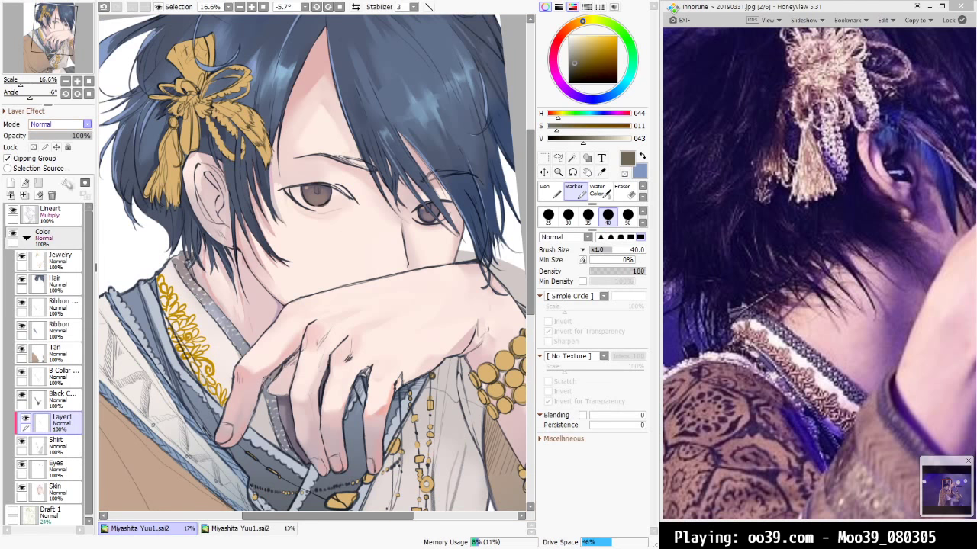
# Try the Soft Light and Overlay blending modes on the golden pattern layer and return it to Normal
pyautogui.click(58, 254)
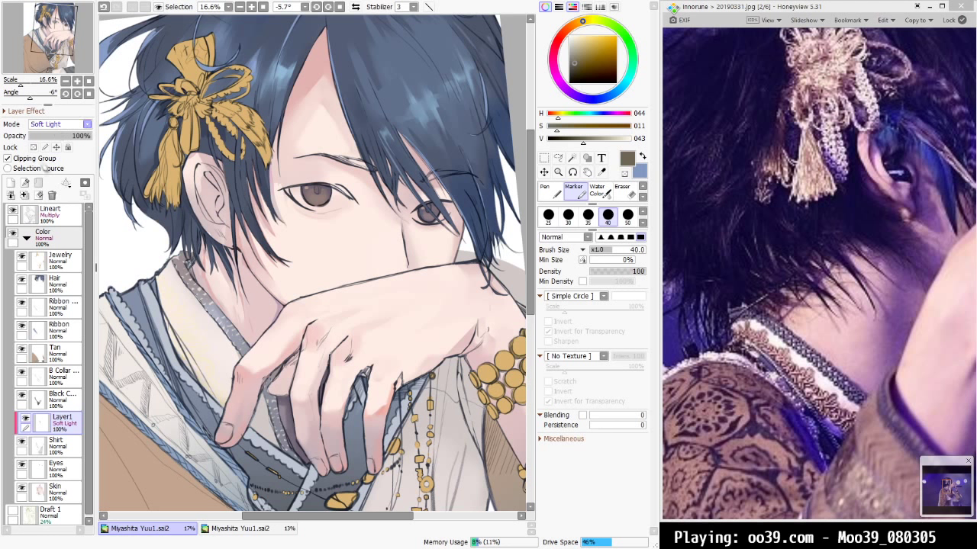
pyautogui.scroll(1, 57, 123)
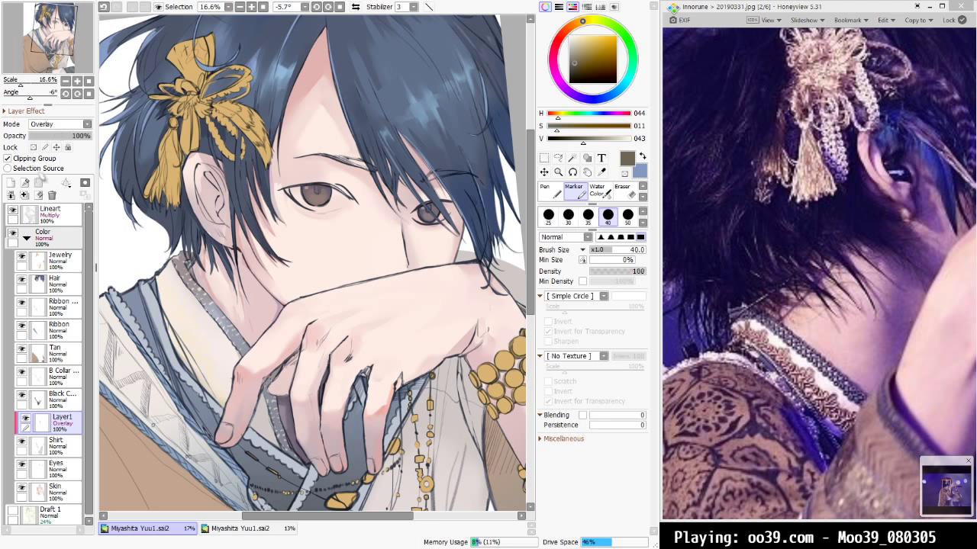
pyautogui.click(58, 265)
pyautogui.scroll(4, 52, 313)
pyautogui.scroll(2, 53, 127)
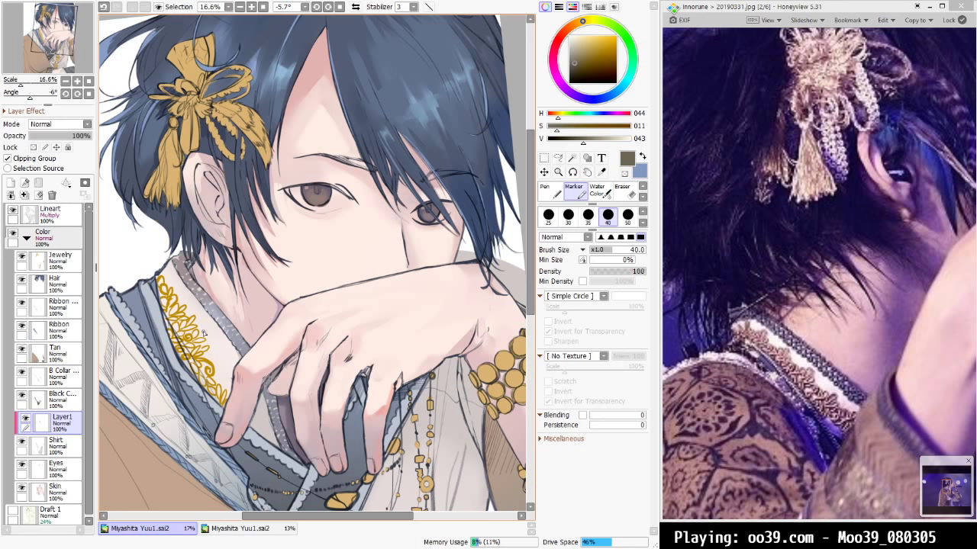
# Lock the golden pattern layer's transparency and brush over the pattern beside the neck with the Water Color brush at size 700
pyautogui.click(33, 146)
pyautogui.click(599, 190)
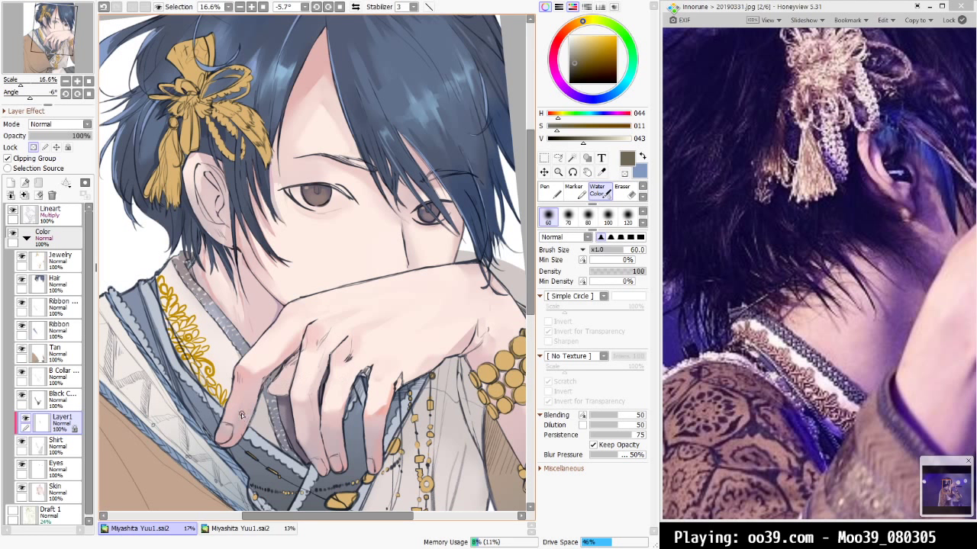
pyautogui.press(']')
pyautogui.press(']')
pyautogui.press(']')
pyautogui.press(']')
pyautogui.press(']')
pyautogui.press(']')
pyautogui.press(']')
pyautogui.press(']')
pyautogui.press(']')
pyautogui.press(']')
pyautogui.press(']')
pyautogui.press(']')
pyautogui.press(']')
pyautogui.press(']')
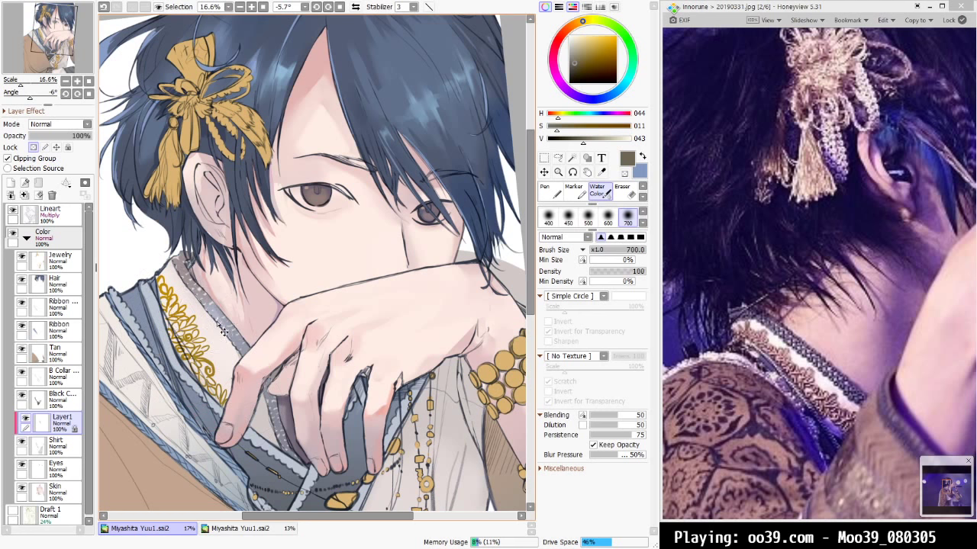
pyautogui.hotkey('ctrl', '0')
pyautogui.scroll(5, 280, 228)
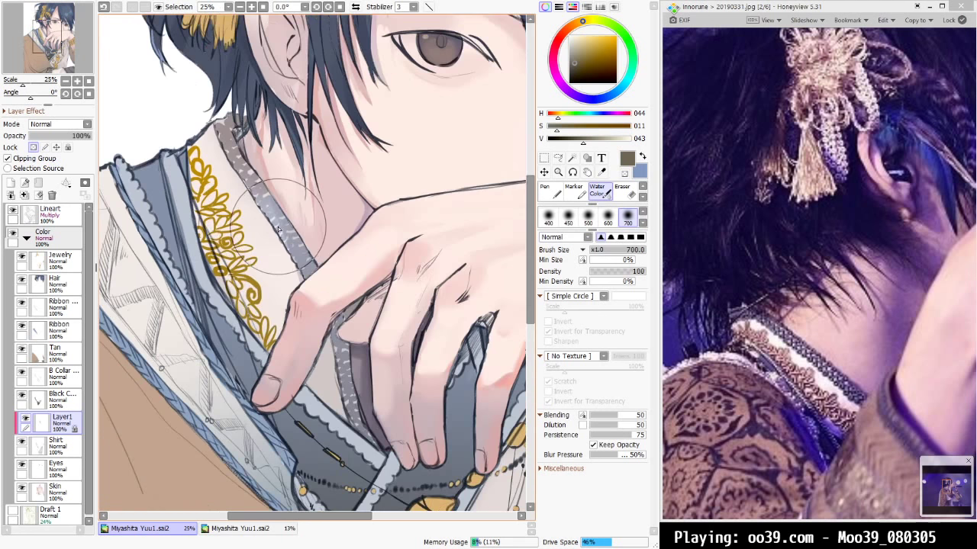
pyautogui.moveTo(279, 229)
pyautogui.mouseDown()
pyautogui.moveTo(126, 246)
pyautogui.moveTo(253, 271)
pyautogui.moveTo(261, 248)
pyautogui.moveTo(249, 258)
pyautogui.moveTo(263, 276)
pyautogui.mouseUp()
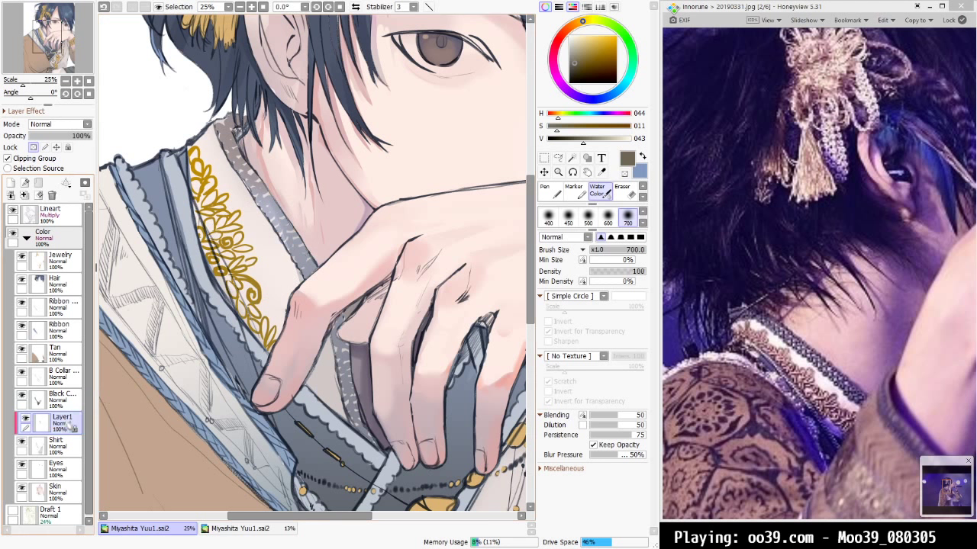
# Unclip the golden pattern layer, unlock its transparency and paste a copy of it as a new layer above
pyautogui.click(22, 159)
pyautogui.click(33, 147)
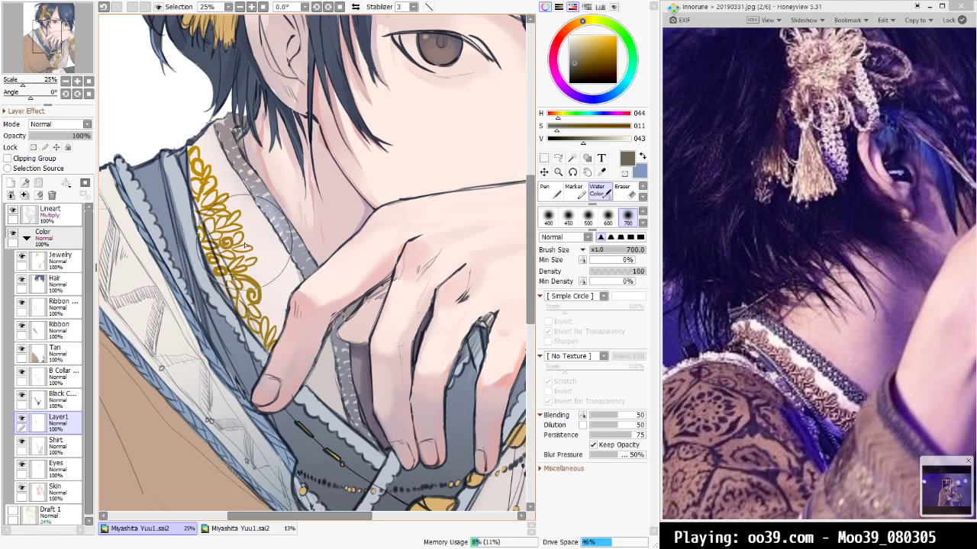
pyautogui.hotkey('ctrl', 'a')
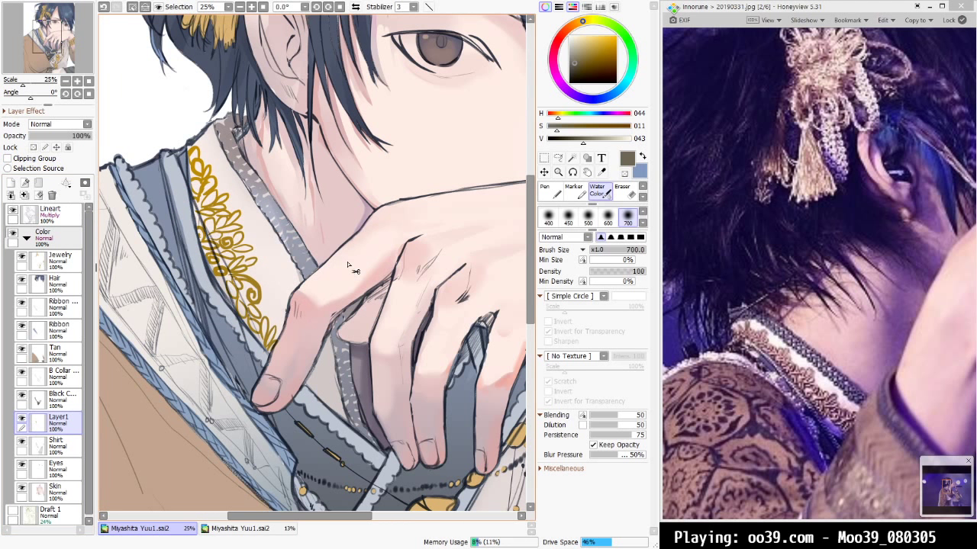
pyautogui.hotkey('ctrl', 'shift', 'n')
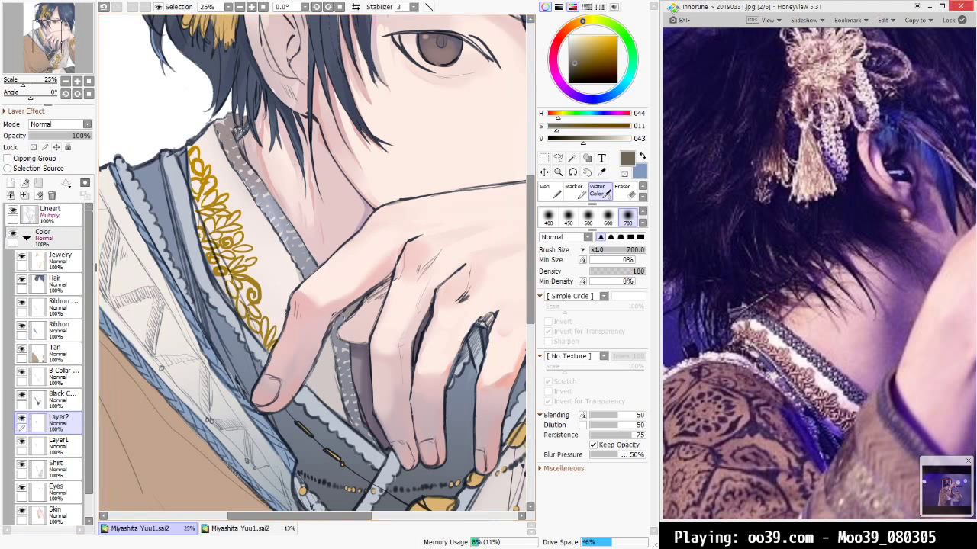
# Add another copy of the golden collar pattern as a new layer and merge it down into Layer2
pyautogui.hotkey('ctrl', 'shift', 'n')
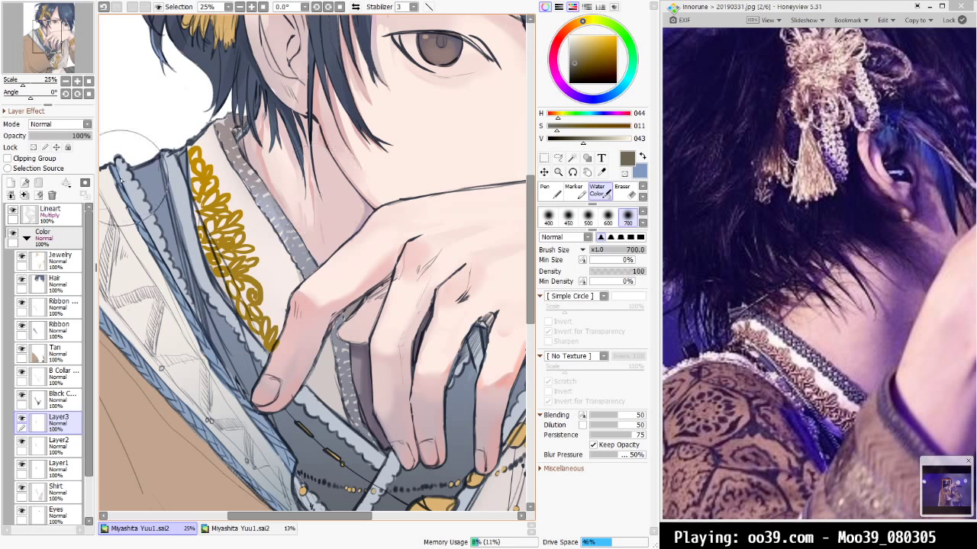
pyautogui.click(24, 195)
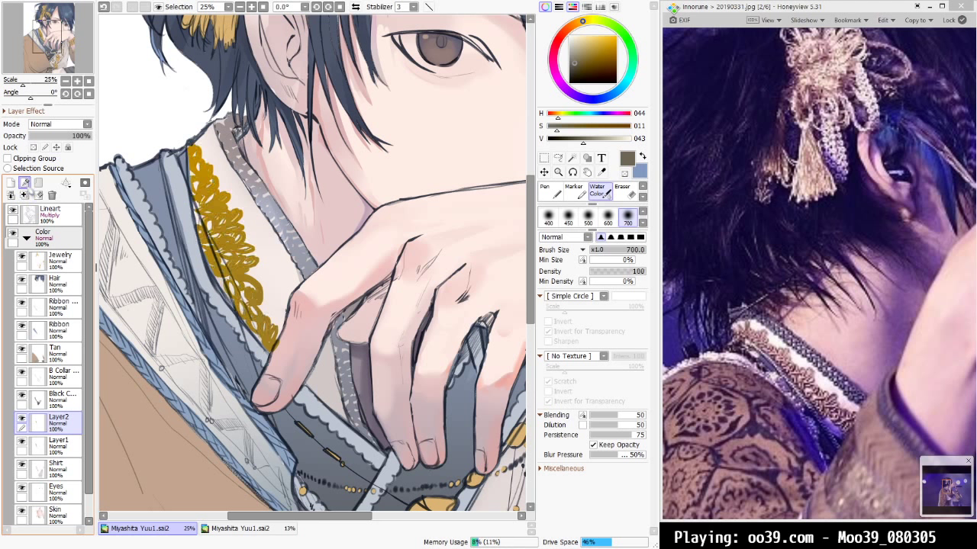
pyautogui.moveTo(246, 302); pyautogui.dragTo(197, 209)
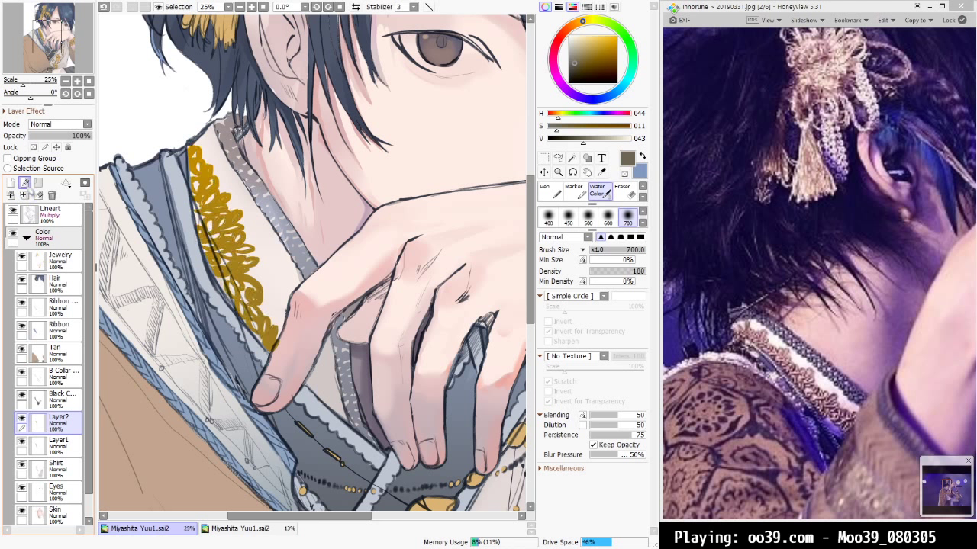
# Brighten the merged pattern to golden yellow with the Hue and Saturation filter and merge it down into Layer1
pyautogui.hotkey('ctrl', 'u')
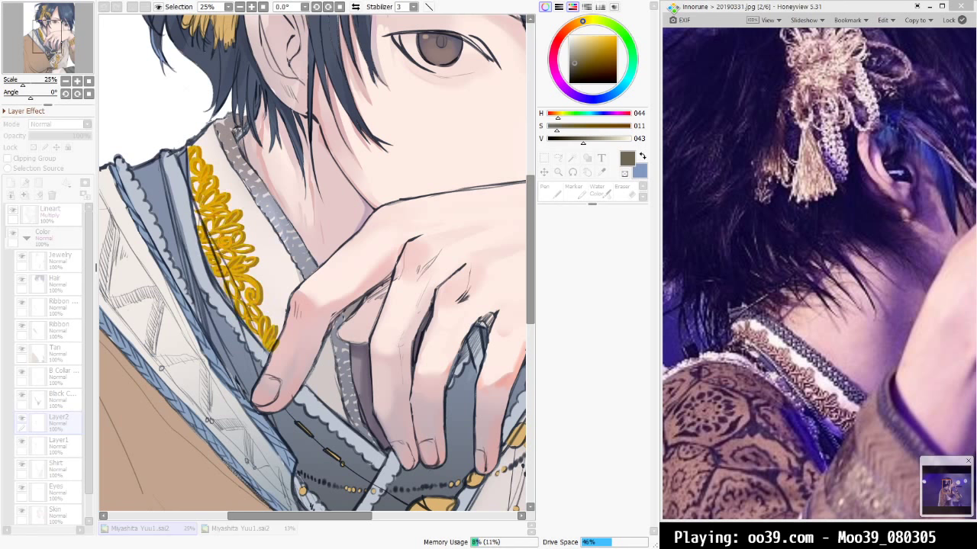
pyautogui.press('Return')
pyautogui.scroll(-7, 370, 198)
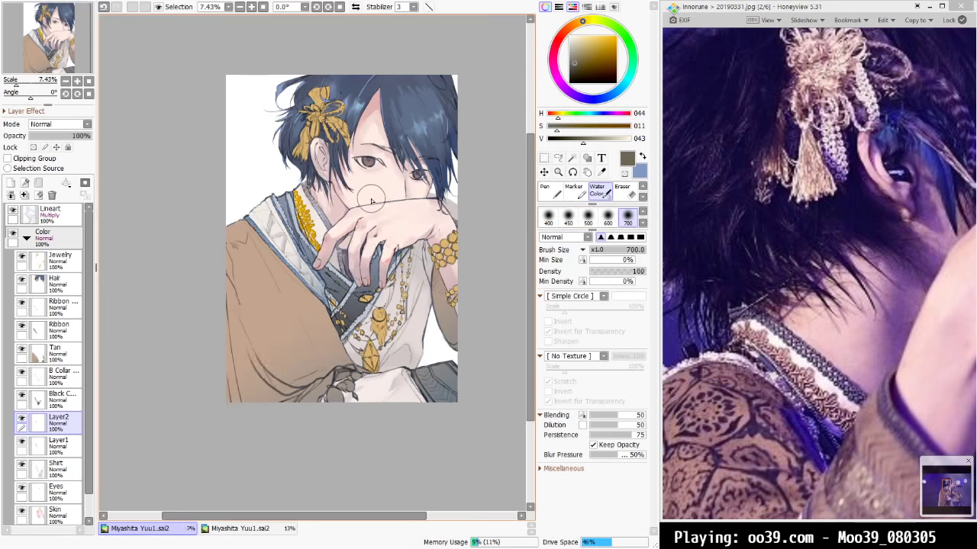
pyautogui.scroll(2, 364, 198)
pyautogui.scroll(2, 363, 198)
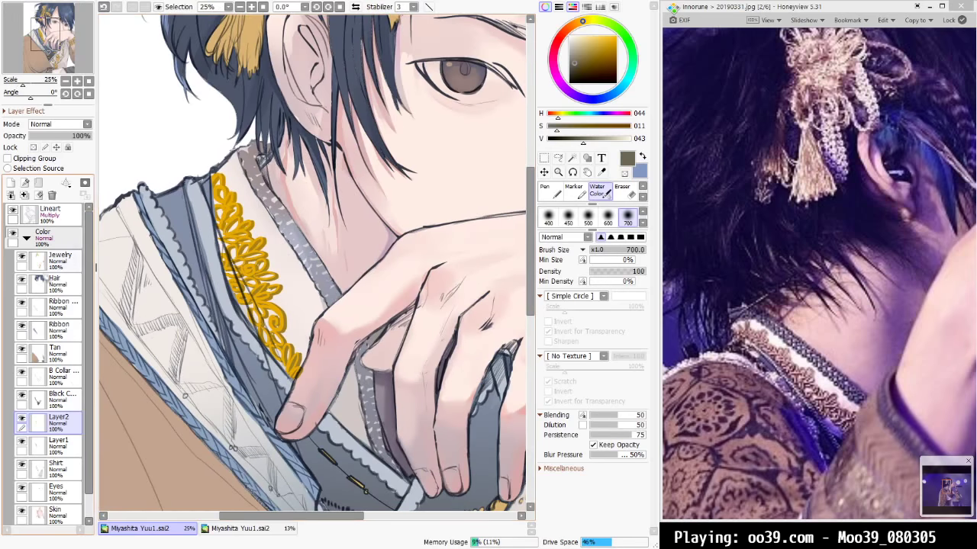
pyautogui.click(24, 195)
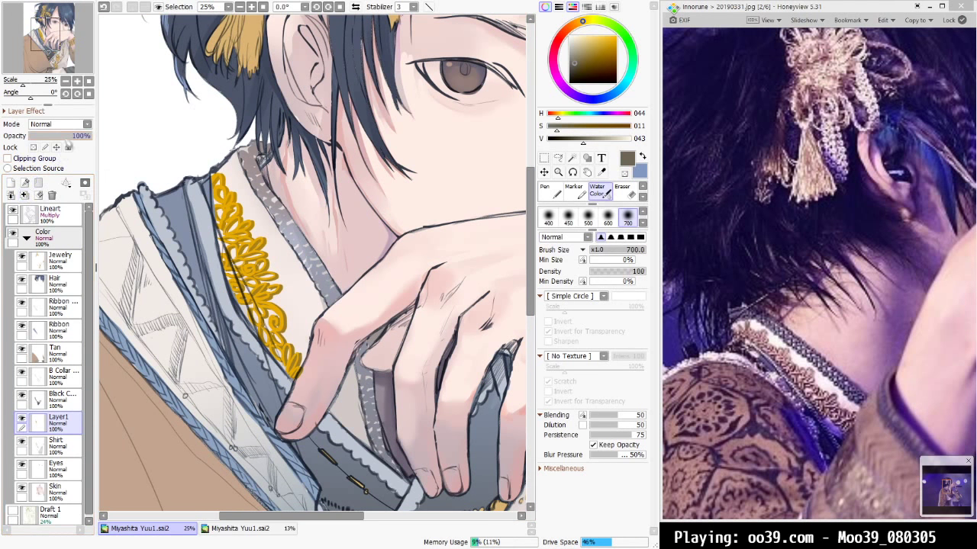
# Try 42% opacity on the golden pattern layer and return it to 100%
pyautogui.click(60, 136)
pyautogui.moveTo(63, 140); pyautogui.dragTo(55, 138)
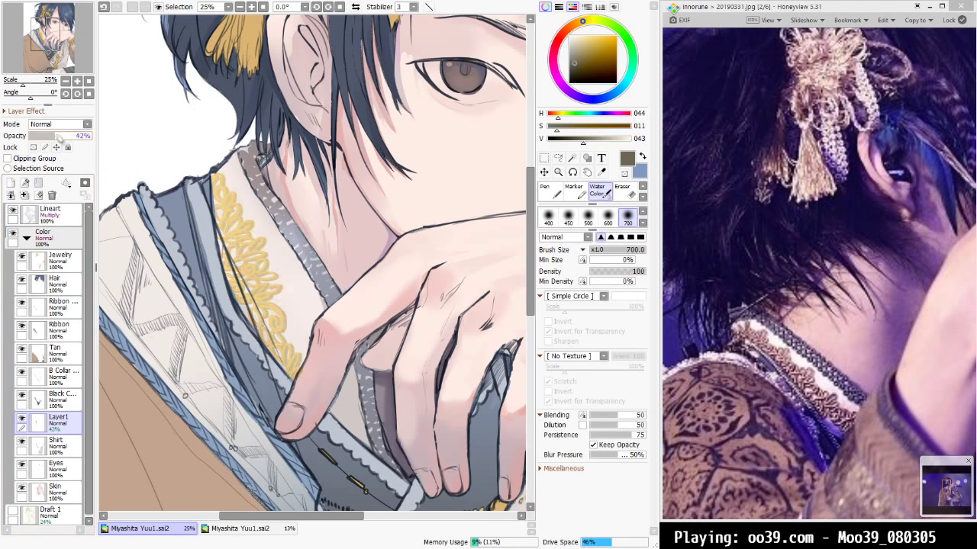
pyautogui.scroll(-3, 379, 292)
pyautogui.scroll(1, 379, 292)
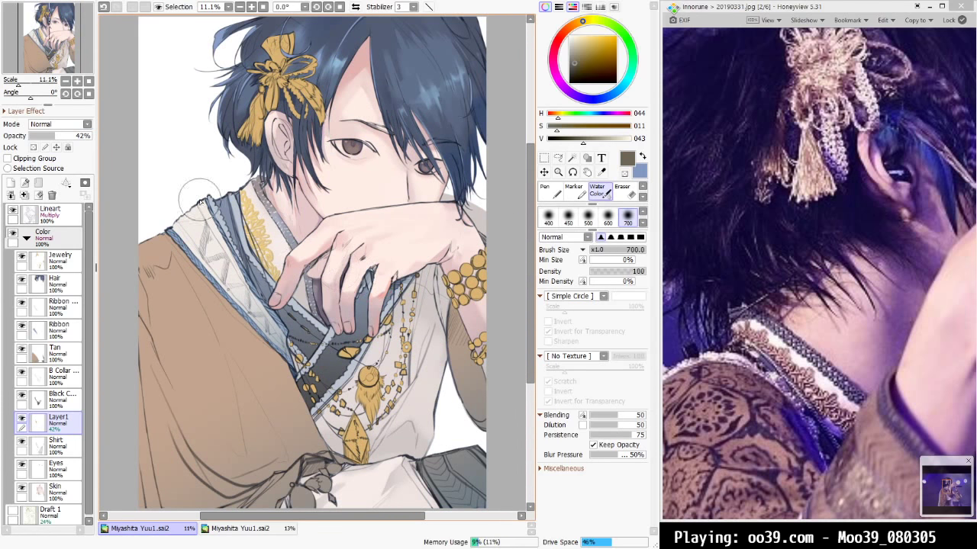
pyautogui.moveTo(85, 136)
pyautogui.mouseDown()
pyautogui.moveTo(69, 135)
pyautogui.moveTo(92, 138)
pyautogui.mouseUp()
# Set the golden pattern layer's blending mode to Multiply and adjust its colour with the Hue and Saturation filter
pyautogui.click(63, 142)
pyautogui.hotkey('ctrl', 'u')
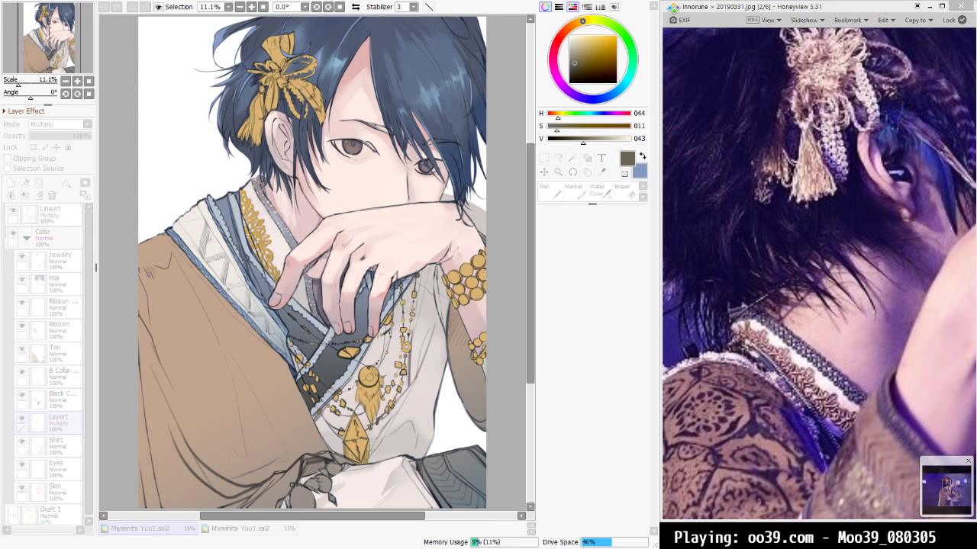
pyautogui.press('Return')
# Lock the pattern layer's transparency and shade its lower end beside the thumb with the Water Color brush at size 700
pyautogui.scroll(4, 427, 232)
pyautogui.moveTo(62, 45); pyautogui.dragTo(54, 46)
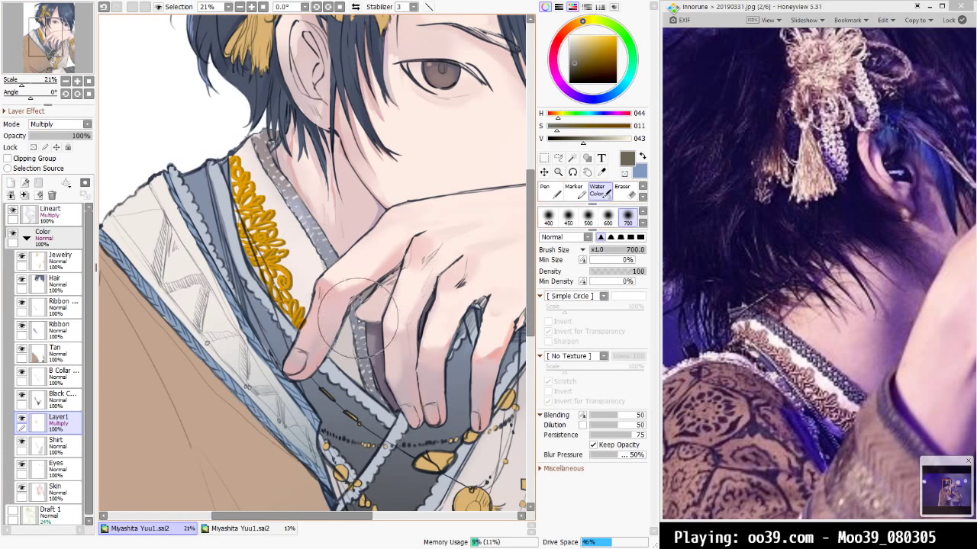
pyautogui.moveTo(299, 271); pyautogui.dragTo(311, 319)
pyautogui.hotkey('ctrl', 'z')
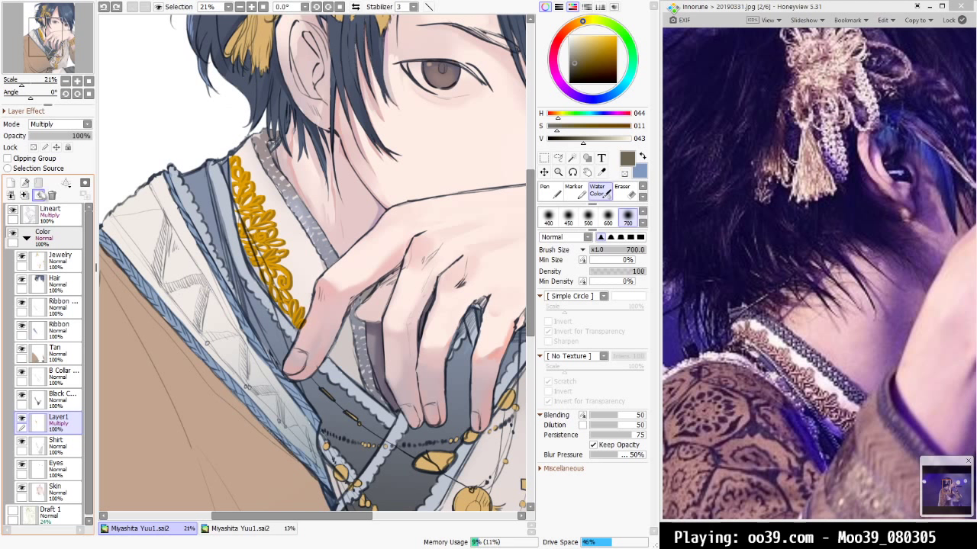
pyautogui.click(32, 147)
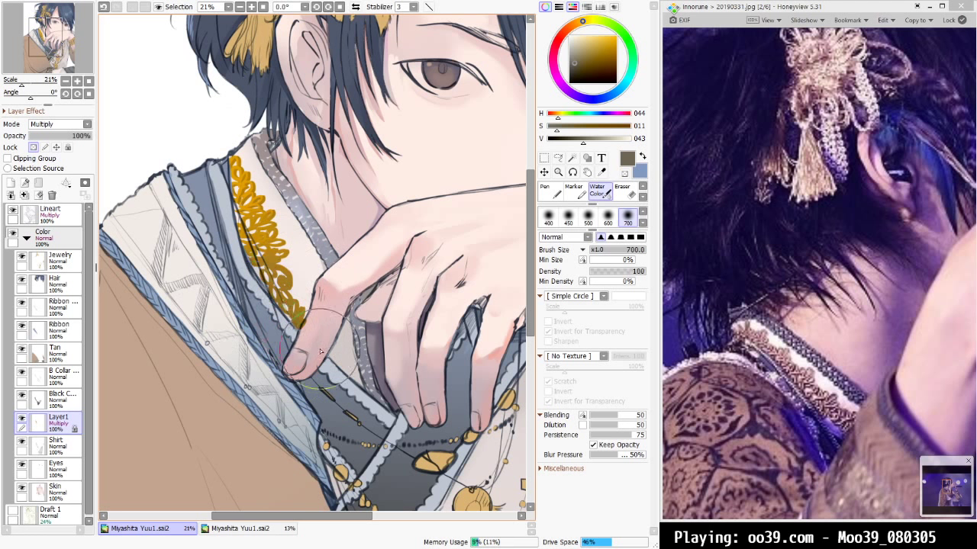
# Reduce the brush to size 120, then unlock the pattern layer's transparency and clip it to the Shirt layer
pyautogui.press('[')
pyautogui.press('[')
pyautogui.press('[')
pyautogui.press('[')
pyautogui.press('[')
pyautogui.press('[')
pyautogui.press('[')
pyautogui.press('[')
pyautogui.press('[')
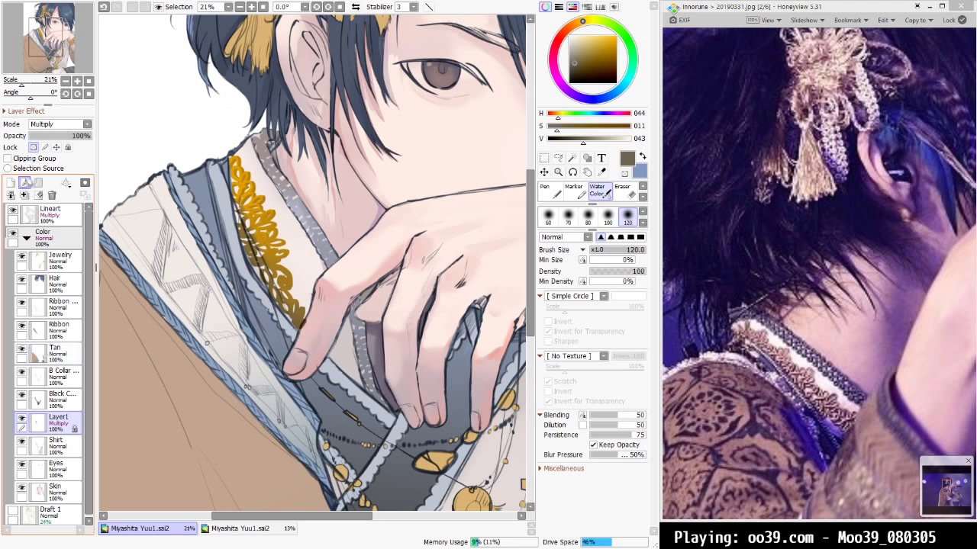
pyautogui.click(33, 147)
pyautogui.click(7, 158)
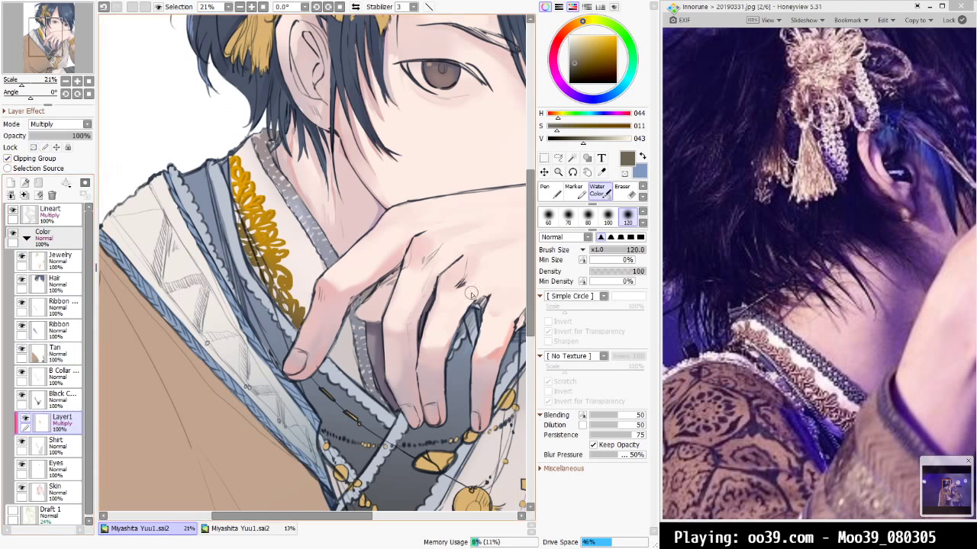
# Reduce the Water Color brush to size 60 and try a pattern stroke on the shirt between the fingers
pyautogui.press('[')
pyautogui.press('[')
pyautogui.press('[')
pyautogui.press('[')
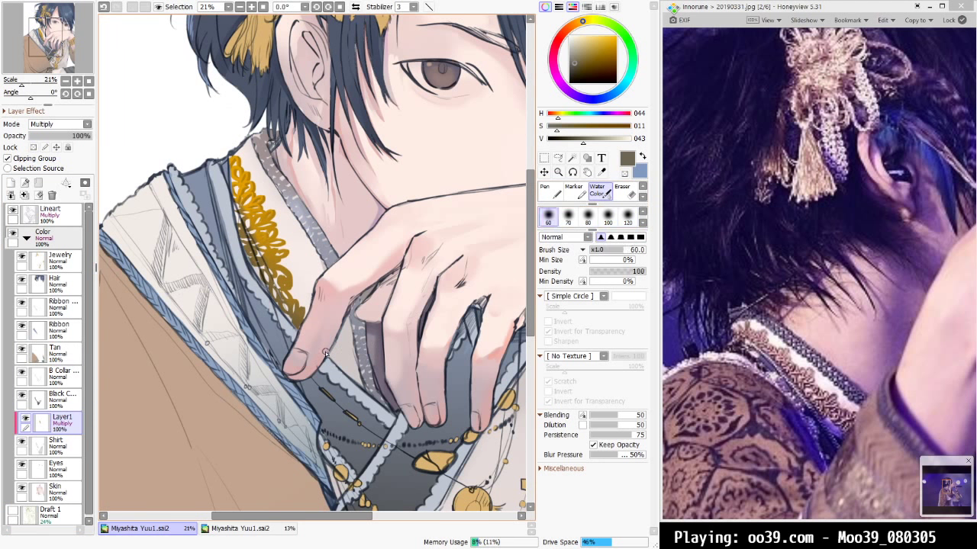
pyautogui.moveTo(344, 361); pyautogui.dragTo(351, 375)
# Extend the leafy pattern beside the thumb and between the fingers with the Marker at size 40
pyautogui.press('m')
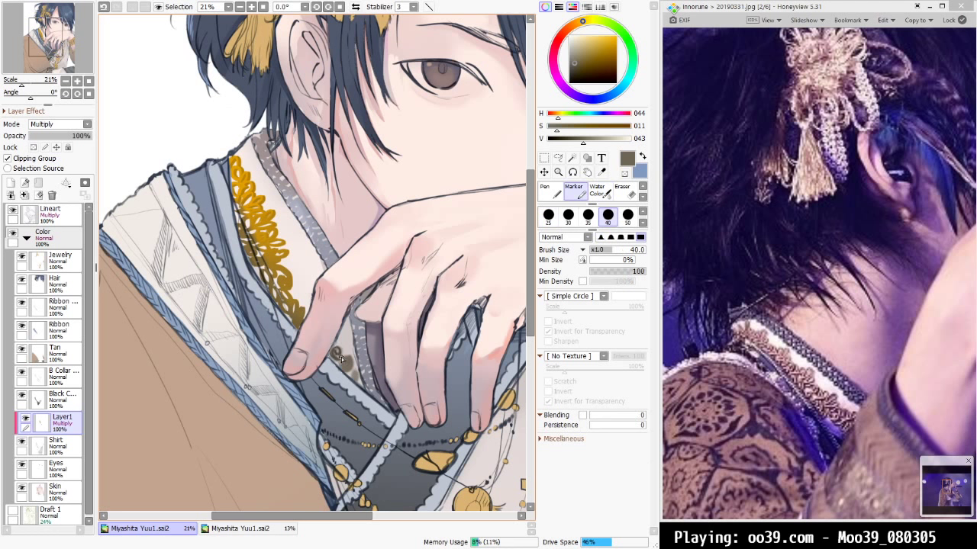
pyautogui.moveTo(342, 353); pyautogui.dragTo(344, 364)
pyautogui.hotkey('ctrl', 'z')
pyautogui.click(297, 297)
pyautogui.hotkey('ctrl', 'z')
pyautogui.hotkey('ctrl', 'y')
pyautogui.hotkey('ctrl', 'z')
pyautogui.click(368, 392)
pyautogui.moveTo(368, 364); pyautogui.dragTo(295, 417)
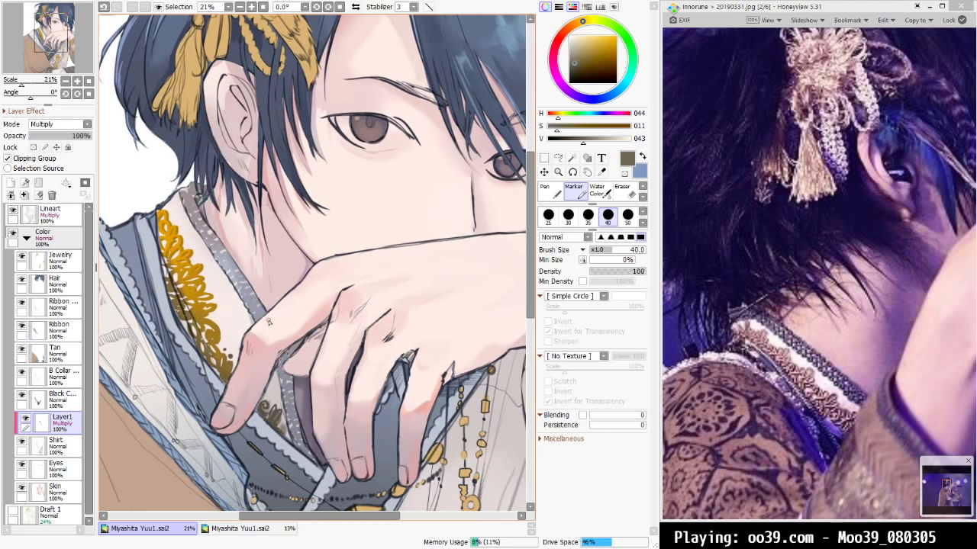
# Try a less saturated pattern colour with the Hue and Saturation filter, then 40% layer opacity, and return the opacity to 100%
pyautogui.moveTo(90, 135)
pyautogui.mouseDown()
pyautogui.moveTo(55, 141)
pyautogui.moveTo(99, 135)
pyautogui.mouseUp()
pyautogui.hotkey('ctrl', 'u')
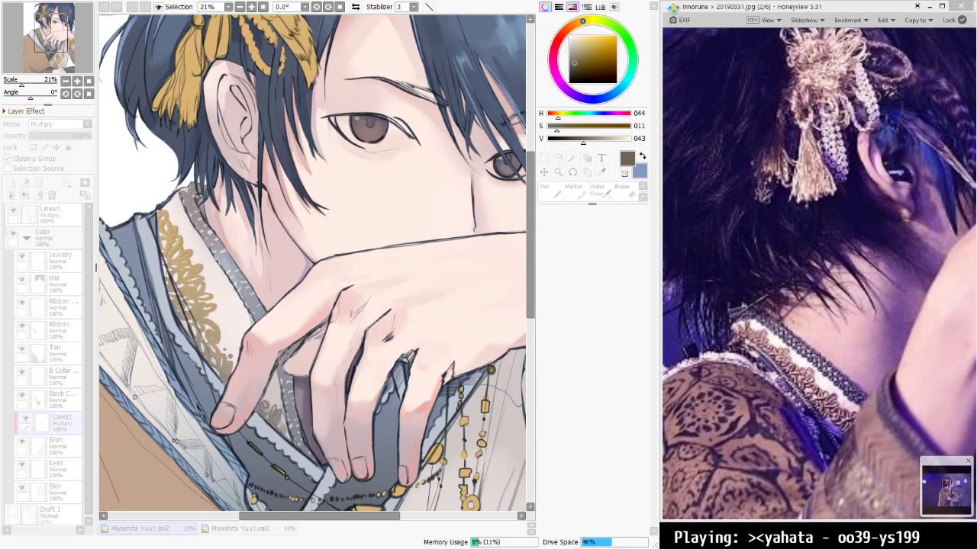
pyautogui.press('Escape')
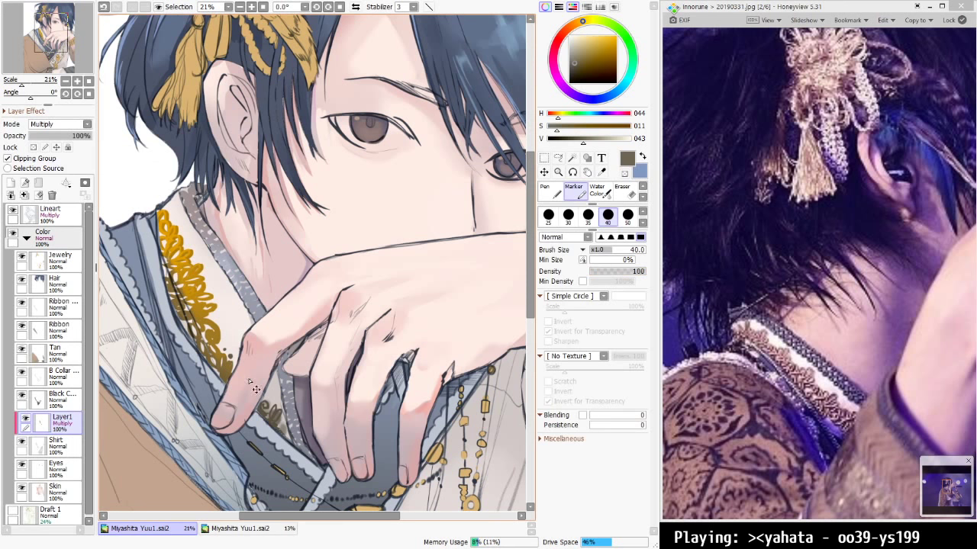
pyautogui.hotkey('ctrl', '0')
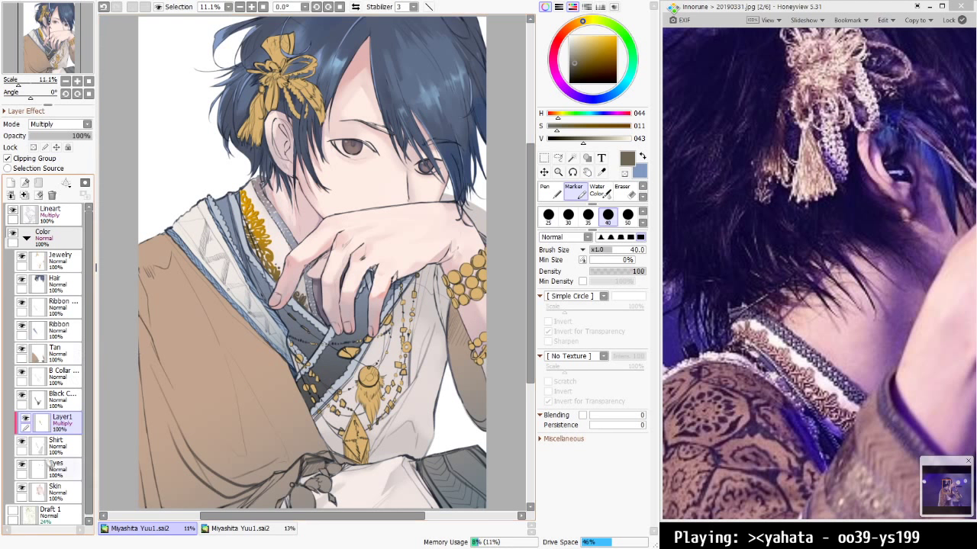
pyautogui.click(55, 136)
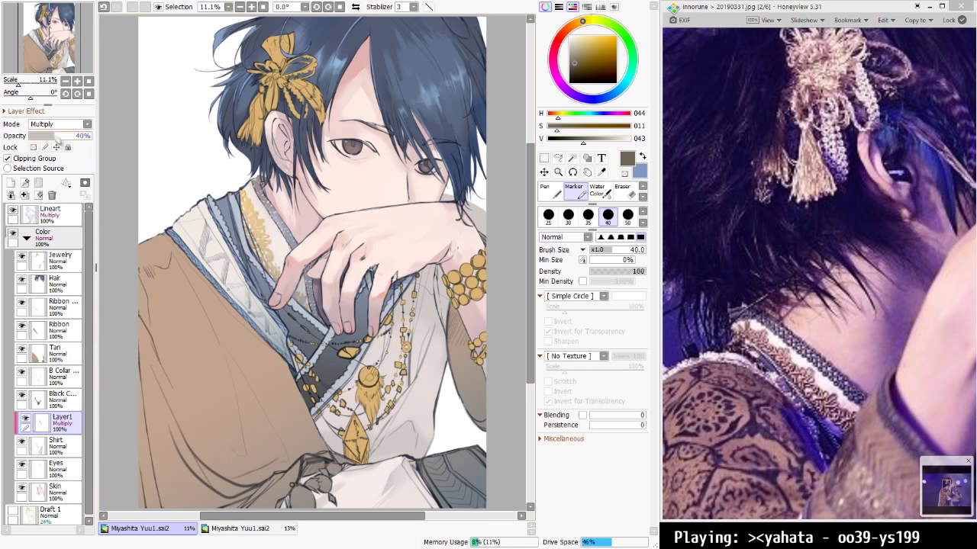
pyautogui.moveTo(59, 137); pyautogui.dragTo(108, 145)
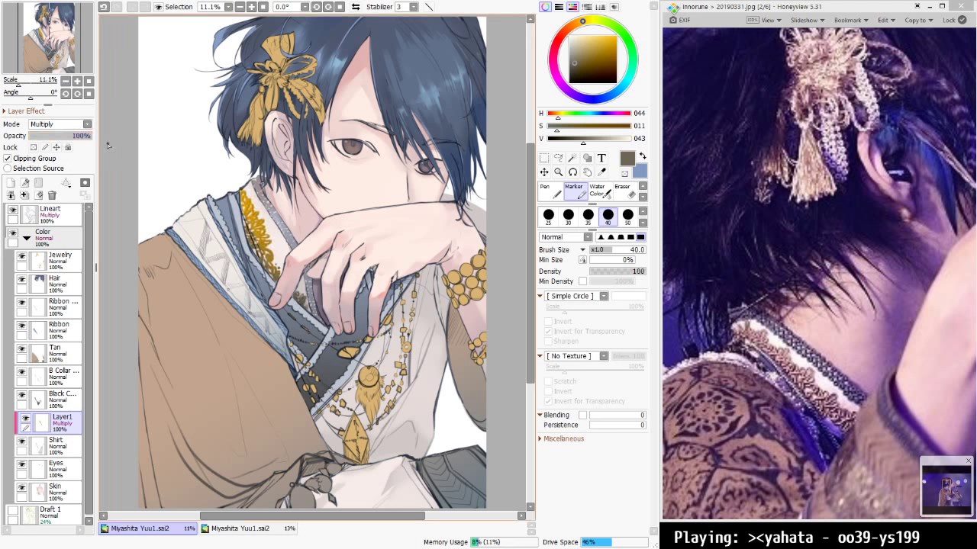
# Set the pattern layer's blending mode to Shade and its opacity to 49%
pyautogui.click(52, 188)
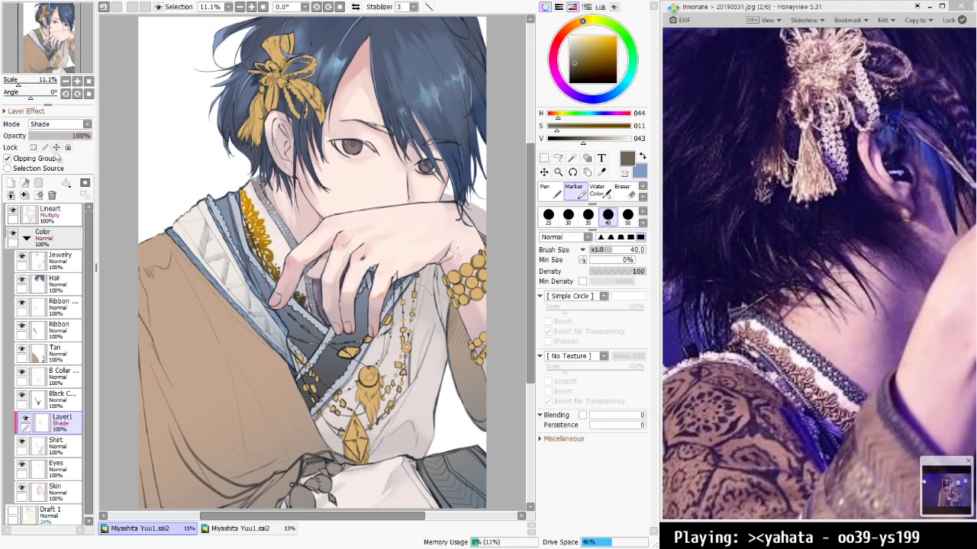
pyautogui.moveTo(56, 138); pyautogui.dragTo(54, 138)
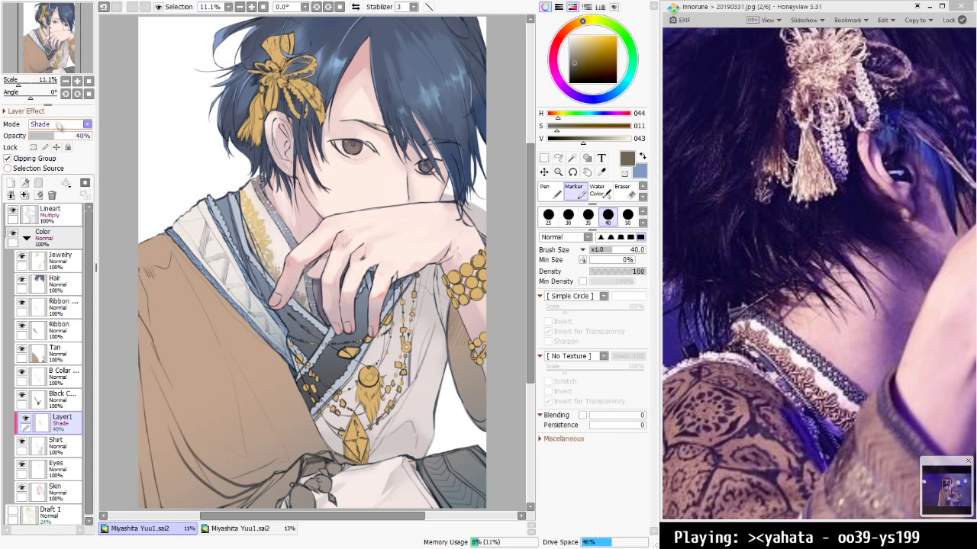
pyautogui.click(60, 137)
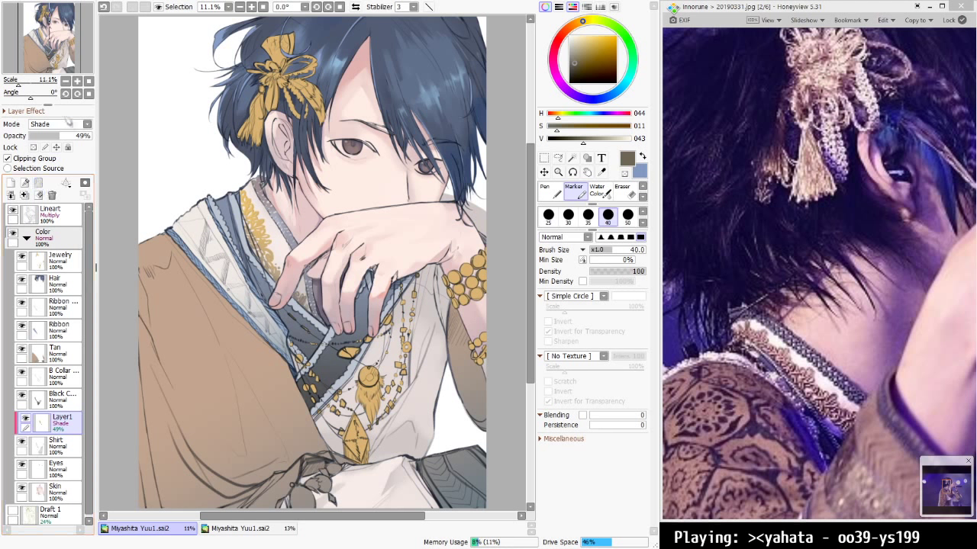
# Try the Difference and Exclude blending modes on the pattern layer
pyautogui.click(64, 127)
pyautogui.click(49, 353)
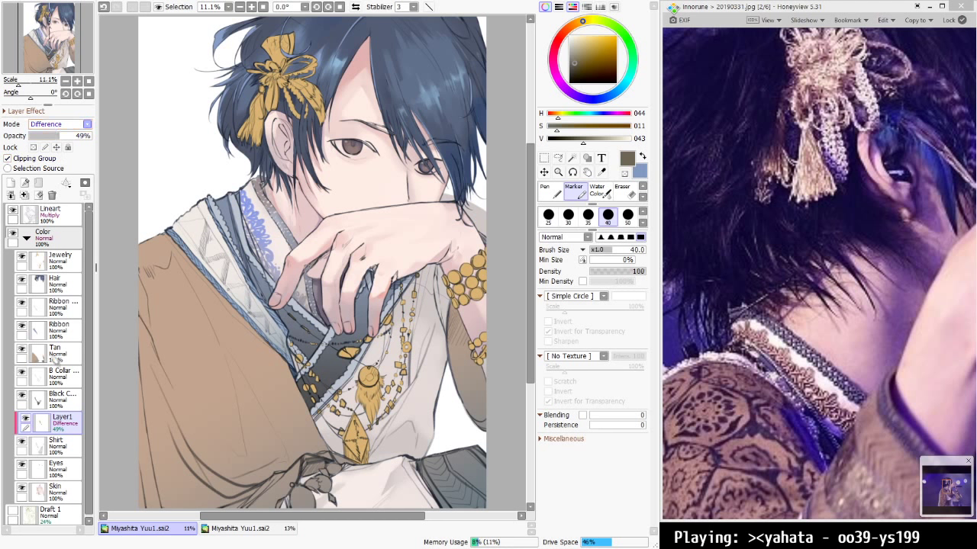
pyautogui.click(56, 359)
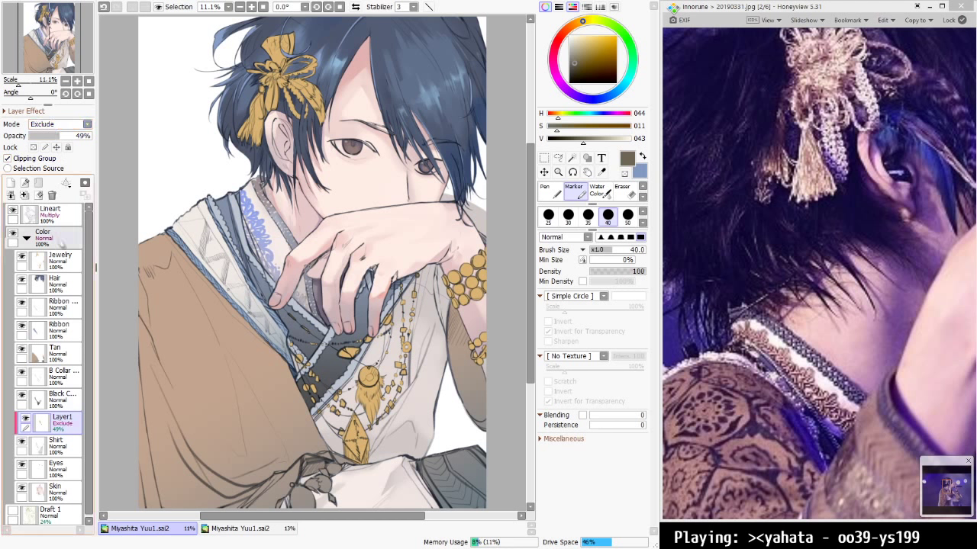
# Delete the pattern layer and sketch a scalloped line on the white collar in warm grey (H 012, S 004, V 074)
pyautogui.click(52, 195)
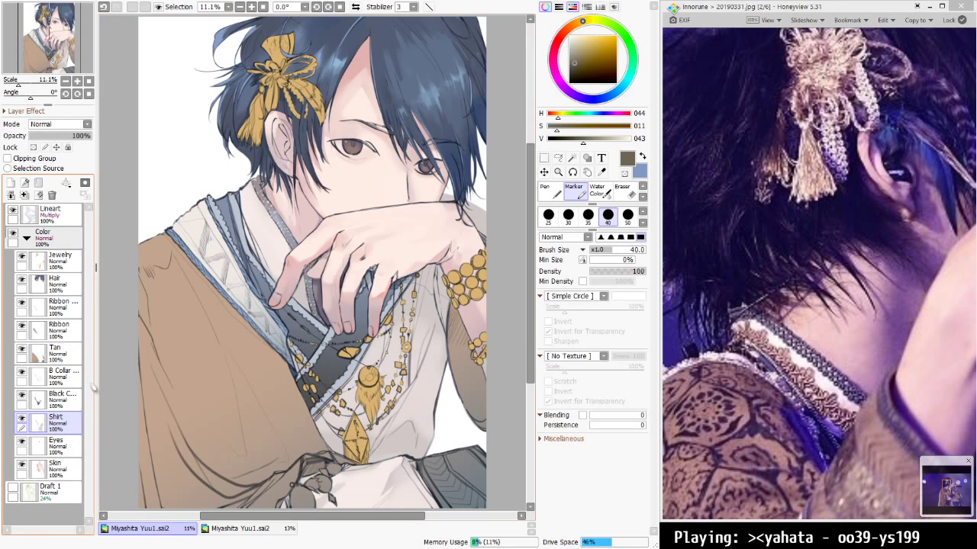
pyautogui.rightClick(192, 237)
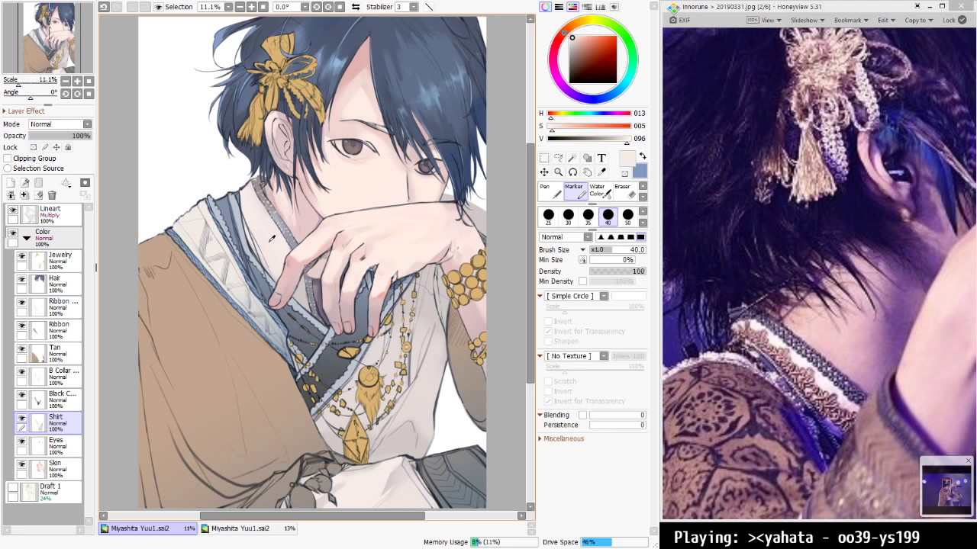
pyautogui.moveTo(582, 59); pyautogui.dragTo(571, 48)
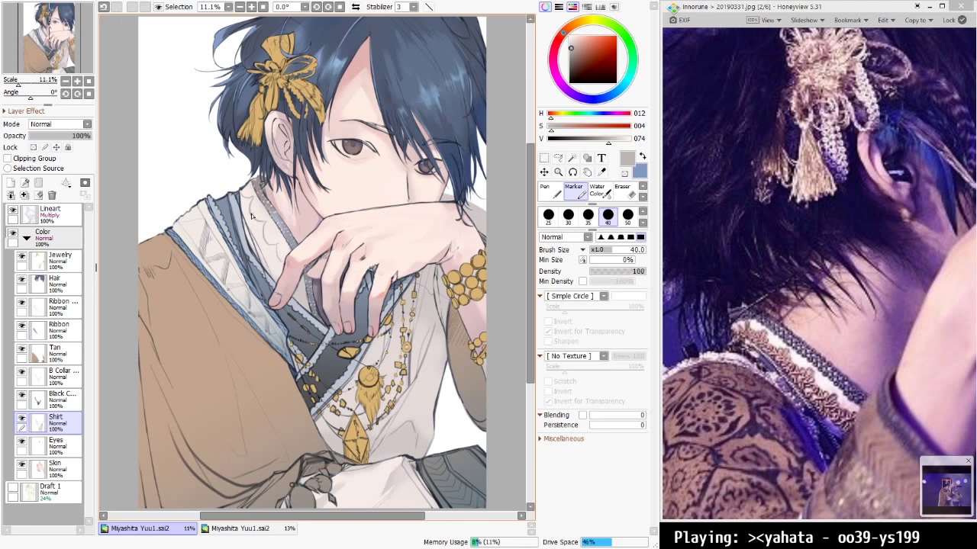
# Draw small leaf clusters at the points of the collar's scalloped line with the Marker at size 40, undoing the last stroke
pyautogui.scroll(3, 253, 216)
pyautogui.moveTo(367, 380); pyautogui.dragTo(433, 240)
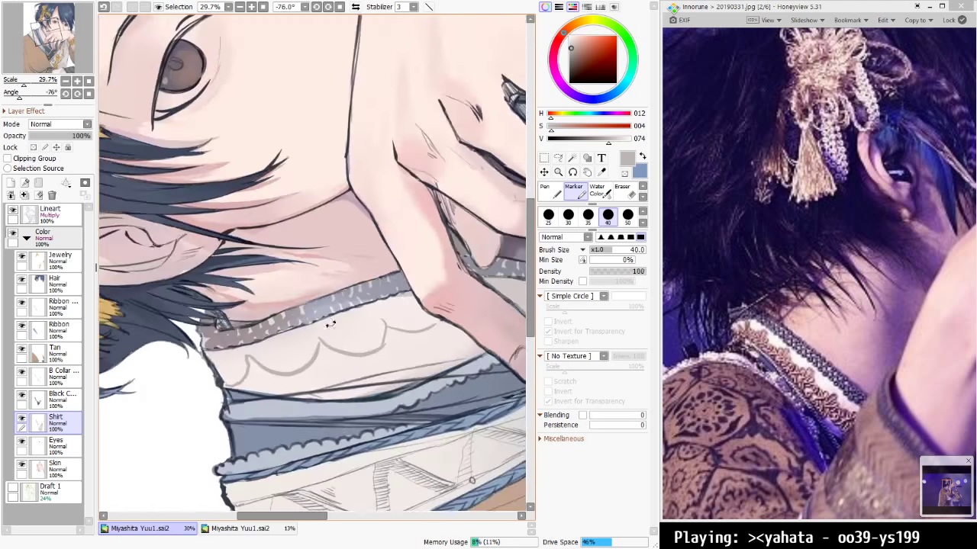
pyautogui.moveTo(247, 358)
pyautogui.mouseDown()
pyautogui.moveTo(264, 392)
pyautogui.moveTo(270, 382)
pyautogui.moveTo(247, 383)
pyautogui.moveTo(257, 390)
pyautogui.mouseUp()
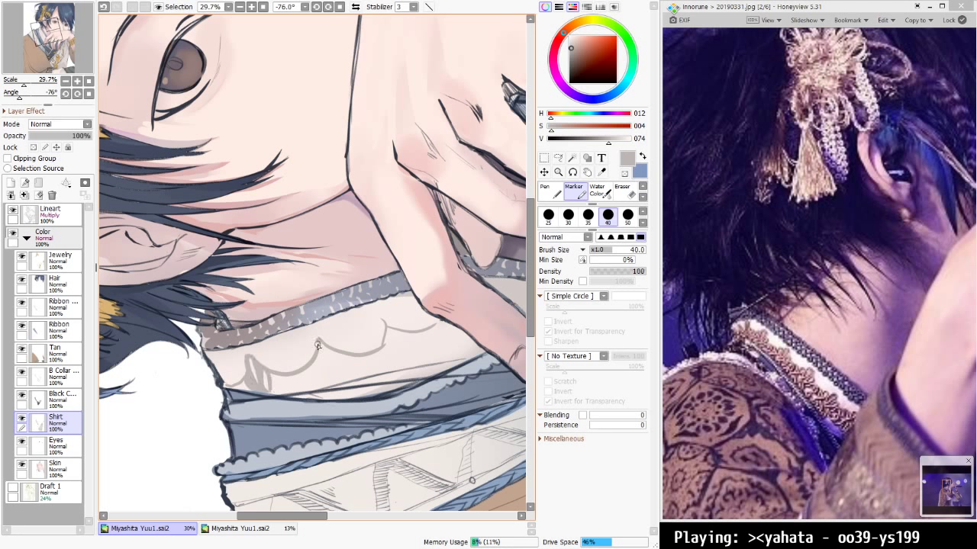
pyautogui.moveTo(318, 343); pyautogui.dragTo(331, 381)
pyautogui.moveTo(390, 345); pyautogui.dragTo(398, 368)
pyautogui.moveTo(387, 322); pyautogui.dragTo(402, 373)
pyautogui.moveTo(399, 344)
pyautogui.mouseDown()
pyautogui.moveTo(395, 329)
pyautogui.moveTo(404, 375)
pyautogui.mouseUp()
pyautogui.moveTo(448, 325)
pyautogui.mouseDown()
pyautogui.moveTo(460, 362)
pyautogui.moveTo(462, 335)
pyautogui.moveTo(462, 364)
pyautogui.moveTo(438, 345)
pyautogui.moveTo(448, 359)
pyautogui.moveTo(433, 354)
pyautogui.moveTo(470, 356)
pyautogui.mouseUp()
pyautogui.hotkey('ctrl', 'z')
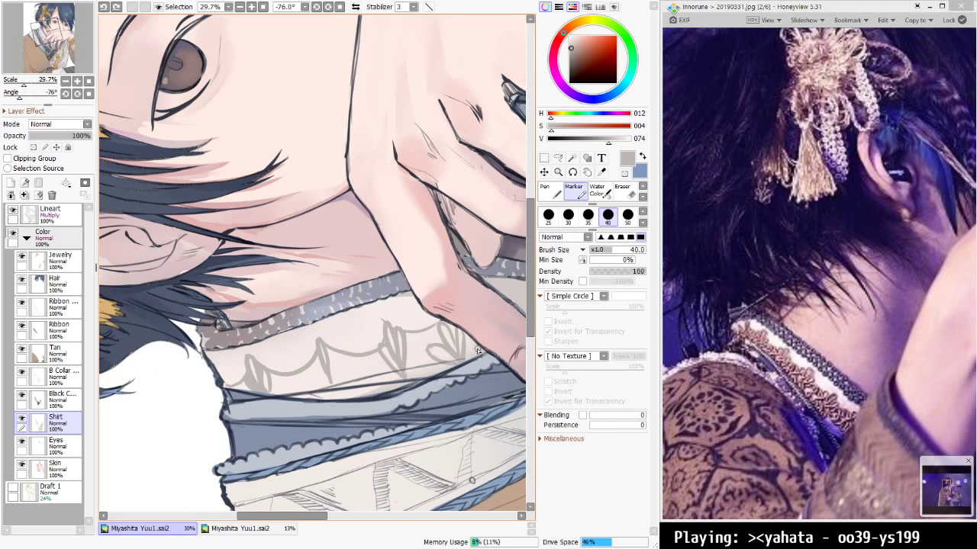
# Lock the transparency of the Color folder and return to the Shirt layer
pyautogui.click(63, 235)
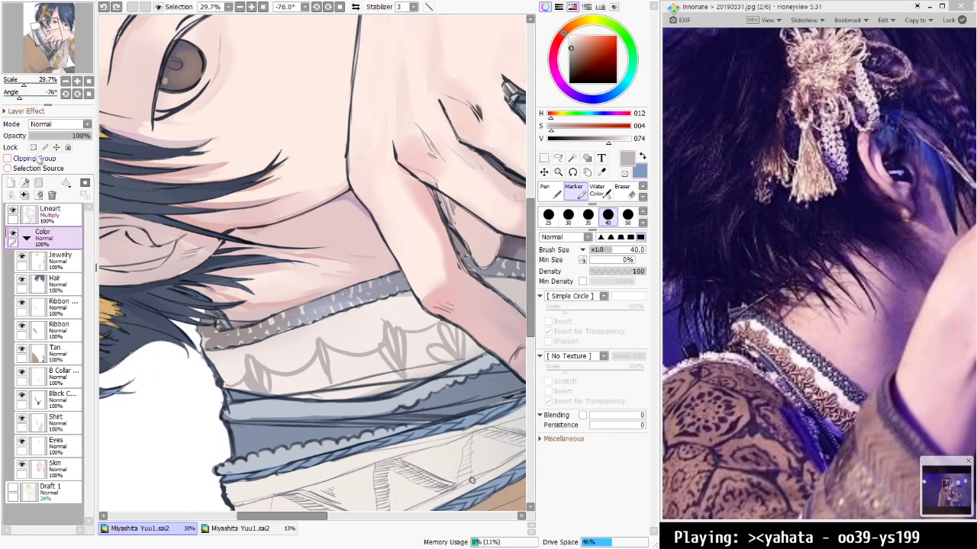
pyautogui.click(33, 147)
pyautogui.click(61, 421)
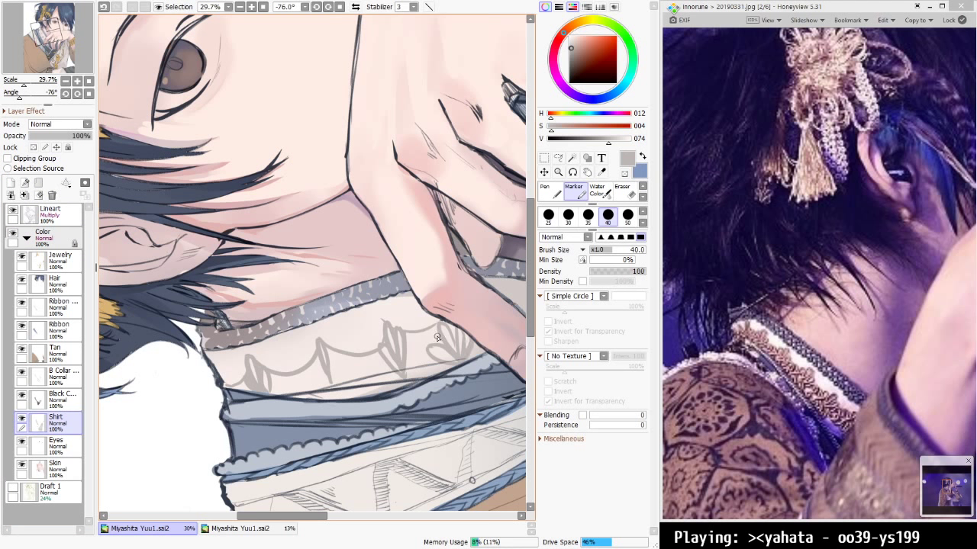
# Fill out the grey scalloped line along the white collar with fan-shaped leaves and curled scrolls, continuing it past the hand
pyautogui.moveTo(436, 337)
pyautogui.mouseDown()
pyautogui.moveTo(445, 344)
pyautogui.moveTo(424, 335)
pyautogui.moveTo(437, 333)
pyautogui.mouseUp()
pyautogui.hotkey('ctrl', 'z')
pyautogui.moveTo(421, 333)
pyautogui.mouseDown()
pyautogui.moveTo(410, 346)
pyautogui.moveTo(416, 364)
pyautogui.mouseUp()
pyautogui.hotkey('ctrl', 'z')
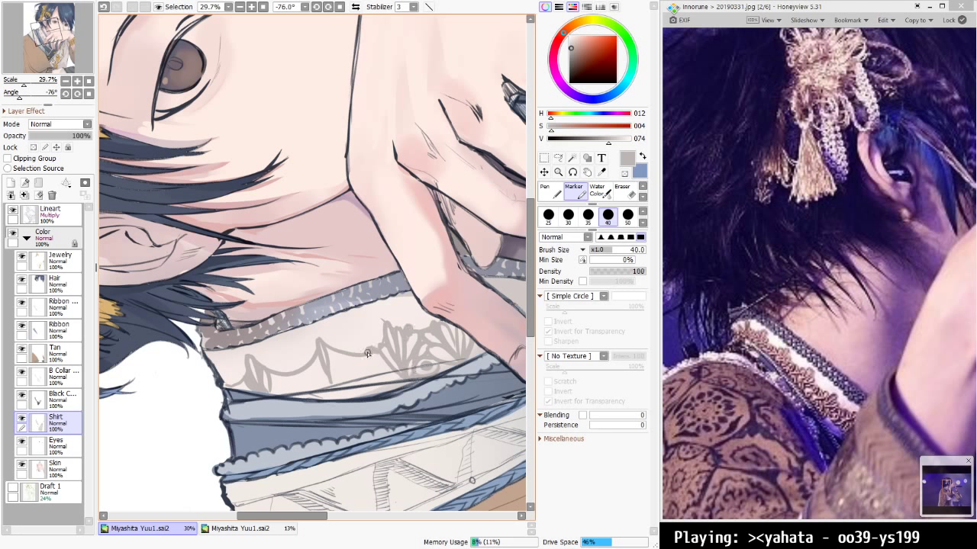
pyautogui.moveTo(394, 378)
pyautogui.mouseDown()
pyautogui.moveTo(348, 360)
pyautogui.moveTo(351, 377)
pyautogui.moveTo(363, 369)
pyautogui.moveTo(350, 373)
pyautogui.moveTo(355, 354)
pyautogui.moveTo(380, 386)
pyautogui.mouseUp()
pyautogui.moveTo(328, 354)
pyautogui.mouseDown()
pyautogui.moveTo(330, 382)
pyautogui.moveTo(330, 349)
pyautogui.mouseUp()
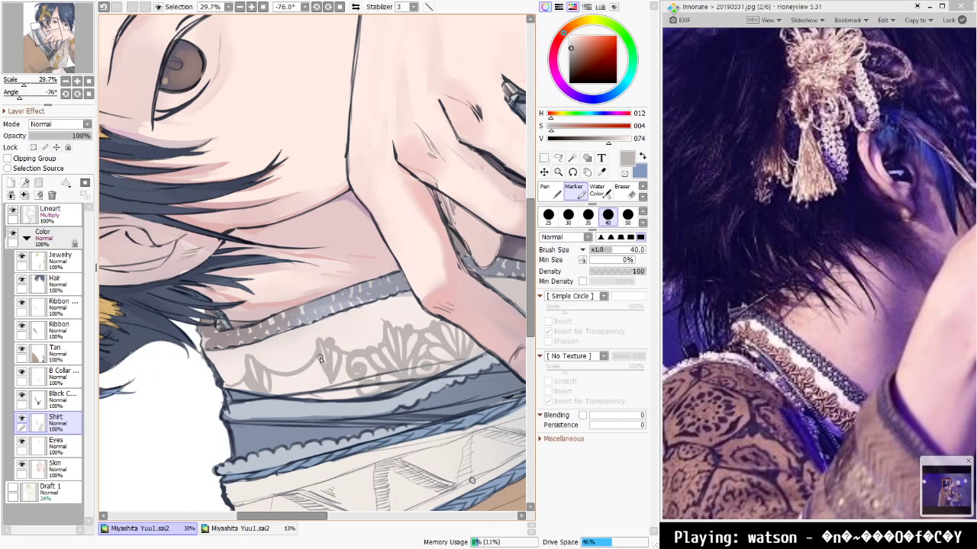
pyautogui.moveTo(322, 368)
pyautogui.mouseDown()
pyautogui.moveTo(333, 400)
pyautogui.moveTo(348, 375)
pyautogui.moveTo(339, 399)
pyautogui.mouseUp()
pyautogui.moveTo(299, 367)
pyautogui.mouseDown()
pyautogui.moveTo(322, 398)
pyautogui.moveTo(275, 374)
pyautogui.moveTo(282, 384)
pyautogui.mouseUp()
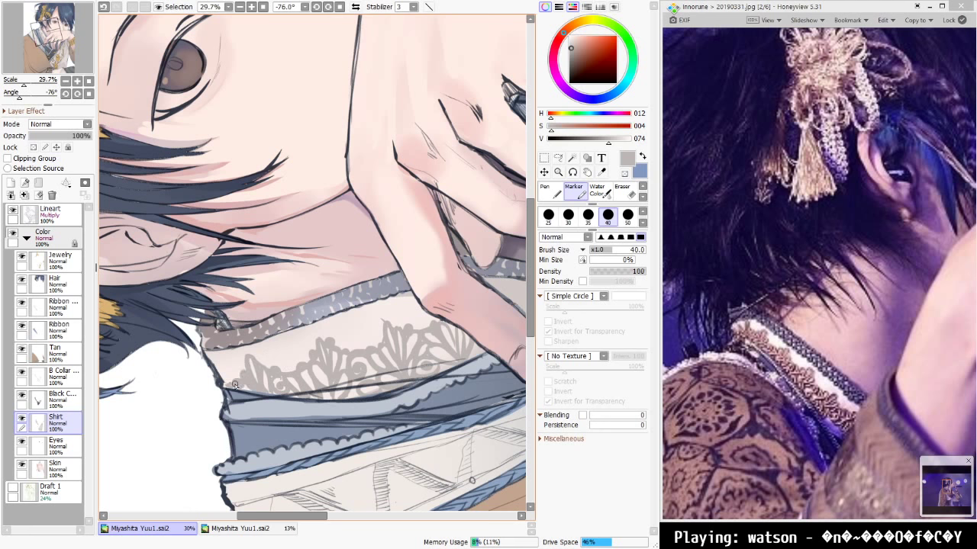
pyautogui.moveTo(461, 358)
pyautogui.mouseDown()
pyautogui.moveTo(324, 365)
pyautogui.moveTo(299, 386)
pyautogui.mouseUp()
pyautogui.moveTo(353, 334)
pyautogui.mouseDown()
pyautogui.moveTo(355, 323)
pyautogui.moveTo(366, 336)
pyautogui.moveTo(392, 312)
pyautogui.mouseUp()
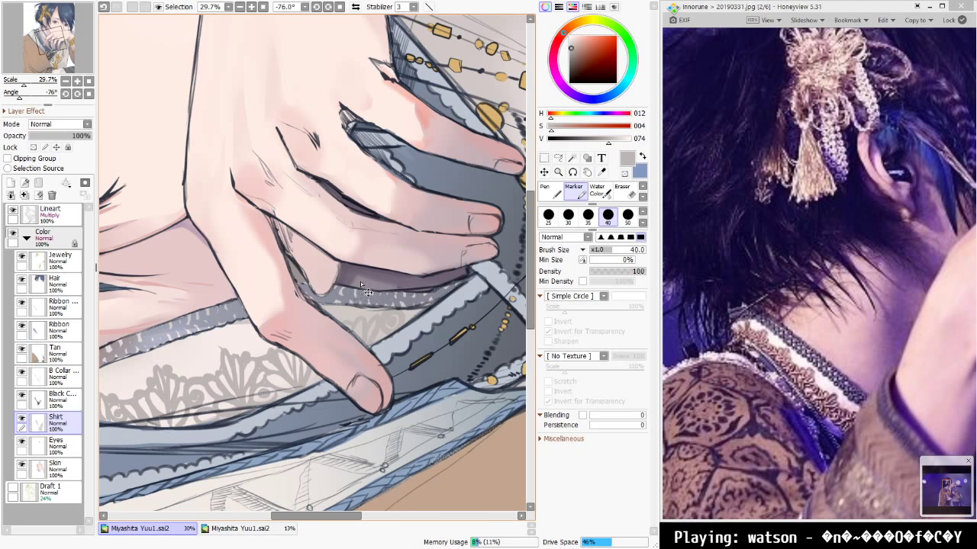
# Try a muted yellow (H 051, S 030, V 074) stroke on the collar pattern's leaves, undo it and resample the pattern's grey
pyautogui.press('Home')
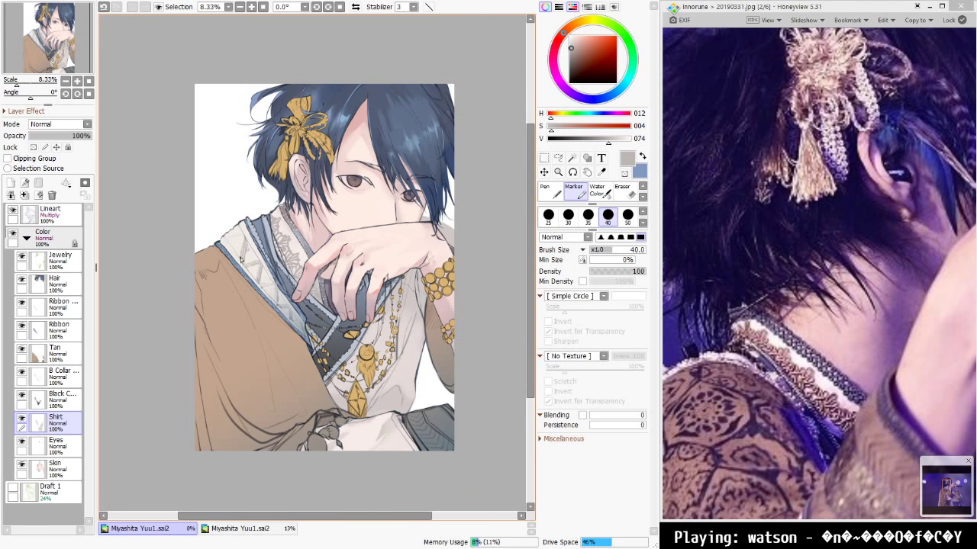
pyautogui.scroll(6, 273, 221)
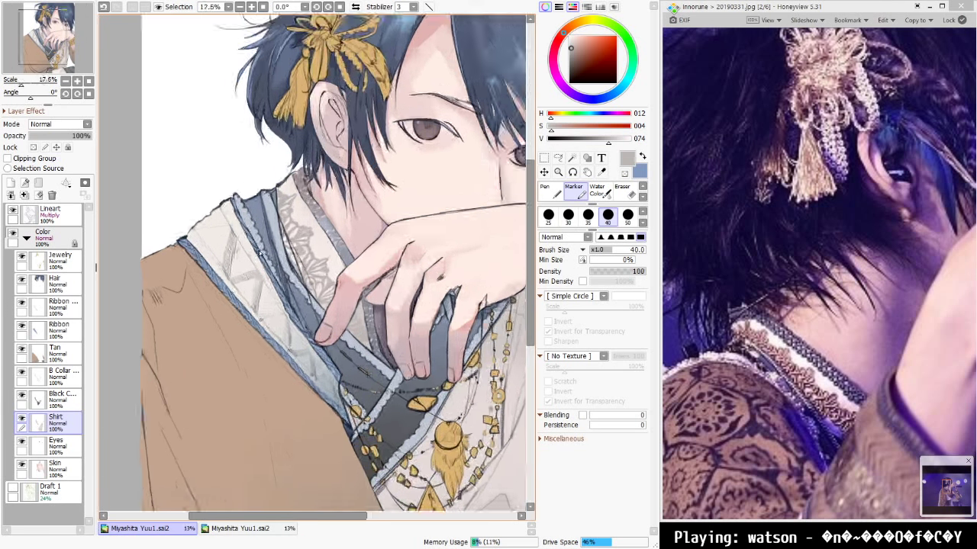
pyautogui.moveTo(405, 269); pyautogui.dragTo(206, 332)
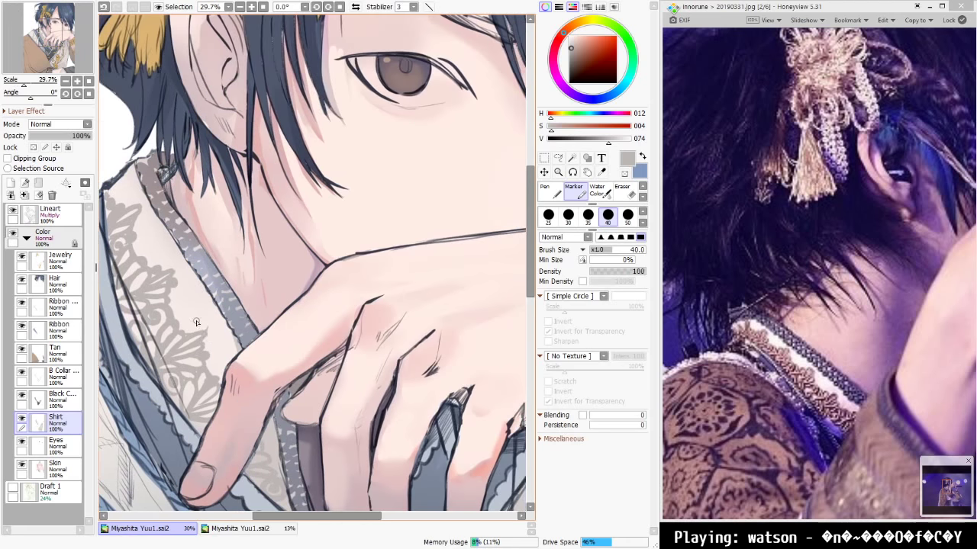
pyautogui.press('Home')
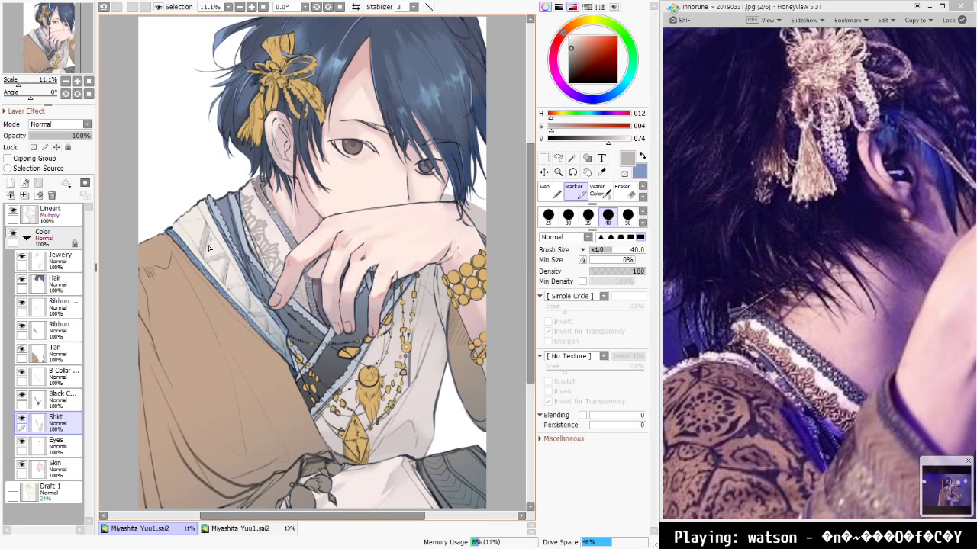
pyautogui.scroll(4, 209, 247)
pyautogui.scroll(2, 242, 175)
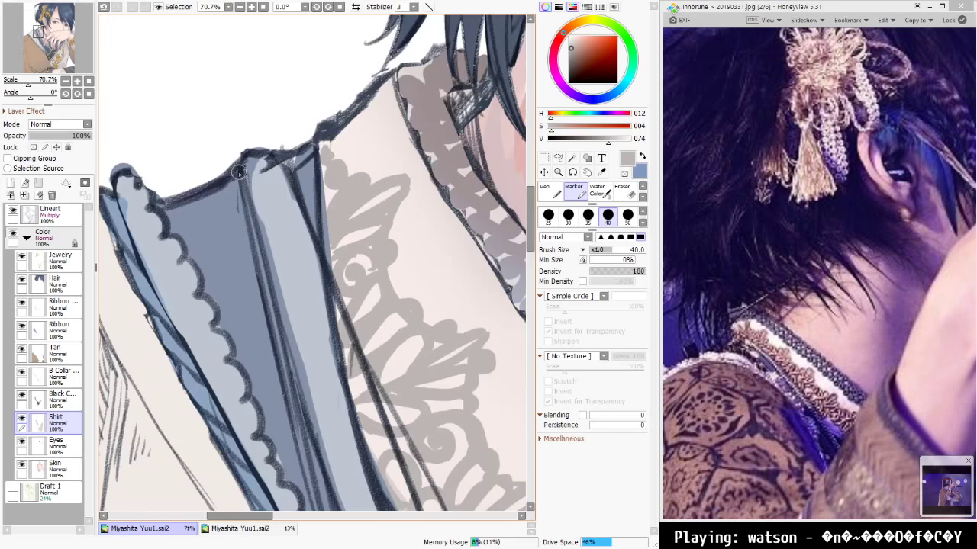
pyautogui.moveTo(387, 315); pyautogui.dragTo(305, 349)
pyautogui.moveTo(565, 115); pyautogui.dragTo(577, 131)
pyautogui.click(244, 214)
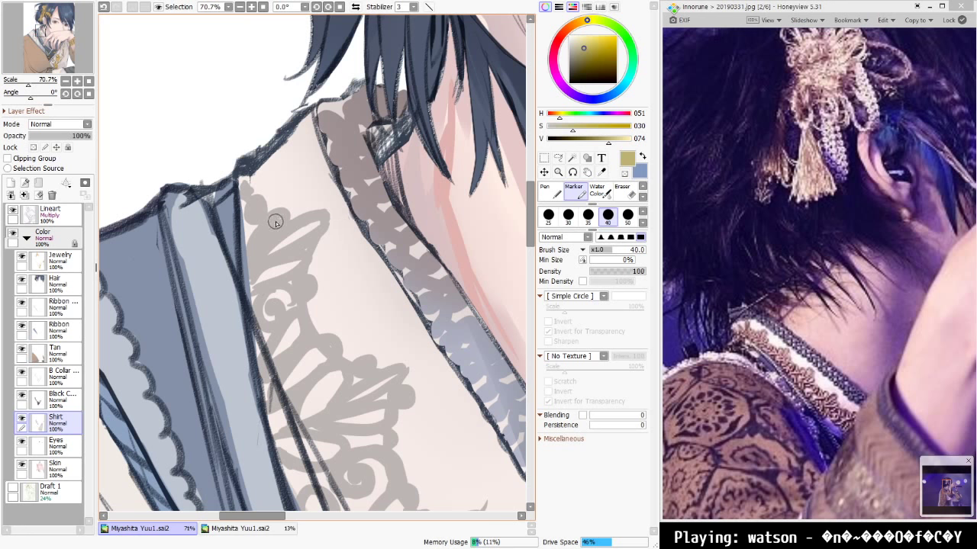
pyautogui.hotkey('ctrl', 'z')
pyautogui.rightClick(264, 235)
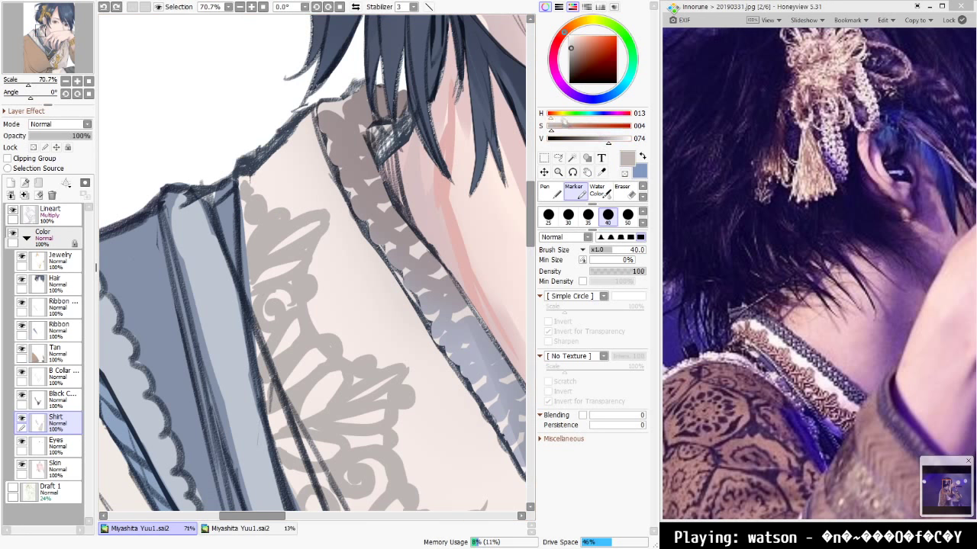
# Paint pale yellow highlights (H 048, S 015, V 089) on the first leaf cluster at the shoulder end of the collar pattern
pyautogui.click(559, 115)
pyautogui.moveTo(562, 127); pyautogui.dragTo(568, 127)
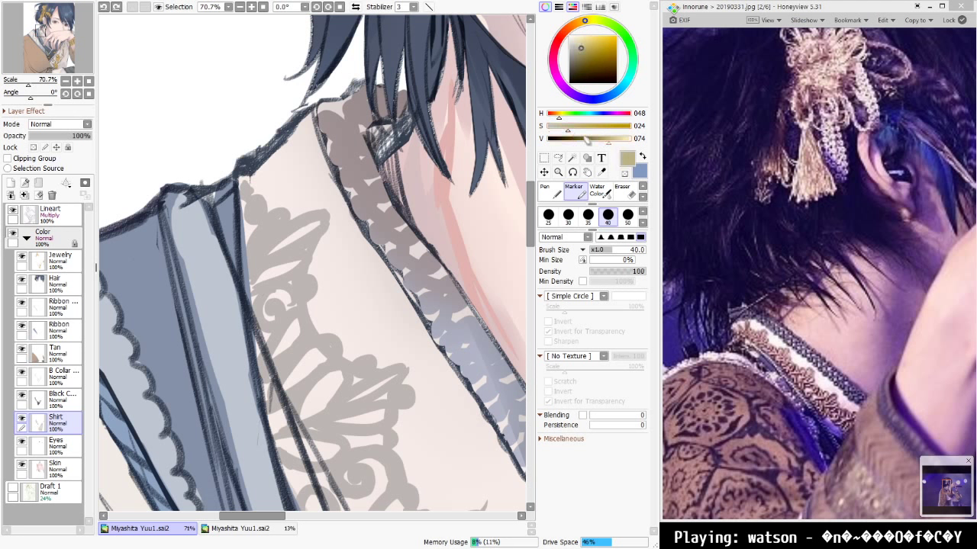
pyautogui.click(610, 138)
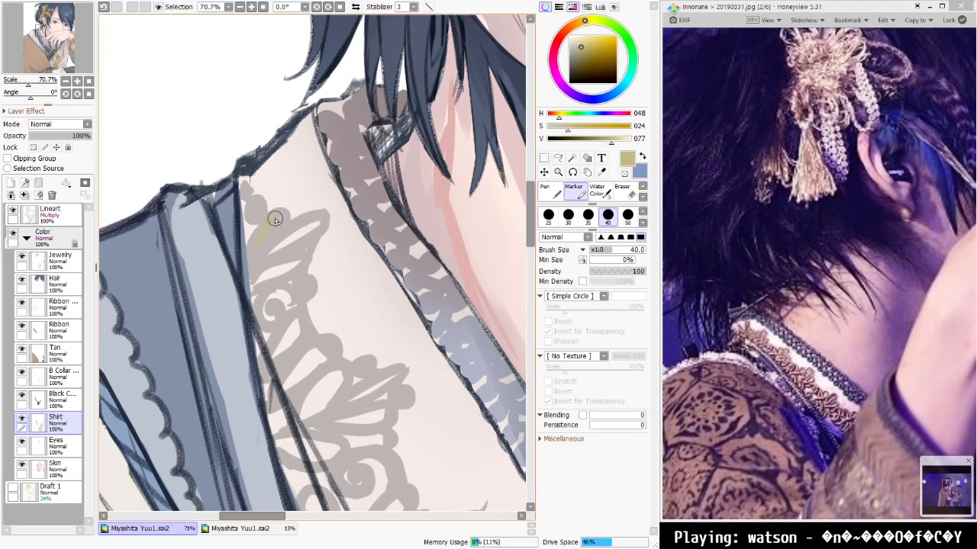
pyautogui.moveTo(255, 242); pyautogui.dragTo(324, 216)
pyautogui.hotkey('ctrl', 'z')
pyautogui.moveTo(568, 129); pyautogui.dragTo(621, 141)
pyautogui.moveTo(279, 214); pyautogui.dragTo(253, 244)
pyautogui.hotkey('ctrl', 'z')
pyautogui.moveTo(326, 216)
pyautogui.mouseDown()
pyautogui.moveTo(282, 230)
pyautogui.moveTo(264, 264)
pyautogui.mouseUp()
pyautogui.moveTo(373, 280); pyautogui.dragTo(368, 209)
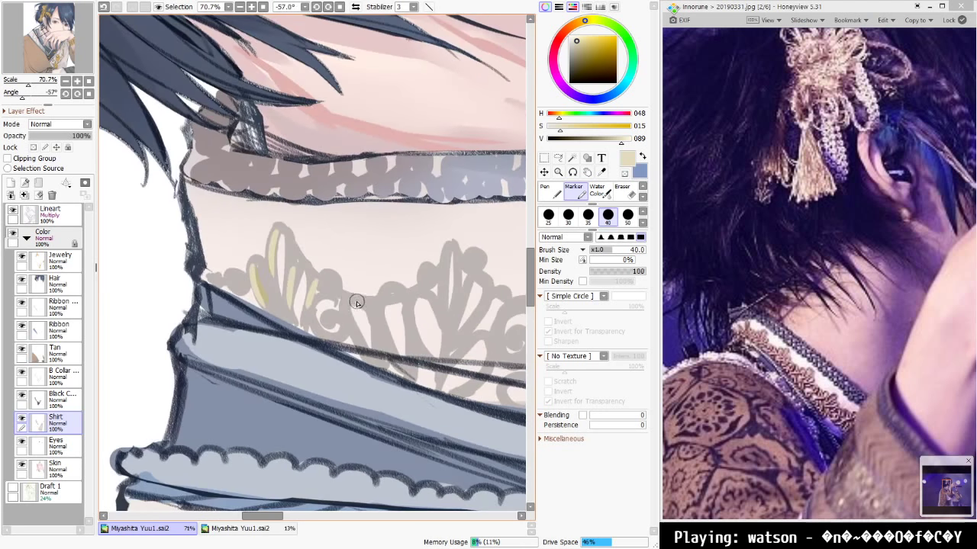
pyautogui.moveTo(353, 296); pyautogui.dragTo(344, 321)
pyautogui.hotkey('ctrl', 'z')
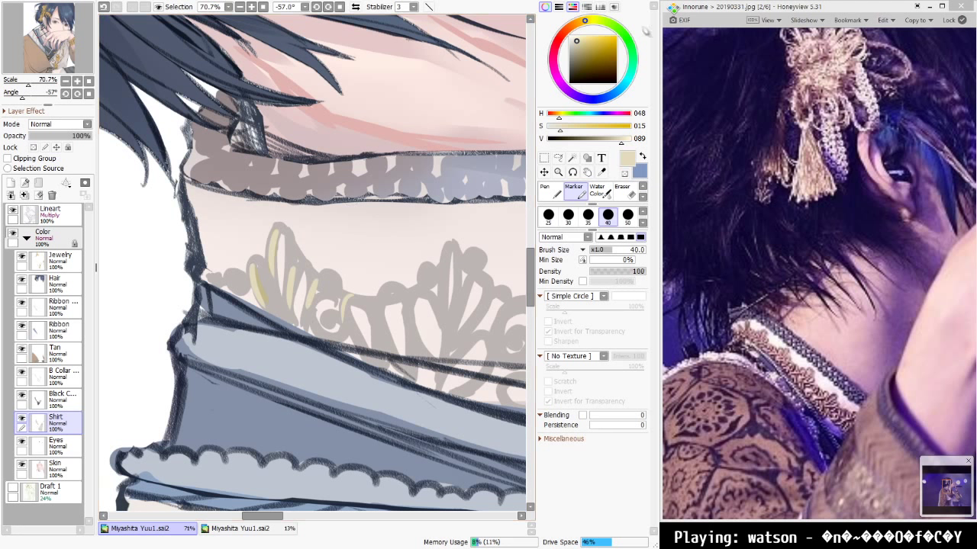
# Set the paint colour to H 048, S 036, V 100 and soften the first leaves' highlights with the Water Color brush at size 20
pyautogui.click(586, 36)
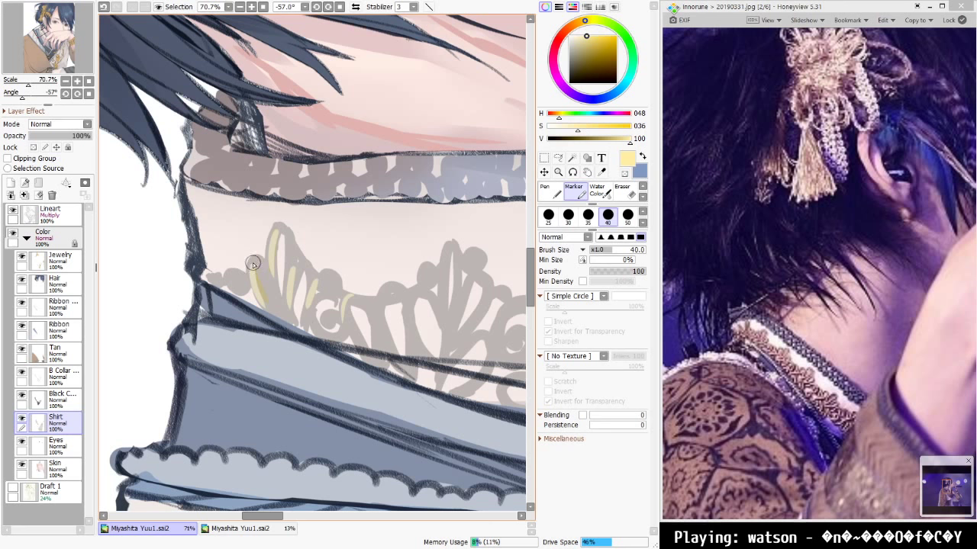
pyautogui.press('e')
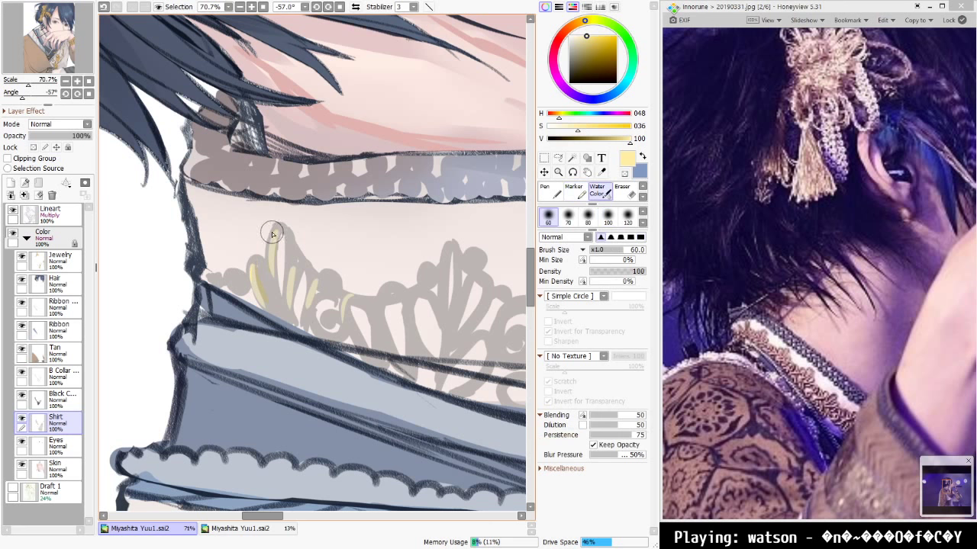
pyautogui.press('[')
pyautogui.press('[')
pyautogui.press('[')
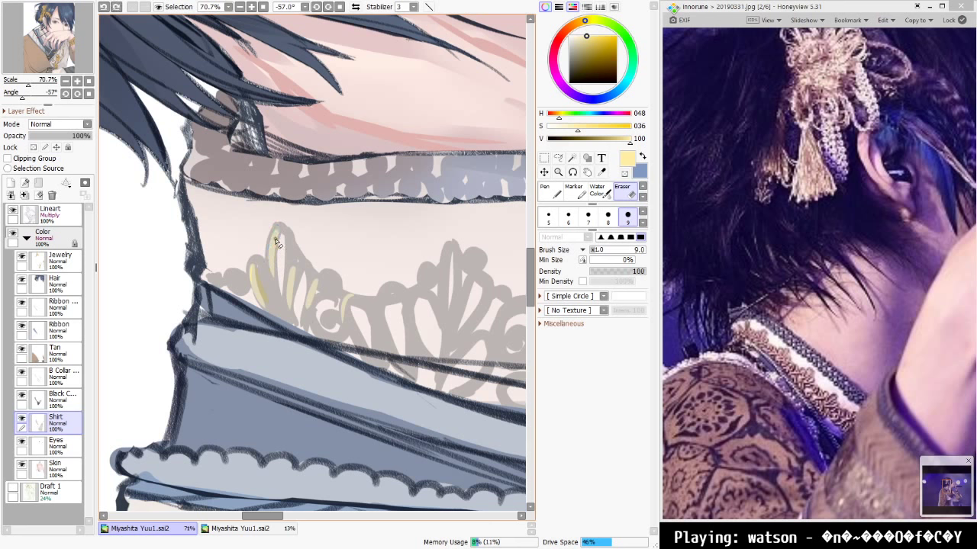
pyautogui.press('e')
pyautogui.press('e')
pyautogui.press('e')
pyautogui.press('[')
pyautogui.press('[')
pyautogui.press('[')
pyautogui.press('[')
pyautogui.press('[')
pyautogui.press('[')
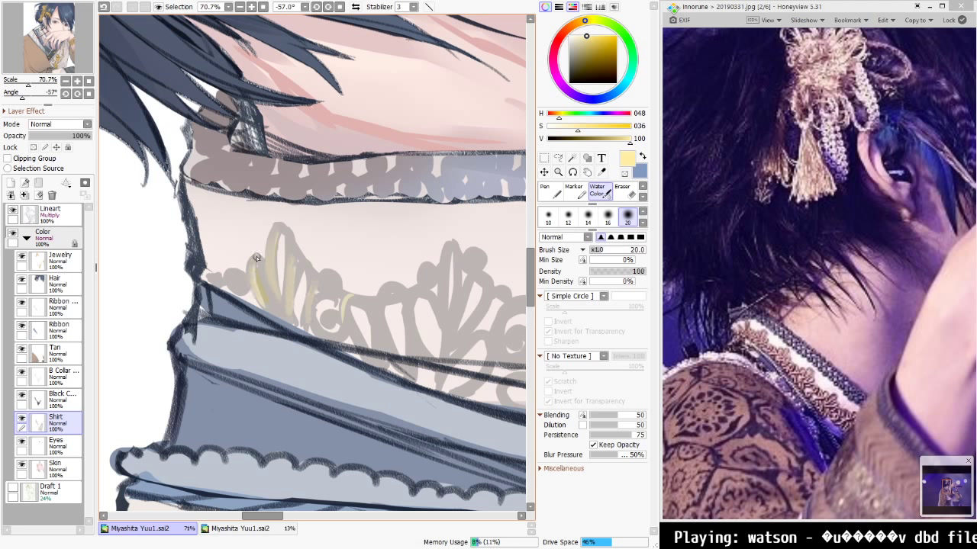
pyautogui.moveTo(257, 258)
pyautogui.mouseDown()
pyautogui.moveTo(276, 310)
pyautogui.moveTo(285, 309)
pyautogui.mouseUp()
pyautogui.moveTo(351, 298); pyautogui.dragTo(378, 370)
# Add bright yellow highlight strokes to the next two curves of the collar pattern with the Marker at size 40
pyautogui.press('m')
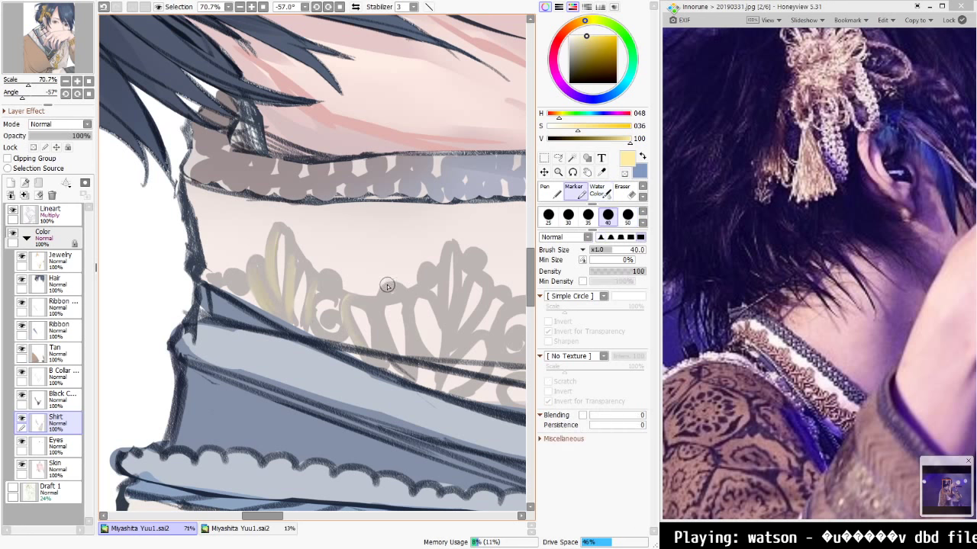
pyautogui.moveTo(386, 285)
pyautogui.mouseDown()
pyautogui.moveTo(380, 324)
pyautogui.moveTo(385, 314)
pyautogui.moveTo(392, 348)
pyautogui.mouseUp()
pyautogui.hotkey('ctrl', 'z')
pyautogui.moveTo(408, 292); pyautogui.dragTo(417, 345)
# Switch to the Acrylic brush at size 25 and paint yellow highlights on the tips of the second leaf cluster
pyautogui.click(643, 196)
pyautogui.click(643, 197)
pyautogui.click(644, 197)
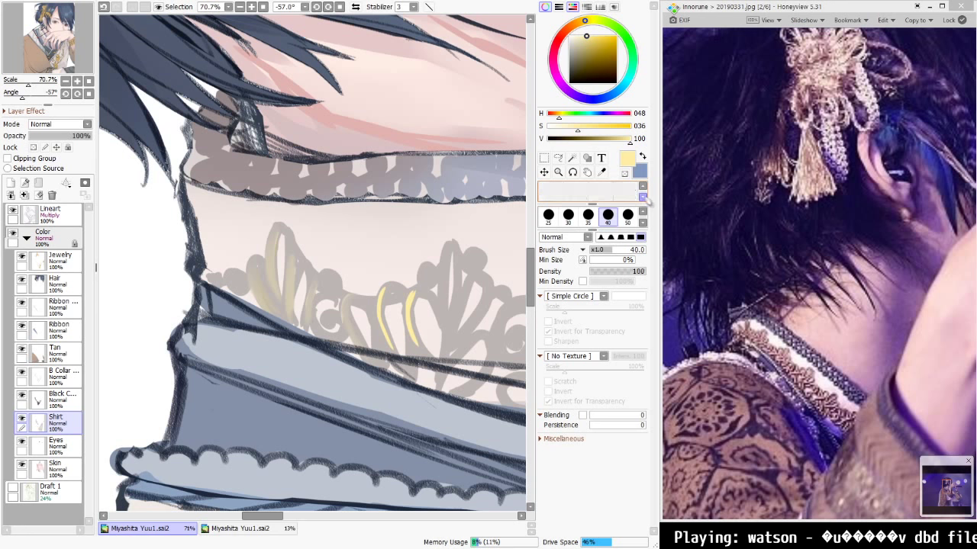
pyautogui.click(598, 191)
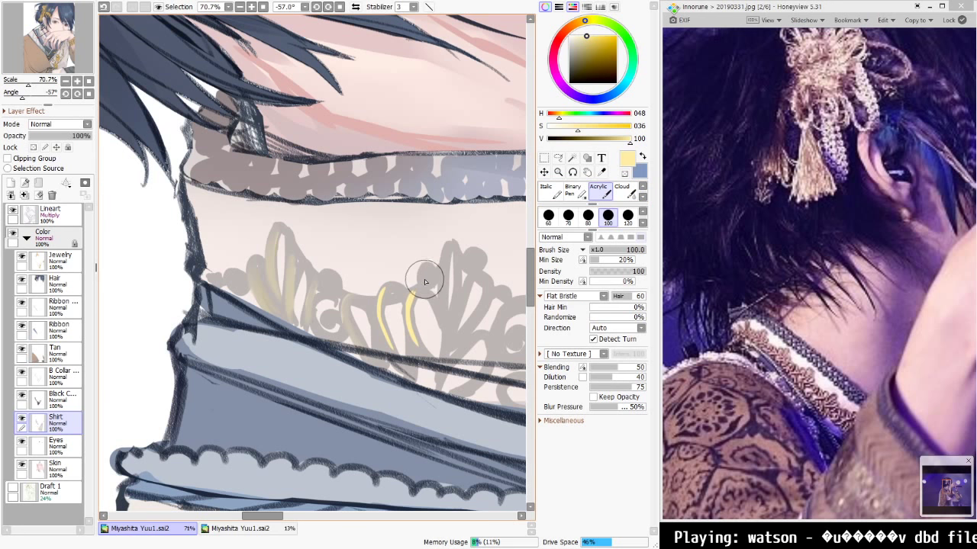
pyautogui.press('[')
pyautogui.press('[')
pyautogui.press('[')
pyautogui.press('[')
pyautogui.press('[')
pyautogui.press('[')
pyautogui.press('[')
pyautogui.press('[')
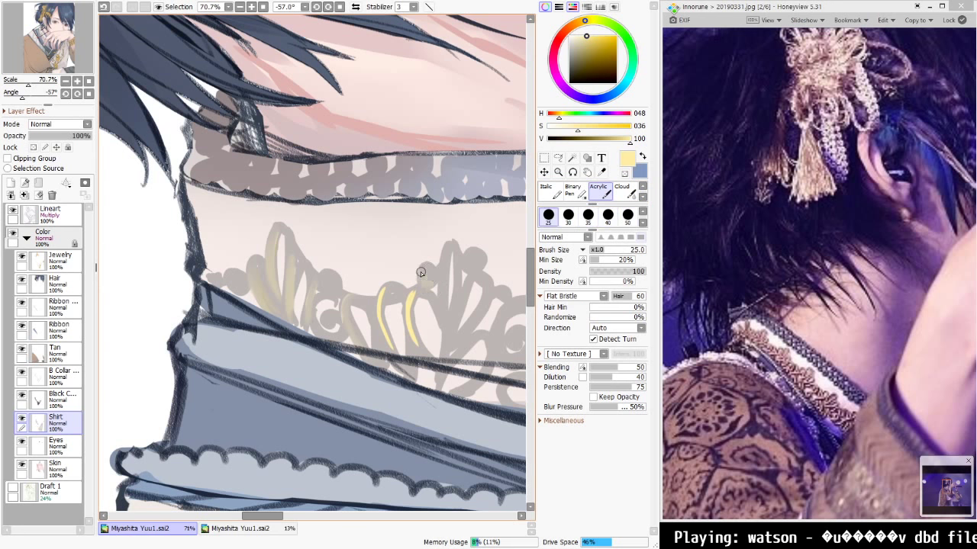
pyautogui.moveTo(421, 273); pyautogui.dragTo(437, 281)
pyautogui.moveTo(445, 248); pyautogui.dragTo(441, 290)
# Blend the yellow highlights on the middle curves and extend them along the adjoining scroll with the Acrylic brush at size 16
pyautogui.press('[')
pyautogui.press('[')
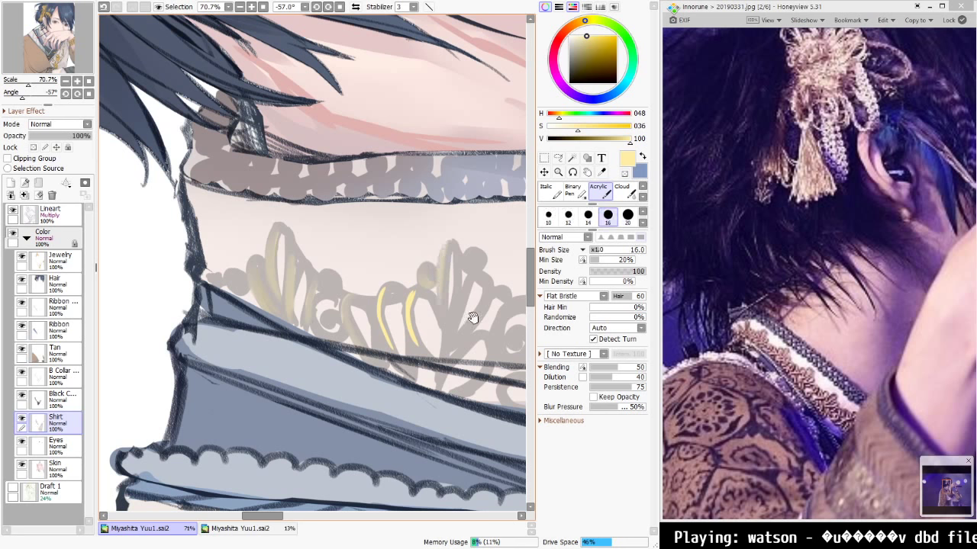
pyautogui.moveTo(469, 316); pyautogui.dragTo(352, 363)
pyautogui.moveTo(303, 335)
pyautogui.mouseDown()
pyautogui.moveTo(296, 359)
pyautogui.moveTo(304, 391)
pyautogui.mouseUp()
pyautogui.hotkey('ctrl', 'z')
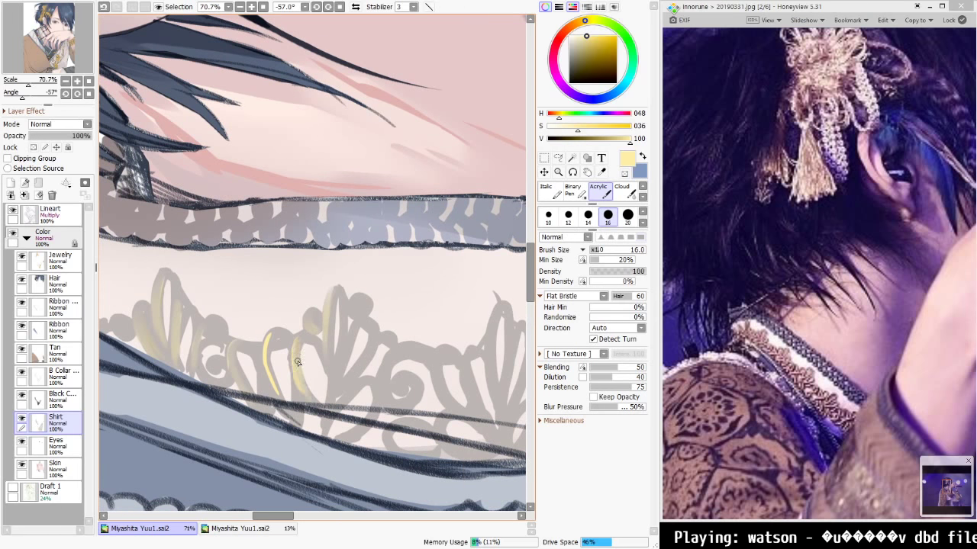
pyautogui.moveTo(270, 338); pyautogui.dragTo(275, 372)
pyautogui.hotkey('ctrl', 'z')
pyautogui.moveTo(267, 338); pyautogui.dragTo(293, 414)
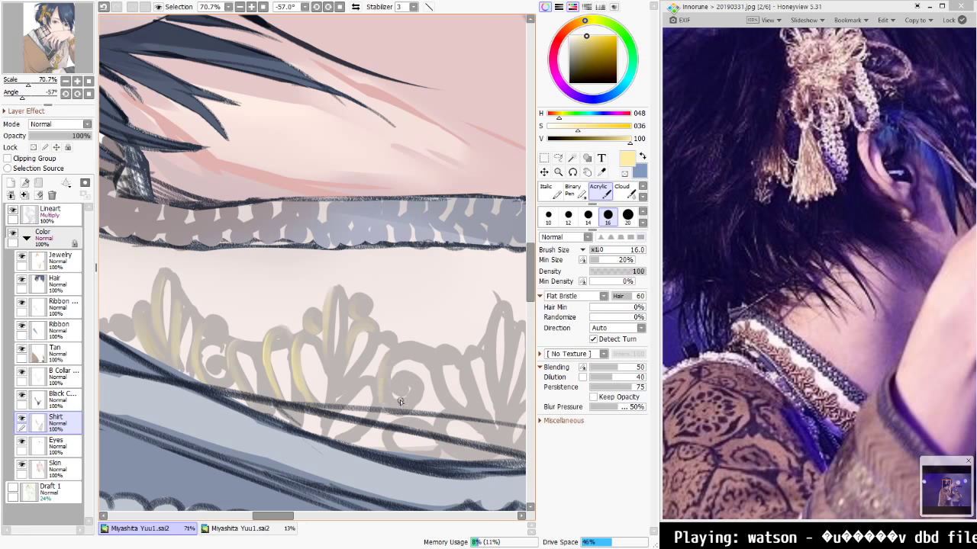
pyautogui.moveTo(404, 216); pyautogui.dragTo(177, 306)
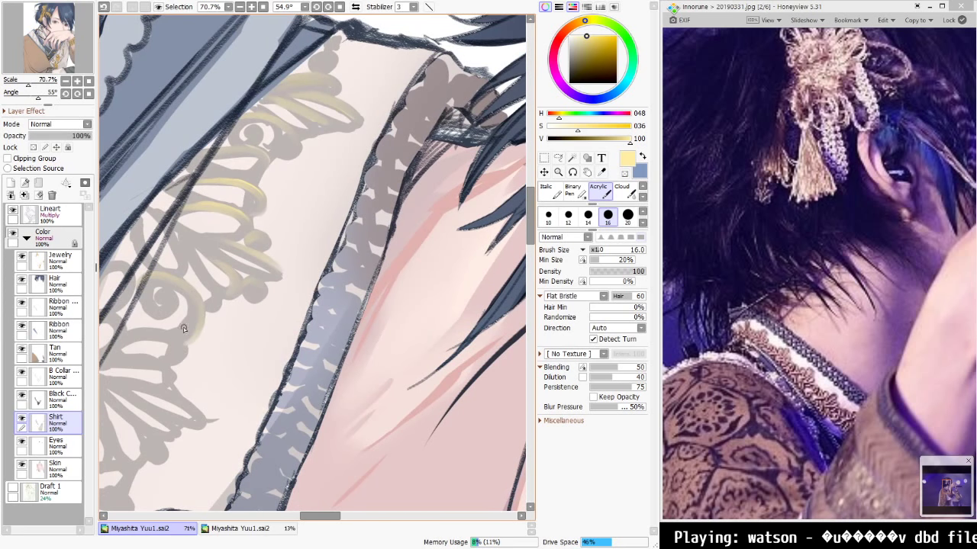
pyautogui.moveTo(226, 359); pyautogui.dragTo(391, 252)
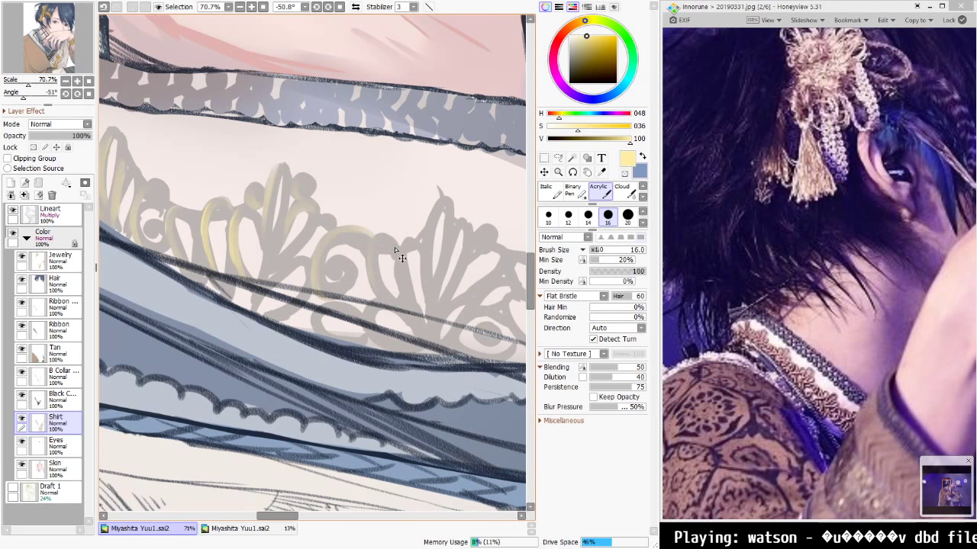
# Add a bright yellow highlight dot to the round bead at the shoulder end of the collar pattern with the Marker
pyautogui.press('Home')
pyautogui.scroll(6, 251, 172)
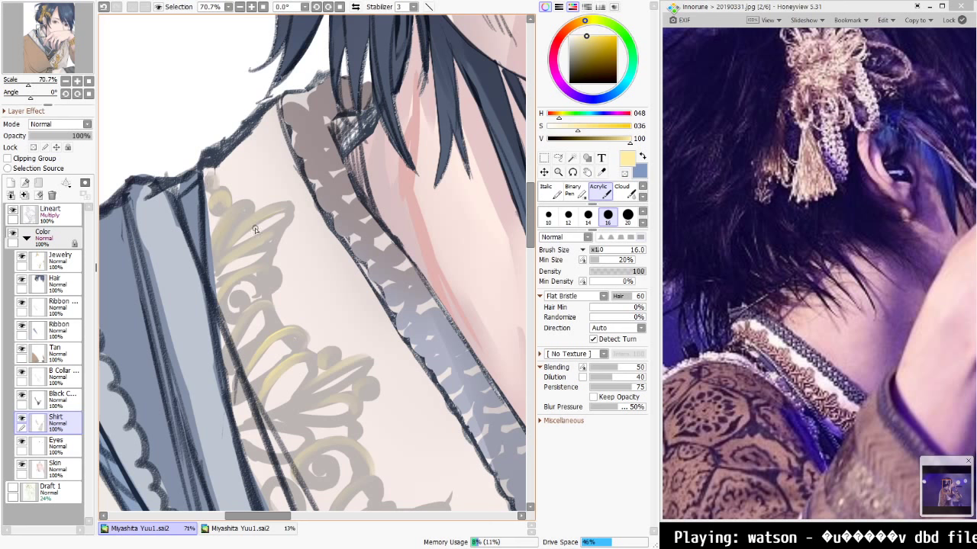
pyautogui.press('e')
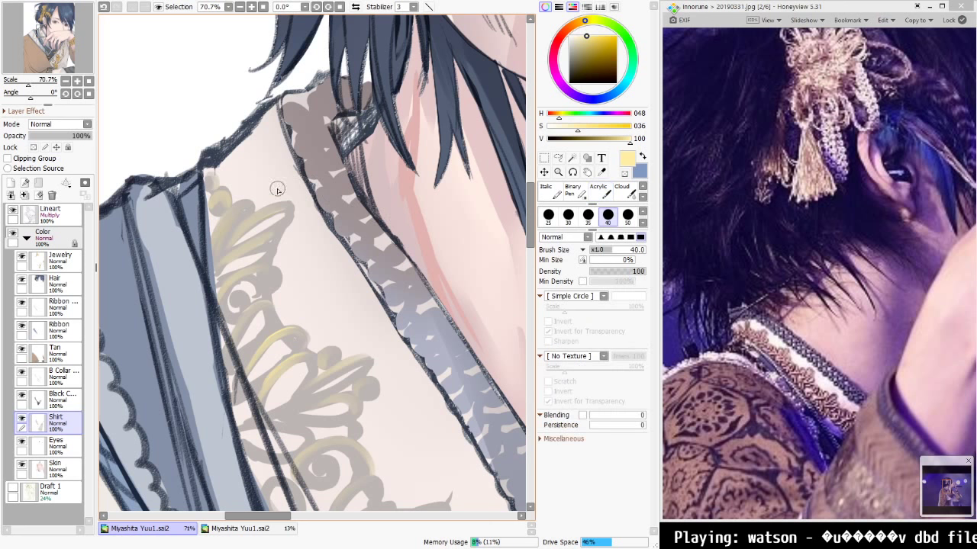
pyautogui.click(220, 193)
# Draw thin bright yellow highlights on the leaves nearest the shoulder with the Marker at size 14
pyautogui.press('[')
pyautogui.press('[')
pyautogui.press('[')
pyautogui.press('[')
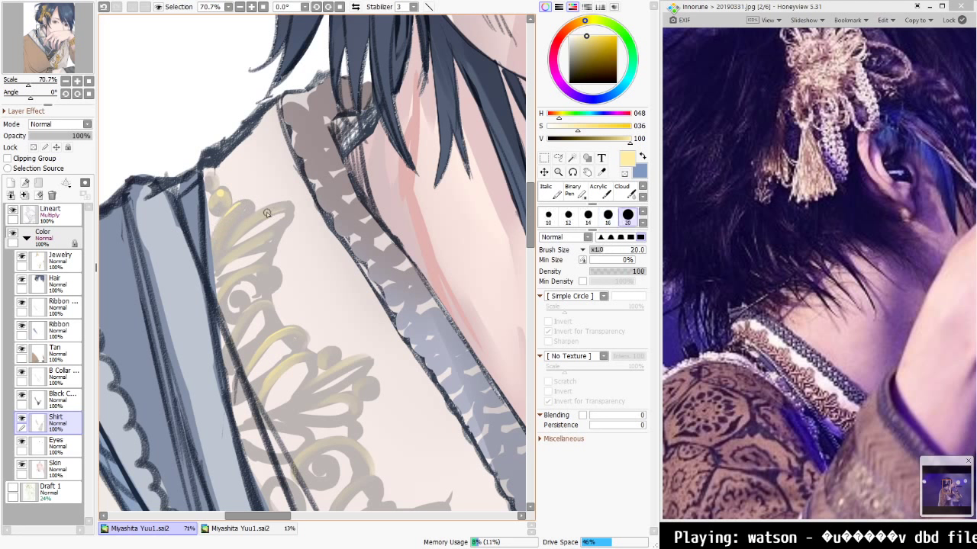
pyautogui.press('[')
pyautogui.press('[')
pyautogui.hotkey('ctrl', 'z')
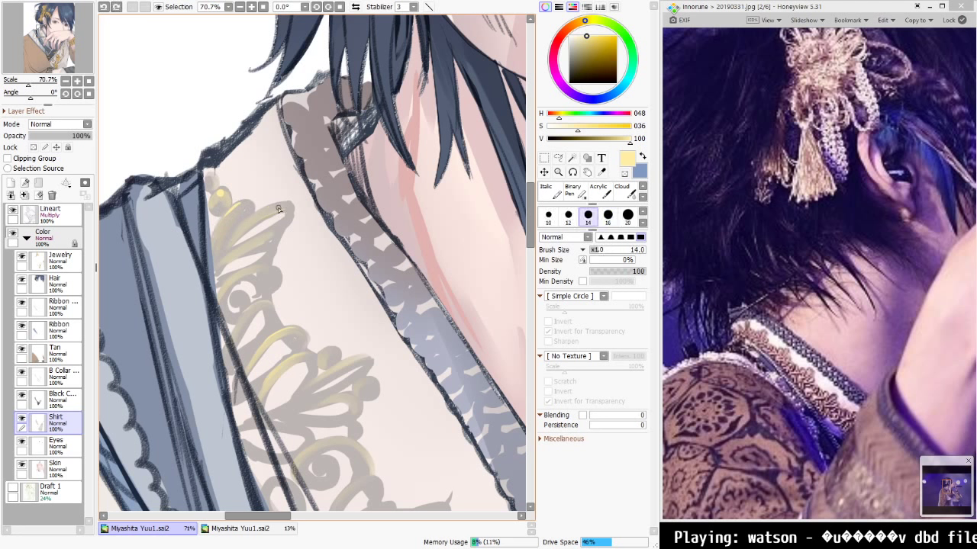
pyautogui.hotkey('ctrl', 'y')
pyautogui.hotkey('ctrl', 'z')
pyautogui.moveTo(251, 222); pyautogui.dragTo(242, 234)
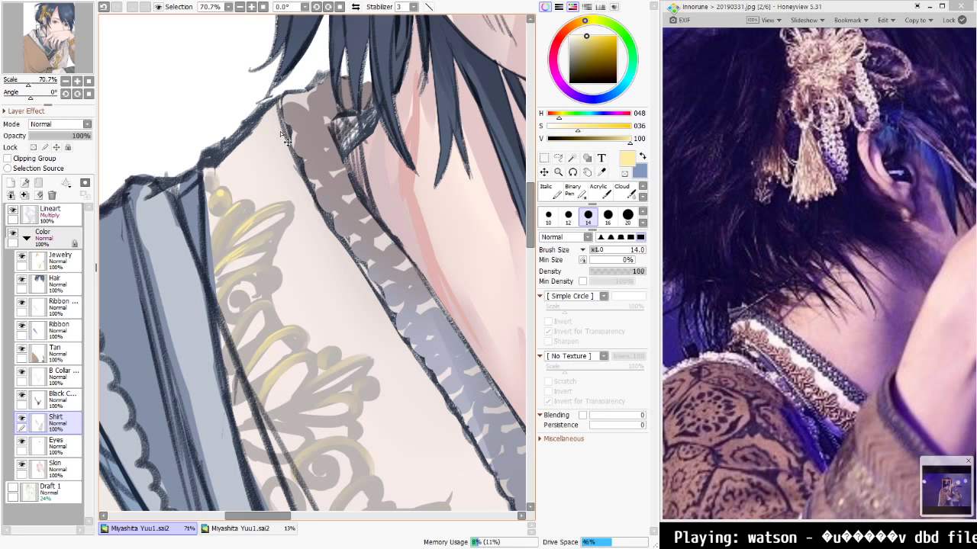
# Try a hue and saturation adjustment on the Shirt layer
pyautogui.scroll(-8, 287, 142)
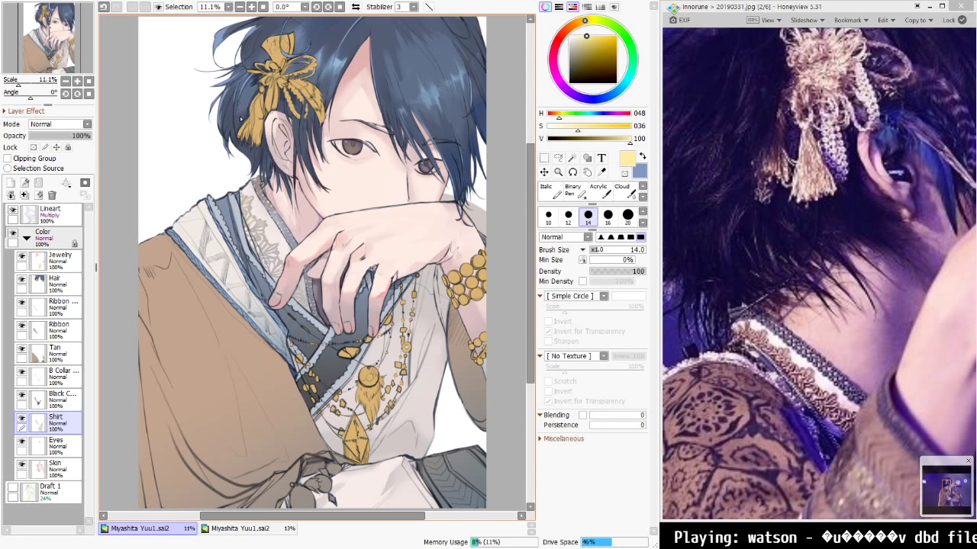
pyautogui.hotkey('ctrl', 'u')
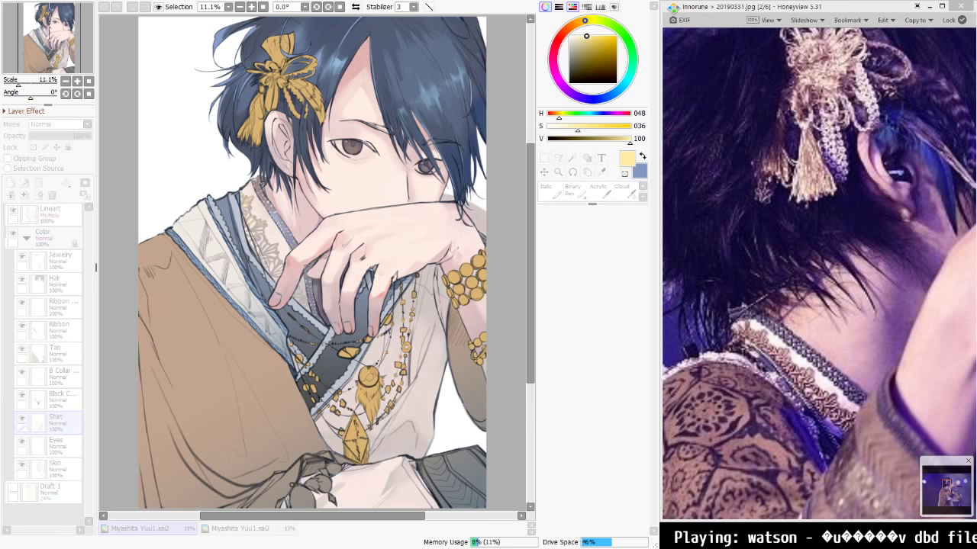
pyautogui.press('Return')
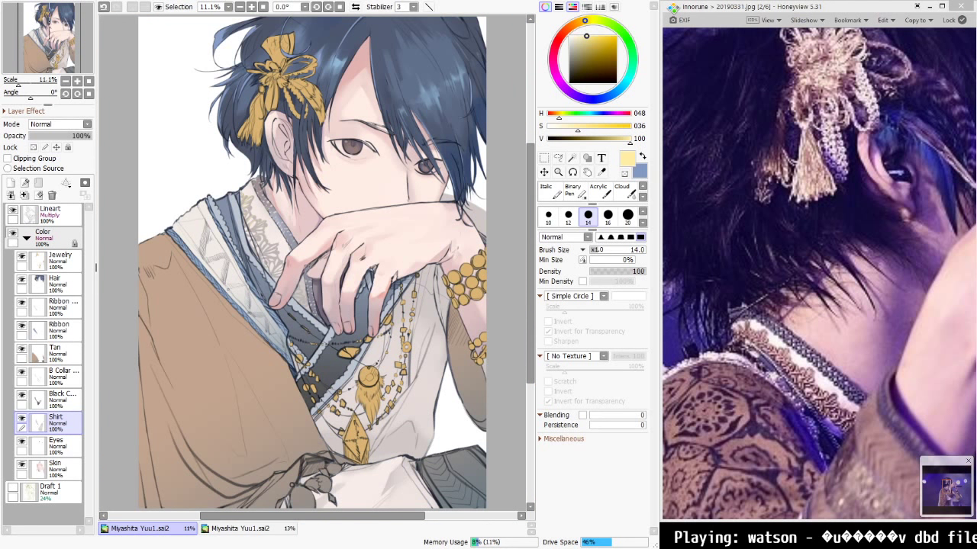
# Examine the sleeve cuff and full costume in reference photo 20190331.jpg at full and enlarged scale
pyautogui.click(758, 64)
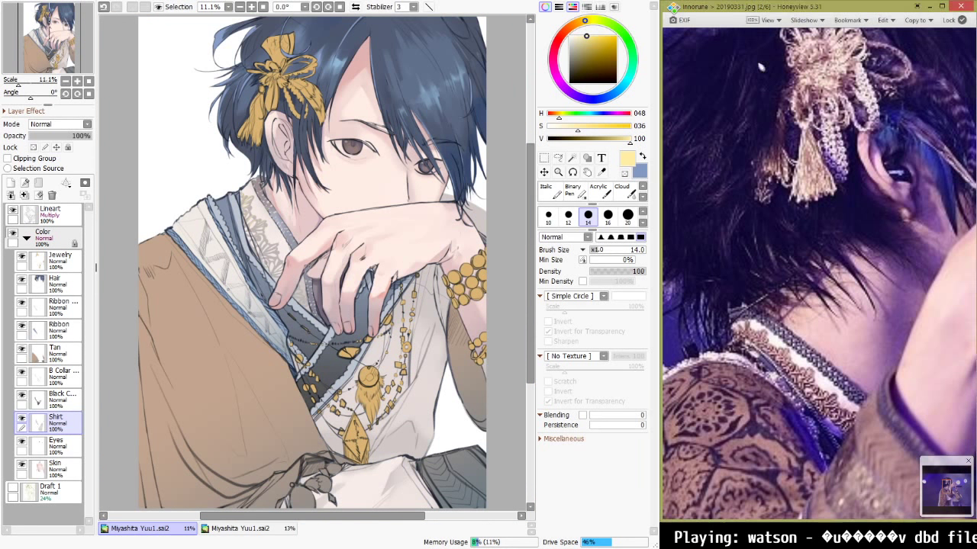
pyautogui.moveTo(799, 309); pyautogui.dragTo(675, 9)
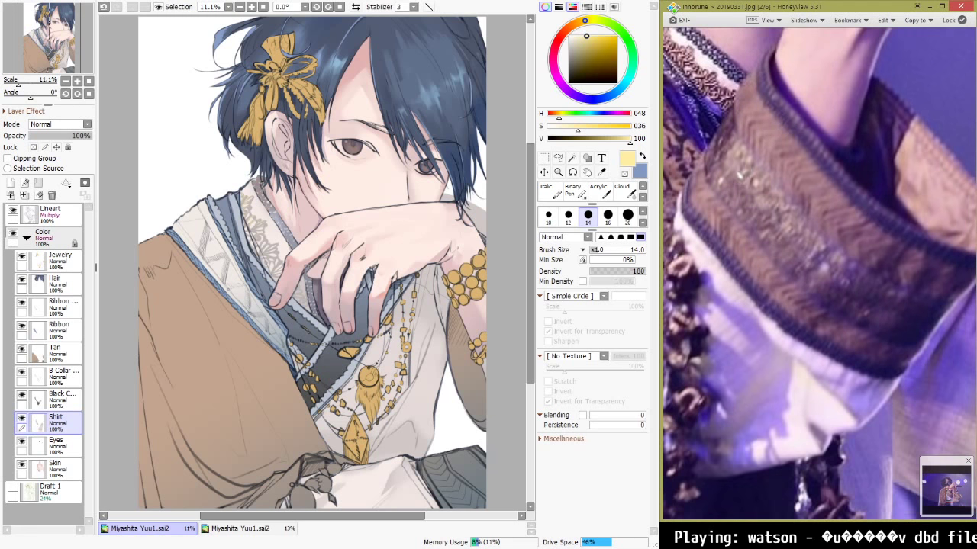
pyautogui.scroll(1, 819, 275)
pyautogui.press('0')
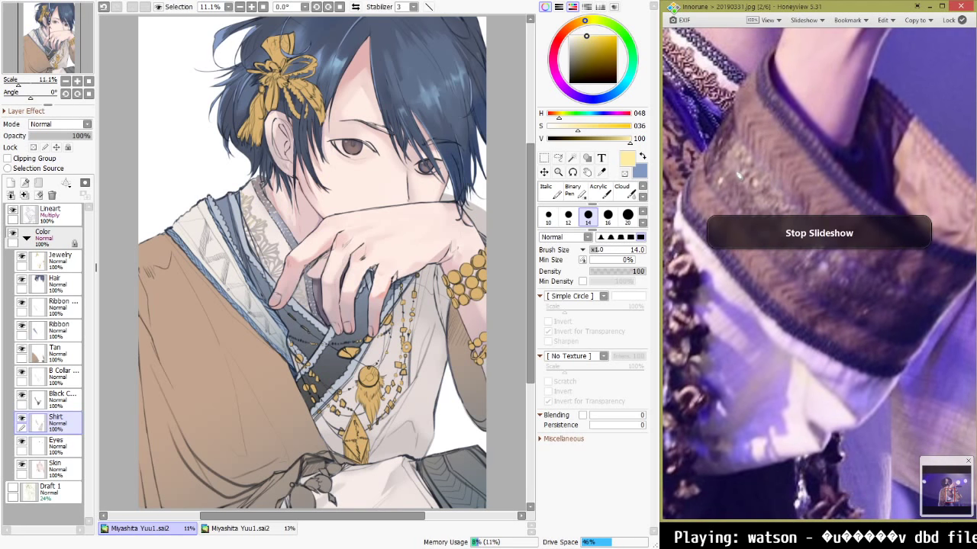
pyautogui.hotkey('ctrl', '0')
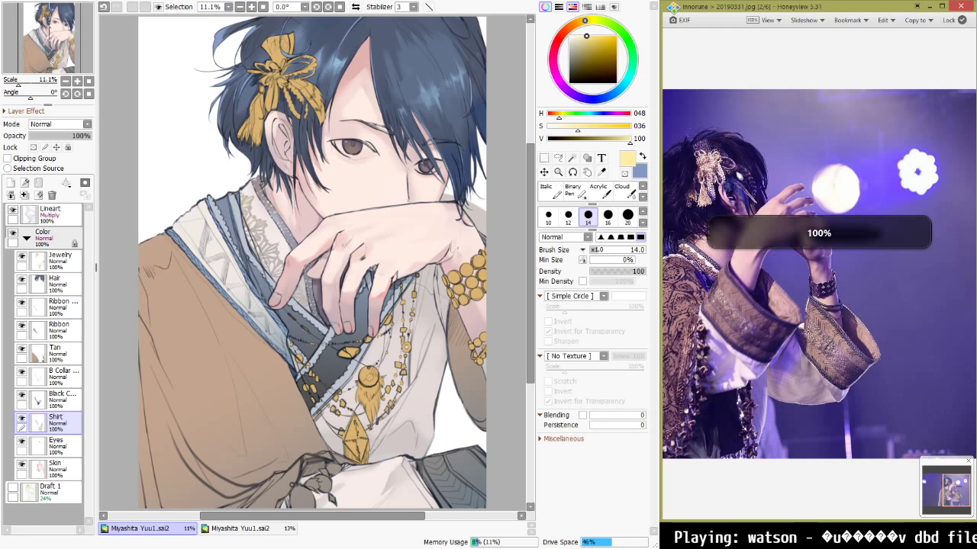
pyautogui.press('+')
pyautogui.press('+')
pyautogui.press('+')
pyautogui.press('+')
pyautogui.moveTo(747, 283); pyautogui.dragTo(904, 269)
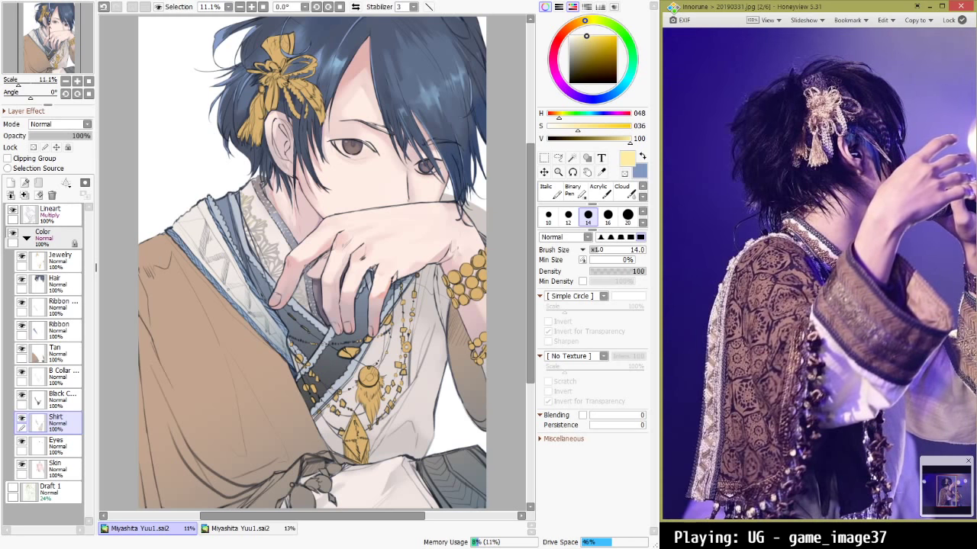
# Bring up reference photo 20190511_4.jpg and enlarge it on the white shirt and necklaces
pyautogui.click(957, 265)
pyautogui.click(957, 264)
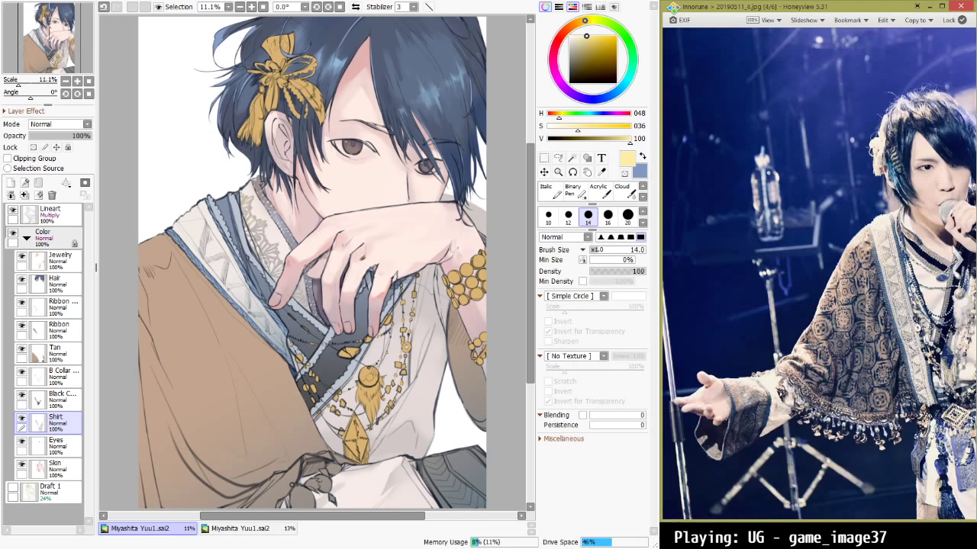
pyautogui.moveTo(948, 265)
pyautogui.mouseDown()
pyautogui.moveTo(771, 236)
pyautogui.moveTo(926, 234)
pyautogui.moveTo(894, 272)
pyautogui.moveTo(795, 259)
pyautogui.moveTo(785, 248)
pyautogui.mouseUp()
pyautogui.press('+')
pyautogui.scroll(4, 772, 237)
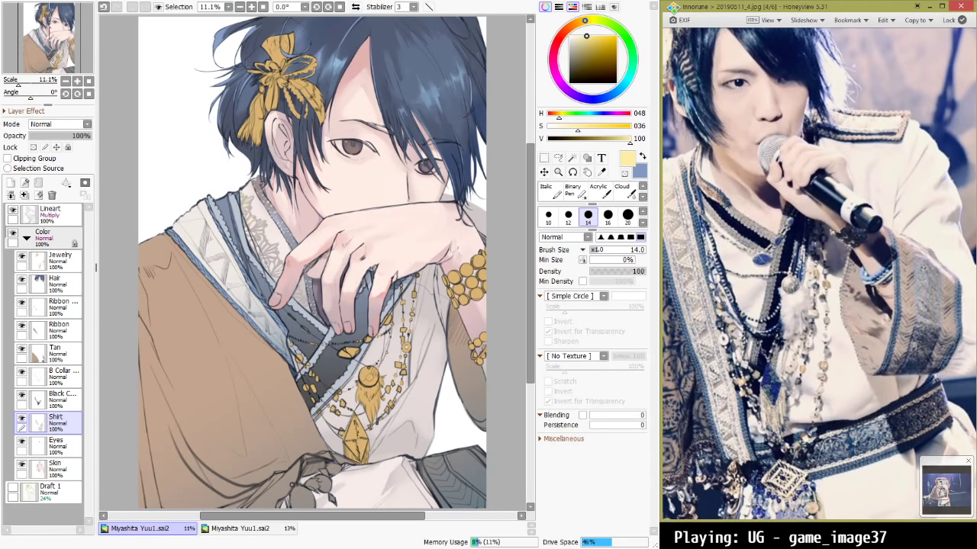
# Sample the shirt's light grey, darken it to value 68, and paint shadow on the shirt below the wrist with the Marker at size 70
pyautogui.click(175, 152)
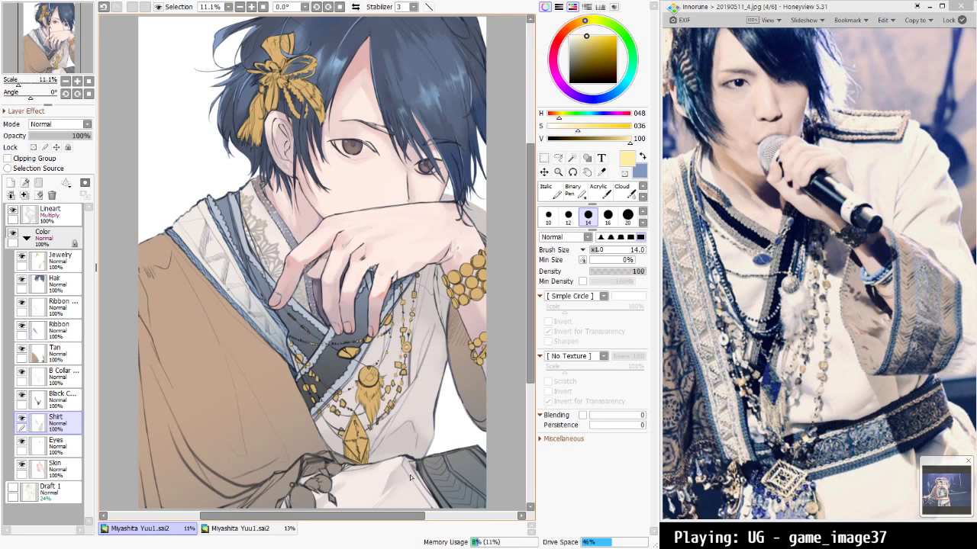
pyautogui.moveTo(411, 468); pyautogui.dragTo(395, 408)
pyautogui.rightClick(376, 411)
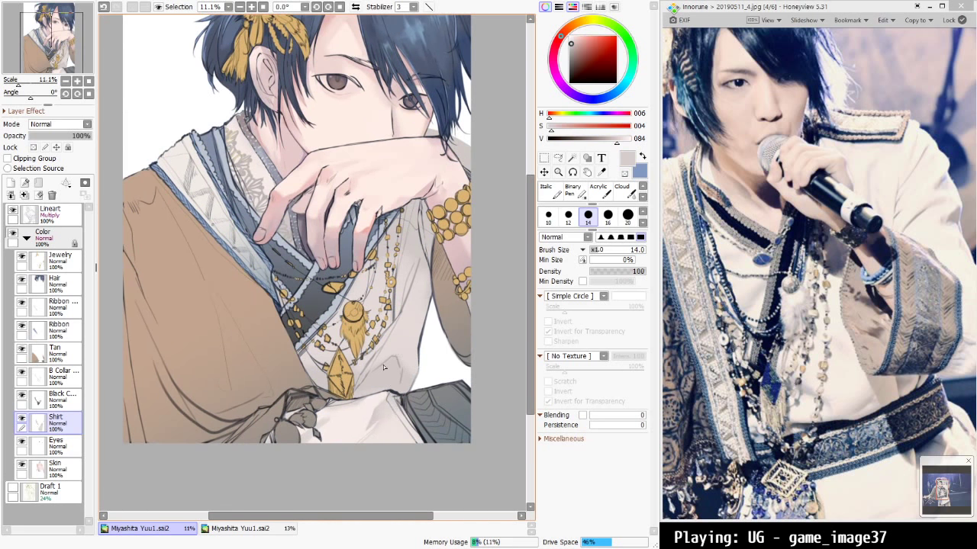
pyautogui.hotkey('ctrl', 'z')
pyautogui.press(']')
pyautogui.press(']')
pyautogui.press(']')
pyautogui.press(']')
pyautogui.press(']')
pyautogui.press(']')
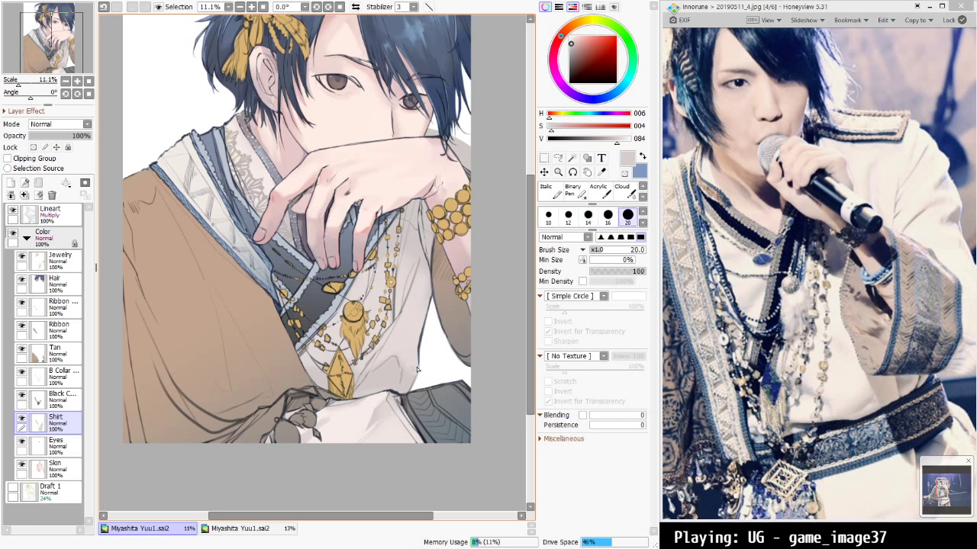
pyautogui.press(']')
pyautogui.press(']')
pyautogui.press(']')
pyautogui.press(']')
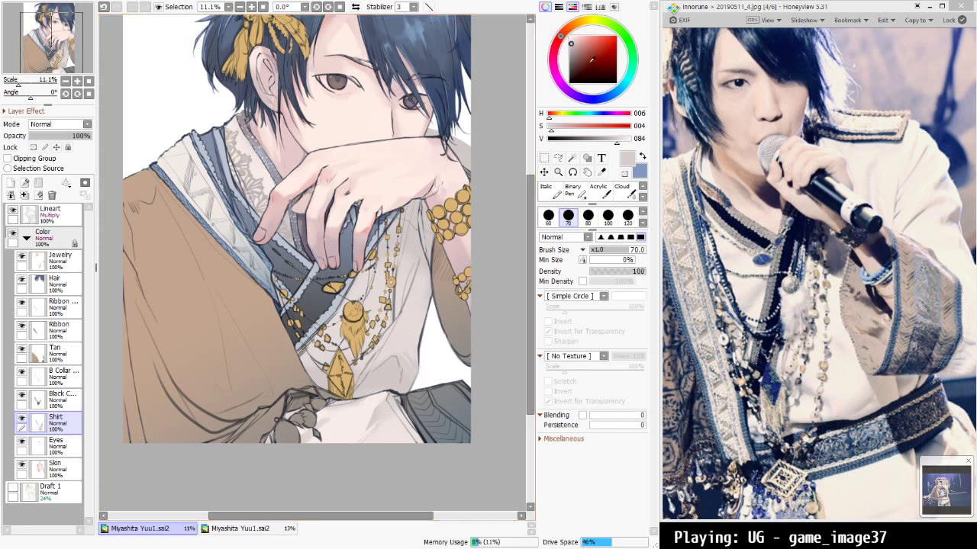
pyautogui.click(602, 138)
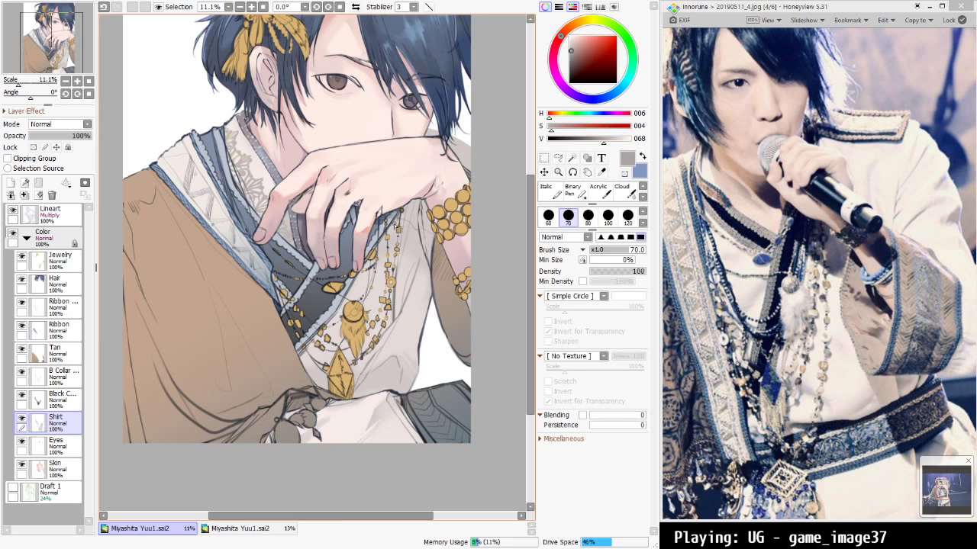
pyautogui.moveTo(422, 227); pyautogui.dragTo(418, 213)
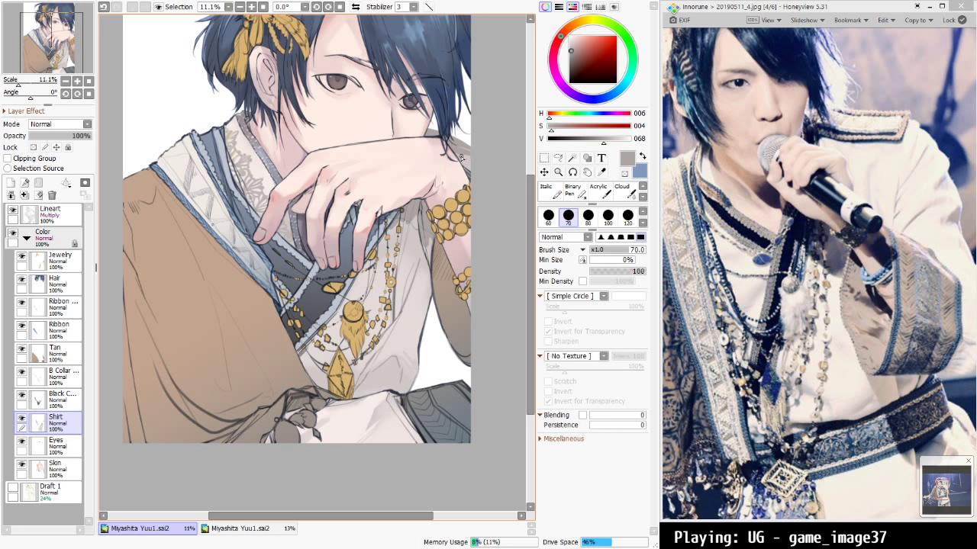
# Extend the grey shadow over the shirt beside the necklaces with the Marker at size 200
pyautogui.press(']')
pyautogui.press(']')
pyautogui.press(']')
pyautogui.press(']')
pyautogui.press(']')
pyautogui.press(']')
pyautogui.press(']')
pyautogui.press(']')
pyautogui.press(']')
pyautogui.press(']')
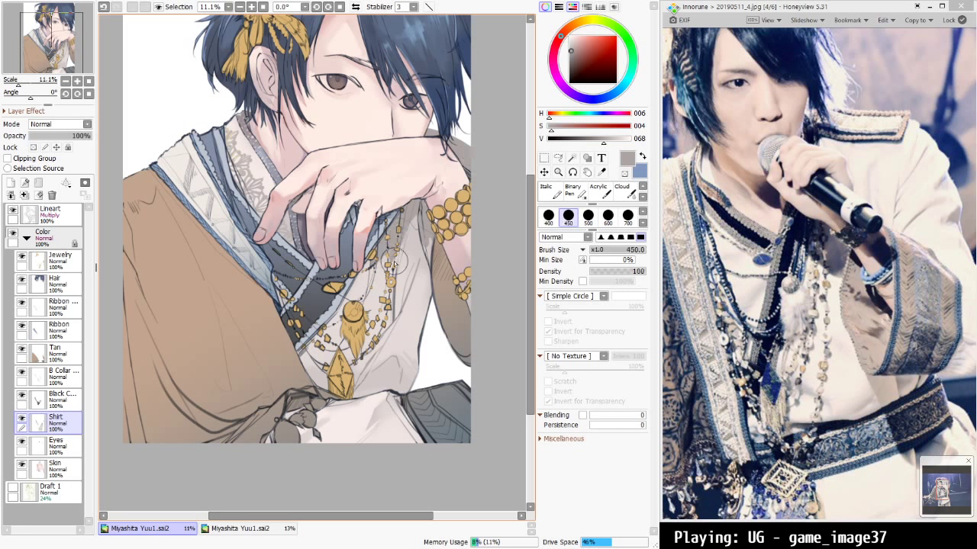
pyautogui.press('[')
pyautogui.press('[')
pyautogui.press('[')
pyautogui.press('[')
pyautogui.press('[')
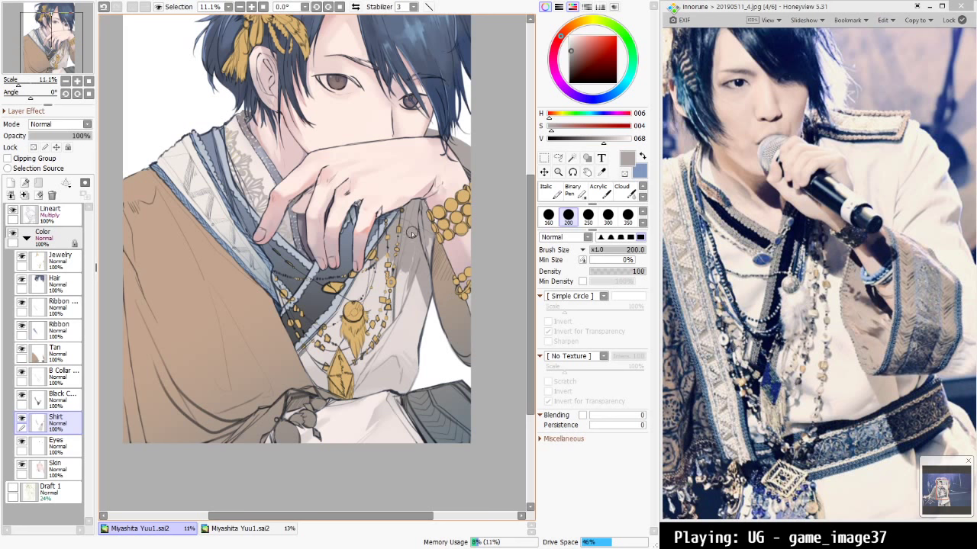
# Switch to the Acrylic brush at size 700 and blend the grey shadow into the shirt below the hand
pyautogui.press('c')
pyautogui.press(']')
pyautogui.press(']')
pyautogui.press(']')
pyautogui.press(']')
pyautogui.press(']')
pyautogui.press(']')
pyautogui.press(']')
pyautogui.press(']')
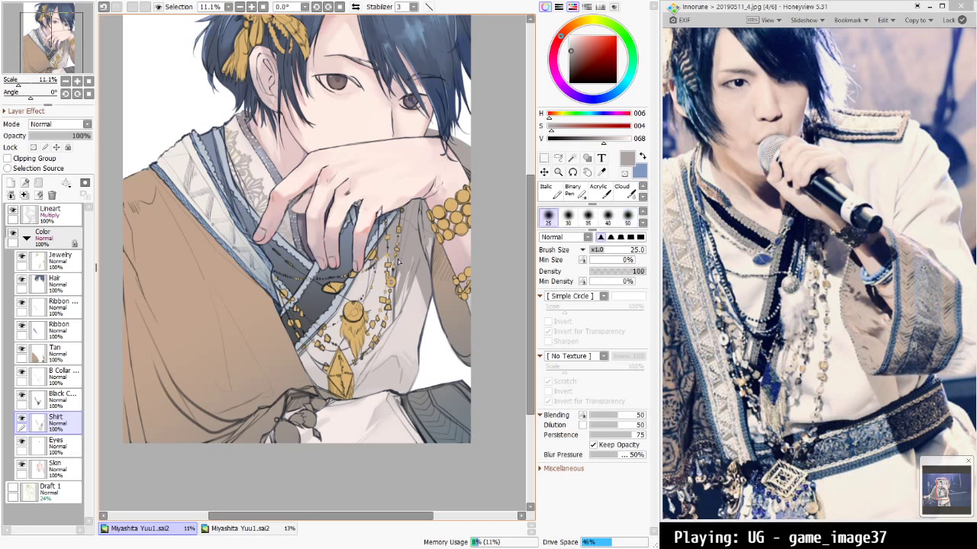
pyautogui.press(']')
pyautogui.press(']')
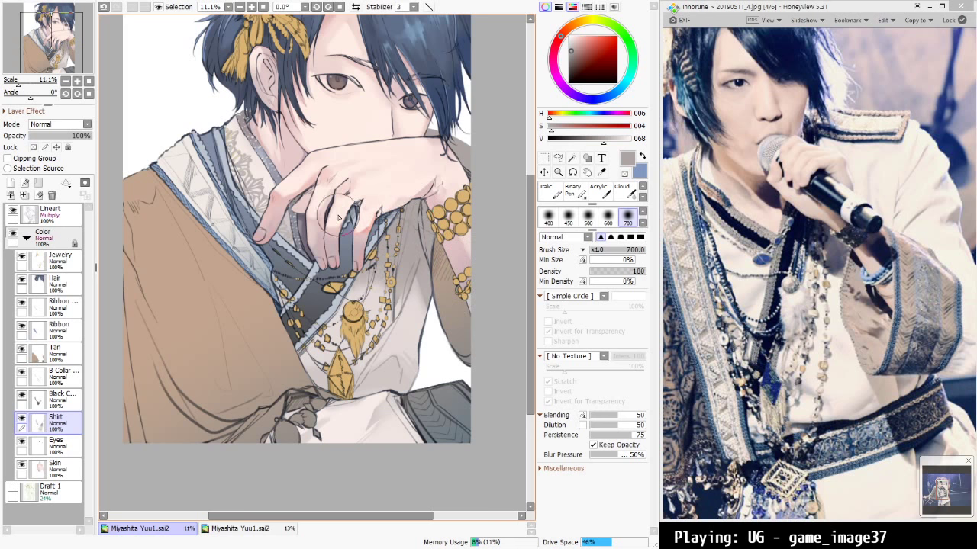
pyautogui.scroll(-2, 361, 231)
pyautogui.scroll(3, 361, 232)
pyautogui.scroll(-2, 361, 231)
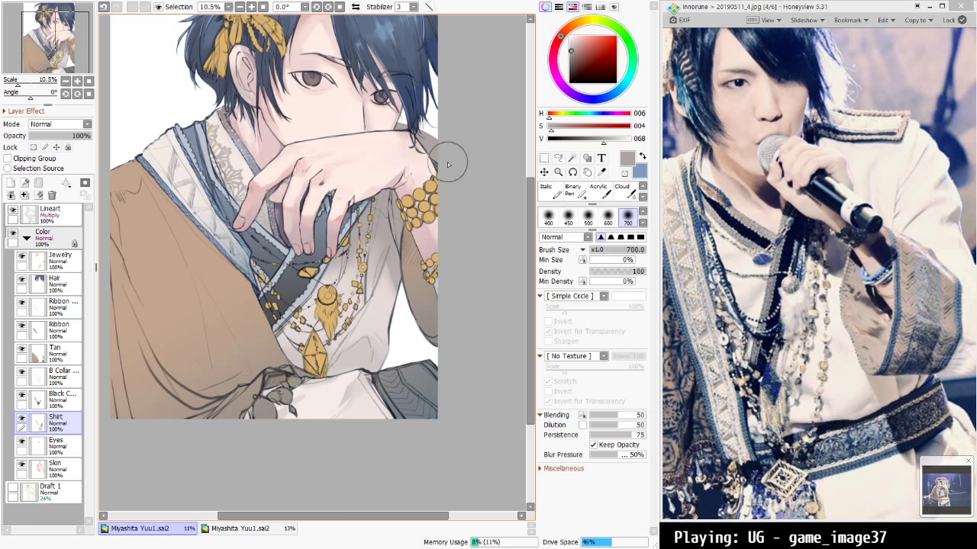
# Sample the pale collar colour and soften the shirt shadow near the sleeve and necklaces with the Acrylic brush at sizes 300 to 500
pyautogui.keyDown('alt'); pyautogui.click(254, 154); pyautogui.keyUp('alt')
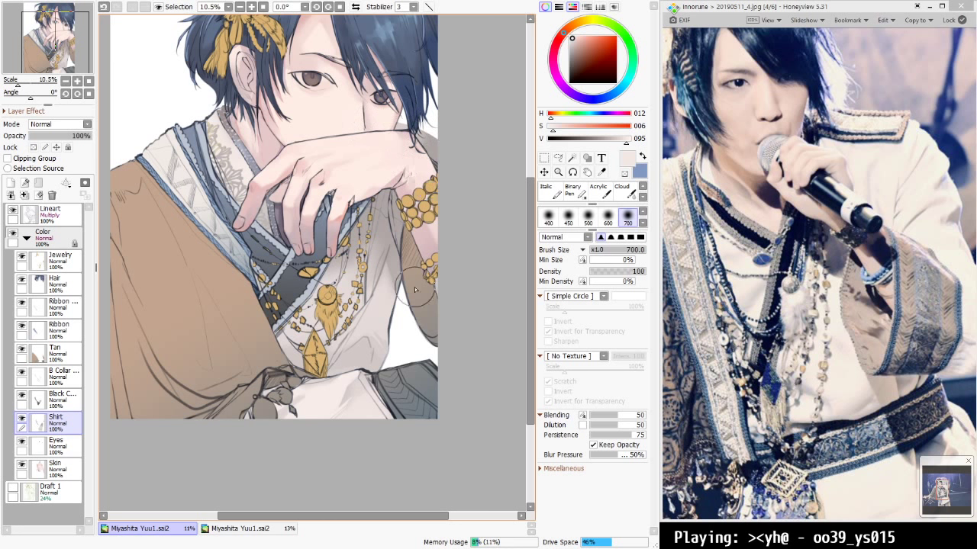
pyautogui.press('[')
pyautogui.press('[')
pyautogui.press('[')
pyautogui.press('[')
pyautogui.press('[')
pyautogui.press('[')
pyautogui.press('[')
pyautogui.press('[')
pyautogui.press('[')
pyautogui.press('[')
pyautogui.press('[')
pyautogui.press('[')
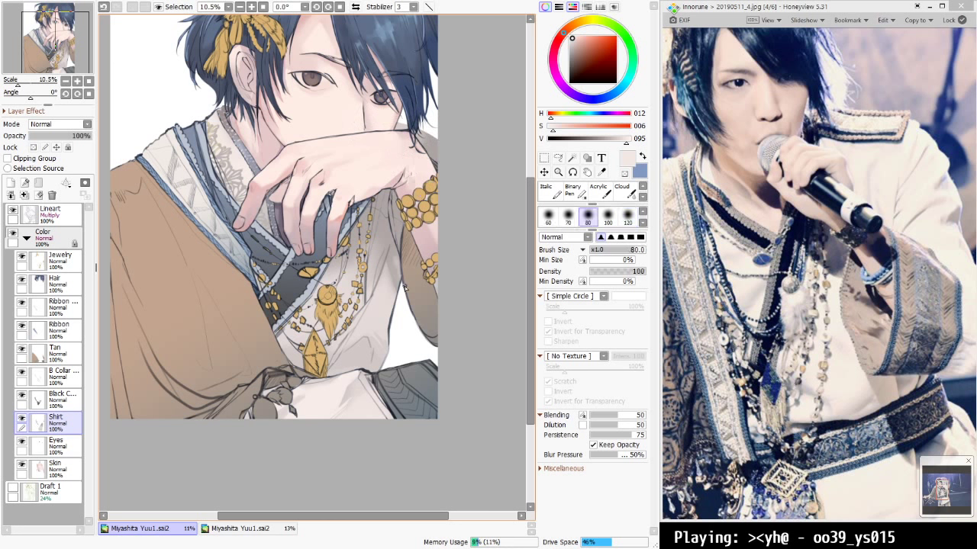
pyautogui.press(']')
pyautogui.press(']')
pyautogui.press(']')
pyautogui.press(']')
pyautogui.press(']')
pyautogui.press(']')
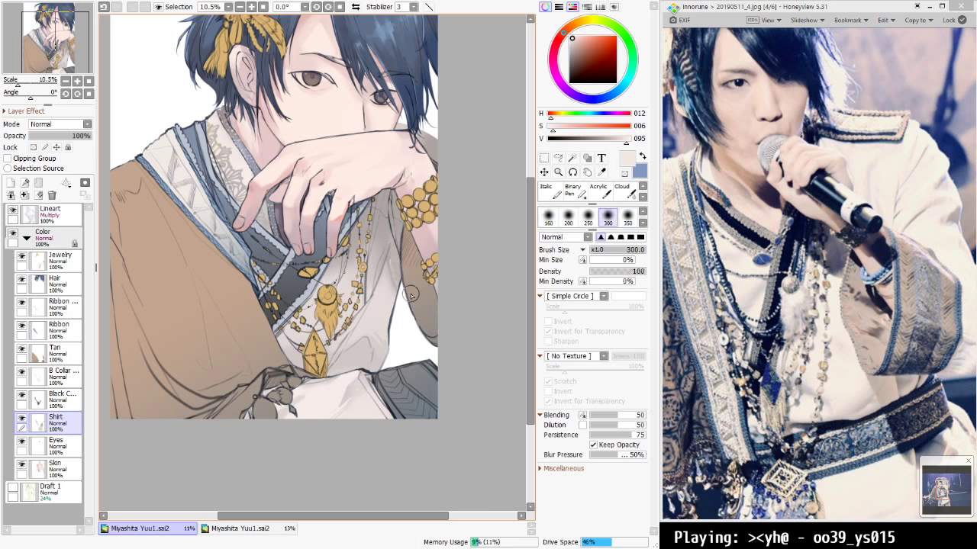
pyautogui.press(']')
pyautogui.press(']')
pyautogui.press(']')
pyautogui.press(']')
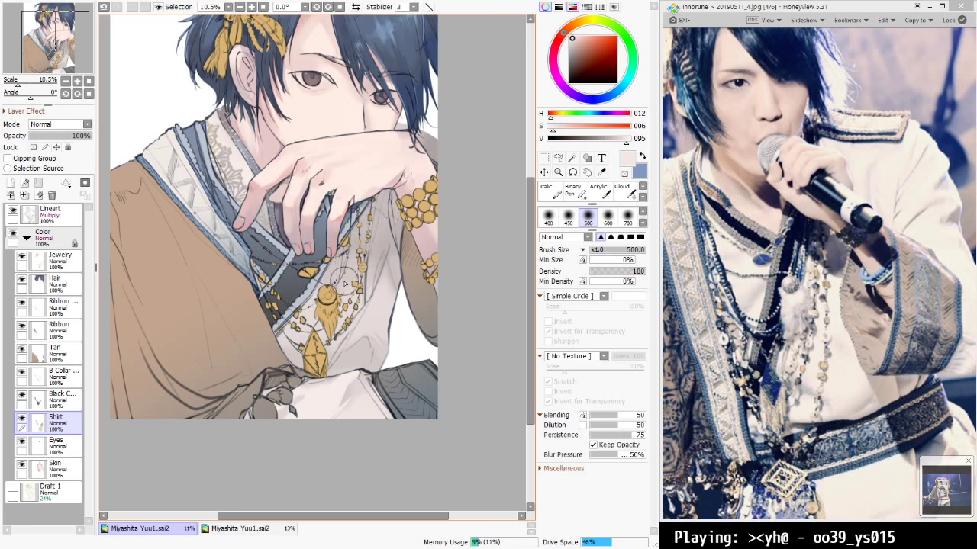
# Sample the shirt's grey shadow, paint more shirt shading with the Marker at size 160, and darken the colour to value 48
pyautogui.moveTo(413, 357); pyautogui.dragTo(441, 395)
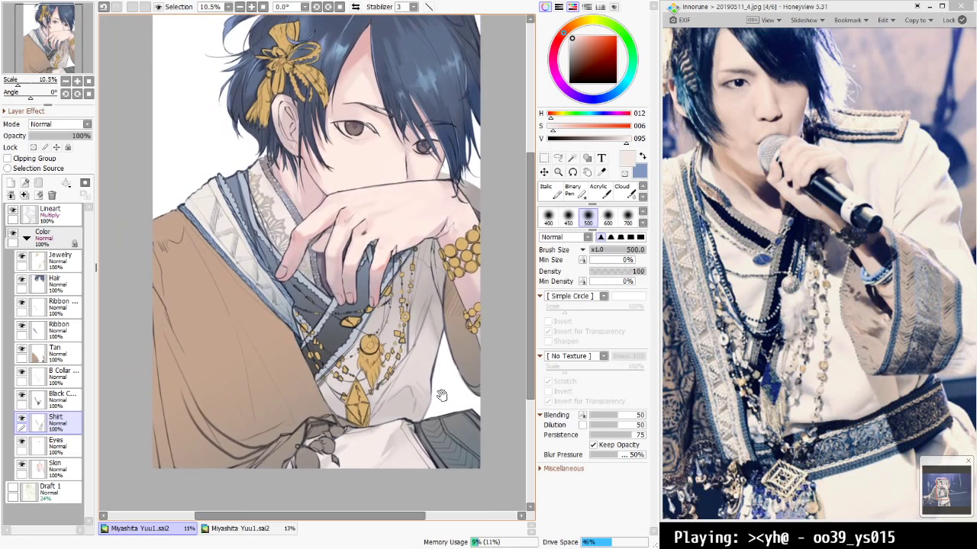
pyautogui.keyDown('alt'); pyautogui.click(306, 258); pyautogui.keyUp('alt')
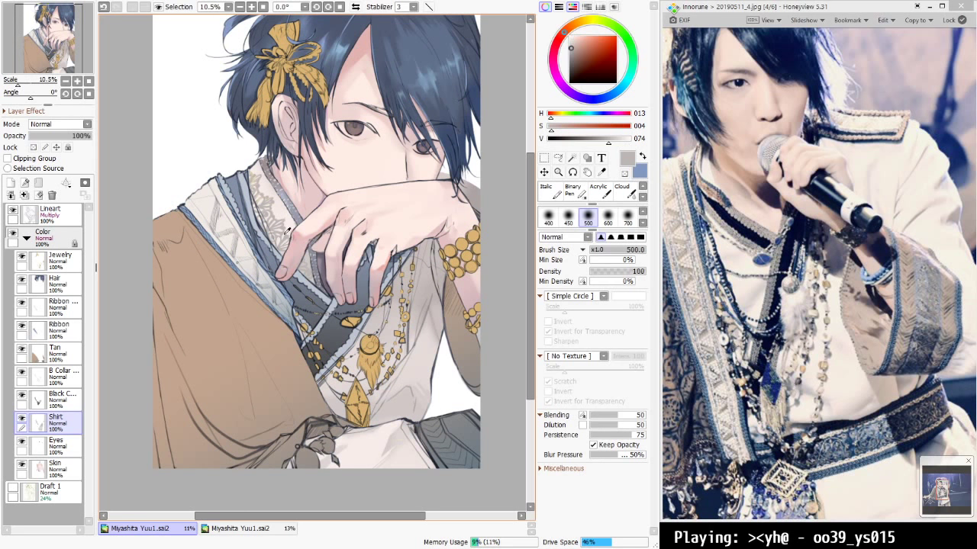
pyautogui.press('n')
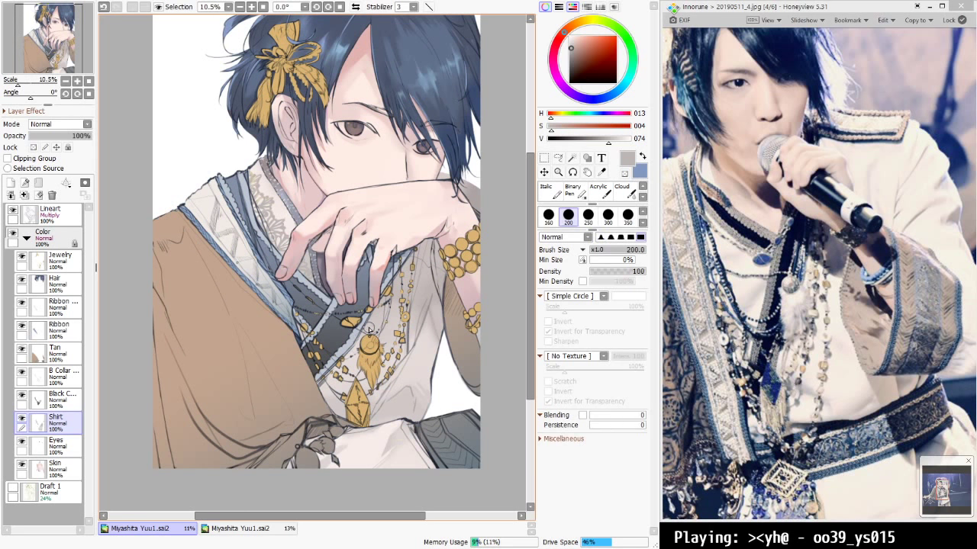
pyautogui.press('[')
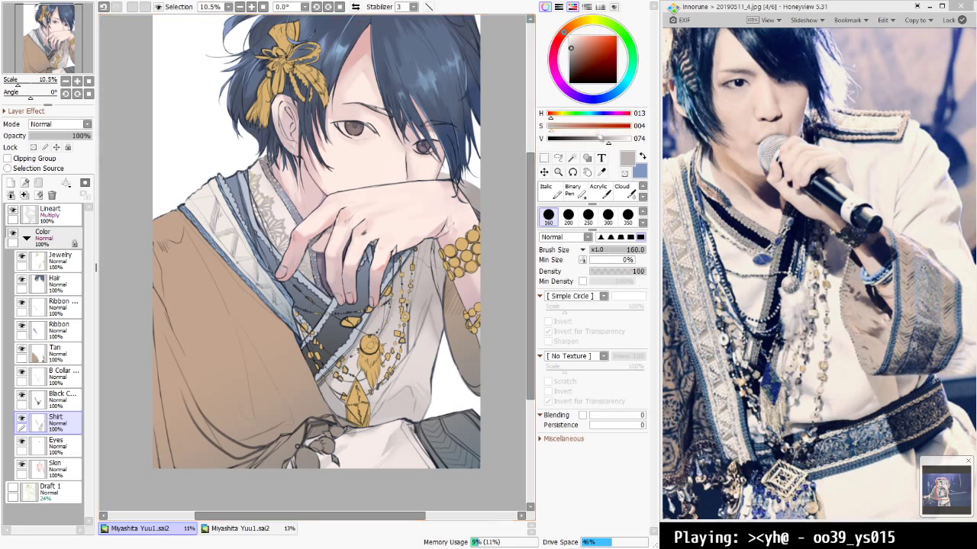
pyautogui.click(588, 138)
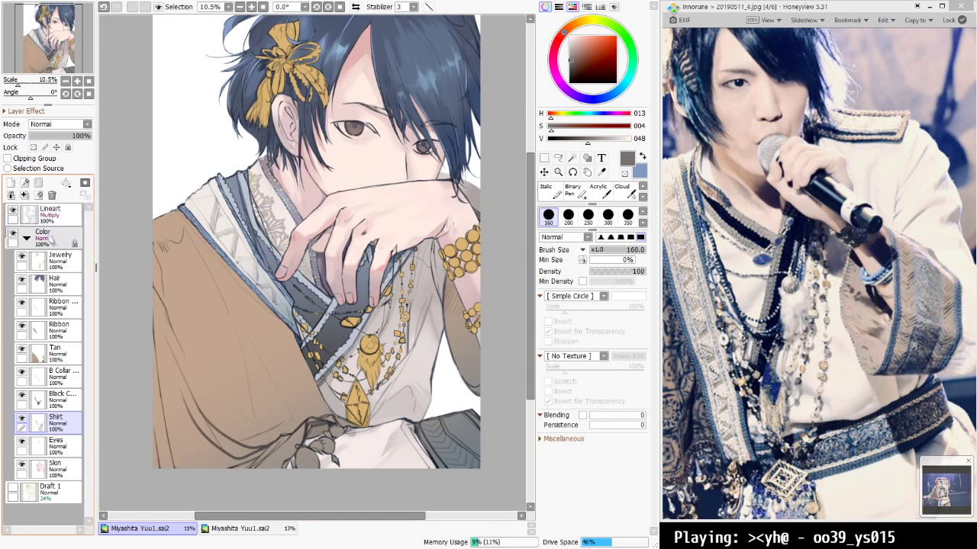
# Copy the entire Jewelry layer and paste it as a new layer above the original
pyautogui.click(64, 264)
pyautogui.hotkey('ctrl', 'a')
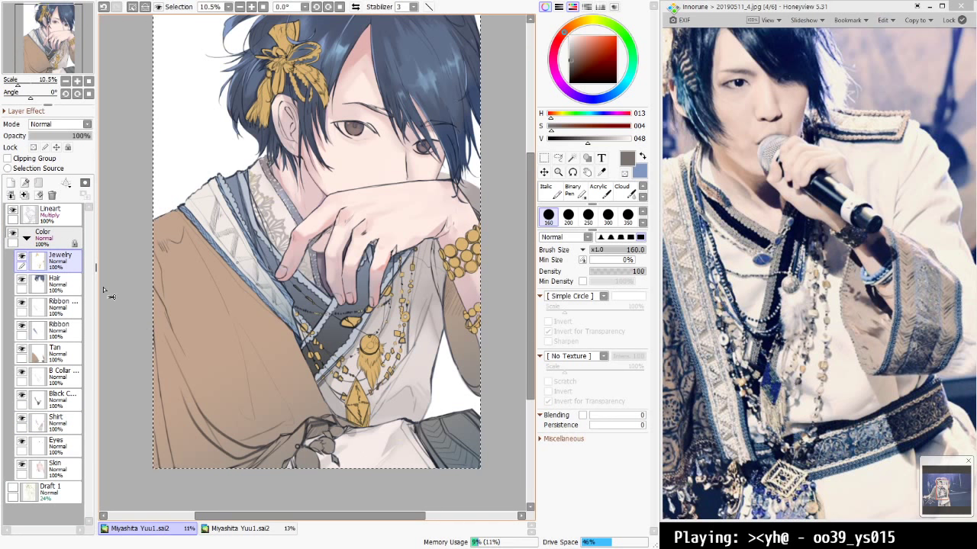
pyautogui.hotkey('ctrl', 'c')
pyautogui.hotkey('ctrl', 'v')
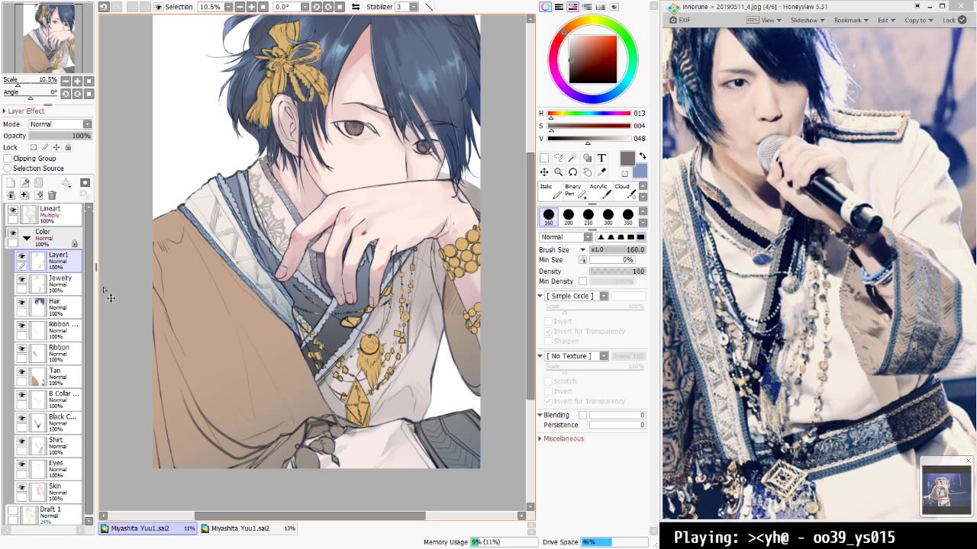
# Shift the pasted jewelry copy sideways to the right of the original jewelry and select the Color folder
pyautogui.hotkey('ctrl', 'Right')
pyautogui.hotkey('ctrl', 'Right')
pyautogui.hotkey('ctrl', 'Right')
pyautogui.hotkey('ctrl', 'Right')
pyautogui.hotkey('ctrl', 'Right')
pyautogui.hotkey('ctrl', 'Right')
pyautogui.hotkey('ctrl', 'Right')
pyautogui.hotkey('ctrl', 'Right')
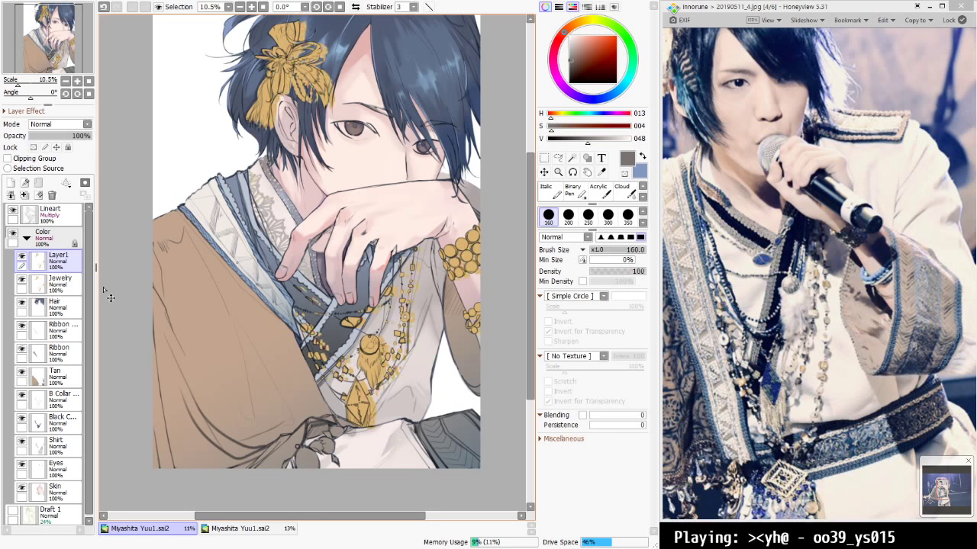
pyautogui.hotkey('ctrl', 'Right')
pyautogui.hotkey('ctrl', 'Right')
pyautogui.hotkey('ctrl', 'Right')
pyautogui.hotkey('ctrl', 'Right')
pyautogui.hotkey('ctrl', 'Right')
pyautogui.hotkey('ctrl', 'Right')
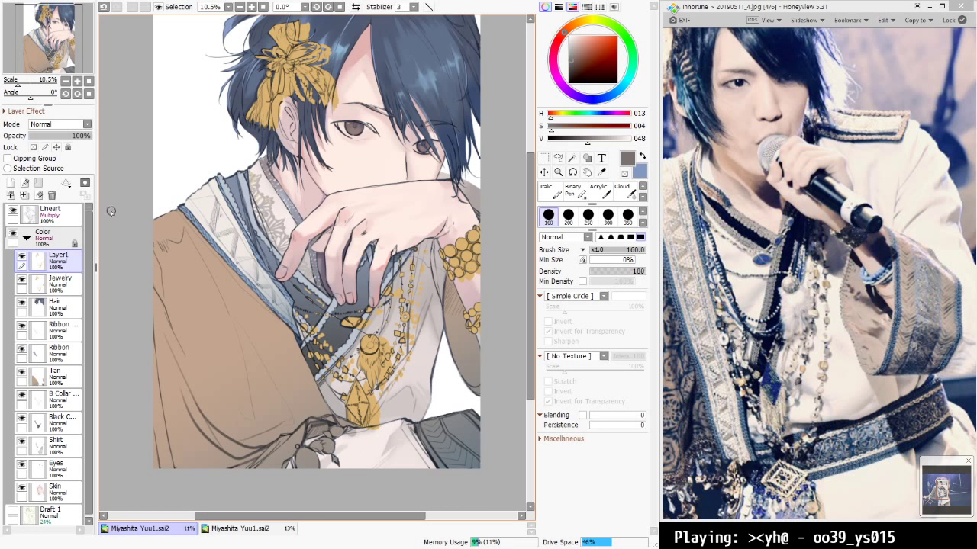
pyautogui.click(65, 236)
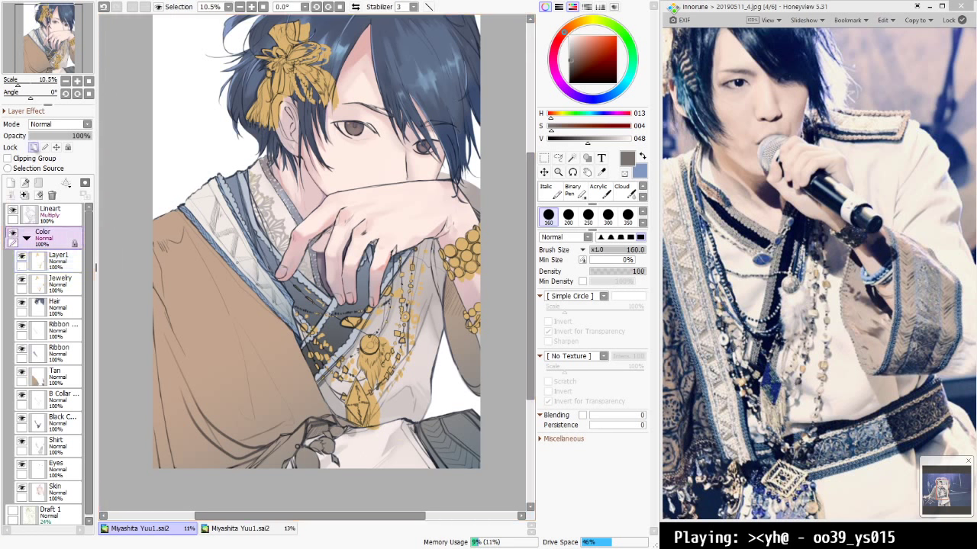
# Turn the pasted jewelry copy on Layer1 completely black with a hue/saturation adjustment
pyautogui.click(68, 264)
pyautogui.hotkey('ctrl', 'u')
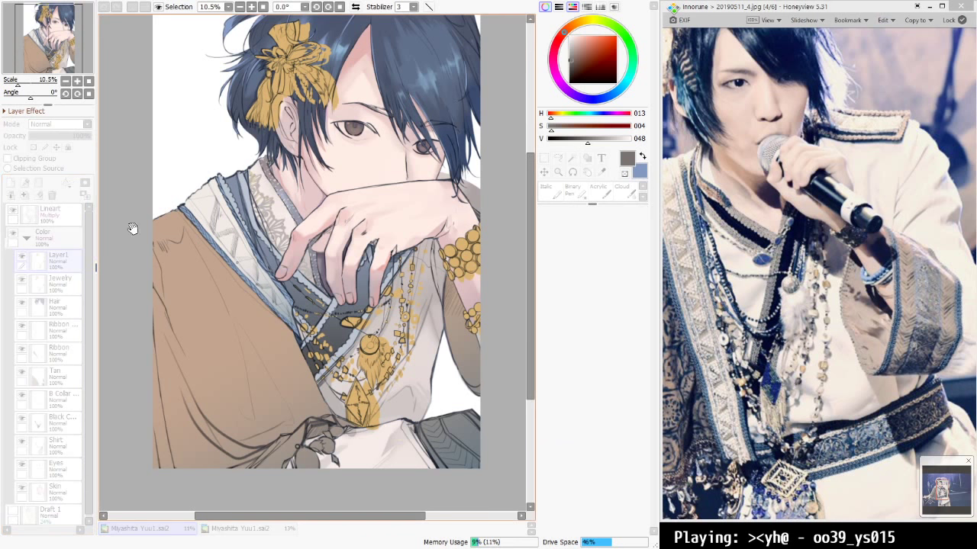
pyautogui.moveTo(653, 198); pyautogui.dragTo(531, 204)
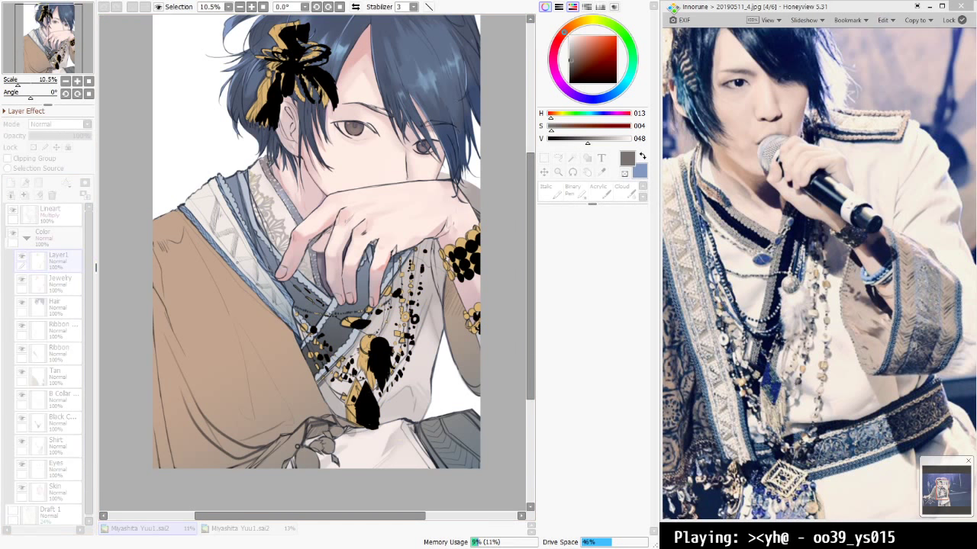
pyautogui.click(646, 238)
# Erase the black jewelry copy over the wrist bracelets with the Eraser enlarged to size 2000
pyautogui.press('e')
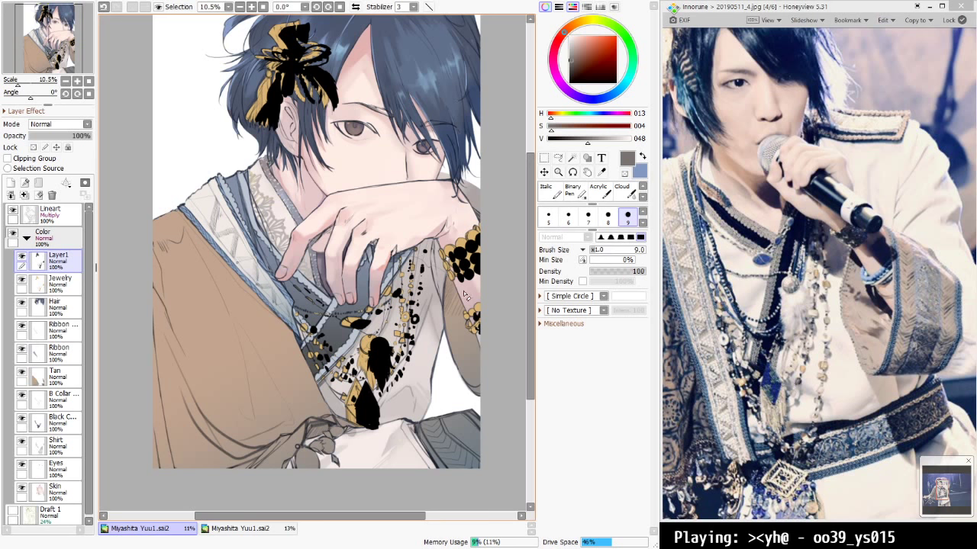
pyautogui.press(']')
pyautogui.press(']')
pyautogui.press(']')
pyautogui.press(']')
pyautogui.press(']')
pyautogui.press(']')
pyautogui.press(']')
pyautogui.press(']')
pyautogui.press(']')
pyautogui.press(']')
pyautogui.press(']')
pyautogui.press(']')
pyautogui.press(']')
pyautogui.press(']')
pyautogui.press(']')
pyautogui.press(']')
pyautogui.press(']')
pyautogui.press(']')
pyautogui.press(']')
pyautogui.press(']')
pyautogui.moveTo(475, 243); pyautogui.dragTo(487, 234)
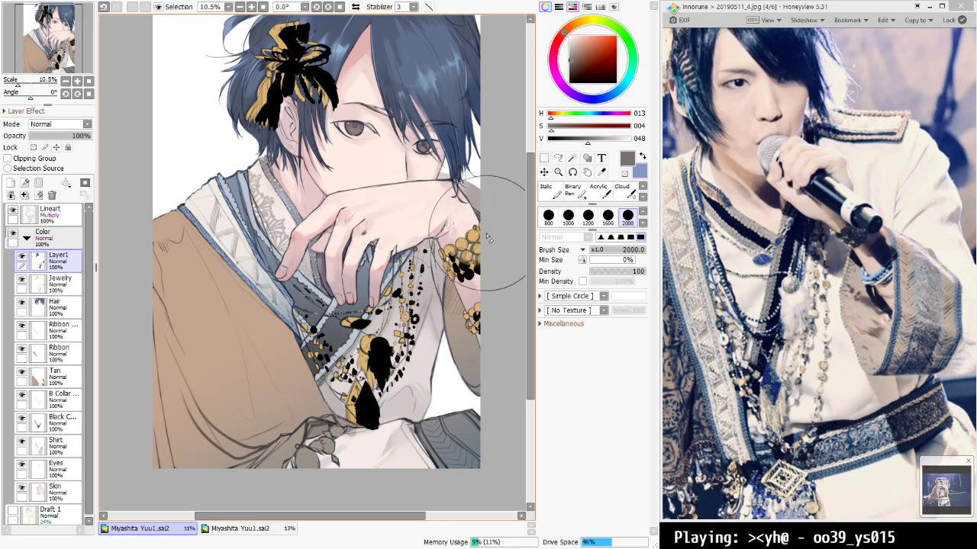
# Erase the black copy over the dark collar and the hair ribbon with the Eraser at size 600, reducing the size to 350
pyautogui.press('[')
pyautogui.press('[')
pyautogui.press('[')
pyautogui.press('[')
pyautogui.press('[')
pyautogui.press('[')
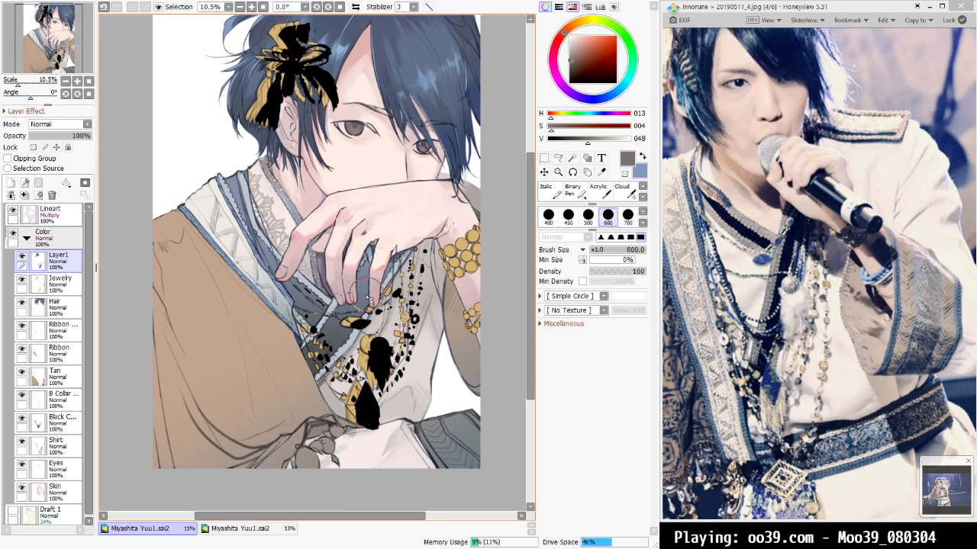
pyautogui.moveTo(368, 298); pyautogui.dragTo(313, 364)
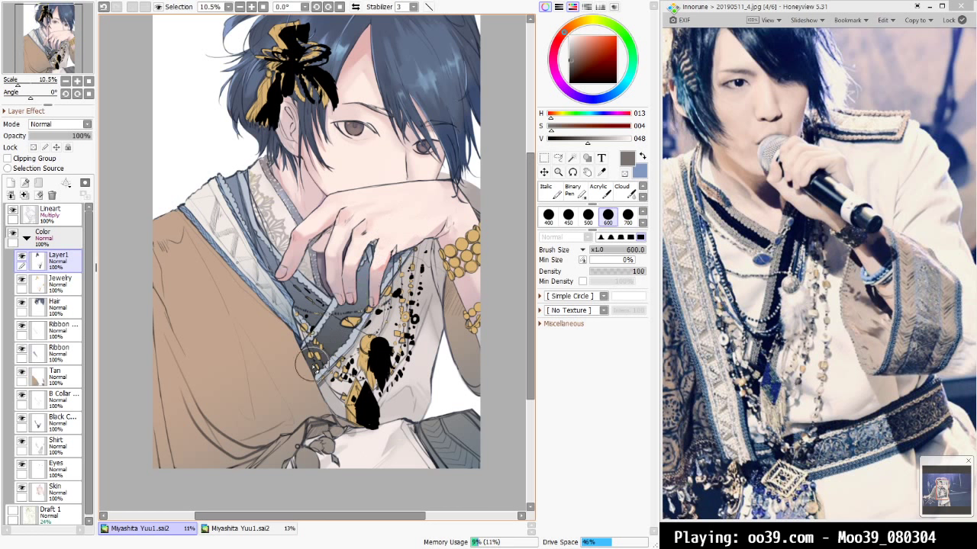
pyautogui.moveTo(314, 77)
pyautogui.mouseDown()
pyautogui.moveTo(302, 50)
pyautogui.moveTo(253, 125)
pyautogui.moveTo(263, 64)
pyautogui.moveTo(248, 29)
pyautogui.moveTo(334, 65)
pyautogui.mouseUp()
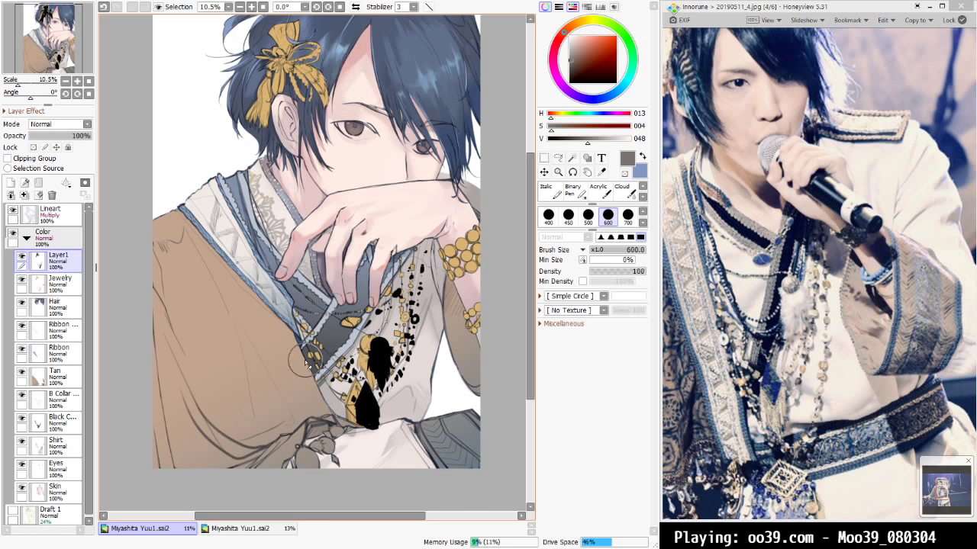
pyautogui.press('[')
pyautogui.press('[')
pyautogui.press('[')
pyautogui.press('[')
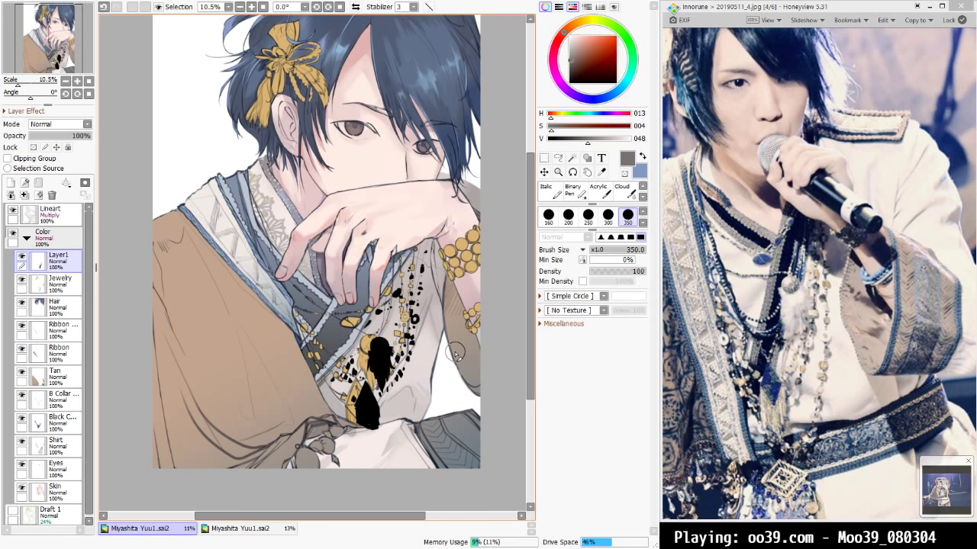
# Place Layer1 directly above the Shirt layer and set it to Multiply at 18% opacity as a necklace shadow
pyautogui.press('n')
pyautogui.moveTo(64, 260); pyautogui.dragTo(82, 447)
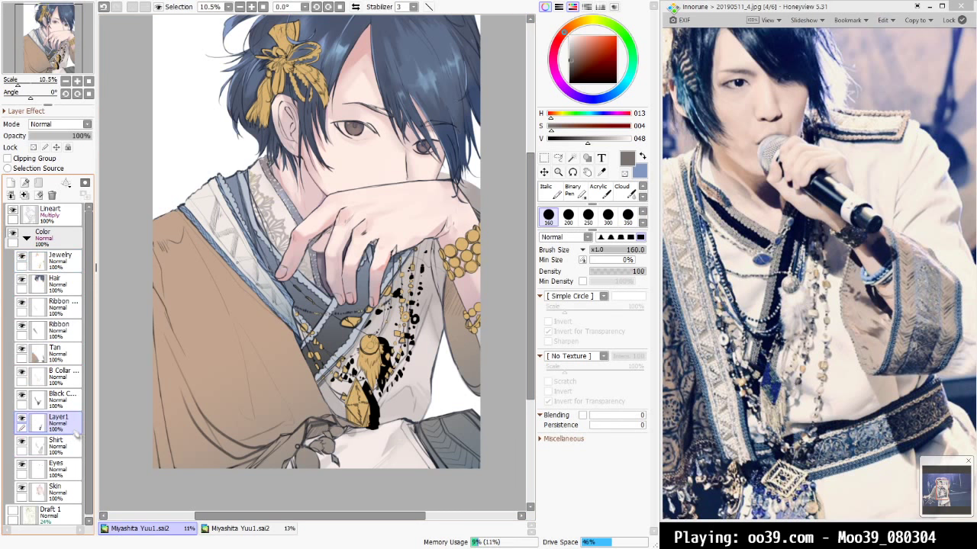
pyautogui.click(67, 124)
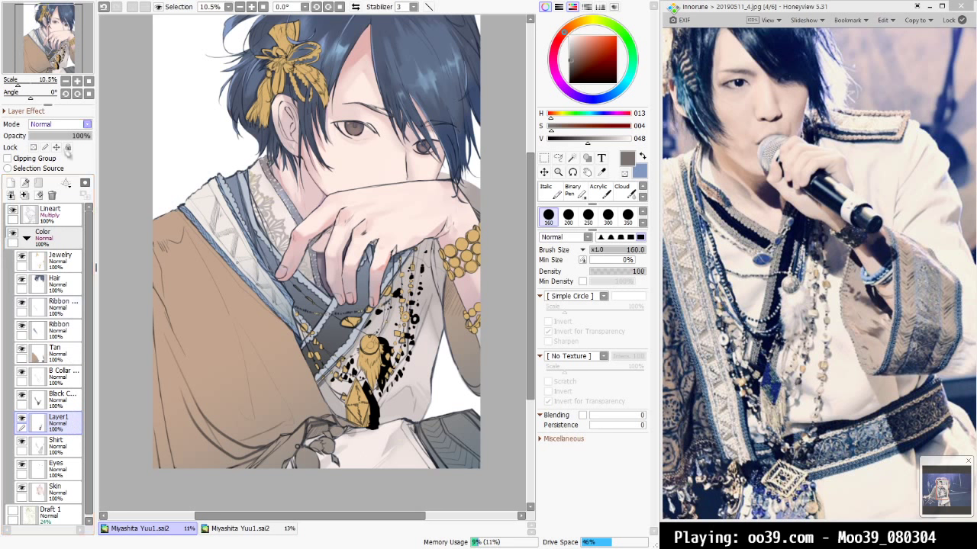
pyautogui.click(64, 145)
pyautogui.moveTo(68, 137); pyautogui.dragTo(45, 141)
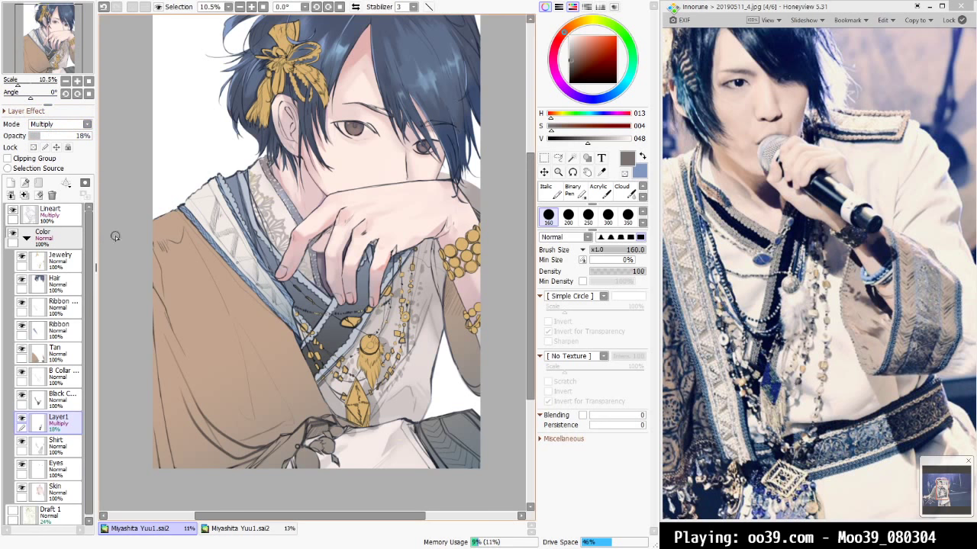
# Try a hue/saturation adjustment on the necklace shadow layer
pyautogui.hotkey('ctrl', 'u')
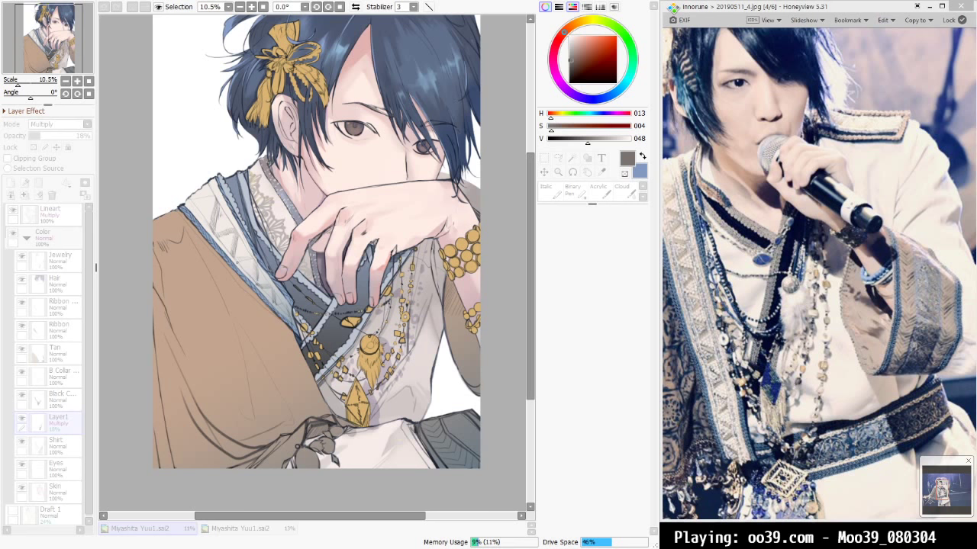
pyautogui.press('Return')
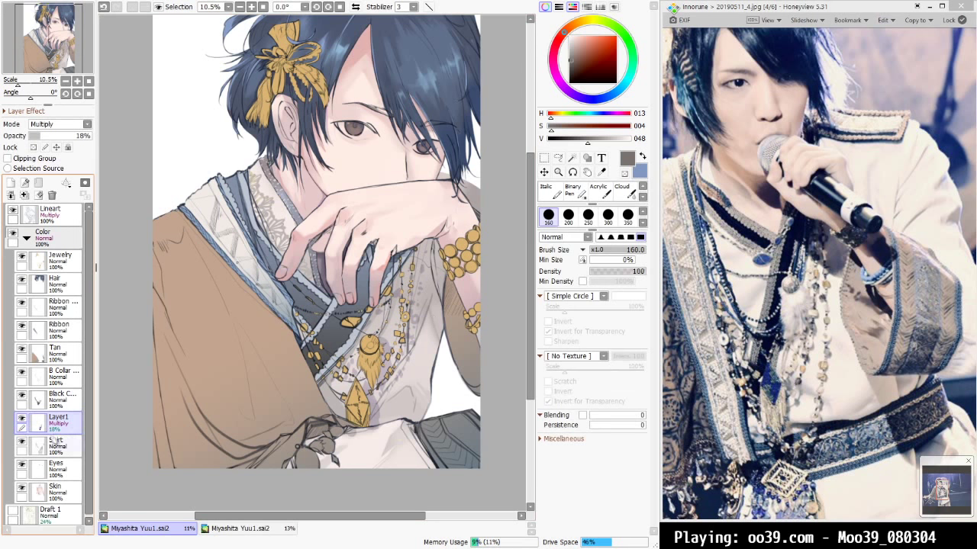
pyautogui.hotkey('ctrl', 'z')
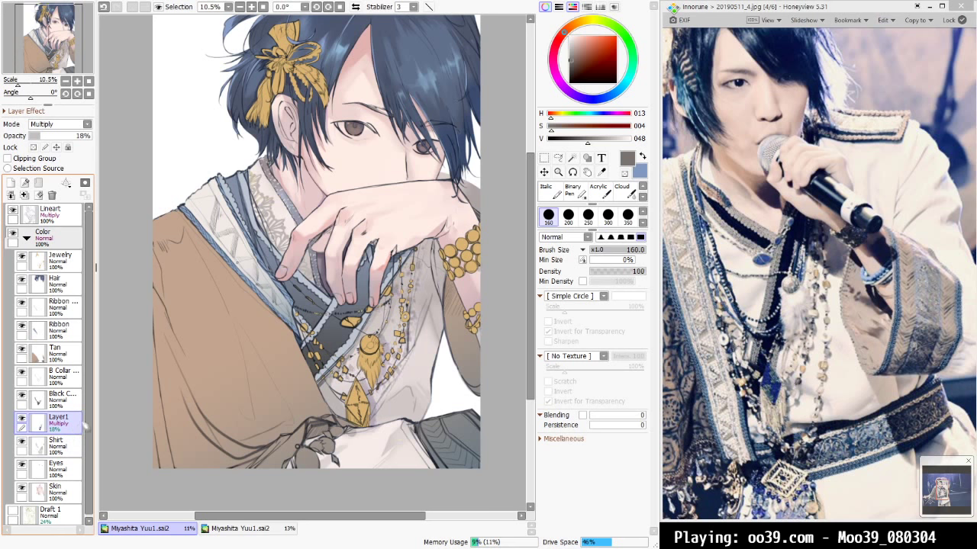
# Transform the necklace shadow in Deform mode, shifting its two upper corners slightly, and apply the change
pyautogui.click(543, 157)
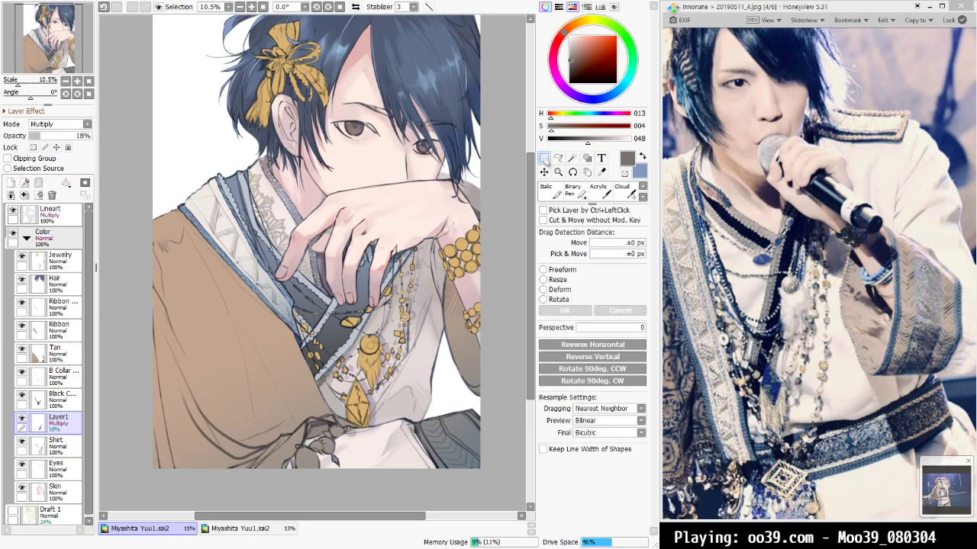
pyautogui.click(558, 157)
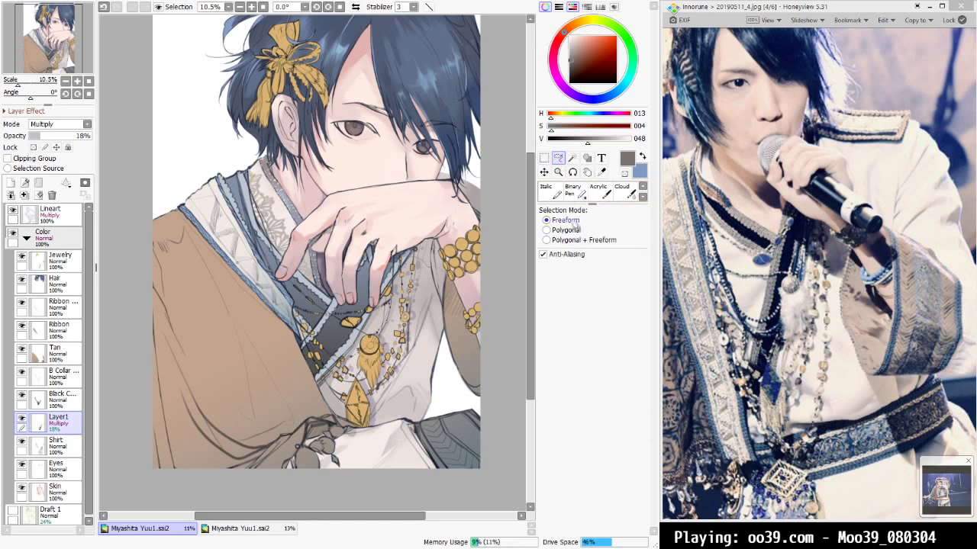
pyautogui.hotkey('ctrl', 't')
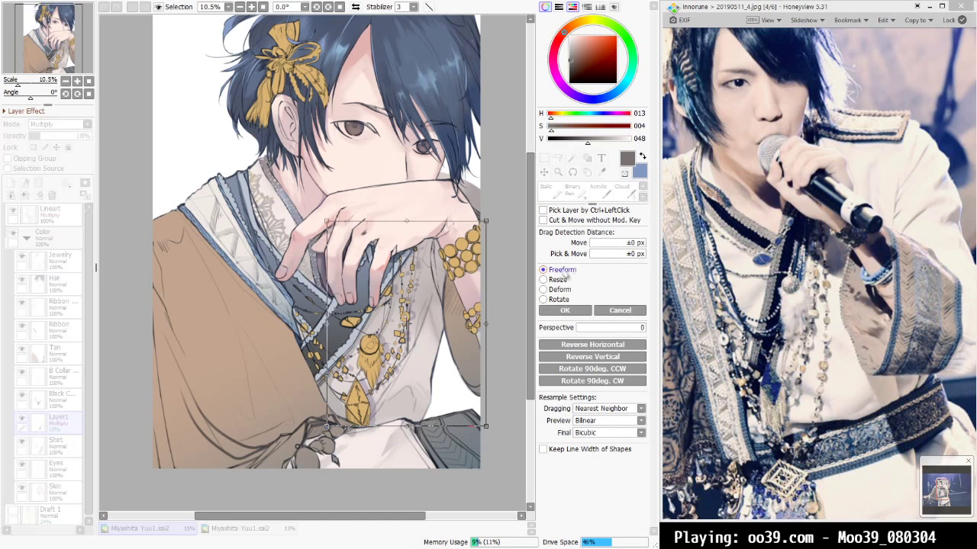
pyautogui.click(544, 289)
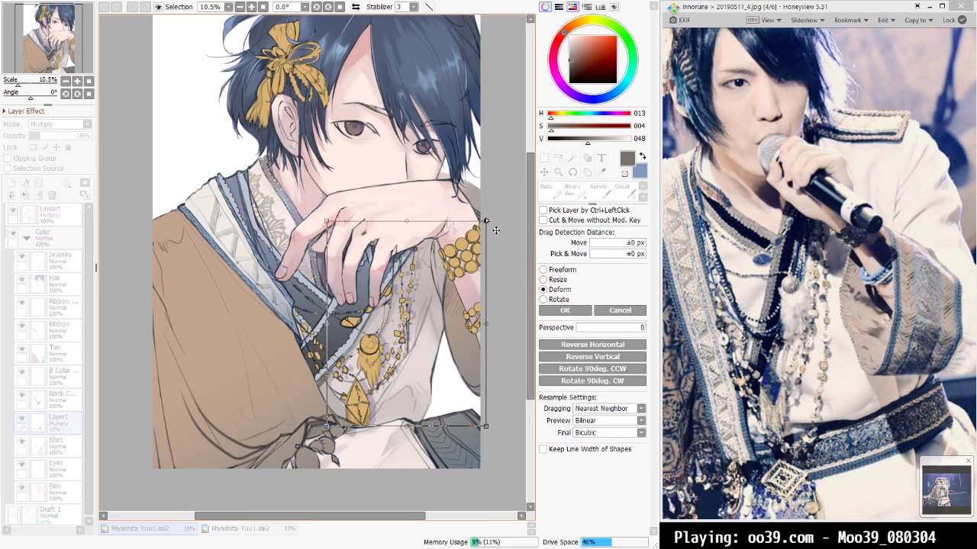
pyautogui.moveTo(485, 220)
pyautogui.mouseDown()
pyautogui.moveTo(470, 222)
pyautogui.moveTo(485, 224)
pyautogui.mouseUp()
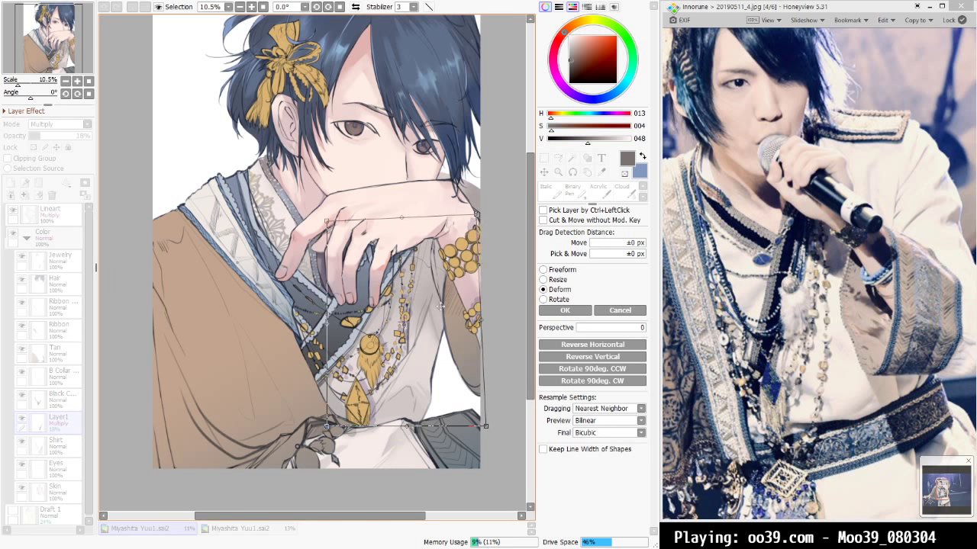
pyautogui.moveTo(331, 234); pyautogui.dragTo(325, 233)
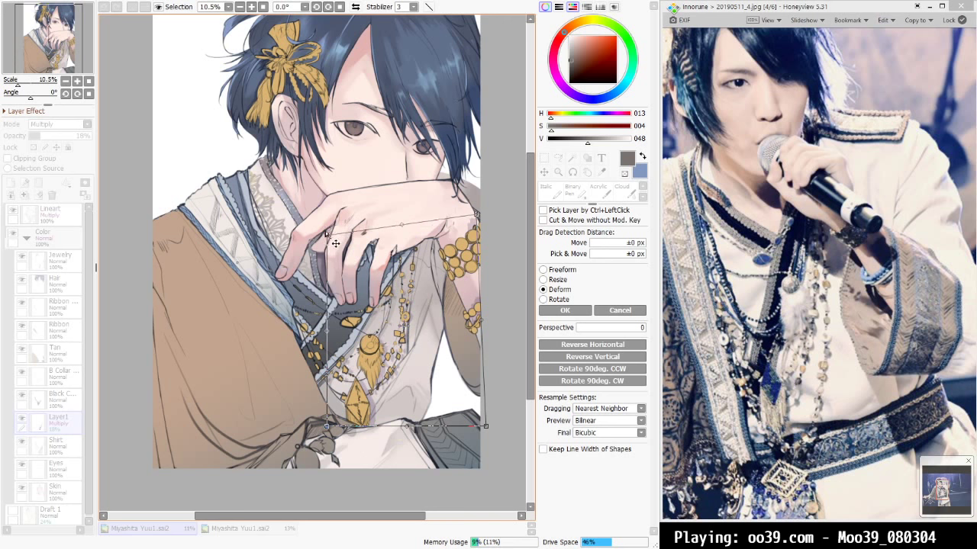
pyautogui.click(564, 310)
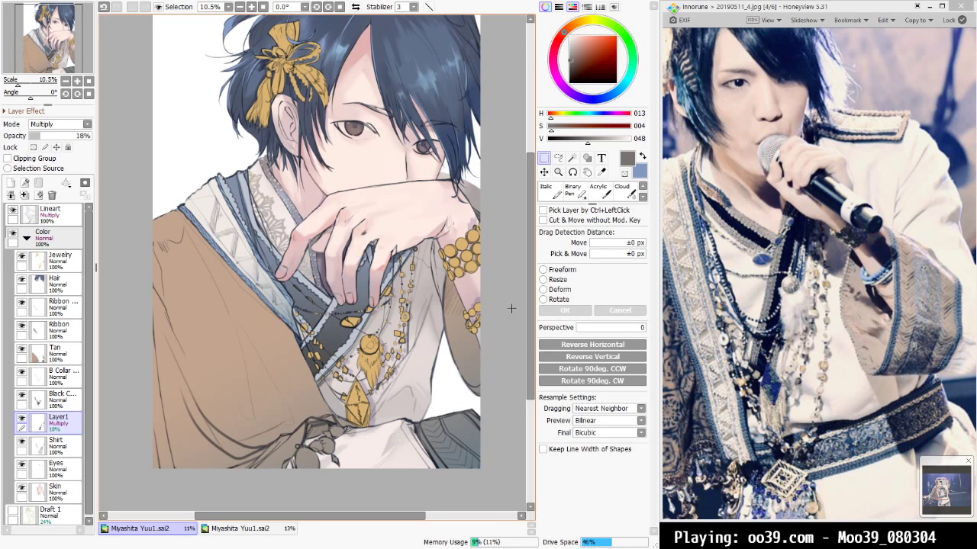
# Undo the last edit, raise the shadow layer's opacity to 31%, clear the selection and readjust the shadow's hue and saturation
pyautogui.press('e')
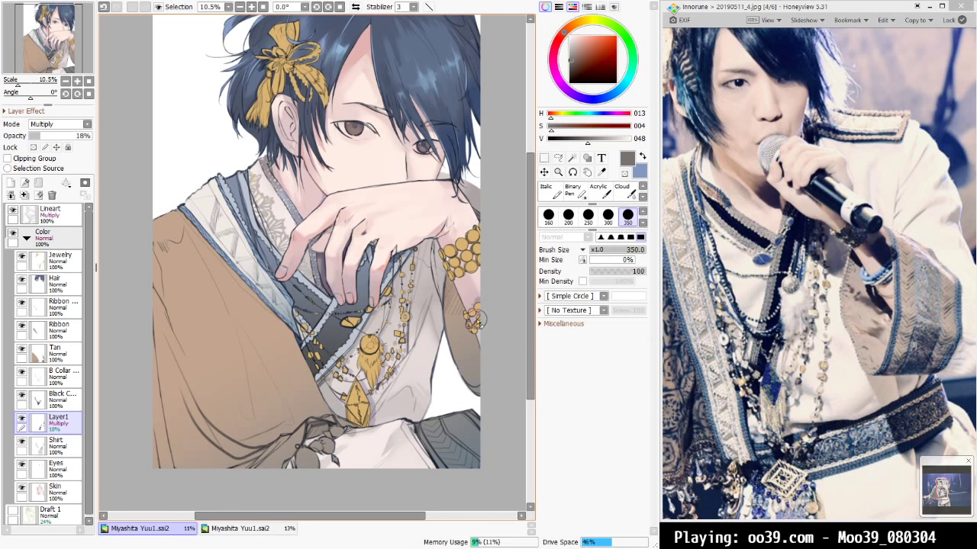
pyautogui.hotkey('ctrl', 'z')
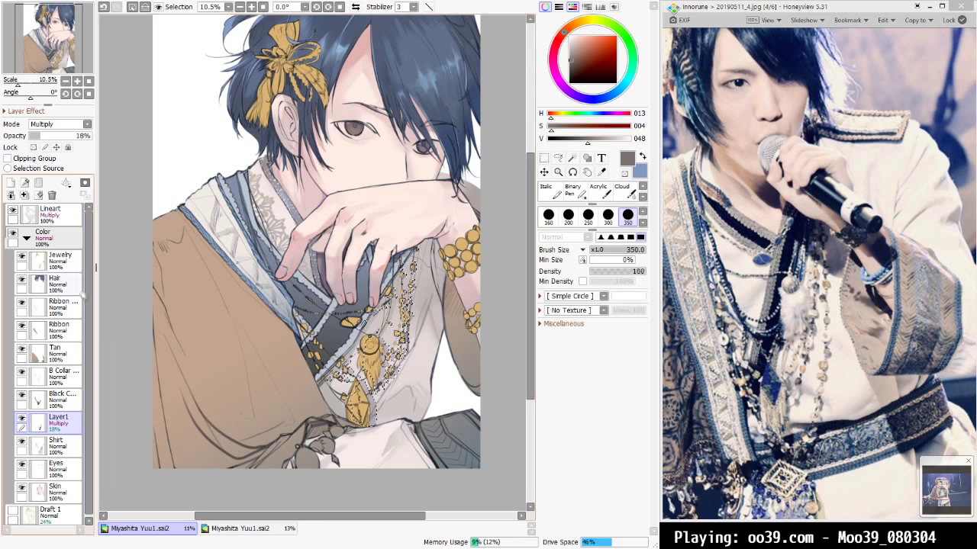
pyautogui.moveTo(37, 136); pyautogui.dragTo(55, 145)
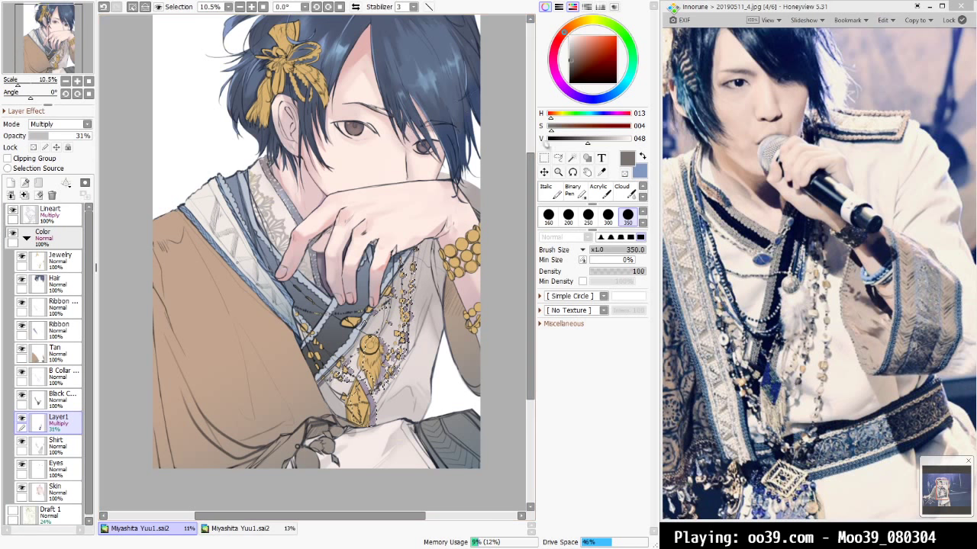
pyautogui.click(543, 157)
pyautogui.click(498, 184)
pyautogui.hotkey('ctrl', 'u')
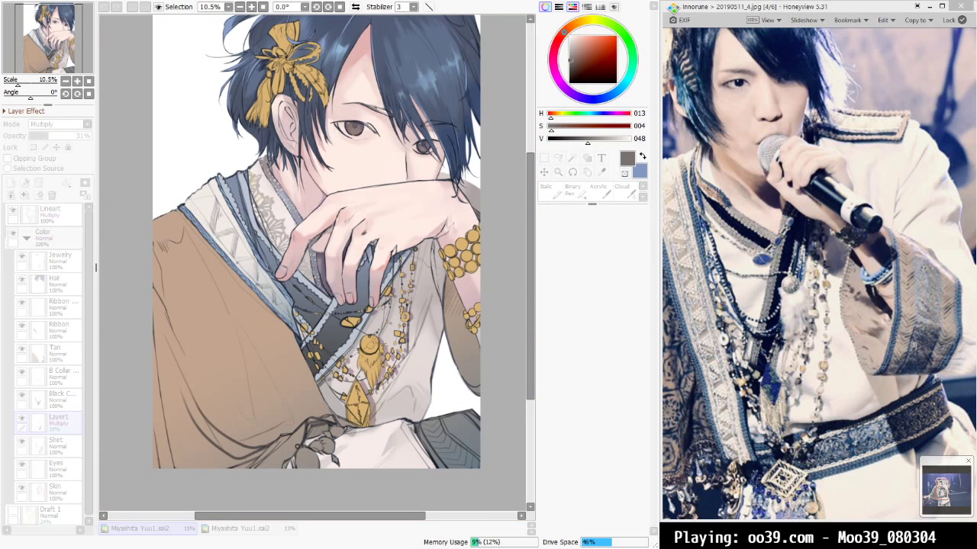
# Merge the necklace shadow layer down into the Shirt layer
pyautogui.scroll(-6, 493, 298)
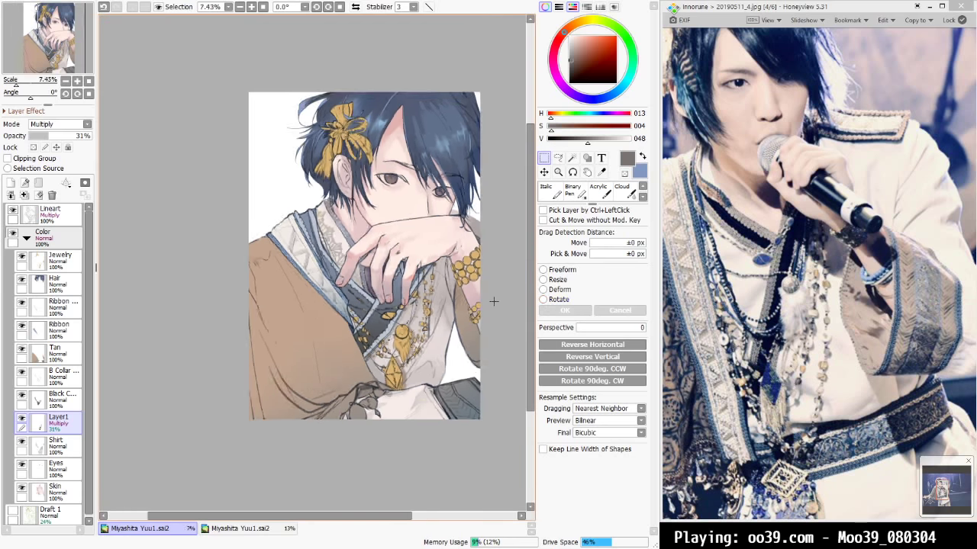
pyautogui.scroll(6, 494, 298)
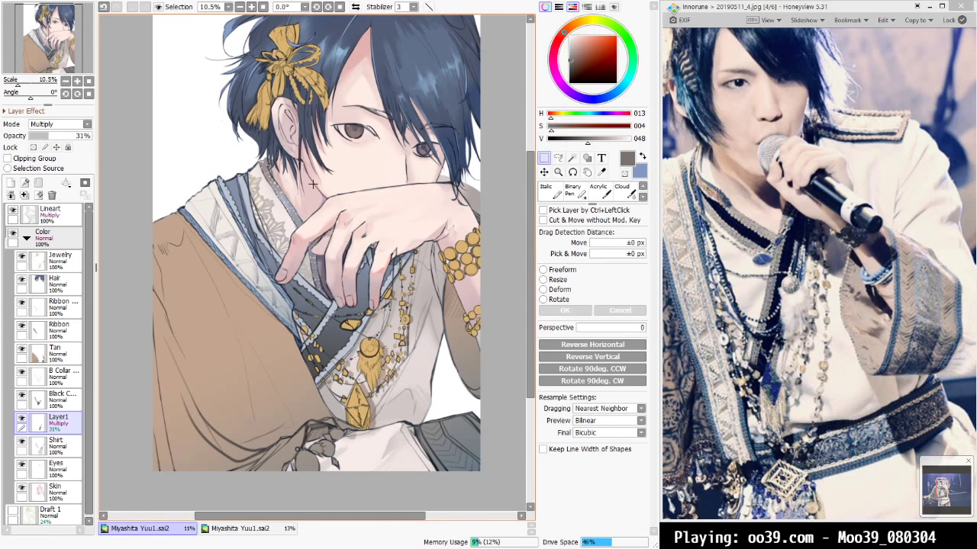
pyautogui.moveTo(52, 51); pyautogui.dragTo(49, 47)
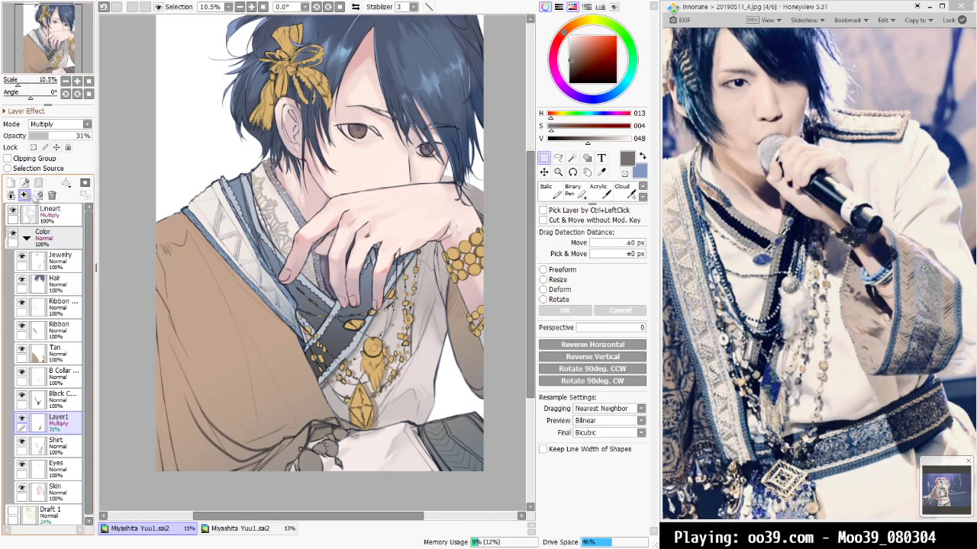
pyautogui.click(39, 195)
# Hide and show the Shirt layer repeatedly to examine the shirt's shading and the necklace shadow
pyautogui.click(21, 419)
pyautogui.click(21, 419)
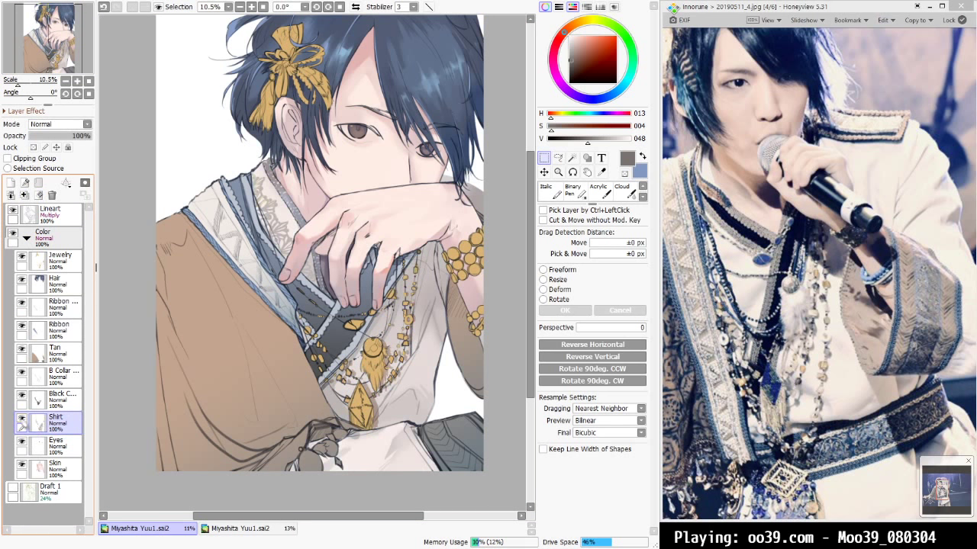
pyautogui.click(21, 419)
pyautogui.click(21, 419)
pyautogui.click(21, 419)
pyautogui.click(21, 419)
pyautogui.click(22, 418)
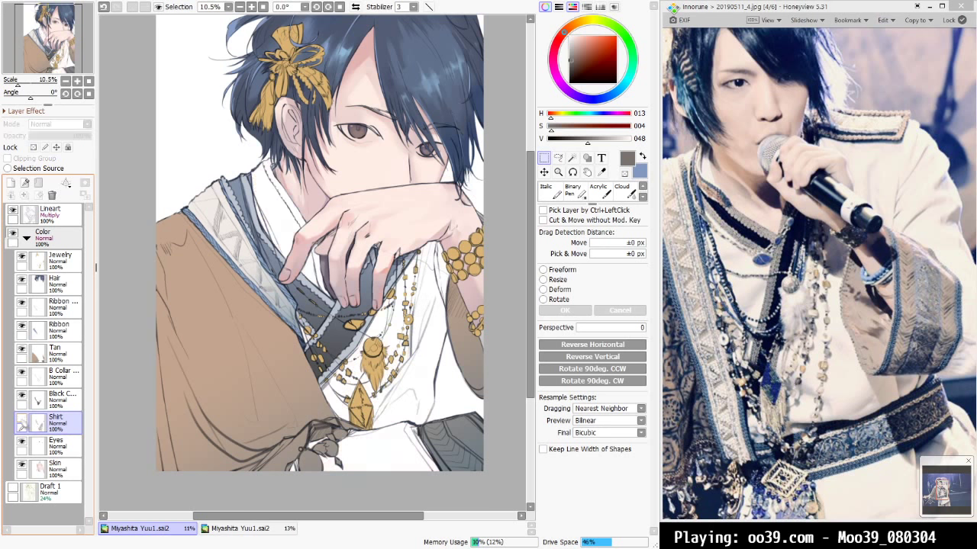
pyautogui.click(21, 419)
pyautogui.click(21, 419)
pyautogui.click(22, 419)
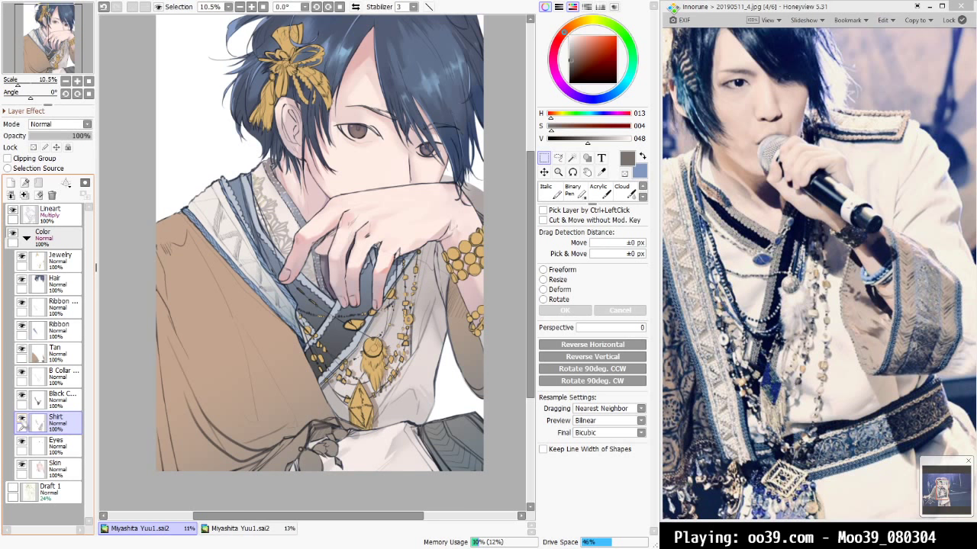
pyautogui.click(22, 419)
pyautogui.click(21, 418)
pyautogui.click(22, 419)
pyautogui.click(21, 419)
pyautogui.click(22, 419)
pyautogui.click(21, 419)
pyautogui.click(22, 419)
pyautogui.click(21, 419)
# Hide and show the black collar layer, then select the B Colar layer and check it the same way
pyautogui.click(21, 396)
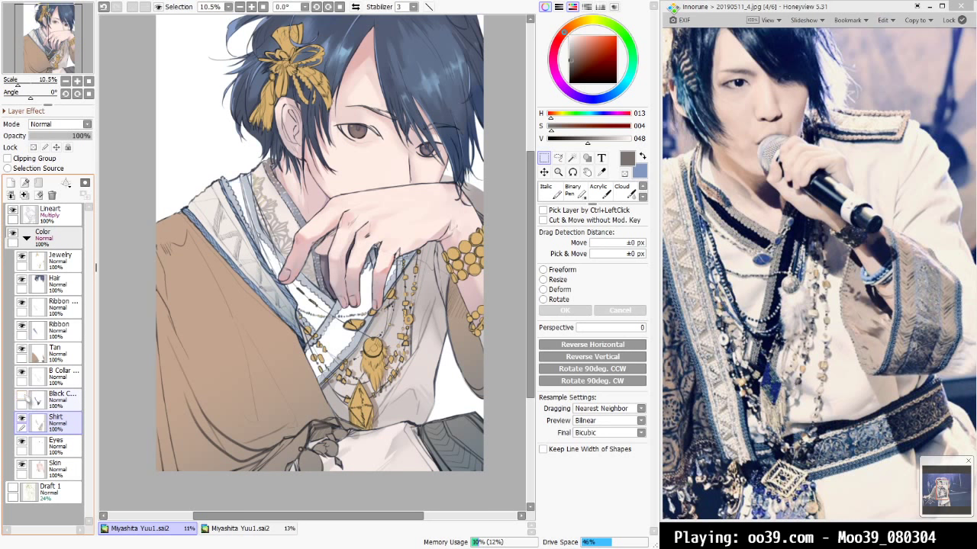
pyautogui.click(22, 396)
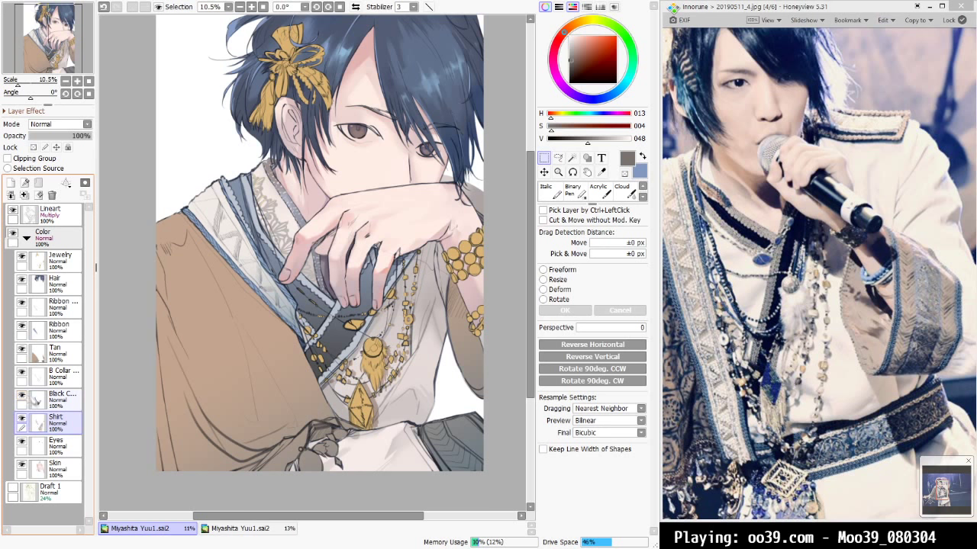
pyautogui.click(64, 399)
pyautogui.click(59, 382)
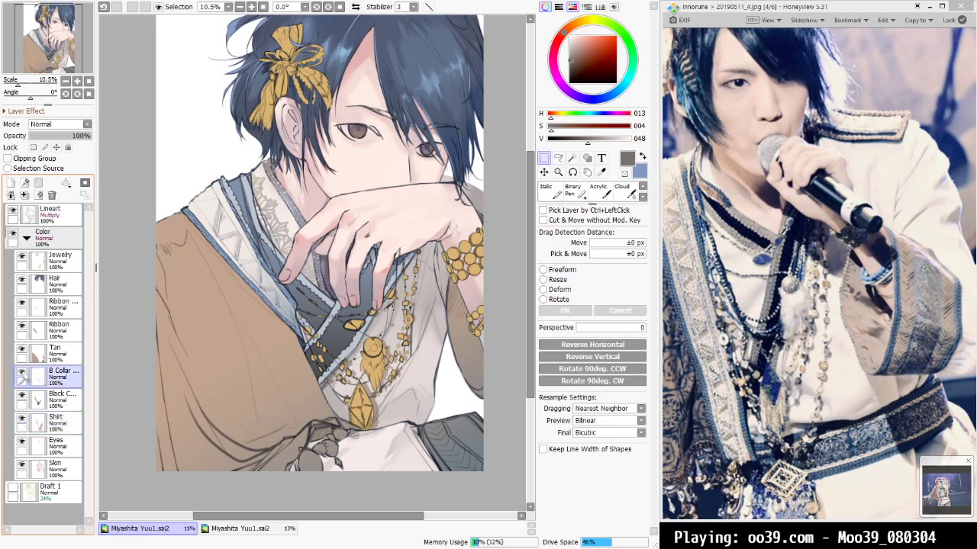
pyautogui.click(22, 372)
pyautogui.click(22, 373)
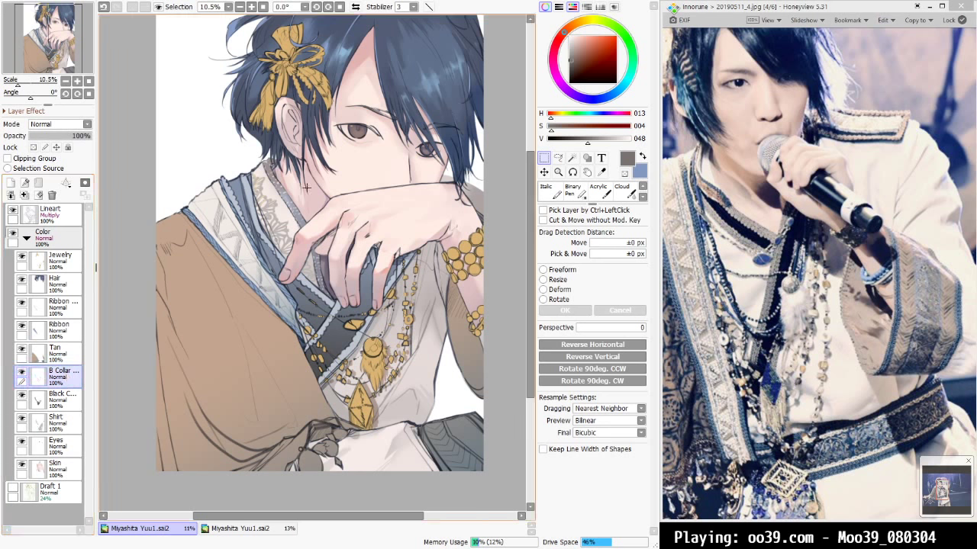
# Try a Water Color stroke on the lower part of the collar trim and undo it
pyautogui.click(572, 160)
pyautogui.press('m')
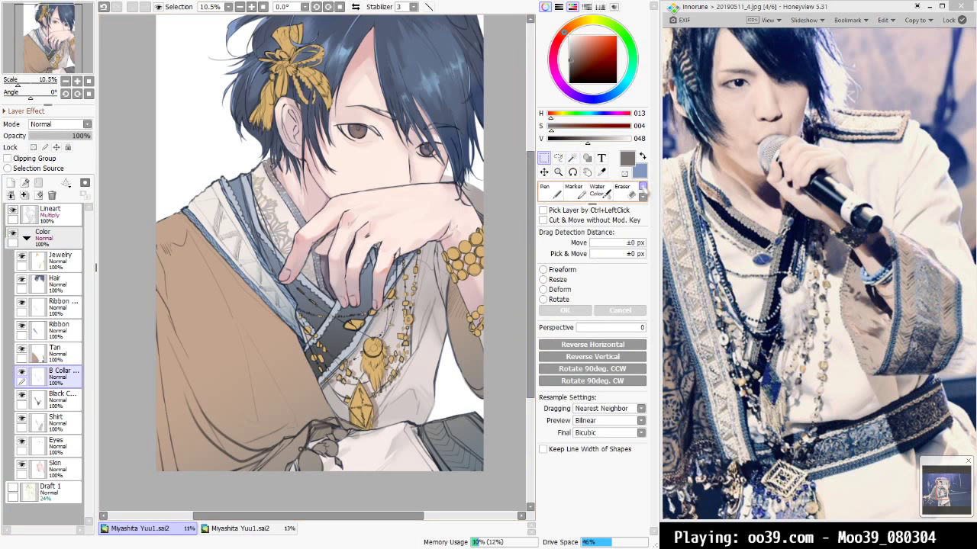
pyautogui.click(642, 187)
pyautogui.click(599, 191)
pyautogui.moveTo(346, 354); pyautogui.dragTo(340, 376)
pyautogui.hotkey('ctrl', 'z')
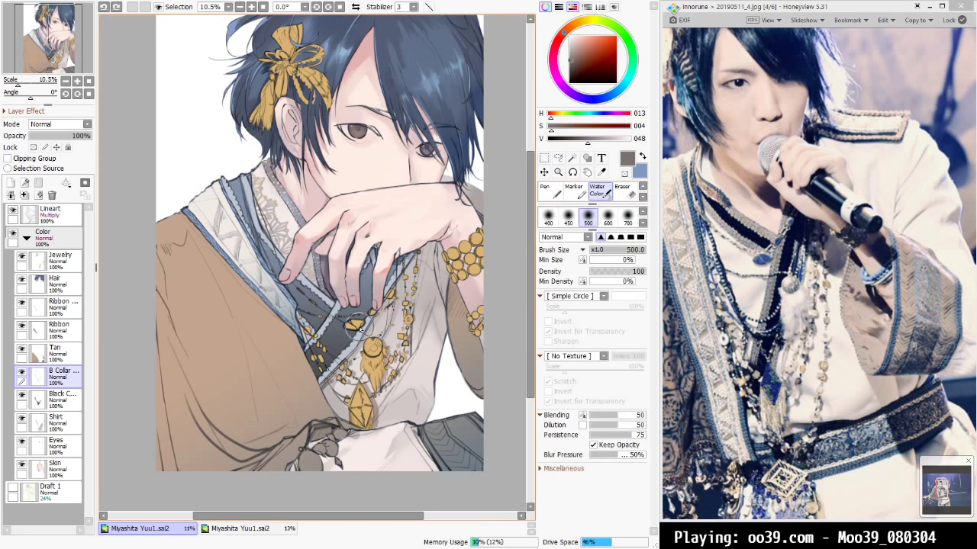
# Lock the Color group's transparent pixels, then paint gray Marker shadows on the B Colar layer's trim, undoing the last stroke
pyautogui.click(66, 244)
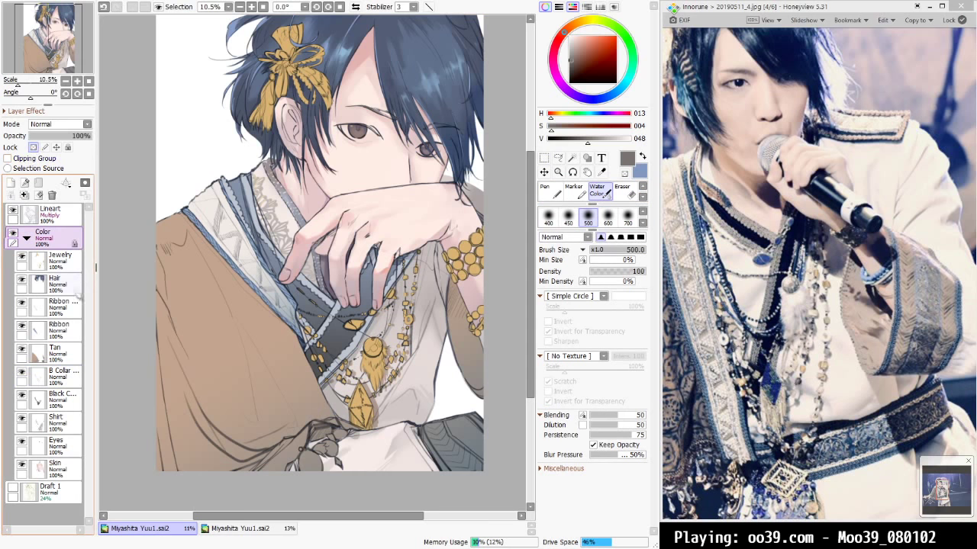
pyautogui.click(65, 373)
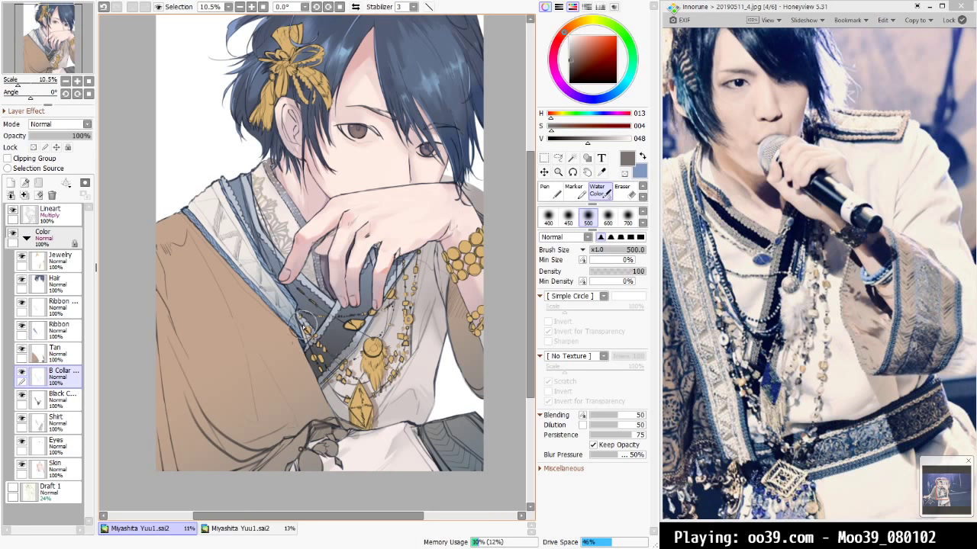
pyautogui.press('m')
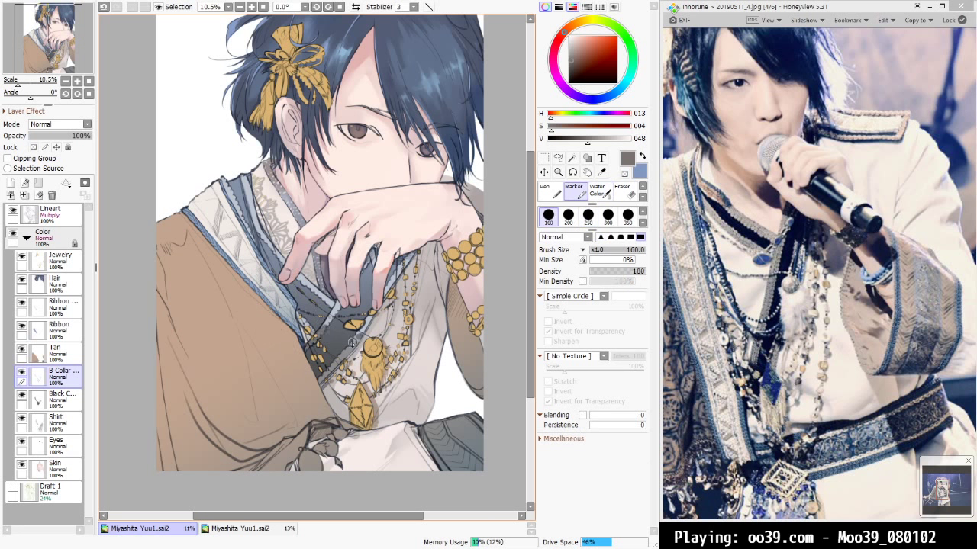
pyautogui.moveTo(352, 344); pyautogui.dragTo(348, 358)
pyautogui.moveTo(398, 271); pyautogui.dragTo(394, 276)
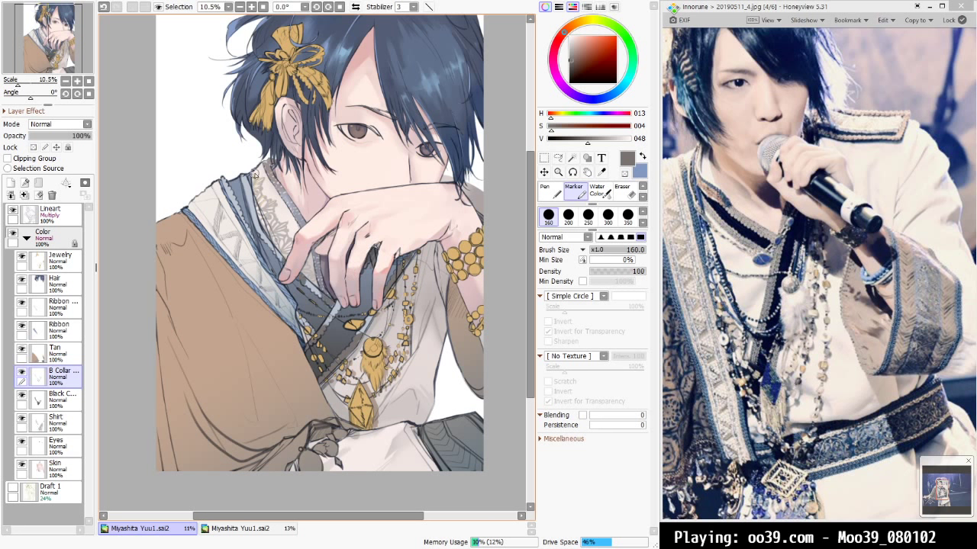
pyautogui.hotkey('ctrl', 'z')
# Sample the collar trim's light and gray tones and blend its shading with the Water Color brush at size 500
pyautogui.keyDown('alt'); pyautogui.click(253, 193); pyautogui.keyUp('alt')
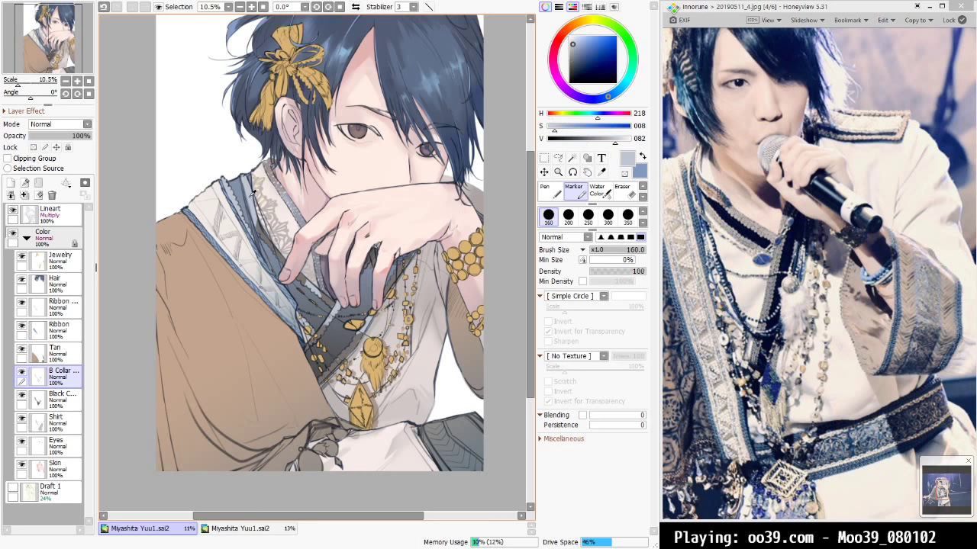
pyautogui.press('c')
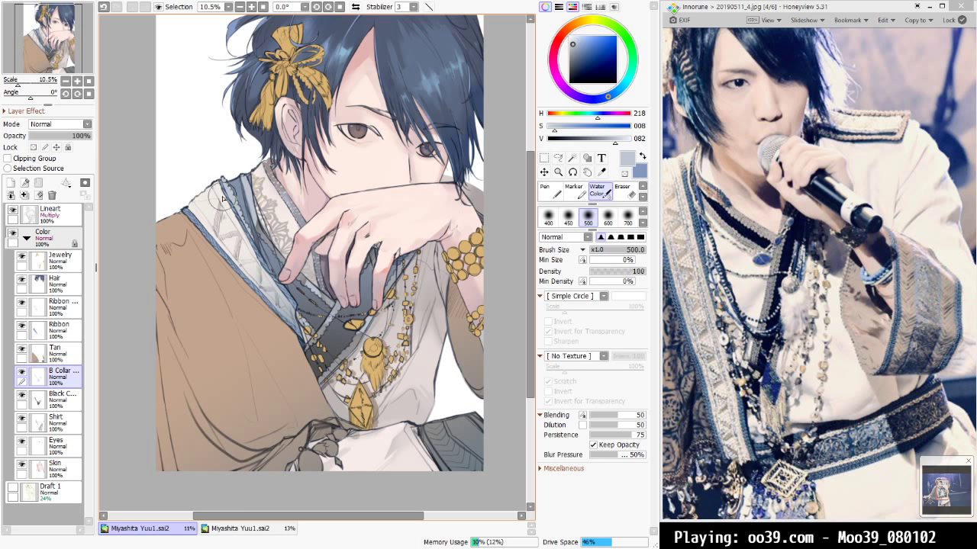
pyautogui.keyDown('alt'); pyautogui.click(265, 231); pyautogui.keyUp('alt')
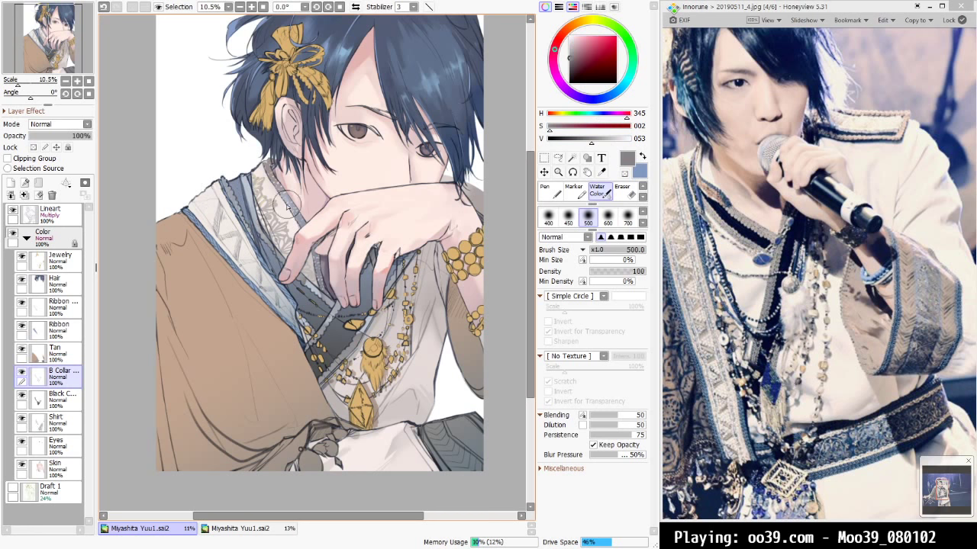
pyautogui.moveTo(396, 229); pyautogui.dragTo(422, 273)
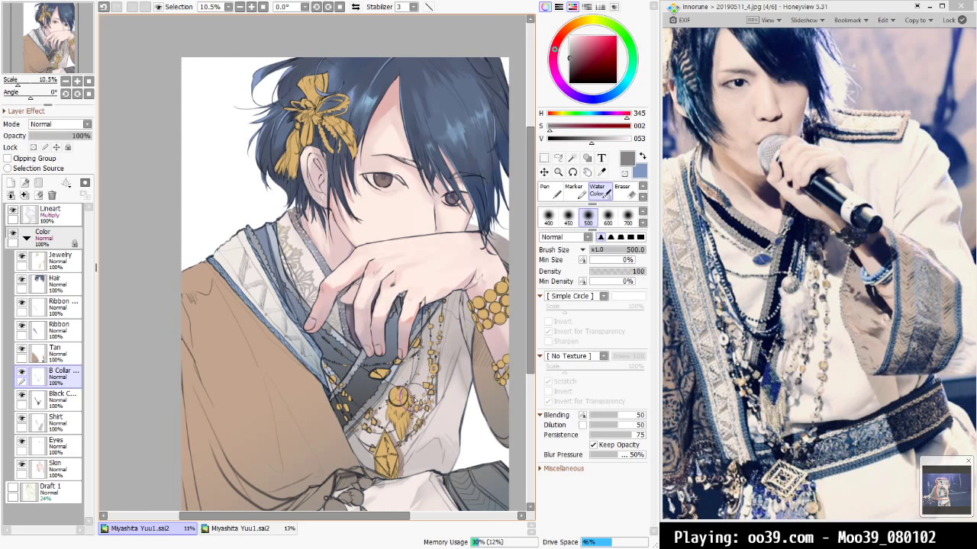
# Adjust the color of the B Colar layer, then shift the black collar layer's color to a dark navy blue
pyautogui.press('space')
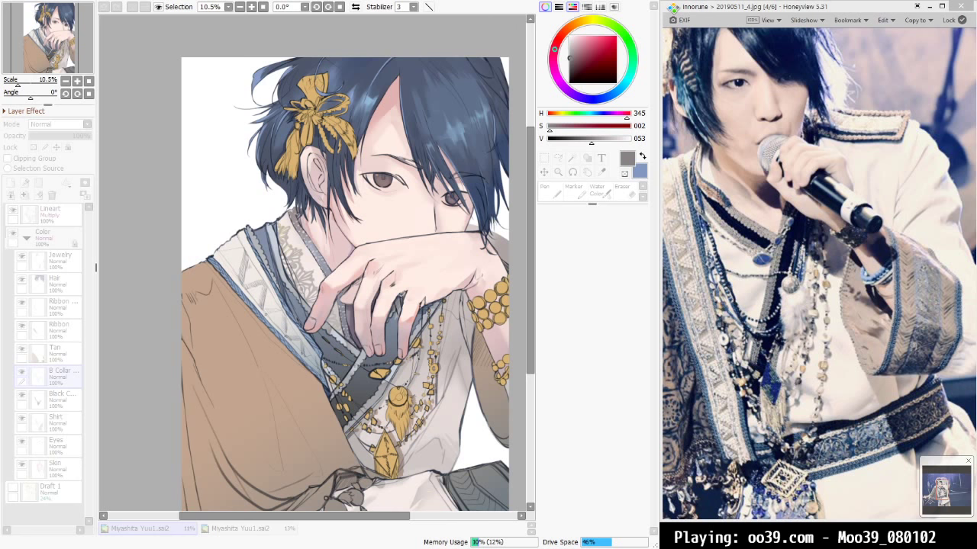
pyautogui.press('Return')
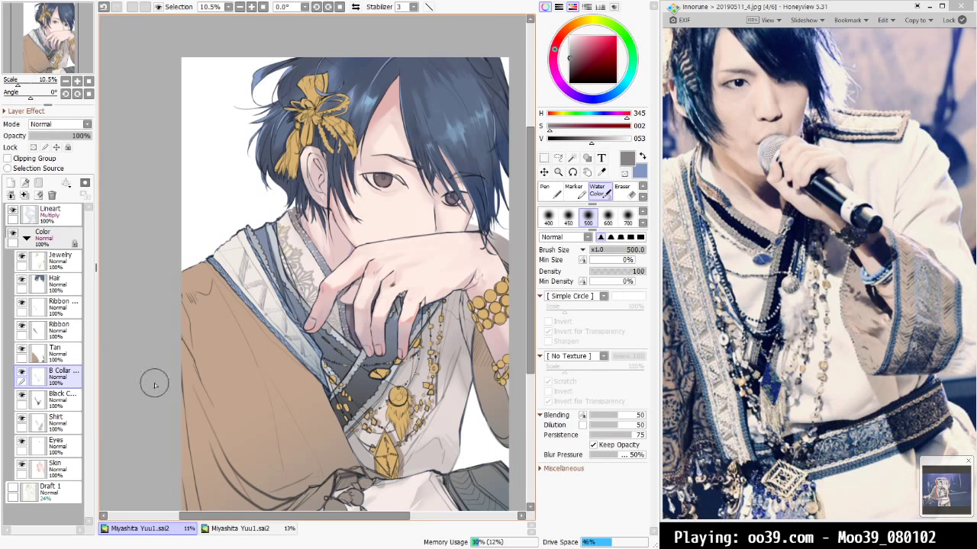
pyautogui.click(61, 396)
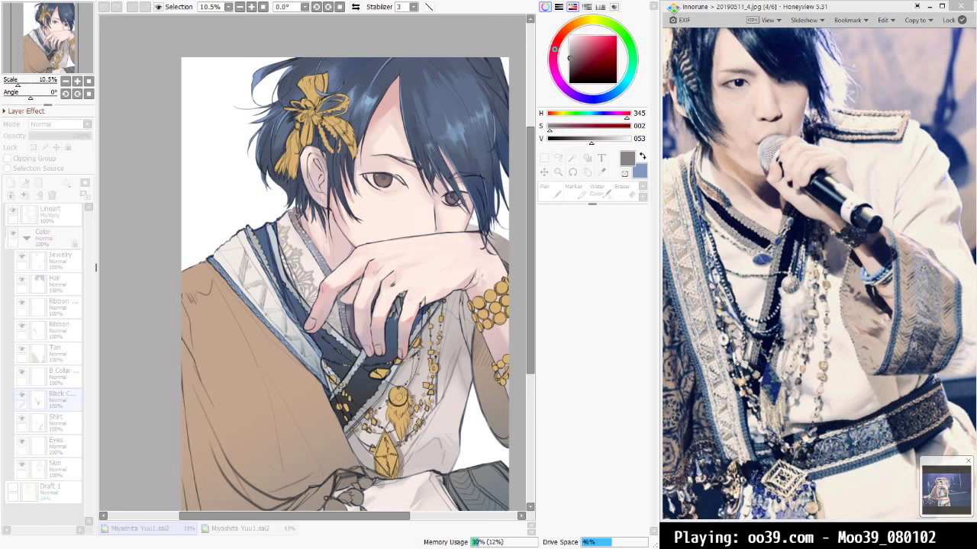
pyautogui.press('Return')
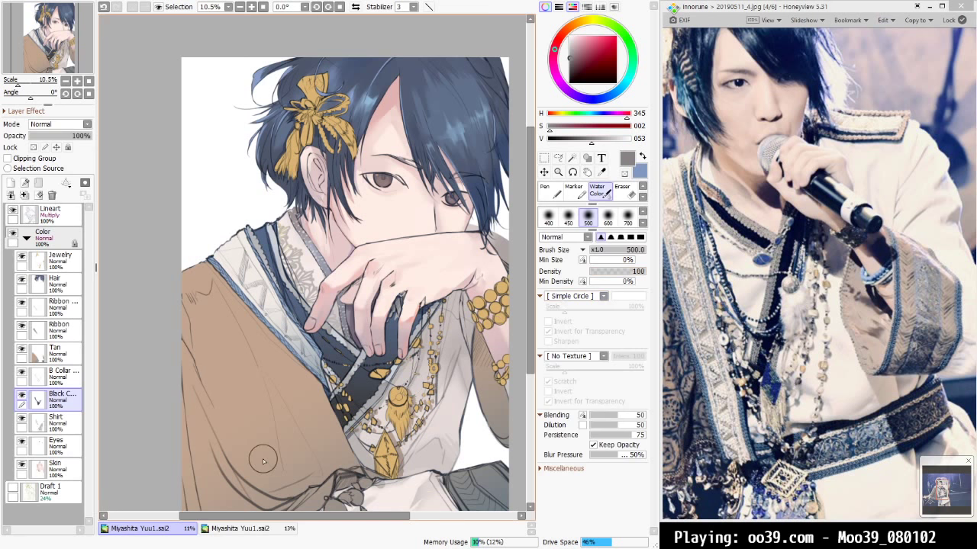
# Hide and show the B Colar and Tan layers to check them, then select the Tan layer
pyautogui.scroll(1, 264, 463)
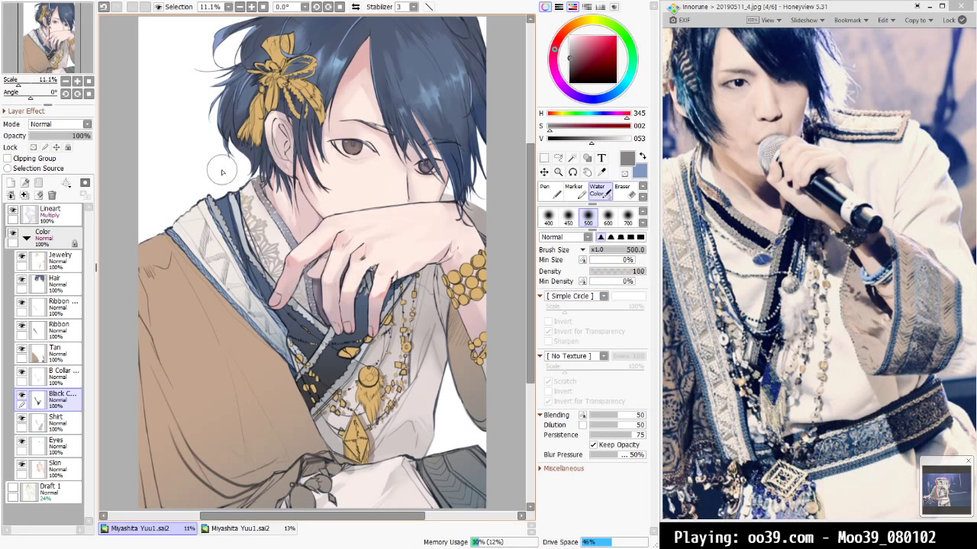
pyautogui.moveTo(60, 53); pyautogui.dragTo(59, 51)
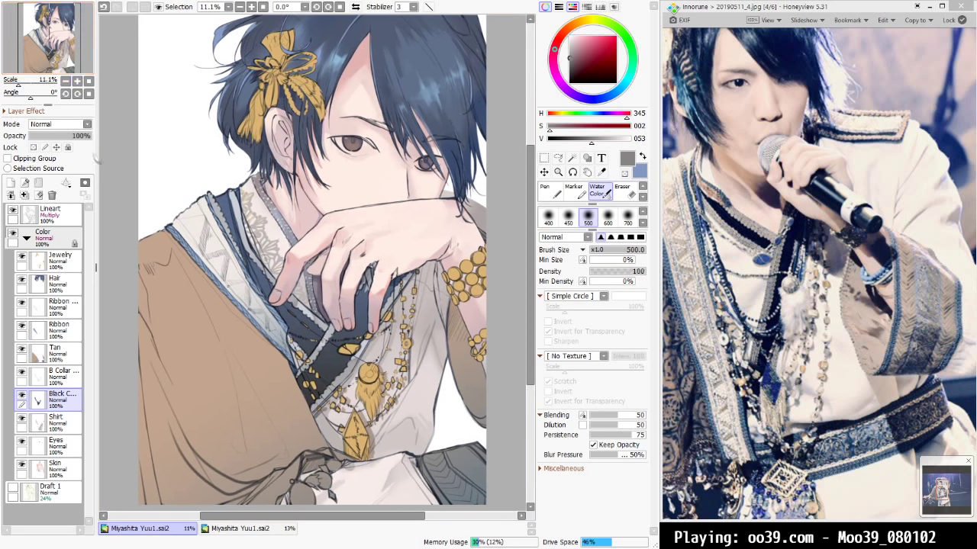
pyautogui.click(66, 376)
pyautogui.click(22, 373)
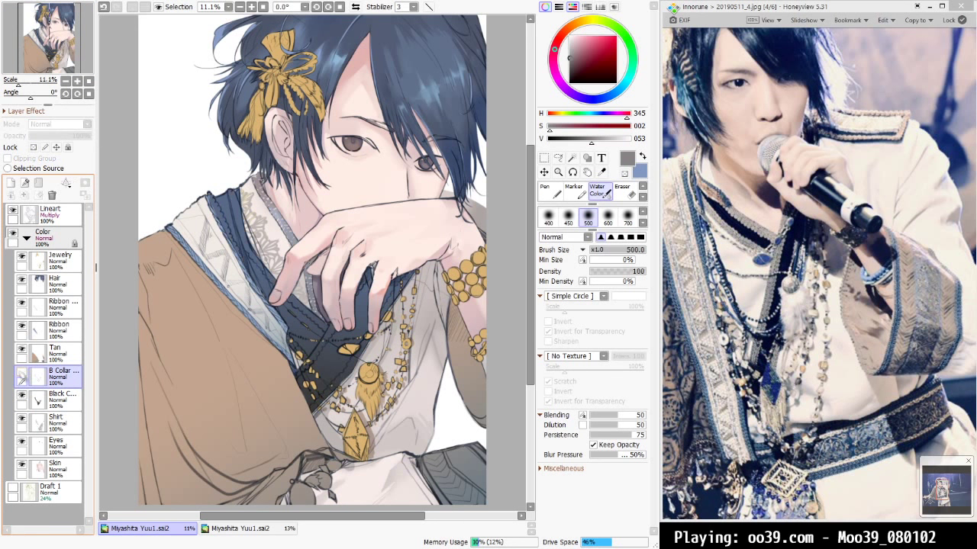
pyautogui.click(22, 373)
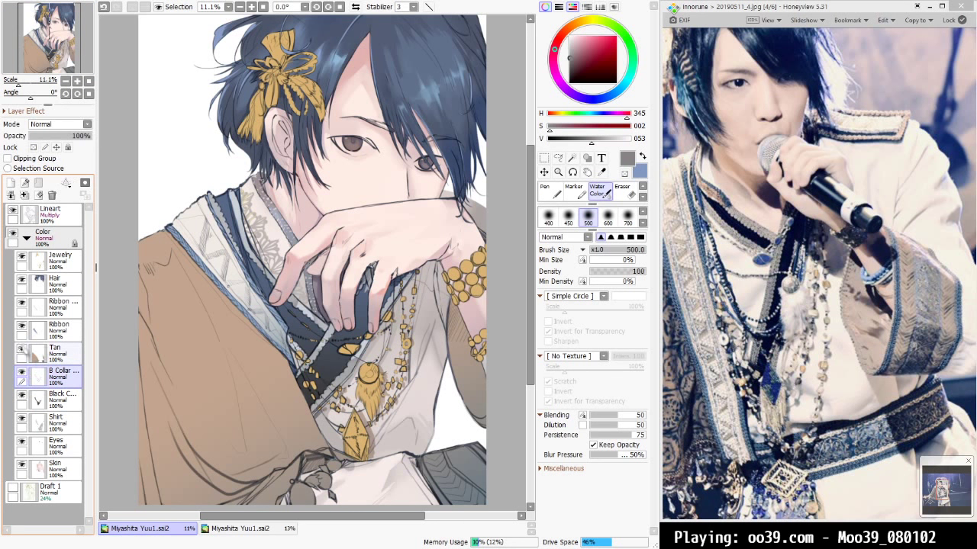
pyautogui.click(21, 349)
pyautogui.click(21, 349)
pyautogui.click(65, 353)
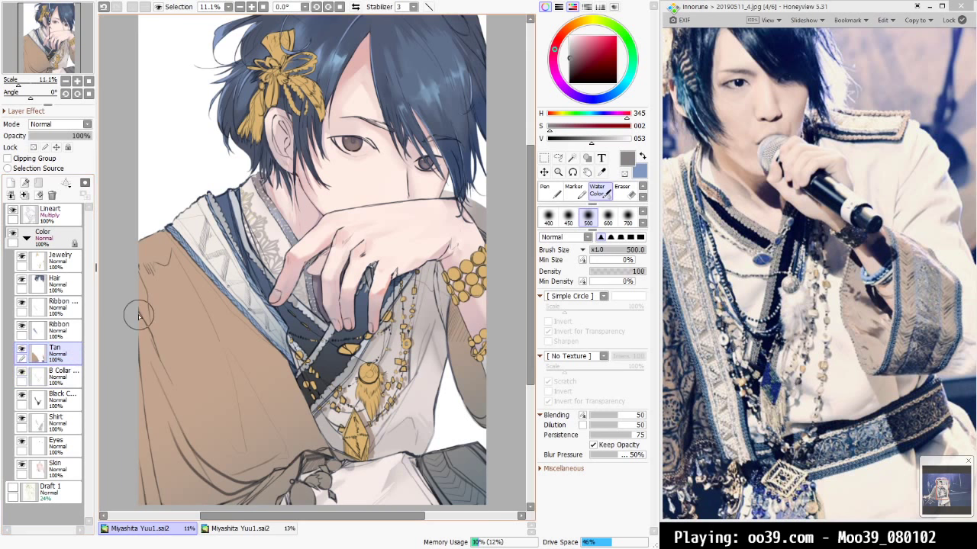
# Paint highlight strokes on the tan sleeve with the Marker in a lighter tan (H 25, S 16, V 82)
pyautogui.scroll(1, 179, 335)
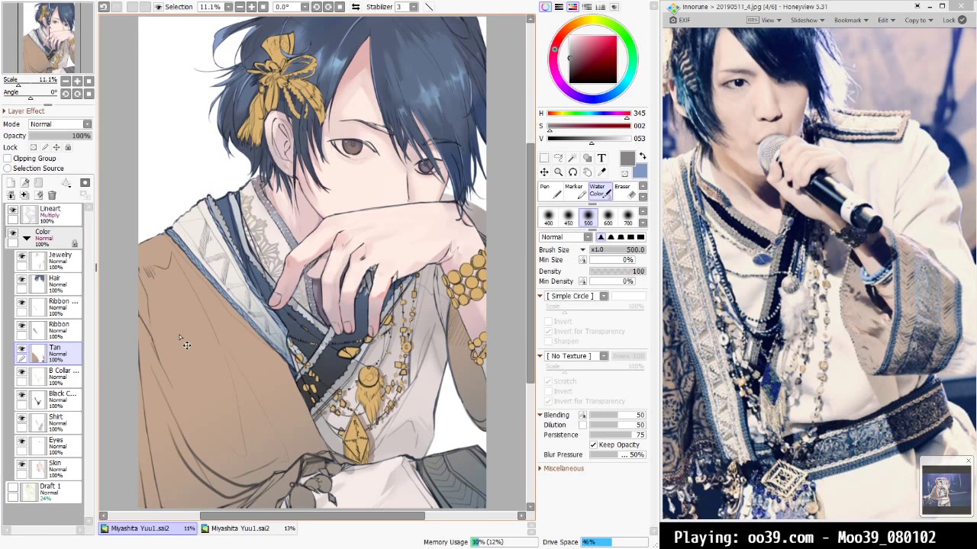
pyautogui.keyDown('alt'); pyautogui.click(267, 447); pyautogui.keyUp('alt')
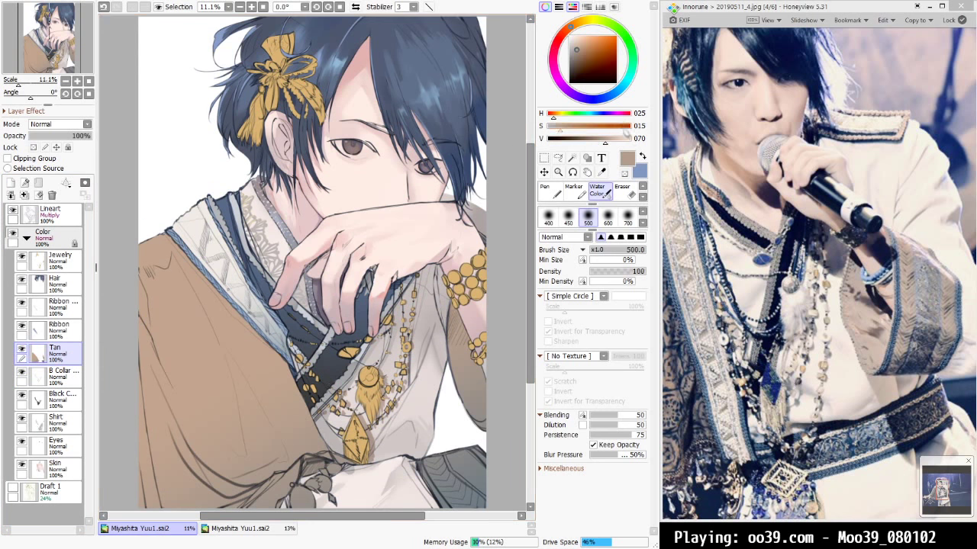
pyautogui.click(576, 44)
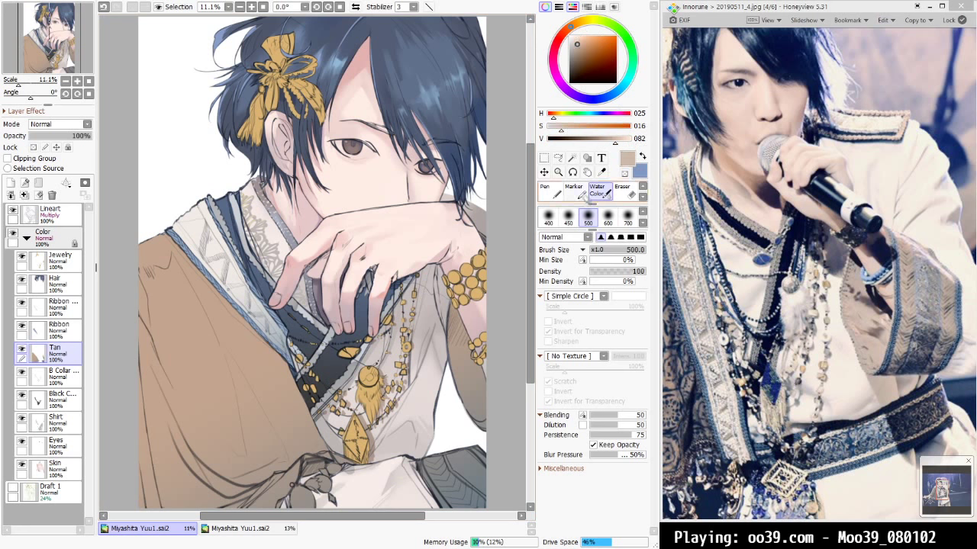
pyautogui.click(574, 190)
pyautogui.moveTo(164, 282); pyautogui.dragTo(178, 370)
pyautogui.moveTo(183, 329); pyautogui.dragTo(187, 365)
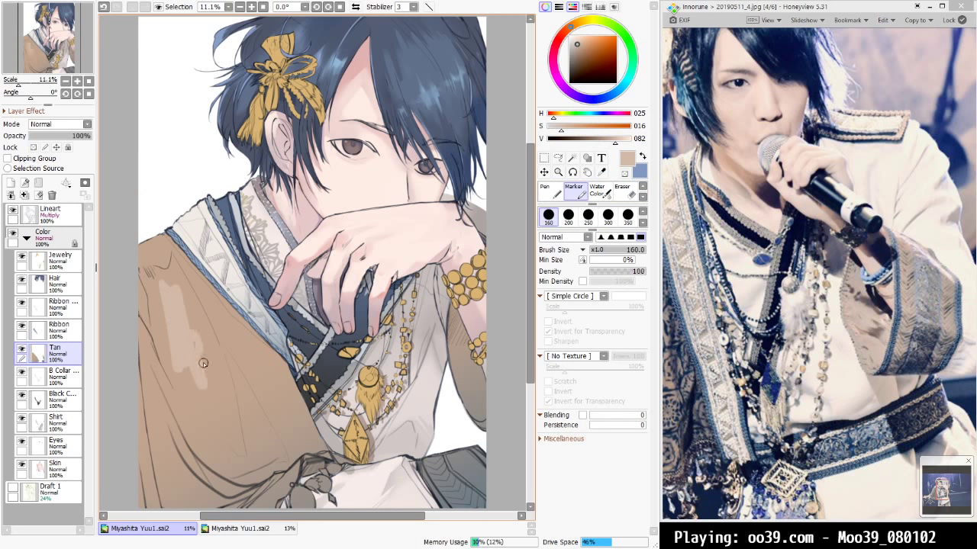
# Broaden the highlight over the tan sleeve with the Marker enlarged to size 1600
pyautogui.press(']')
pyautogui.press(']')
pyautogui.press(']')
pyautogui.press(']')
pyautogui.press(']')
pyautogui.press(']')
pyautogui.press(']')
pyautogui.press(']')
pyautogui.press(']')
pyautogui.press(']')
pyautogui.press(']')
pyautogui.press(']')
pyautogui.moveTo(180, 332); pyautogui.dragTo(180, 357)
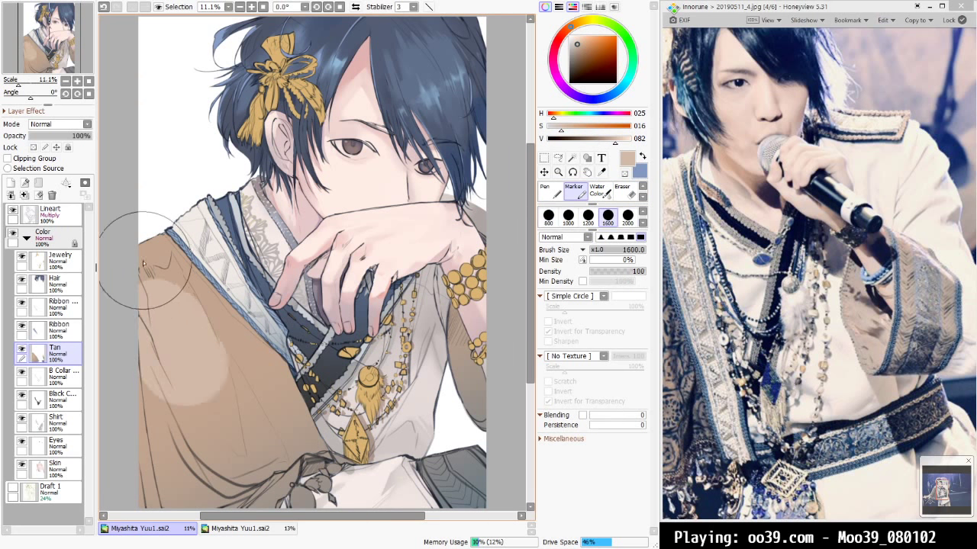
pyautogui.moveTo(148, 261); pyautogui.dragTo(184, 331)
pyautogui.moveTo(221, 394)
pyautogui.mouseDown()
pyautogui.moveTo(150, 431)
pyautogui.moveTo(135, 393)
pyautogui.moveTo(186, 387)
pyautogui.mouseUp()
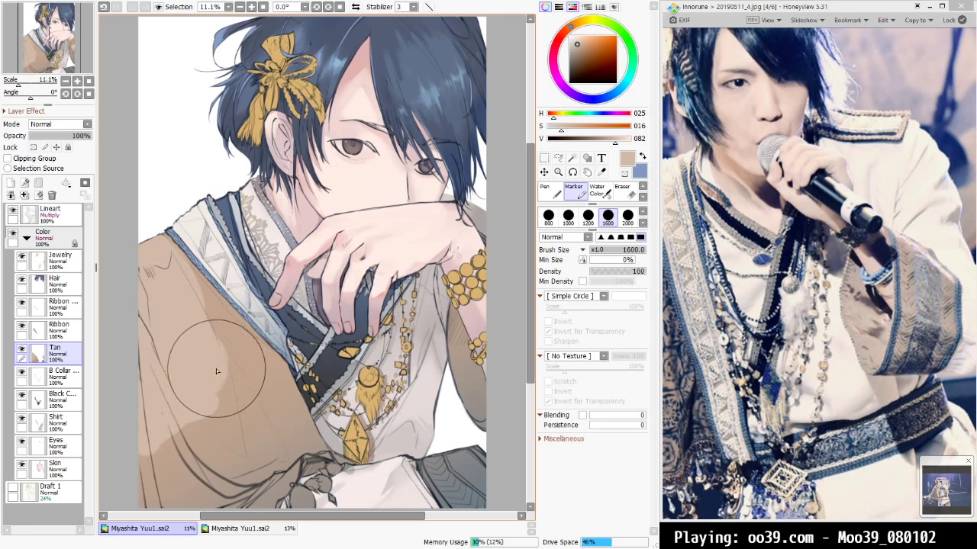
# Undo all the highlight strokes on the tan sleeve
pyautogui.hotkey('ctrl', 'z')
pyautogui.hotkey('ctrl', 'z')
pyautogui.hotkey('ctrl', 'z')
pyautogui.hotkey('ctrl', 'z')
pyautogui.moveTo(155, 256); pyautogui.dragTo(147, 255)
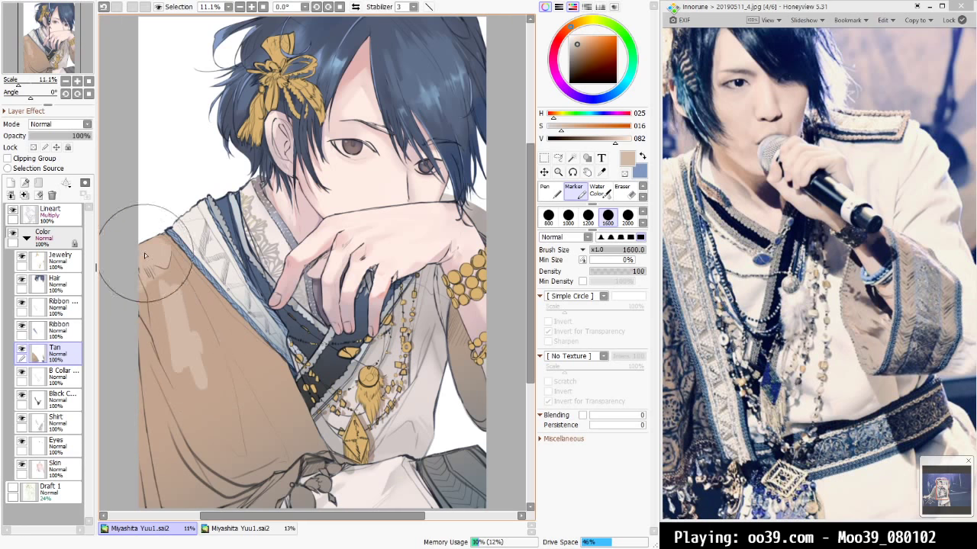
pyautogui.hotkey('ctrl', 'z')
pyautogui.hotkey('ctrl', 'z')
pyautogui.hotkey('ctrl', 'z')
pyautogui.hotkey('ctrl', 'z')
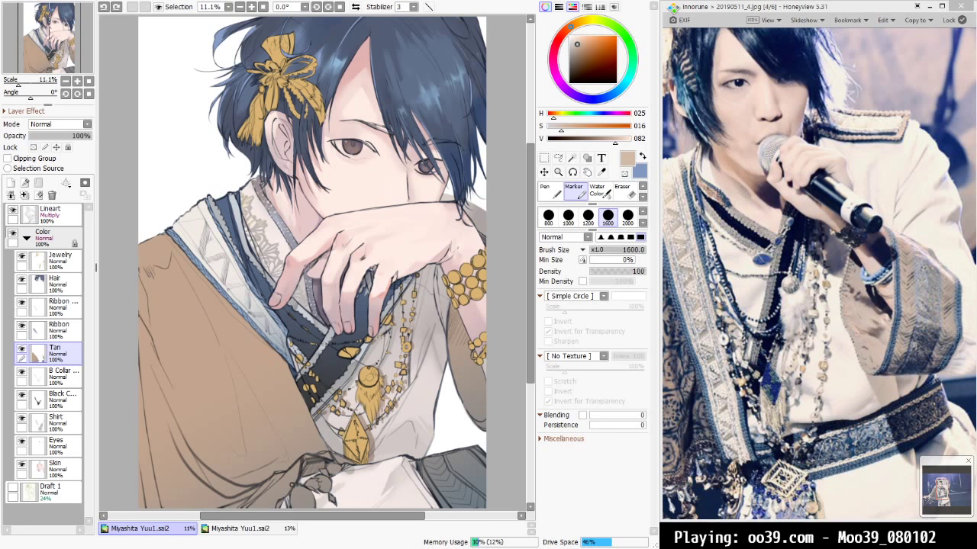
# Repaint the light highlight down the sleeve's outer side with the Marker and blend it using Water Color at size 4000
pyautogui.moveTo(166, 327)
pyautogui.mouseDown()
pyautogui.moveTo(144, 236)
pyautogui.moveTo(168, 270)
pyautogui.moveTo(177, 263)
pyautogui.moveTo(223, 351)
pyautogui.moveTo(161, 295)
pyautogui.moveTo(211, 335)
pyautogui.moveTo(194, 348)
pyautogui.moveTo(183, 389)
pyautogui.mouseUp()
pyautogui.moveTo(142, 276)
pyautogui.mouseDown()
pyautogui.moveTo(192, 351)
pyautogui.moveTo(157, 367)
pyautogui.moveTo(147, 463)
pyautogui.mouseUp()
pyautogui.press('c')
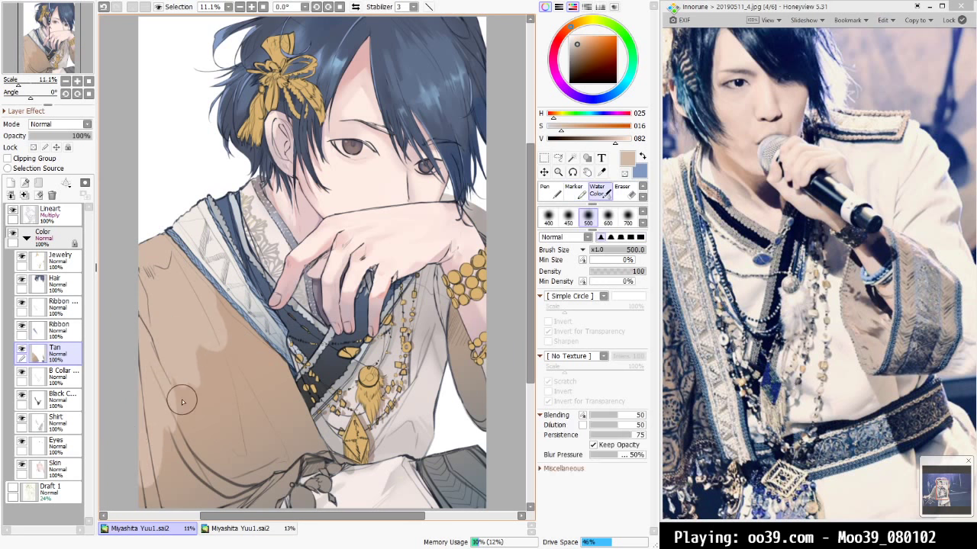
pyautogui.press(']')
pyautogui.press(']')
pyautogui.press(']')
pyautogui.moveTo(165, 311)
pyautogui.mouseDown()
pyautogui.moveTo(173, 287)
pyautogui.moveTo(136, 440)
pyautogui.moveTo(162, 360)
pyautogui.mouseUp()
pyautogui.moveTo(220, 402)
pyautogui.mouseDown()
pyautogui.moveTo(272, 260)
pyautogui.moveTo(235, 369)
pyautogui.mouseUp()
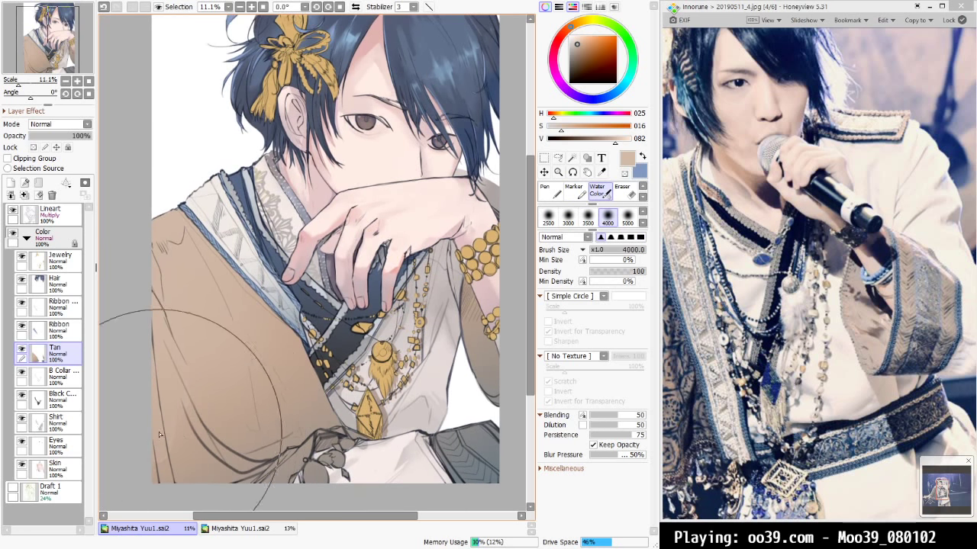
# Paint gray-brown shadows (H 25, S 9, V 63) along the collar edge and across the lower sleeve folds with a size 450 Marker
pyautogui.rightClick(264, 479)
pyautogui.press('v')
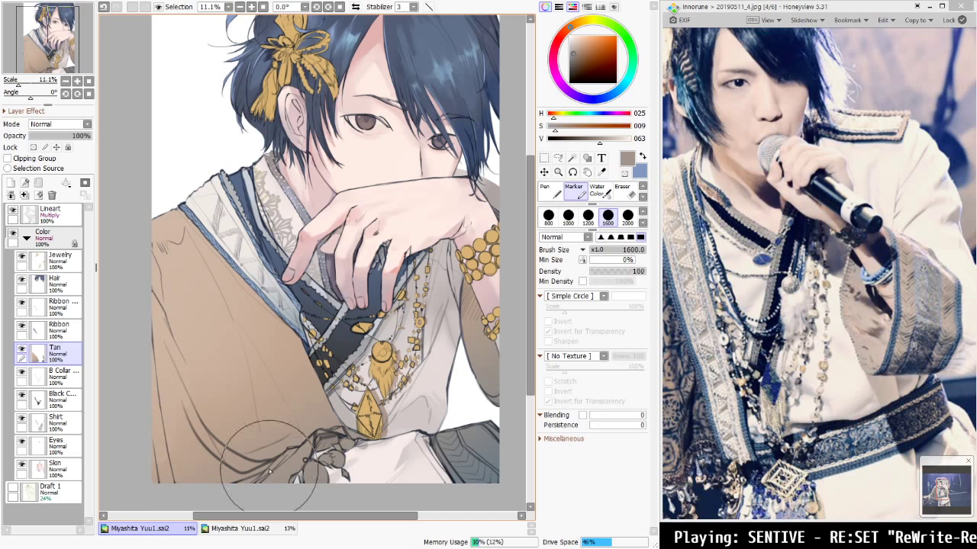
pyautogui.press(']')
pyautogui.press(']')
pyautogui.press(']')
pyautogui.press(']')
pyautogui.press(']')
pyautogui.press('[')
pyautogui.press('[')
pyautogui.press('[')
pyautogui.press('[')
pyautogui.press('[')
pyautogui.press('[')
pyautogui.press('[')
pyautogui.press('[')
pyautogui.press('[')
pyautogui.press('[')
pyautogui.press('[')
pyautogui.press('[')
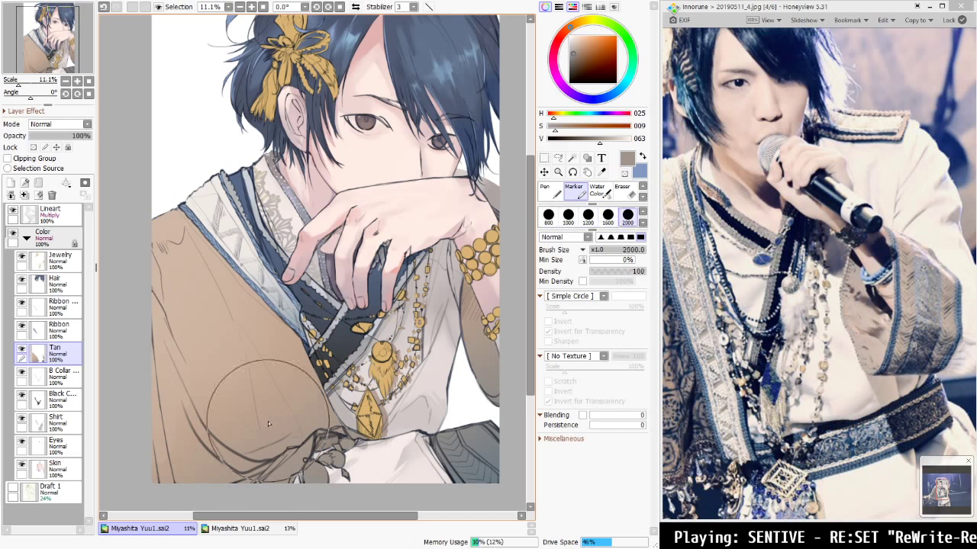
pyautogui.moveTo(272, 426)
pyautogui.mouseDown()
pyautogui.moveTo(251, 348)
pyautogui.moveTo(296, 433)
pyautogui.moveTo(309, 395)
pyautogui.moveTo(325, 406)
pyautogui.moveTo(303, 410)
pyautogui.moveTo(288, 391)
pyautogui.mouseUp()
pyautogui.moveTo(187, 208); pyautogui.dragTo(278, 315)
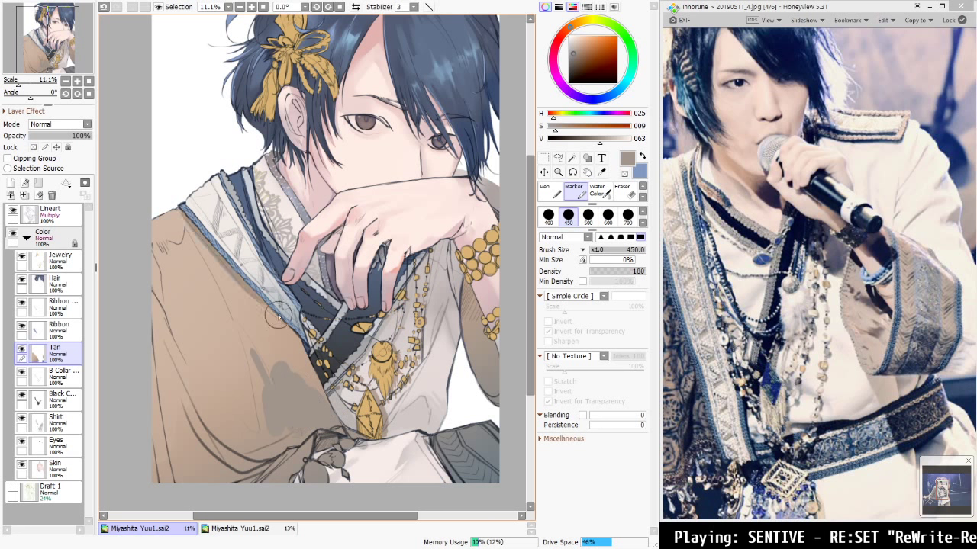
pyautogui.moveTo(219, 240); pyautogui.dragTo(316, 374)
pyautogui.moveTo(282, 330)
pyautogui.mouseDown()
pyautogui.moveTo(331, 405)
pyautogui.moveTo(314, 385)
pyautogui.mouseUp()
pyautogui.moveTo(336, 447)
pyautogui.mouseDown()
pyautogui.moveTo(291, 446)
pyautogui.moveTo(268, 406)
pyautogui.moveTo(272, 447)
pyautogui.moveTo(237, 334)
pyautogui.moveTo(265, 396)
pyautogui.moveTo(232, 328)
pyautogui.moveTo(270, 453)
pyautogui.moveTo(206, 421)
pyautogui.moveTo(268, 436)
pyautogui.moveTo(252, 434)
pyautogui.moveTo(241, 454)
pyautogui.moveTo(258, 477)
pyautogui.moveTo(189, 491)
pyautogui.moveTo(190, 479)
pyautogui.moveTo(223, 473)
pyautogui.moveTo(187, 487)
pyautogui.moveTo(235, 447)
pyautogui.moveTo(167, 479)
pyautogui.moveTo(184, 448)
pyautogui.moveTo(224, 445)
pyautogui.moveTo(127, 438)
pyautogui.moveTo(137, 410)
pyautogui.moveTo(186, 431)
pyautogui.moveTo(217, 429)
pyautogui.moveTo(189, 404)
pyautogui.moveTo(209, 435)
pyautogui.mouseUp()
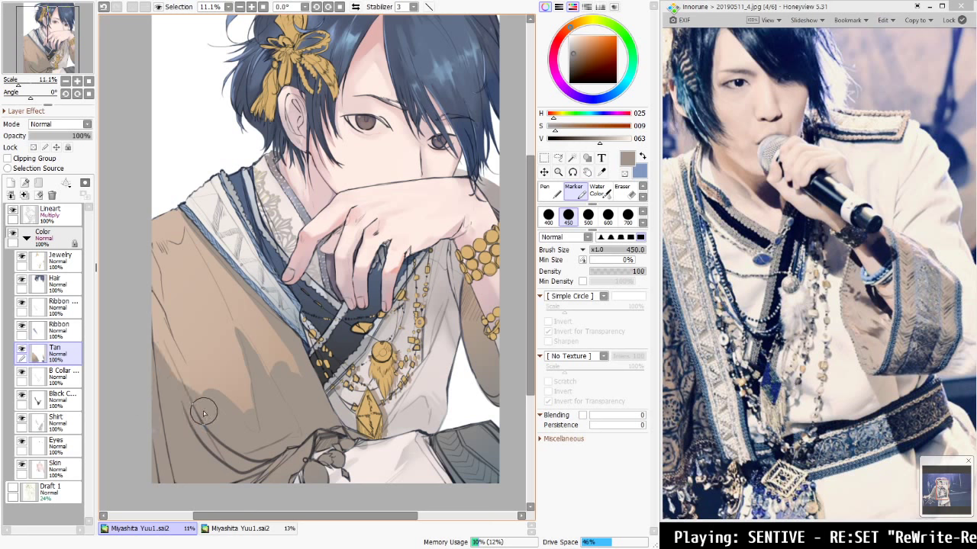
# Blend the gray-brown shadows on the tan sleeve's lower folds with Water Color reduced from size 4000 to 1000
pyautogui.press('c')
pyautogui.press('[')
pyautogui.press('[')
pyautogui.press('[')
pyautogui.press('[')
pyautogui.press('[')
pyautogui.press('[')
pyautogui.press('[')
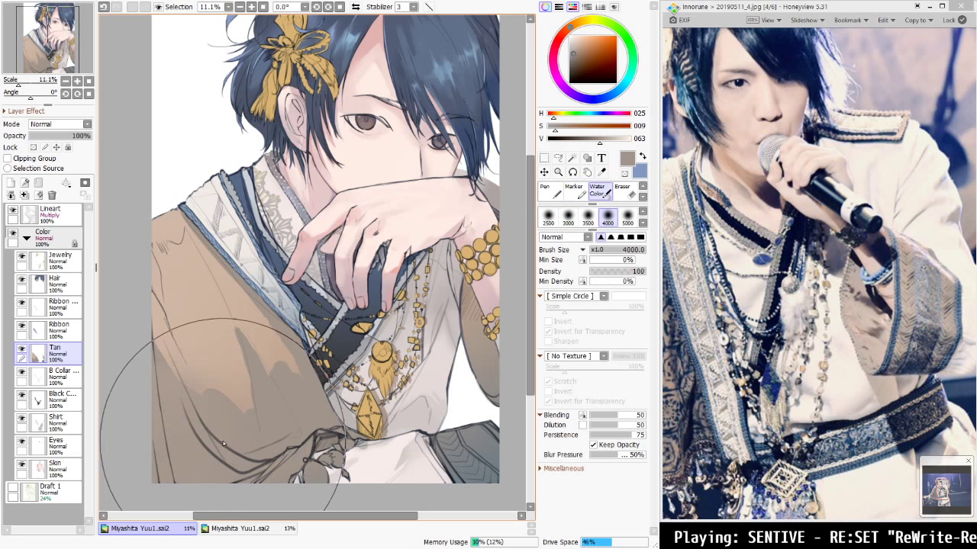
pyautogui.moveTo(239, 409)
pyautogui.mouseDown()
pyautogui.moveTo(263, 400)
pyautogui.moveTo(233, 329)
pyautogui.mouseUp()
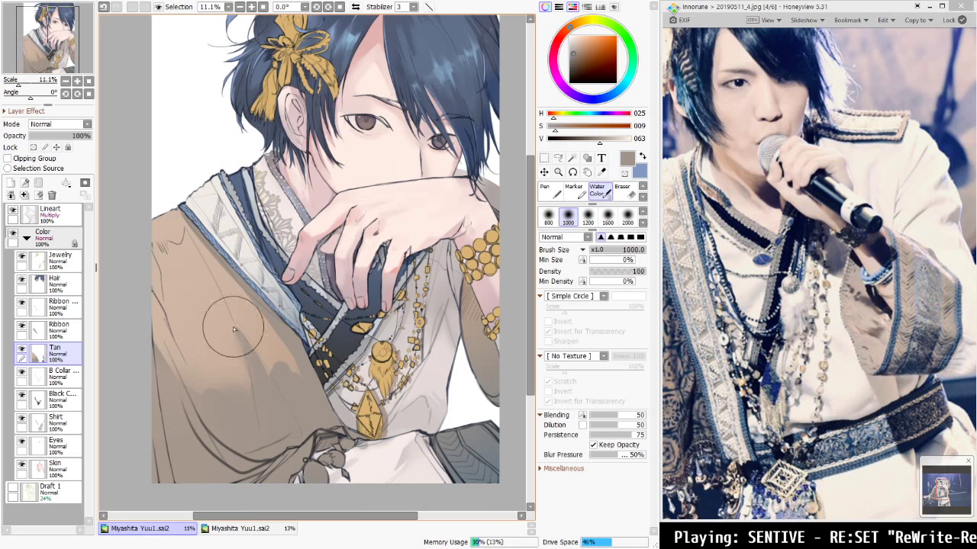
pyautogui.moveTo(272, 407)
pyautogui.mouseDown()
pyautogui.moveTo(288, 373)
pyautogui.moveTo(299, 394)
pyautogui.moveTo(284, 389)
pyautogui.mouseUp()
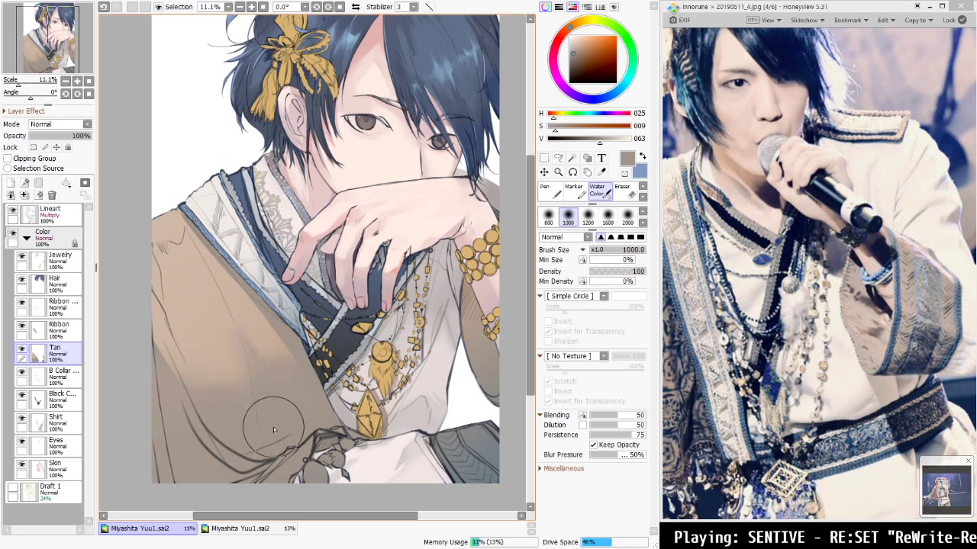
# Paint a narrow light-tan highlight (H 25, S 17, V 81) down the middle of the sleeve with a size 400 Marker
pyautogui.keyDown('alt'); pyautogui.click(211, 328); pyautogui.keyUp('alt')
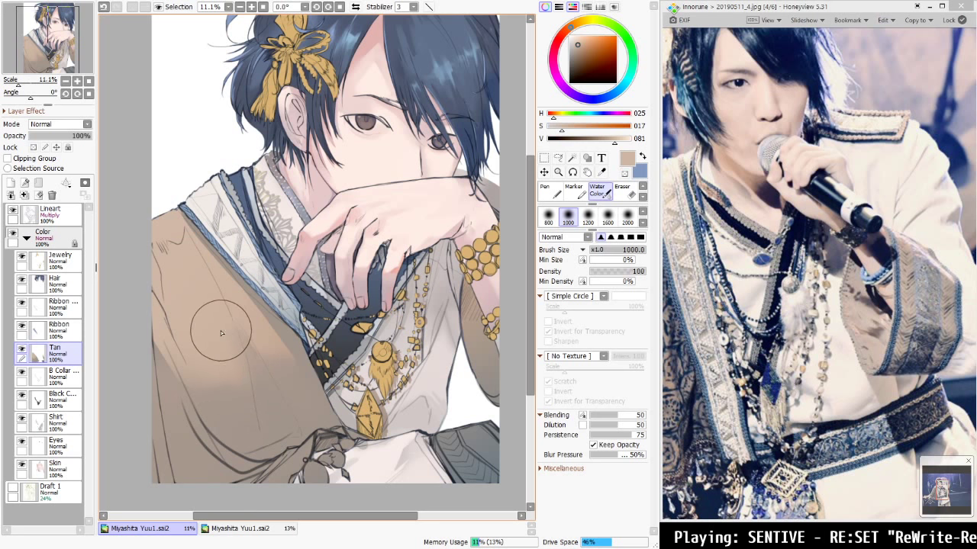
pyautogui.press('m')
pyautogui.press('[')
pyautogui.moveTo(213, 291); pyautogui.dragTo(247, 393)
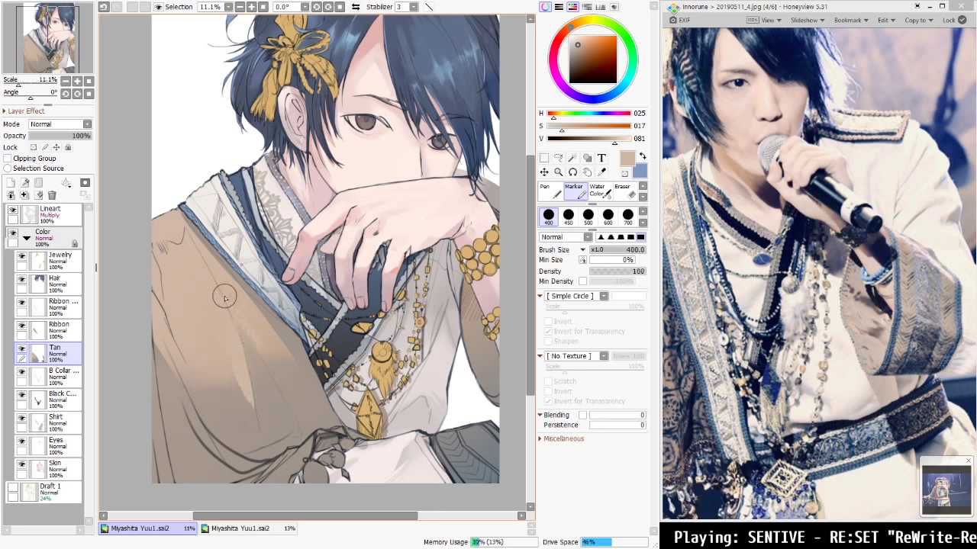
# Trim the sleeve highlight's edge with mid-tan (H 26, S 13, V 69) and touch up the robe below the collar with gray-brown (H 25, S 9, V 63)
pyautogui.keyDown('alt'); pyautogui.click(259, 355); pyautogui.keyUp('alt')
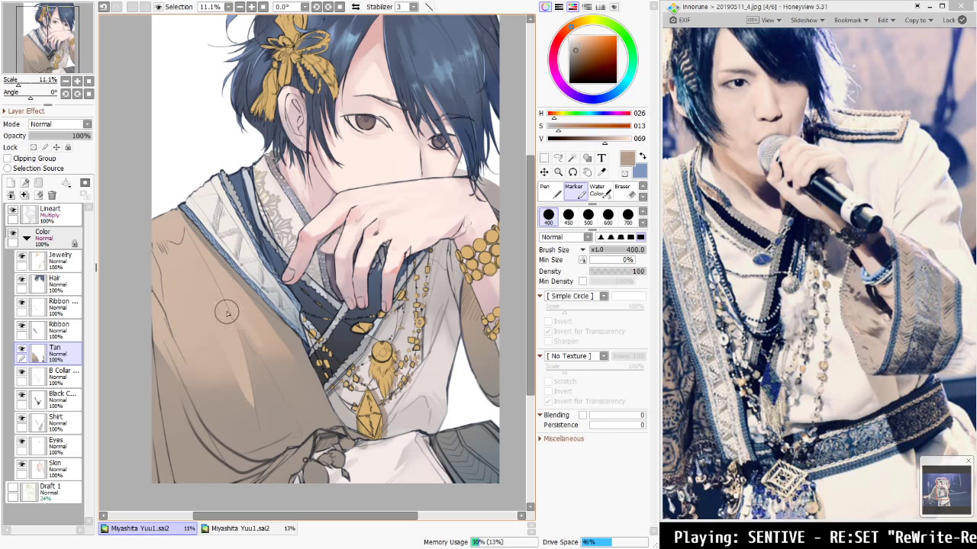
pyautogui.moveTo(256, 352); pyautogui.dragTo(265, 372)
pyautogui.keyDown('alt'); pyautogui.click(223, 293); pyautogui.keyUp('alt')
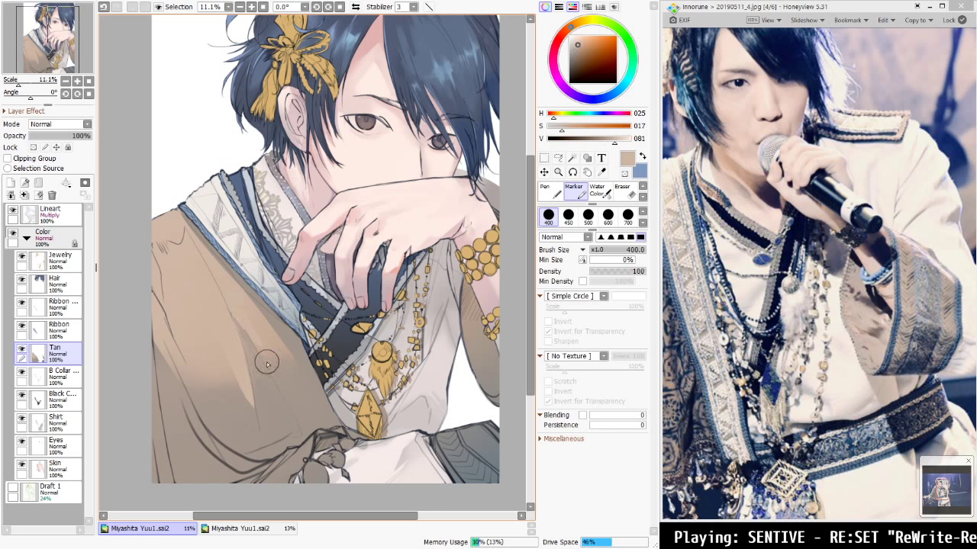
pyautogui.keyDown('alt'); pyautogui.click(201, 225); pyautogui.keyUp('alt')
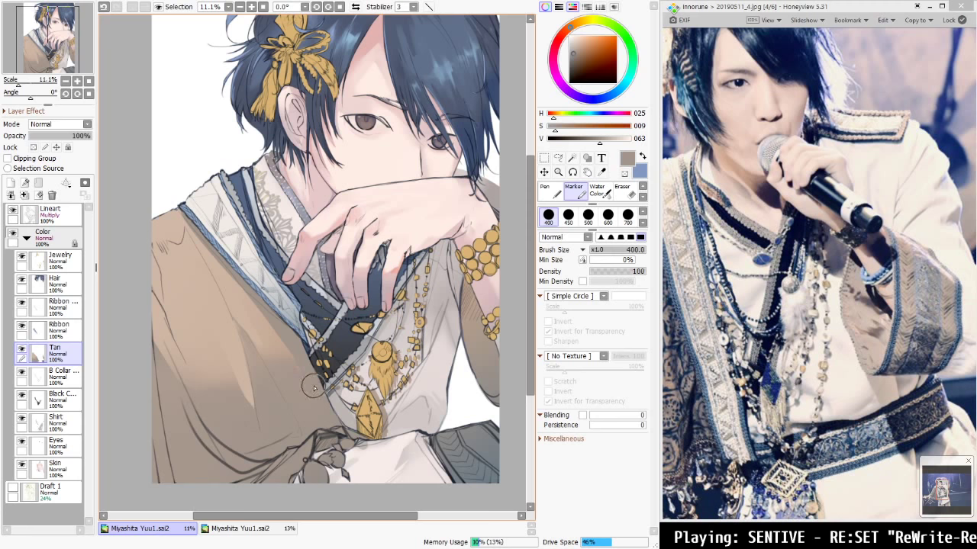
pyautogui.moveTo(313, 387)
pyautogui.mouseDown()
pyautogui.moveTo(300, 339)
pyautogui.moveTo(311, 393)
pyautogui.mouseUp()
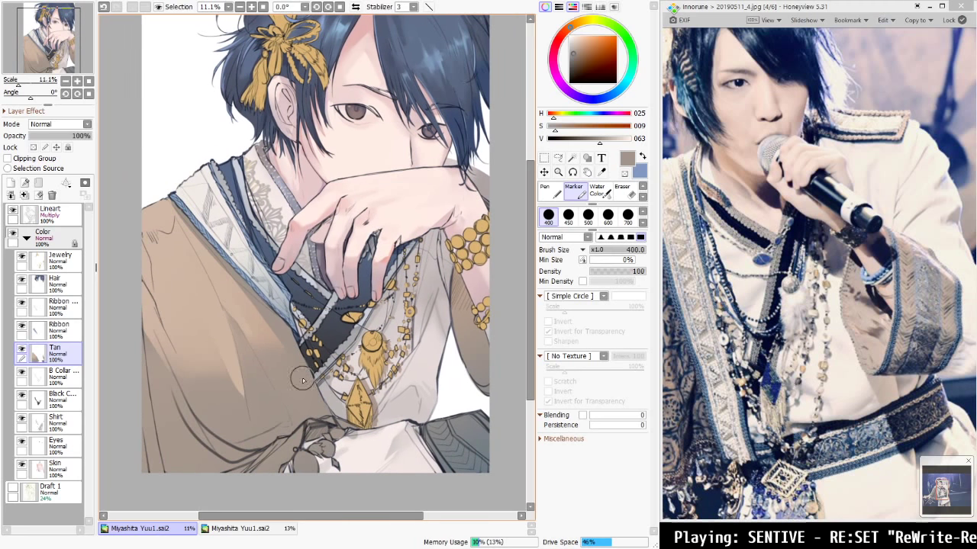
# Paint light tan (H 25, S 17, V 81) over the patterned cuff in the canvas's lower right corner, reducing Water Color from size 1000 to 300
pyautogui.keyDown('alt'); pyautogui.click(231, 303); pyautogui.keyUp('alt')
pyautogui.press('c')
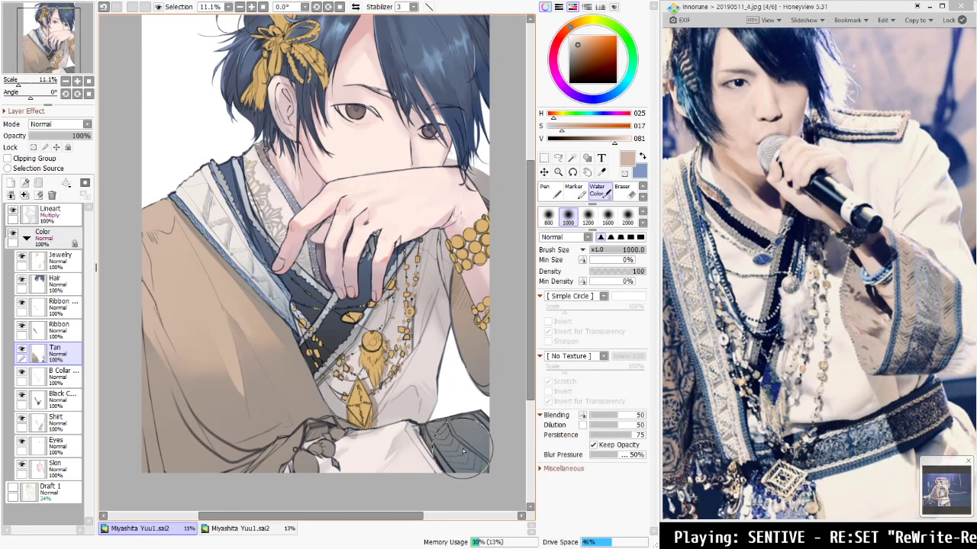
pyautogui.press('m')
pyautogui.moveTo(463, 449)
pyautogui.mouseDown()
pyautogui.moveTo(452, 443)
pyautogui.moveTo(460, 433)
pyautogui.mouseUp()
pyautogui.press('w')
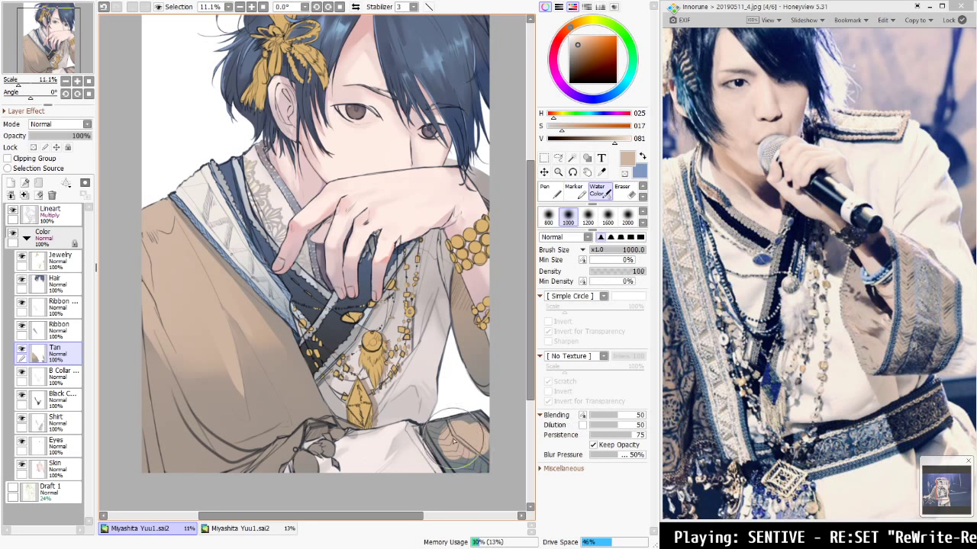
pyautogui.press('[')
pyautogui.press('[')
pyautogui.press('[')
pyautogui.press('[')
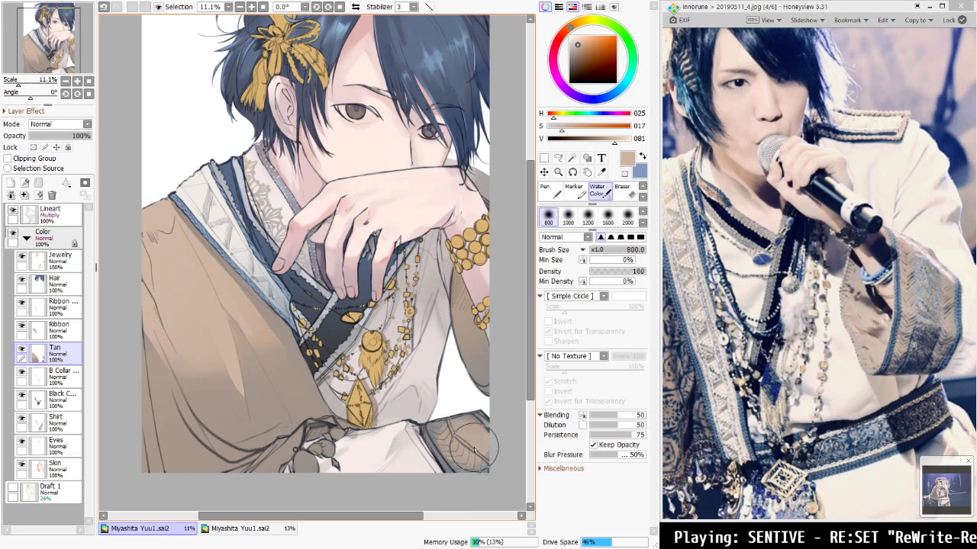
pyautogui.press('[')
pyautogui.press('[')
pyautogui.press('[')
pyautogui.press('[')
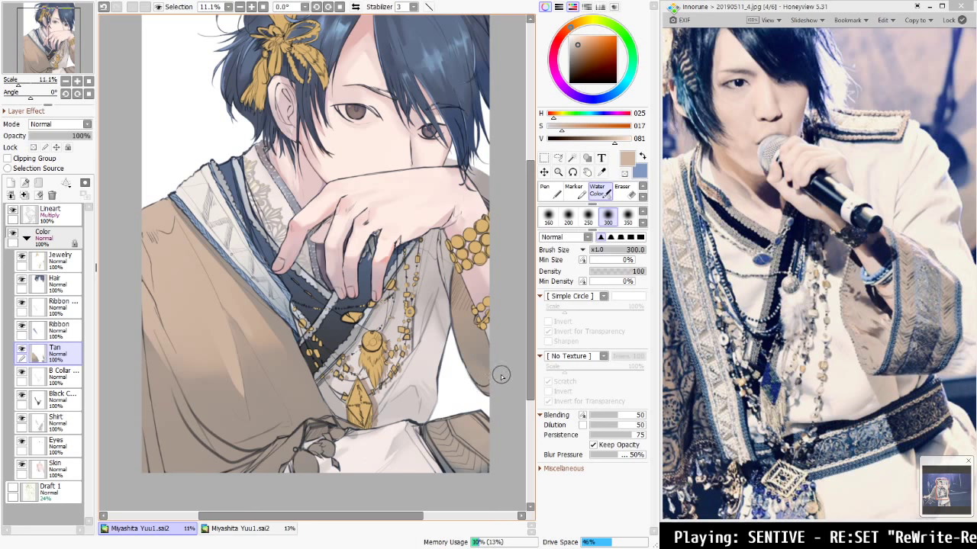
# Touch up the far sleeve beside the gold bracelets using a size 400 Marker with sampled gray-brown (H 23, S 9, V 64) and light tan (H 25, S 17, V 81)
pyautogui.moveTo(482, 363); pyautogui.dragTo(467, 376)
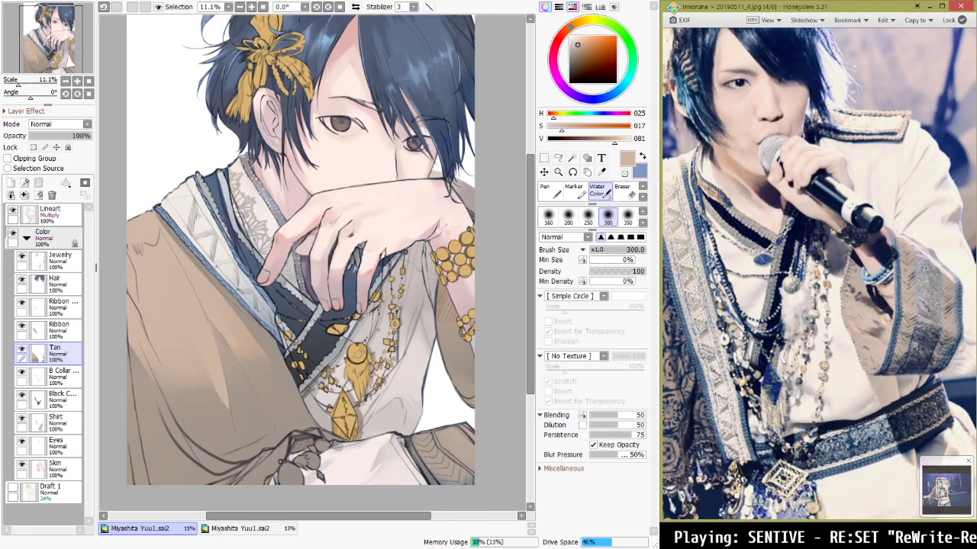
pyautogui.click(260, 421)
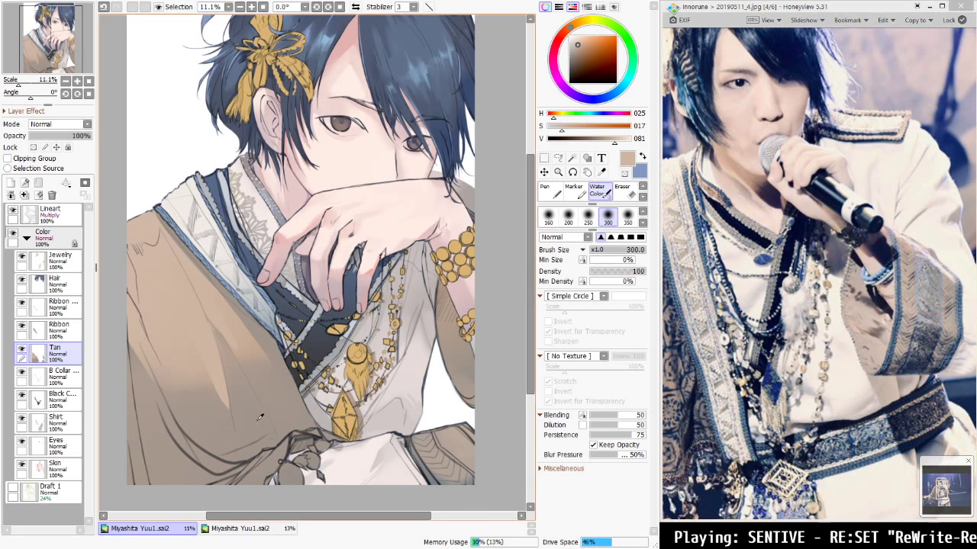
pyautogui.rightClick(260, 420)
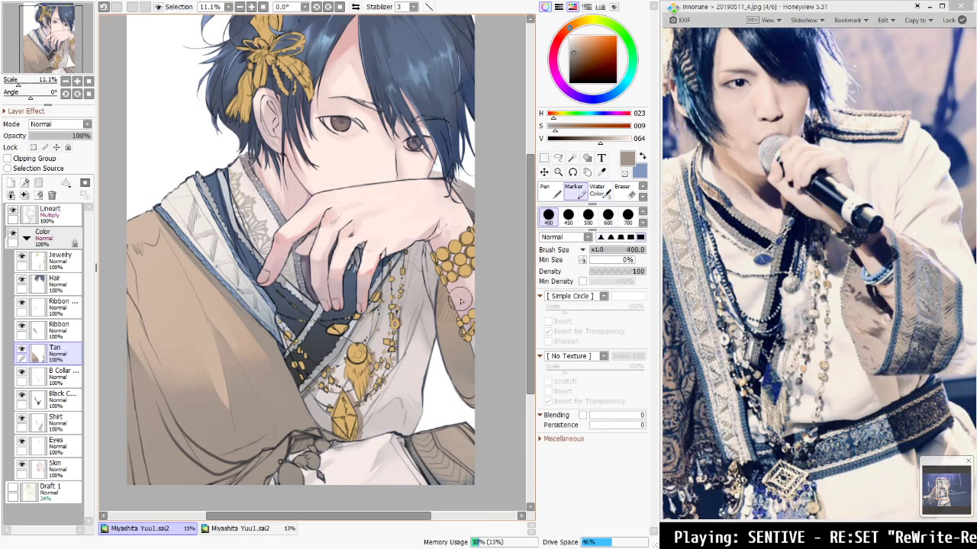
pyautogui.press('m')
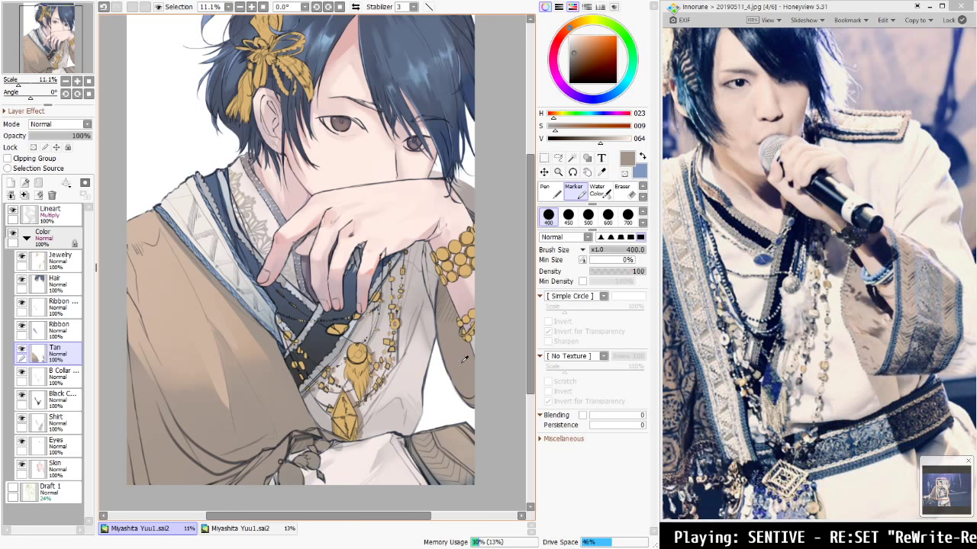
pyautogui.keyDown('alt'); pyautogui.click(168, 295); pyautogui.keyUp('alt')
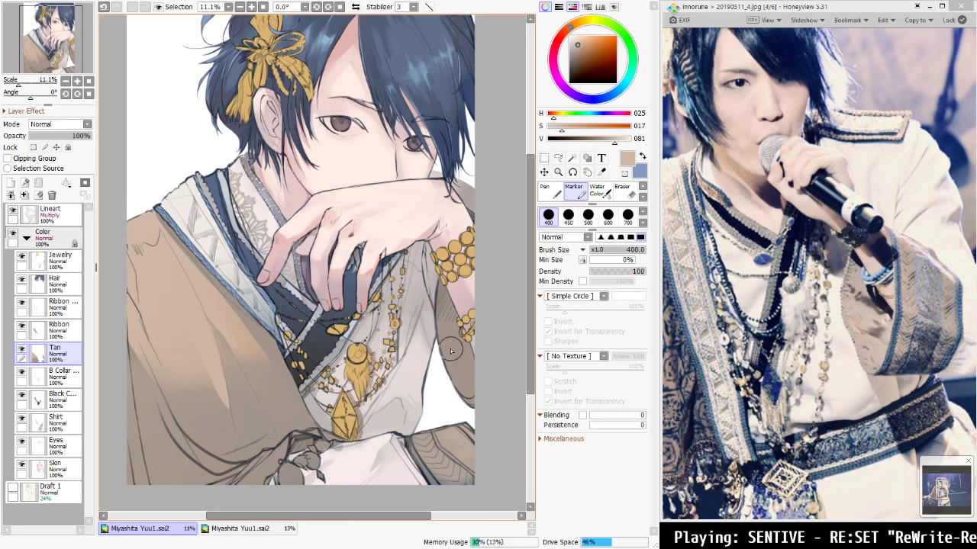
# Shade the tan sleeve below the bracelets, and shade the patterned lower cuff with the Acrylic brush at size 200
pyautogui.moveTo(447, 349)
pyautogui.mouseDown()
pyautogui.moveTo(441, 336)
pyautogui.moveTo(456, 377)
pyautogui.moveTo(457, 349)
pyautogui.moveTo(477, 349)
pyautogui.moveTo(479, 338)
pyautogui.moveTo(468, 313)
pyautogui.moveTo(476, 365)
pyautogui.moveTo(449, 335)
pyautogui.mouseUp()
pyautogui.scroll(2, 616, 187)
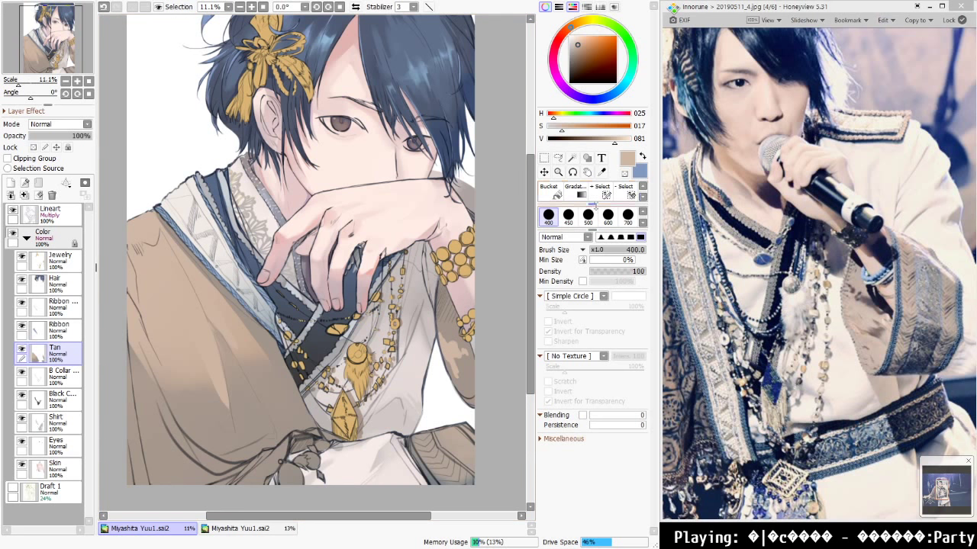
pyautogui.click(601, 191)
pyautogui.scroll(-2, 605, 195)
pyautogui.click(599, 192)
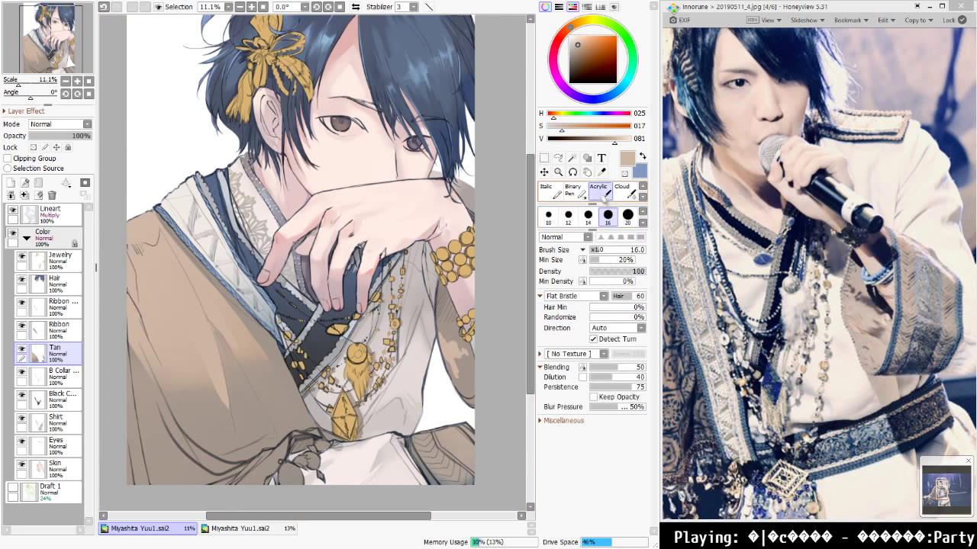
pyautogui.press(']')
pyautogui.press(']')
pyautogui.press(']')
pyautogui.press(']')
pyautogui.press(']')
pyautogui.press(']')
pyautogui.press(']')
pyautogui.press(']')
pyautogui.press(']')
pyautogui.press(']')
pyautogui.press(']')
pyautogui.press(']')
pyautogui.press(']')
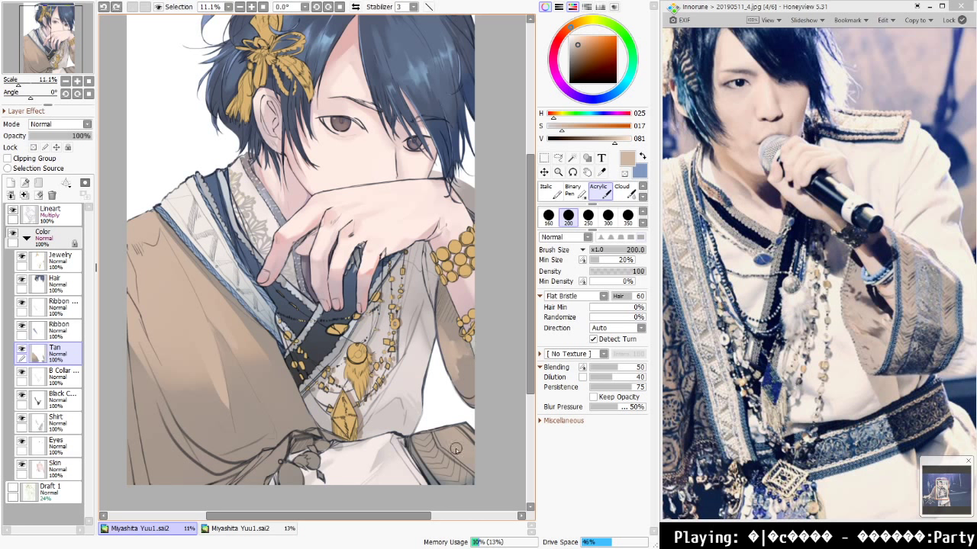
pyautogui.moveTo(439, 452); pyautogui.dragTo(460, 437)
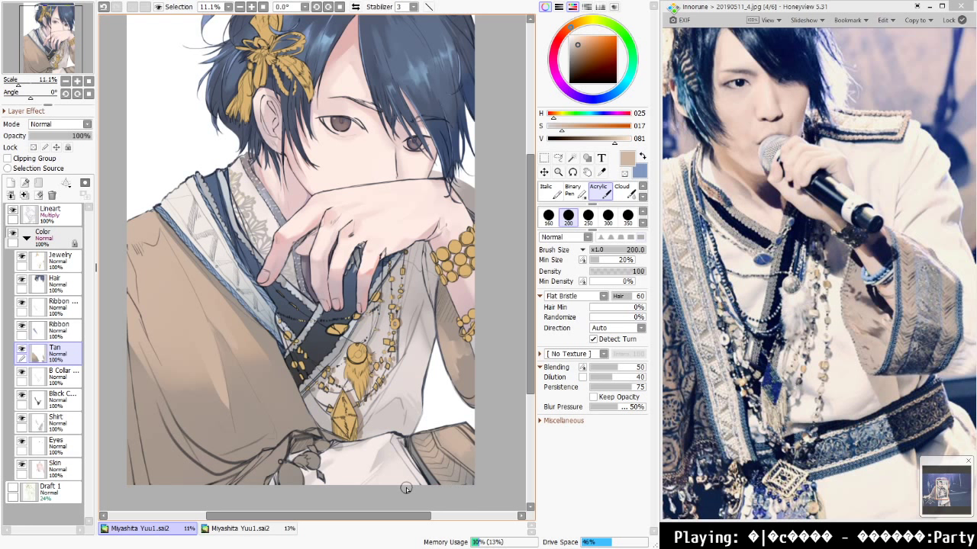
# Paint dark blue (H 226, S 34, V 54) shadow lines along the cuff's upper chevrons with the Acrylic brush at size 14
pyautogui.click(605, 69)
pyautogui.click(585, 58)
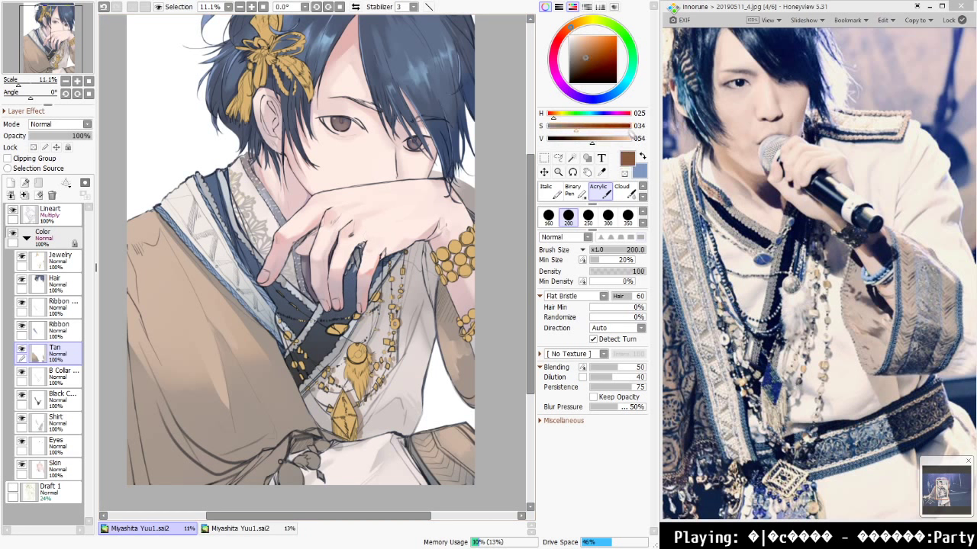
pyautogui.click(602, 100)
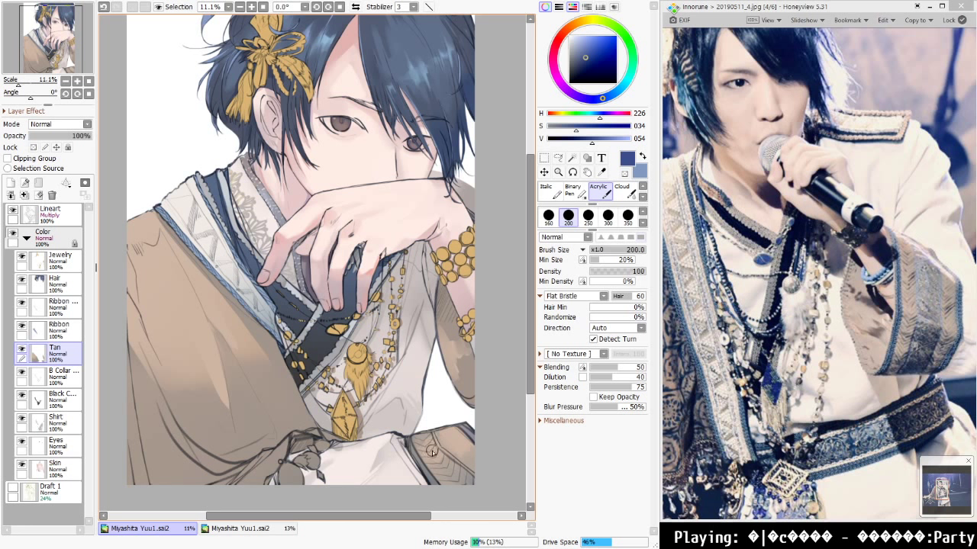
pyautogui.scroll(10, 424, 448)
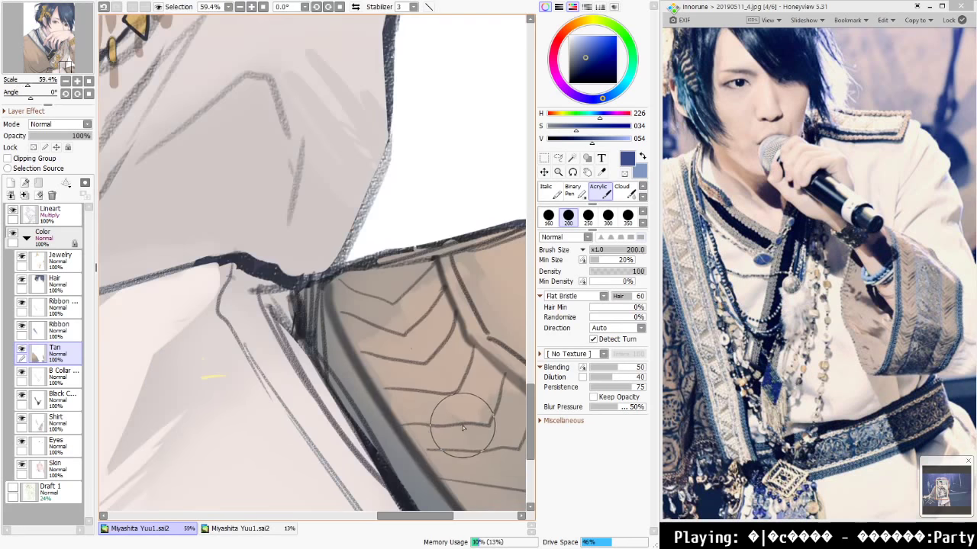
pyautogui.moveTo(525, 409)
pyautogui.mouseDown()
pyautogui.moveTo(488, 424)
pyautogui.moveTo(288, 392)
pyautogui.mouseUp()
pyautogui.press('[')
pyautogui.press('[')
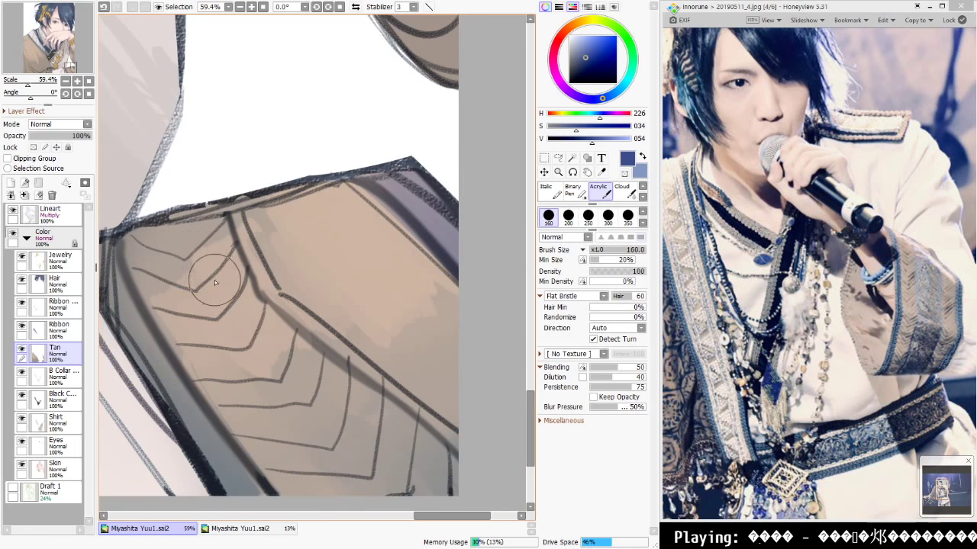
pyautogui.press('[')
pyautogui.press('[')
pyautogui.press('[')
pyautogui.press('[')
pyautogui.press('[')
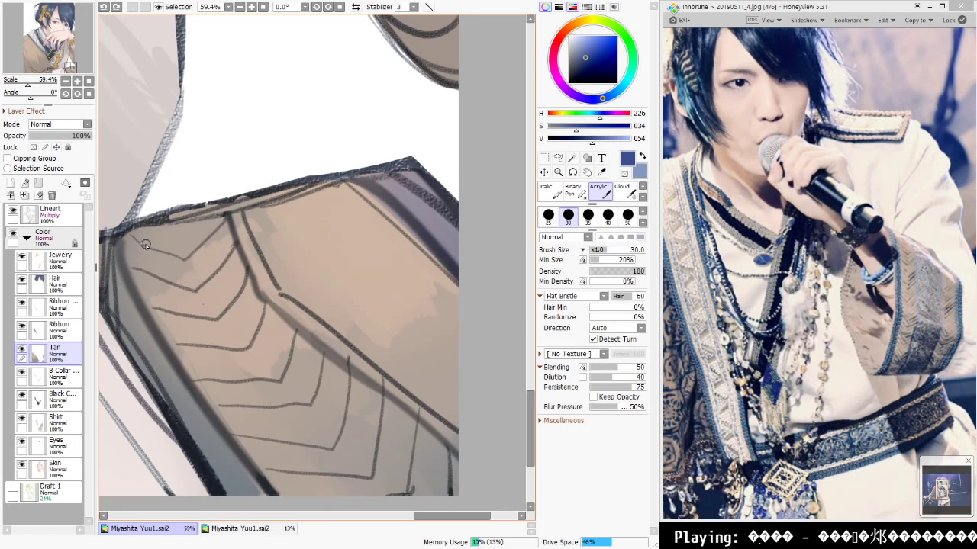
pyautogui.press('[')
pyautogui.press('[')
pyautogui.press('[')
pyautogui.press('[')
pyautogui.press('[')
pyautogui.press('[')
pyautogui.press('[')
pyautogui.press('[')
pyautogui.hotkey('ctrl', 'z')
pyautogui.moveTo(138, 241)
pyautogui.mouseDown()
pyautogui.moveTo(165, 253)
pyautogui.moveTo(129, 238)
pyautogui.moveTo(186, 263)
pyautogui.moveTo(223, 222)
pyautogui.mouseUp()
pyautogui.moveTo(165, 296); pyautogui.dragTo(221, 305)
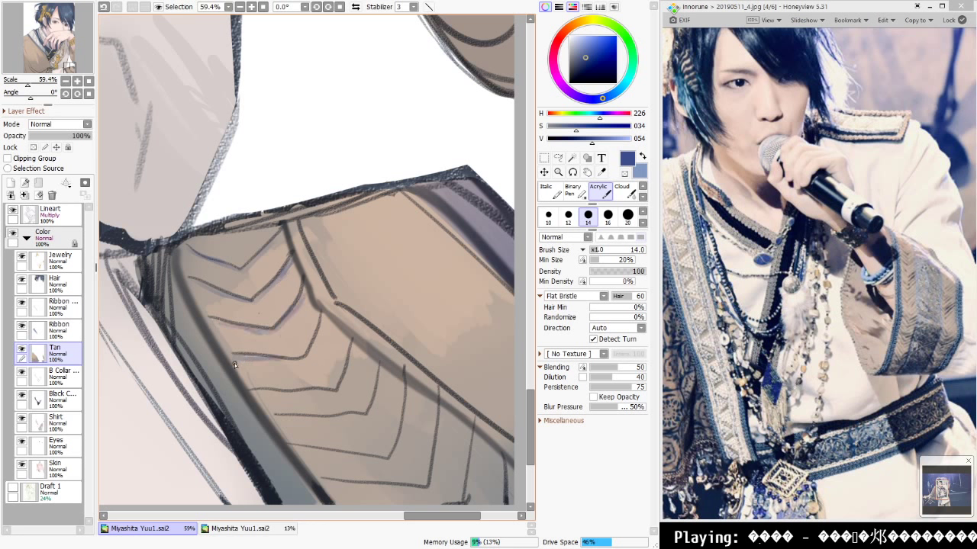
# Extend the dark blue shadow lines along the remaining chevrons down to the canvas edge
pyautogui.moveTo(302, 358); pyautogui.dragTo(323, 314)
pyautogui.moveTo(354, 348); pyautogui.dragTo(341, 385)
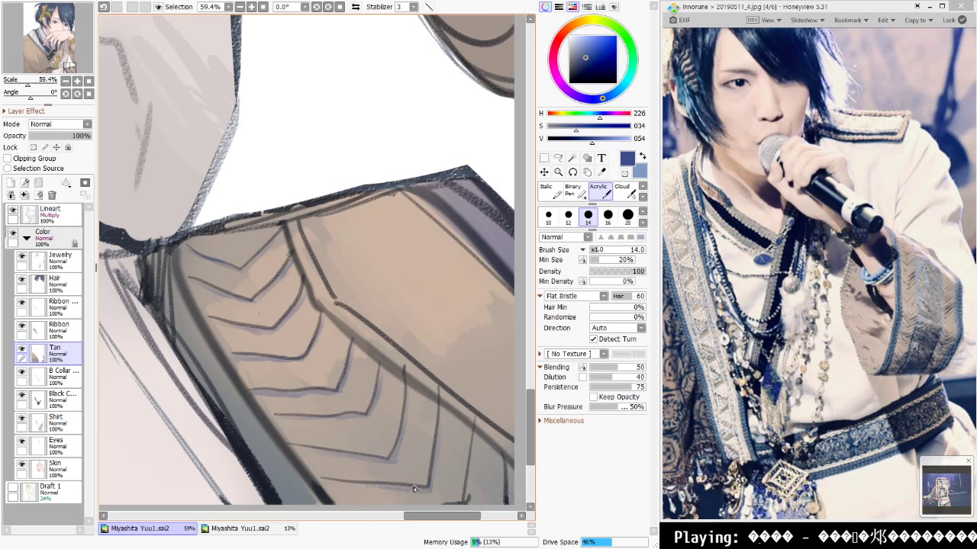
pyautogui.moveTo(443, 493); pyautogui.dragTo(375, 460)
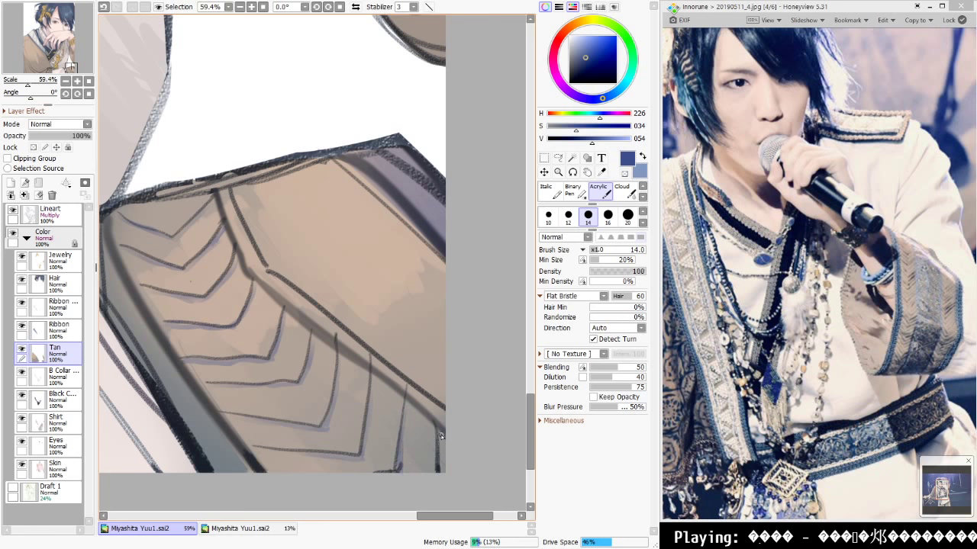
# Paint pale yellow (H 41, S 24, V 85) highlights along the cuff's first three chevrons with the Marker at size 20
pyautogui.keyDown('alt'); pyautogui.click(338, 227); pyautogui.keyUp('alt')
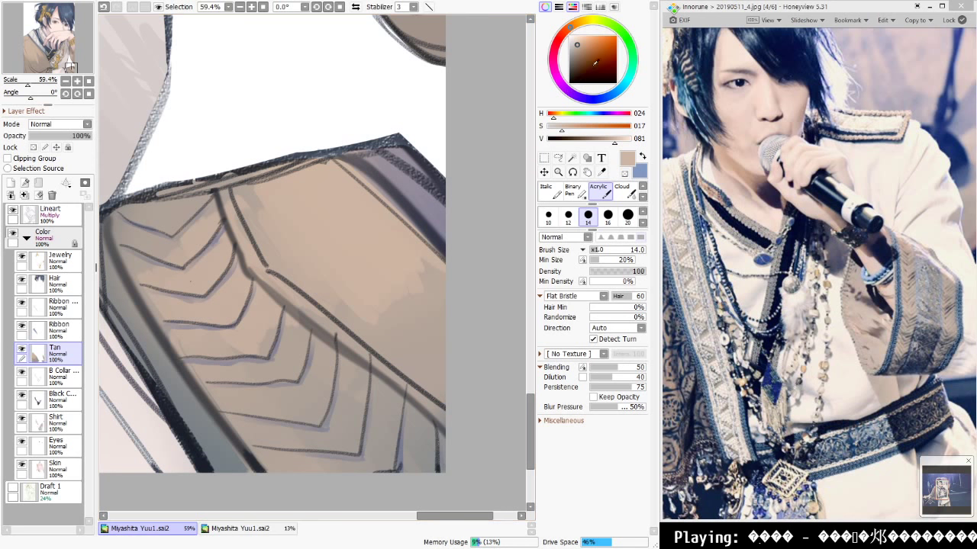
pyautogui.moveTo(614, 144); pyautogui.dragTo(618, 144)
pyautogui.moveTo(562, 131); pyautogui.dragTo(567, 126)
pyautogui.click(556, 116)
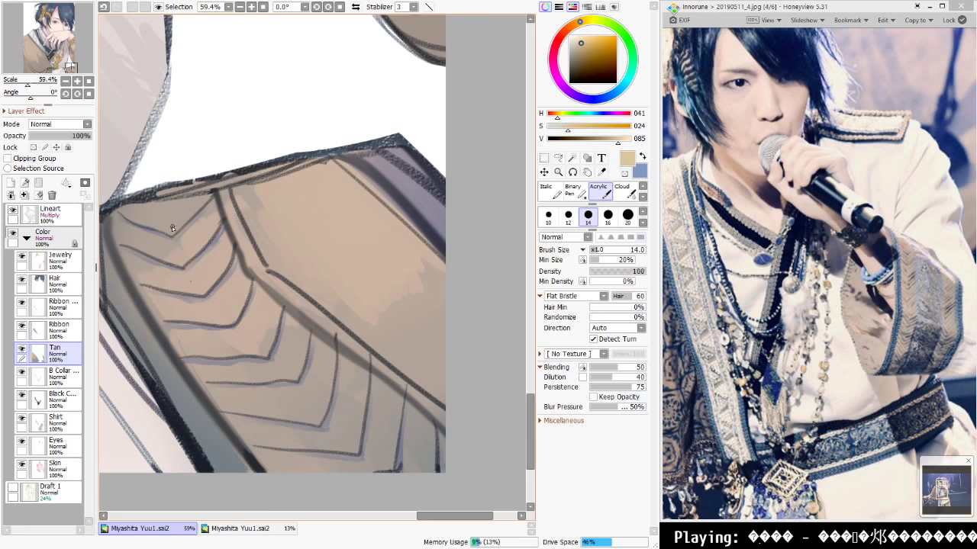
pyautogui.moveTo(214, 219); pyautogui.dragTo(338, 305)
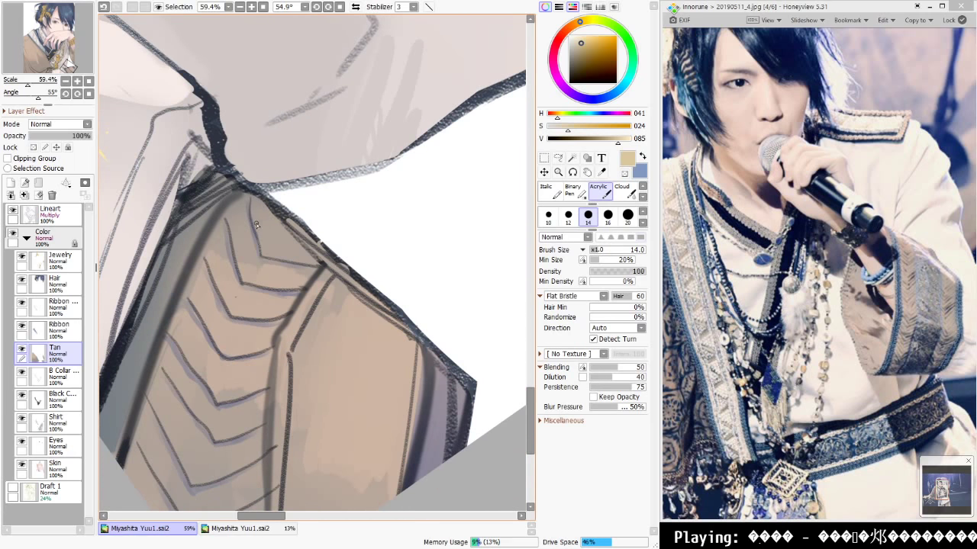
pyautogui.press('e')
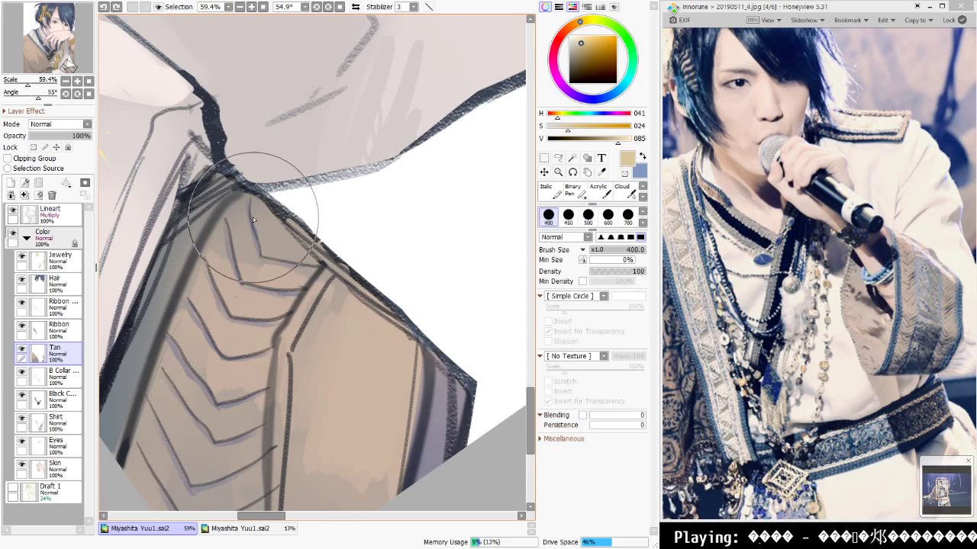
pyautogui.press('[')
pyautogui.press('[')
pyautogui.press('[')
pyautogui.press('[')
pyautogui.press('[')
pyautogui.press('[')
pyautogui.press('[')
pyautogui.press('[')
pyautogui.press('[')
pyautogui.press('[')
pyautogui.press('[')
pyautogui.press('[')
pyautogui.press('[')
pyautogui.press('[')
pyautogui.press('[')
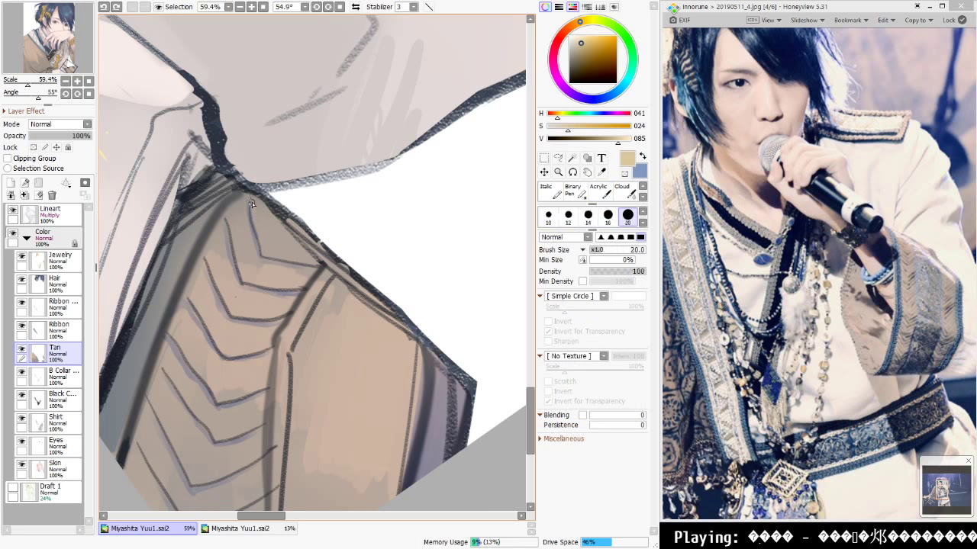
pyautogui.moveTo(251, 210); pyautogui.dragTo(251, 204)
pyautogui.moveTo(208, 256)
pyautogui.mouseDown()
pyautogui.moveTo(230, 308)
pyautogui.moveTo(224, 298)
pyautogui.moveTo(245, 313)
pyautogui.mouseUp()
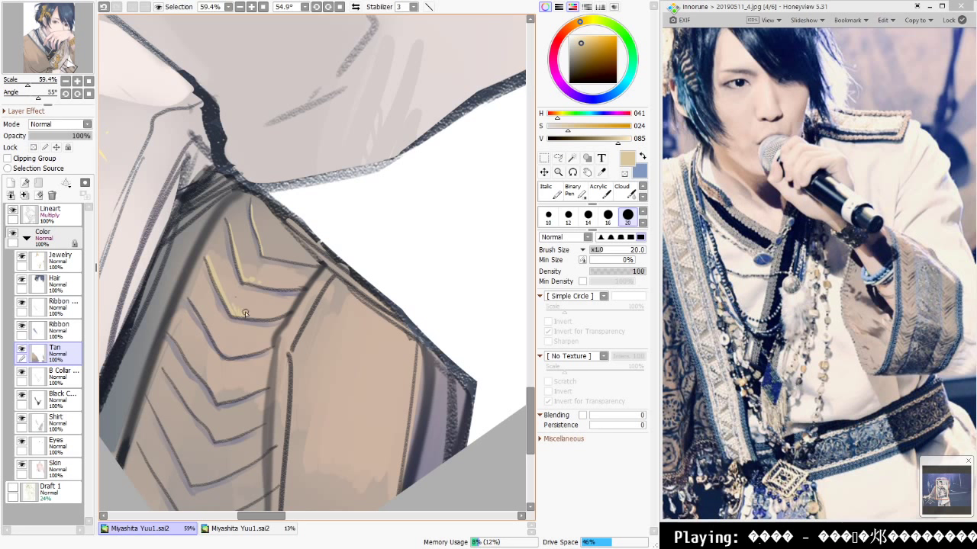
# Add the same pale yellow highlights to the remaining chevrons down to the cuff's lower end
pyautogui.moveTo(190, 291)
pyautogui.mouseDown()
pyautogui.moveTo(228, 356)
pyautogui.moveTo(221, 341)
pyautogui.moveTo(235, 350)
pyautogui.moveTo(199, 363)
pyautogui.moveTo(177, 338)
pyautogui.moveTo(202, 375)
pyautogui.mouseUp()
pyautogui.click(228, 392)
pyautogui.moveTo(255, 433); pyautogui.dragTo(271, 375)
pyautogui.moveTo(183, 313); pyautogui.dragTo(228, 374)
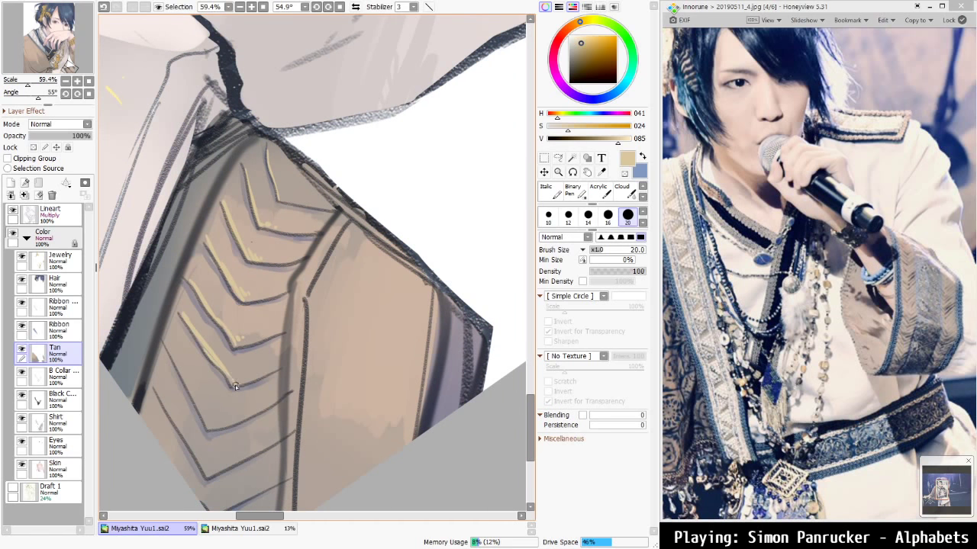
pyautogui.moveTo(172, 352); pyautogui.dragTo(197, 410)
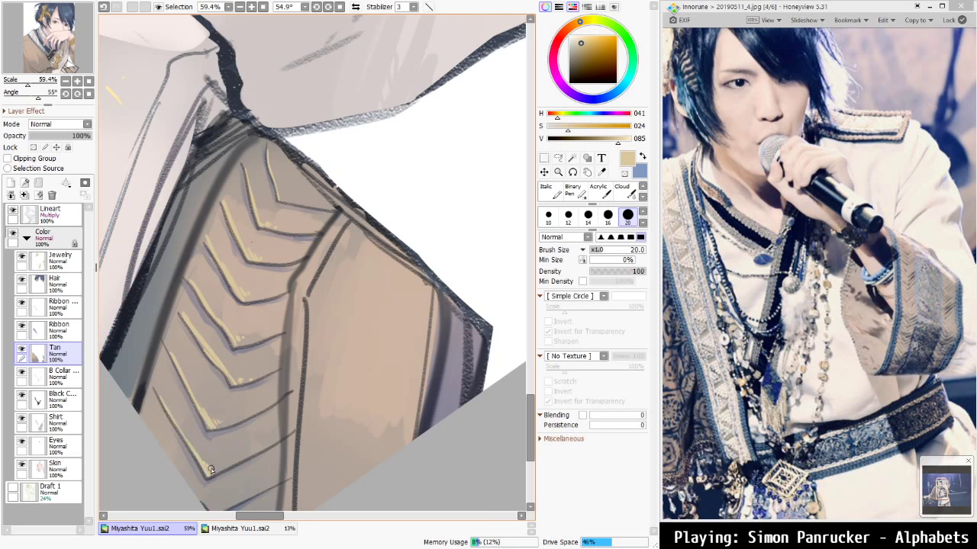
pyautogui.scroll(-3, 258, 474)
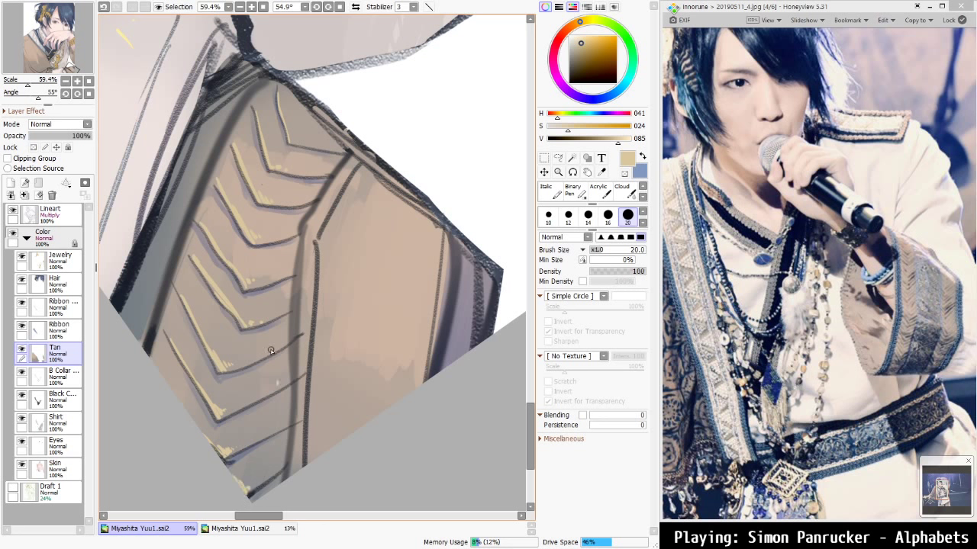
# Add small pale yellow strokes between the chevrons and on the plain panel of the cuff
pyautogui.moveTo(274, 333); pyautogui.dragTo(271, 340)
pyautogui.moveTo(333, 255); pyautogui.dragTo(333, 287)
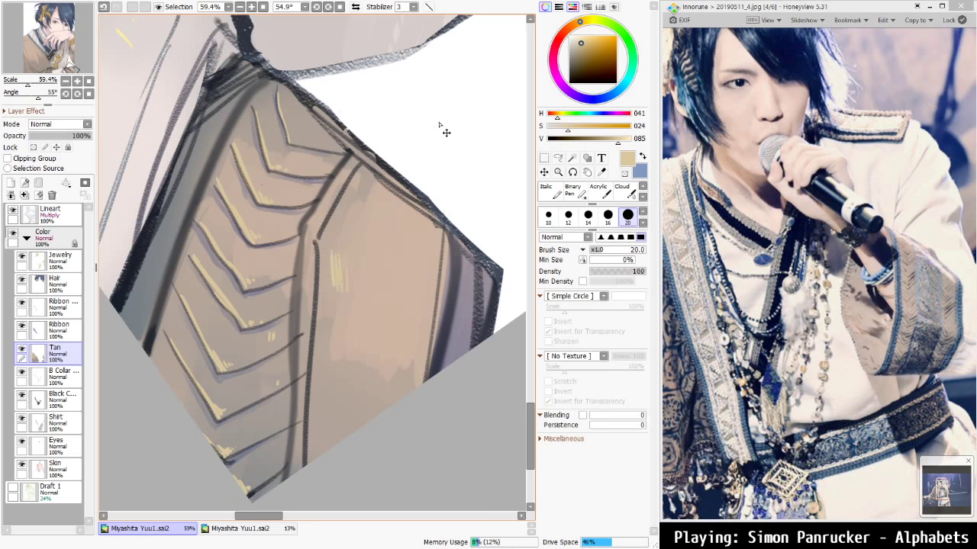
pyautogui.press('Home')
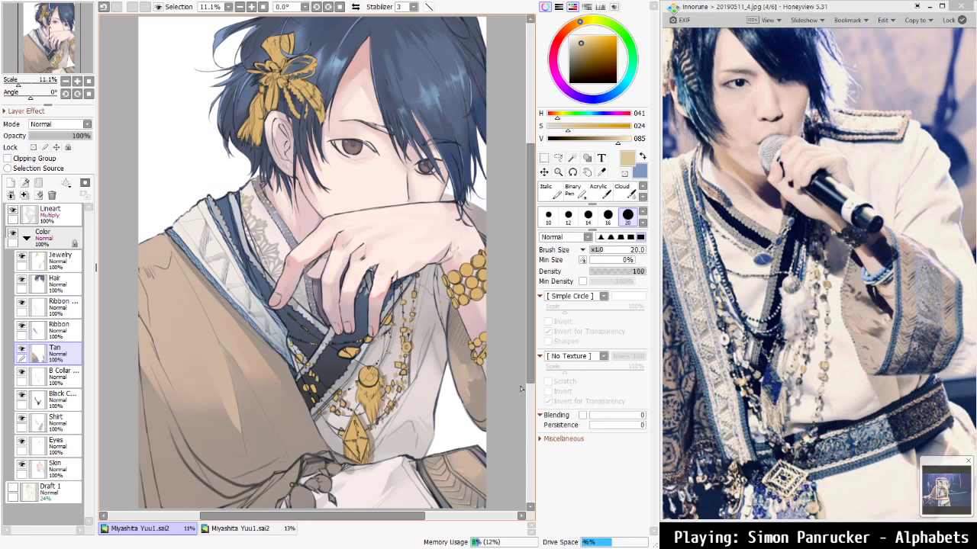
pyautogui.scroll(4, 474, 466)
pyautogui.scroll(-3, 474, 464)
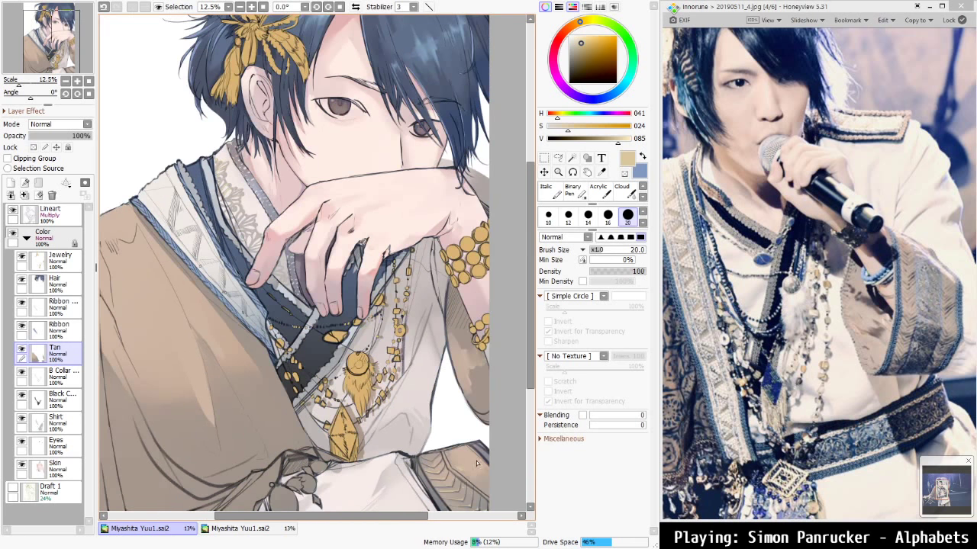
pyautogui.moveTo(472, 456); pyautogui.dragTo(479, 428)
pyautogui.moveTo(429, 409); pyautogui.dragTo(442, 411)
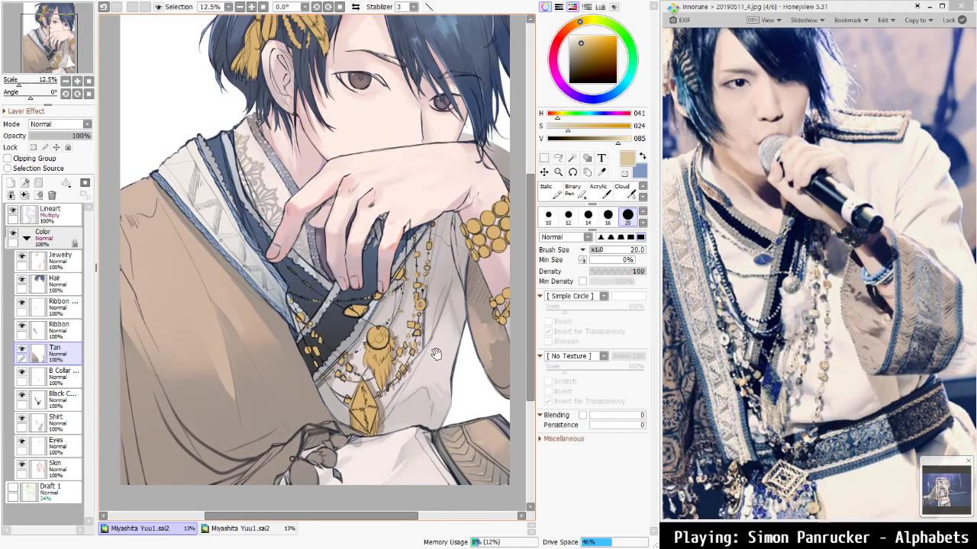
pyautogui.scroll(-1, 436, 366)
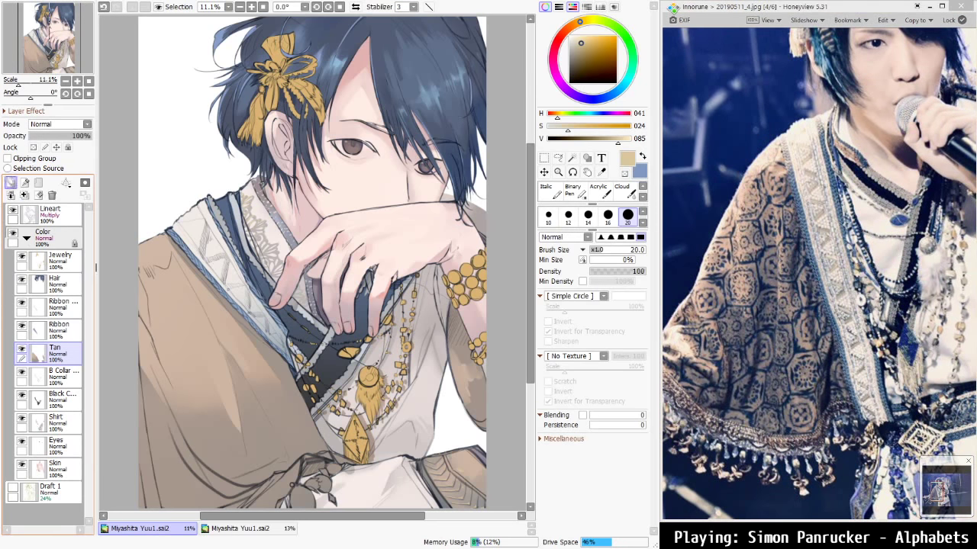
# Add a new layer clipped to the Tan layer and sample a grey (H 202, S 4, V 53) as the brush colour
pyautogui.click(11, 184)
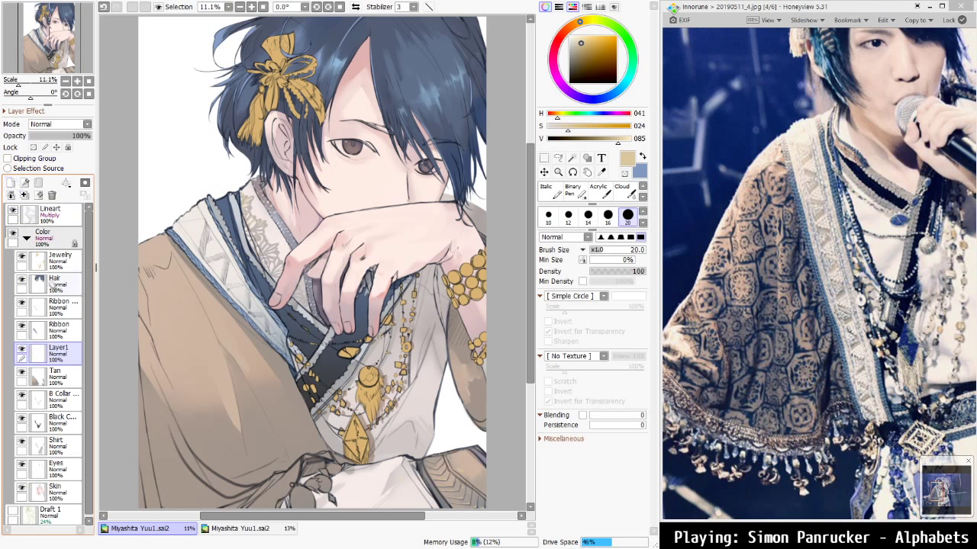
pyautogui.click(7, 158)
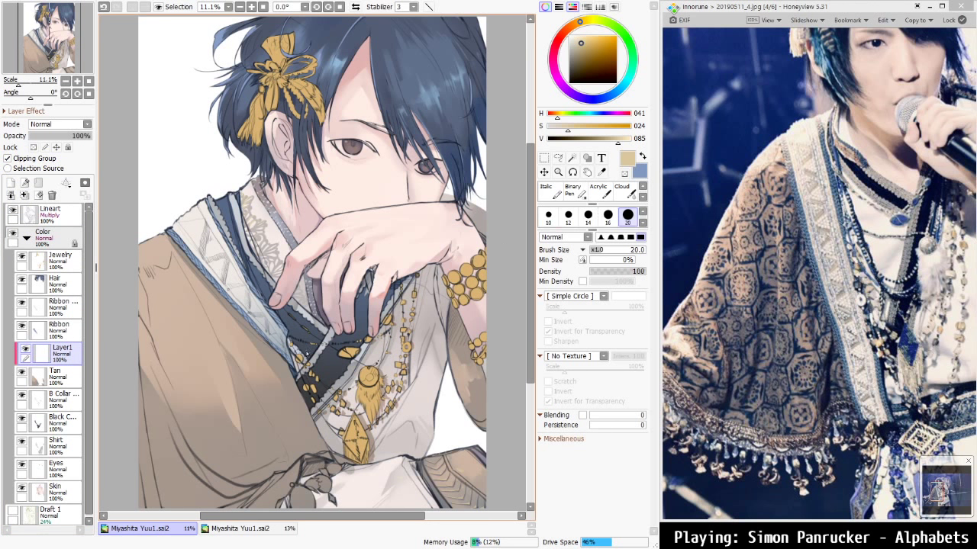
pyautogui.rightClick(437, 464)
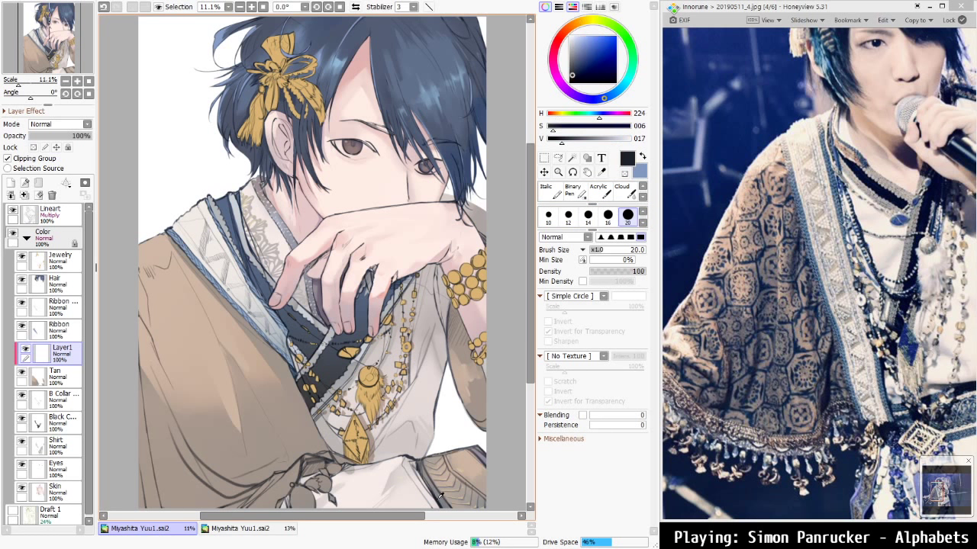
pyautogui.rightClick(441, 499)
pyautogui.hotkey('ctrl', 'z')
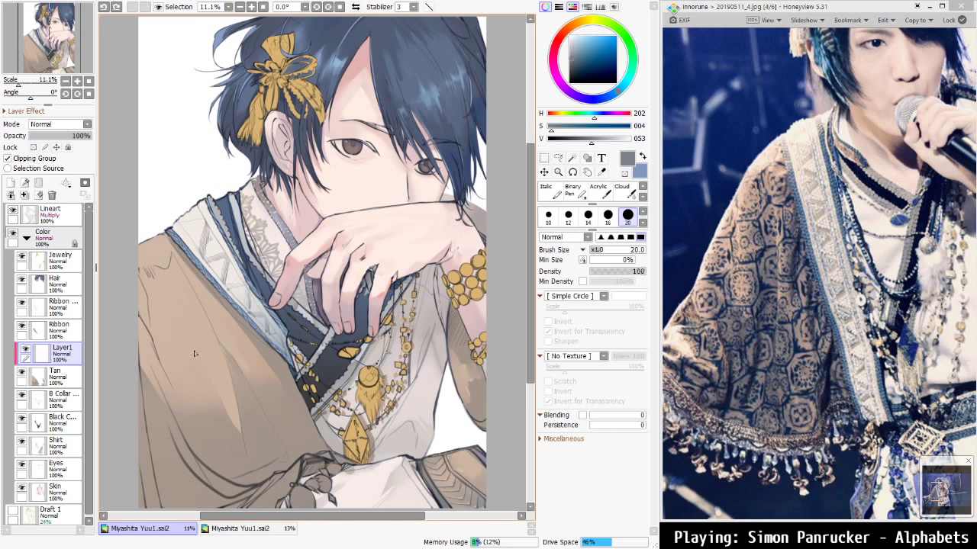
pyautogui.press(']')
pyautogui.press(']')
pyautogui.press(']')
pyautogui.press(']')
pyautogui.press(']')
pyautogui.press(']')
pyautogui.press(']')
pyautogui.press(']')
pyautogui.press(']')
pyautogui.press(']')
pyautogui.press(']')
pyautogui.press(']')
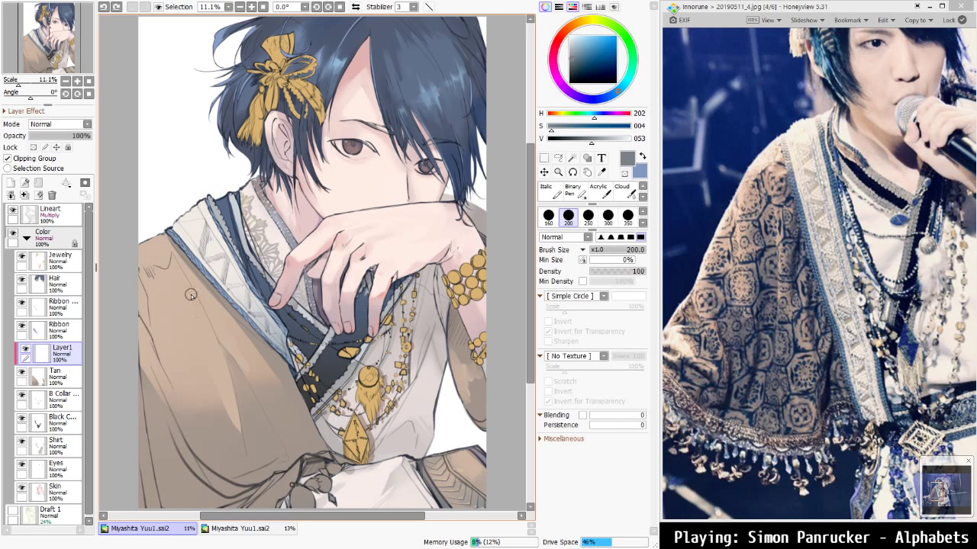
pyautogui.click(180, 308)
pyautogui.click(46, 237)
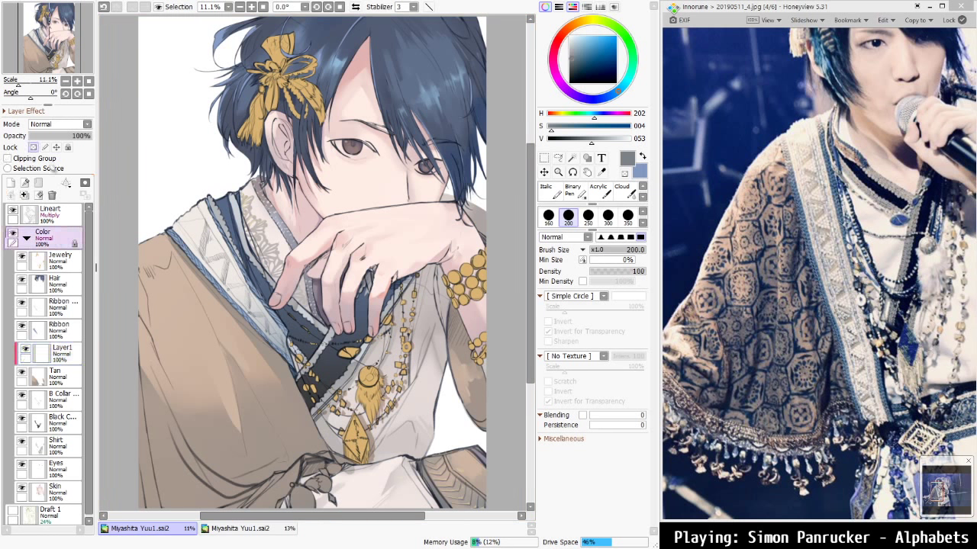
pyautogui.click(75, 356)
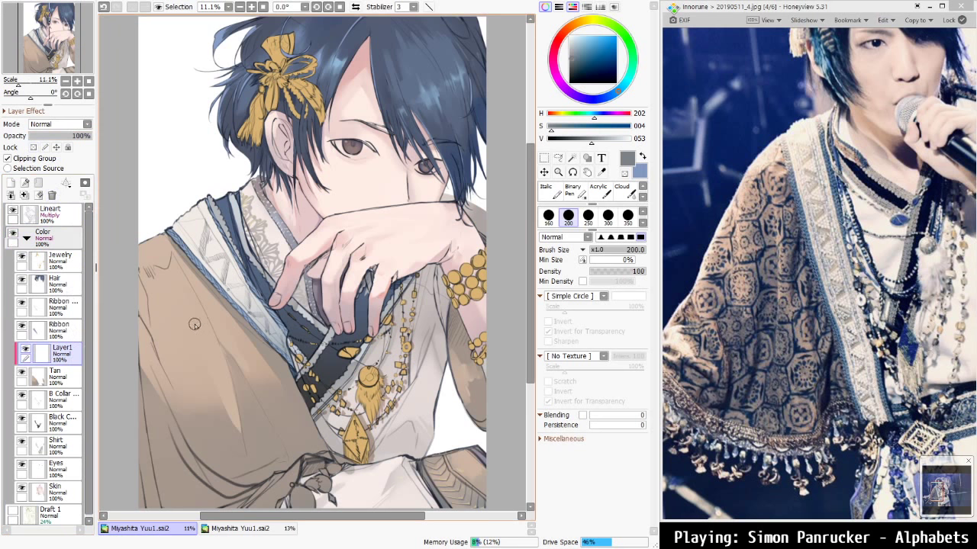
# Draw long grey guide lines following the folds down the large draped sleeve with the brush at size 70
pyautogui.press('[')
pyautogui.press('[')
pyautogui.press('[')
pyautogui.press('[')
pyautogui.press('[')
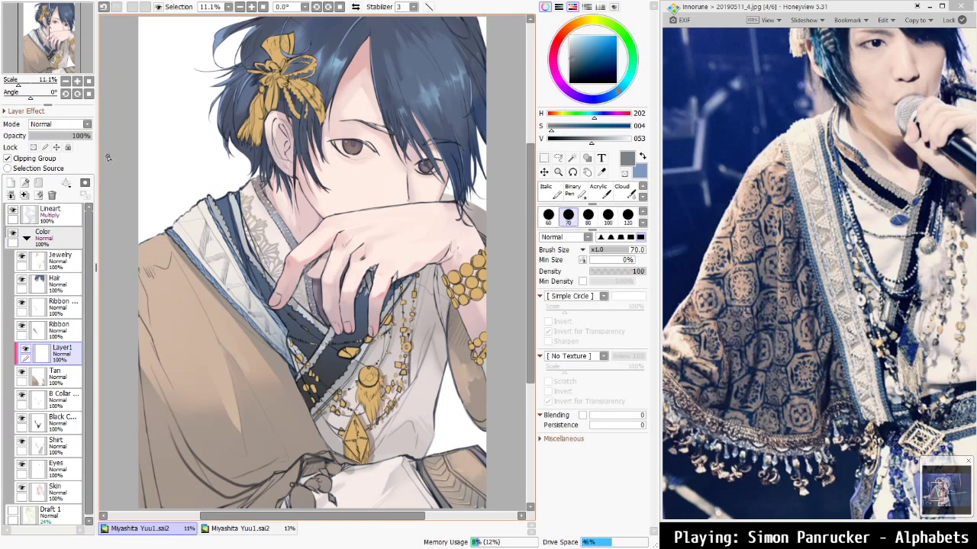
pyautogui.moveTo(178, 279)
pyautogui.mouseDown()
pyautogui.moveTo(175, 307)
pyautogui.moveTo(213, 324)
pyautogui.mouseUp()
pyautogui.hotkey('ctrl', 'z')
pyautogui.moveTo(172, 267); pyautogui.dragTo(171, 271)
pyautogui.moveTo(147, 239); pyautogui.dragTo(272, 443)
pyautogui.hotkey('ctrl', 'z')
pyautogui.moveTo(150, 242); pyautogui.dragTo(293, 460)
pyautogui.moveTo(132, 279); pyautogui.dragTo(223, 409)
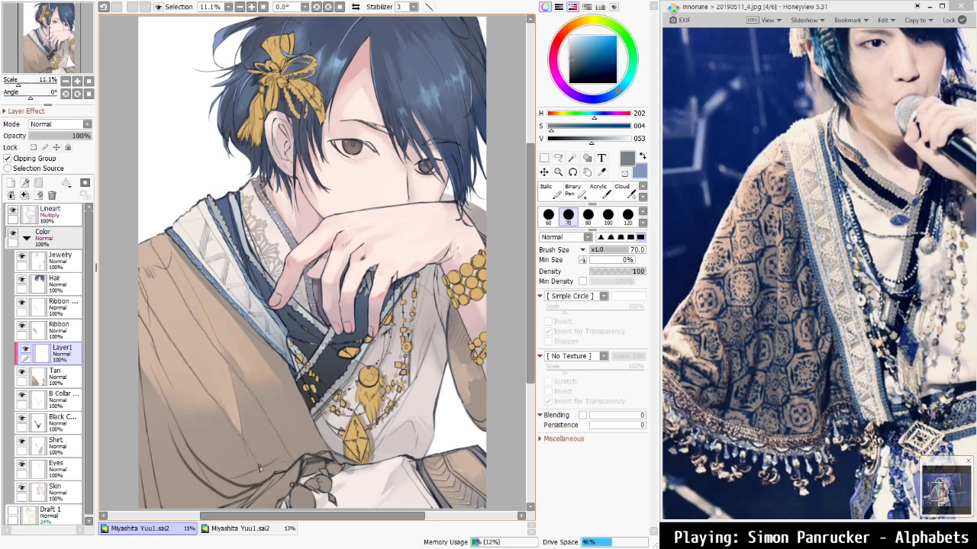
pyautogui.moveTo(149, 371); pyautogui.dragTo(221, 456)
pyautogui.hotkey('ctrl', 'z')
pyautogui.moveTo(139, 346); pyautogui.dragTo(231, 485)
pyautogui.scroll(-3, 230, 486)
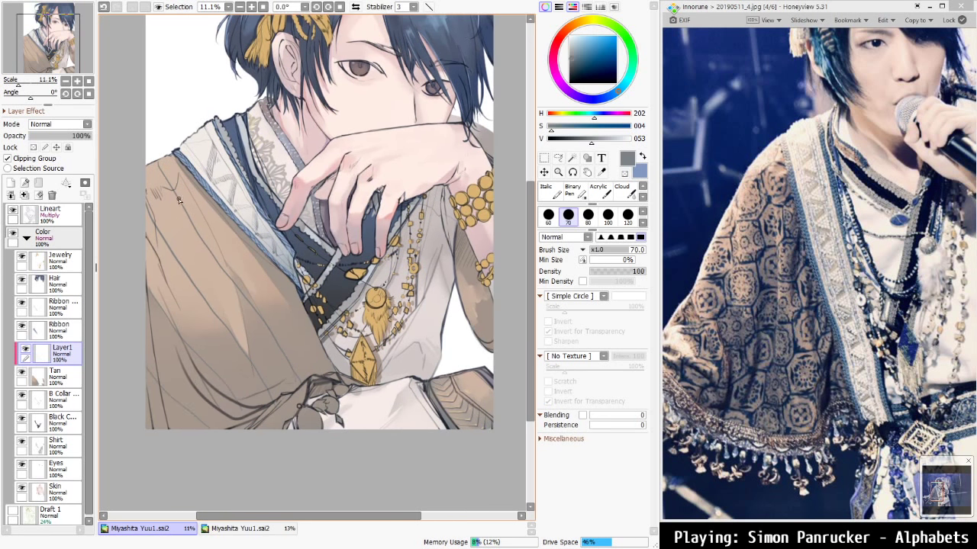
# Draw a grey honeycomb outline on the large sleeve, running from the shoulder beside the collar down towards the waist knot
pyautogui.moveTo(178, 197)
pyautogui.mouseDown()
pyautogui.moveTo(178, 229)
pyautogui.moveTo(202, 214)
pyautogui.moveTo(213, 222)
pyautogui.moveTo(196, 259)
pyautogui.moveTo(222, 226)
pyautogui.moveTo(215, 220)
pyautogui.moveTo(231, 243)
pyautogui.moveTo(196, 261)
pyautogui.moveTo(213, 264)
pyautogui.moveTo(237, 247)
pyautogui.moveTo(225, 271)
pyautogui.moveTo(204, 264)
pyautogui.moveTo(225, 272)
pyautogui.moveTo(220, 307)
pyautogui.mouseUp()
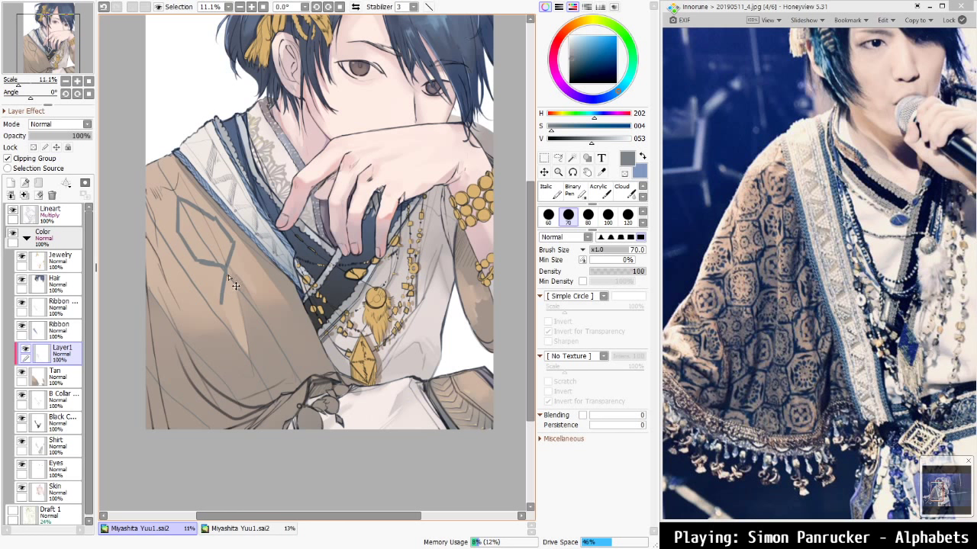
pyautogui.hotkey('ctrl', 'z')
pyautogui.moveTo(202, 292)
pyautogui.mouseDown()
pyautogui.moveTo(221, 324)
pyautogui.moveTo(241, 316)
pyautogui.mouseUp()
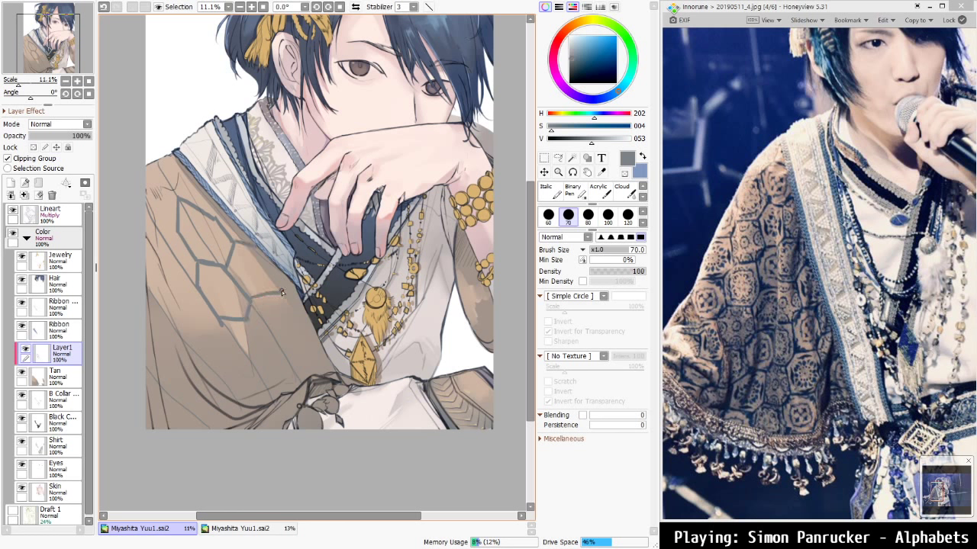
pyautogui.moveTo(281, 281)
pyautogui.mouseDown()
pyautogui.moveTo(248, 325)
pyautogui.moveTo(269, 354)
pyautogui.moveTo(282, 353)
pyautogui.moveTo(298, 328)
pyautogui.mouseUp()
pyautogui.moveTo(283, 356)
pyautogui.mouseDown()
pyautogui.moveTo(290, 370)
pyautogui.moveTo(261, 388)
pyautogui.mouseUp()
pyautogui.moveTo(222, 324)
pyautogui.mouseDown()
pyautogui.moveTo(241, 380)
pyautogui.moveTo(260, 379)
pyautogui.moveTo(237, 399)
pyautogui.mouseUp()
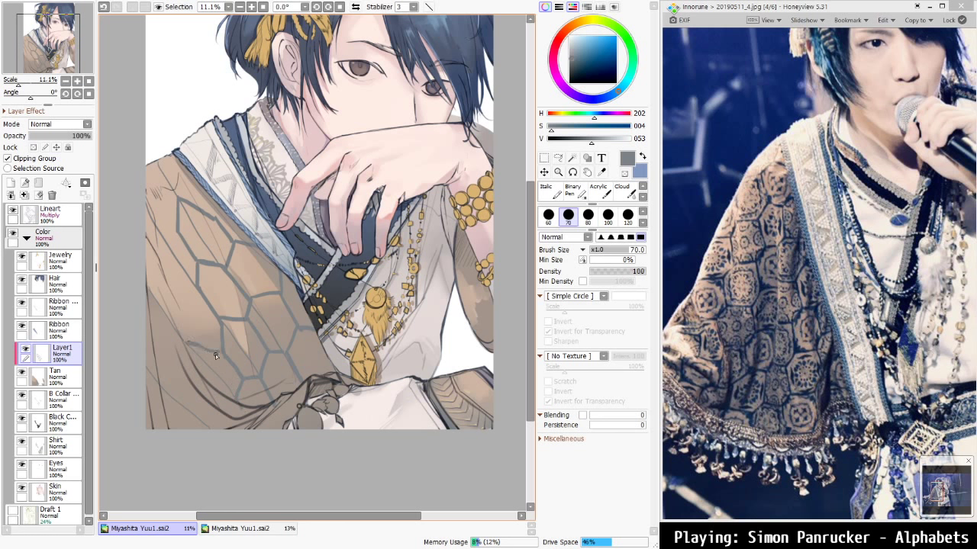
# Extend the grey honeycomb outline across the middle of the sleeve towards its outer folds
pyautogui.hotkey('ctrl', 'z')
pyautogui.moveTo(190, 343); pyautogui.dragTo(231, 362)
pyautogui.moveTo(170, 313)
pyautogui.mouseDown()
pyautogui.moveTo(177, 283)
pyautogui.moveTo(198, 286)
pyautogui.moveTo(177, 281)
pyautogui.moveTo(157, 245)
pyautogui.moveTo(158, 256)
pyautogui.moveTo(181, 233)
pyautogui.mouseUp()
pyautogui.hotkey('ctrl', 'z')
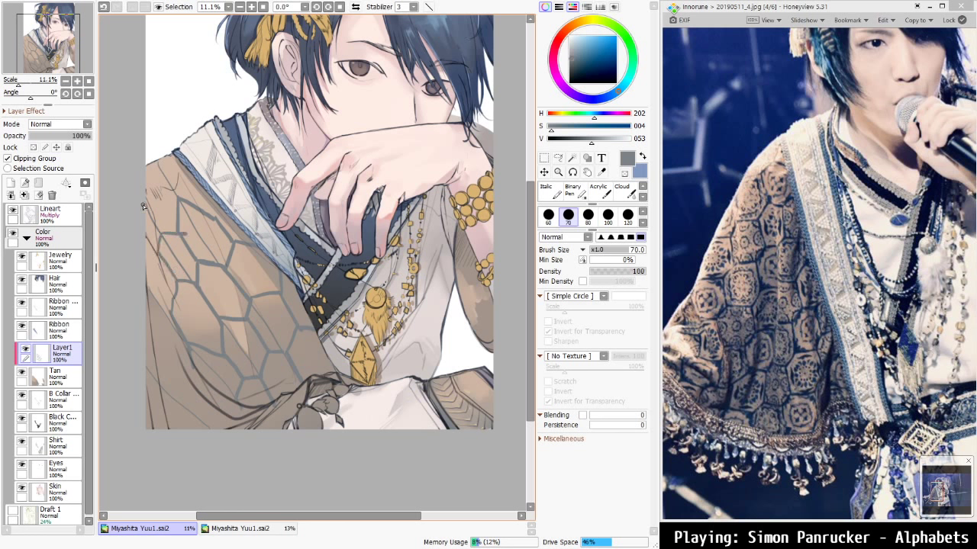
# Continue the honeycomb lines over the shoulder, along the sleeve's outer edge and into the lower folds
pyautogui.moveTo(153, 181); pyautogui.dragTo(169, 181)
pyautogui.moveTo(149, 350); pyautogui.dragTo(185, 377)
pyautogui.hotkey('ctrl', 'z')
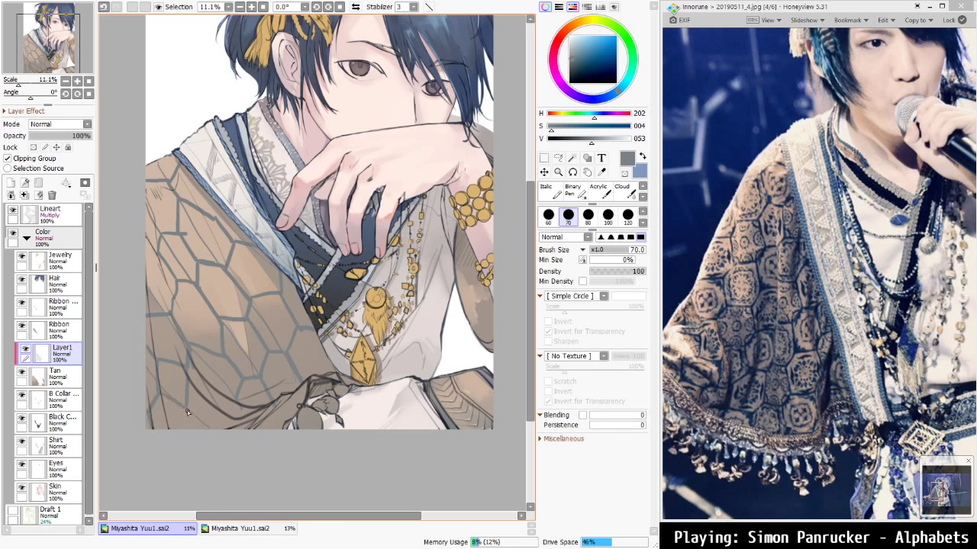
pyautogui.moveTo(192, 407); pyautogui.dragTo(215, 410)
pyautogui.hotkey('ctrl', 'z')
pyautogui.moveTo(186, 409); pyautogui.dragTo(209, 420)
pyautogui.hotkey('ctrl', 'z')
# Clean up the honeycomb lines across the sleeve with the Eraser at size 450
pyautogui.press('w')
pyautogui.press('e')
pyautogui.press(']')
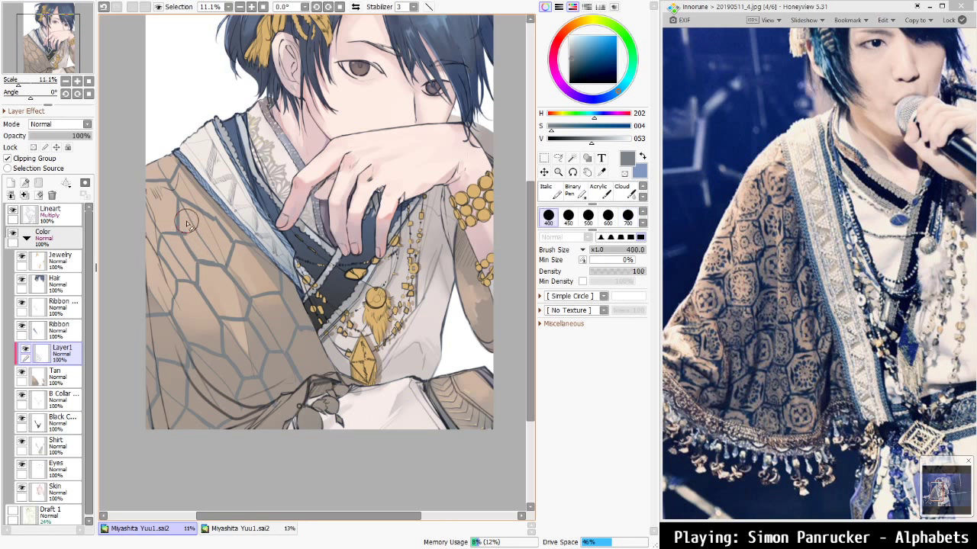
pyautogui.press(']')
pyautogui.press('[')
pyautogui.press('[')
pyautogui.press('[')
pyautogui.press('[')
pyautogui.press('[')
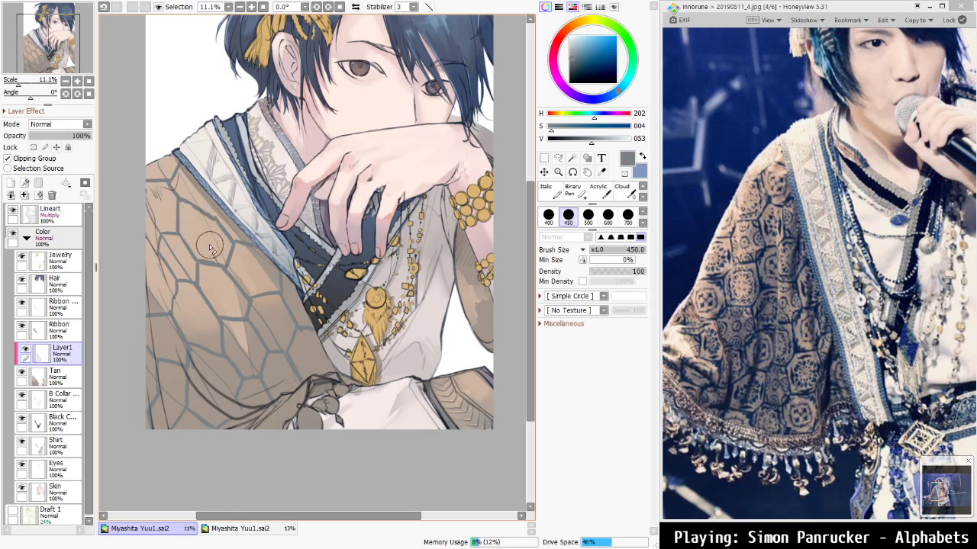
pyautogui.click(185, 269)
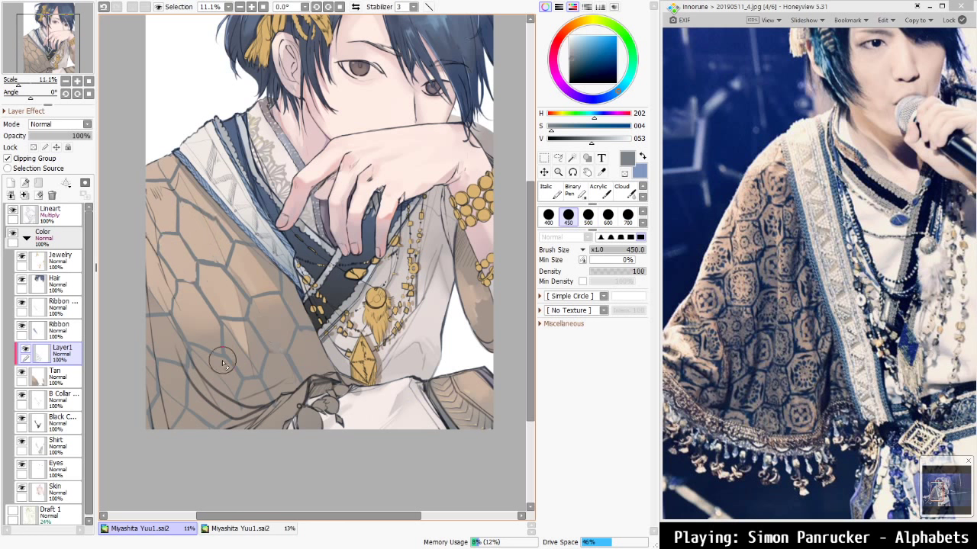
pyautogui.moveTo(239, 341)
pyautogui.mouseDown()
pyautogui.moveTo(229, 327)
pyautogui.moveTo(252, 362)
pyautogui.moveTo(206, 367)
pyautogui.mouseUp()
pyautogui.moveTo(249, 394); pyautogui.dragTo(256, 397)
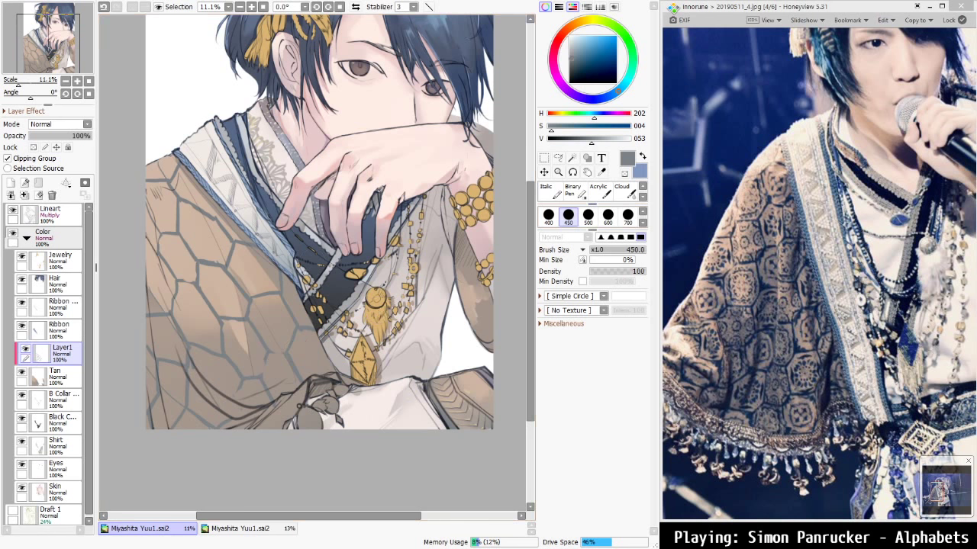
# Set the brush size to 35 and reinforce the honeycomb borders on the upper sleeve beside the collar
pyautogui.scroll(2, 371, 447)
pyautogui.scroll(-1, 312, 259)
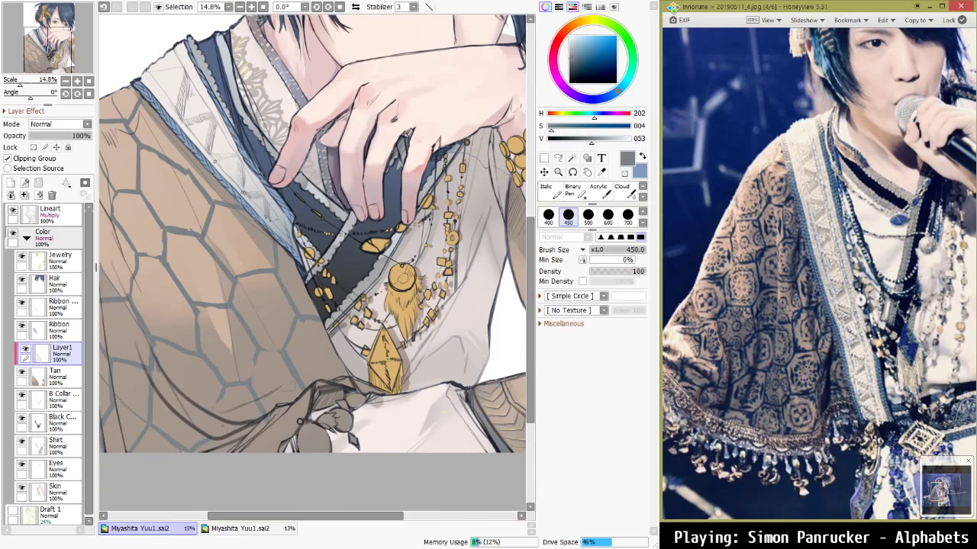
pyautogui.scroll(-1, 313, 260)
pyautogui.scroll(1, 312, 260)
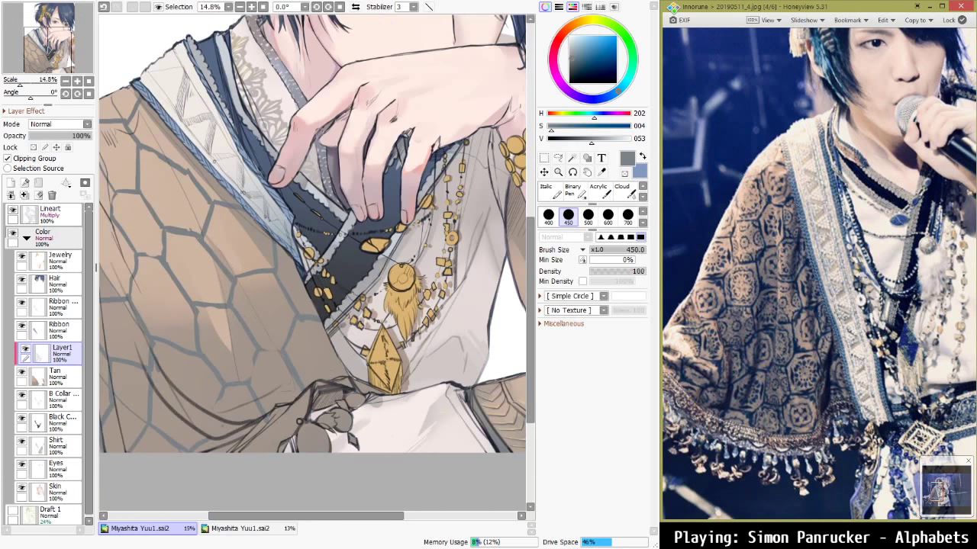
pyautogui.click(162, 237)
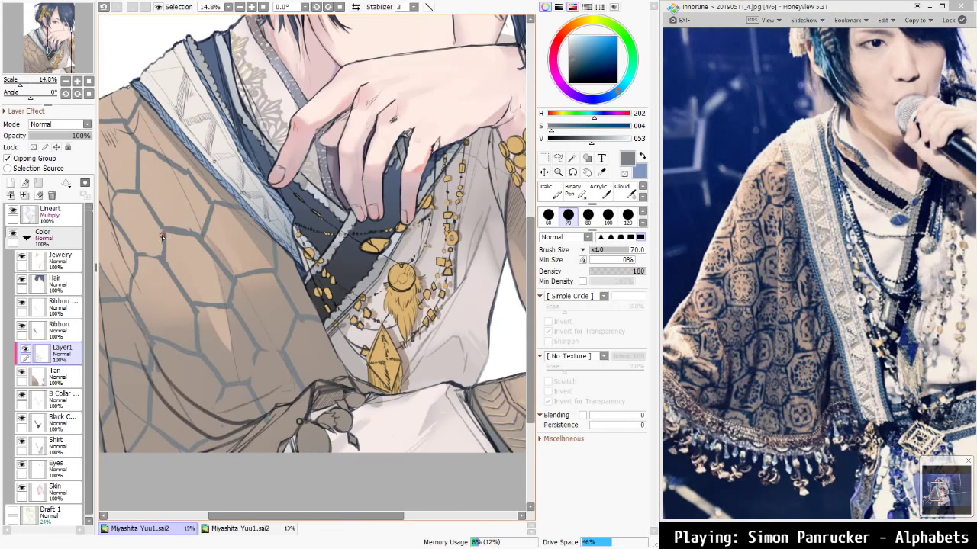
pyautogui.press('[')
pyautogui.press('[')
pyautogui.press('[')
pyautogui.press('[')
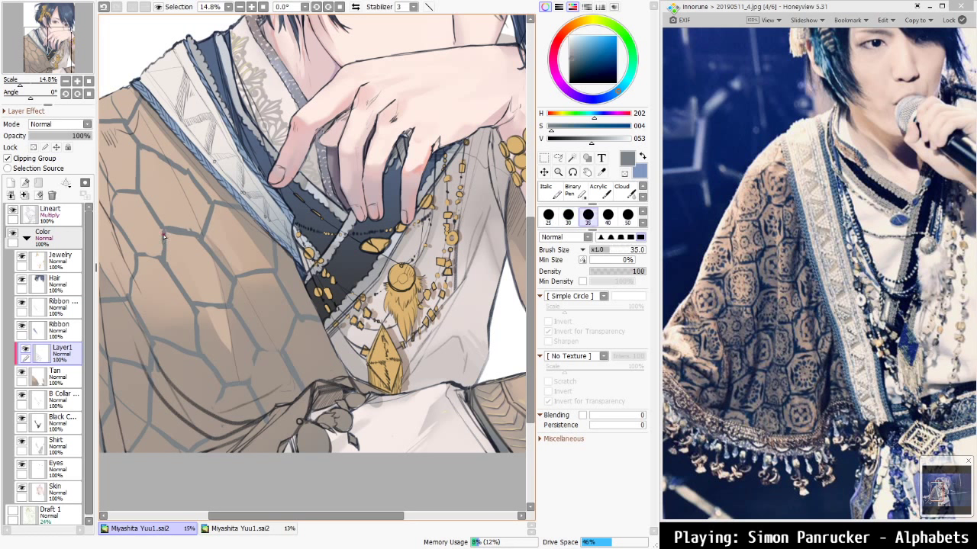
pyautogui.moveTo(166, 226)
pyautogui.mouseDown()
pyautogui.moveTo(171, 261)
pyautogui.moveTo(189, 257)
pyautogui.moveTo(171, 235)
pyautogui.moveTo(207, 242)
pyautogui.moveTo(198, 234)
pyautogui.moveTo(232, 269)
pyautogui.mouseUp()
pyautogui.moveTo(200, 238); pyautogui.dragTo(205, 211)
pyautogui.moveTo(186, 170); pyautogui.dragTo(203, 202)
pyautogui.moveTo(142, 145); pyautogui.dragTo(192, 170)
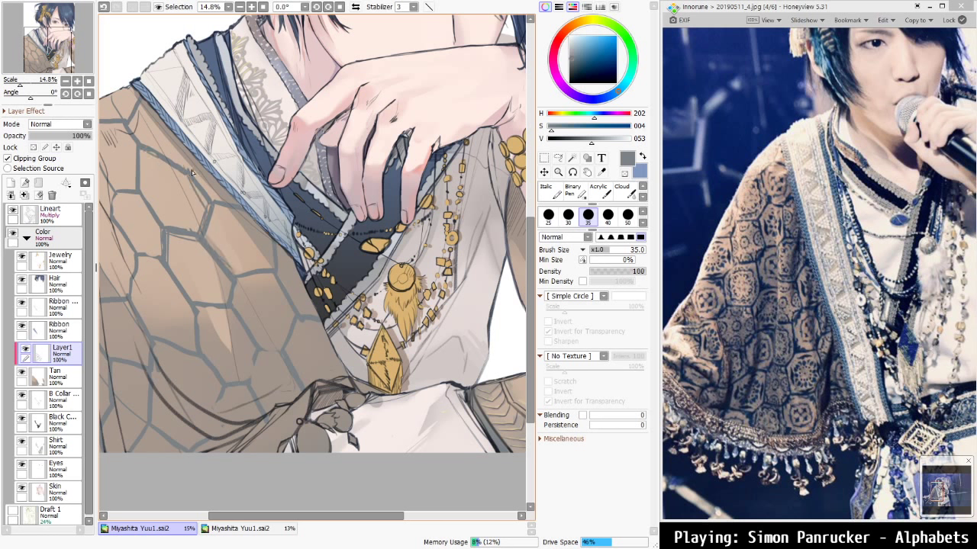
# Erase excess line work around the upper and middle honeycomb cells, reducing the Eraser to size 160
pyautogui.press('e')
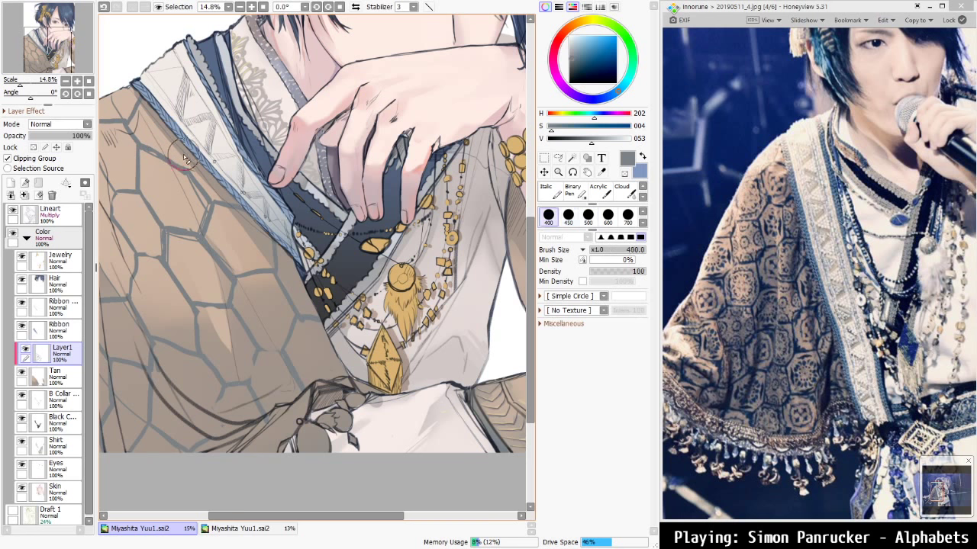
pyautogui.moveTo(140, 145)
pyautogui.mouseDown()
pyautogui.moveTo(185, 167)
pyautogui.moveTo(156, 150)
pyautogui.mouseUp()
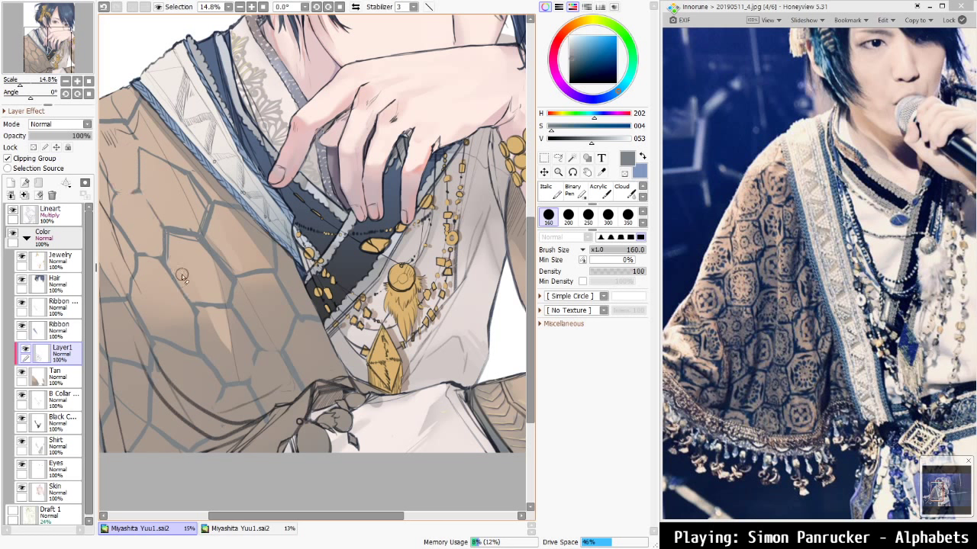
pyautogui.hotkey('ctrl', 'z')
pyautogui.moveTo(139, 307); pyautogui.dragTo(151, 330)
# Redraw and thicken the borders of the upper and middle sleeve cells with the brush at size 35
pyautogui.press('n')
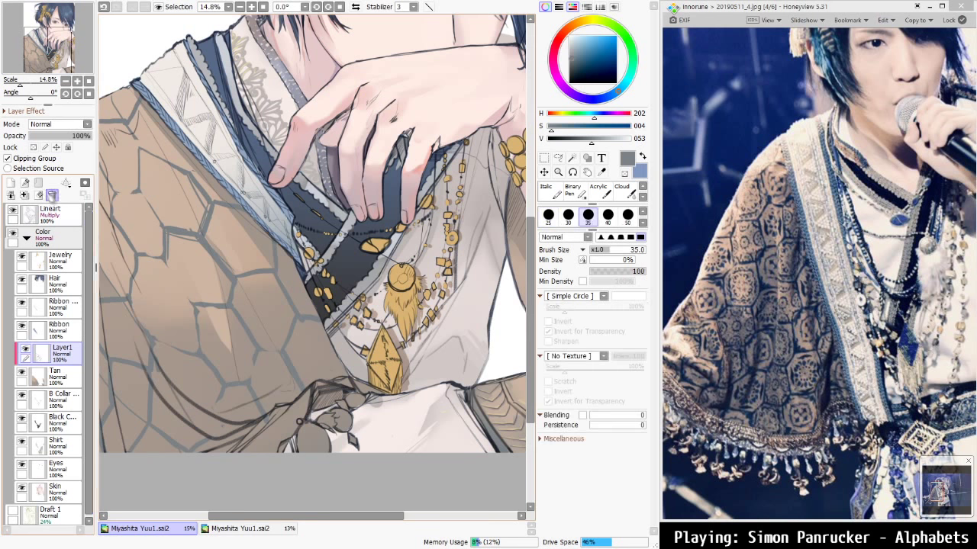
pyautogui.moveTo(167, 262); pyautogui.dragTo(197, 307)
pyautogui.moveTo(170, 264); pyautogui.dragTo(186, 279)
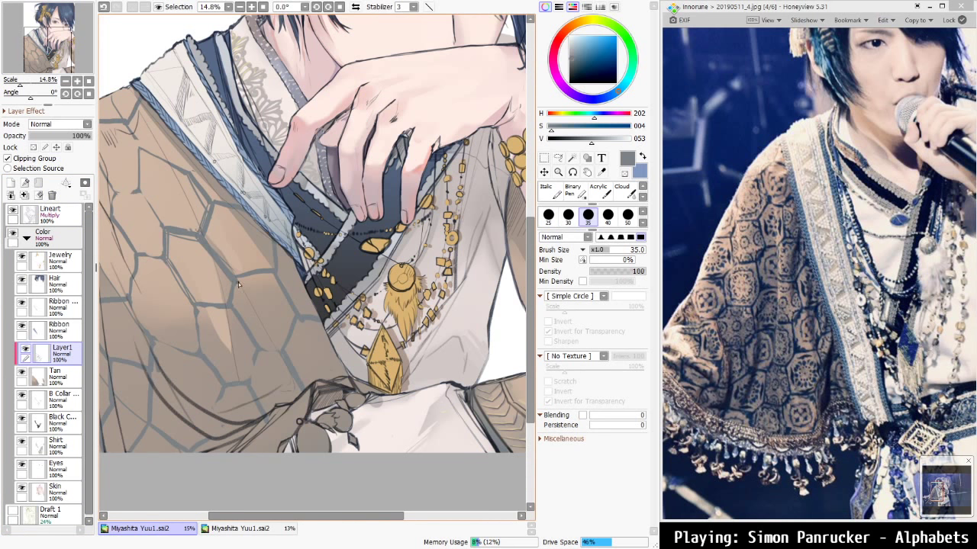
pyautogui.moveTo(137, 192); pyautogui.dragTo(165, 229)
pyautogui.moveTo(141, 151)
pyautogui.mouseDown()
pyautogui.moveTo(146, 199)
pyautogui.moveTo(141, 156)
pyautogui.moveTo(116, 197)
pyautogui.moveTo(143, 196)
pyautogui.mouseUp()
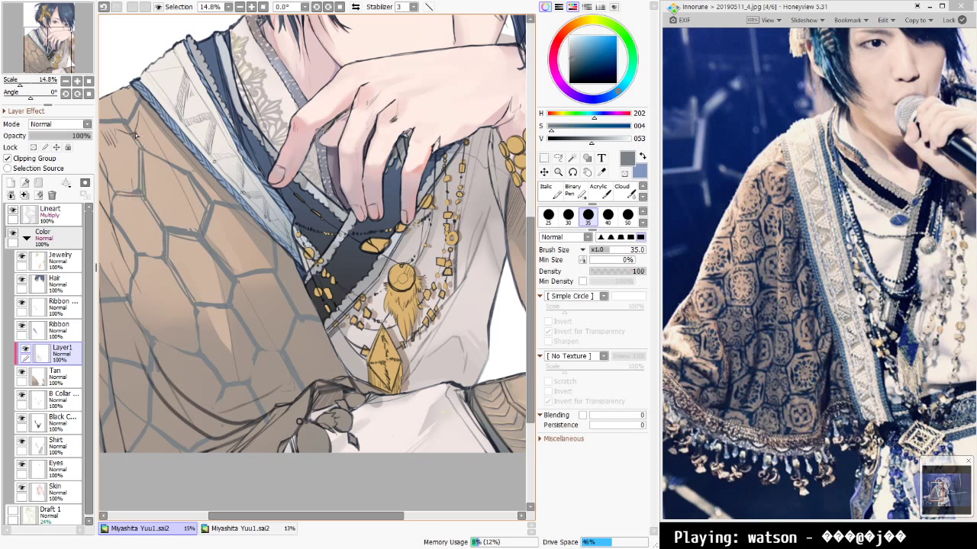
# Draw a small inner hexagon and vertical hatching inside the honeycomb cells nearest the shoulder and collar
pyautogui.moveTo(128, 120)
pyautogui.mouseDown()
pyautogui.moveTo(148, 153)
pyautogui.moveTo(131, 198)
pyautogui.moveTo(103, 171)
pyautogui.moveTo(111, 199)
pyautogui.mouseUp()
pyautogui.moveTo(126, 206)
pyautogui.mouseDown()
pyautogui.moveTo(146, 224)
pyautogui.moveTo(128, 217)
pyautogui.moveTo(153, 245)
pyautogui.moveTo(139, 211)
pyautogui.moveTo(153, 234)
pyautogui.moveTo(130, 221)
pyautogui.mouseUp()
pyautogui.moveTo(151, 167)
pyautogui.mouseDown()
pyautogui.moveTo(155, 200)
pyautogui.moveTo(166, 205)
pyautogui.moveTo(170, 192)
pyautogui.moveTo(175, 216)
pyautogui.mouseUp()
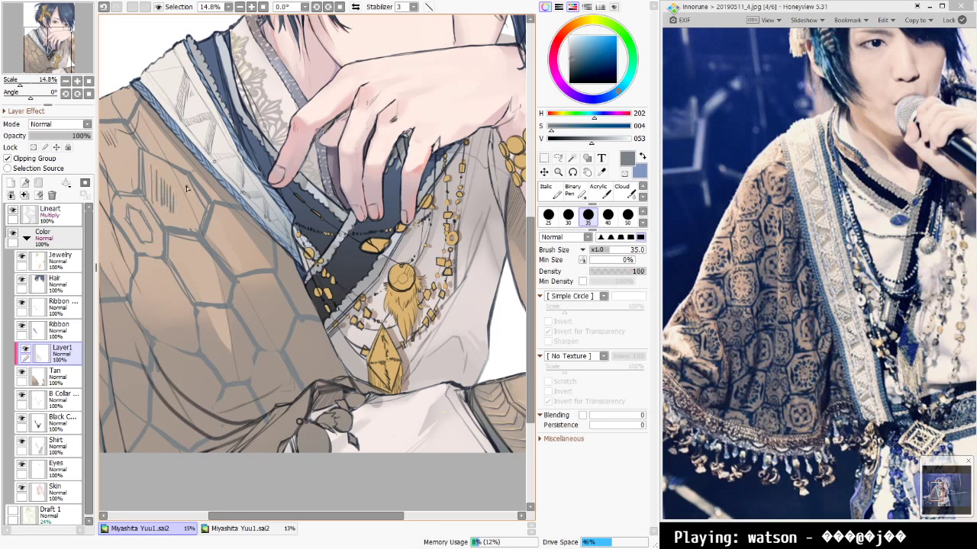
pyautogui.moveTo(184, 178)
pyautogui.mouseDown()
pyautogui.moveTo(182, 221)
pyautogui.moveTo(196, 219)
pyautogui.mouseUp()
pyautogui.moveTo(234, 245); pyautogui.dragTo(235, 254)
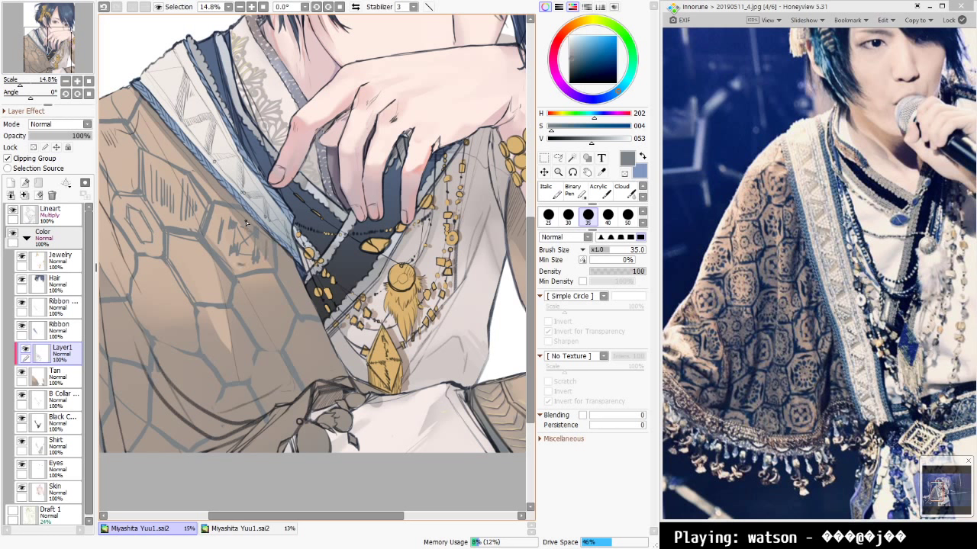
# Add an inner hexagon motif to the central cell and short pattern strokes to the cells below it along the collar
pyautogui.moveTo(185, 249)
pyautogui.mouseDown()
pyautogui.moveTo(186, 276)
pyautogui.moveTo(195, 293)
pyautogui.moveTo(208, 266)
pyautogui.moveTo(217, 282)
pyautogui.moveTo(197, 289)
pyautogui.moveTo(207, 294)
pyautogui.moveTo(223, 283)
pyautogui.moveTo(212, 265)
pyautogui.mouseUp()
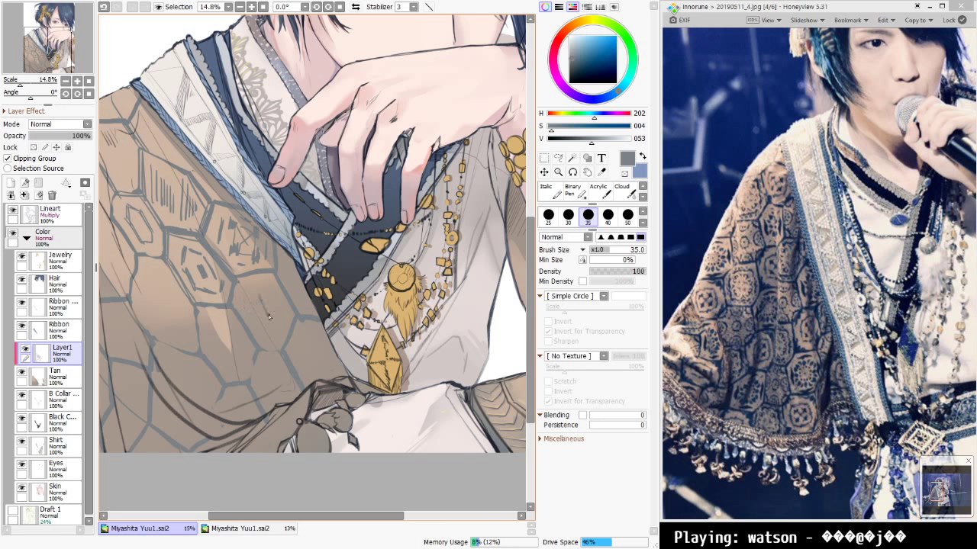
pyautogui.moveTo(261, 295)
pyautogui.mouseDown()
pyautogui.moveTo(275, 321)
pyautogui.moveTo(250, 311)
pyautogui.moveTo(258, 324)
pyautogui.moveTo(275, 306)
pyautogui.mouseUp()
pyautogui.moveTo(212, 315)
pyautogui.mouseDown()
pyautogui.moveTo(213, 345)
pyautogui.moveTo(203, 350)
pyautogui.mouseUp()
pyautogui.moveTo(259, 354)
pyautogui.mouseDown()
pyautogui.moveTo(252, 388)
pyautogui.moveTo(284, 358)
pyautogui.mouseUp()
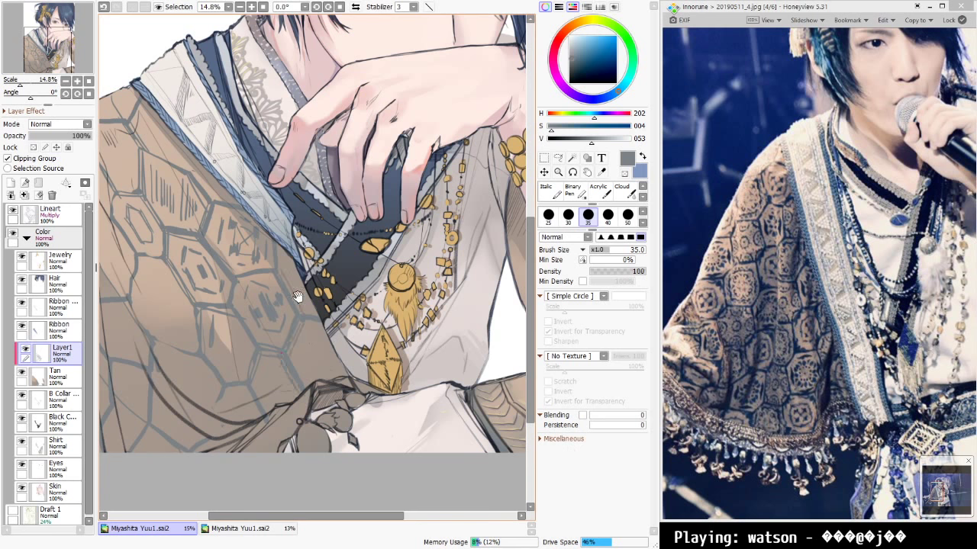
# Thicken the honeycomb borders at the shoulder and along the outer side of the sleeve
pyautogui.moveTo(226, 232); pyautogui.dragTo(287, 269)
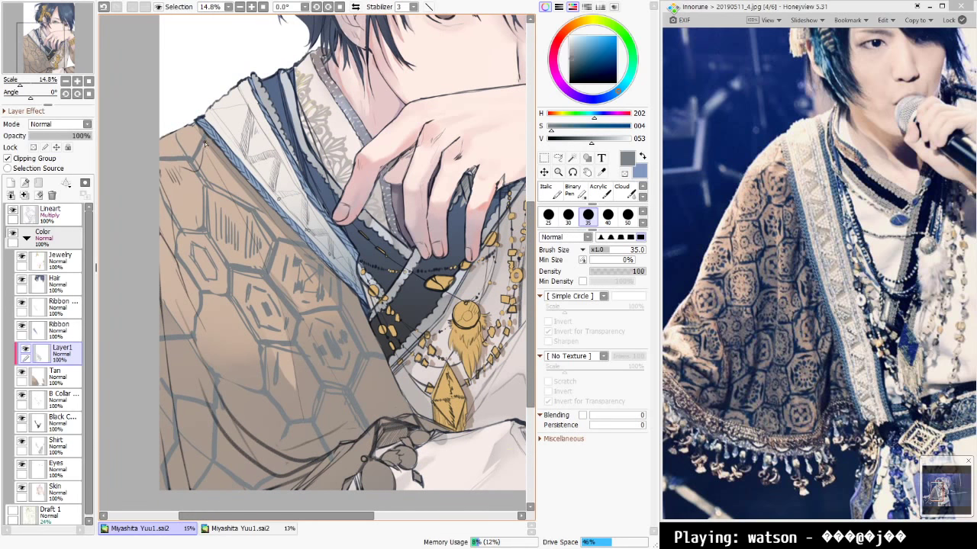
pyautogui.moveTo(173, 165)
pyautogui.mouseDown()
pyautogui.moveTo(210, 196)
pyautogui.moveTo(159, 206)
pyautogui.moveTo(150, 181)
pyautogui.moveTo(184, 227)
pyautogui.mouseUp()
pyautogui.moveTo(186, 269)
pyautogui.mouseDown()
pyautogui.moveTo(199, 291)
pyautogui.moveTo(192, 339)
pyautogui.mouseUp()
pyautogui.moveTo(202, 292); pyautogui.dragTo(198, 335)
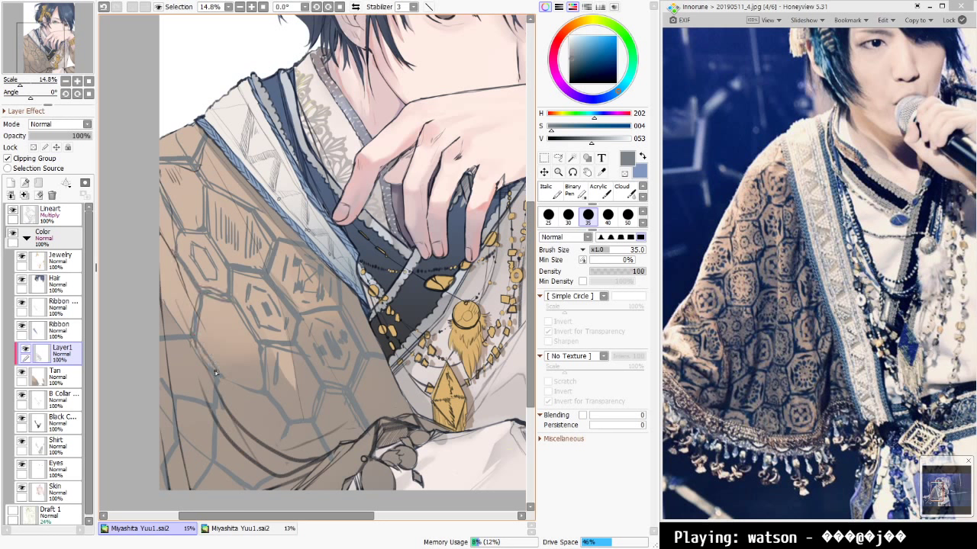
pyautogui.moveTo(218, 379)
pyautogui.mouseDown()
pyautogui.moveTo(264, 394)
pyautogui.moveTo(227, 395)
pyautogui.moveTo(219, 421)
pyautogui.mouseUp()
# Fill the lower cells near the waist with hatching and draw concentric curved motifs in the cells beside the collar's end
pyautogui.moveTo(285, 357); pyautogui.dragTo(306, 383)
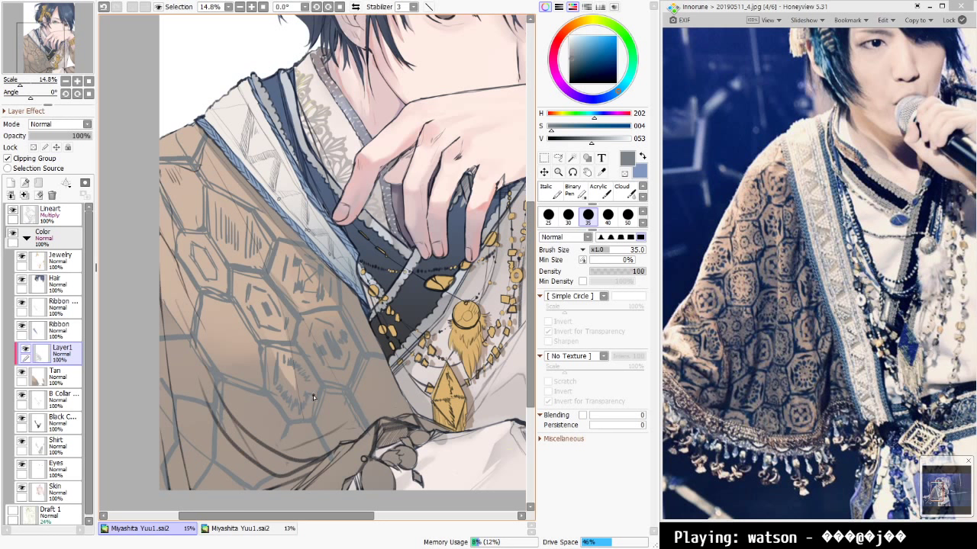
pyautogui.moveTo(295, 381); pyautogui.dragTo(290, 380)
pyautogui.moveTo(332, 407)
pyautogui.mouseDown()
pyautogui.moveTo(337, 429)
pyautogui.moveTo(351, 432)
pyautogui.mouseUp()
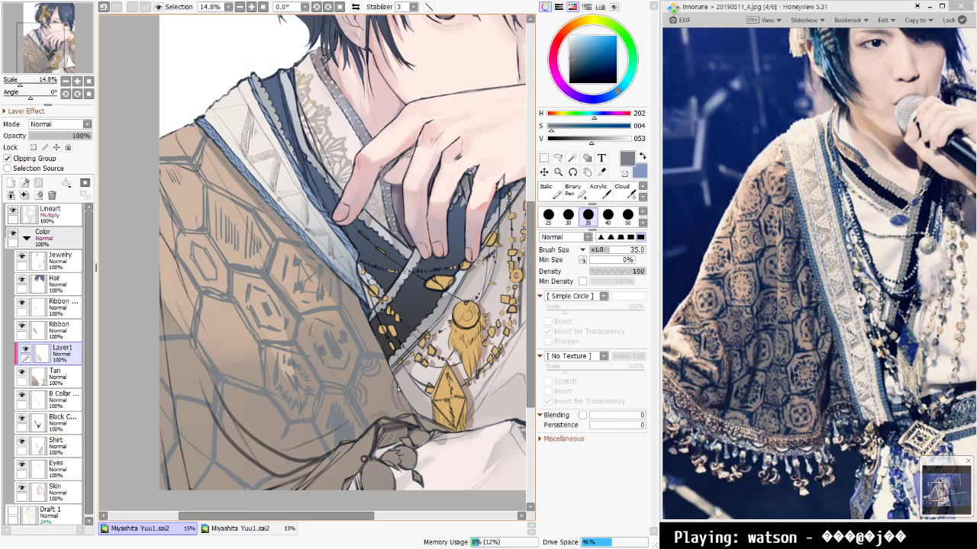
pyautogui.moveTo(373, 393); pyautogui.dragTo(380, 392)
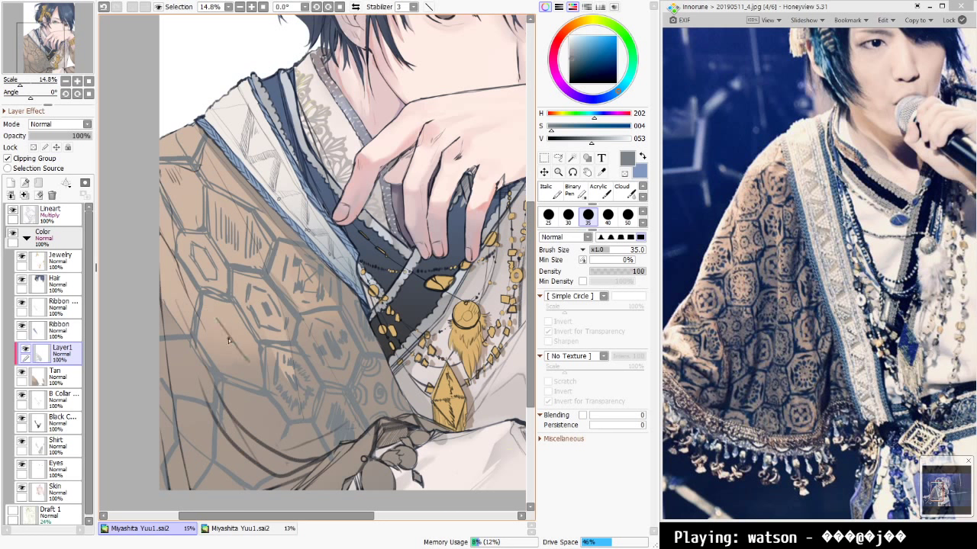
# Draw an inner motif with short strokes around it in the large cell at the middle of the sleeve's outer side
pyautogui.hotkey('ctrl', 'z')
pyautogui.moveTo(228, 343)
pyautogui.mouseDown()
pyautogui.moveTo(240, 357)
pyautogui.moveTo(217, 329)
pyautogui.moveTo(235, 341)
pyautogui.moveTo(211, 361)
pyautogui.moveTo(220, 363)
pyautogui.mouseUp()
pyautogui.moveTo(215, 318)
pyautogui.mouseDown()
pyautogui.moveTo(208, 343)
pyautogui.moveTo(229, 329)
pyautogui.mouseUp()
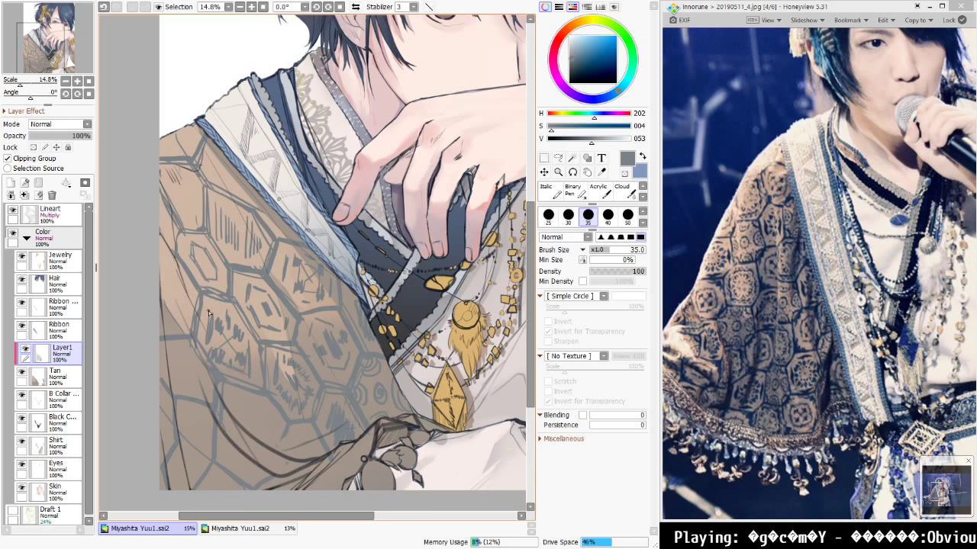
pyautogui.moveTo(210, 310); pyautogui.dragTo(223, 315)
pyautogui.moveTo(234, 322); pyautogui.dragTo(248, 342)
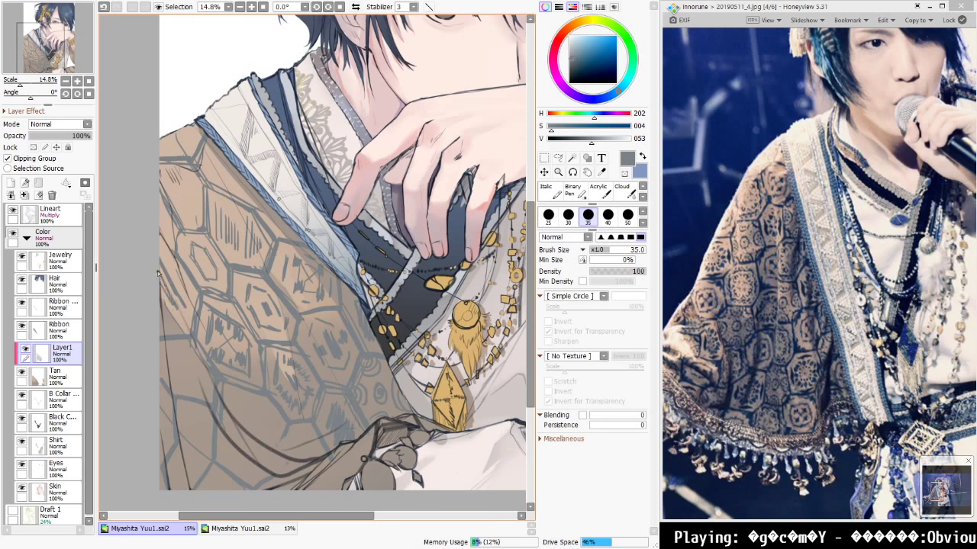
# Add hatching and angular marks to the outer and lowest sleeve cells, and lock the transparency of Layer1
pyautogui.moveTo(161, 297); pyautogui.dragTo(172, 319)
pyautogui.moveTo(251, 415); pyautogui.dragTo(264, 428)
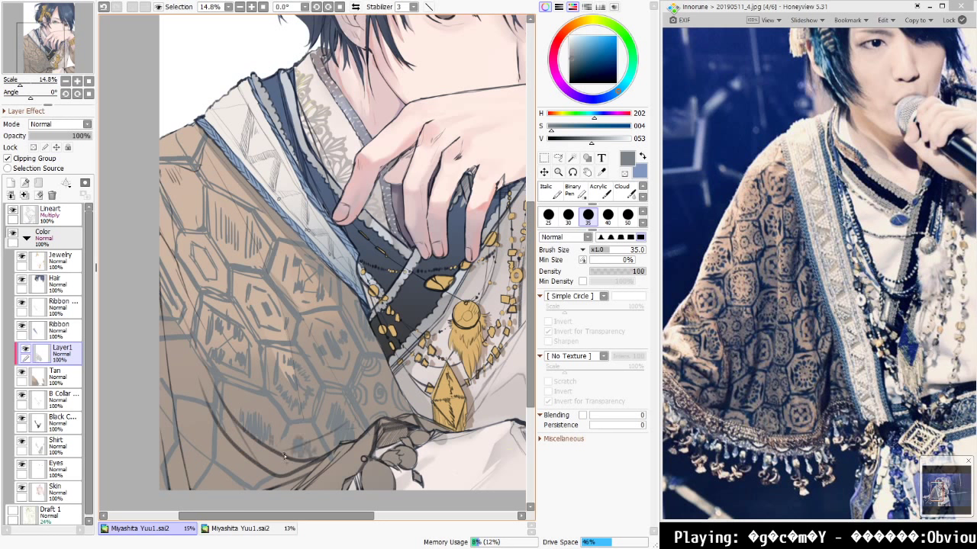
pyautogui.hotkey('ctrl', 'z')
pyautogui.moveTo(229, 445)
pyautogui.mouseDown()
pyautogui.moveTo(230, 456)
pyautogui.moveTo(290, 450)
pyautogui.moveTo(323, 426)
pyautogui.mouseUp()
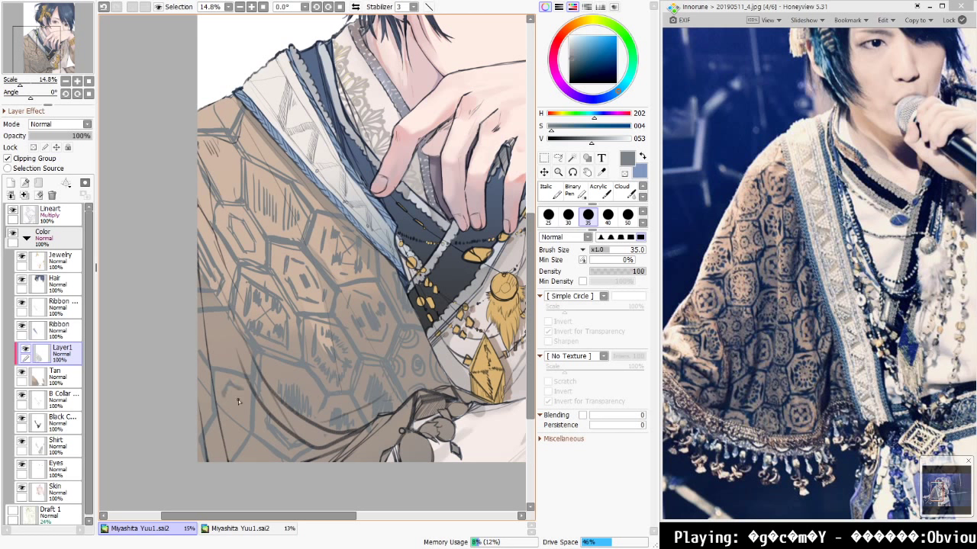
pyautogui.moveTo(233, 410); pyautogui.dragTo(227, 445)
pyautogui.scroll(-1, 207, 330)
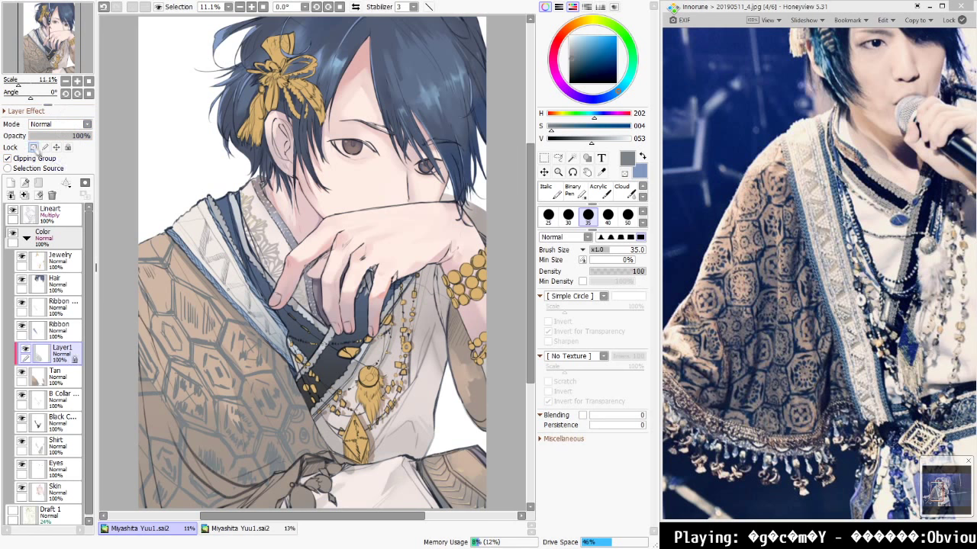
pyautogui.moveTo(409, 421); pyautogui.dragTo(409, 349)
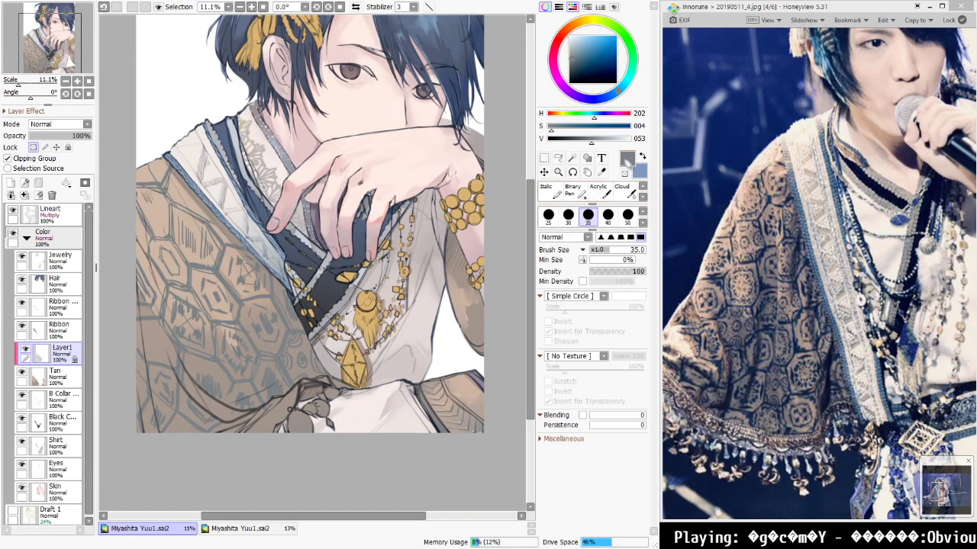
# Switch from the marker to the Gradation tool for recolouring the sleeve pattern
pyautogui.click(642, 187)
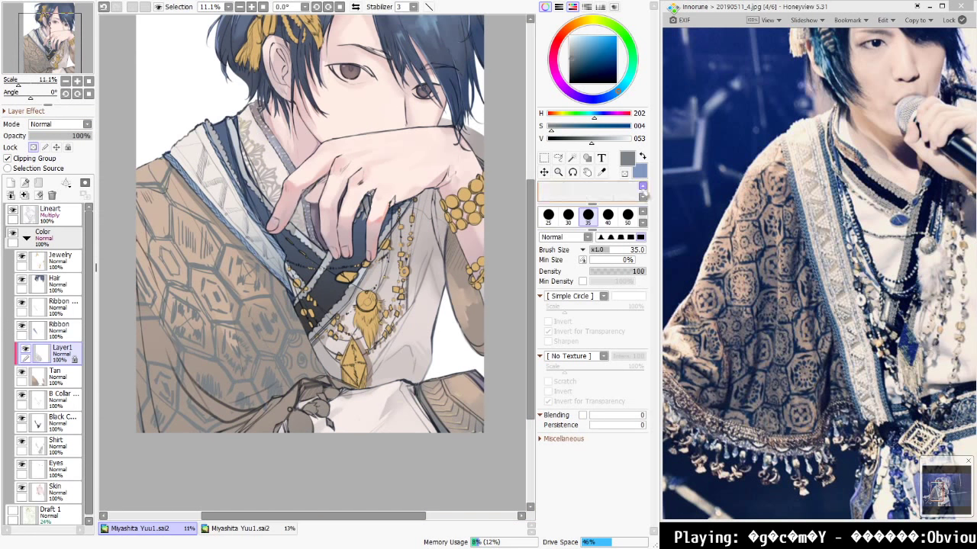
pyautogui.click(642, 186)
pyautogui.click(644, 187)
pyautogui.click(644, 187)
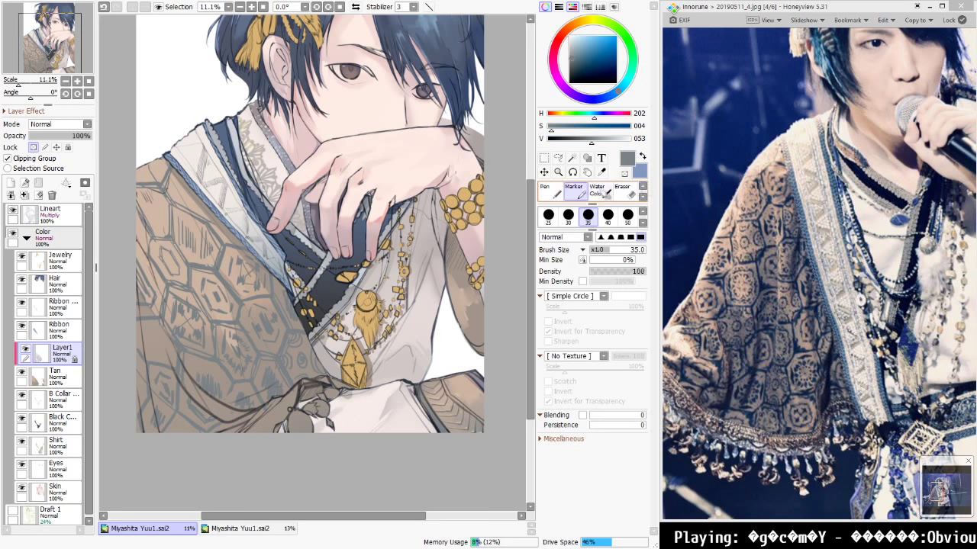
pyautogui.click(602, 192)
pyautogui.click(643, 186)
pyautogui.click(576, 191)
pyautogui.moveTo(193, 239)
pyautogui.mouseDown()
pyautogui.moveTo(348, 374)
pyautogui.moveTo(353, 396)
pyautogui.mouseUp()
pyautogui.moveTo(192, 241)
pyautogui.mouseDown()
pyautogui.moveTo(350, 354)
pyautogui.moveTo(188, 290)
pyautogui.moveTo(186, 244)
pyautogui.mouseUp()
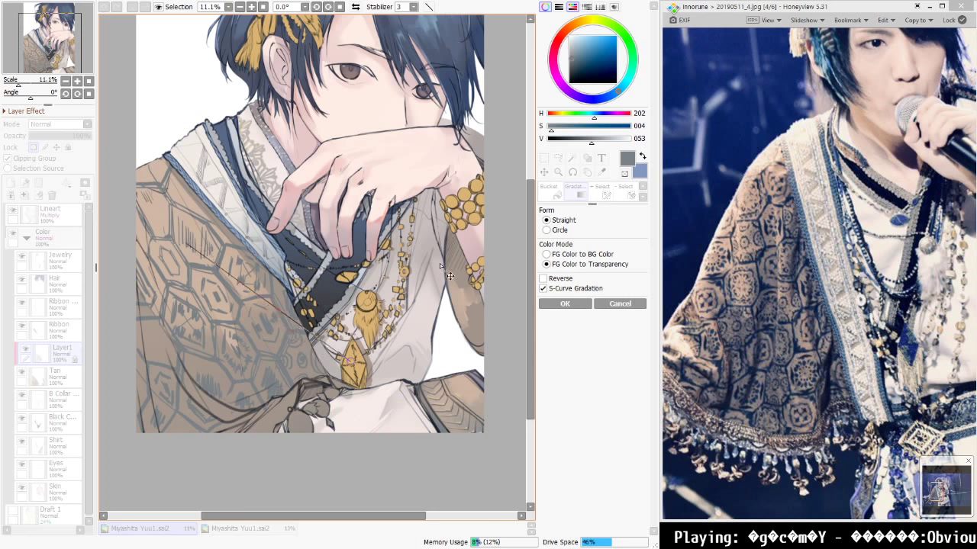
pyautogui.click(583, 256)
pyautogui.moveTo(351, 360); pyautogui.dragTo(303, 389)
pyautogui.moveTo(188, 246); pyautogui.dragTo(169, 244)
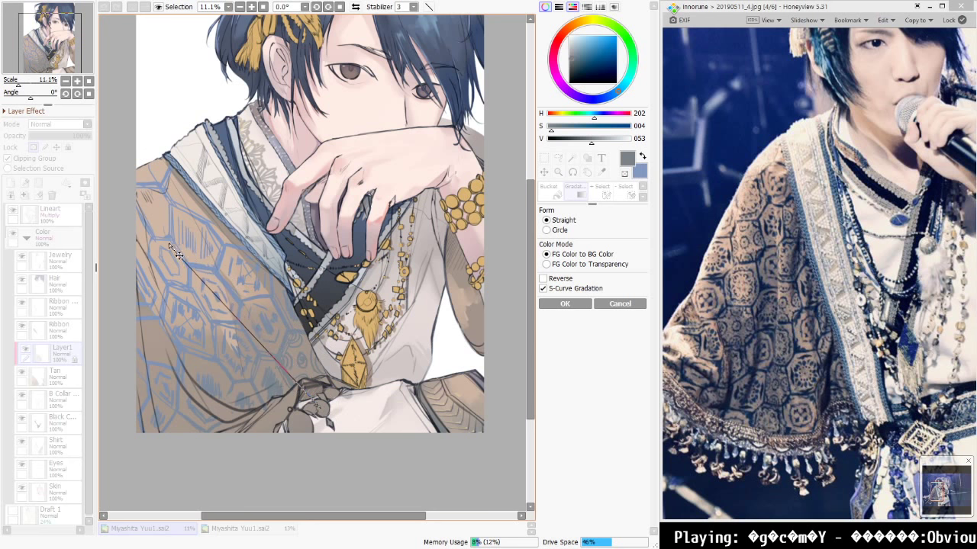
pyautogui.click(615, 304)
pyautogui.click(642, 157)
pyautogui.click(583, 21)
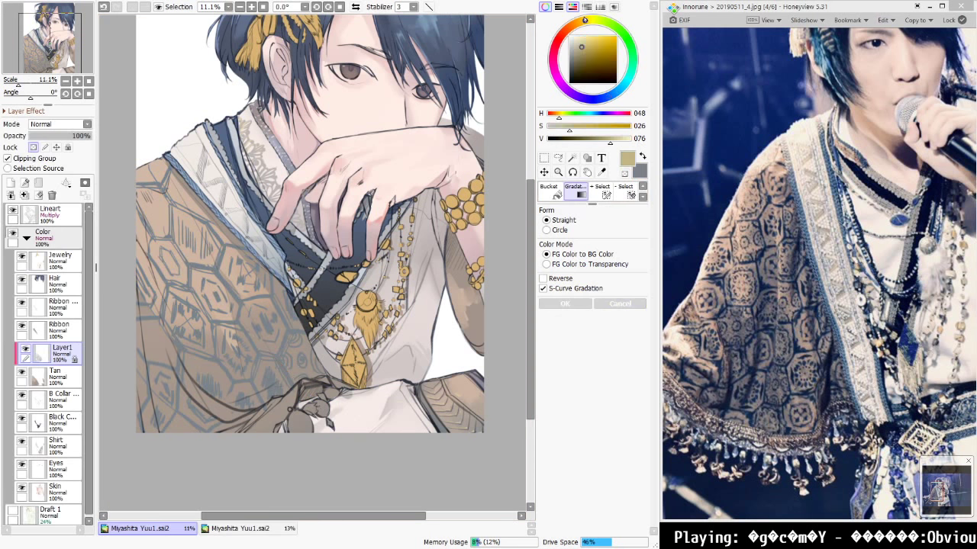
pyautogui.click(603, 43)
pyautogui.moveTo(289, 359); pyautogui.dragTo(163, 208)
pyautogui.moveTo(288, 359); pyautogui.dragTo(171, 264)
pyautogui.moveTo(174, 224); pyautogui.dragTo(270, 387)
pyautogui.moveTo(170, 264); pyautogui.dragTo(390, 426)
pyautogui.click(620, 303)
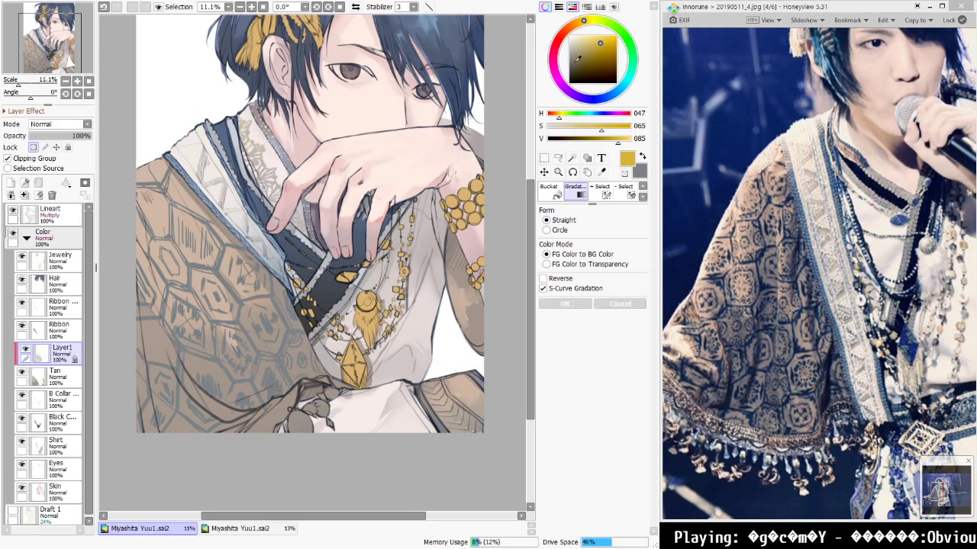
# Recolour the sleeve pattern on Layer1 with a straight gradient from brown (H 42, S 17, V 53) to grey
pyautogui.click(638, 172)
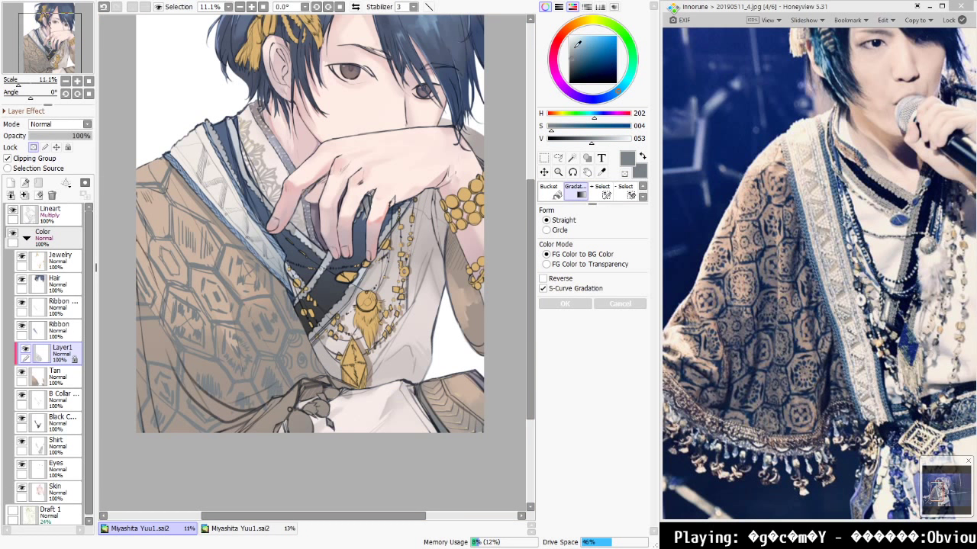
pyautogui.click(580, 21)
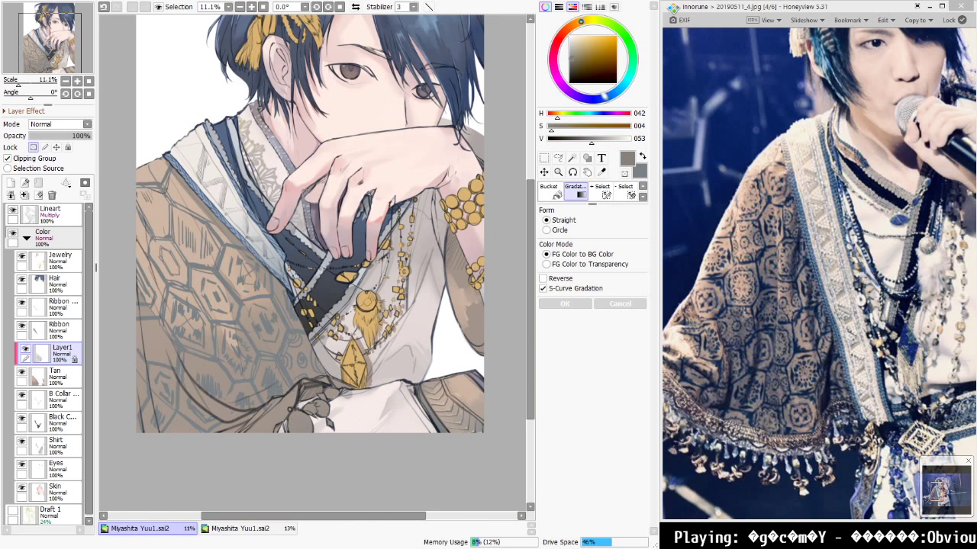
pyautogui.click(557, 125)
pyautogui.moveTo(570, 131); pyautogui.dragTo(562, 131)
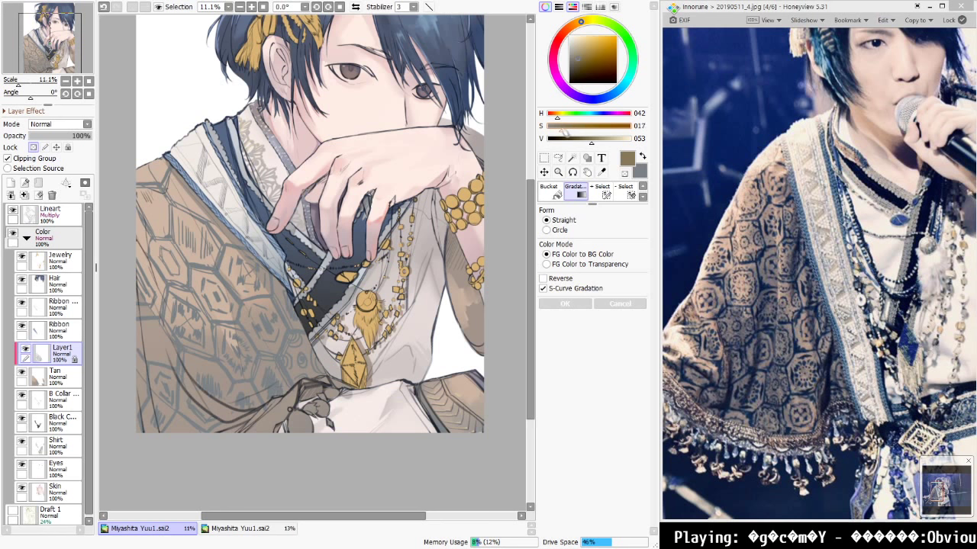
pyautogui.moveTo(249, 268); pyautogui.dragTo(348, 403)
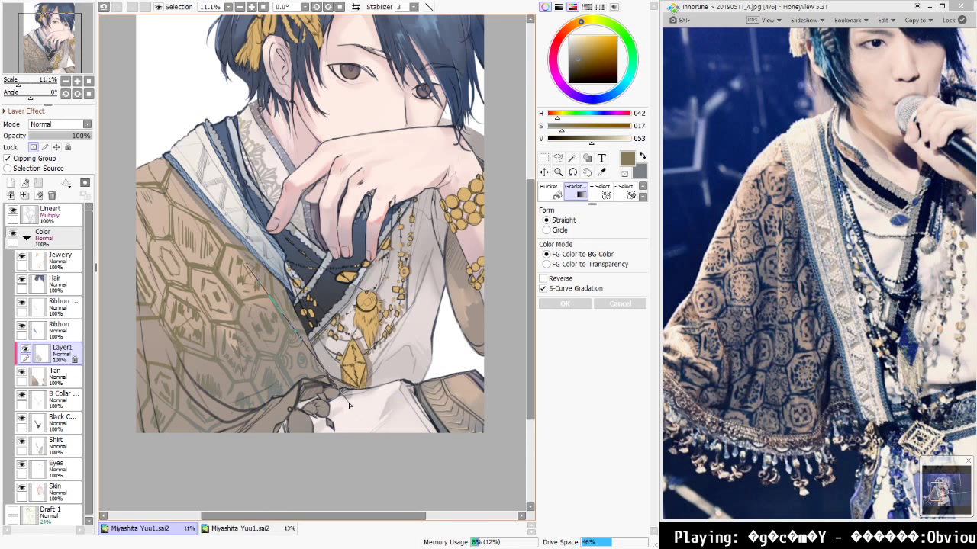
pyautogui.moveTo(252, 271); pyautogui.dragTo(163, 180)
pyautogui.click(565, 303)
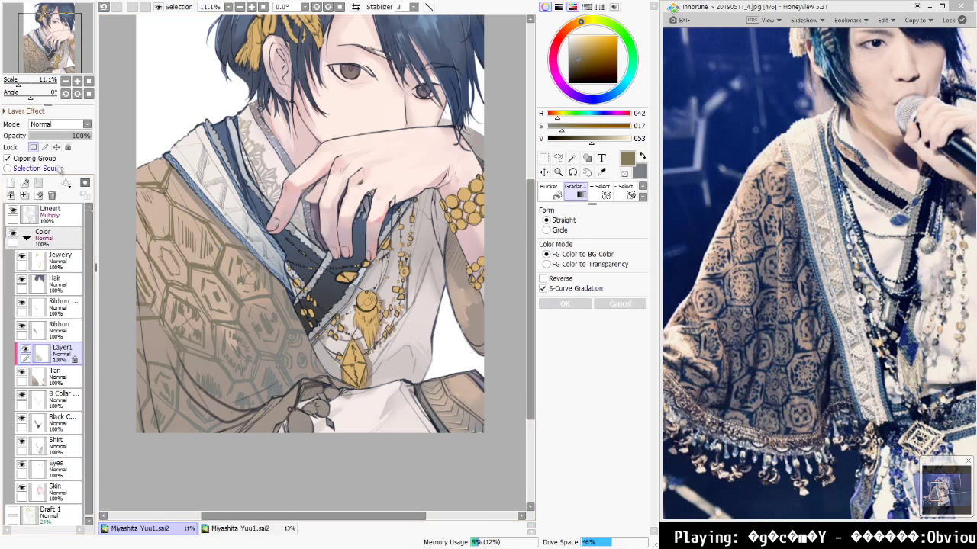
# Try Multiply blending at 26% opacity on Layer1, checking the whole portrait
pyautogui.click(50, 153)
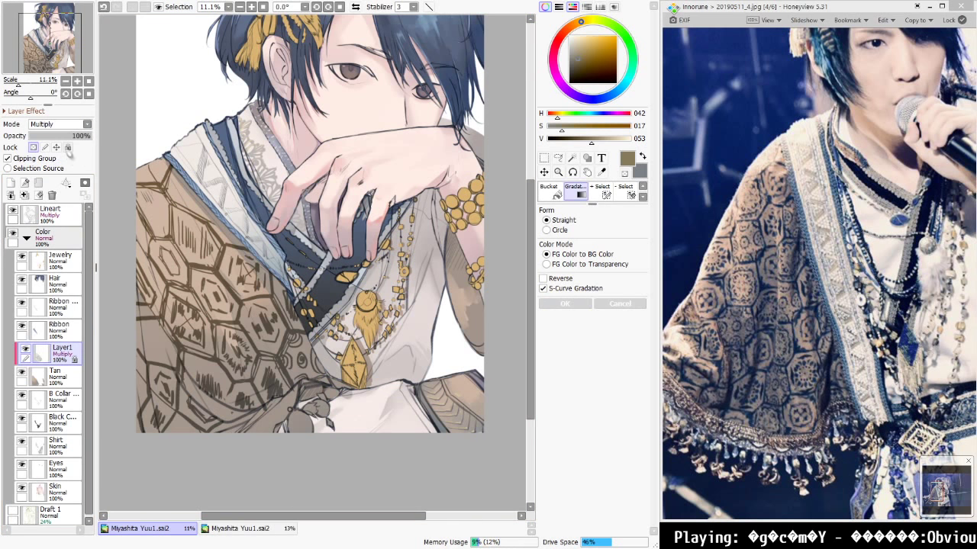
pyautogui.moveTo(64, 137); pyautogui.dragTo(45, 145)
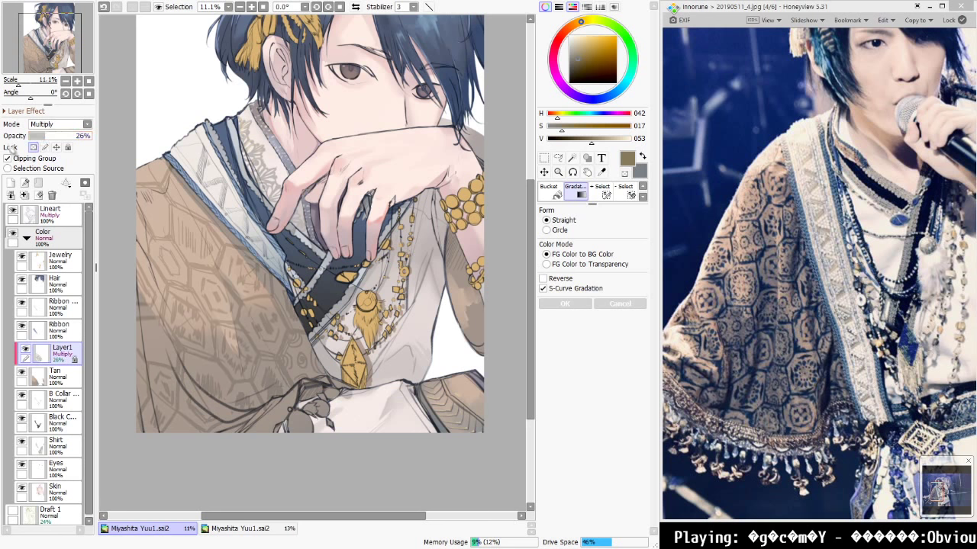
pyautogui.moveTo(328, 221); pyautogui.dragTo(330, 297)
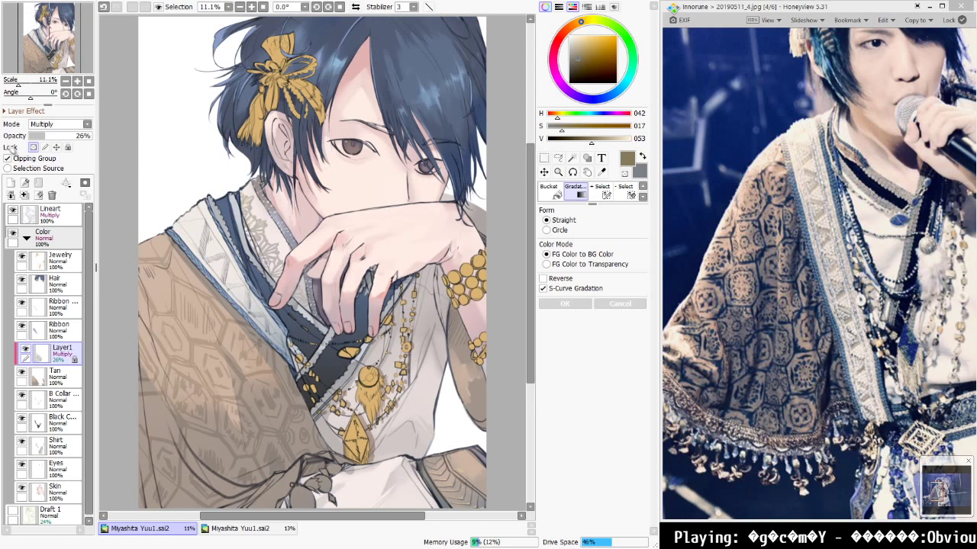
pyautogui.scroll(-1, 367, 418)
pyautogui.scroll(-5, 366, 418)
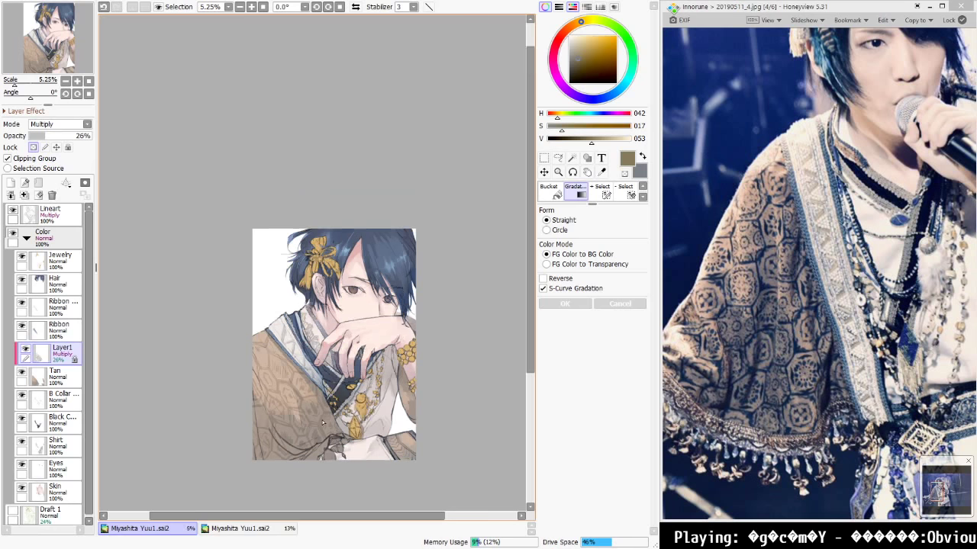
pyautogui.scroll(5, 322, 423)
pyautogui.scroll(-1, 322, 423)
pyautogui.scroll(1, 322, 423)
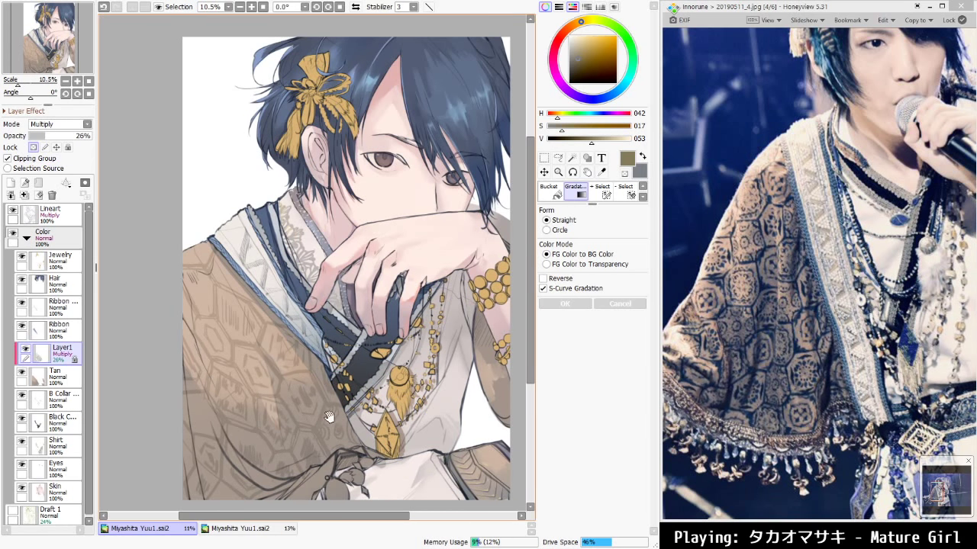
# Sample the sleeve's light tan and lighten the pattern at the outer shoulder using the Water Color brush at size 700
pyautogui.moveTo(329, 415); pyautogui.dragTo(345, 337)
pyautogui.keyDown('alt'); pyautogui.click(248, 197); pyautogui.keyUp('alt')
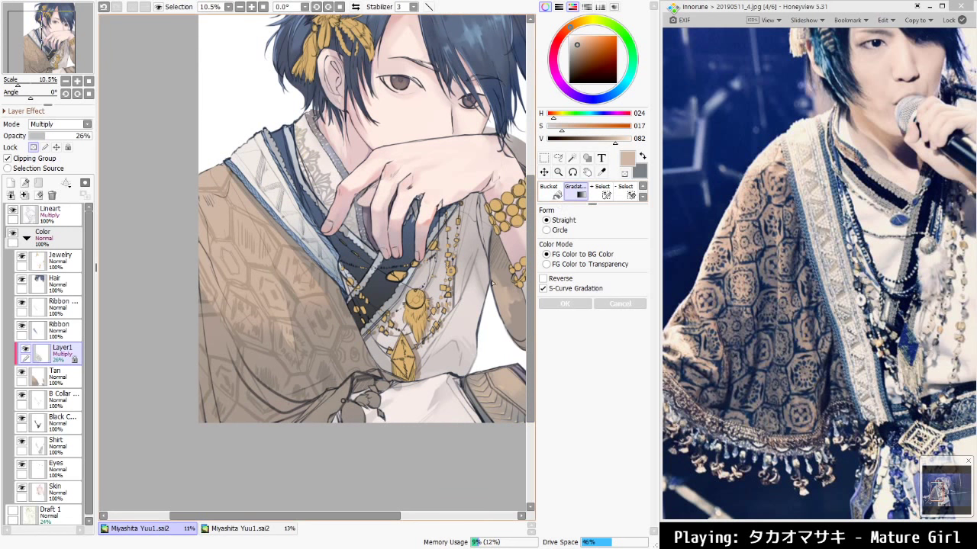
pyautogui.scroll(2, 575, 190)
pyautogui.click(597, 191)
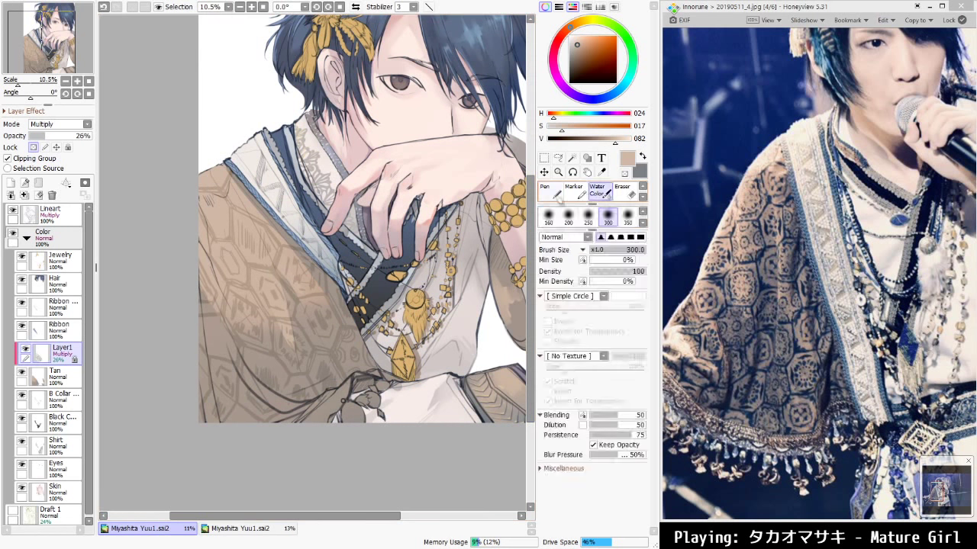
pyautogui.press(']')
pyautogui.press(']')
pyautogui.press(']')
pyautogui.press(']')
pyautogui.press(']')
pyautogui.press(']')
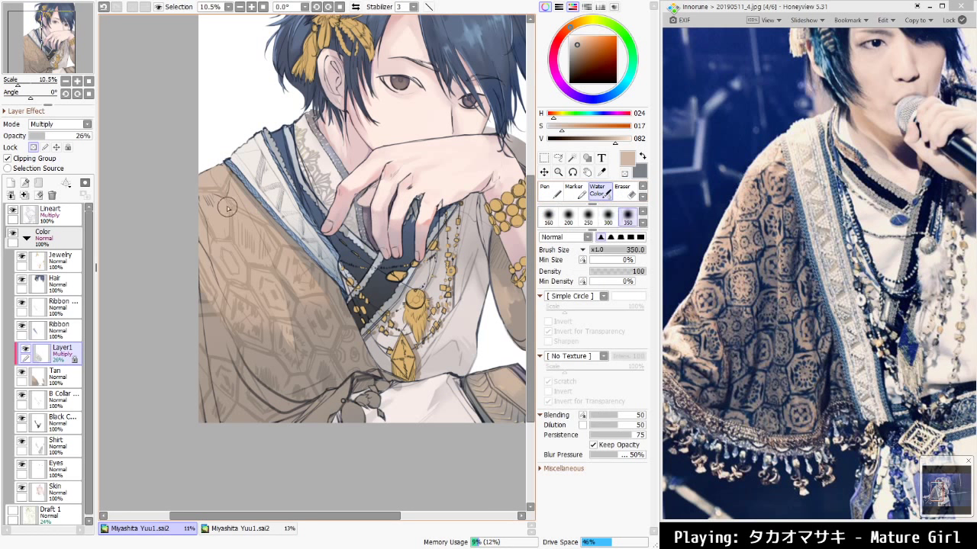
pyautogui.moveTo(200, 207)
pyautogui.mouseDown()
pyautogui.moveTo(240, 206)
pyautogui.moveTo(193, 196)
pyautogui.moveTo(206, 244)
pyautogui.moveTo(207, 205)
pyautogui.moveTo(206, 254)
pyautogui.moveTo(212, 207)
pyautogui.mouseUp()
# Set Layer1 to Normal blending at 75% opacity
pyautogui.click(58, 125)
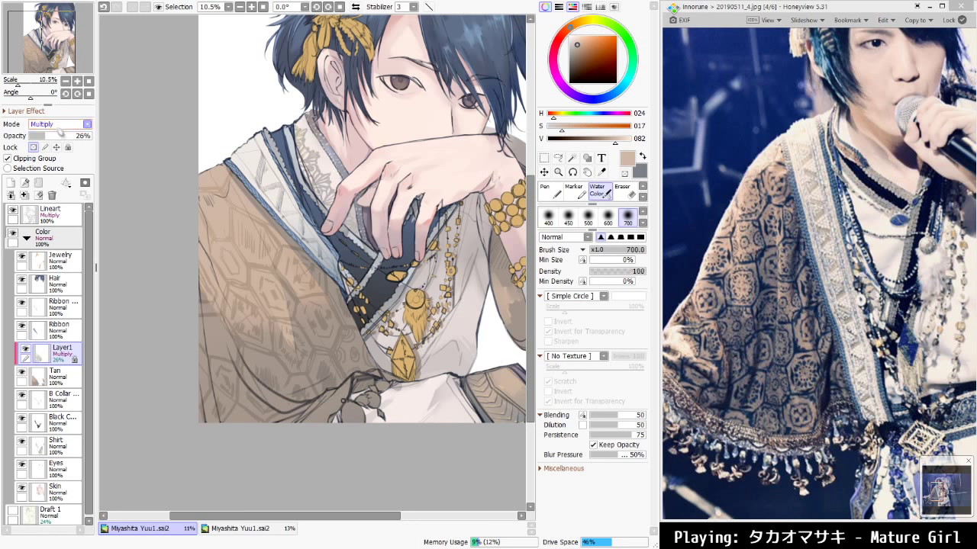
pyautogui.click(65, 140)
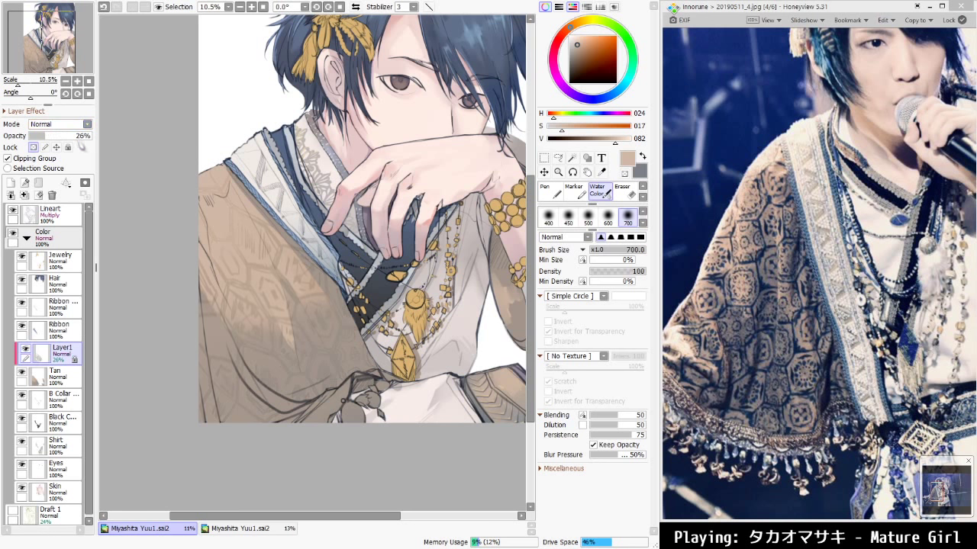
pyautogui.moveTo(69, 137); pyautogui.dragTo(81, 137)
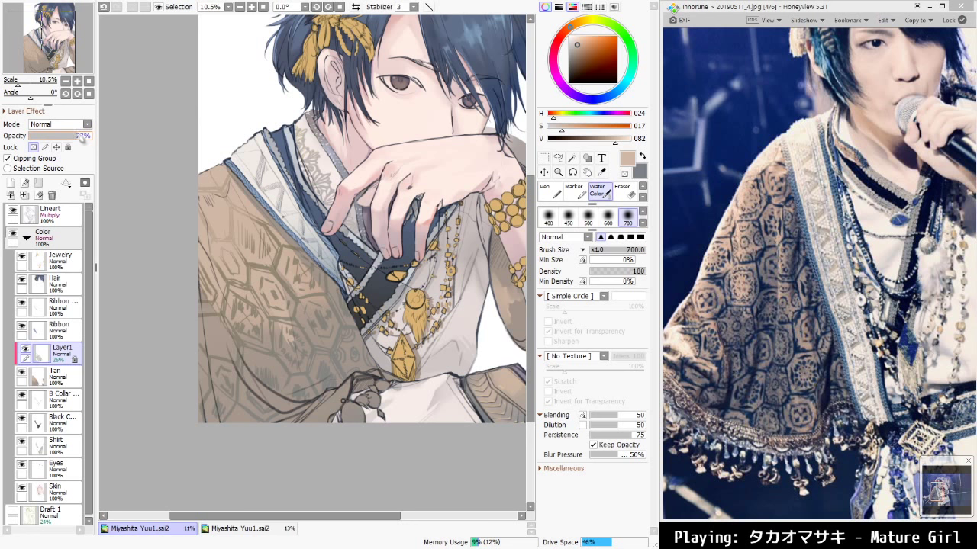
pyautogui.moveTo(81, 136); pyautogui.dragTo(77, 136)
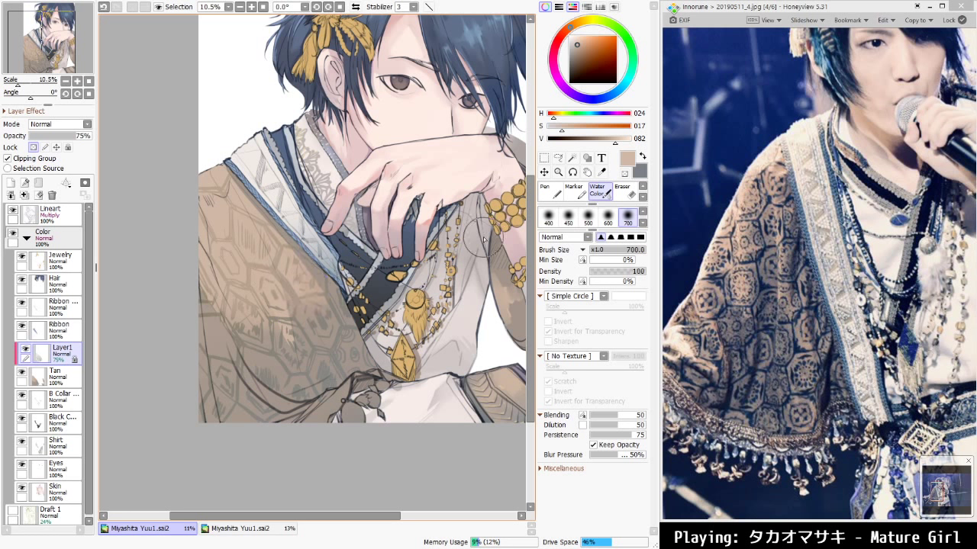
# Darken the sleeve pattern near the waist with dark grey (H 60, S 1, V 27), reducing the Water Color brush to size 250
pyautogui.click(583, 54)
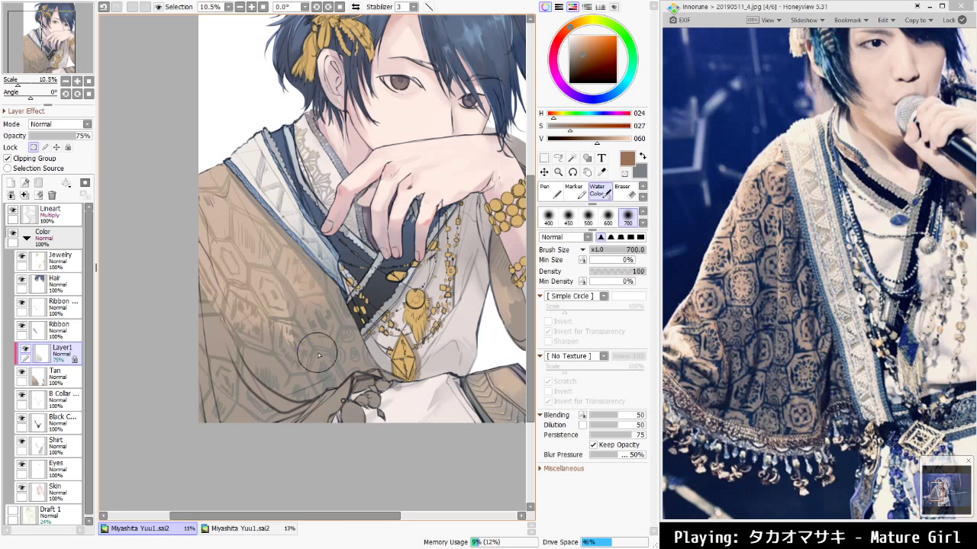
pyautogui.keyDown('alt'); pyautogui.click(333, 383); pyautogui.keyUp('alt')
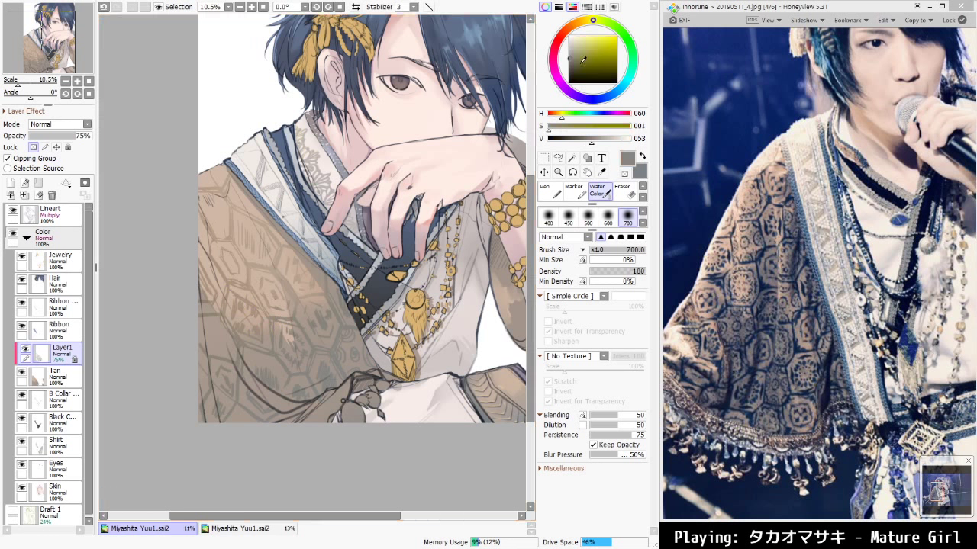
pyautogui.moveTo(594, 142); pyautogui.dragTo(570, 141)
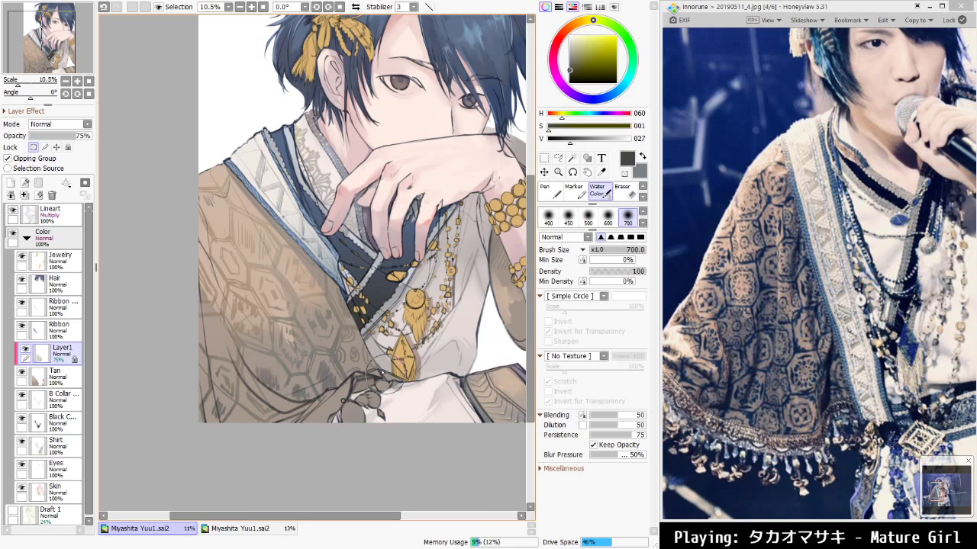
pyautogui.moveTo(399, 357)
pyautogui.mouseDown()
pyautogui.moveTo(425, 374)
pyautogui.moveTo(348, 407)
pyautogui.mouseUp()
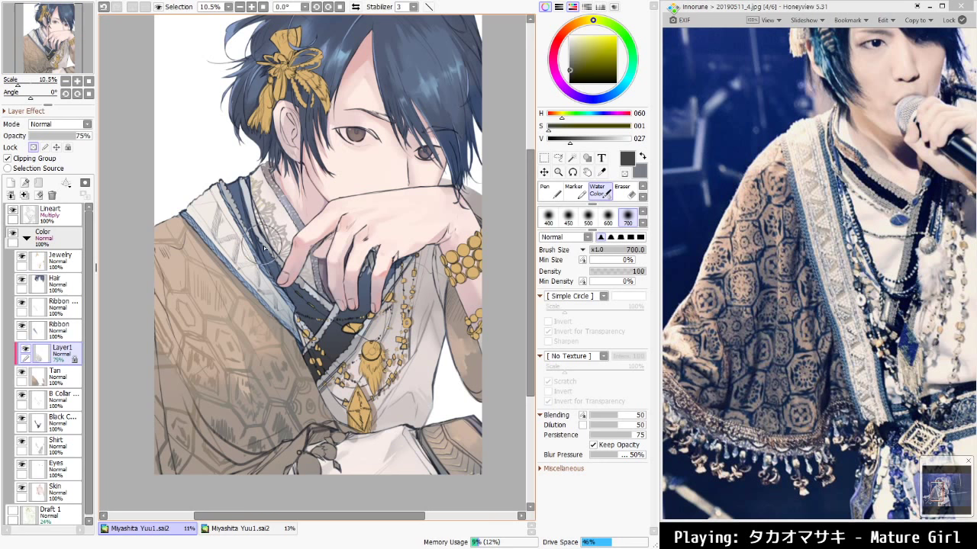
pyautogui.moveTo(226, 166)
pyautogui.mouseDown()
pyautogui.moveTo(216, 186)
pyautogui.moveTo(226, 196)
pyautogui.mouseUp()
pyautogui.scroll(1, 230, 202)
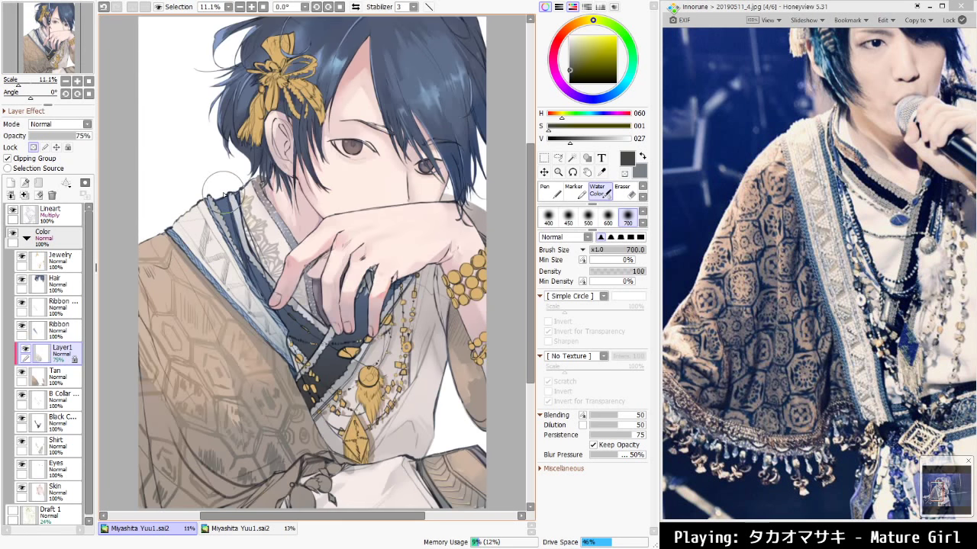
pyautogui.press('[')
pyautogui.press('[')
pyautogui.press('[')
pyautogui.press('[')
pyautogui.press('[')
pyautogui.press('[')
pyautogui.press('[')
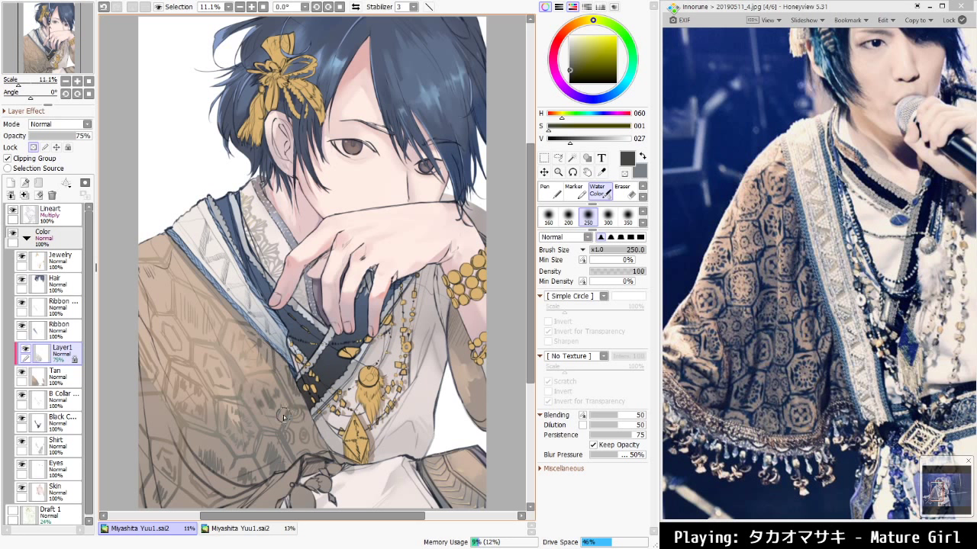
# Blend sampled light tan into the outer part of the sleeve pattern, and rename Layer1 as Texture
pyautogui.keyDown('alt'); pyautogui.click(206, 418); pyautogui.keyUp('alt')
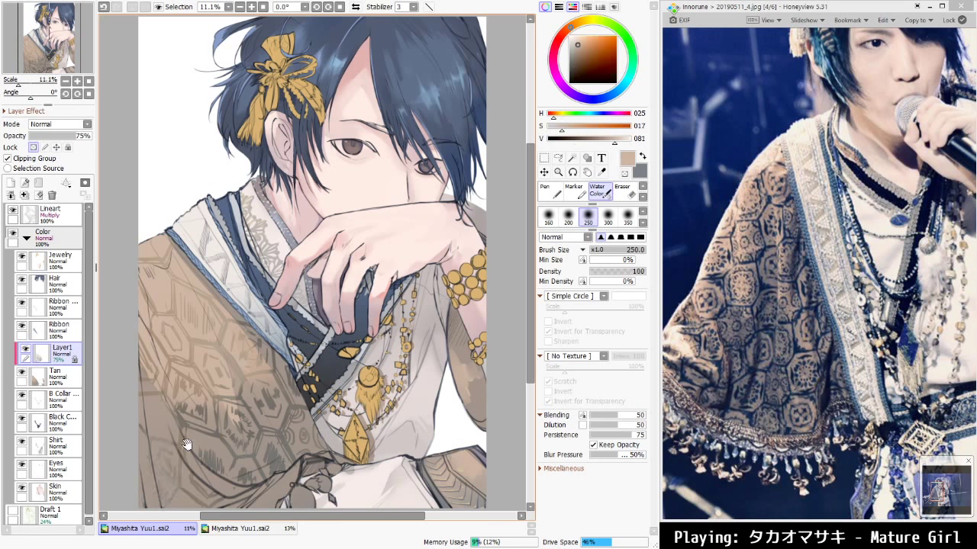
pyautogui.moveTo(192, 462); pyautogui.dragTo(198, 416)
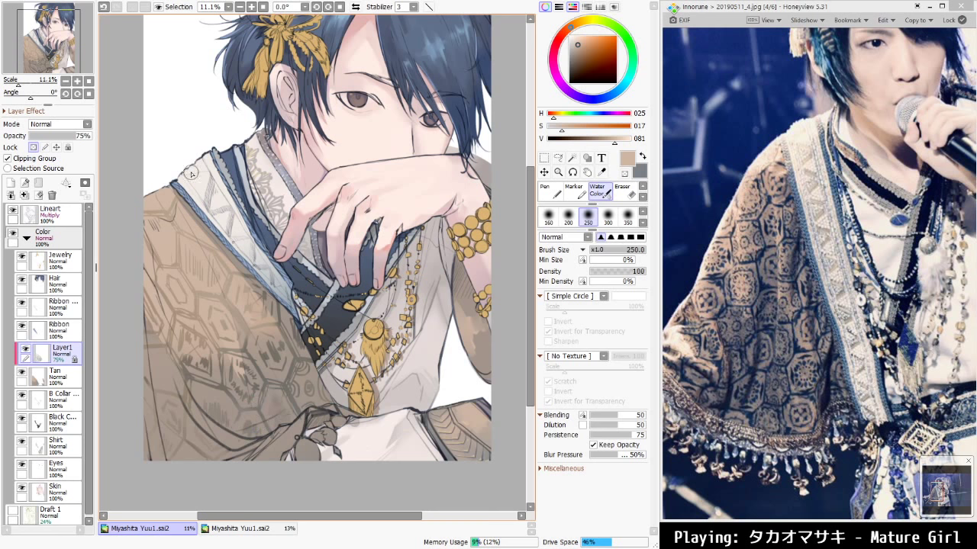
pyautogui.moveTo(196, 127); pyautogui.dragTo(192, 174)
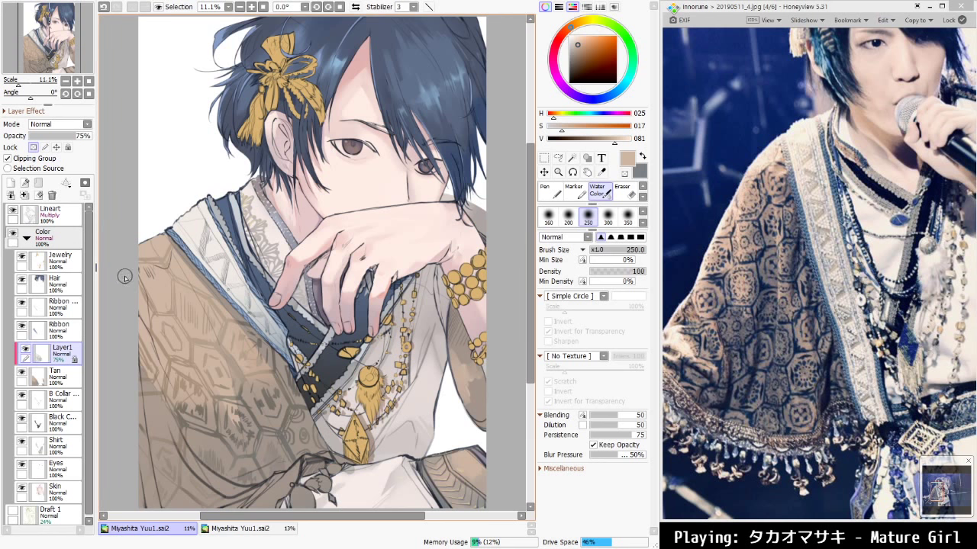
pyautogui.click(61, 48)
pyautogui.hotkey('ctrl', '0')
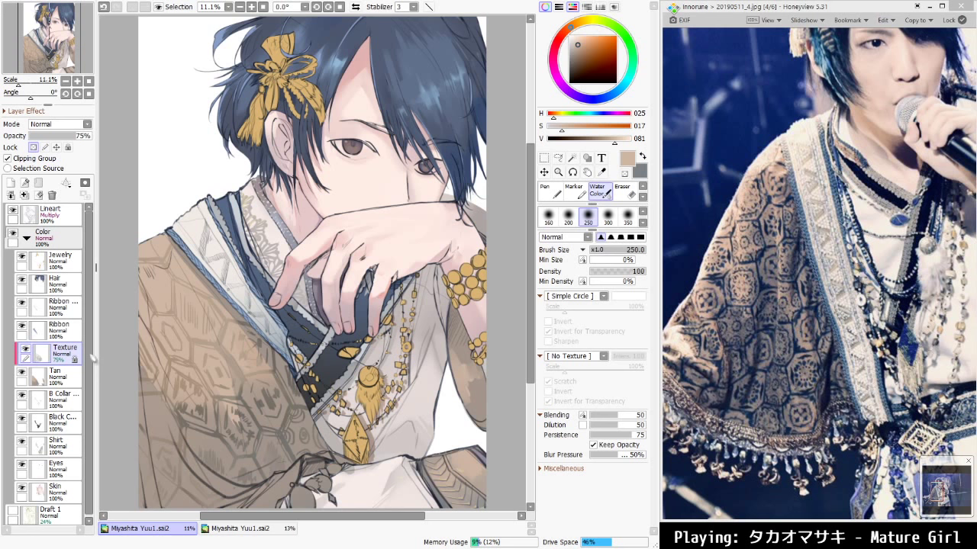
# Try the Canvas paper texture on the Shirt layer at intensity 100 and scale 500%
pyautogui.click(67, 448)
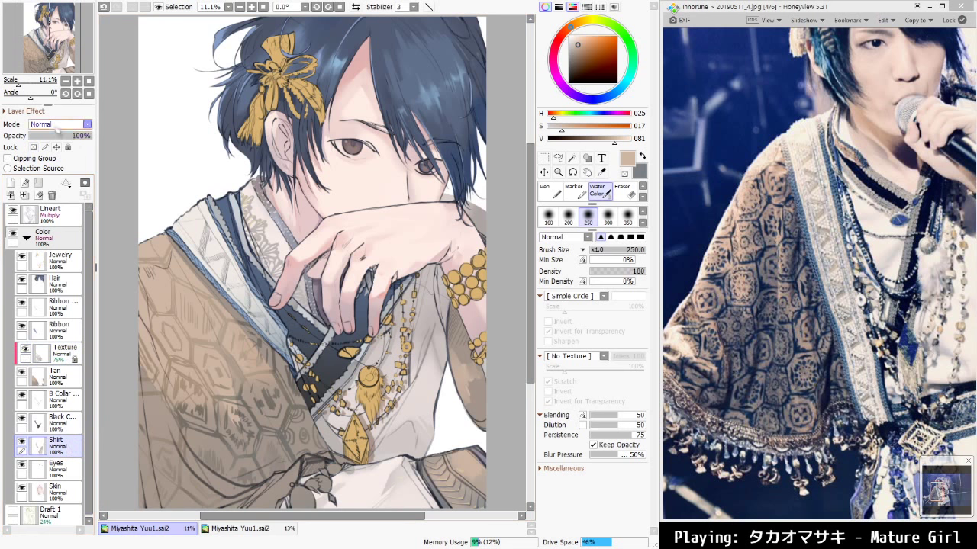
pyautogui.click(25, 111)
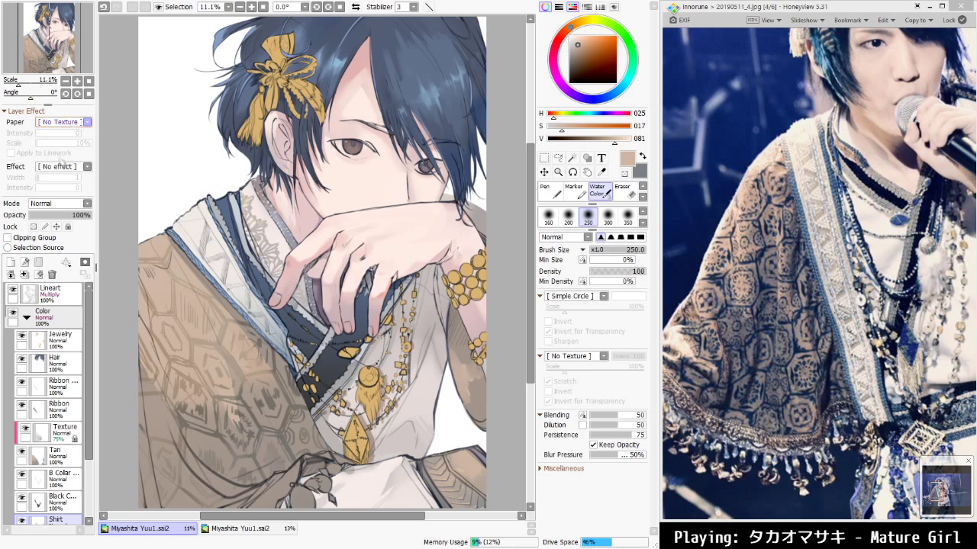
pyautogui.click(61, 161)
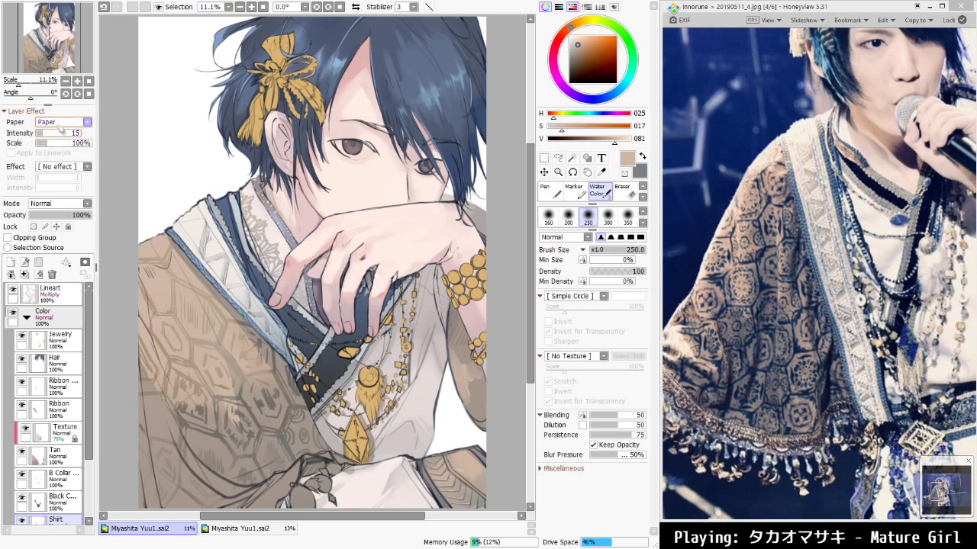
pyautogui.moveTo(66, 144); pyautogui.dragTo(86, 140)
pyautogui.click(63, 144)
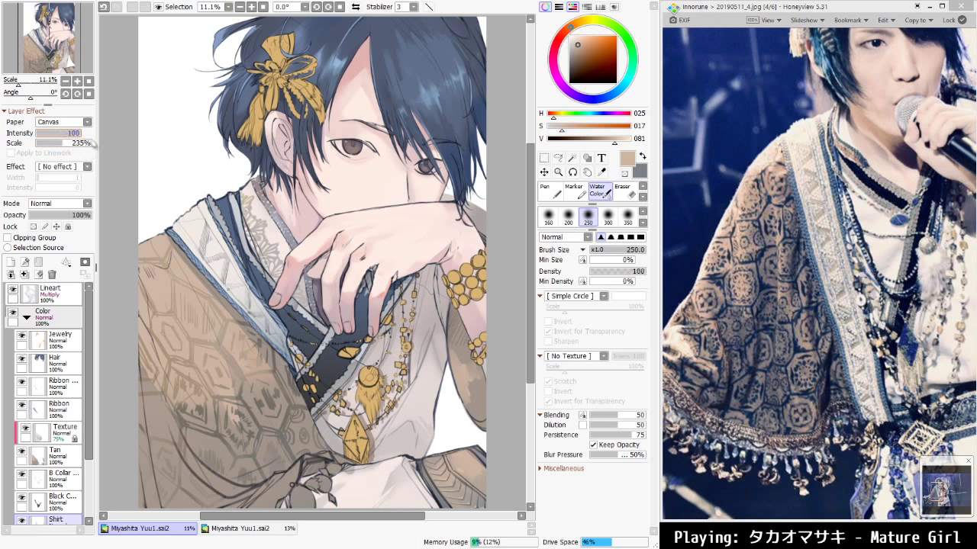
pyautogui.scroll(6, 461, 392)
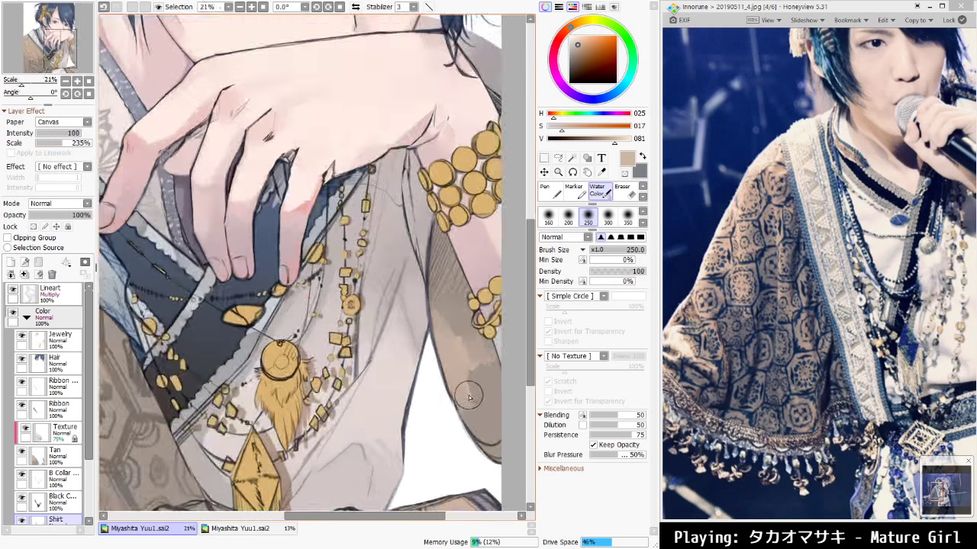
pyautogui.scroll(1, 461, 392)
pyautogui.scroll(1, 162, 253)
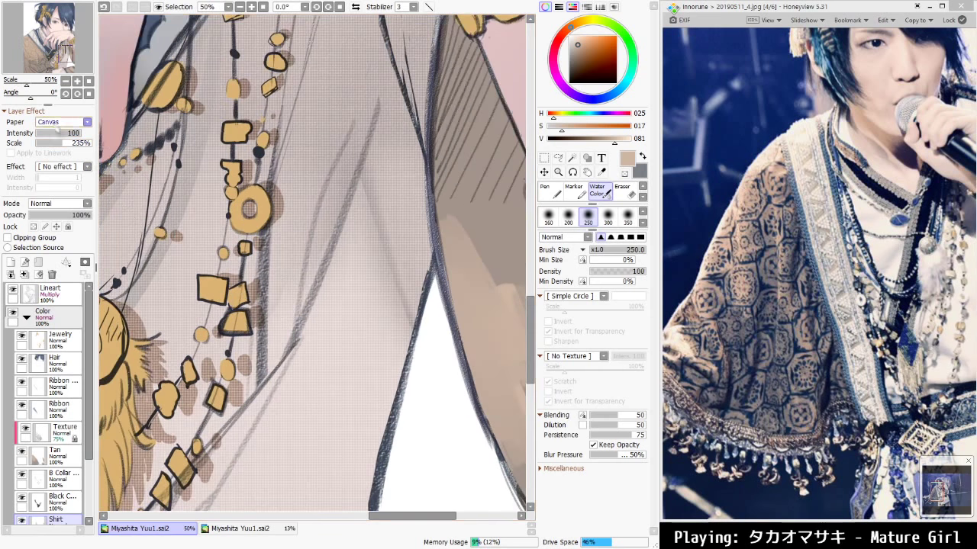
pyautogui.moveTo(71, 144); pyautogui.dragTo(110, 150)
pyautogui.scroll(-4, 286, 284)
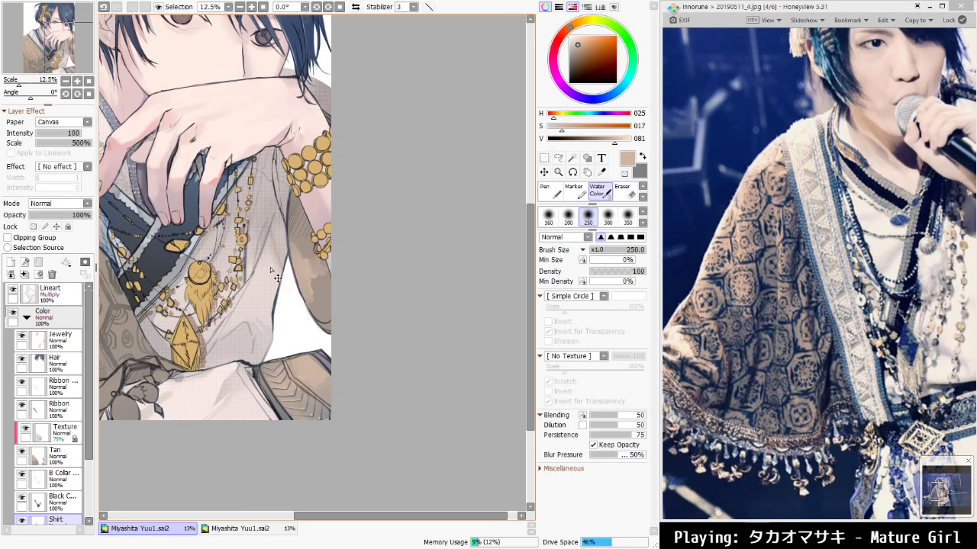
pyautogui.scroll(-1, 270, 268)
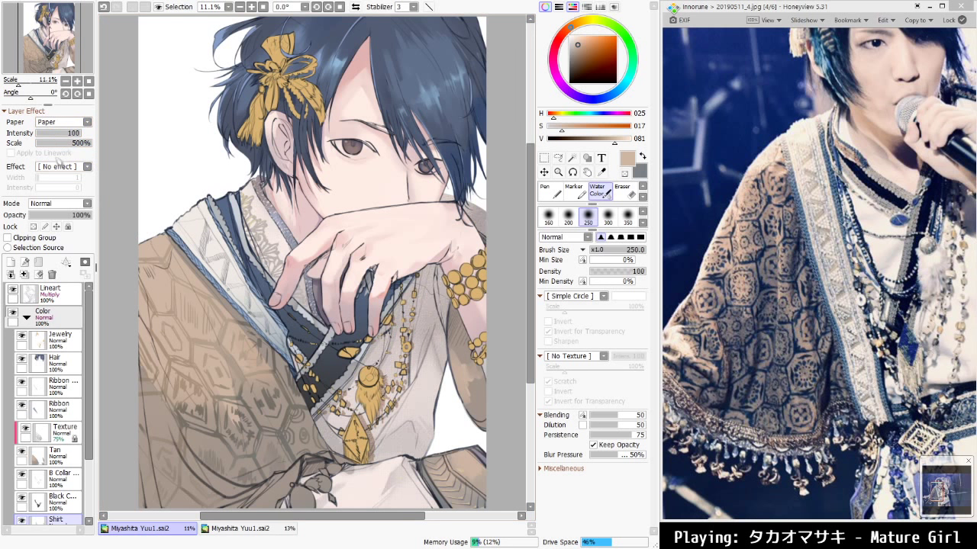
# Try the Water Color 1 paper texture on the Shirt layer, and reset the layer to No Texture
pyautogui.click(59, 123)
pyautogui.click(63, 167)
pyautogui.scroll(4, 415, 393)
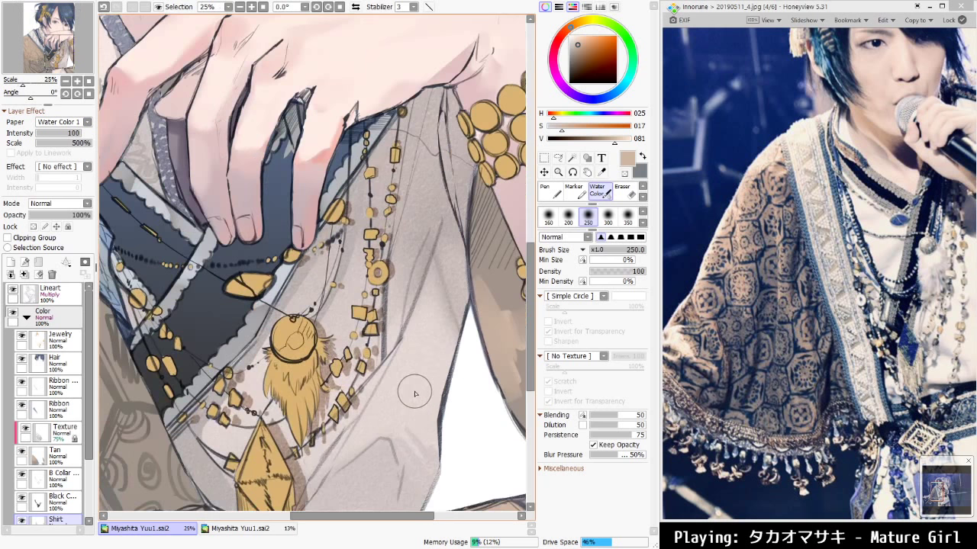
pyautogui.scroll(-4, 415, 394)
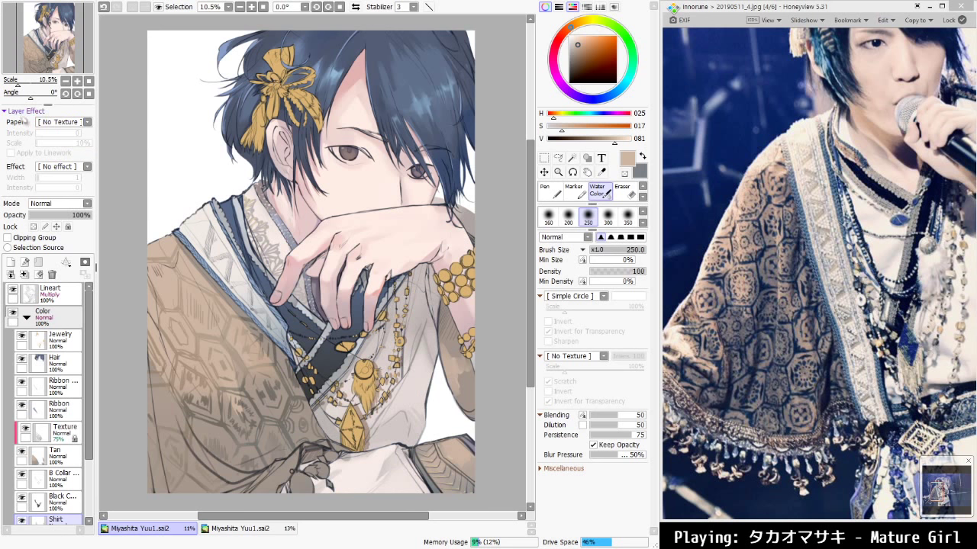
pyautogui.click(22, 111)
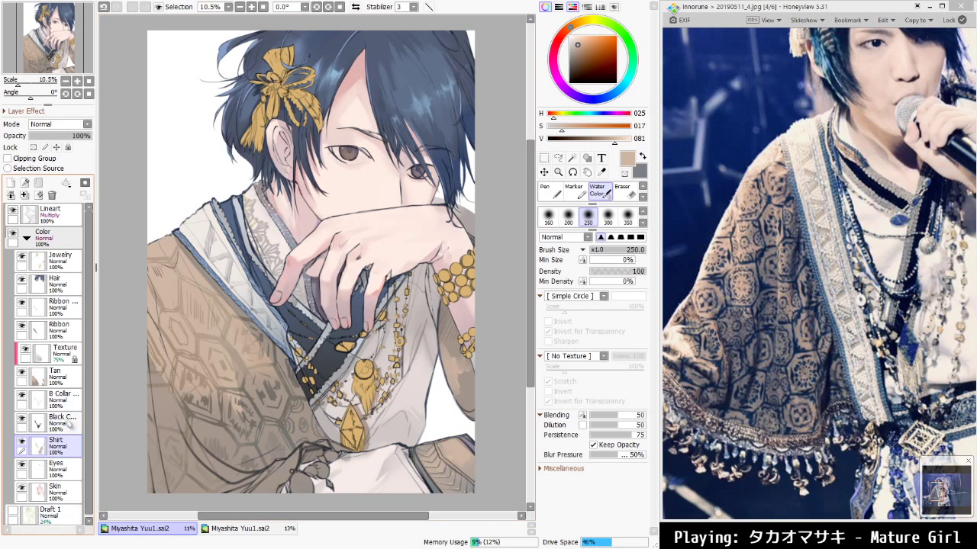
# Pick light blue (H 203, S 28, V 81) for the Ribbon layer and try a stroke on the ribbon at the shoulder
pyautogui.click(65, 356)
pyautogui.click(71, 327)
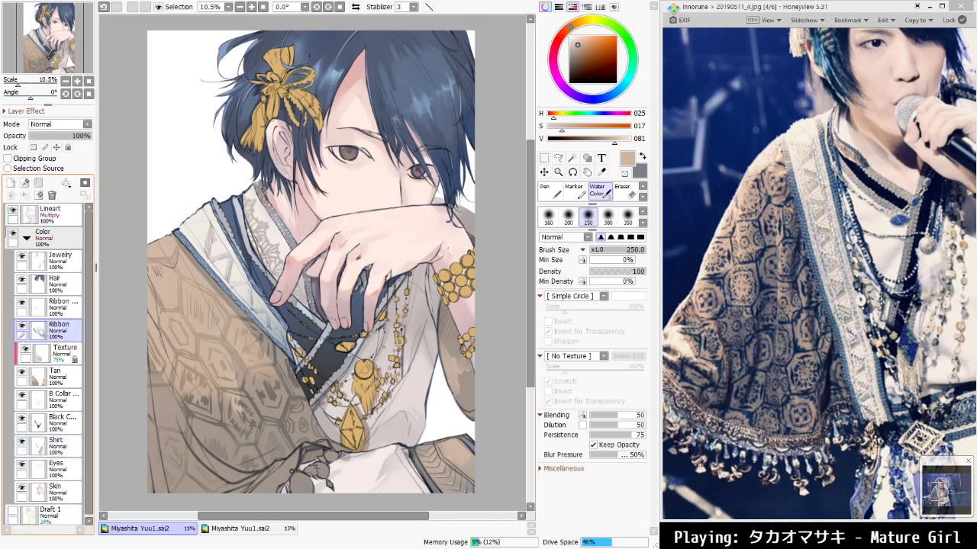
pyautogui.click(22, 326)
pyautogui.click(22, 325)
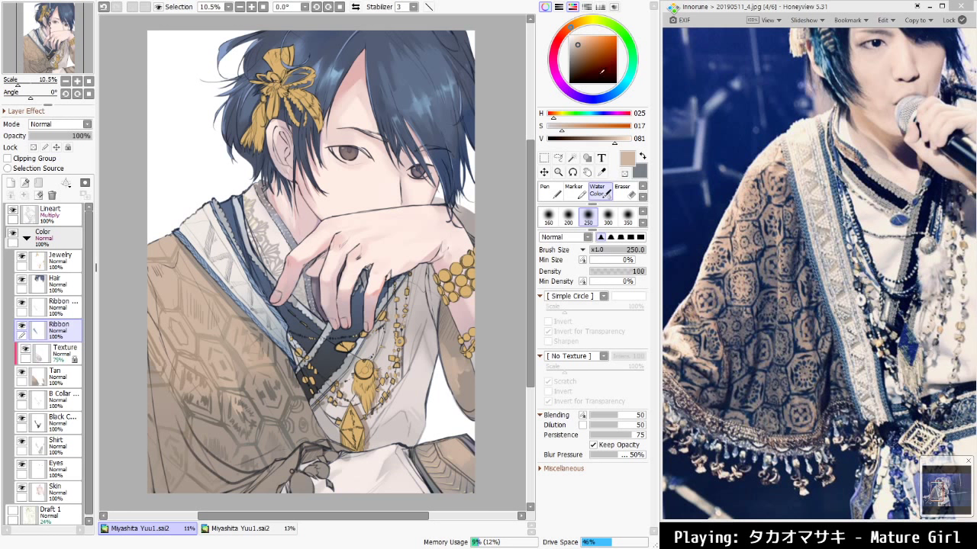
pyautogui.click(624, 82)
pyautogui.click(583, 44)
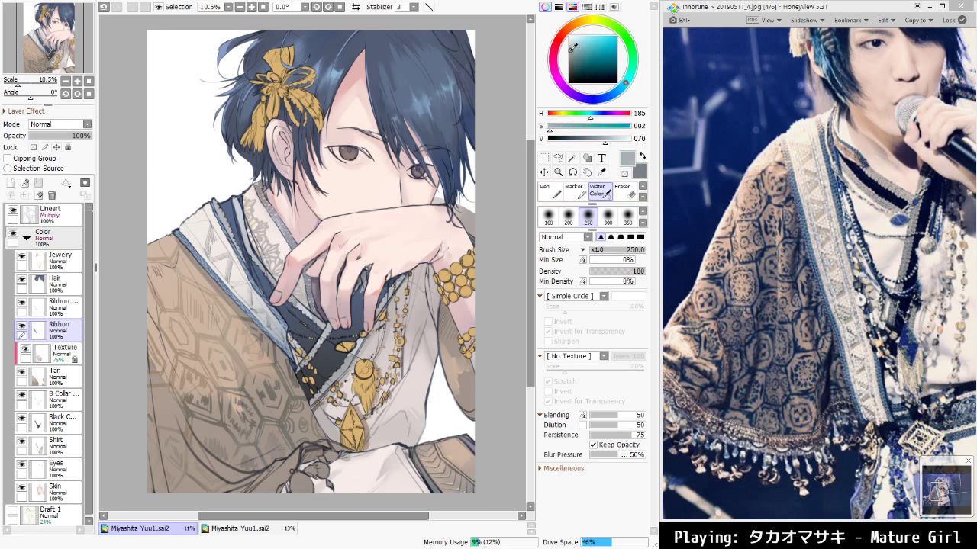
pyautogui.click(618, 92)
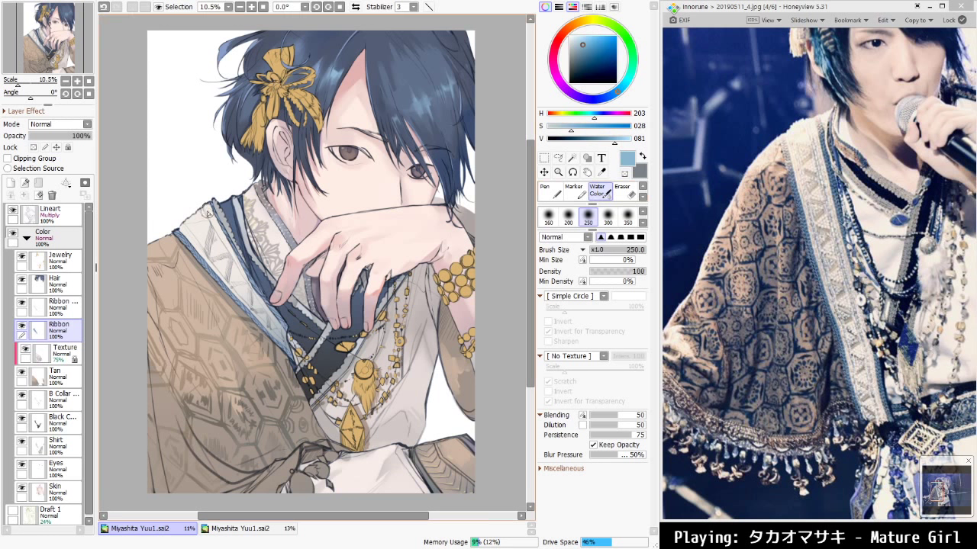
pyautogui.moveTo(176, 228); pyautogui.dragTo(200, 259)
pyautogui.hotkey('ctrl', 'z')
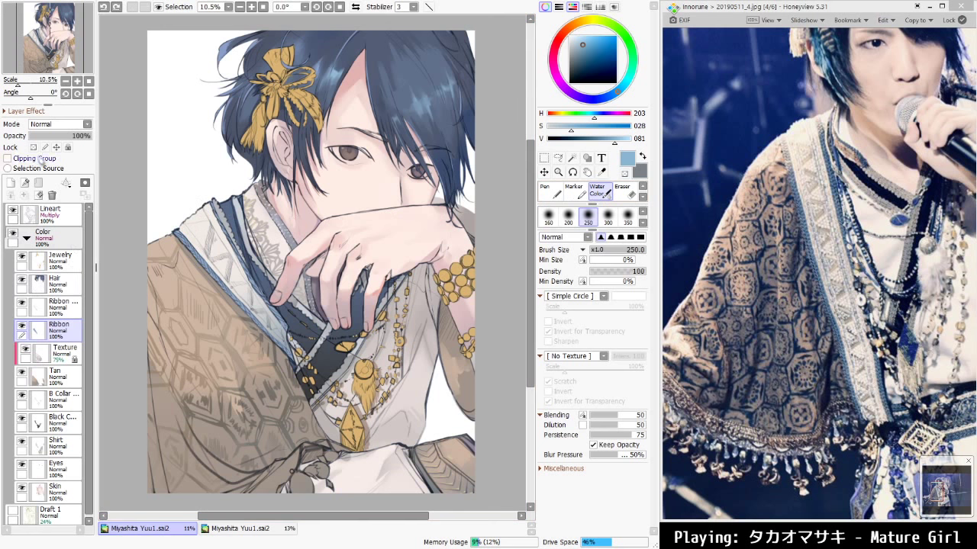
# Lock the Color group and make the Ribbon layer active again
pyautogui.click(44, 237)
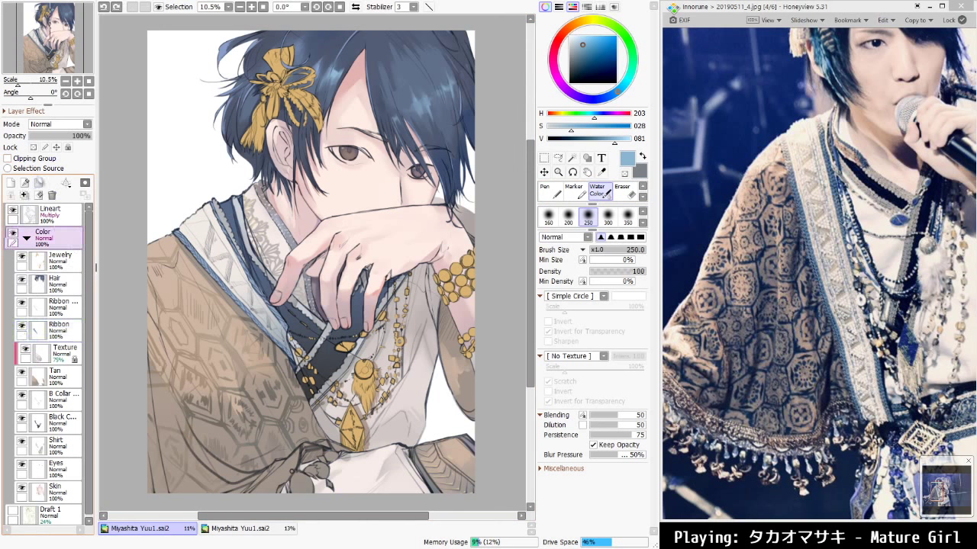
pyautogui.click(58, 328)
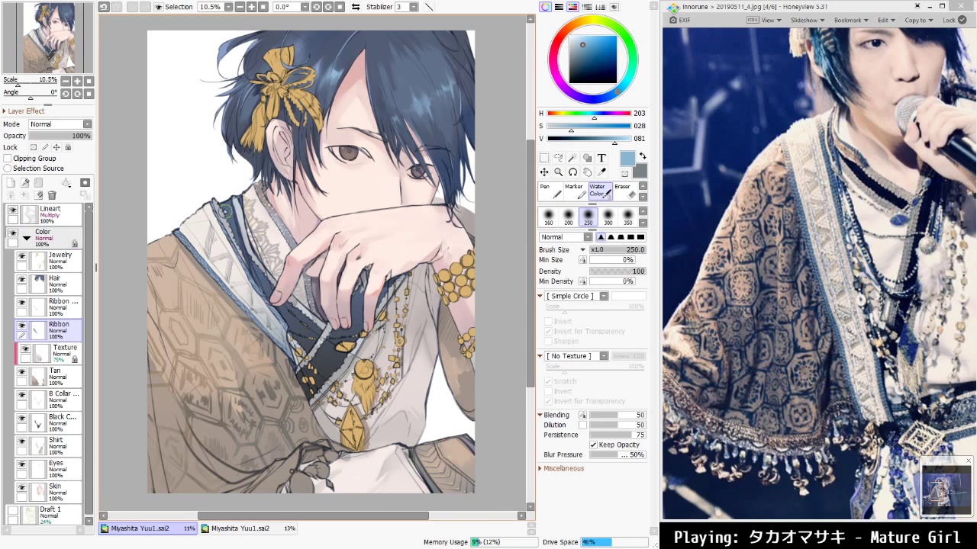
pyautogui.moveTo(285, 256); pyautogui.dragTo(369, 284)
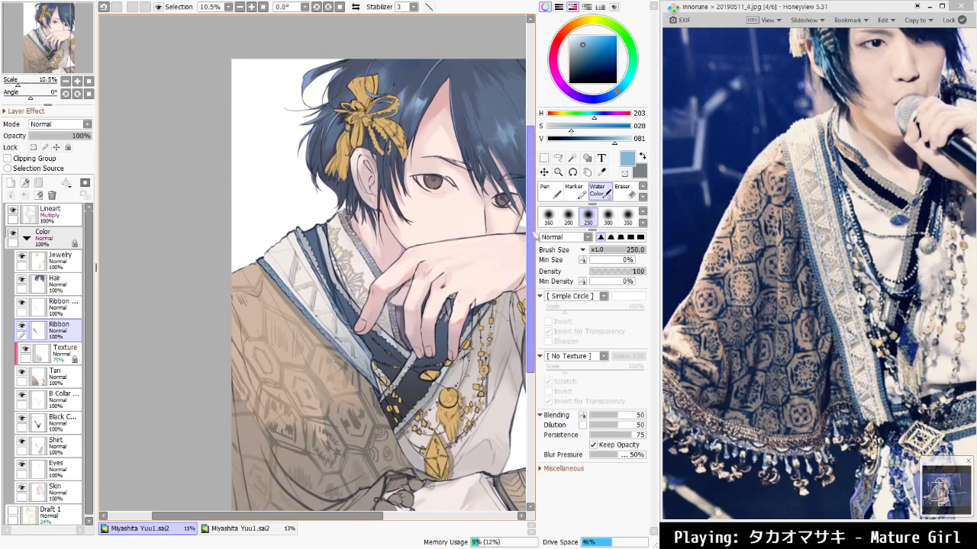
# Accent the ribbon's braided trim with bright blue (H 202, S 60, V 91), using the Water Color brush at size 50
pyautogui.click(641, 155)
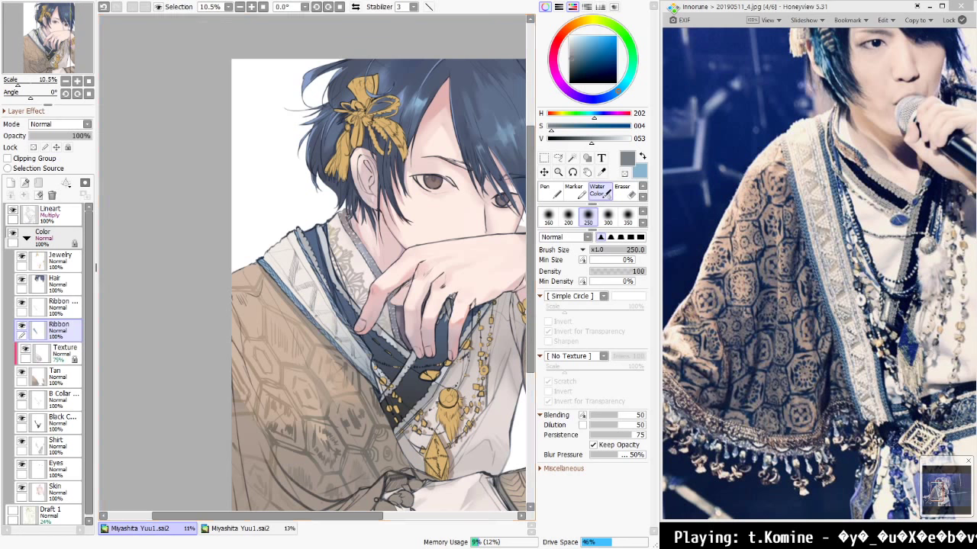
pyautogui.click(581, 69)
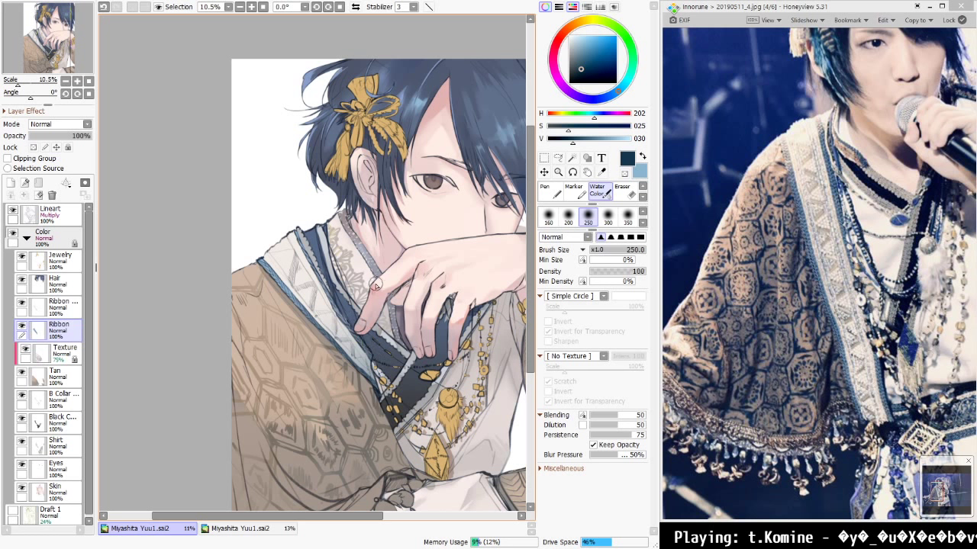
pyautogui.click(597, 41)
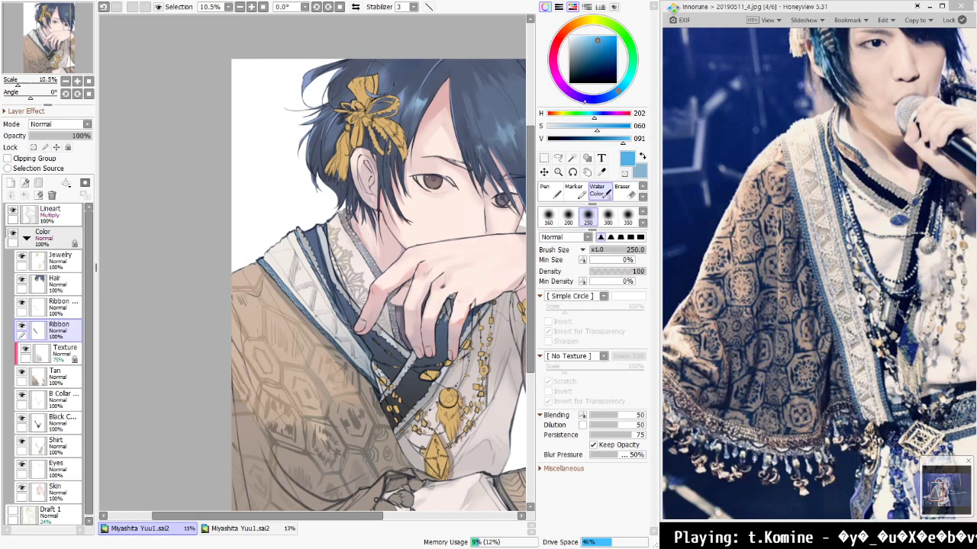
pyautogui.scroll(2, 363, 314)
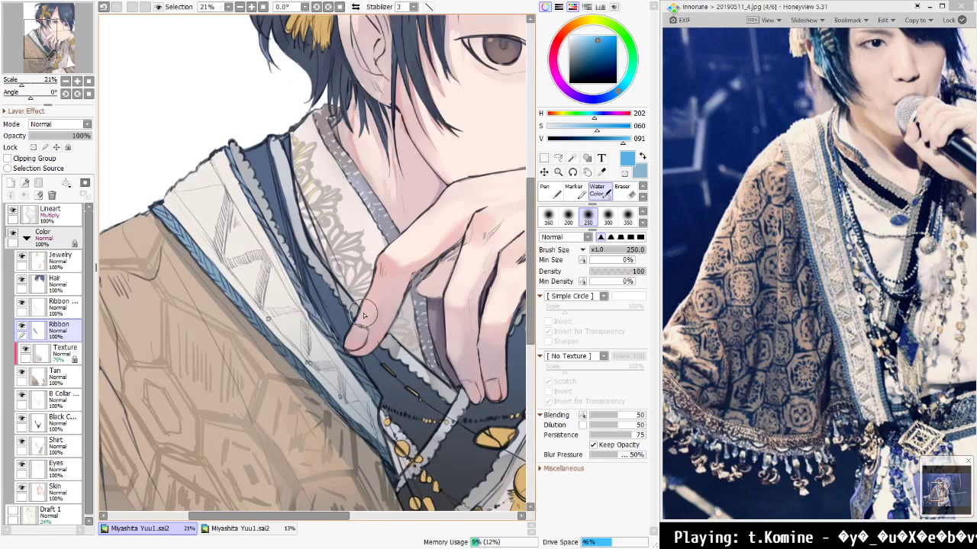
pyautogui.press('[')
pyautogui.press('[')
pyautogui.press('[')
pyautogui.press('[')
pyautogui.press('[')
pyautogui.press('[')
pyautogui.press('[')
pyautogui.press('[')
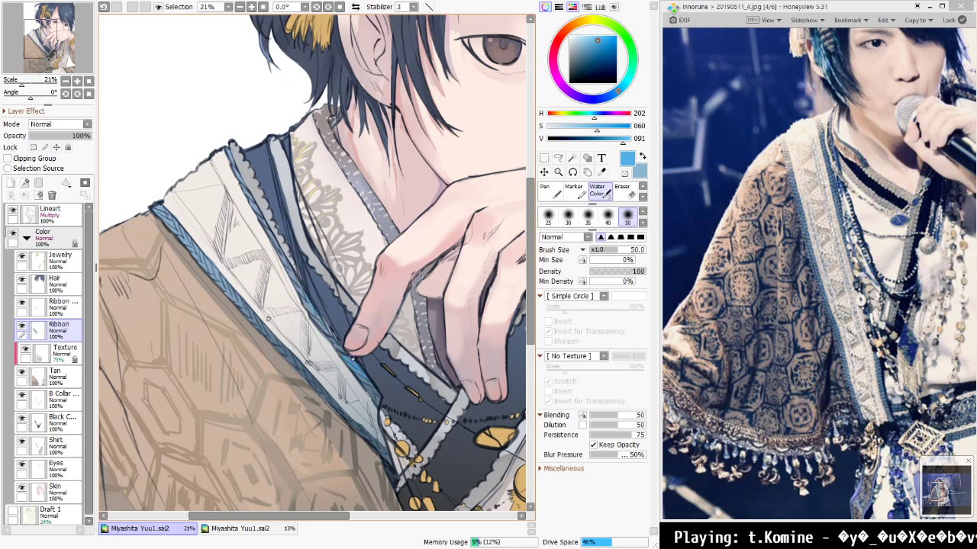
# Add broader bright blue accents to the ribbon's trim with the brush at size 100
pyautogui.press(']')
pyautogui.press(']')
pyautogui.press(']')
pyautogui.press(']')
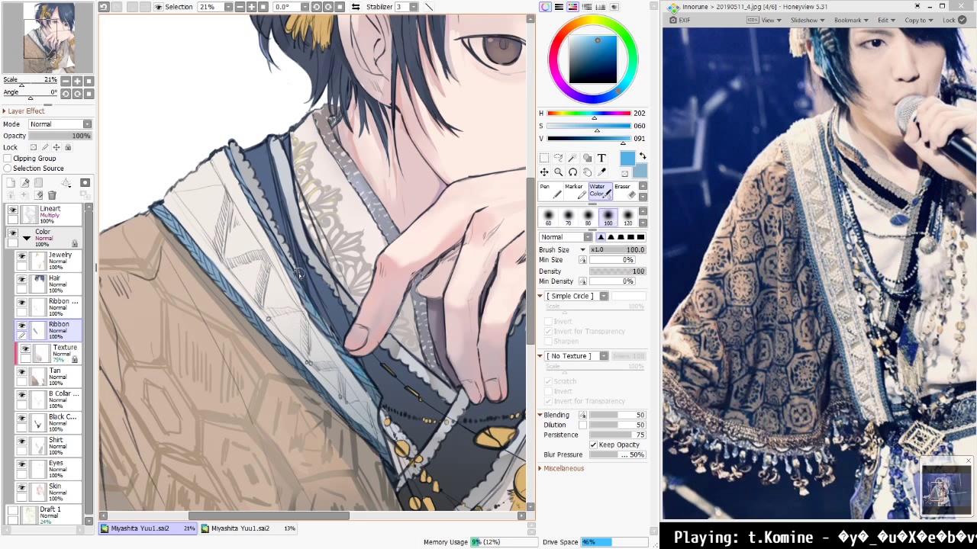
pyautogui.scroll(-2, 286, 216)
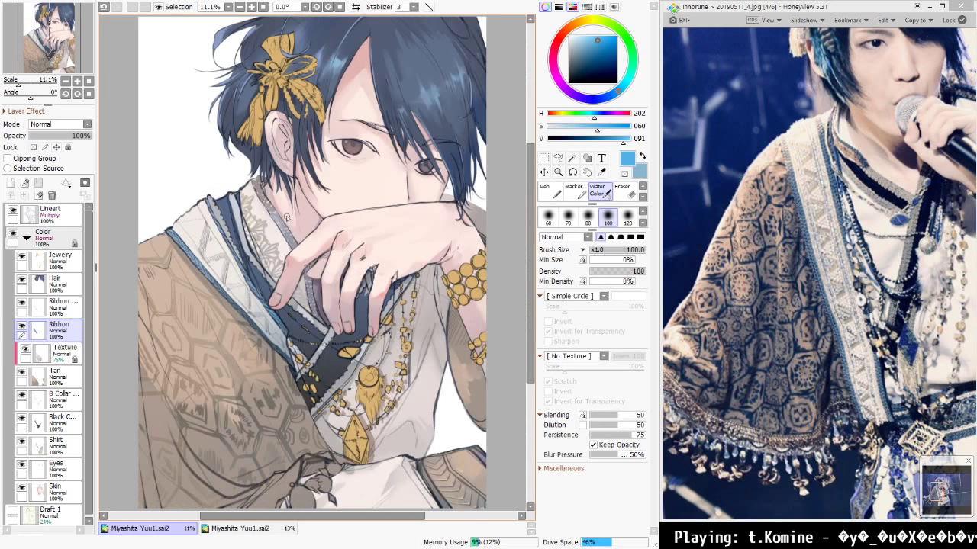
pyautogui.moveTo(74, 65); pyautogui.dragTo(68, 63)
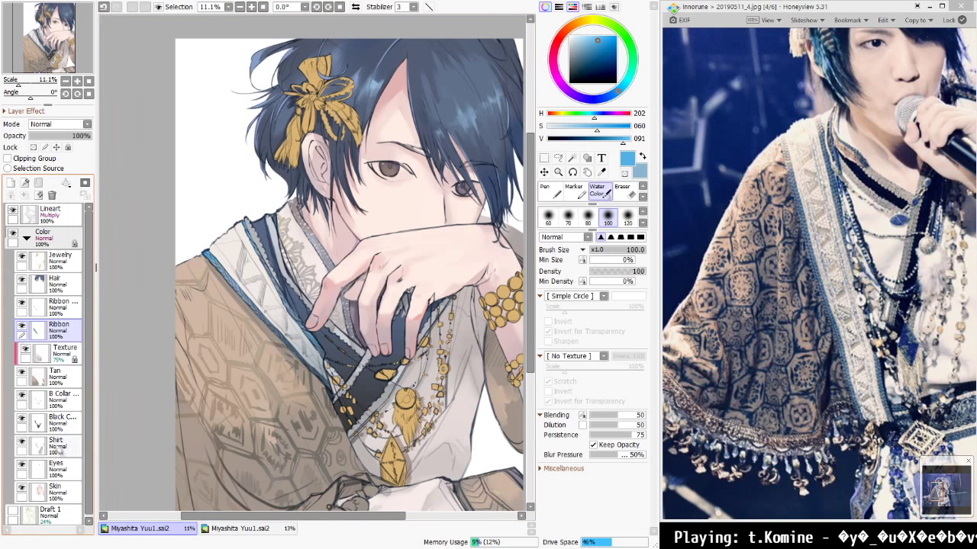
# Set the B Colar layer's opacity to 64%
pyautogui.click(67, 403)
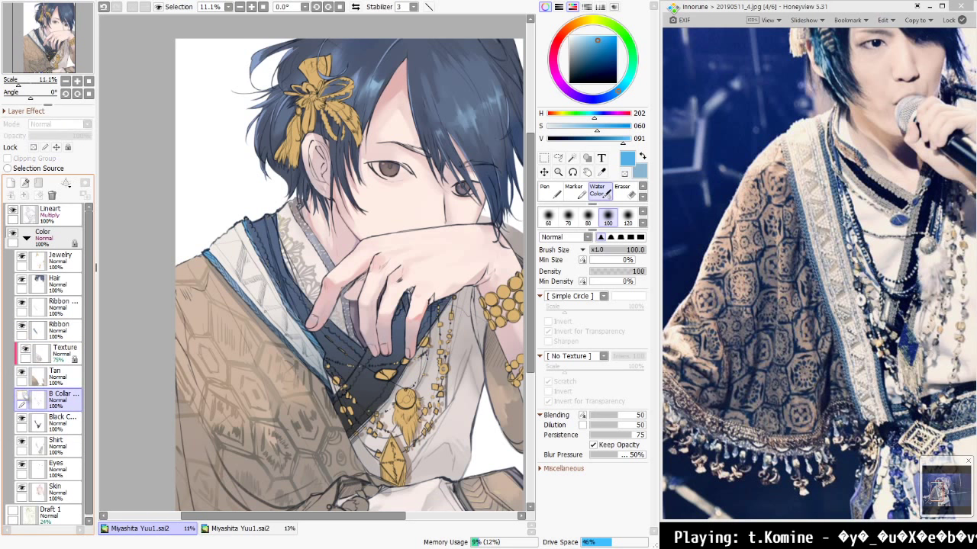
pyautogui.click(68, 136)
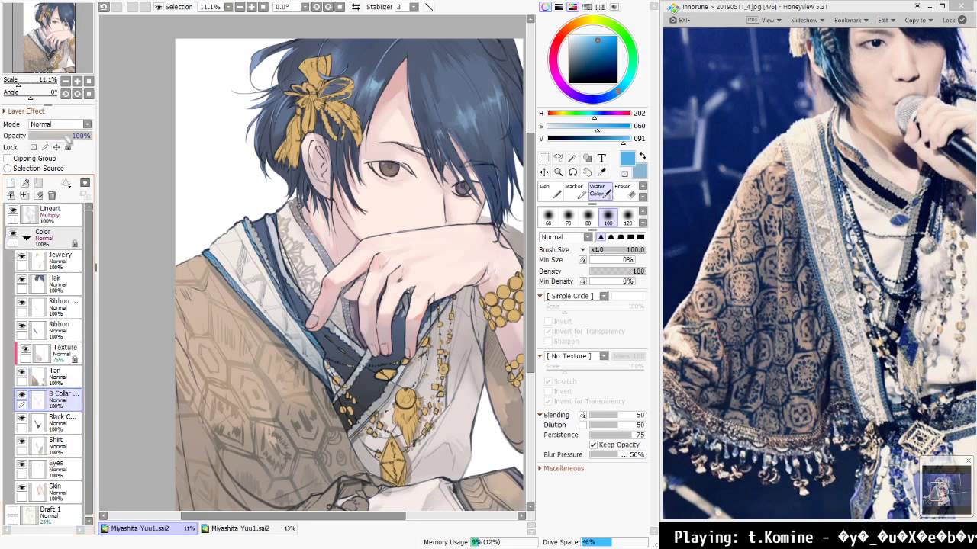
pyautogui.moveTo(67, 135); pyautogui.dragTo(75, 134)
pyautogui.click(67, 136)
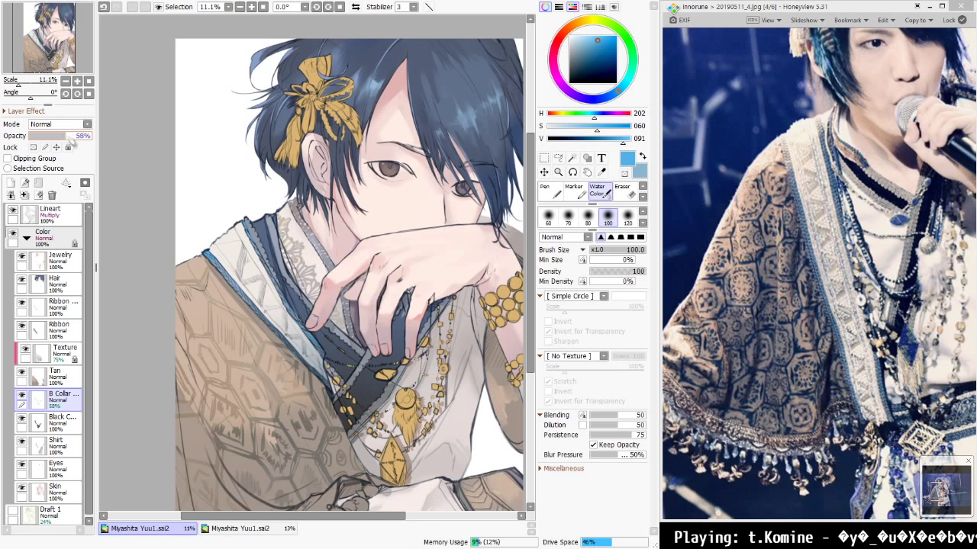
pyautogui.click(74, 135)
pyautogui.moveTo(69, 139); pyautogui.dragTo(95, 141)
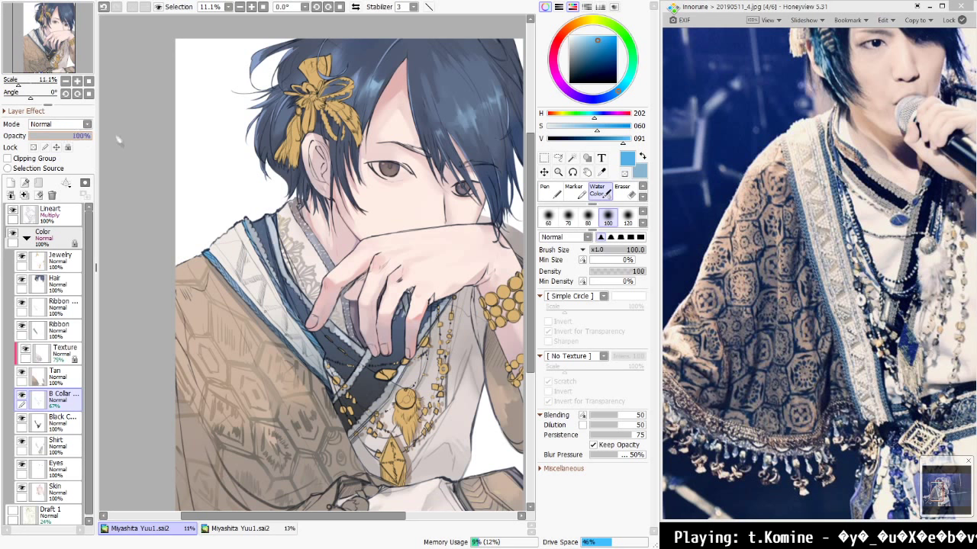
pyautogui.click(71, 136)
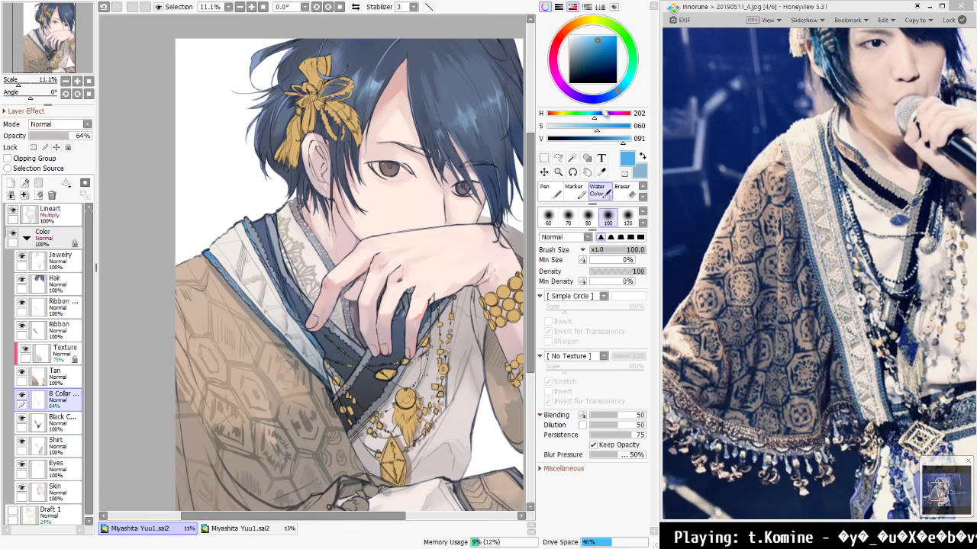
# Make the upper Ribbon layer active and choose a warm beige-grey (H 25, S 9, V 78) for the ribbon pattern
pyautogui.click(64, 352)
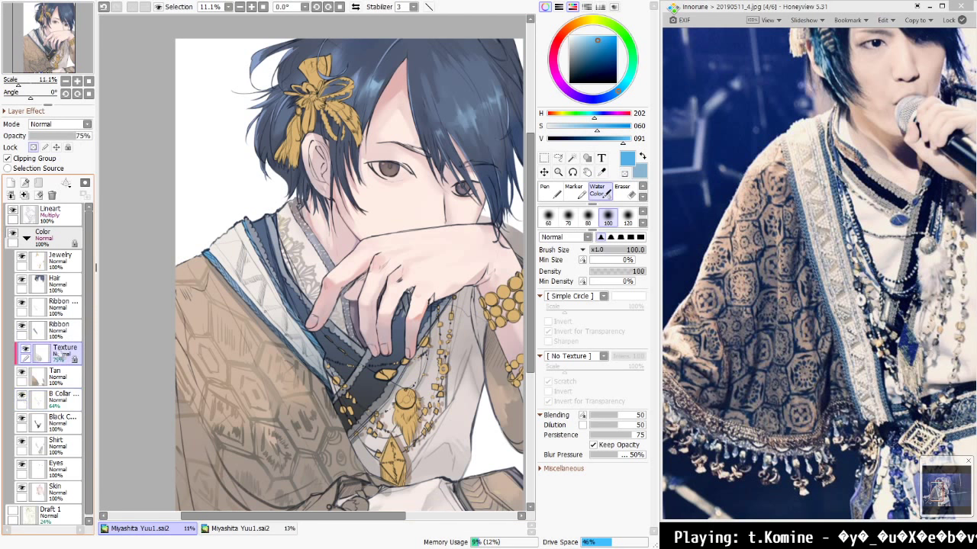
pyautogui.click(74, 303)
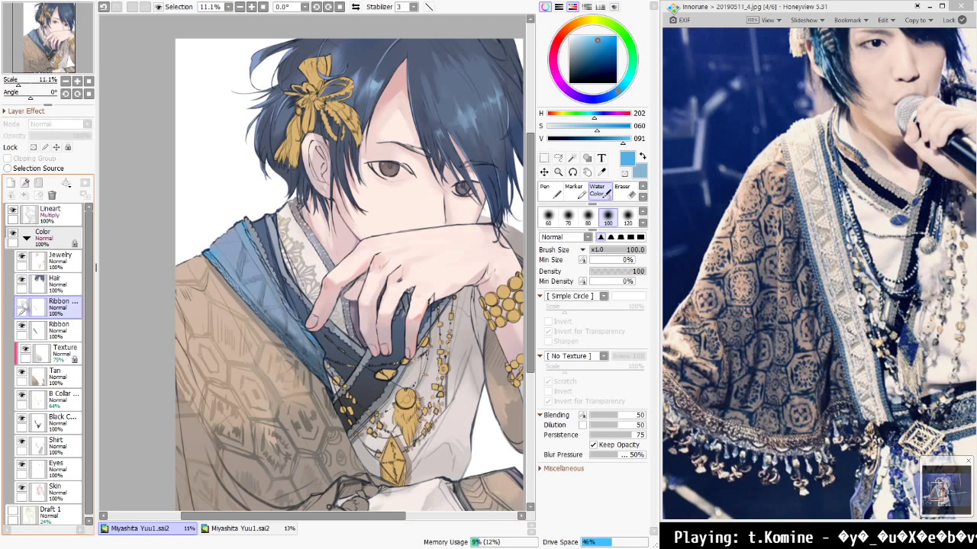
pyautogui.moveTo(43, 36); pyautogui.dragTo(38, 34)
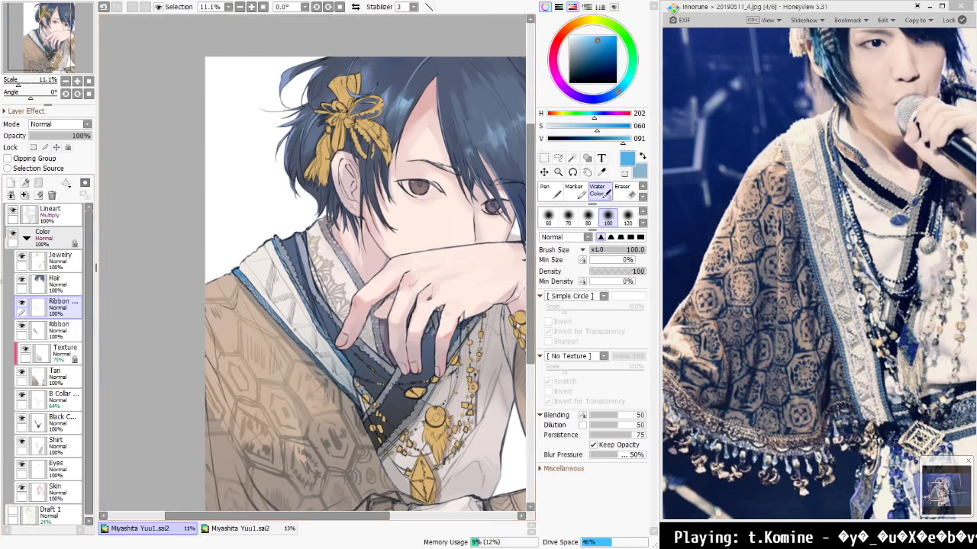
pyautogui.scroll(2, 293, 275)
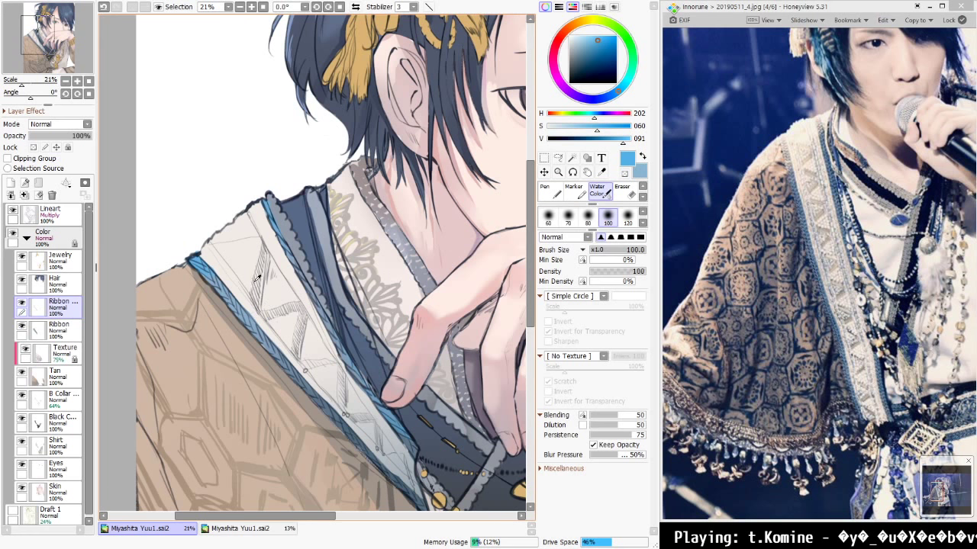
pyautogui.keyDown('alt'); pyautogui.click(258, 278); pyautogui.keyUp('alt')
pyautogui.click(578, 45)
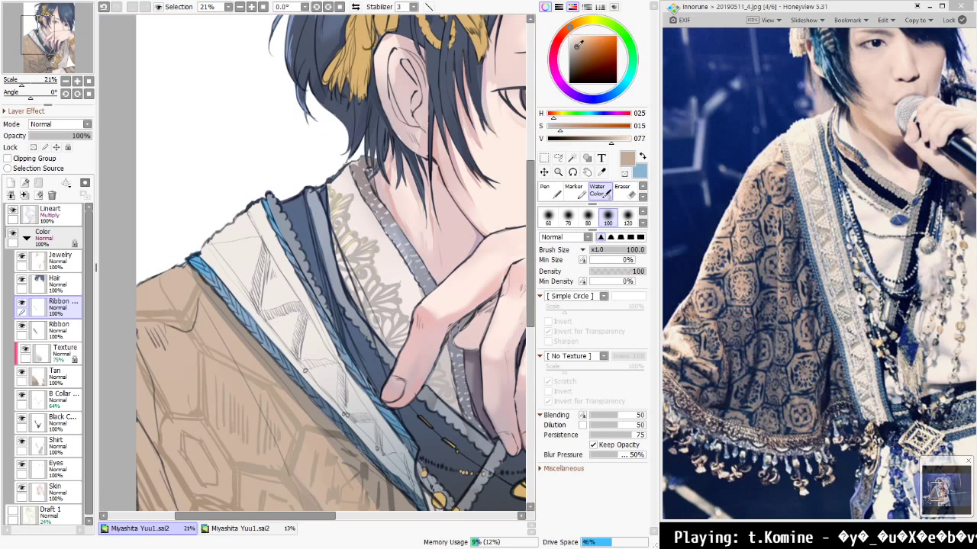
# Try the Marker brush at size 120 on the ribbon's shoulder end
pyautogui.click(573, 191)
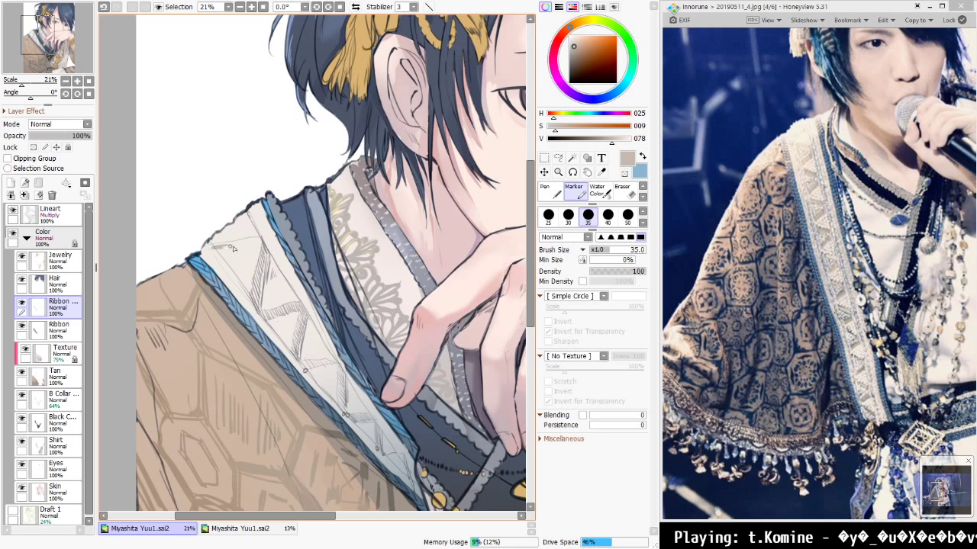
pyautogui.press(']')
pyautogui.press(']')
pyautogui.press(']')
pyautogui.press(']')
pyautogui.press(']')
pyautogui.press(']')
pyautogui.press(']')
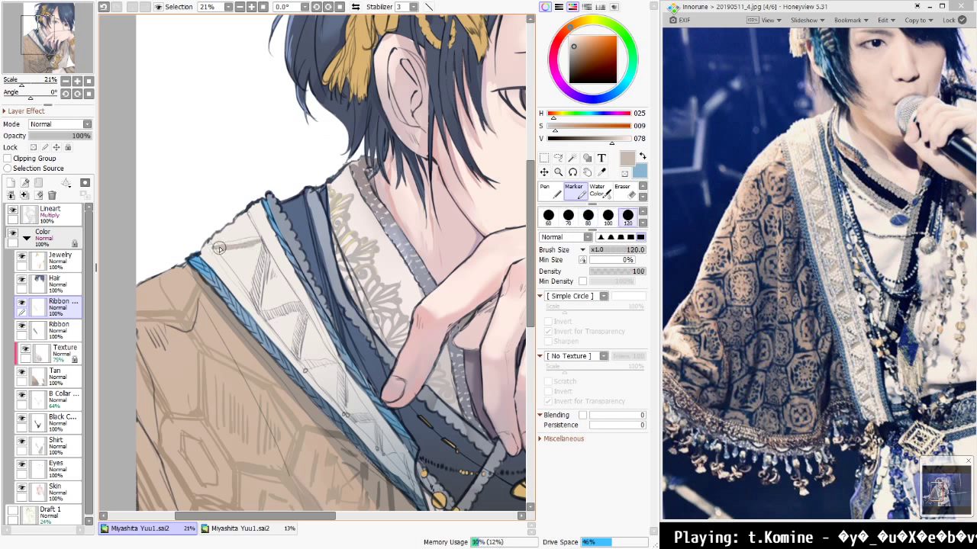
# Paint beige-grey zigzag triangles along the white ribbon over the sketched pattern, using the Acrylic brush at size 100
pyautogui.click(643, 197)
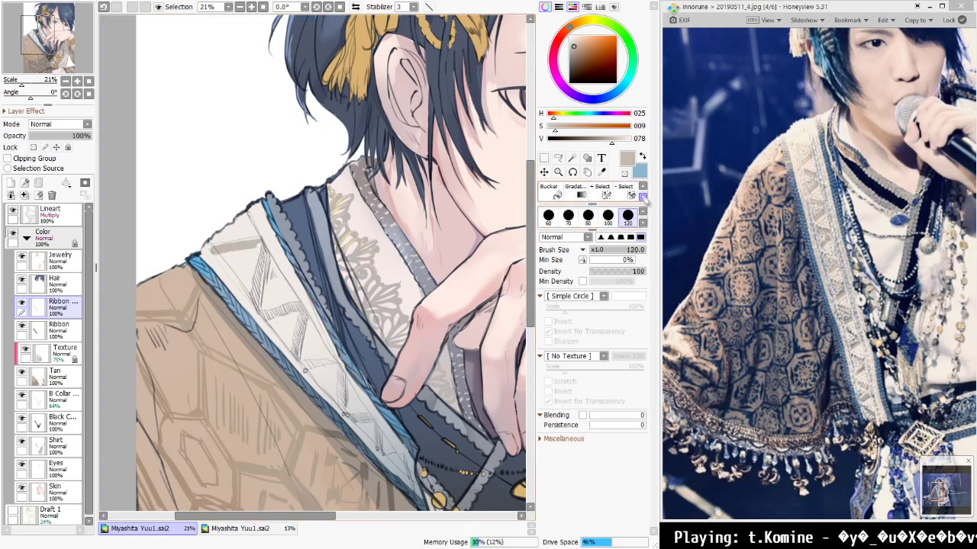
pyautogui.click(642, 198)
pyautogui.click(642, 197)
pyautogui.click(607, 194)
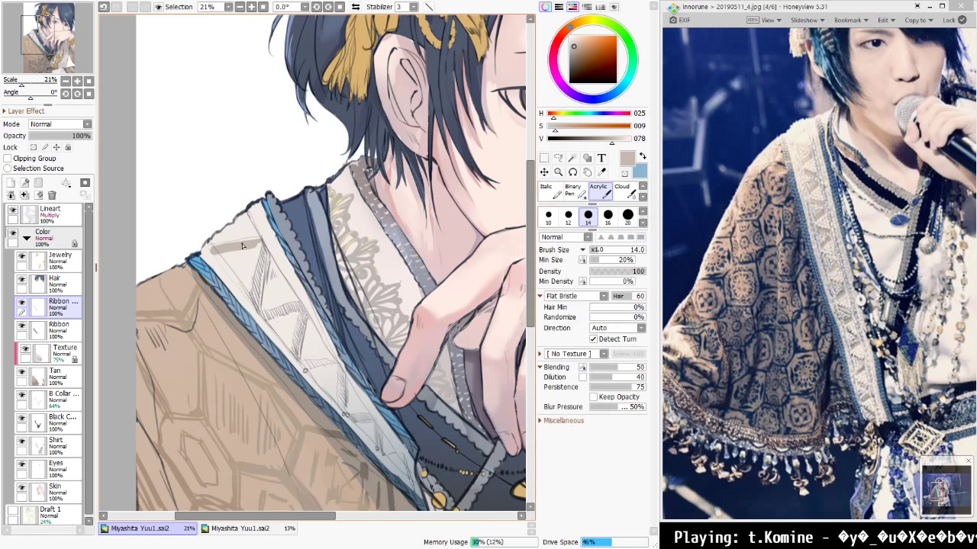
pyautogui.press(']')
pyautogui.press(']')
pyautogui.press(']')
pyautogui.press(']')
pyautogui.press(']')
pyautogui.press(']')
pyautogui.press(']')
pyautogui.press(']')
pyautogui.press(']')
pyautogui.press(']')
pyautogui.press(']')
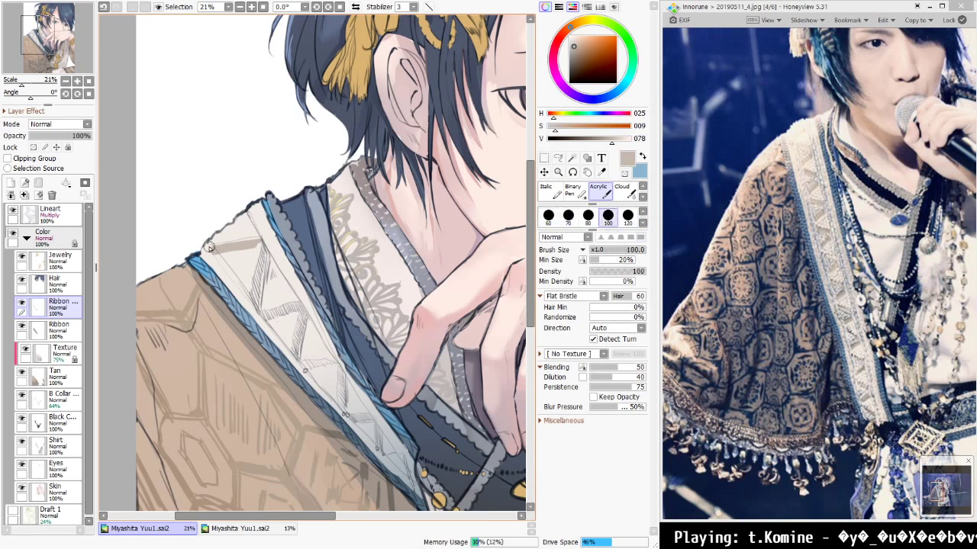
pyautogui.moveTo(216, 252)
pyautogui.mouseDown()
pyautogui.moveTo(263, 245)
pyautogui.moveTo(256, 303)
pyautogui.moveTo(259, 291)
pyautogui.moveTo(263, 313)
pyautogui.moveTo(297, 312)
pyautogui.moveTo(260, 310)
pyautogui.moveTo(301, 305)
pyautogui.moveTo(302, 366)
pyautogui.moveTo(329, 364)
pyautogui.moveTo(346, 402)
pyautogui.moveTo(337, 366)
pyautogui.moveTo(353, 419)
pyautogui.moveTo(380, 445)
pyautogui.mouseUp()
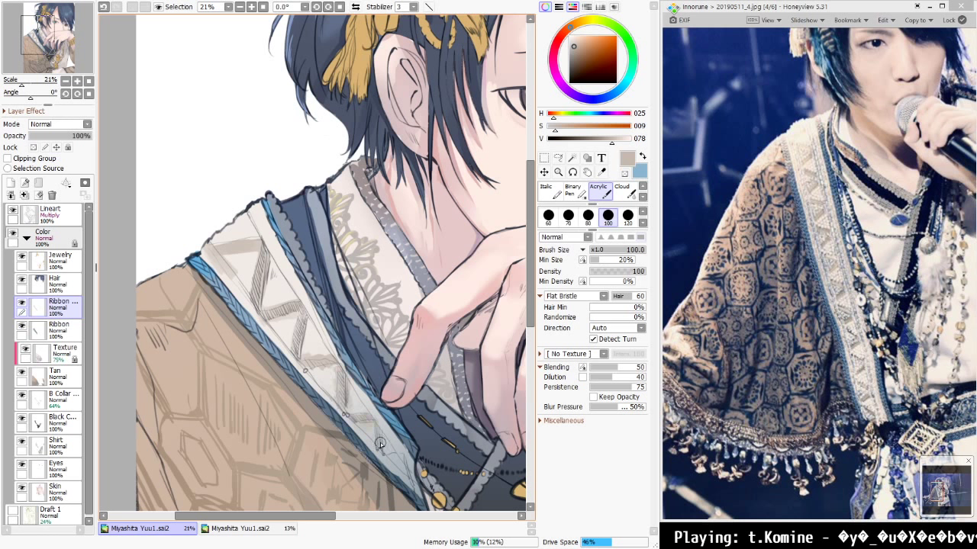
# Paint narrow beige-grey bands along both inner edges of the white ribbon, beside the blue braided trim
pyautogui.moveTo(210, 253); pyautogui.dragTo(271, 334)
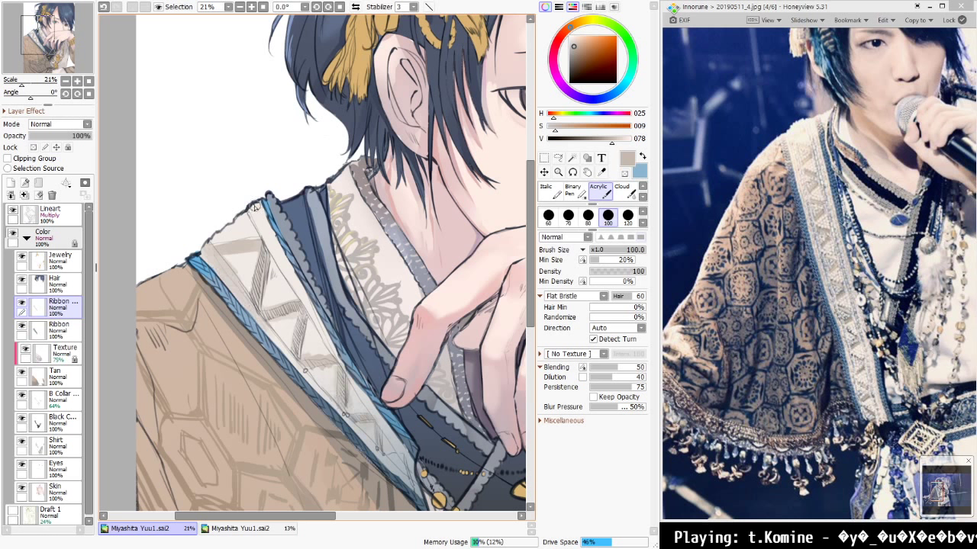
pyautogui.moveTo(254, 207)
pyautogui.mouseDown()
pyautogui.moveTo(265, 232)
pyautogui.moveTo(255, 203)
pyautogui.moveTo(247, 220)
pyautogui.moveTo(269, 246)
pyautogui.moveTo(277, 284)
pyautogui.mouseUp()
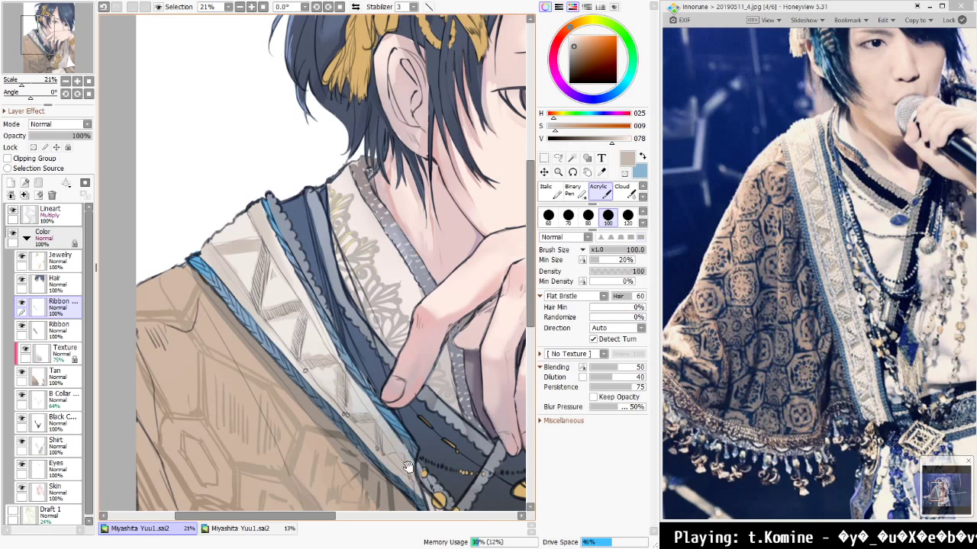
pyautogui.moveTo(404, 467); pyautogui.dragTo(363, 414)
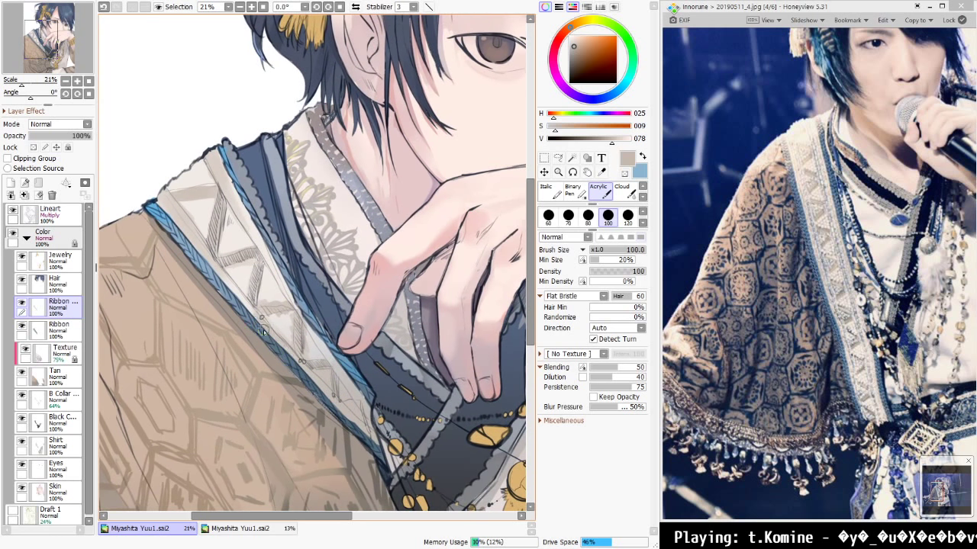
pyautogui.moveTo(231, 286); pyautogui.dragTo(254, 350)
pyautogui.moveTo(232, 240); pyautogui.dragTo(220, 212)
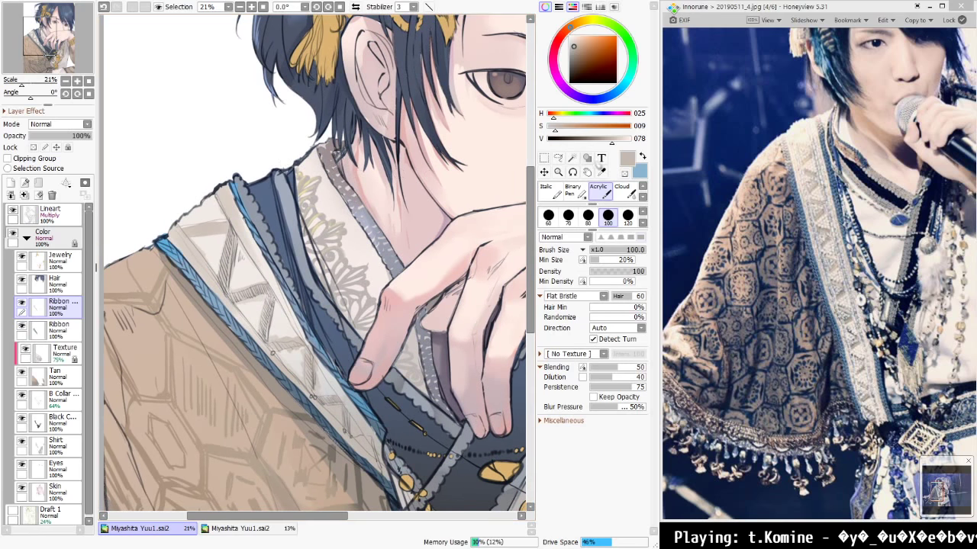
# Add light blue accents (H 203, S 28, V 81) around the ribbon's zigzag pattern with the Acrylic brush at size 60
pyautogui.press('x')
pyautogui.press('[')
pyautogui.press('[')
pyautogui.press('[')
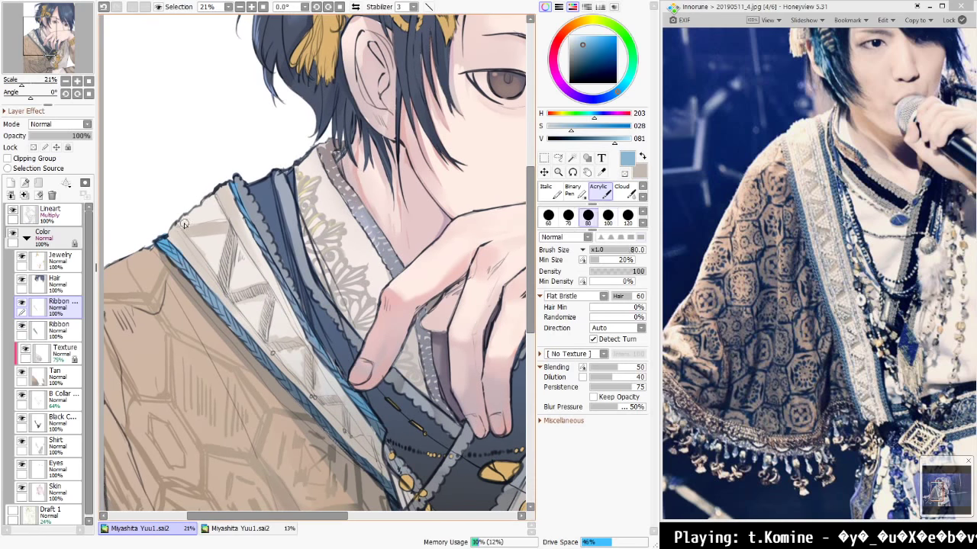
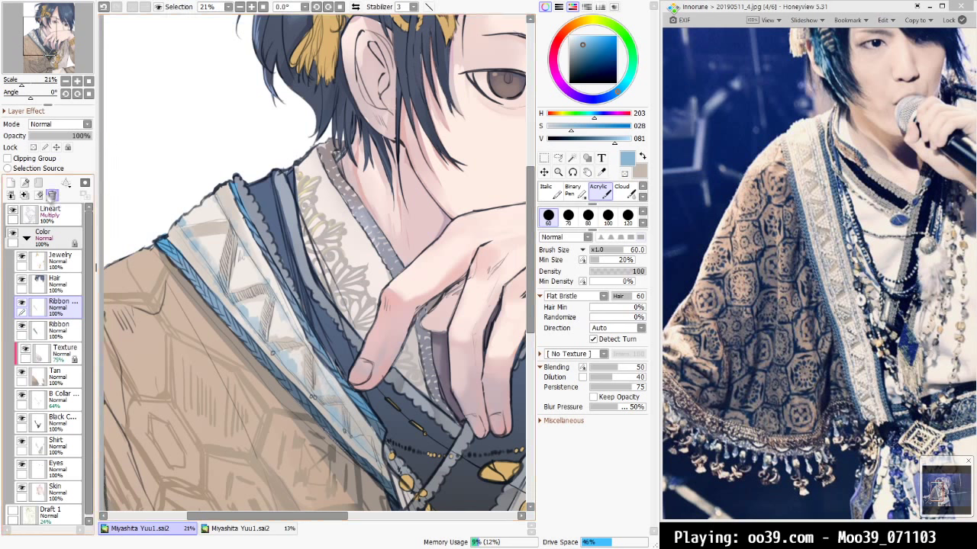
# Add a new layer above the upper Ribbon layer and clip it to that layer
pyautogui.click(10, 184)
pyautogui.click(34, 160)
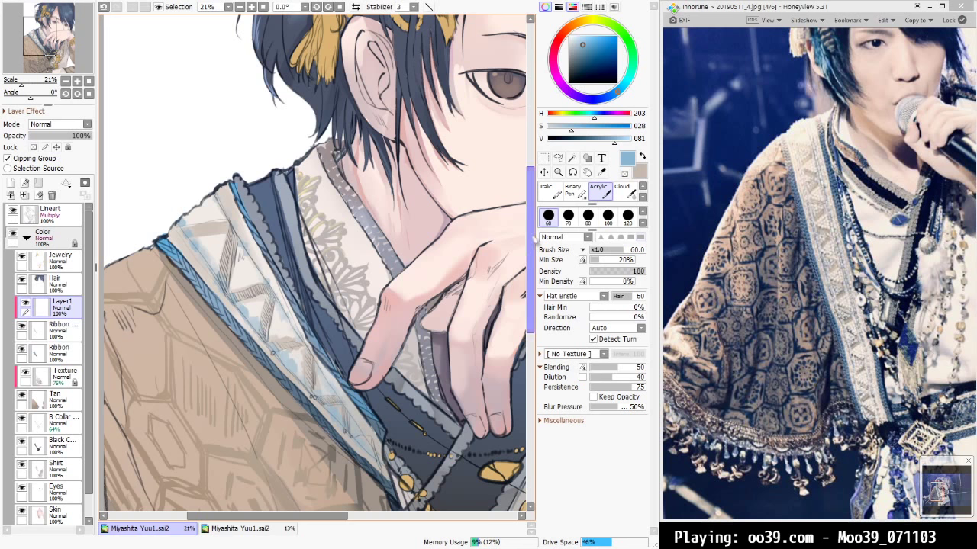
pyautogui.scroll(-3, 609, 191)
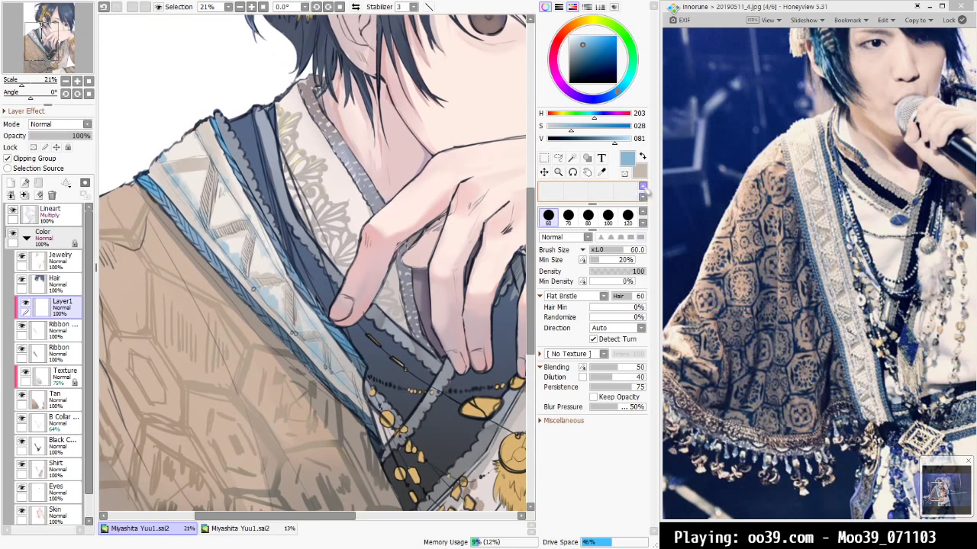
# Apply a straight light blue gradient, FG Color to Transparency, over the ribbon so the color fades out towards the shoulder
pyautogui.click(578, 195)
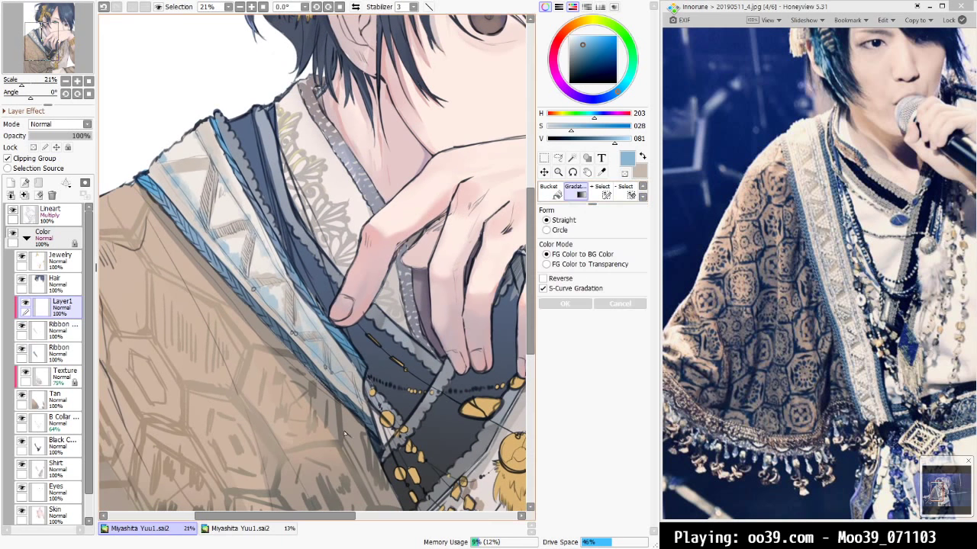
pyautogui.moveTo(348, 435); pyautogui.dragTo(177, 151)
pyautogui.click(593, 265)
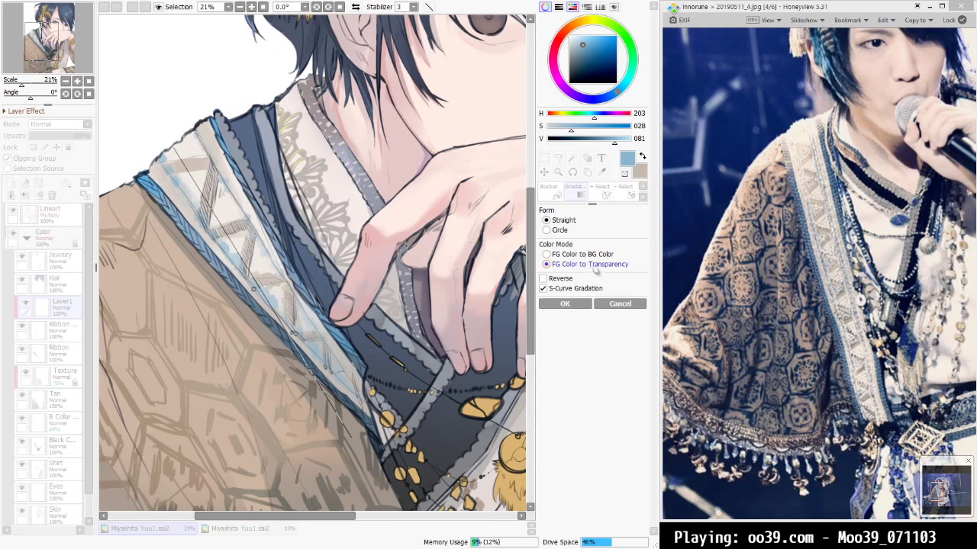
pyautogui.click(565, 303)
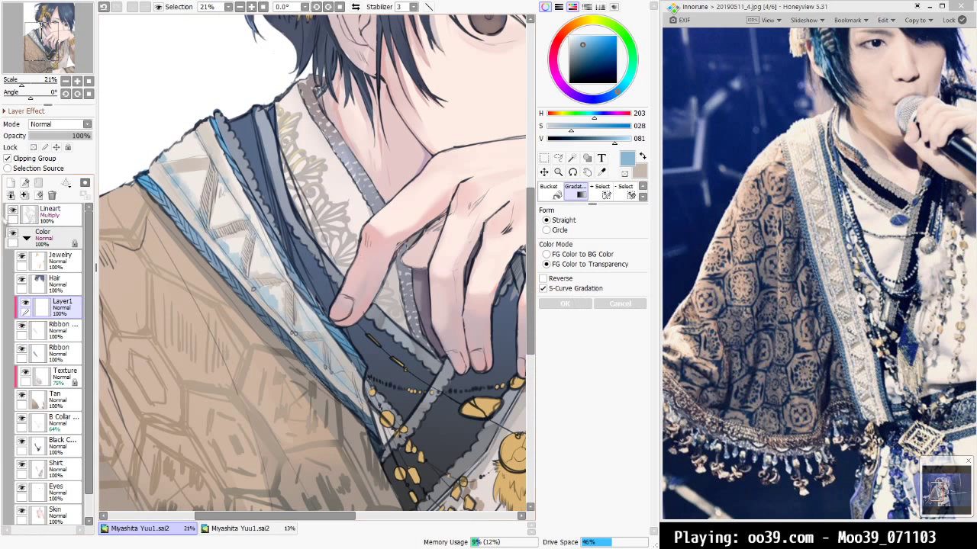
pyautogui.click(53, 305)
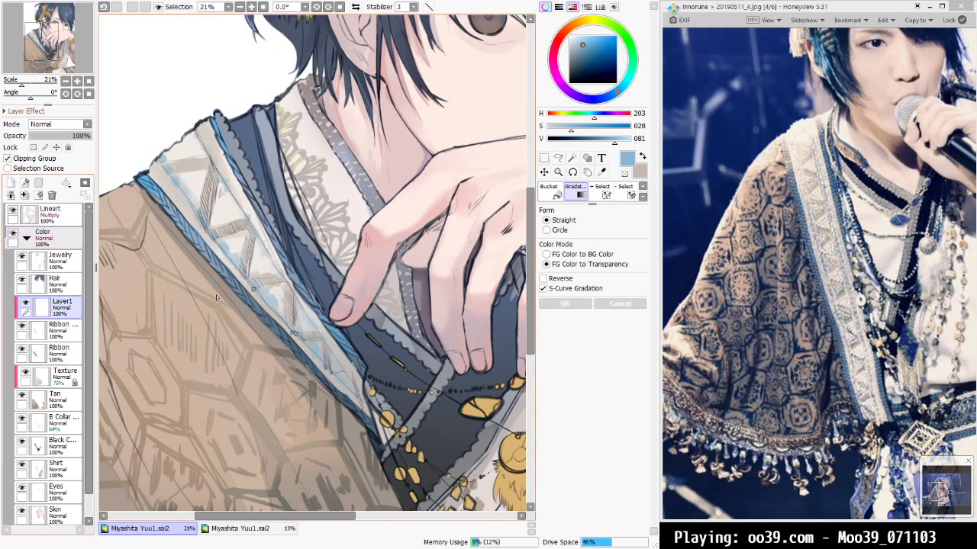
pyautogui.moveTo(292, 329); pyautogui.dragTo(279, 154)
pyautogui.press('Home')
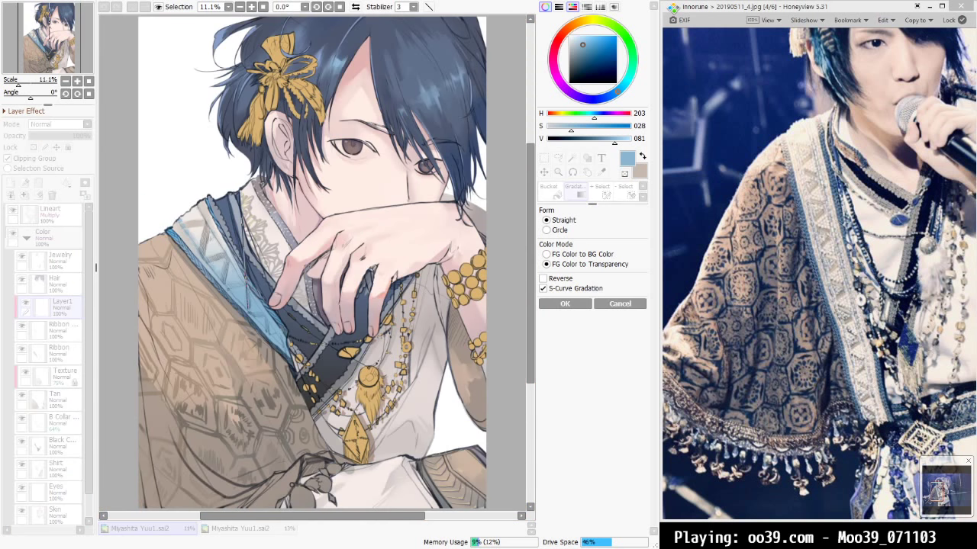
pyautogui.click(565, 303)
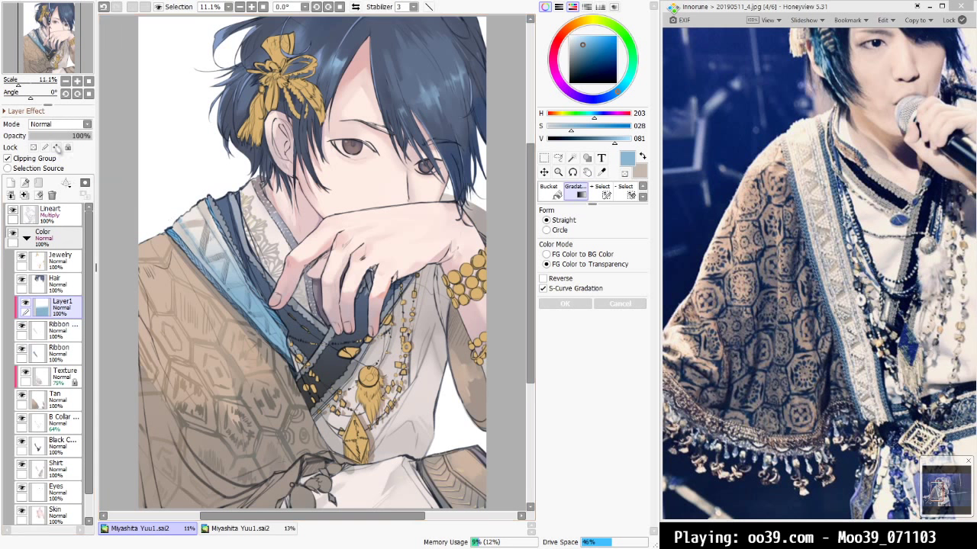
# Set the gradient layer's opacity to 60% and shift its hue to orange-brown with the Hue/Saturation filter
pyautogui.moveTo(64, 138); pyautogui.dragTo(82, 147)
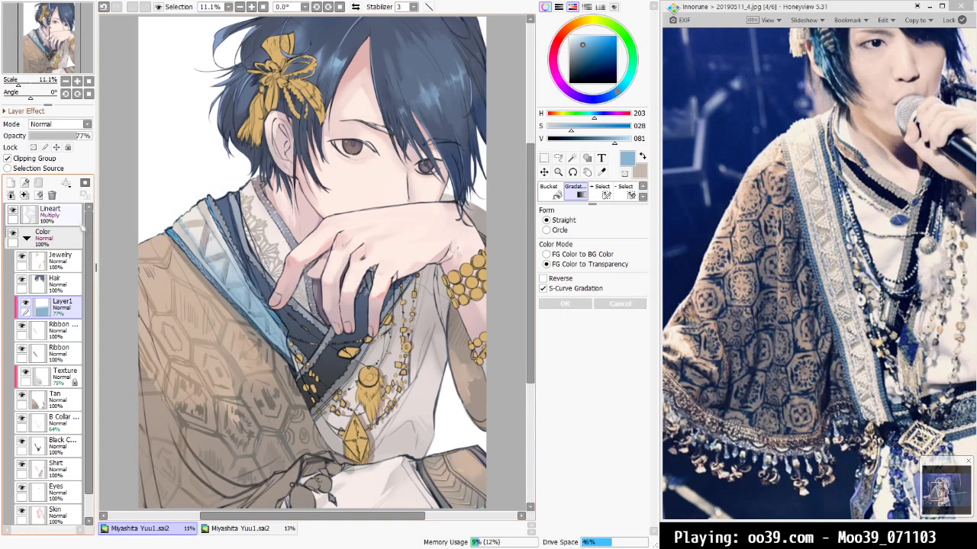
pyautogui.moveTo(76, 138)
pyautogui.mouseDown()
pyautogui.moveTo(55, 145)
pyautogui.moveTo(70, 146)
pyautogui.mouseUp()
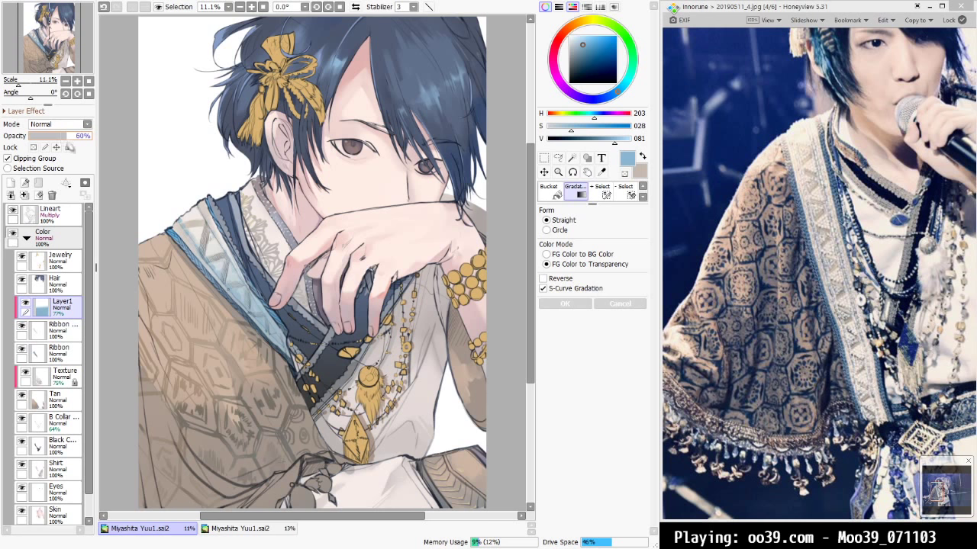
pyautogui.hotkey('ctrl', 'u')
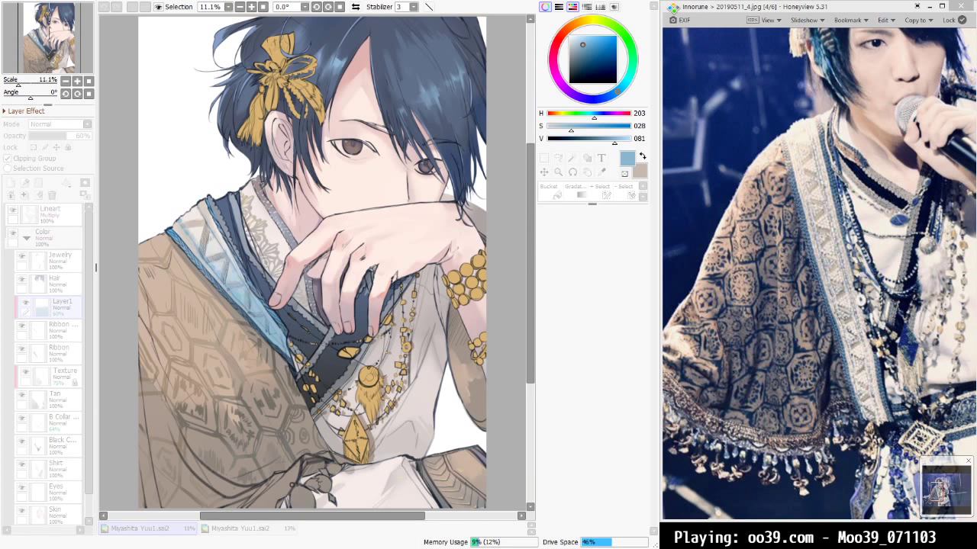
pyautogui.moveTo(657, 191)
pyautogui.mouseDown()
pyautogui.moveTo(686, 191)
pyautogui.moveTo(649, 191)
pyautogui.moveTo(686, 191)
pyautogui.mouseUp()
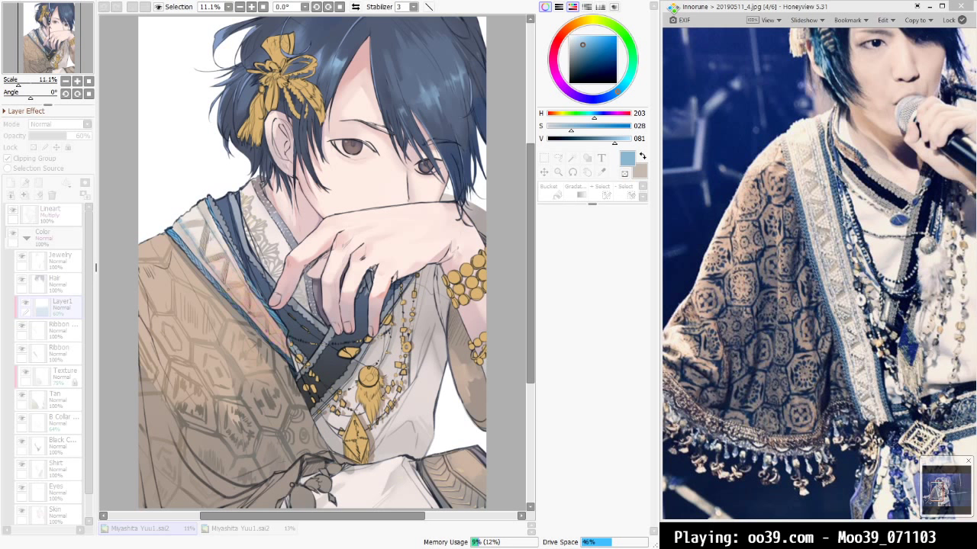
pyautogui.press('Return')
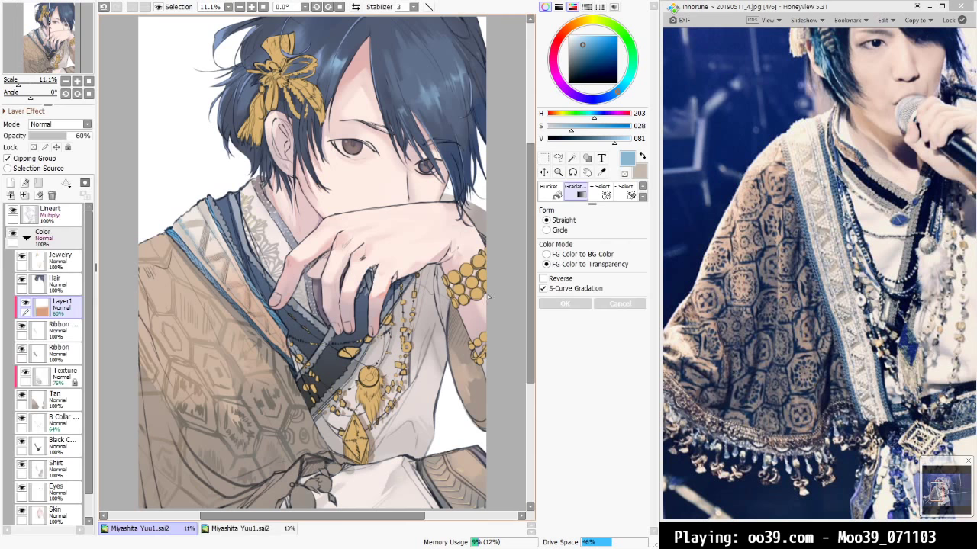
# Try the Shade blending mode on the gradient layer and set its opacity to 52%
pyautogui.click(54, 126)
pyautogui.click(51, 192)
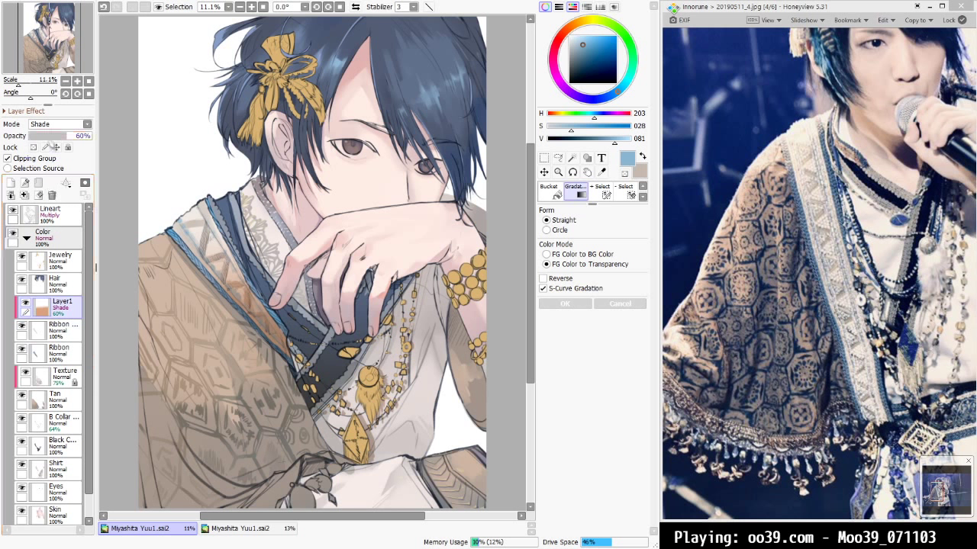
pyautogui.click(48, 136)
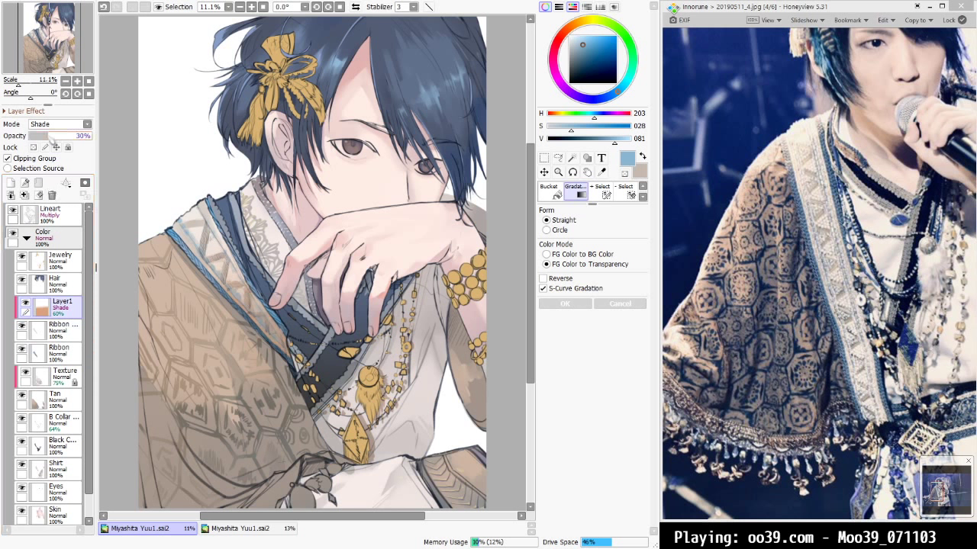
pyautogui.moveTo(48, 136); pyautogui.dragTo(63, 136)
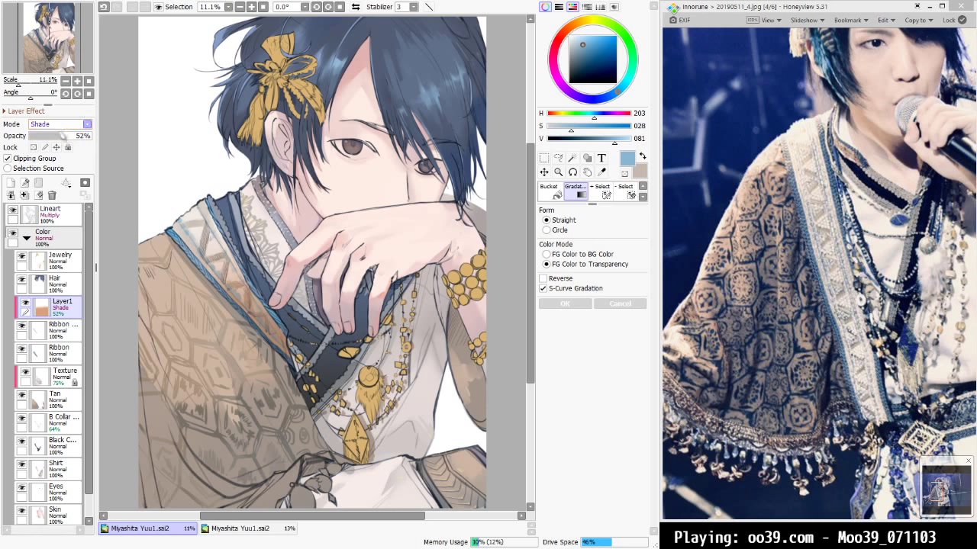
# Test the Overlay blending mode on the gradient layer and return the layer to Normal mode
pyautogui.click(61, 173)
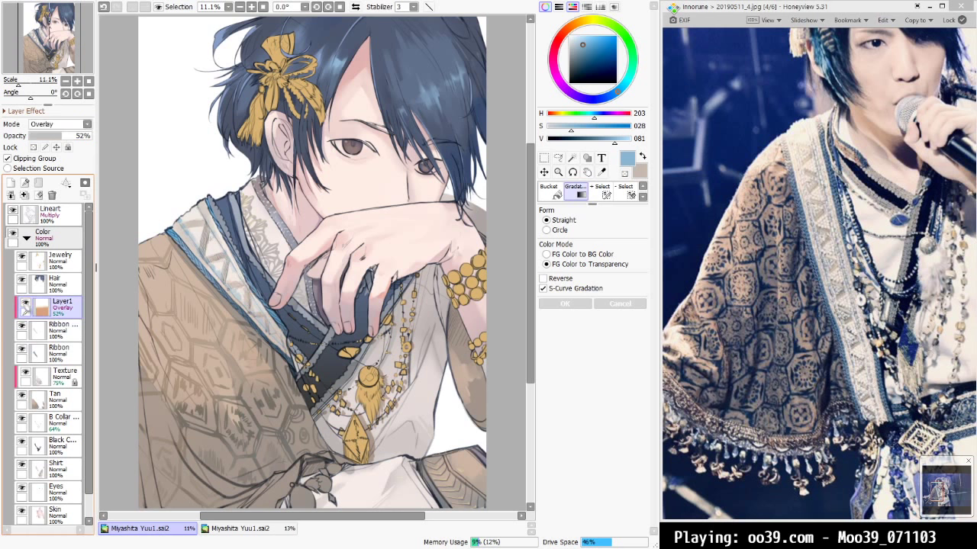
pyautogui.press('Up')
pyautogui.press('Up')
pyautogui.press('Up')
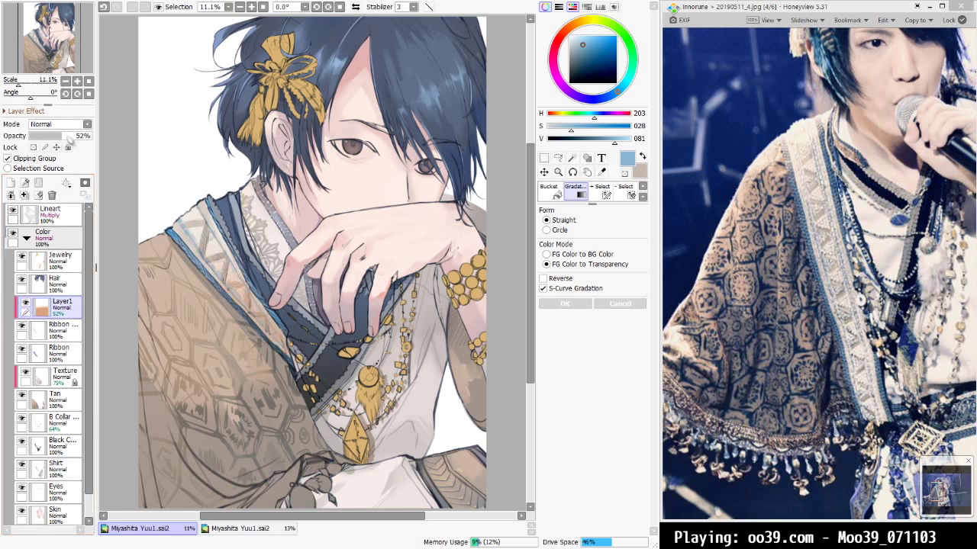
# Lower the gradient layer's opacity to 26% and merge it into the ribbon pattern layer below it
pyautogui.moveTo(68, 140); pyautogui.dragTo(45, 142)
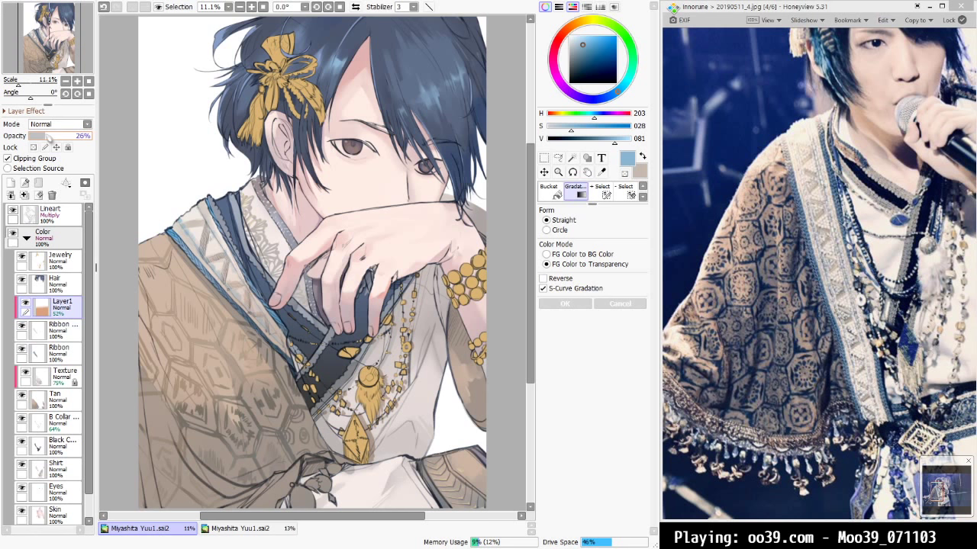
pyautogui.click(24, 196)
pyautogui.click(22, 303)
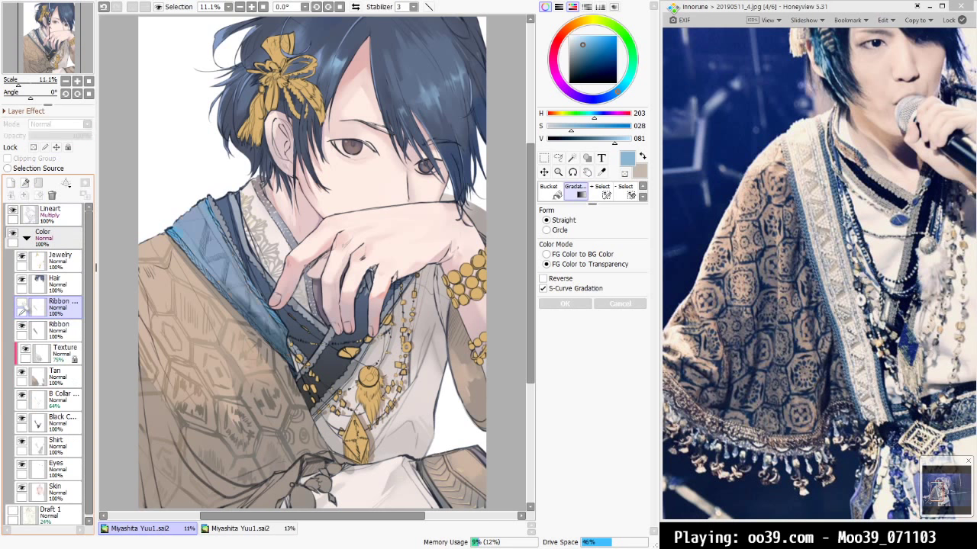
pyautogui.click(22, 302)
pyautogui.click(21, 302)
pyautogui.click(21, 302)
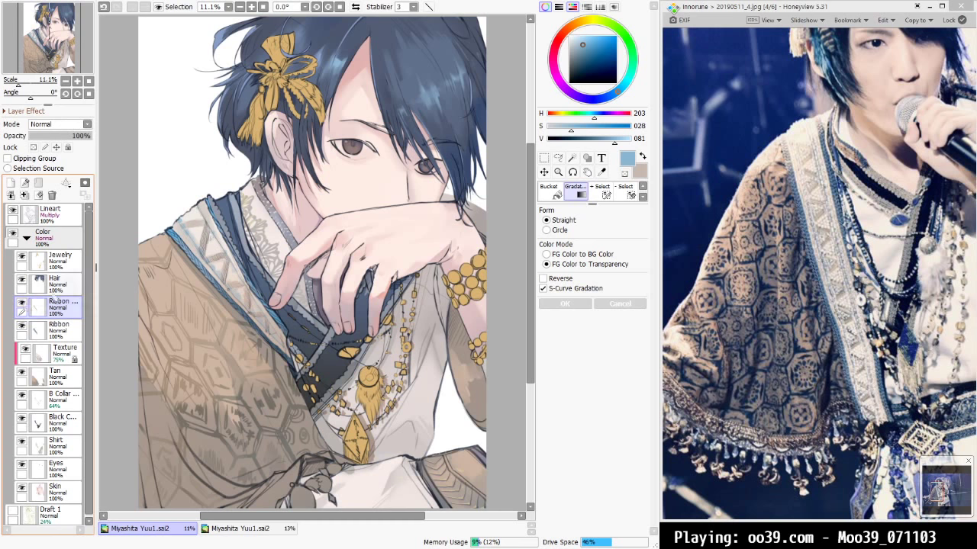
# Paint light beige (hue 25, saturation 5, value 93) over the ribbon's triangles with the Marker at size 35
pyautogui.scroll(2, 258, 237)
pyautogui.scroll(1, 258, 238)
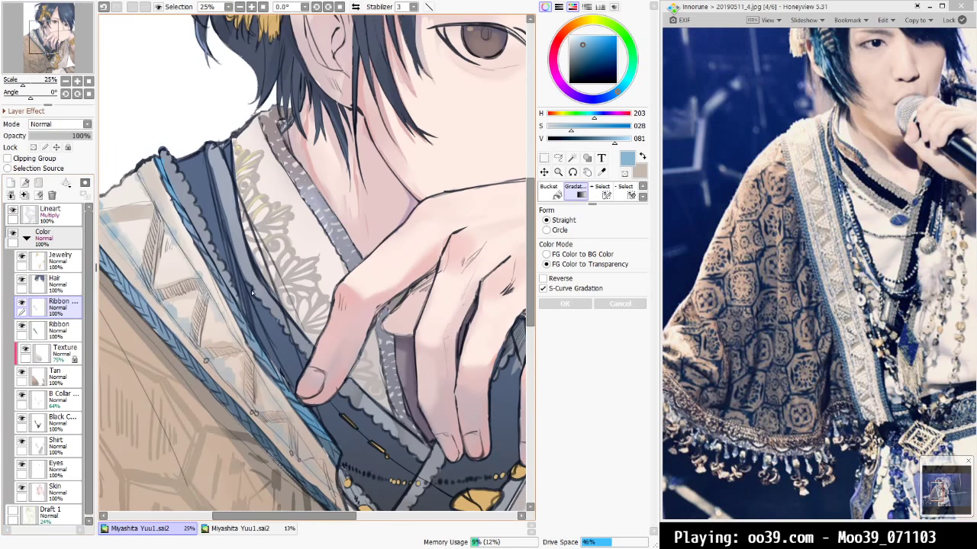
pyautogui.moveTo(300, 319); pyautogui.dragTo(377, 328)
pyautogui.click(642, 157)
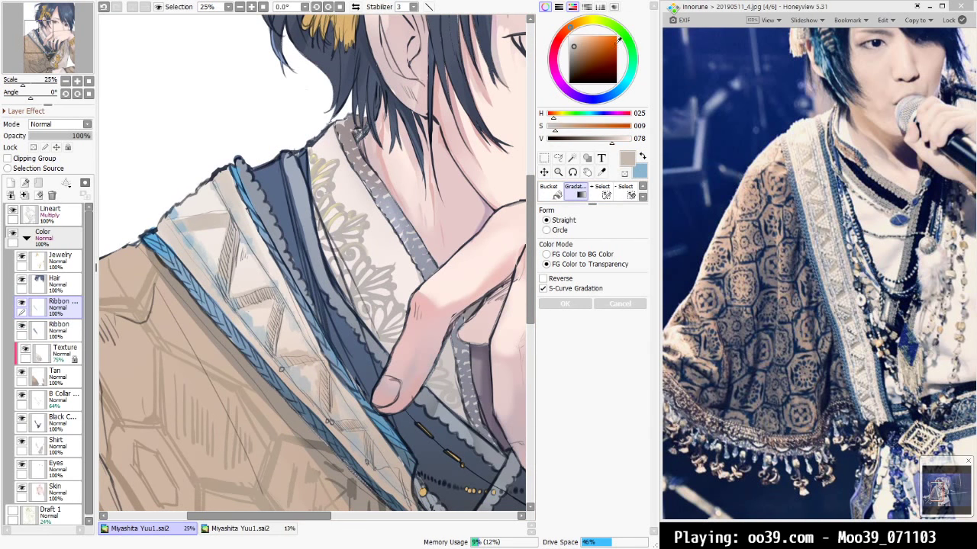
pyautogui.click(580, 36)
pyautogui.moveTo(580, 36); pyautogui.dragTo(572, 39)
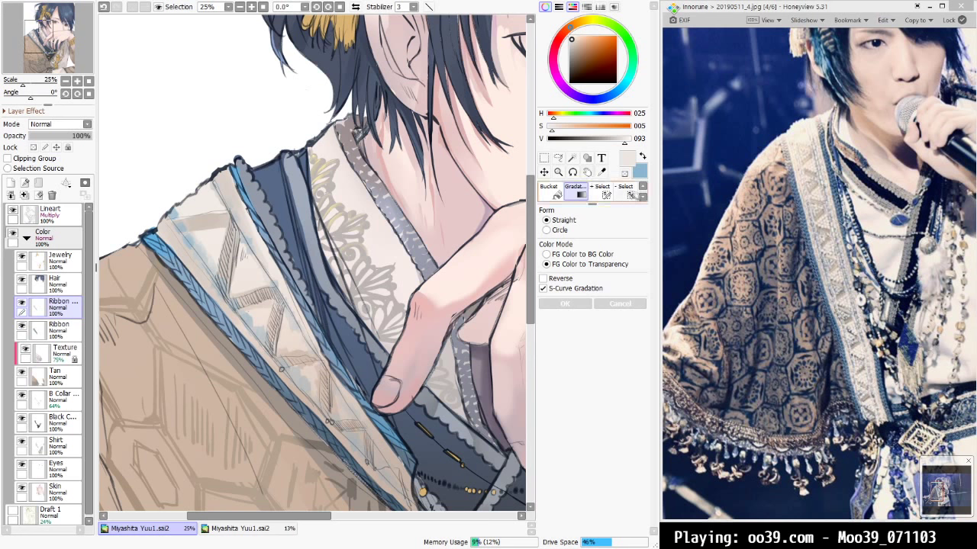
pyautogui.click(642, 187)
pyautogui.click(574, 191)
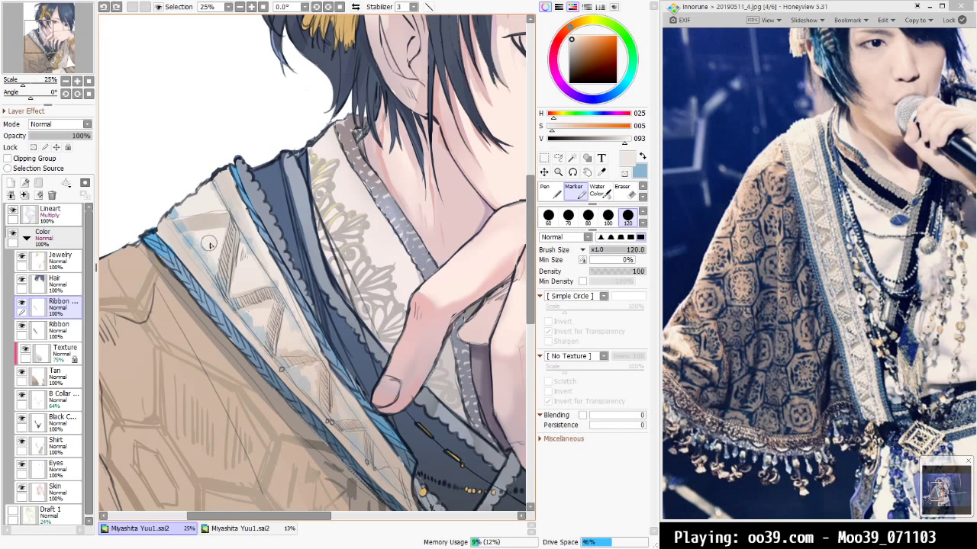
pyautogui.hotkey('ctrl', 'z')
pyautogui.press('[')
pyautogui.press('[')
pyautogui.press('[')
pyautogui.press('[')
pyautogui.press('[')
pyautogui.press('[')
pyautogui.press('[')
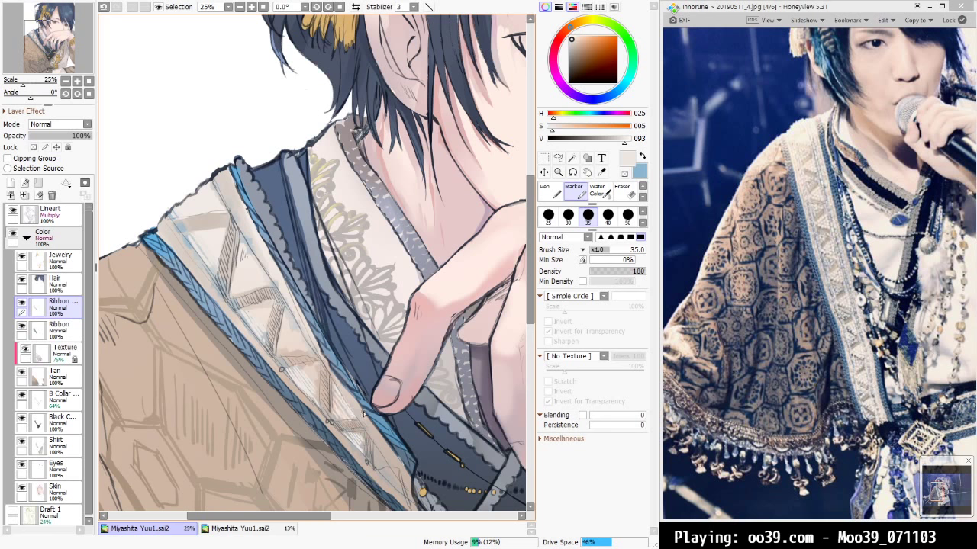
pyautogui.moveTo(372, 425)
pyautogui.mouseDown()
pyautogui.moveTo(349, 379)
pyautogui.moveTo(345, 391)
pyautogui.mouseUp()
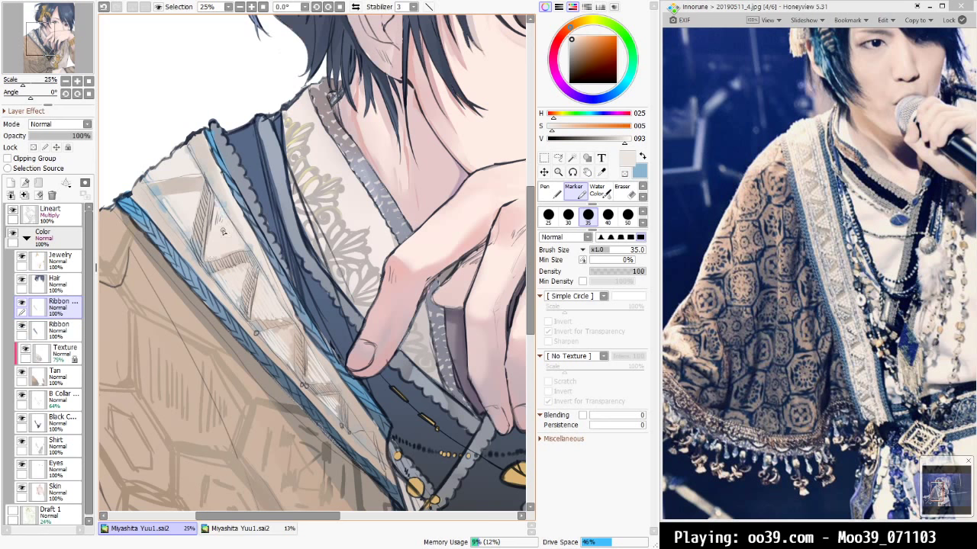
pyautogui.moveTo(370, 273); pyautogui.dragTo(427, 275)
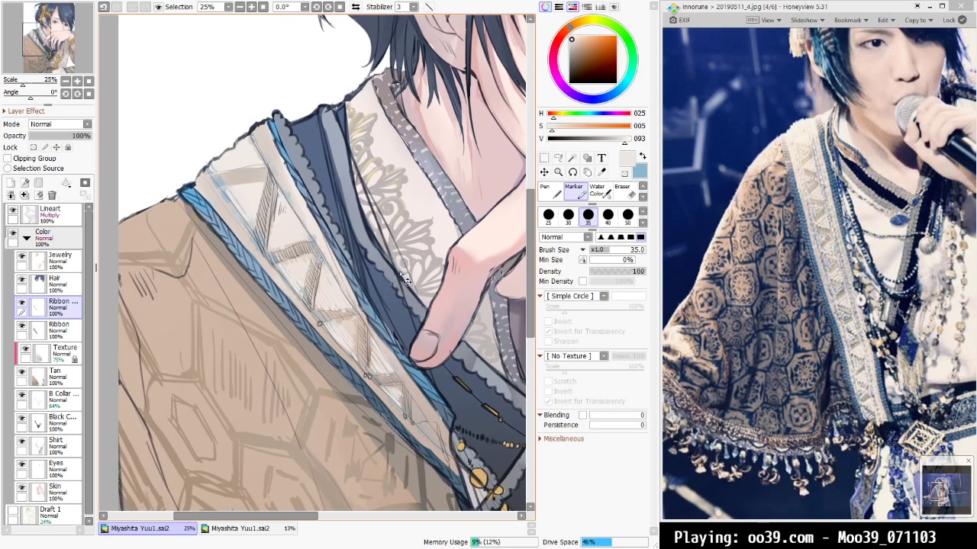
# Add light beige Marker strokes along the ribbon's outer band from the shoulder downward
pyautogui.scroll(-2, 399, 271)
pyautogui.scroll(1, 399, 275)
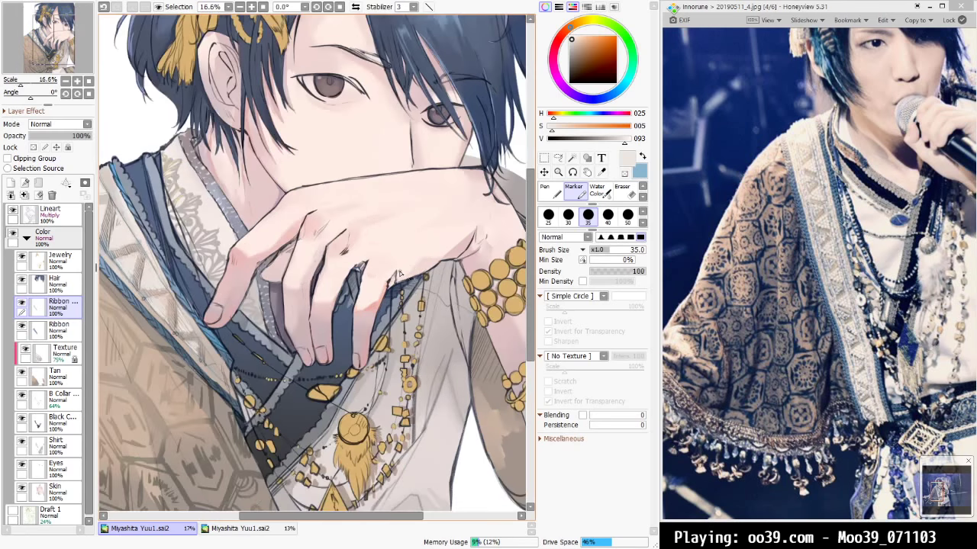
pyautogui.moveTo(201, 367); pyautogui.dragTo(371, 464)
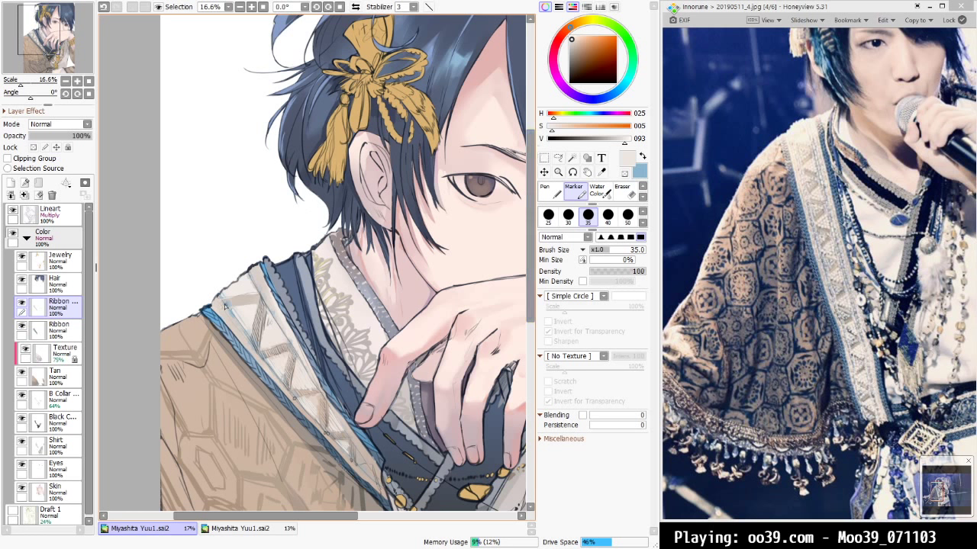
pyautogui.moveTo(216, 294); pyautogui.dragTo(289, 390)
pyautogui.moveTo(229, 318); pyautogui.dragTo(296, 399)
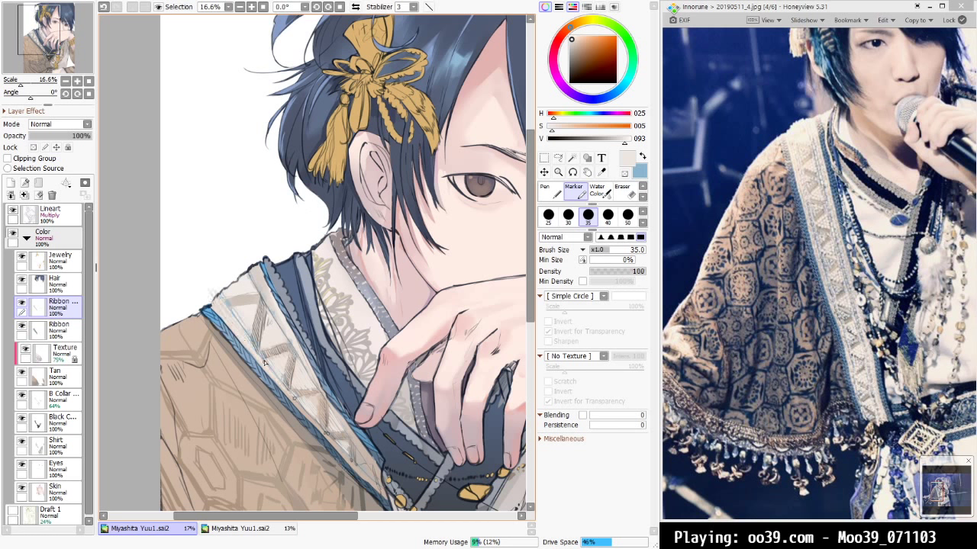
# Make the ribbon pattern layer a clipping group and cover the whole ribbon with its sampled beige using a size-2500 Marker
pyautogui.keyDown('alt'); pyautogui.click(246, 296); pyautogui.keyUp('alt')
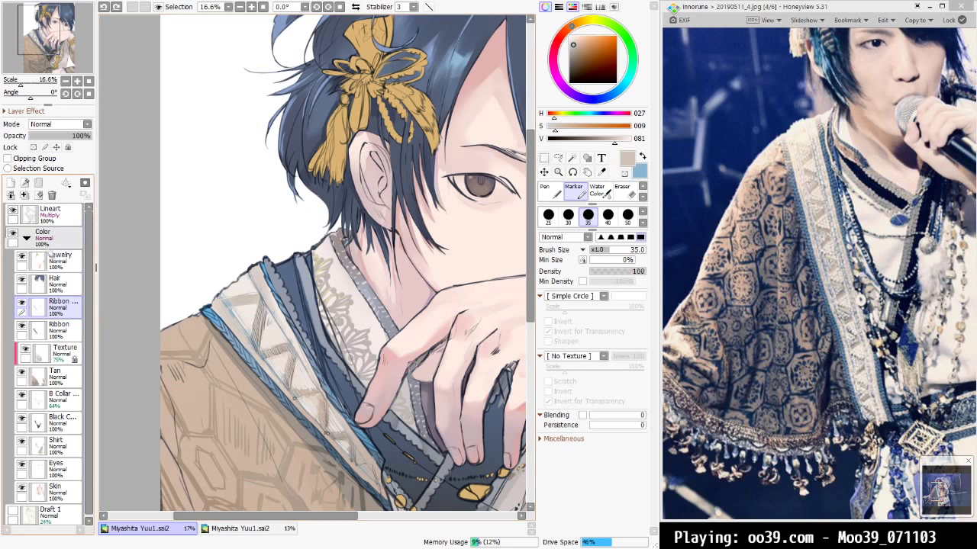
pyautogui.click(34, 158)
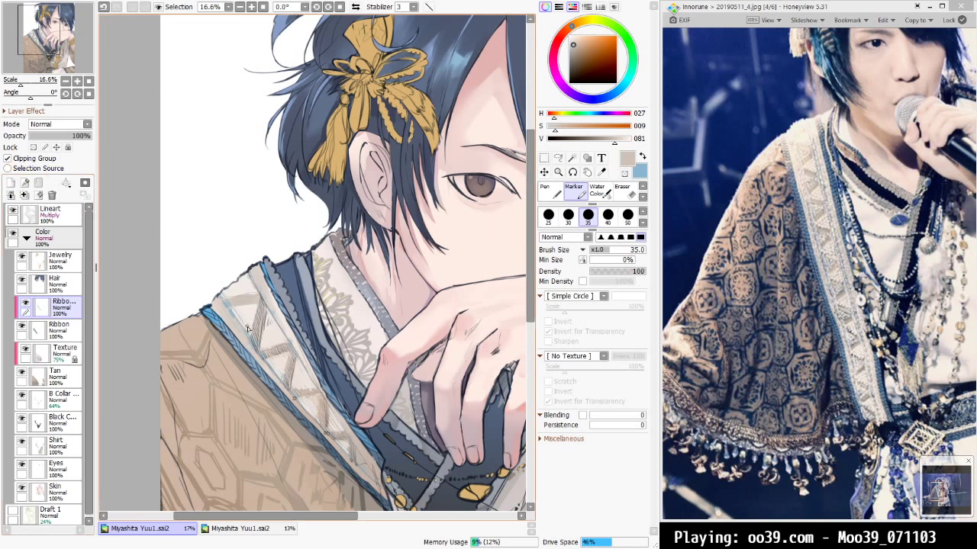
pyautogui.press(']')
pyautogui.press(']')
pyautogui.press(']')
pyautogui.press(']')
pyautogui.press(']')
pyautogui.press(']')
pyautogui.press(']')
pyautogui.press(']')
pyautogui.press(']')
pyautogui.press(']')
pyautogui.press(']')
pyautogui.press(']')
pyautogui.press(']')
pyautogui.press(']')
pyautogui.press(']')
pyautogui.press(']')
pyautogui.press(']')
pyautogui.press(']')
pyautogui.press(']')
pyautogui.press(']')
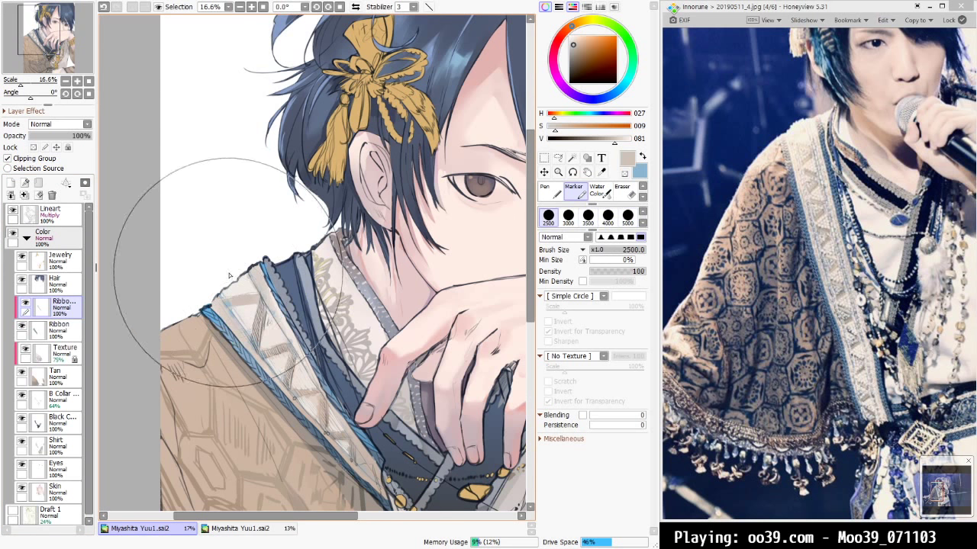
pyautogui.moveTo(224, 267)
pyautogui.mouseDown()
pyautogui.moveTo(383, 484)
pyautogui.moveTo(395, 516)
pyautogui.mouseUp()
pyautogui.moveTo(334, 385); pyautogui.dragTo(350, 369)
# Raise the beige's value to 89 and paint the ribbon's lighter triangle pattern with the Marker at size 80
pyautogui.press('[')
pyautogui.press('[')
pyautogui.press('[')
pyautogui.press('[')
pyautogui.press('[')
pyautogui.press('[')
pyautogui.press('[')
pyautogui.press('[')
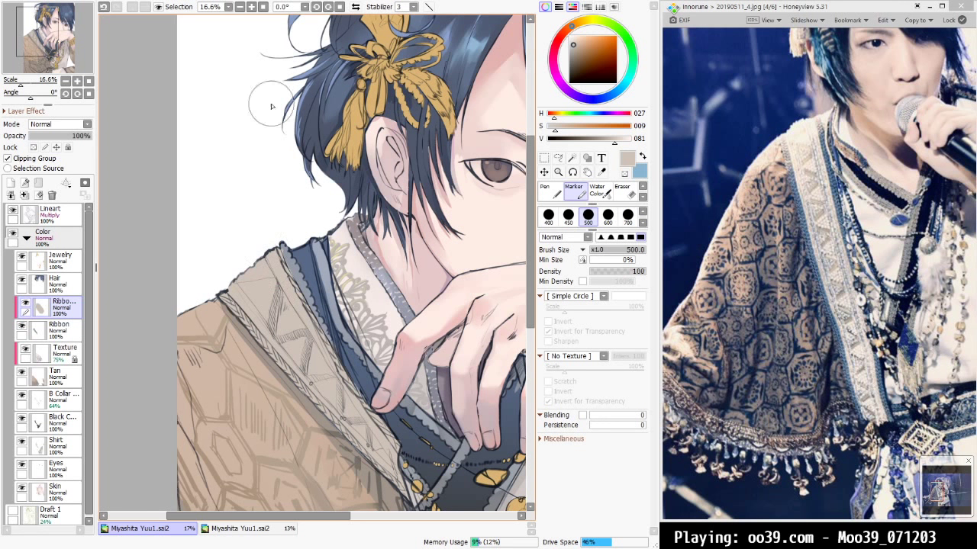
pyautogui.moveTo(615, 142); pyautogui.dragTo(621, 145)
pyautogui.press('[')
pyautogui.press('[')
pyautogui.press('[')
pyautogui.press('[')
pyautogui.press('[')
pyautogui.press('[')
pyautogui.press('[')
pyautogui.press('[')
pyautogui.press('[')
pyautogui.press('[')
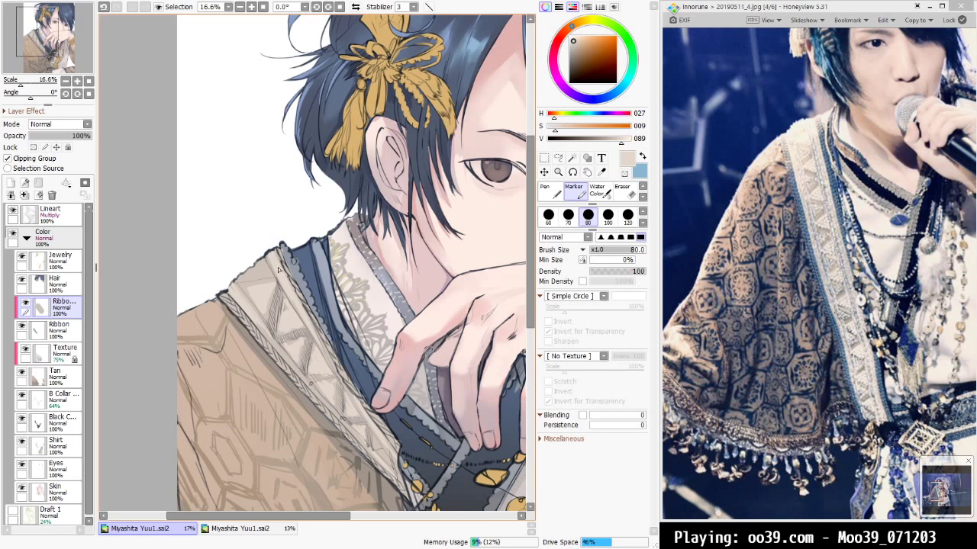
# Compare the ribbon with its pattern layer and its base layer each hidden and shown
pyautogui.click(26, 304)
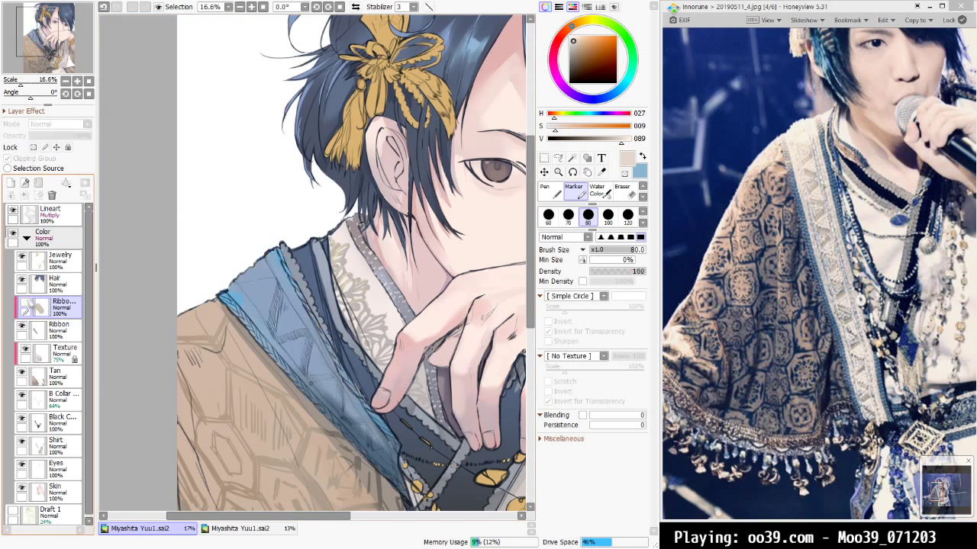
pyautogui.click(26, 304)
pyautogui.click(26, 304)
pyautogui.click(26, 303)
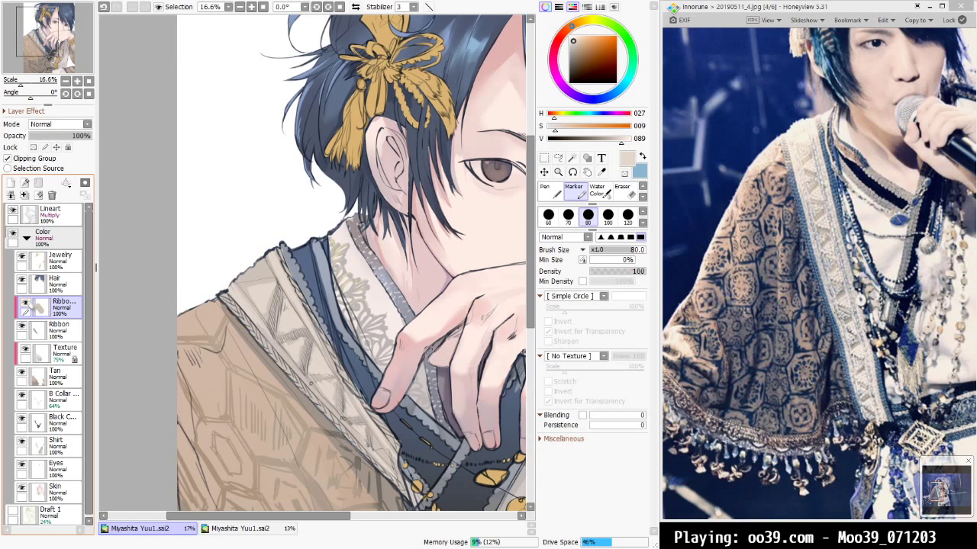
pyautogui.click(25, 326)
pyautogui.click(59, 329)
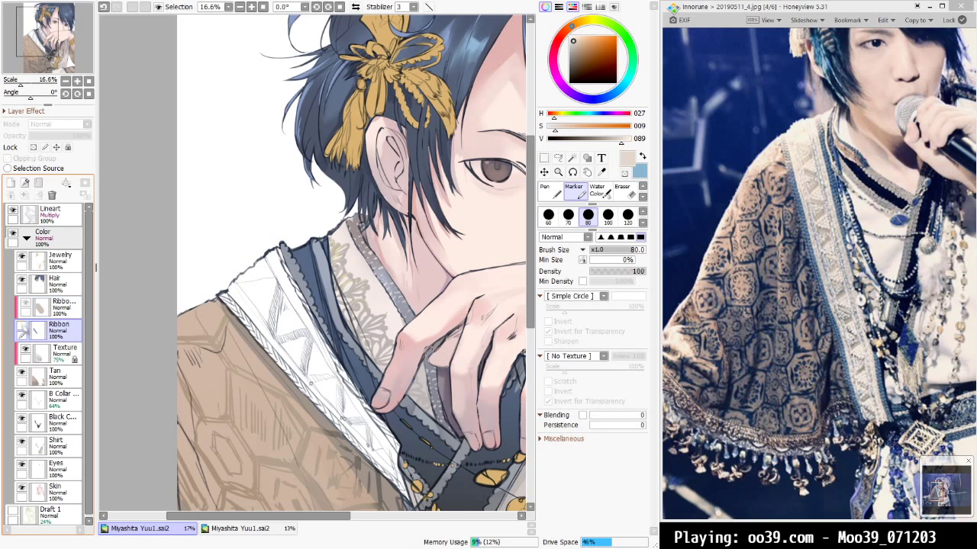
pyautogui.click(22, 329)
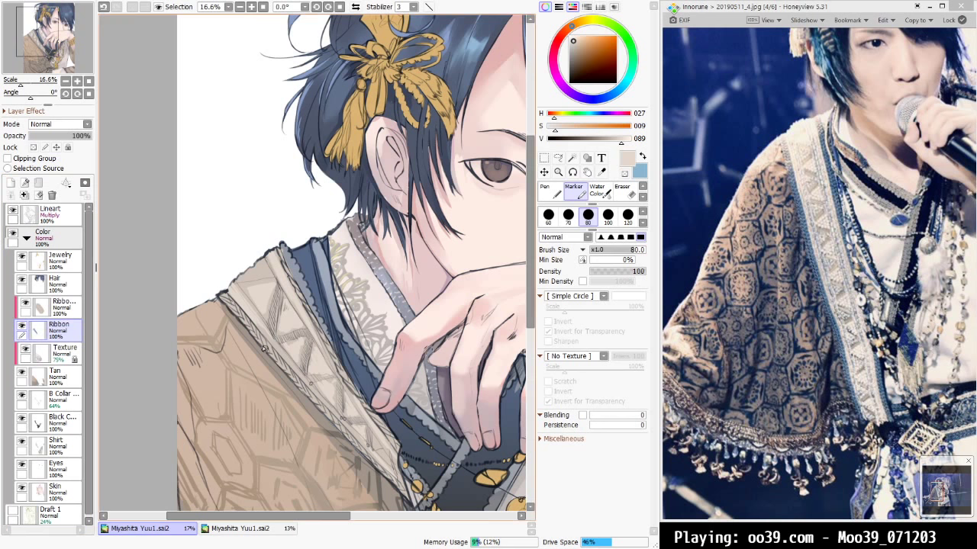
pyautogui.moveTo(380, 397); pyautogui.dragTo(393, 366)
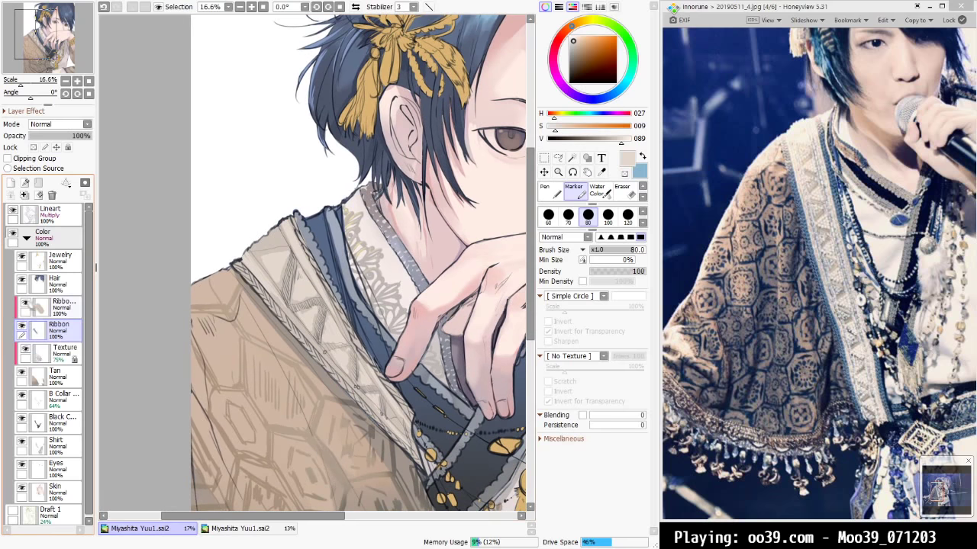
pyautogui.click(27, 305)
pyautogui.click(26, 304)
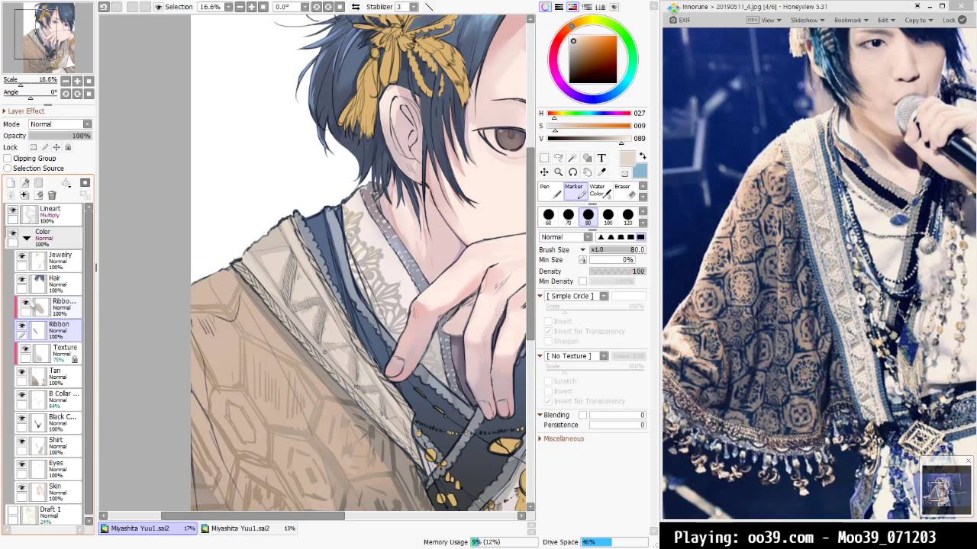
# Erase the pattern layer's beige along both ribbon edges with a size-160 Eraser, uncovering the blue trim
pyautogui.click(64, 314)
pyautogui.press('e')
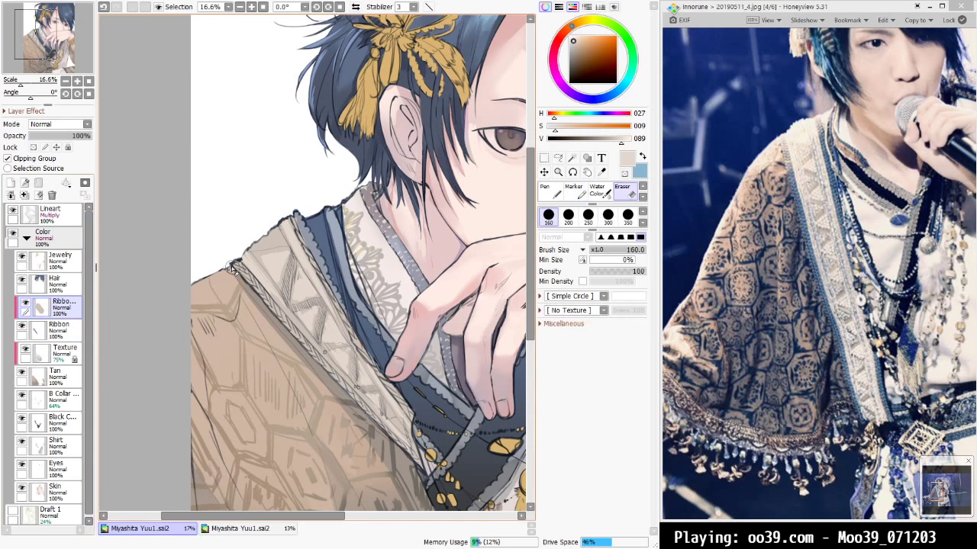
pyautogui.moveTo(235, 267)
pyautogui.mouseDown()
pyautogui.moveTo(254, 297)
pyautogui.moveTo(231, 258)
pyautogui.moveTo(372, 432)
pyautogui.moveTo(351, 404)
pyautogui.moveTo(381, 428)
pyautogui.moveTo(323, 371)
pyautogui.moveTo(428, 477)
pyautogui.moveTo(367, 416)
pyautogui.mouseUp()
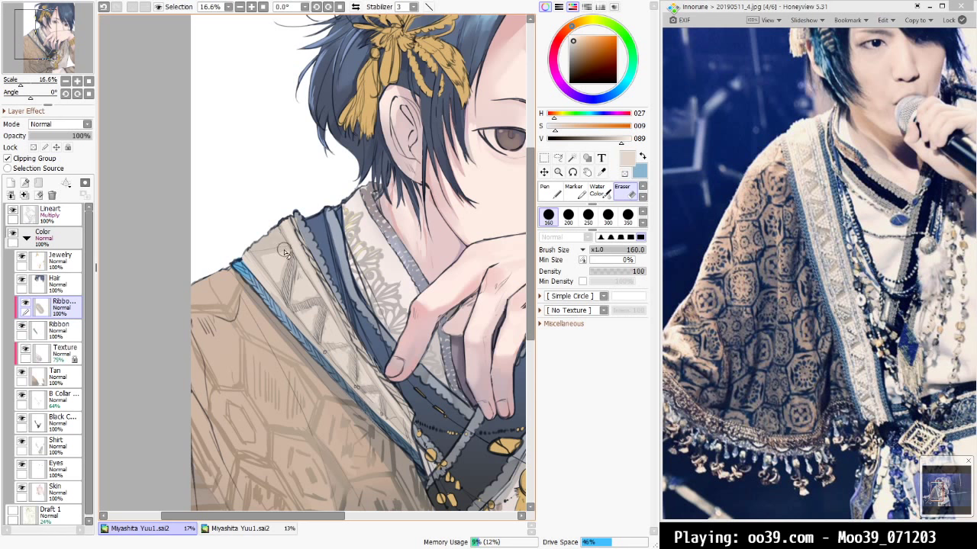
pyautogui.moveTo(294, 215); pyautogui.dragTo(392, 383)
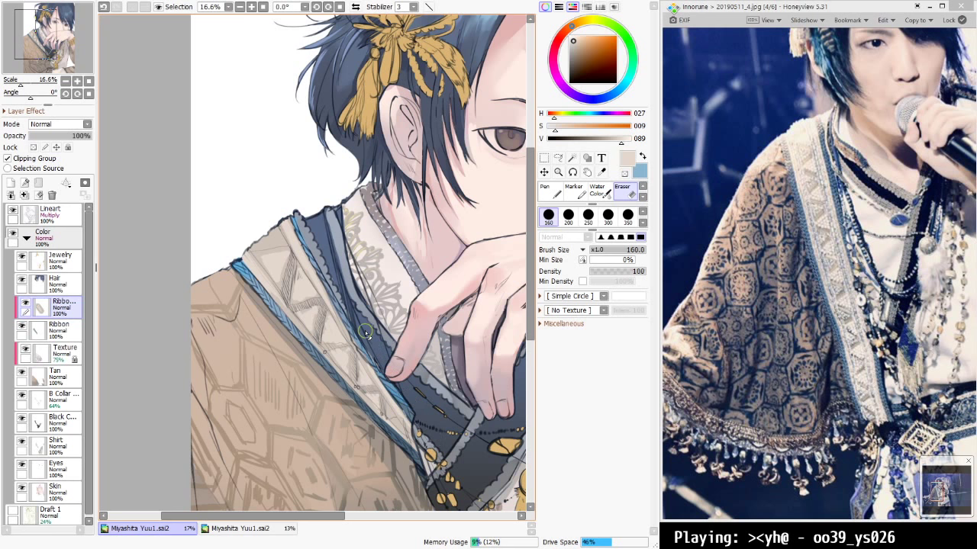
# Set the beige paint color's value to 95 and switch to the Water Color brush at size 100
pyautogui.scroll(-3, 358, 377)
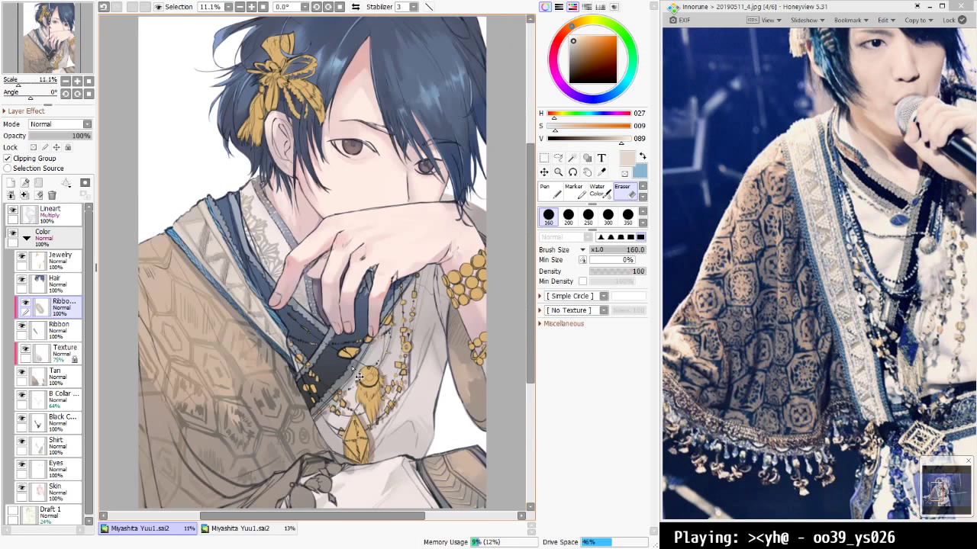
pyautogui.moveTo(305, 298); pyautogui.dragTo(401, 335)
pyautogui.hotkey('ctrl', '0')
pyautogui.scroll(6, 243, 264)
pyautogui.moveTo(307, 366); pyautogui.dragTo(429, 389)
pyautogui.moveTo(316, 239); pyautogui.dragTo(343, 274)
pyautogui.moveTo(620, 142); pyautogui.dragTo(623, 143)
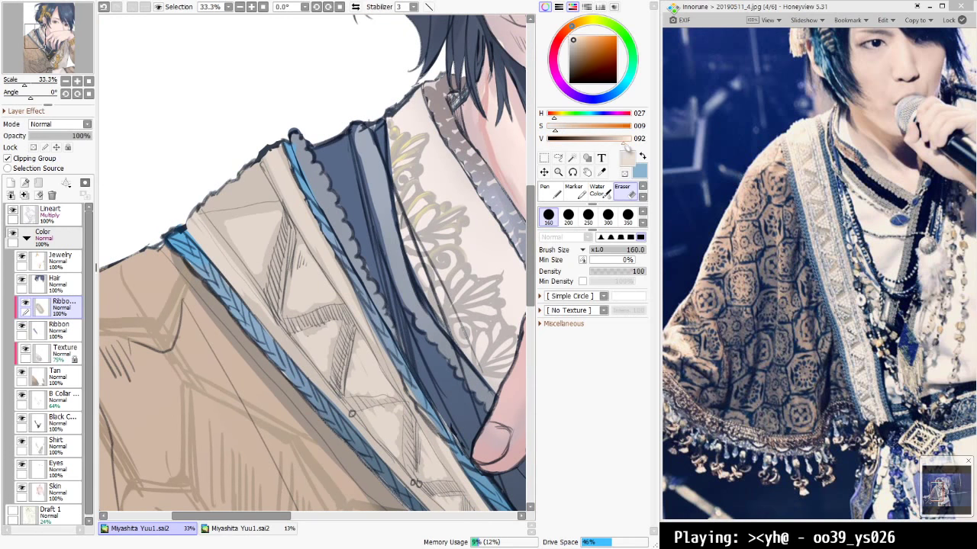
pyautogui.click(598, 190)
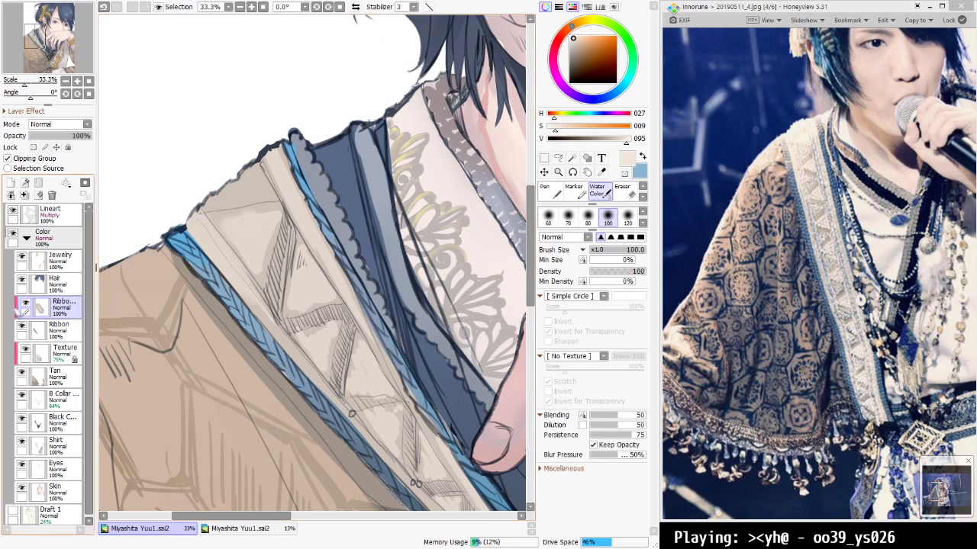
# Check the beige ribbon pattern layer against the blue base and review the ribbon within the whole figure
pyautogui.click(26, 304)
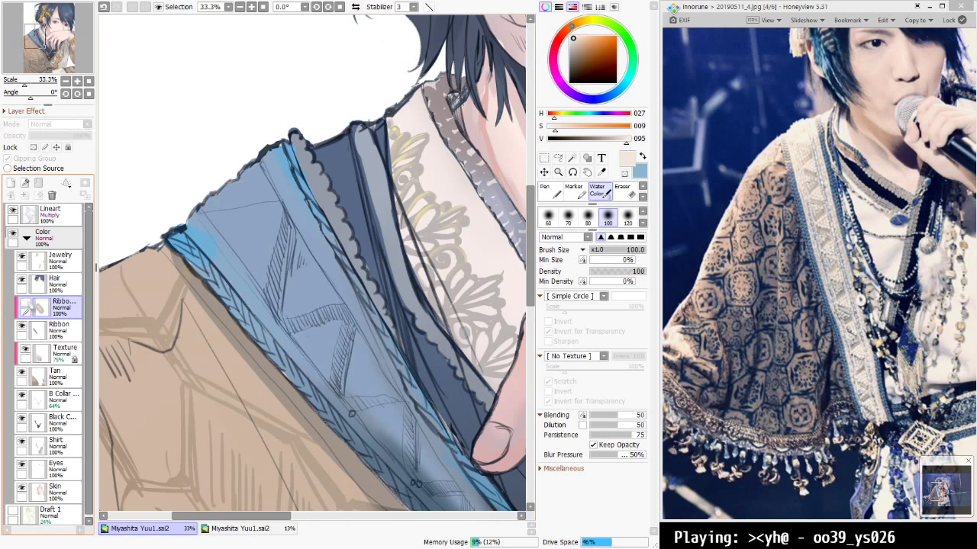
pyautogui.click(26, 303)
pyautogui.click(26, 304)
pyautogui.click(26, 304)
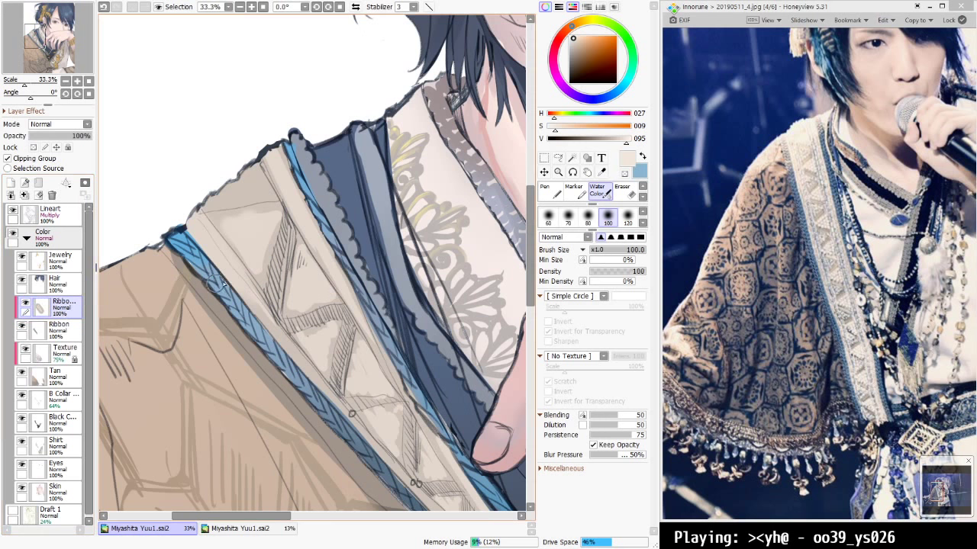
pyautogui.scroll(-1, 399, 227)
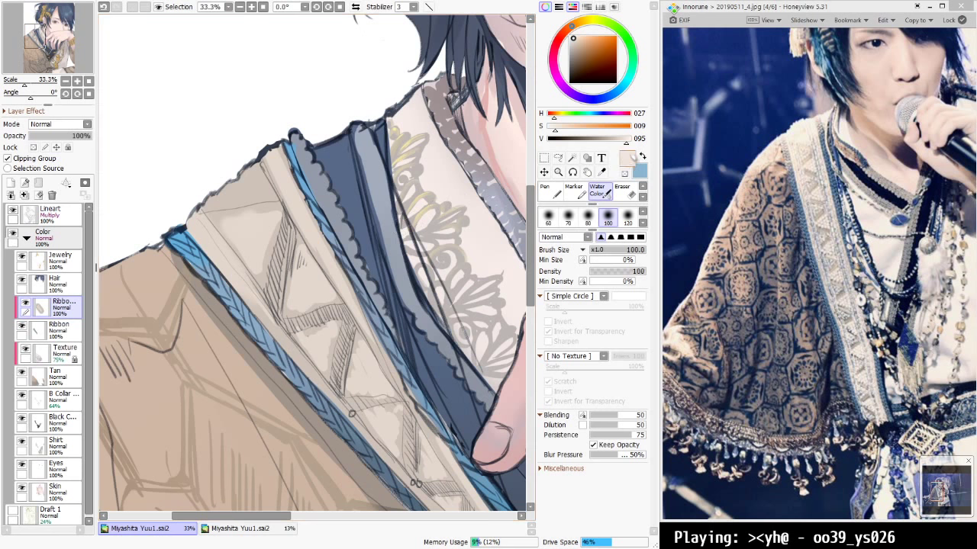
pyautogui.scroll(-2, 326, 270)
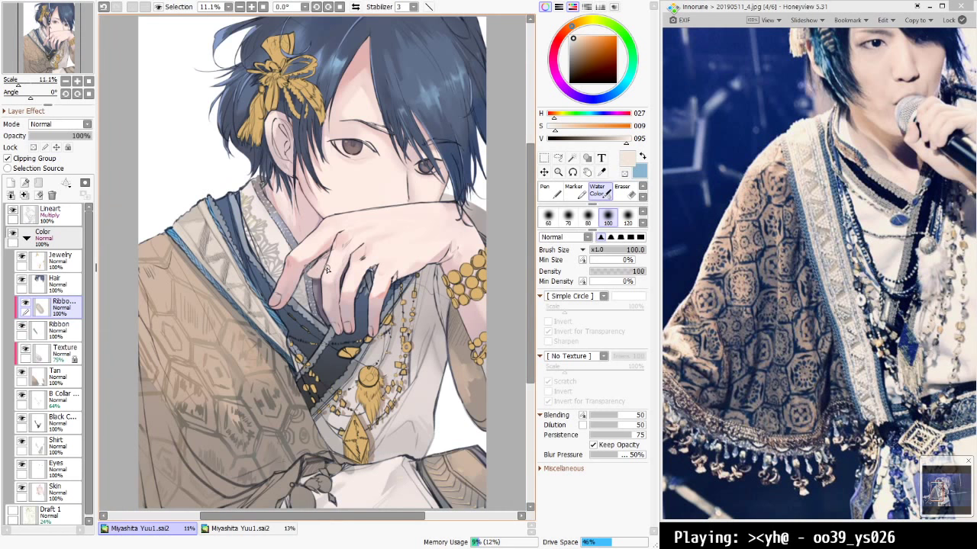
pyautogui.moveTo(327, 271); pyautogui.dragTo(454, 343)
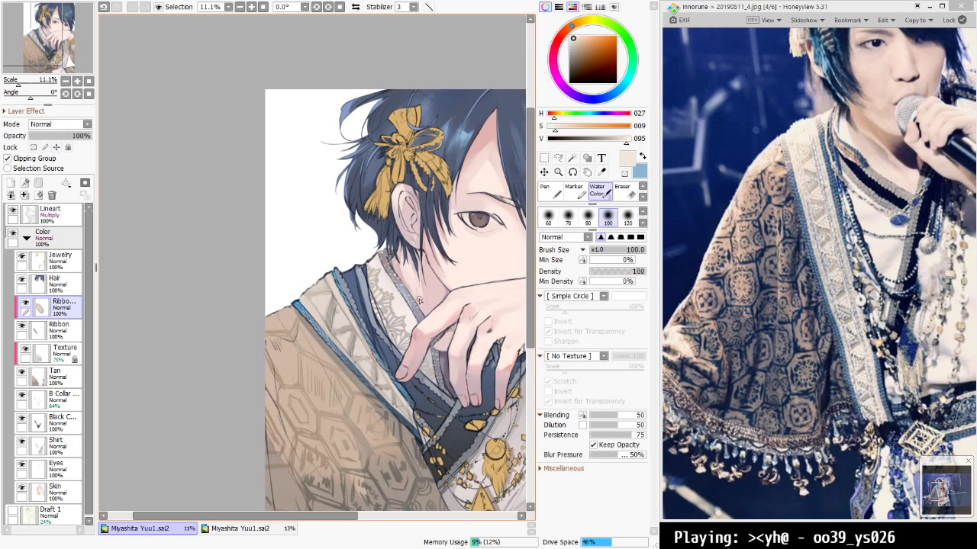
# Set the beige paint color's value to 98 and switch to the Marker brush at size 80
pyautogui.click(630, 142)
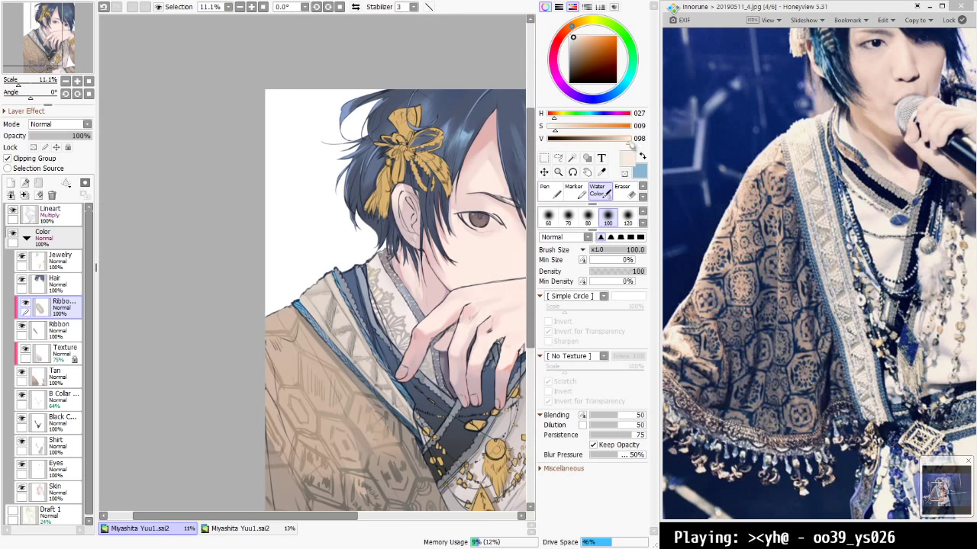
pyautogui.press('m')
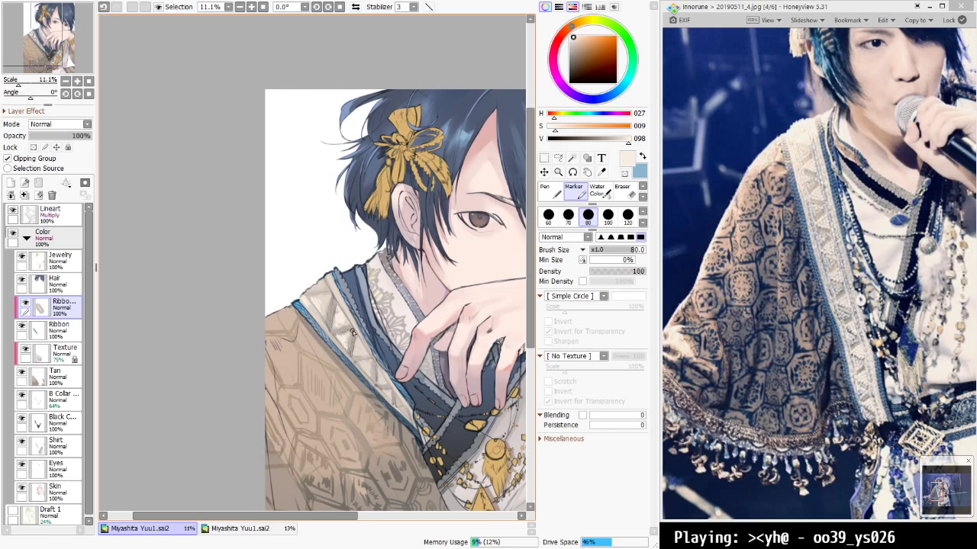
pyautogui.hotkey('ctrl', '0')
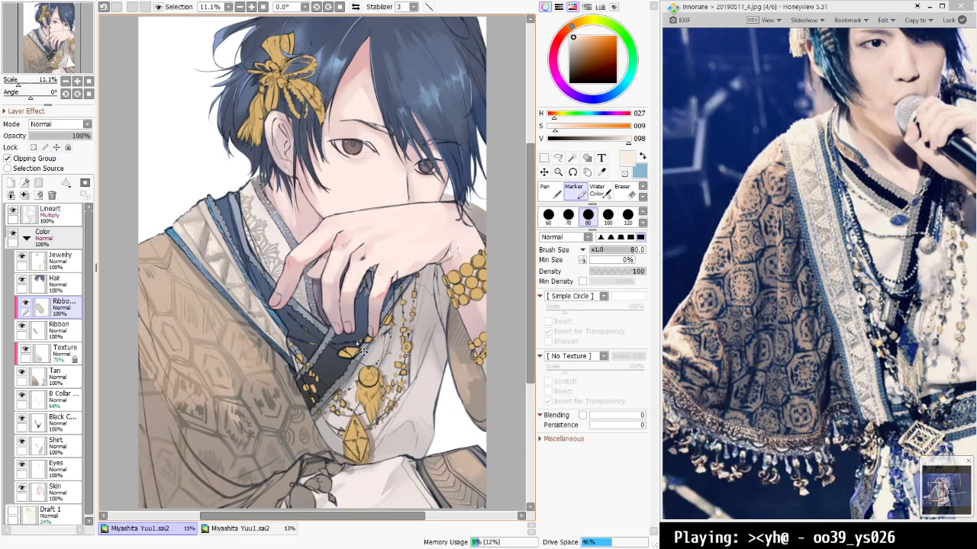
pyautogui.scroll(3, 179, 167)
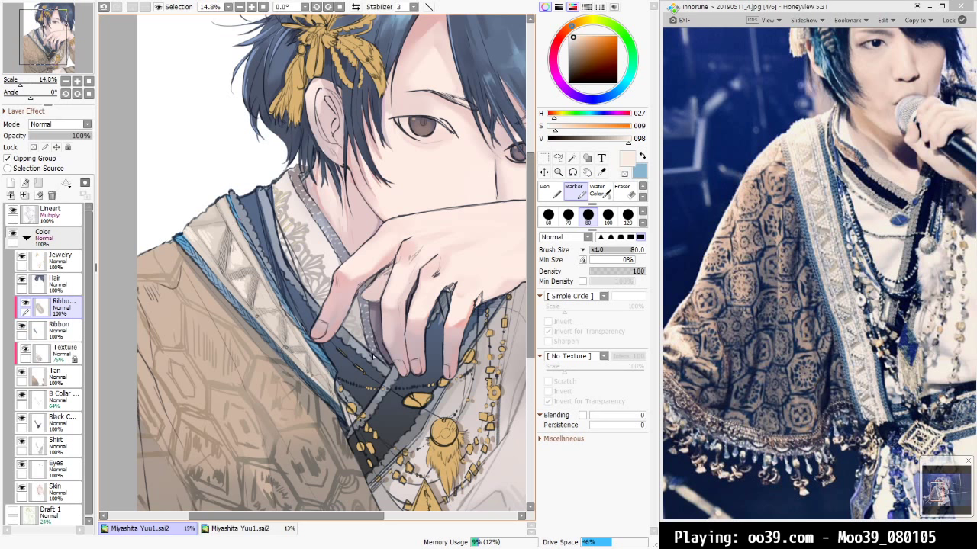
# Select the Shirt layer, pick a light grey from the artwork and set the color's value to 56
pyautogui.click(61, 446)
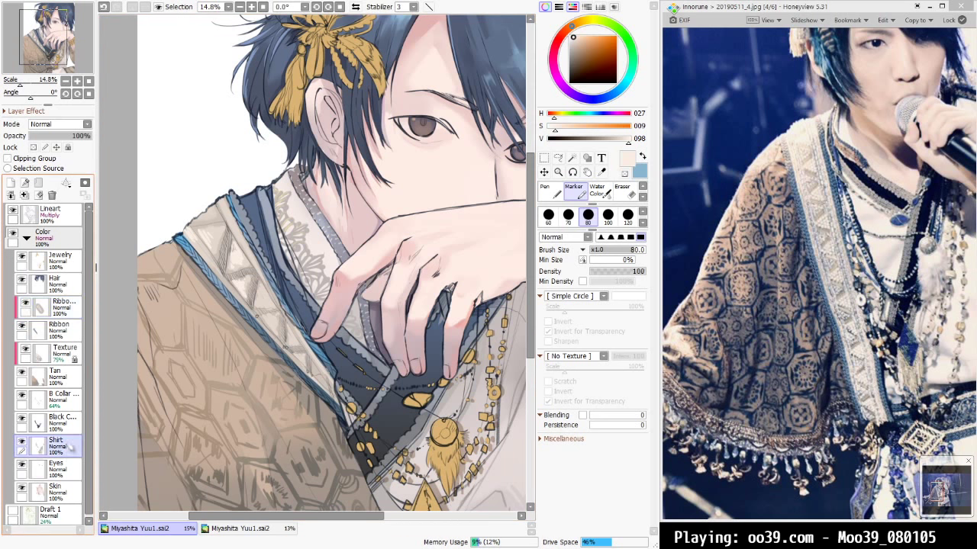
pyautogui.keyDown('alt'); pyautogui.click(349, 418); pyautogui.keyUp('alt')
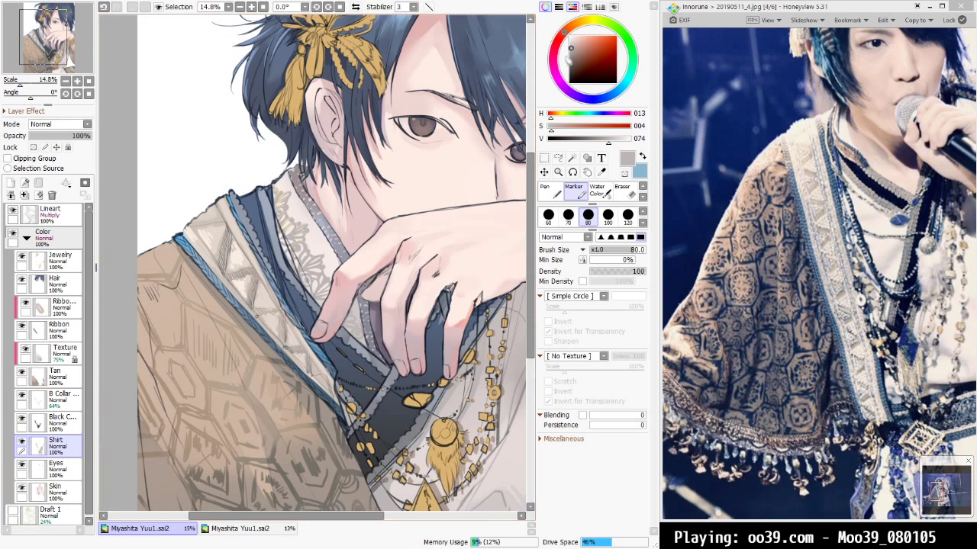
pyautogui.moveTo(607, 141); pyautogui.dragTo(594, 141)
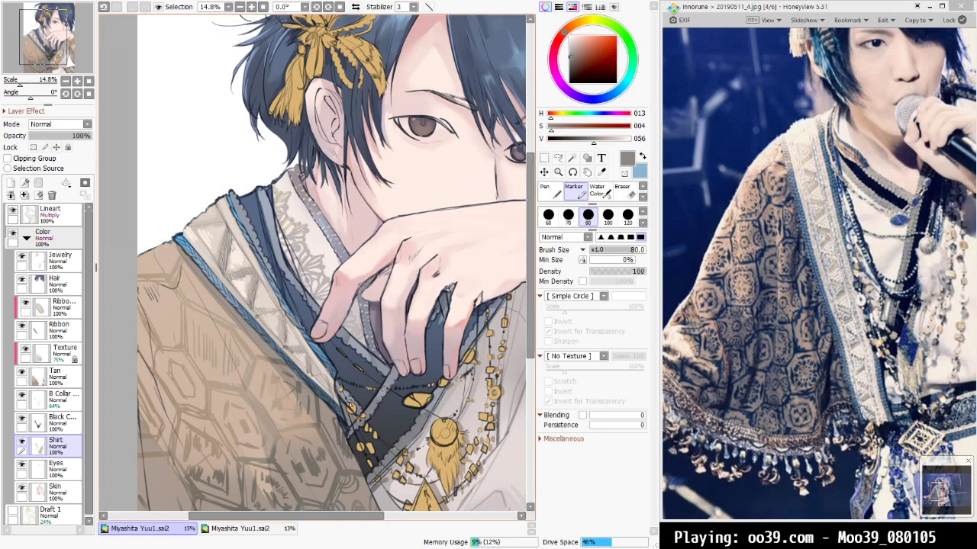
pyautogui.scroll(-1, 343, 397)
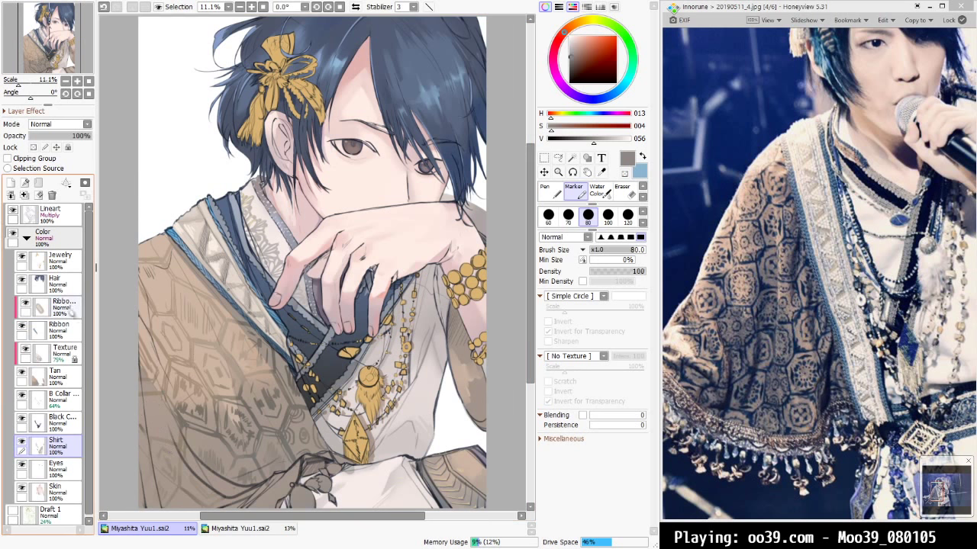
# Compare the ribbon pattern layer hidden and shown and release the layer from its clipping group
pyautogui.click(67, 307)
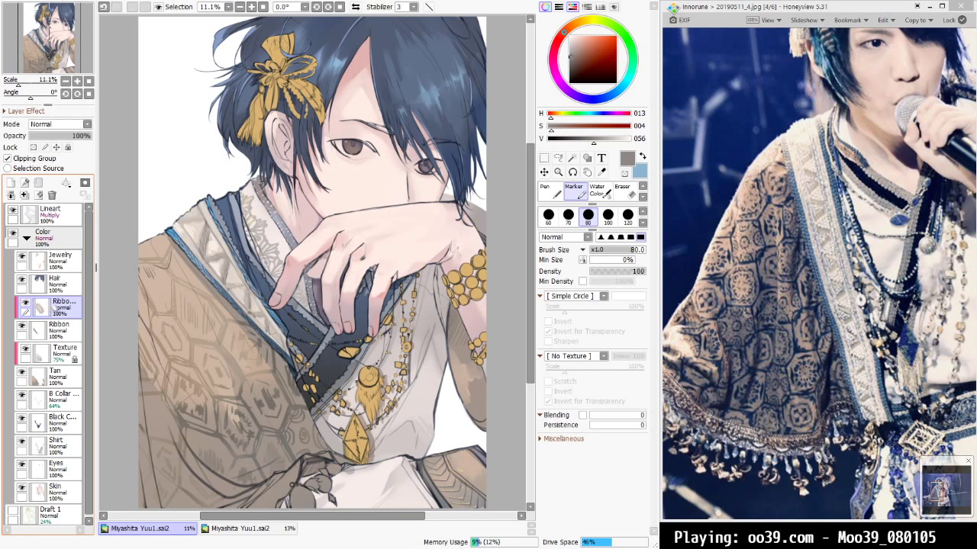
pyautogui.click(25, 306)
pyautogui.click(26, 305)
pyautogui.click(25, 305)
pyautogui.click(26, 306)
pyautogui.click(45, 162)
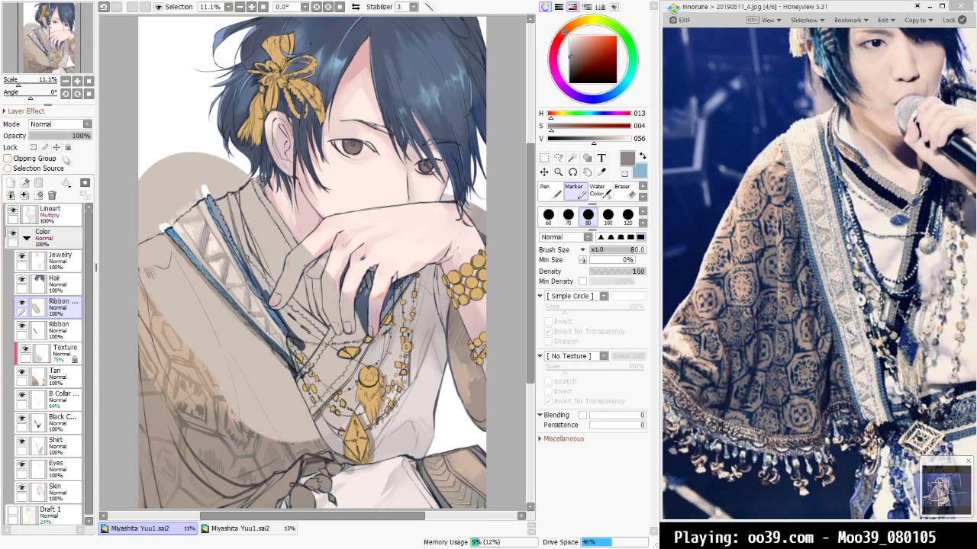
pyautogui.moveTo(333, 285); pyautogui.dragTo(387, 337)
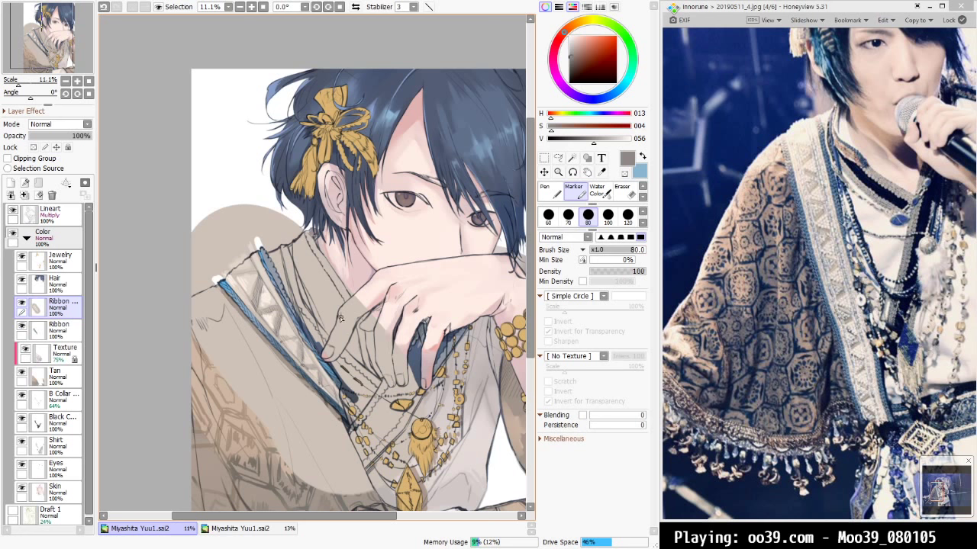
pyautogui.press(']')
pyautogui.press(']')
pyautogui.press(']')
pyautogui.press(']')
pyautogui.press(']')
pyautogui.press(']')
pyautogui.press(']')
pyautogui.press(']')
pyautogui.press(']')
pyautogui.press(']')
pyautogui.press(']')
pyautogui.press(']')
pyautogui.press(']')
pyautogui.press(']')
pyautogui.press(']')
pyautogui.moveTo(284, 226)
pyautogui.mouseDown()
pyautogui.moveTo(288, 210)
pyautogui.moveTo(308, 261)
pyautogui.moveTo(299, 231)
pyautogui.mouseUp()
pyautogui.hotkey('ctrl', 'z')
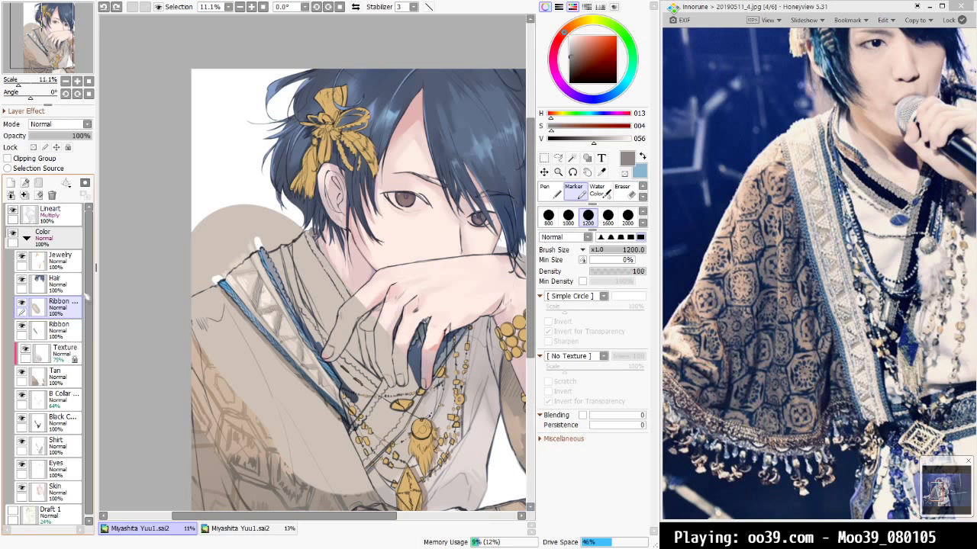
# Erase the pattern layer's stray beige over the collar and hand beside the ribbon with a greatly enlarged Eraser
pyautogui.press('e')
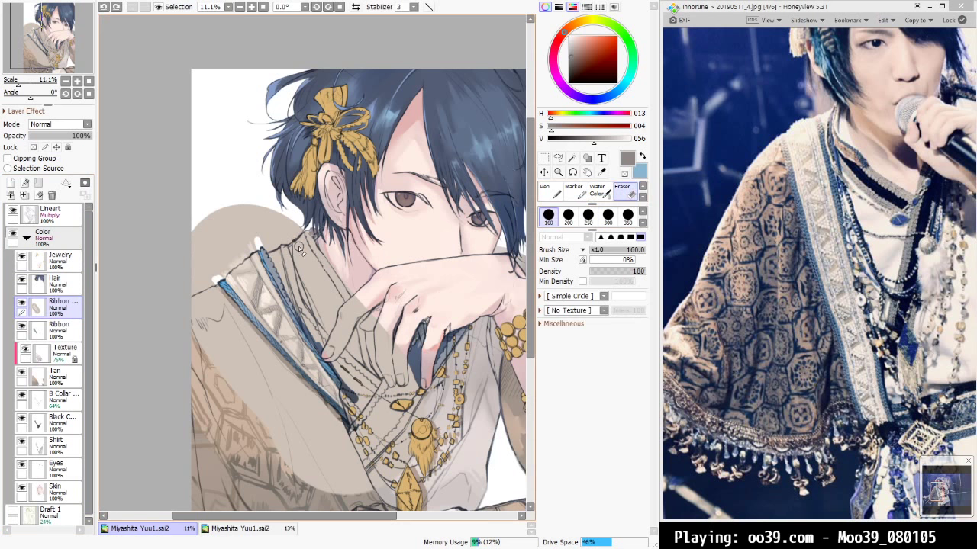
pyautogui.press(']')
pyautogui.press(']')
pyautogui.press(']')
pyautogui.press(']')
pyautogui.press(']')
pyautogui.press(']')
pyautogui.press(']')
pyautogui.press(']')
pyautogui.press(']')
pyautogui.press(']')
pyautogui.press(']')
pyautogui.press(']')
pyautogui.moveTo(296, 231)
pyautogui.mouseDown()
pyautogui.moveTo(388, 374)
pyautogui.moveTo(353, 339)
pyautogui.moveTo(403, 393)
pyautogui.moveTo(396, 401)
pyautogui.moveTo(415, 405)
pyautogui.moveTo(392, 491)
pyautogui.moveTo(360, 483)
pyautogui.moveTo(386, 423)
pyautogui.mouseUp()
# Erase the remaining stray beige over the sleeve and outside the shoulder with a size-450 Eraser
pyautogui.press('[')
pyautogui.press('[')
pyautogui.press('[')
pyautogui.press('[')
pyautogui.press('[')
pyautogui.press('[')
pyautogui.moveTo(355, 391)
pyautogui.mouseDown()
pyautogui.moveTo(371, 460)
pyautogui.moveTo(367, 451)
pyautogui.moveTo(364, 465)
pyautogui.moveTo(323, 481)
pyautogui.moveTo(340, 446)
pyautogui.moveTo(350, 451)
pyautogui.moveTo(296, 491)
pyautogui.mouseUp()
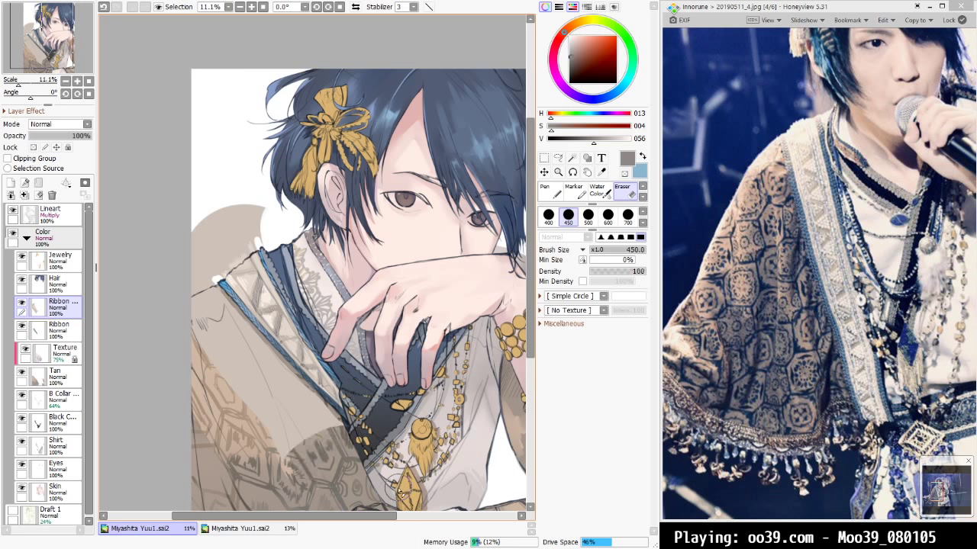
pyautogui.moveTo(175, 291)
pyautogui.mouseDown()
pyautogui.moveTo(297, 457)
pyautogui.moveTo(179, 281)
pyautogui.moveTo(325, 452)
pyautogui.moveTo(195, 275)
pyautogui.moveTo(254, 357)
pyautogui.moveTo(234, 324)
pyautogui.moveTo(343, 442)
pyautogui.mouseUp()
pyautogui.moveTo(226, 239)
pyautogui.mouseDown()
pyautogui.moveTo(181, 283)
pyautogui.moveTo(226, 261)
pyautogui.moveTo(217, 273)
pyautogui.moveTo(258, 236)
pyautogui.mouseUp()
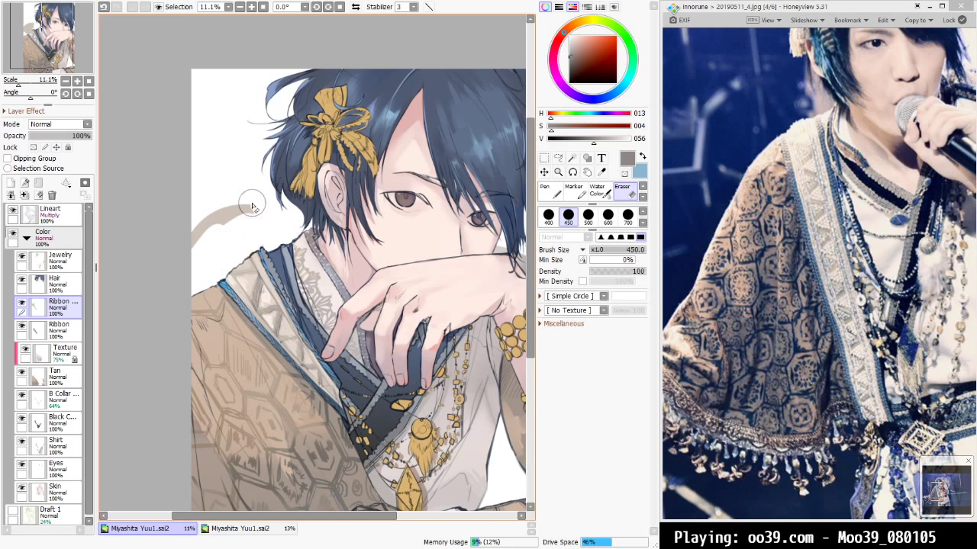
pyautogui.moveTo(246, 196); pyautogui.dragTo(164, 273)
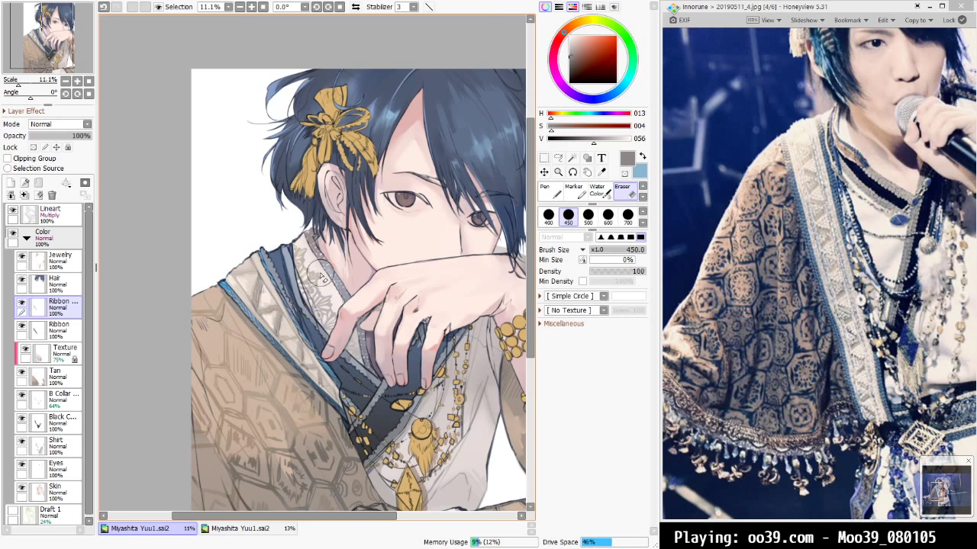
# Inspect the cleaned-up ribbon up close and within the whole figure
pyautogui.hotkey('ctrl', '0')
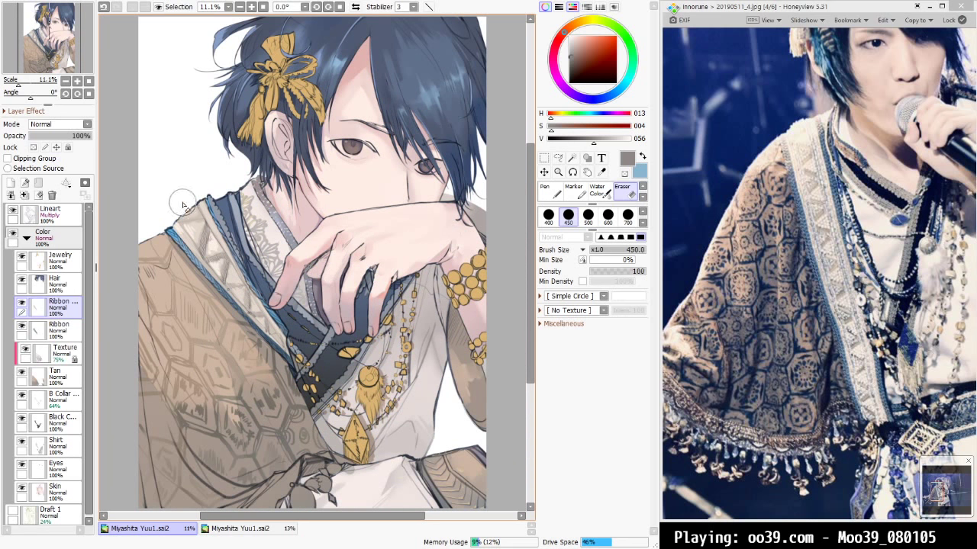
pyautogui.scroll(3, 206, 263)
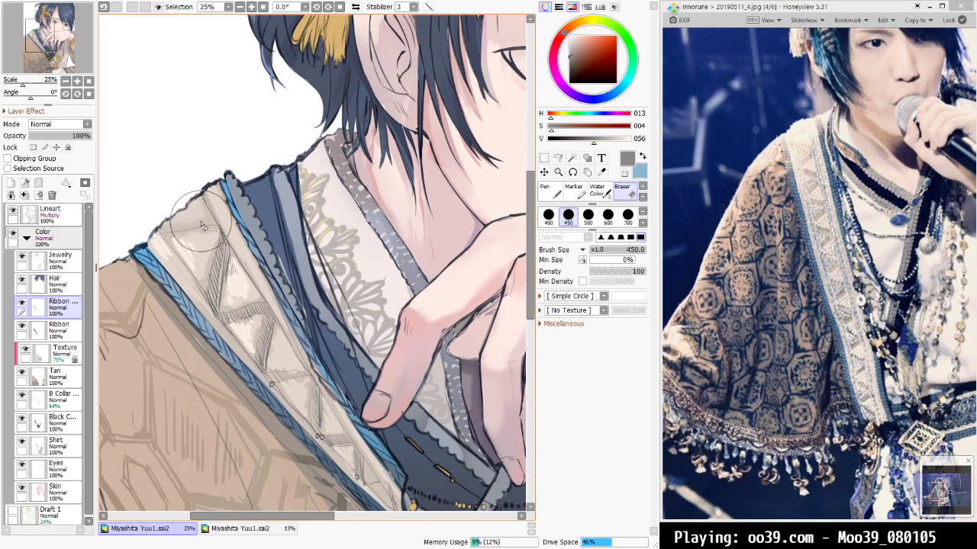
pyautogui.scroll(-3, 202, 219)
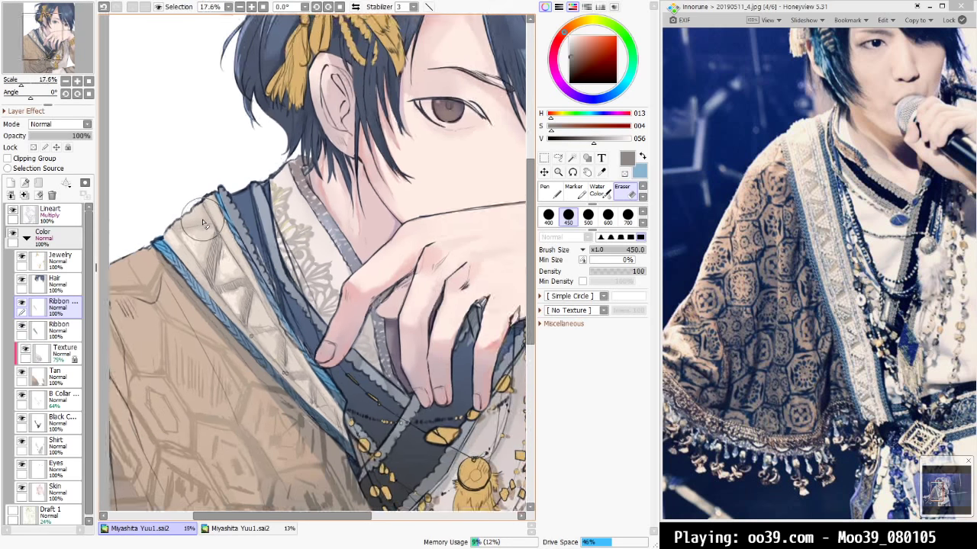
pyautogui.scroll(2, 201, 219)
pyautogui.scroll(2, 201, 219)
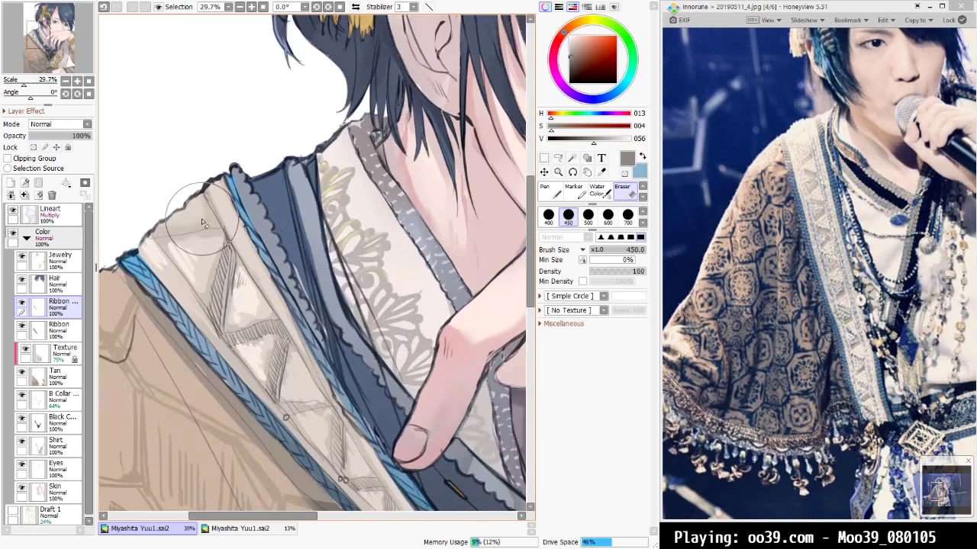
pyautogui.scroll(-4, 201, 218)
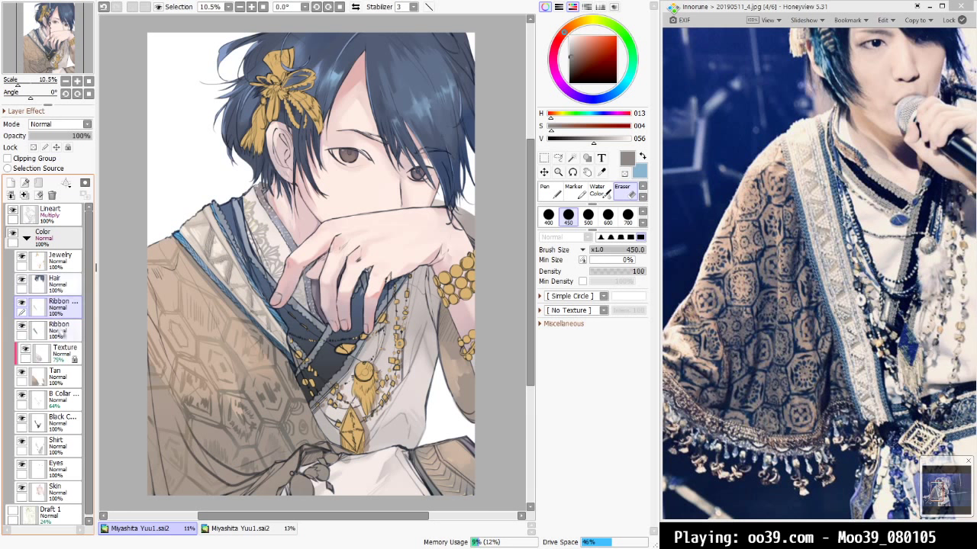
# Check the Jewelry layer hidden and shown, and reposition the reference photo to show the singer's face and necklaces
pyautogui.click(21, 257)
pyautogui.click(22, 257)
pyautogui.click(71, 262)
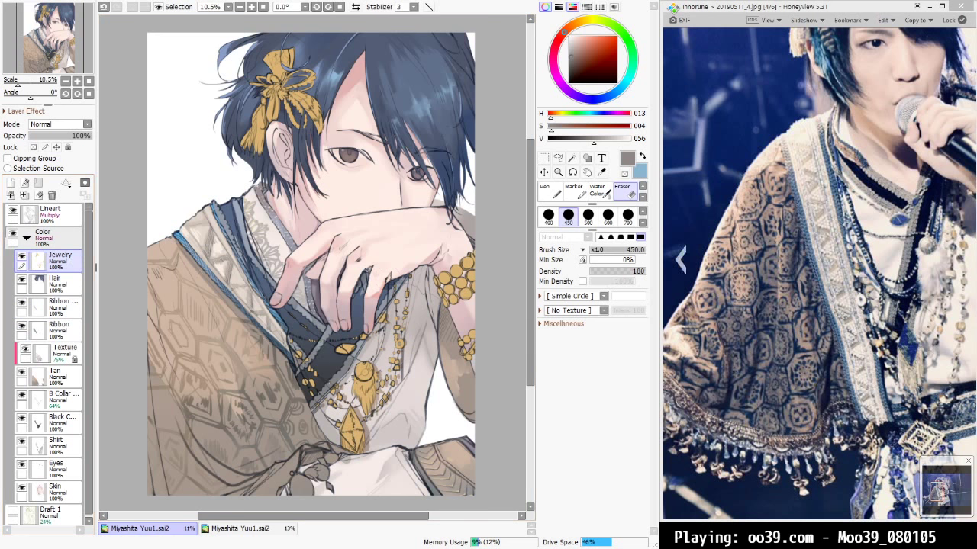
pyautogui.moveTo(816, 229); pyautogui.dragTo(758, 295)
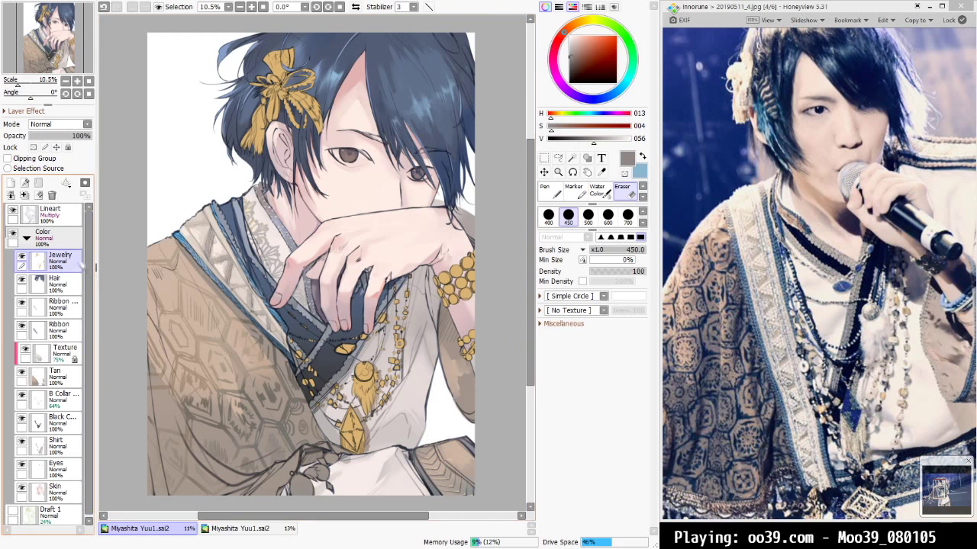
# Try the Color folder as a clipping group above Draft 1, with the draft layer shown and hidden
pyautogui.click(54, 235)
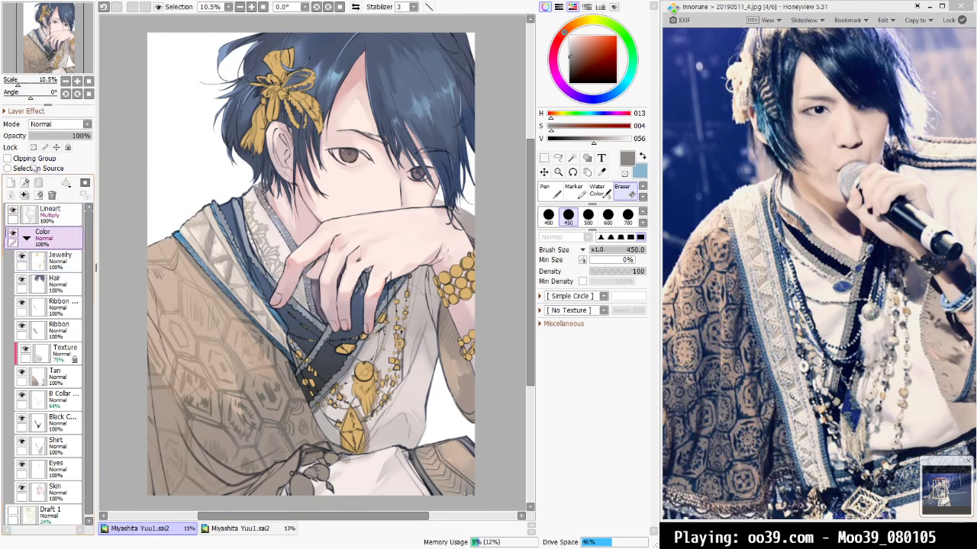
pyautogui.click(32, 159)
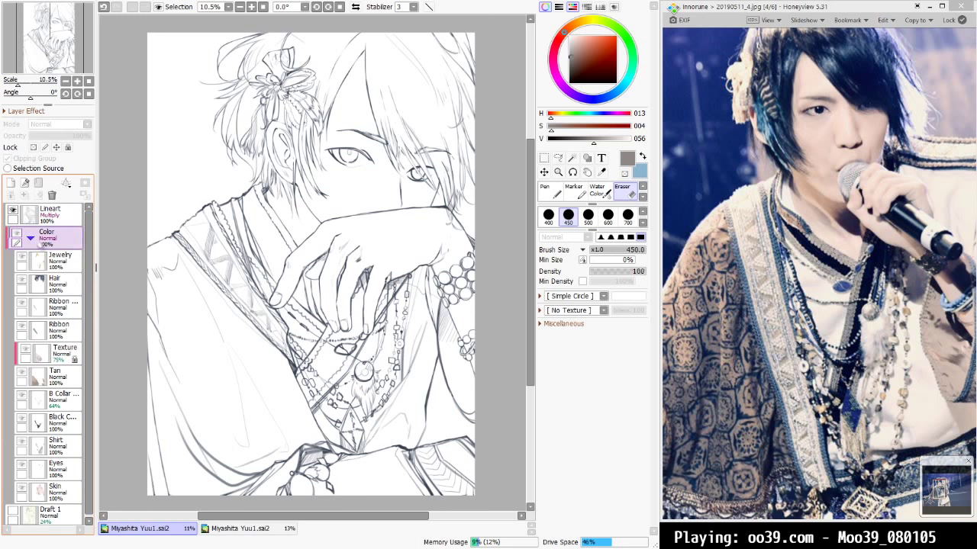
pyautogui.click(31, 238)
pyautogui.click(30, 239)
pyautogui.click(31, 239)
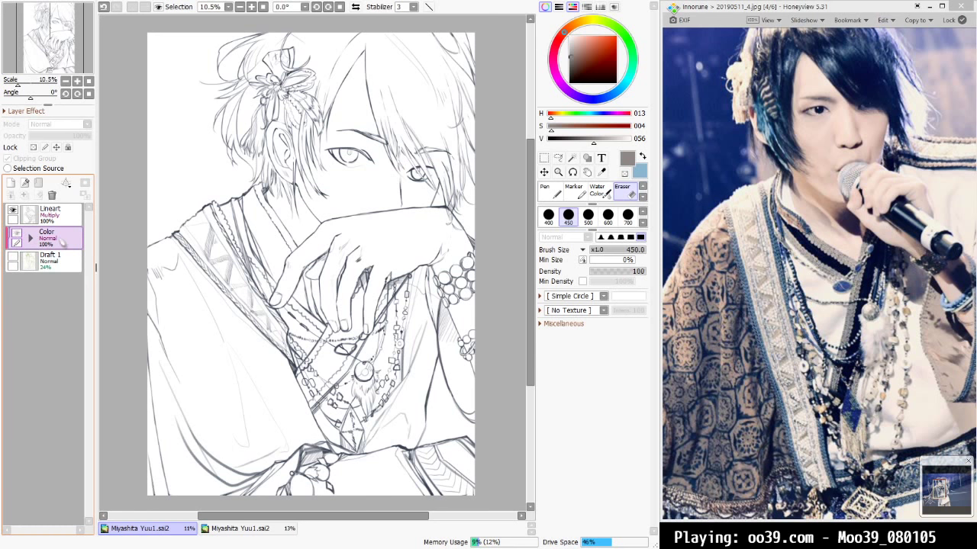
pyautogui.click(64, 263)
pyautogui.click(51, 238)
pyautogui.click(12, 257)
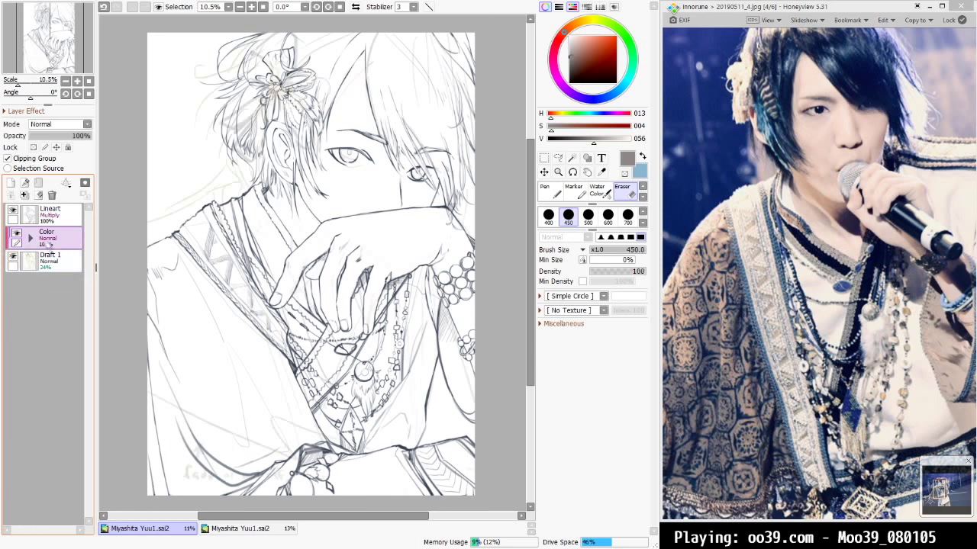
pyautogui.click(6, 158)
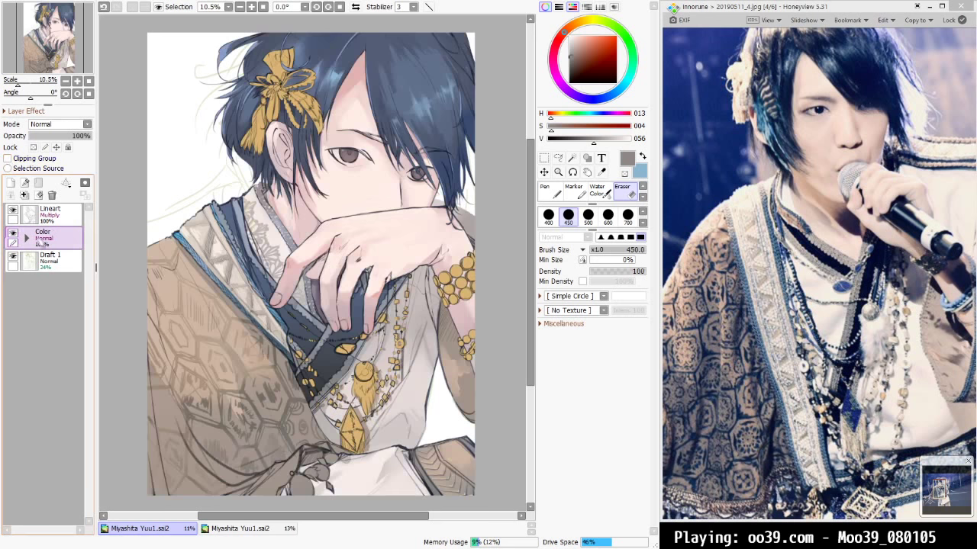
pyautogui.click(12, 257)
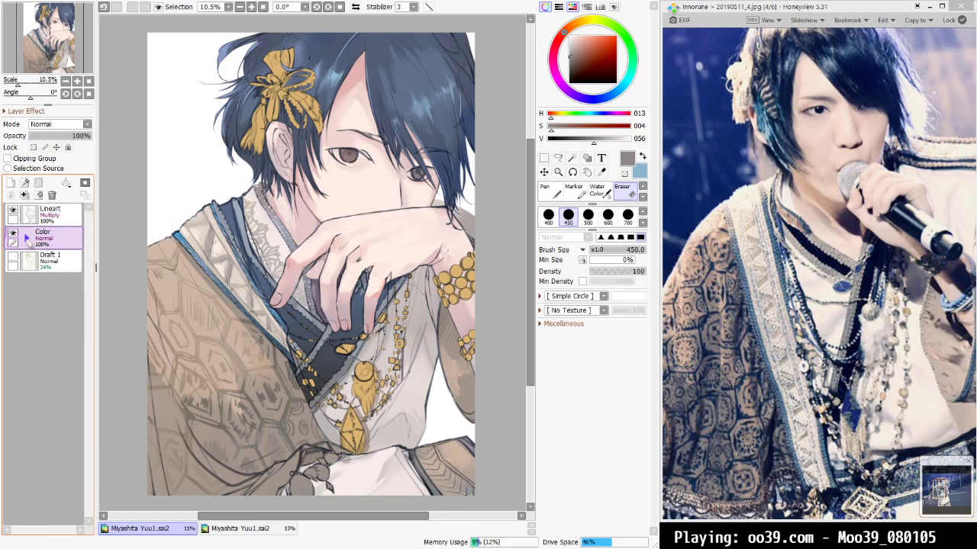
pyautogui.click(27, 238)
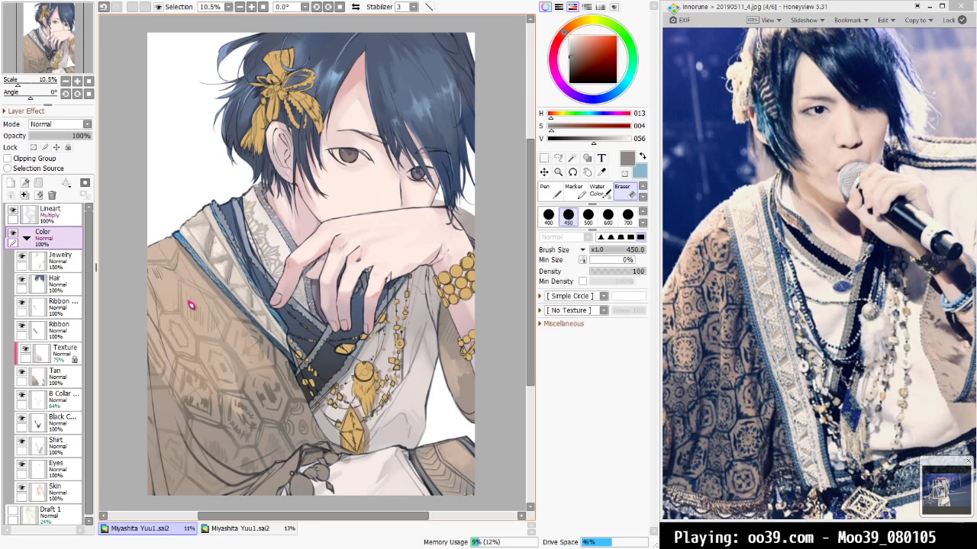
# Select the Jewelry layer and reposition the reference photo to show the belt ornaments and the lower costume
pyautogui.click(63, 265)
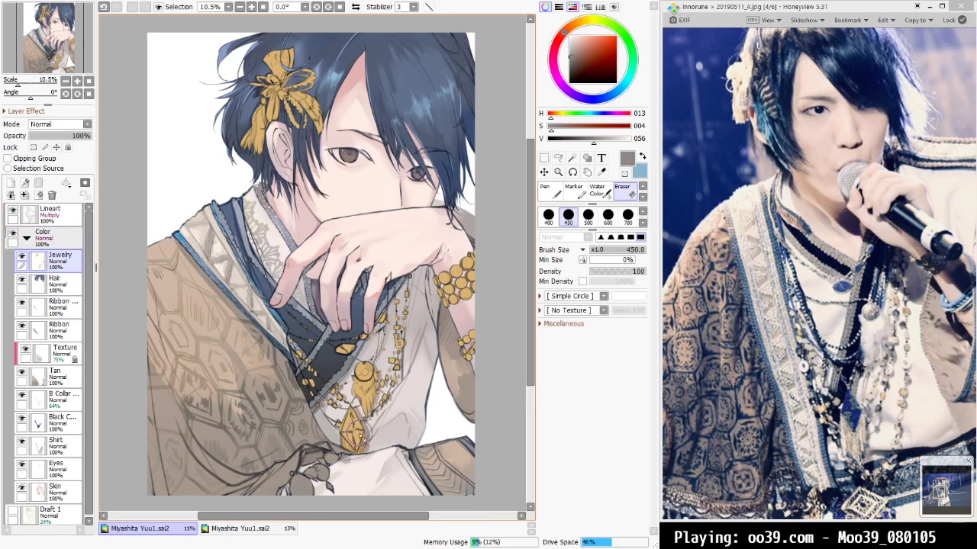
pyautogui.scroll(1, 375, 430)
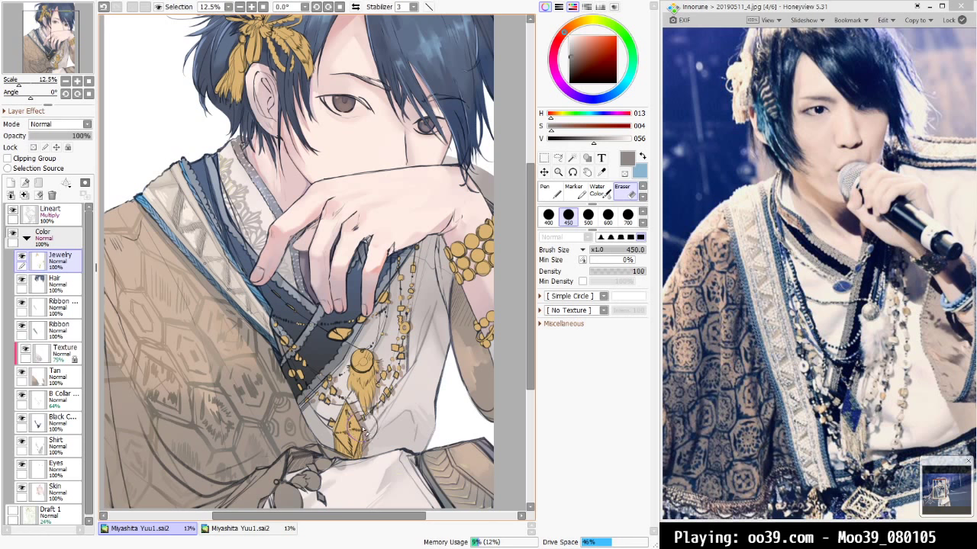
pyautogui.moveTo(809, 321); pyautogui.dragTo(825, 220)
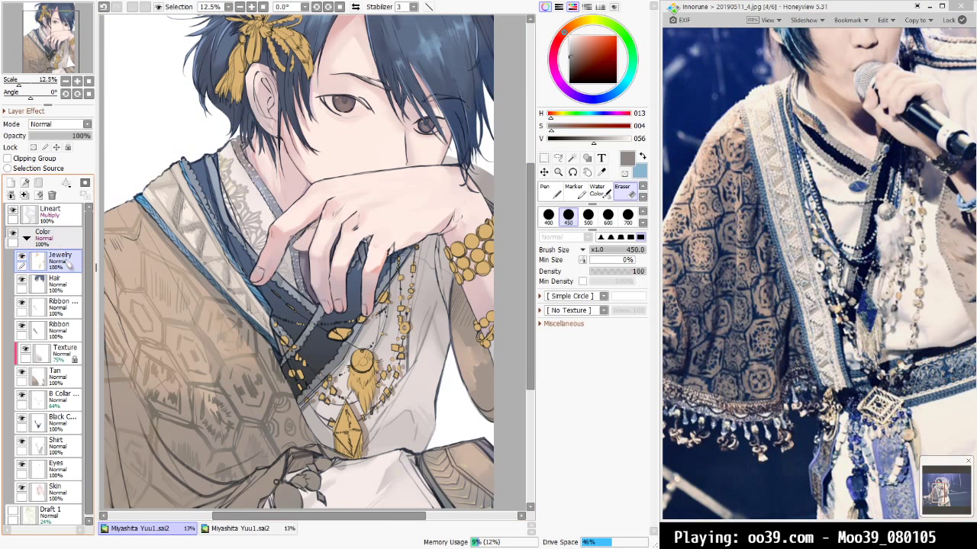
# Fill the large oval charm at the waist with the necklace's sampled gold, using the Marker at size 250
pyautogui.scroll(3, 326, 382)
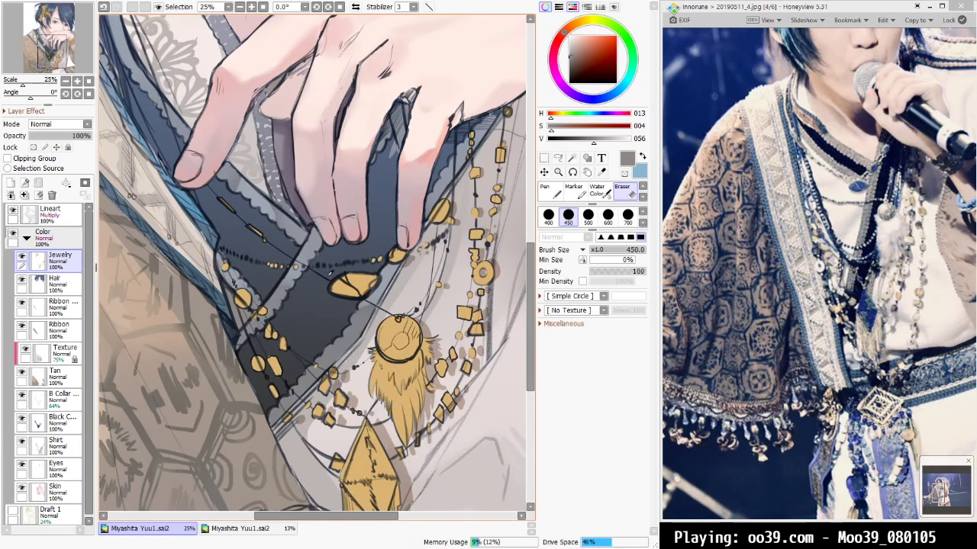
pyautogui.rightClick(394, 334)
pyautogui.moveTo(446, 393)
pyautogui.mouseDown()
pyautogui.moveTo(438, 157)
pyautogui.moveTo(530, 259)
pyautogui.moveTo(528, 201)
pyautogui.mouseUp()
pyautogui.click(572, 193)
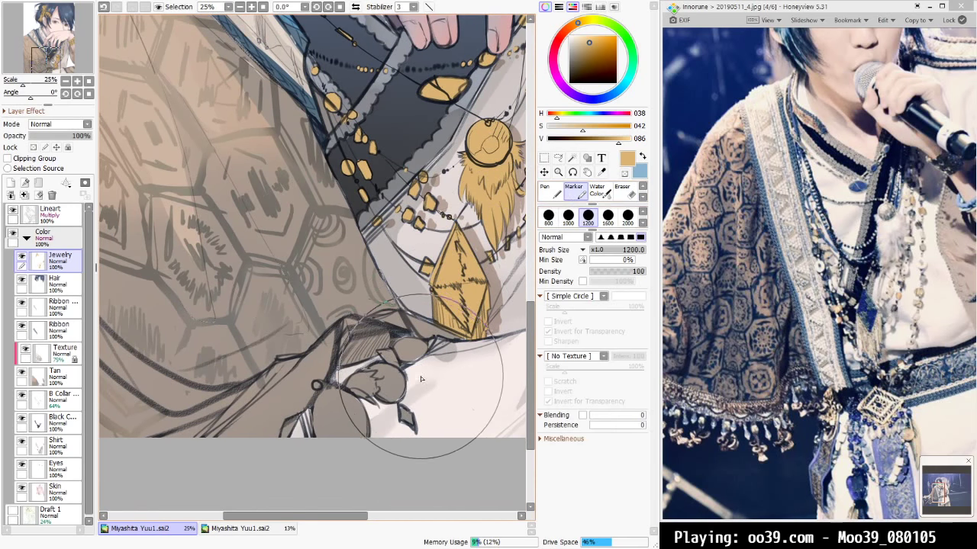
pyautogui.press('[')
pyautogui.press('[')
pyautogui.press('[')
pyautogui.press('[')
pyautogui.press('[')
pyautogui.press('[')
pyautogui.press('[')
pyautogui.press('[')
pyautogui.press('[')
pyautogui.moveTo(343, 422)
pyautogui.mouseDown()
pyautogui.moveTo(332, 411)
pyautogui.moveTo(348, 421)
pyautogui.mouseUp()
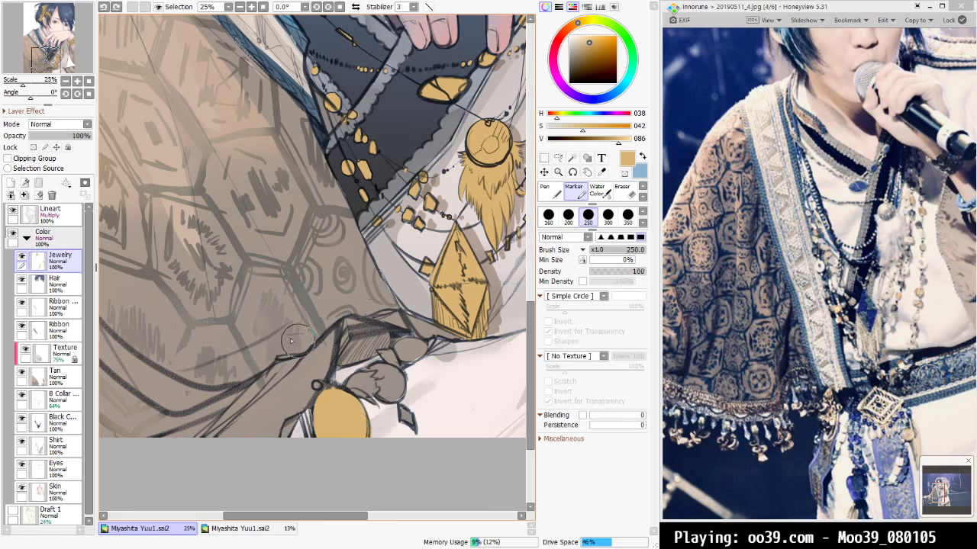
# Try the transparency lock on the Color folder, and return to the Jewelry layer
pyautogui.click(77, 239)
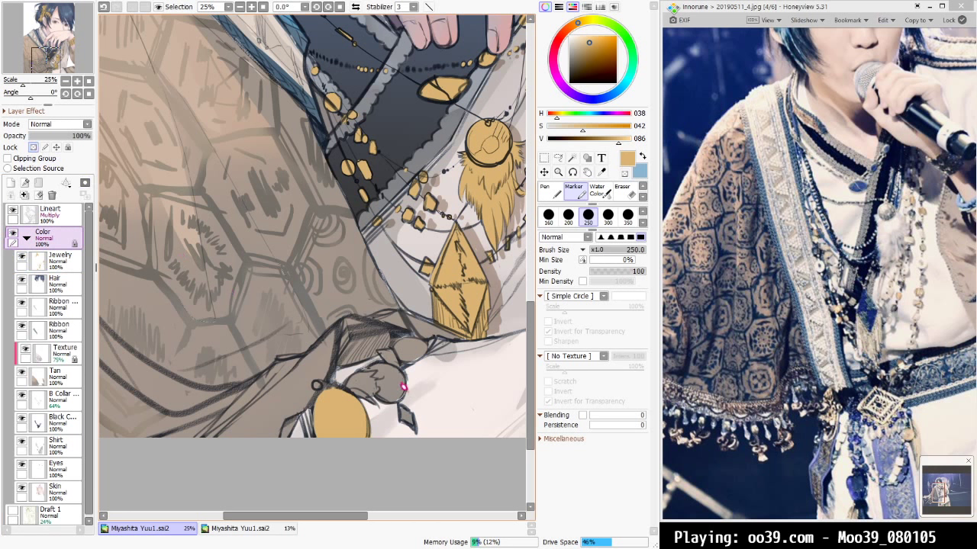
pyautogui.click(74, 259)
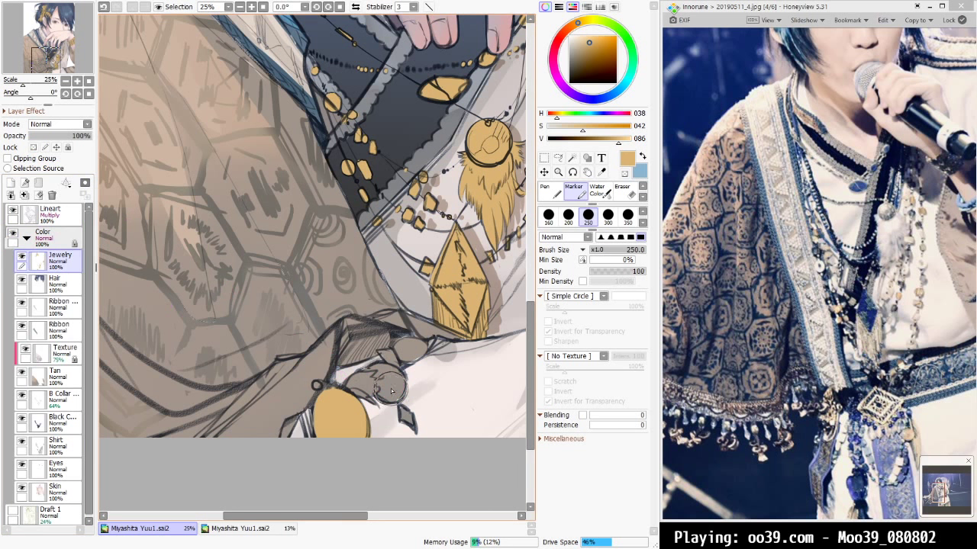
pyautogui.click(70, 238)
pyautogui.click(61, 260)
# Fill the remaining small charms and beads at the waist with gold, using the Marker at size 100
pyautogui.press('[')
pyautogui.press('[')
pyautogui.press('[')
pyautogui.press('[')
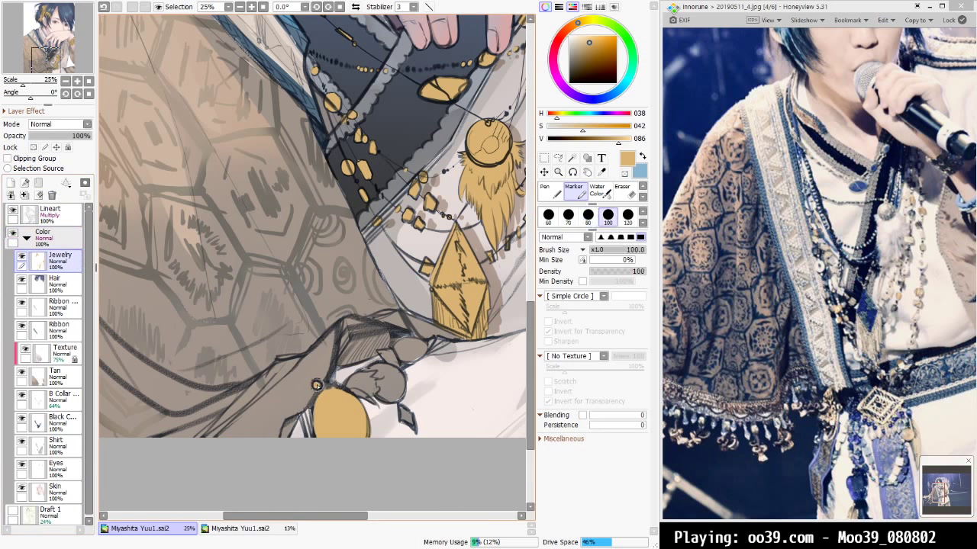
pyautogui.moveTo(359, 389)
pyautogui.mouseDown()
pyautogui.moveTo(376, 374)
pyautogui.moveTo(377, 402)
pyautogui.moveTo(397, 391)
pyautogui.moveTo(386, 377)
pyautogui.moveTo(387, 395)
pyautogui.moveTo(396, 379)
pyautogui.moveTo(395, 394)
pyautogui.moveTo(393, 373)
pyautogui.moveTo(390, 391)
pyautogui.moveTo(376, 397)
pyautogui.moveTo(375, 425)
pyautogui.mouseUp()
pyautogui.hotkey('ctrl', 'z')
pyautogui.hotkey('ctrl', 'z')
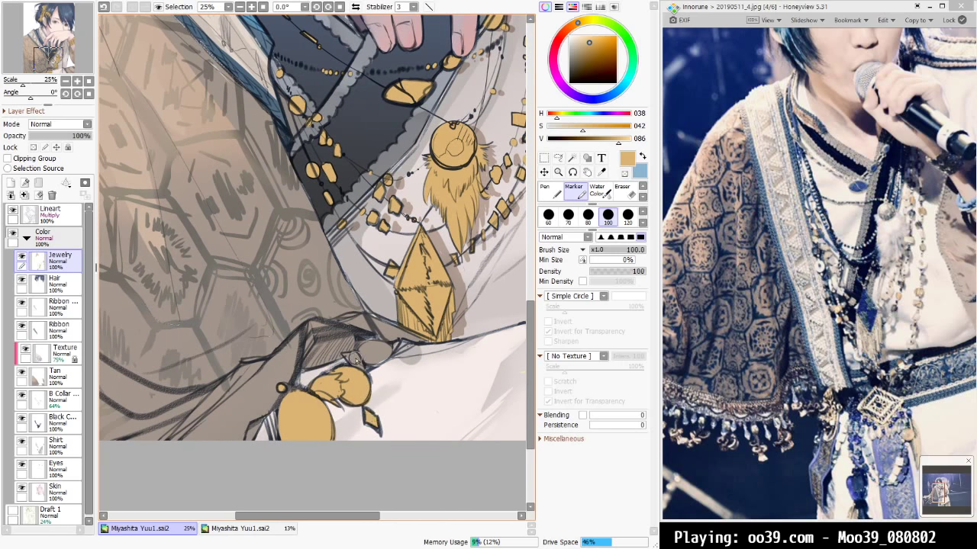
pyautogui.moveTo(356, 360)
pyautogui.mouseDown()
pyautogui.moveTo(359, 369)
pyautogui.moveTo(380, 348)
pyautogui.moveTo(370, 353)
pyautogui.moveTo(390, 350)
pyautogui.moveTo(388, 376)
pyautogui.mouseUp()
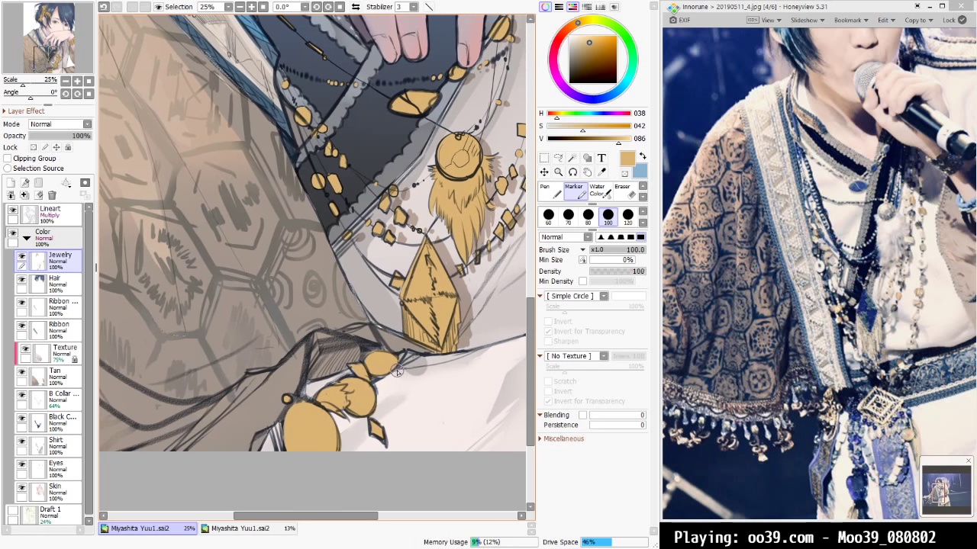
# Unlock the Texture layer's transparency and touch up the sleeve's hexagon pattern with a sampled dark grey-brown
pyautogui.hotkey('ctrl', '0')
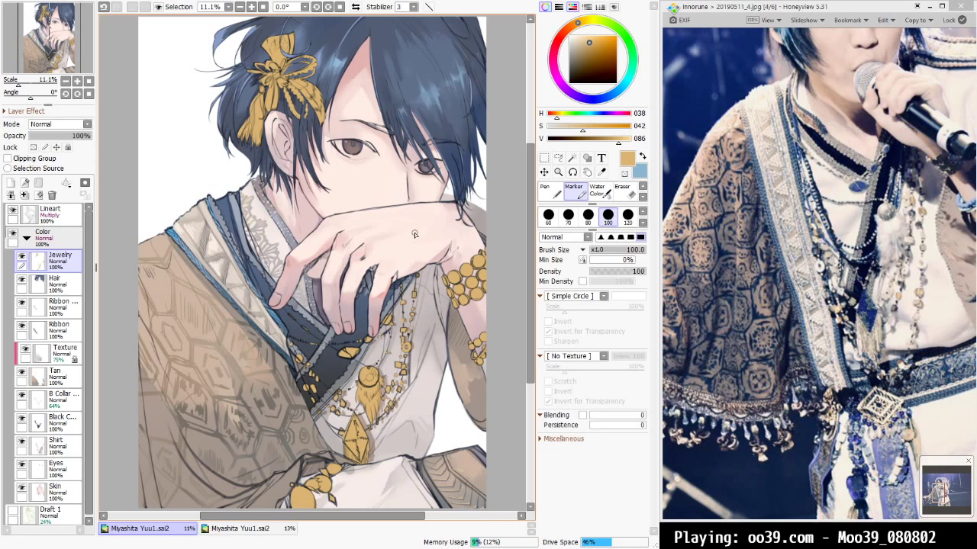
pyautogui.moveTo(51, 39); pyautogui.dragTo(50, 45)
pyautogui.click(66, 354)
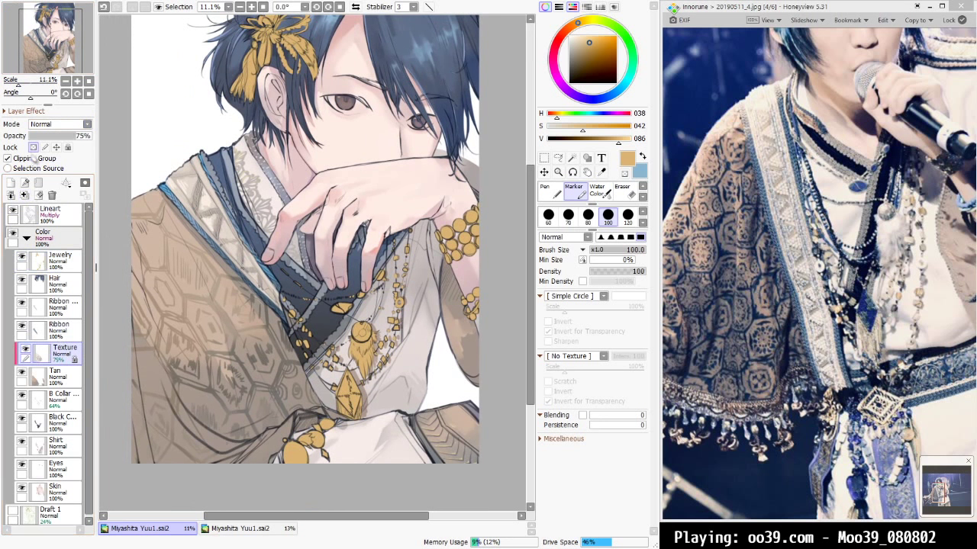
pyautogui.keyDown('alt'); pyautogui.click(236, 350); pyautogui.keyUp('alt')
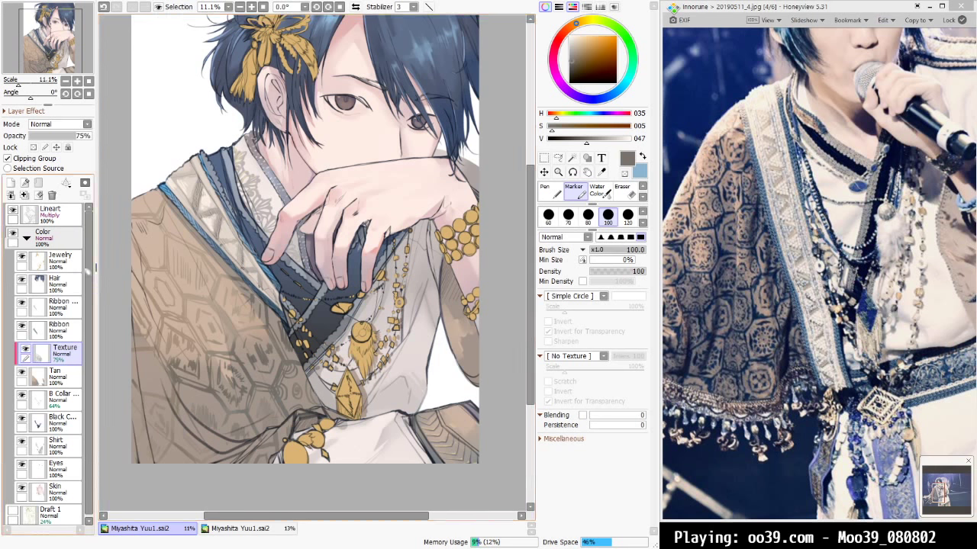
# Lock the Color folder's transparency and make the Jewelry layer active again
pyautogui.click(65, 259)
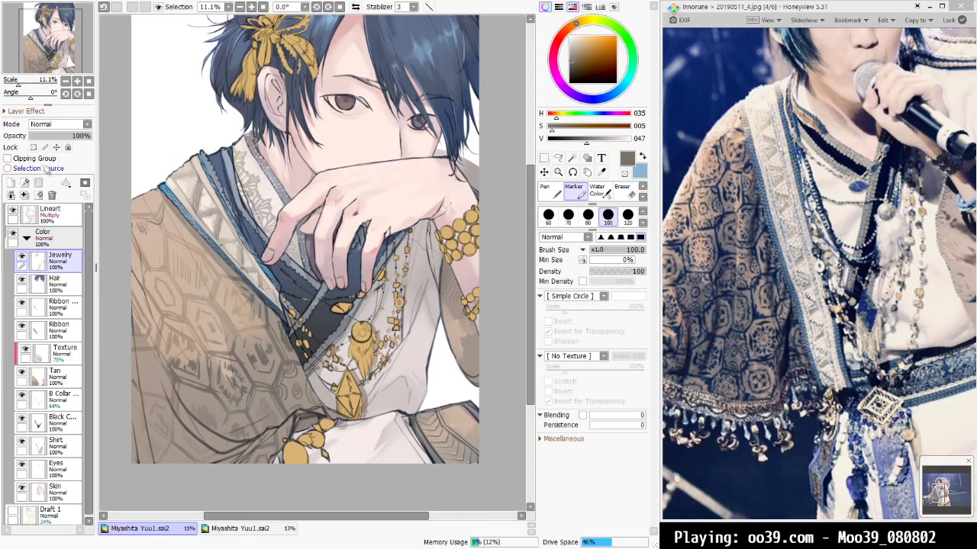
pyautogui.click(65, 238)
pyautogui.click(67, 262)
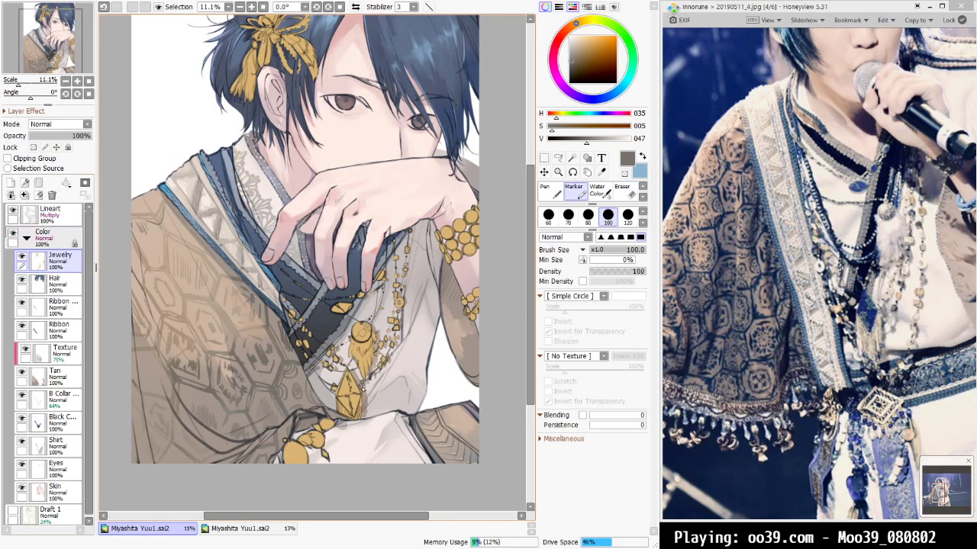
# Recolour the diamond-shaped pendant blue (H 206, S 82, V 70) with the size-100 Marker
pyautogui.scroll(2, 362, 388)
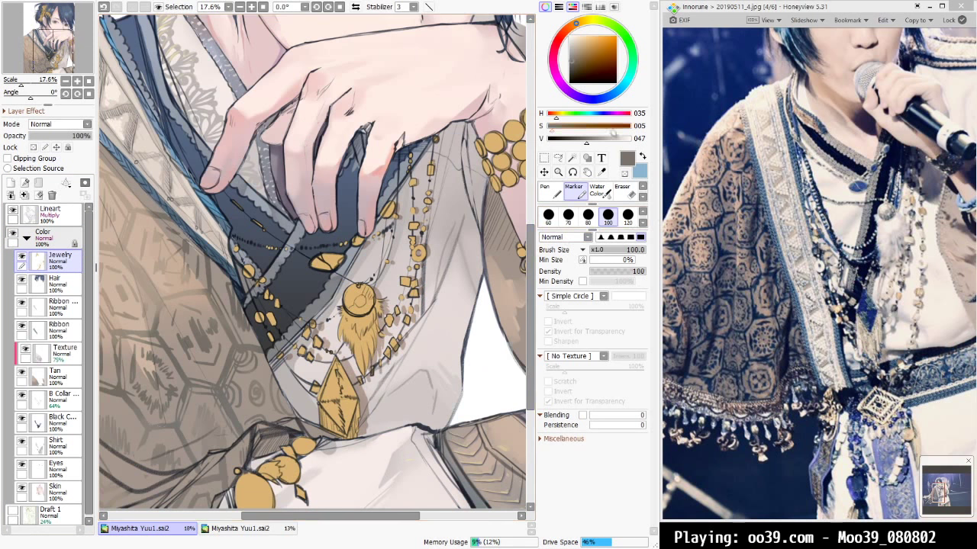
pyautogui.click(598, 73)
pyautogui.click(615, 92)
pyautogui.moveTo(600, 55); pyautogui.dragTo(608, 50)
pyautogui.moveTo(336, 402)
pyautogui.mouseDown()
pyautogui.moveTo(328, 374)
pyautogui.moveTo(339, 416)
pyautogui.moveTo(343, 387)
pyautogui.moveTo(351, 400)
pyautogui.moveTo(349, 425)
pyautogui.moveTo(335, 414)
pyautogui.mouseUp()
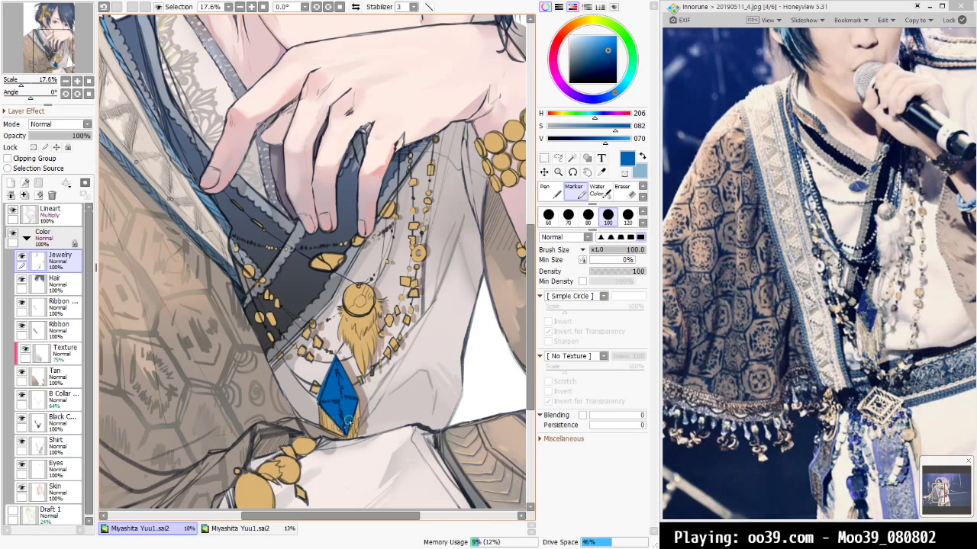
# Paint the oval stone below the fingers and selected beads along the necklaces in the pendant's blue
pyautogui.moveTo(388, 403); pyautogui.dragTo(363, 445)
pyautogui.press('Home')
pyautogui.scroll(3, 313, 267)
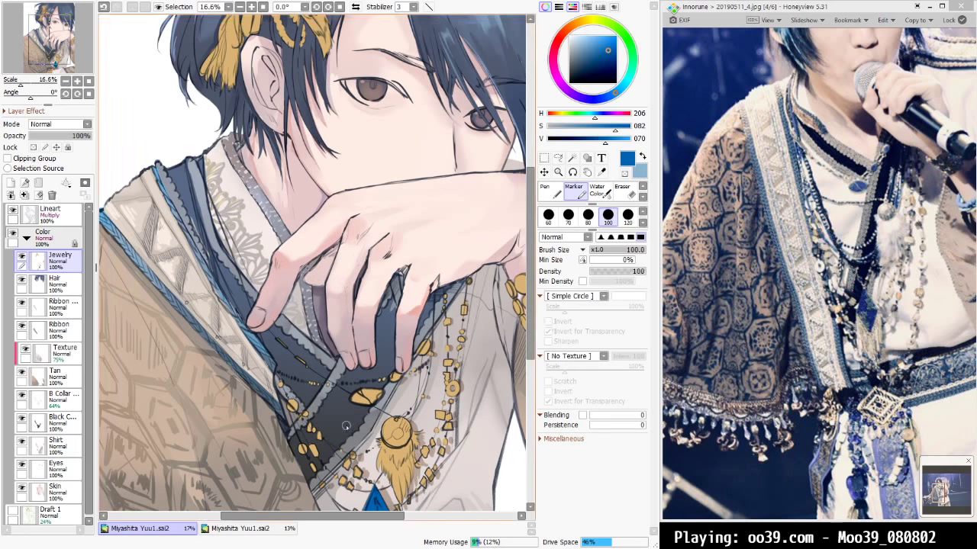
pyautogui.moveTo(380, 392)
pyautogui.mouseDown()
pyautogui.moveTo(353, 400)
pyautogui.moveTo(398, 375)
pyautogui.mouseUp()
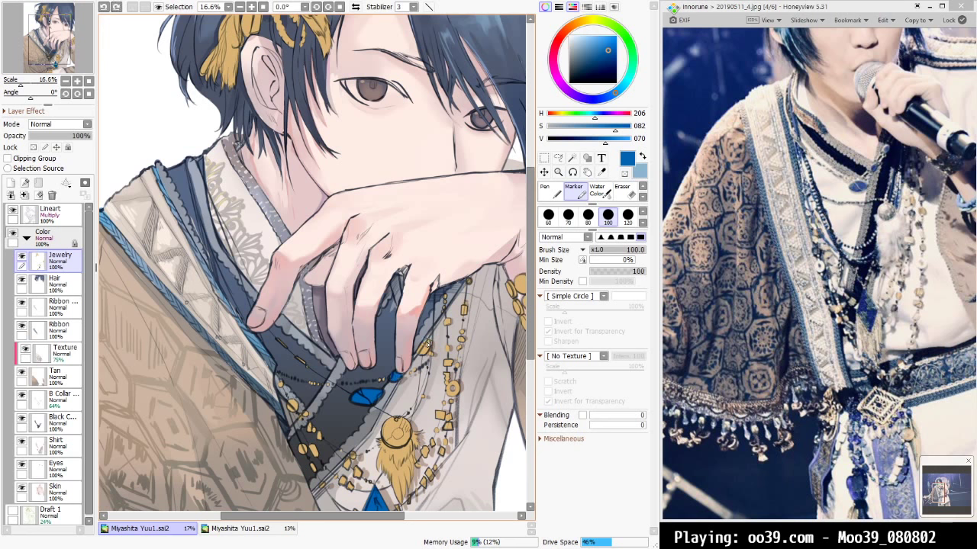
pyautogui.moveTo(428, 397); pyautogui.dragTo(378, 344)
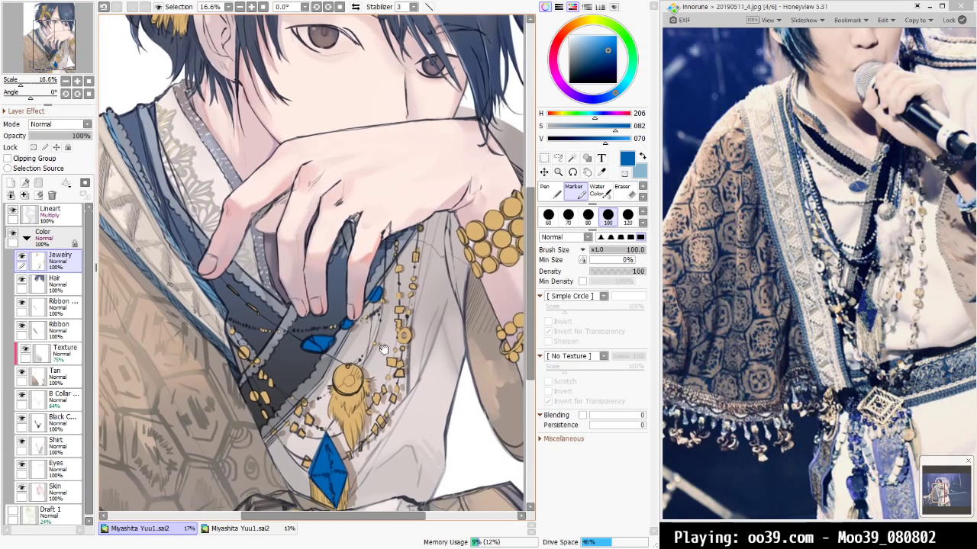
pyautogui.click(396, 372)
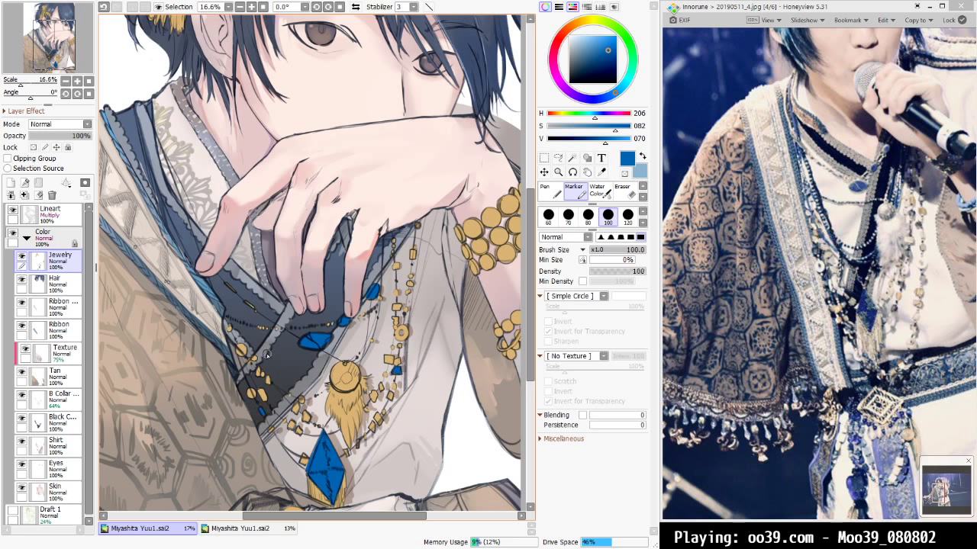
pyautogui.click(241, 351)
# Recolour the round medallion above the feather neutral grey (H 38, S 0, V 53)
pyautogui.keyDown('alt'); pyautogui.click(337, 371); pyautogui.keyUp('alt')
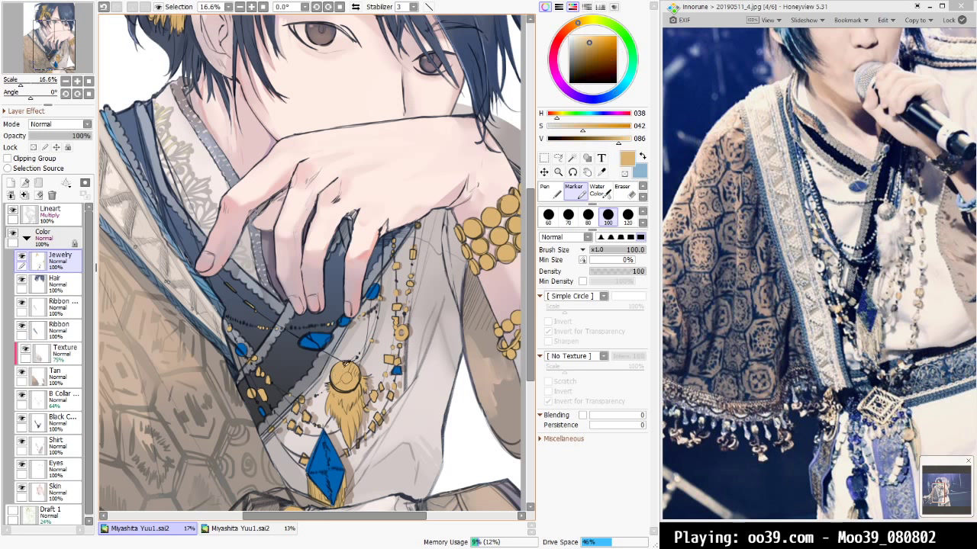
pyautogui.click(576, 50)
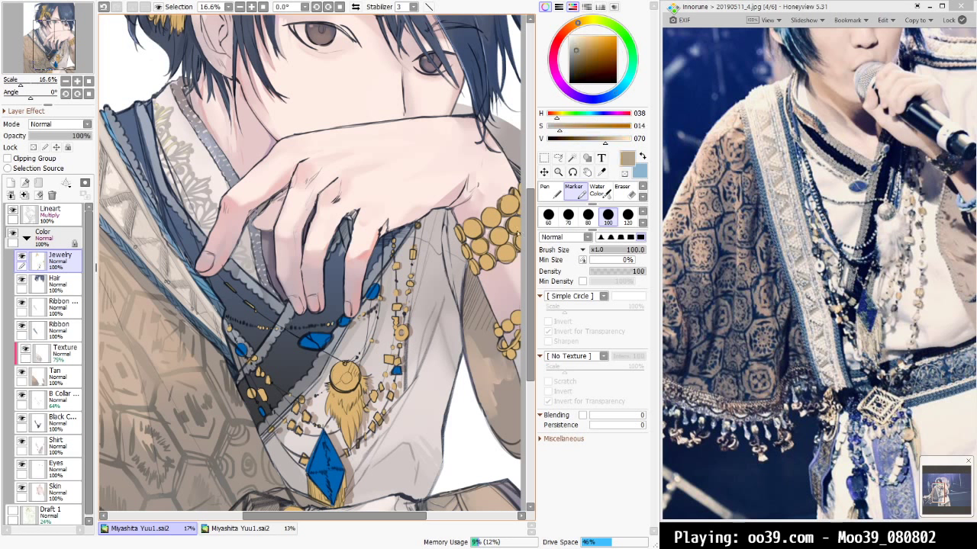
pyautogui.moveTo(576, 50); pyautogui.dragTo(568, 58)
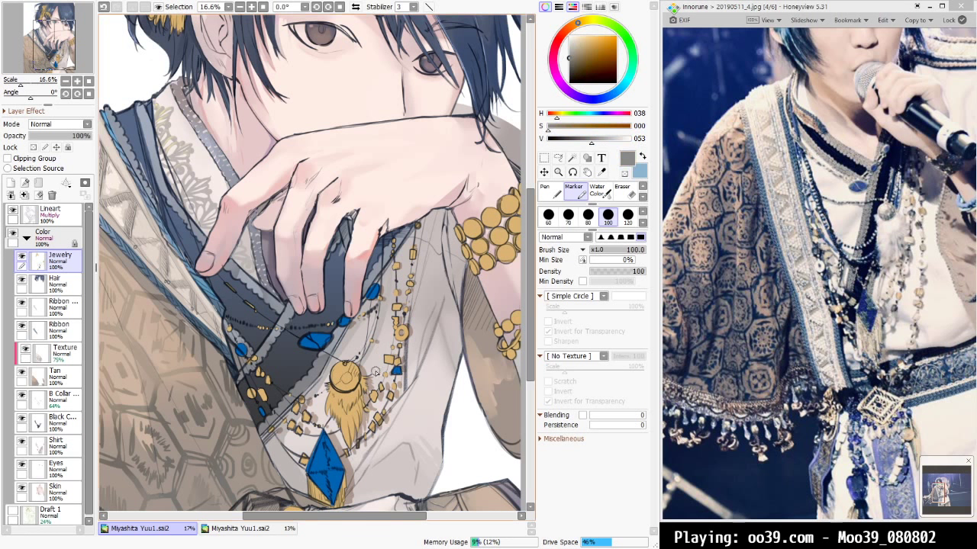
pyautogui.moveTo(345, 381)
pyautogui.mouseDown()
pyautogui.moveTo(342, 365)
pyautogui.moveTo(344, 383)
pyautogui.moveTo(359, 369)
pyautogui.mouseUp()
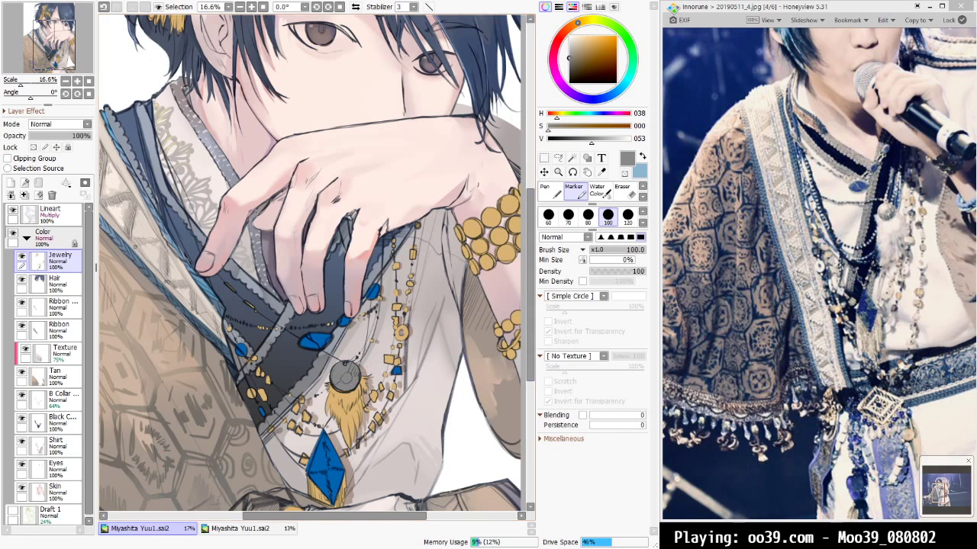
# Paint the feather under the medallion in greyish beige with pale cream (H 38, S 12, V 94), and switch to the Water Color brush
pyautogui.click(604, 141)
pyautogui.click(558, 128)
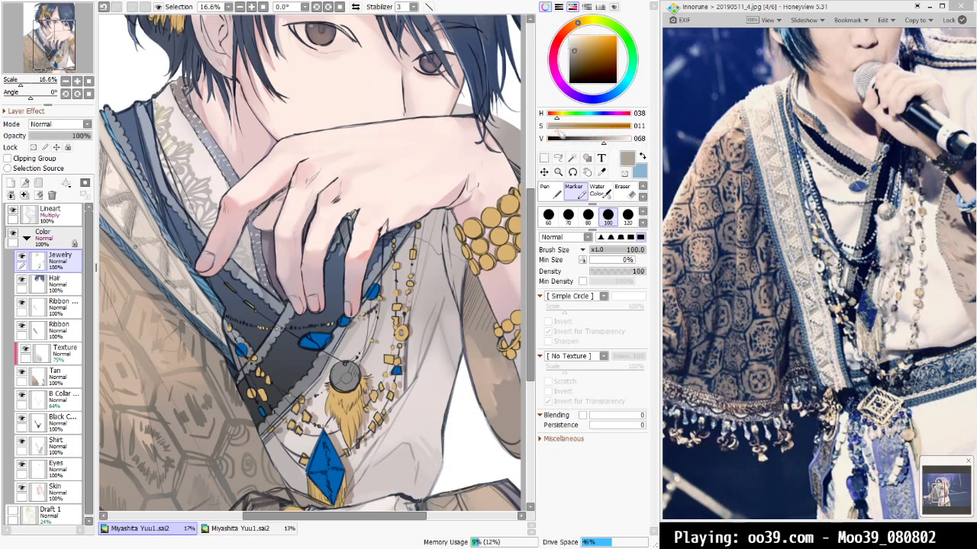
pyautogui.moveTo(563, 133); pyautogui.dragTo(551, 134)
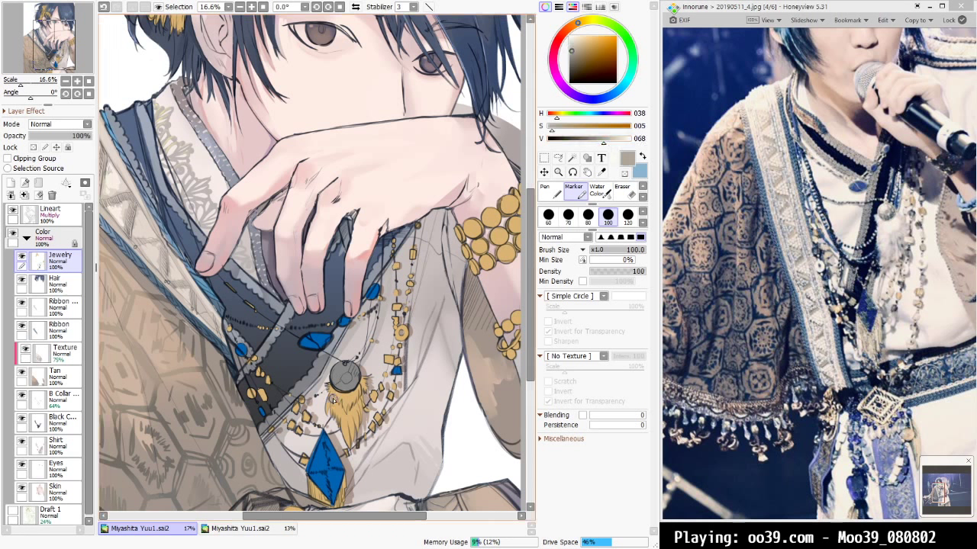
pyautogui.moveTo(336, 395)
pyautogui.mouseDown()
pyautogui.moveTo(346, 452)
pyautogui.moveTo(342, 398)
pyautogui.mouseUp()
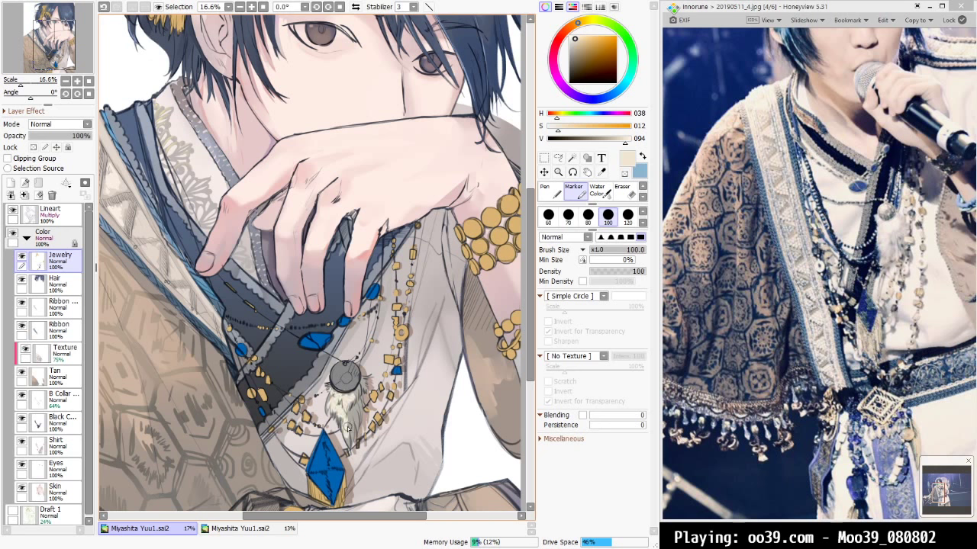
pyautogui.press('b')
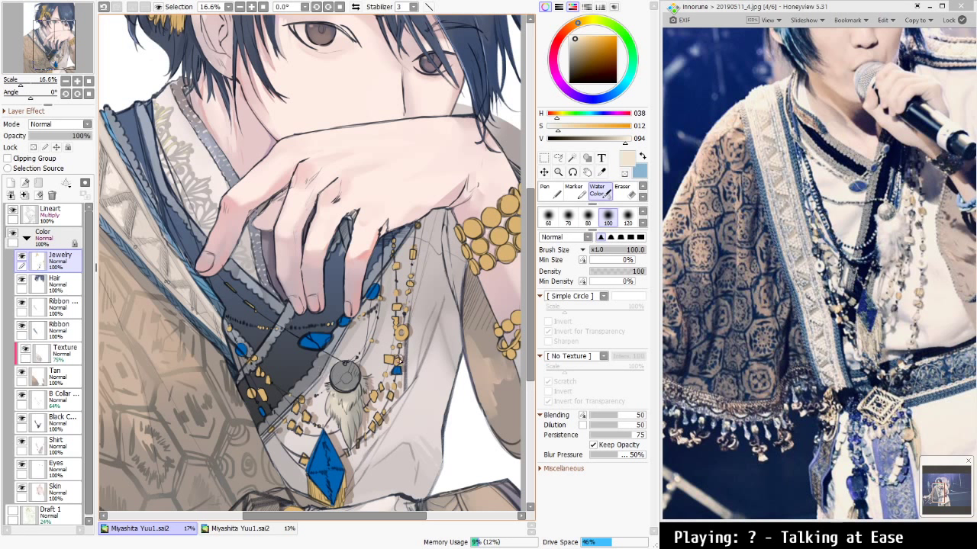
# Add light cream highlights (H 38, S 11, V 88) to the grey medallion with the Marker, and sample its grey
pyautogui.keyDown('alt'); pyautogui.click(345, 372); pyautogui.keyUp('alt')
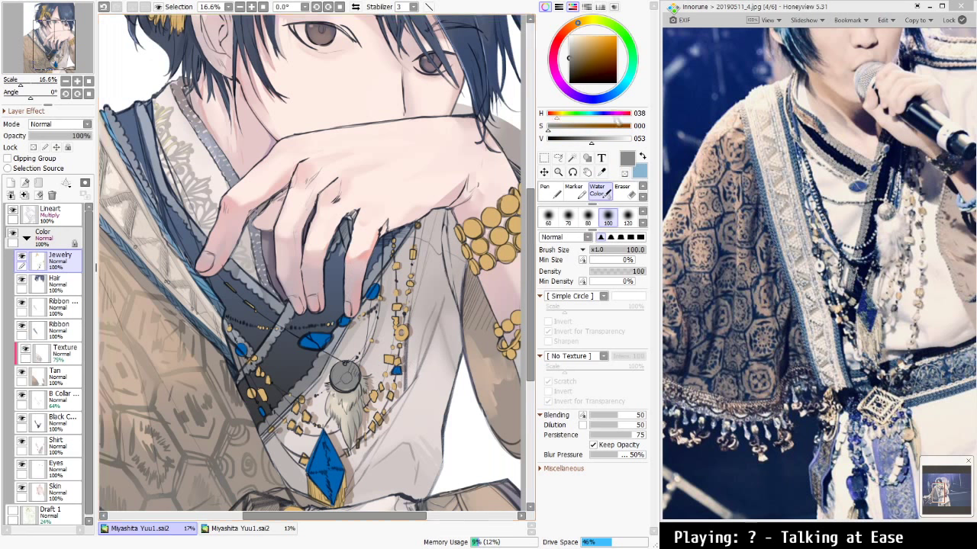
pyautogui.moveTo(602, 142); pyautogui.dragTo(609, 142)
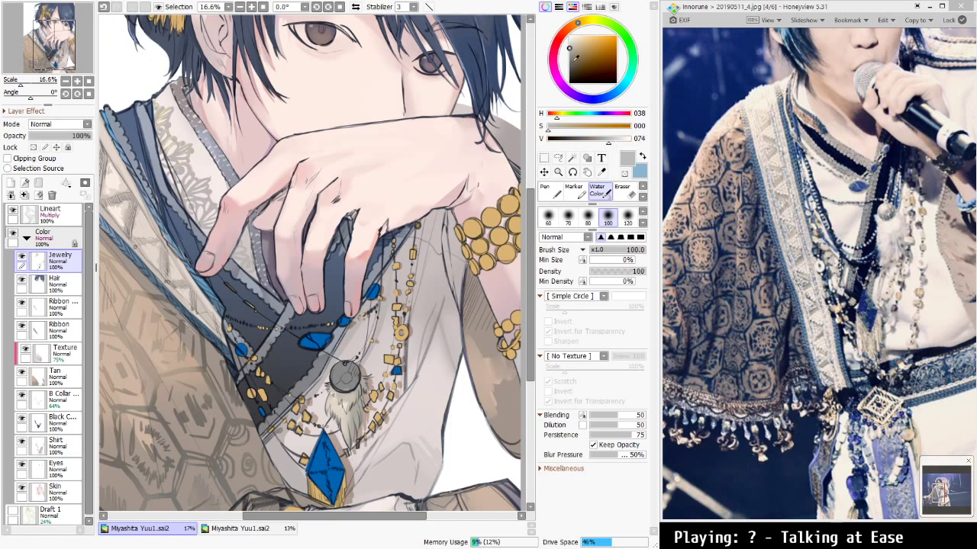
pyautogui.click(575, 41)
pyautogui.click(573, 190)
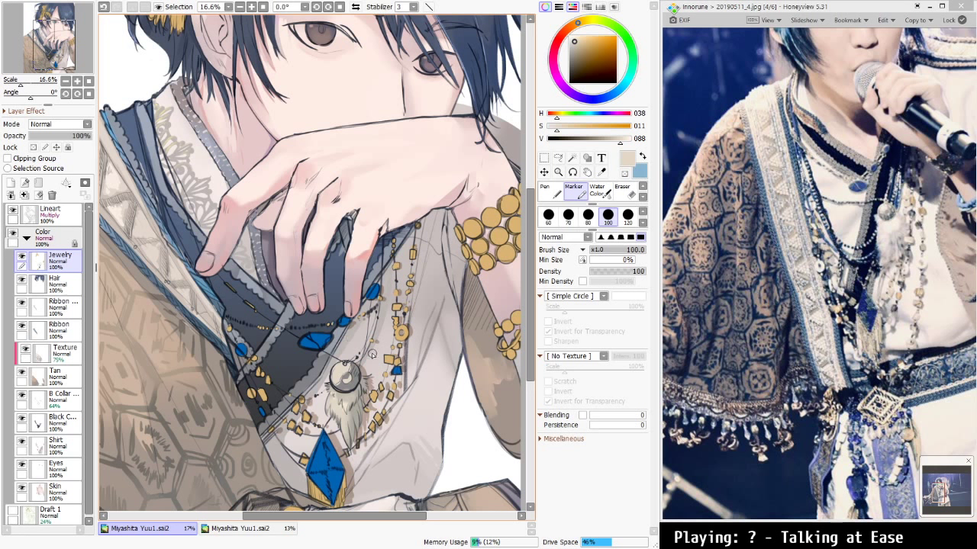
pyautogui.keyDown('alt'); pyautogui.click(343, 386); pyautogui.keyUp('alt')
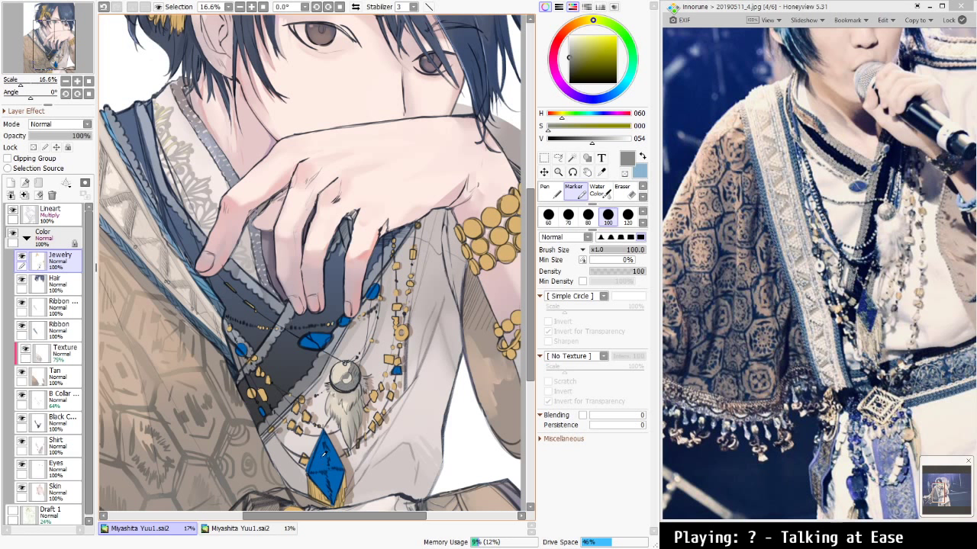
# Paint light blue highlights (H 203, S 28, V 81) on the oval stone, blue beads and diamond pendant, and switch to the Water Color brush
pyautogui.keyDown('alt'); pyautogui.click(324, 337); pyautogui.keyUp('alt')
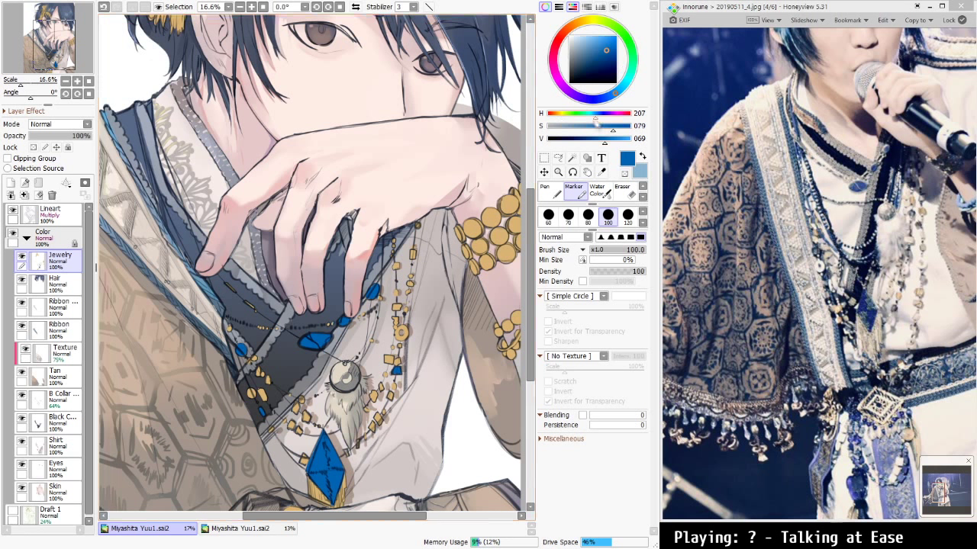
pyautogui.press('x')
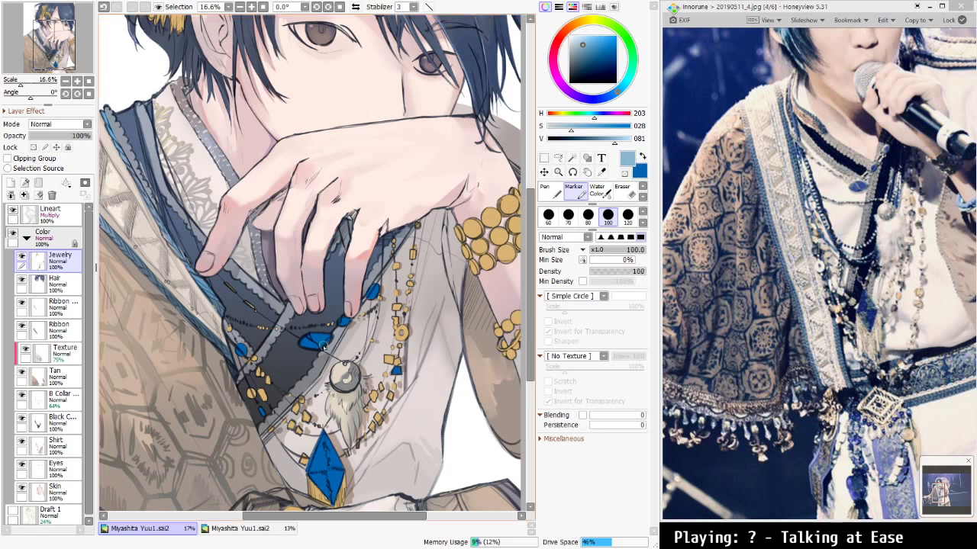
pyautogui.moveTo(306, 341); pyautogui.dragTo(317, 337)
pyautogui.moveTo(369, 297); pyautogui.dragTo(372, 292)
pyautogui.moveTo(319, 448)
pyautogui.mouseDown()
pyautogui.moveTo(337, 483)
pyautogui.moveTo(325, 440)
pyautogui.moveTo(311, 442)
pyautogui.moveTo(319, 438)
pyautogui.moveTo(303, 402)
pyautogui.moveTo(319, 430)
pyautogui.moveTo(318, 442)
pyautogui.moveTo(288, 442)
pyautogui.moveTo(310, 464)
pyautogui.moveTo(312, 438)
pyautogui.mouseUp()
pyautogui.hotkey('ctrl', 'z')
pyautogui.hotkey('ctrl', 'z')
pyautogui.press('c')
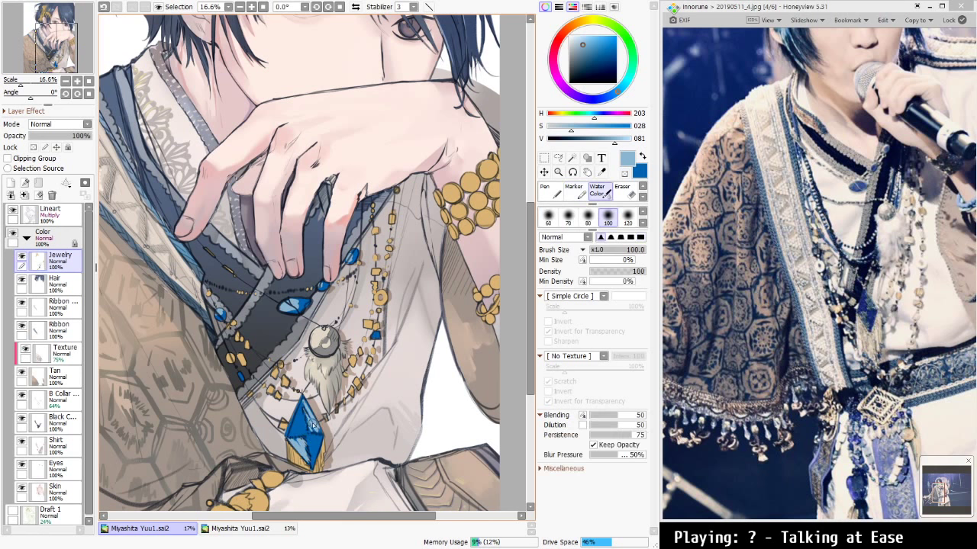
# Enlarge the Water Color brush to 350 and soften the highlights on the diamond pendant, oval stone and blue beads
pyautogui.press(']')
pyautogui.press(']')
pyautogui.press(']')
pyautogui.press(']')
pyautogui.press(']')
pyautogui.press(']')
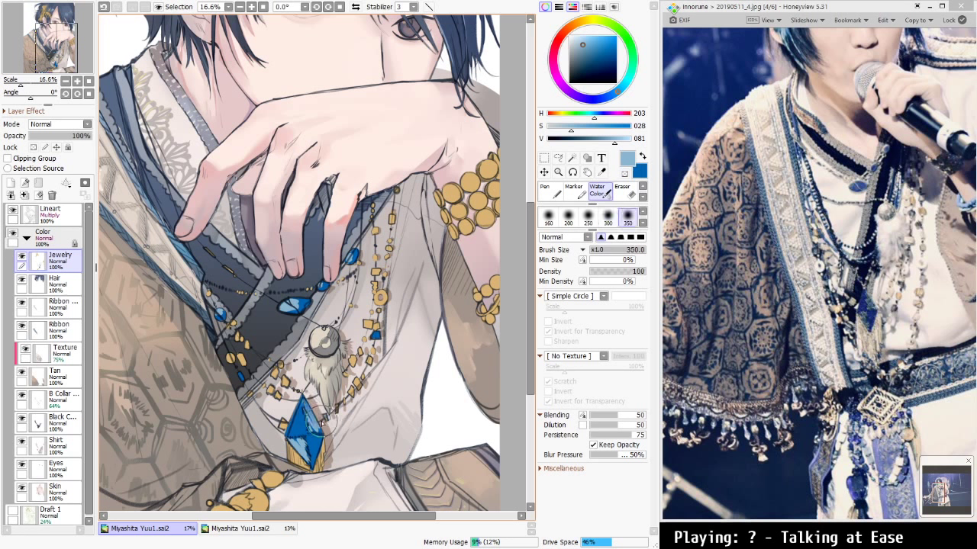
pyautogui.moveTo(304, 442)
pyautogui.mouseDown()
pyautogui.moveTo(294, 441)
pyautogui.moveTo(306, 450)
pyautogui.mouseUp()
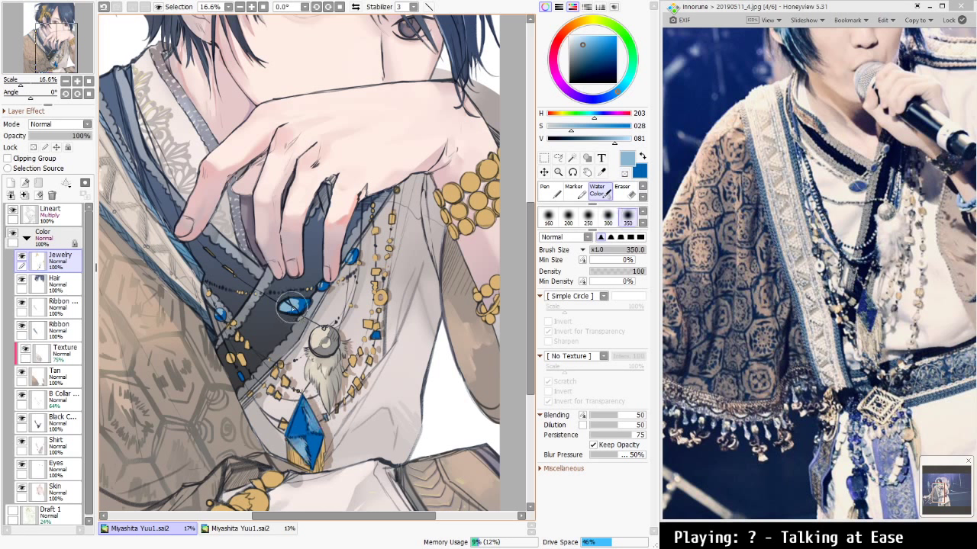
pyautogui.moveTo(292, 307)
pyautogui.mouseDown()
pyautogui.moveTo(332, 297)
pyautogui.moveTo(323, 285)
pyautogui.moveTo(341, 282)
pyautogui.moveTo(353, 255)
pyautogui.mouseUp()
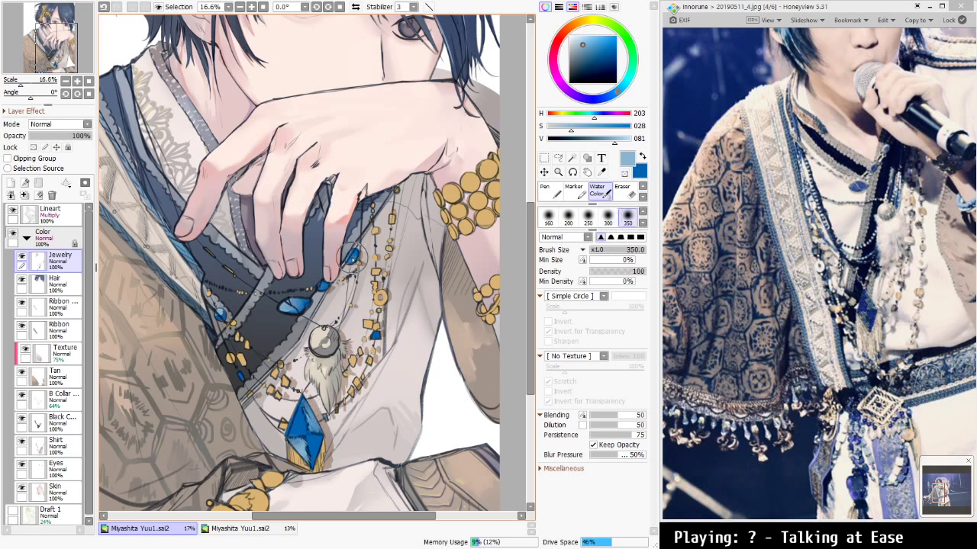
pyautogui.moveTo(221, 315); pyautogui.dragTo(211, 322)
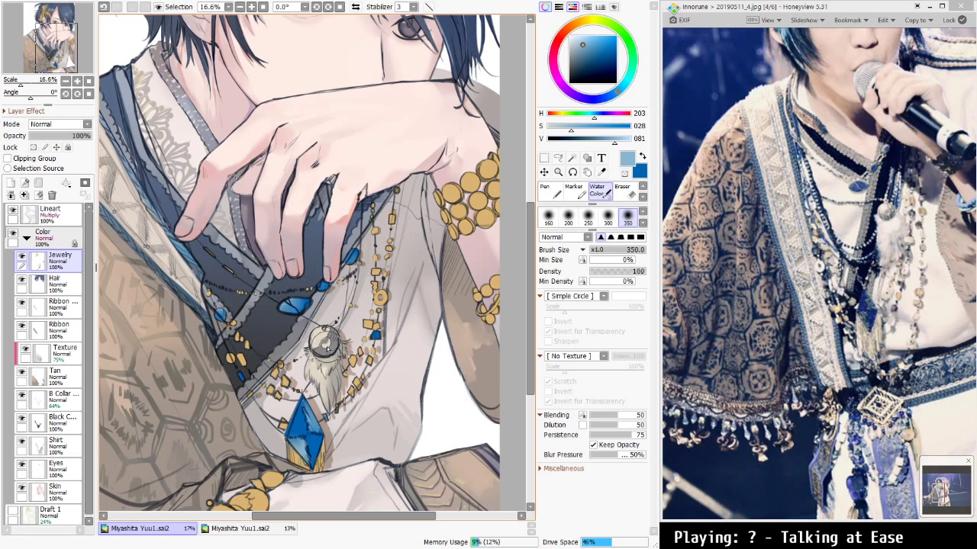
# Reduce the Water Color brush to 120 and tint the round charms on the necklaces and the pendant's tassel with the light blue
pyautogui.press('[')
pyautogui.press('[')
pyautogui.press('[')
pyautogui.press('[')
pyautogui.press('[')
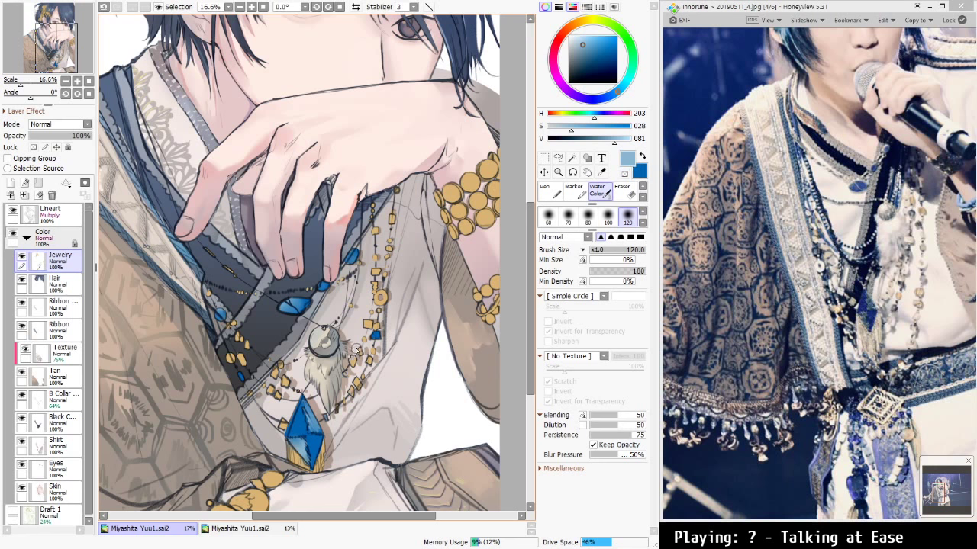
pyautogui.scroll(2, 373, 358)
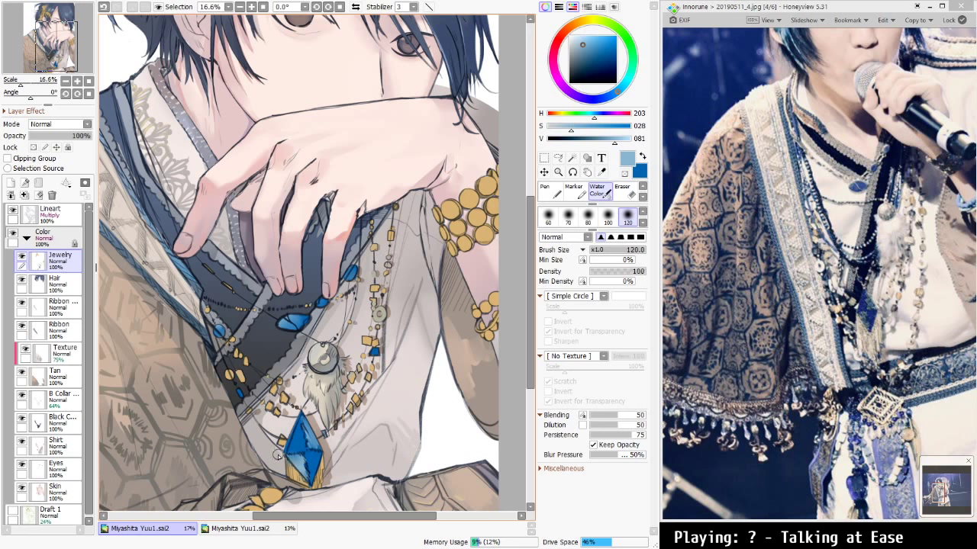
pyautogui.moveTo(307, 492); pyautogui.dragTo(288, 468)
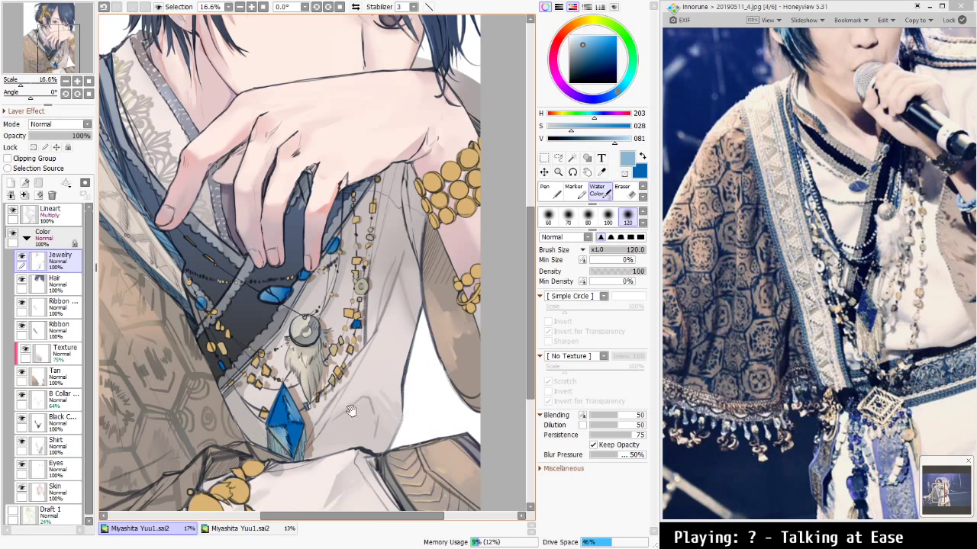
pyautogui.moveTo(354, 400); pyautogui.dragTo(314, 418)
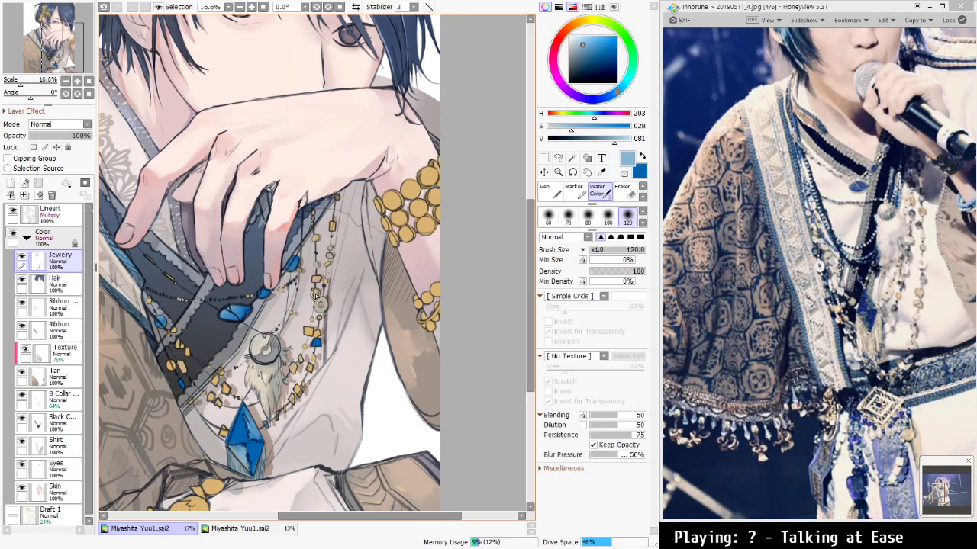
pyautogui.moveTo(349, 305); pyautogui.dragTo(395, 314)
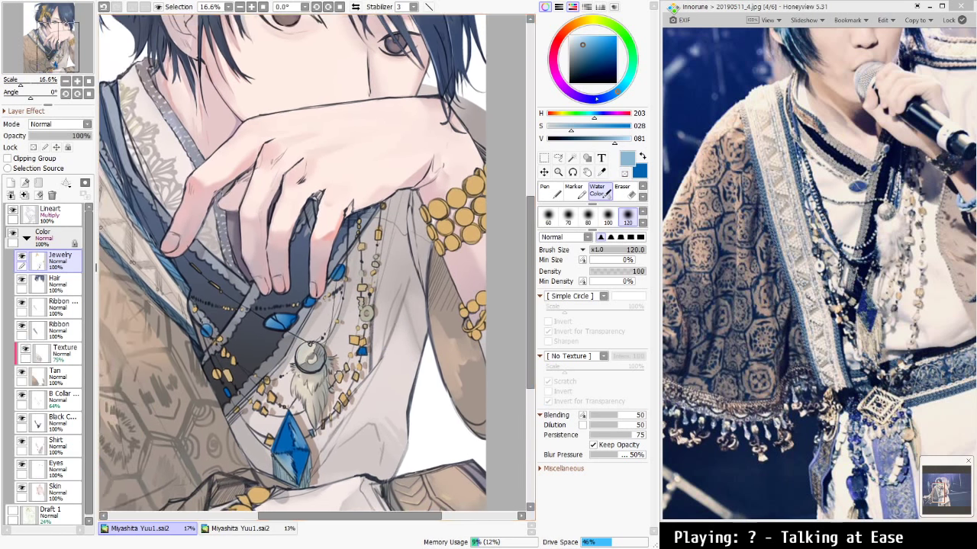
# Tint the square bead above the small blue charm on the outer necklace with light purple (H 288, S 28, V 81)
pyautogui.click(630, 67)
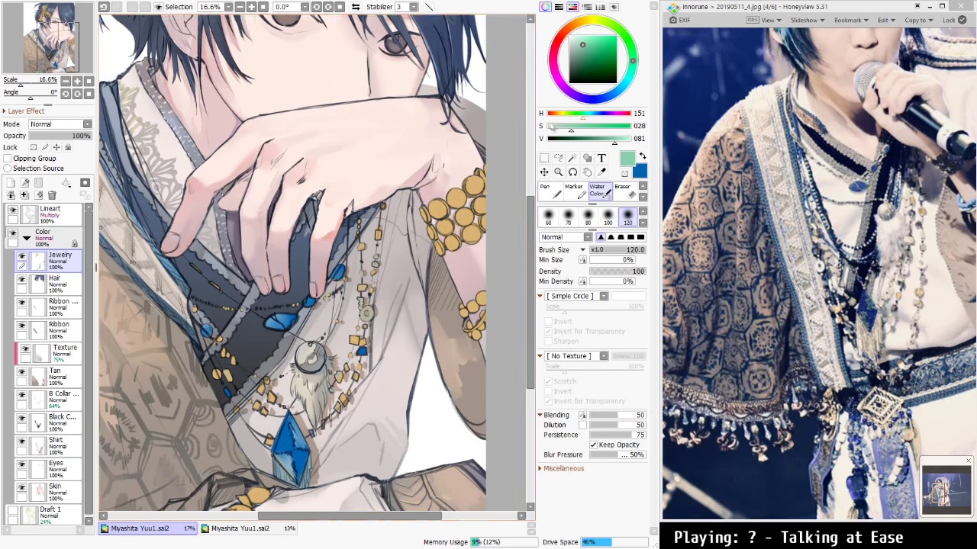
pyautogui.click(565, 88)
pyautogui.moveTo(565, 89); pyautogui.dragTo(564, 85)
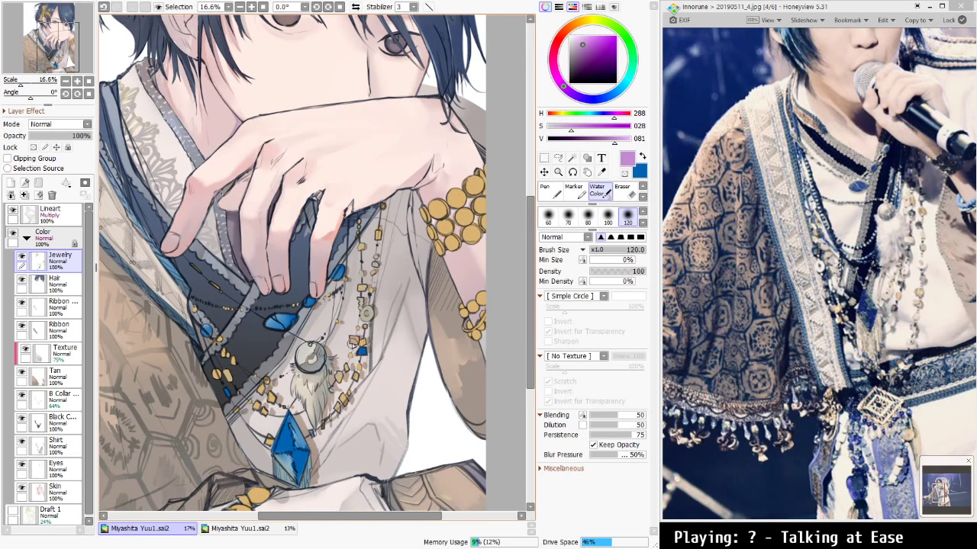
pyautogui.click(355, 337)
# Repaint gold charms along the necklaces in light yellow with the Marker, using H 52, S 37, V 100
pyautogui.click(587, 21)
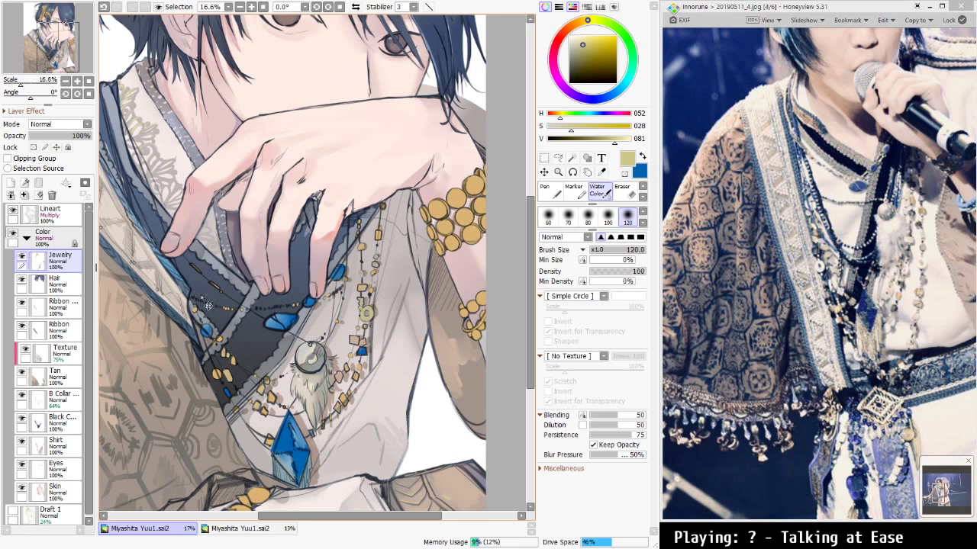
pyautogui.hotkey('ctrl', '-')
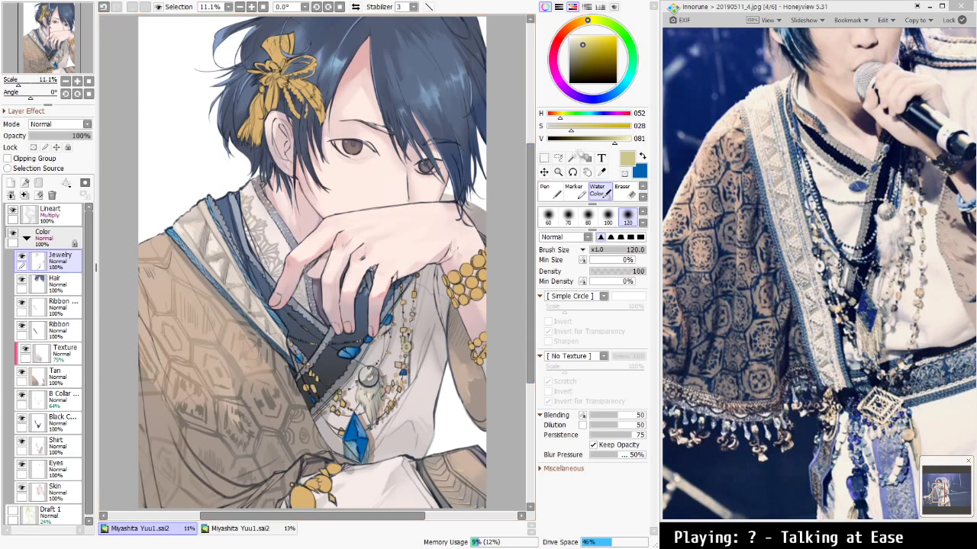
pyautogui.moveTo(571, 129); pyautogui.dragTo(563, 129)
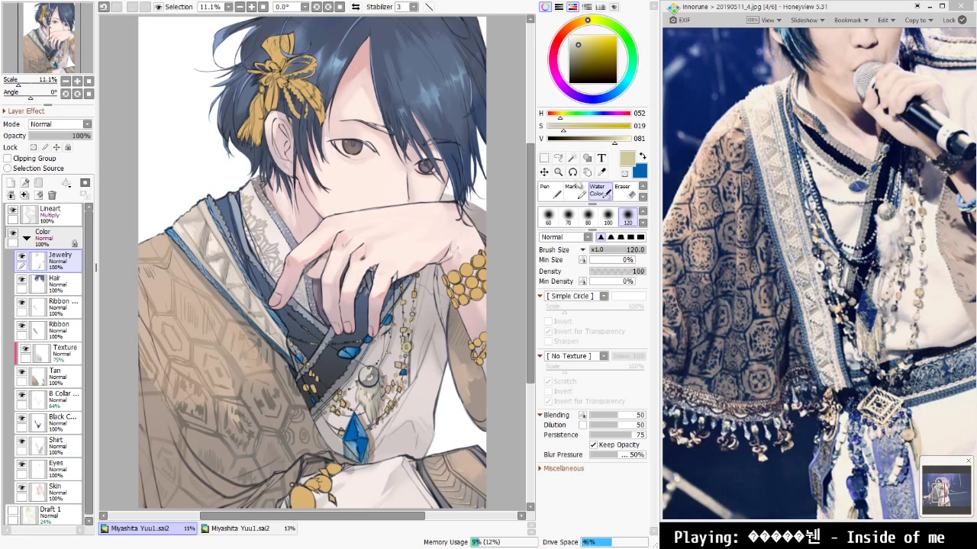
pyautogui.click(574, 191)
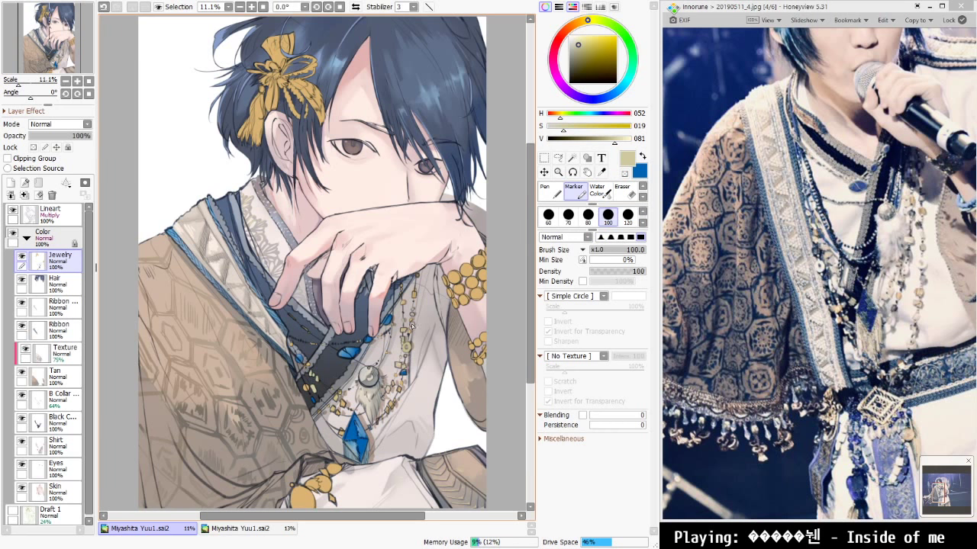
pyautogui.click(588, 36)
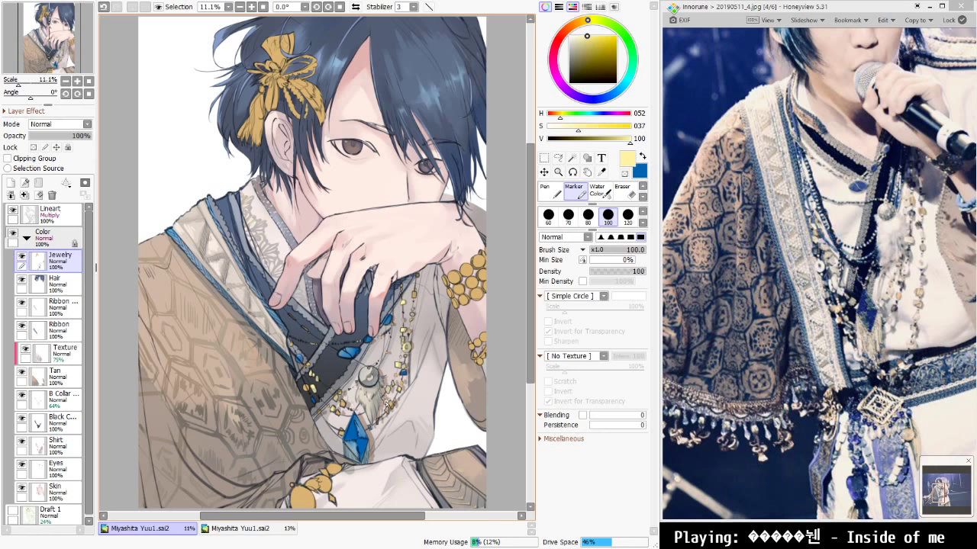
# Try a Hue and Saturation adjustment on the Jewelry layer
pyautogui.hotkey('ctrl', 'u')
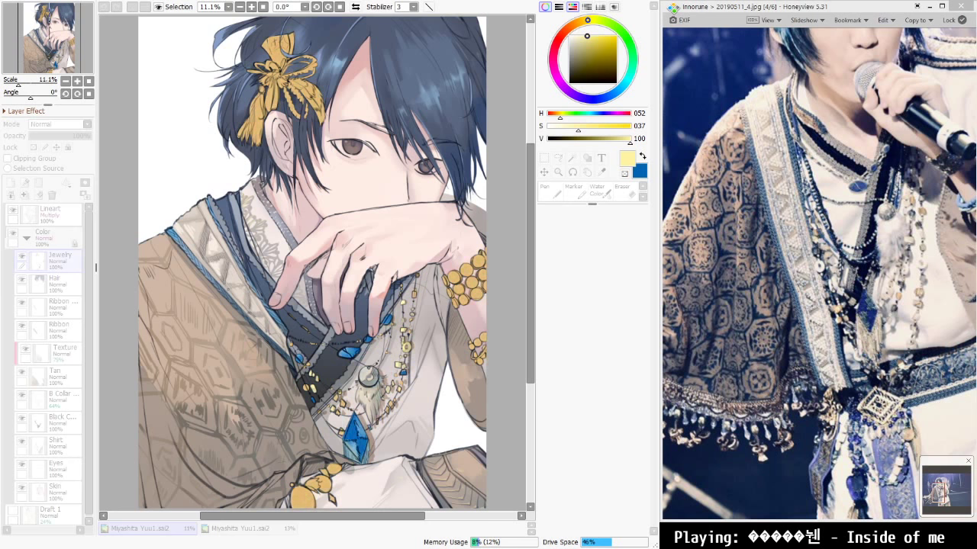
pyautogui.click(439, 452)
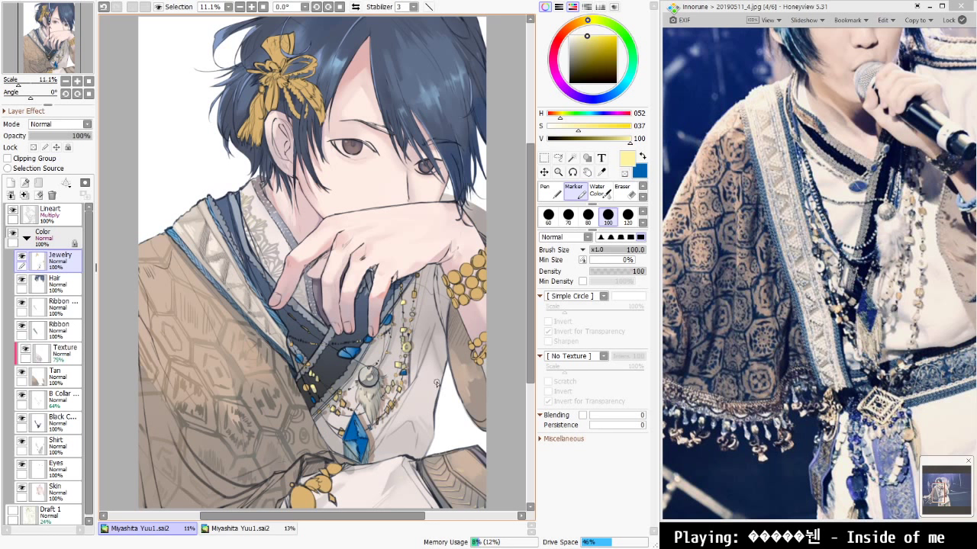
pyautogui.scroll(6, 415, 385)
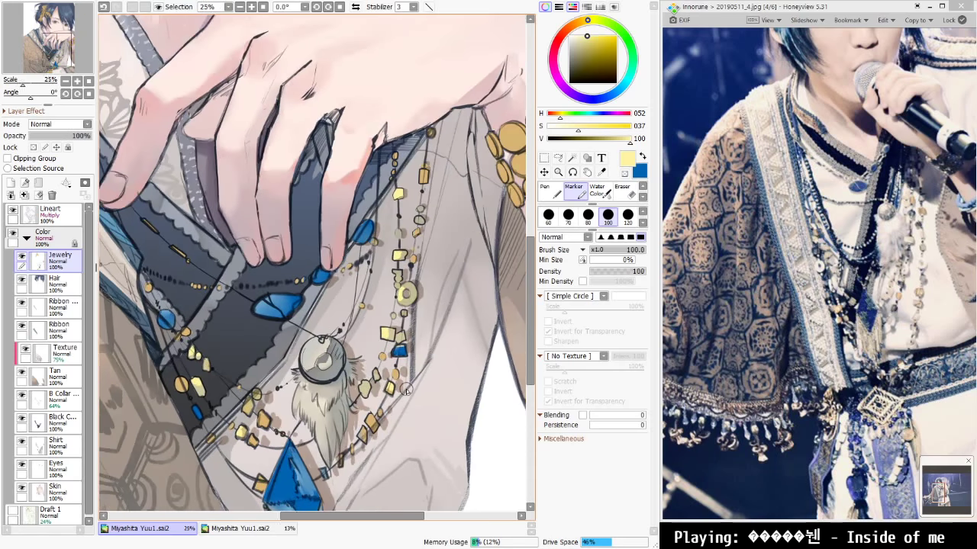
pyautogui.scroll(-3, 406, 390)
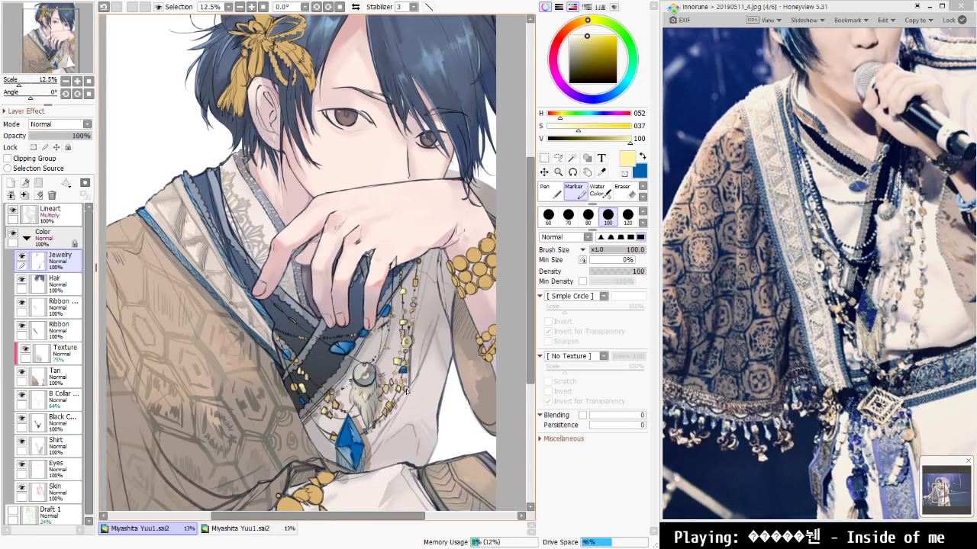
pyautogui.scroll(-1, 410, 396)
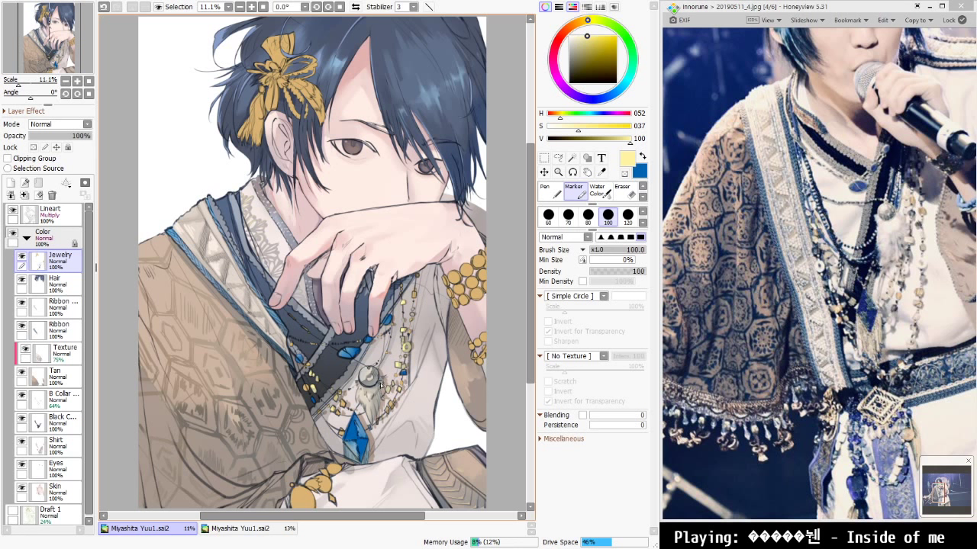
# Lighten more charms on the lower necklaces with pale yellow (H 52, S 35, V 100)
pyautogui.moveTo(593, 42); pyautogui.dragTo(578, 43)
pyautogui.moveTo(393, 368); pyautogui.dragTo(400, 367)
pyautogui.hotkey('ctrl', 'z')
pyautogui.keyDown('alt'); pyautogui.click(454, 286); pyautogui.keyUp('alt')
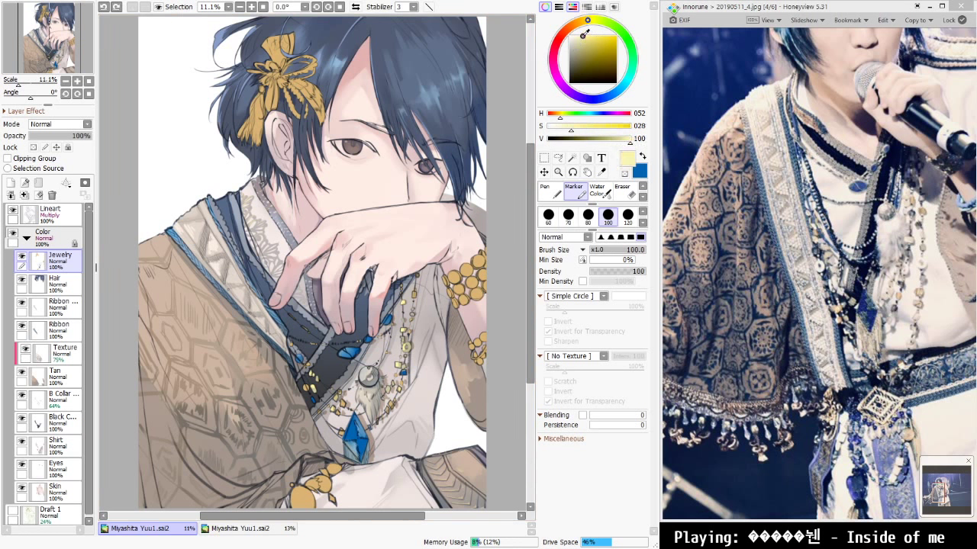
pyautogui.moveTo(319, 414); pyautogui.dragTo(323, 417)
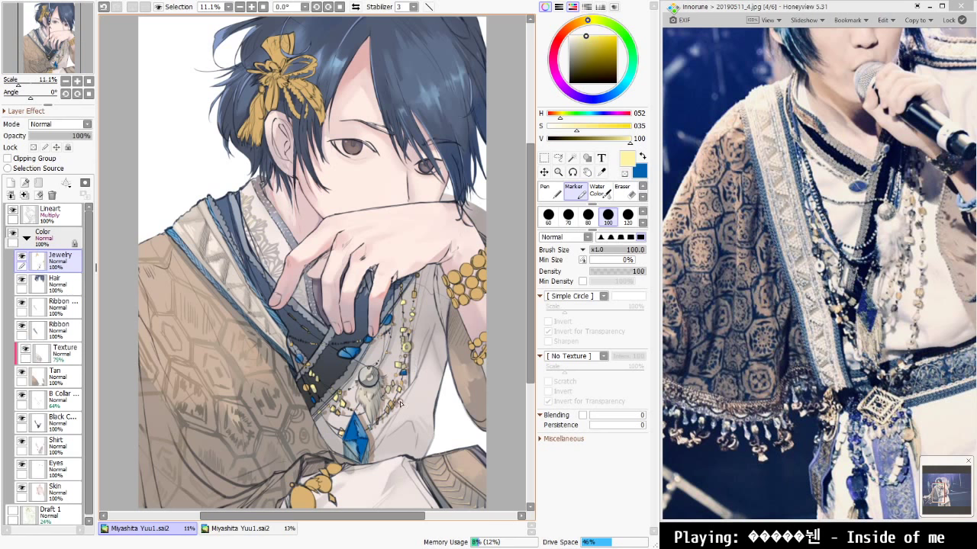
# Save the drawing and make the Jewelry layer's gold and blue more vivid with a Hue and Saturation adjustment
pyautogui.moveTo(424, 425); pyautogui.dragTo(402, 410)
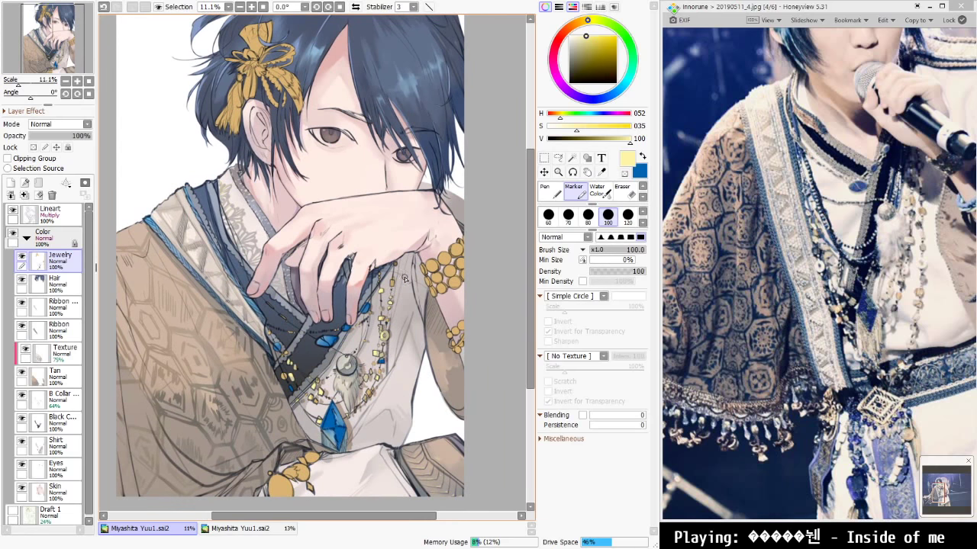
pyautogui.moveTo(406, 340); pyautogui.dragTo(408, 376)
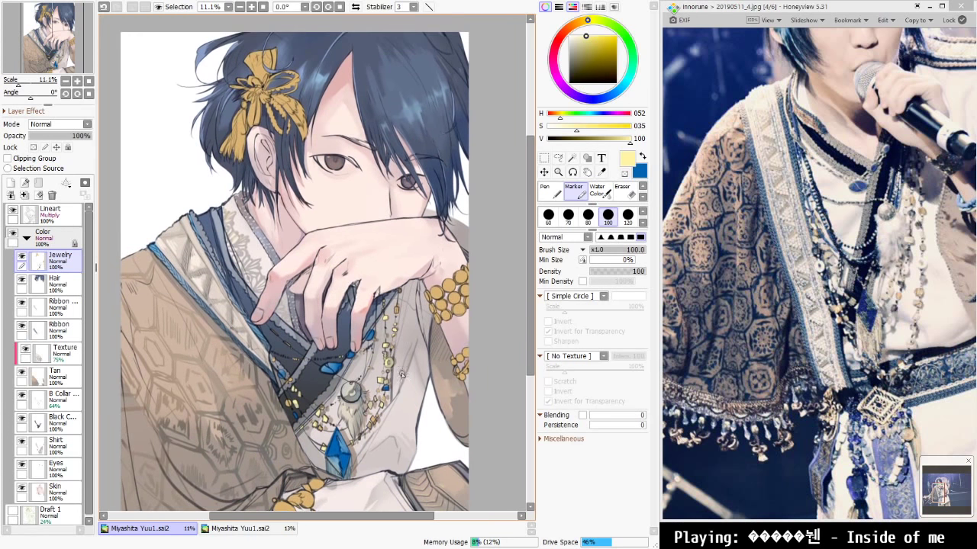
pyautogui.scroll(1, 430, 145)
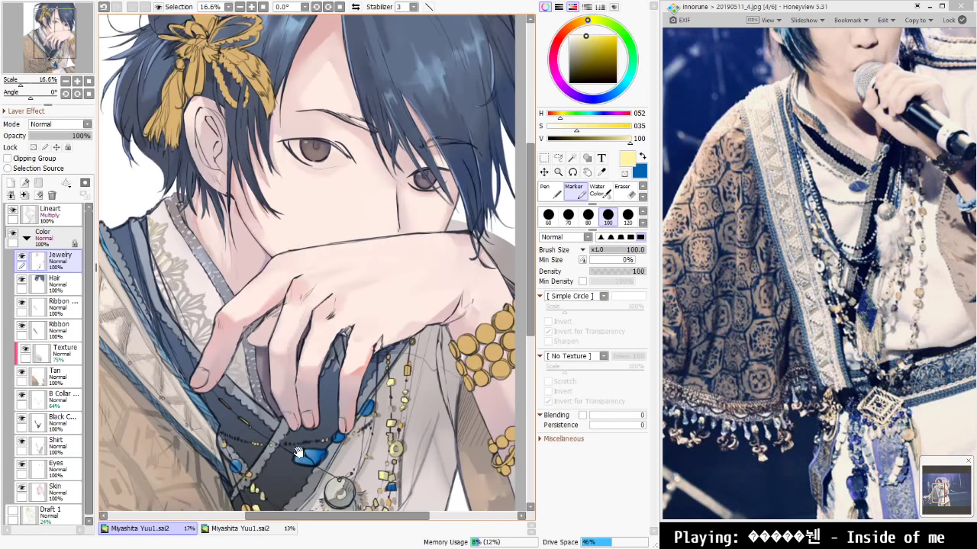
pyautogui.scroll(2, 353, 429)
pyautogui.hotkey('ctrl', 's')
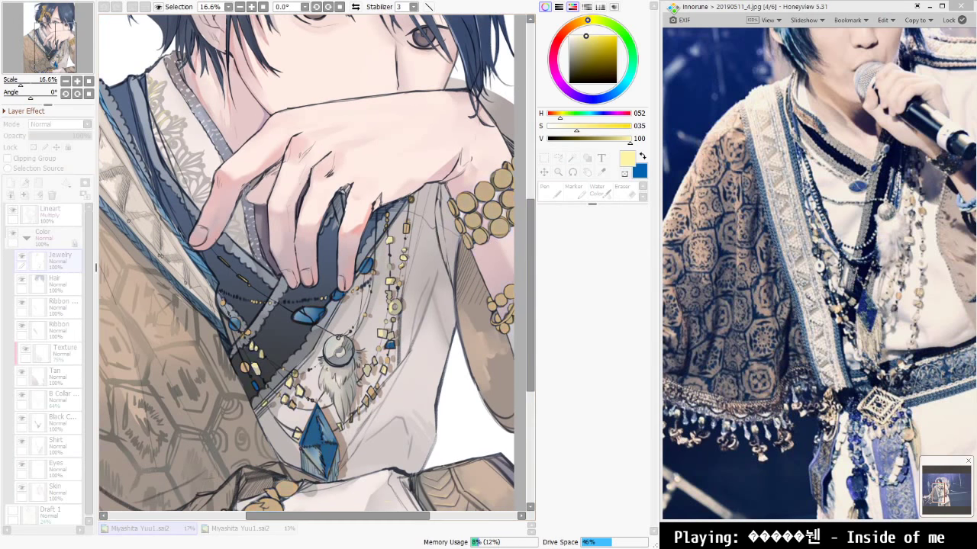
pyautogui.press('Return')
pyautogui.hotkey('ctrl', 'u')
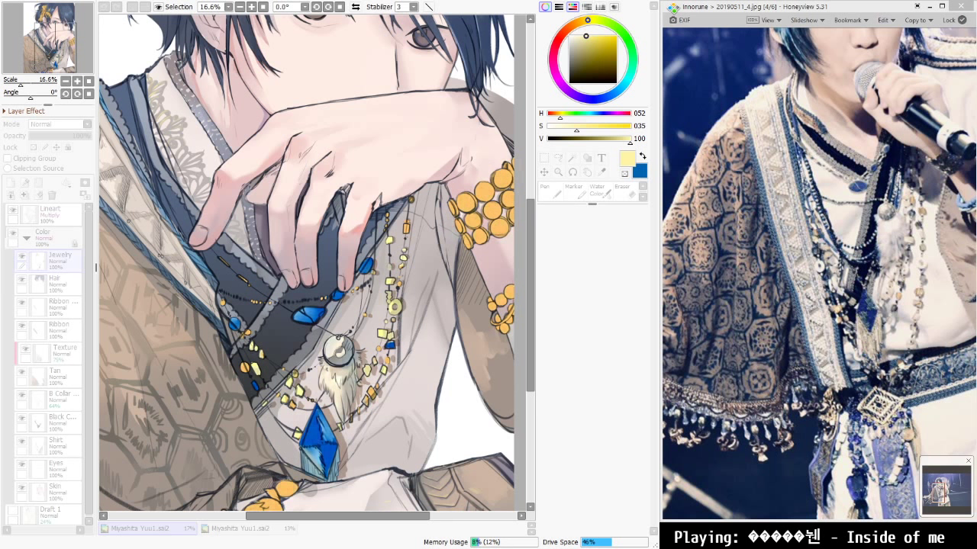
pyautogui.scroll(-2, 428, 428)
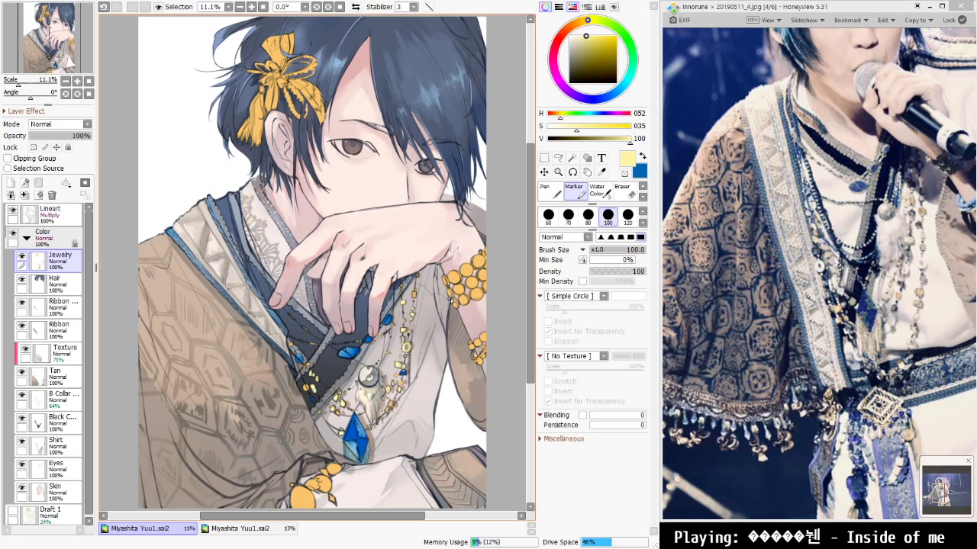
# Switch the reference viewer to the photo 20190331.jpg and examine the sleeve cuffs and wrist
pyautogui.moveTo(846, 206); pyautogui.dragTo(726, 244)
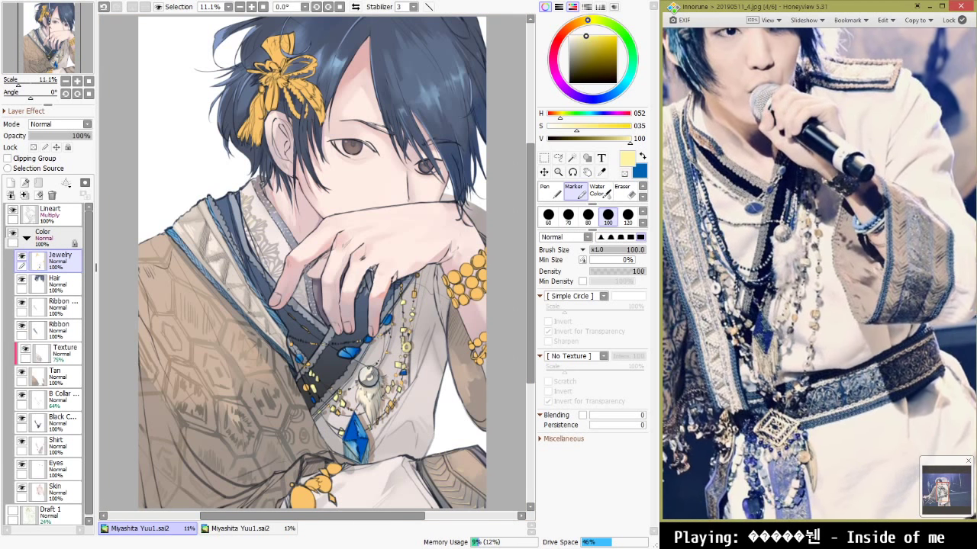
pyautogui.click(681, 260)
pyautogui.click(682, 261)
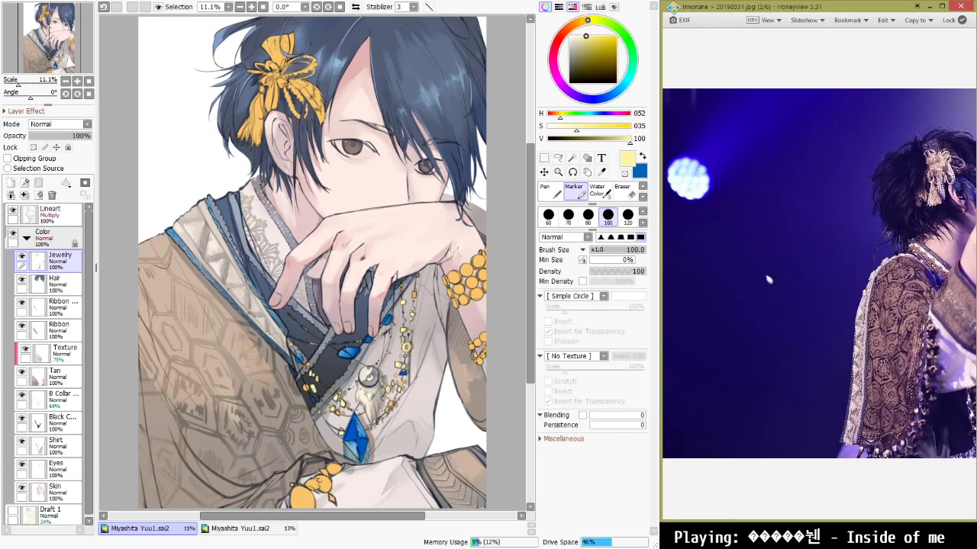
pyautogui.moveTo(766, 276); pyautogui.dragTo(519, 277)
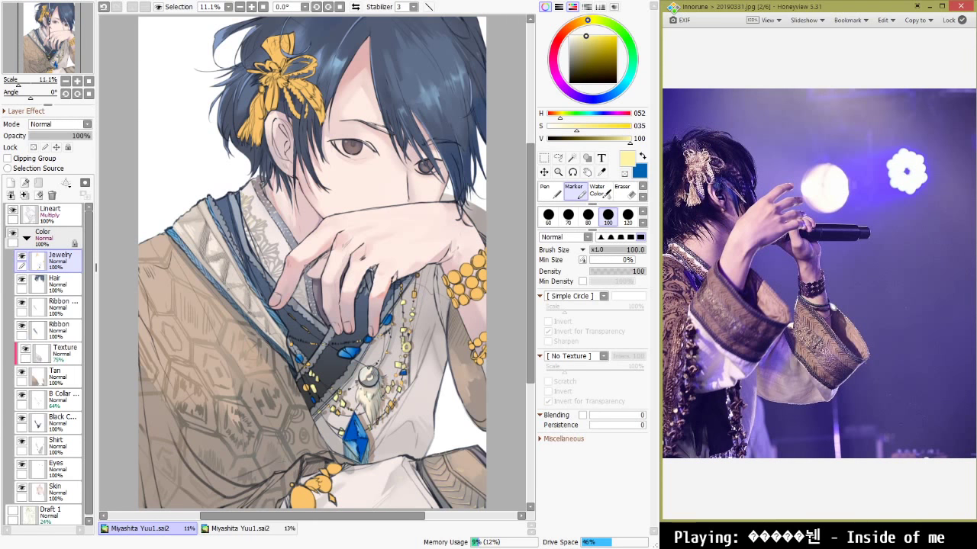
# Undo the last bracelet mark, then select the upper wrist bracelet and make its gold discs paler with a Hue and Saturation adjustment
pyautogui.scroll(10, 822, 295)
pyautogui.scroll(3, 830, 303)
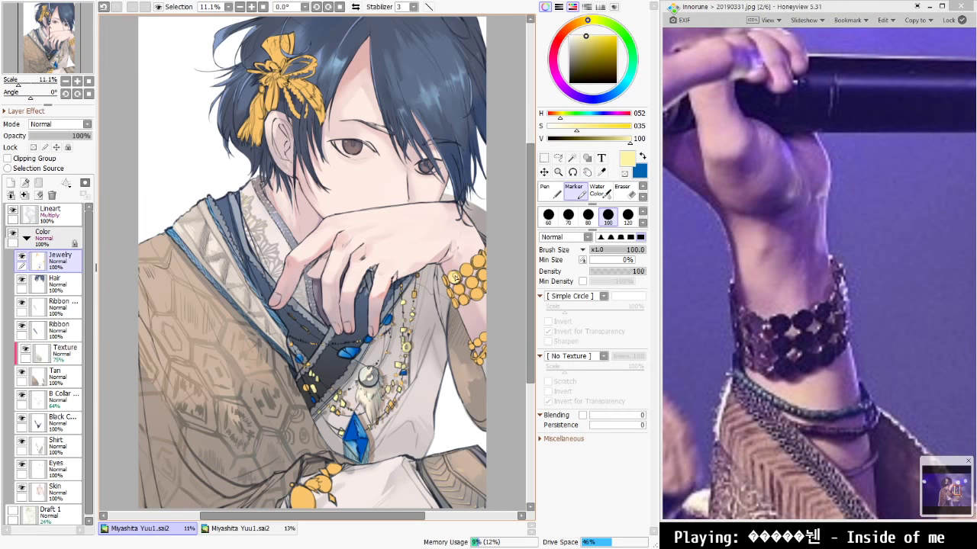
pyautogui.hotkey('ctrl', 'z')
pyautogui.moveTo(454, 280); pyautogui.dragTo(467, 276)
pyautogui.hotkey('ctrl', 't')
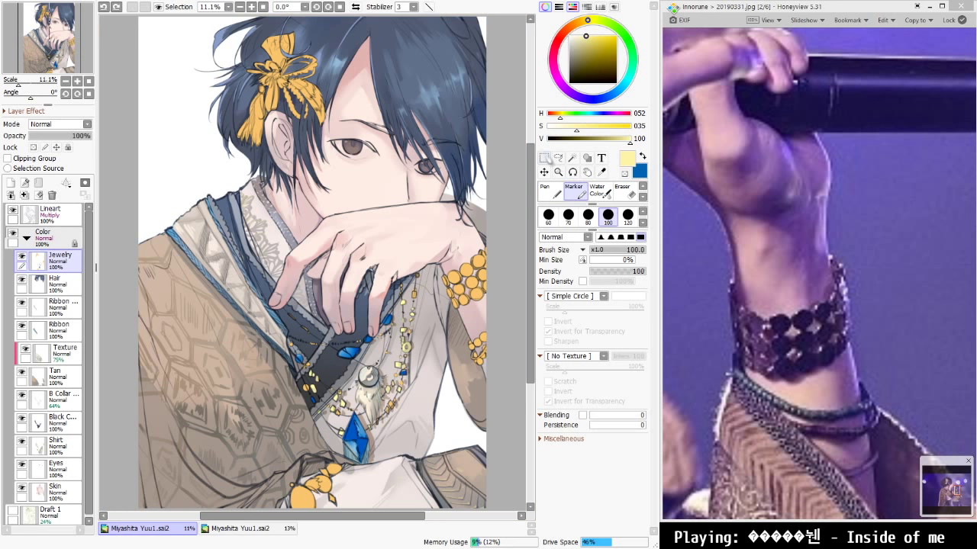
pyautogui.moveTo(427, 243); pyautogui.dragTo(534, 315)
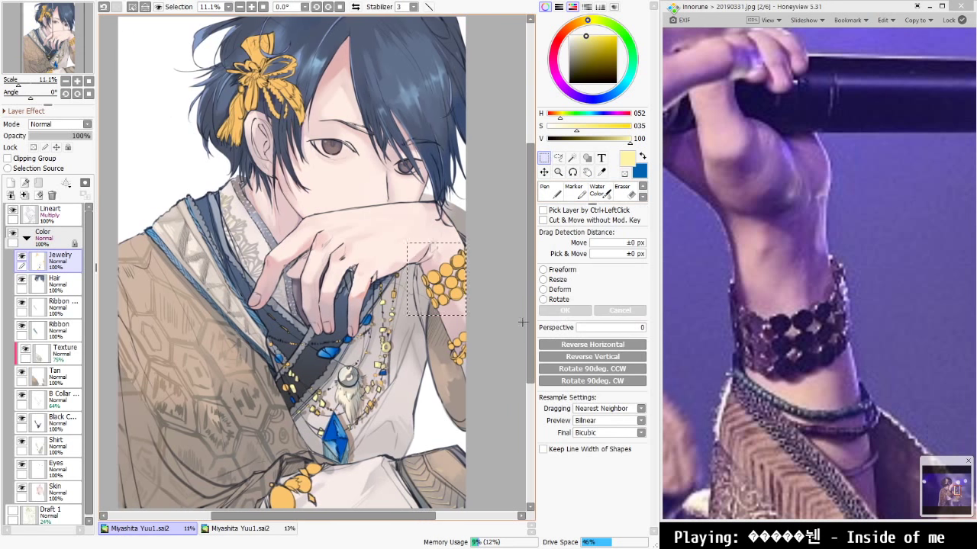
pyautogui.hotkey('ctrl', 'u')
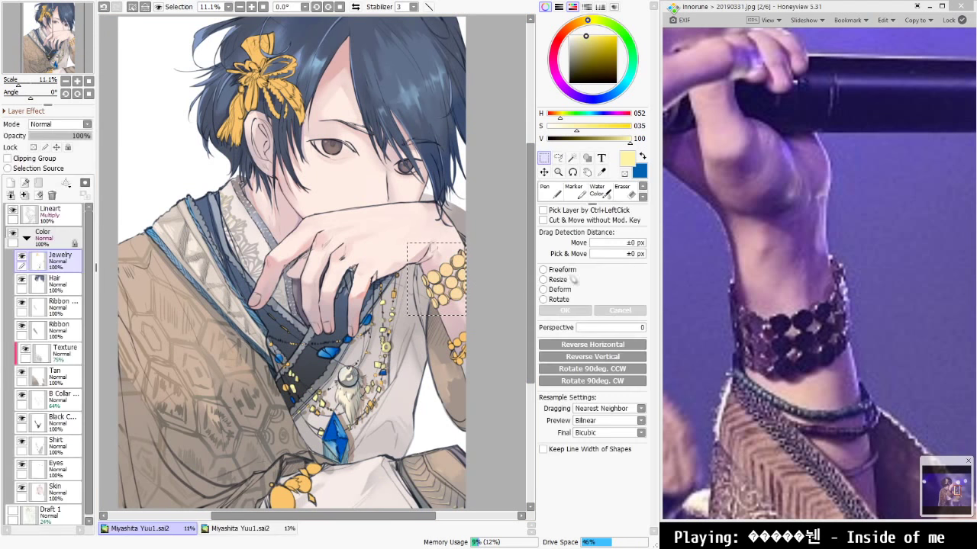
# Lighten the faces of the bracelet discs with cream (H 37, S 15, V 99) and clear the selection
pyautogui.scroll(4, 473, 243)
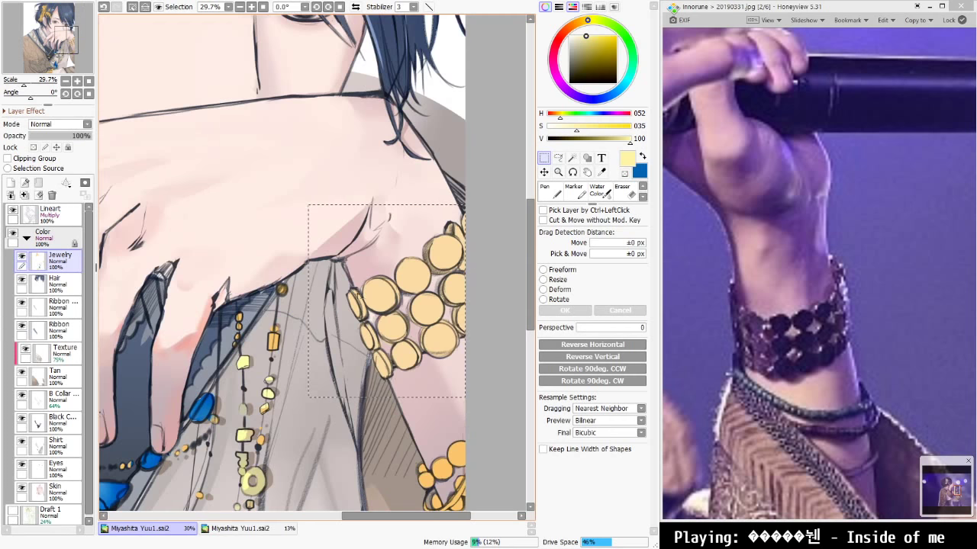
pyautogui.click(573, 190)
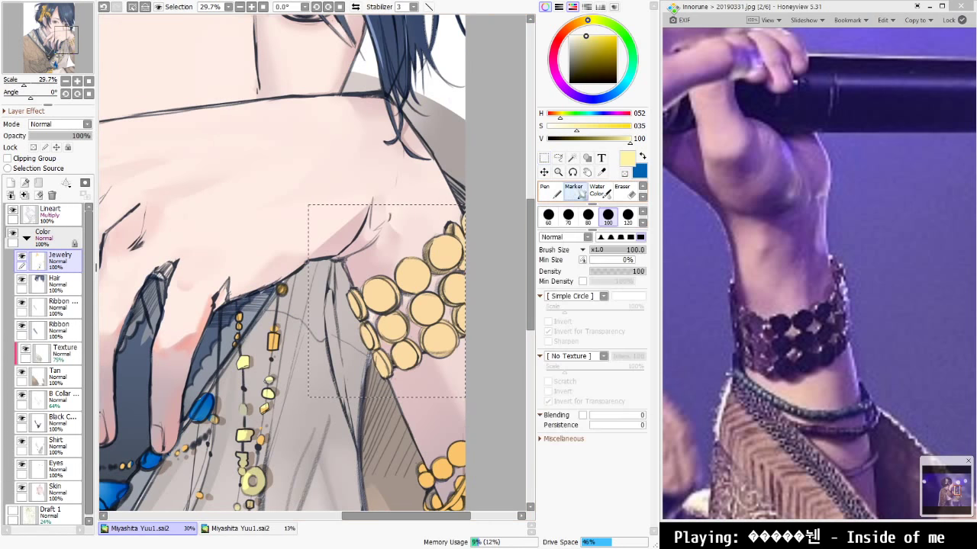
pyautogui.keyDown('alt'); pyautogui.click(413, 274); pyautogui.keyUp('alt')
pyautogui.moveTo(576, 130); pyautogui.dragTo(560, 129)
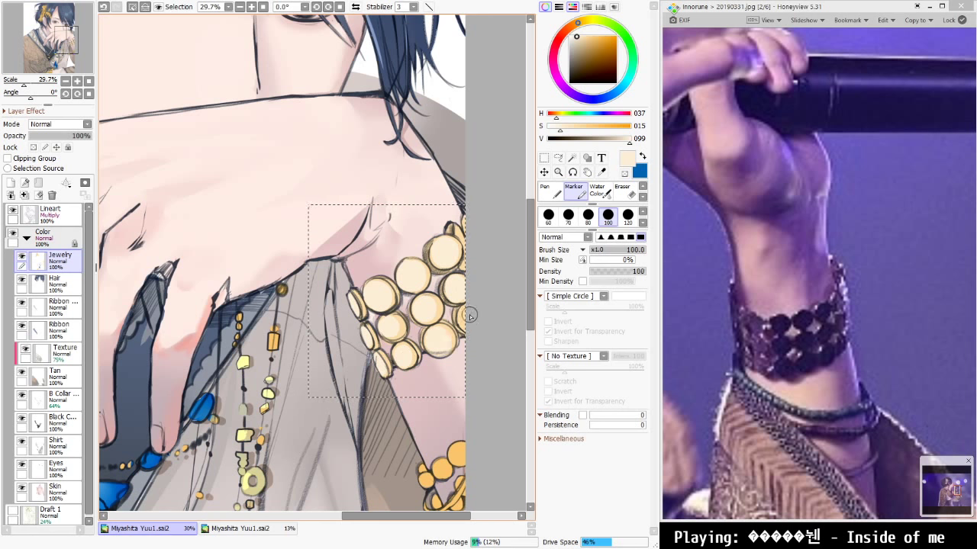
pyautogui.press('c')
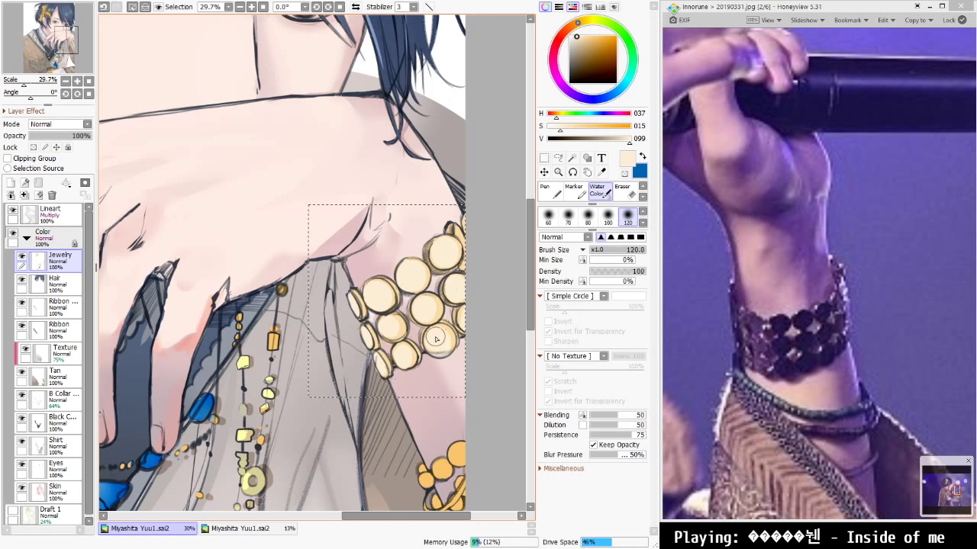
pyautogui.scroll(-5, 523, 174)
pyautogui.scroll(3, 523, 174)
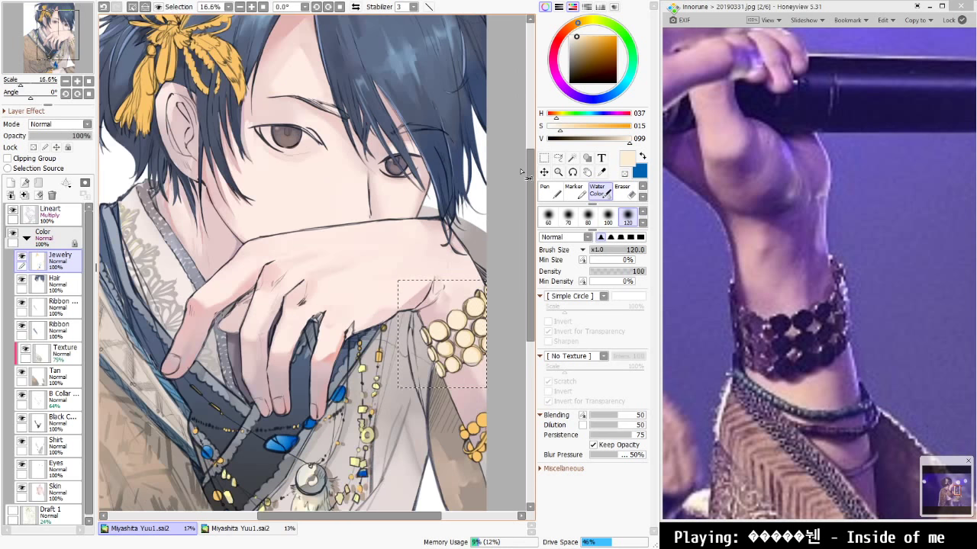
pyautogui.scroll(-3, 523, 174)
pyautogui.scroll(2, 523, 174)
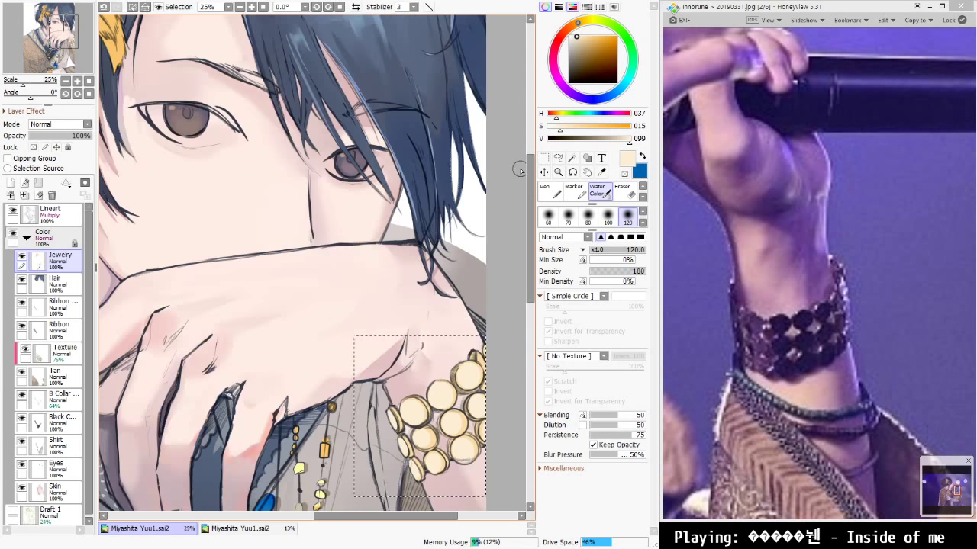
pyautogui.press('m')
pyautogui.hotkey('ctrl', 'd')
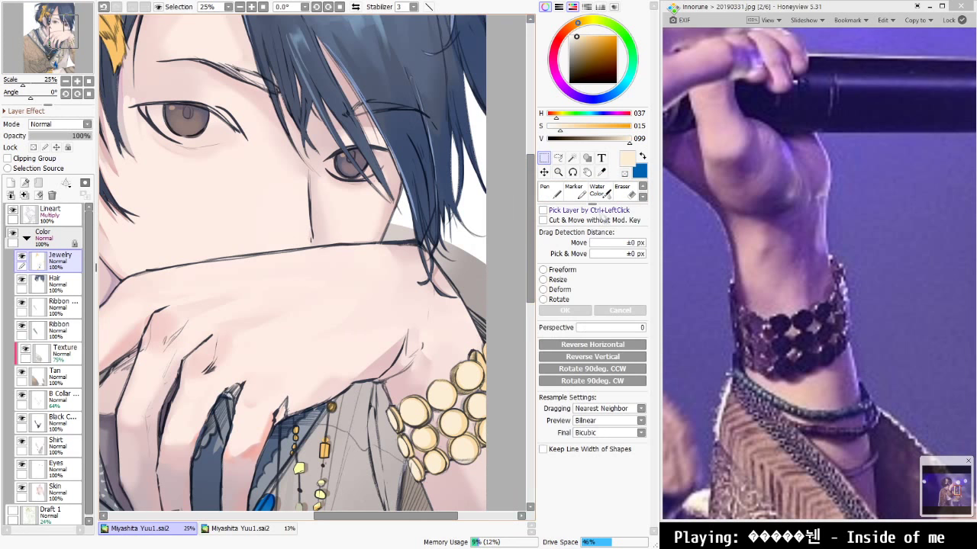
# Paint white highlights (S 0, V 100) on the upper wrist bracelet's discs with the Marker
pyautogui.click(579, 192)
pyautogui.click(568, 35)
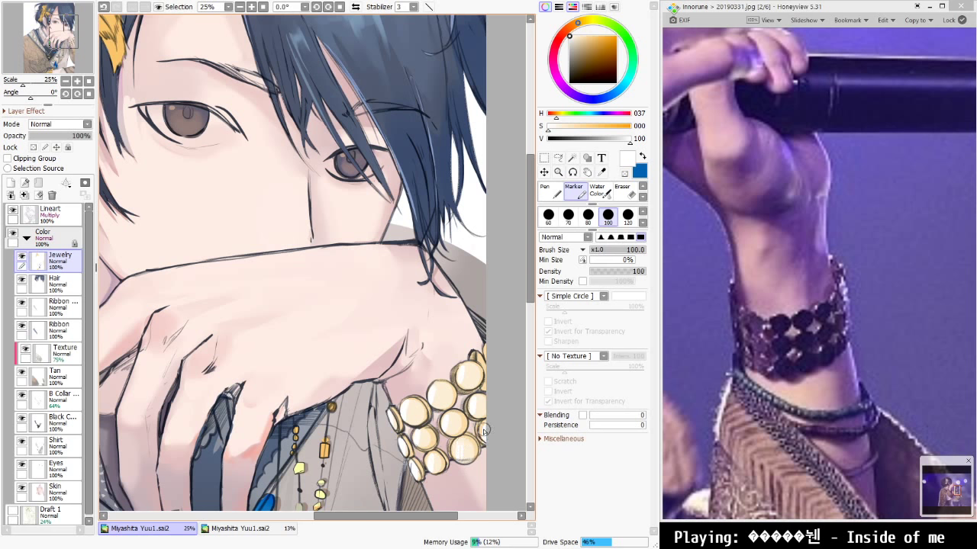
pyautogui.hotkey('ctrl', '0')
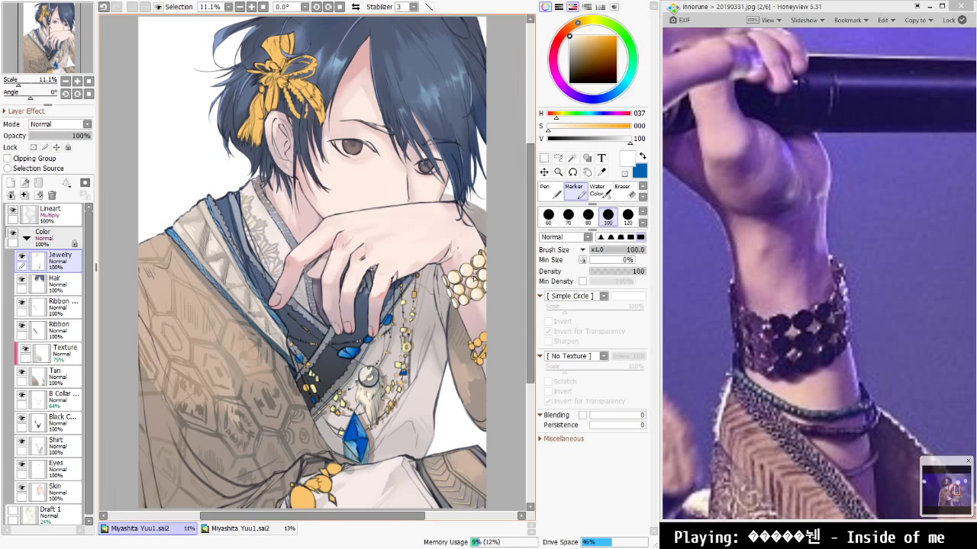
pyautogui.scroll(5, 474, 280)
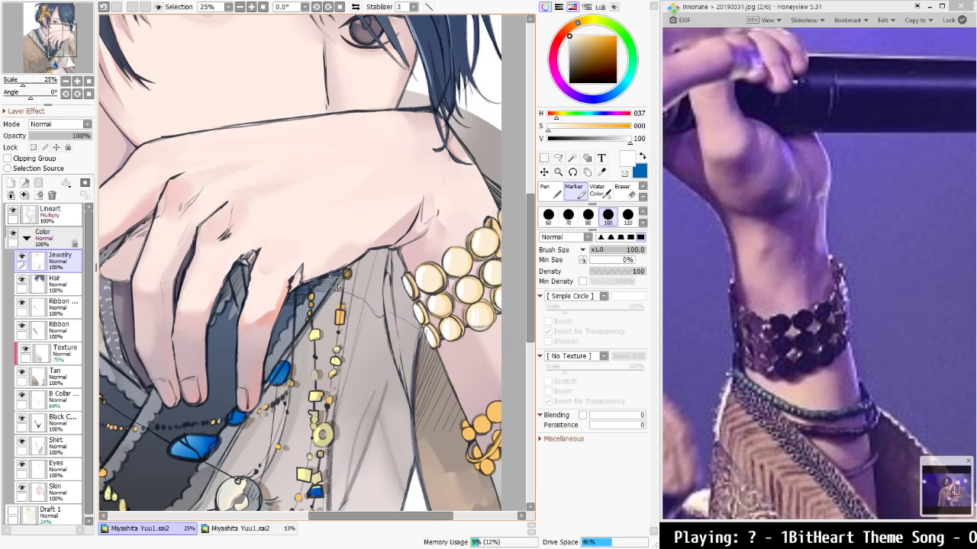
# Soften the shading on the bracelet discs with the Water Color brush at size 30, using cream tones sampled from them
pyautogui.press('c')
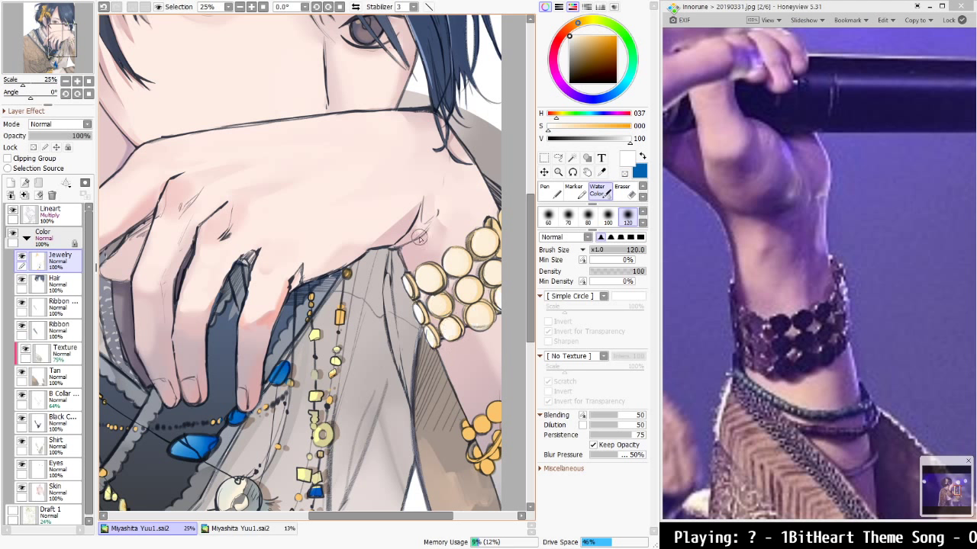
pyautogui.keyDown('alt'); pyautogui.click(474, 287); pyautogui.keyUp('alt')
pyautogui.press('[')
pyautogui.press('[')
pyautogui.press('[')
pyautogui.press('[')
pyautogui.press('[')
pyautogui.press('[')
pyautogui.press('[')
pyautogui.press('[')
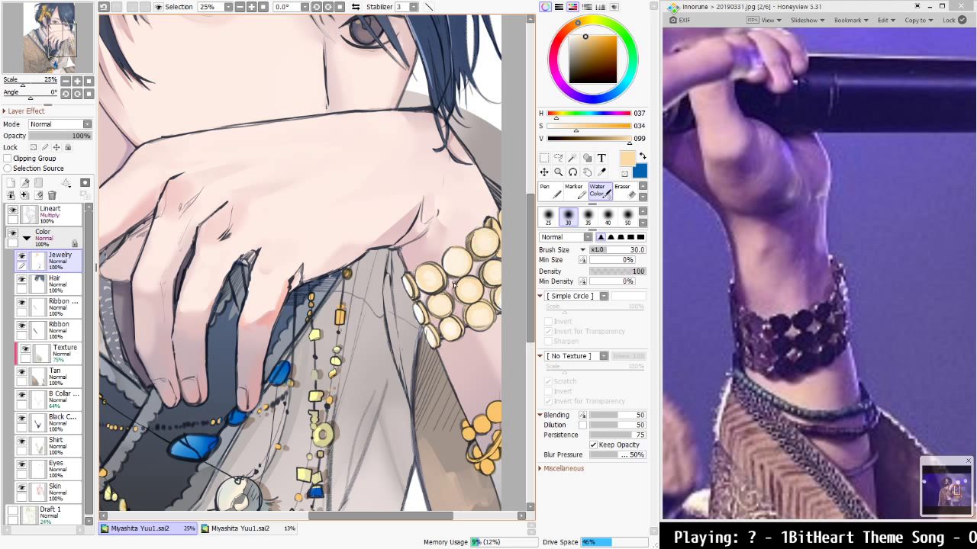
pyautogui.keyDown('alt'); pyautogui.click(431, 276); pyautogui.keyUp('alt')
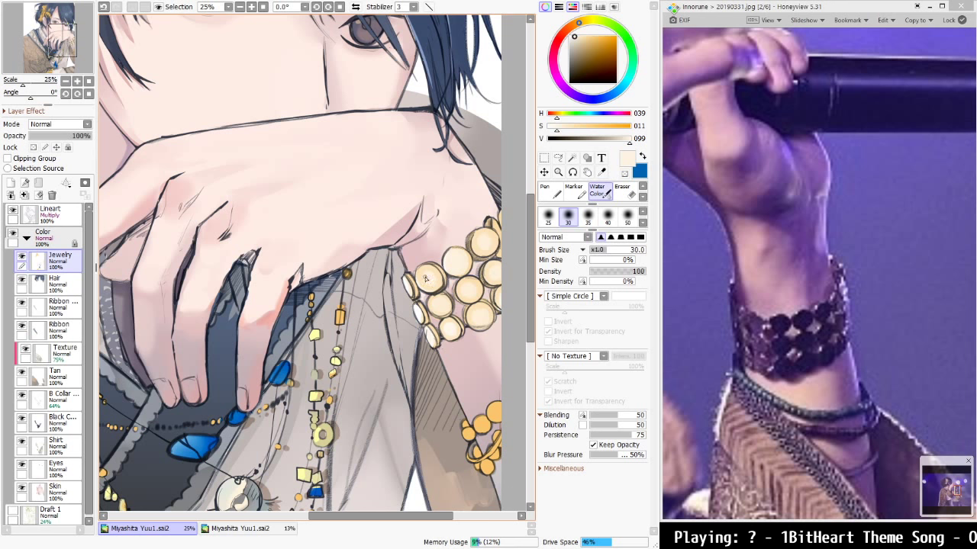
# Add small white accents to the bracelet discs with the Marker at size 25, undoing the misplaced strokes
pyautogui.keyDown('alt'); pyautogui.click(435, 304); pyautogui.keyUp('alt')
pyautogui.press('m')
pyautogui.press('[')
pyautogui.press('[')
pyautogui.press('[')
pyautogui.press(']')
pyautogui.press(']')
pyautogui.press(']')
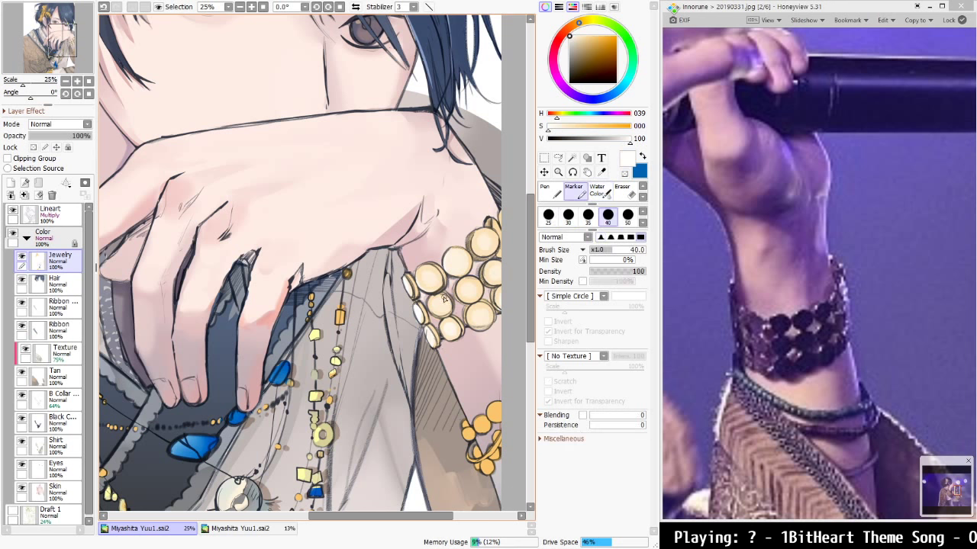
pyautogui.press('[')
pyautogui.press('[')
pyautogui.press('[')
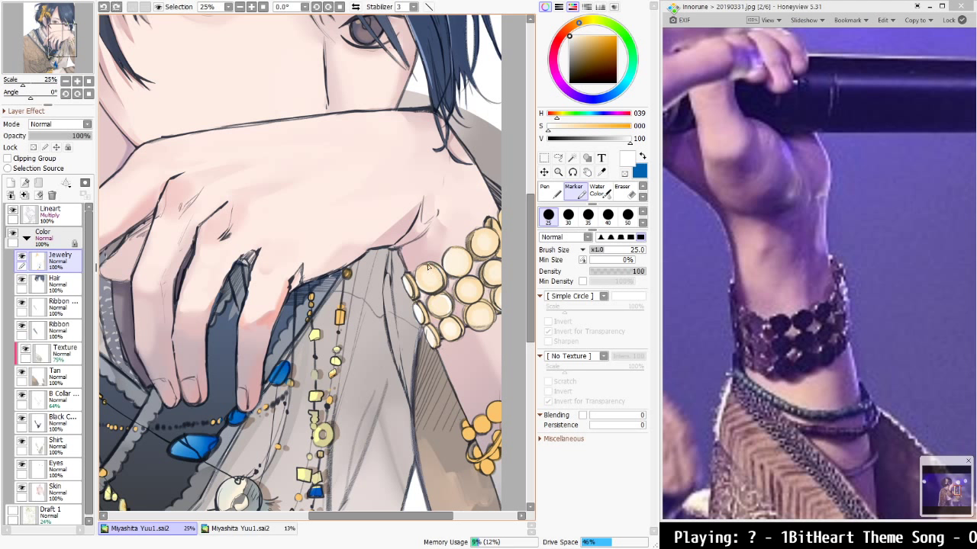
pyautogui.moveTo(438, 273)
pyautogui.mouseDown()
pyautogui.moveTo(423, 267)
pyautogui.moveTo(440, 278)
pyautogui.mouseUp()
pyautogui.hotkey('ctrl', 'z')
pyautogui.hotkey('ctrl', 'z')
pyautogui.moveTo(454, 250); pyautogui.dragTo(468, 262)
# Blend the white accents into the bracelet discs with the Water Color brush at size 70
pyautogui.press('b')
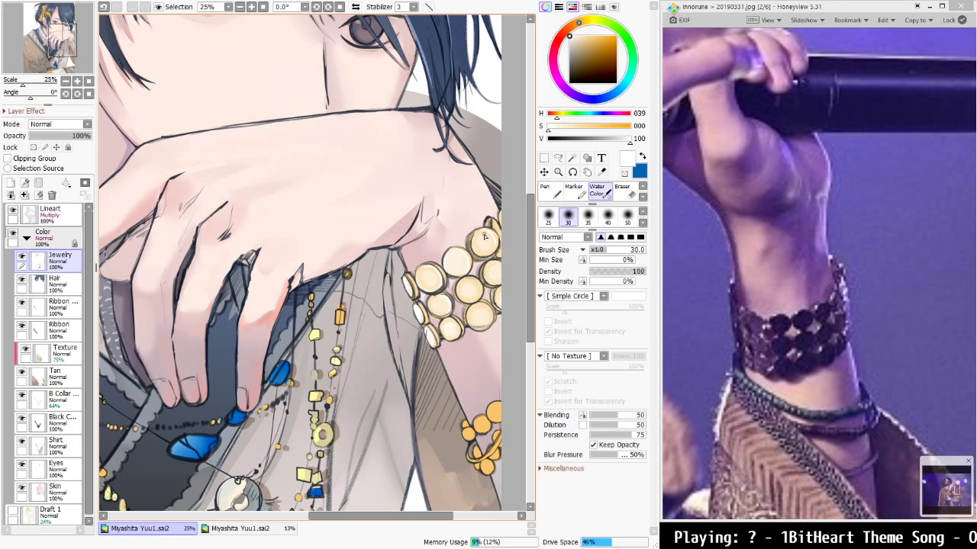
pyautogui.press(']')
pyautogui.press(']')
pyautogui.press(']')
pyautogui.press(']')
pyautogui.press(']')
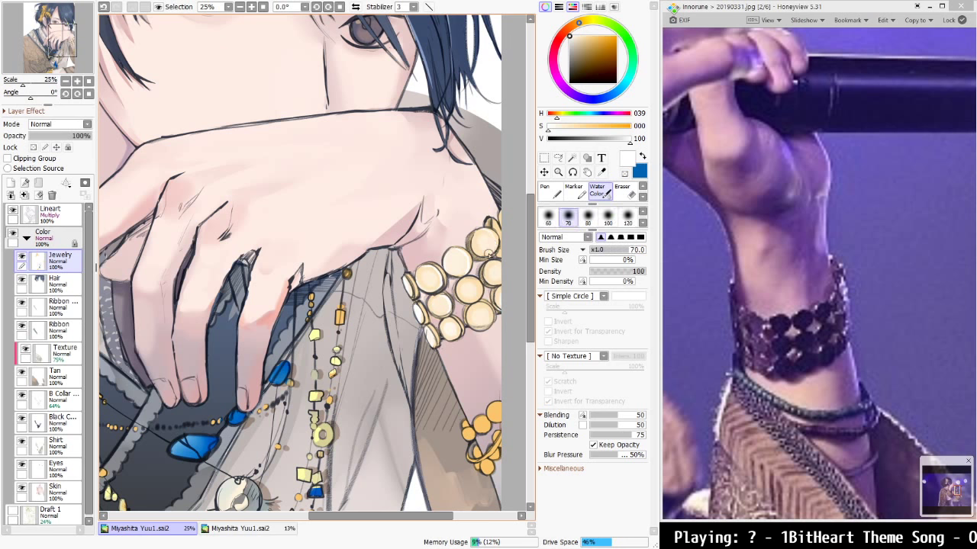
pyautogui.hotkey('ctrl', '0')
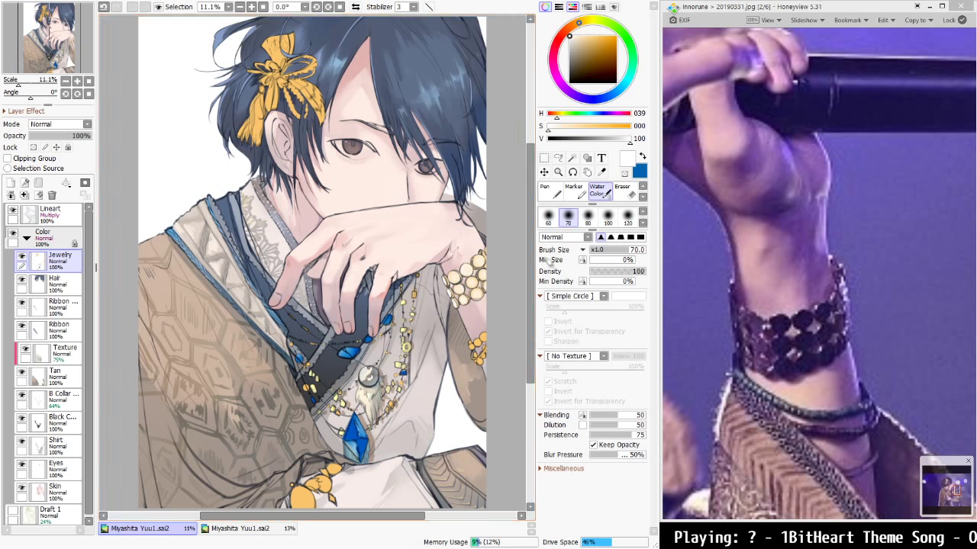
# Sample a pinkish skin tone (H 358, S 11, V 90), add a layer above Jewelry and set the Marker size to 300
pyautogui.click(581, 195)
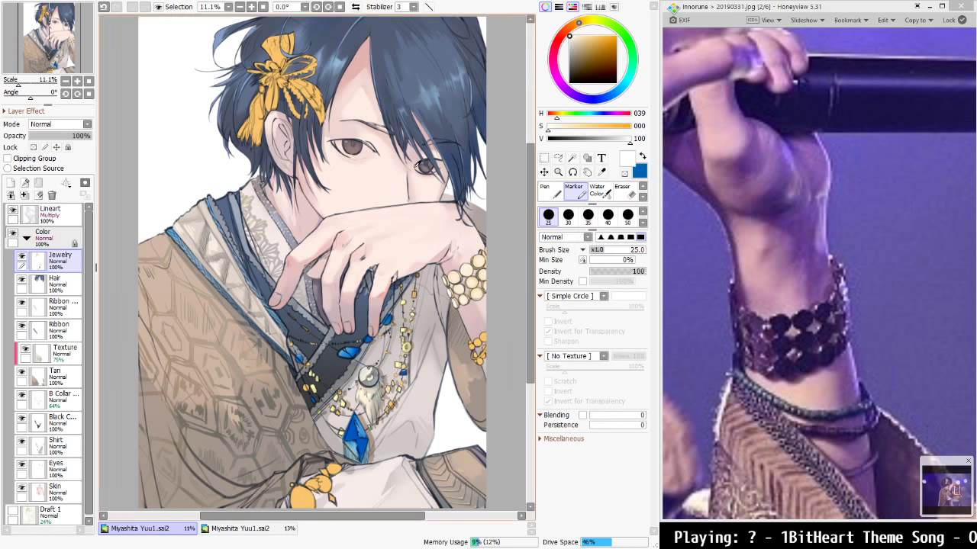
pyautogui.keyDown('alt'); pyautogui.click(311, 211); pyautogui.keyUp('alt')
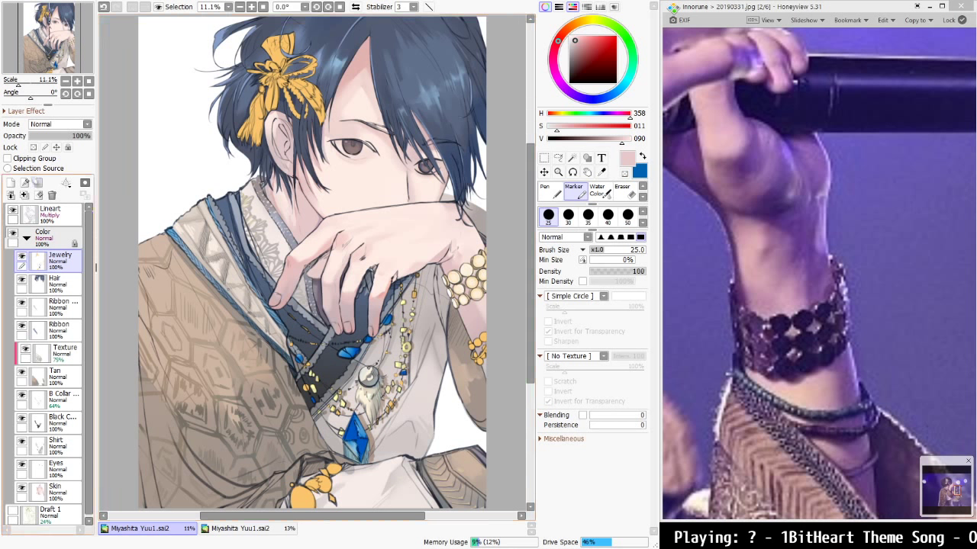
pyautogui.click(10, 183)
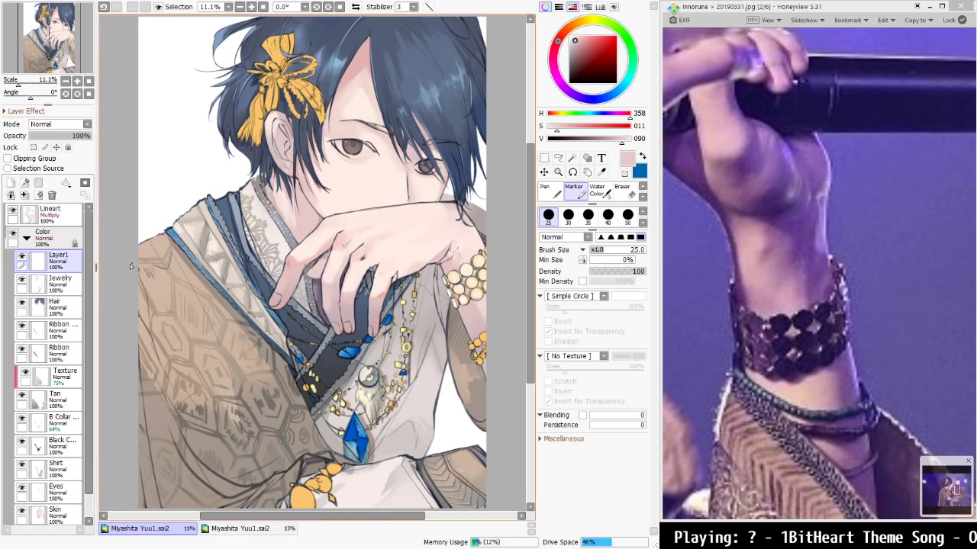
pyautogui.press(']')
pyautogui.press(']')
pyautogui.press(']')
pyautogui.press(']')
pyautogui.press(']')
pyautogui.press(']')
pyautogui.press(']')
pyautogui.press(']')
pyautogui.press(']')
pyautogui.press(']')
pyautogui.press(']')
pyautogui.press(']')
pyautogui.press(']')
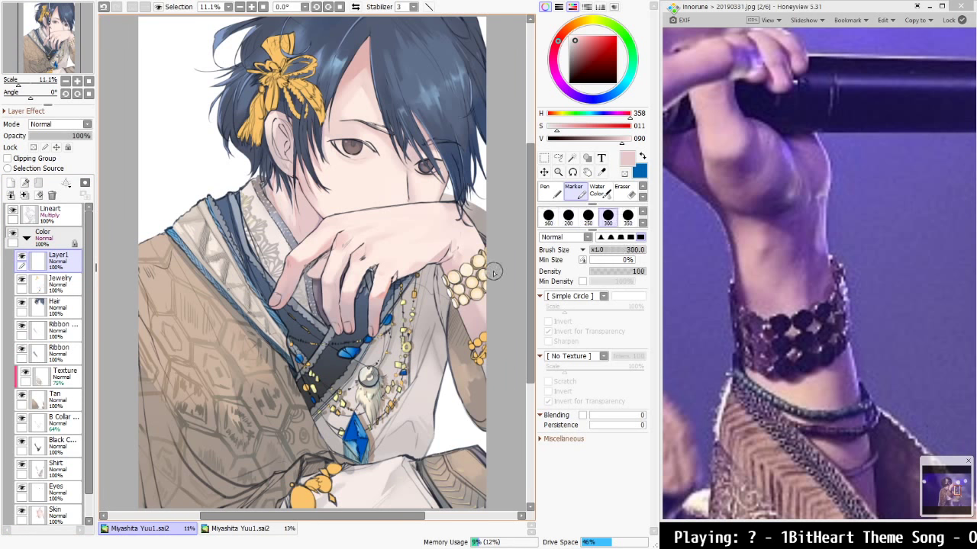
# Set the new layer to Shade mode at 76% opacity and clip it to the Jewelry layer
pyautogui.click(44, 233)
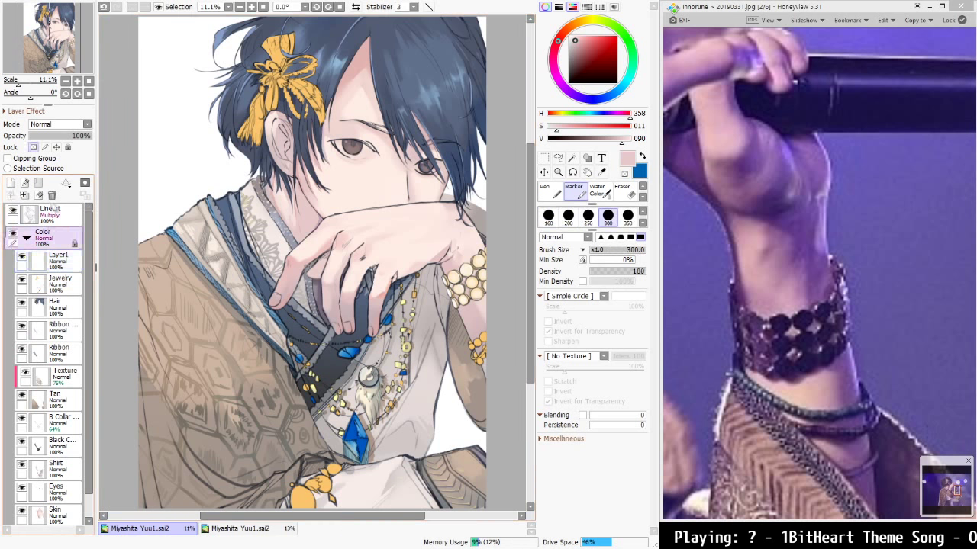
pyautogui.click(65, 269)
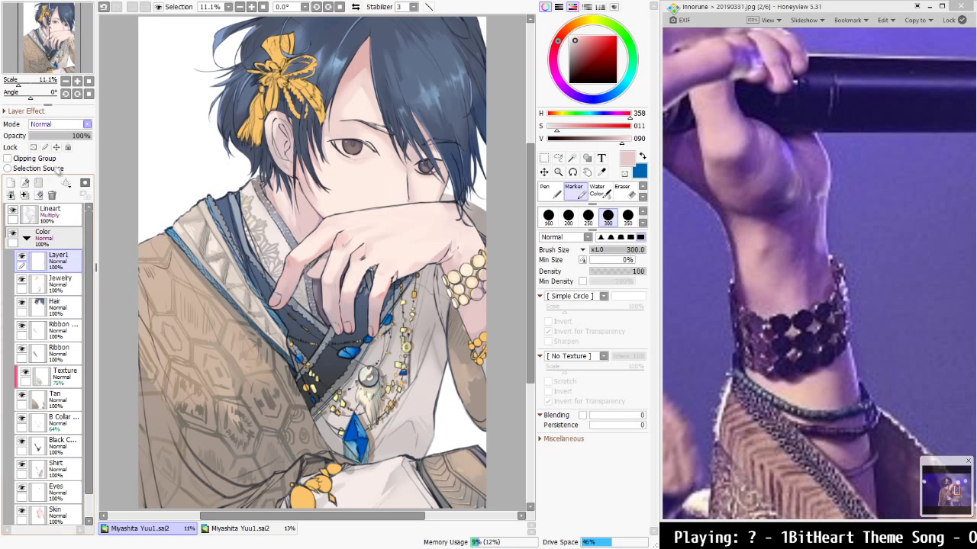
pyautogui.scroll(-3, 61, 127)
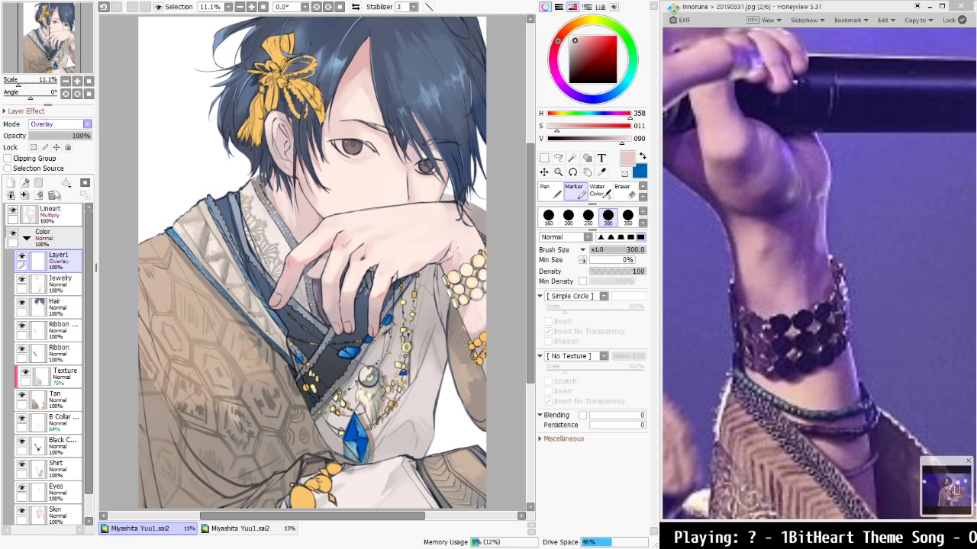
pyautogui.scroll(-2, 61, 125)
pyautogui.moveTo(69, 136); pyautogui.dragTo(64, 136)
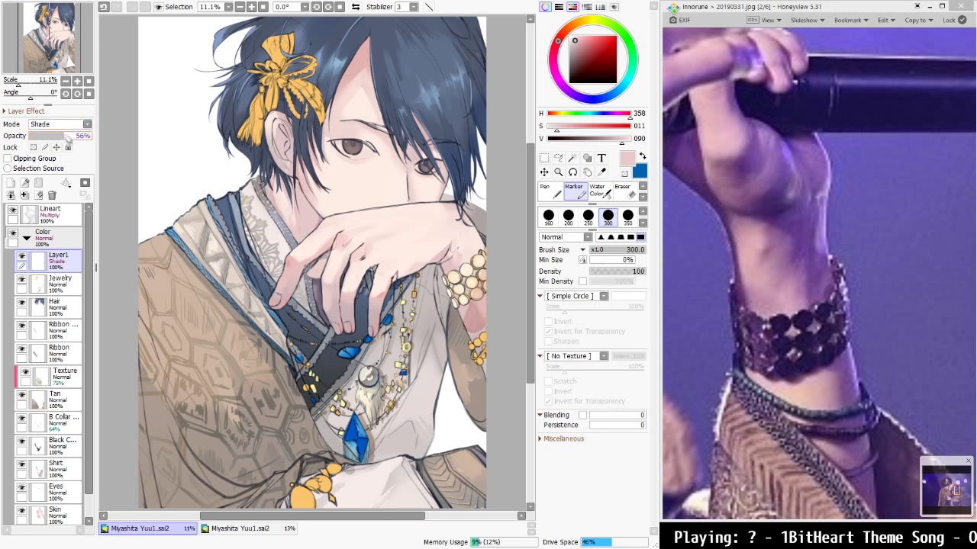
pyautogui.click(23, 158)
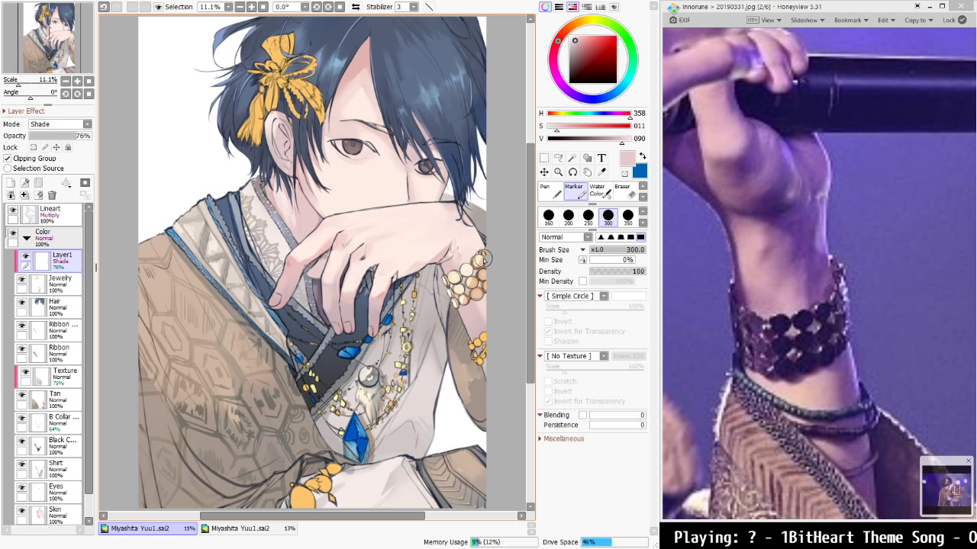
# Shade the upper wrist bracelet with the sampled pink on the clipped layer, using the Marker at size 250
pyautogui.press('[')
pyautogui.press('[')
pyautogui.press('[')
pyautogui.press('[')
pyautogui.press('[')
pyautogui.press('[')
pyautogui.press(']')
pyautogui.press(']')
pyautogui.press(']')
pyautogui.press(']')
pyautogui.press(']')
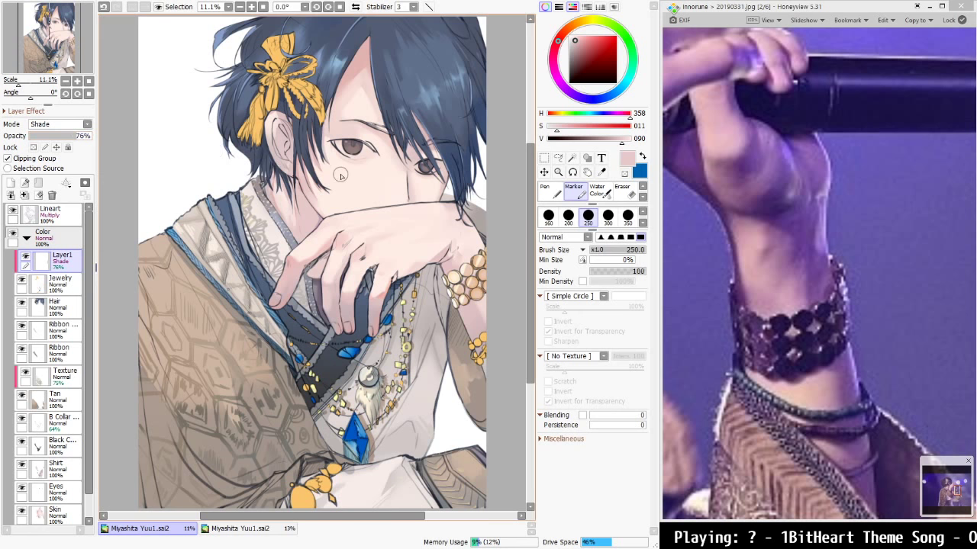
# Shift the bracelet shading to a darker mauve with a colour adjustment and merge the layer into Jewelry
pyautogui.hotkey('ctrl', 't')
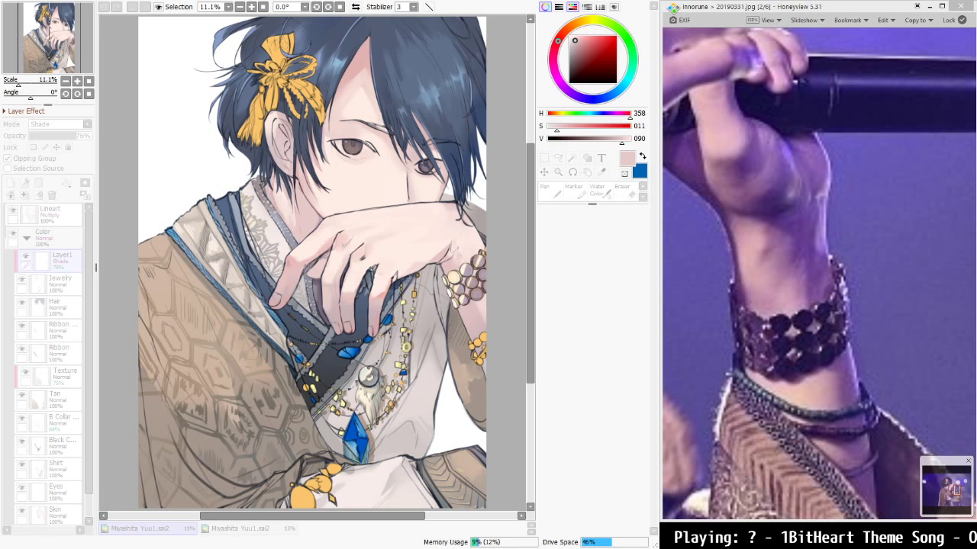
pyautogui.press('Return')
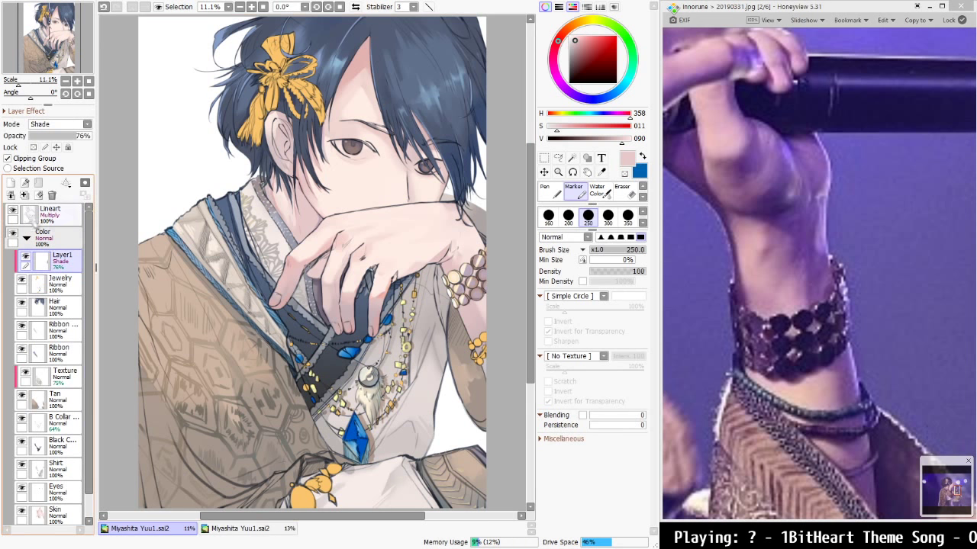
pyautogui.click(24, 195)
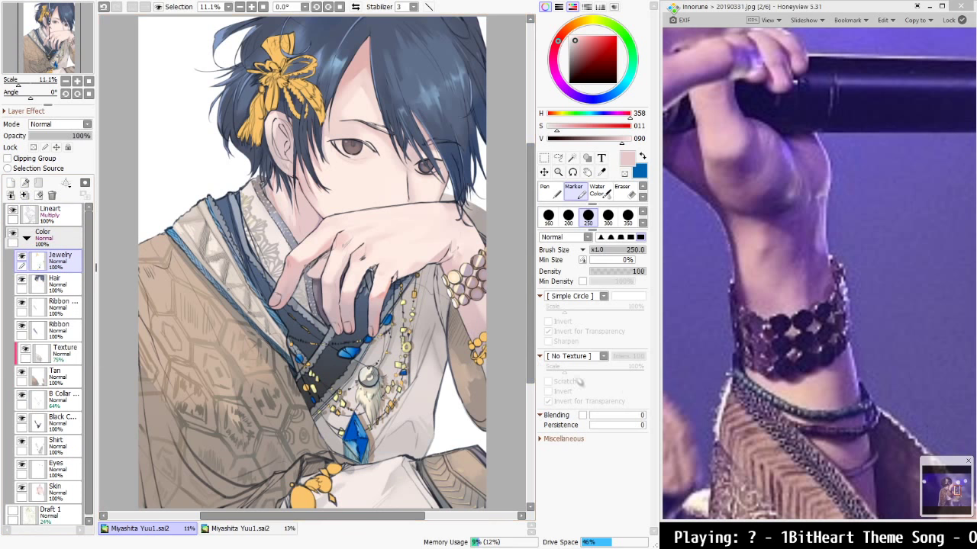
# Switch the reference to stage photo 20190511_4.jpg and sample the necklace gem's bright blue (H 206, S 64, V 85)
pyautogui.moveTo(946, 420); pyautogui.dragTo(902, 336)
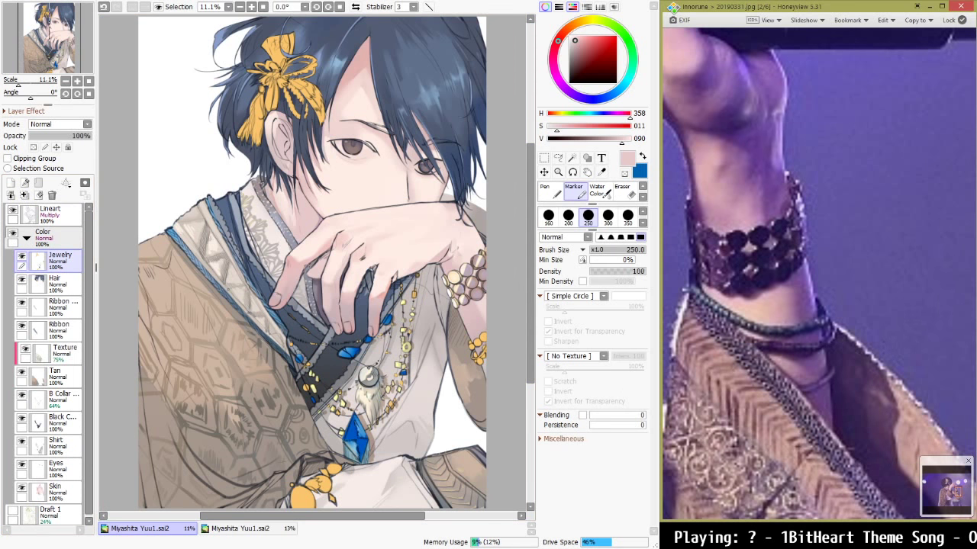
pyautogui.click(954, 283)
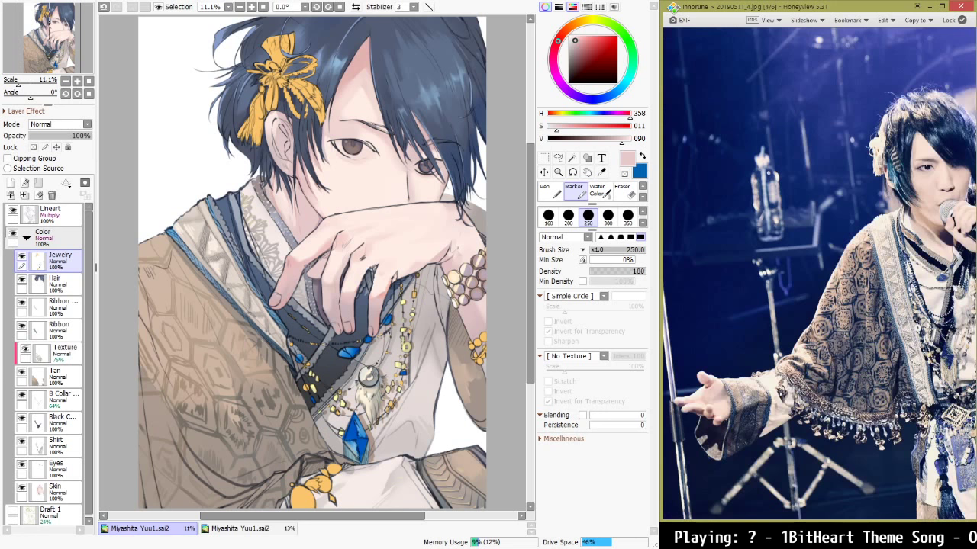
pyautogui.click(954, 282)
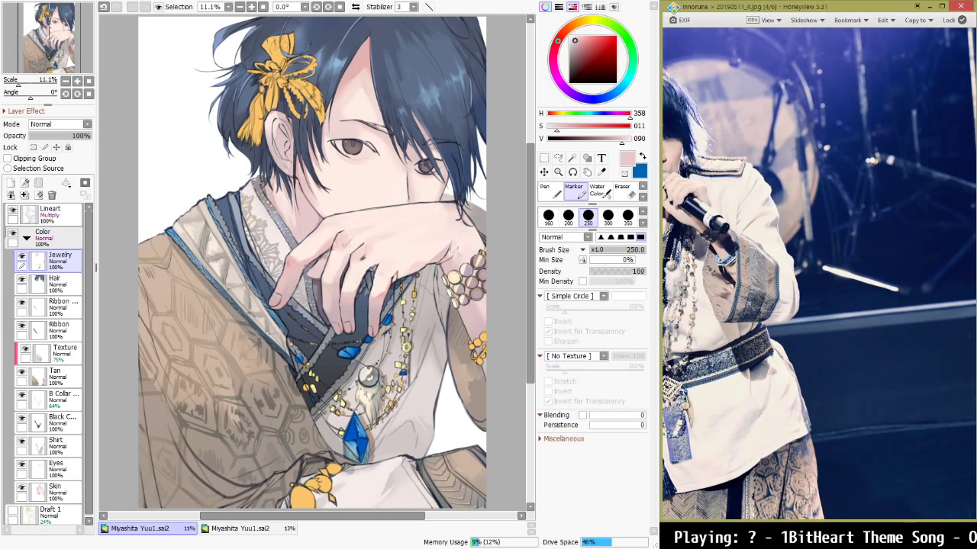
pyautogui.click(642, 157)
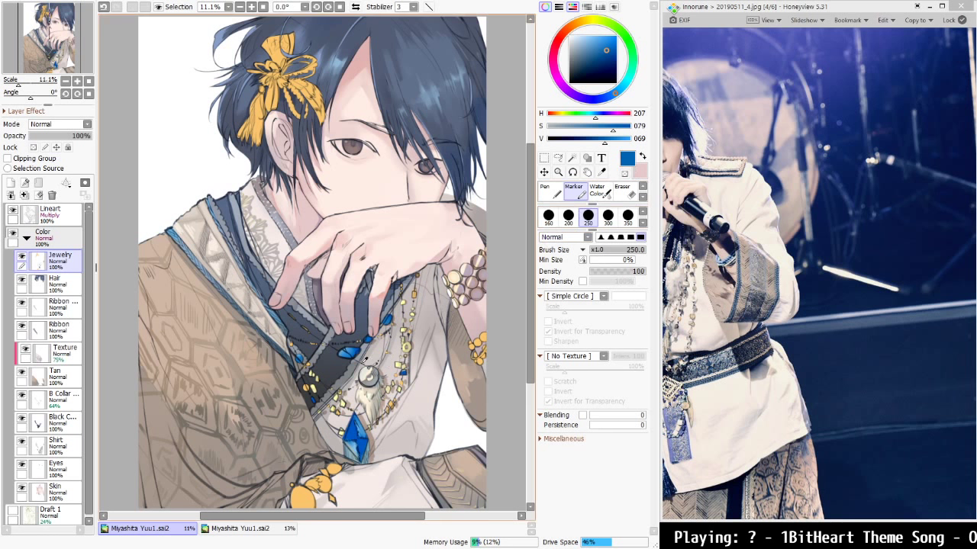
pyautogui.rightClick(347, 347)
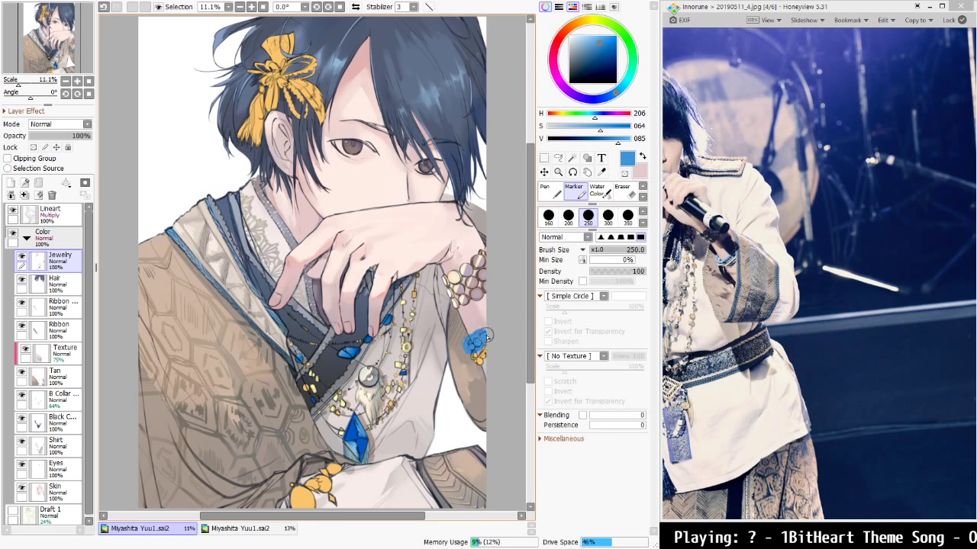
# Lock the Color folder's transparent pixels and recolour the lower wrist bracelet's beads in the sampled blue on the Jewelry layer
pyautogui.click(45, 235)
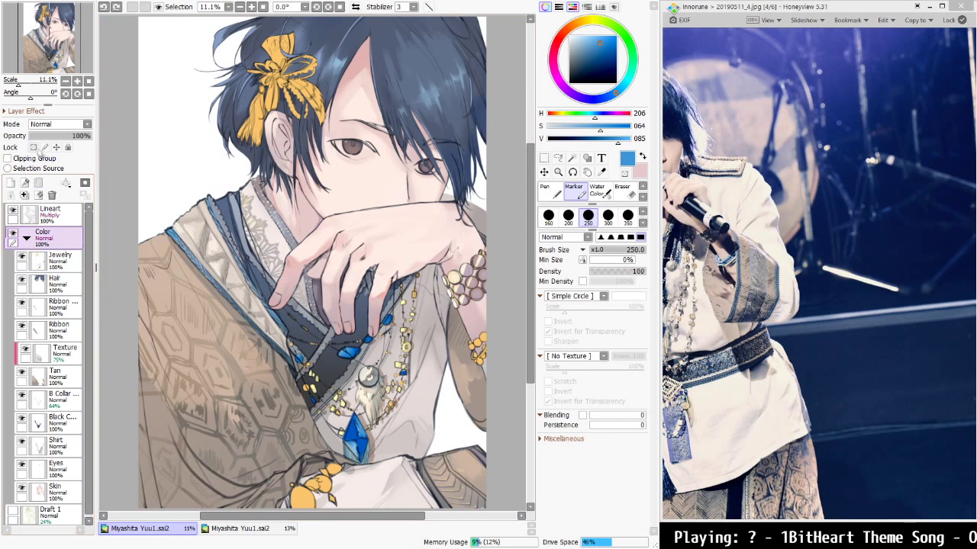
pyautogui.click(33, 147)
pyautogui.click(53, 259)
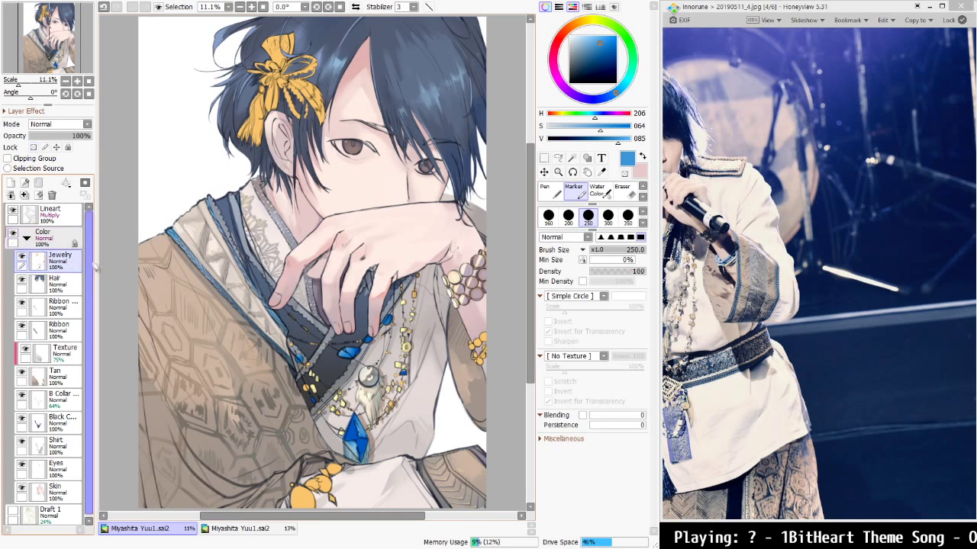
pyautogui.moveTo(495, 340)
pyautogui.mouseDown()
pyautogui.moveTo(477, 345)
pyautogui.moveTo(488, 335)
pyautogui.moveTo(481, 355)
pyautogui.moveTo(492, 335)
pyautogui.mouseUp()
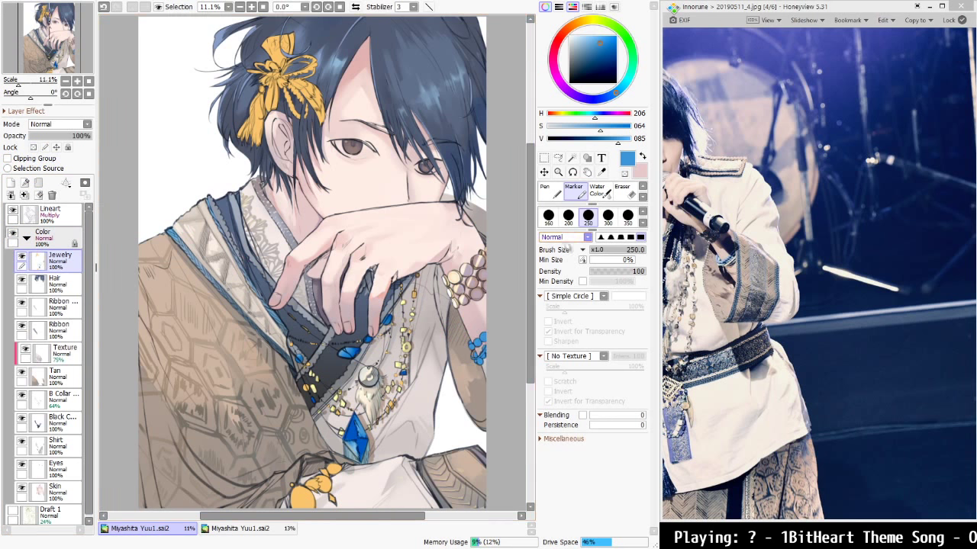
# Bring the singer into view in the reference photo and tint some lower bracelet beads turquoise (H 182, S 64, V 85)
pyautogui.moveTo(732, 305); pyautogui.dragTo(804, 305)
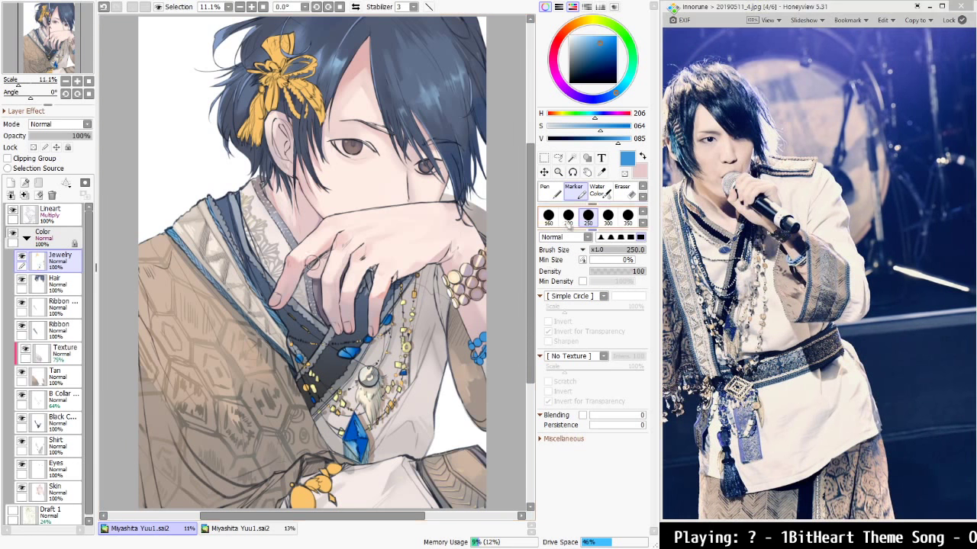
pyautogui.click(629, 81)
pyautogui.moveTo(484, 355)
pyautogui.mouseDown()
pyautogui.moveTo(493, 354)
pyautogui.moveTo(476, 359)
pyautogui.moveTo(486, 356)
pyautogui.mouseUp()
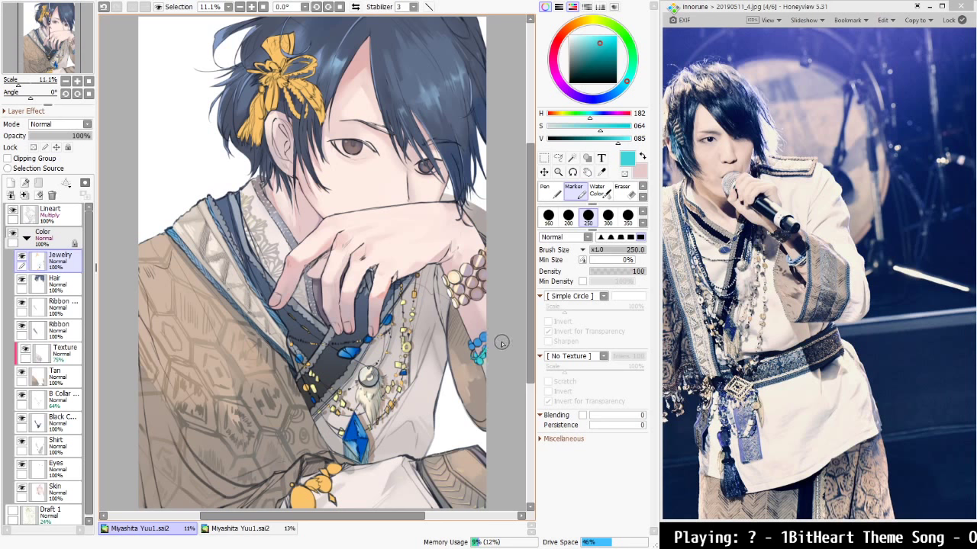
# Shade the lower bracelet's beads in muted dark blue (H 206, S 34, V 33) with the Water Color brush at size 350
pyautogui.click(599, 190)
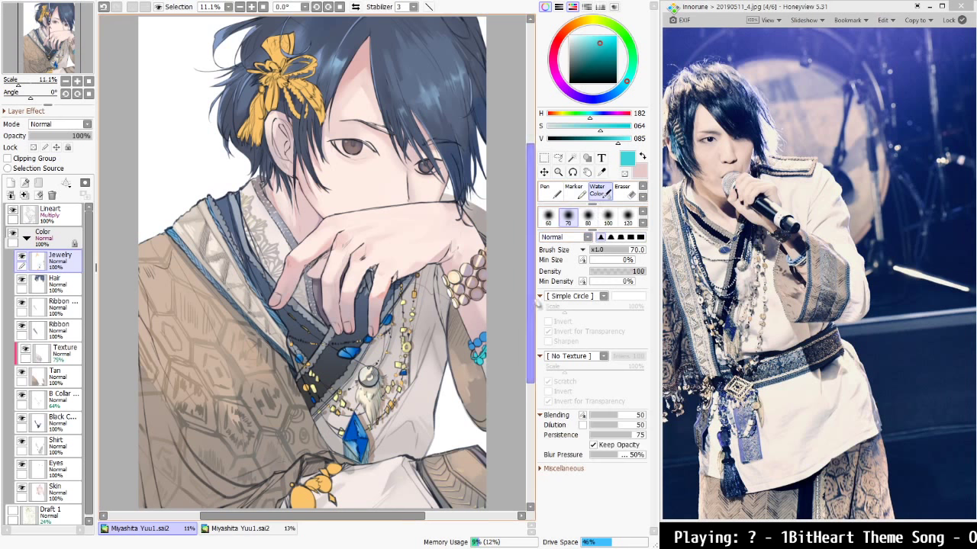
pyautogui.click(575, 138)
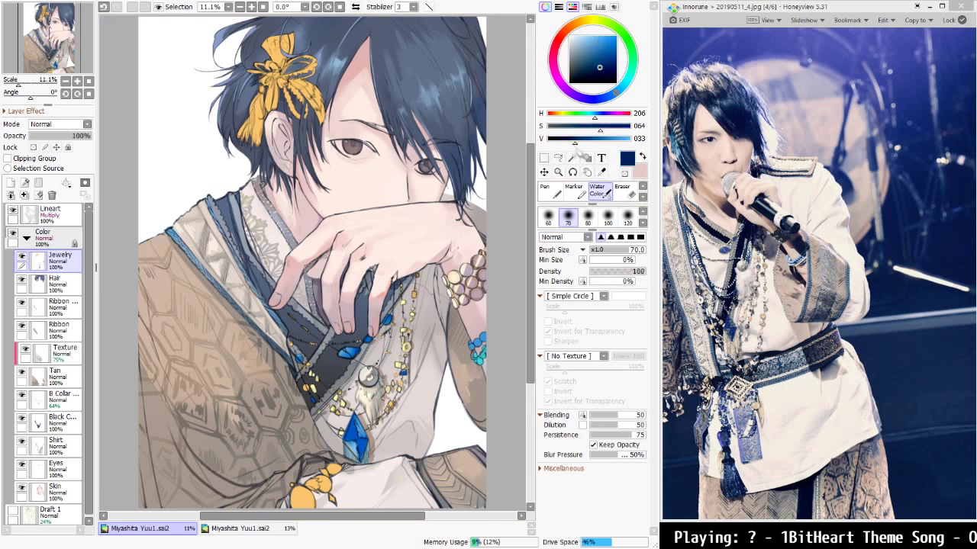
pyautogui.moveTo(595, 128); pyautogui.dragTo(576, 127)
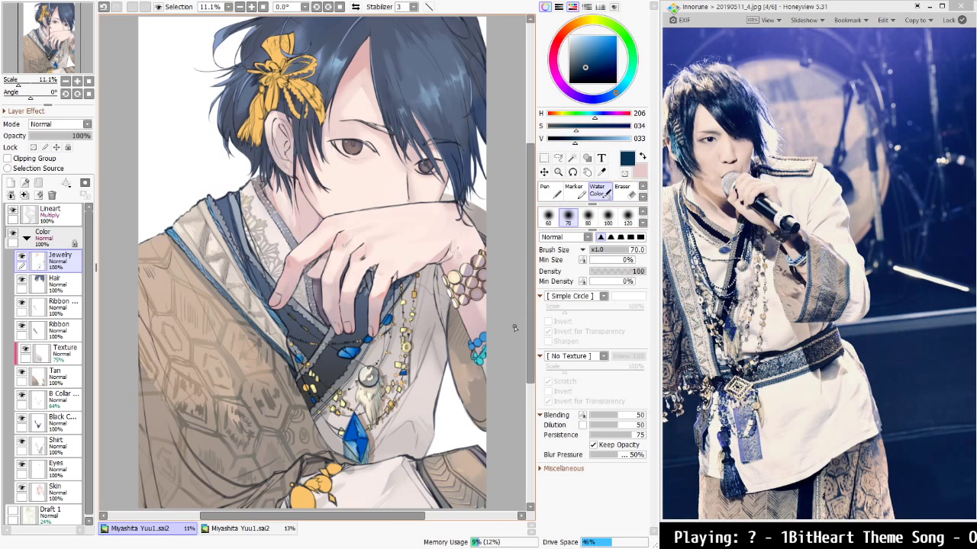
pyautogui.press(']')
pyautogui.press(']')
pyautogui.press(']')
pyautogui.press(']')
pyautogui.press(']')
pyautogui.press(']')
pyautogui.press(']')
pyautogui.press(']')
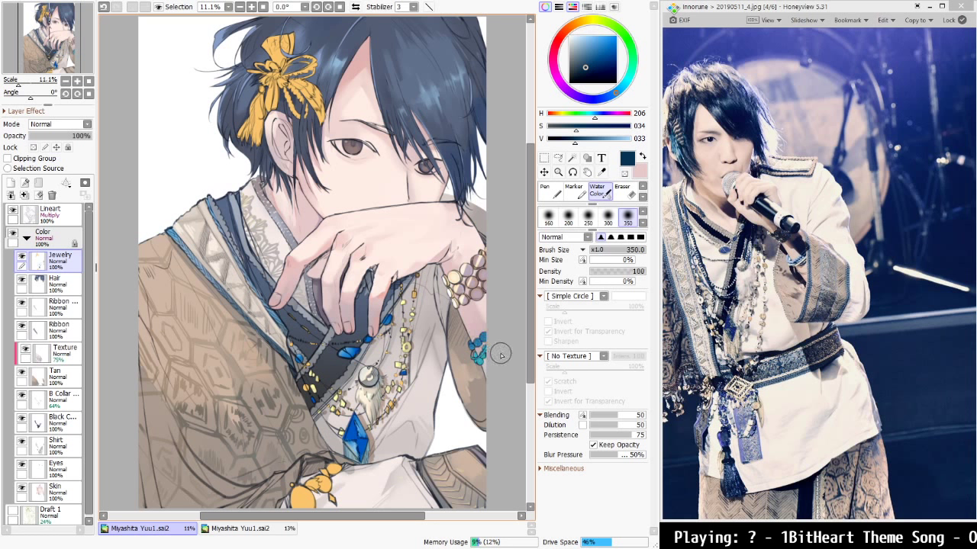
# Refine the lower bracelet's beads with the Marker at size 250 in teal (H 189, S 54, V 64) and pale teal (H 189, S 28, V 87)
pyautogui.rightClick(484, 337)
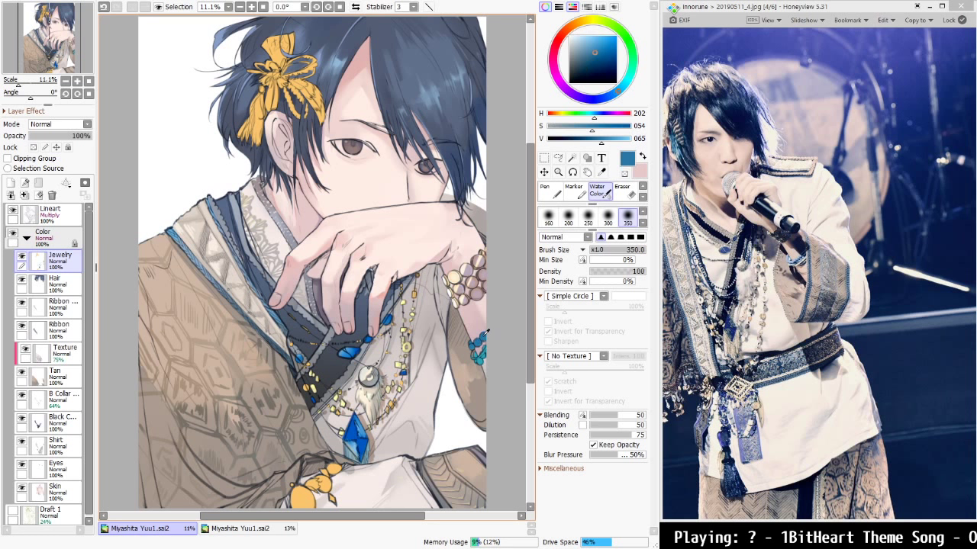
pyautogui.moveTo(624, 88); pyautogui.dragTo(626, 83)
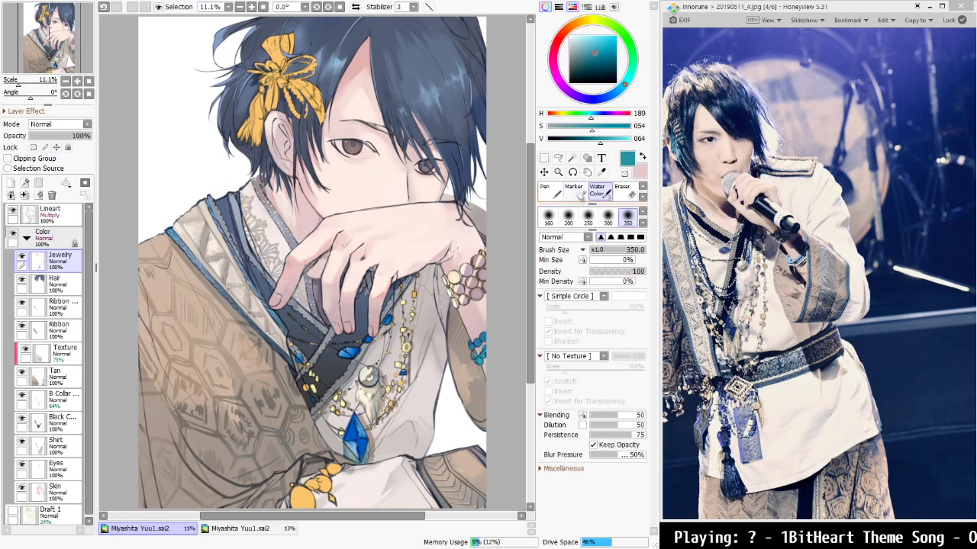
pyautogui.click(573, 189)
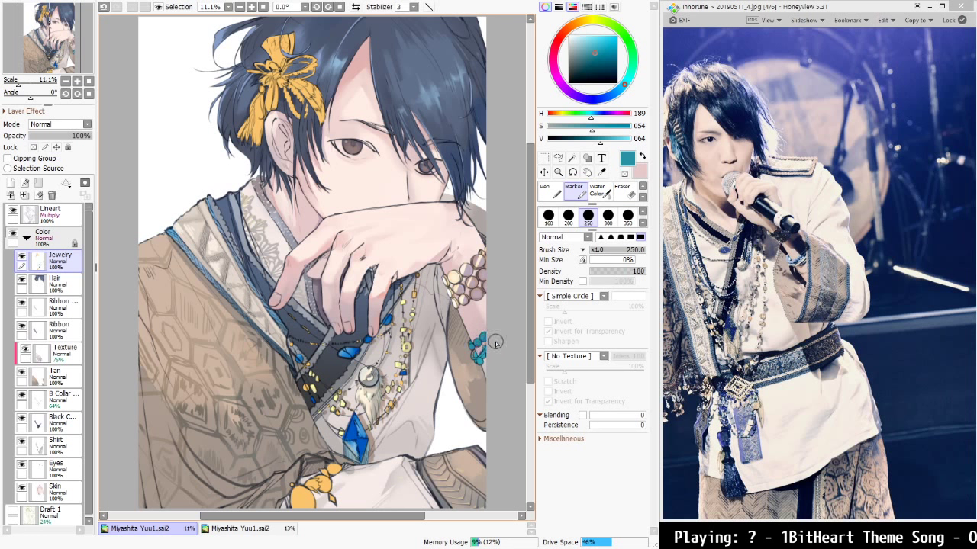
pyautogui.click(582, 42)
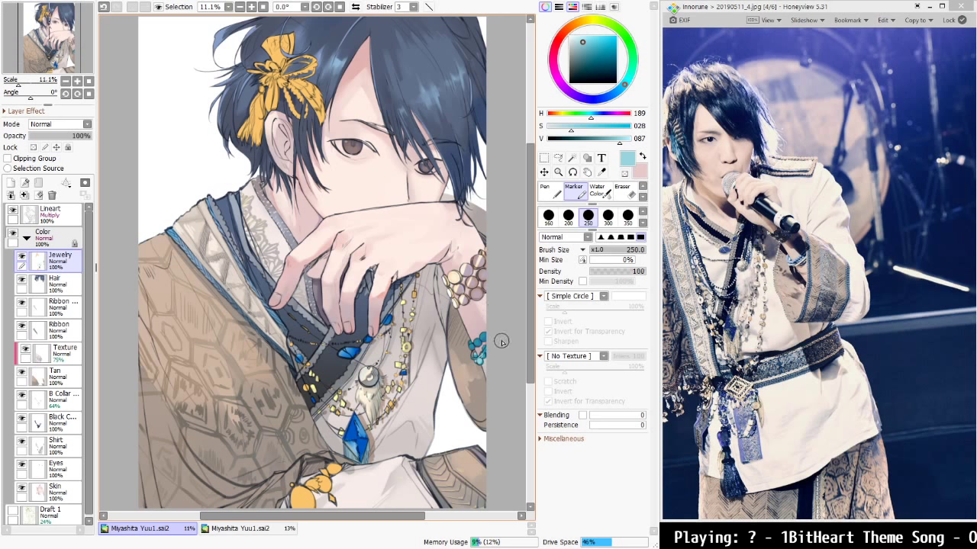
# Select a rectangular area around the lower bracelet and mute its blue with a hue and saturation adjustment
pyautogui.press('v')
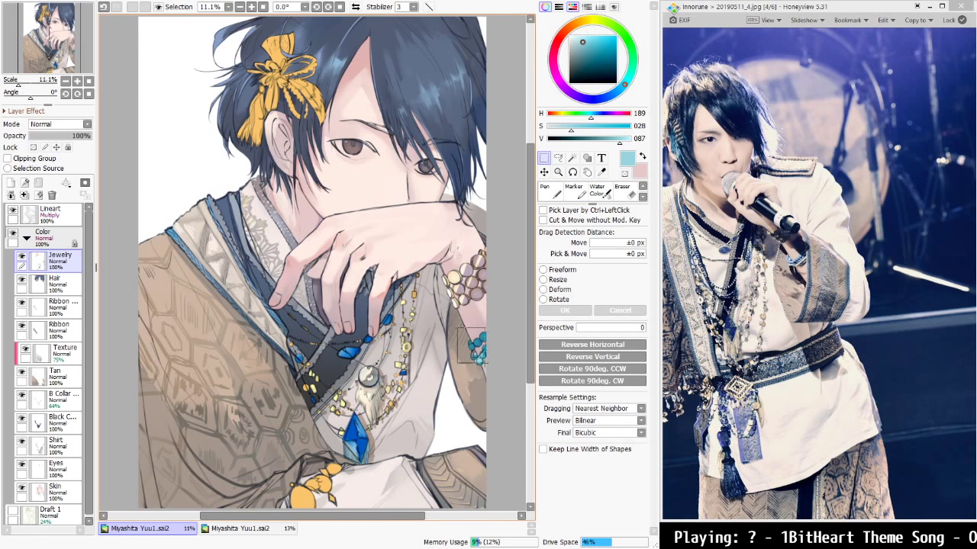
pyautogui.moveTo(456, 328); pyautogui.dragTo(523, 379)
pyautogui.hotkey('ctrl', 't')
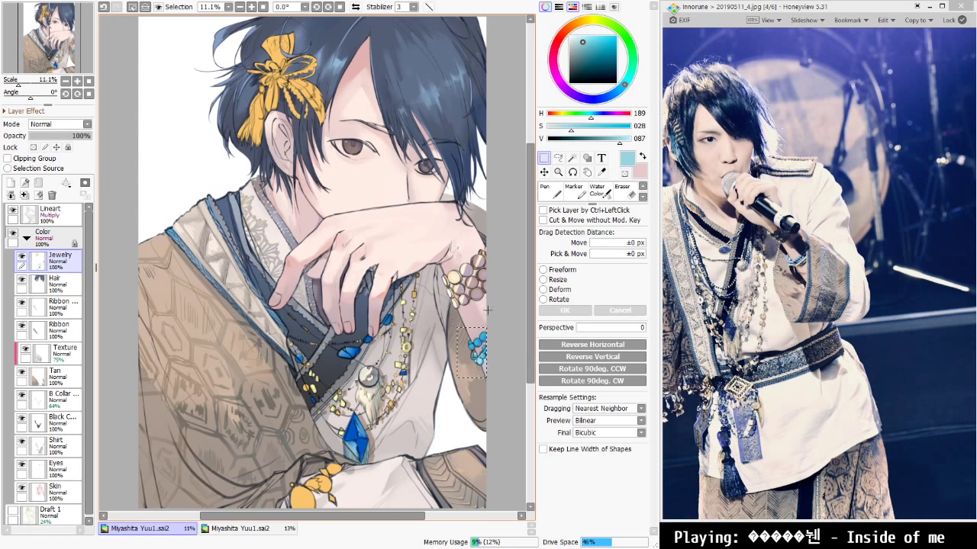
pyautogui.hotkey('ctrl', 'u')
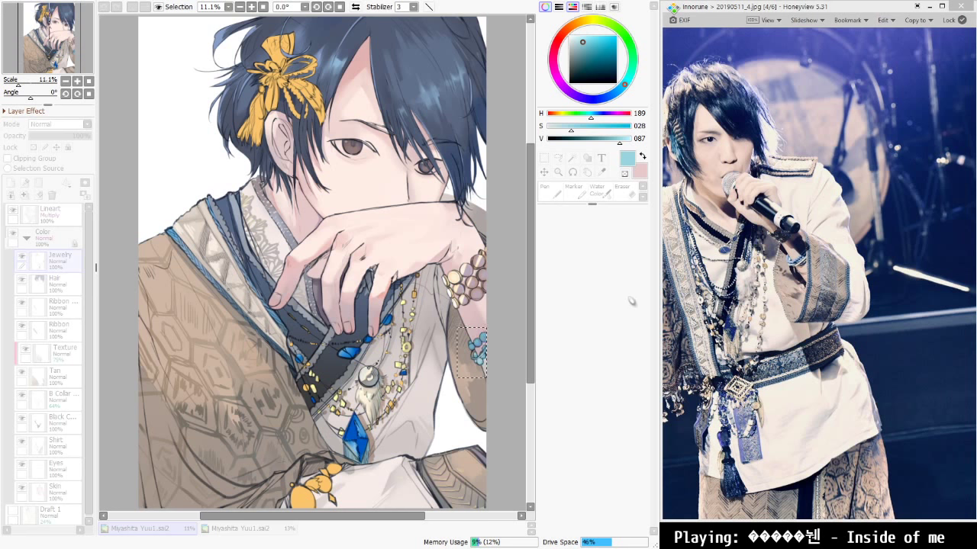
# Clear the selection around the turquoise bracelet on the wrist
pyautogui.hotkey('ctrl', 't')
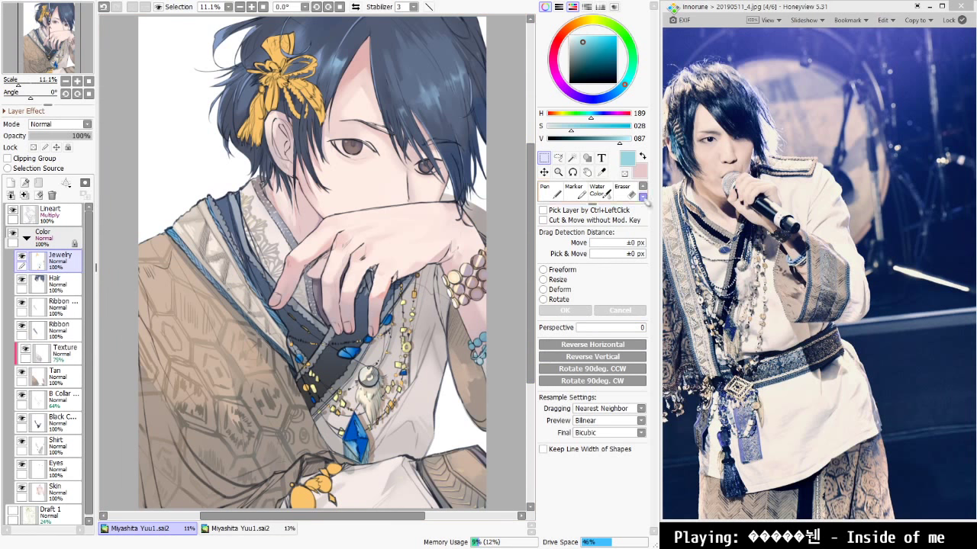
pyautogui.scroll(-6, 425, 299)
pyautogui.scroll(6, 425, 299)
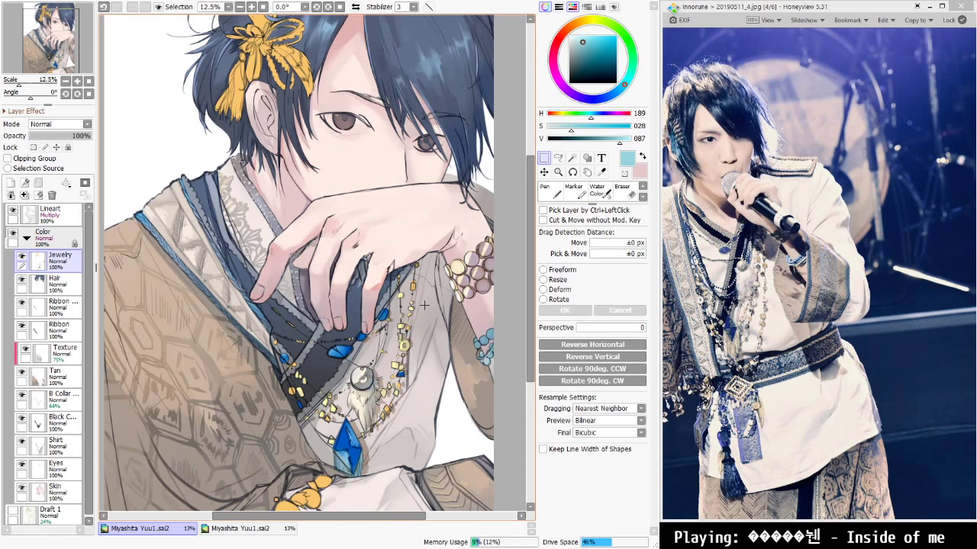
pyautogui.scroll(-1, 424, 305)
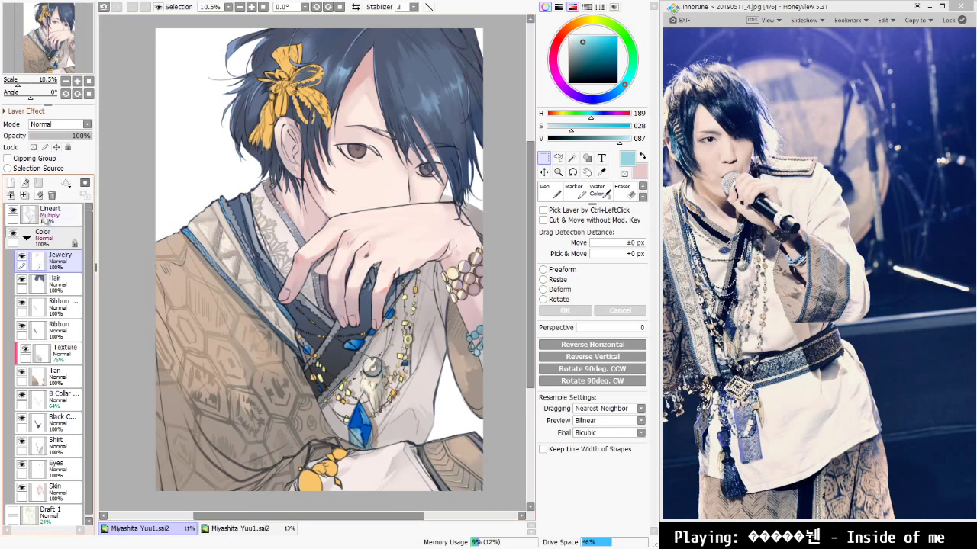
# Add a layer above Lineart and draw the letter I in blue (hue 219, saturation 71, value 84) with the Marker
pyautogui.click(60, 216)
pyautogui.click(11, 184)
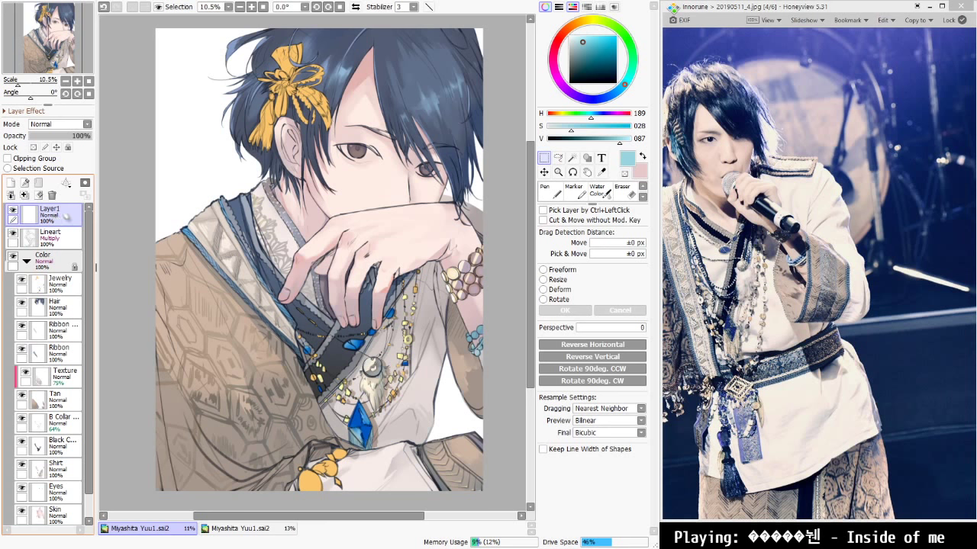
pyautogui.click(574, 190)
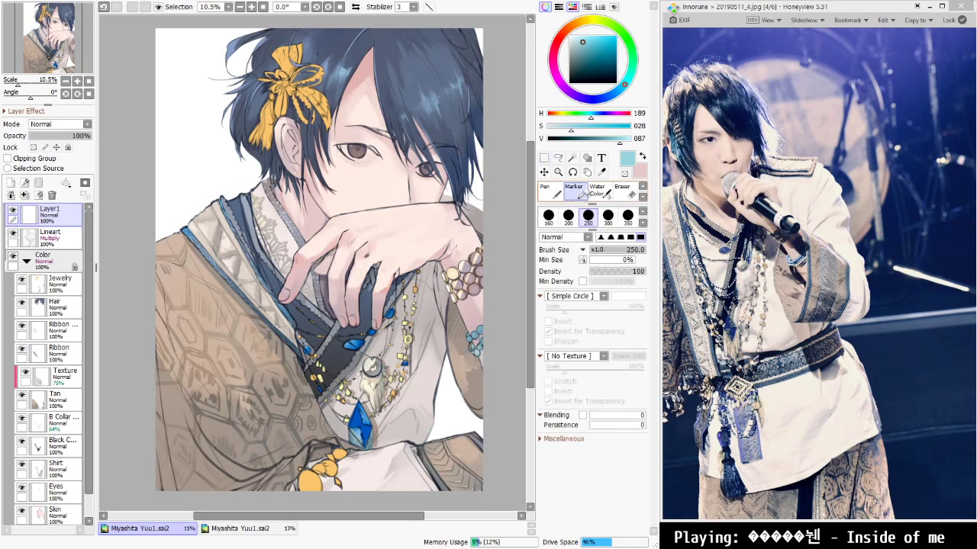
pyautogui.moveTo(614, 52)
pyautogui.mouseDown()
pyautogui.moveTo(603, 43)
pyautogui.moveTo(607, 97)
pyautogui.mouseUp()
pyautogui.moveTo(221, 171); pyautogui.dragTo(217, 244)
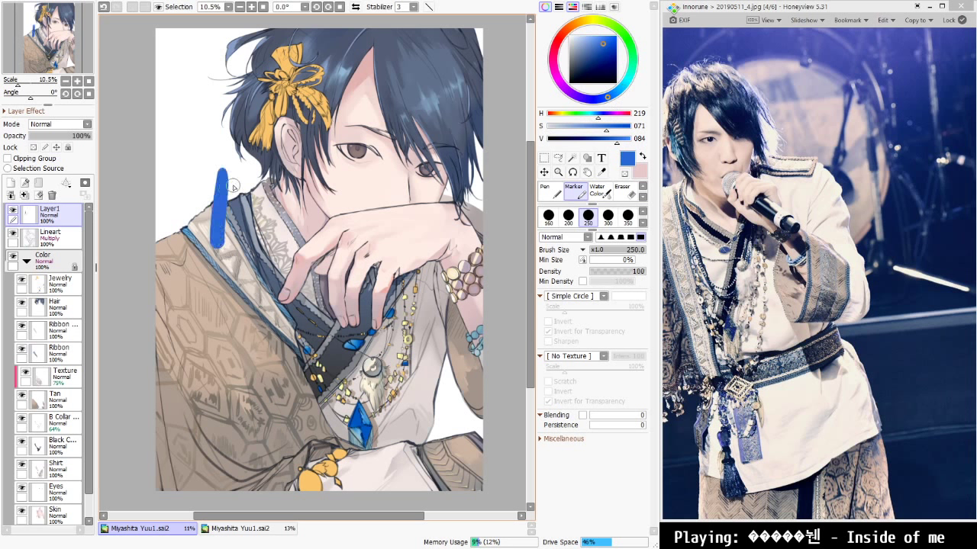
pyautogui.moveTo(288, 183)
pyautogui.mouseDown()
pyautogui.moveTo(275, 239)
pyautogui.moveTo(300, 237)
pyautogui.mouseUp()
pyautogui.moveTo(282, 223)
pyautogui.mouseDown()
pyautogui.moveTo(309, 197)
pyautogui.moveTo(331, 231)
pyautogui.mouseUp()
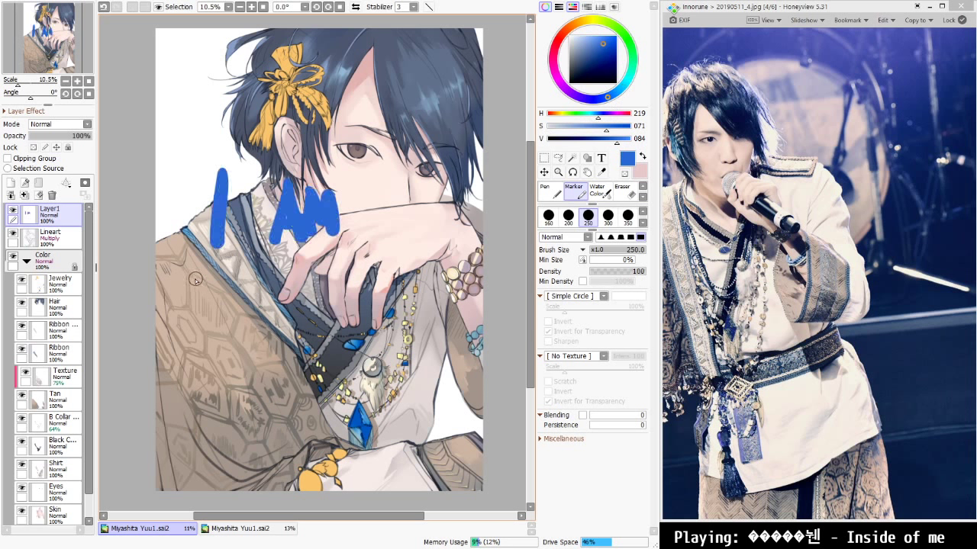
pyautogui.hotkey('ctrl', 'z')
pyautogui.hotkey('ctrl', 'z')
pyautogui.hotkey('ctrl', 'z')
pyautogui.hotkey('ctrl', 'z')
pyautogui.hotkey('ctrl', 'z')
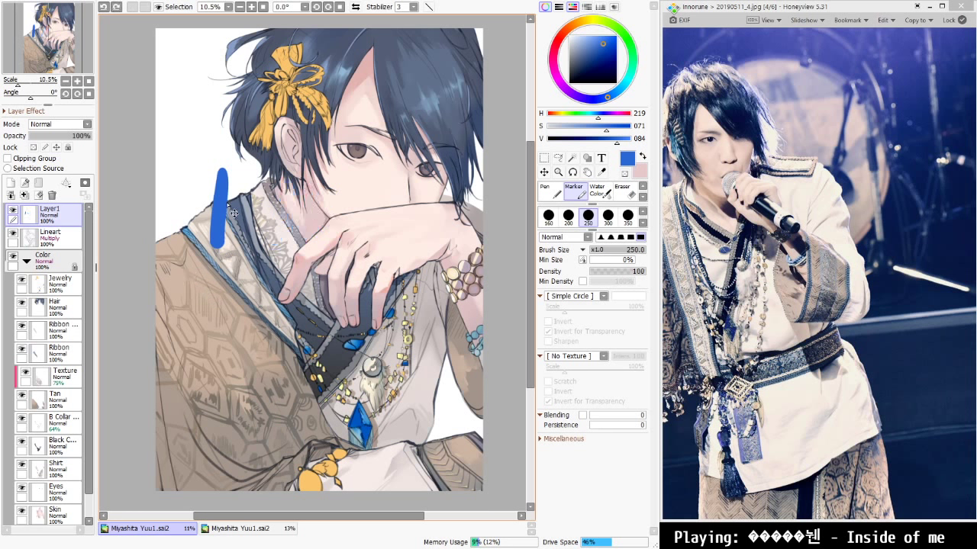
# Letter "I AM" in blue across the character's shoulder and collar
pyautogui.moveTo(190, 191); pyautogui.dragTo(191, 252)
pyautogui.moveTo(229, 193)
pyautogui.mouseDown()
pyautogui.moveTo(222, 248)
pyautogui.moveTo(230, 195)
pyautogui.moveTo(246, 238)
pyautogui.moveTo(270, 240)
pyautogui.mouseUp()
pyautogui.moveTo(270, 201); pyautogui.dragTo(297, 241)
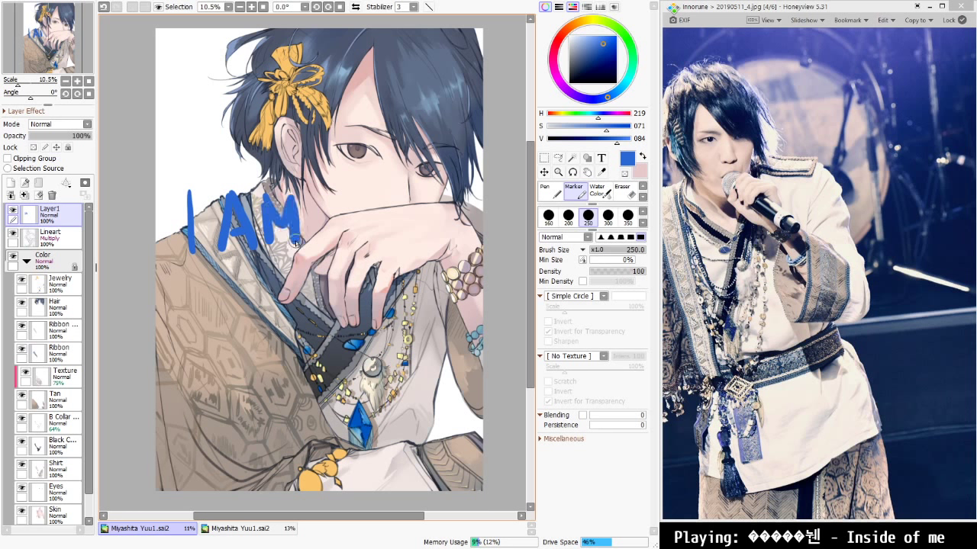
# Letter "GETTING" in blue below "I AM", across the chest and the hand
pyautogui.moveTo(202, 273)
pyautogui.mouseDown()
pyautogui.moveTo(202, 310)
pyautogui.moveTo(196, 300)
pyautogui.moveTo(244, 295)
pyautogui.mouseUp()
pyautogui.moveTo(226, 280); pyautogui.dragTo(241, 275)
pyautogui.moveTo(250, 276); pyautogui.dragTo(276, 273)
pyautogui.moveTo(261, 275)
pyautogui.mouseDown()
pyautogui.moveTo(260, 305)
pyautogui.moveTo(310, 263)
pyautogui.mouseUp()
pyautogui.moveTo(297, 267)
pyautogui.mouseDown()
pyautogui.moveTo(303, 295)
pyautogui.moveTo(321, 280)
pyautogui.moveTo(321, 304)
pyautogui.mouseUp()
pyautogui.moveTo(335, 304)
pyautogui.mouseDown()
pyautogui.moveTo(337, 266)
pyautogui.moveTo(357, 301)
pyautogui.mouseUp()
pyautogui.moveTo(359, 299)
pyautogui.mouseDown()
pyautogui.moveTo(360, 257)
pyautogui.moveTo(371, 280)
pyautogui.moveTo(401, 290)
pyautogui.mouseUp()
# Letter "CAKE" in blue as the third line, below "GETTING"
pyautogui.moveTo(241, 340)
pyautogui.mouseDown()
pyautogui.moveTo(245, 368)
pyautogui.moveTo(252, 337)
pyautogui.moveTo(271, 367)
pyautogui.moveTo(293, 372)
pyautogui.mouseUp()
pyautogui.moveTo(313, 331); pyautogui.dragTo(298, 353)
pyautogui.moveTo(299, 351); pyautogui.dragTo(316, 371)
pyautogui.moveTo(321, 333); pyautogui.dragTo(319, 369)
pyautogui.moveTo(319, 369)
pyautogui.mouseDown()
pyautogui.moveTo(344, 364)
pyautogui.moveTo(345, 347)
pyautogui.mouseUp()
pyautogui.moveTo(320, 332); pyautogui.dragTo(343, 328)
# Shift the whole lettering down over the robe and recolour it white with a Hue and Saturation adjustment
pyautogui.click(544, 172)
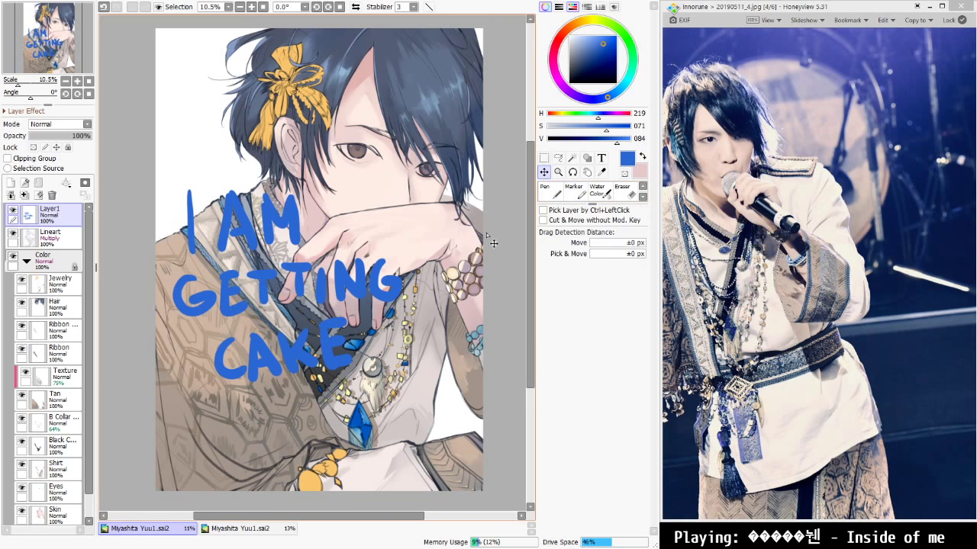
pyautogui.moveTo(445, 243); pyautogui.dragTo(438, 341)
pyautogui.hotkey('ctrl', 'u')
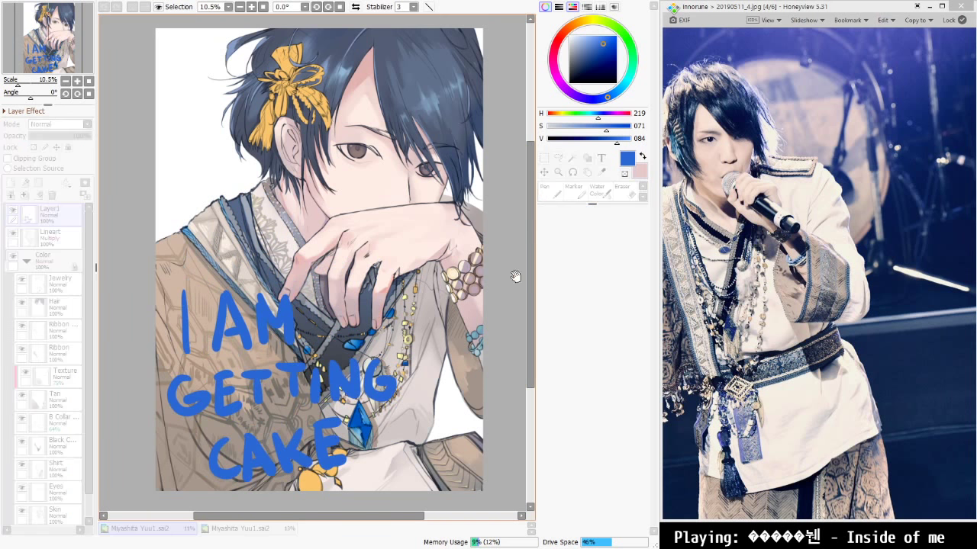
pyautogui.moveTo(329, 256); pyautogui.dragTo(351, 256)
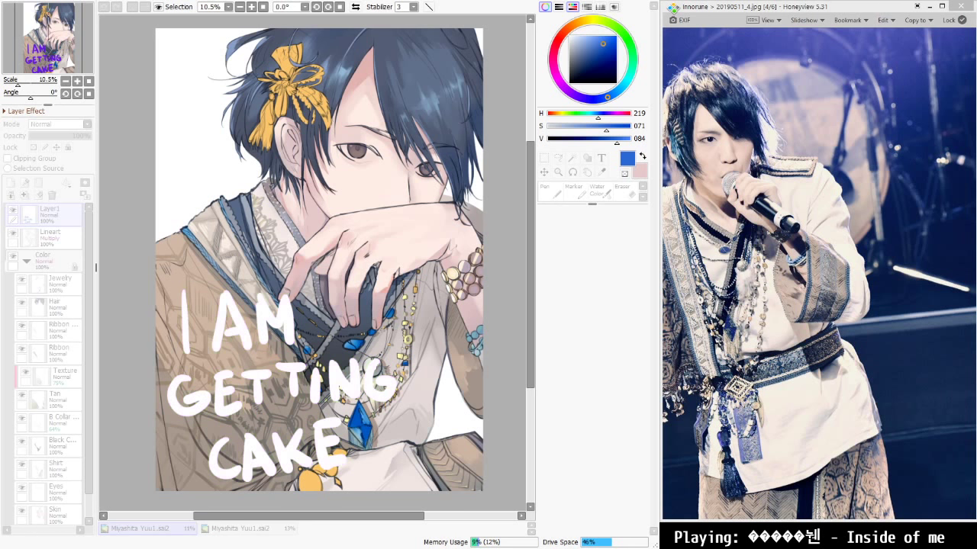
pyautogui.click(578, 307)
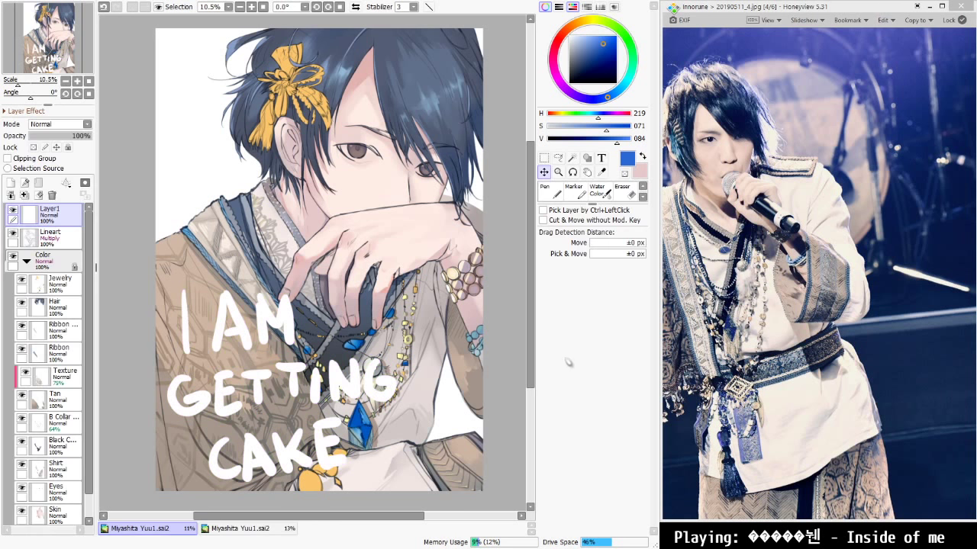
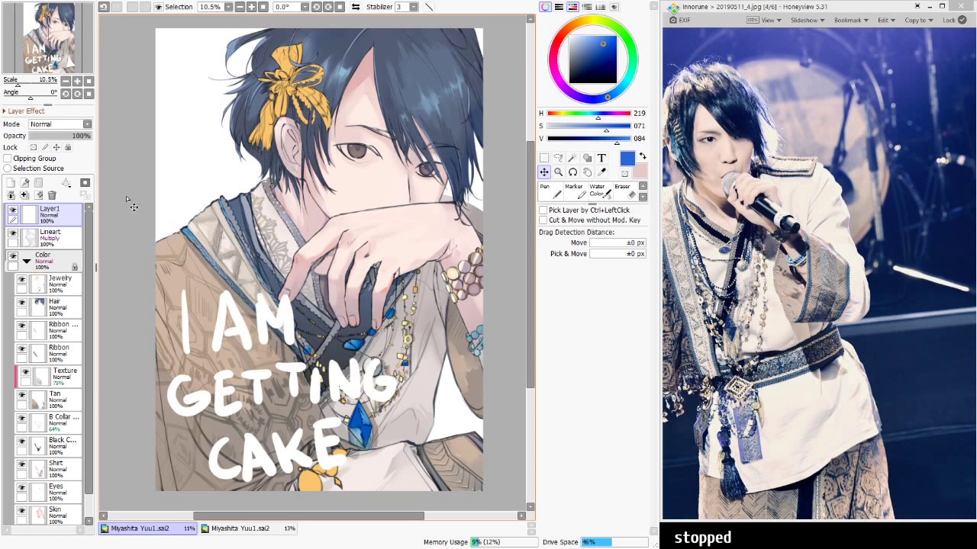
# Delete the lettering layer and reselect the Jewelry layer
pyautogui.click(66, 182)
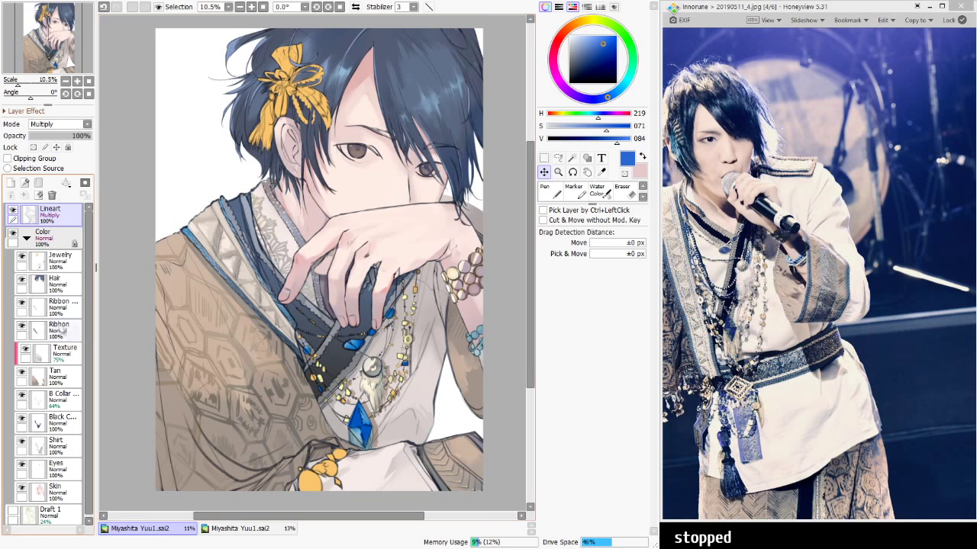
pyautogui.click(75, 259)
# Recolour most of the orange beads at the lower cuff with a mauve sampled from the beaded bracelet, using the Marker
pyautogui.moveTo(530, 257)
pyautogui.mouseDown()
pyautogui.moveTo(537, 277)
pyautogui.moveTo(534, 263)
pyautogui.mouseUp()
pyautogui.moveTo(759, 385); pyautogui.dragTo(782, 370)
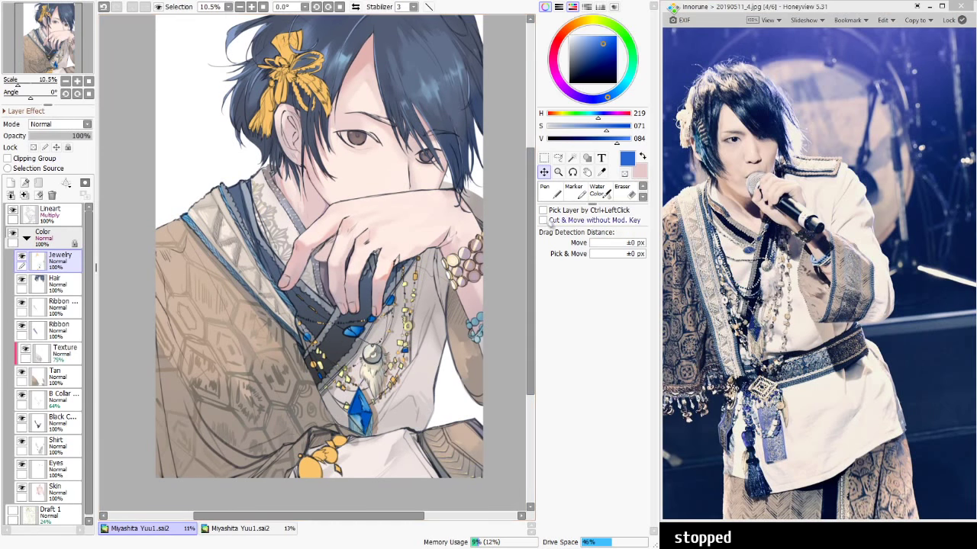
pyautogui.click(573, 191)
pyautogui.rightClick(477, 281)
pyautogui.moveTo(333, 450)
pyautogui.mouseDown()
pyautogui.moveTo(341, 441)
pyautogui.moveTo(309, 467)
pyautogui.moveTo(313, 488)
pyautogui.moveTo(313, 456)
pyautogui.moveTo(315, 476)
pyautogui.moveTo(320, 452)
pyautogui.moveTo(335, 441)
pyautogui.moveTo(314, 488)
pyautogui.moveTo(339, 457)
pyautogui.mouseUp()
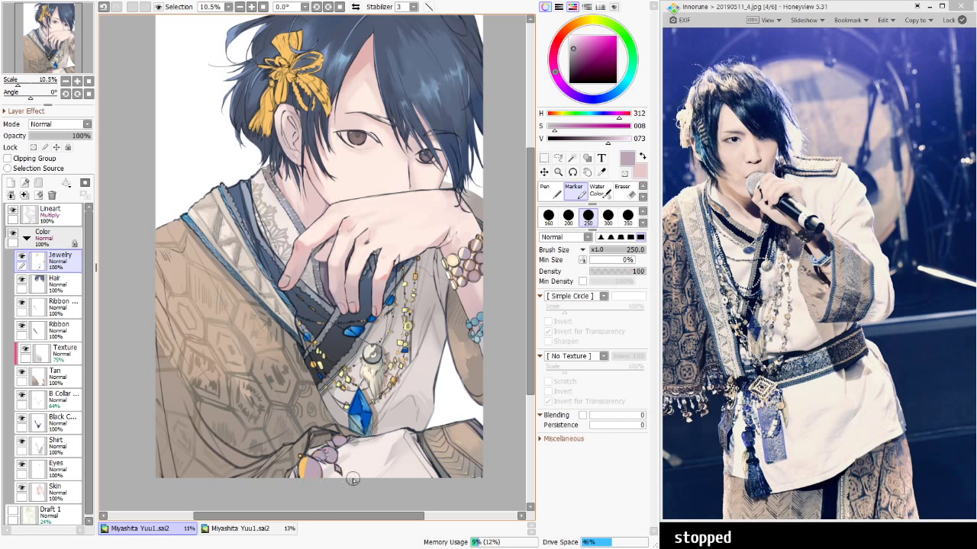
# Add sampled yellow-orange and beige tones to the mauve cuff beads, using the Marker and Water Color brushes
pyautogui.keyDown('alt'); pyautogui.click(303, 464); pyautogui.keyUp('alt')
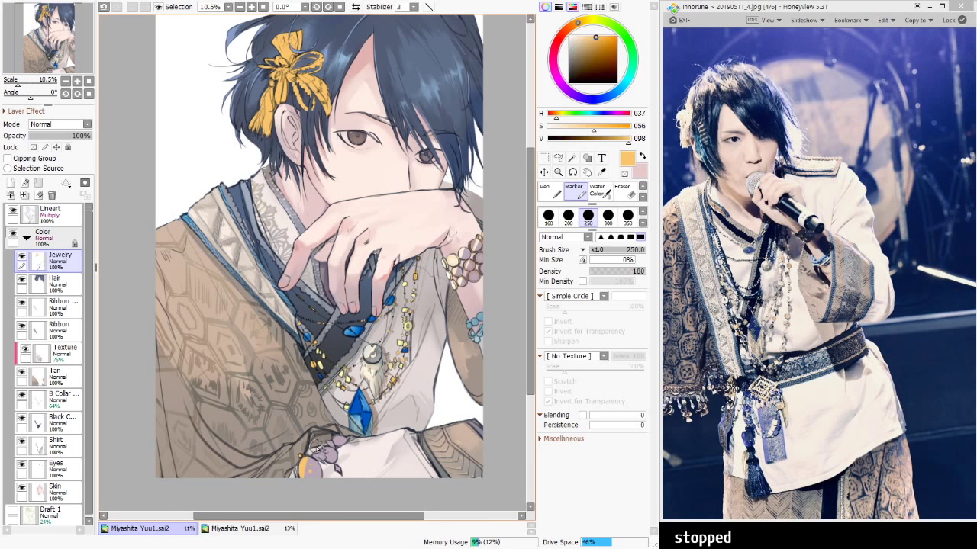
pyautogui.keyDown('alt'); pyautogui.click(377, 372); pyautogui.keyUp('alt')
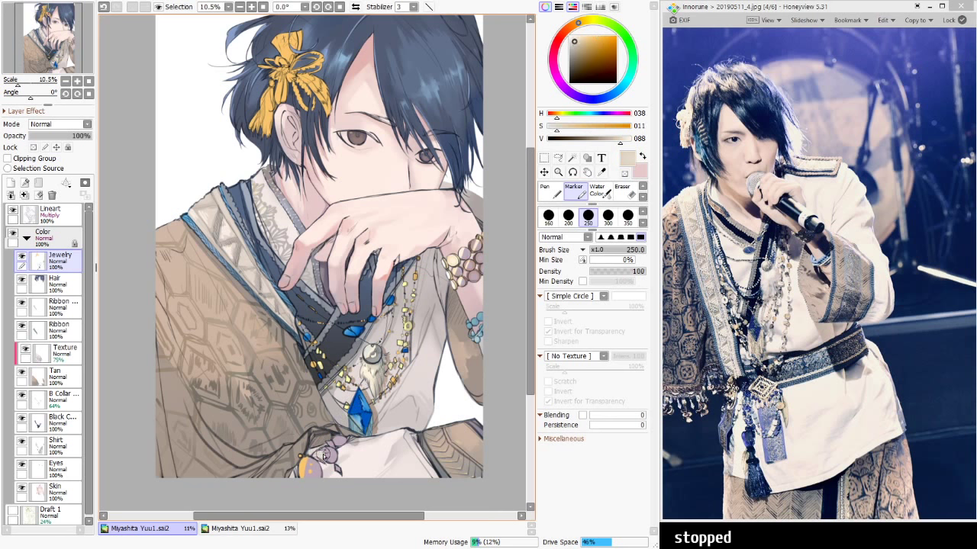
pyautogui.press('c')
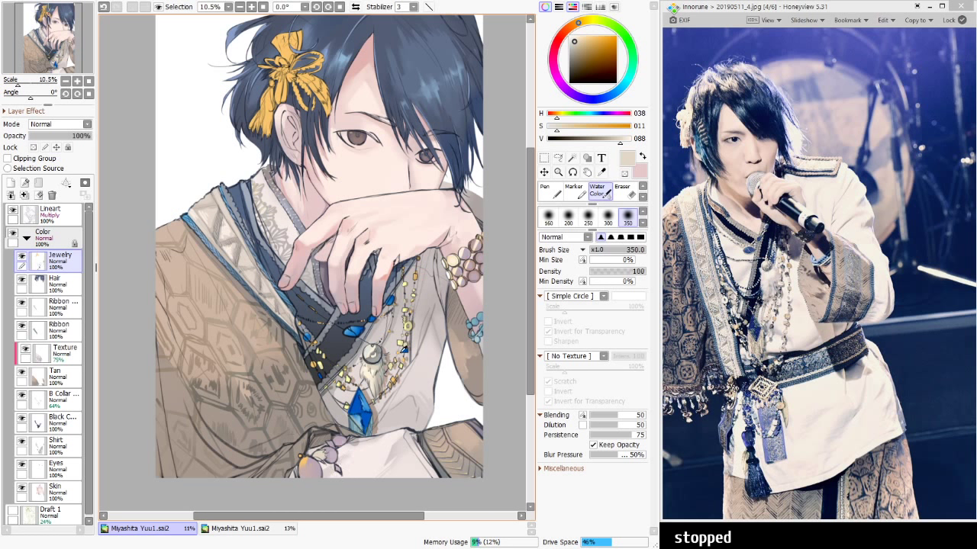
pyautogui.keyDown('alt'); pyautogui.click(305, 456); pyautogui.keyUp('alt')
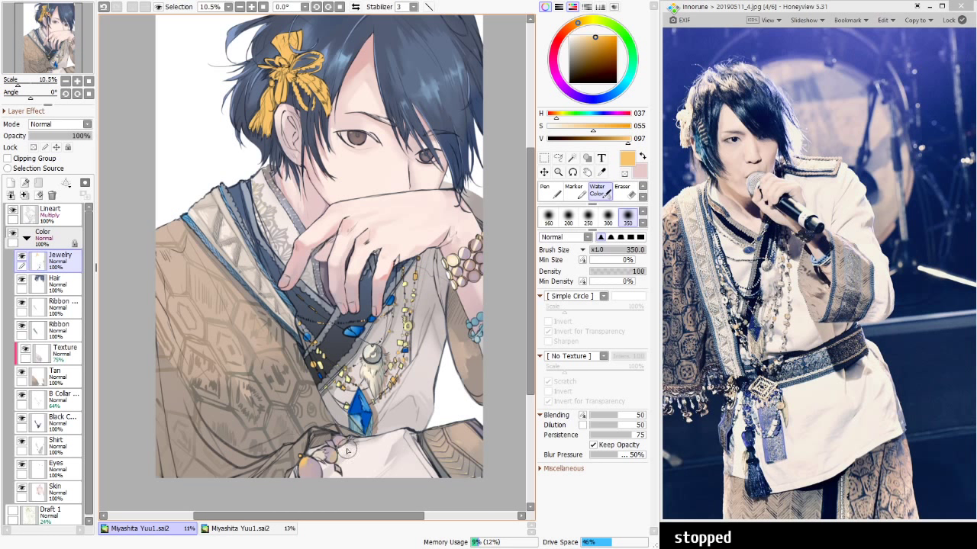
pyautogui.press('m')
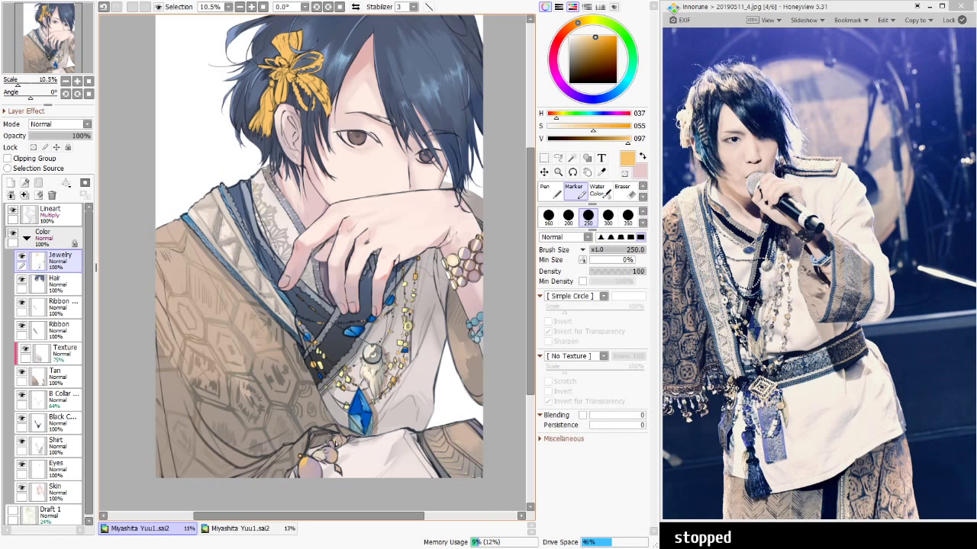
# Touch up the sleeve folds beside the cuff beads on the Tan layer with a tan sampled from the robe
pyautogui.press('c')
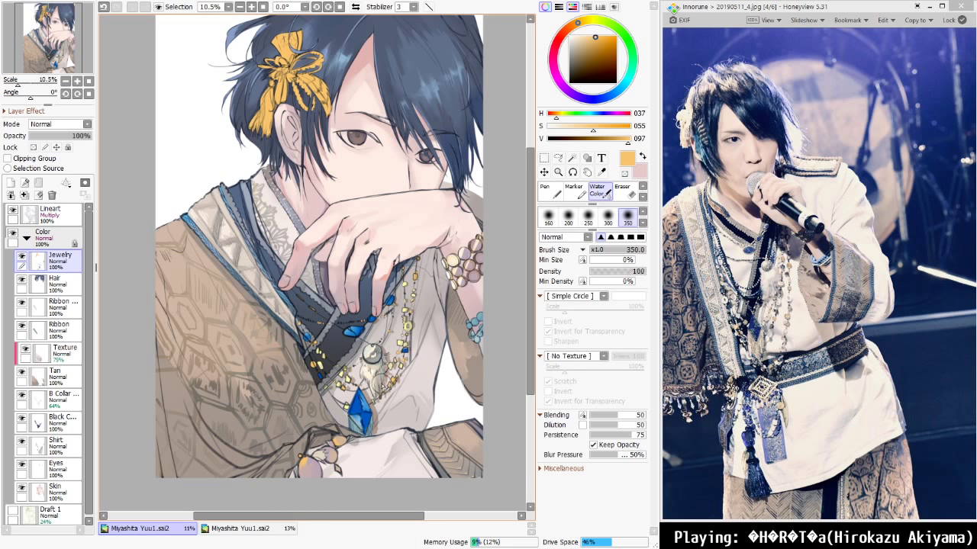
pyautogui.keyDown('alt'); pyautogui.click(215, 326); pyautogui.keyUp('alt')
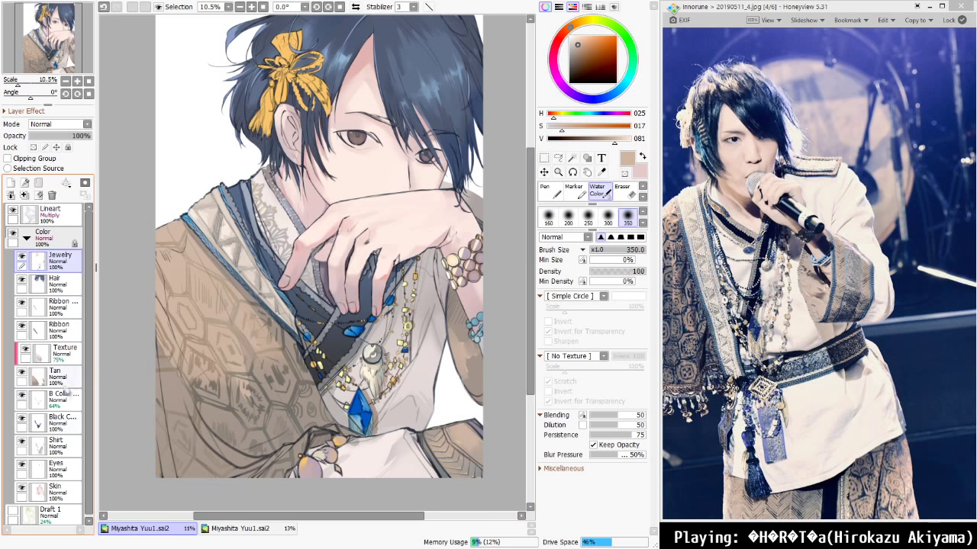
pyautogui.click(65, 376)
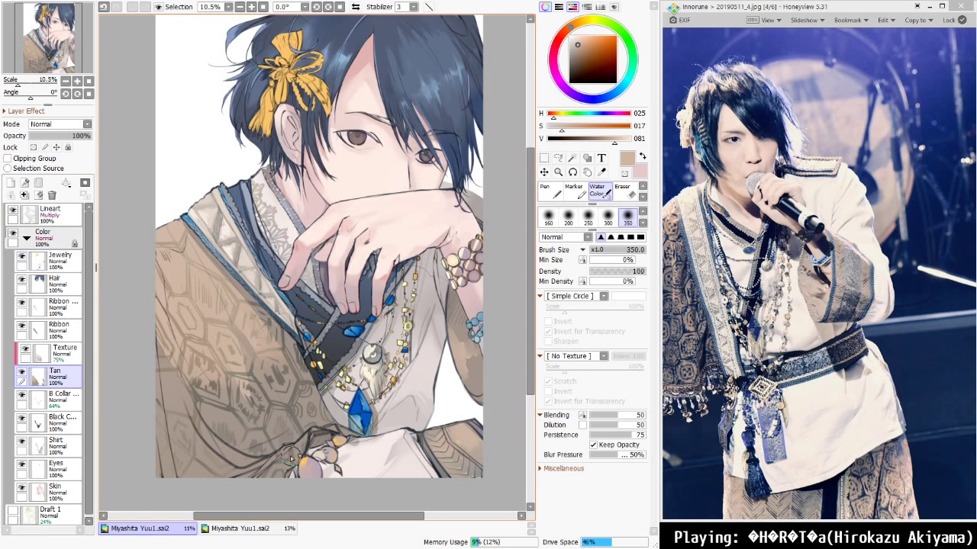
pyautogui.press('m')
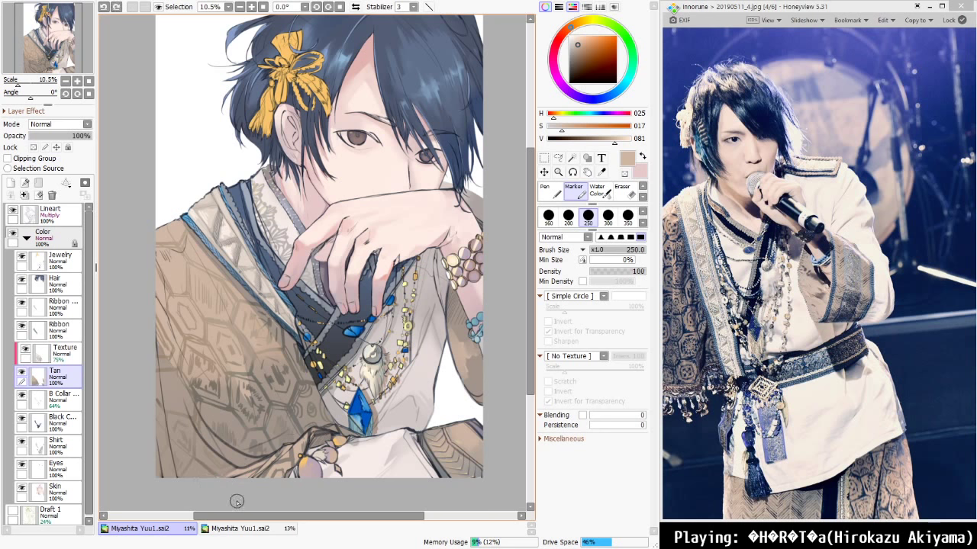
# Switch Honeyview to the reference photo 20190331.jpg and enlarge it around the hair ornament
pyautogui.hotkey('ctrl', '0')
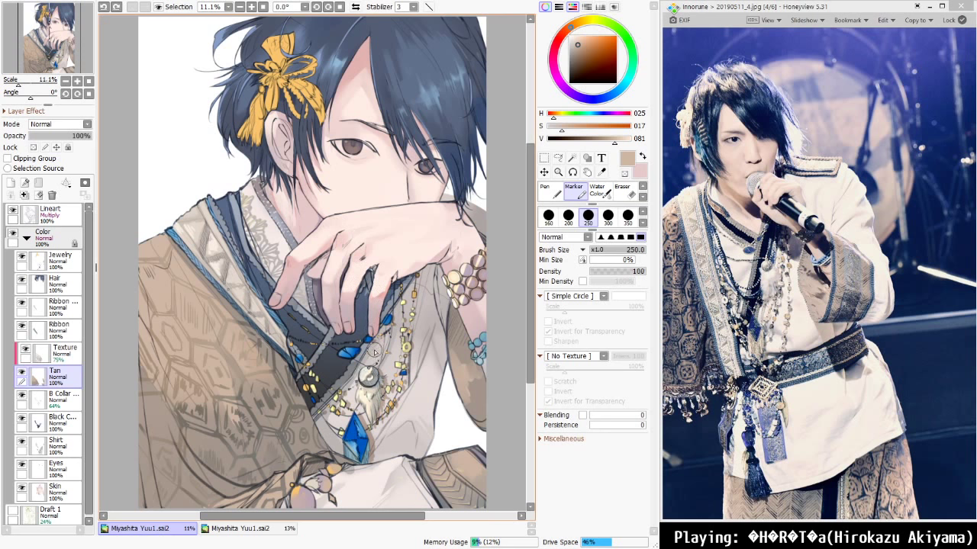
pyautogui.moveTo(425, 364); pyautogui.dragTo(428, 437)
pyautogui.click(688, 278)
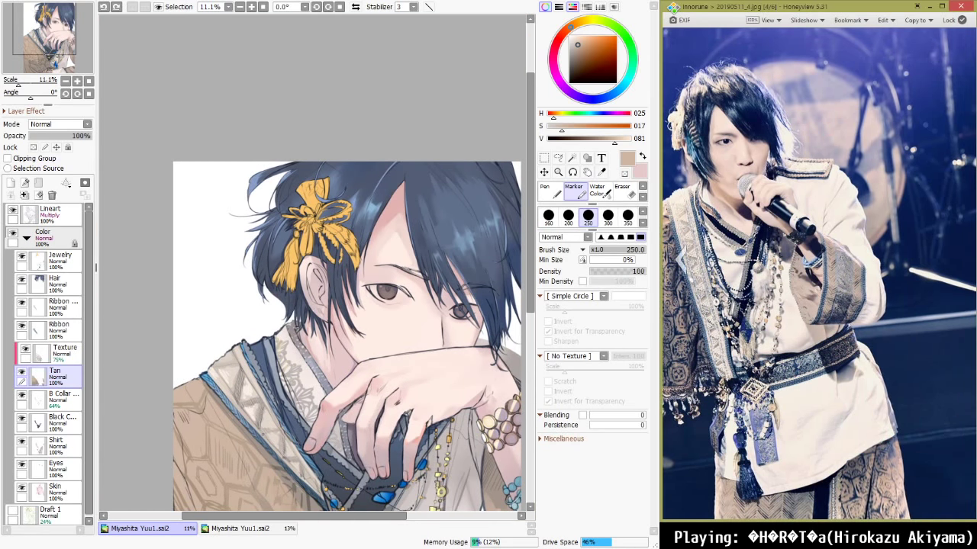
pyautogui.click(689, 276)
pyautogui.click(689, 273)
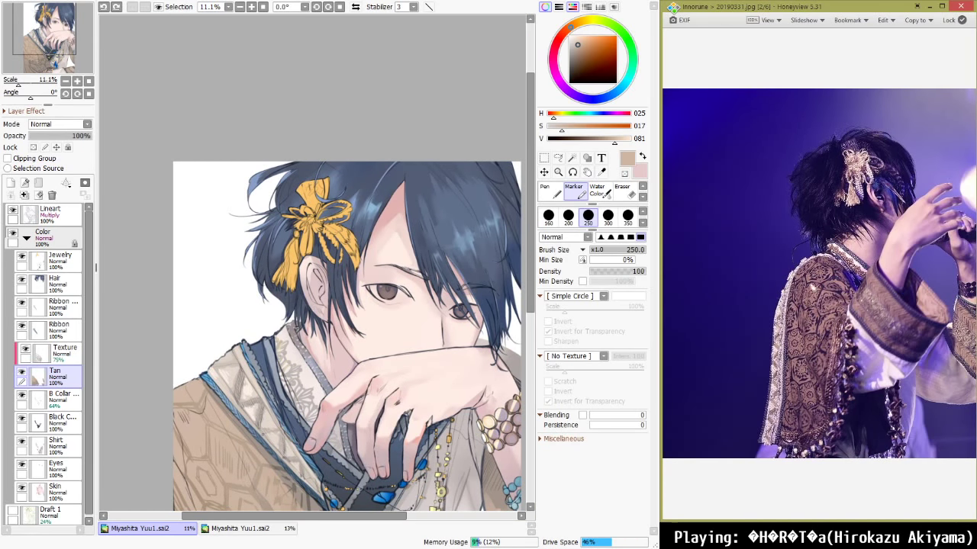
pyautogui.scroll(4, 877, 280)
pyautogui.moveTo(896, 192); pyautogui.dragTo(871, 220)
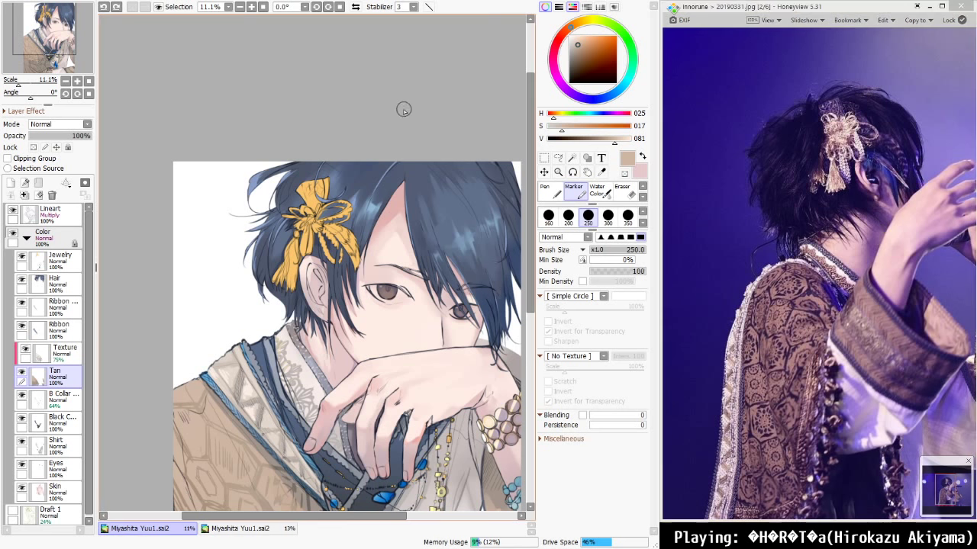
# Recolour the hair ornament on the Jewelry layer muted gold (hue 37, saturation 26, value 75) with a size 2000 Marker
pyautogui.keyDown('alt'); pyautogui.click(311, 197); pyautogui.keyUp('alt')
pyautogui.moveTo(593, 47); pyautogui.dragTo(582, 48)
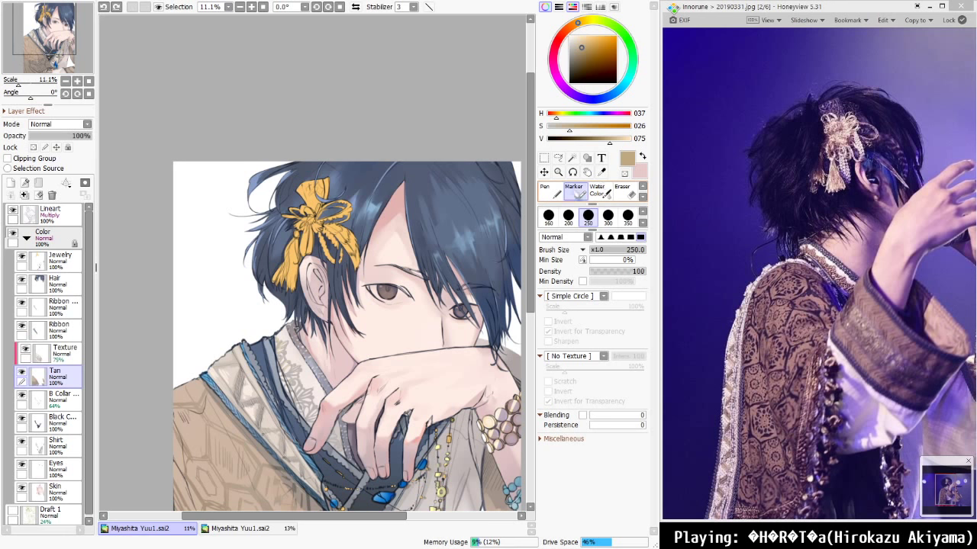
pyautogui.press(']')
pyautogui.press(']')
pyautogui.press(']')
pyautogui.press(']')
pyautogui.press(']')
pyautogui.press(']')
pyautogui.press(']')
pyautogui.press(']')
pyautogui.press(']')
pyautogui.press(']')
pyautogui.press(']')
pyautogui.press(']')
pyautogui.press(']')
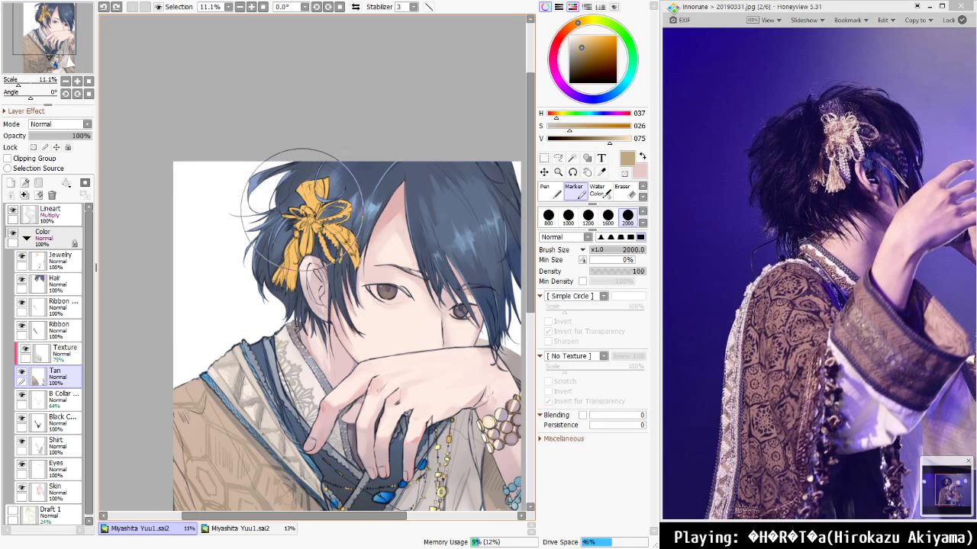
pyautogui.click(77, 262)
pyautogui.click(313, 225)
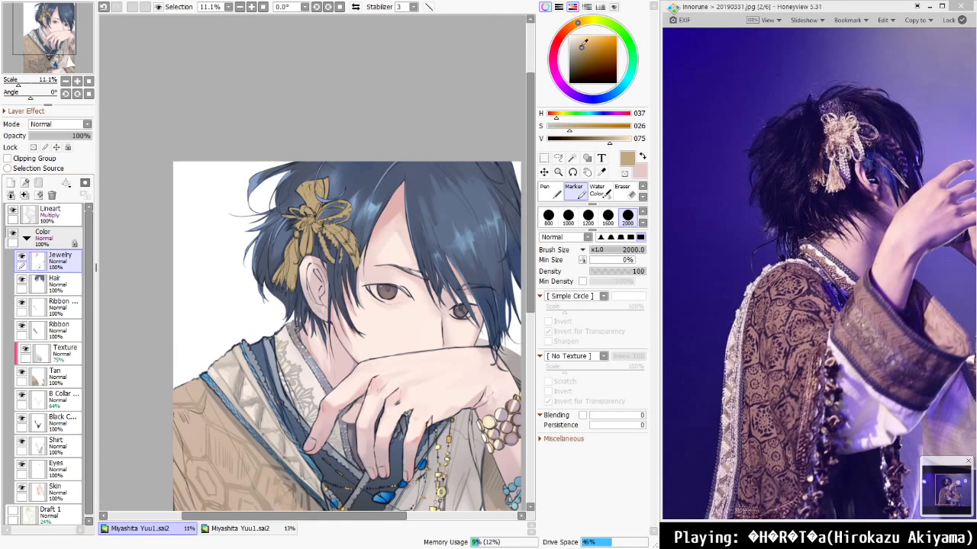
# Repaint the hair ornament in a light gold with hue 37, saturation 39 and value 100
pyautogui.moveTo(583, 45); pyautogui.dragTo(588, 36)
pyautogui.moveTo(320, 218); pyautogui.dragTo(319, 261)
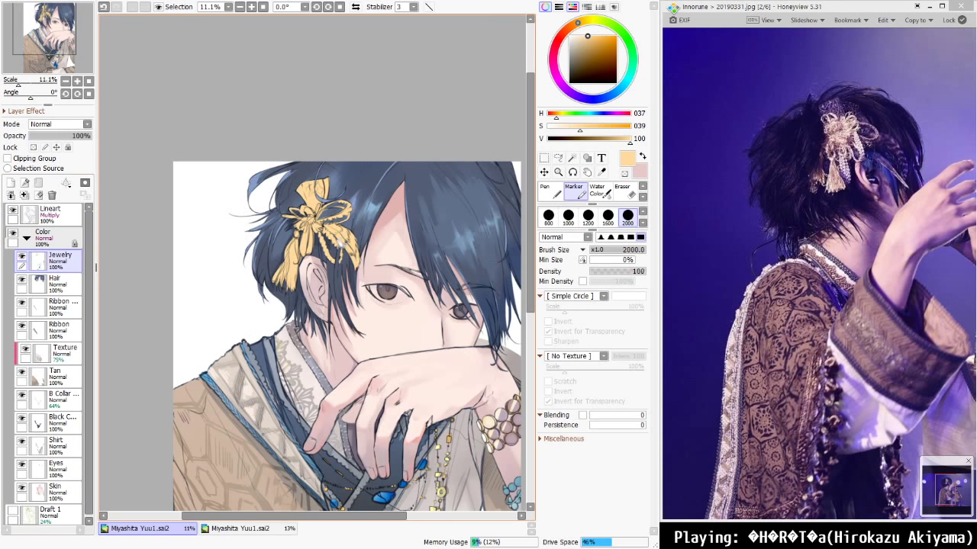
pyautogui.hotkey('ctrl', '0')
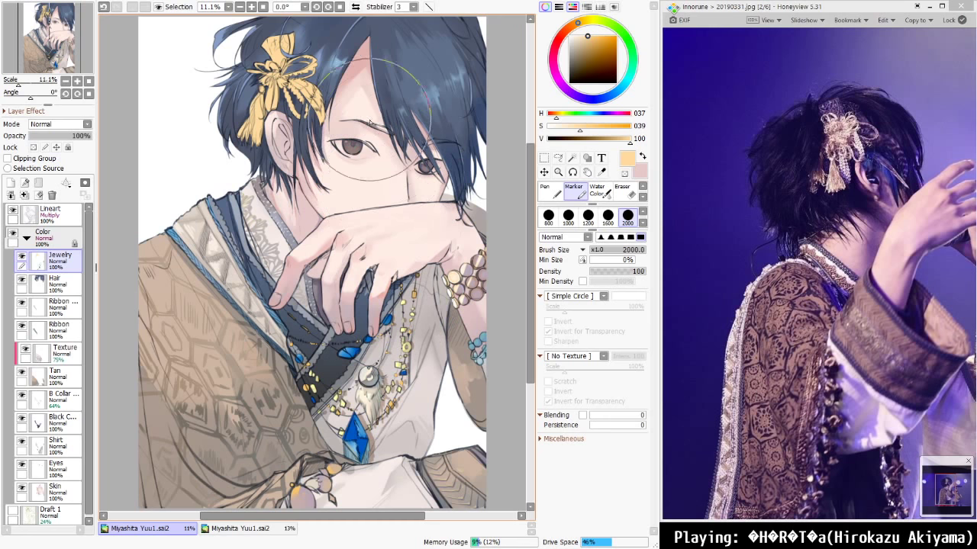
# Repaint the hair ornament's bow in a greyish mauve sampled from the bracelet beads (hue 291, saturation 8, value 74), blending with a size 2000 Water Color brush
pyautogui.moveTo(368, 186)
pyautogui.mouseDown()
pyautogui.moveTo(385, 210)
pyautogui.moveTo(371, 256)
pyautogui.moveTo(383, 173)
pyautogui.mouseUp()
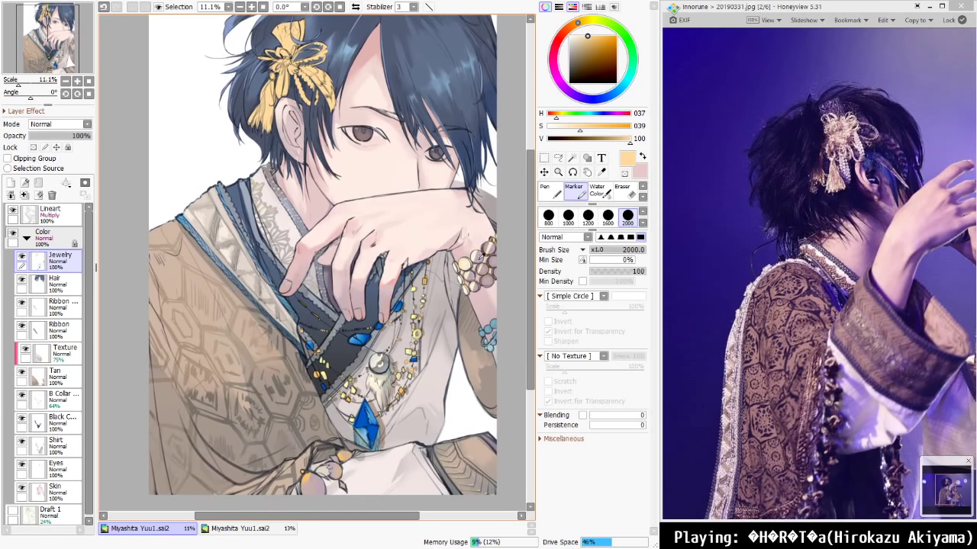
pyautogui.rightClick(478, 260)
pyautogui.moveTo(298, 97)
pyautogui.mouseDown()
pyautogui.moveTo(325, 103)
pyautogui.moveTo(317, 105)
pyautogui.mouseUp()
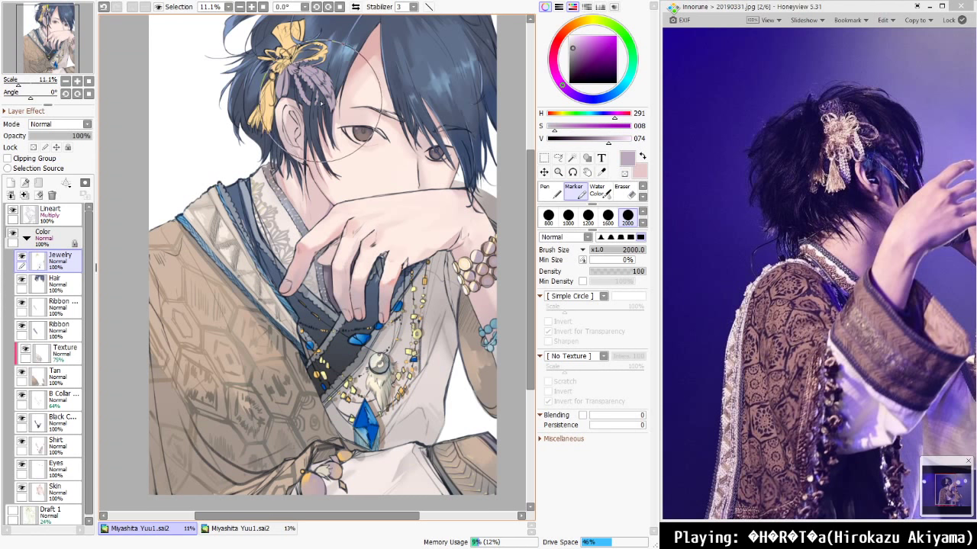
pyautogui.press('c')
pyautogui.press(']')
pyautogui.press(']')
pyautogui.press(']')
pyautogui.press(']')
pyautogui.press(']')
pyautogui.press(']')
pyautogui.press(']')
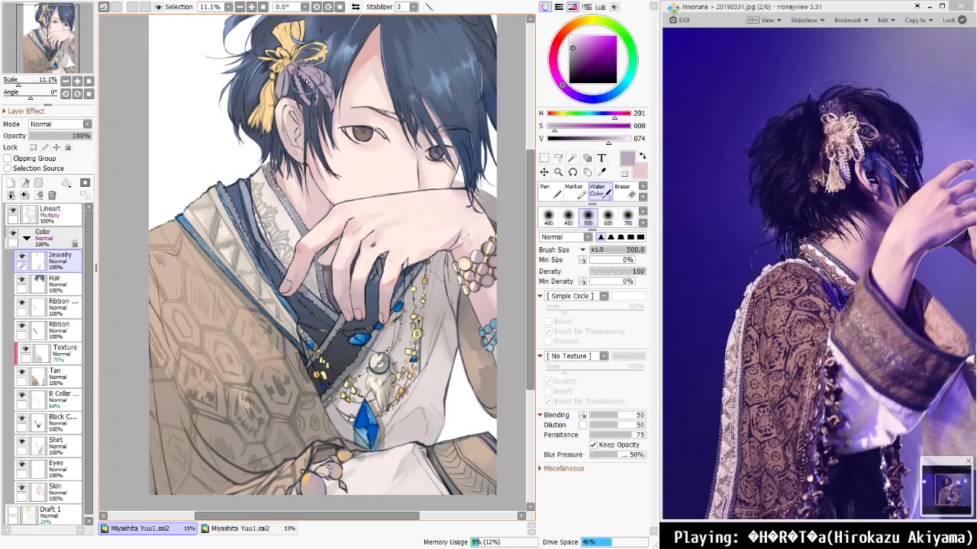
pyautogui.press(']')
pyautogui.press(']')
pyautogui.press(']')
pyautogui.moveTo(332, 73); pyautogui.dragTo(328, 67)
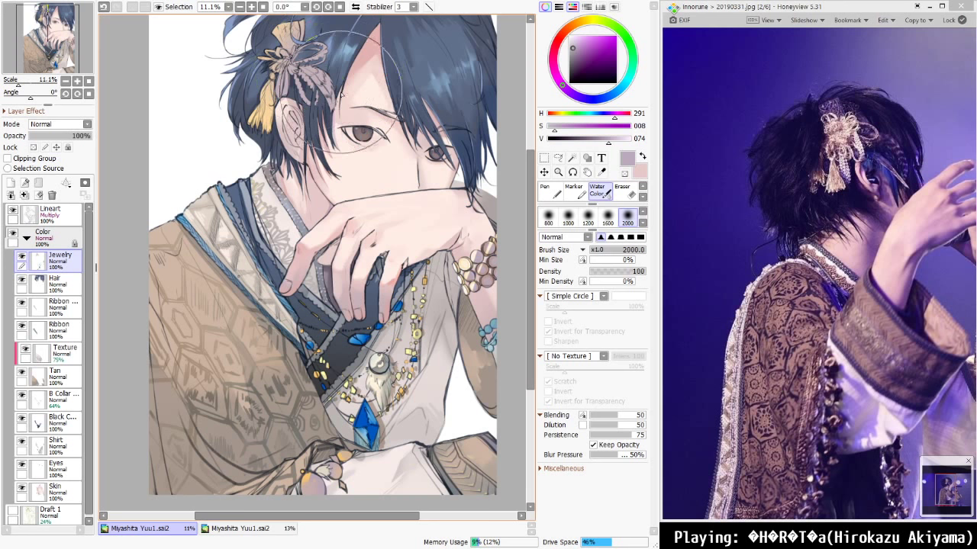
pyautogui.moveTo(334, 112); pyautogui.dragTo(339, 96)
# Lighten the bow and ribbons of the hair ornament with value 93 of the mauve, using a size 700 Water Color brush
pyautogui.moveTo(609, 141); pyautogui.dragTo(616, 142)
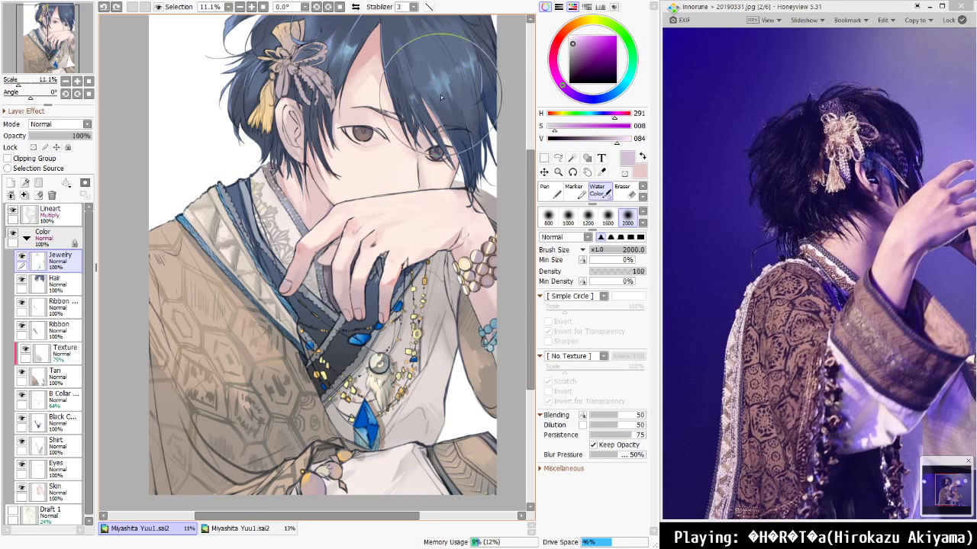
pyautogui.moveTo(617, 140); pyautogui.dragTo(624, 141)
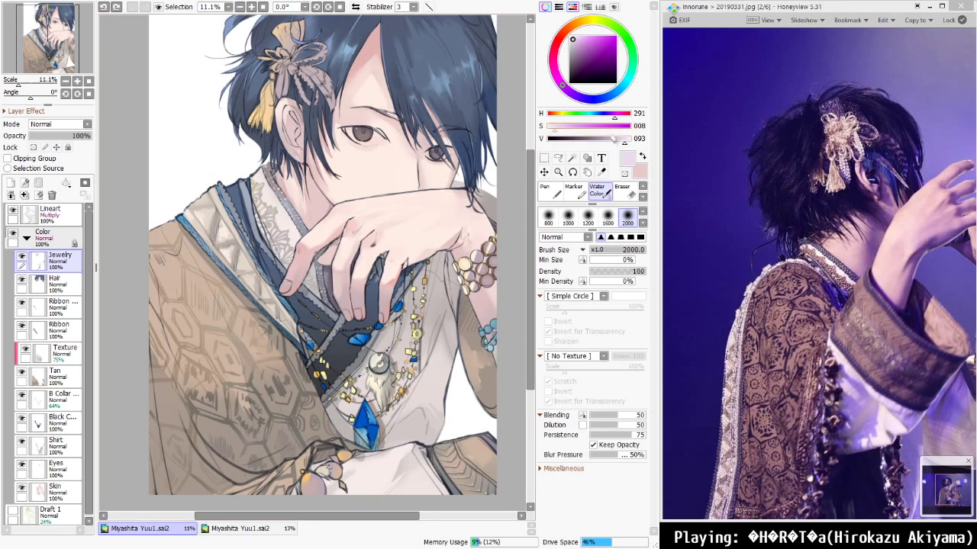
pyautogui.press('[')
pyautogui.press('[')
pyautogui.press('[')
pyautogui.press('[')
pyautogui.press('[')
pyautogui.moveTo(282, 55)
pyautogui.mouseDown()
pyautogui.moveTo(301, 87)
pyautogui.moveTo(314, 53)
pyautogui.moveTo(289, 84)
pyautogui.moveTo(317, 57)
pyautogui.moveTo(304, 40)
pyautogui.moveTo(281, 81)
pyautogui.moveTo(310, 93)
pyautogui.mouseUp()
pyautogui.moveTo(482, 1); pyautogui.dragTo(472, 13)
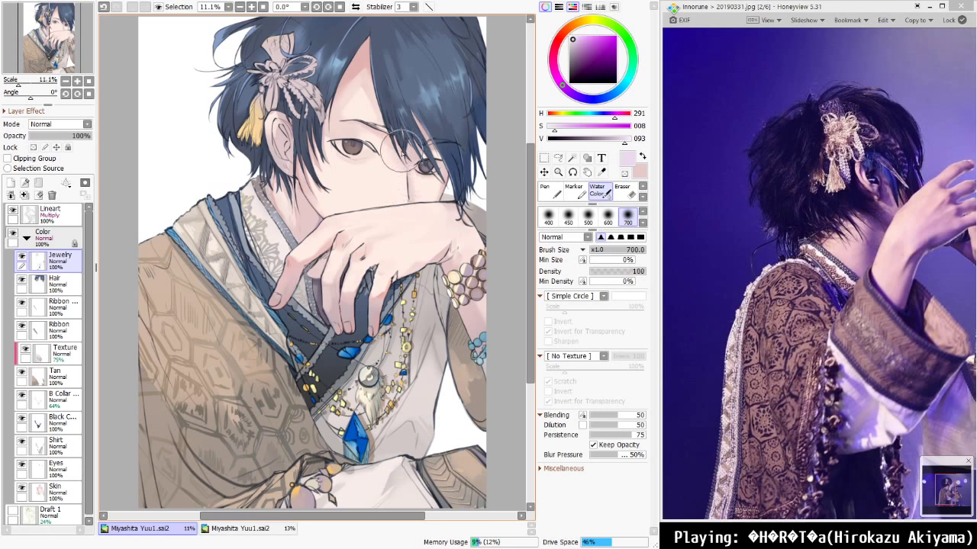
# Paint fine cream highlight strands (hue 37, saturation 16, value 100) on the hair ornament's golden tassel with a size 20 Marker
pyautogui.keyDown('alt'); pyautogui.click(263, 137); pyautogui.keyUp('alt')
pyautogui.scroll(6, 240, 111)
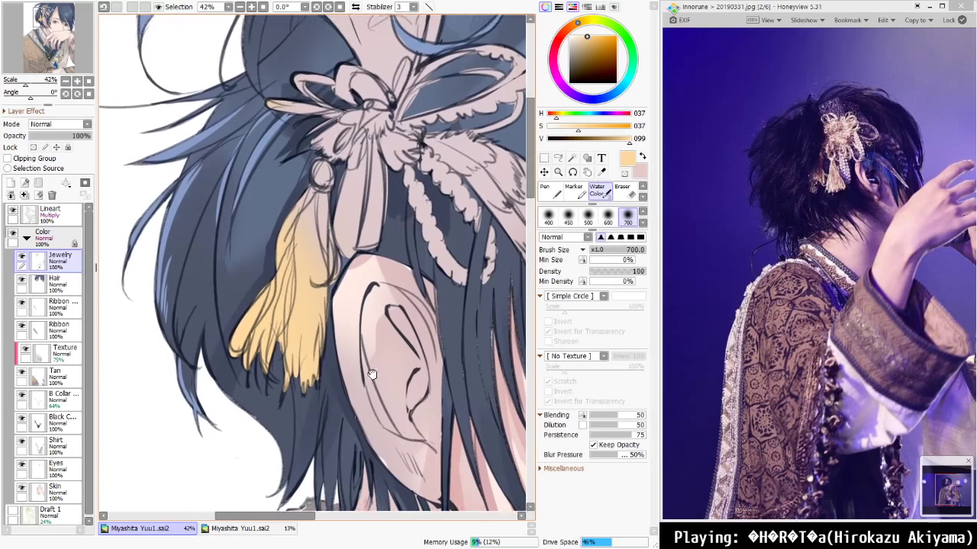
pyautogui.moveTo(372, 374); pyautogui.dragTo(356, 391)
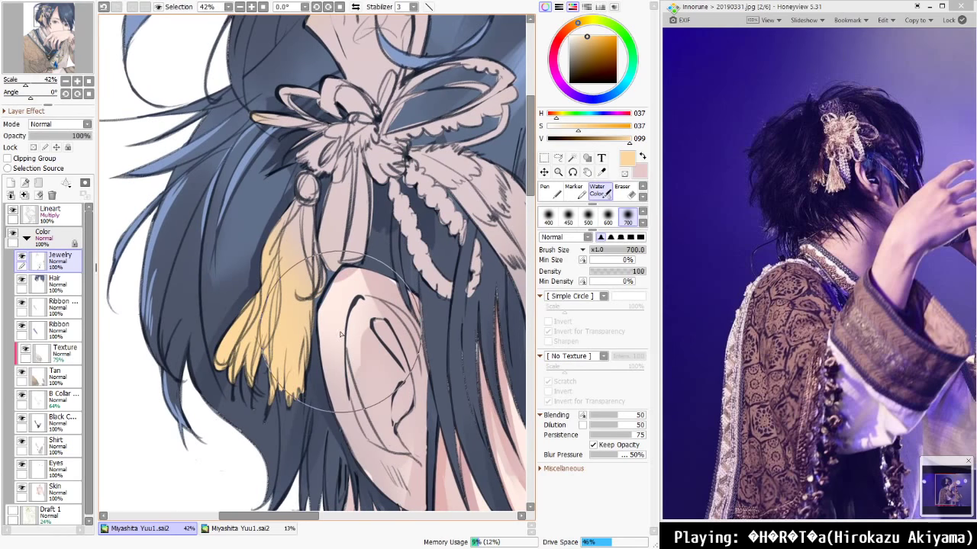
pyautogui.moveTo(586, 35); pyautogui.dragTo(577, 36)
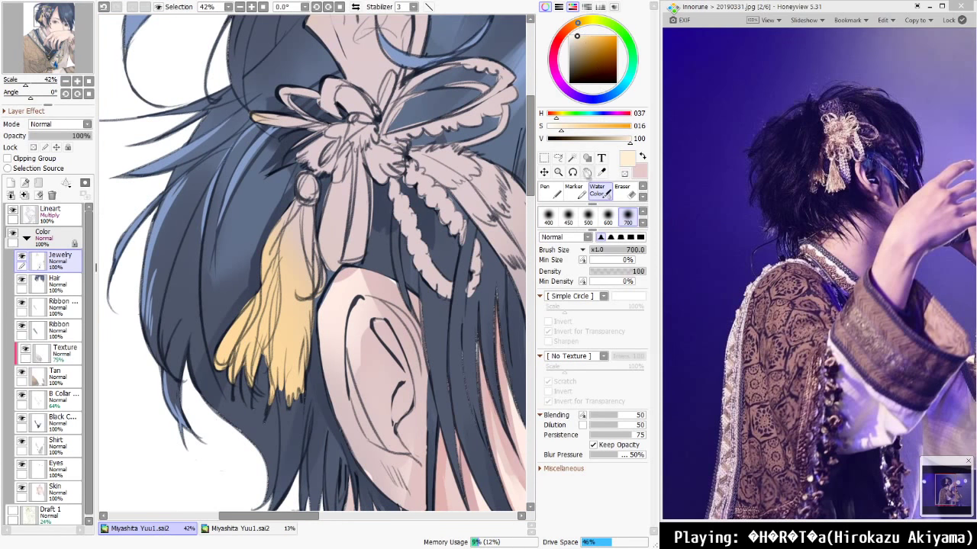
pyautogui.click(578, 191)
pyautogui.press('[')
pyautogui.press('[')
pyautogui.press('[')
pyautogui.press('[')
pyautogui.press('[')
pyautogui.press('[')
pyautogui.press('[')
pyautogui.press('[')
pyautogui.press('[')
pyautogui.press('[')
pyautogui.press('[')
pyautogui.press('[')
pyautogui.press('[')
pyautogui.press('[')
pyautogui.press('[')
pyautogui.press('[')
pyautogui.press('[')
pyautogui.press('[')
pyautogui.press('[')
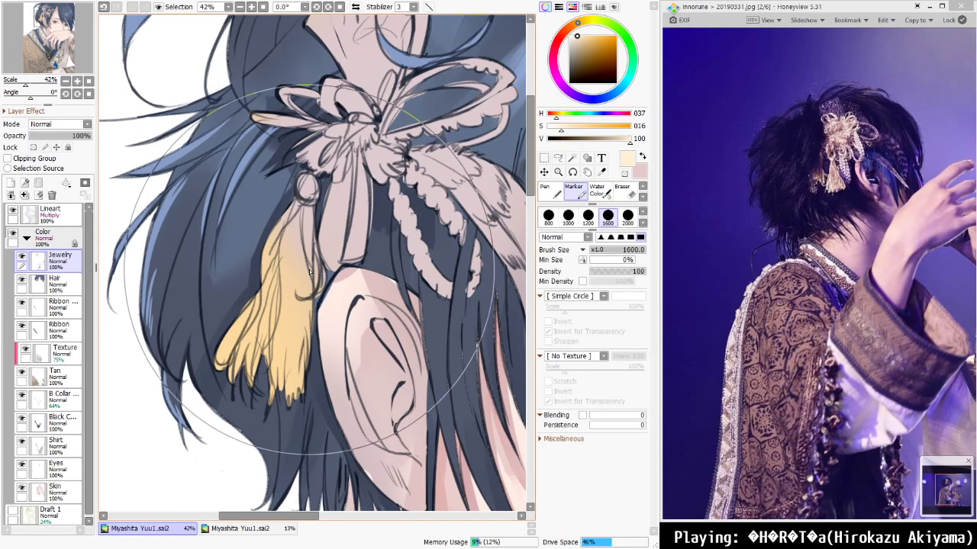
pyautogui.press('[')
pyautogui.press('[')
pyautogui.press('[')
pyautogui.press('[')
pyautogui.press('[')
pyautogui.press('[')
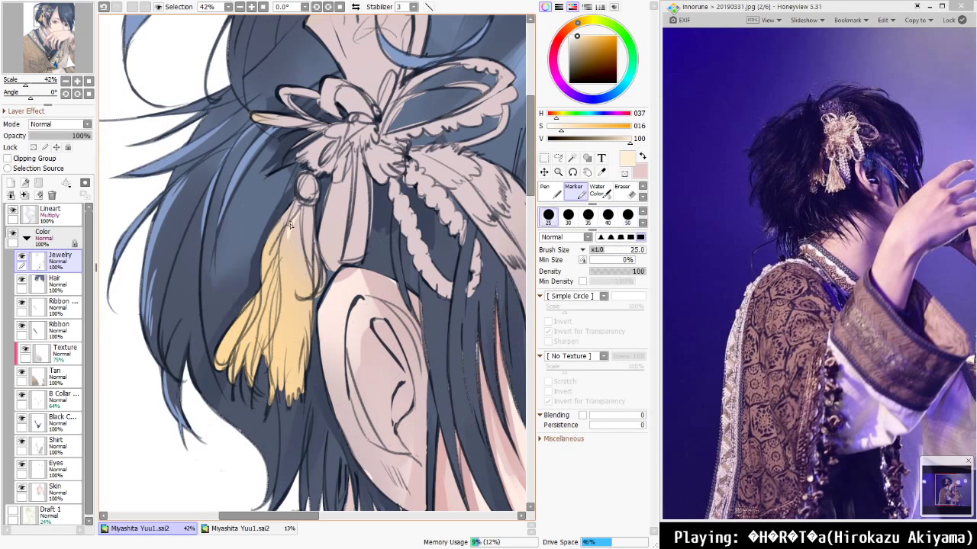
pyautogui.moveTo(286, 225); pyautogui.dragTo(282, 290)
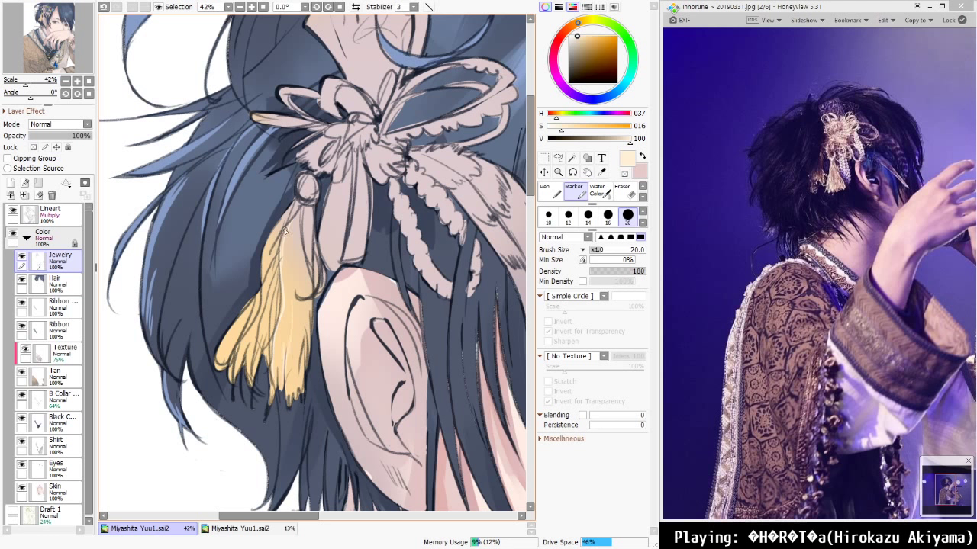
# Refine the cream strands along the tassel, undoing and redrawing individual strokes
pyautogui.hotkey('ctrl', 'z')
pyautogui.moveTo(285, 235); pyautogui.dragTo(288, 279)
pyautogui.hotkey('ctrl', 'z')
pyautogui.moveTo(290, 236); pyautogui.dragTo(294, 291)
pyautogui.hotkey('ctrl', 'z')
pyautogui.moveTo(249, 345)
pyautogui.mouseDown()
pyautogui.moveTo(242, 368)
pyautogui.moveTo(231, 366)
pyautogui.mouseUp()
pyautogui.hotkey('ctrl', 'z')
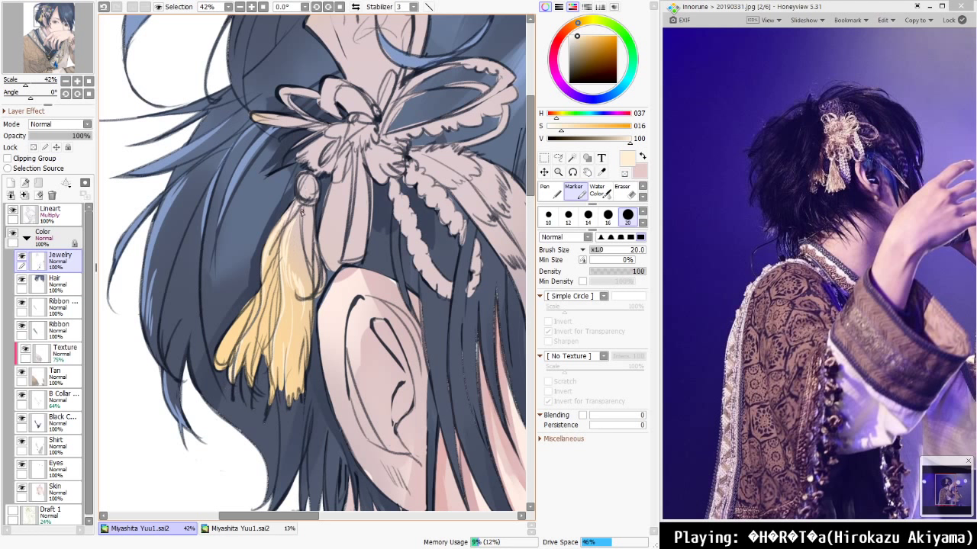
pyautogui.moveTo(308, 209); pyautogui.dragTo(309, 253)
pyautogui.hotkey('ctrl', 'z')
# Paint the fan-shaped ribbon and the knot of the hair ornament yellow-beige (hue 41, saturation 22, value 87) with the Marker
pyautogui.scroll(-3, 300, 250)
pyautogui.scroll(-4, 301, 251)
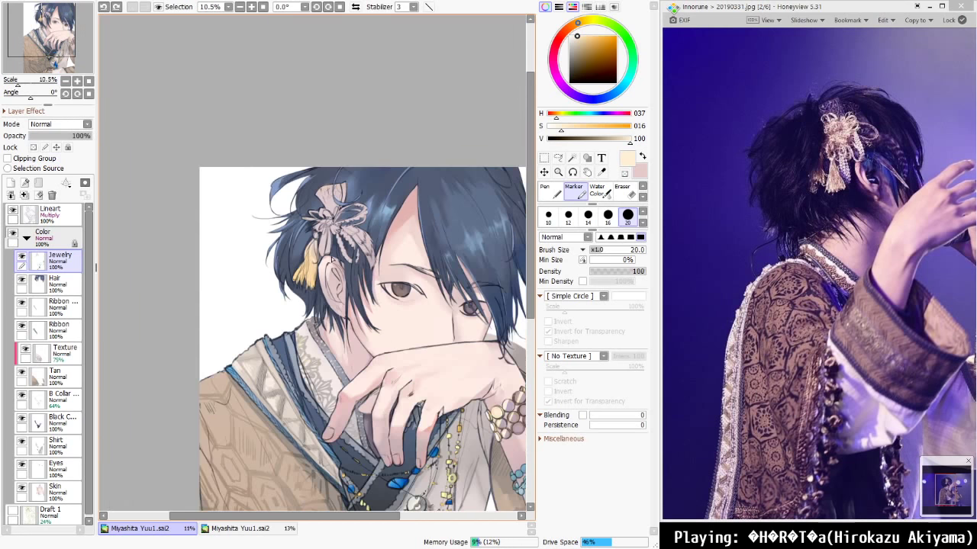
pyautogui.scroll(3, 334, 263)
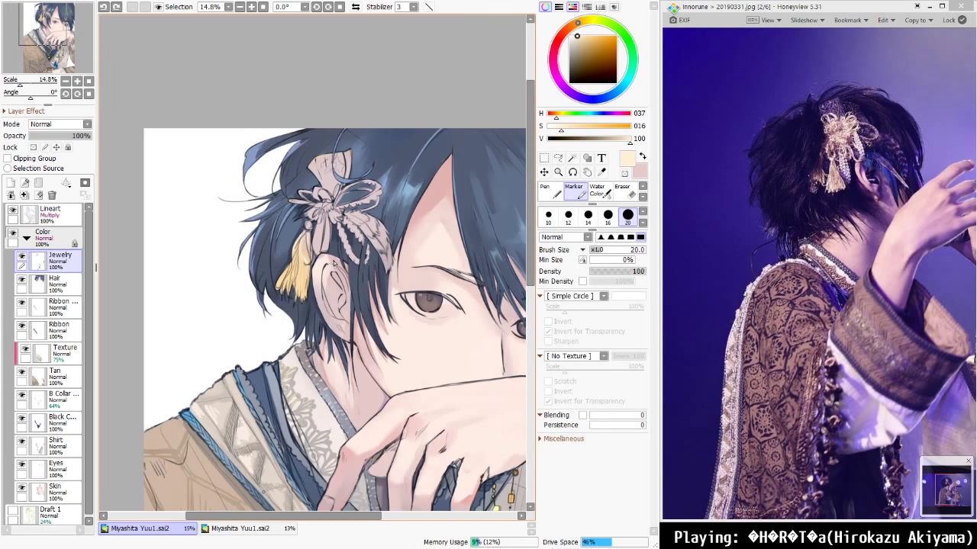
pyautogui.scroll(1, 343, 251)
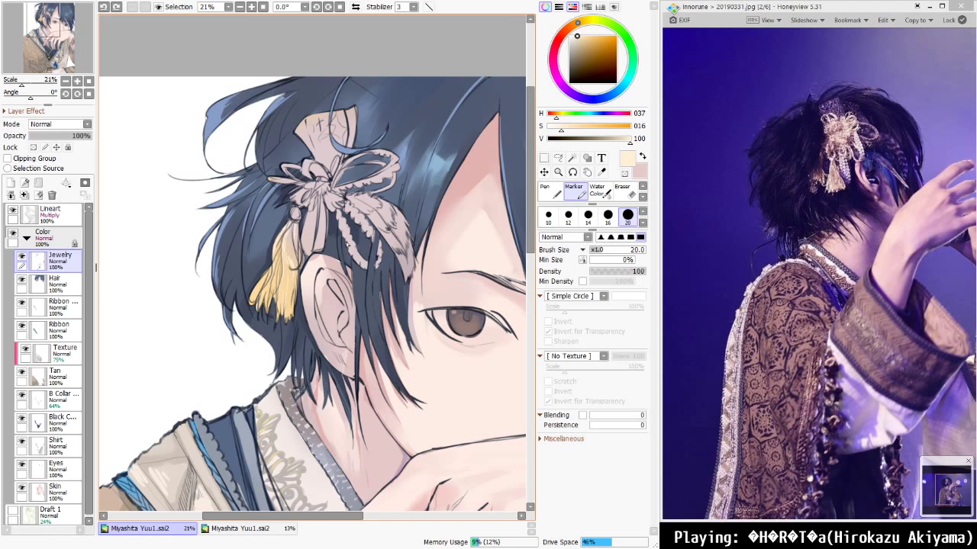
pyautogui.moveTo(352, 232); pyautogui.dragTo(336, 301)
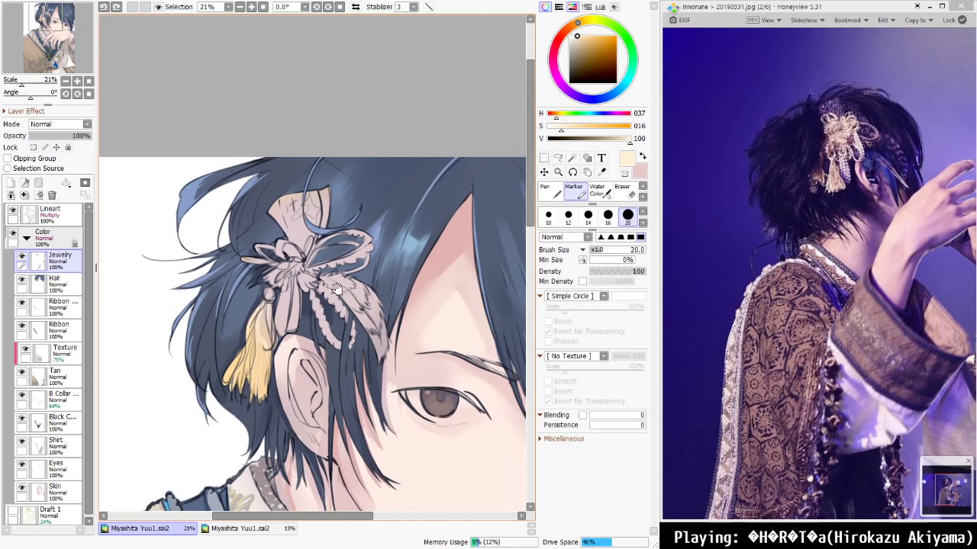
pyautogui.keyDown('alt'); pyautogui.click(305, 232); pyautogui.keyUp('alt')
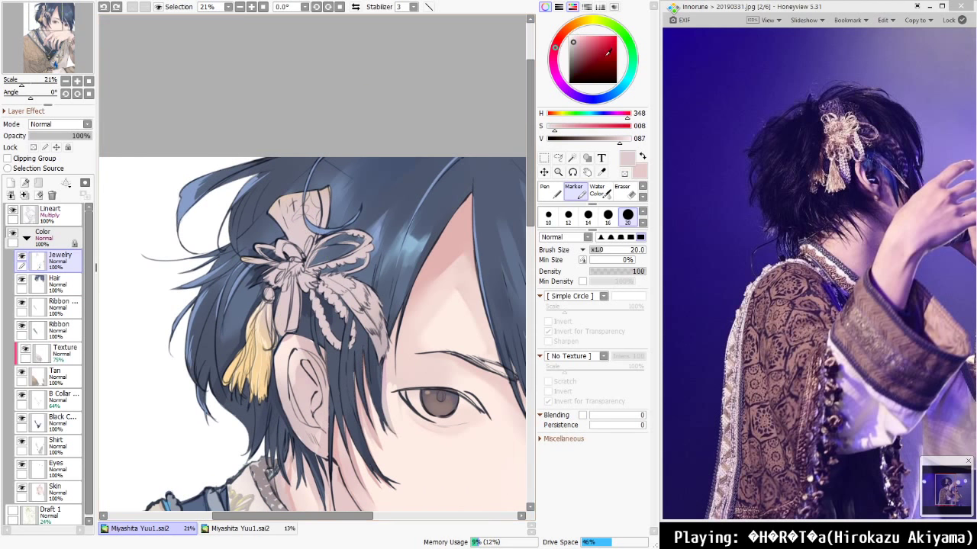
pyautogui.moveTo(580, 42); pyautogui.dragTo(580, 22)
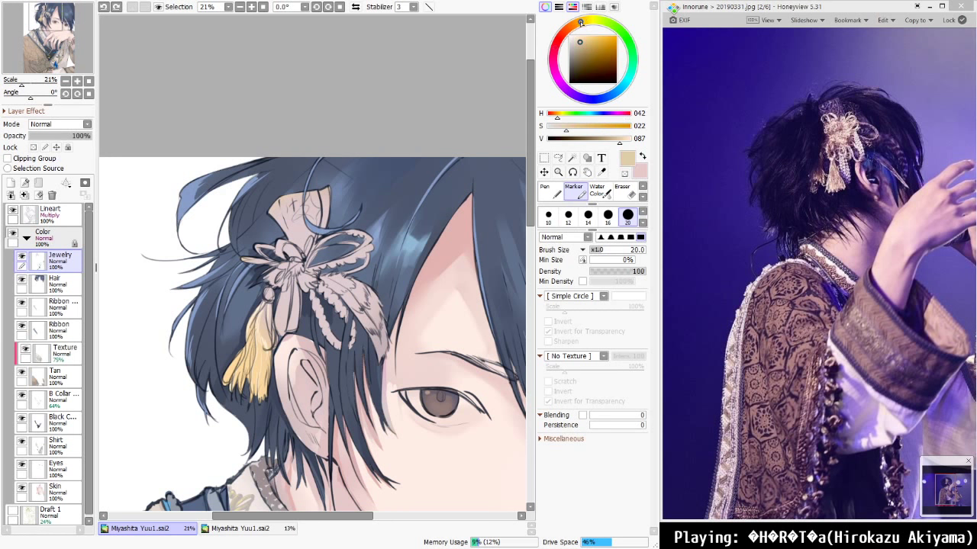
pyautogui.moveTo(297, 229)
pyautogui.mouseDown()
pyautogui.moveTo(315, 211)
pyautogui.moveTo(313, 226)
pyautogui.moveTo(296, 215)
pyautogui.moveTo(304, 245)
pyautogui.moveTo(302, 194)
pyautogui.moveTo(312, 201)
pyautogui.moveTo(306, 257)
pyautogui.moveTo(298, 270)
pyautogui.mouseUp()
pyautogui.press(']')
pyautogui.press(']')
pyautogui.press(']')
pyautogui.press(']')
pyautogui.press(']')
pyautogui.press(']')
pyautogui.press(']')
pyautogui.press(']')
pyautogui.press(']')
pyautogui.press(']')
pyautogui.press(']')
pyautogui.press(']')
pyautogui.press(']')
pyautogui.press(']')
pyautogui.press(']')
pyautogui.press(']')
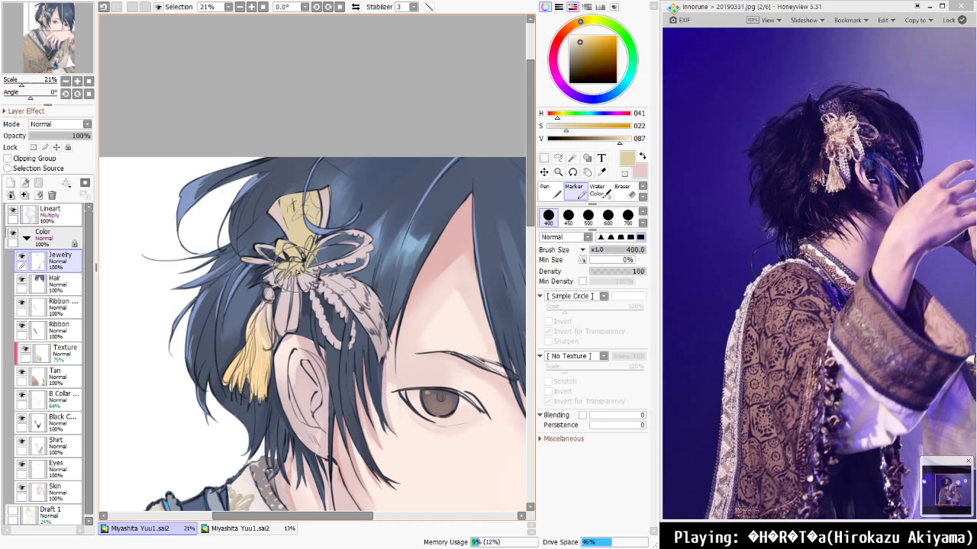
# Blend the yellow-beige softly over the knot, loops and hanging cords of the ornament with the Water Color brush at sizes 700 to 300
pyautogui.press('c')
pyautogui.press(']')
pyautogui.press(']')
pyautogui.press(']')
pyautogui.press(']')
pyautogui.click(297, 267)
pyautogui.press('[')
pyautogui.press('[')
pyautogui.press('[')
pyautogui.press('[')
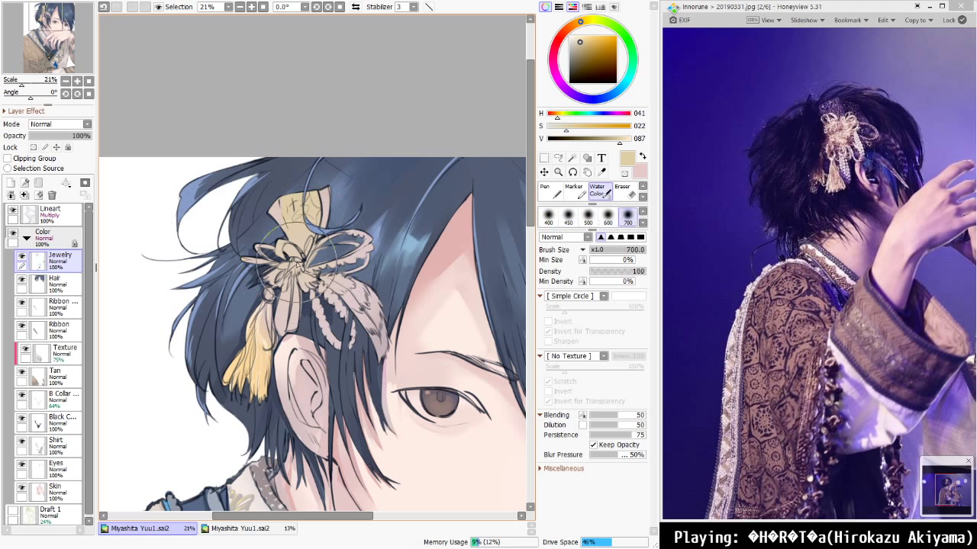
pyautogui.press('[')
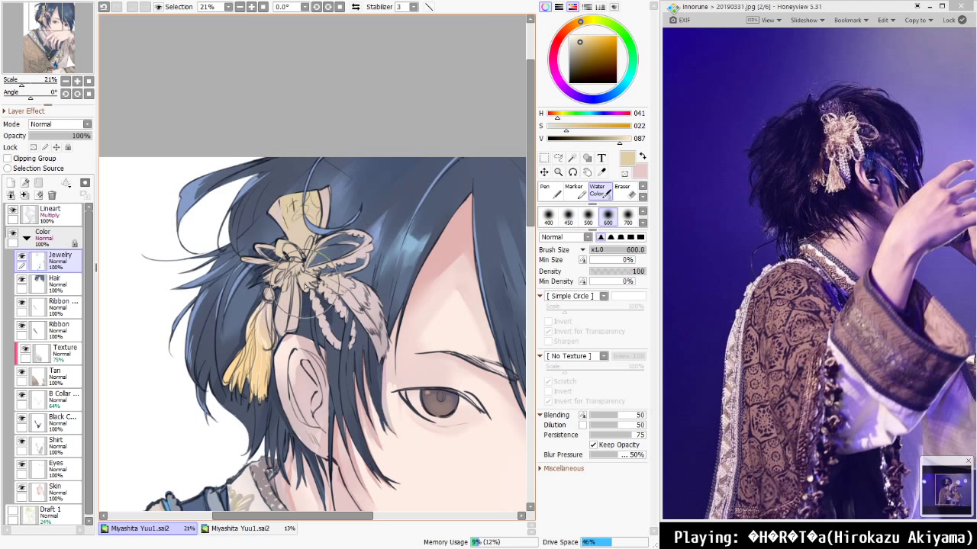
pyautogui.moveTo(308, 287)
pyautogui.mouseDown()
pyautogui.moveTo(321, 290)
pyautogui.moveTo(327, 268)
pyautogui.mouseUp()
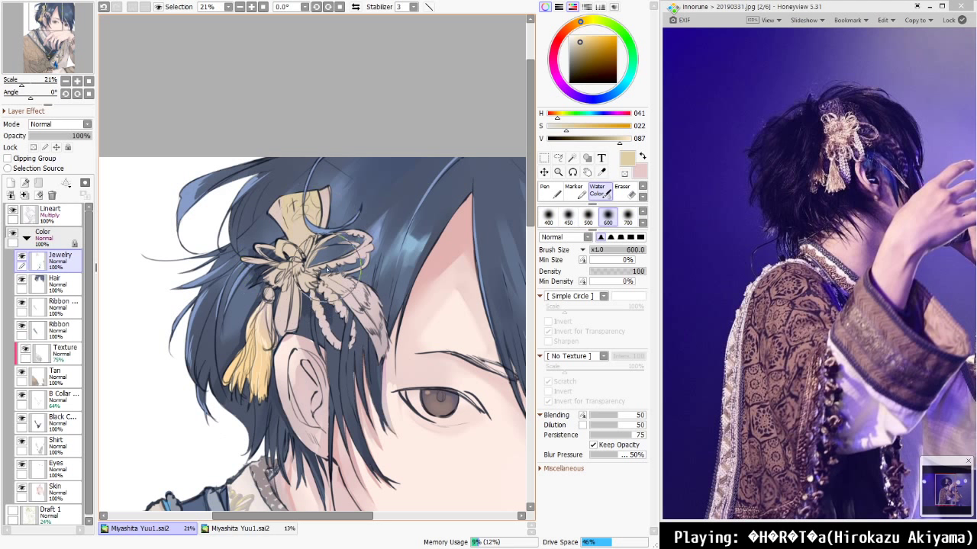
pyautogui.press('[')
pyautogui.press('[')
pyautogui.press('[')
pyautogui.press('[')
pyautogui.press('[')
# Darken the fan-shaped ribbon above the knot with dark blue (hue 217, saturation 42, value 27) using a size 300 Water Color brush
pyautogui.rightClick(359, 281)
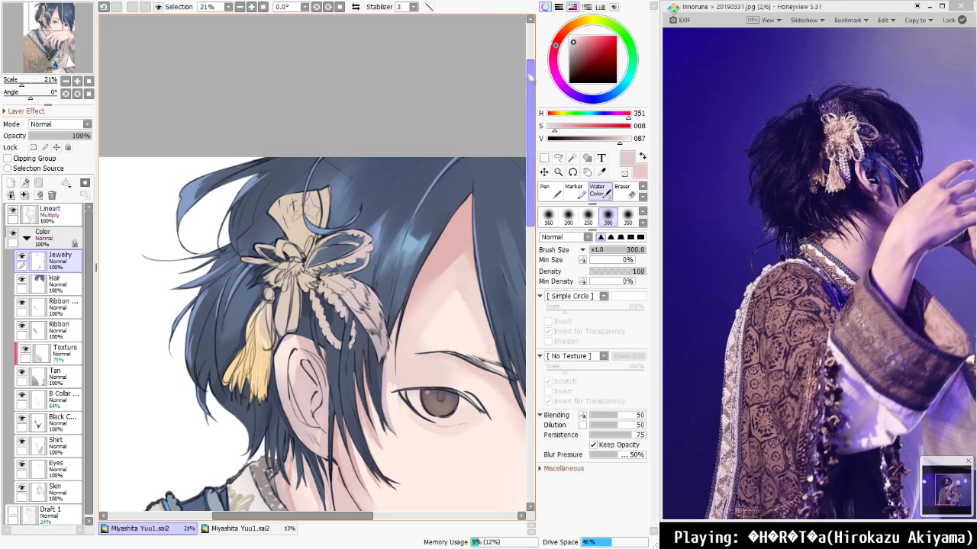
pyautogui.click(608, 96)
pyautogui.click(578, 127)
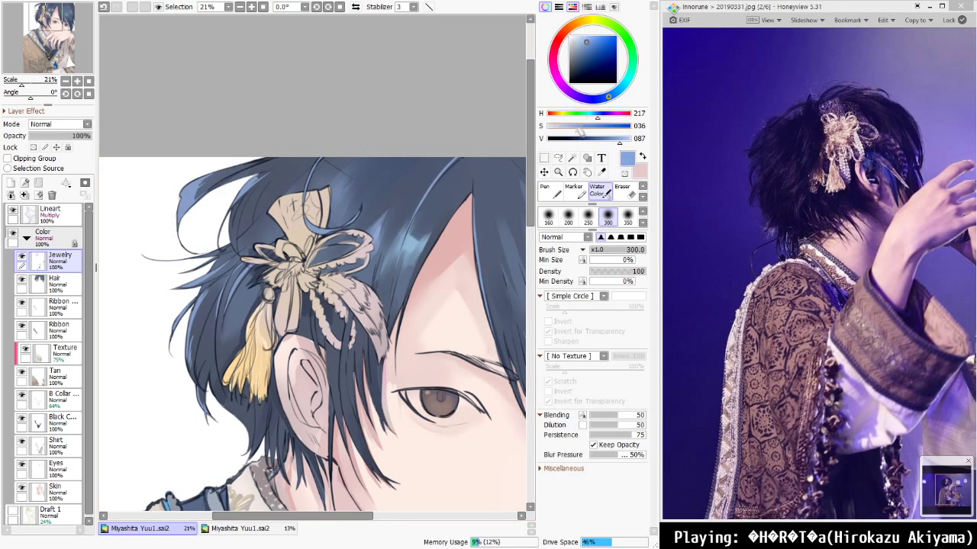
pyautogui.moveTo(580, 138); pyautogui.dragTo(570, 140)
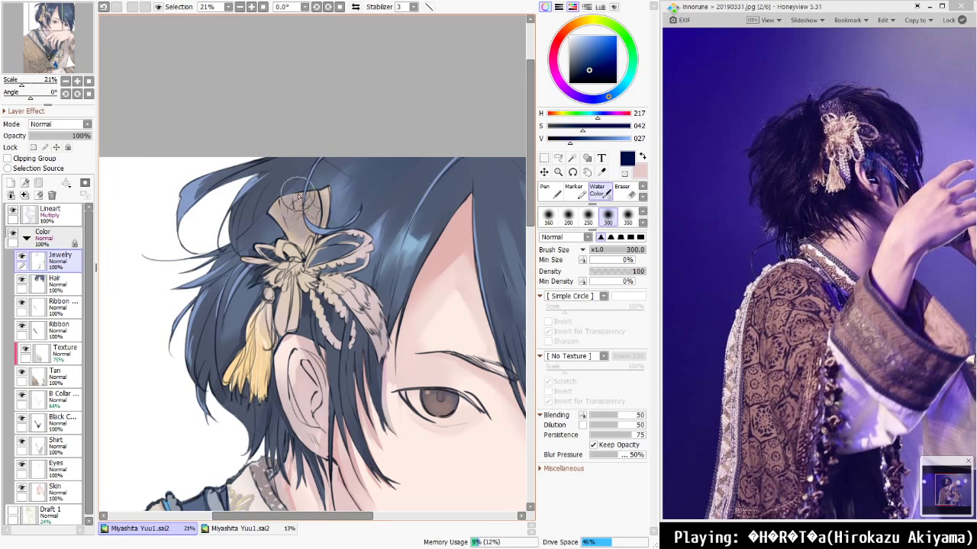
pyautogui.moveTo(299, 196)
pyautogui.mouseDown()
pyautogui.moveTo(317, 238)
pyautogui.moveTo(315, 213)
pyautogui.moveTo(276, 196)
pyautogui.moveTo(309, 241)
pyautogui.moveTo(333, 209)
pyautogui.mouseUp()
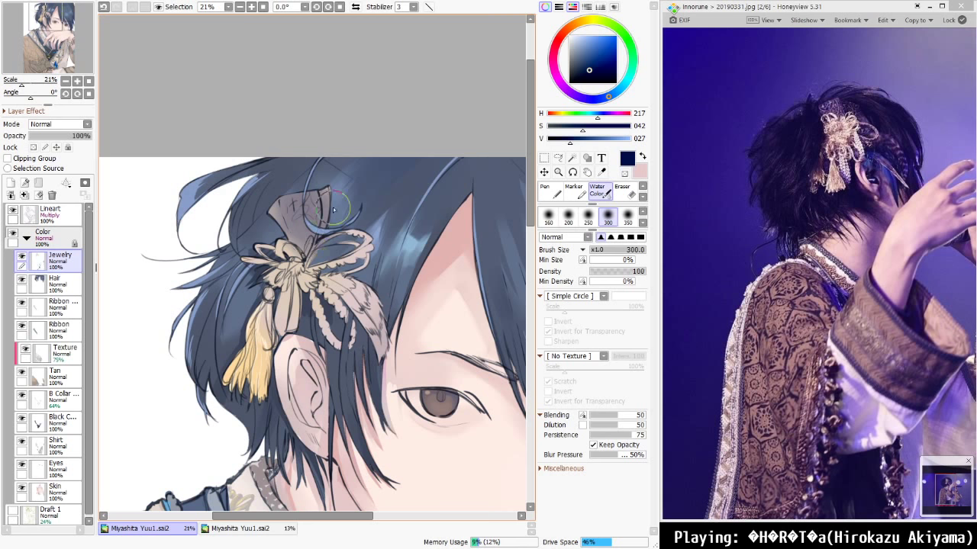
# Draw a border line and small pattern strokes on the fan-shaped ribbon with a size 20 Marker in beige sampled from the knot (hue 30, saturation 14, value 87)
pyautogui.moveTo(352, 249)
pyautogui.mouseDown()
pyautogui.moveTo(399, 328)
pyautogui.moveTo(511, 363)
pyautogui.mouseUp()
pyautogui.scroll(7, 399, 332)
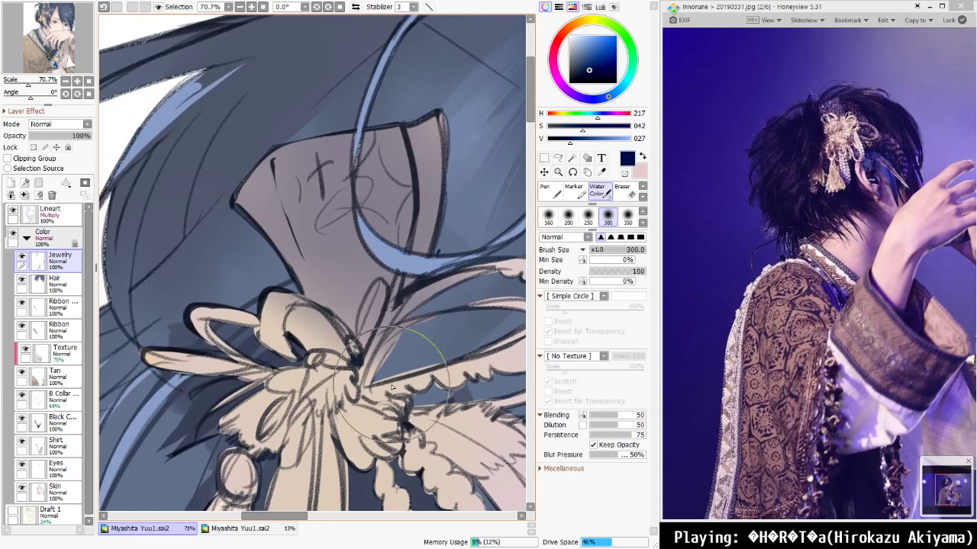
pyautogui.keyDown('alt'); pyautogui.click(360, 422); pyautogui.keyUp('alt')
pyautogui.press('m')
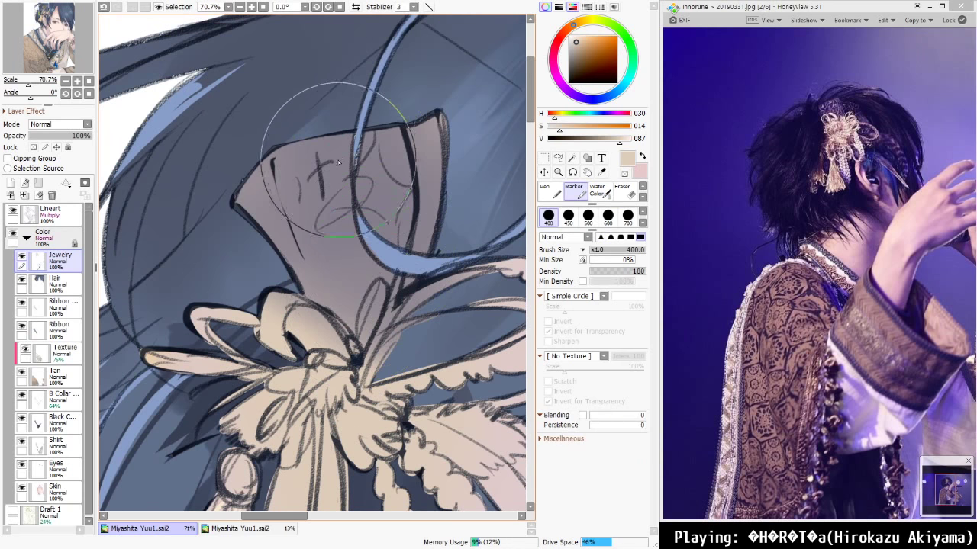
pyautogui.press('[')
pyautogui.press('[')
pyautogui.press('[')
pyautogui.press('[')
pyautogui.press('[')
pyautogui.press('[')
pyautogui.press('[')
pyautogui.press('[')
pyautogui.press('[')
pyautogui.press('[')
pyautogui.press('[')
pyautogui.press('[')
pyautogui.press('[')
pyautogui.press('[')
pyautogui.press('[')
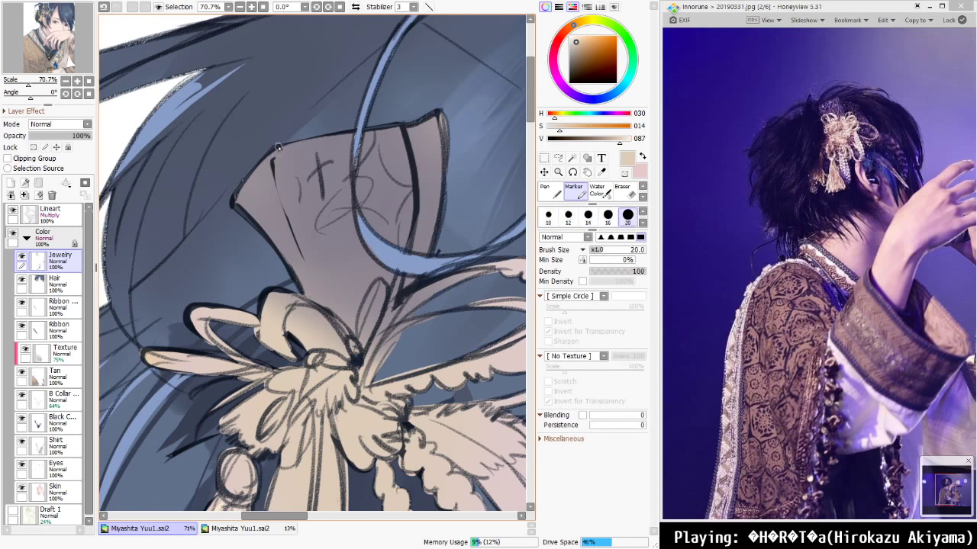
pyautogui.moveTo(275, 151); pyautogui.dragTo(293, 213)
pyautogui.hotkey('ctrl', 'z')
pyautogui.moveTo(276, 154)
pyautogui.mouseDown()
pyautogui.moveTo(299, 232)
pyautogui.moveTo(276, 174)
pyautogui.moveTo(315, 270)
pyautogui.mouseUp()
pyautogui.hotkey('ctrl', 'z')
pyautogui.moveTo(275, 154); pyautogui.dragTo(326, 304)
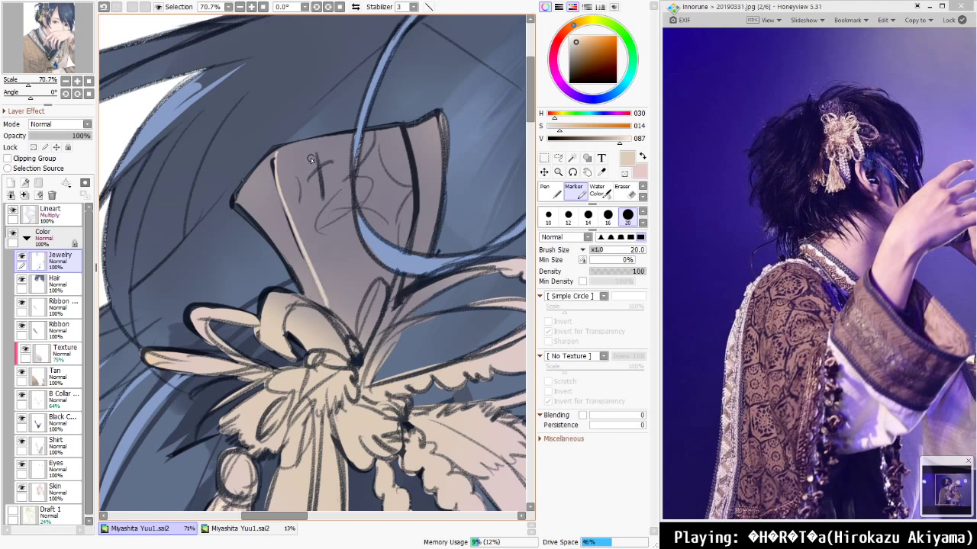
pyautogui.moveTo(313, 158)
pyautogui.mouseDown()
pyautogui.moveTo(321, 200)
pyautogui.moveTo(334, 165)
pyautogui.mouseUp()
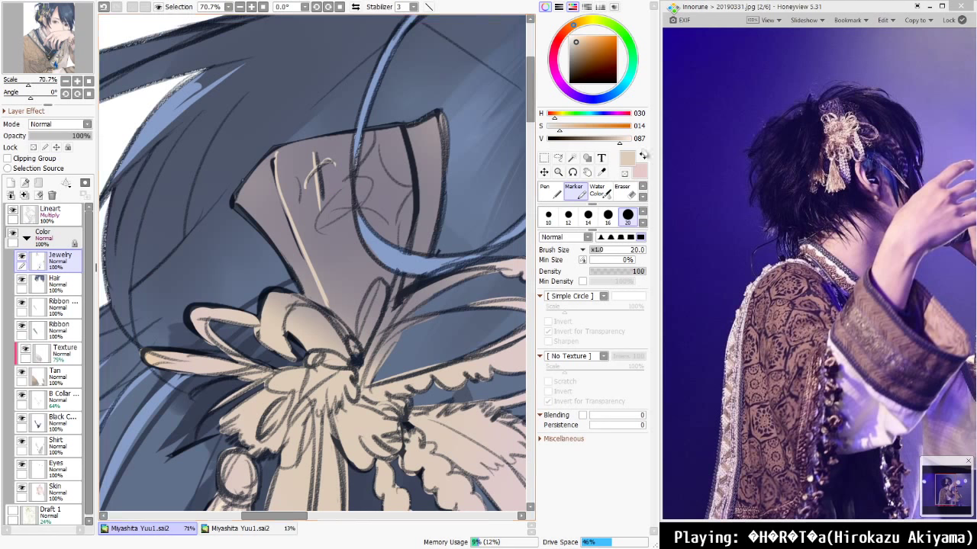
# Enlarge the reference photo in Honeyview around the hair ornament to examine its ribbon and tassel details
pyautogui.moveTo(861, 177); pyautogui.dragTo(829, 178)
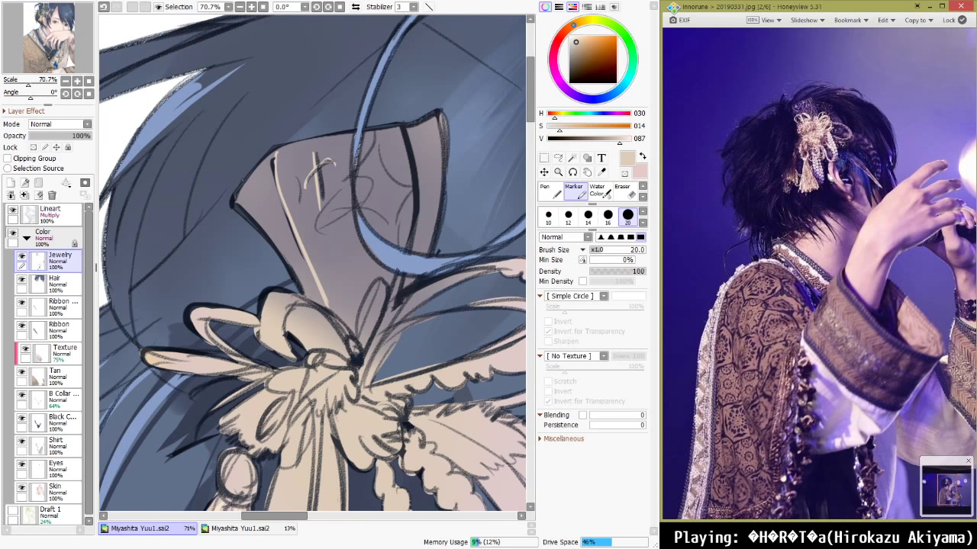
pyautogui.scroll(3, 832, 150)
pyautogui.scroll(1, 836, 132)
pyautogui.moveTo(837, 133); pyautogui.dragTo(849, 209)
pyautogui.scroll(1, 848, 209)
pyautogui.scroll(7, 833, 126)
pyautogui.moveTo(820, 264); pyautogui.dragTo(840, 389)
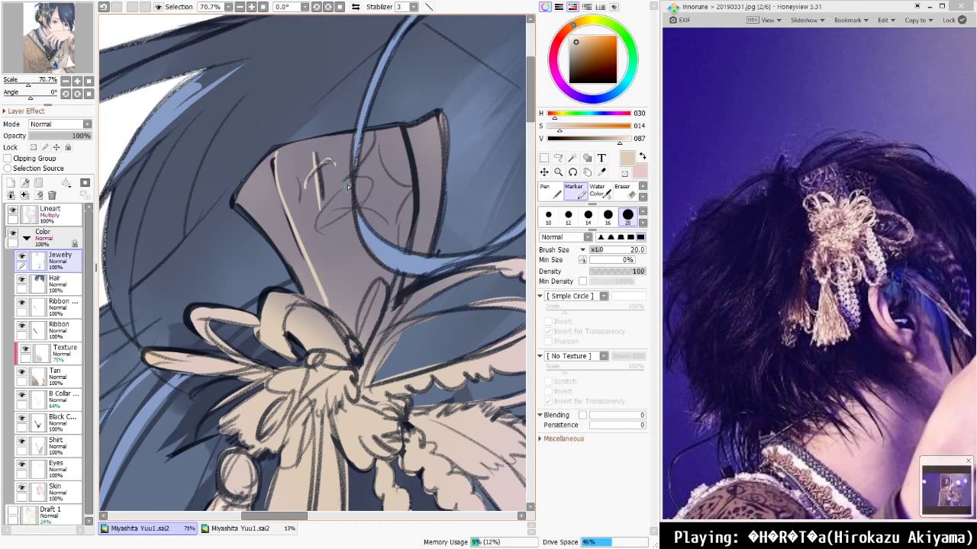
# Draw beige scrolls, scalloped arcs and small crosses across the middle and right part of the fan-shaped ribbon with the size 20 Marker
pyautogui.moveTo(324, 225)
pyautogui.mouseDown()
pyautogui.moveTo(358, 208)
pyautogui.moveTo(338, 221)
pyautogui.moveTo(355, 210)
pyautogui.moveTo(383, 238)
pyautogui.moveTo(371, 212)
pyautogui.moveTo(395, 235)
pyautogui.mouseUp()
pyautogui.hotkey('ctrl', 'z')
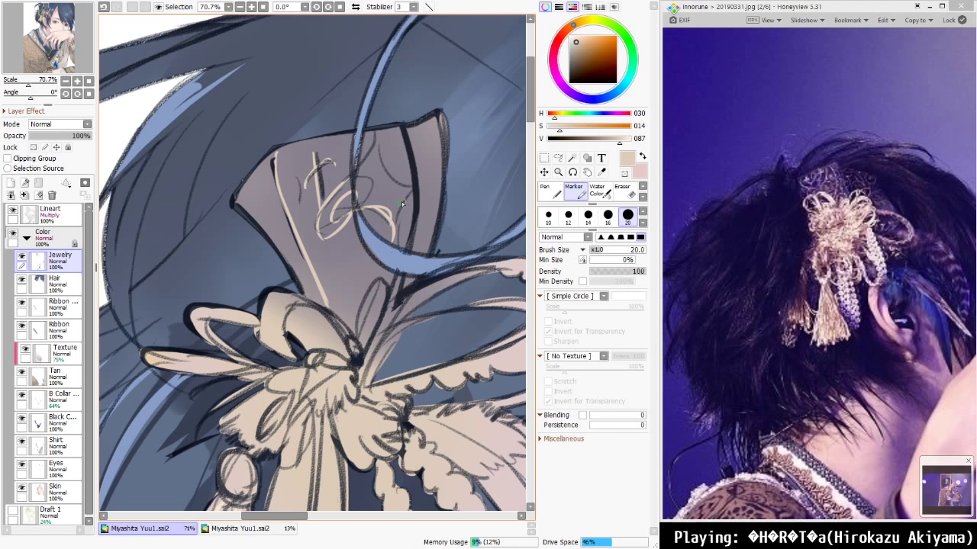
pyautogui.moveTo(409, 192); pyautogui.dragTo(397, 237)
pyautogui.moveTo(380, 133); pyautogui.dragTo(411, 170)
pyautogui.hotkey('ctrl', 'z')
pyautogui.moveTo(382, 128); pyautogui.dragTo(411, 184)
pyautogui.moveTo(329, 191)
pyautogui.mouseDown()
pyautogui.moveTo(367, 131)
pyautogui.moveTo(355, 169)
pyautogui.mouseUp()
pyautogui.moveTo(381, 156)
pyautogui.mouseDown()
pyautogui.moveTo(397, 148)
pyautogui.moveTo(405, 157)
pyautogui.mouseUp()
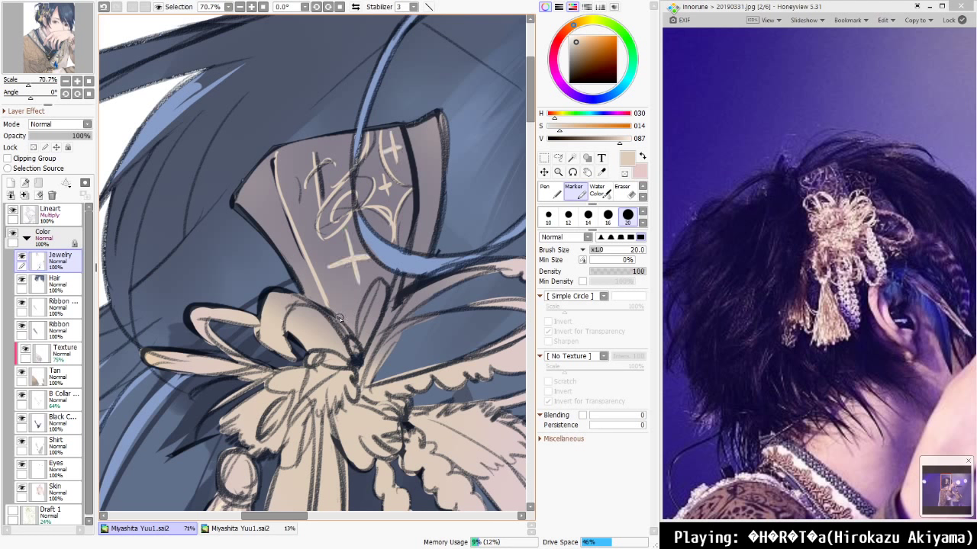
pyautogui.moveTo(329, 316)
pyautogui.mouseDown()
pyautogui.moveTo(348, 292)
pyautogui.moveTo(350, 320)
pyautogui.mouseUp()
pyautogui.hotkey('ctrl', 'z')
pyautogui.moveTo(374, 269)
pyautogui.mouseDown()
pyautogui.moveTo(361, 336)
pyautogui.moveTo(380, 278)
pyautogui.mouseUp()
# Add short beige pattern strokes along the inside of the fan-shaped ribbon's left border line
pyautogui.moveTo(277, 157)
pyautogui.mouseDown()
pyautogui.moveTo(299, 142)
pyautogui.moveTo(292, 151)
pyautogui.mouseUp()
pyautogui.moveTo(279, 187); pyautogui.dragTo(296, 181)
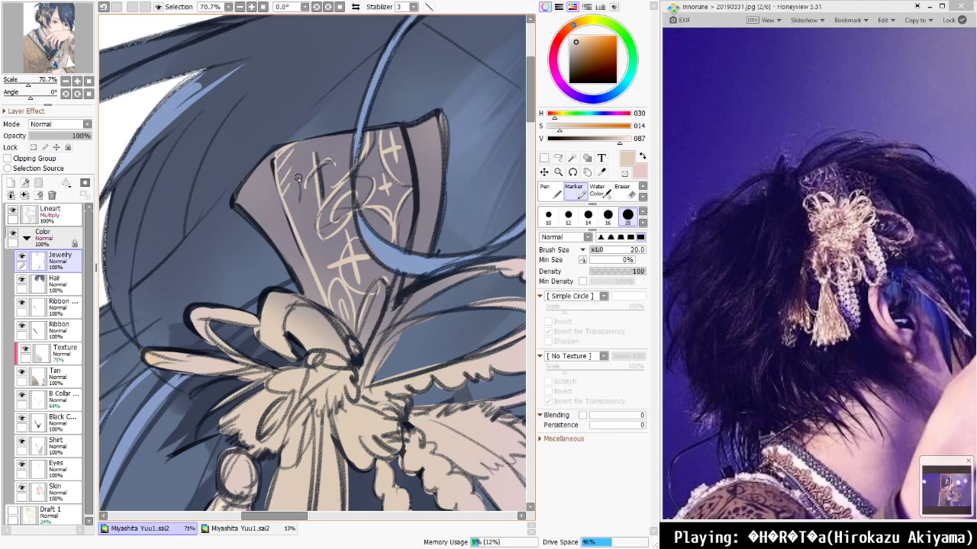
pyautogui.moveTo(290, 219); pyautogui.dragTo(299, 177)
pyautogui.hotkey('ctrl', 'z')
pyautogui.moveTo(290, 212); pyautogui.dragTo(299, 179)
pyautogui.moveTo(296, 232)
pyautogui.mouseDown()
pyautogui.moveTo(304, 204)
pyautogui.moveTo(308, 244)
pyautogui.mouseUp()
# Set the colour to light beige (hue 30, saturation 18, value 100) and shift the reference photo in Honeyview to show the feather beside the ear
pyautogui.hotkey('ctrl', '0')
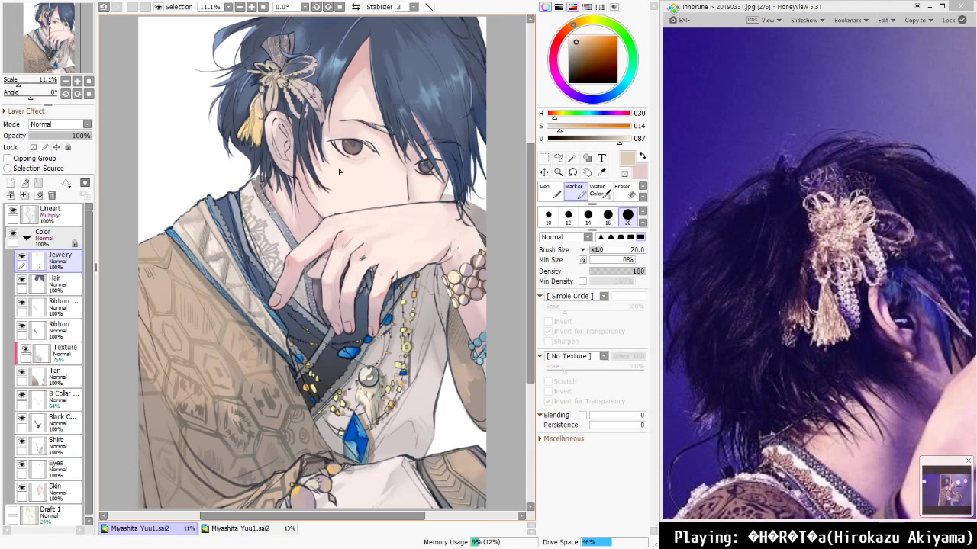
pyautogui.scroll(4, 285, 51)
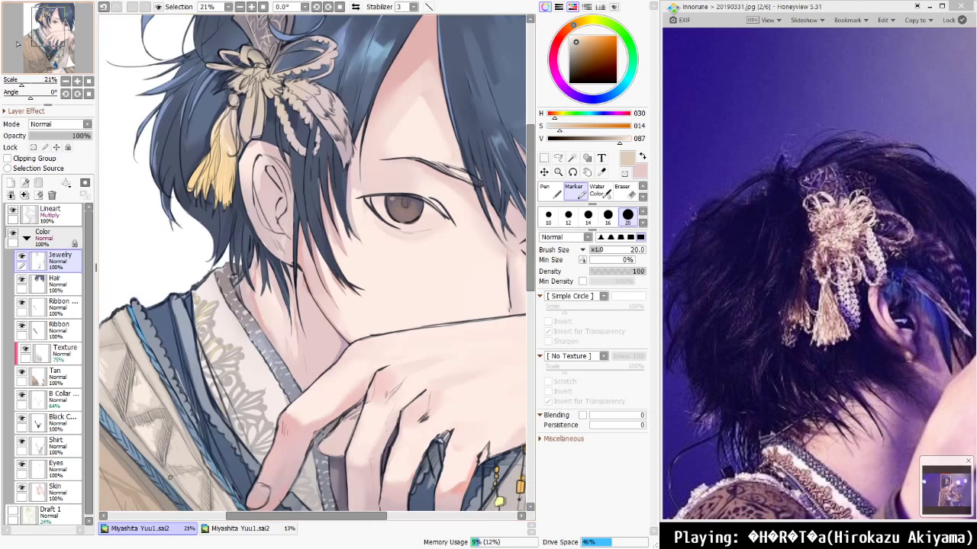
pyautogui.moveTo(57, 38); pyautogui.dragTo(55, 30)
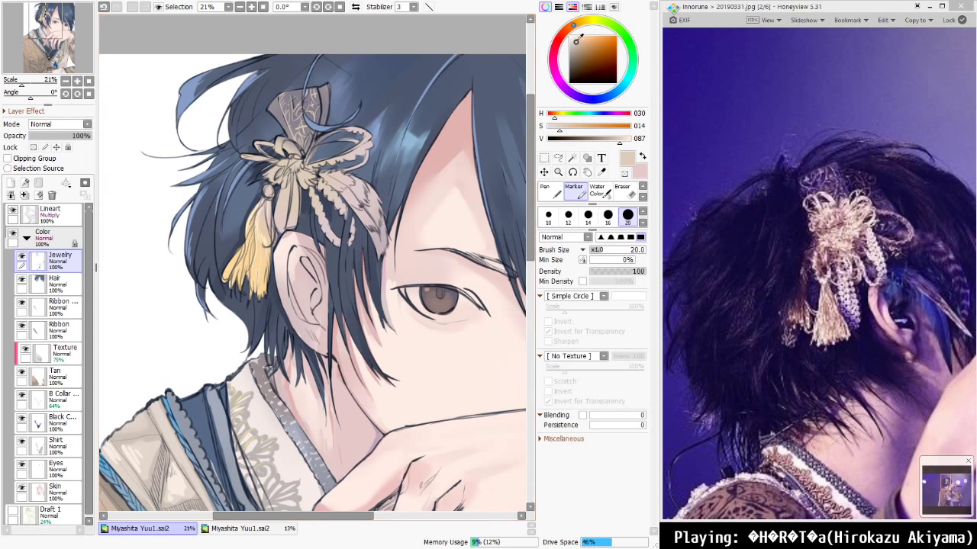
pyautogui.click(579, 37)
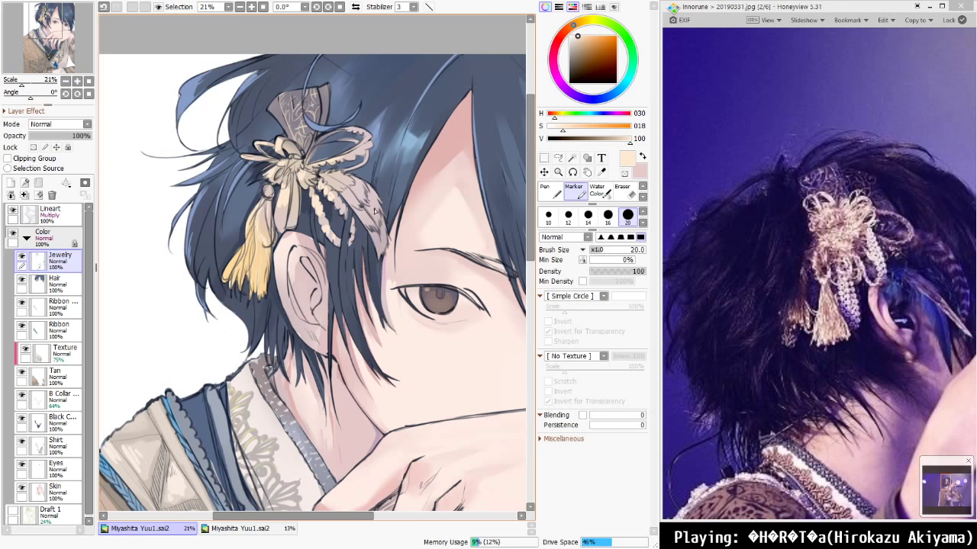
pyautogui.moveTo(831, 304); pyautogui.dragTo(734, 301)
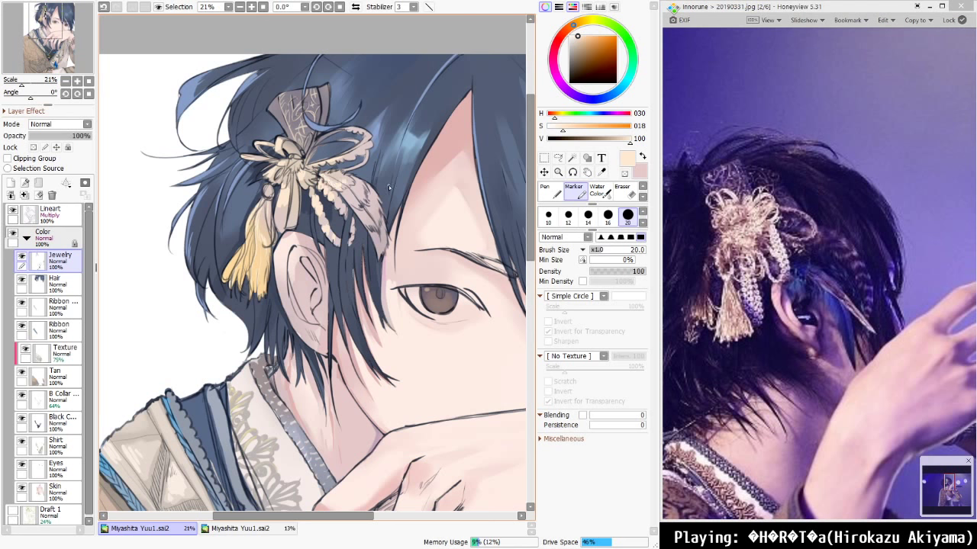
# Paint the feather's stripes with the Marker in a muted grey-pink sampled from it, adding darker strokes in grey (hue 354, saturation 4, value 56)
pyautogui.keyDown('alt'); pyautogui.click(351, 194); pyautogui.keyUp('alt')
pyautogui.moveTo(577, 46); pyautogui.dragTo(574, 49)
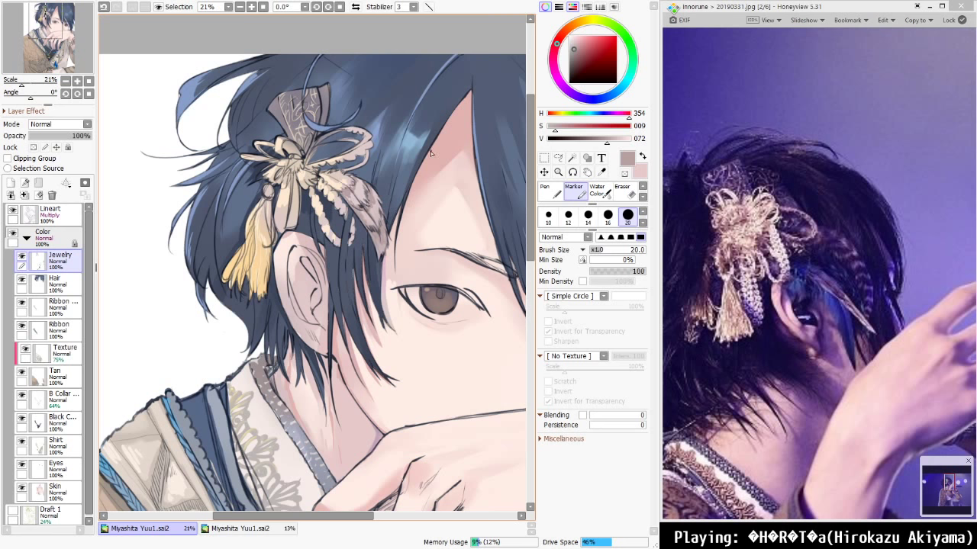
pyautogui.moveTo(452, 188); pyautogui.dragTo(387, 221)
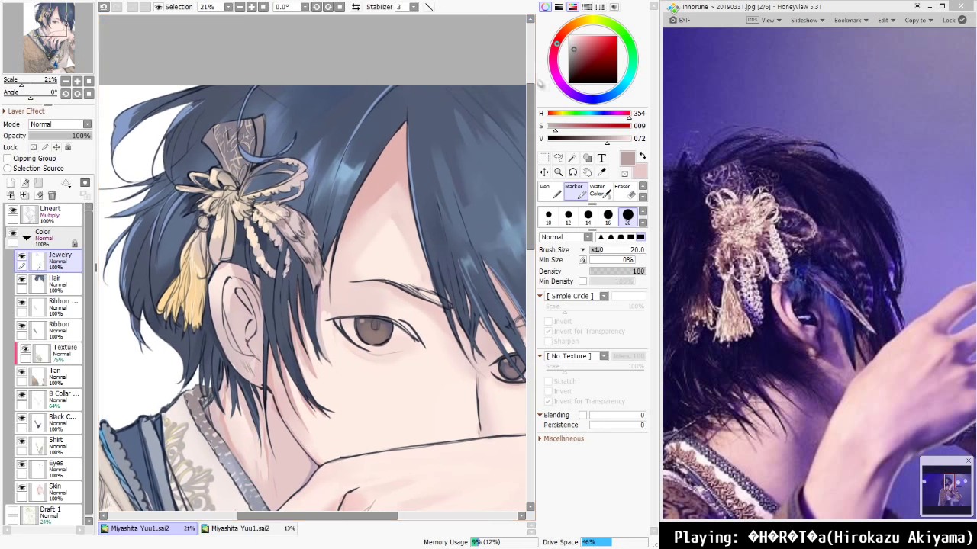
pyautogui.moveTo(577, 58); pyautogui.dragTo(570, 57)
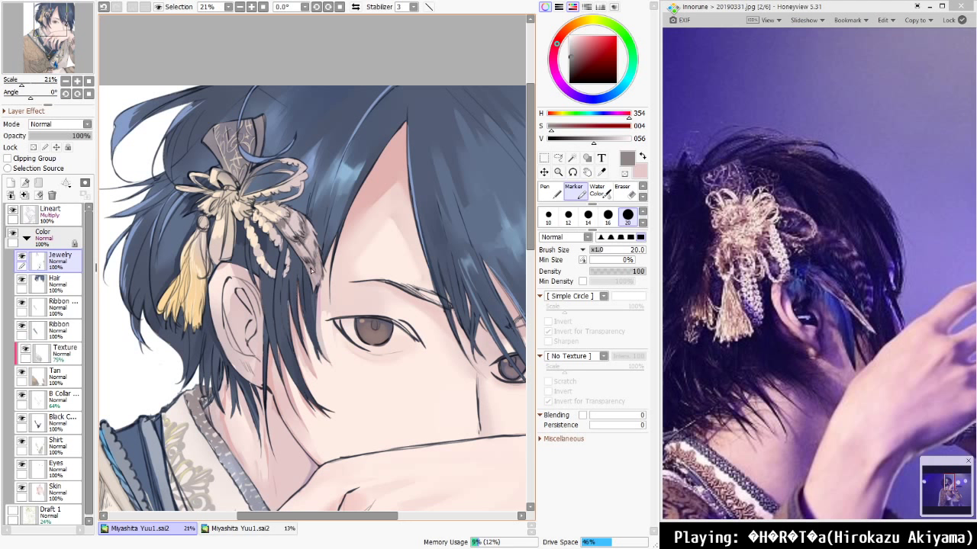
pyautogui.moveTo(315, 272); pyautogui.dragTo(318, 257)
# Soften and shade the feather markings with the Water Color brush, using sizes between 450 and 160
pyautogui.press('c')
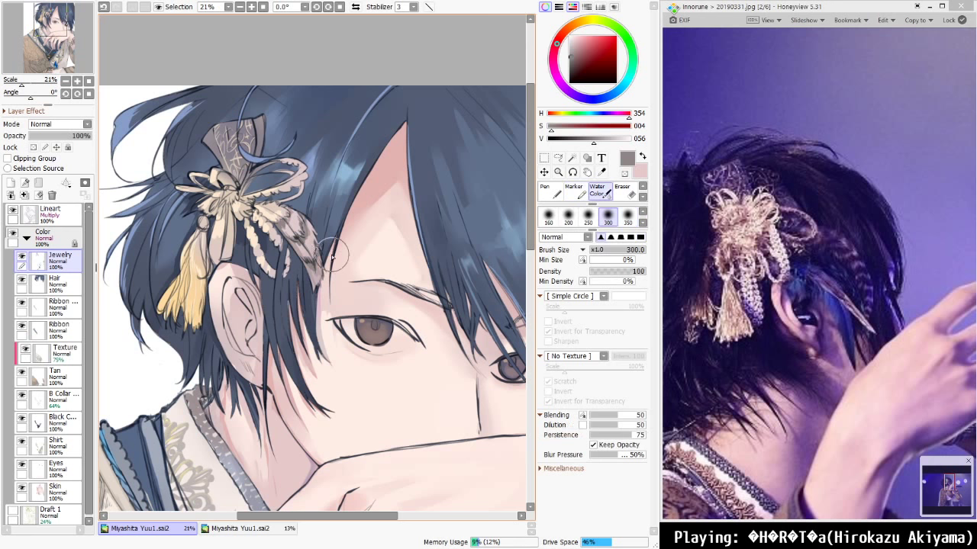
pyautogui.press(']')
pyautogui.press(']')
pyautogui.press(']')
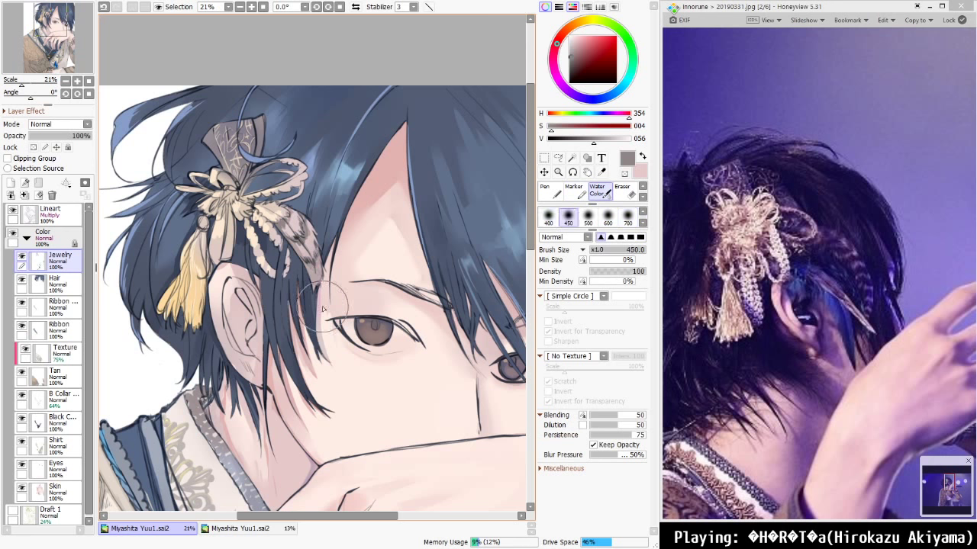
pyautogui.press('[')
pyautogui.press('[')
pyautogui.press('[')
pyautogui.press('[')
pyautogui.press('[')
pyautogui.press('[')
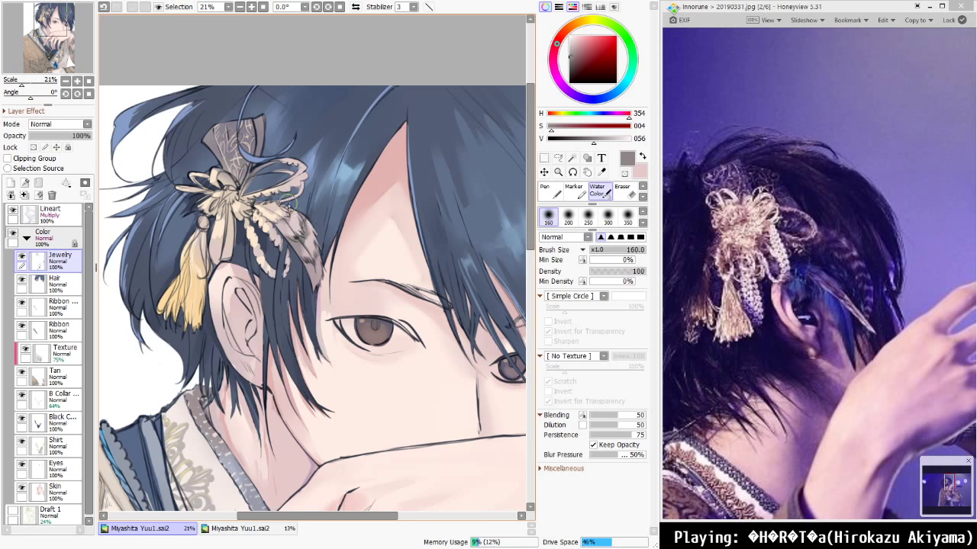
pyautogui.hotkey('ctrl', '0')
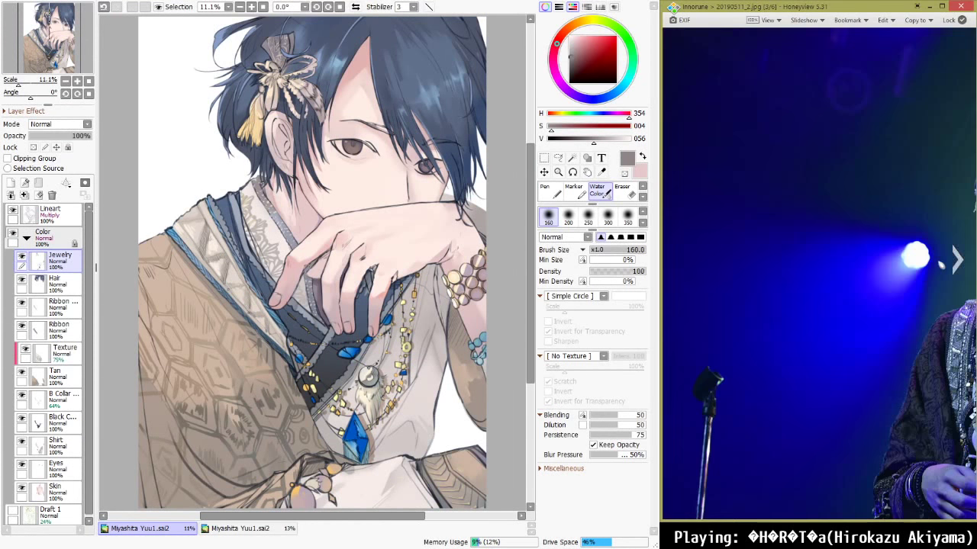
# Switch to Honeyview and fit the full pencil costume sketch in its window as reference
pyautogui.moveTo(953, 392)
pyautogui.mouseDown()
pyautogui.moveTo(901, 279)
pyautogui.moveTo(843, 287)
pyautogui.mouseUp()
pyautogui.click(772, 24)
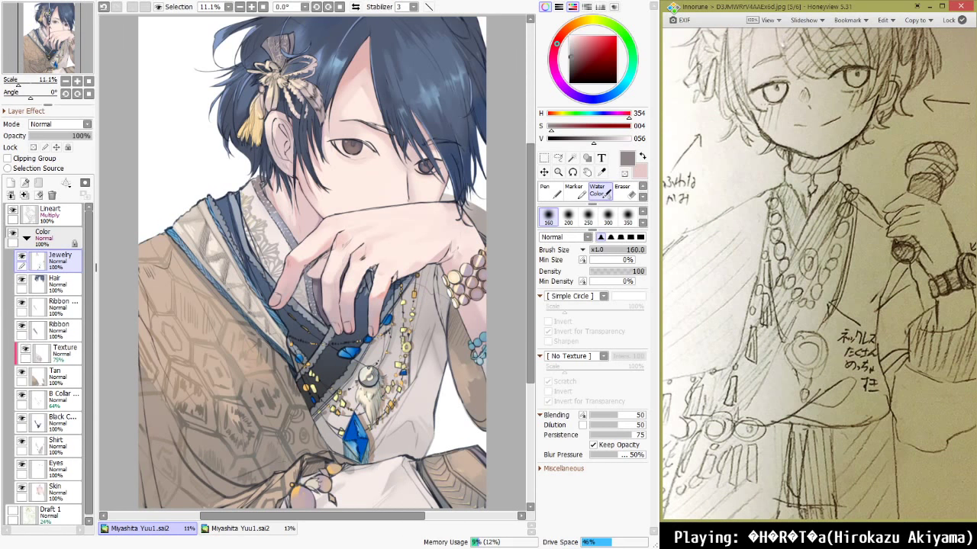
pyautogui.click(787, 62)
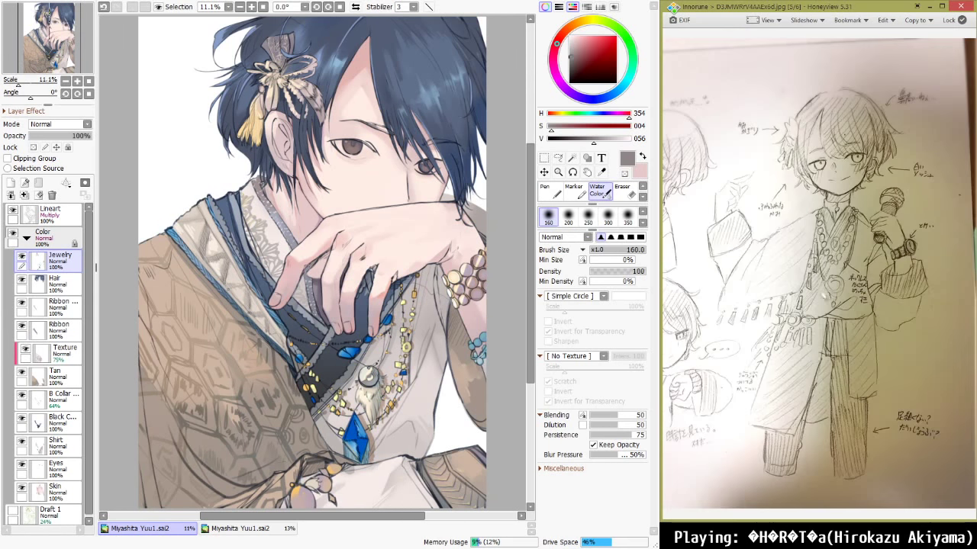
pyautogui.click(769, 23)
pyautogui.click(790, 75)
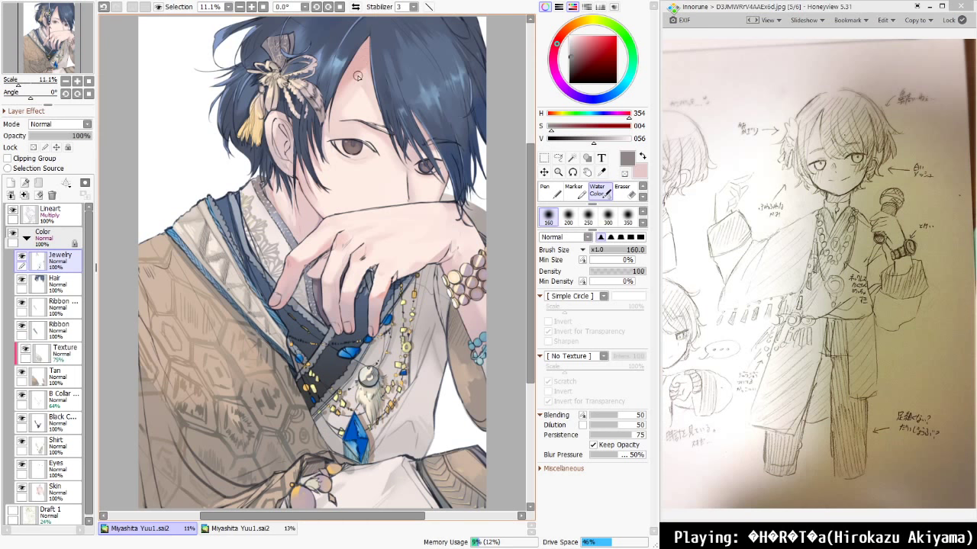
# Add a layer named Thinking above the Color folder and choose the Marker with light red (hue 354, saturation 42, value 100)
pyautogui.click(11, 184)
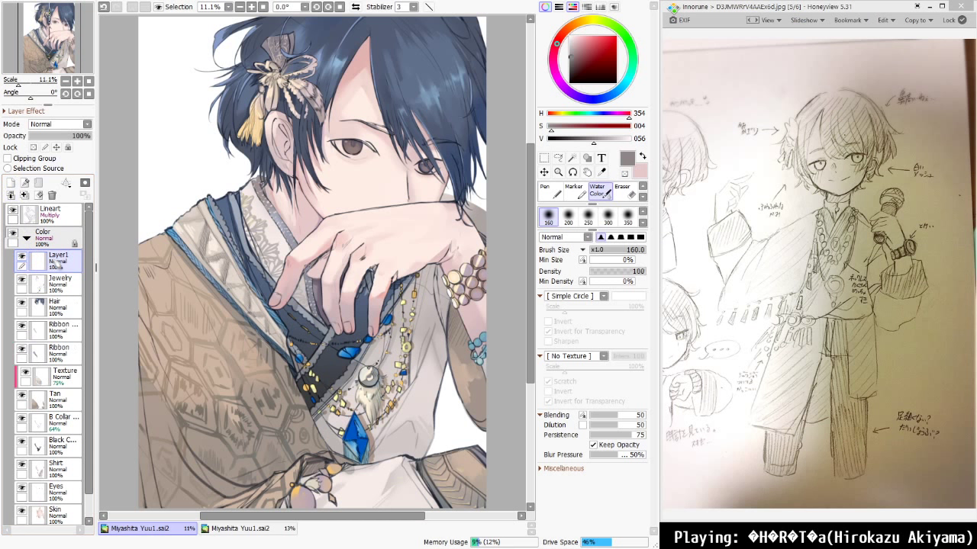
pyautogui.doubleClick(57, 262)
pyautogui.write('Thinking')
pyautogui.press('Return')
pyautogui.moveTo(598, 42); pyautogui.dragTo(589, 36)
pyautogui.click(549, 191)
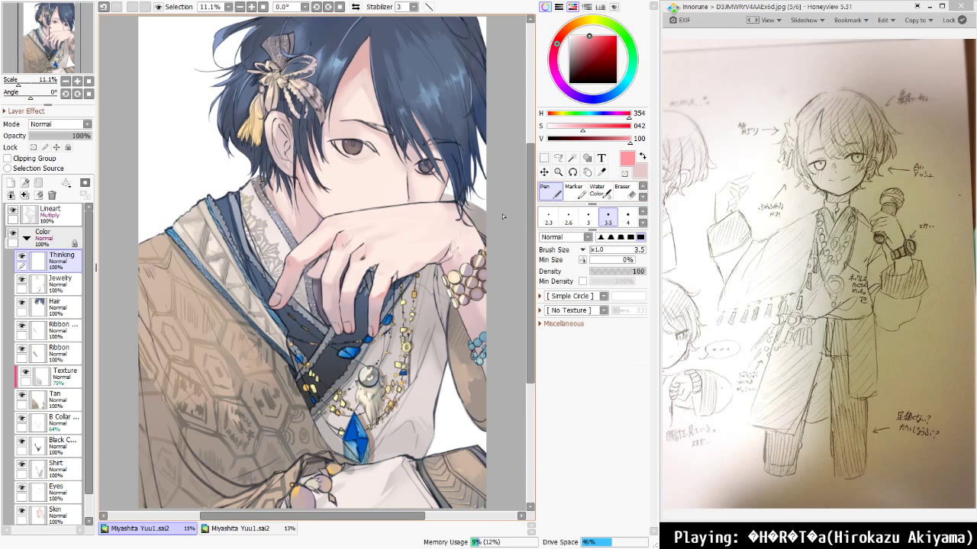
pyautogui.click(574, 191)
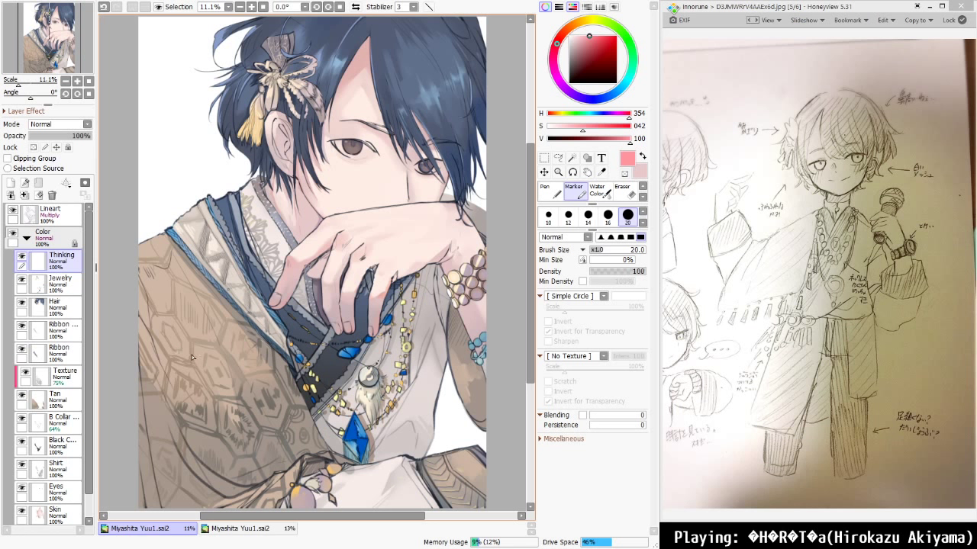
pyautogui.moveTo(68, 261); pyautogui.dragTo(64, 232)
# Handwrite "I am Thinking" over the sleeve in light red, enlarging the Marker to size 70
pyautogui.press(']')
pyautogui.press(']')
pyautogui.press(']')
pyautogui.press(']')
pyautogui.press(']')
pyautogui.press(']')
pyautogui.press(']')
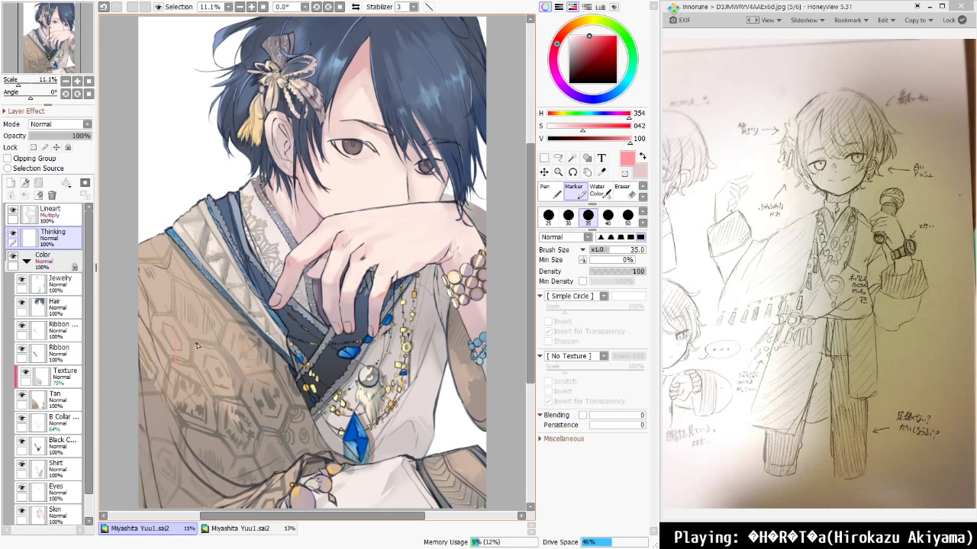
pyautogui.moveTo(201, 356)
pyautogui.mouseDown()
pyautogui.moveTo(210, 366)
pyautogui.moveTo(217, 357)
pyautogui.mouseUp()
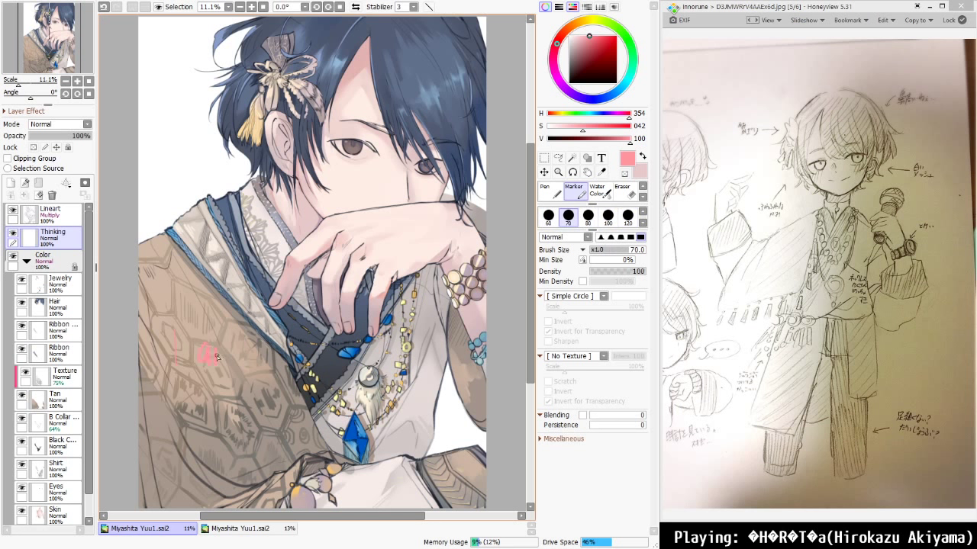
pyautogui.moveTo(172, 391); pyautogui.dragTo(187, 388)
pyautogui.moveTo(182, 389)
pyautogui.mouseDown()
pyautogui.moveTo(180, 403)
pyautogui.moveTo(207, 402)
pyautogui.moveTo(229, 384)
pyautogui.moveTo(241, 401)
pyautogui.moveTo(284, 403)
pyautogui.mouseUp()
# Move the handwritten text to the blank background beside the hair, and return to the Marker
pyautogui.click(544, 172)
pyautogui.moveTo(439, 338); pyautogui.dragTo(412, 109)
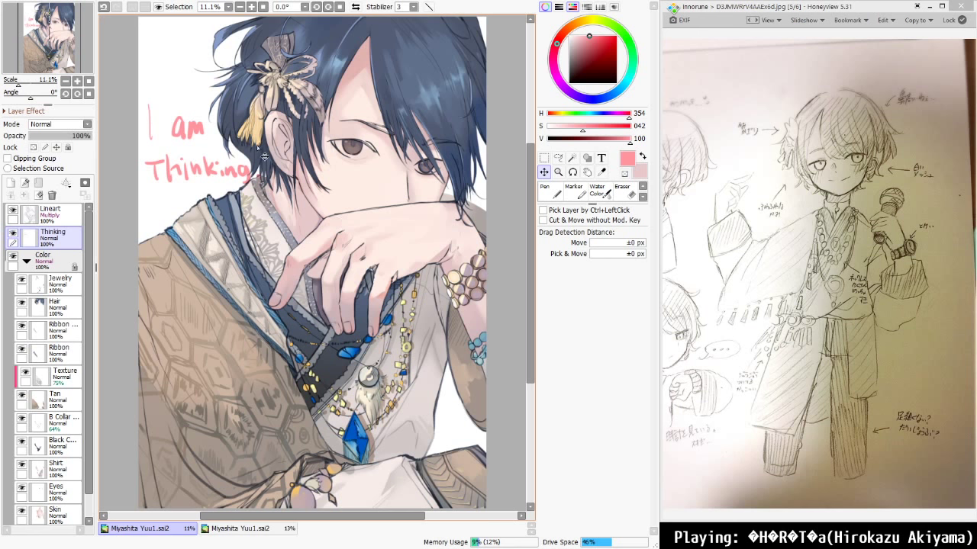
pyautogui.click(574, 191)
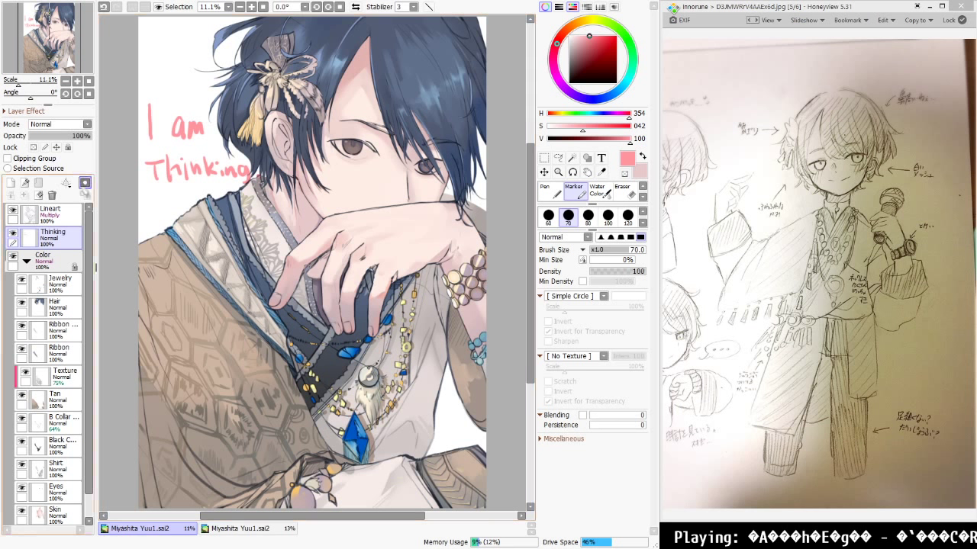
# Set the blending mode of the Lineart layer to Normal
pyautogui.click(62, 214)
pyautogui.click(85, 125)
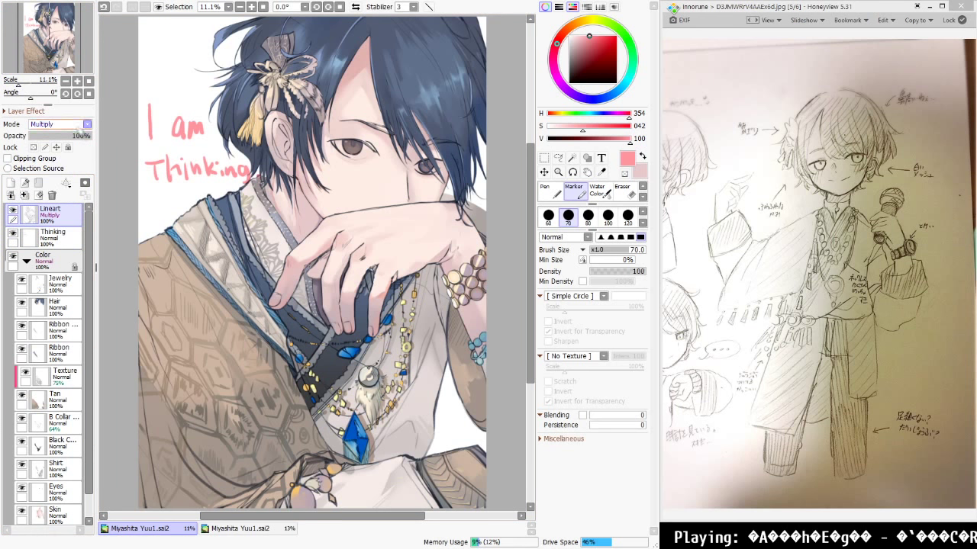
pyautogui.click(68, 139)
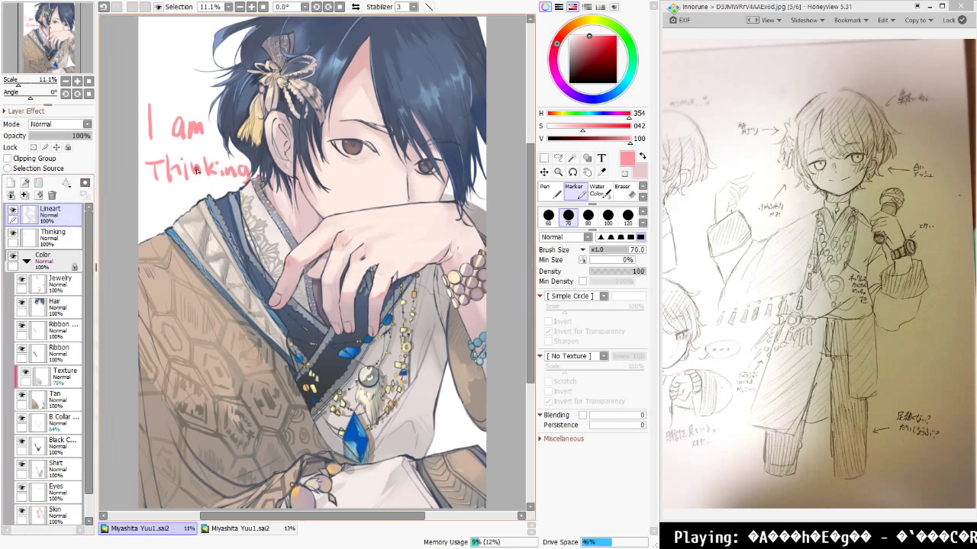
# Recolour the Lineart layer to a dark reddish brown with the Hue and Saturation adjustment
pyautogui.hotkey('ctrl', 'u')
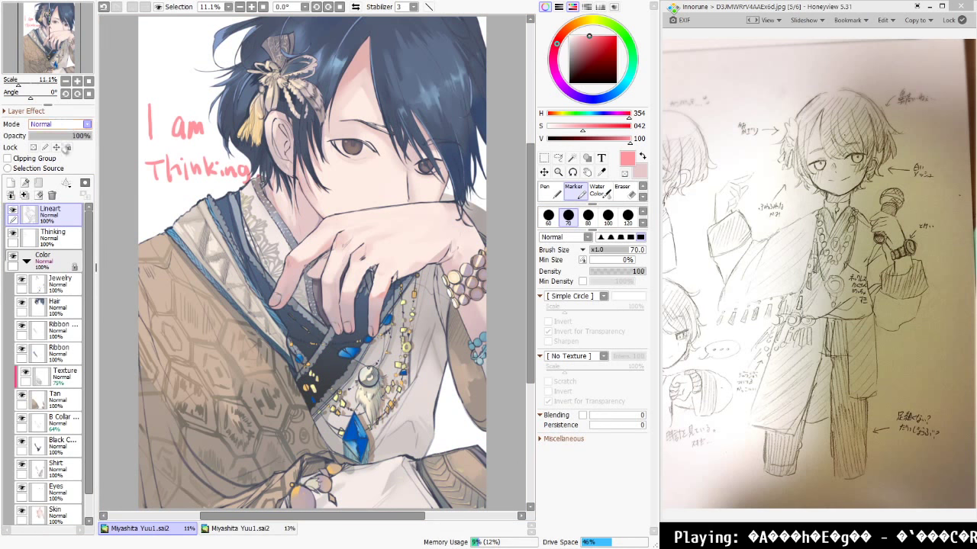
pyautogui.press('space')
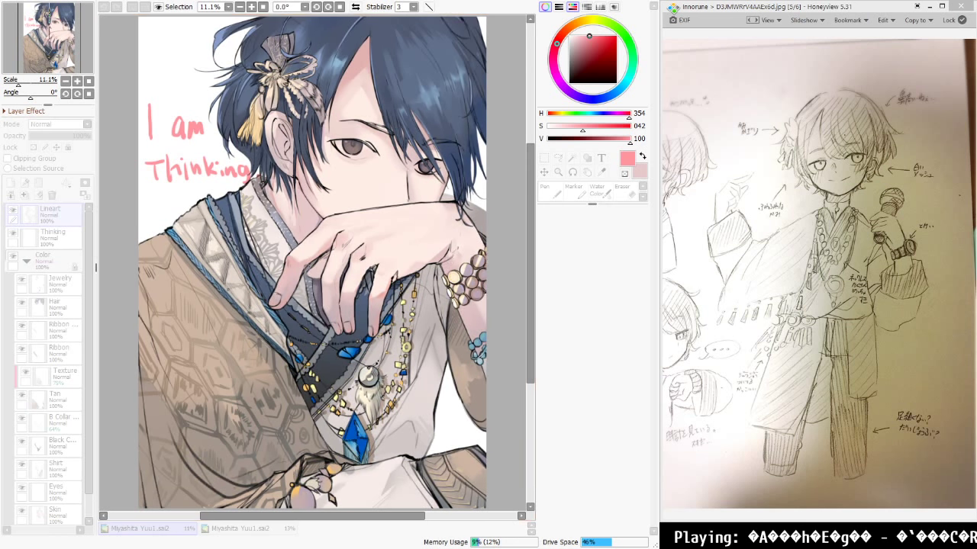
pyautogui.click(423, 224)
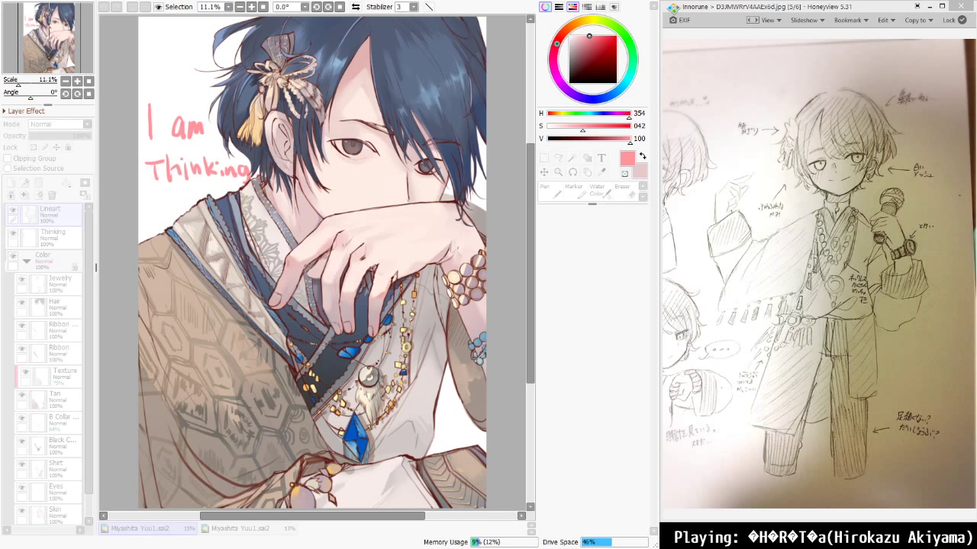
pyautogui.click(280, 252)
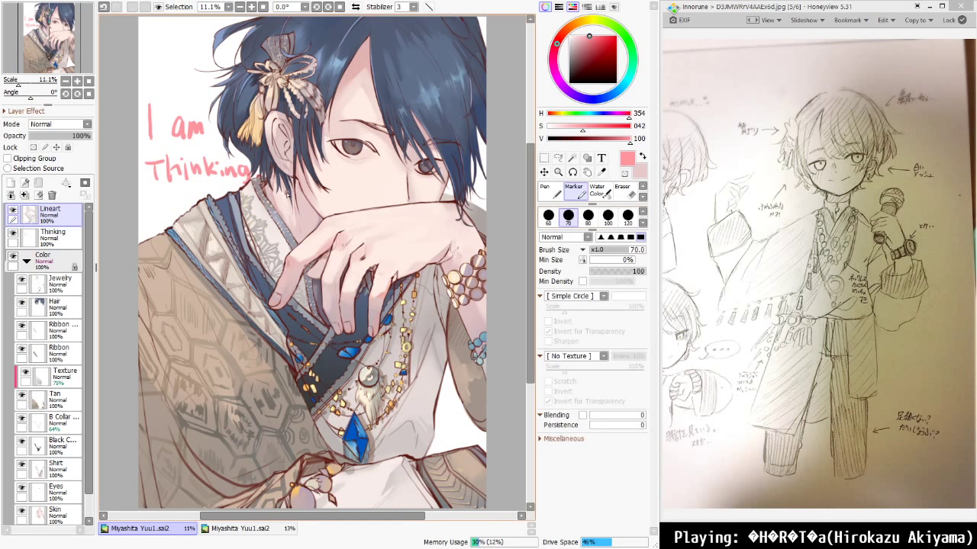
pyautogui.scroll(-1, 310, 136)
pyautogui.scroll(2, 312, 113)
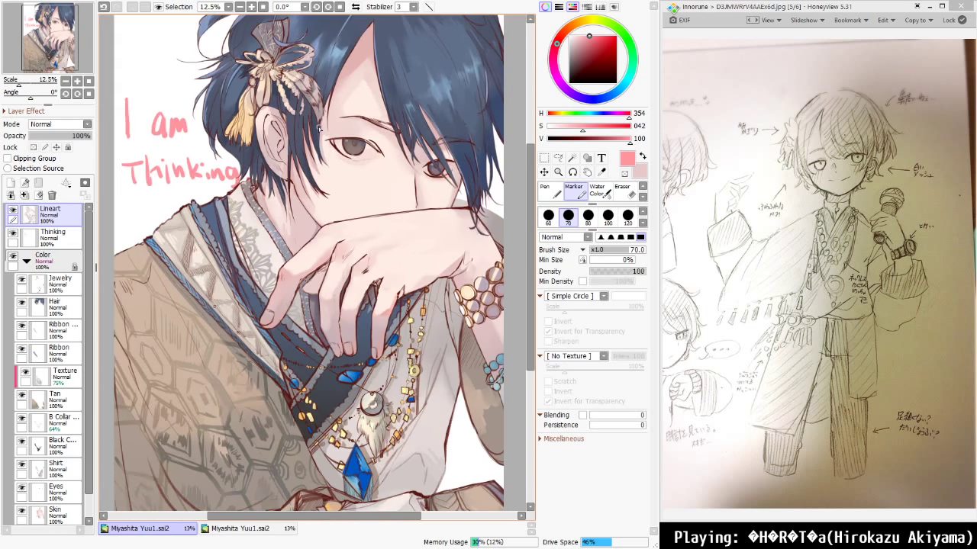
pyautogui.scroll(-2, 319, 129)
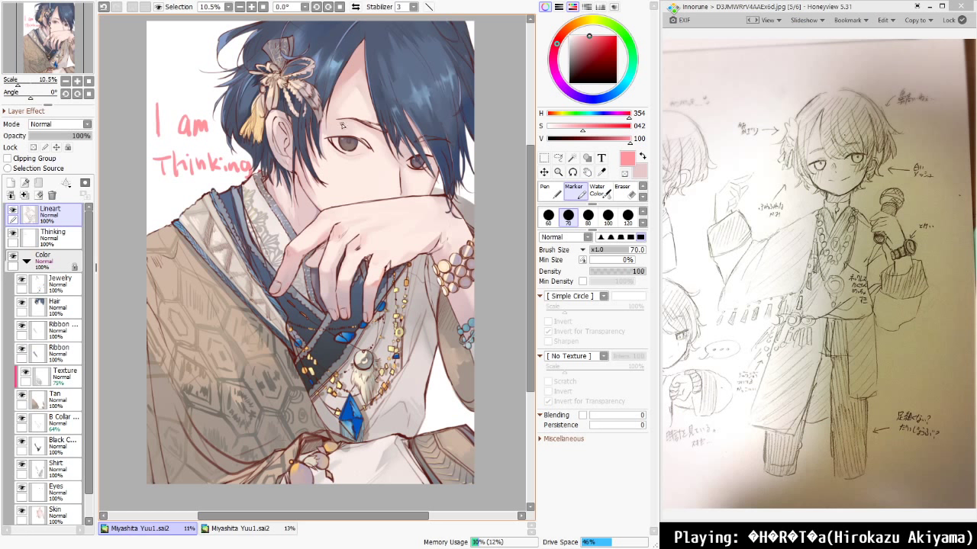
# Add a new layer directly below the Hair layer, giving it a name that begins with "Fuwafu"
pyautogui.click(61, 328)
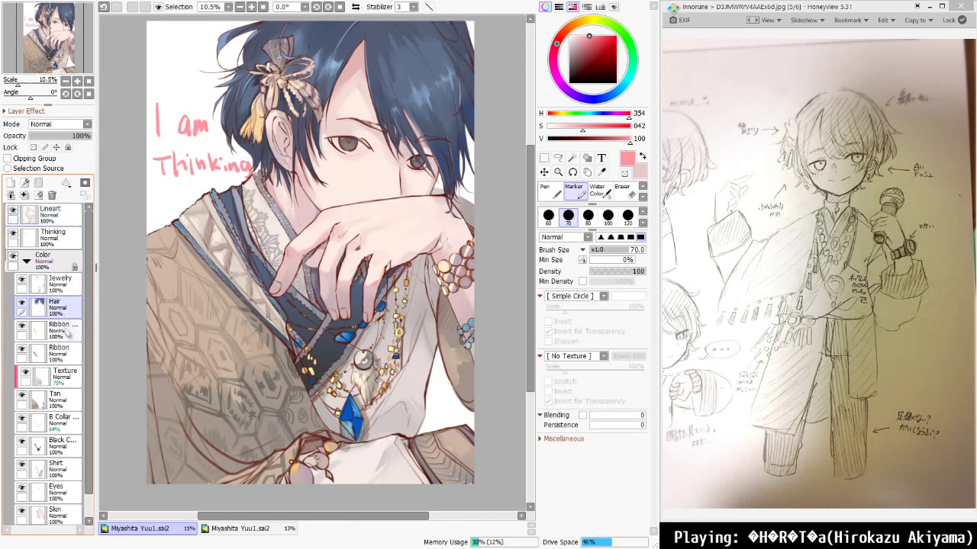
pyautogui.click(10, 184)
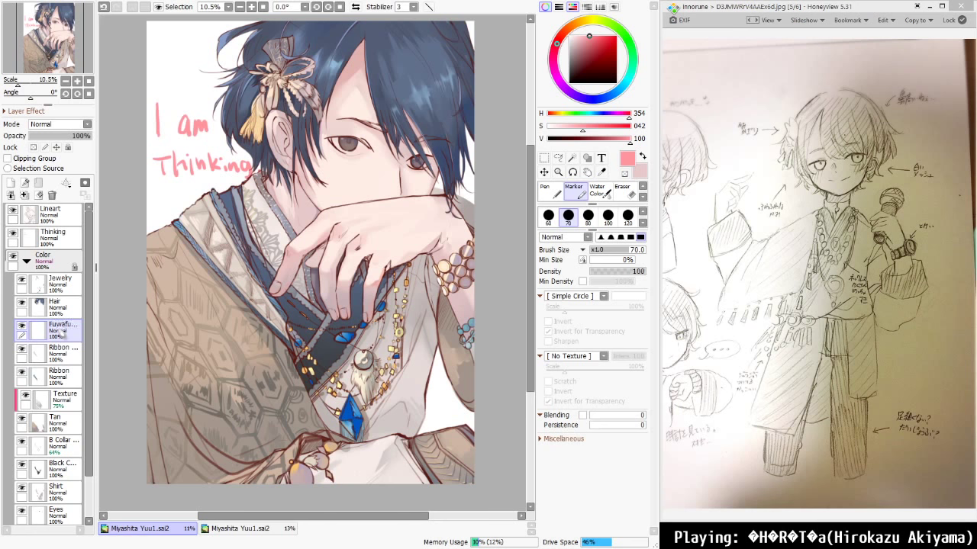
# Move the "Fuwafu" layer above the Hair layer and choose a pale yellow (H 51, S 22, V 100)
pyautogui.moveTo(64, 329); pyautogui.dragTo(64, 302)
pyautogui.scroll(4, 241, 107)
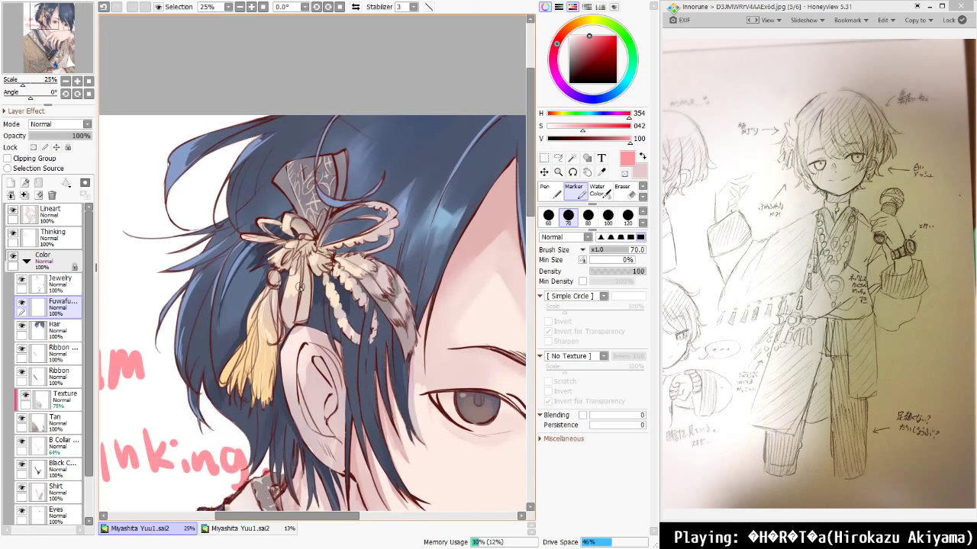
pyautogui.moveTo(594, 21); pyautogui.dragTo(587, 20)
pyautogui.moveTo(579, 126); pyautogui.dragTo(565, 126)
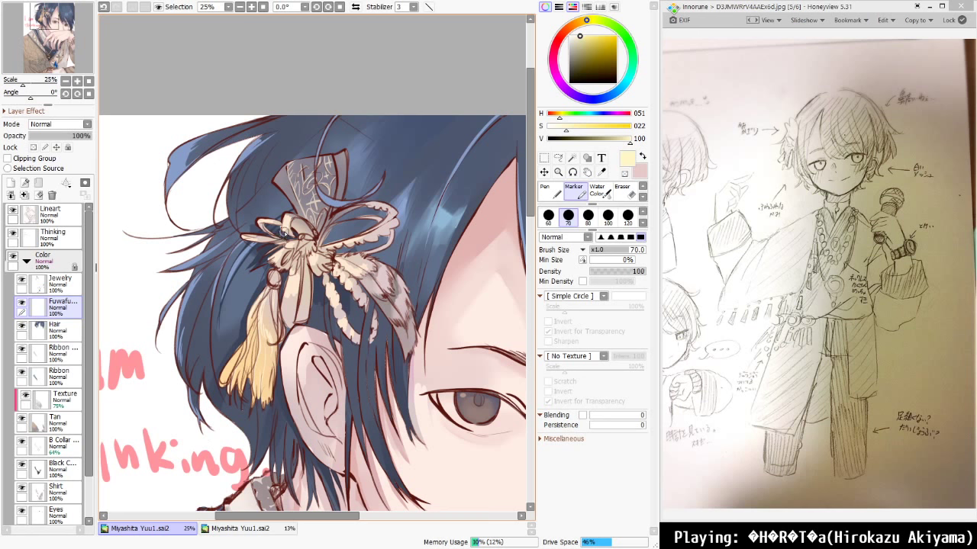
# Paint pale yellow strands fanning outward behind the hair ornament on the "Fuwafu" layer with the Marker
pyautogui.click(59, 262)
pyautogui.click(34, 149)
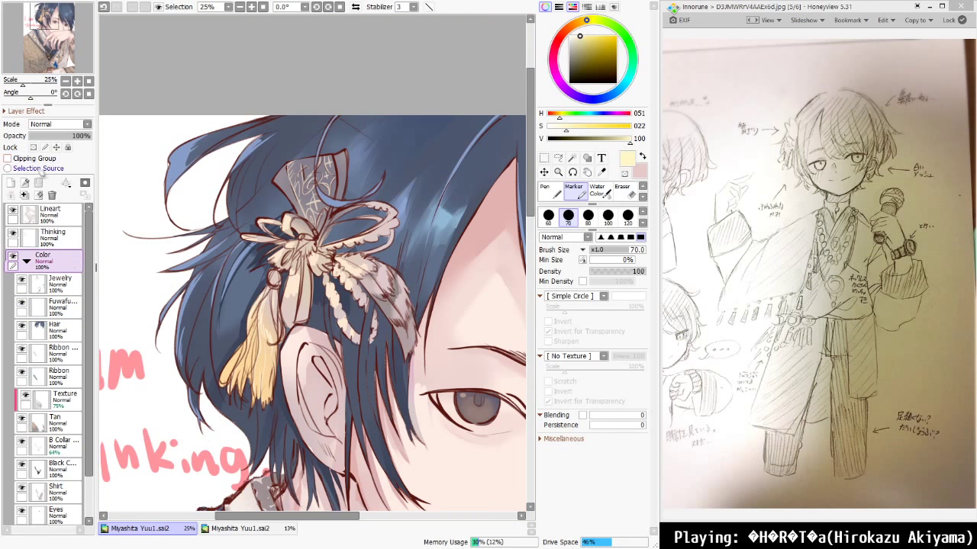
pyautogui.click(66, 308)
pyautogui.moveTo(286, 207)
pyautogui.mouseDown()
pyautogui.moveTo(262, 239)
pyautogui.moveTo(299, 236)
pyautogui.moveTo(245, 257)
pyautogui.moveTo(287, 246)
pyautogui.moveTo(217, 278)
pyautogui.mouseUp()
pyautogui.moveTo(279, 240)
pyautogui.mouseDown()
pyautogui.moveTo(230, 271)
pyautogui.moveTo(243, 264)
pyautogui.moveTo(255, 273)
pyautogui.moveTo(229, 307)
pyautogui.mouseUp()
pyautogui.moveTo(281, 265)
pyautogui.mouseDown()
pyautogui.moveTo(246, 290)
pyautogui.moveTo(233, 315)
pyautogui.mouseUp()
# Brush wide feathery strokes outward from the ornament's knot into the hair with the Acrylic brush at size 160
pyautogui.press('c')
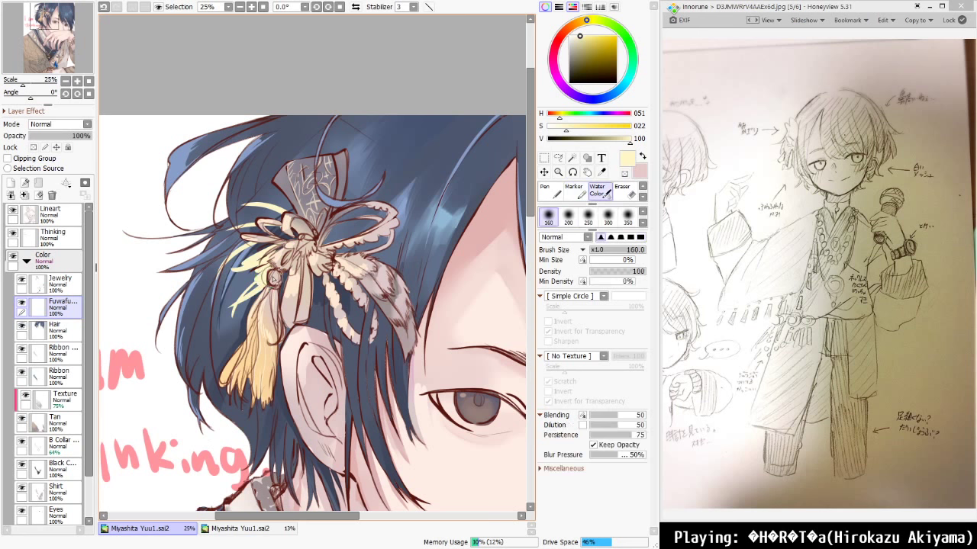
pyautogui.click(642, 198)
pyautogui.click(643, 197)
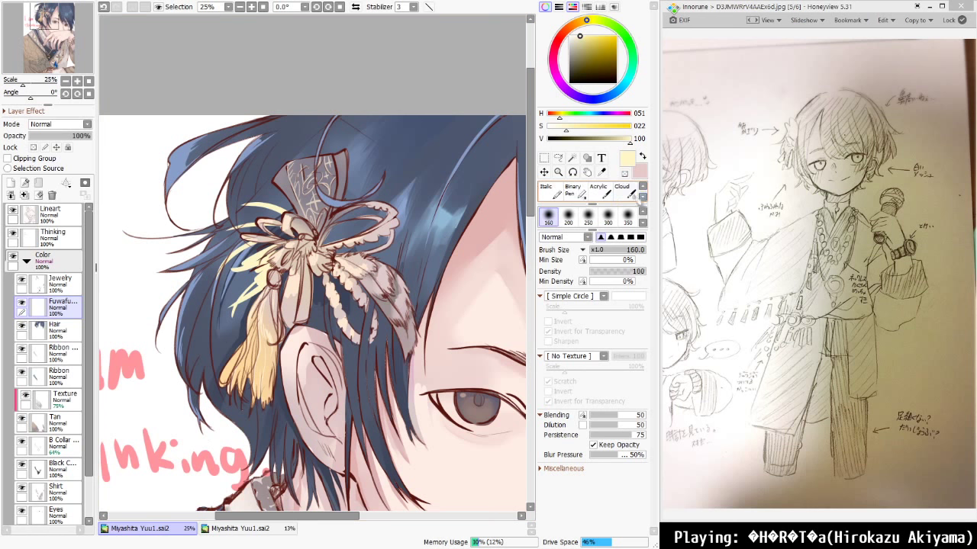
pyautogui.click(608, 192)
pyautogui.moveTo(273, 270)
pyautogui.mouseDown()
pyautogui.moveTo(242, 312)
pyautogui.moveTo(221, 296)
pyautogui.moveTo(254, 303)
pyautogui.mouseUp()
pyautogui.moveTo(288, 254)
pyautogui.mouseDown()
pyautogui.moveTo(239, 251)
pyautogui.moveTo(249, 276)
pyautogui.moveTo(231, 287)
pyautogui.moveTo(276, 264)
pyautogui.moveTo(229, 249)
pyautogui.mouseUp()
pyautogui.moveTo(302, 233)
pyautogui.mouseDown()
pyautogui.moveTo(231, 240)
pyautogui.moveTo(252, 234)
pyautogui.moveTo(233, 222)
pyautogui.moveTo(226, 241)
pyautogui.moveTo(277, 230)
pyautogui.moveTo(232, 202)
pyautogui.moveTo(250, 203)
pyautogui.mouseUp()
# Set the Acrylic brush to size 80 and add feathery strokes beneath the ornament's knot and across its loops
pyautogui.press(']')
pyautogui.press(']')
pyautogui.press(']')
pyautogui.press(']')
pyautogui.press(']')
pyautogui.press(']')
pyautogui.press('[')
pyautogui.press('[')
pyautogui.press('[')
pyautogui.press('[')
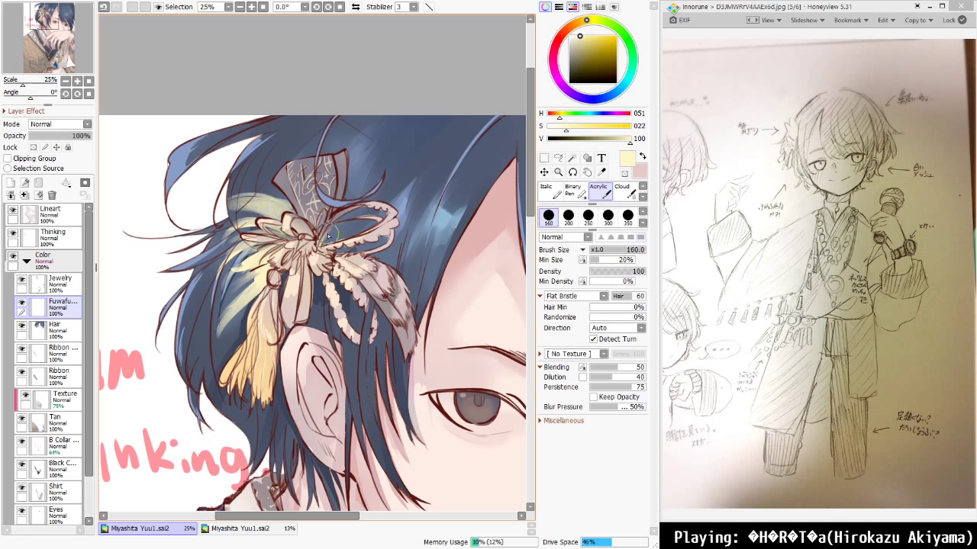
pyautogui.moveTo(301, 255)
pyautogui.mouseDown()
pyautogui.moveTo(307, 298)
pyautogui.moveTo(318, 266)
pyautogui.moveTo(343, 320)
pyautogui.moveTo(316, 261)
pyautogui.moveTo(344, 274)
pyautogui.moveTo(326, 323)
pyautogui.mouseUp()
pyautogui.moveTo(329, 277); pyautogui.dragTo(339, 332)
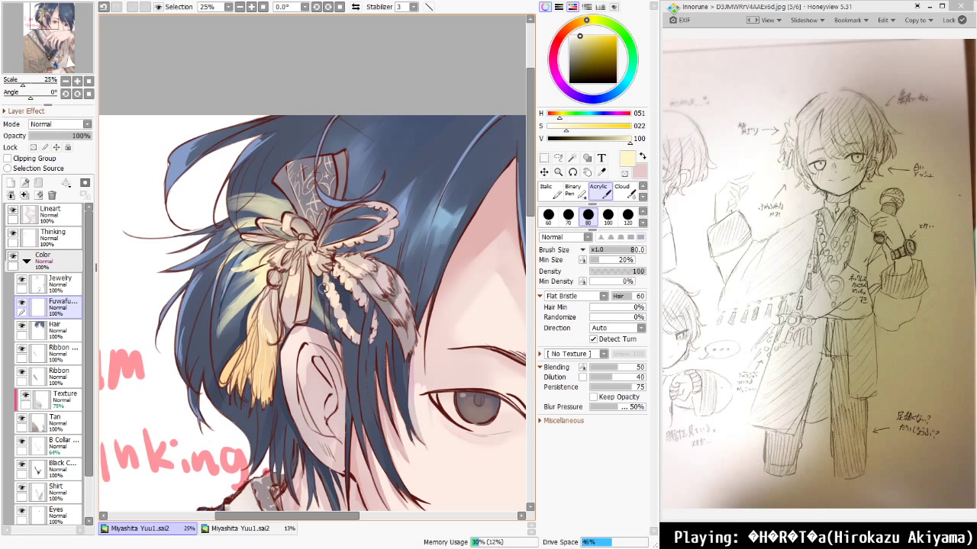
pyautogui.moveTo(317, 277)
pyautogui.mouseDown()
pyautogui.moveTo(331, 315)
pyautogui.moveTo(328, 299)
pyautogui.mouseUp()
pyautogui.moveTo(323, 249)
pyautogui.mouseDown()
pyautogui.moveTo(364, 224)
pyautogui.moveTo(351, 238)
pyautogui.moveTo(276, 228)
pyautogui.moveTo(267, 235)
pyautogui.moveTo(284, 275)
pyautogui.moveTo(250, 259)
pyautogui.mouseUp()
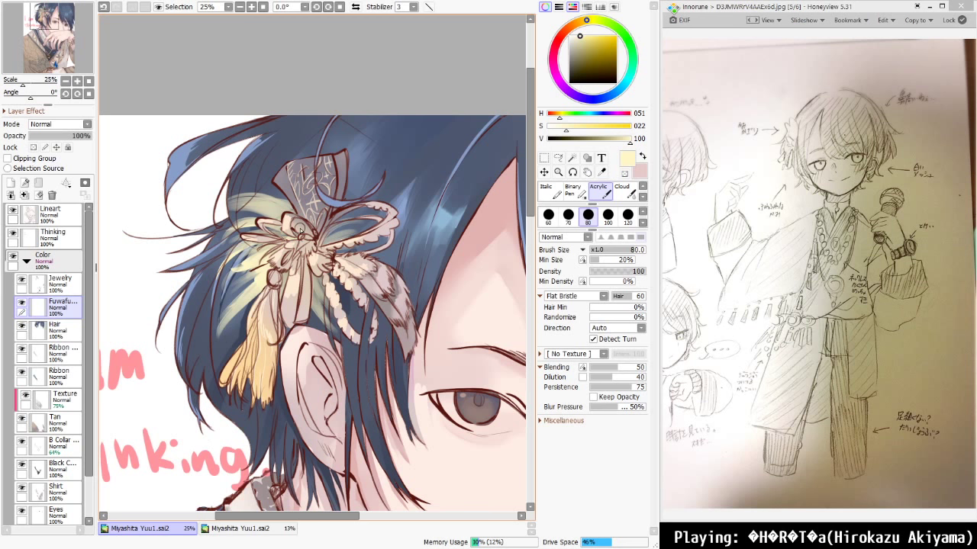
# Show the reference photo 20190331.jpg and examine its hair ornament up close
pyautogui.click(680, 260)
pyautogui.click(680, 261)
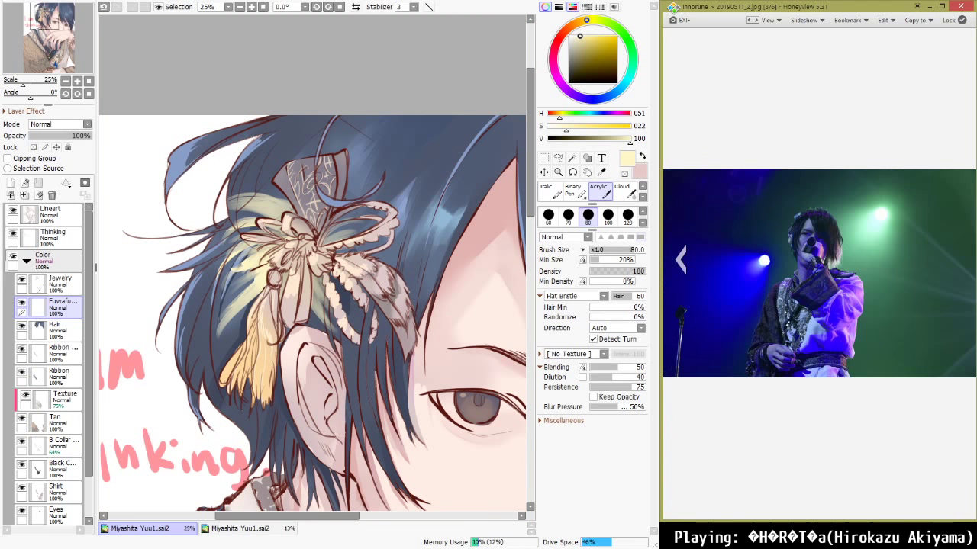
pyautogui.click(680, 260)
pyautogui.scroll(8, 820, 260)
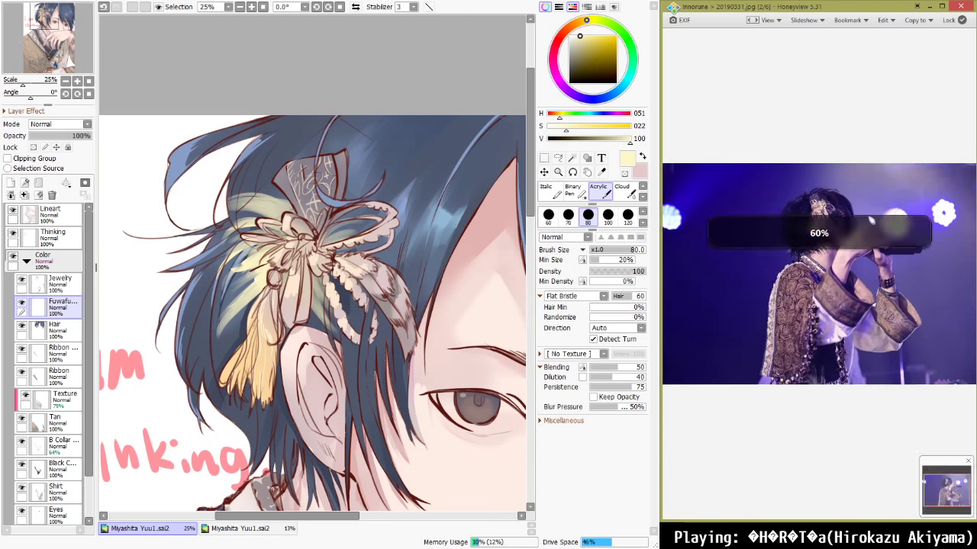
pyautogui.scroll(2, 845, 99)
pyautogui.moveTo(847, 98); pyautogui.dragTo(822, 270)
pyautogui.click(460, 51)
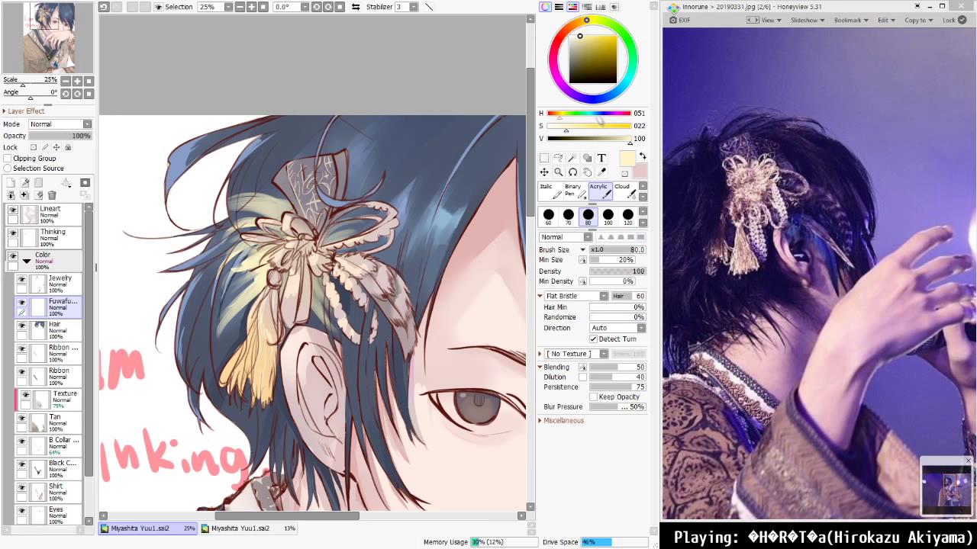
# Try a small stroke beside the ornament's knot with the Acrylic brush at size 70
pyautogui.press('[')
pyautogui.press('[')
pyautogui.press('[')
pyautogui.press('[')
pyautogui.press('[')
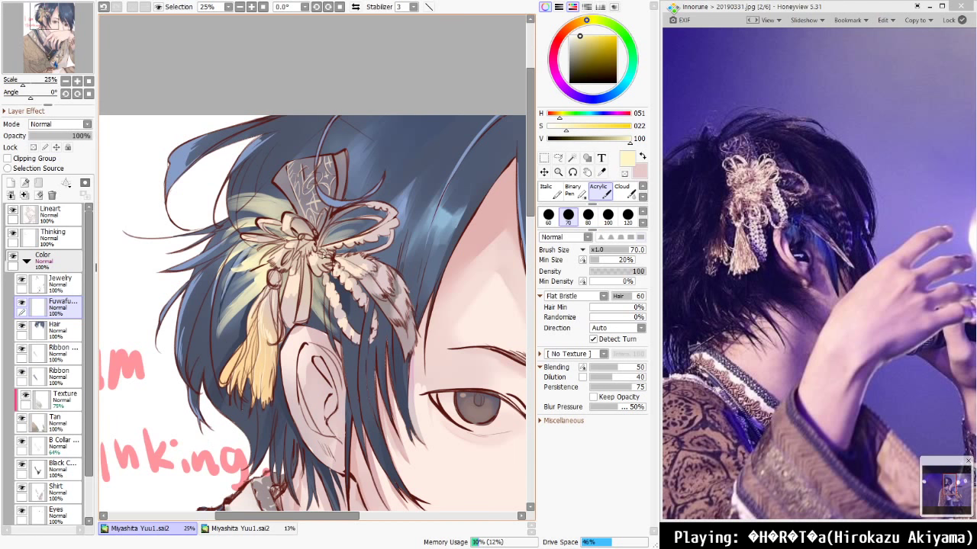
pyautogui.moveTo(338, 226); pyautogui.dragTo(337, 242)
pyautogui.hotkey('ctrl', 'z')
# Extend the pale yellow tuft down and outward beside the tassel with the Acrylic brush at size 20
pyautogui.press('[')
pyautogui.press('[')
pyautogui.press('[')
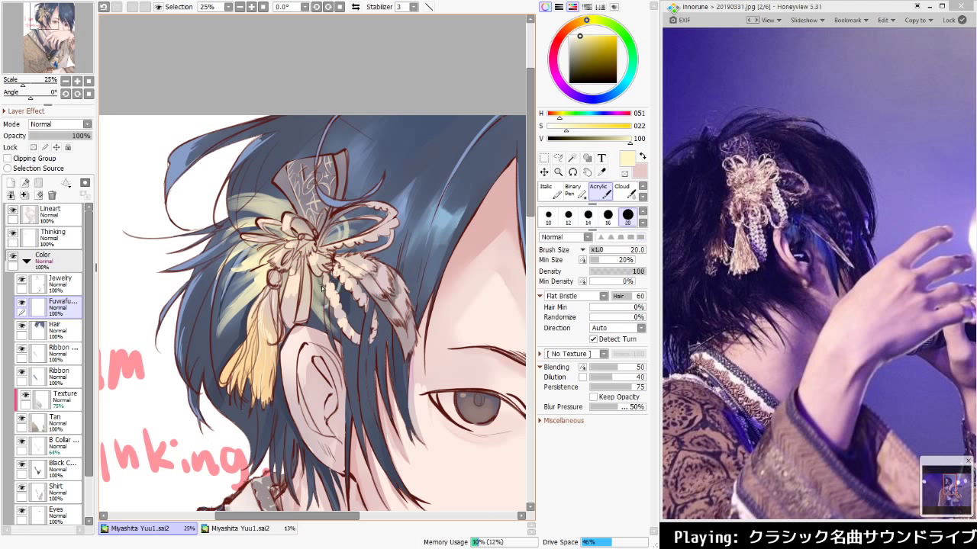
pyautogui.hotkey('ctrl', 'z')
pyautogui.moveTo(321, 258)
pyautogui.mouseDown()
pyautogui.moveTo(323, 270)
pyautogui.moveTo(329, 264)
pyautogui.mouseUp()
pyautogui.hotkey('ctrl', 'z')
pyautogui.moveTo(242, 272); pyautogui.dragTo(238, 306)
pyautogui.hotkey('ctrl', 'z')
pyautogui.moveTo(255, 270); pyautogui.dragTo(248, 292)
pyautogui.moveTo(253, 285)
pyautogui.mouseDown()
pyautogui.moveTo(215, 310)
pyautogui.moveTo(249, 290)
pyautogui.moveTo(210, 327)
pyautogui.moveTo(237, 306)
pyautogui.moveTo(212, 335)
pyautogui.mouseUp()
pyautogui.moveTo(232, 303)
pyautogui.mouseDown()
pyautogui.moveTo(210, 324)
pyautogui.moveTo(232, 299)
pyautogui.mouseUp()
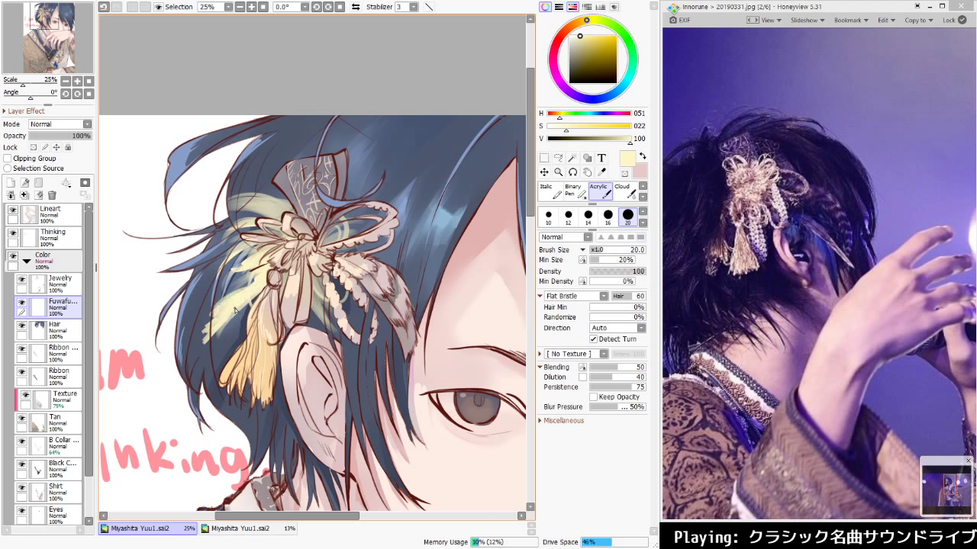
# Try further strokes at the lower tips of the tuft beside the tassel
pyautogui.hotkey('ctrl', 'z')
pyautogui.moveTo(203, 350); pyautogui.dragTo(226, 337)
pyautogui.hotkey('ctrl', 'z')
pyautogui.hotkey('ctrl', 'z')
pyautogui.hotkey('ctrl', 'z')
pyautogui.moveTo(228, 340)
pyautogui.mouseDown()
pyautogui.moveTo(254, 310)
pyautogui.moveTo(244, 316)
pyautogui.moveTo(237, 305)
pyautogui.moveTo(244, 337)
pyautogui.mouseUp()
pyautogui.hotkey('ctrl', 'z')
# Refine the tuft's lower end with fine wispy strands using the Acrylic brush at size 10
pyautogui.press('[')
pyautogui.press('[')
pyautogui.press('[')
pyautogui.press('[')
pyautogui.moveTo(240, 304); pyautogui.dragTo(232, 352)
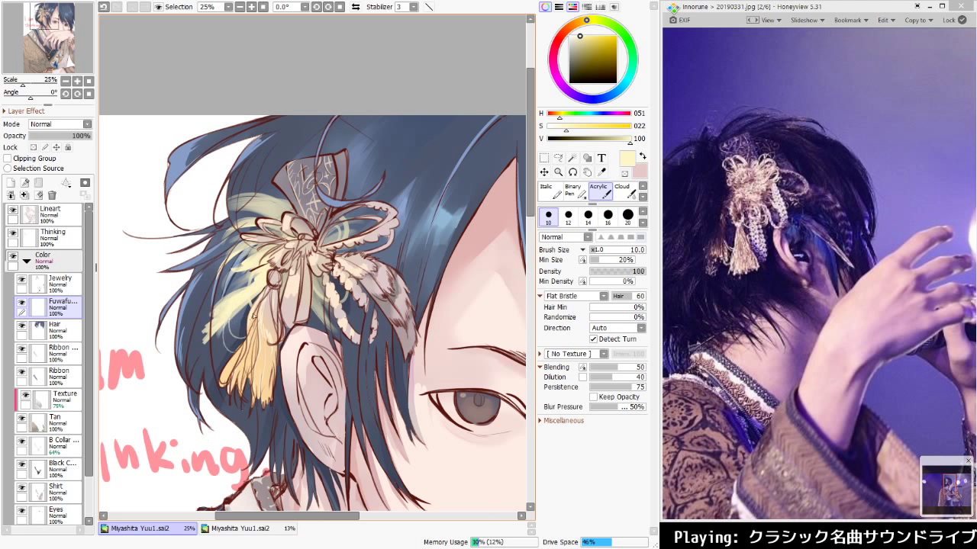
pyautogui.hotkey('ctrl', 'z')
pyautogui.moveTo(238, 313); pyautogui.dragTo(232, 336)
pyautogui.moveTo(215, 302)
pyautogui.mouseDown()
pyautogui.moveTo(250, 290)
pyautogui.moveTo(215, 306)
pyautogui.moveTo(206, 329)
pyautogui.moveTo(211, 313)
pyautogui.moveTo(205, 319)
pyautogui.moveTo(242, 297)
pyautogui.moveTo(216, 314)
pyautogui.mouseUp()
pyautogui.hotkey('ctrl', 'z')
pyautogui.hotkey('ctrl', 'z')
# Carve thin gaps between the tuft's strands with the Eraser at size 16
pyautogui.press('e')
pyautogui.press('[')
pyautogui.press('[')
pyautogui.press('[')
pyautogui.press('[')
pyautogui.press('[')
pyautogui.press('[')
pyautogui.press('[')
pyautogui.press('[')
pyautogui.press('[')
pyautogui.press('[')
pyautogui.press('[')
pyautogui.press('[')
pyautogui.press('[')
pyautogui.press('[')
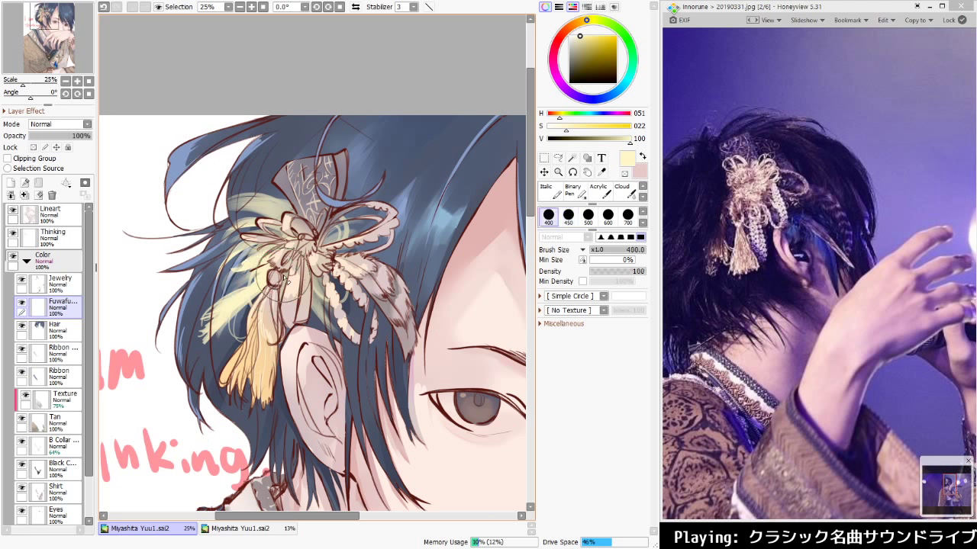
pyautogui.press('[')
pyautogui.press('[')
pyautogui.press('[')
pyautogui.press('[')
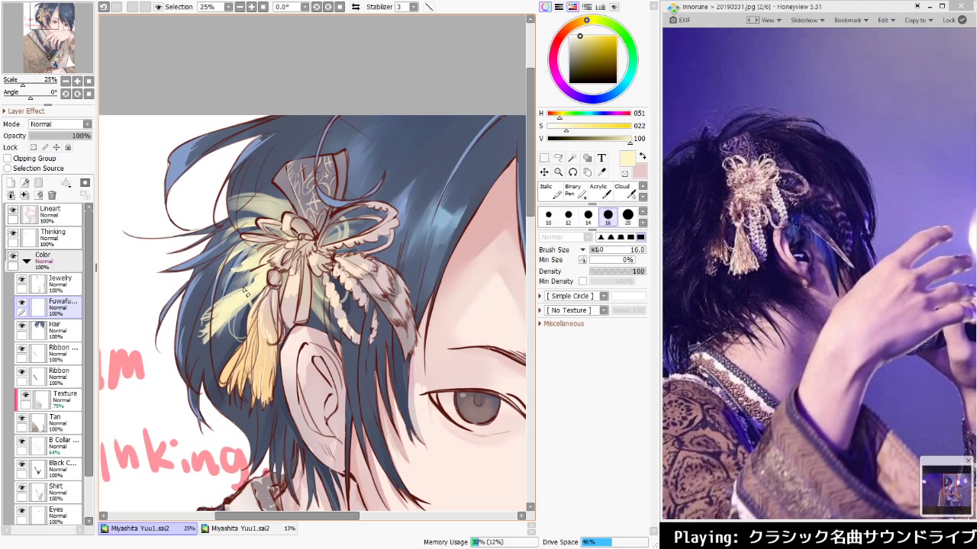
pyautogui.hotkey('ctrl', 'z')
pyautogui.moveTo(243, 290); pyautogui.dragTo(260, 285)
# Return to the Acrylic brush and set its size to 16
pyautogui.press('b')
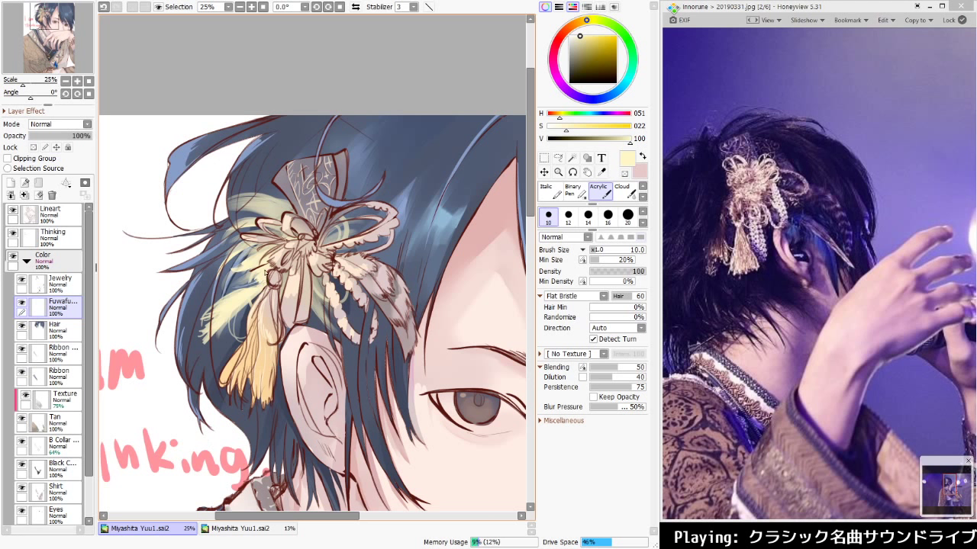
pyautogui.press(']')
pyautogui.press(']')
pyautogui.press(']')
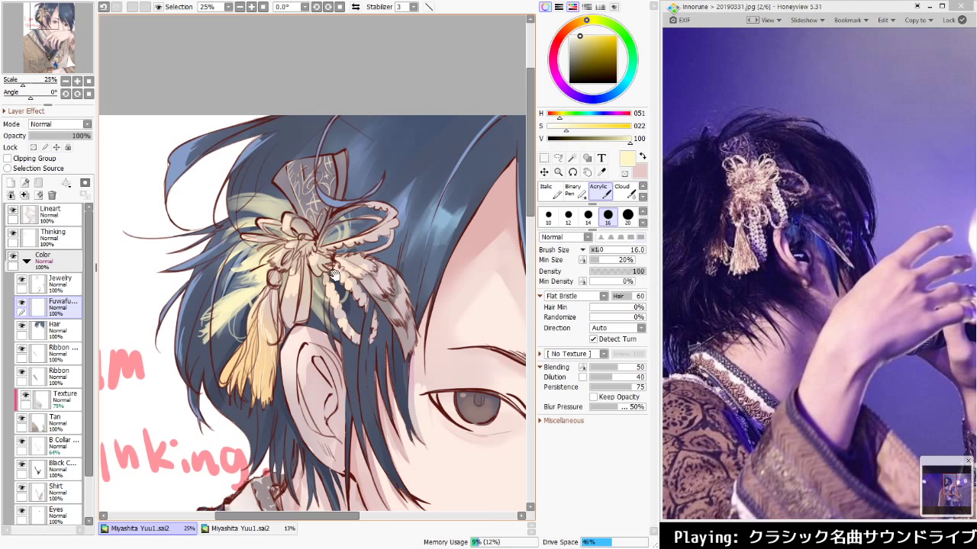
# Recolour the "Fuwafu" layer to a warm beige with the Hue and Saturation adjustment
pyautogui.scroll(2, 305, 260)
pyautogui.hotkey('ctrl', 'u')
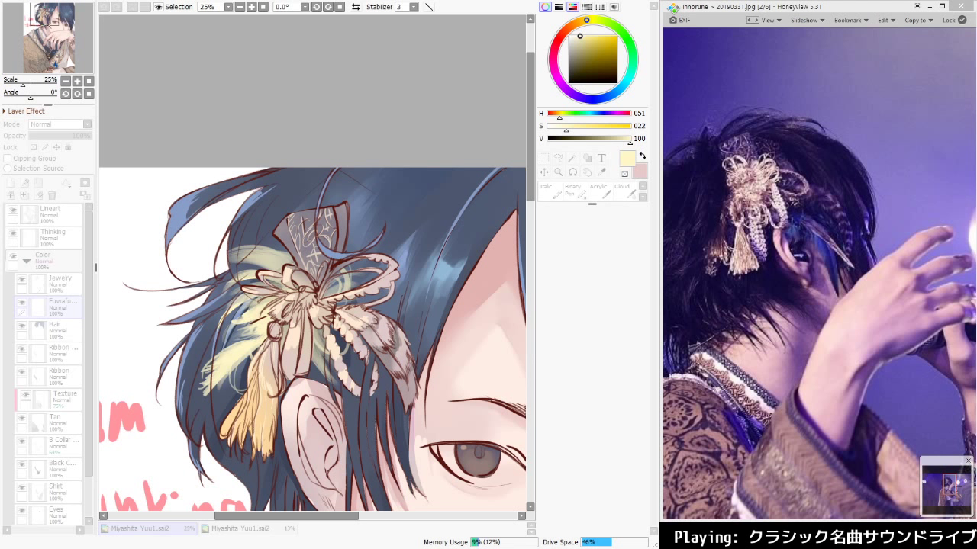
pyautogui.moveTo(617, 156); pyautogui.dragTo(643, 156)
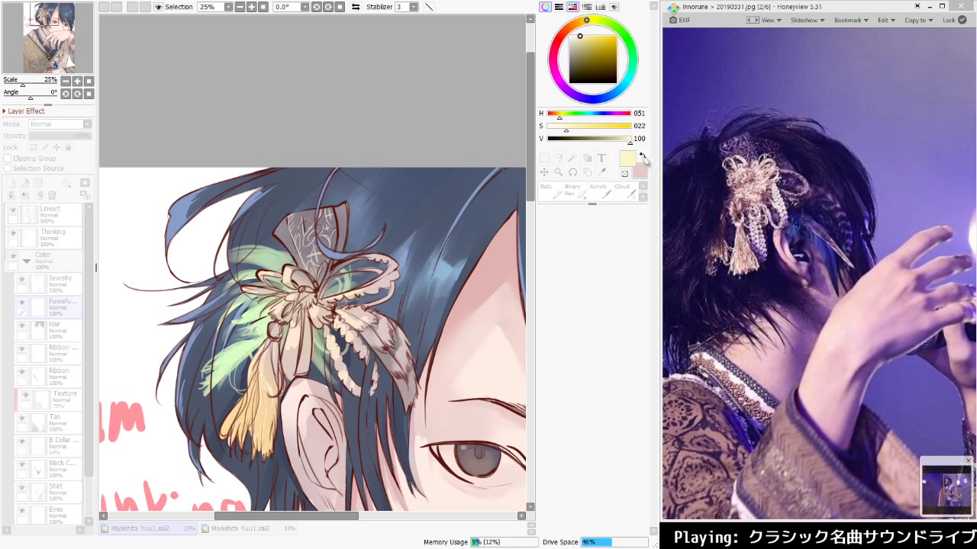
pyautogui.hotkey('ctrl', 'y')
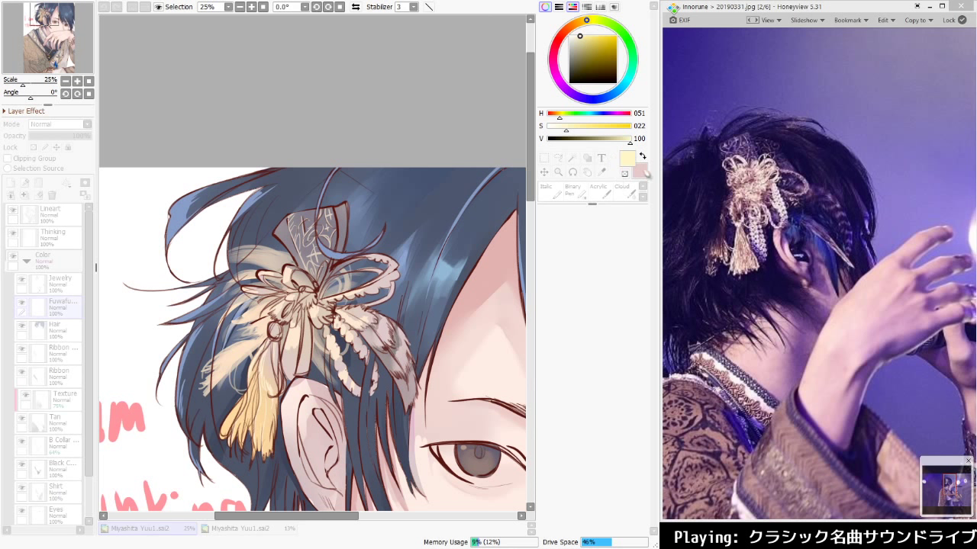
pyautogui.hotkey('ctrl', 'z')
pyautogui.hotkey('ctrl', 'y')
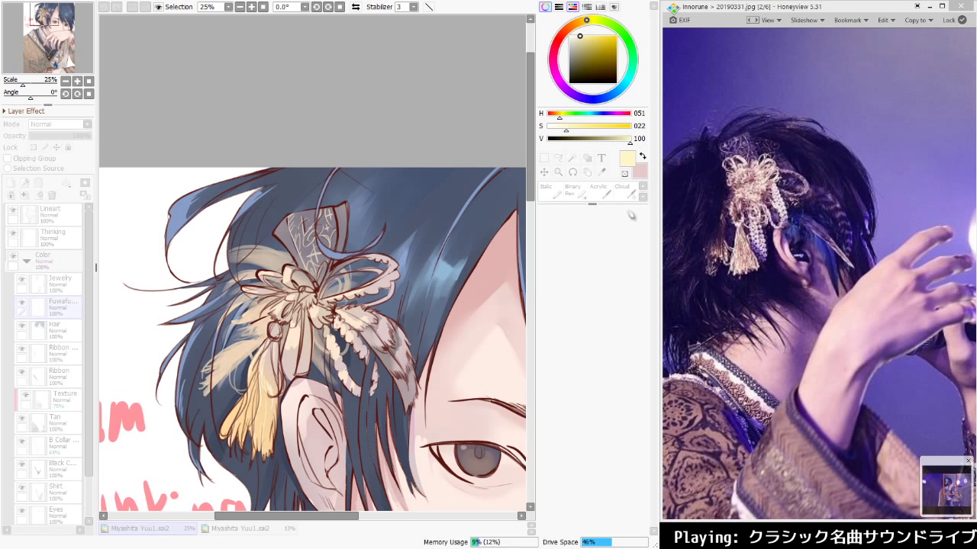
pyautogui.click(633, 217)
# Try a lower opacity of 58% on the "Fuwafu" layer
pyautogui.click(76, 136)
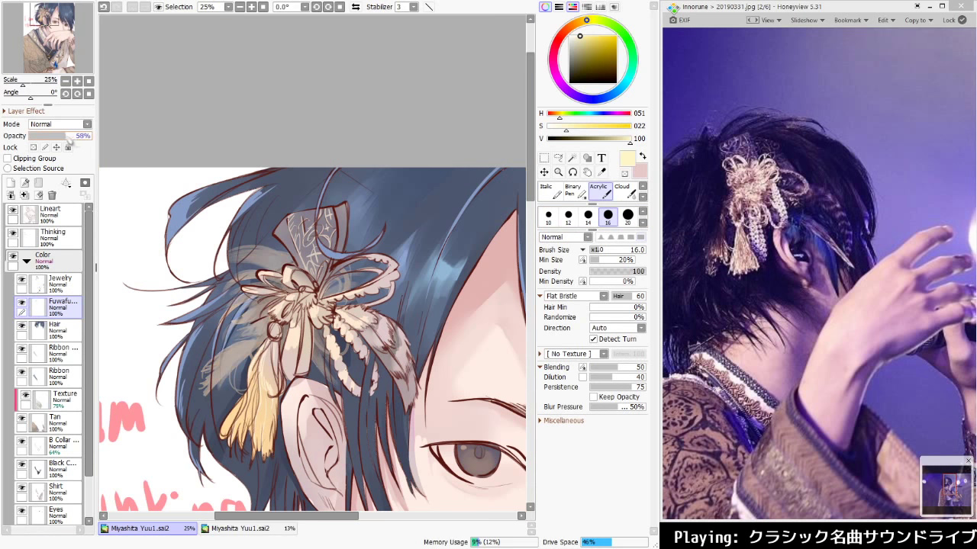
pyautogui.moveTo(79, 141); pyautogui.dragTo(119, 152)
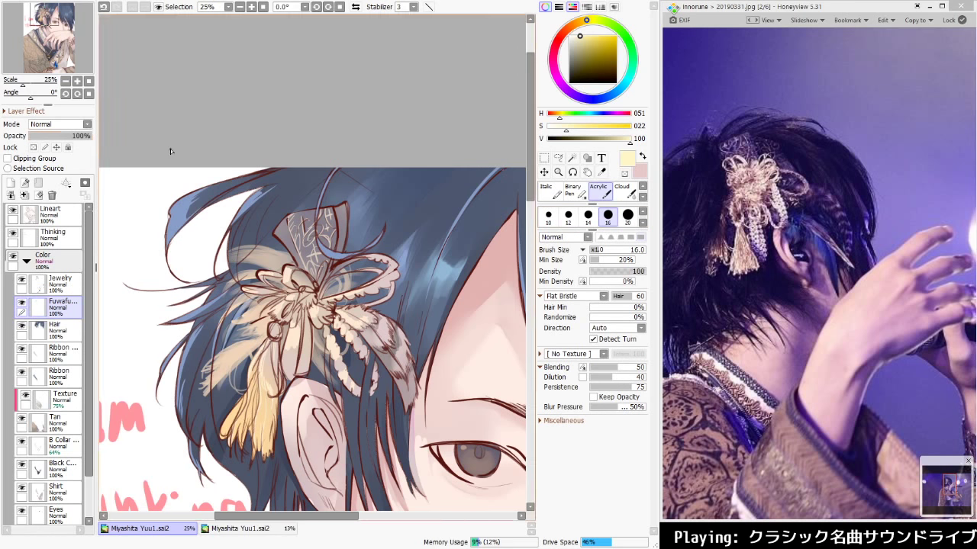
pyautogui.scroll(-2, 408, 350)
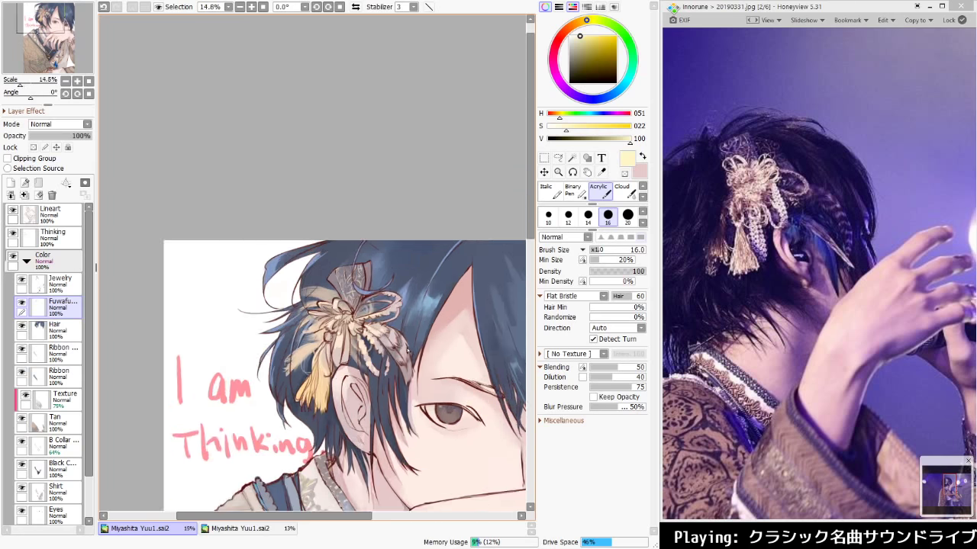
pyautogui.scroll(6, 434, 375)
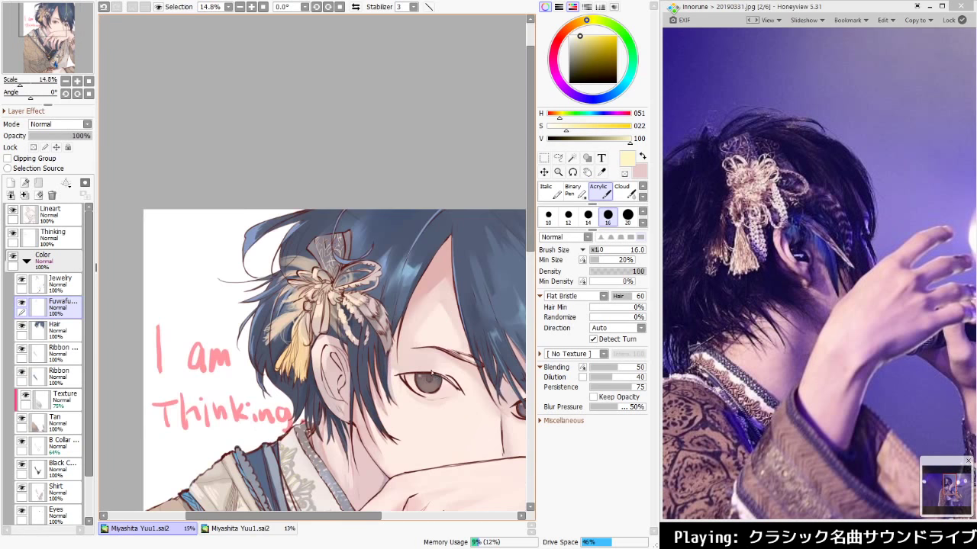
# On the Skin layer, paint the ear with the pale tone sampled from the face, using the Marker at size 160
pyautogui.moveTo(831, 381); pyautogui.dragTo(761, 241)
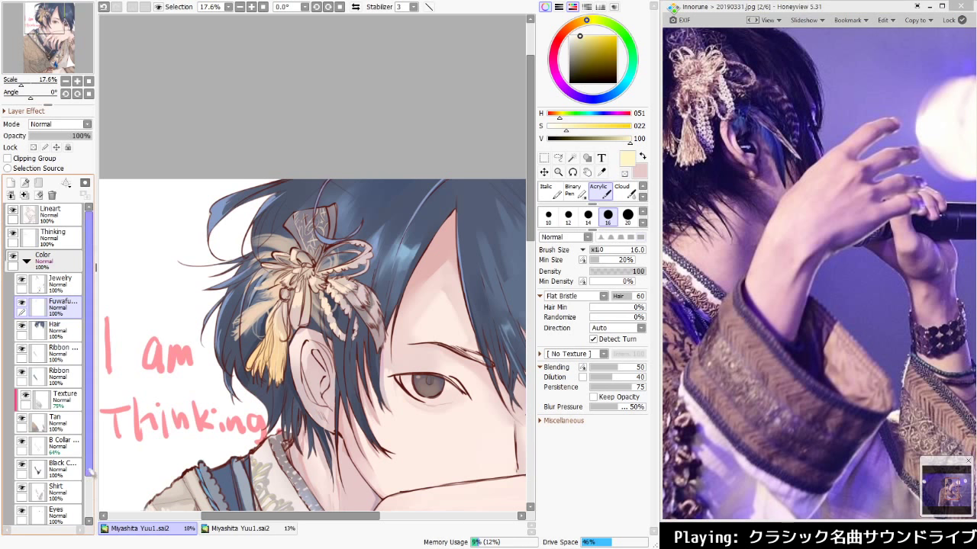
pyautogui.moveTo(89, 343); pyautogui.dragTo(89, 371)
pyautogui.click(58, 506)
pyautogui.rightClick(351, 399)
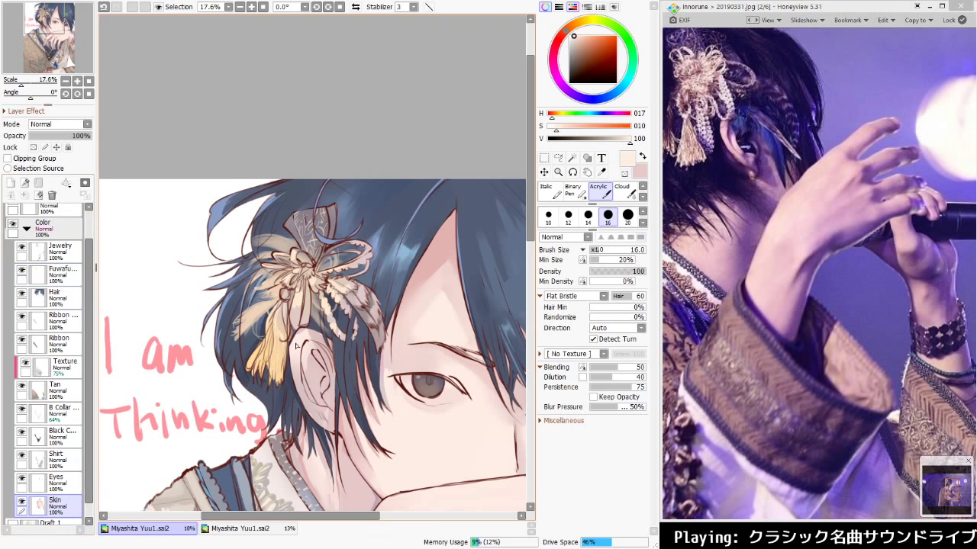
pyautogui.press('n')
pyautogui.press(']')
pyautogui.press(']')
pyautogui.press(']')
pyautogui.press(']')
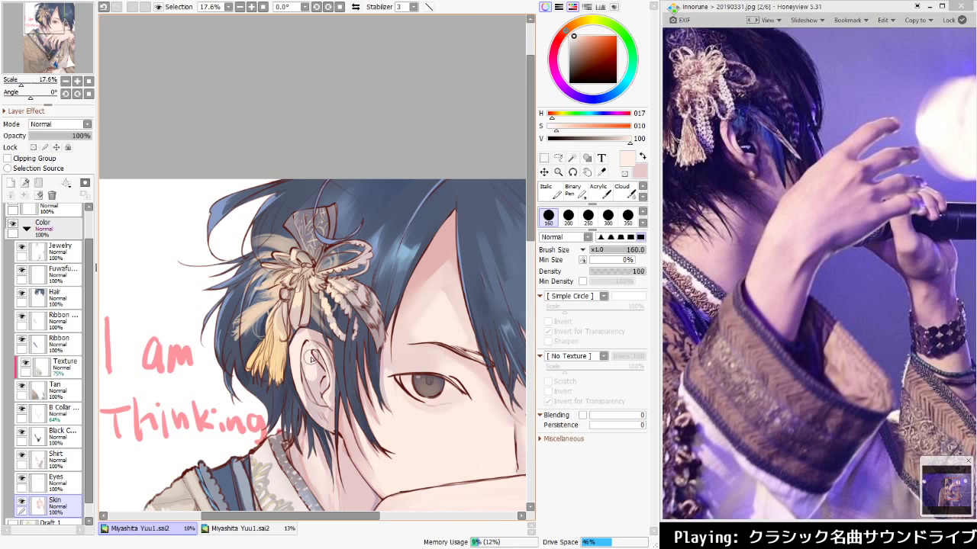
pyautogui.hotkey('ctrl', 'z')
# Shade the inner ear with the pink tone sampled from the face, blending it with the Water Color brush at size 100
pyautogui.keyDown('alt'); pyautogui.click(451, 242); pyautogui.keyUp('alt')
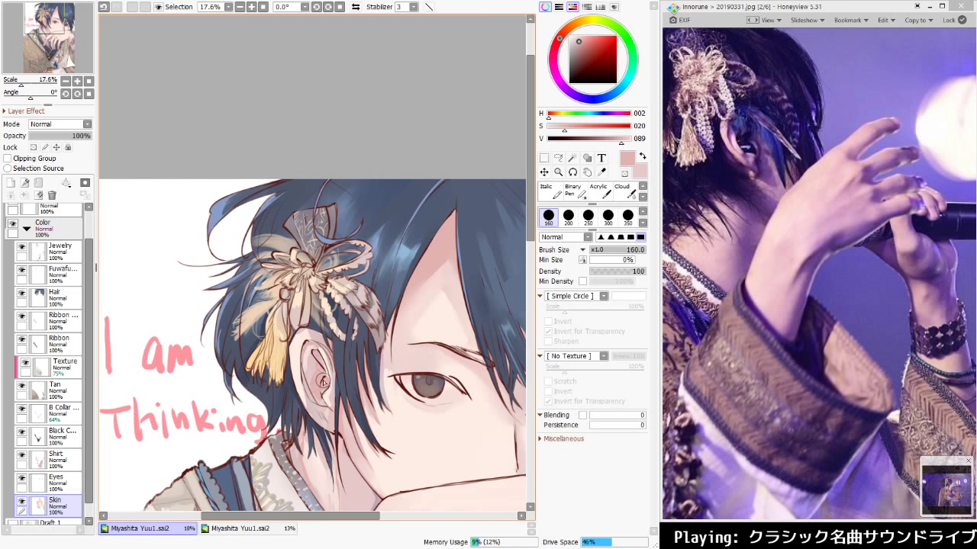
pyautogui.press('c')
pyautogui.press('[')
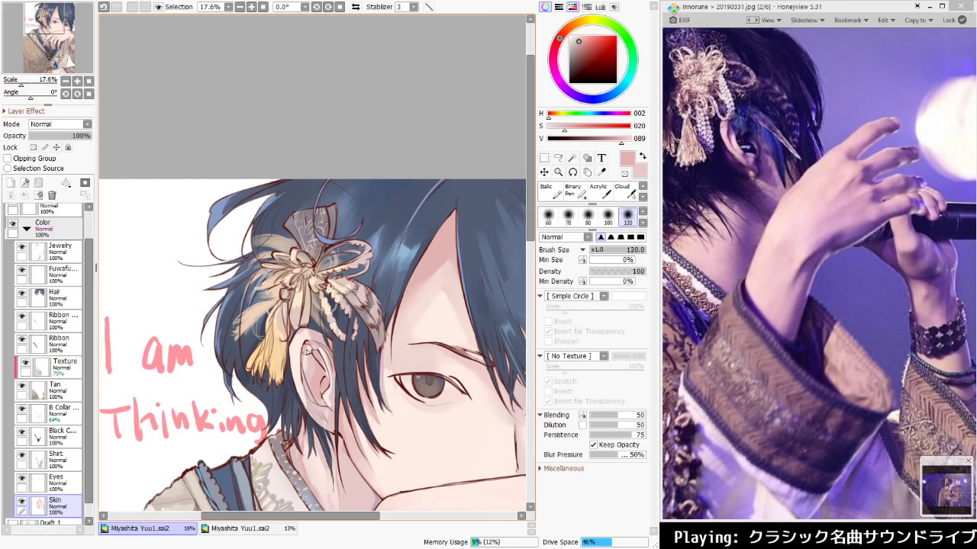
pyautogui.press('[')
pyautogui.moveTo(733, 122)
pyautogui.mouseDown()
pyautogui.moveTo(757, 124)
pyautogui.moveTo(805, 159)
pyautogui.moveTo(789, 179)
pyautogui.mouseUp()
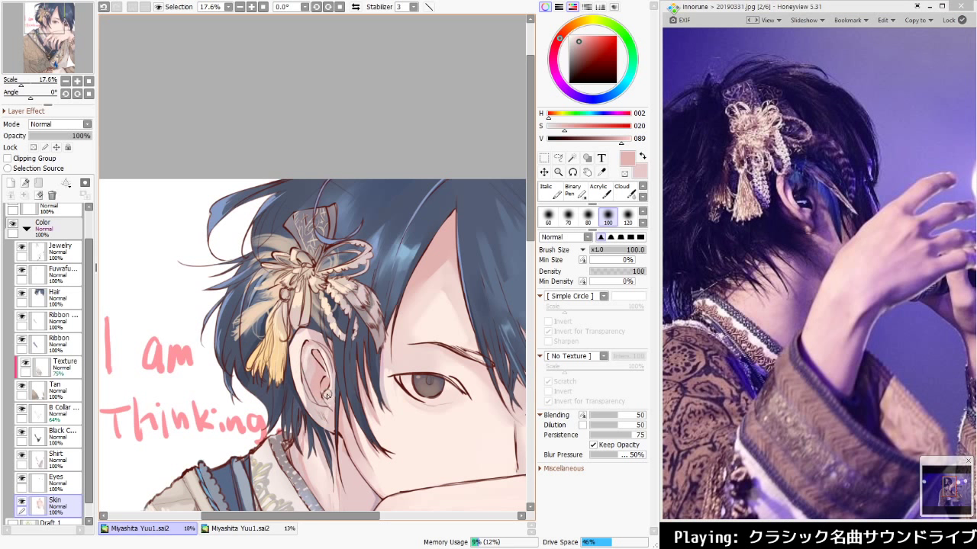
pyautogui.moveTo(327, 384); pyautogui.dragTo(322, 351)
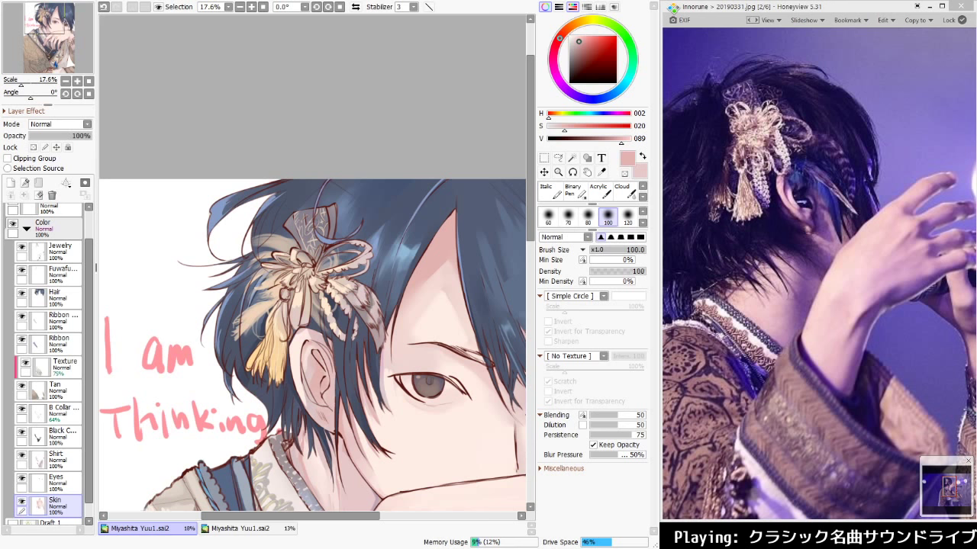
# Refine the lower ear and earlobe with the sampled pale and pink skin tones, finishing with the Marker at size 160
pyautogui.keyDown('alt'); pyautogui.click(302, 339); pyautogui.keyUp('alt')
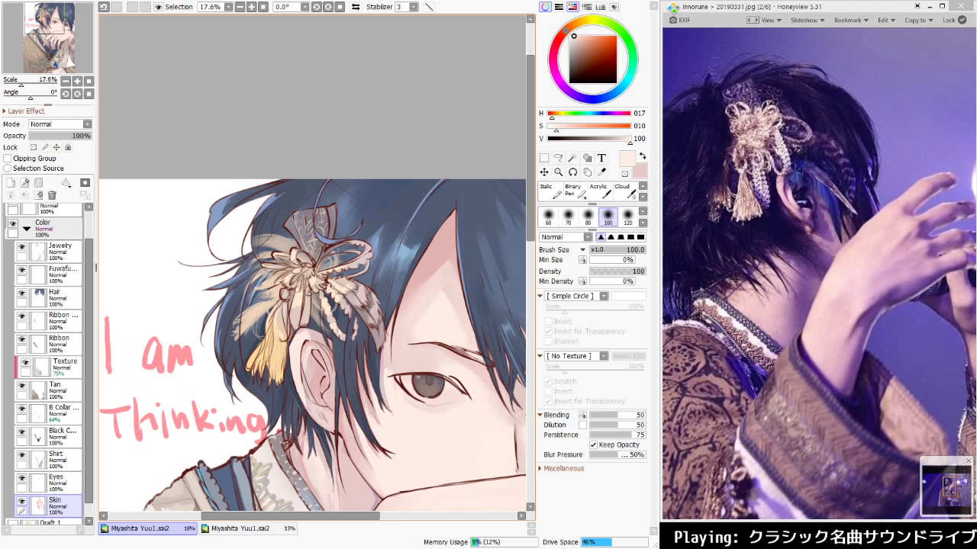
pyautogui.keyDown('alt'); pyautogui.click(341, 425); pyautogui.keyUp('alt')
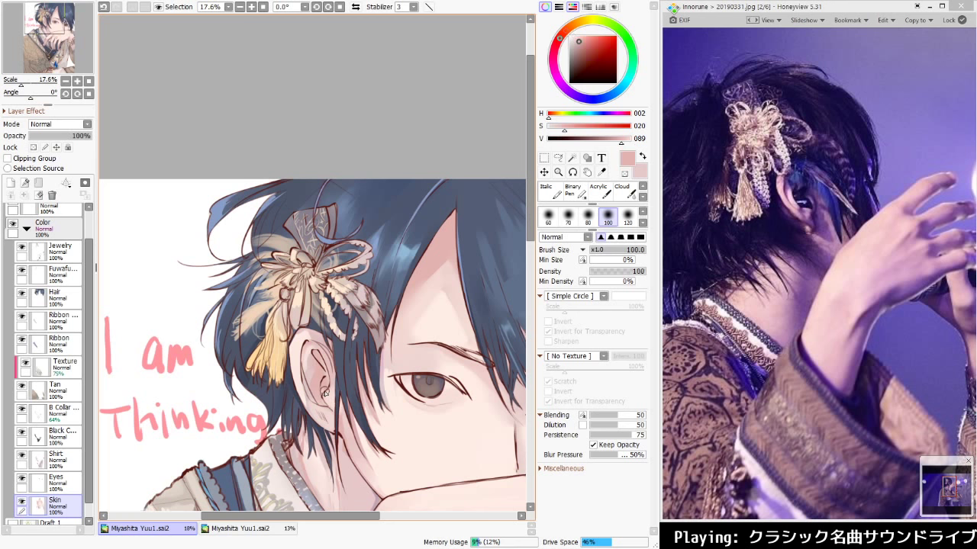
pyautogui.press('e')
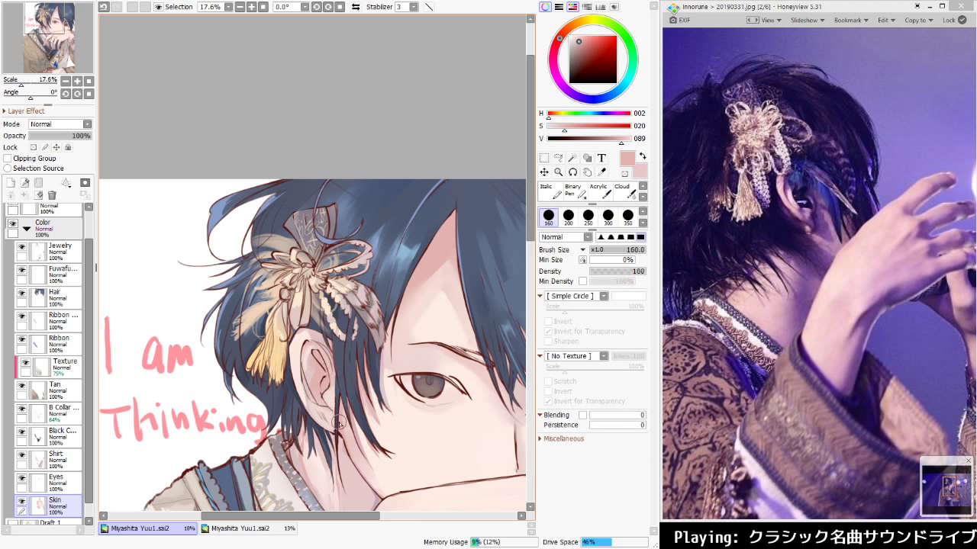
pyautogui.moveTo(378, 380); pyautogui.dragTo(304, 359)
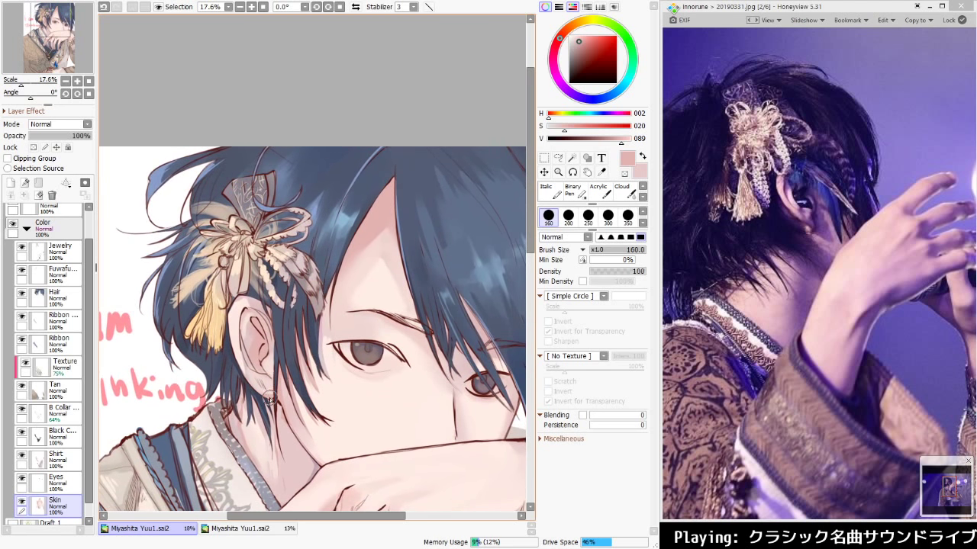
# Paint a highlight on the cheek below the eye with the Marker, using the face tone lightened to saturation 4
pyautogui.moveTo(921, 243); pyautogui.dragTo(918, 242)
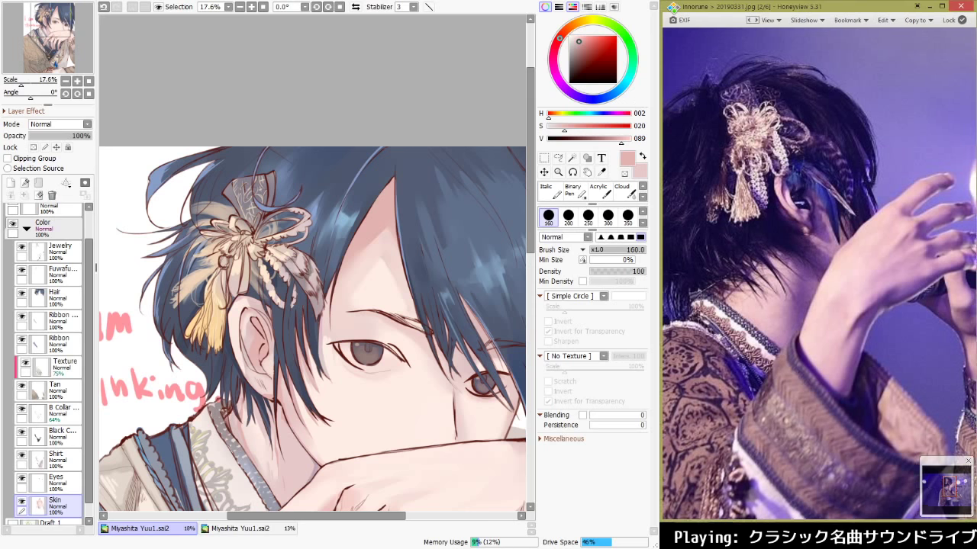
pyautogui.moveTo(765, 75); pyautogui.dragTo(759, 60)
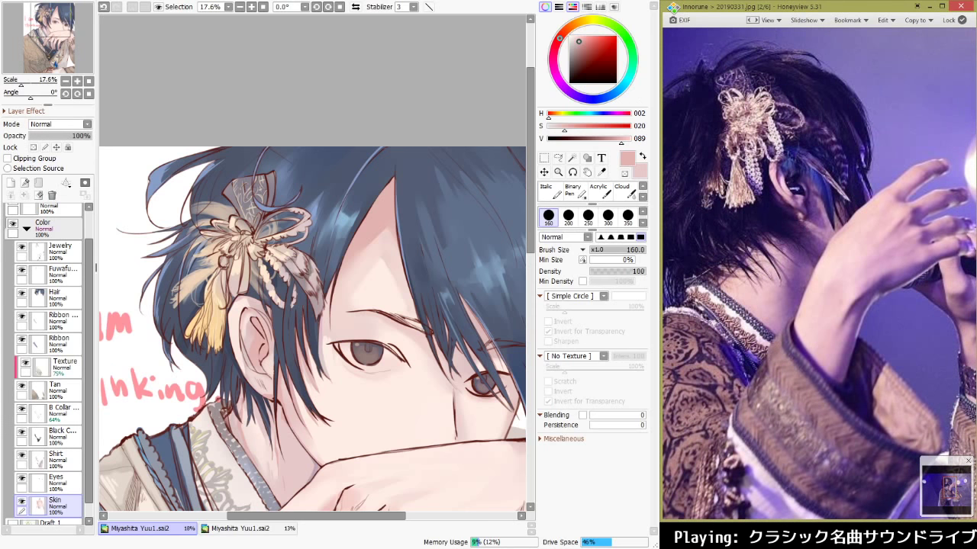
pyautogui.moveTo(378, 518); pyautogui.dragTo(385, 519)
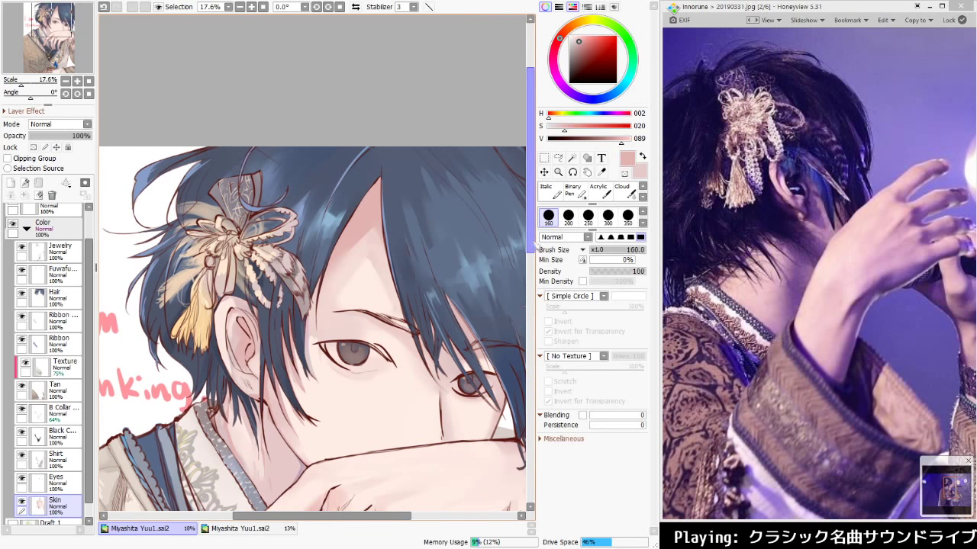
pyautogui.scroll(-2, 534, 244)
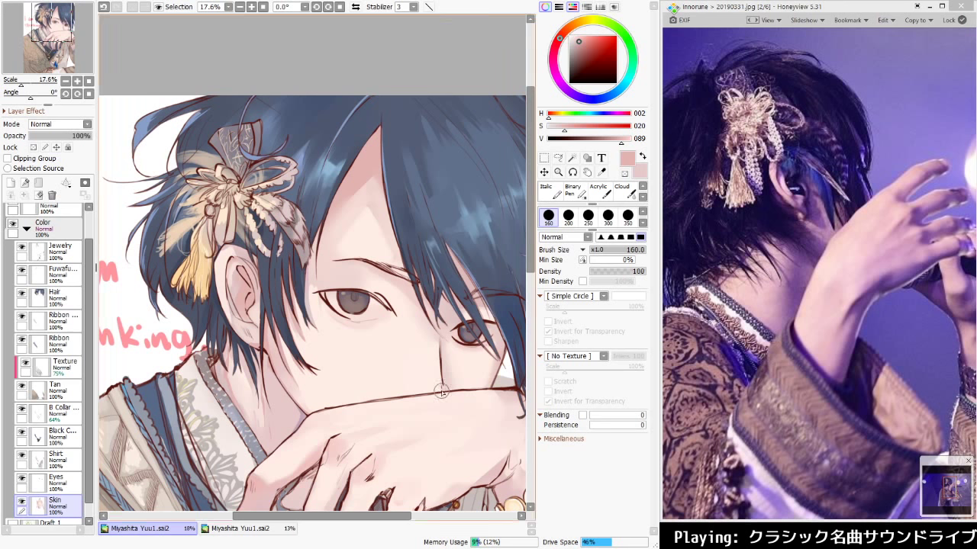
pyautogui.keyDown('alt'); pyautogui.click(378, 350); pyautogui.keyUp('alt')
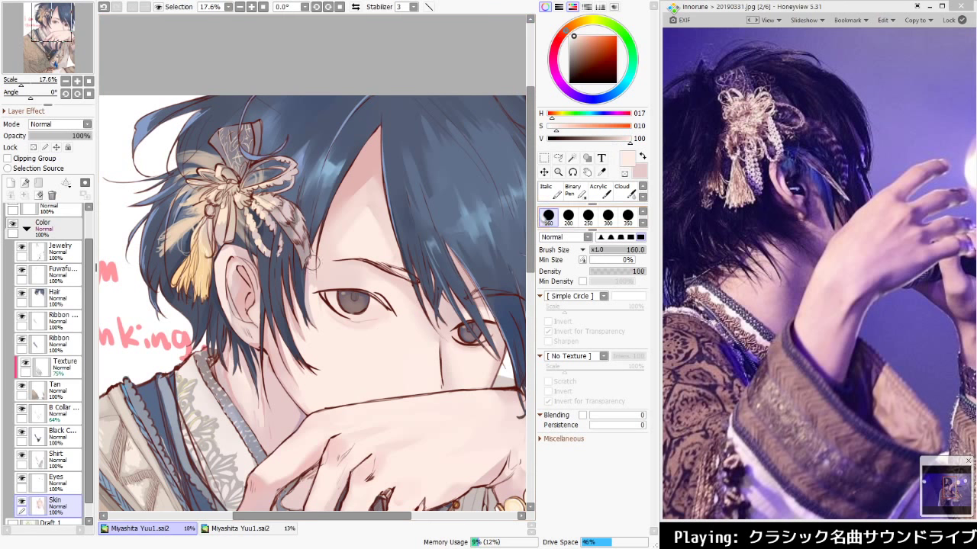
pyautogui.click(571, 36)
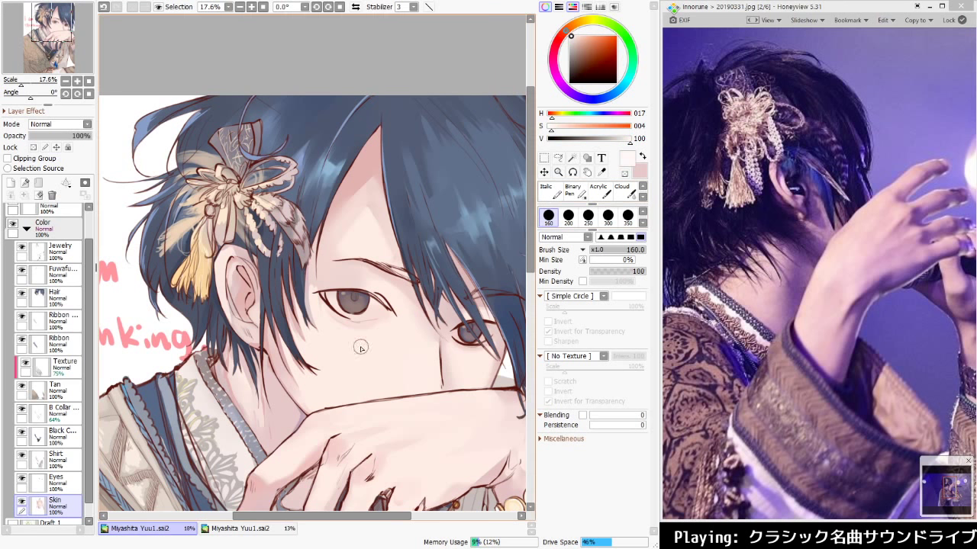
pyautogui.moveTo(325, 337); pyautogui.dragTo(340, 359)
# Blend the cheek highlight into the surrounding skin with the Water Color brush at size 450
pyautogui.press('c')
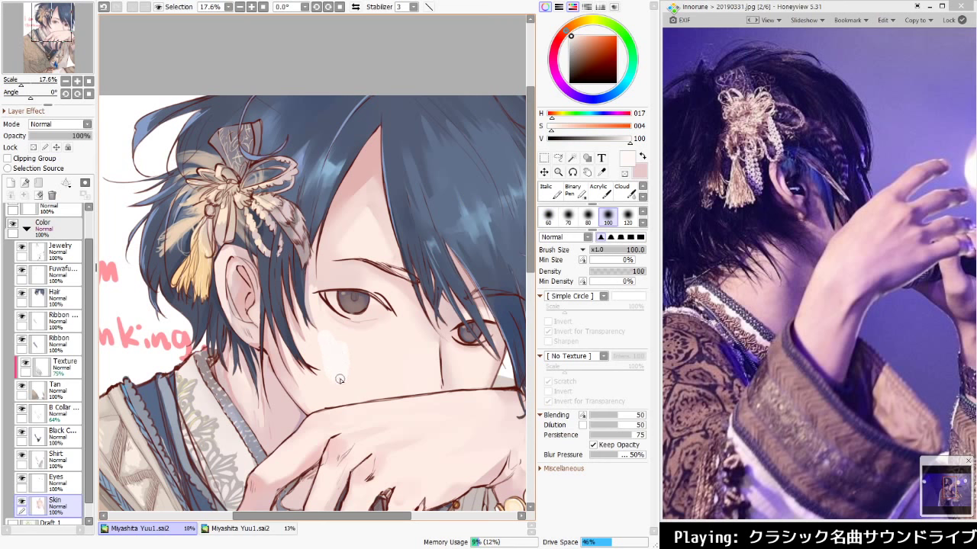
pyautogui.press(']')
pyautogui.press(']')
pyautogui.press(']')
pyautogui.press(']')
pyautogui.press(']')
pyautogui.press(']')
pyautogui.press(']')
pyautogui.press(']')
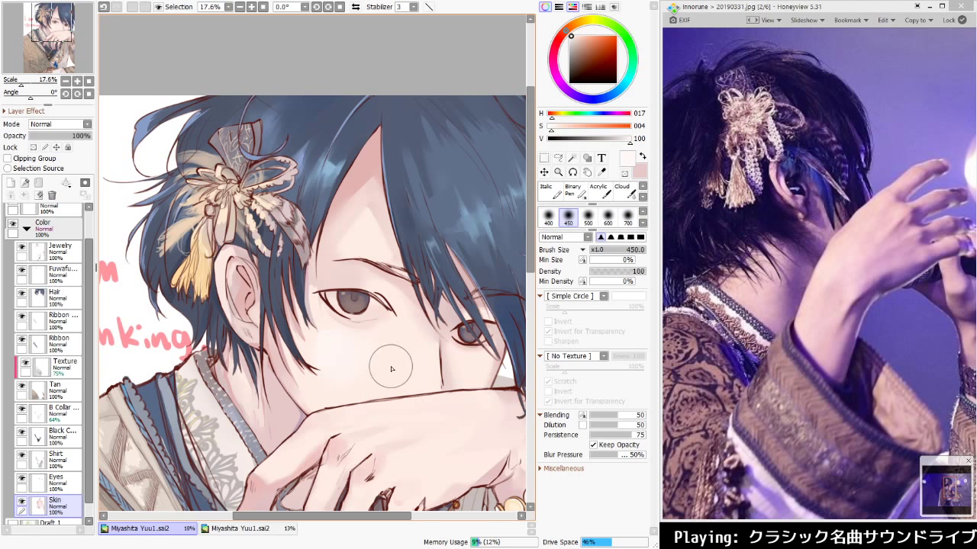
pyautogui.scroll(-4, 388, 367)
pyautogui.scroll(2, 444, 413)
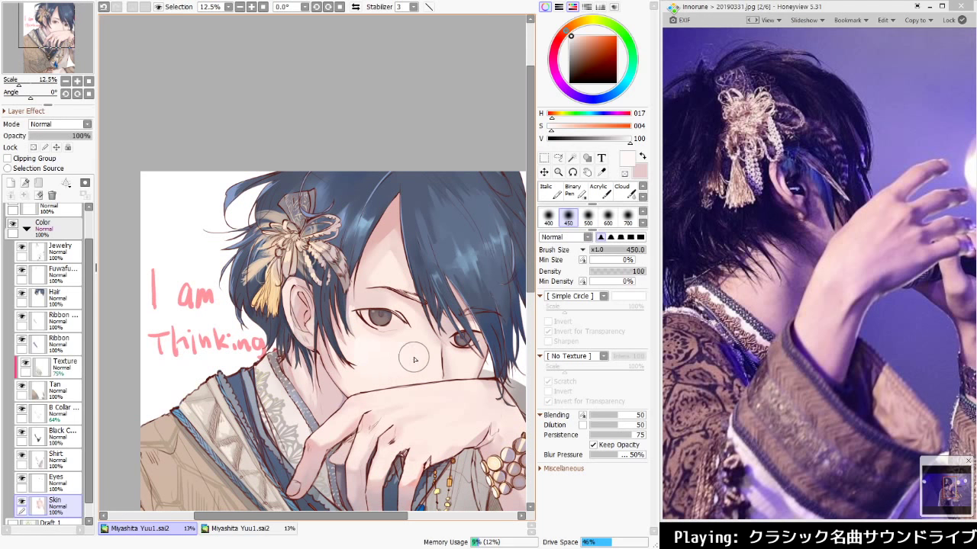
pyautogui.press('Home')
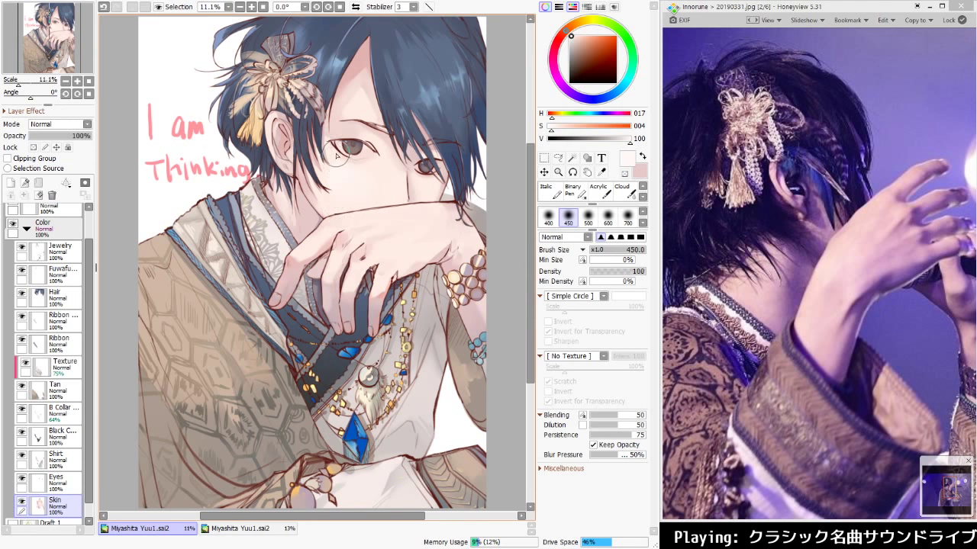
pyautogui.scroll(6, 350, 138)
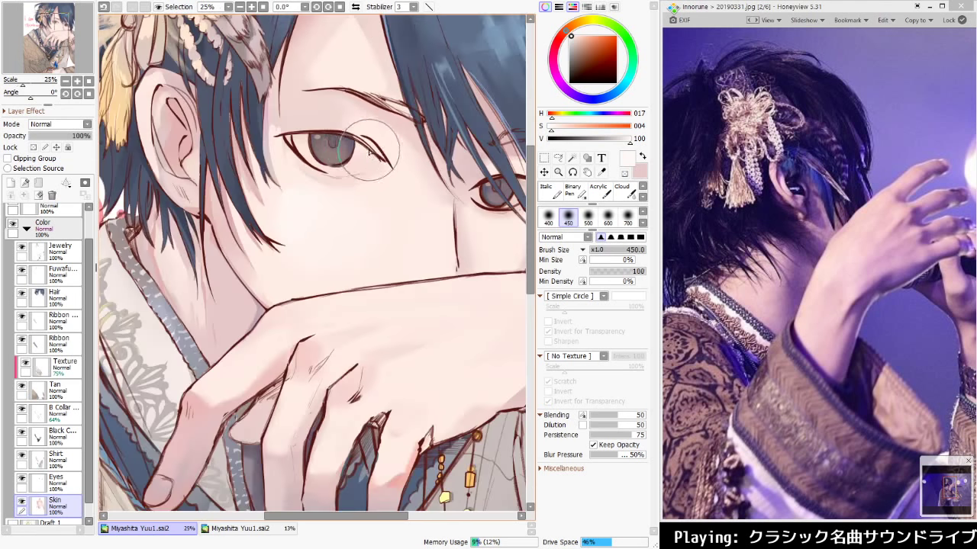
pyautogui.scroll(-2, 288, 157)
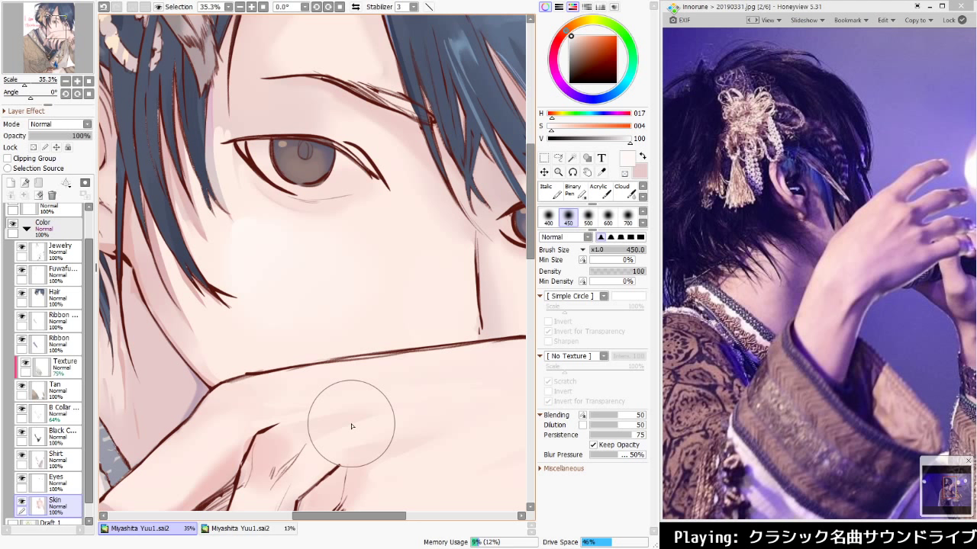
pyautogui.scroll(-3, 351, 426)
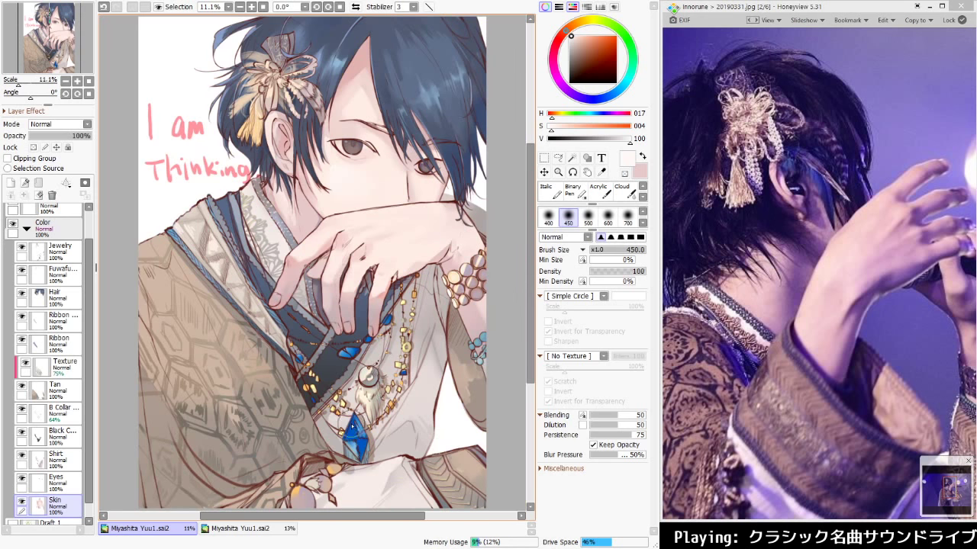
# Add a new layer named "Sclera" directly beneath the Eyes layer
pyautogui.press('e')
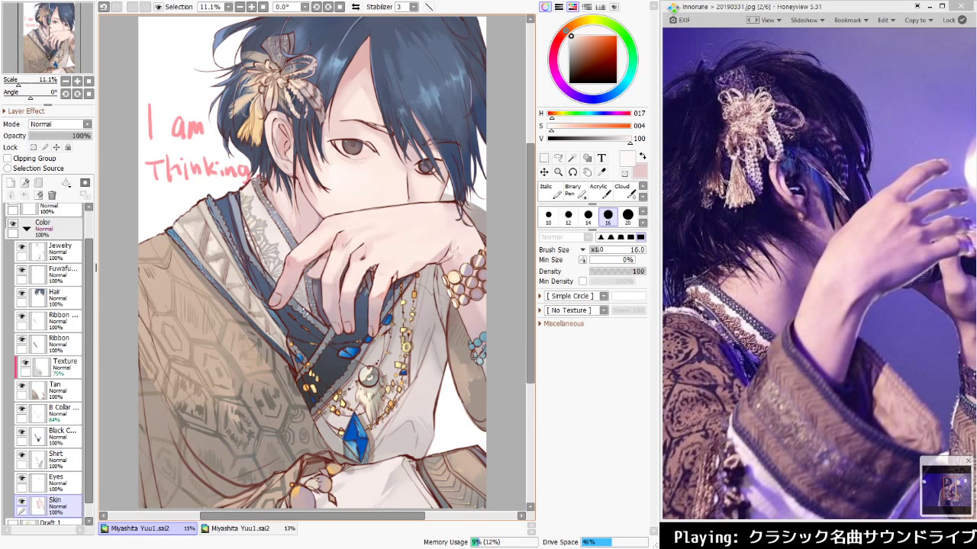
pyautogui.click(57, 482)
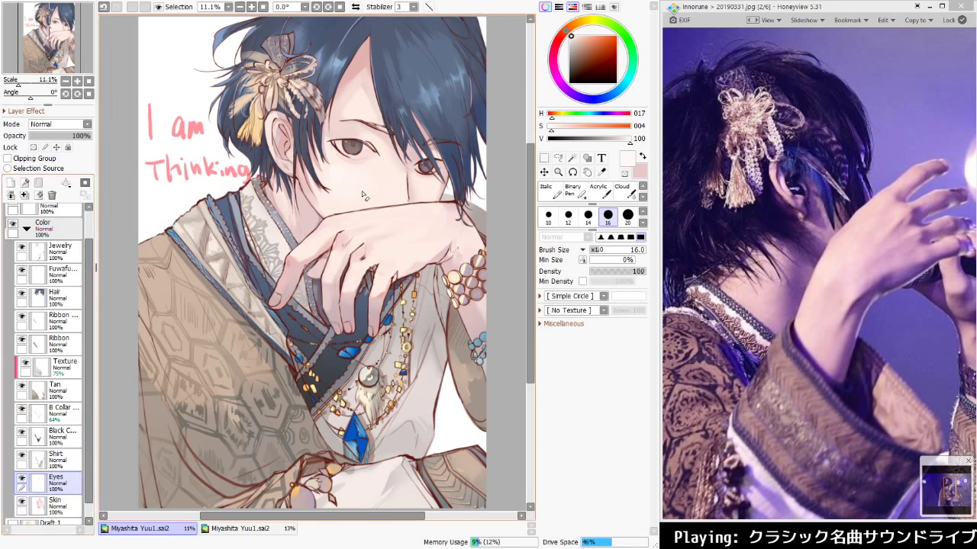
pyautogui.press('c')
pyautogui.scroll(2, 645, 195)
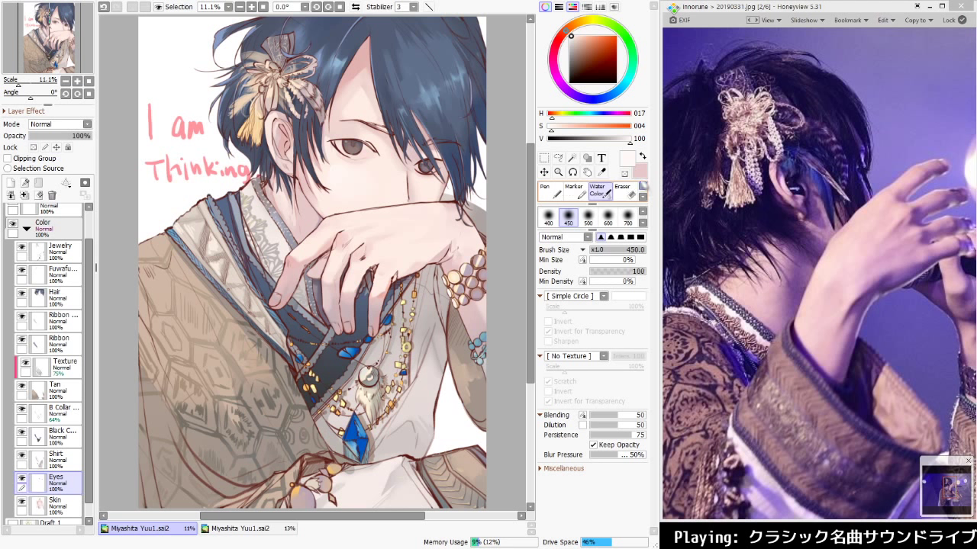
pyautogui.click(11, 184)
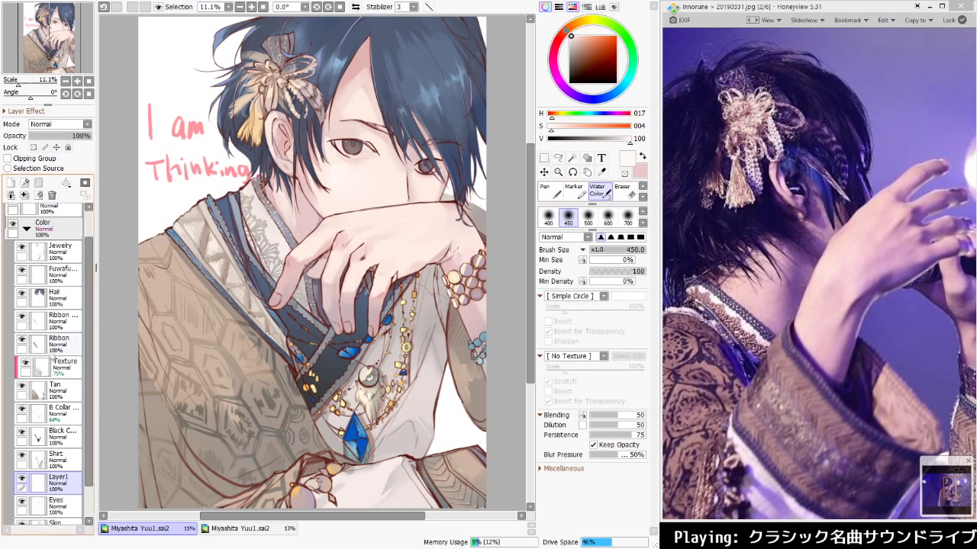
pyautogui.moveTo(66, 483); pyautogui.dragTo(67, 503)
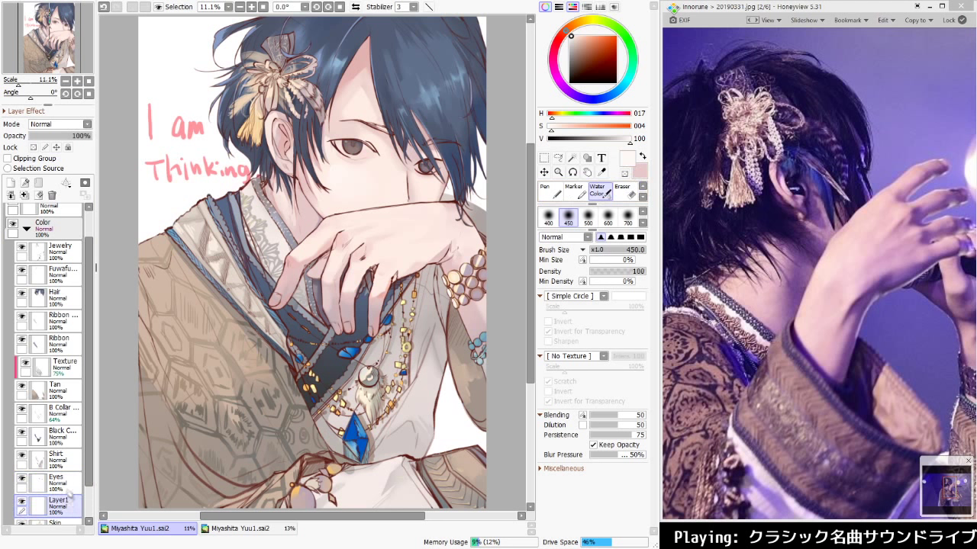
pyautogui.write('Sclera')
pyautogui.press('Return')
# Fill the whites of the fully visible eye on the Sclera layer with the pale tint, using the Marker at size 160
pyautogui.press('pageup')
pyautogui.press('pageup')
pyautogui.press('pageup')
pyautogui.press('pageup')
pyautogui.press('pageup')
pyautogui.press('pageup')
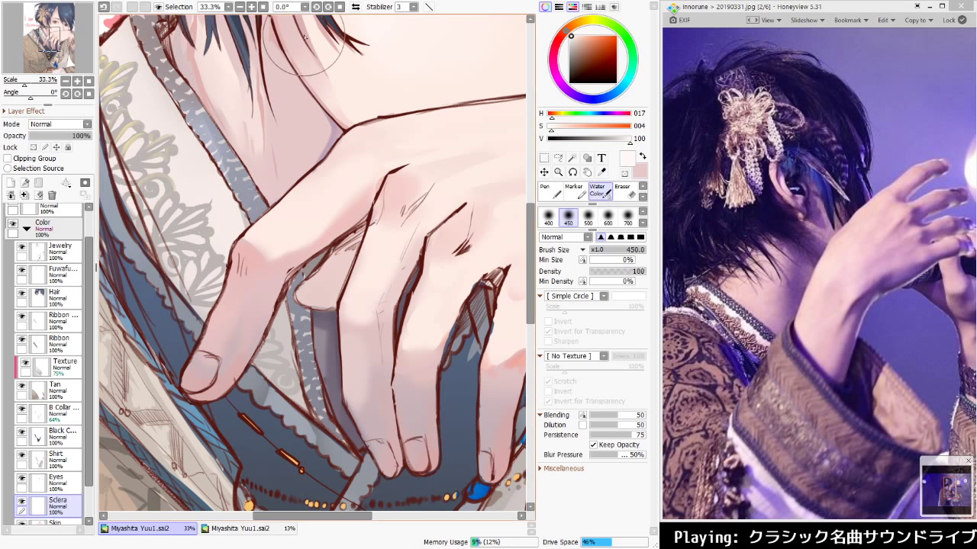
pyautogui.click(49, 36)
pyautogui.moveTo(54, 31); pyautogui.dragTo(52, 15)
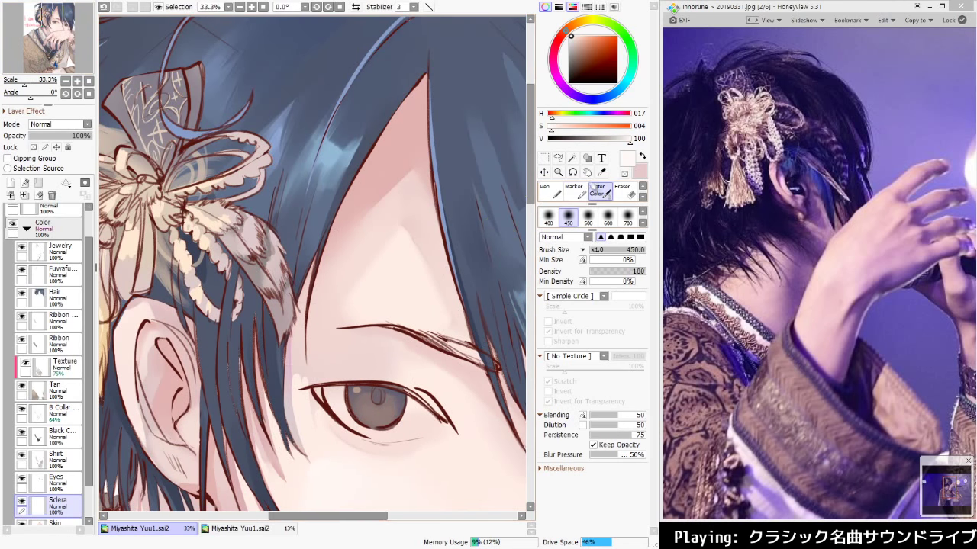
pyautogui.click(578, 194)
pyautogui.moveTo(338, 394)
pyautogui.mouseDown()
pyautogui.moveTo(329, 398)
pyautogui.moveTo(343, 407)
pyautogui.moveTo(327, 396)
pyautogui.moveTo(350, 397)
pyautogui.moveTo(349, 410)
pyautogui.moveTo(340, 398)
pyautogui.mouseUp()
pyautogui.hotkey('ctrl', 'z')
pyautogui.hotkey('ctrl', 'z')
pyautogui.moveTo(383, 421)
pyautogui.mouseDown()
pyautogui.moveTo(411, 421)
pyautogui.moveTo(378, 415)
pyautogui.moveTo(418, 437)
pyautogui.moveTo(374, 397)
pyautogui.moveTo(403, 414)
pyautogui.moveTo(356, 415)
pyautogui.moveTo(405, 429)
pyautogui.moveTo(368, 427)
pyautogui.moveTo(427, 426)
pyautogui.moveTo(393, 413)
pyautogui.moveTo(425, 422)
pyautogui.moveTo(403, 406)
pyautogui.moveTo(439, 427)
pyautogui.moveTo(401, 404)
pyautogui.moveTo(436, 426)
pyautogui.moveTo(384, 425)
pyautogui.mouseUp()
pyautogui.press('pagedown')
pyautogui.press('pagedown')
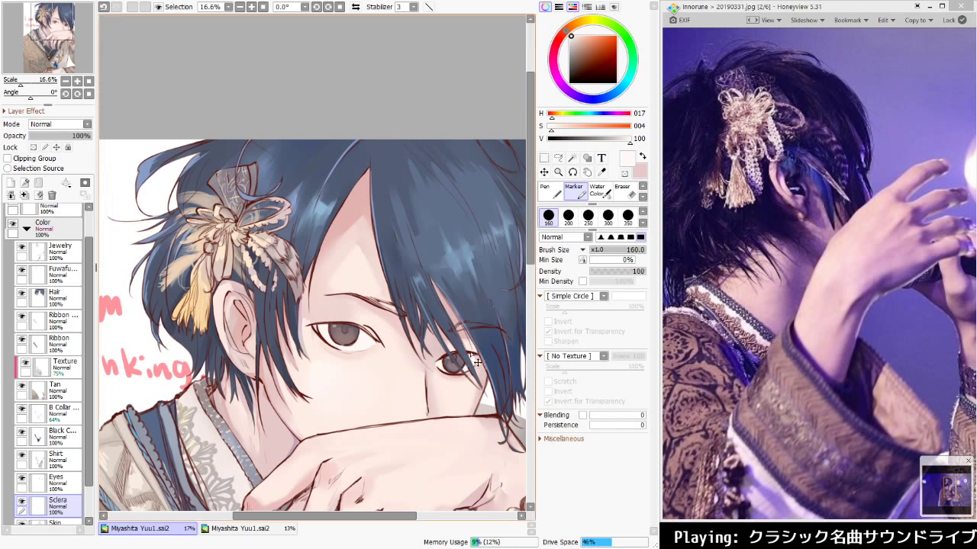
# Fill the whites of the eye behind the hair strands and trim the overspill with the Eraser at size 16
pyautogui.scroll(4, 477, 363)
pyautogui.press('e')
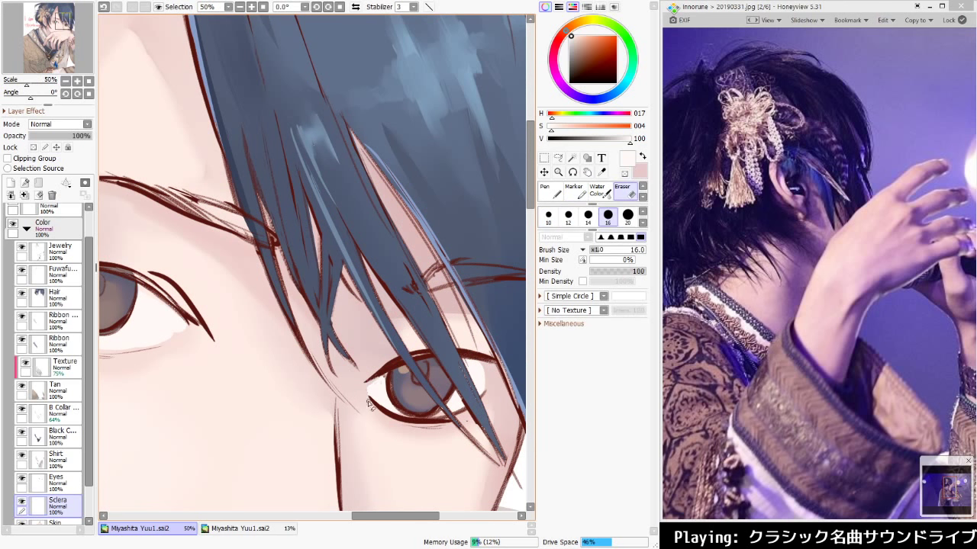
pyautogui.moveTo(293, 405); pyautogui.dragTo(428, 469)
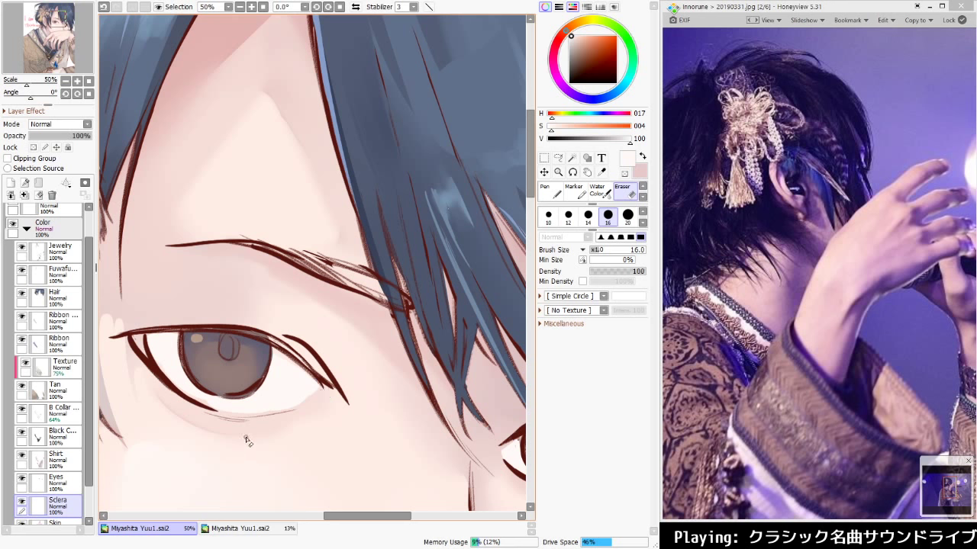
# Sample a pale pink skin shadow tone, lock the transparent pixels of the Color folder and return to the Sclera layer
pyautogui.press('b')
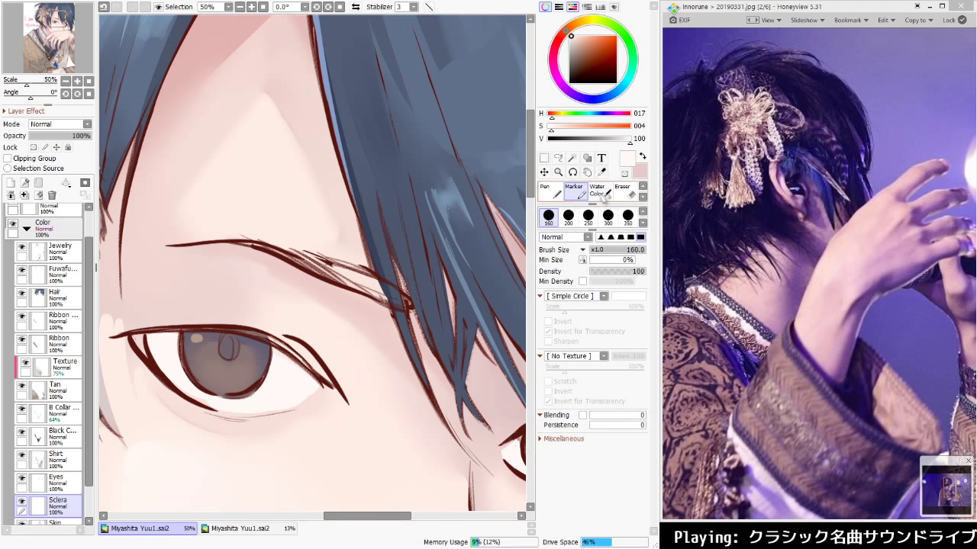
pyautogui.keyDown('alt'); pyautogui.click(332, 406); pyautogui.keyUp('alt')
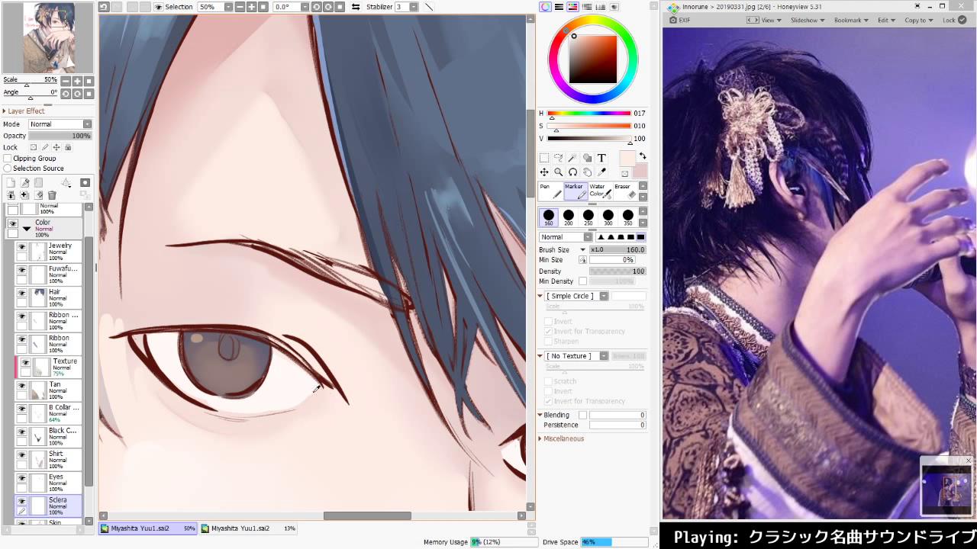
pyautogui.keyDown('alt'); pyautogui.click(150, 330); pyautogui.keyUp('alt')
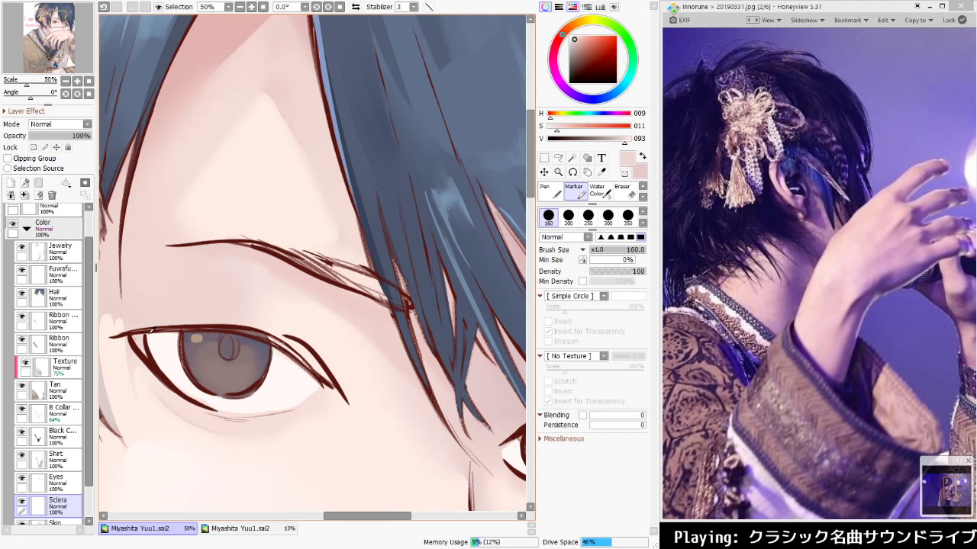
pyautogui.press('e')
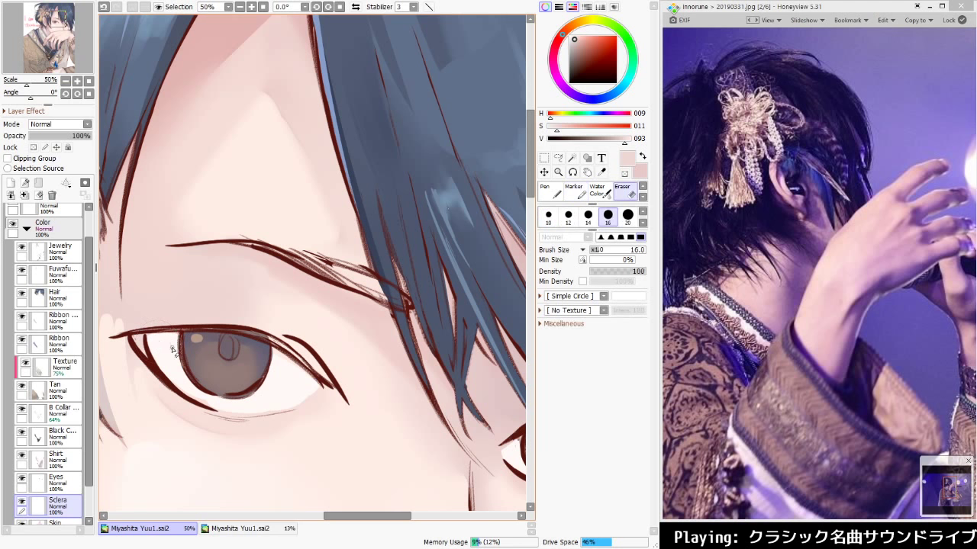
pyautogui.click(57, 226)
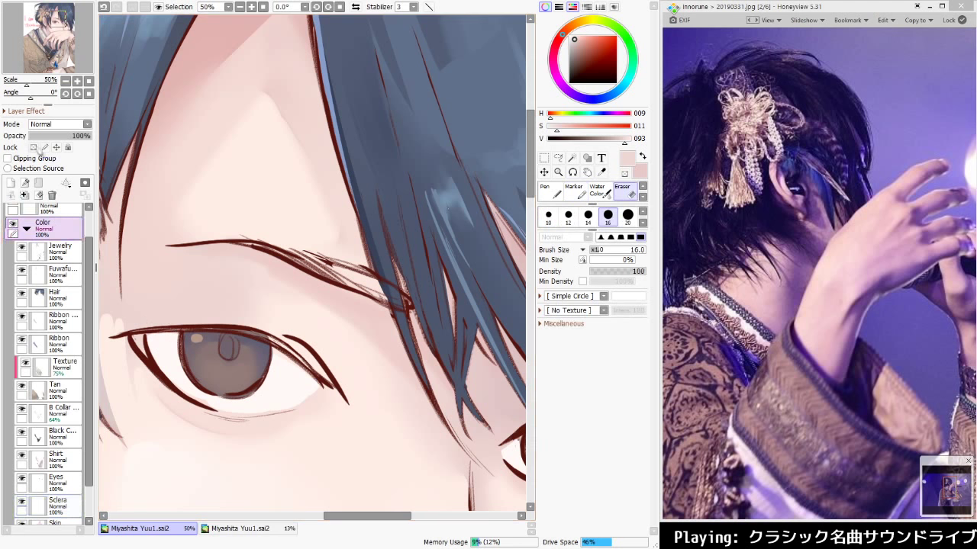
pyautogui.click(33, 147)
pyautogui.click(57, 504)
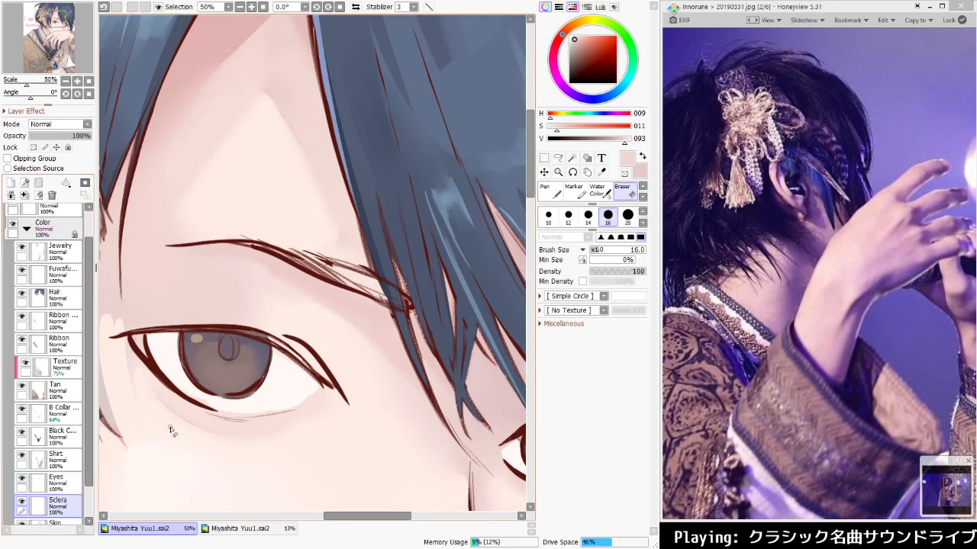
# Shade the upper part of the eye whites beneath the lids with the sampled skin tone, using the Marker at size 160
pyautogui.moveTo(150, 340); pyautogui.dragTo(148, 338)
pyautogui.hotkey('ctrl', 'z')
pyautogui.press('b')
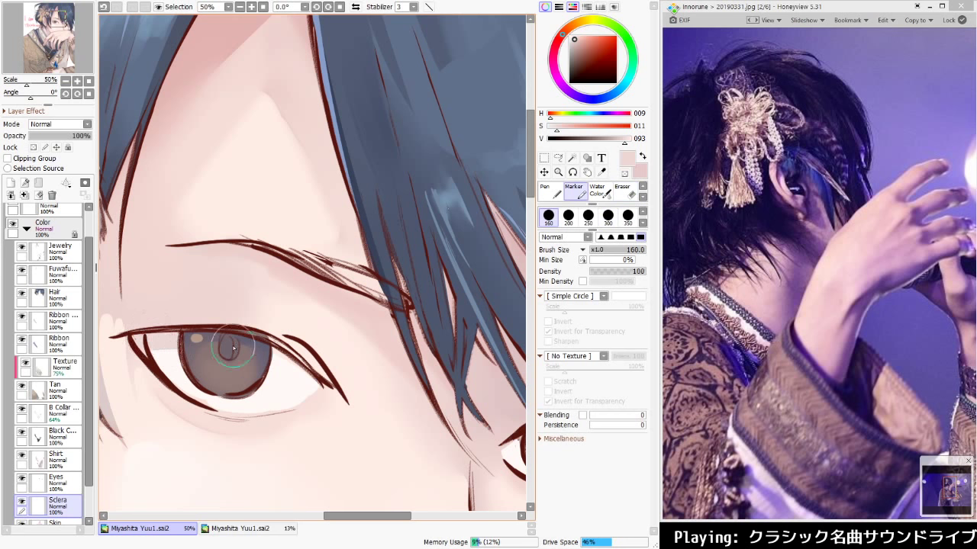
pyautogui.moveTo(233, 348)
pyautogui.mouseDown()
pyautogui.moveTo(319, 382)
pyautogui.moveTo(261, 344)
pyautogui.mouseUp()
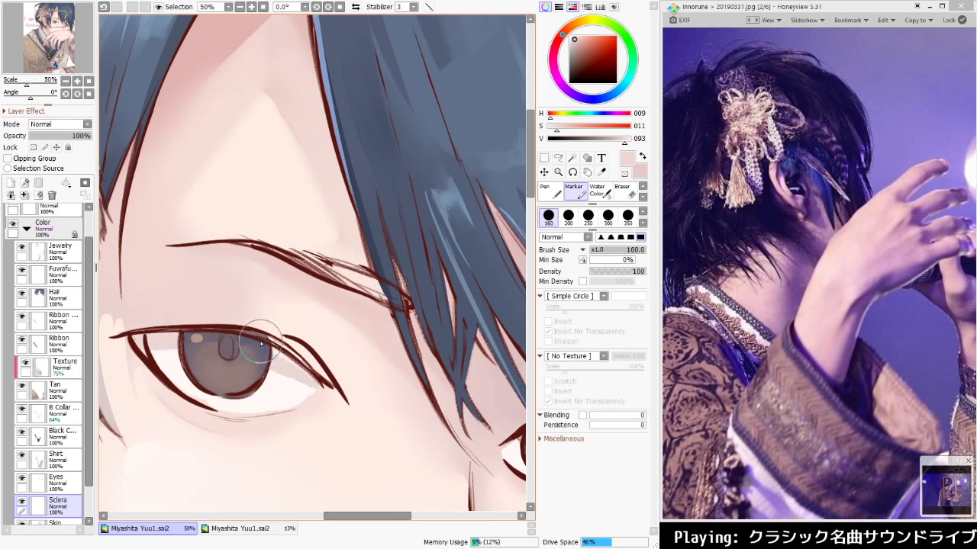
pyautogui.scroll(-2, 261, 344)
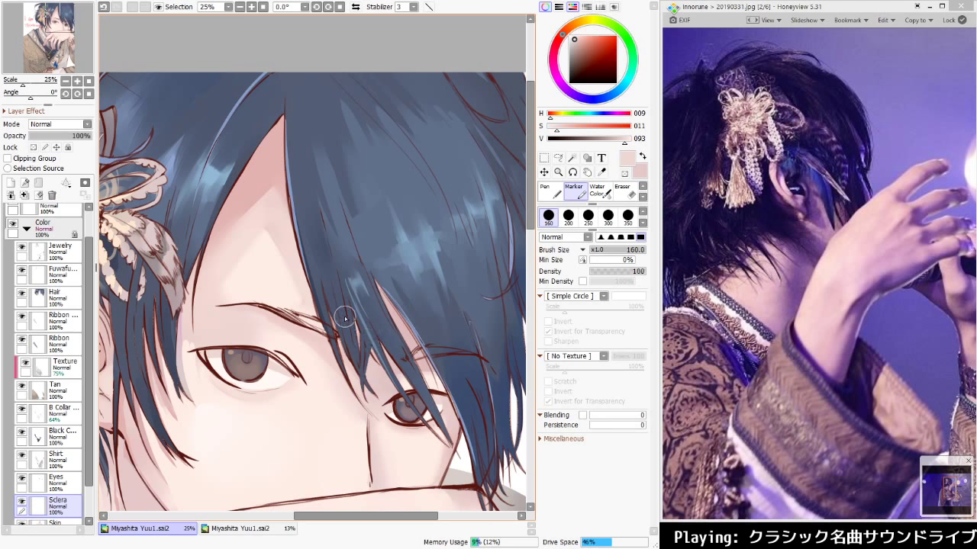
# Adjust the hue and saturation of the eye whites on the Sclera layer
pyautogui.hotkey('ctrl', 'u')
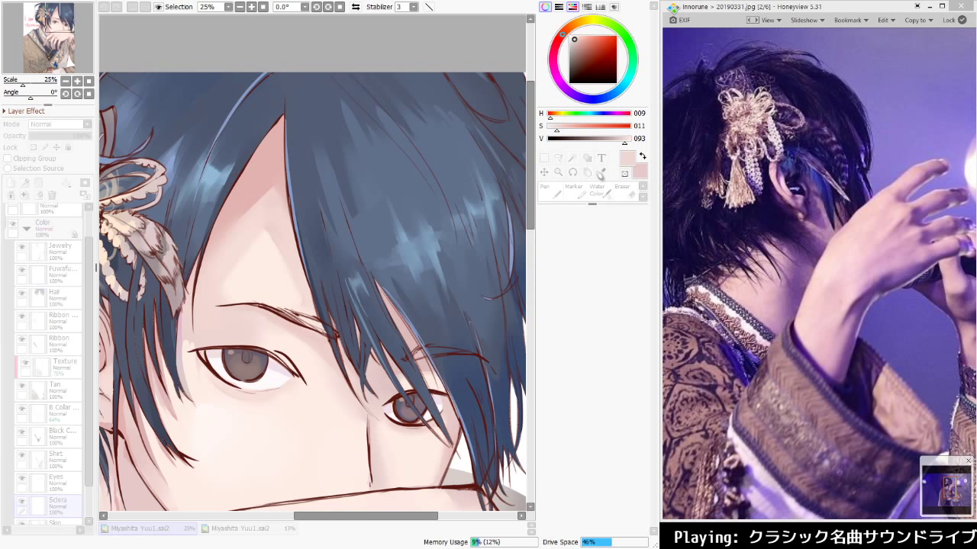
pyautogui.click(643, 231)
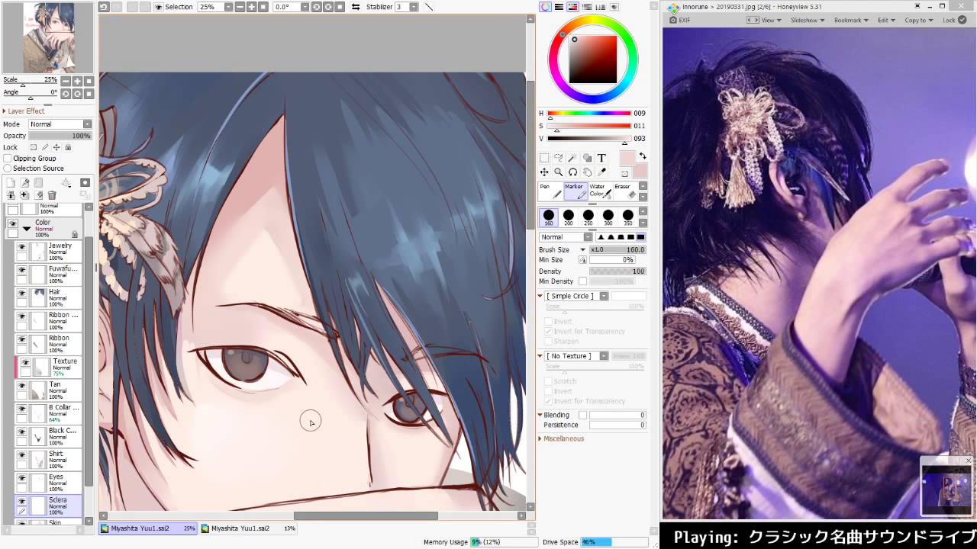
pyautogui.hotkey('ctrl', '0')
pyautogui.scroll(2, 311, 424)
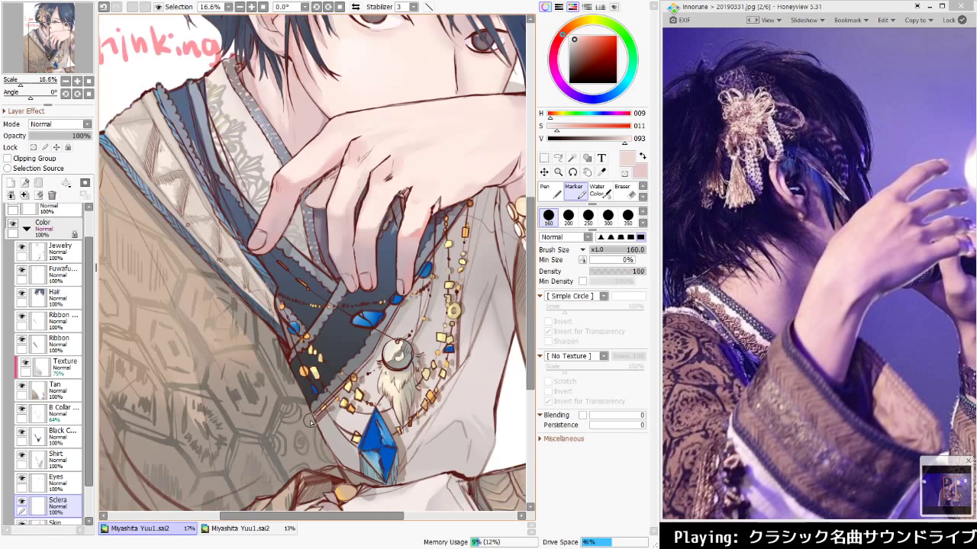
pyautogui.moveTo(450, 182); pyautogui.dragTo(454, 545)
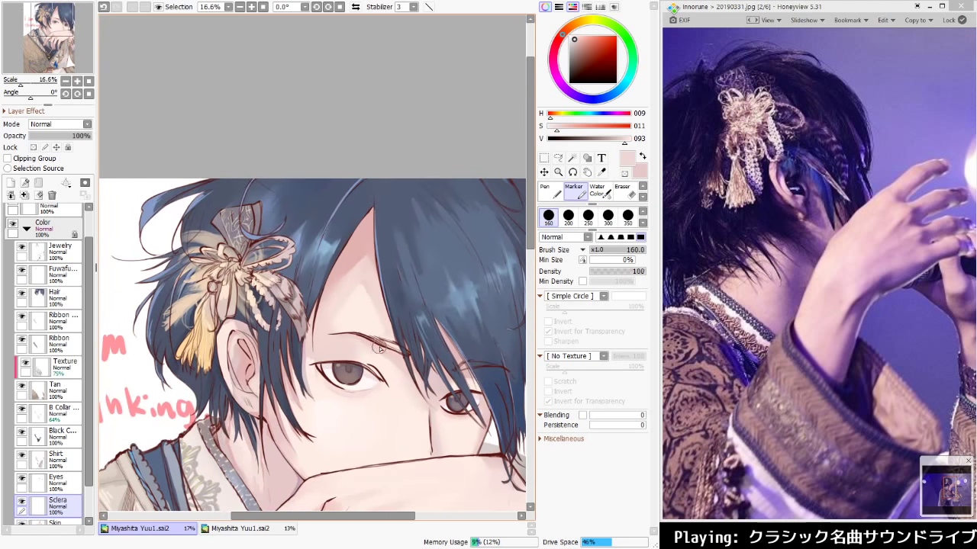
pyautogui.scroll(4, 354, 382)
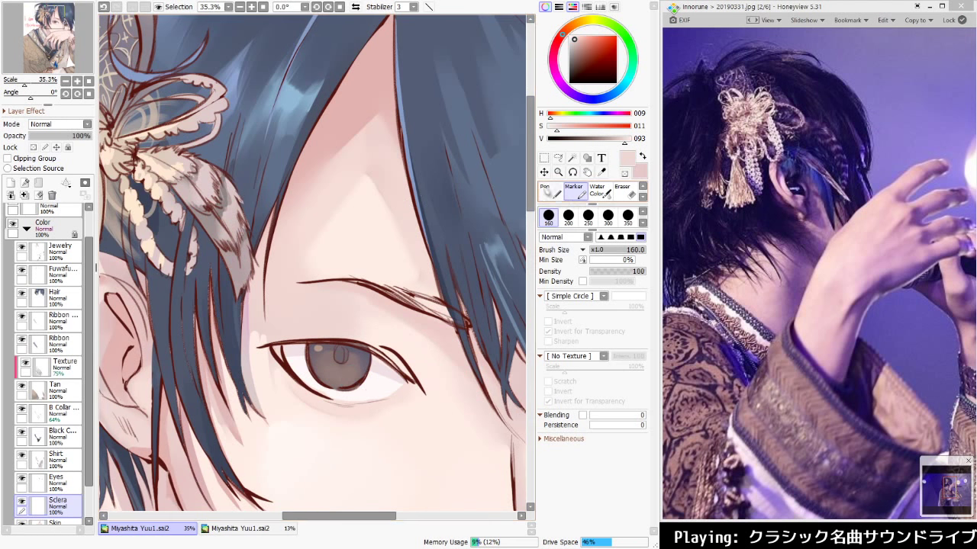
# Soften the shadow on the whites of the fully visible eye with a sampled near-white, using the Water Color brush at size 60
pyautogui.click(597, 191)
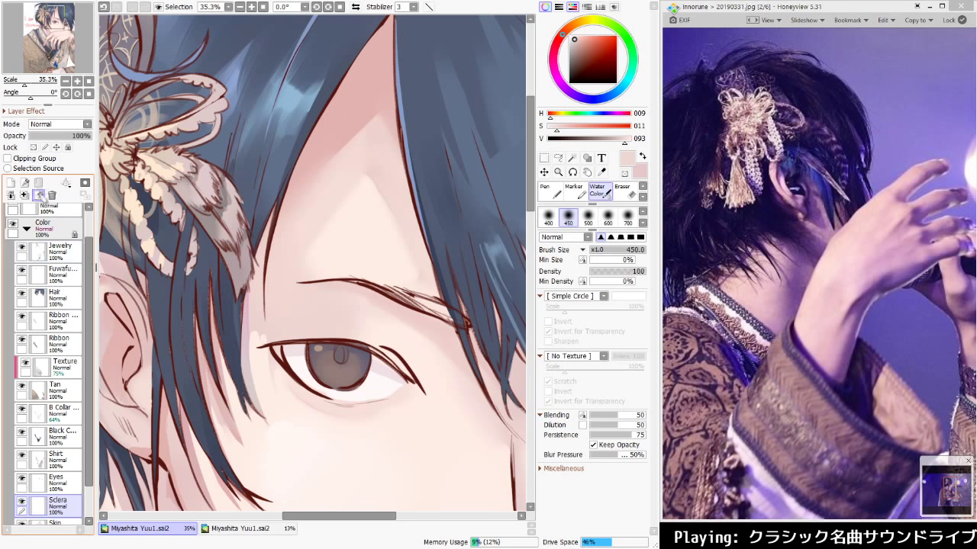
pyautogui.click(58, 222)
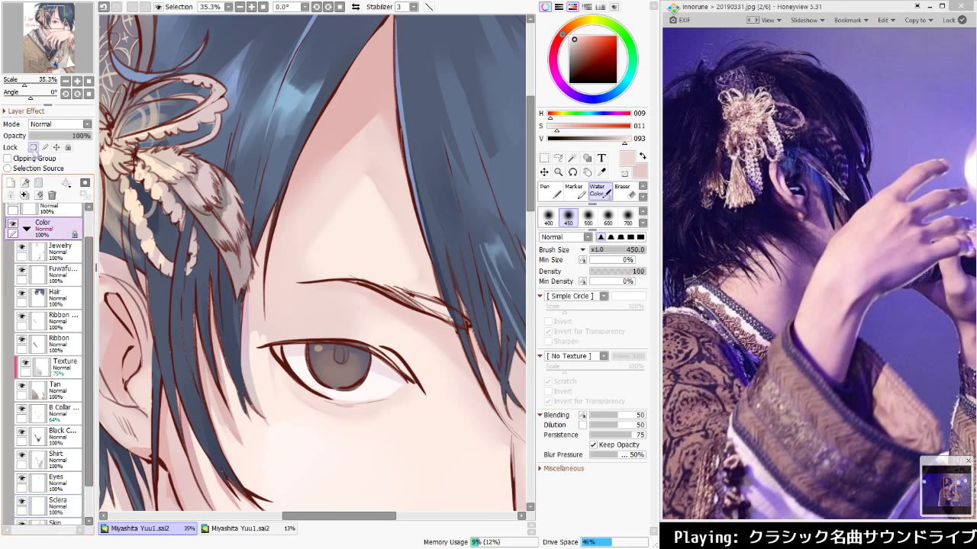
pyautogui.click(67, 505)
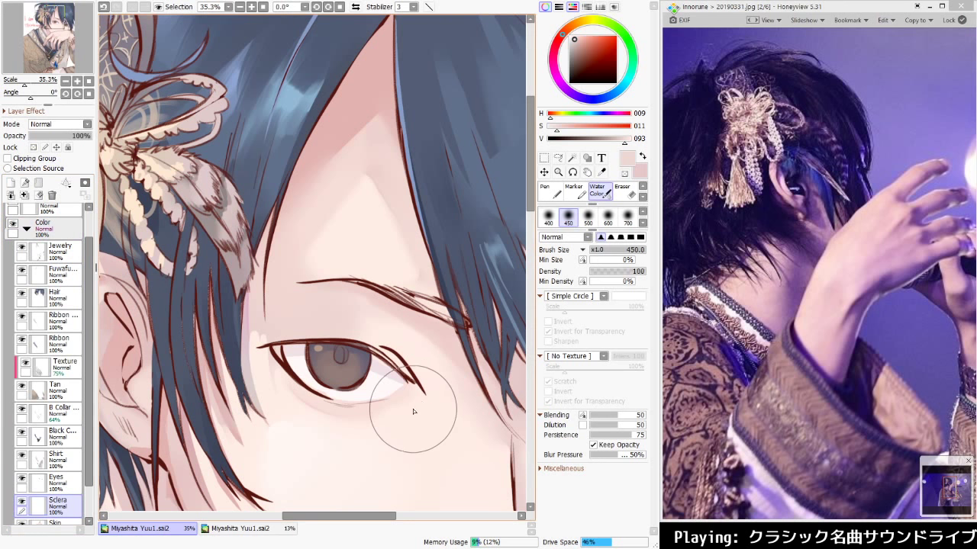
pyautogui.press('[')
pyautogui.press('[')
pyautogui.press('[')
pyautogui.press('[')
pyautogui.press('[')
pyautogui.press('[')
pyautogui.press('[')
pyautogui.press('[')
pyautogui.press('[')
pyautogui.press('[')
pyautogui.press('[')
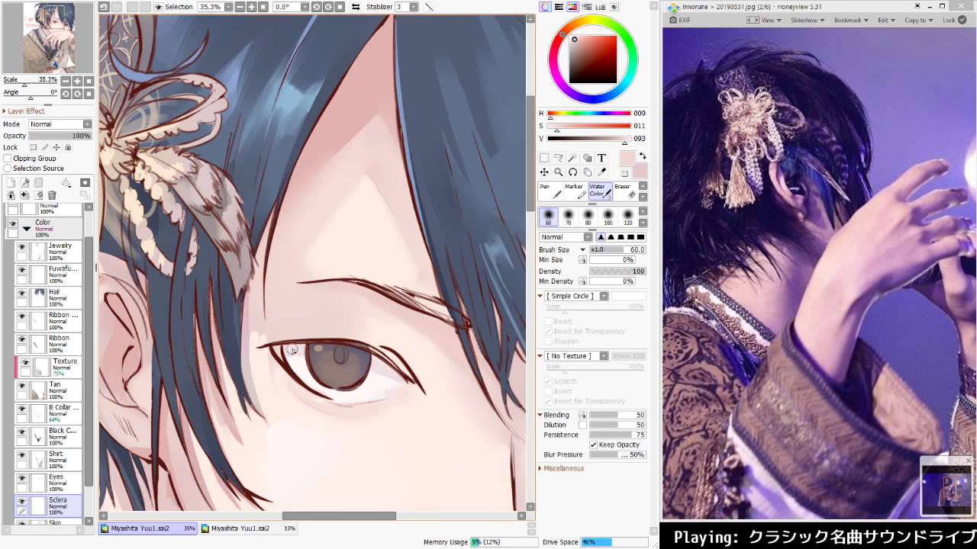
pyautogui.hotkey('ctrl', 'z')
pyautogui.keyDown('alt'); pyautogui.click(376, 385); pyautogui.keyUp('alt')
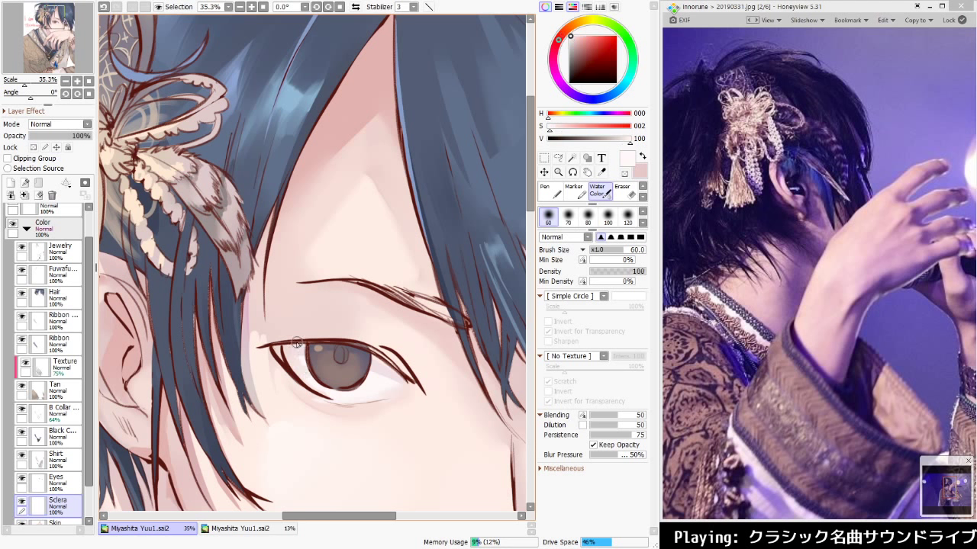
pyautogui.moveTo(302, 371)
pyautogui.mouseDown()
pyautogui.moveTo(281, 336)
pyautogui.moveTo(308, 376)
pyautogui.moveTo(303, 351)
pyautogui.moveTo(300, 372)
pyautogui.moveTo(286, 350)
pyautogui.moveTo(377, 416)
pyautogui.moveTo(265, 454)
pyautogui.moveTo(195, 353)
pyautogui.mouseUp()
pyautogui.hotkey('ctrl', 'z')
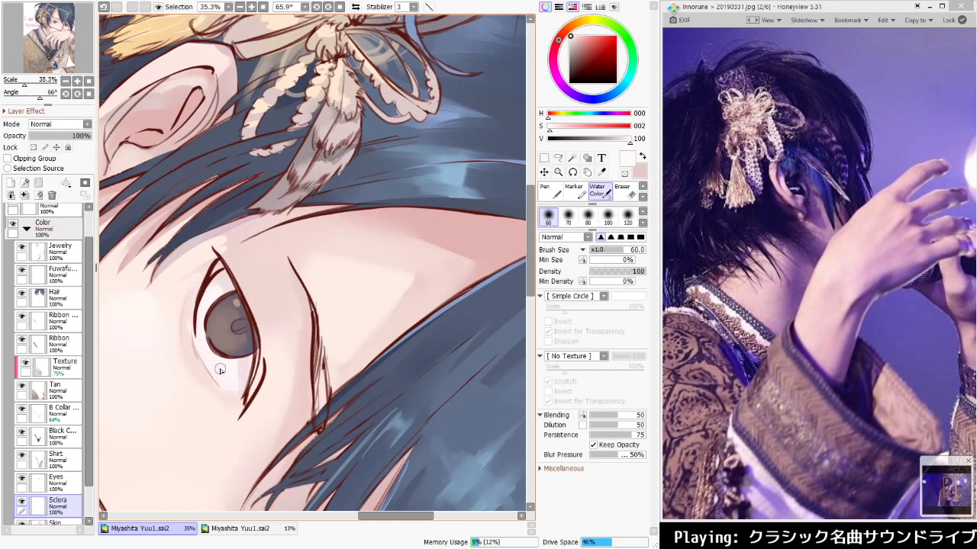
# Trim the overspill around the fully visible eye's whites with the Eraser at sizes 70 and 40
pyautogui.press('e')
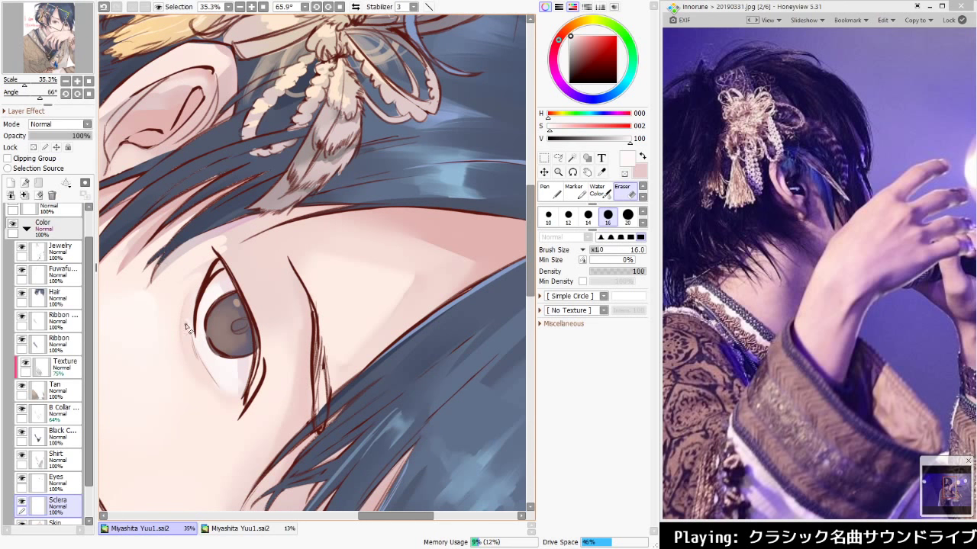
pyautogui.press(']')
pyautogui.press(']')
pyautogui.press(']')
pyautogui.press(']')
pyautogui.press(']')
pyautogui.press(']')
pyautogui.press(']')
pyautogui.press(']')
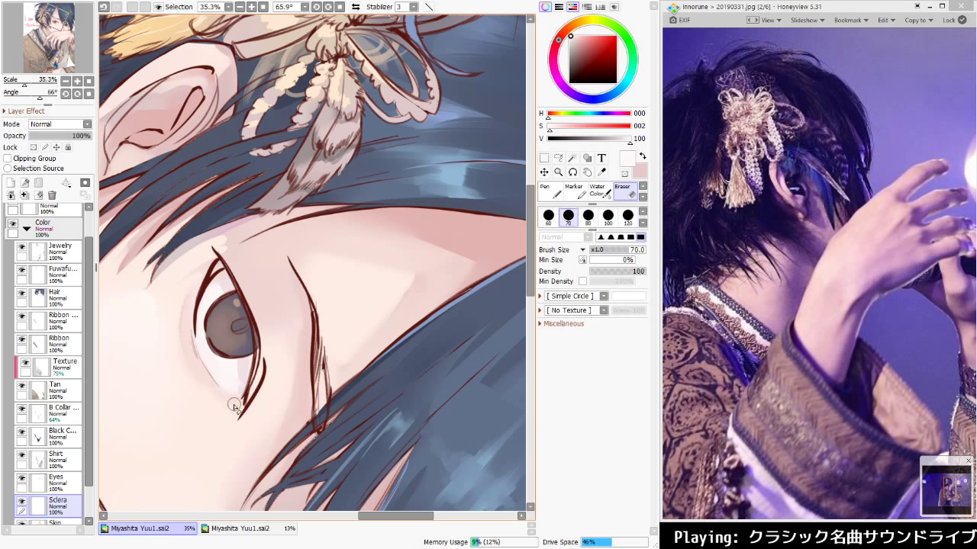
pyautogui.press('[')
pyautogui.press('[')
pyautogui.press('[')
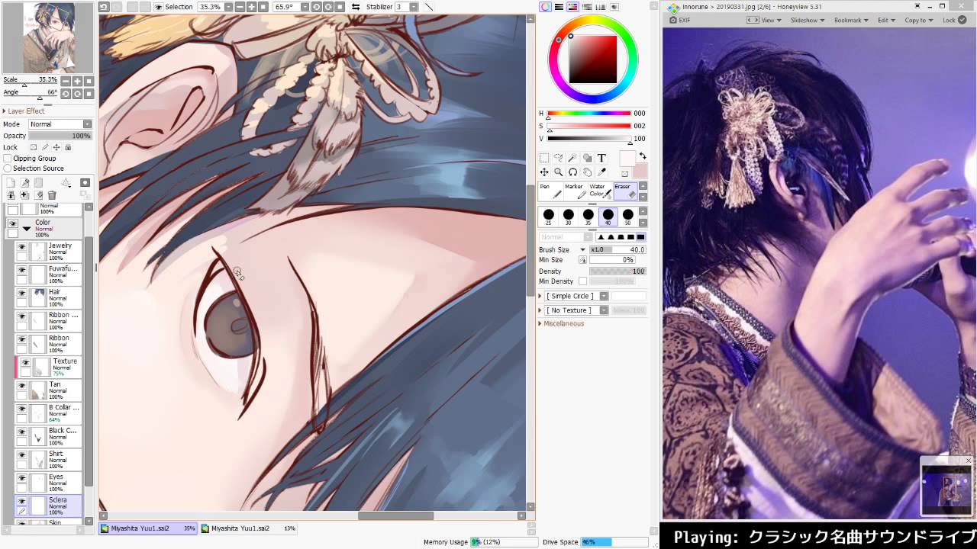
pyautogui.scroll(-1, 286, 243)
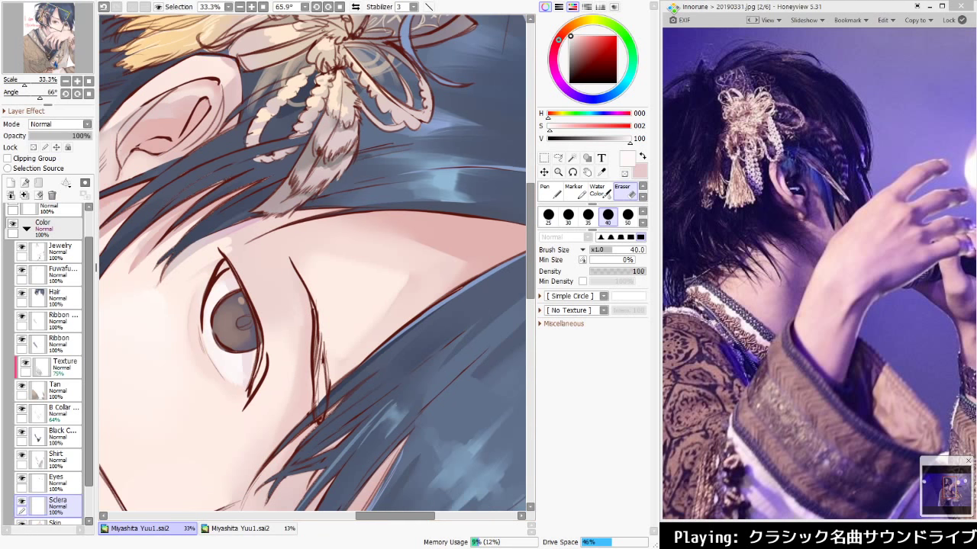
# Extend the whites into the inner corner of the eye behind the hair strands, using the Water Color brush at sizes 16 and 12
pyautogui.press('Home')
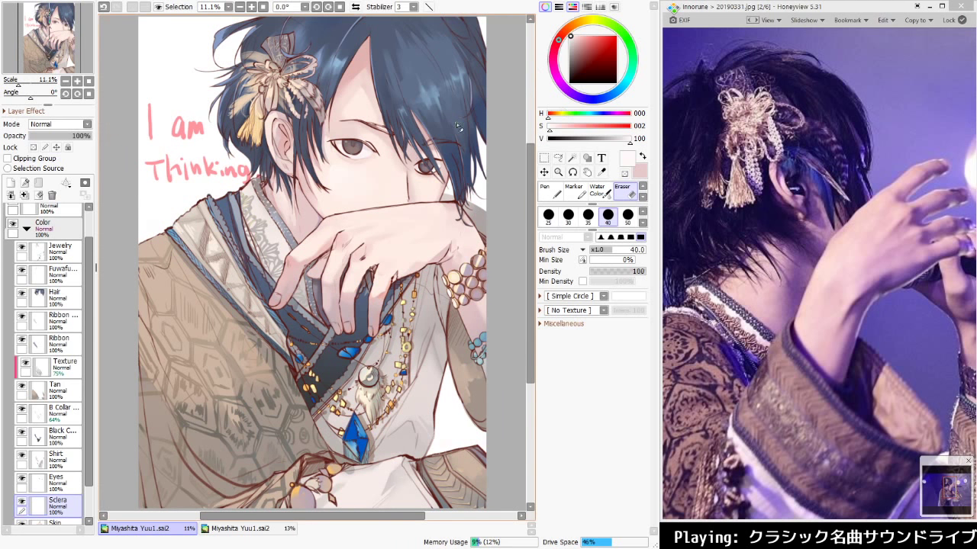
pyautogui.scroll(8, 448, 170)
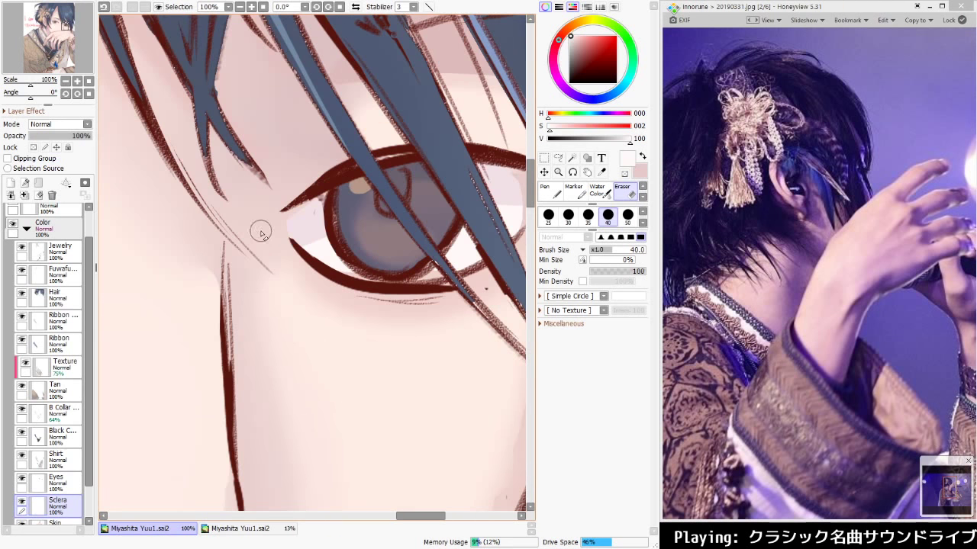
pyautogui.moveTo(293, 303); pyautogui.dragTo(203, 382)
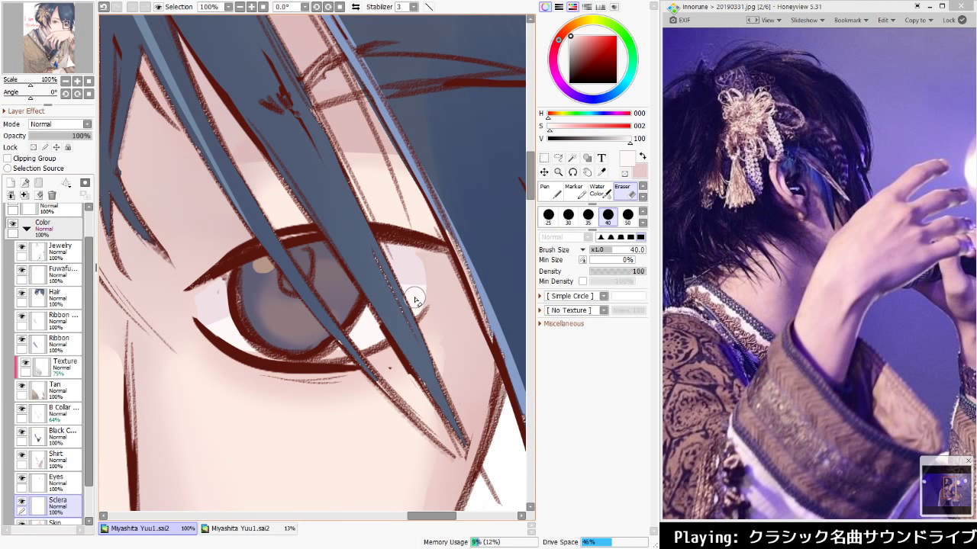
pyautogui.press('c')
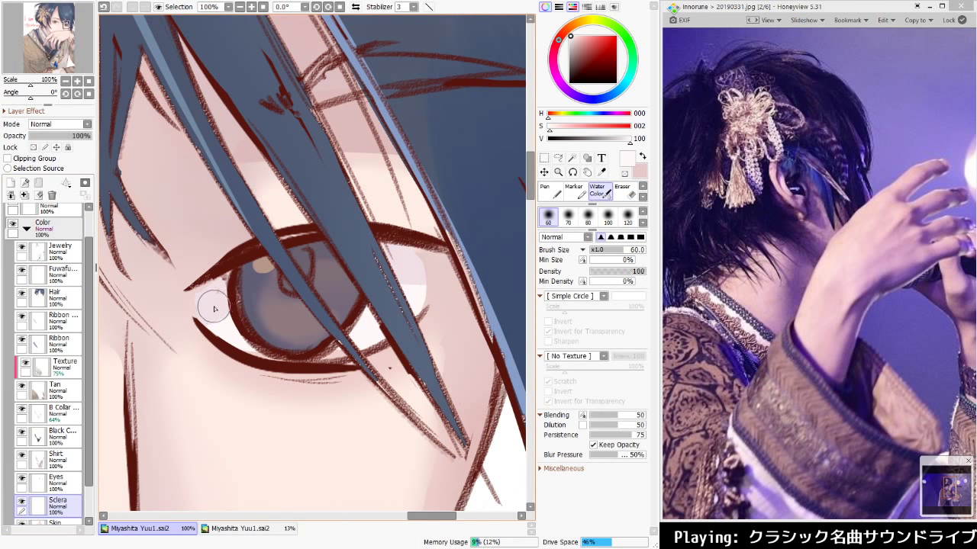
pyautogui.moveTo(213, 308); pyautogui.dragTo(211, 320)
pyautogui.press('[')
pyautogui.press('[')
pyautogui.press('[')
pyautogui.press('[')
pyautogui.press('[')
pyautogui.press('[')
pyautogui.press('[')
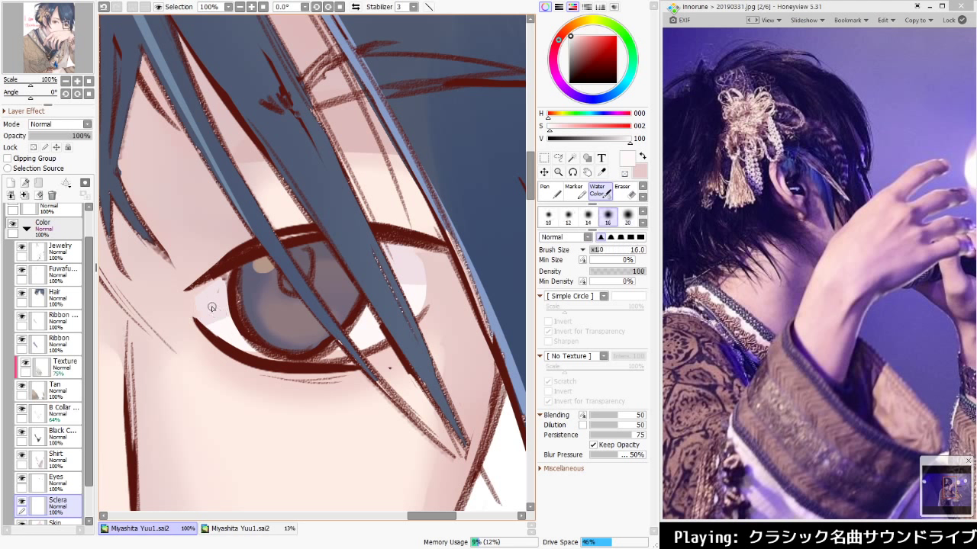
pyautogui.press('[')
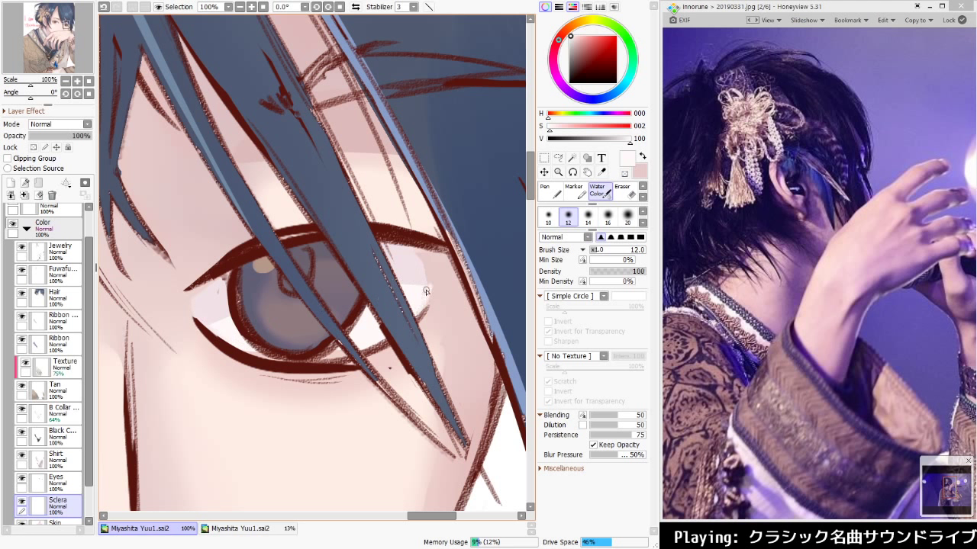
# Blend the whites at the outer side of the eye behind the hair strands with the Water Color brush at size 25
pyautogui.press(']')
pyautogui.press(']')
pyautogui.press(']')
pyautogui.press(']')
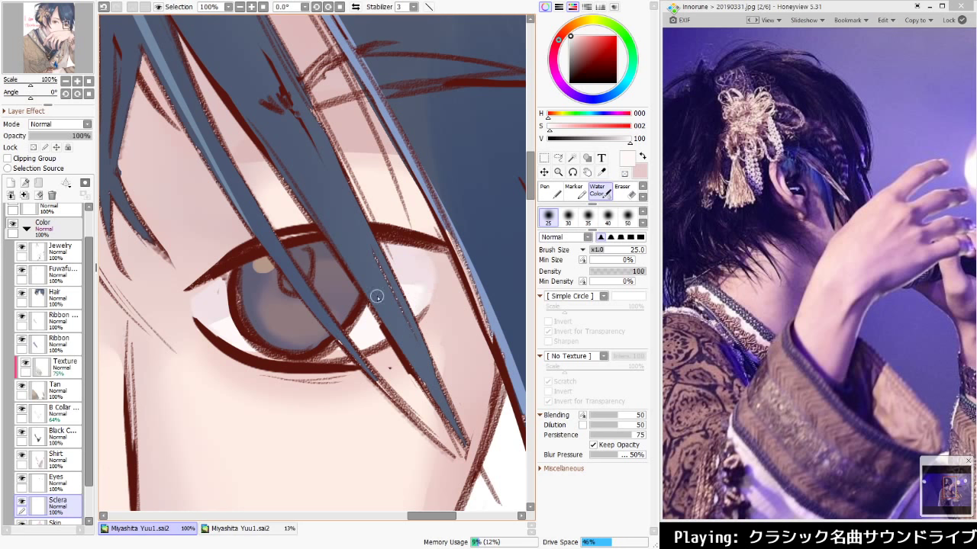
# Darken the pupil of the fully visible eye with near-black brown on the Eyes layer, using the Water Color brush at size 25
pyautogui.hotkey('ctrl', '0')
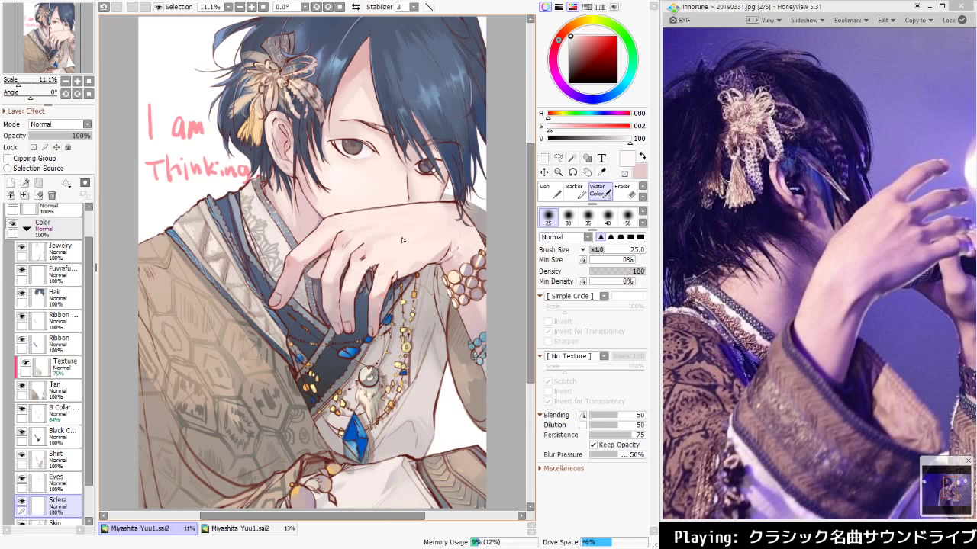
pyautogui.scroll(4, 413, 142)
pyautogui.moveTo(377, 220); pyautogui.dragTo(344, 388)
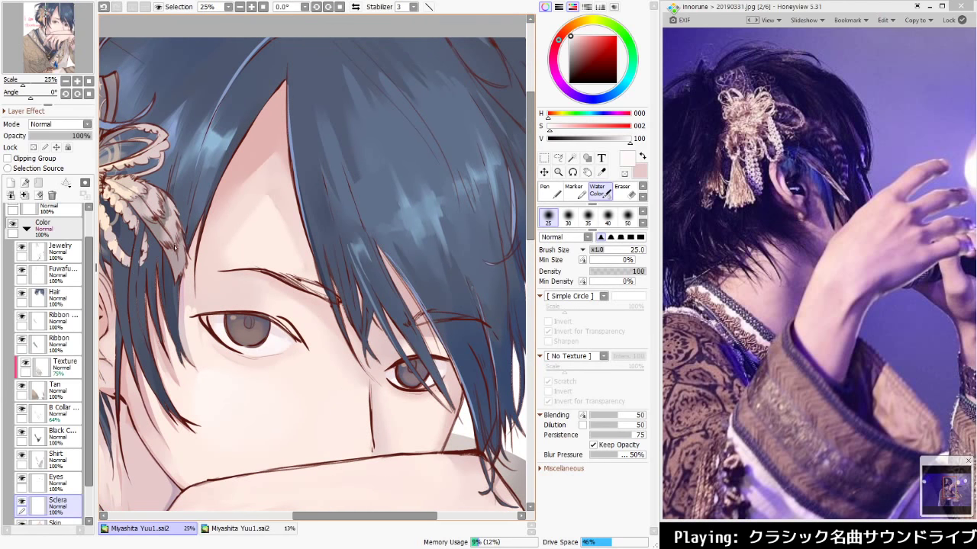
pyautogui.keyDown('alt'); pyautogui.click(315, 304); pyautogui.keyUp('alt')
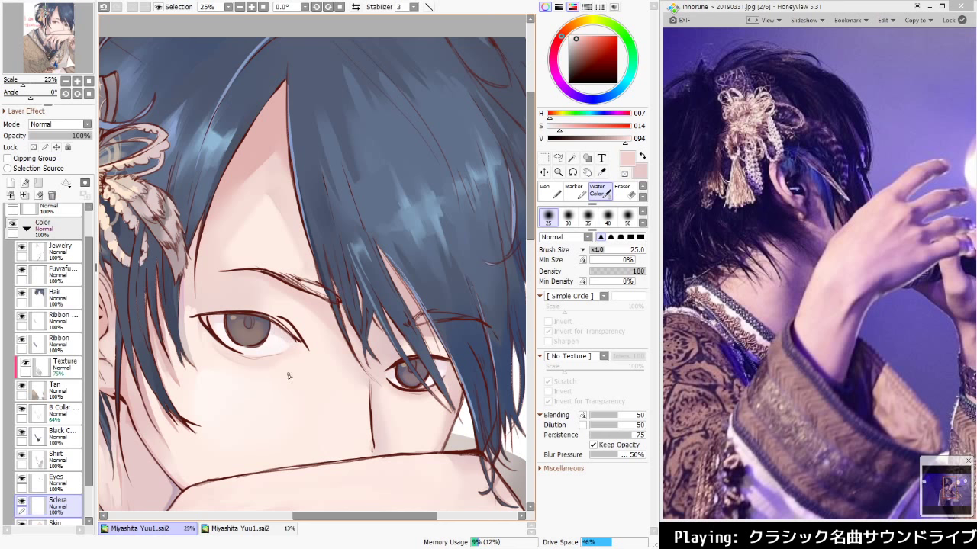
pyautogui.click(76, 487)
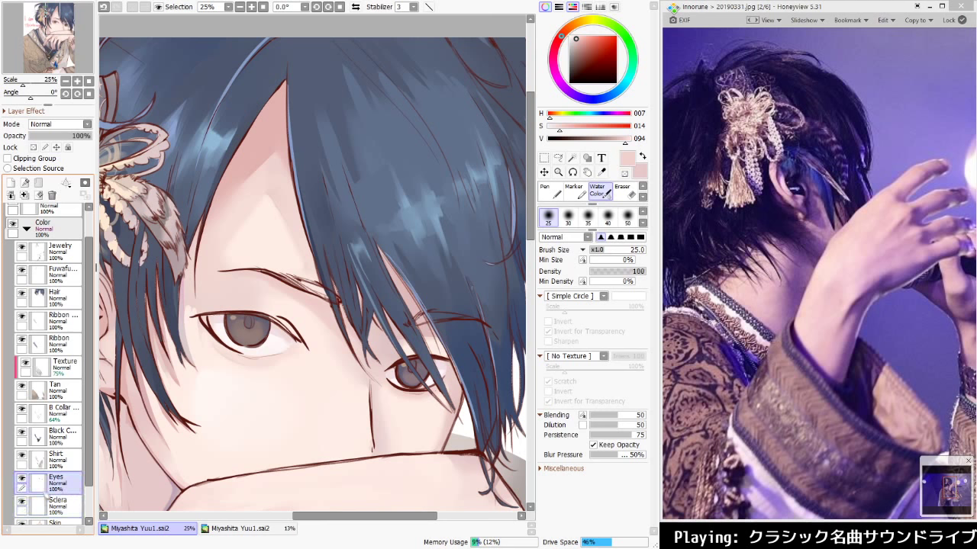
pyautogui.hotkey('ctrl', '0')
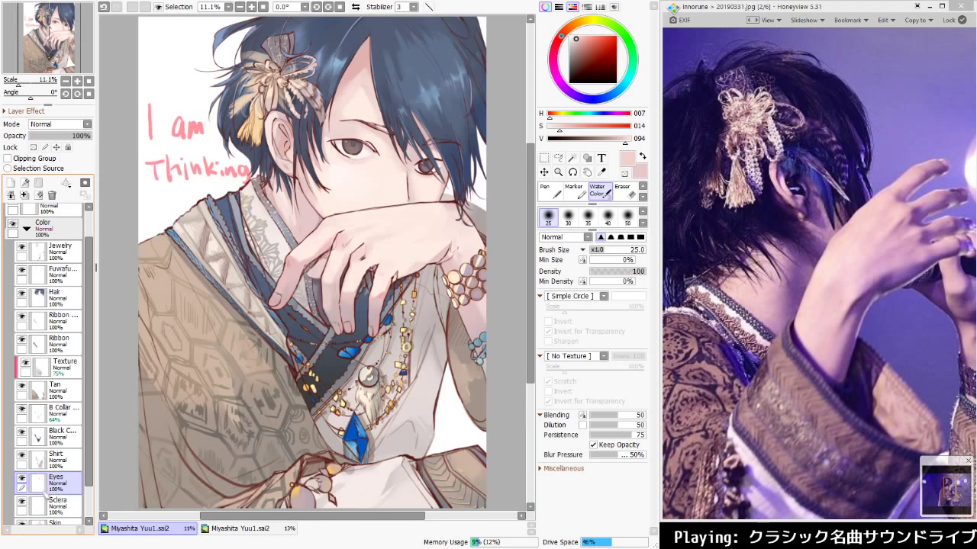
pyautogui.scroll(2, 398, 127)
pyautogui.scroll(6, 336, 158)
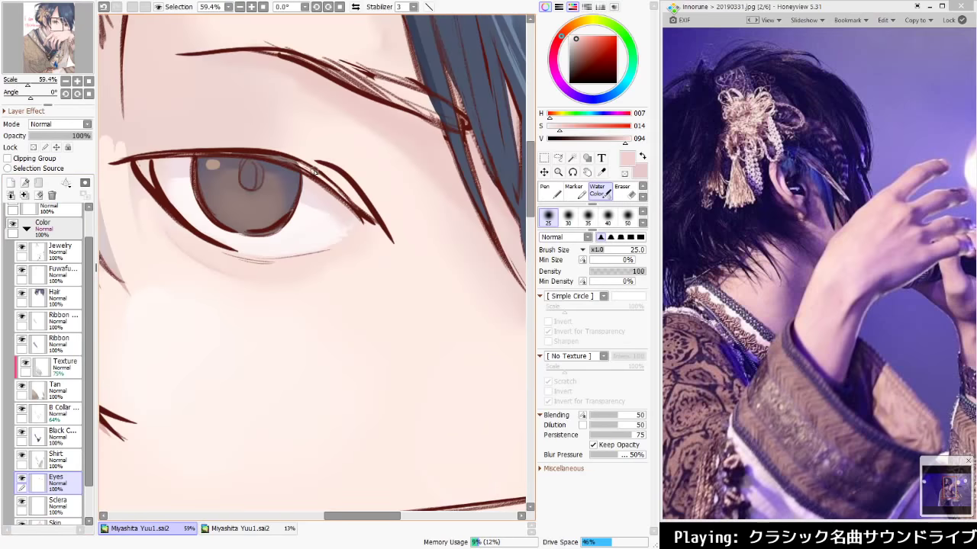
pyautogui.click(584, 74)
pyautogui.moveTo(583, 76); pyautogui.dragTo(577, 77)
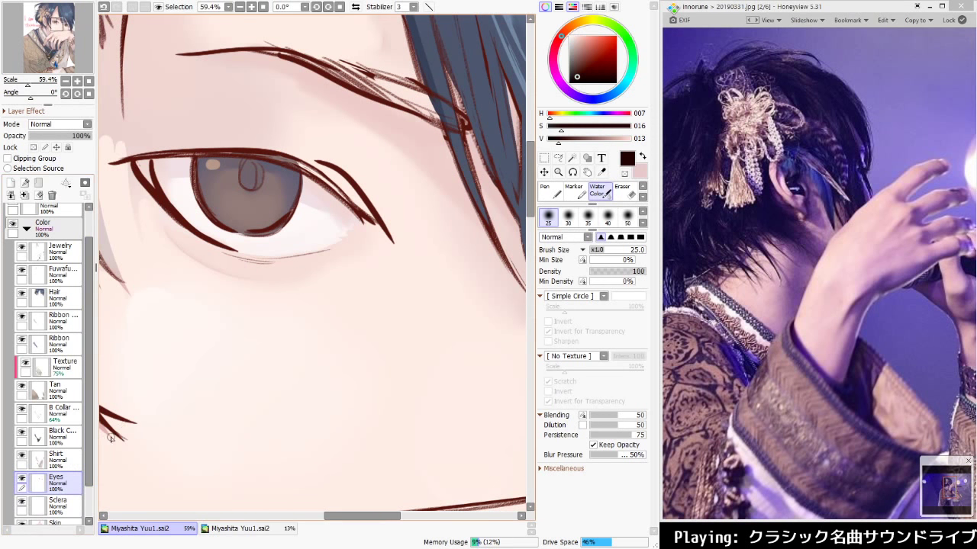
pyautogui.moveTo(253, 177)
pyautogui.mouseDown()
pyautogui.moveTo(249, 163)
pyautogui.moveTo(247, 179)
pyautogui.mouseUp()
pyautogui.scroll(-5, 252, 158)
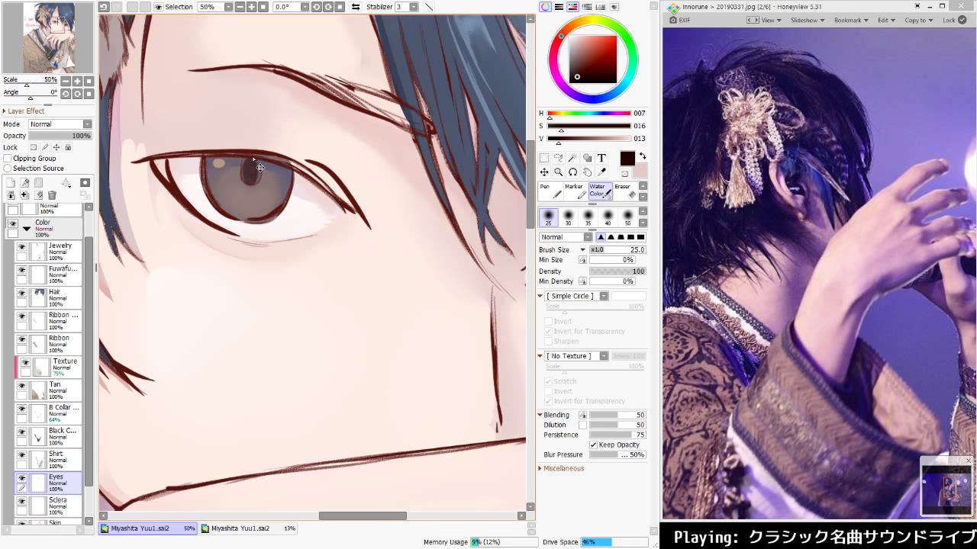
pyautogui.moveTo(347, 349)
pyautogui.mouseDown()
pyautogui.moveTo(381, 418)
pyautogui.moveTo(387, 459)
pyautogui.mouseUp()
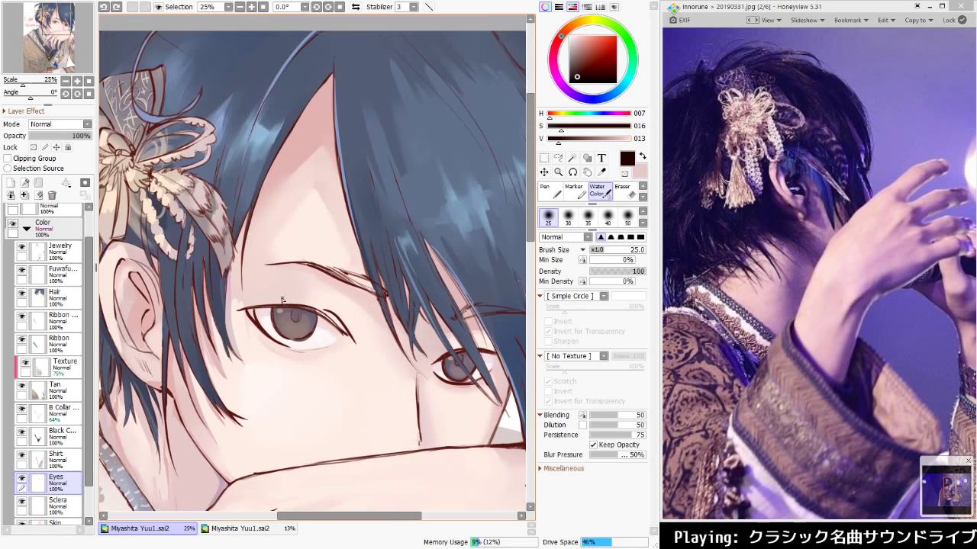
# Paint the pupil of the fully visible eye near-black with the Water Color brush enlarged to size 60
pyautogui.press(']')
pyautogui.press(']')
pyautogui.press(']')
pyautogui.press(']')
pyautogui.press(']')
pyautogui.moveTo(296, 314)
pyautogui.mouseDown()
pyautogui.moveTo(294, 340)
pyautogui.moveTo(296, 326)
pyautogui.mouseUp()
pyautogui.hotkey('ctrl', 'z')
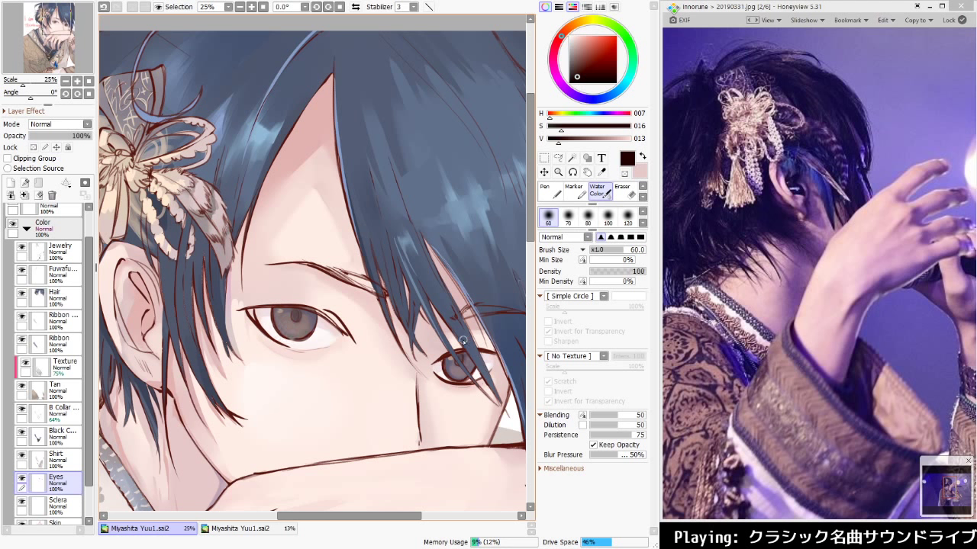
# Darken the pupil of the eye behind the hair strands with the Water Color brush at size 30
pyautogui.press('[')
pyautogui.press('[')
pyautogui.press('[')
pyautogui.press('[')
pyautogui.moveTo(448, 363); pyautogui.dragTo(460, 373)
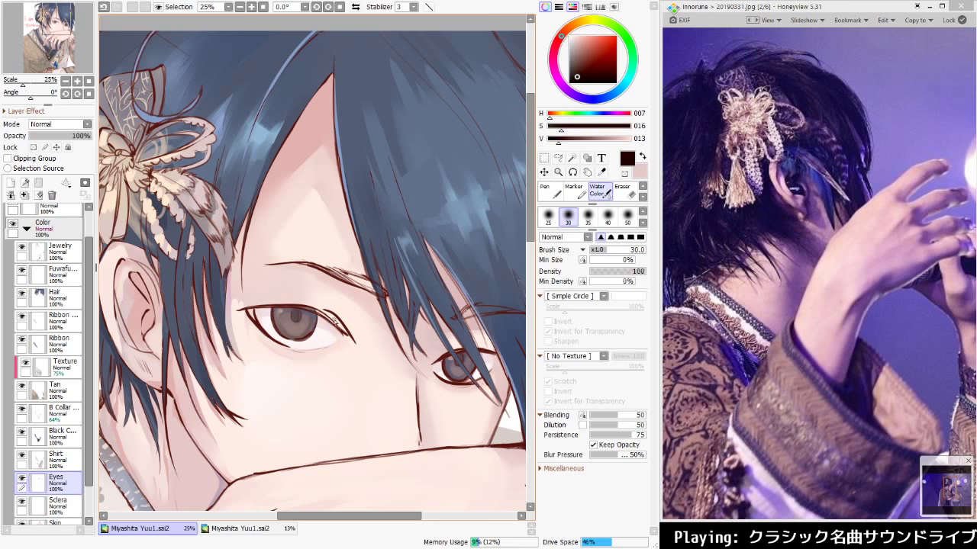
# Set a light dusty pink (H 7, S 14, V 88) and try highlights on both irises with the Marker at size 160
pyautogui.click(576, 51)
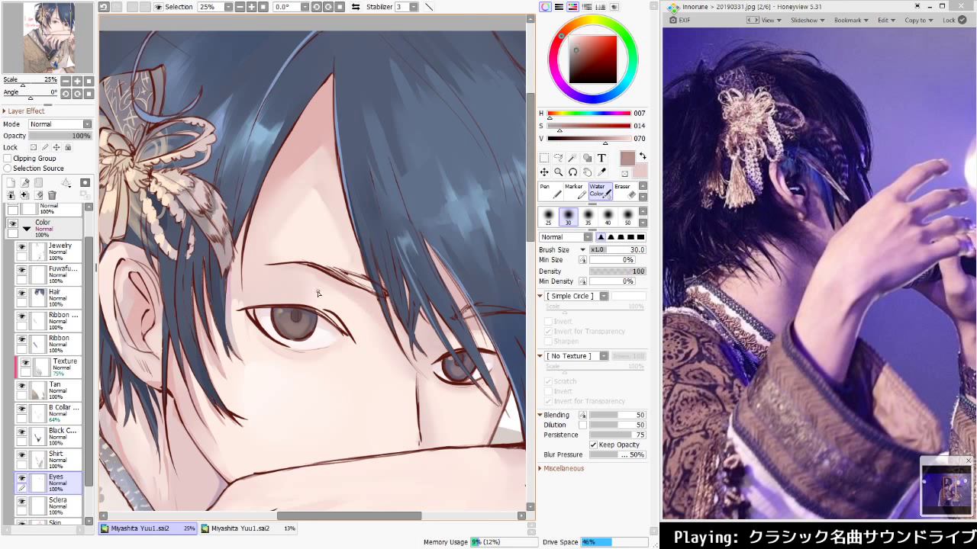
pyautogui.press('m')
pyautogui.moveTo(576, 49); pyautogui.dragTo(576, 41)
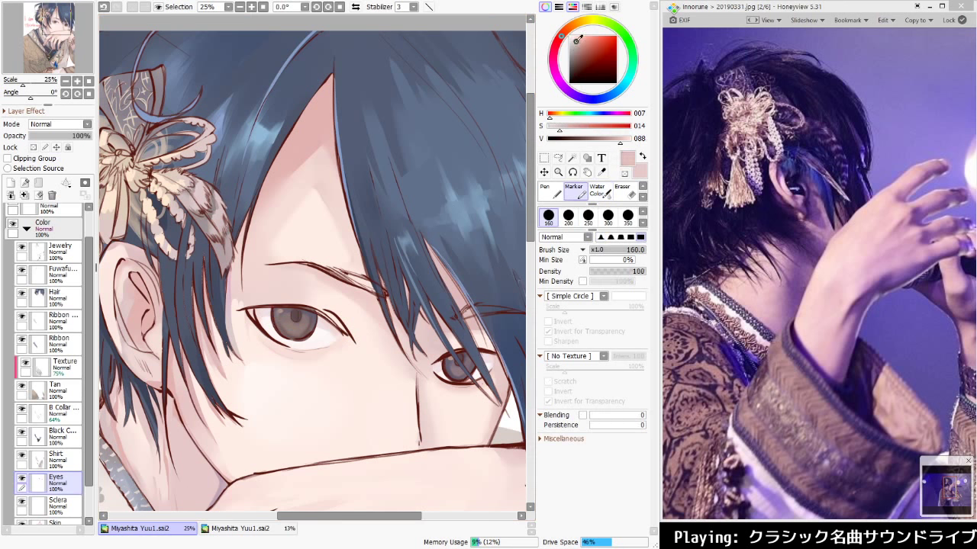
pyautogui.moveTo(281, 310); pyautogui.dragTo(277, 314)
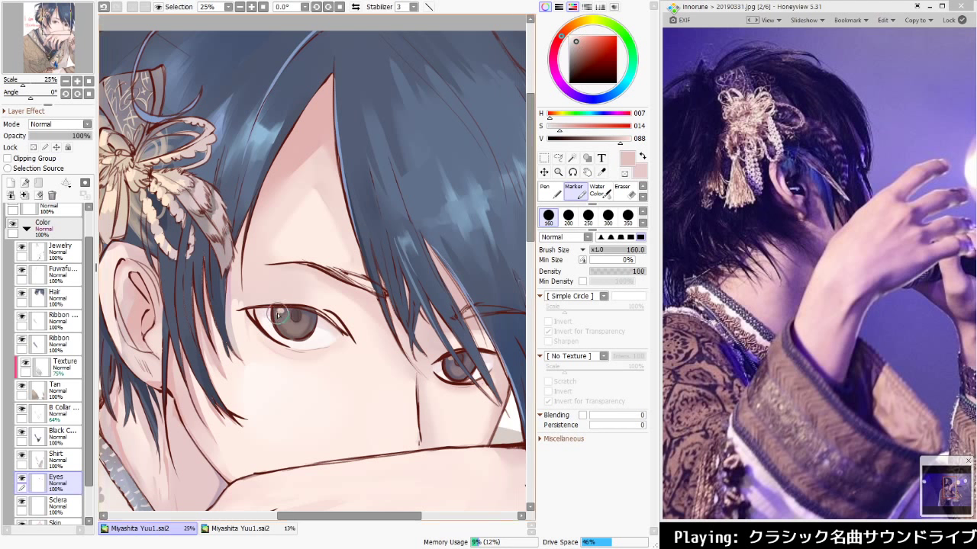
pyautogui.hotkey('ctrl', 'z')
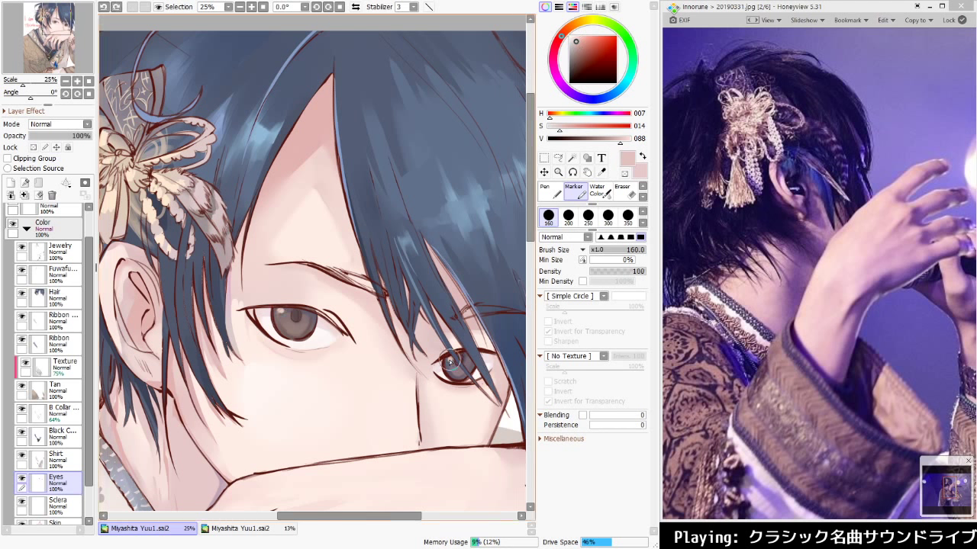
pyautogui.moveTo(450, 358); pyautogui.dragTo(450, 362)
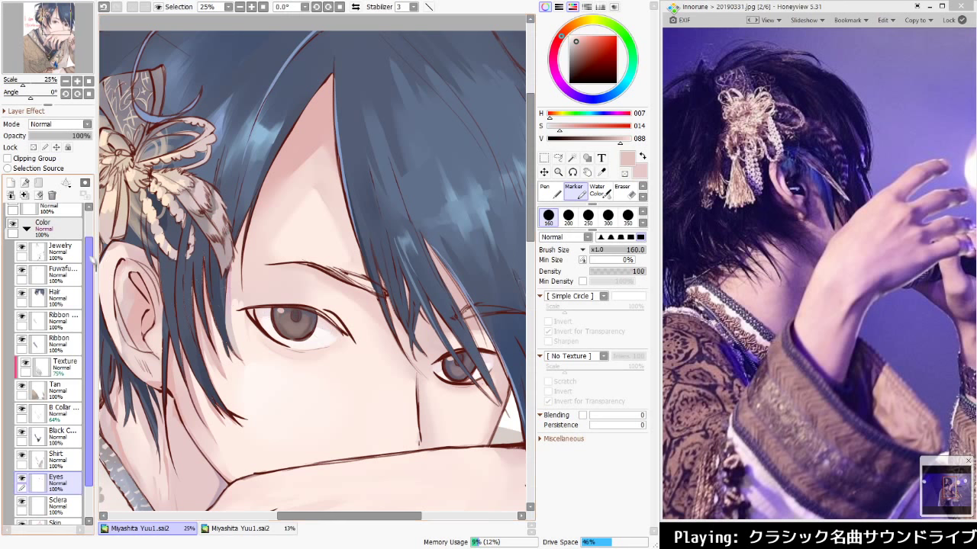
# Add a new layer above the Eyes layer and reduce the Marker size to 16 for the iris highlights
pyautogui.click(25, 183)
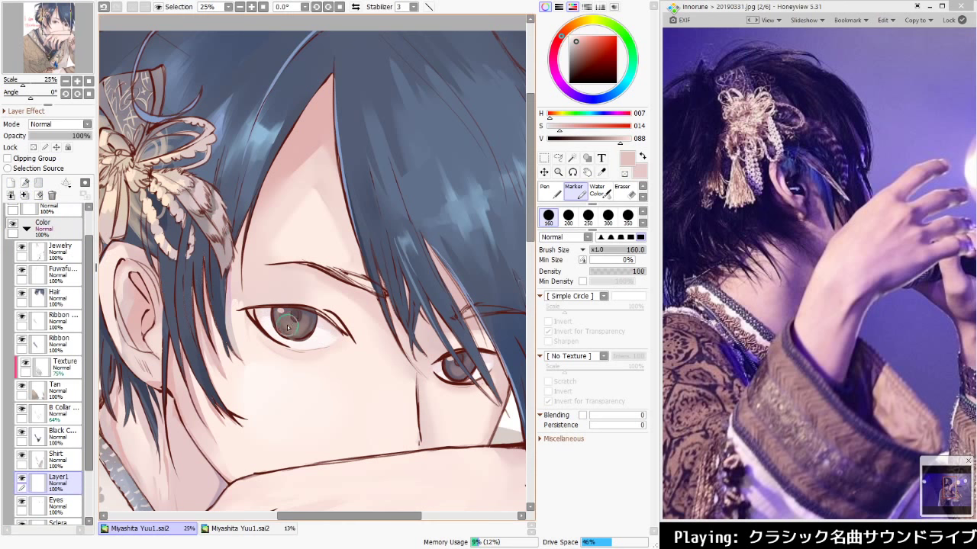
pyautogui.press('[')
pyautogui.press('[')
pyautogui.press('[')
pyautogui.press('[')
pyautogui.press('[')
pyautogui.press('[')
pyautogui.press('[')
pyautogui.press('[')
pyautogui.press('[')
pyautogui.press('[')
pyautogui.press('[')
pyautogui.press('[')
pyautogui.press('[')
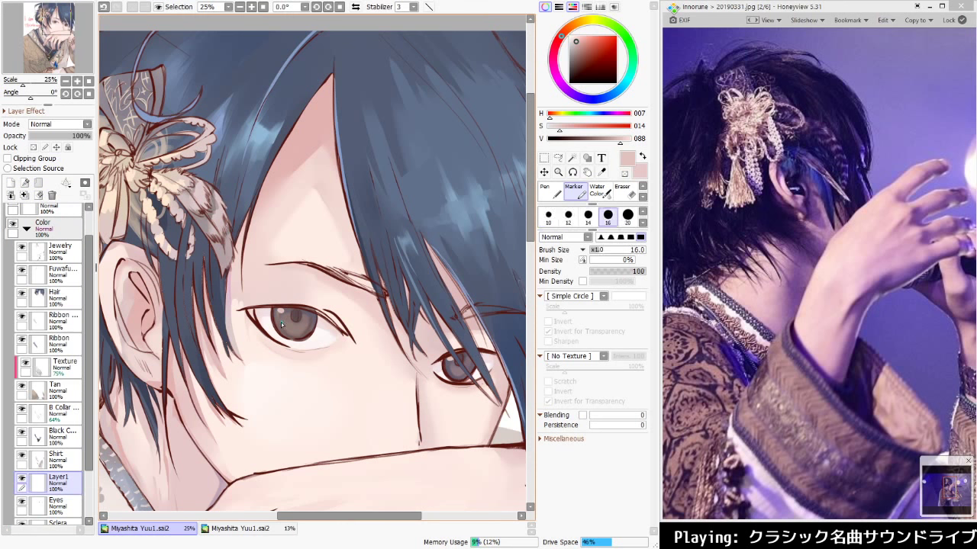
# Paint soft light-pink highlights on both irises on the new layer, using the Acrylic brush at size 70
pyautogui.scroll(-1, 603, 192)
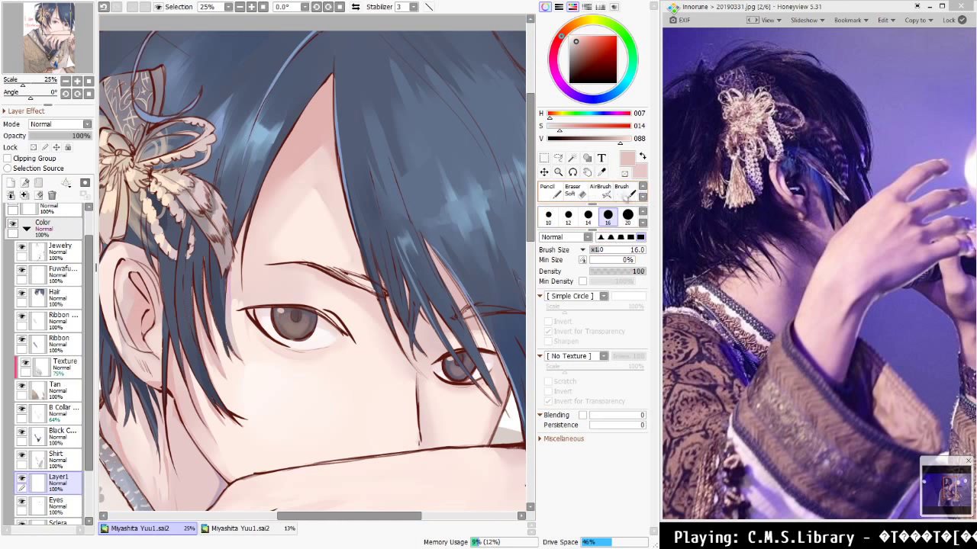
pyautogui.click(599, 190)
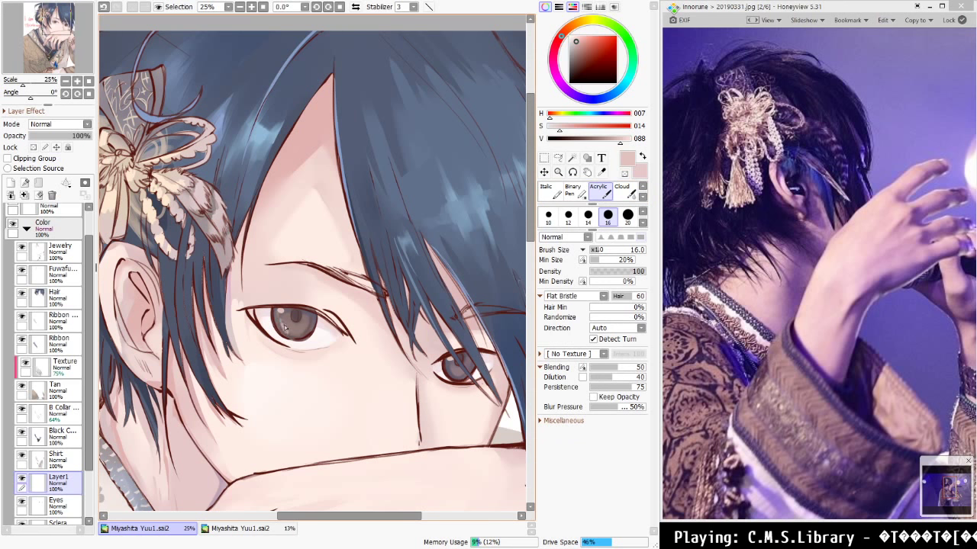
pyautogui.press(']')
pyautogui.press(']')
pyautogui.press(']')
pyautogui.press(']')
pyautogui.press(']')
pyautogui.press(']')
pyautogui.press(']')
pyautogui.press(']')
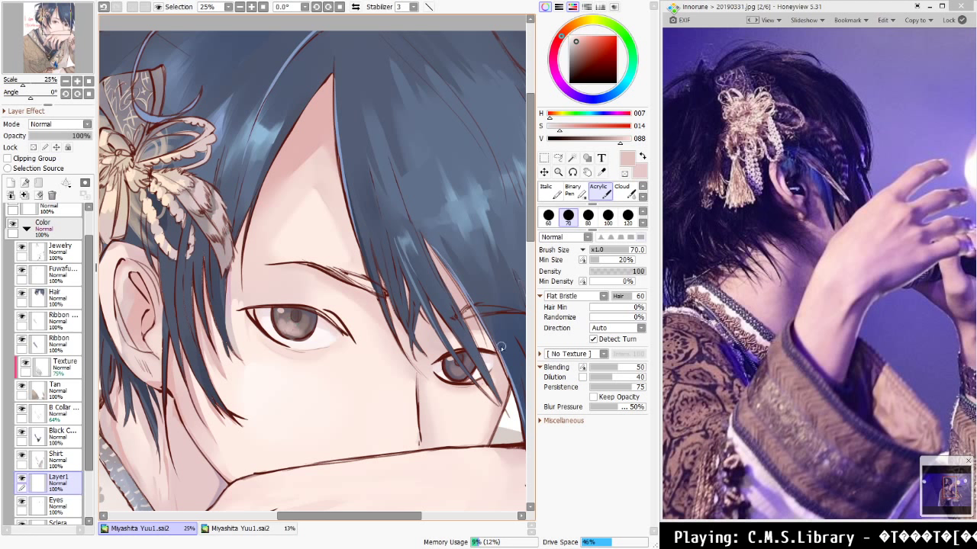
pyautogui.moveTo(456, 372); pyautogui.dragTo(454, 366)
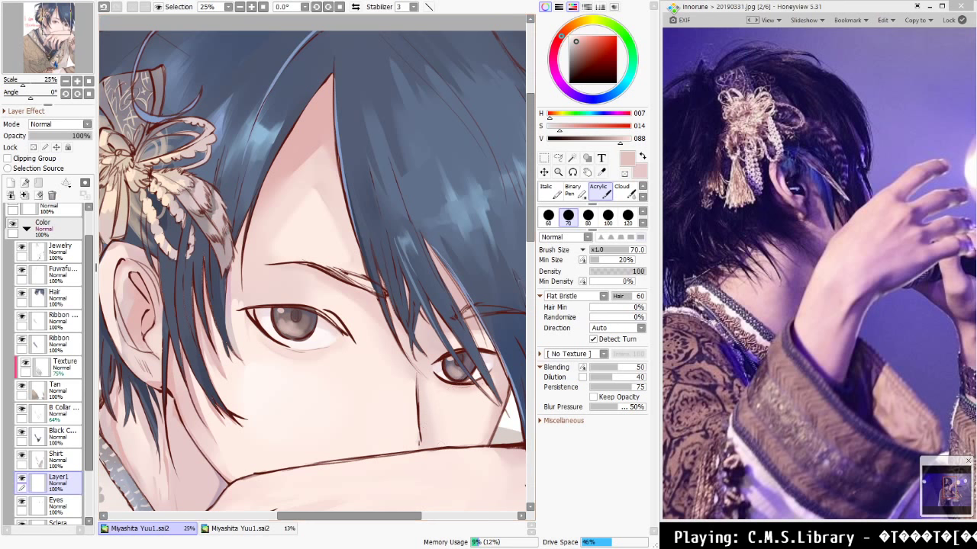
# Set the iris highlight layer's blending mode to Overlay and adjust its hue and saturation
pyautogui.hotkey('ctrl', '0')
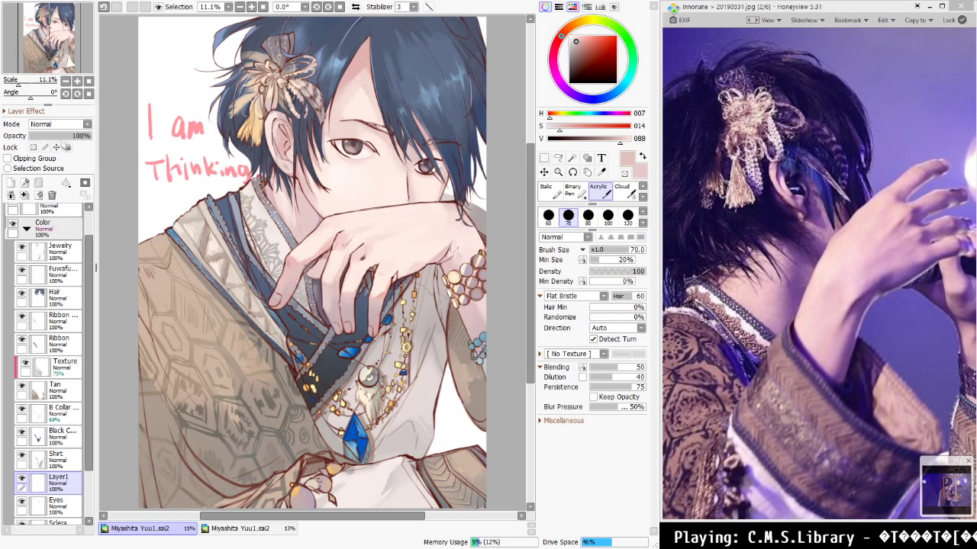
pyautogui.click(51, 168)
pyautogui.hotkey('ctrl', 'u')
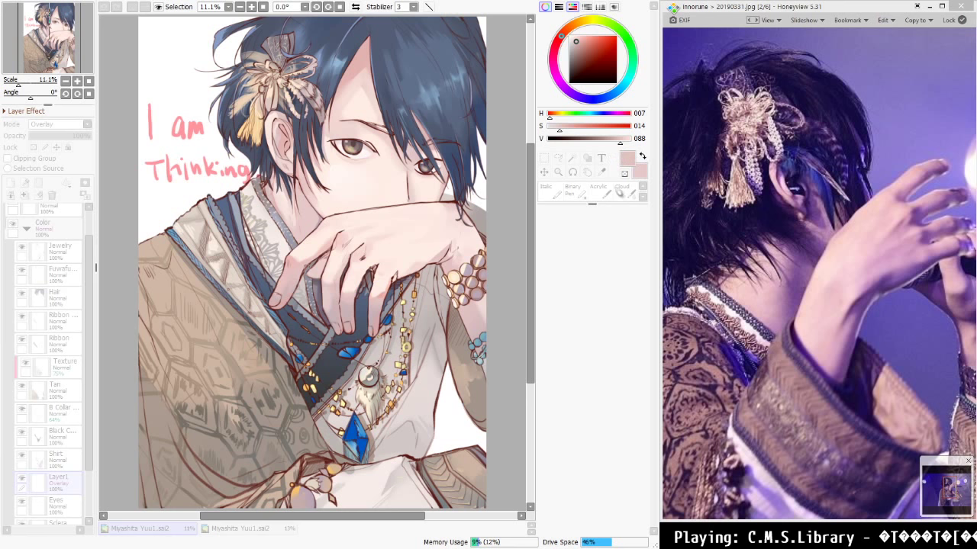
pyautogui.click(631, 213)
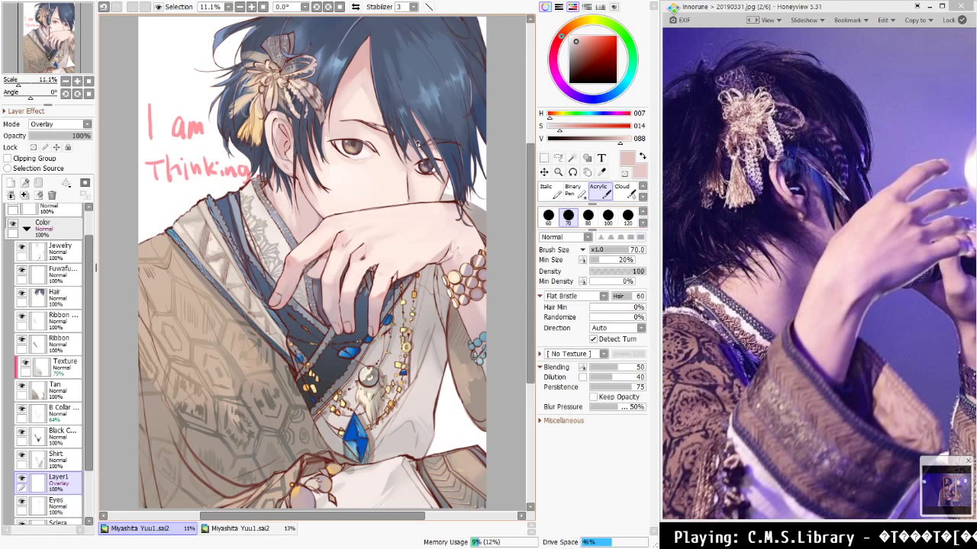
# Test a lower opacity on the Overlay highlight layer and restore it to 100%
pyautogui.scroll(5, 377, 122)
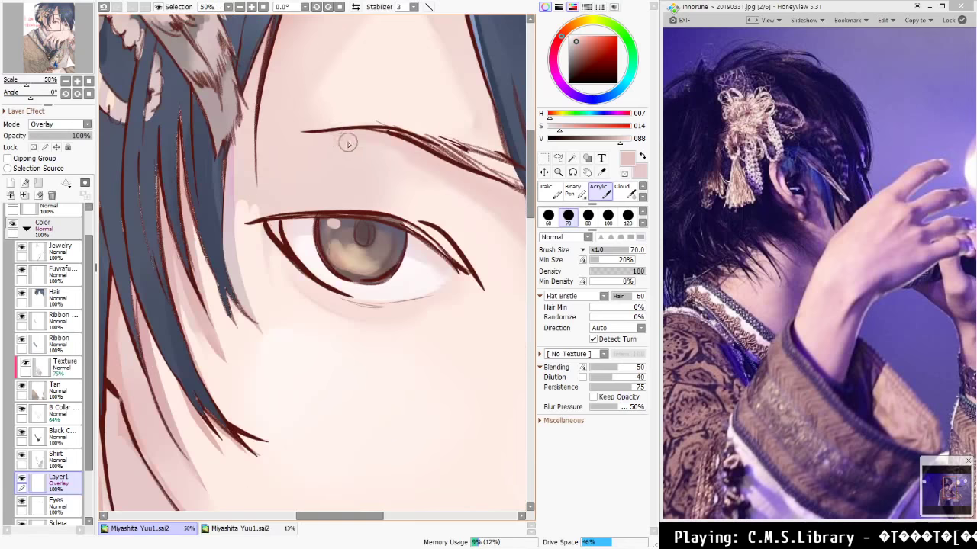
pyautogui.scroll(-3, 373, 179)
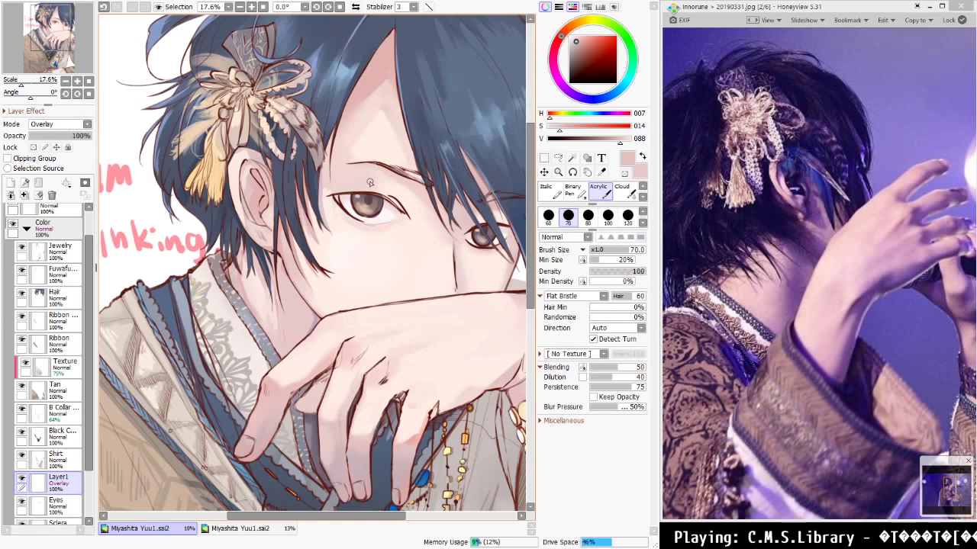
pyautogui.scroll(1, 370, 184)
pyautogui.scroll(-1, 370, 184)
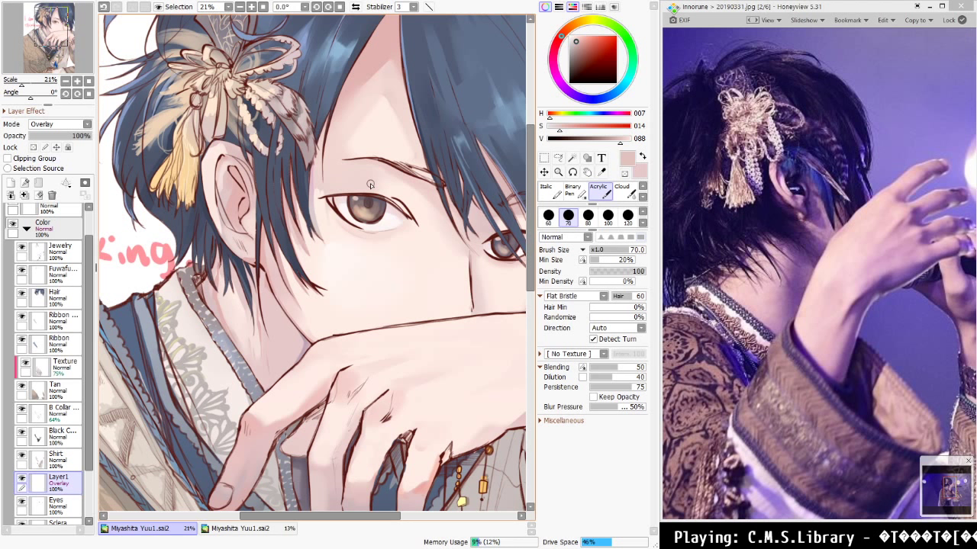
pyautogui.moveTo(85, 135)
pyautogui.mouseDown()
pyautogui.moveTo(42, 140)
pyautogui.moveTo(93, 137)
pyautogui.mouseUp()
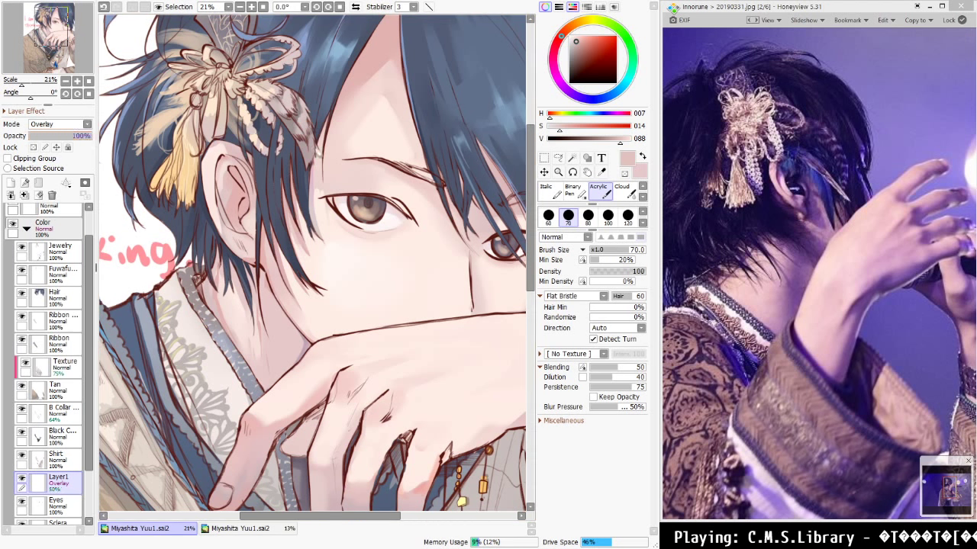
# Examine how the iris highlights read on the face at different distances
pyautogui.scroll(-2, 467, 254)
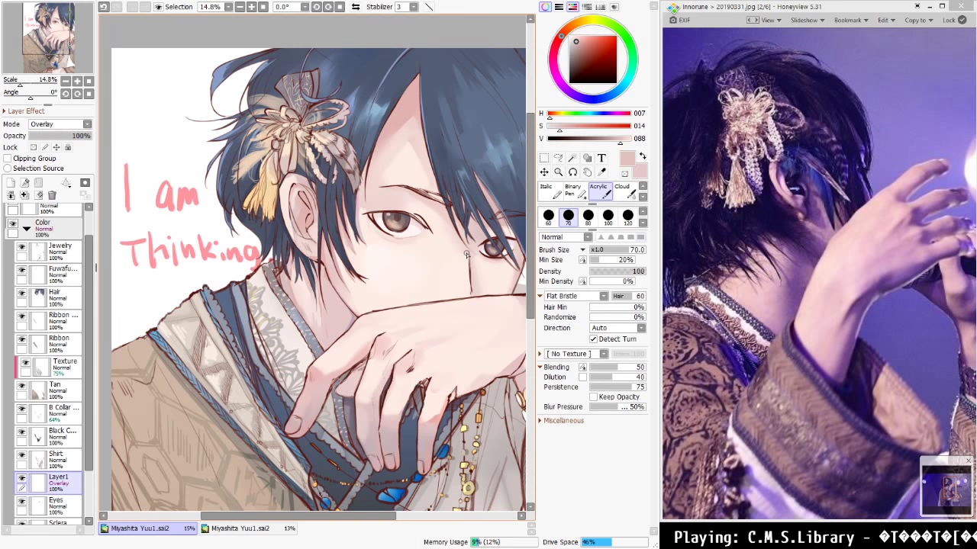
pyautogui.scroll(1, 467, 252)
pyautogui.scroll(-2, 467, 250)
pyautogui.scroll(-1, 467, 249)
pyautogui.scroll(3, 466, 247)
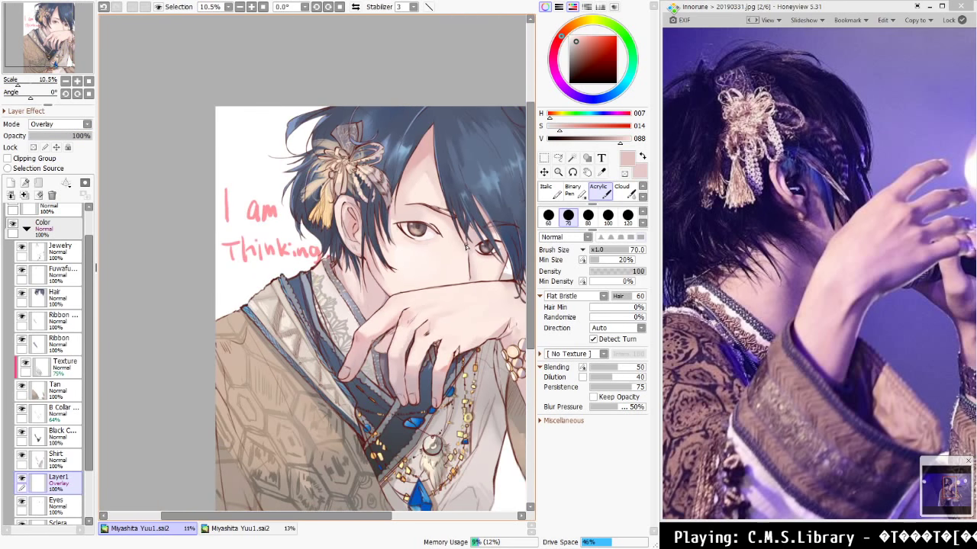
pyautogui.scroll(-2, 464, 246)
pyautogui.scroll(2, 464, 245)
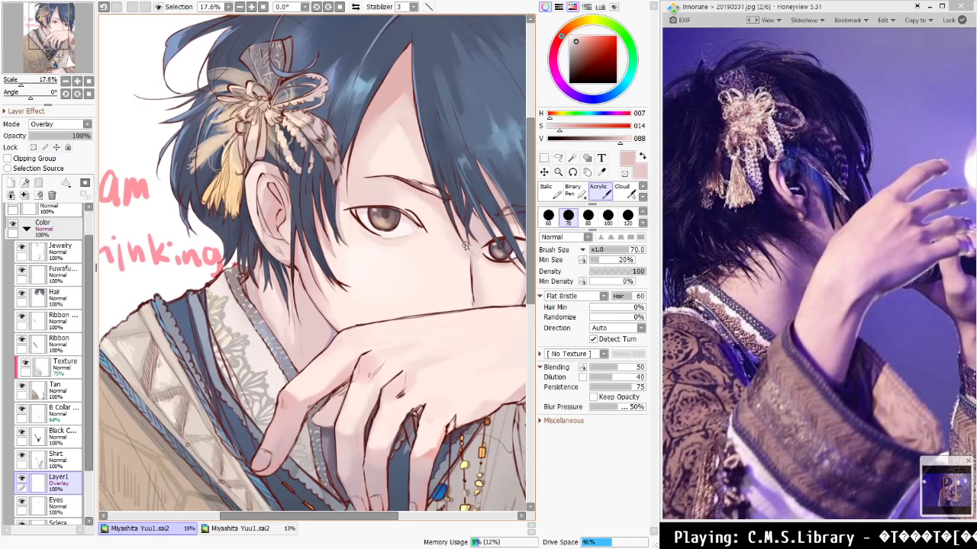
pyautogui.scroll(-1, 464, 246)
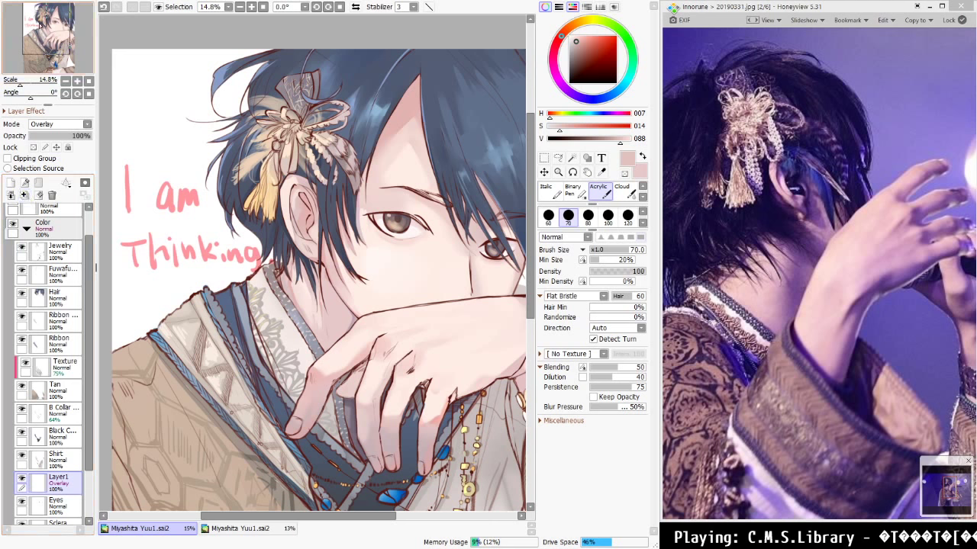
# Merge the Overlay highlight layer down into the Eyes layer and compare the artwork with that layer hidden and shown
pyautogui.moveTo(43, 26); pyautogui.dragTo(48, 28)
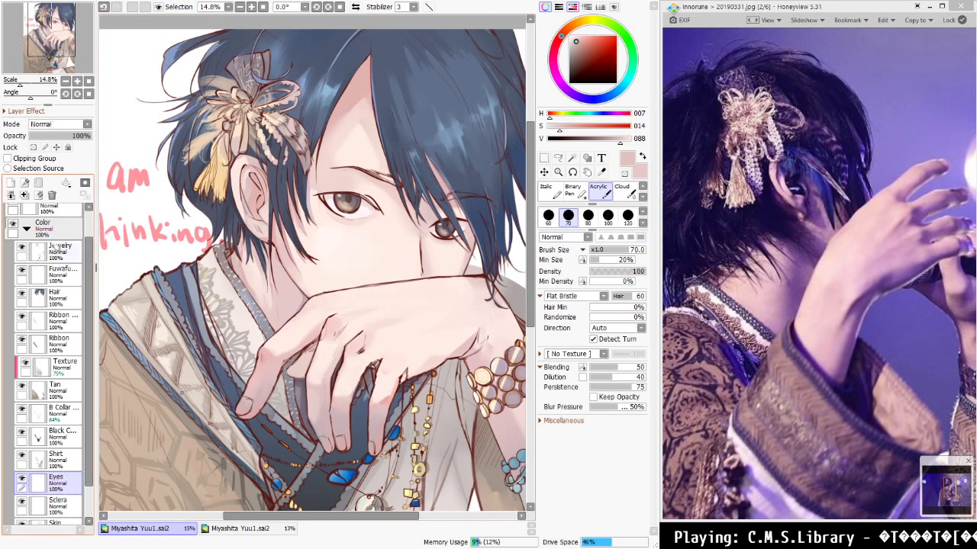
pyautogui.hotkey('ctrl', 'e')
pyautogui.click(21, 481)
pyautogui.click(21, 481)
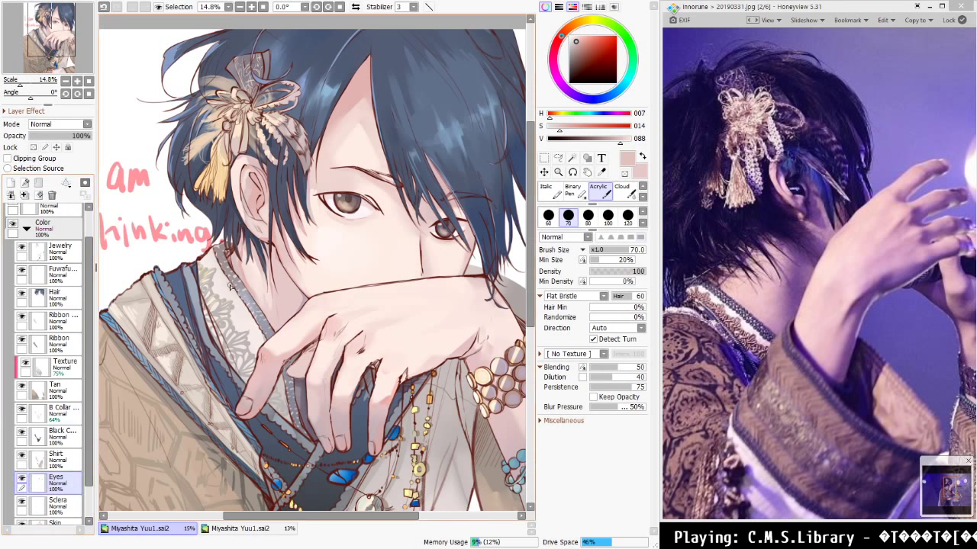
# On the Hair layer, fill the fully visible eyebrow with blue-grey sampled from the hair, using the Acrylic brush
pyautogui.scroll(-4, 305, 296)
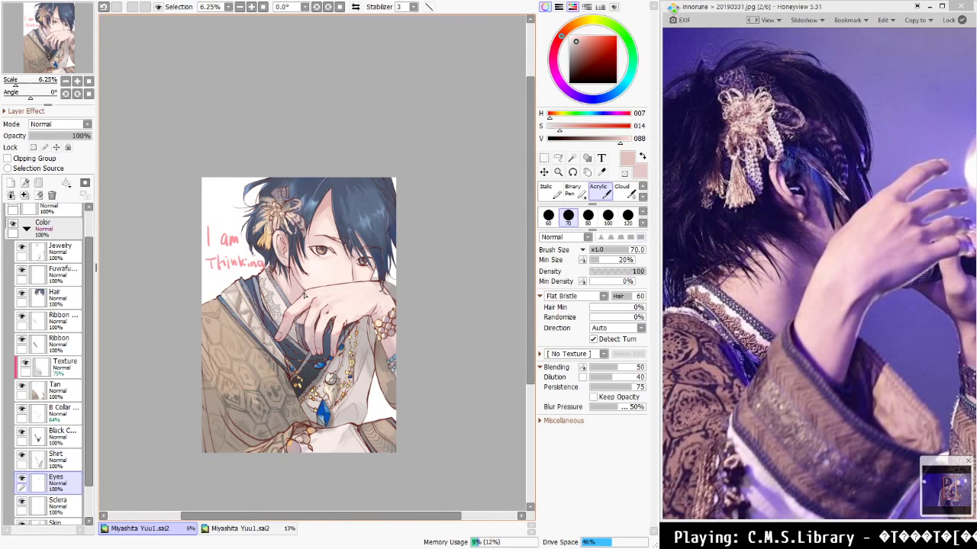
pyautogui.scroll(3, 302, 296)
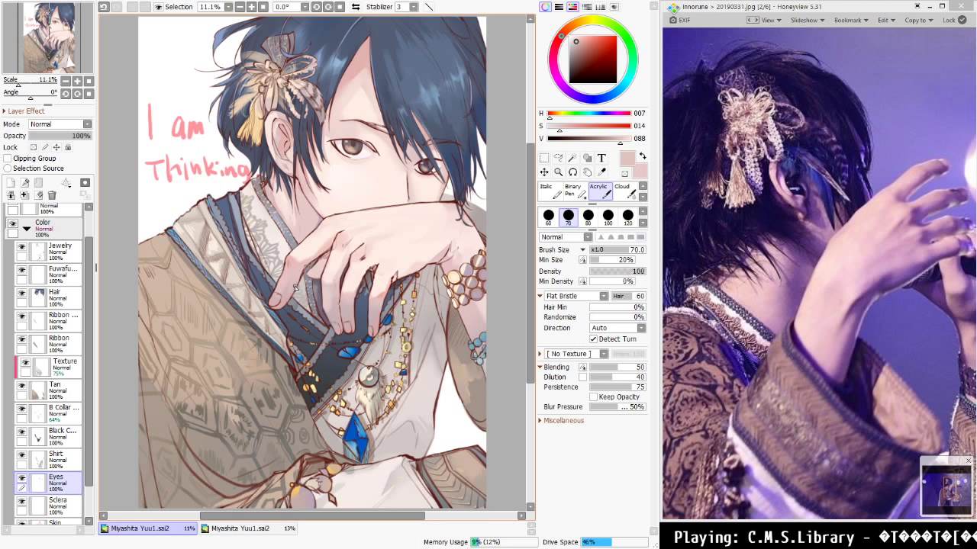
pyautogui.scroll(10, 410, 111)
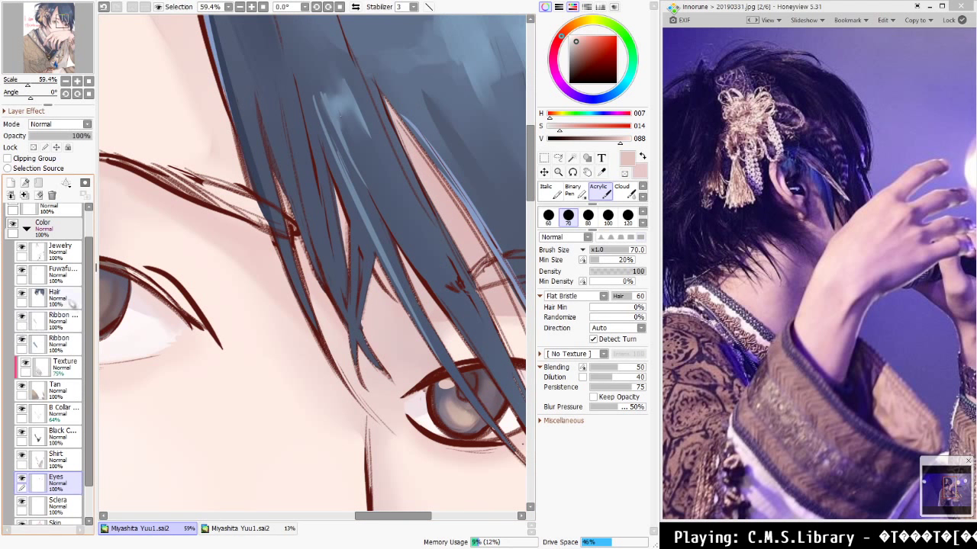
pyautogui.click(73, 301)
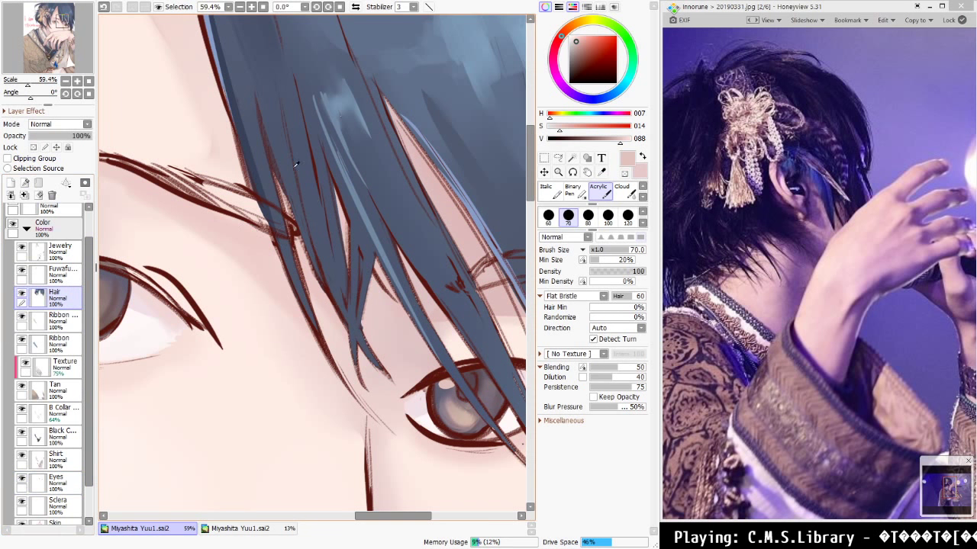
pyautogui.keyDown('alt'); pyautogui.click(309, 197); pyautogui.keyUp('alt')
pyautogui.moveTo(282, 208); pyautogui.dragTo(333, 289)
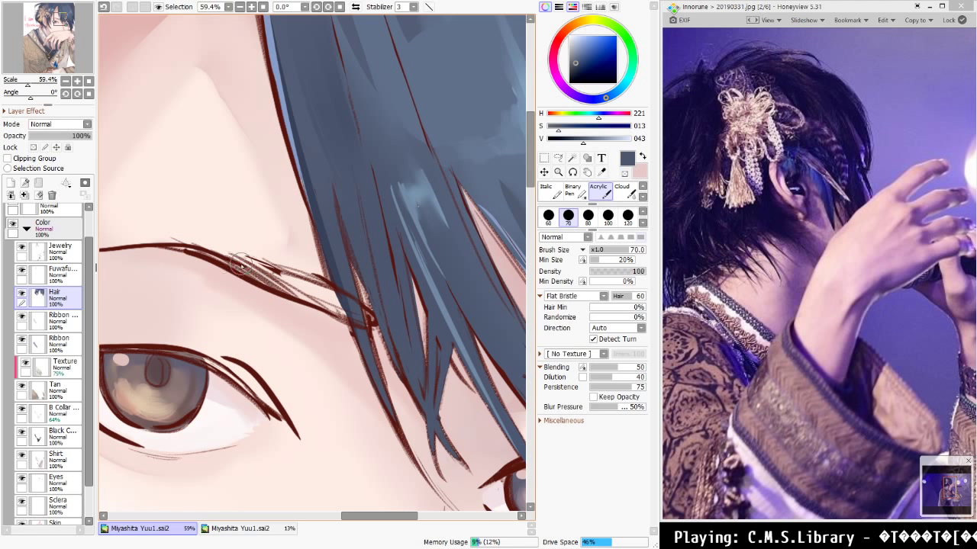
pyautogui.moveTo(241, 264); pyautogui.dragTo(348, 311)
pyautogui.moveTo(278, 277)
pyautogui.mouseDown()
pyautogui.moveTo(349, 312)
pyautogui.moveTo(286, 275)
pyautogui.moveTo(363, 316)
pyautogui.moveTo(305, 286)
pyautogui.moveTo(368, 319)
pyautogui.mouseUp()
pyautogui.moveTo(296, 286); pyautogui.dragTo(352, 313)
pyautogui.moveTo(285, 287); pyautogui.dragTo(380, 323)
pyautogui.moveTo(263, 276); pyautogui.dragTo(331, 305)
# Refine the same eyebrow's fill along its length with the Acrylic brush reduced to size 30
pyautogui.press('[')
pyautogui.press('[')
pyautogui.press('[')
pyautogui.press('[')
pyautogui.press('[')
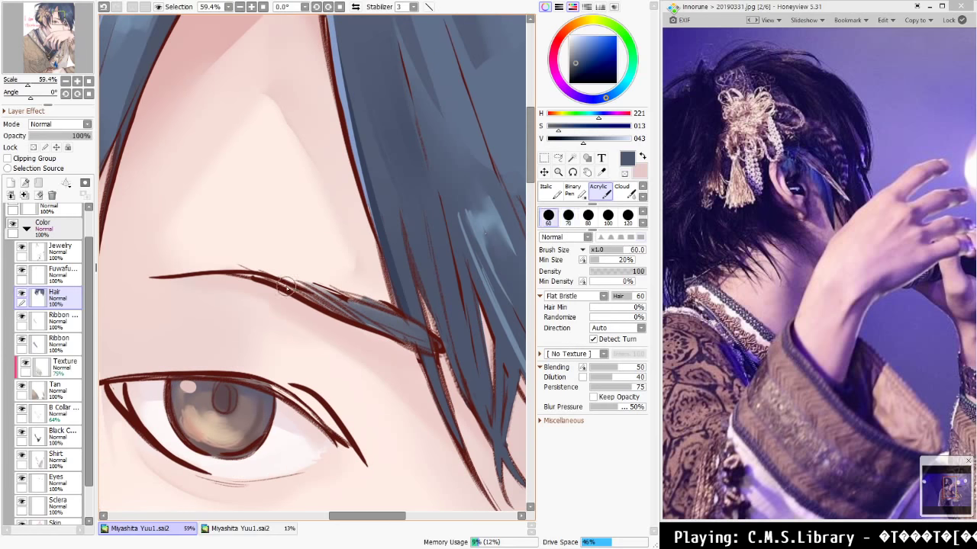
pyautogui.moveTo(245, 278); pyautogui.dragTo(350, 320)
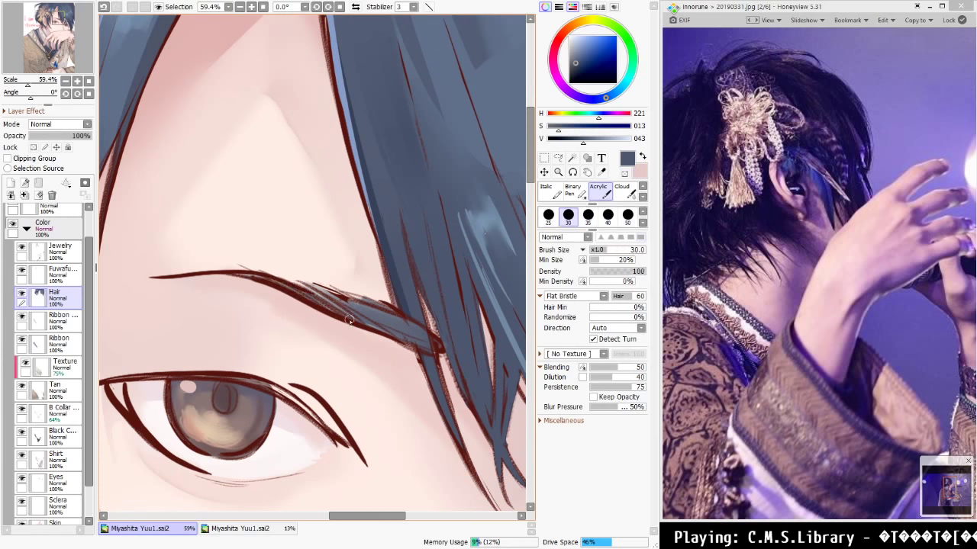
pyautogui.moveTo(300, 289); pyautogui.dragTo(371, 325)
# Paint the other eyebrow, partly hidden by the bangs, in the same blue-grey and check the whole illustration
pyautogui.moveTo(464, 384); pyautogui.dragTo(155, 322)
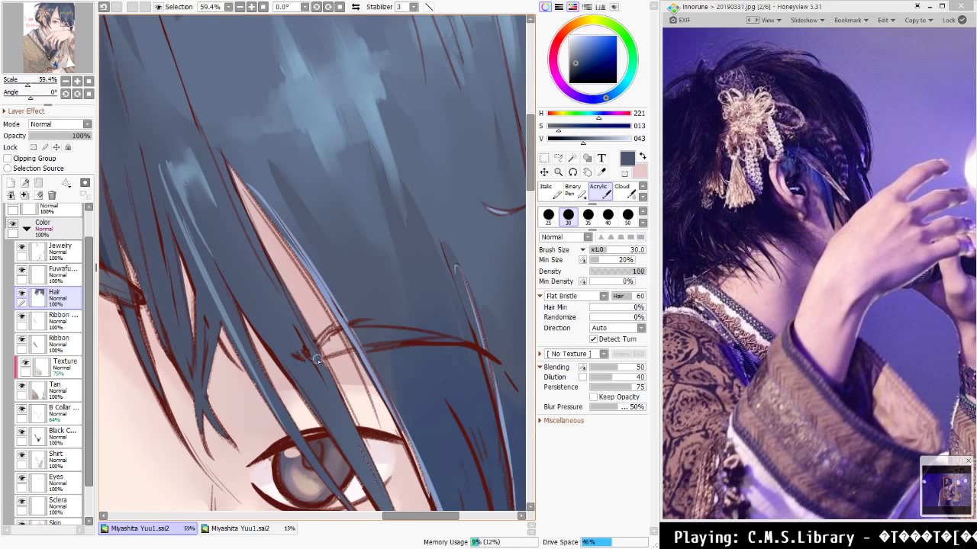
pyautogui.moveTo(333, 341)
pyautogui.mouseDown()
pyautogui.moveTo(323, 346)
pyautogui.moveTo(321, 336)
pyautogui.moveTo(355, 344)
pyautogui.moveTo(350, 336)
pyautogui.moveTo(346, 345)
pyautogui.moveTo(382, 338)
pyautogui.mouseUp()
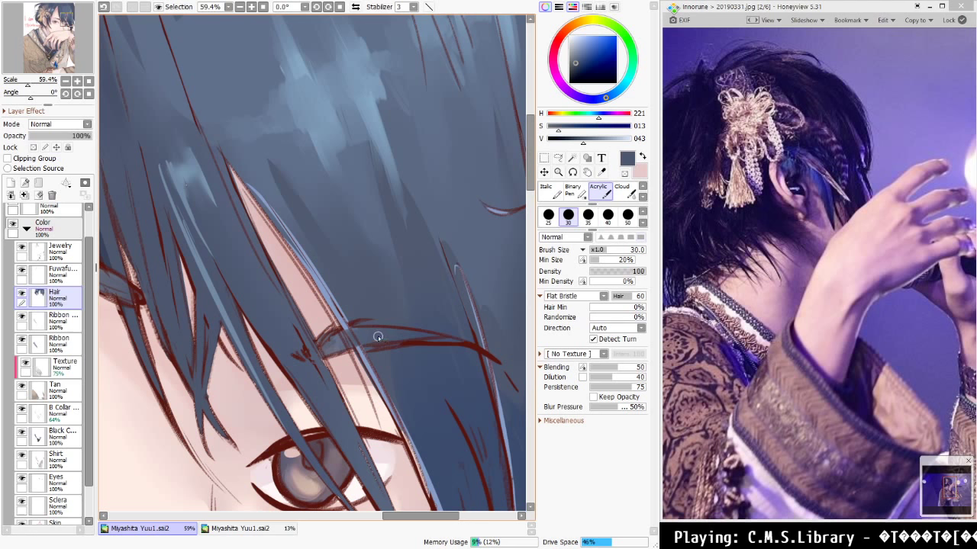
pyautogui.hotkey('ctrl', '0')
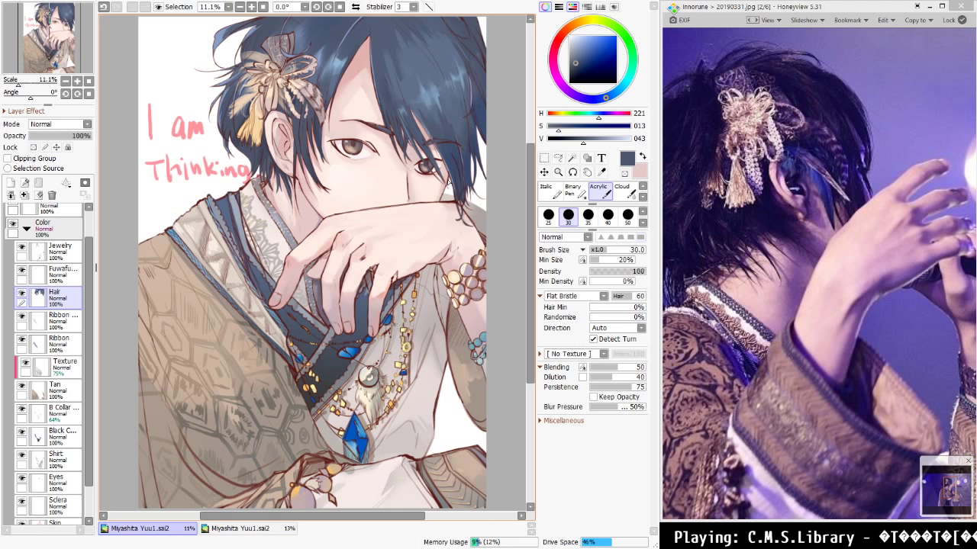
# Touch up the bangs around both eyebrows with dark and light blues sampled from the hair, using the Binary Pen at size 10
pyautogui.scroll(5, 451, 197)
pyautogui.scroll(5, 451, 197)
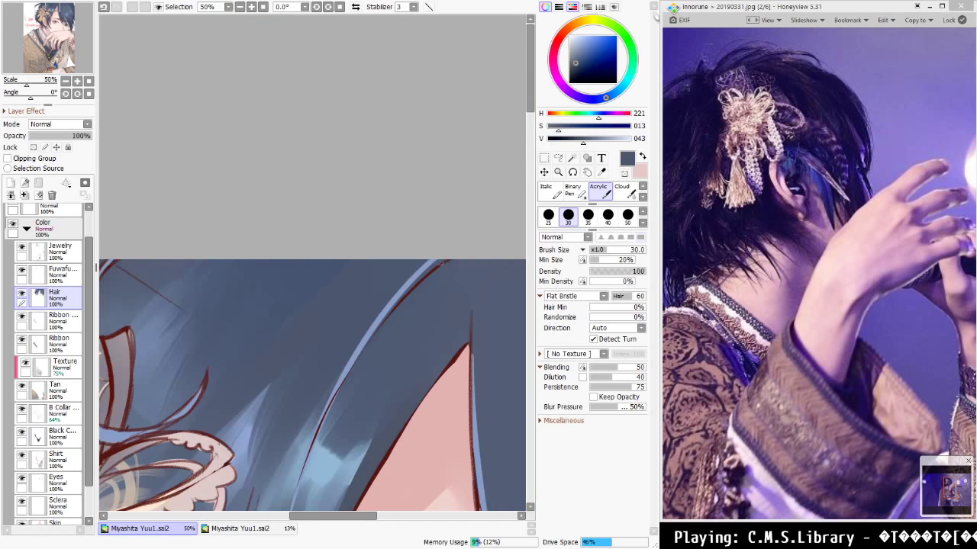
pyautogui.moveTo(410, 431); pyautogui.dragTo(189, 86)
pyautogui.moveTo(360, 363); pyautogui.dragTo(347, 310)
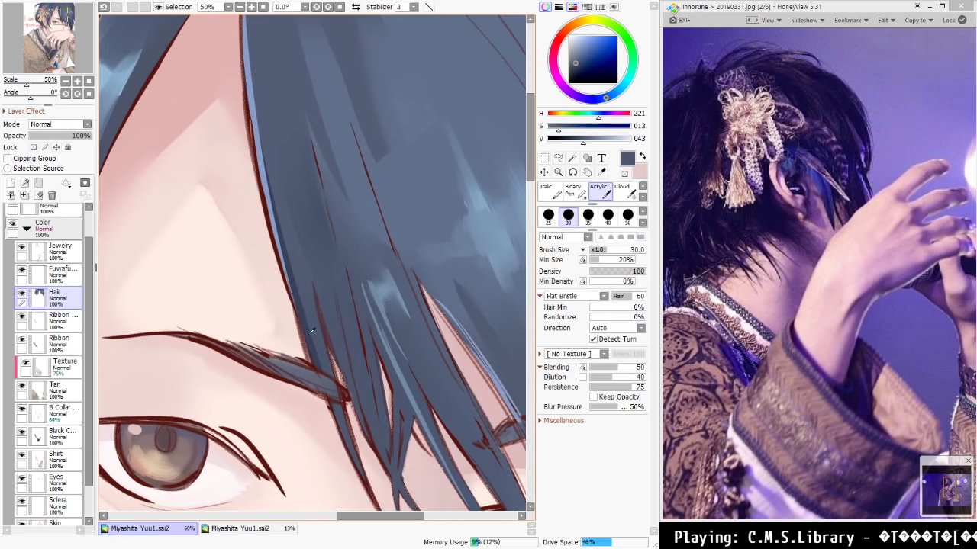
pyautogui.rightClick(310, 338)
pyautogui.press('n')
pyautogui.press('[')
pyautogui.press('[')
pyautogui.press('[')
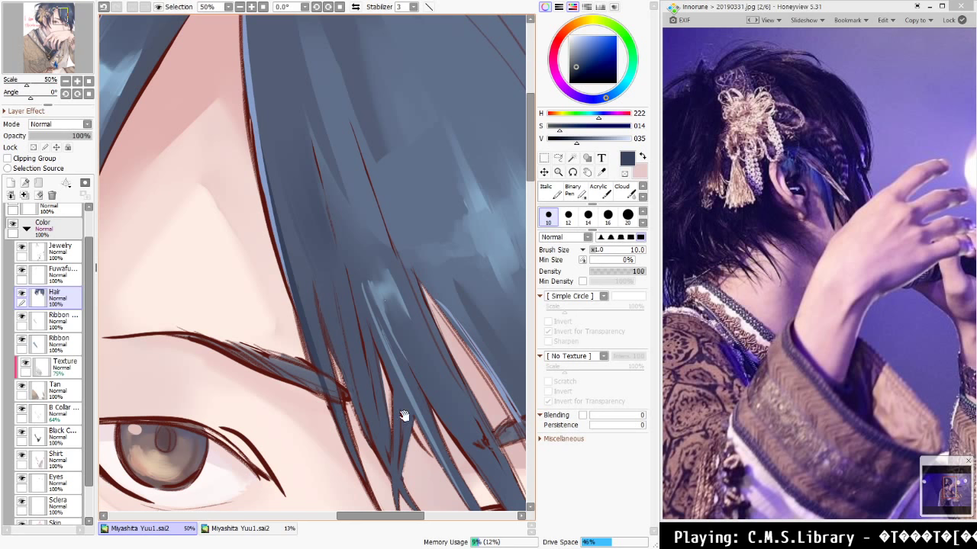
pyautogui.moveTo(404, 416); pyautogui.dragTo(297, 395)
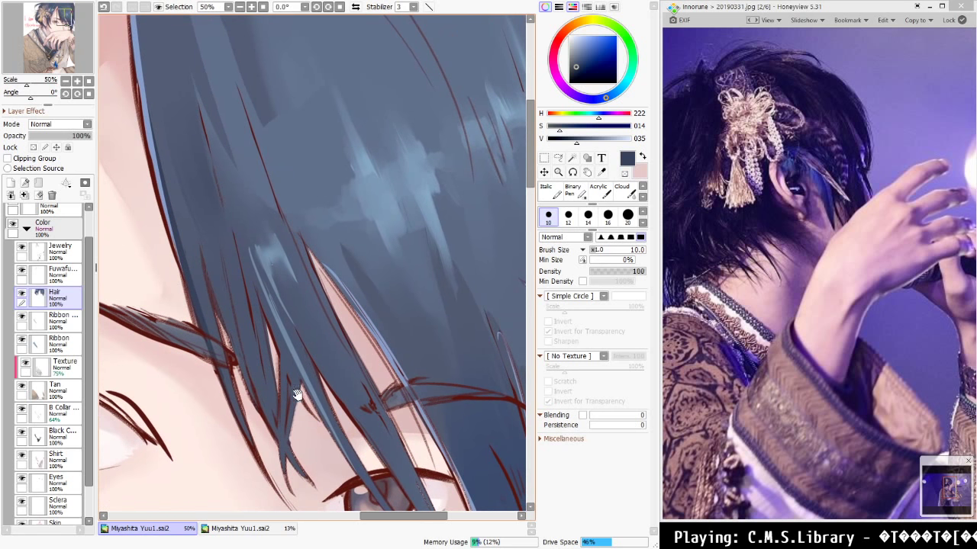
pyautogui.keyDown('alt'); pyautogui.click(404, 377); pyautogui.keyUp('alt')
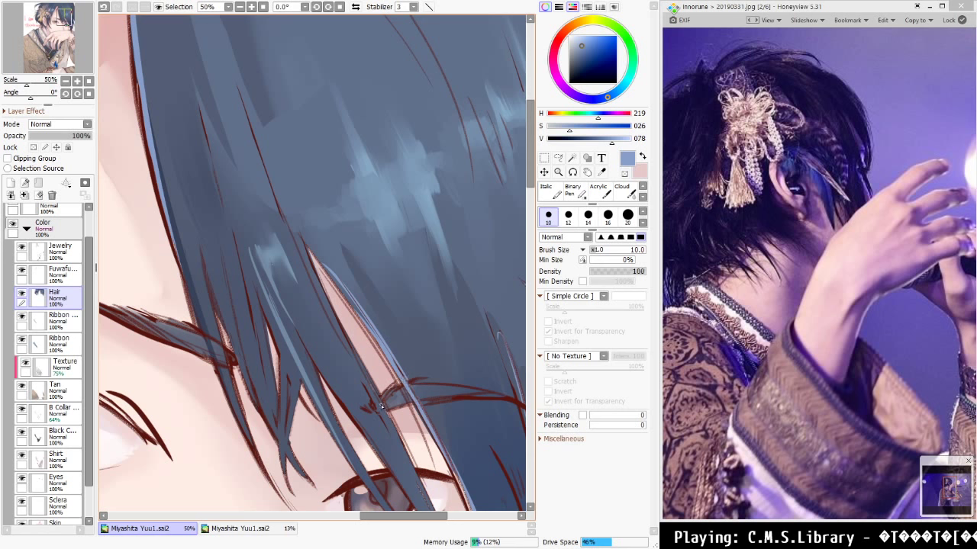
pyautogui.moveTo(380, 404); pyautogui.dragTo(405, 452)
pyautogui.moveTo(372, 386); pyautogui.dragTo(410, 461)
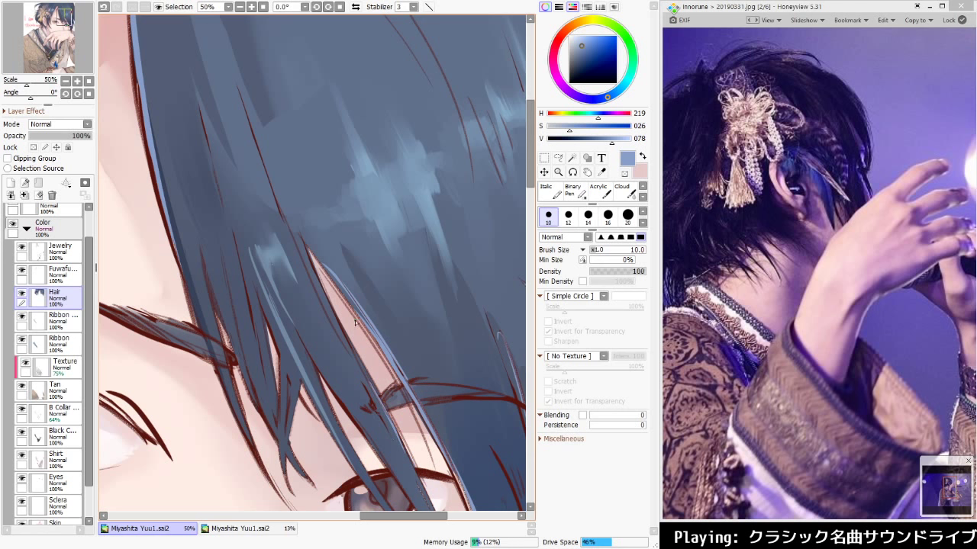
pyautogui.hotkey('ctrl', '0')
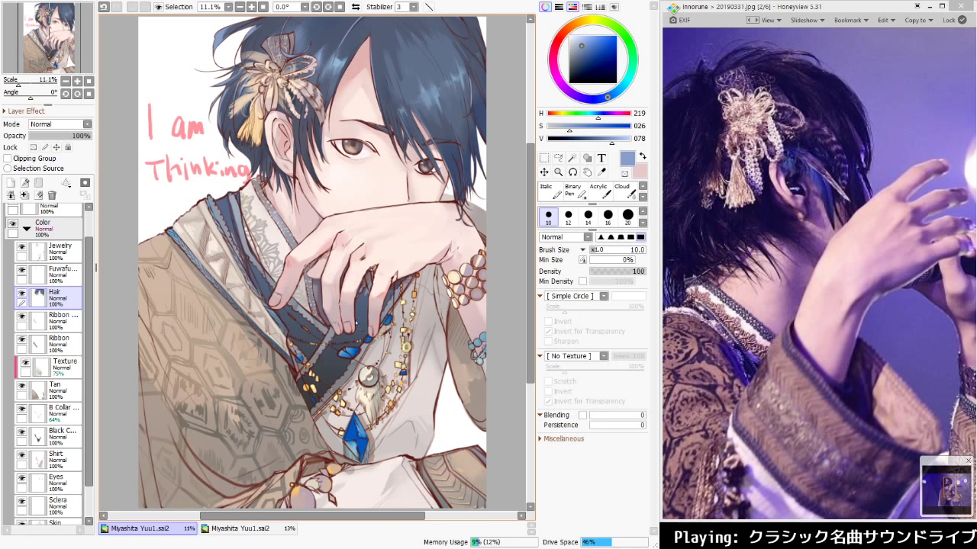
# Examine the fully visible eye up close and compare it with the line art hidden and shown
pyautogui.moveTo(450, 264); pyautogui.dragTo(430, 388)
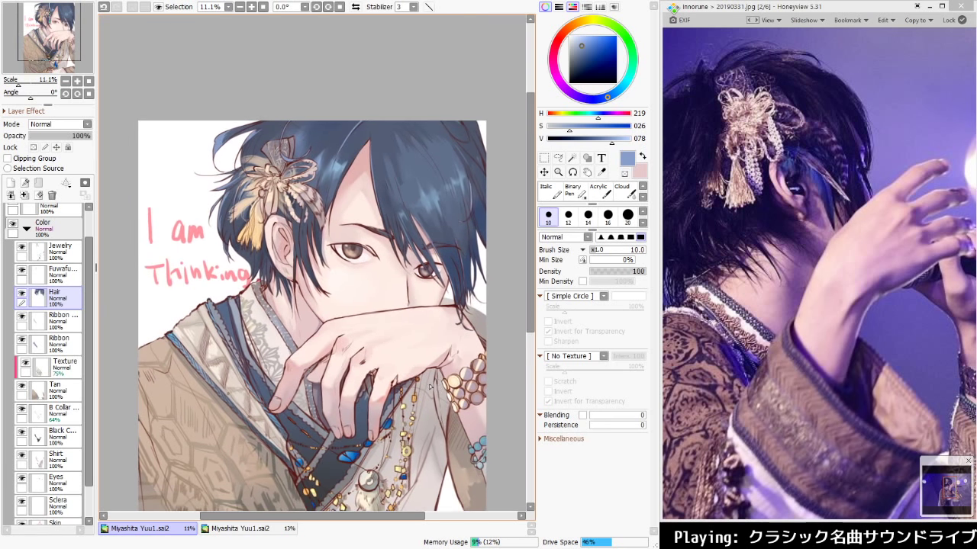
pyautogui.scroll(5, 395, 296)
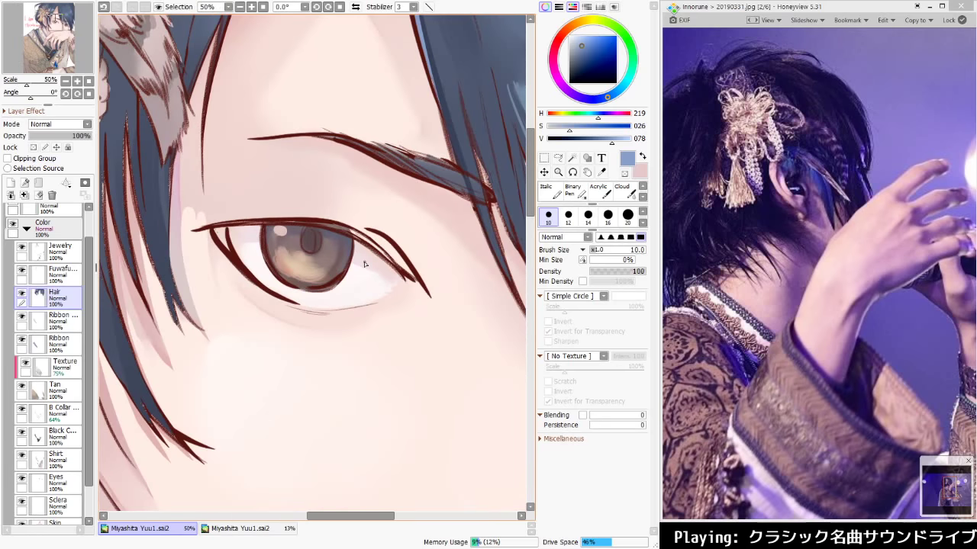
pyautogui.scroll(-2, 53, 343)
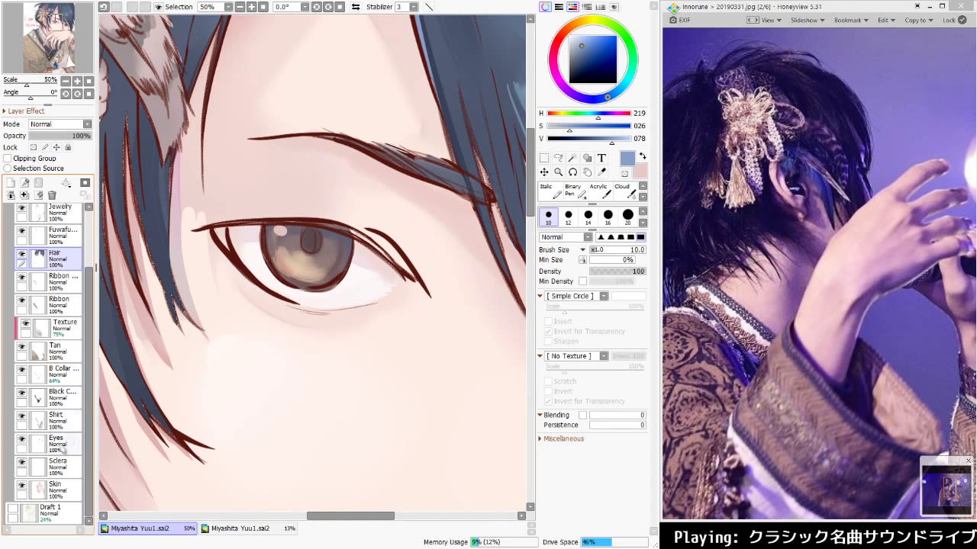
pyautogui.click(61, 446)
pyautogui.scroll(4, 53, 343)
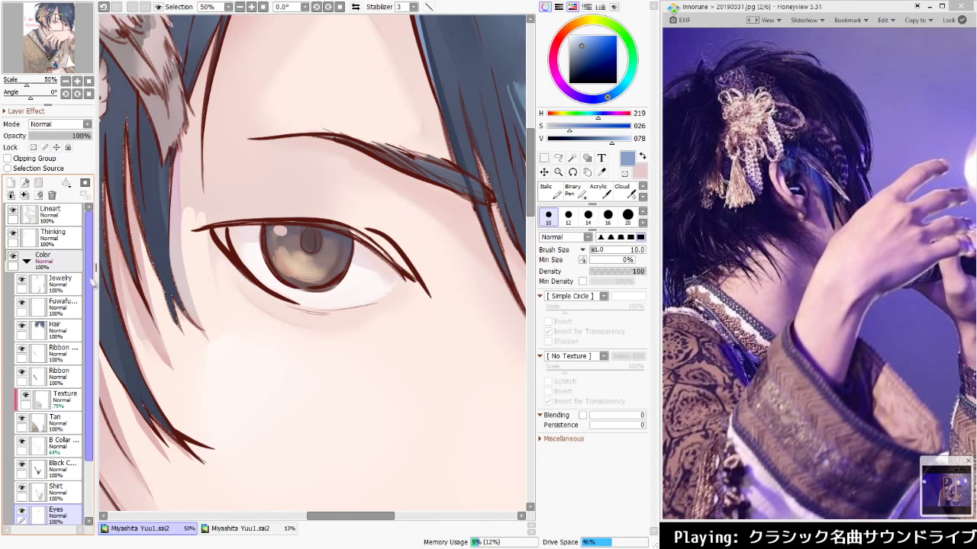
pyautogui.click(12, 210)
pyautogui.click(13, 210)
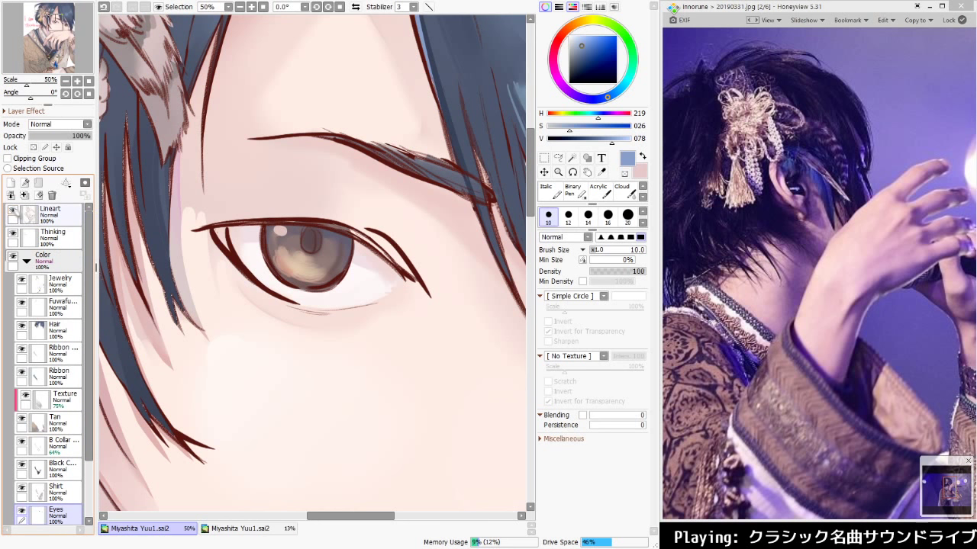
# Activate the Lineart layer and ready a paper-textured brush at size 14 in a muted brown sampled from the iris edge
pyautogui.click(68, 222)
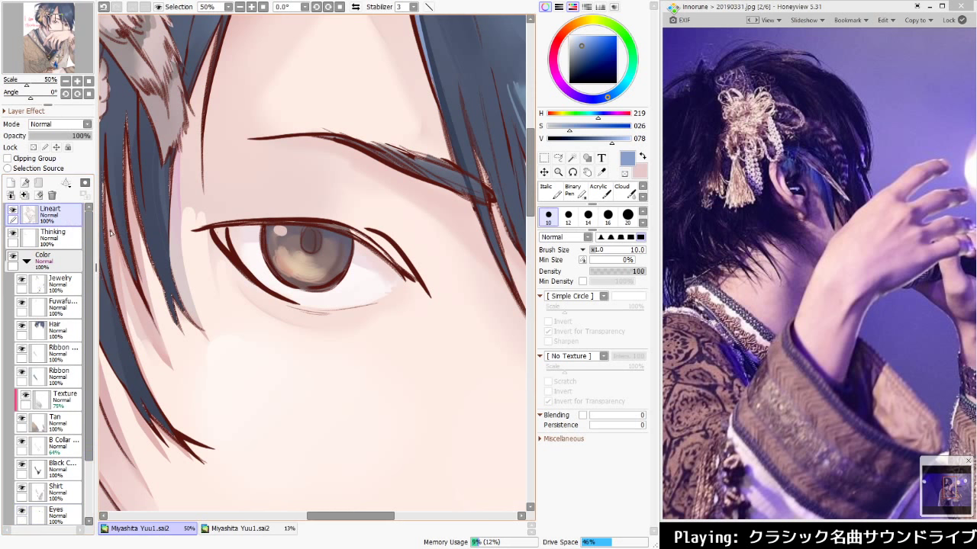
pyautogui.keyDown('alt'); pyautogui.click(264, 232); pyautogui.keyUp('alt')
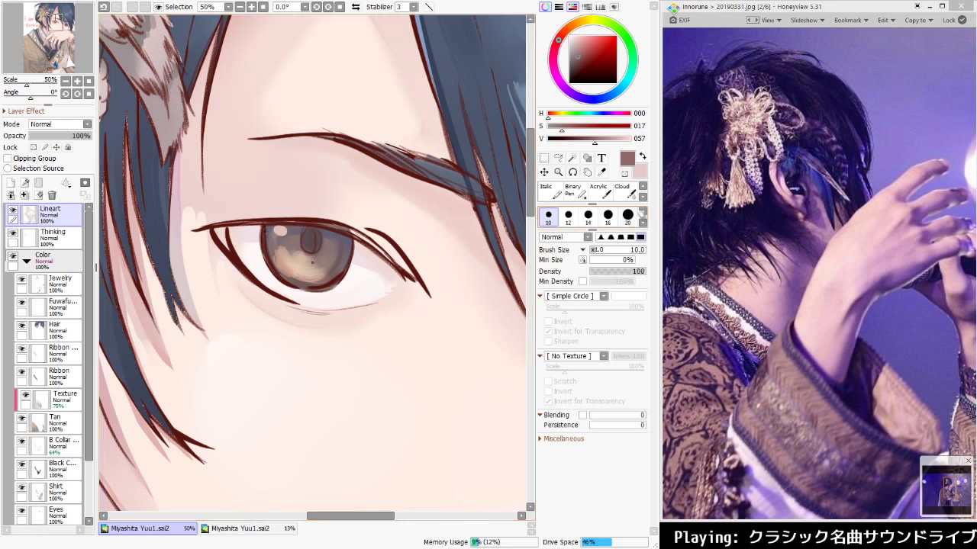
pyautogui.click(599, 193)
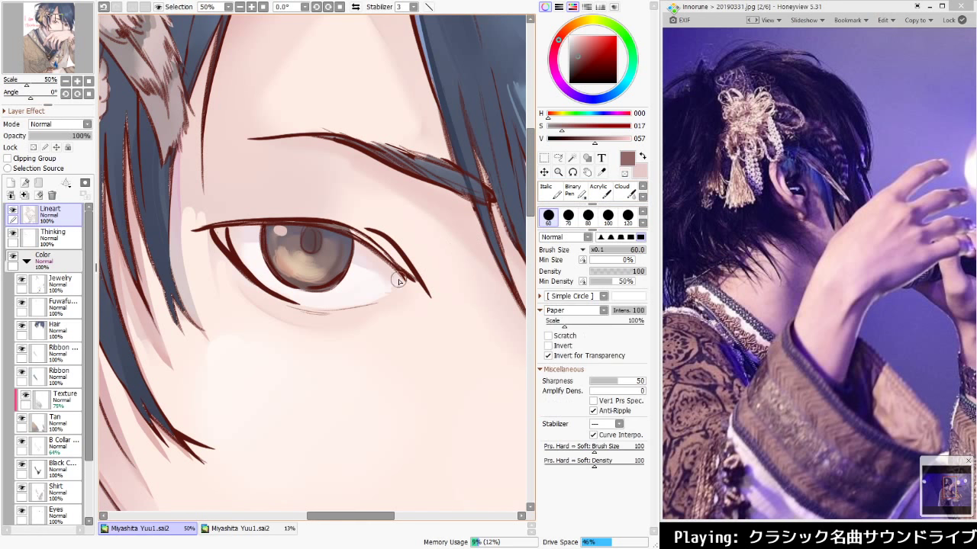
pyautogui.press('[')
pyautogui.press('[')
pyautogui.press('[')
pyautogui.press('[')
pyautogui.press('[')
pyautogui.press('[')
pyautogui.press('[')
pyautogui.press('[')
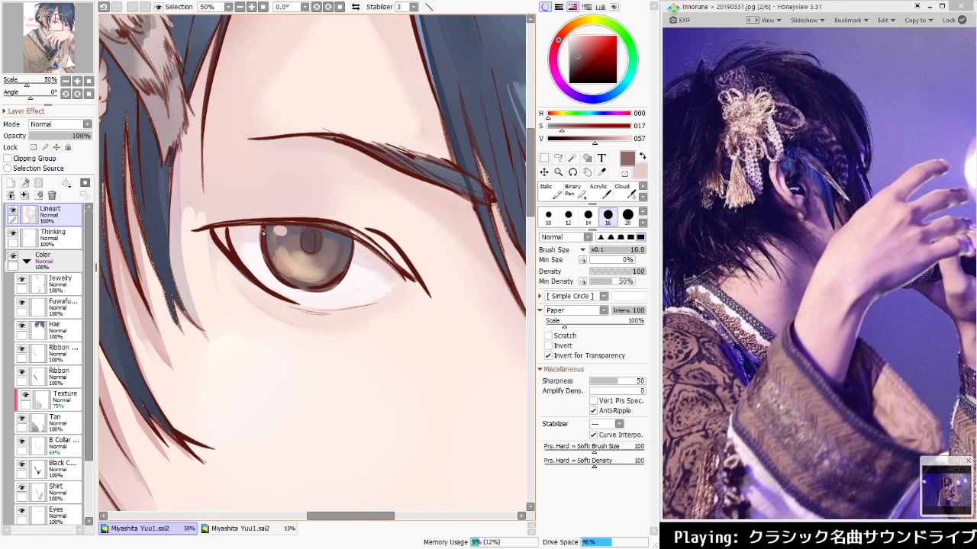
pyautogui.moveTo(263, 228); pyautogui.dragTo(280, 282)
pyautogui.hotkey('ctrl', 'z')
pyautogui.moveTo(263, 228)
pyautogui.mouseDown()
pyautogui.moveTo(270, 281)
pyautogui.moveTo(270, 262)
pyautogui.moveTo(305, 296)
pyautogui.mouseUp()
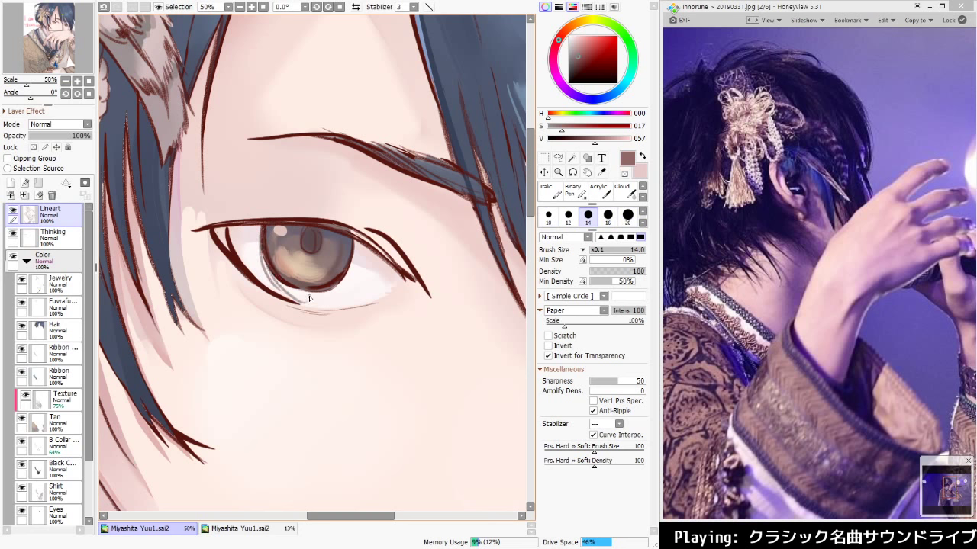
pyautogui.hotkey('ctrl', 'z')
pyautogui.hotkey('ctrl', 'z')
# Rotate the canvas to about 88° and redraw the iris's lower outline in the muted brown on the Lineart layer
pyautogui.moveTo(286, 235); pyautogui.dragTo(369, 227)
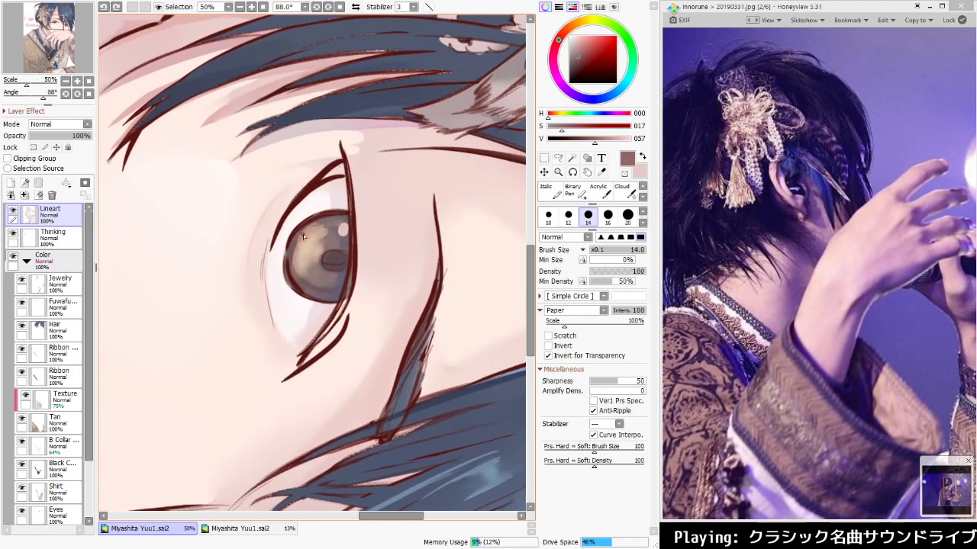
pyautogui.moveTo(293, 231)
pyautogui.mouseDown()
pyautogui.moveTo(281, 275)
pyautogui.moveTo(279, 248)
pyautogui.moveTo(290, 290)
pyautogui.mouseUp()
pyautogui.moveTo(285, 235)
pyautogui.mouseDown()
pyautogui.moveTo(280, 260)
pyautogui.moveTo(281, 246)
pyautogui.mouseUp()
pyautogui.moveTo(311, 215); pyautogui.dragTo(283, 240)
pyautogui.moveTo(331, 210)
pyautogui.mouseDown()
pyautogui.moveTo(303, 218)
pyautogui.moveTo(280, 273)
pyautogui.mouseUp()
pyautogui.moveTo(289, 230)
pyautogui.mouseDown()
pyautogui.moveTo(288, 285)
pyautogui.moveTo(279, 251)
pyautogui.moveTo(300, 295)
pyautogui.mouseUp()
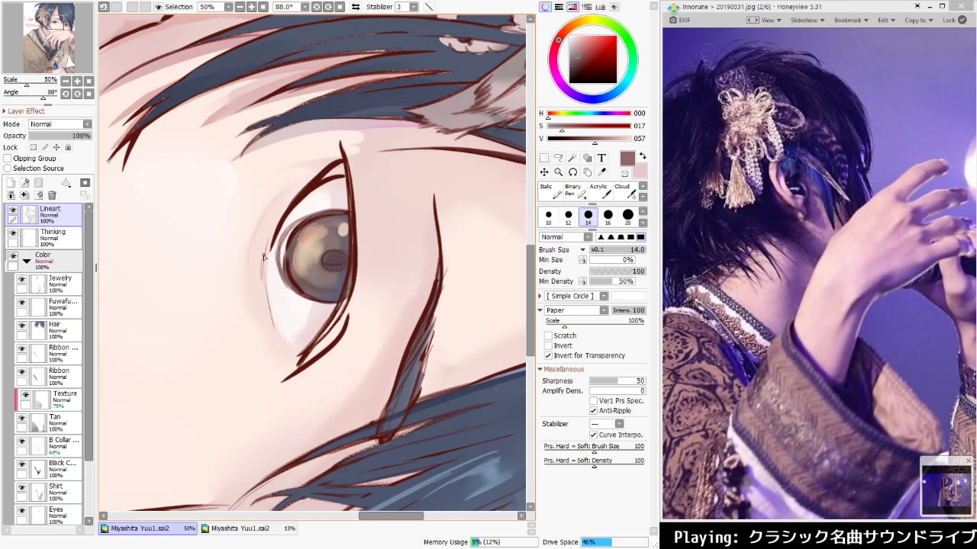
# Clean up the redrawn iris outline with the Eraser at size 40 and turn the canvas back to nearly upright
pyautogui.press('e')
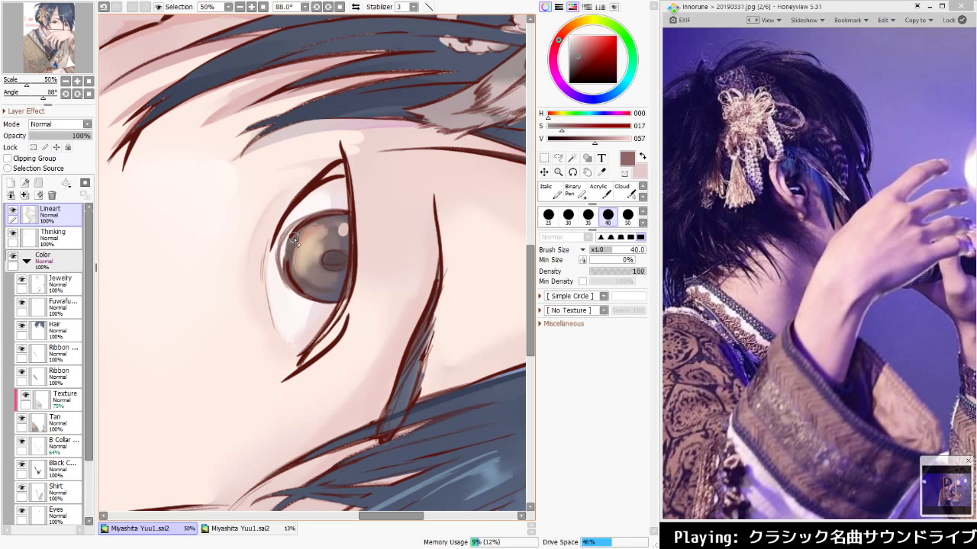
pyautogui.moveTo(293, 238); pyautogui.dragTo(299, 231)
pyautogui.moveTo(294, 243); pyautogui.dragTo(298, 244)
pyautogui.press('n')
pyautogui.moveTo(394, 264)
pyautogui.mouseDown()
pyautogui.moveTo(384, 213)
pyautogui.moveTo(311, 207)
pyautogui.mouseUp()
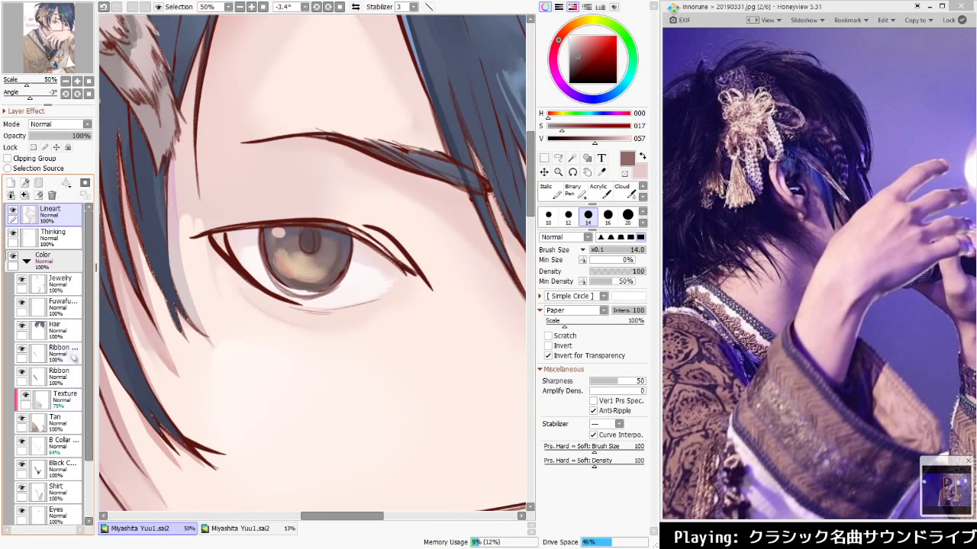
# On the Eyes layer, repaint the iris in flat grey-brown sampled from its edge, with the brush at size 100
pyautogui.click(70, 510)
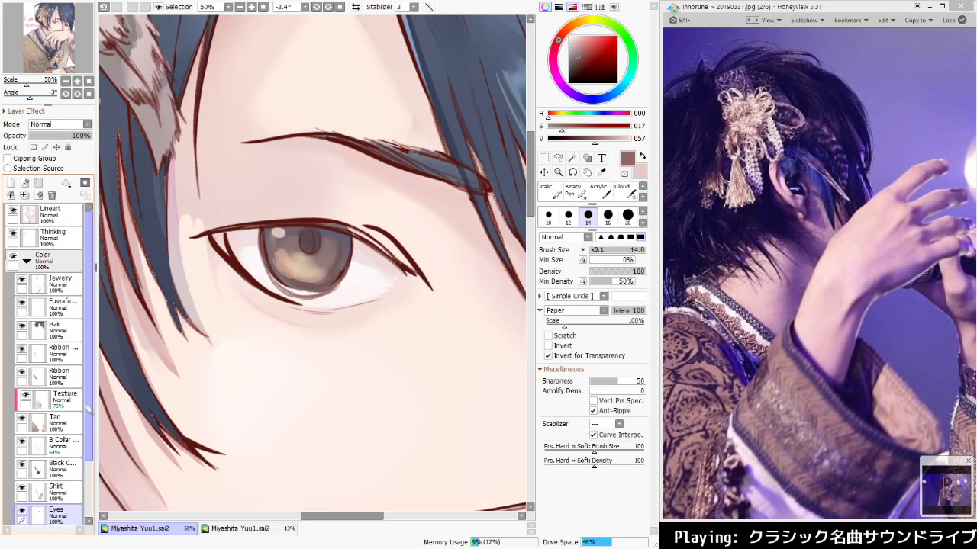
pyautogui.scroll(-3, 89, 418)
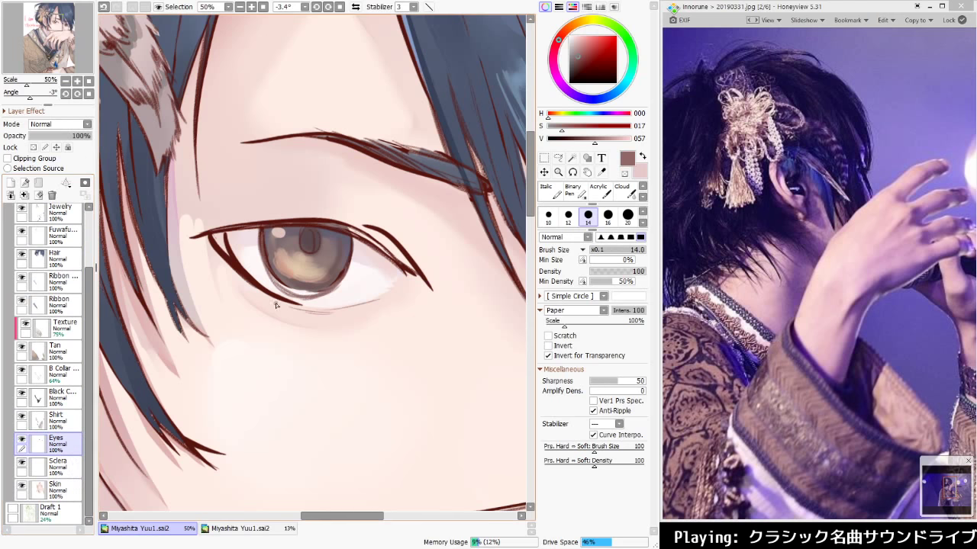
pyautogui.keyDown('alt'); pyautogui.click(278, 272); pyautogui.keyUp('alt')
pyautogui.press(']')
pyautogui.press(']')
pyautogui.press(']')
pyautogui.press(']')
pyautogui.press(']')
pyautogui.press(']')
pyautogui.press(']')
pyautogui.press(']')
pyautogui.press(']')
pyautogui.press(']')
pyautogui.press(']')
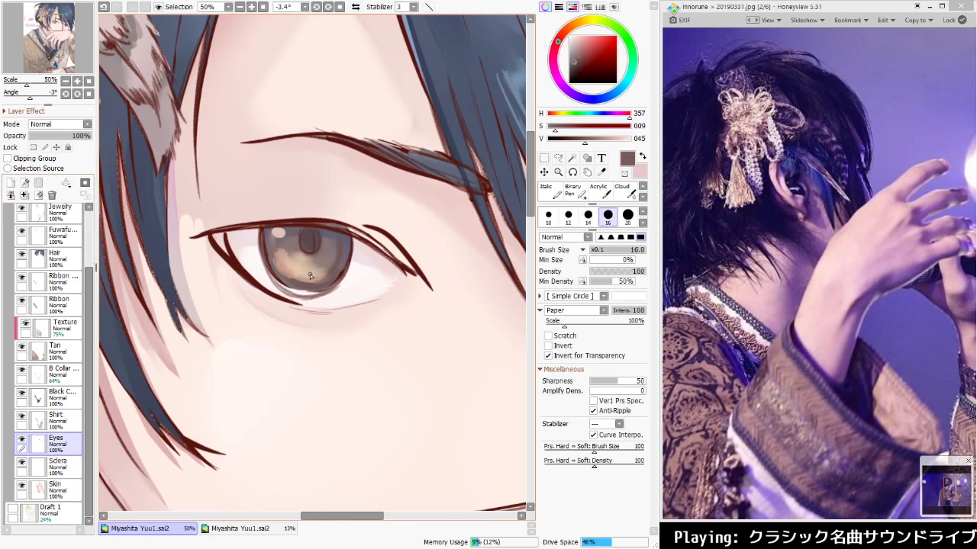
pyautogui.moveTo(282, 265)
pyautogui.mouseDown()
pyautogui.moveTo(322, 283)
pyautogui.moveTo(290, 264)
pyautogui.moveTo(326, 280)
pyautogui.moveTo(291, 246)
pyautogui.moveTo(328, 264)
pyautogui.moveTo(288, 254)
pyautogui.moveTo(308, 254)
pyautogui.moveTo(306, 277)
pyautogui.moveTo(290, 247)
pyautogui.moveTo(329, 264)
pyautogui.moveTo(288, 263)
pyautogui.moveTo(329, 260)
pyautogui.mouseUp()
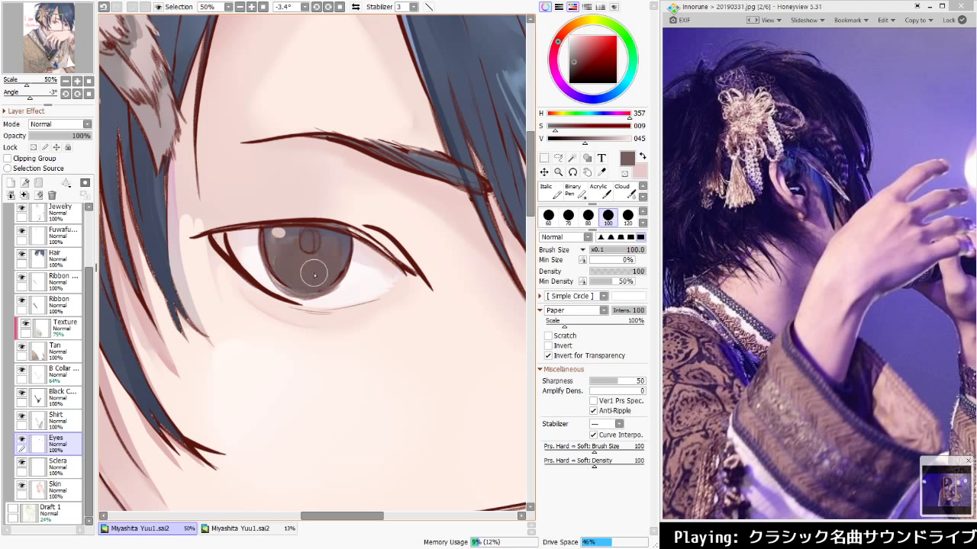
# Undo the flat grey-brown repaint of the iris on the Eyes layer
pyautogui.hotkey('ctrl', 'z')
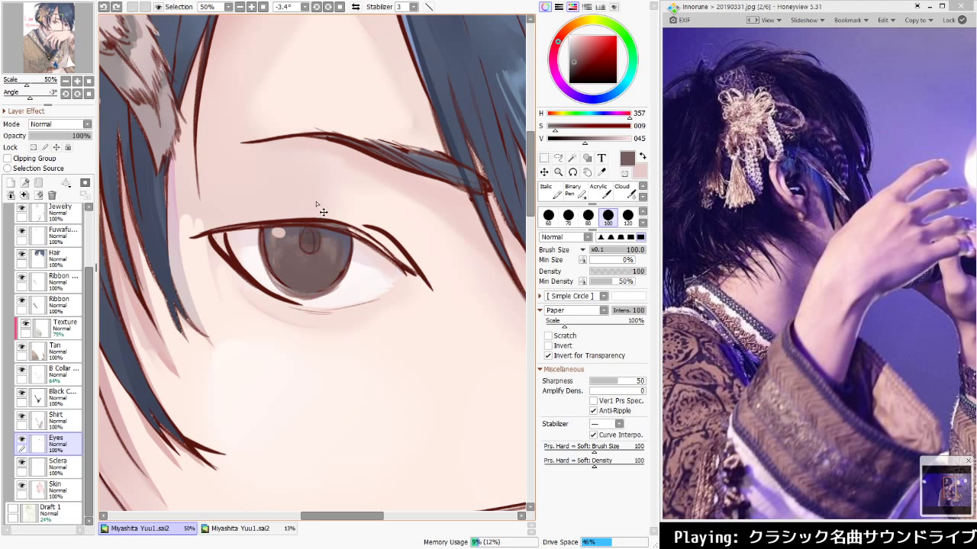
pyautogui.hotkey('ctrl', 'z')
pyautogui.hotkey('ctrl', 'z')
pyautogui.hotkey('ctrl', 'z')
pyautogui.hotkey('ctrl', 'z')
pyautogui.hotkey('ctrl', 'z')
pyautogui.hotkey('ctrl', 'z')
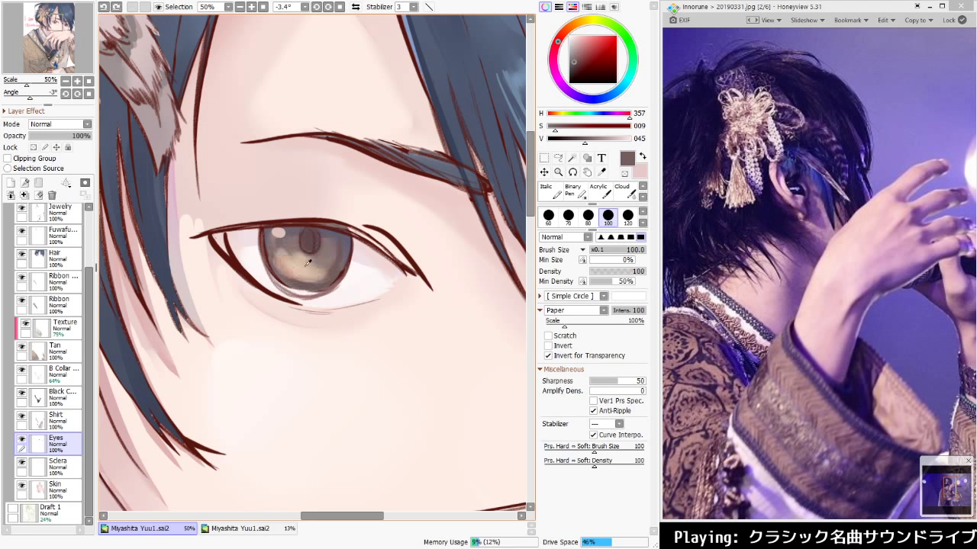
# Shade the lower iris in a reddish brown sampled from it, using the Acrylic brush at size 30
pyautogui.keyDown('alt'); pyautogui.click(296, 279); pyautogui.keyUp('alt')
pyautogui.moveTo(305, 265); pyautogui.dragTo(293, 269)
pyautogui.press('e')
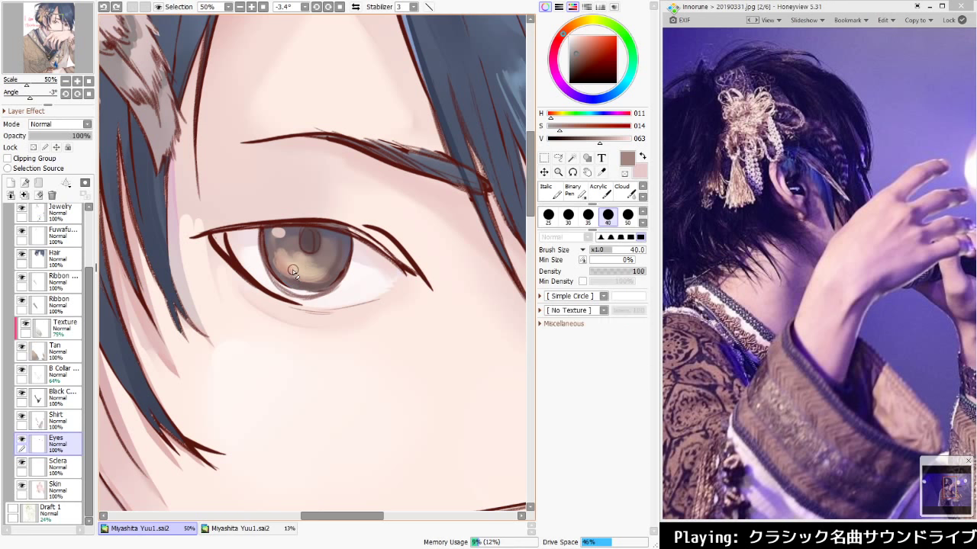
pyautogui.click(600, 196)
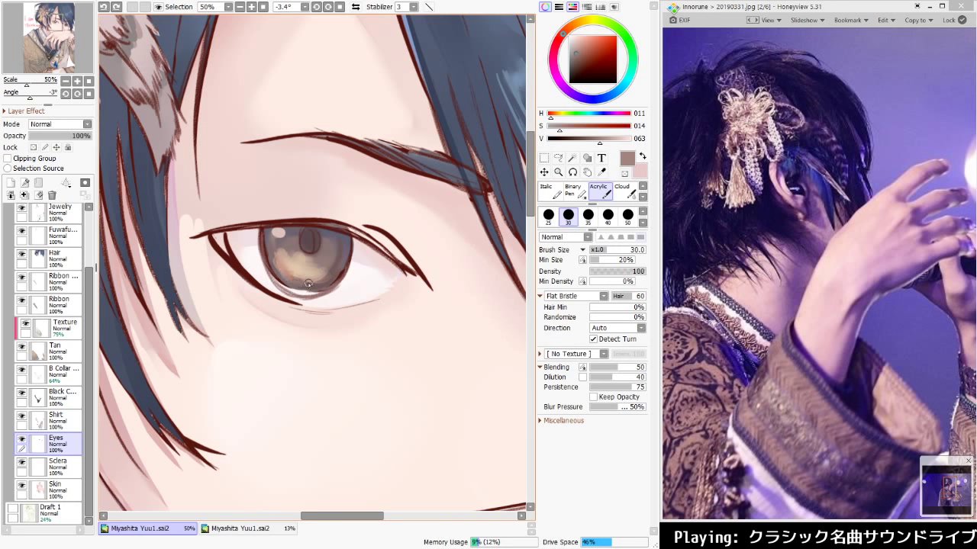
pyautogui.moveTo(307, 282)
pyautogui.mouseDown()
pyautogui.moveTo(278, 262)
pyautogui.moveTo(296, 268)
pyautogui.moveTo(308, 290)
pyautogui.moveTo(279, 268)
pyautogui.moveTo(304, 278)
pyautogui.moveTo(299, 291)
pyautogui.moveTo(279, 274)
pyautogui.moveTo(324, 268)
pyautogui.moveTo(325, 280)
pyautogui.moveTo(317, 253)
pyautogui.moveTo(358, 237)
pyautogui.moveTo(384, 258)
pyautogui.moveTo(323, 333)
pyautogui.moveTo(282, 299)
pyautogui.mouseUp()
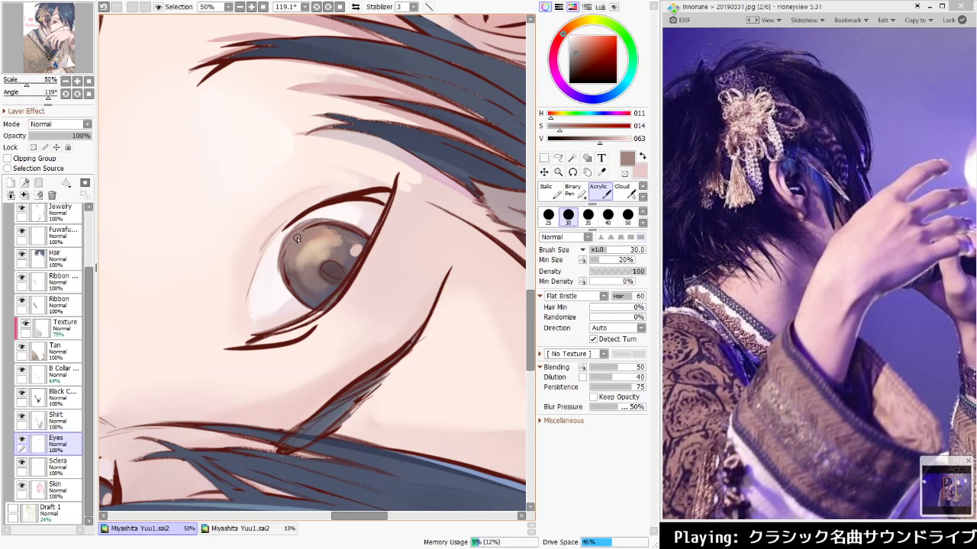
# Rotate the canvas to about 119° and blend the iris's outer edge in a grey-brown sampled from the iris
pyautogui.keyDown('alt'); pyautogui.click(343, 237); pyautogui.keyUp('alt')
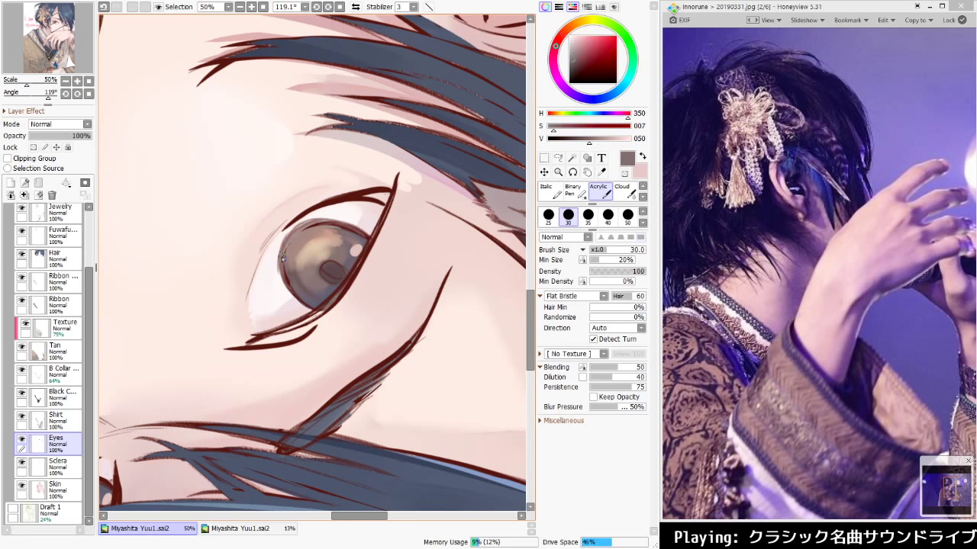
pyautogui.moveTo(283, 258); pyautogui.dragTo(298, 287)
pyautogui.moveTo(304, 232)
pyautogui.mouseDown()
pyautogui.moveTo(298, 283)
pyautogui.moveTo(302, 247)
pyautogui.mouseUp()
pyautogui.moveTo(292, 288)
pyautogui.mouseDown()
pyautogui.moveTo(316, 236)
pyautogui.moveTo(309, 230)
pyautogui.moveTo(340, 228)
pyautogui.mouseUp()
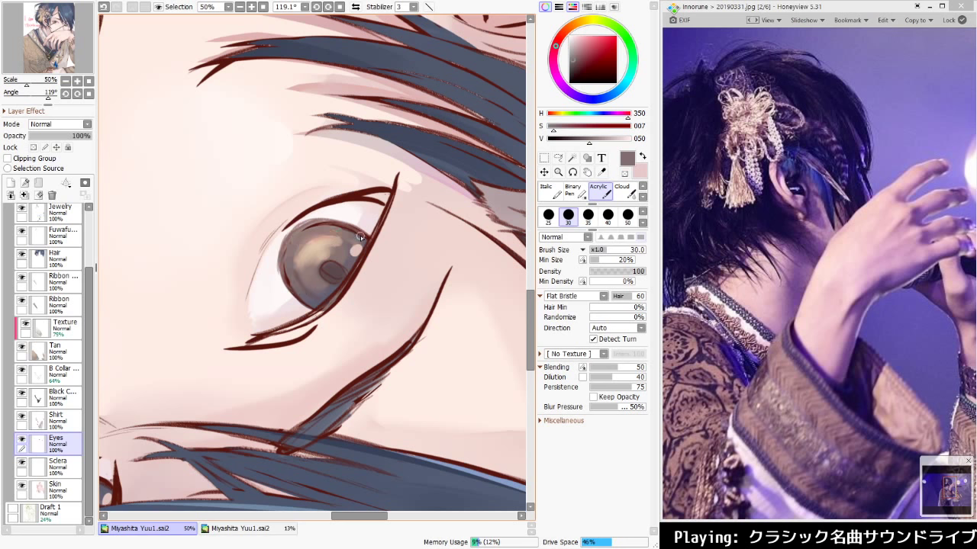
# Turn the canvas to about 43° and paint a light tan reflection (H 30, S 21, V 89) along the iris's edge
pyautogui.moveTo(423, 239); pyautogui.dragTo(316, 180)
pyautogui.keyDown('alt'); pyautogui.click(300, 251); pyautogui.keyUp('alt')
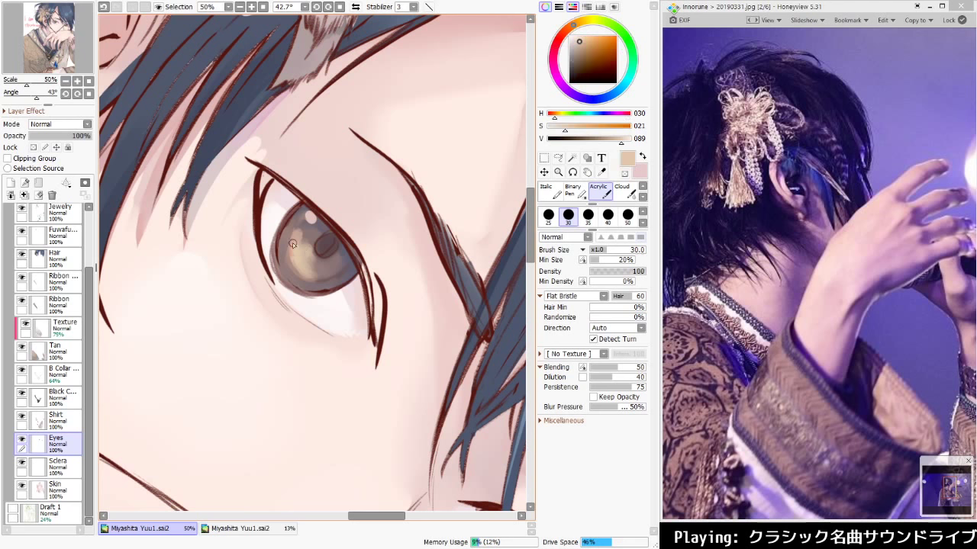
pyautogui.moveTo(292, 243); pyautogui.dragTo(294, 279)
# Reset the canvas rotation and shift the iris colour on the Eyes layer to a reddish brown with a colour adjustment
pyautogui.hotkey('ctrl', '0')
pyautogui.scroll(4, 379, 140)
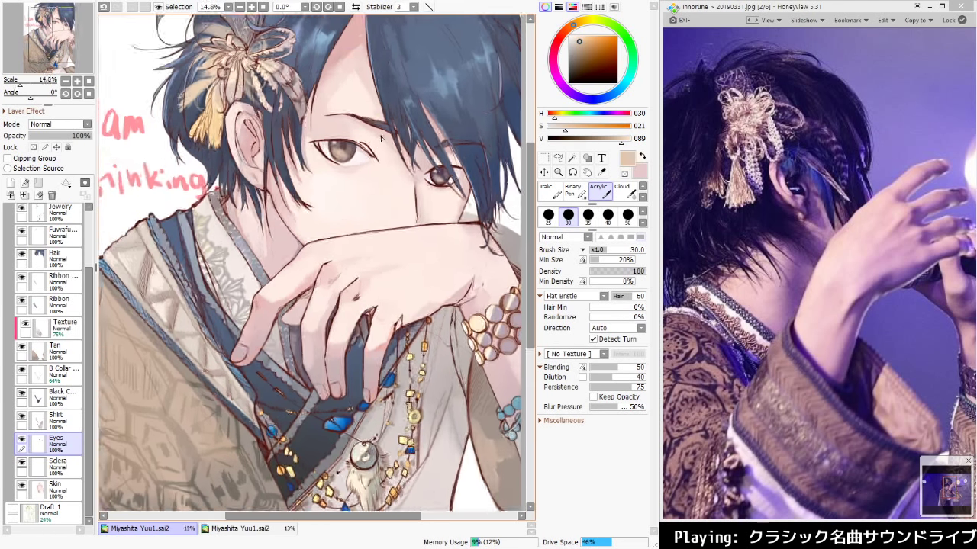
pyautogui.scroll(-3, 379, 138)
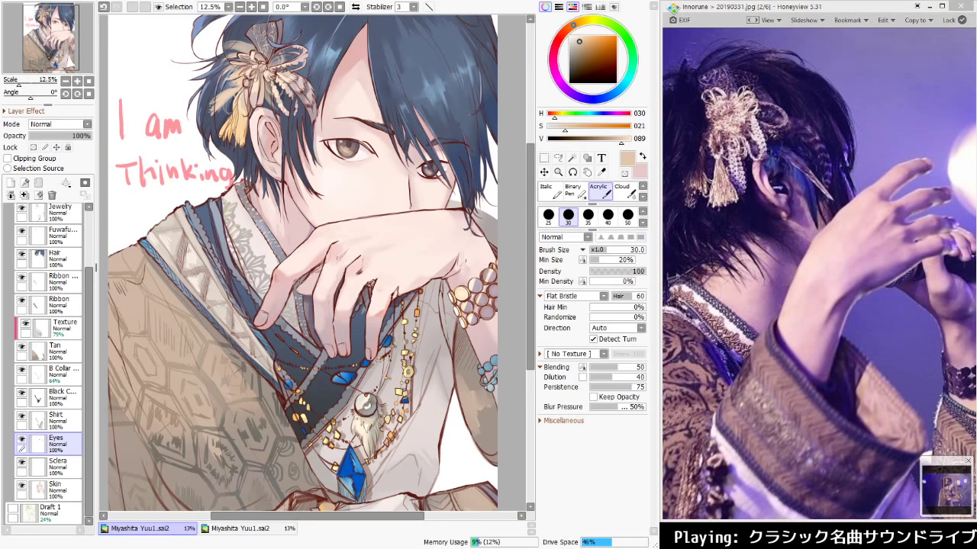
pyautogui.hotkey('ctrl', 's')
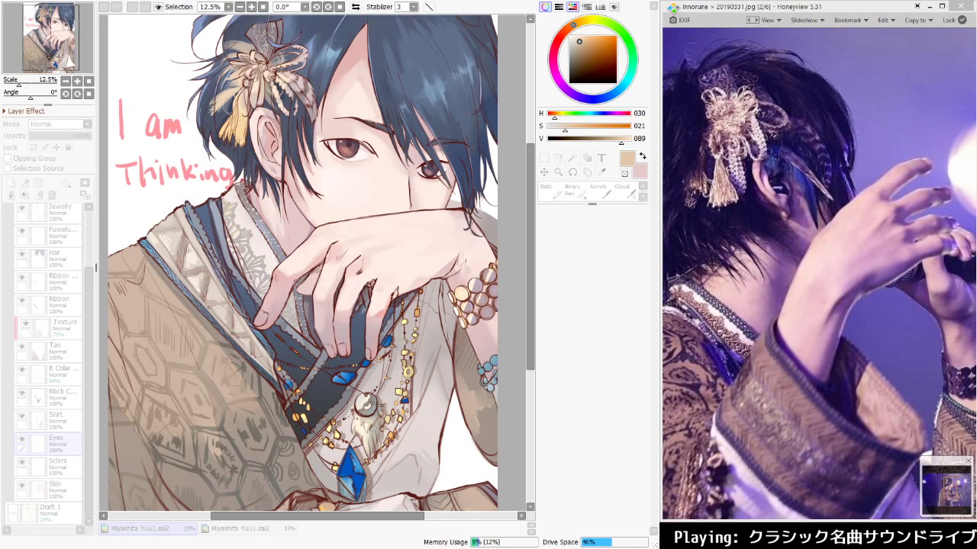
pyautogui.press('Return')
pyautogui.scroll(3, 349, 137)
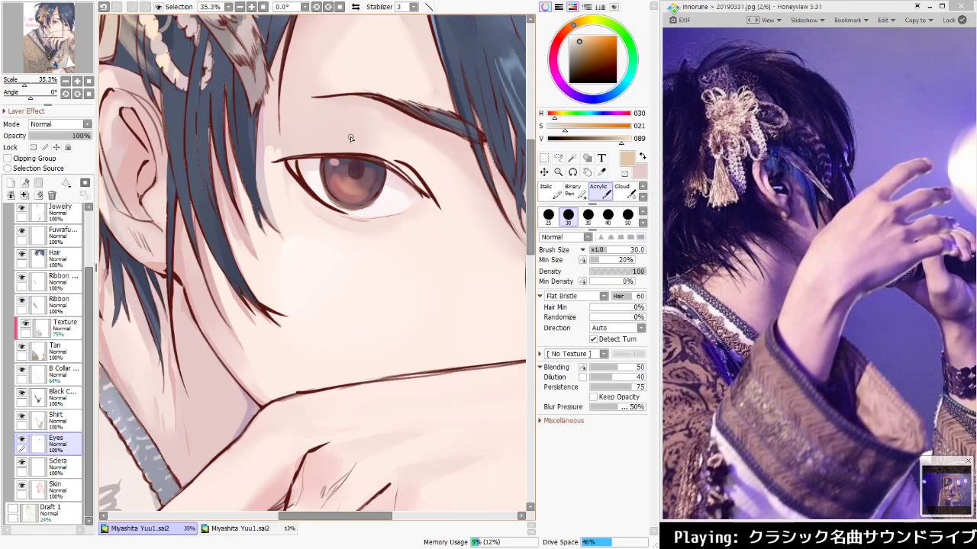
pyautogui.scroll(-2, 351, 138)
pyautogui.scroll(-1, 351, 139)
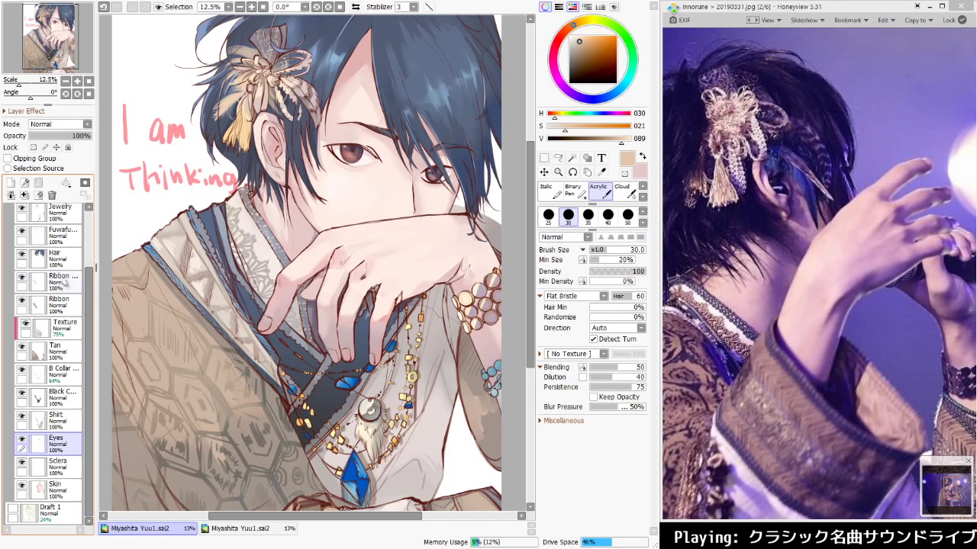
# Lock transparency on the Lineart layer and pick an orange (H 14, S 55, V 86) as the brush colour
pyautogui.scroll(3, 66, 282)
pyautogui.click(63, 215)
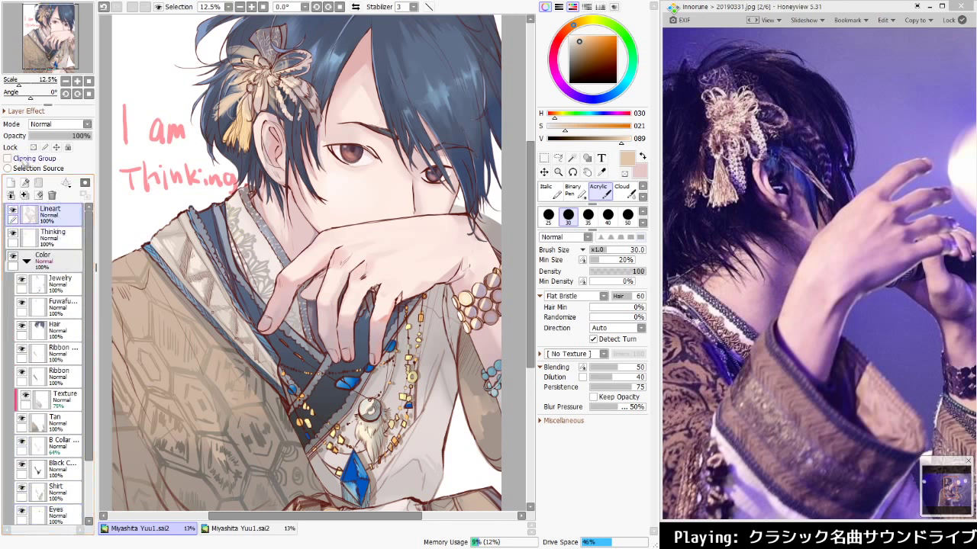
pyautogui.click(33, 147)
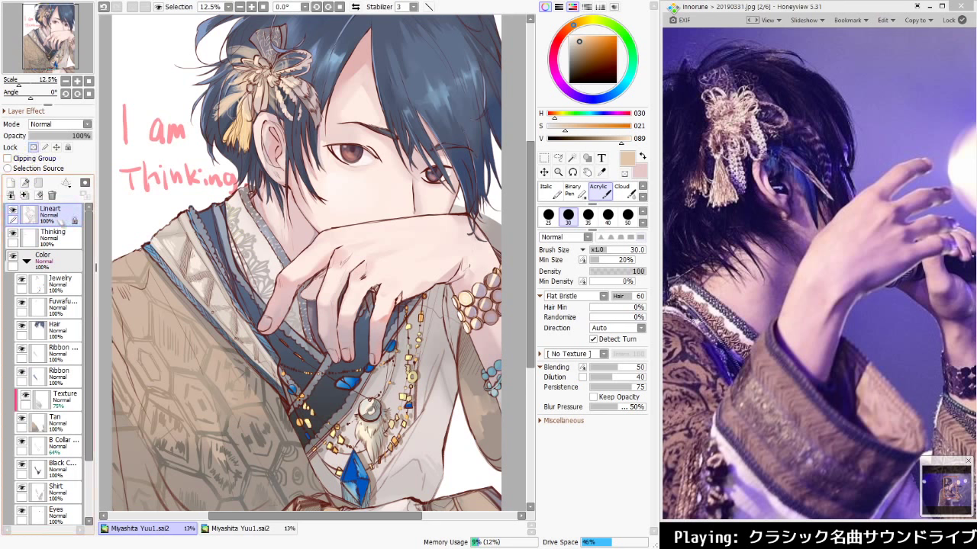
pyautogui.keyDown('alt'); pyautogui.click(406, 232); pyautogui.keyUp('alt')
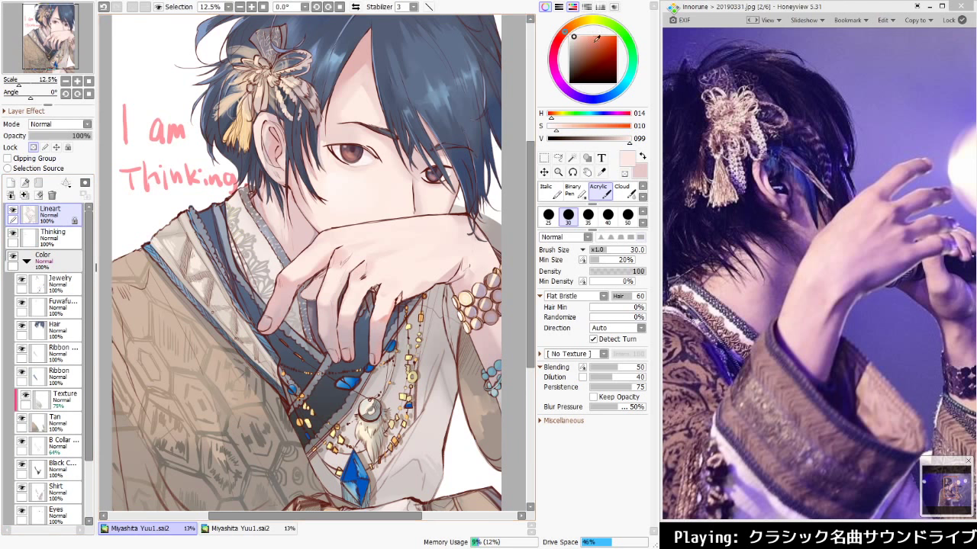
pyautogui.click(595, 43)
pyautogui.moveTo(470, 198)
pyautogui.mouseDown()
pyautogui.moveTo(442, 158)
pyautogui.moveTo(488, 245)
pyautogui.moveTo(466, 195)
pyautogui.mouseUp()
# Delete the Thinking layer with the handwritten note
pyautogui.click(52, 237)
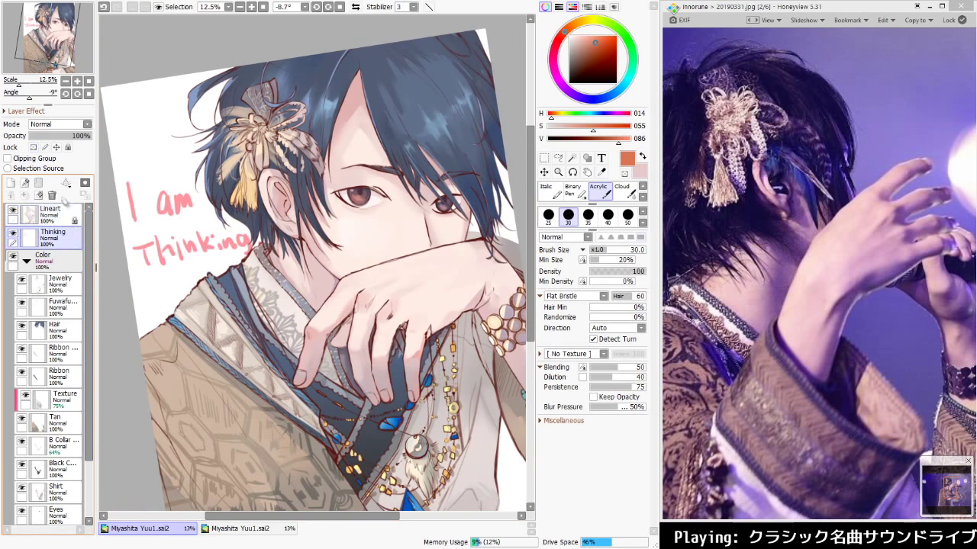
pyautogui.click(52, 196)
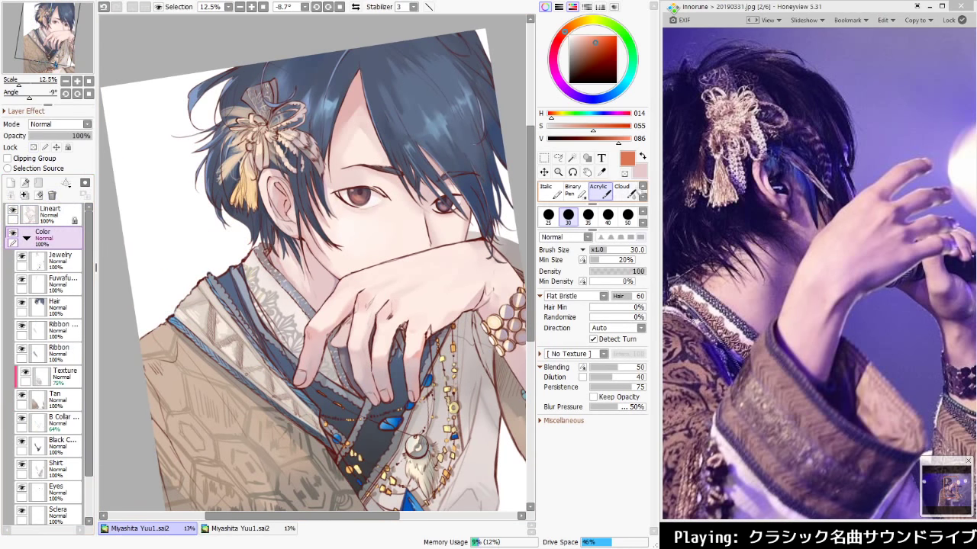
pyautogui.scroll(-1, 639, 191)
pyautogui.scroll(2, 639, 191)
# On the Lineart layer, recolour the outline of the hand in orange with the Marker at size 500
pyautogui.click(573, 190)
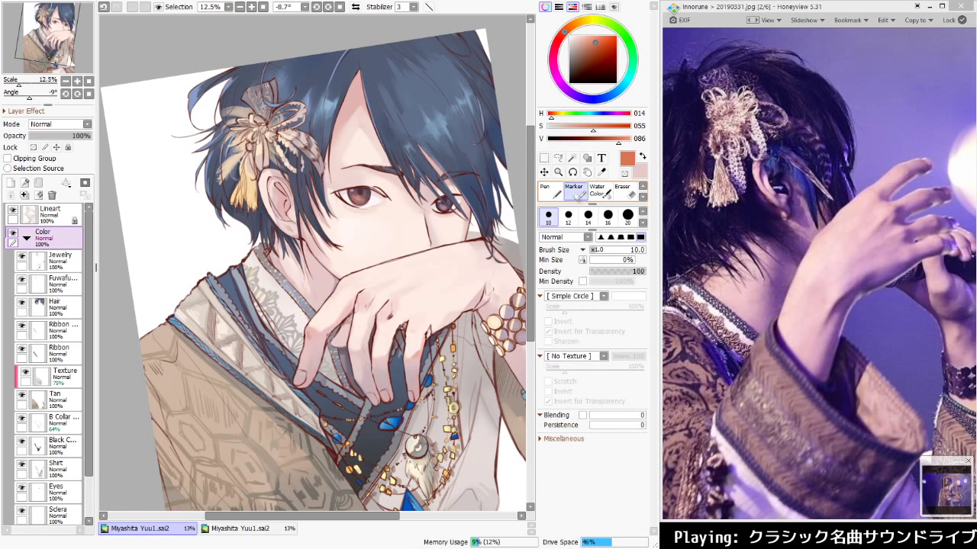
pyautogui.press(']')
pyautogui.press(']')
pyautogui.press(']')
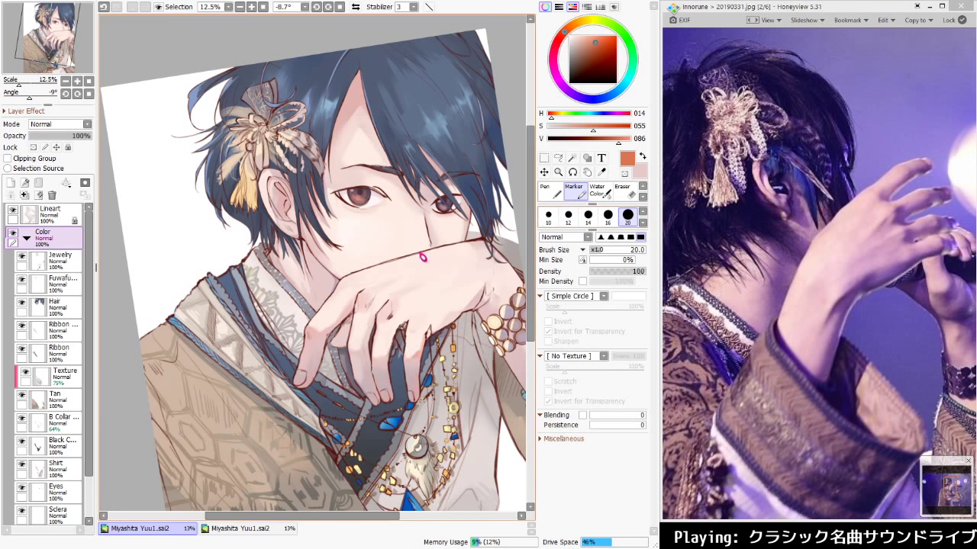
pyautogui.click(48, 214)
pyautogui.press(']')
pyautogui.press(']')
pyautogui.press(']')
pyautogui.press(']')
pyautogui.press(']')
pyautogui.press(']')
pyautogui.press(']')
pyautogui.press(']')
pyautogui.press(']')
pyautogui.press(']')
pyautogui.press(']')
pyautogui.press(']')
pyautogui.press(']')
pyautogui.press(']')
pyautogui.press(']')
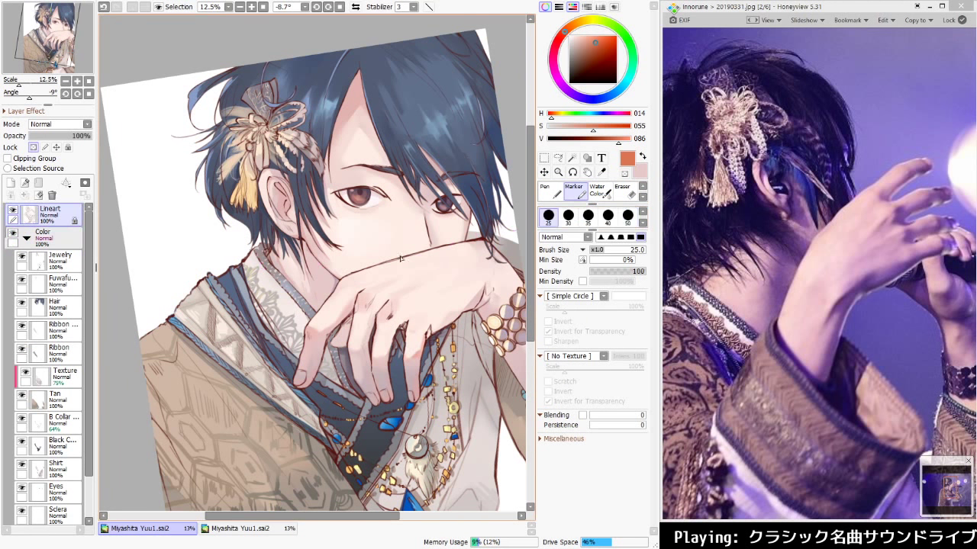
pyautogui.press(']')
pyautogui.press(']')
pyautogui.press(']')
pyautogui.moveTo(395, 262)
pyautogui.mouseDown()
pyautogui.moveTo(473, 250)
pyautogui.moveTo(451, 250)
pyautogui.moveTo(321, 325)
pyautogui.moveTo(354, 284)
pyautogui.mouseUp()
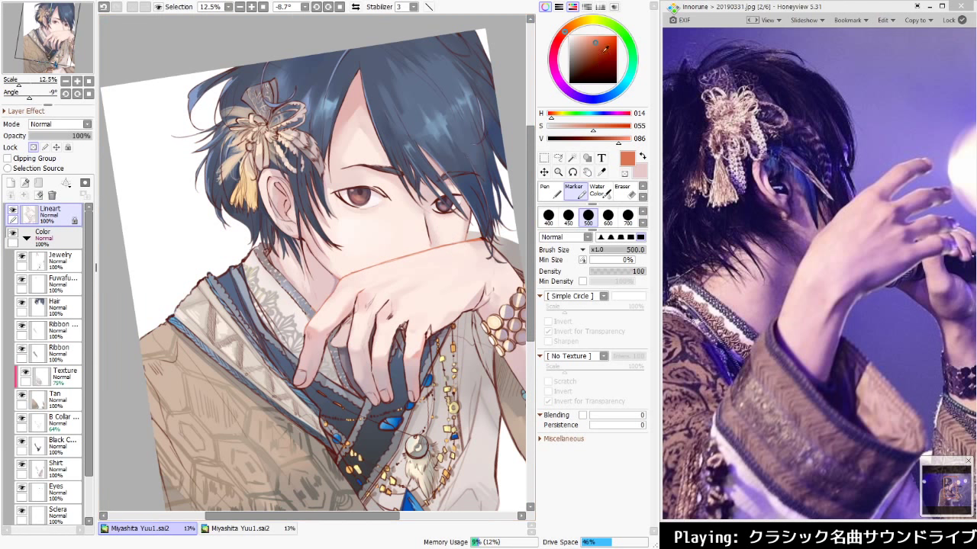
# Try recolouring the hand's outline in a dark orange-brown (H 31, S 65, V 48)
pyautogui.moveTo(563, 44); pyautogui.dragTo(558, 41)
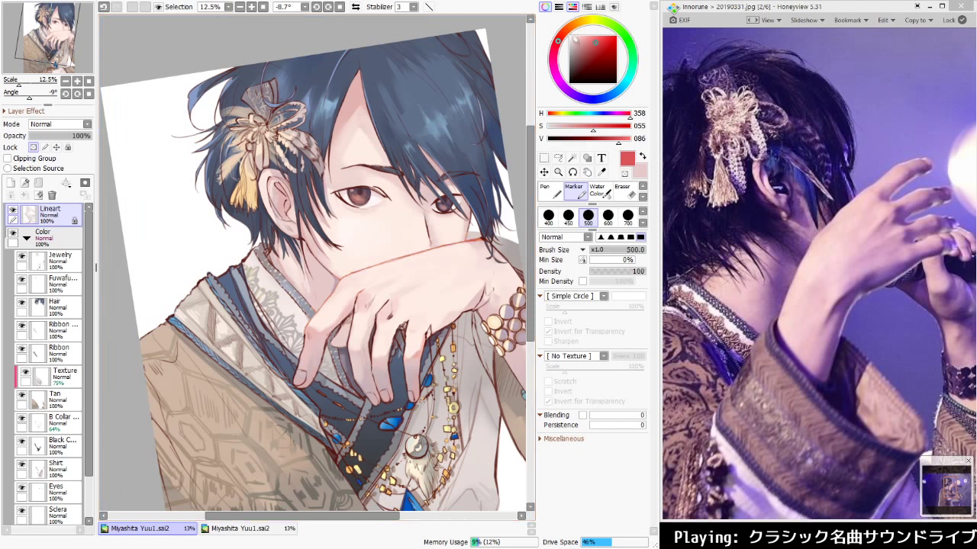
pyautogui.moveTo(560, 42); pyautogui.dragTo(573, 25)
pyautogui.moveTo(593, 130); pyautogui.dragTo(602, 131)
pyautogui.moveTo(602, 141); pyautogui.dragTo(587, 140)
pyautogui.moveTo(344, 289); pyautogui.dragTo(471, 245)
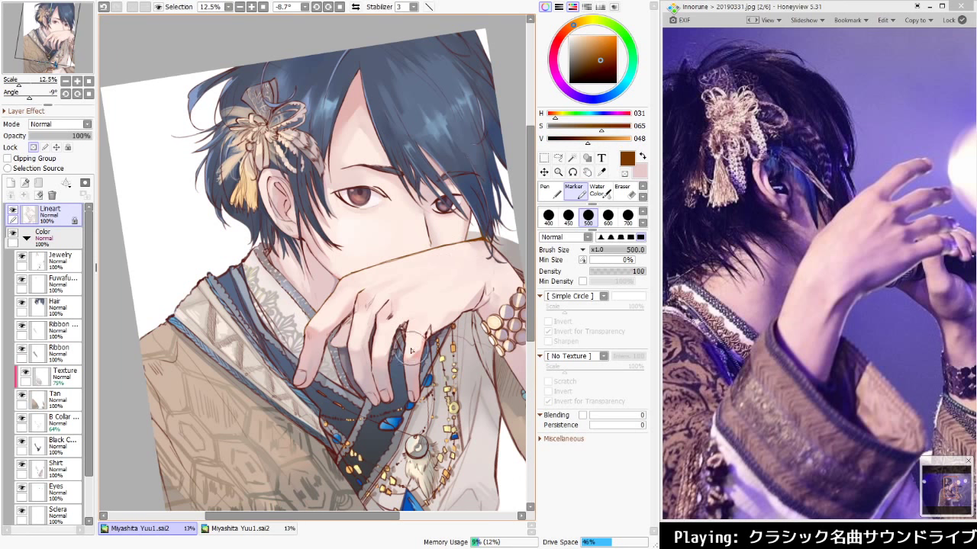
# Recolour the hand's outline in red (H 4, S 65, V 69), undoing the first strokes and repainting them
pyautogui.moveTo(565, 34); pyautogui.dragTo(560, 36)
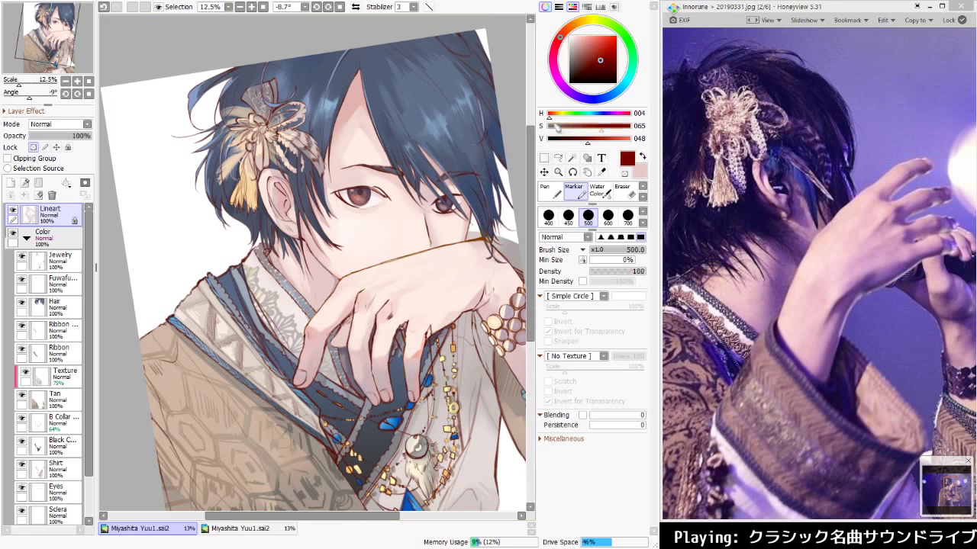
pyautogui.click(600, 50)
pyautogui.moveTo(400, 260); pyautogui.dragTo(485, 250)
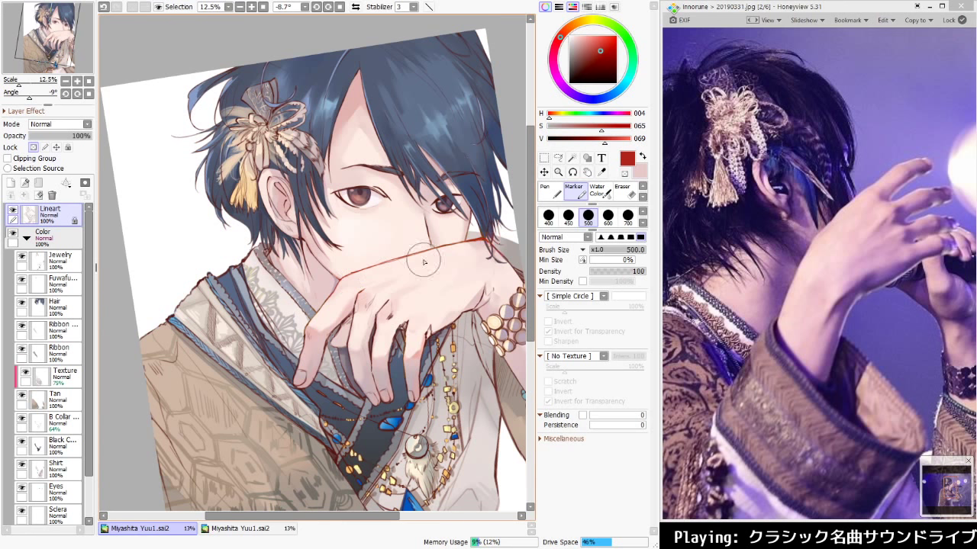
pyautogui.moveTo(400, 331)
pyautogui.mouseDown()
pyautogui.moveTo(419, 350)
pyautogui.moveTo(425, 328)
pyautogui.mouseUp()
pyautogui.hotkey('ctrl', 'z')
pyautogui.hotkey('ctrl', 'z')
pyautogui.hotkey('ctrl', 'z')
pyautogui.moveTo(384, 254); pyautogui.dragTo(475, 233)
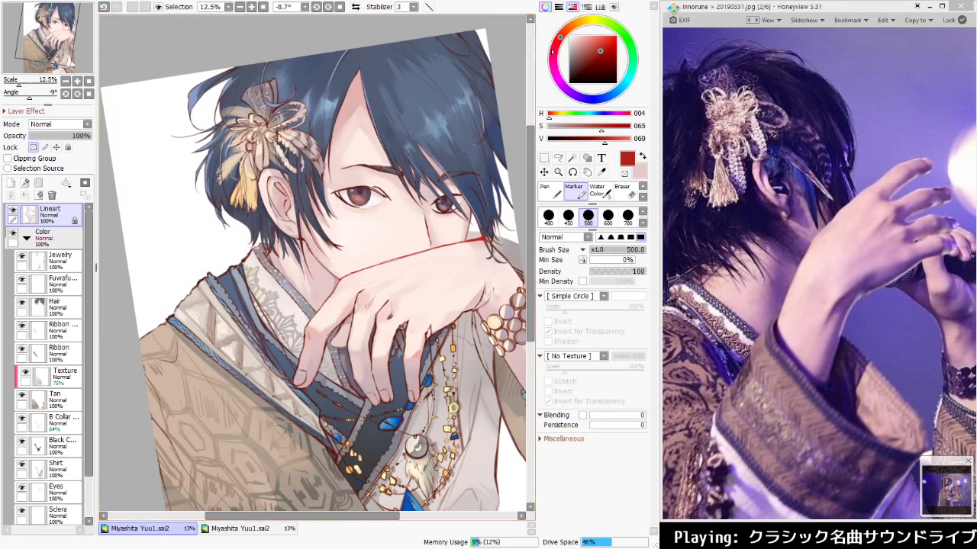
# Recolour the eye and hair line art in a very dark blue (H 207, S 65, V 17)
pyautogui.moveTo(567, 36)
pyautogui.mouseDown()
pyautogui.moveTo(555, 50)
pyautogui.moveTo(615, 93)
pyautogui.mouseUp()
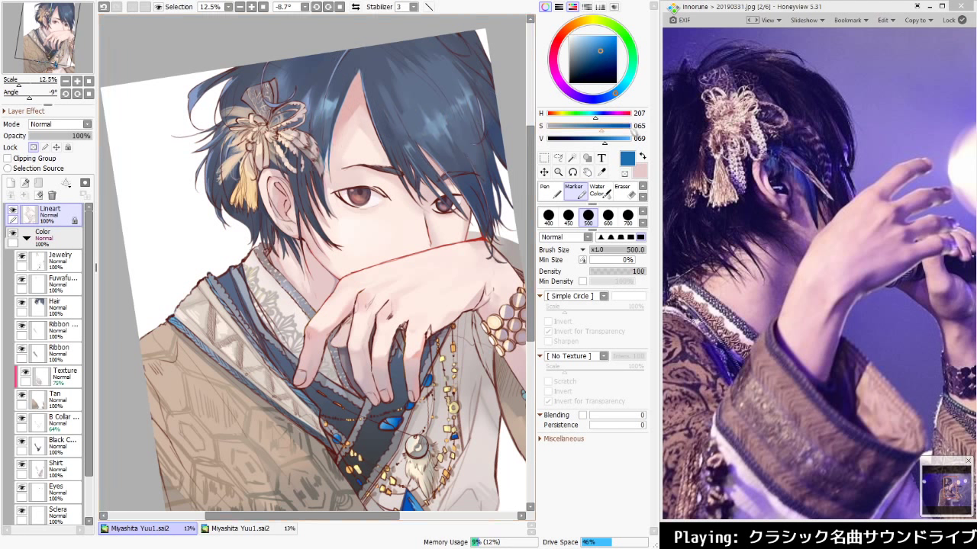
pyautogui.moveTo(599, 141); pyautogui.dragTo(561, 139)
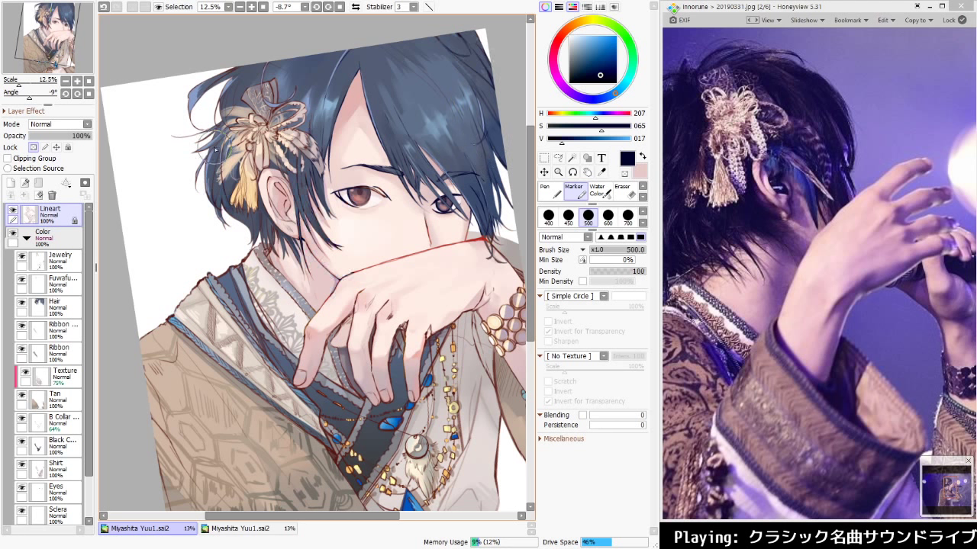
pyautogui.moveTo(317, 152)
pyautogui.mouseDown()
pyautogui.moveTo(310, 191)
pyautogui.moveTo(276, 235)
pyautogui.mouseUp()
# Recolour the outer hair and jaw line art in blues, using H 207, S 84, V 67 and a darker S 81, V 37
pyautogui.click(609, 51)
pyautogui.moveTo(181, 162); pyautogui.dragTo(138, 208)
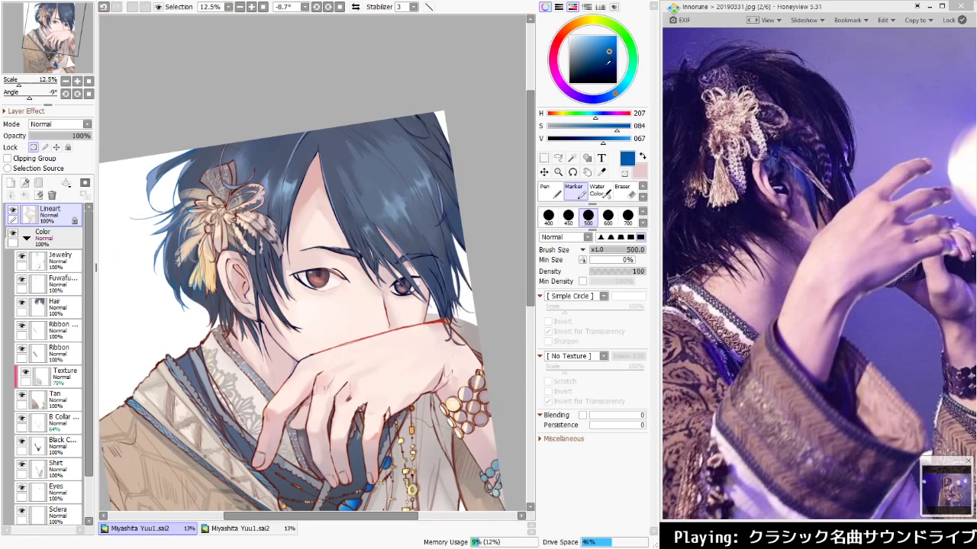
pyautogui.click(607, 65)
pyautogui.moveTo(187, 172)
pyautogui.mouseDown()
pyautogui.moveTo(160, 178)
pyautogui.moveTo(170, 216)
pyautogui.moveTo(190, 232)
pyautogui.moveTo(198, 288)
pyautogui.mouseUp()
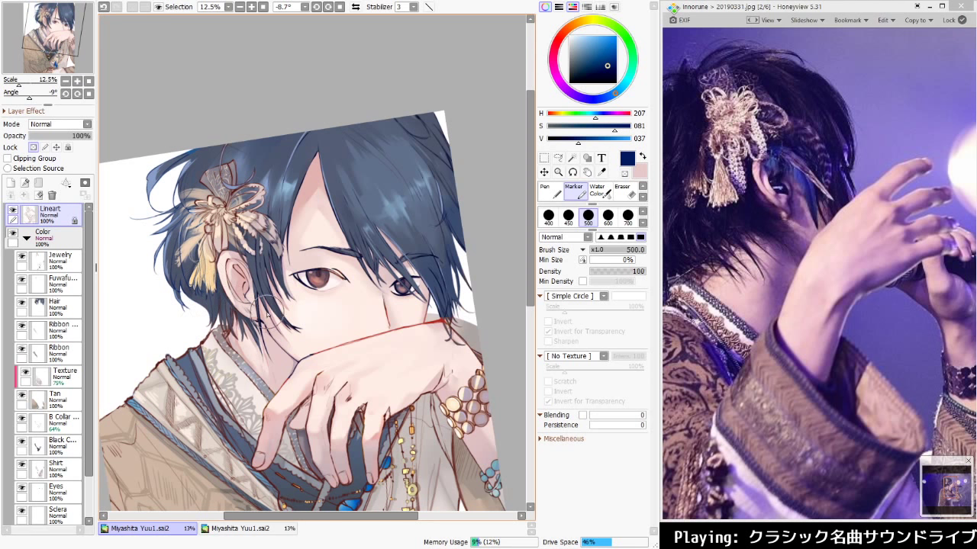
pyautogui.moveTo(283, 309); pyautogui.dragTo(320, 274)
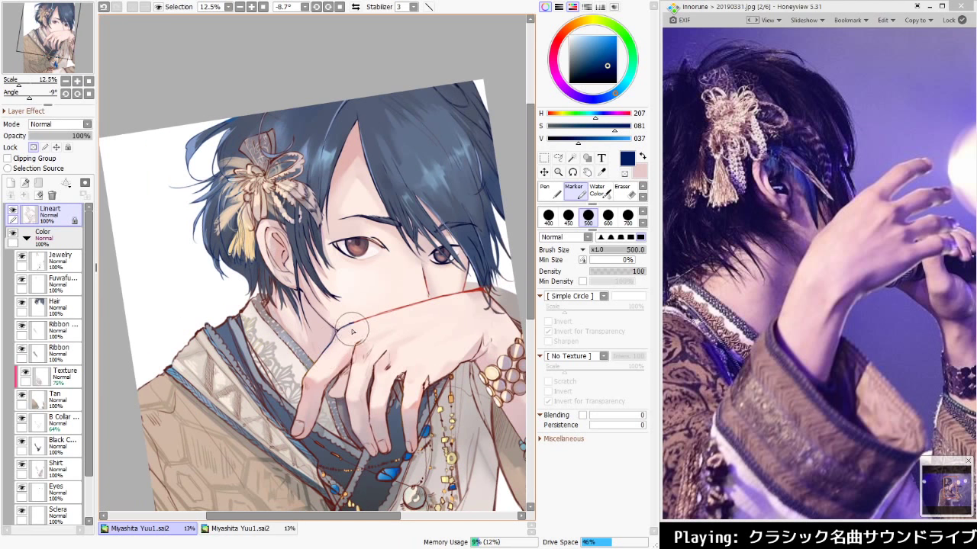
# Blend the recoloured line art where the jaw meets the hand with the Water Color brush, enlarged to size 800
pyautogui.press('e')
pyautogui.press('c')
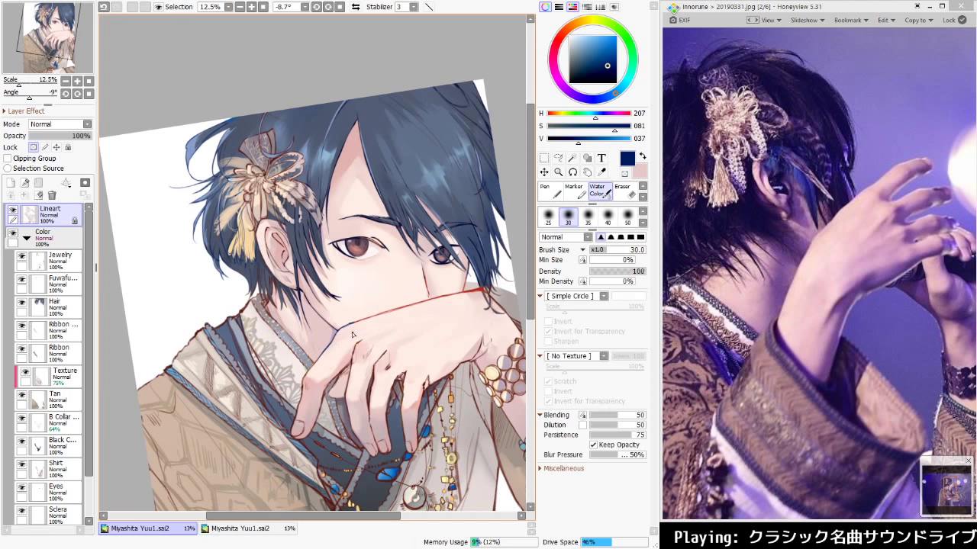
pyautogui.press(']')
pyautogui.press(']')
pyautogui.press(']')
pyautogui.press(']')
pyautogui.press(']')
pyautogui.press(']')
pyautogui.press(']')
pyautogui.press(']')
pyautogui.press(']')
pyautogui.press(']')
pyautogui.press(']')
pyautogui.press(']')
pyautogui.press(']')
pyautogui.press(']')
pyautogui.press(']')
pyautogui.press(']')
pyautogui.press(']')
pyautogui.press(']')
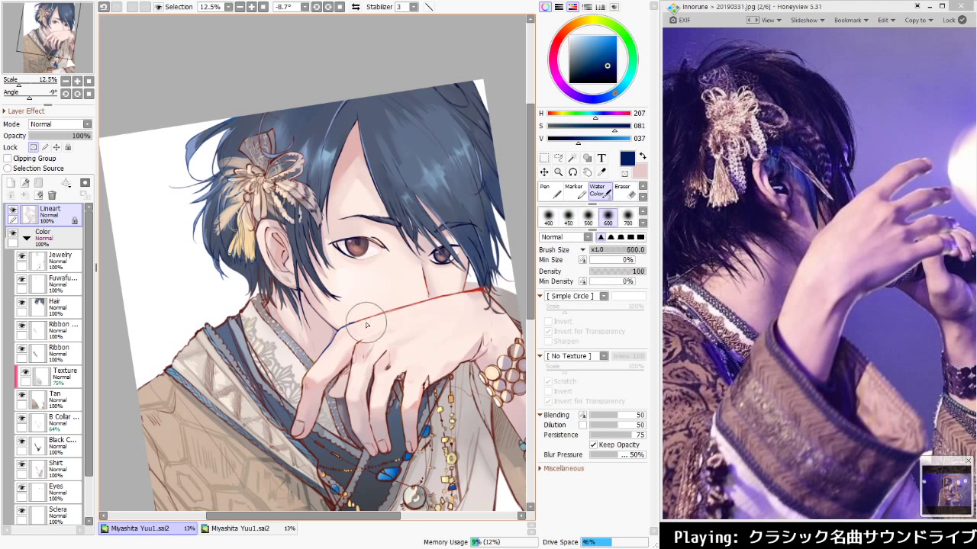
pyautogui.moveTo(307, 351)
pyautogui.mouseDown()
pyautogui.moveTo(337, 333)
pyautogui.moveTo(321, 332)
pyautogui.mouseUp()
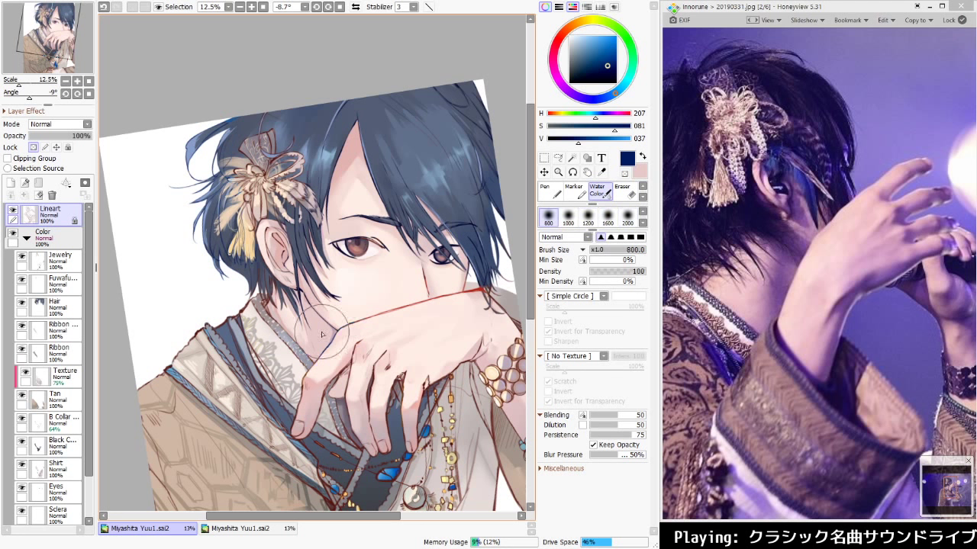
# Tint the line art along the hand's edge and the covered eye dark blue, undoing the last stroke over the uncovered eye
pyautogui.moveTo(445, 319)
pyautogui.mouseDown()
pyautogui.moveTo(474, 316)
pyautogui.moveTo(485, 287)
pyautogui.moveTo(508, 303)
pyautogui.moveTo(485, 280)
pyautogui.moveTo(509, 323)
pyautogui.moveTo(489, 292)
pyautogui.moveTo(444, 309)
pyautogui.mouseUp()
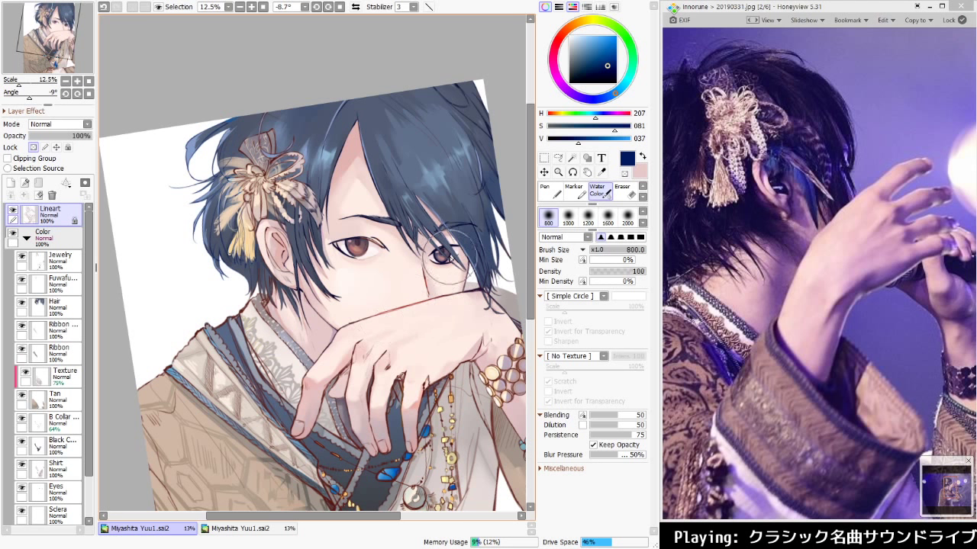
pyautogui.moveTo(469, 260)
pyautogui.mouseDown()
pyautogui.moveTo(484, 282)
pyautogui.moveTo(486, 250)
pyautogui.mouseUp()
pyautogui.moveTo(330, 257)
pyautogui.mouseDown()
pyautogui.moveTo(339, 229)
pyautogui.moveTo(409, 243)
pyautogui.mouseUp()
pyautogui.hotkey('ctrl', 'z')
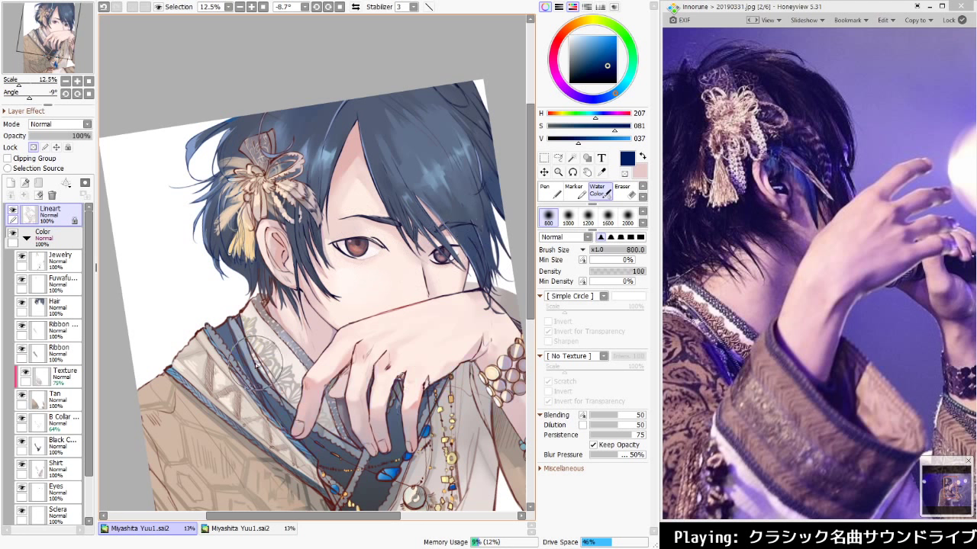
# Recolour the line art of the collar, robe and sleeves in dark blue (H 207, S 81, V 37) with the Water Color brush
pyautogui.moveTo(302, 431); pyautogui.dragTo(333, 371)
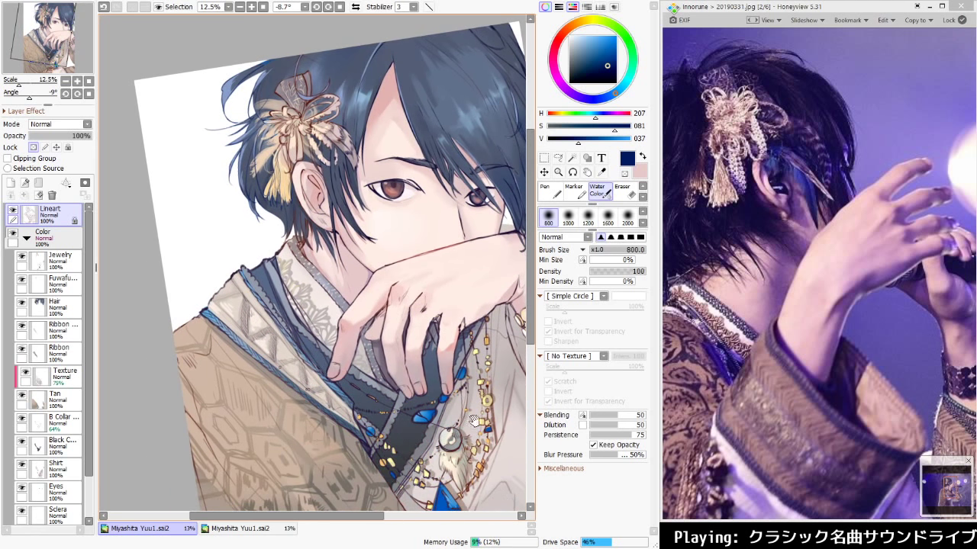
pyautogui.moveTo(412, 463); pyautogui.dragTo(372, 352)
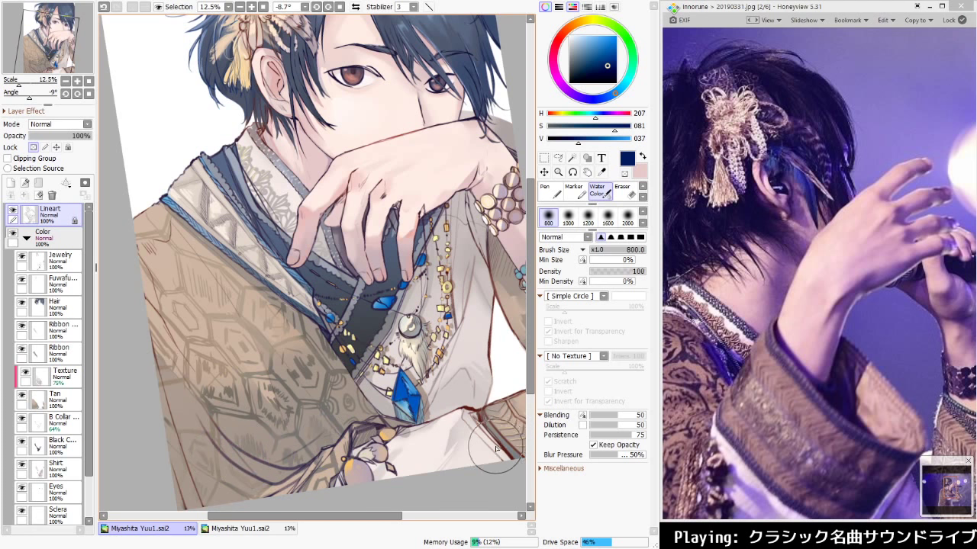
pyautogui.moveTo(484, 447); pyautogui.dragTo(390, 467)
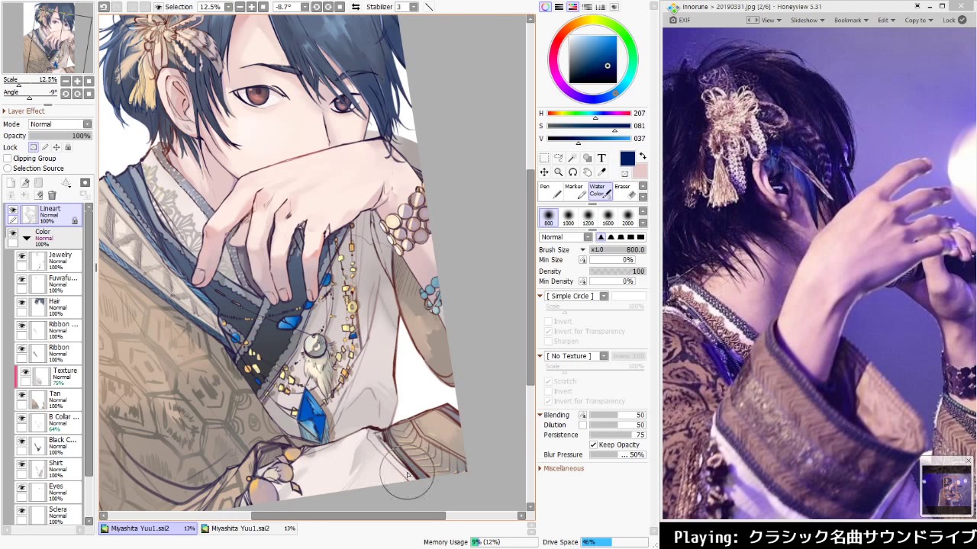
pyautogui.moveTo(387, 369); pyautogui.dragTo(393, 396)
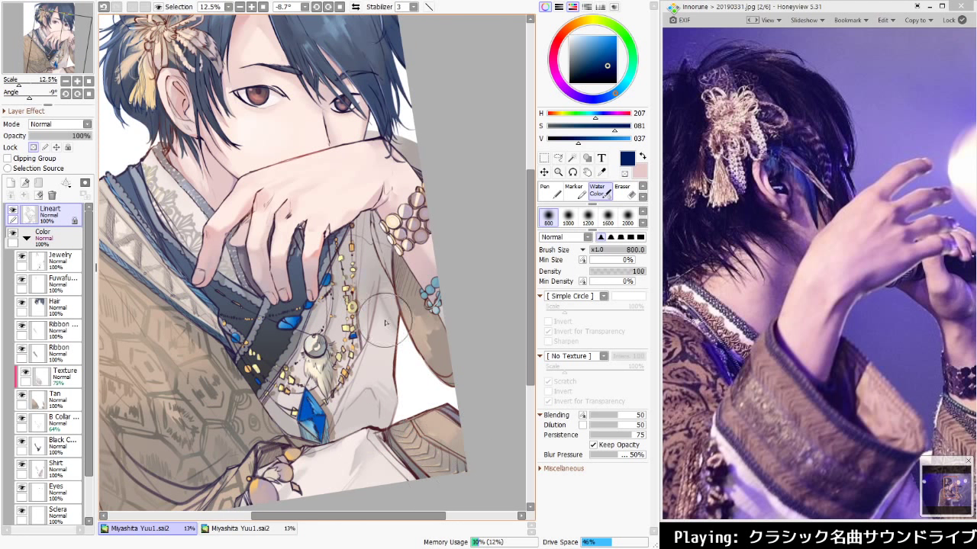
pyautogui.moveTo(378, 260); pyautogui.dragTo(483, 405)
pyautogui.moveTo(476, 280)
pyautogui.mouseDown()
pyautogui.moveTo(380, 328)
pyautogui.moveTo(458, 307)
pyautogui.mouseUp()
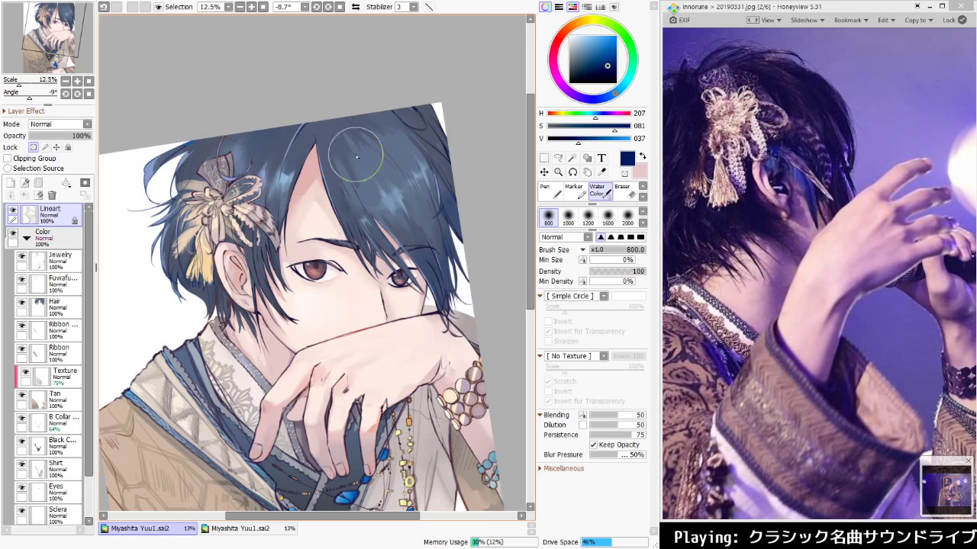
# Recolour the hair ornament's line art in muted yellow (H 50, S 30, V 69) and brighter S 63, V 89 at brush size 400
pyautogui.click(586, 19)
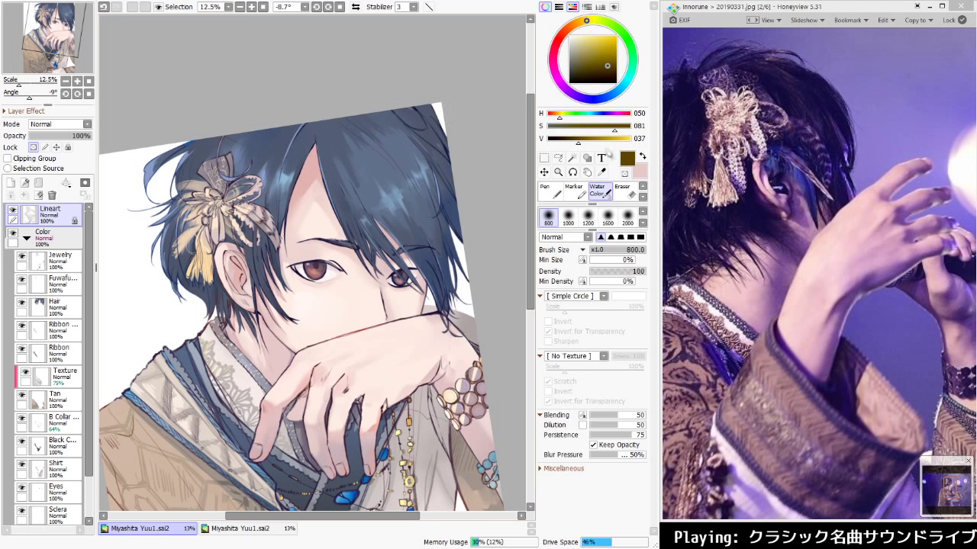
pyautogui.moveTo(609, 139); pyautogui.dragTo(605, 139)
pyautogui.moveTo(600, 126); pyautogui.dragTo(575, 127)
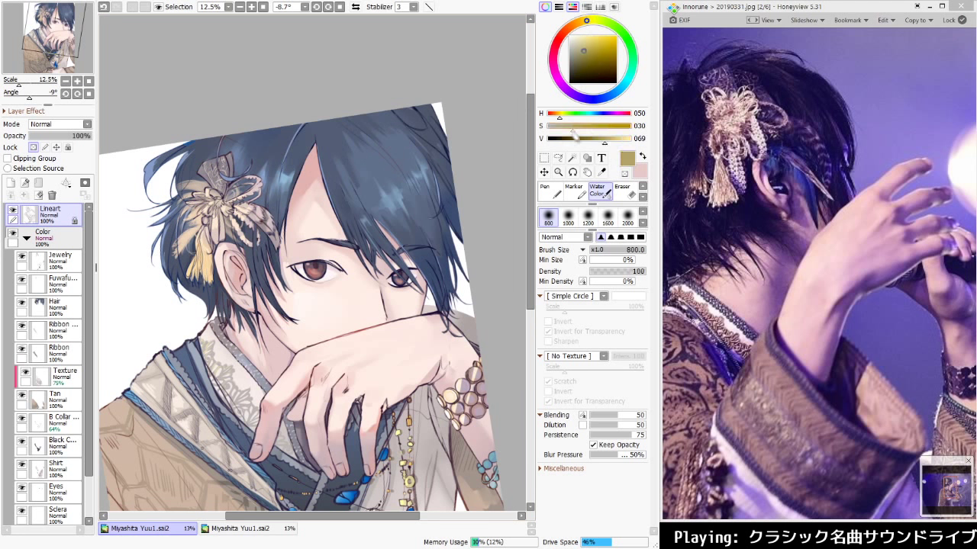
pyautogui.press('[')
pyautogui.press('[')
pyautogui.press('[')
pyautogui.press('[')
pyautogui.press('[')
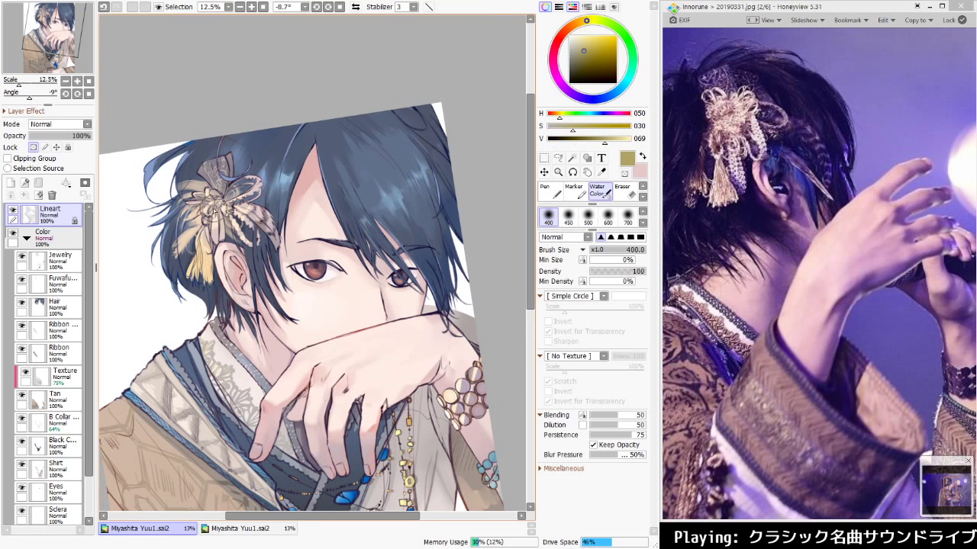
pyautogui.moveTo(214, 213)
pyautogui.mouseDown()
pyautogui.moveTo(202, 226)
pyautogui.moveTo(212, 203)
pyautogui.mouseUp()
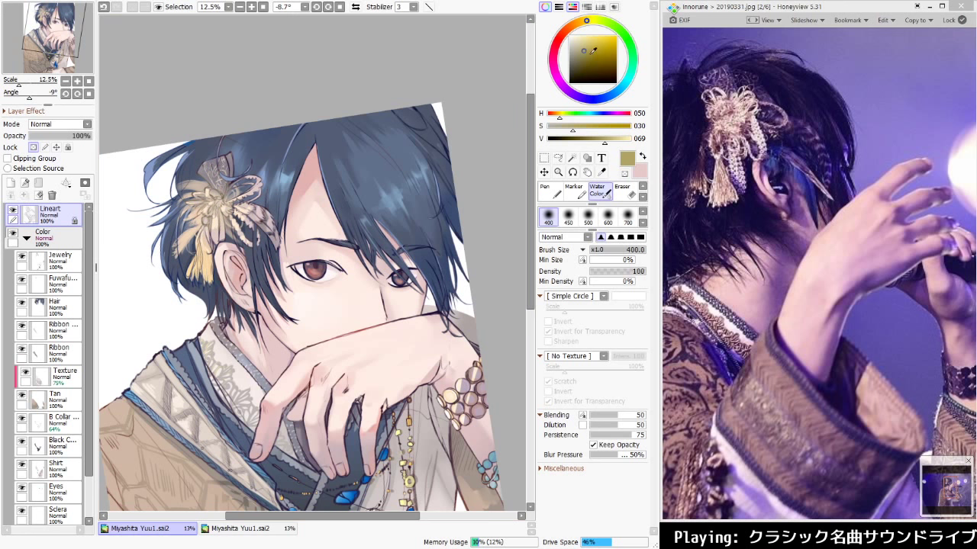
pyautogui.moveTo(592, 50); pyautogui.dragTo(599, 41)
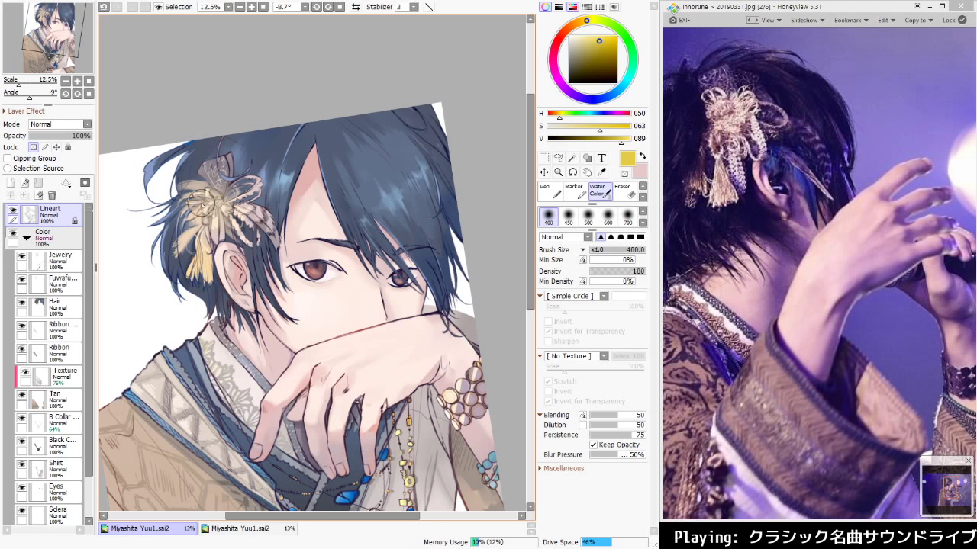
pyautogui.moveTo(207, 191)
pyautogui.mouseDown()
pyautogui.moveTo(237, 216)
pyautogui.moveTo(252, 183)
pyautogui.mouseUp()
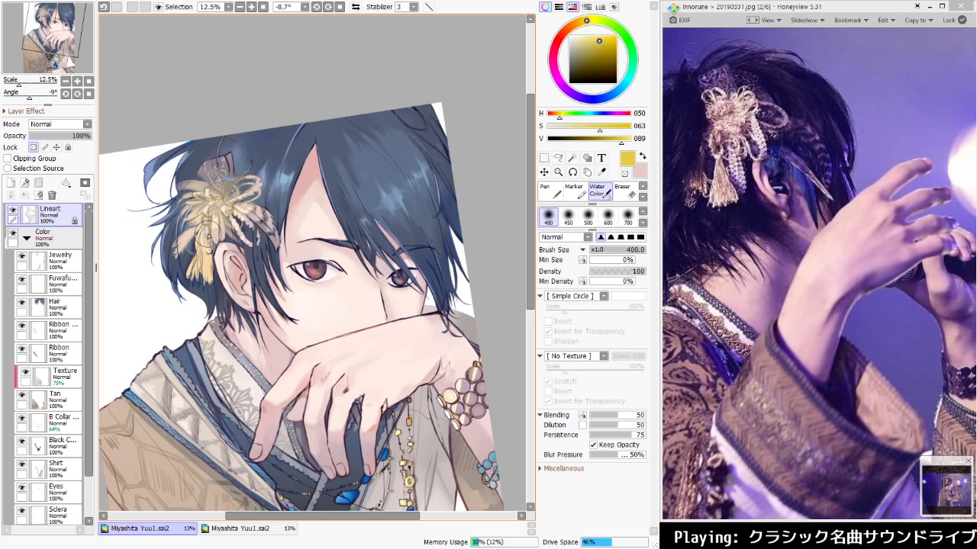
# Deepen the hair ornament's upper and lower line art with darker yellows, S 83, V 66 and S 85, V 46
pyautogui.click(608, 47)
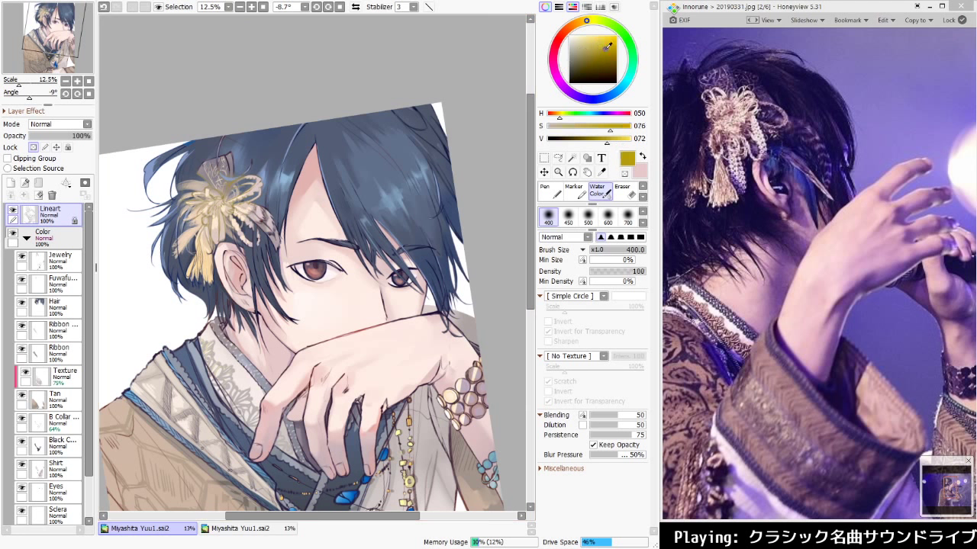
pyautogui.moveTo(611, 46); pyautogui.dragTo(611, 33)
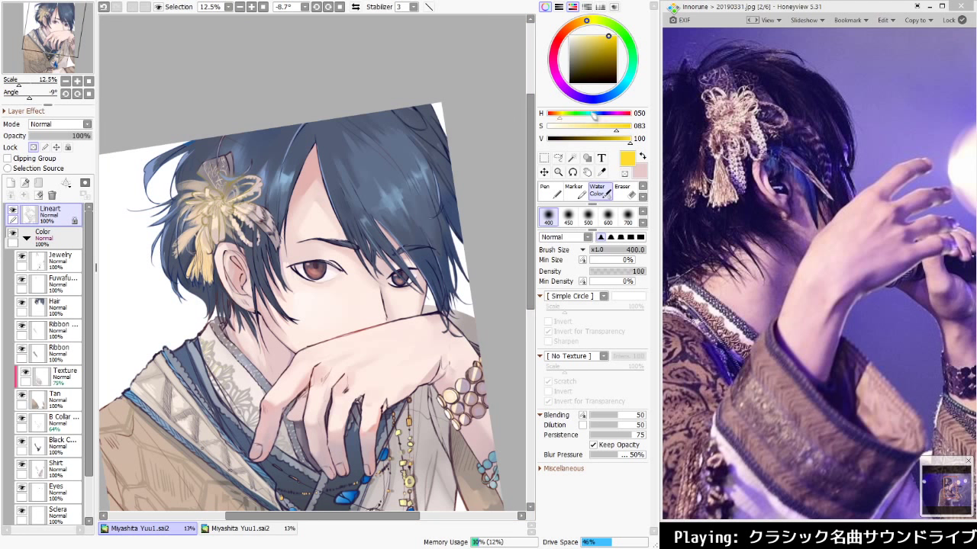
pyautogui.moveTo(598, 140); pyautogui.dragTo(603, 140)
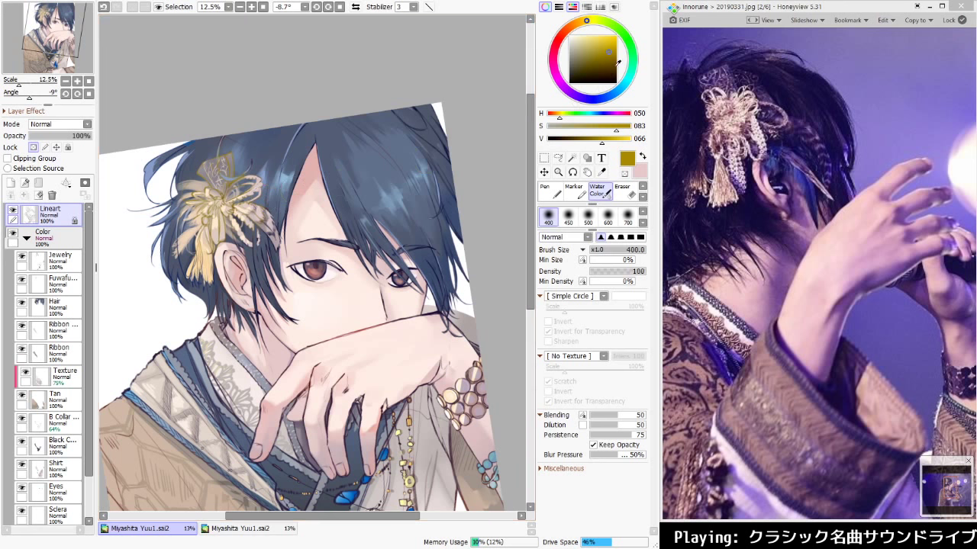
pyautogui.click(610, 60)
pyautogui.moveTo(188, 213)
pyautogui.mouseDown()
pyautogui.moveTo(223, 210)
pyautogui.moveTo(196, 221)
pyautogui.moveTo(211, 226)
pyautogui.moveTo(228, 209)
pyautogui.moveTo(208, 203)
pyautogui.moveTo(208, 234)
pyautogui.moveTo(220, 230)
pyautogui.moveTo(197, 204)
pyautogui.mouseUp()
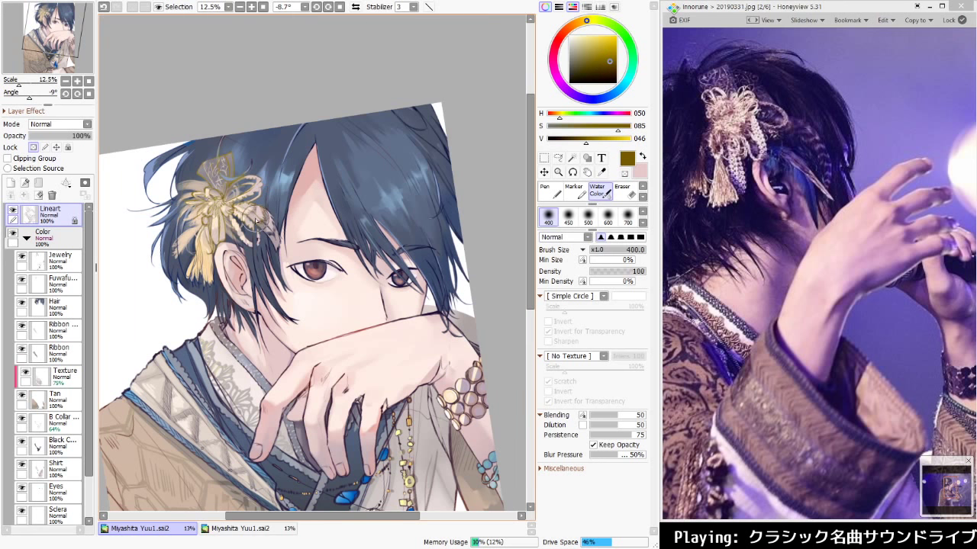
# Shade the hair ornament's line art with browns, H 43, S 51, V 52 and the redder H 34, S 48, V 52
pyautogui.moveTo(345, 253); pyautogui.dragTo(388, 244)
pyautogui.click(600, 64)
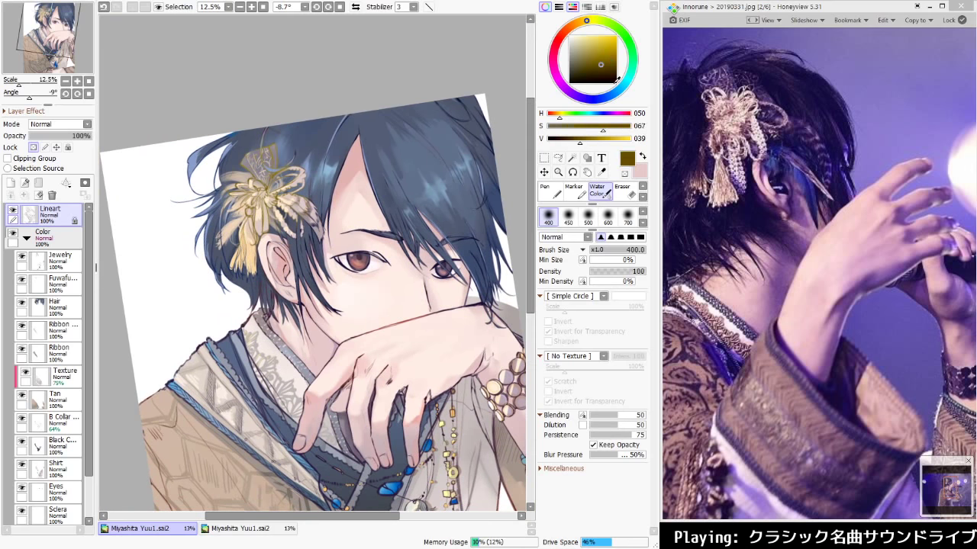
pyautogui.click(627, 84)
pyautogui.click(590, 59)
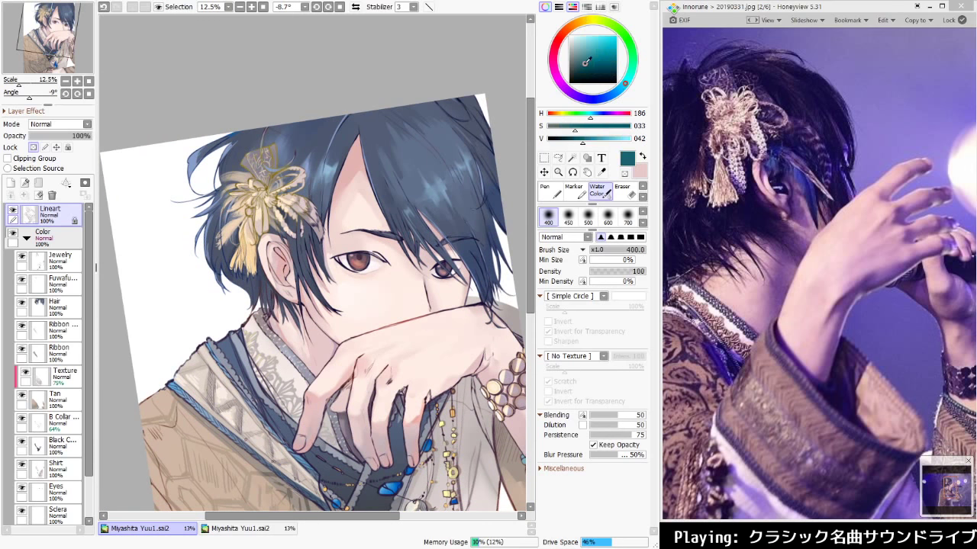
pyautogui.click(564, 116)
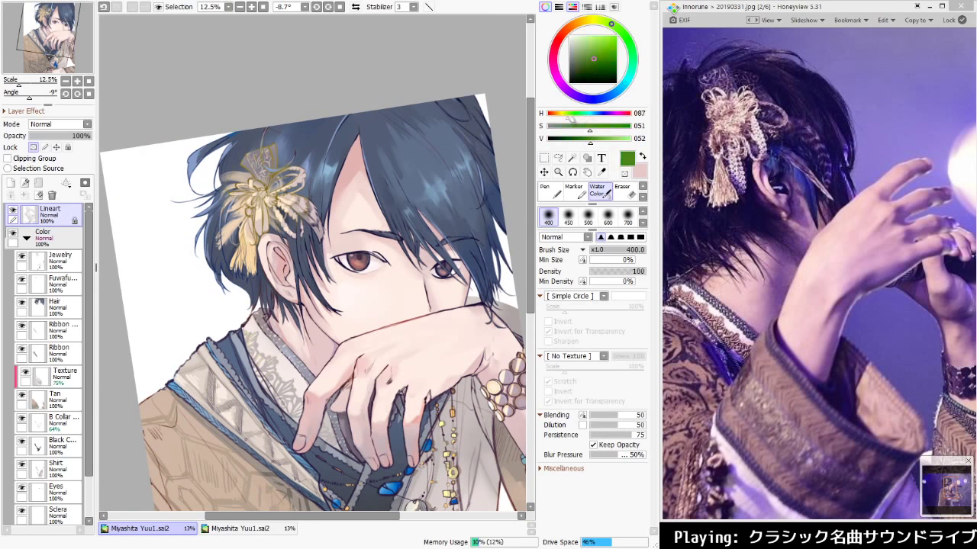
pyautogui.moveTo(563, 116); pyautogui.dragTo(558, 116)
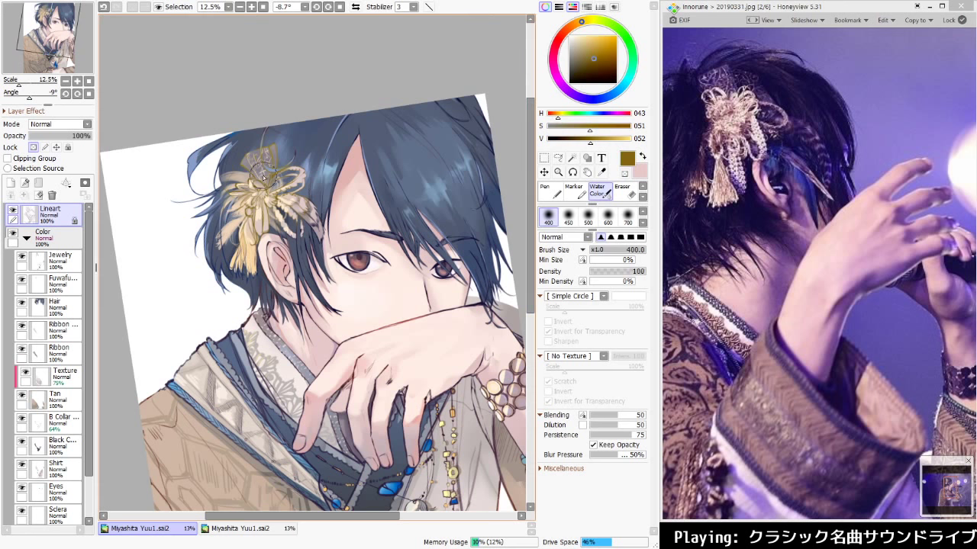
pyautogui.click(588, 126)
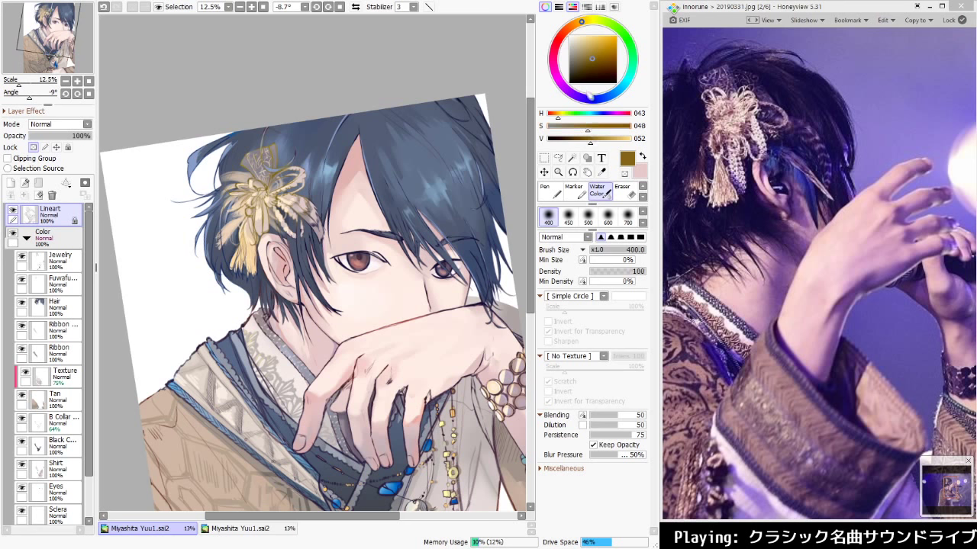
pyautogui.click(557, 115)
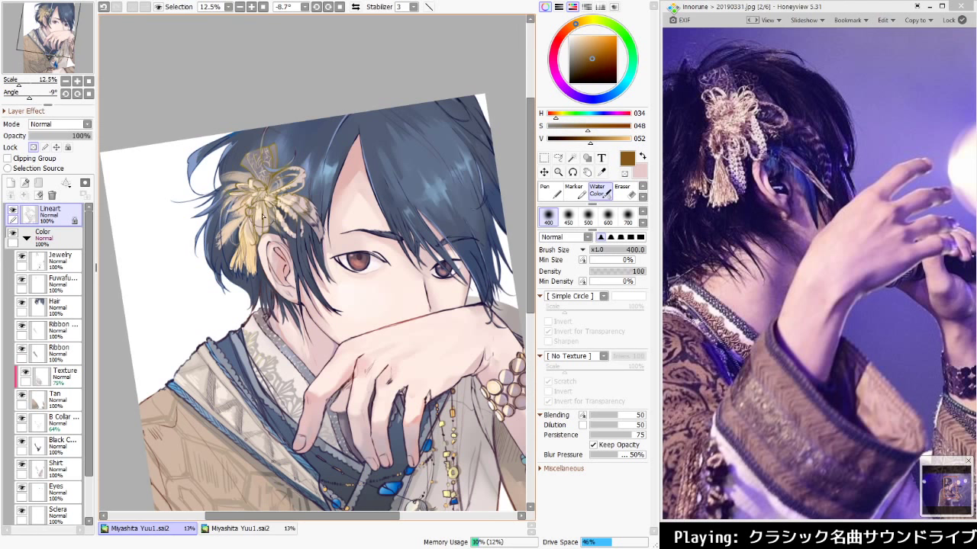
# Redefine the ornament's central loops in brown, alternating the Marker at size 500 with the Water Color brush
pyautogui.press('m')
pyautogui.moveTo(252, 195); pyautogui.dragTo(257, 193)
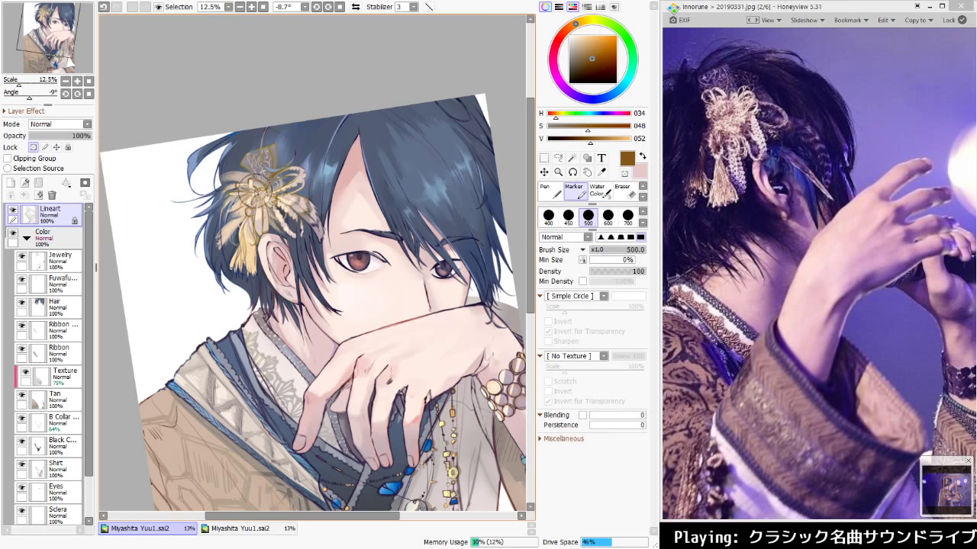
pyautogui.press('w')
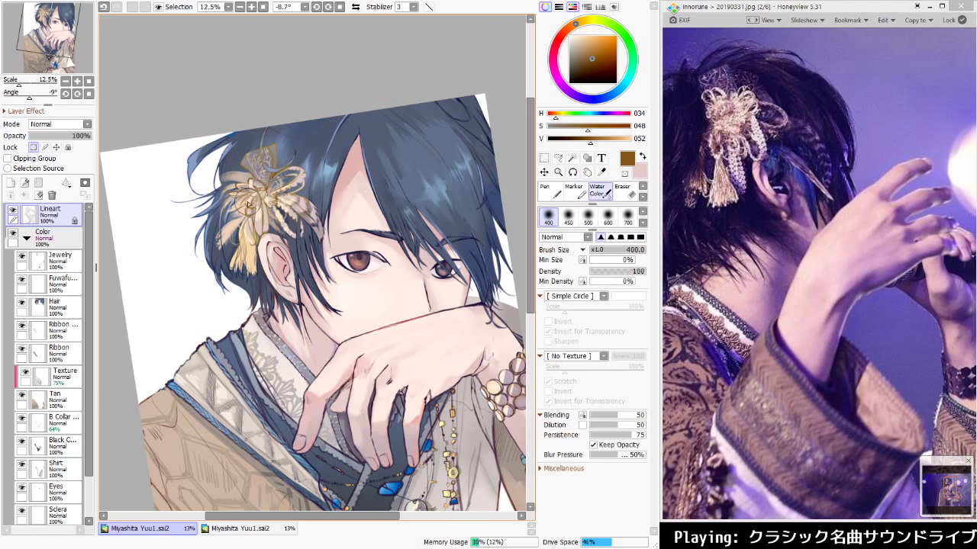
pyautogui.press('m')
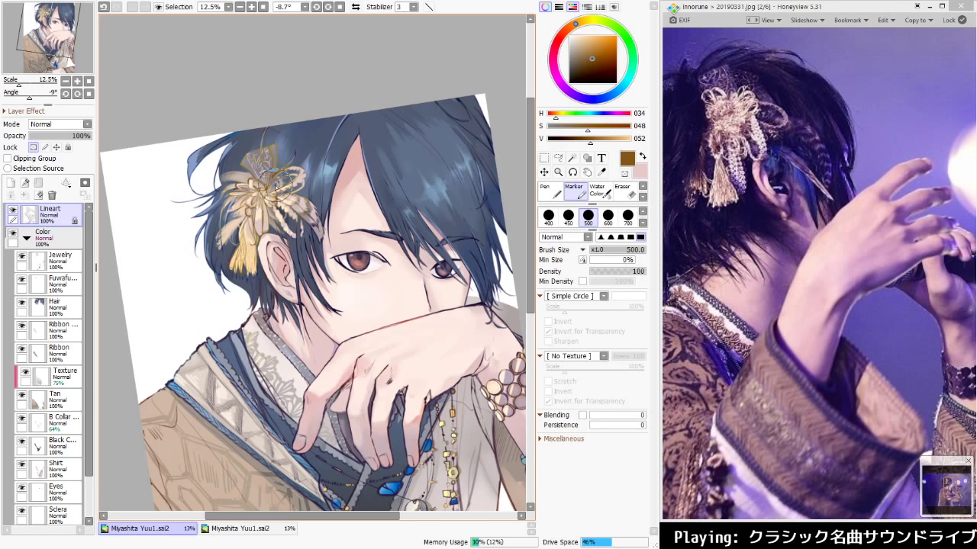
pyautogui.press('w')
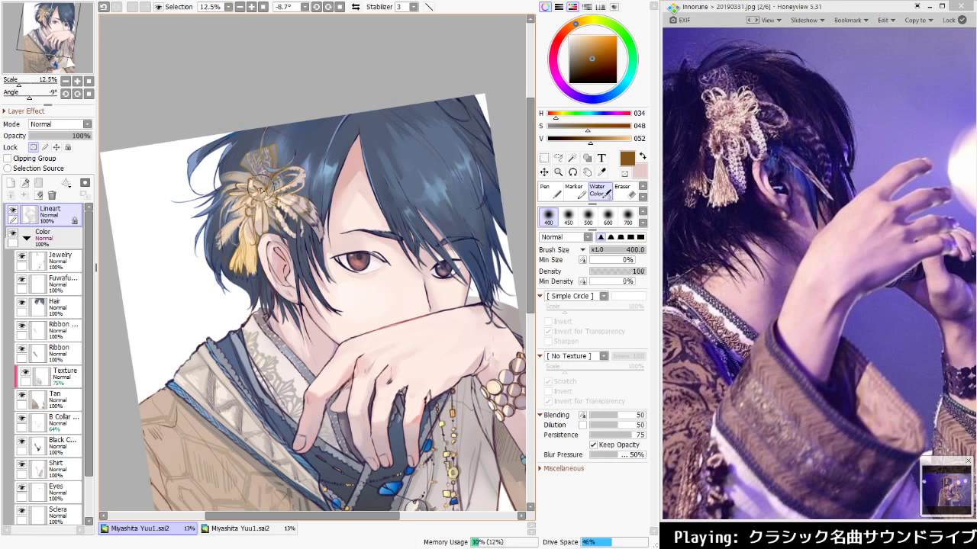
# Enlarge the Water Color brush to size 1000 and blend brown over the ornament's line art down to the tassels
pyautogui.press(']')
pyautogui.press(']')
pyautogui.press(']')
pyautogui.press(']')
pyautogui.press(']')
pyautogui.press(']')
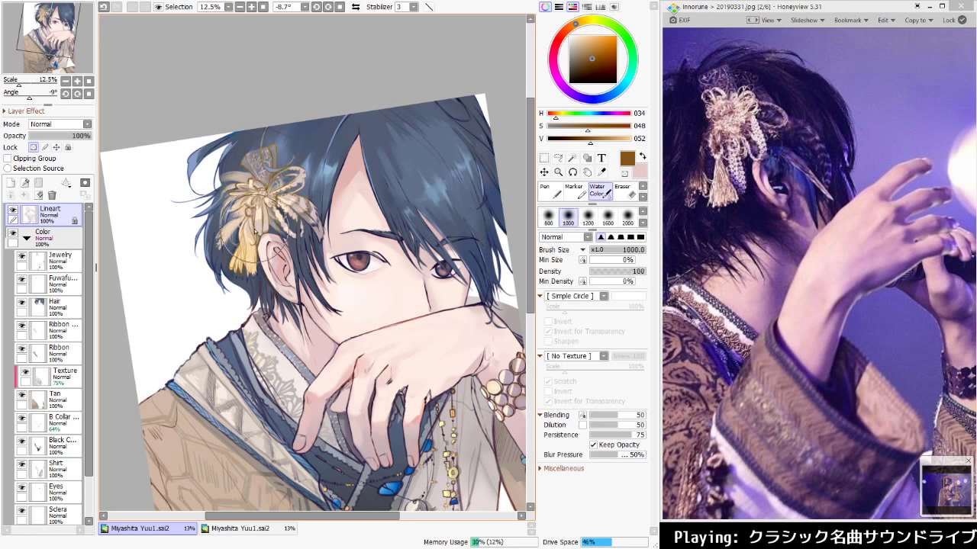
pyautogui.moveTo(255, 231)
pyautogui.mouseDown()
pyautogui.moveTo(277, 196)
pyautogui.moveTo(254, 246)
pyautogui.moveTo(268, 227)
pyautogui.mouseUp()
# Reduce the Water Color brush to size 400 and warm the line art around the eye with the same brown
pyautogui.press('[')
pyautogui.press('[')
pyautogui.press('[')
pyautogui.press('[')
pyautogui.press('[')
pyautogui.press('[')
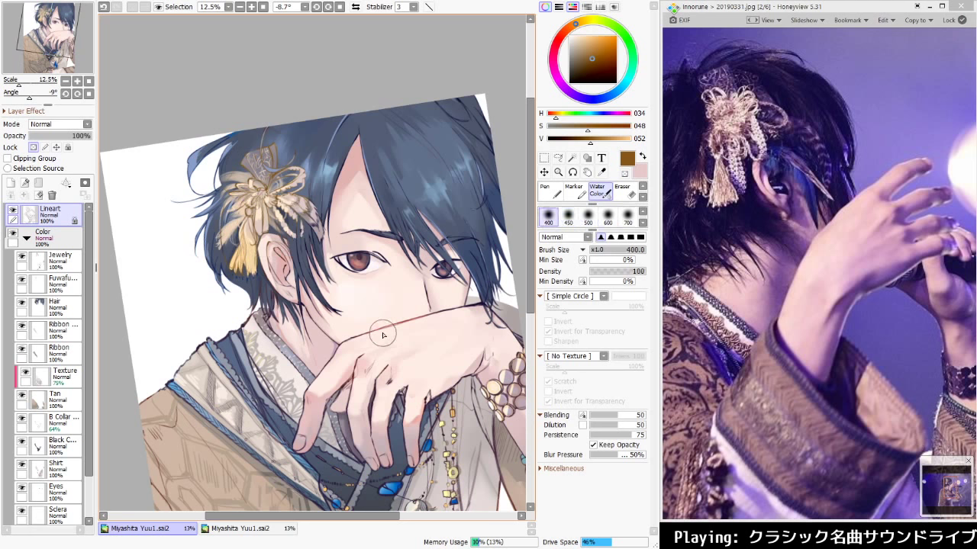
pyautogui.moveTo(386, 336); pyautogui.dragTo(360, 294)
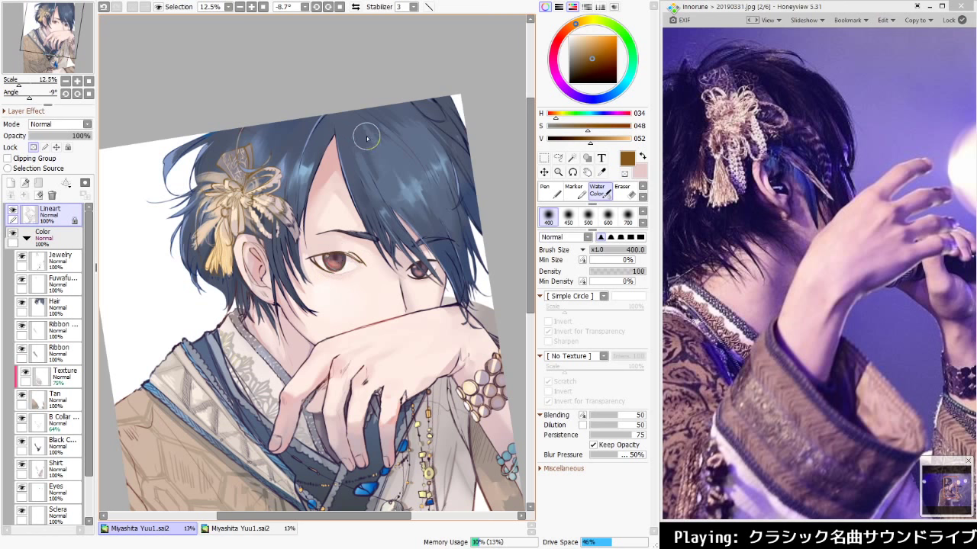
pyautogui.press('Home')
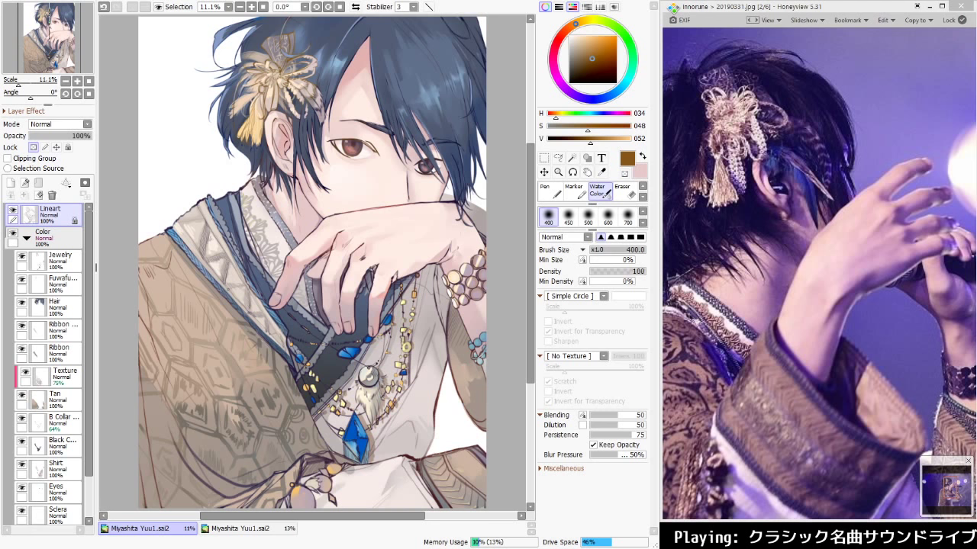
# Brighten the brush colour to gold, H 34, S 48, V 83, and reduce the Marker to size 160 for the collar chain's line art
pyautogui.scroll(2, 407, 277)
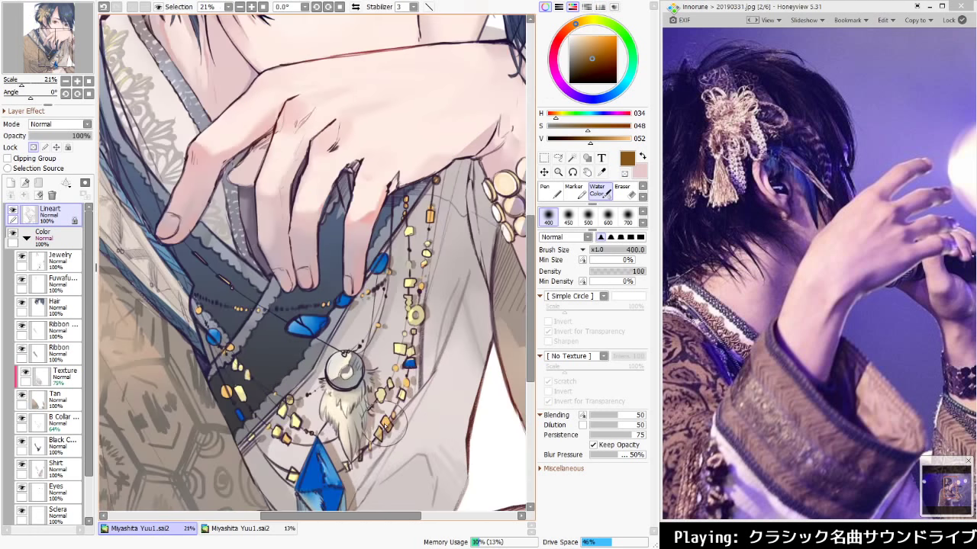
pyautogui.moveTo(418, 350); pyautogui.dragTo(442, 432)
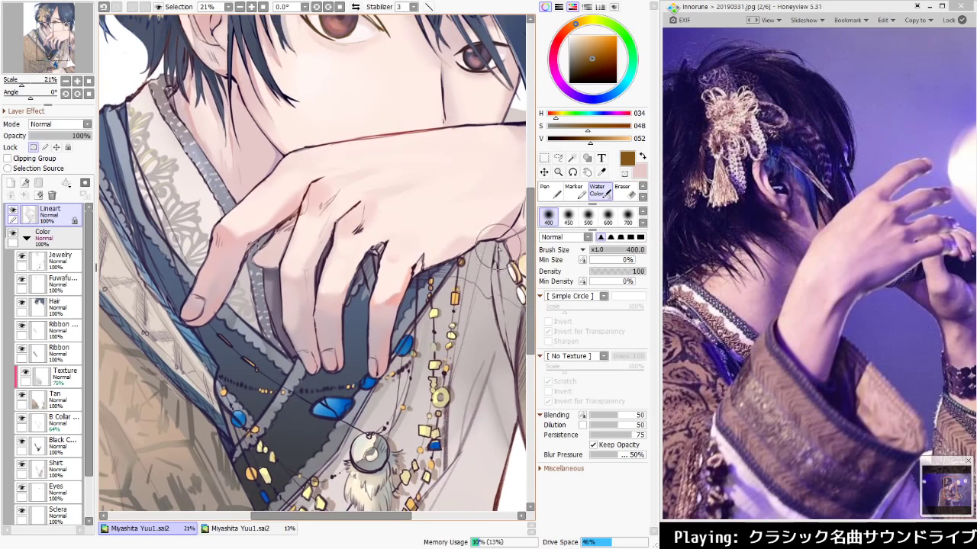
pyautogui.click(617, 138)
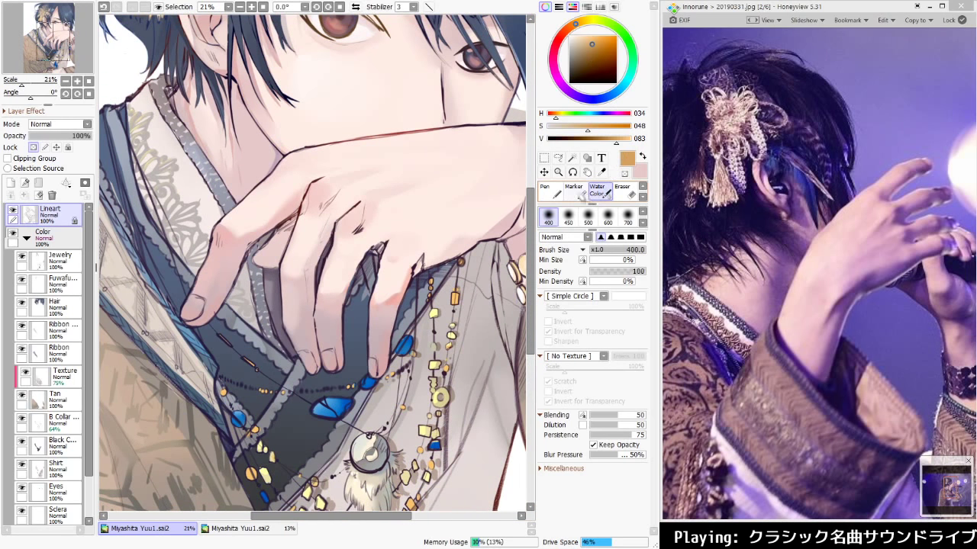
pyautogui.click(574, 191)
pyautogui.press('[')
pyautogui.press('[')
pyautogui.press('[')
pyautogui.press('[')
pyautogui.press('[')
pyautogui.press('[')
pyautogui.press('[')
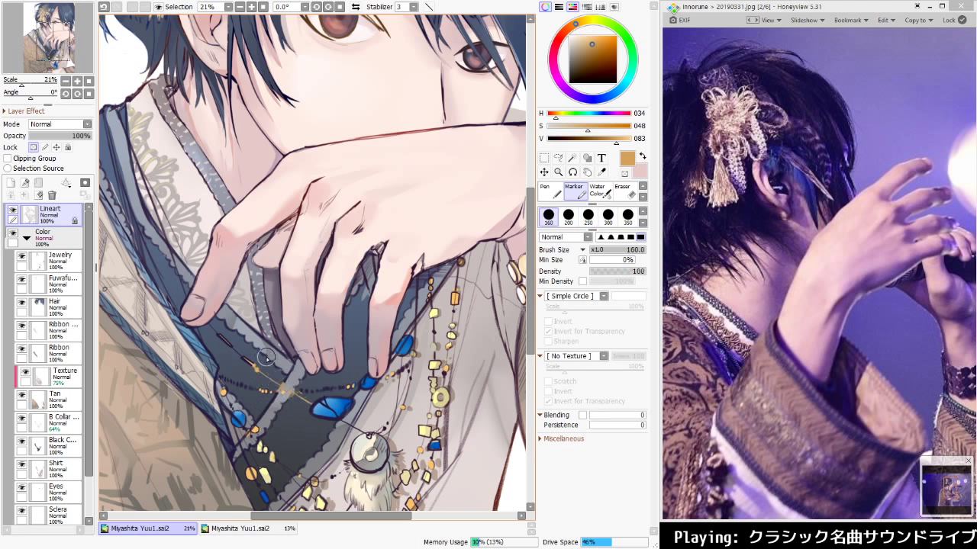
# Undo the last stroke and recolour the thin chain across the dark collar gold with the Marker at size 60
pyautogui.hotkey('ctrl', 'z')
pyautogui.press('[')
pyautogui.press('[')
pyautogui.press('[')
pyautogui.press('[')
pyautogui.press('[')
pyautogui.press('[')
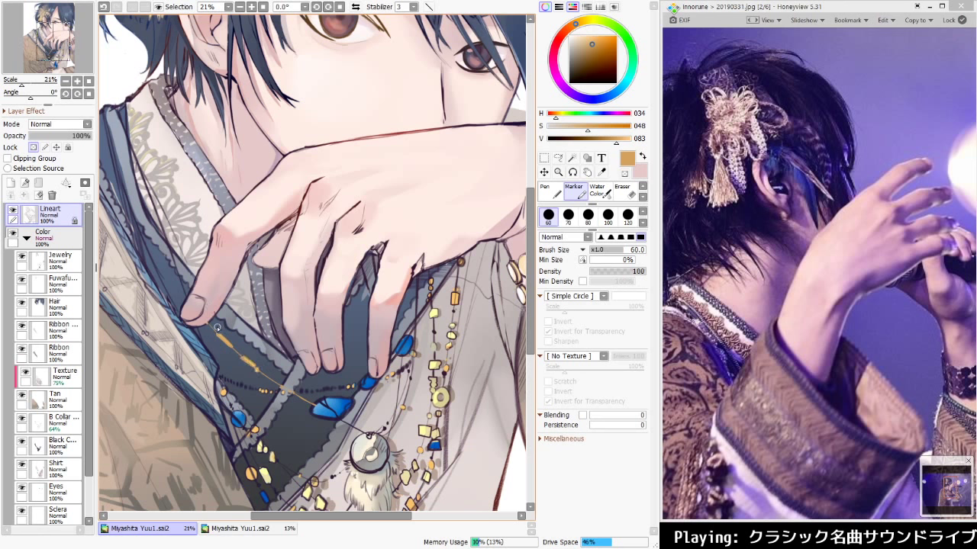
pyautogui.press('c')
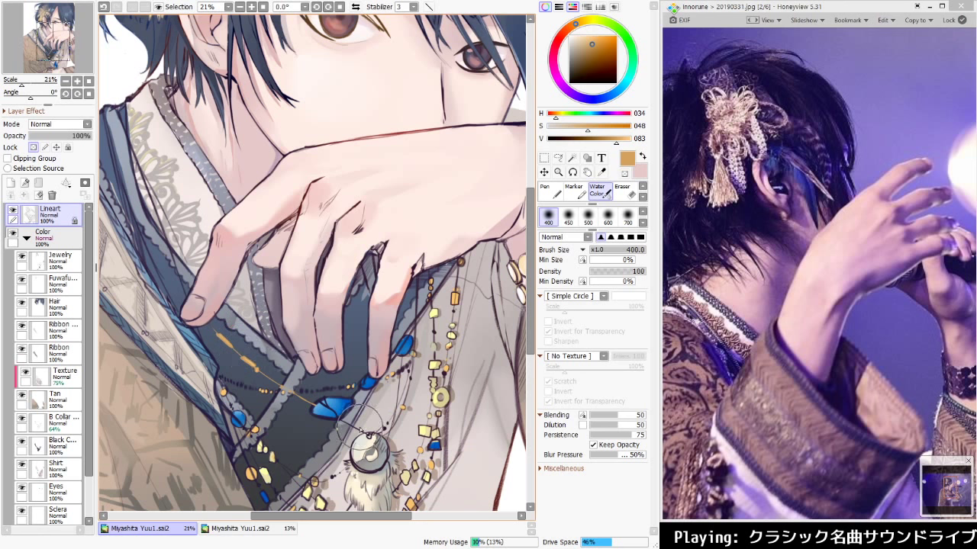
pyautogui.press('m')
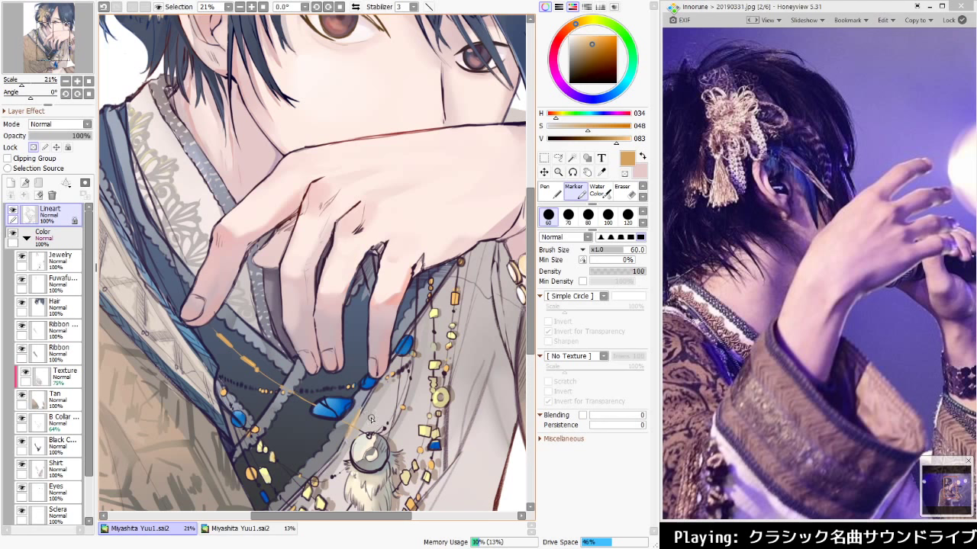
# Undo the last stroke and recolour the chain between the large blue gem and the round pendant gold, reducing the Marker to size 9
pyautogui.scroll(4, 387, 440)
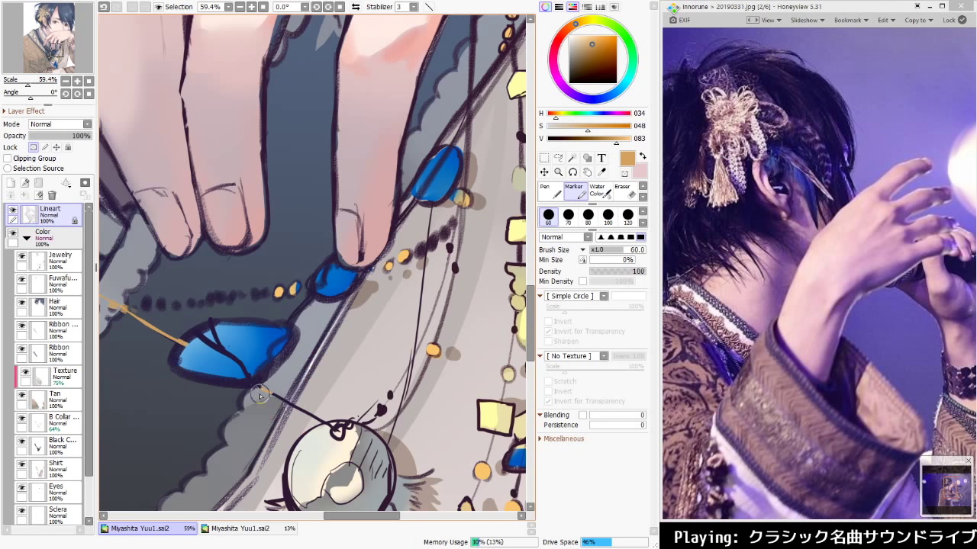
pyautogui.hotkey('ctrl', 'z')
pyautogui.moveTo(269, 389); pyautogui.dragTo(277, 398)
pyautogui.press('[')
pyautogui.press('[')
pyautogui.press('[')
pyautogui.press('[')
pyautogui.press('[')
pyautogui.press('[')
pyautogui.press('[')
pyautogui.press('[')
pyautogui.press('[')
pyautogui.press('[')
pyautogui.press('[')
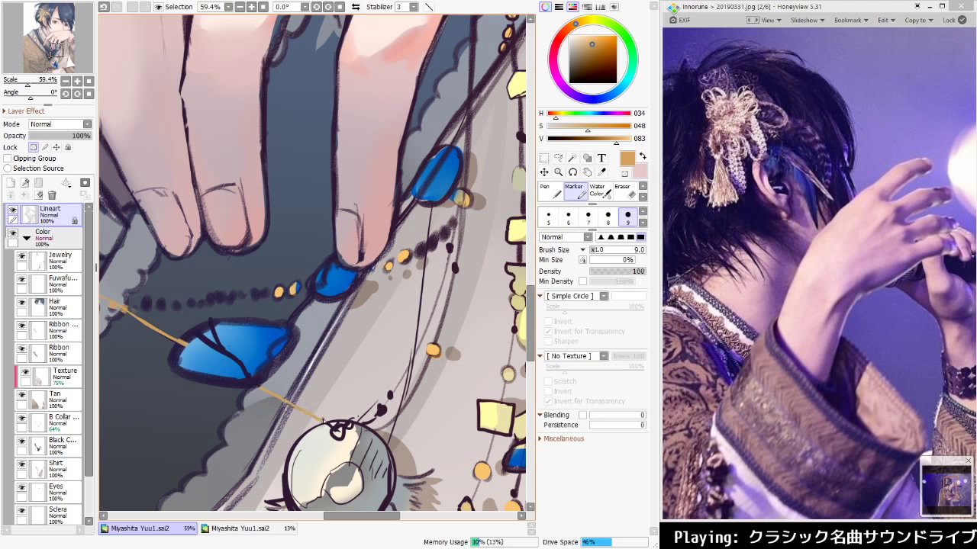
pyautogui.scroll(-8, 287, 415)
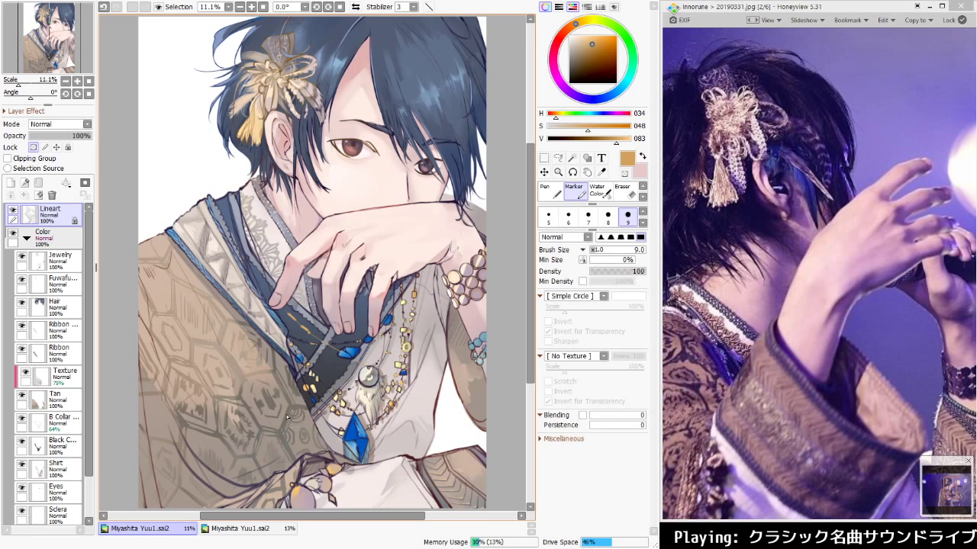
# Enlarge the Marker to size 35 and recolour the line art around the collar's round blue gem and neighbouring beads gold
pyautogui.scroll(5, 352, 390)
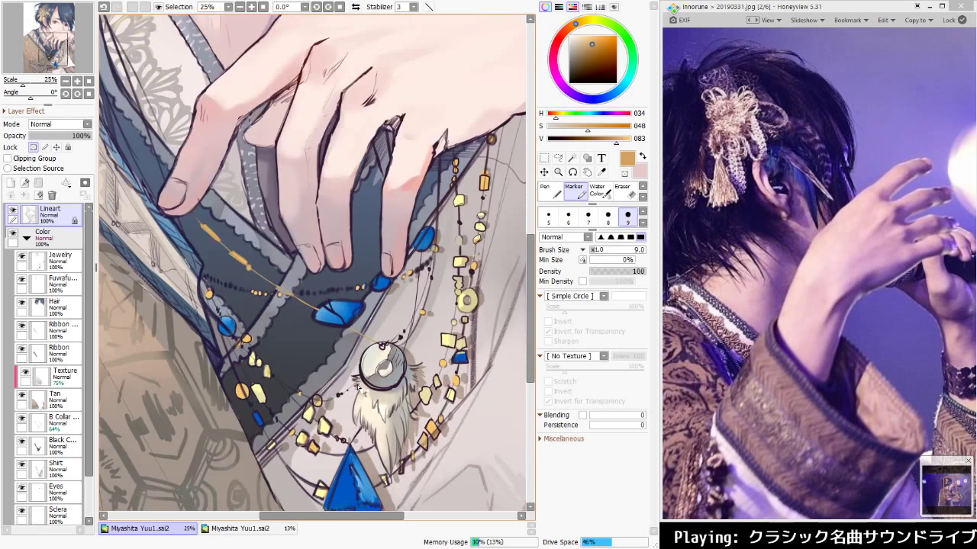
pyautogui.moveTo(53, 53); pyautogui.dragTo(55, 63)
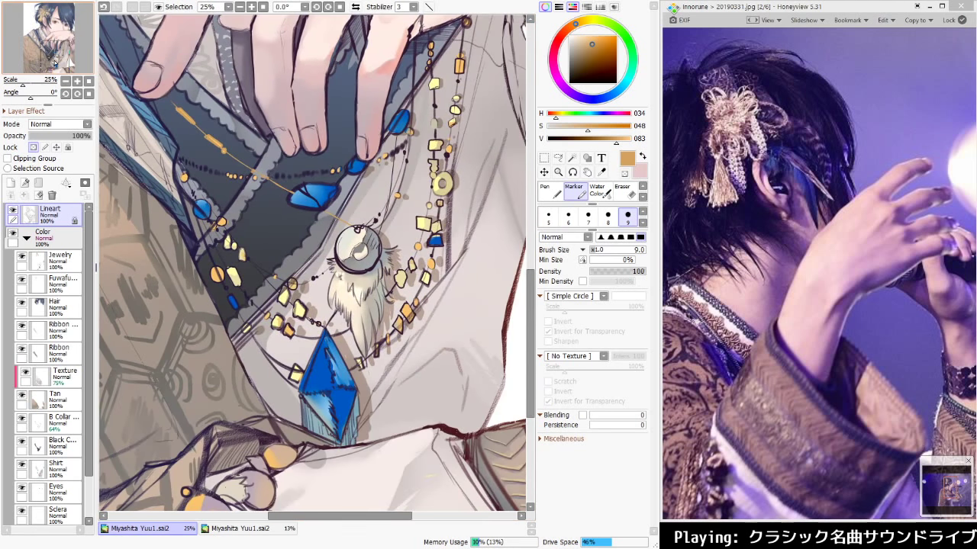
pyautogui.scroll(3, 225, 218)
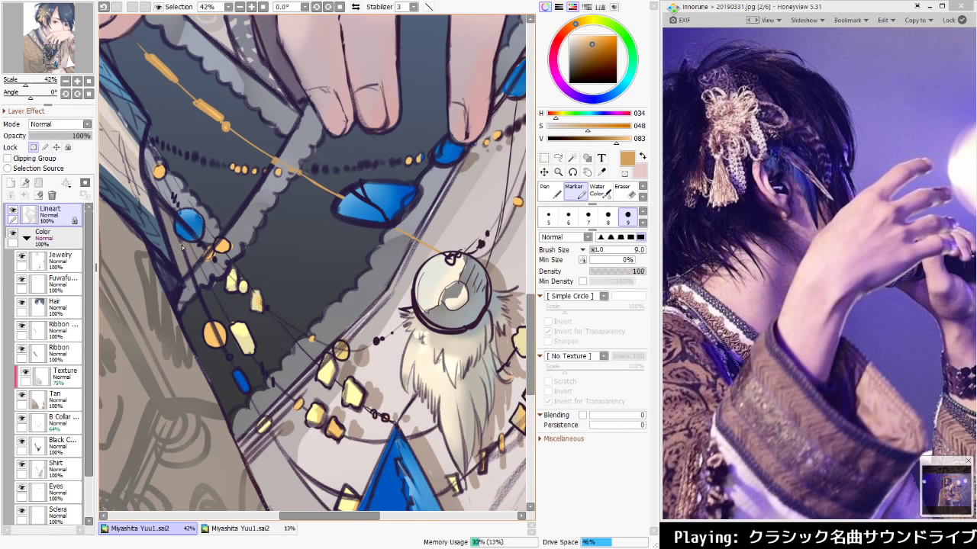
pyautogui.press(']')
pyautogui.press(']')
pyautogui.press(']')
pyautogui.press(']')
pyautogui.press(']')
pyautogui.press(']')
pyautogui.press(']')
pyautogui.press(']')
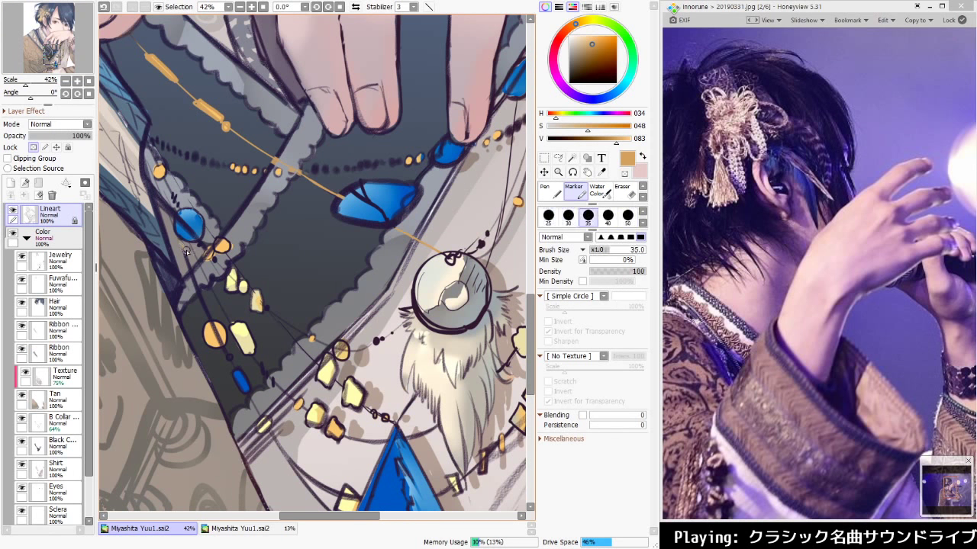
pyautogui.moveTo(181, 241)
pyautogui.mouseDown()
pyautogui.moveTo(158, 167)
pyautogui.moveTo(181, 226)
pyautogui.moveTo(179, 210)
pyautogui.moveTo(192, 240)
pyautogui.moveTo(193, 206)
pyautogui.moveTo(203, 222)
pyautogui.moveTo(187, 201)
pyautogui.moveTo(210, 234)
pyautogui.moveTo(195, 232)
pyautogui.moveTo(186, 271)
pyautogui.moveTo(209, 255)
pyautogui.mouseUp()
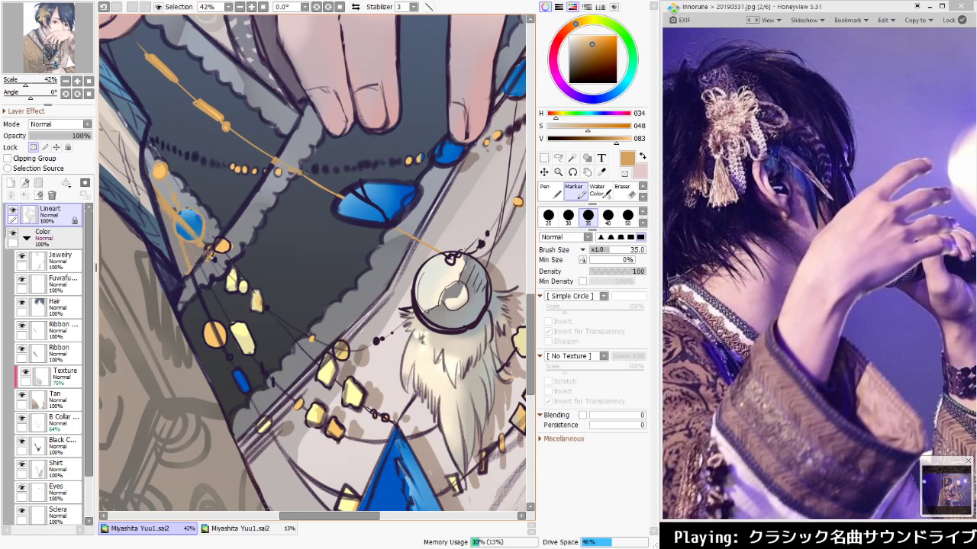
pyautogui.press('b')
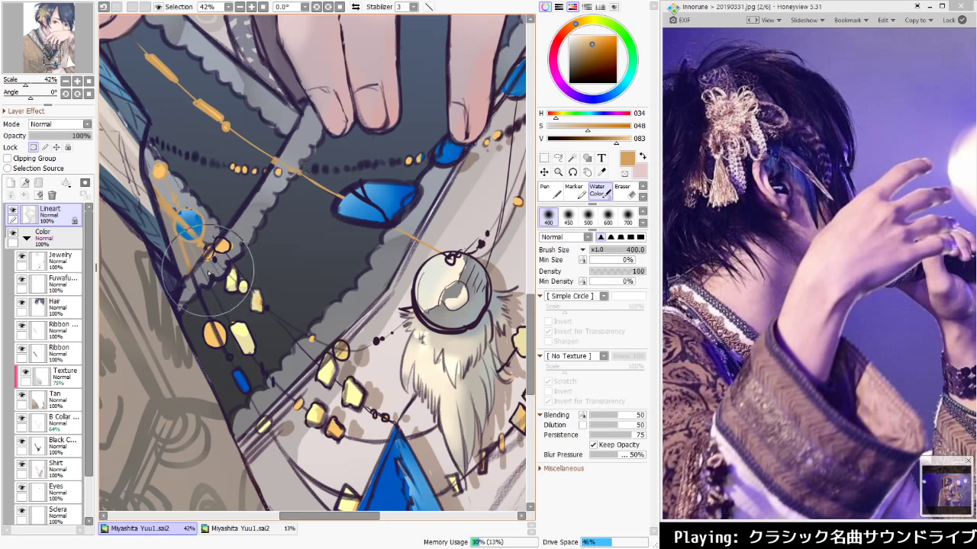
pyautogui.press('m')
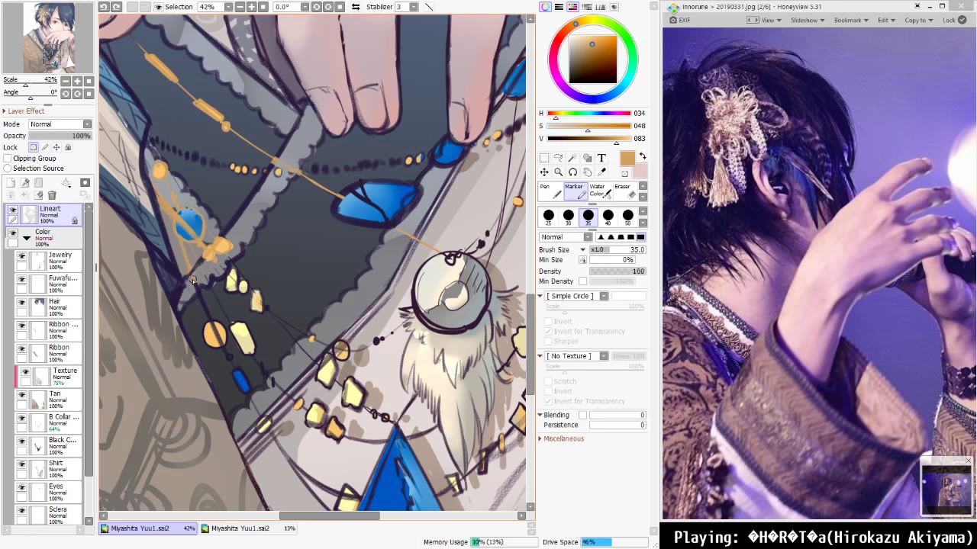
# Undo the last stroke and recolour the strands and bead outlines hanging below the round blue gem gold
pyautogui.hotkey('ctrl', 'z')
pyautogui.moveTo(191, 283); pyautogui.dragTo(188, 262)
pyautogui.hotkey('ctrl', 'z')
pyautogui.hotkey('ctrl', 'y')
pyautogui.moveTo(194, 280); pyautogui.dragTo(236, 370)
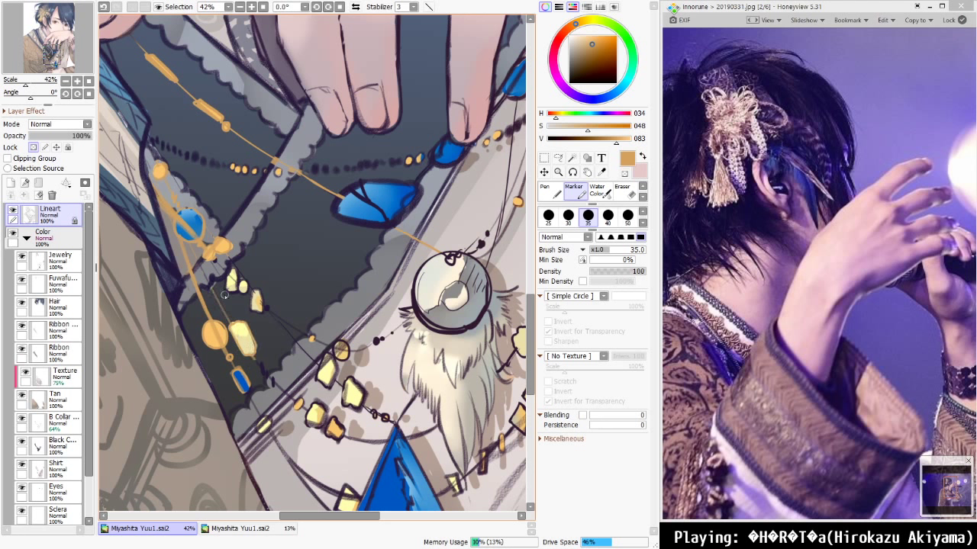
pyautogui.moveTo(224, 294)
pyautogui.mouseDown()
pyautogui.moveTo(244, 266)
pyautogui.moveTo(241, 299)
pyautogui.moveTo(268, 306)
pyautogui.mouseUp()
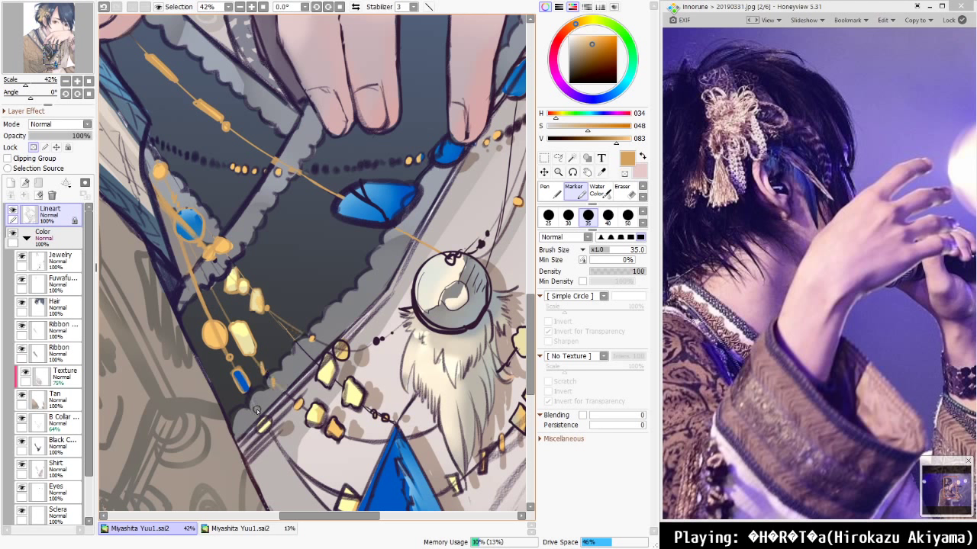
# Recolour the strands leading to the blue crystal pendant gold with the Marker, adding a touch with the Water Color brush at size 400
pyautogui.moveTo(359, 432)
pyautogui.mouseDown()
pyautogui.moveTo(300, 405)
pyautogui.moveTo(291, 388)
pyautogui.mouseUp()
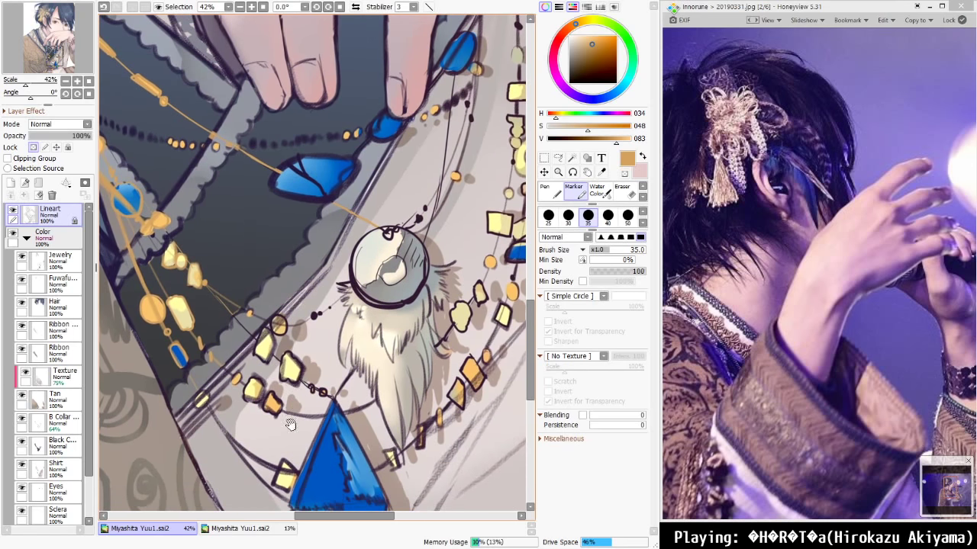
pyautogui.moveTo(291, 425); pyautogui.dragTo(299, 386)
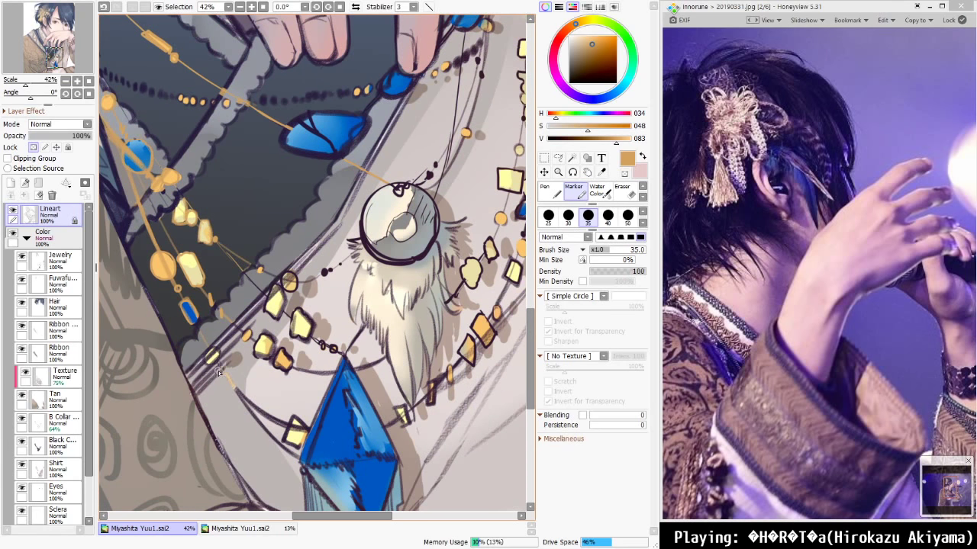
pyautogui.moveTo(229, 379)
pyautogui.mouseDown()
pyautogui.moveTo(243, 405)
pyautogui.moveTo(248, 391)
pyautogui.moveTo(284, 444)
pyautogui.mouseUp()
pyautogui.moveTo(291, 410)
pyautogui.mouseDown()
pyautogui.moveTo(296, 459)
pyautogui.moveTo(313, 447)
pyautogui.moveTo(343, 372)
pyautogui.mouseUp()
pyautogui.moveTo(353, 422); pyautogui.dragTo(338, 319)
pyautogui.hotkey('ctrl', '0')
pyautogui.scroll(1, 331, 267)
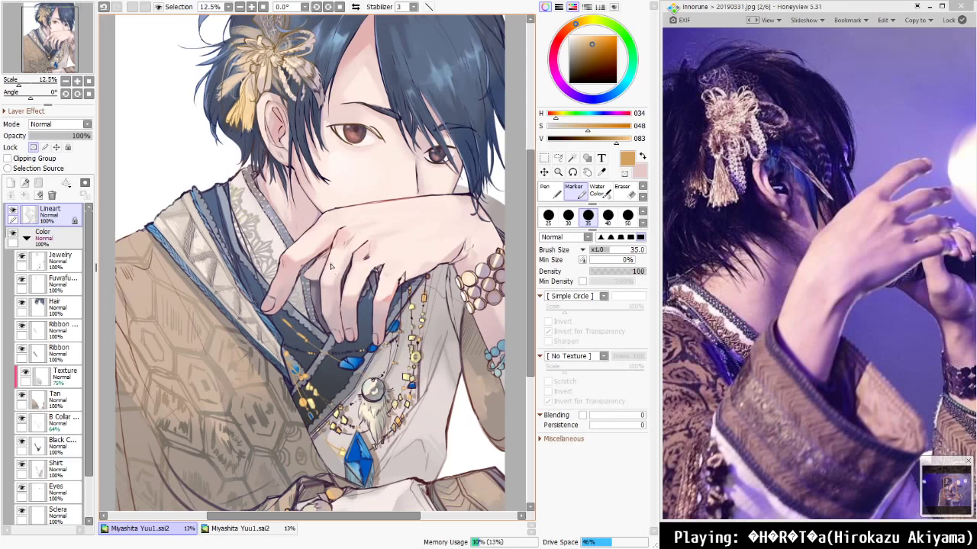
pyautogui.moveTo(304, 460); pyautogui.dragTo(333, 408)
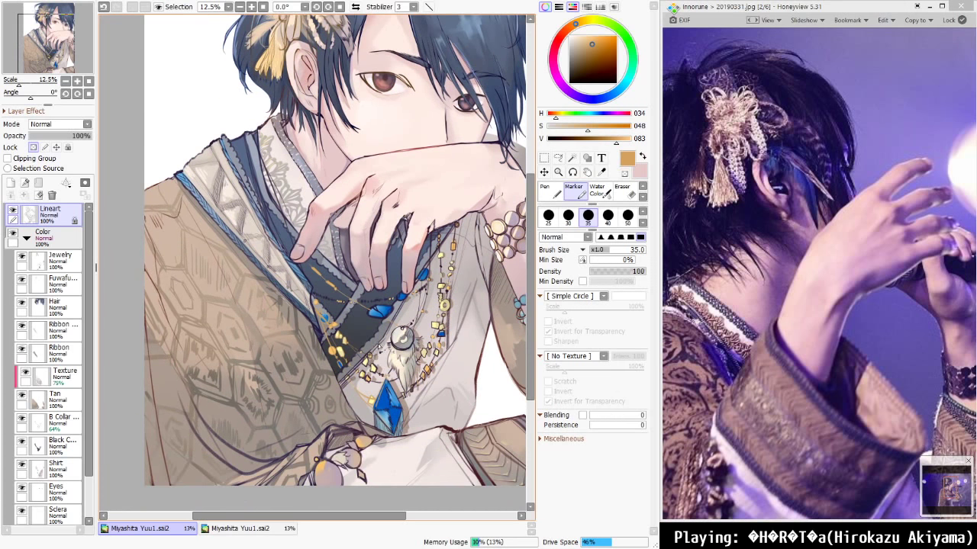
pyautogui.scroll(2, 369, 412)
pyautogui.press('c')
pyautogui.moveTo(399, 370)
pyautogui.mouseDown()
pyautogui.moveTo(408, 360)
pyautogui.moveTo(392, 388)
pyautogui.moveTo(398, 373)
pyautogui.mouseUp()
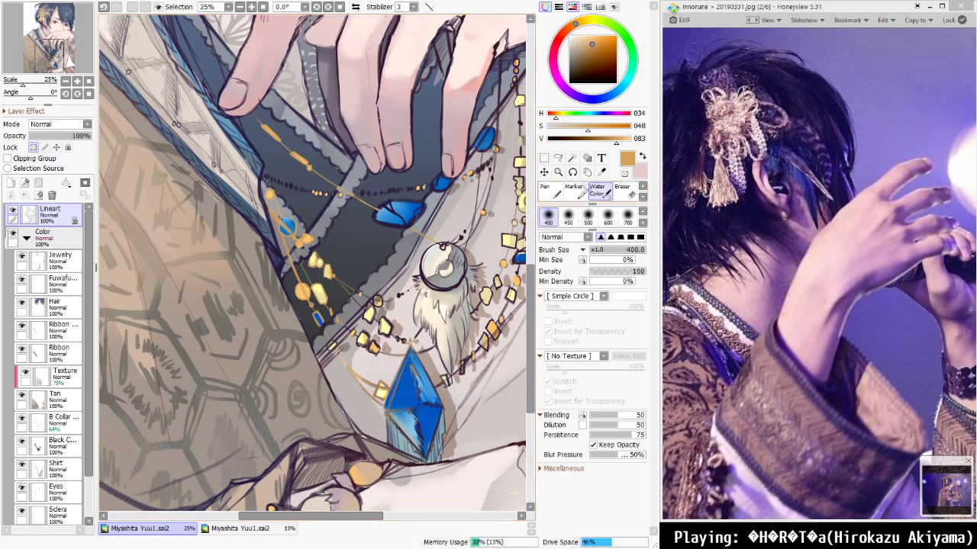
# Pick dark blue, H 211, S 60, V 45, and tint the blue crystal pendant's line art with the Water Color brush
pyautogui.press('x')
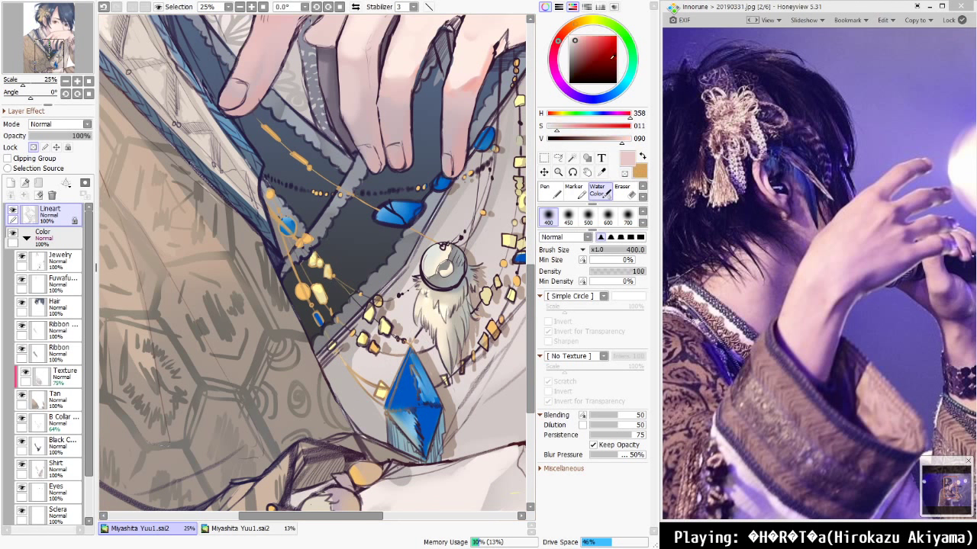
pyautogui.click(612, 97)
pyautogui.moveTo(598, 70); pyautogui.dragTo(597, 62)
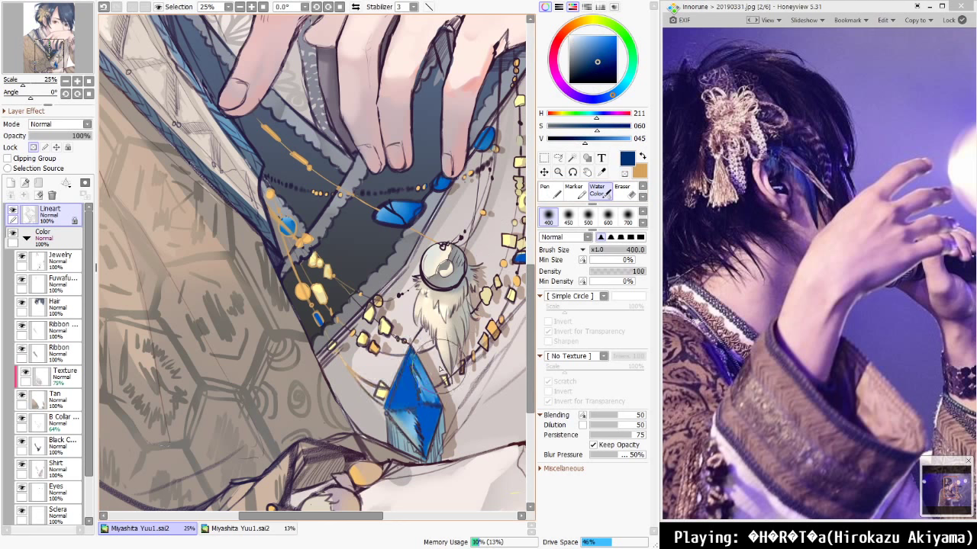
pyautogui.moveTo(450, 355); pyautogui.dragTo(388, 415)
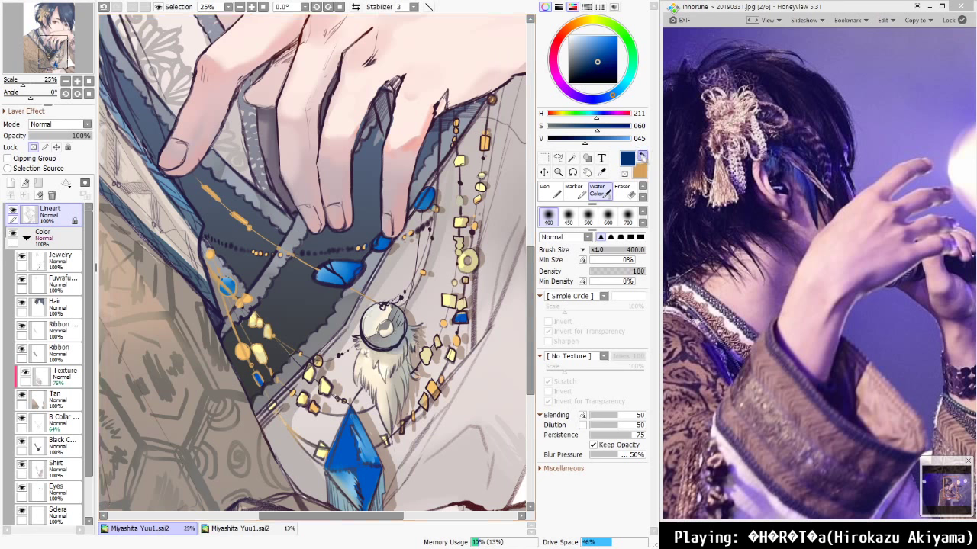
# Tint the lineart of the bead strands around the feather ornament tan (H 34, S 48, V 83) with the Water Color brush at size 400
pyautogui.press('x')
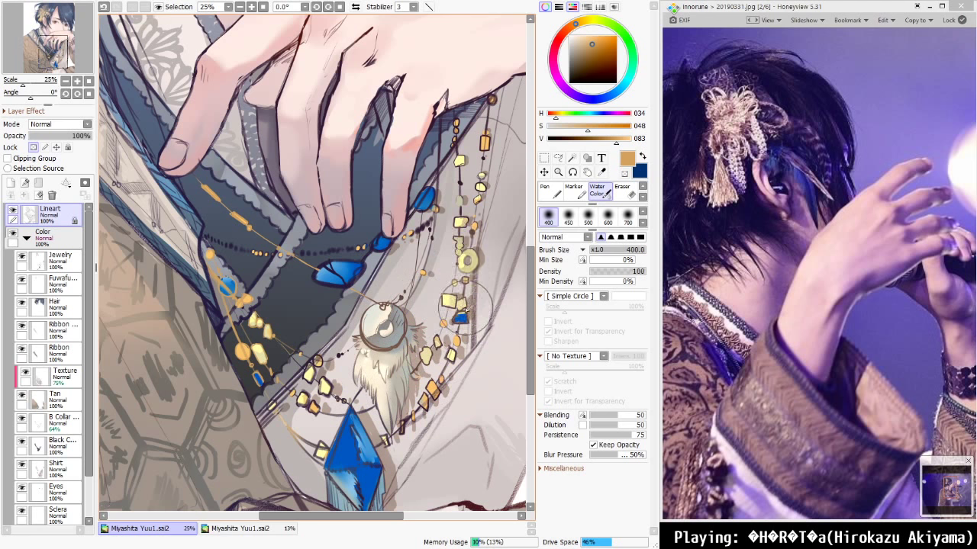
pyautogui.moveTo(460, 323); pyautogui.dragTo(392, 434)
pyautogui.moveTo(323, 463); pyautogui.dragTo(379, 388)
pyautogui.moveTo(325, 434); pyautogui.dragTo(336, 413)
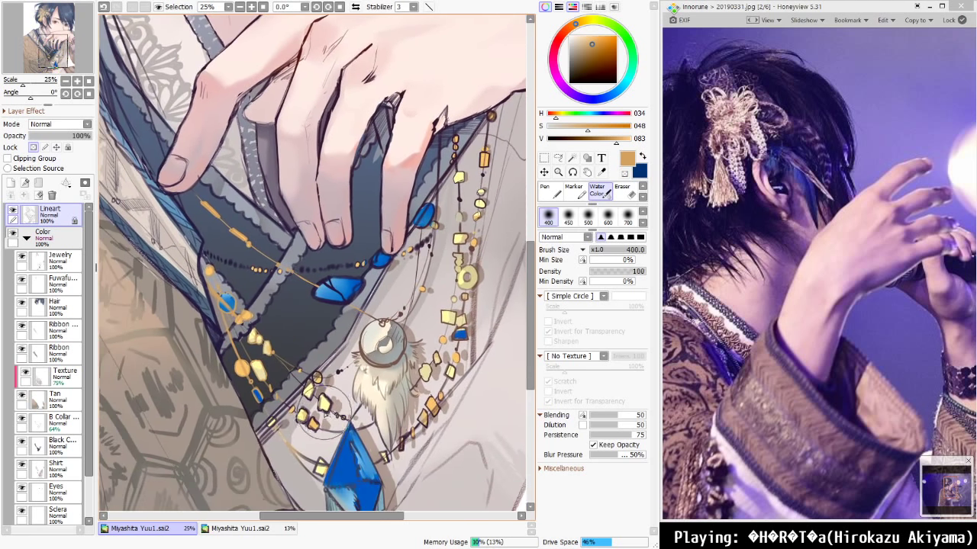
# Recolour the outlines of the yellow beads above the blue crystal pendant tan with the Marker at size 100
pyautogui.press('[')
pyautogui.press('[')
pyautogui.press('[')
pyautogui.press('[')
pyautogui.press('[')
pyautogui.press('[')
pyautogui.press('[')
pyautogui.press('[')
pyautogui.press('[')
pyautogui.press('[')
pyautogui.press('[')
pyautogui.press('m')
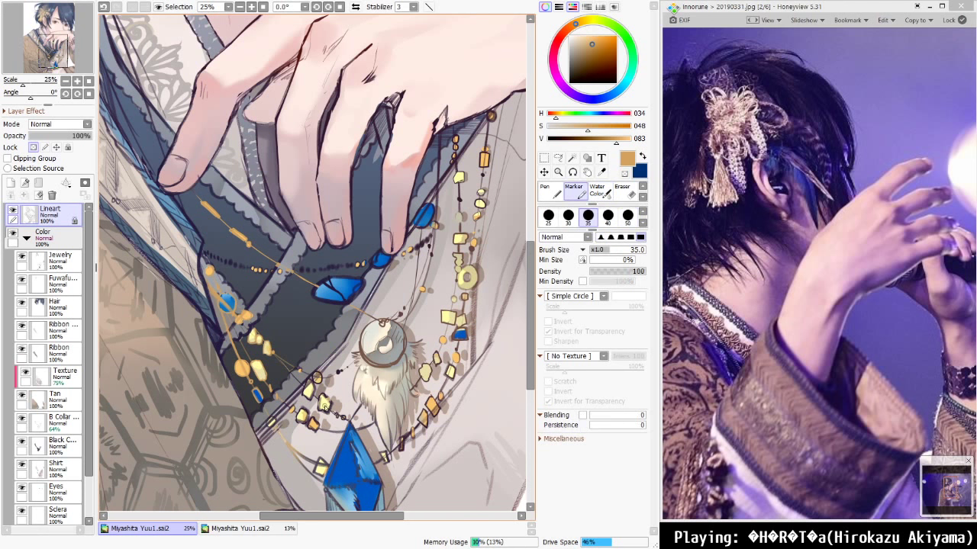
pyautogui.press(']')
pyautogui.press(']')
pyautogui.press(']')
pyautogui.press(']')
pyautogui.press(']')
pyautogui.press(']')
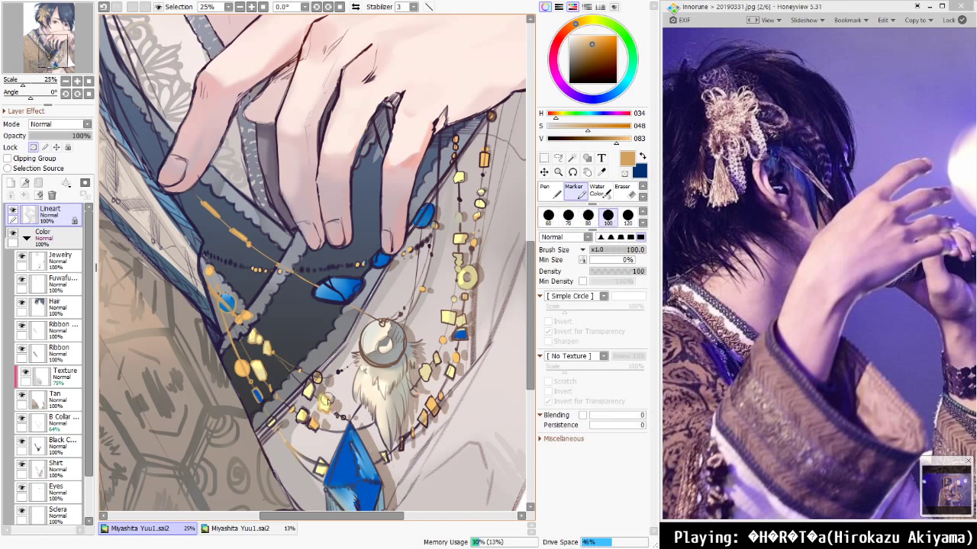
pyautogui.moveTo(316, 420)
pyautogui.mouseDown()
pyautogui.moveTo(297, 425)
pyautogui.moveTo(321, 382)
pyautogui.moveTo(302, 403)
pyautogui.moveTo(343, 375)
pyautogui.moveTo(333, 429)
pyautogui.mouseUp()
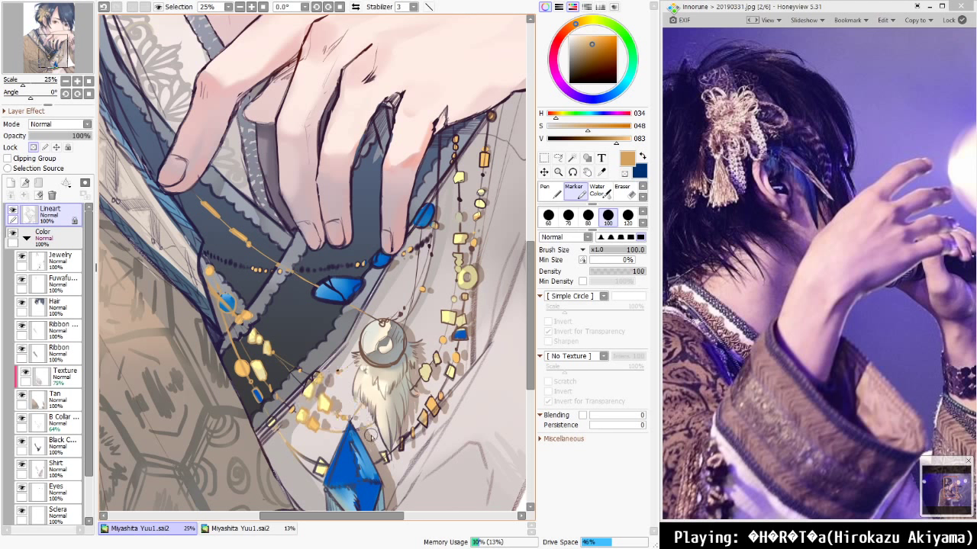
# Recolour the strand below the feather and the beaded chain across the dark collar tan, using Water Color at size 160 and the Marker at size 100
pyautogui.press('c')
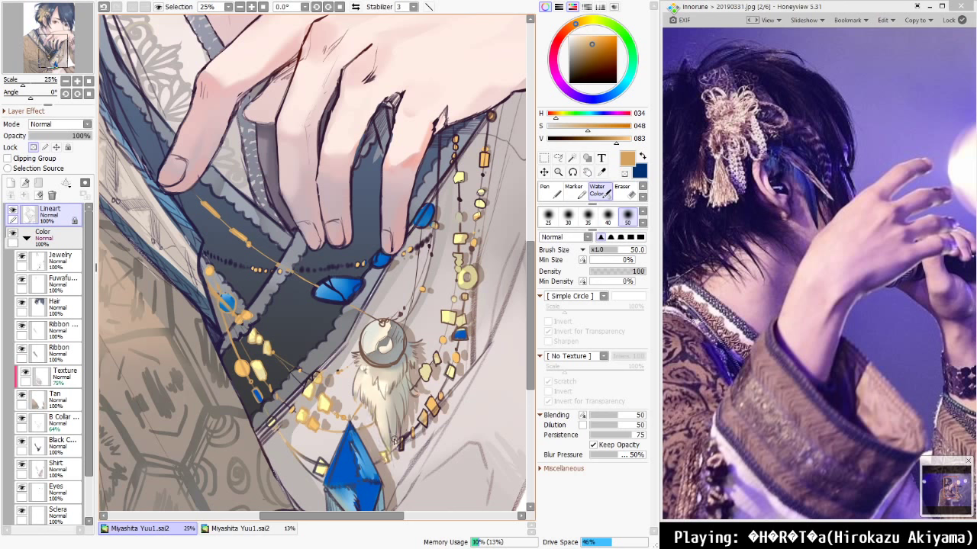
pyautogui.press(']')
pyautogui.press(']')
pyautogui.press(']')
pyautogui.press(']')
pyautogui.press(']')
pyautogui.press(']')
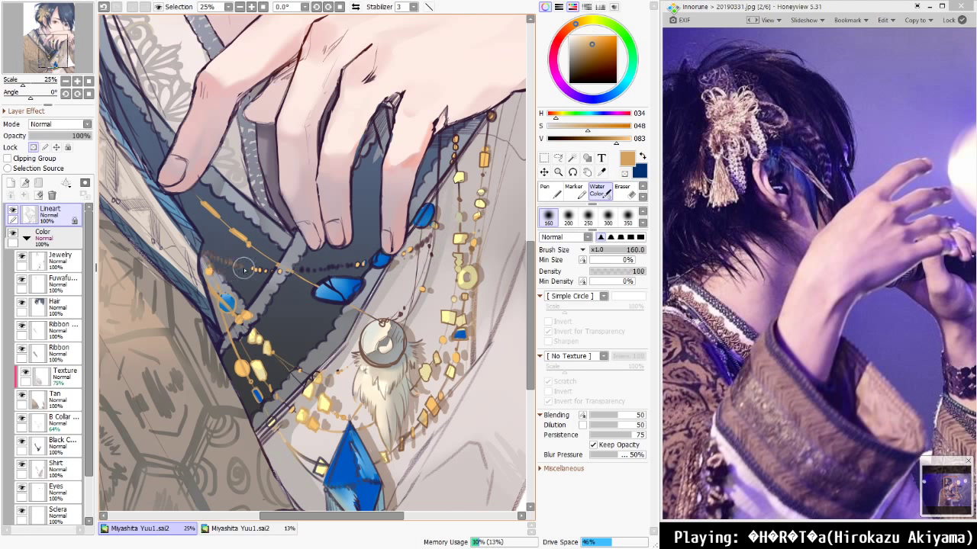
pyautogui.moveTo(343, 266)
pyautogui.mouseDown()
pyautogui.moveTo(300, 280)
pyautogui.moveTo(362, 258)
pyautogui.moveTo(347, 271)
pyautogui.moveTo(344, 298)
pyautogui.moveTo(363, 288)
pyautogui.moveTo(354, 267)
pyautogui.moveTo(347, 278)
pyautogui.moveTo(322, 266)
pyautogui.mouseUp()
pyautogui.press('v')
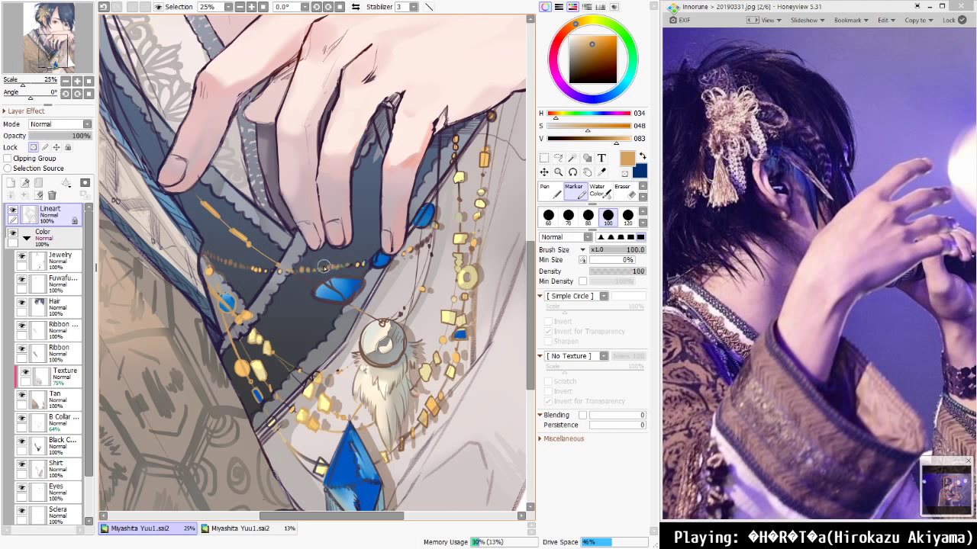
pyautogui.moveTo(244, 268); pyautogui.dragTo(213, 257)
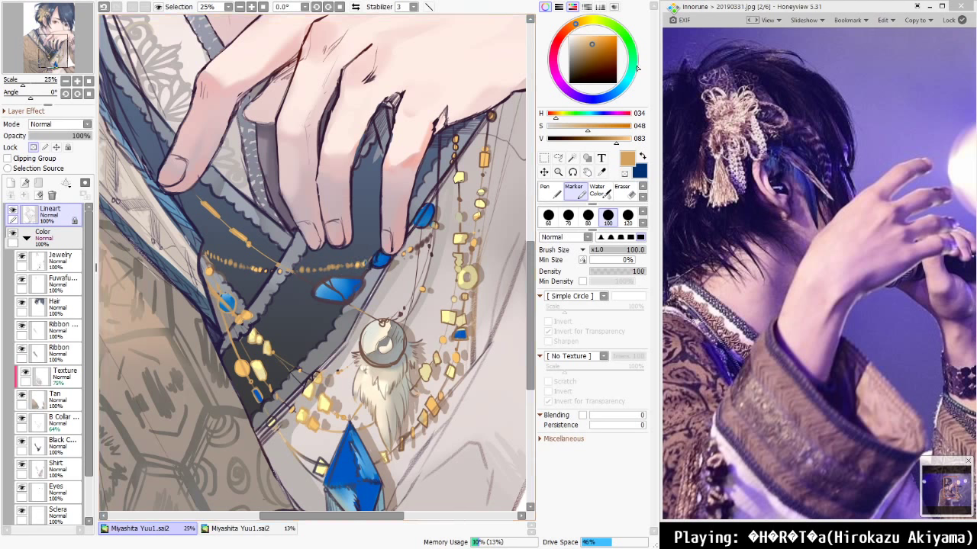
# Recolour the outlines of the round discs on the wrist bracelet tan, using the Marker at size 100 and Water Color at size 160
pyautogui.hotkey('ctrl', '0')
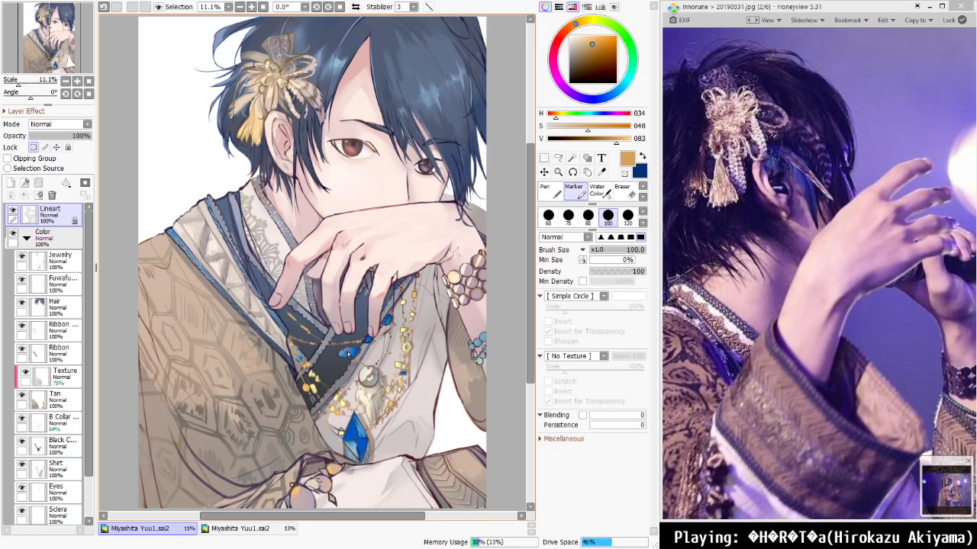
pyautogui.scroll(2, 397, 395)
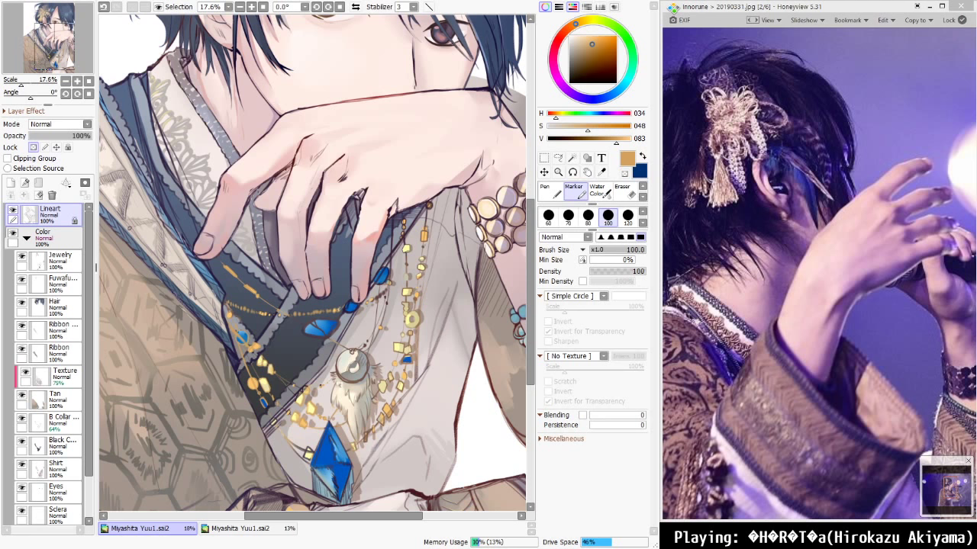
pyautogui.scroll(-4, 340, 385)
pyautogui.scroll(3, 356, 375)
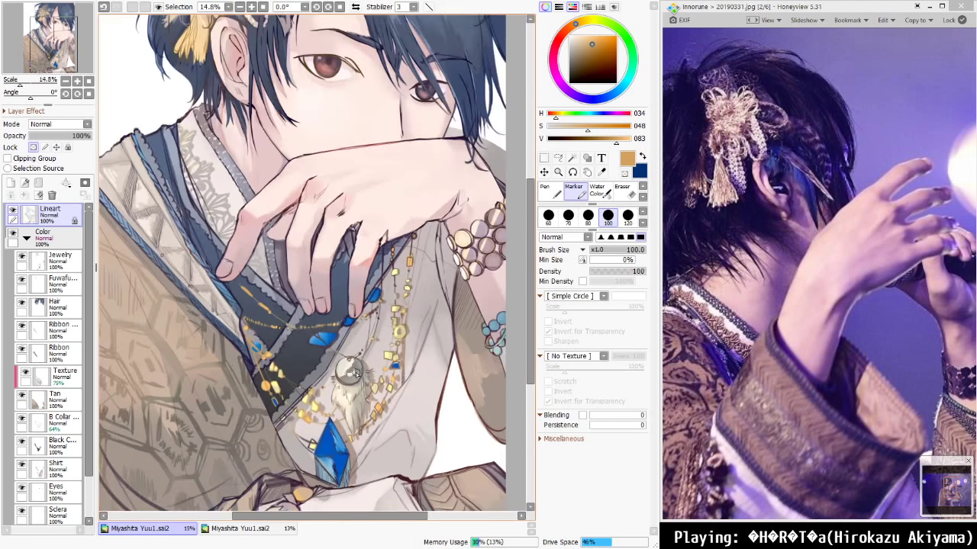
pyautogui.scroll(2, 355, 374)
pyautogui.scroll(-3, 355, 374)
pyautogui.scroll(-1, 401, 319)
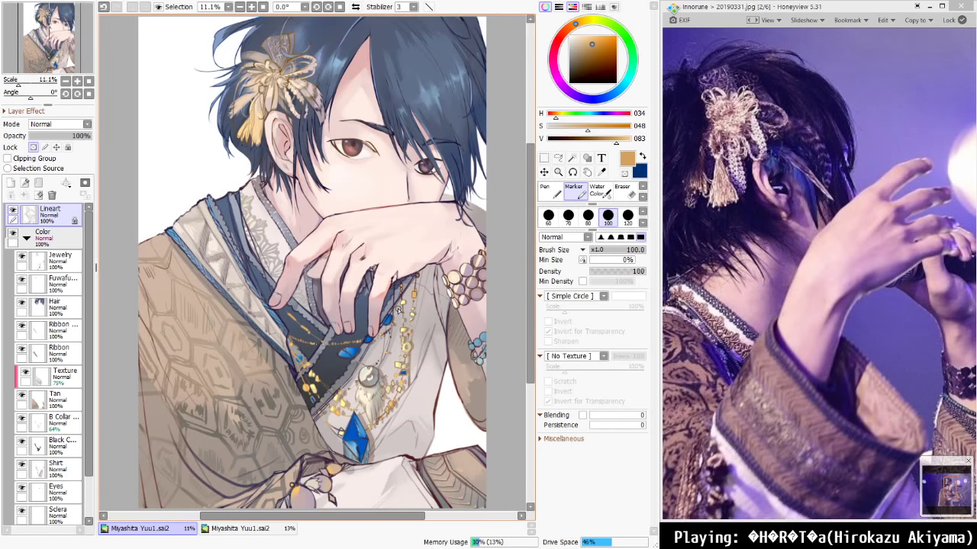
pyautogui.scroll(8, 466, 247)
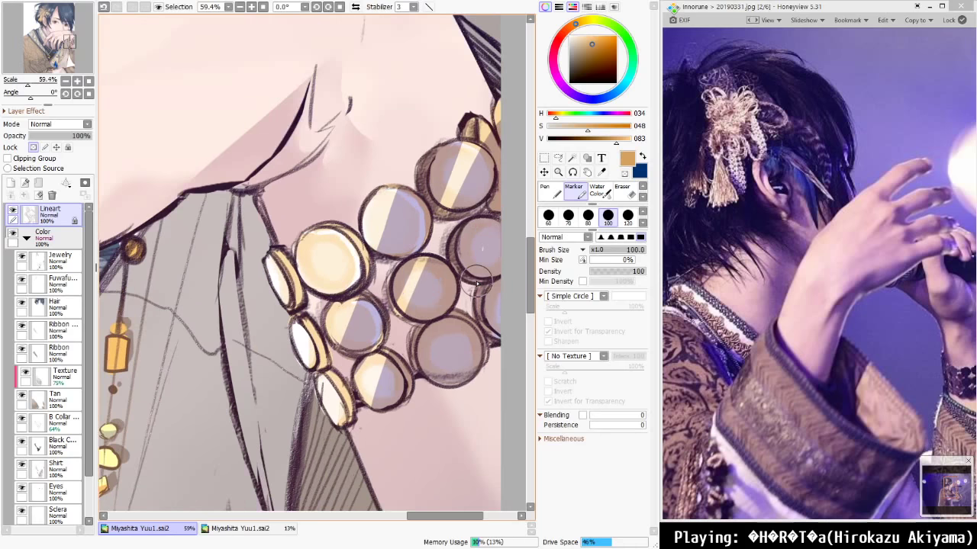
pyautogui.moveTo(302, 279)
pyautogui.mouseDown()
pyautogui.moveTo(339, 242)
pyautogui.moveTo(304, 256)
pyautogui.moveTo(312, 275)
pyautogui.moveTo(340, 270)
pyautogui.moveTo(354, 259)
pyautogui.moveTo(339, 235)
pyautogui.moveTo(345, 276)
pyautogui.moveTo(417, 221)
pyautogui.moveTo(435, 185)
pyautogui.moveTo(423, 181)
pyautogui.moveTo(427, 252)
pyautogui.moveTo(451, 233)
pyautogui.moveTo(368, 304)
pyautogui.moveTo(331, 306)
pyautogui.moveTo(311, 355)
pyautogui.moveTo(278, 296)
pyautogui.moveTo(279, 262)
pyautogui.moveTo(263, 288)
pyautogui.moveTo(322, 368)
pyautogui.moveTo(333, 404)
pyautogui.moveTo(382, 316)
pyautogui.mouseUp()
pyautogui.press('c')
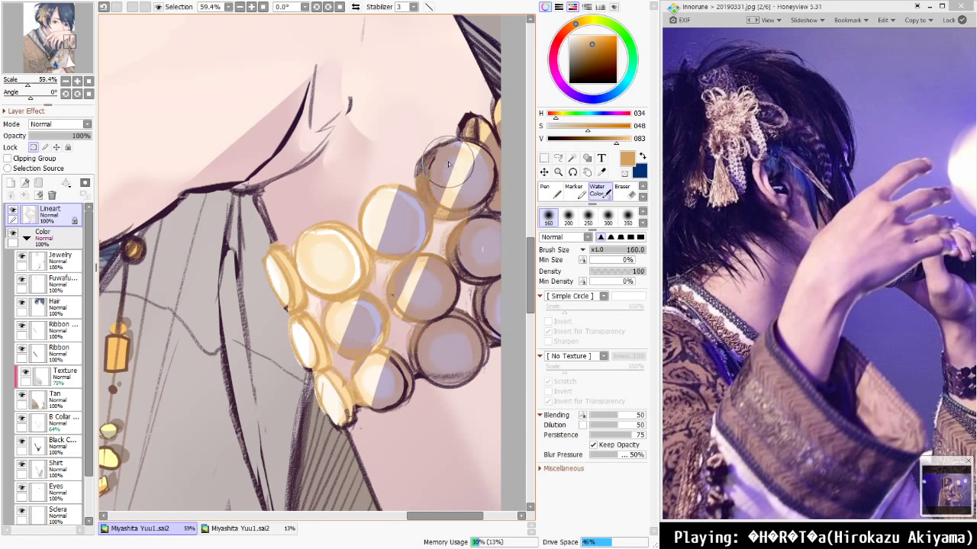
pyautogui.moveTo(489, 194)
pyautogui.mouseDown()
pyautogui.moveTo(484, 261)
pyautogui.moveTo(424, 378)
pyautogui.moveTo(430, 328)
pyautogui.moveTo(384, 406)
pyautogui.moveTo(377, 357)
pyautogui.moveTo(354, 405)
pyautogui.moveTo(329, 393)
pyautogui.moveTo(327, 367)
pyautogui.moveTo(293, 357)
pyautogui.moveTo(309, 304)
pyautogui.moveTo(257, 275)
pyautogui.moveTo(402, 203)
pyautogui.moveTo(471, 127)
pyautogui.mouseUp()
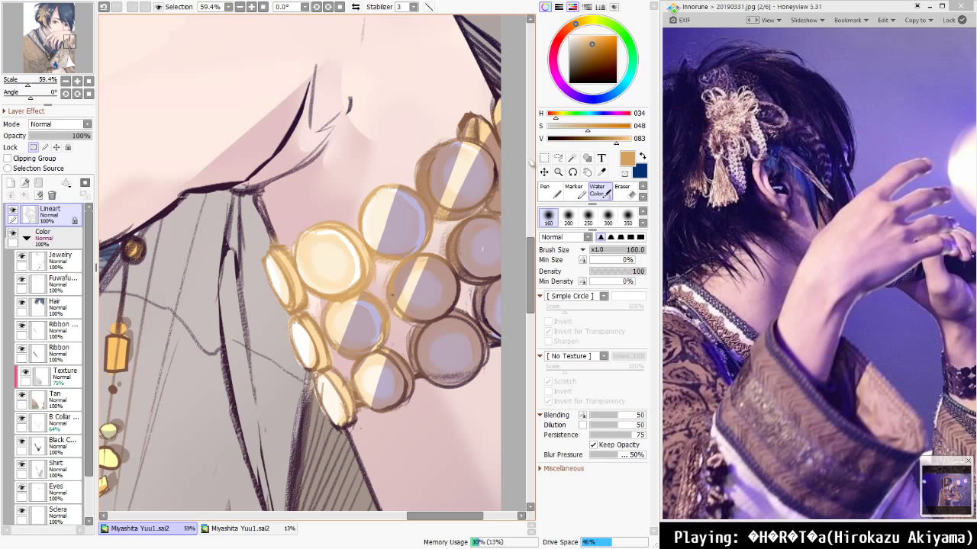
# Choose teal (H 192, S 57, V 72) and tint the lineart of the turquoise beaded bracelet with it
pyautogui.hotkey('ctrl', '0')
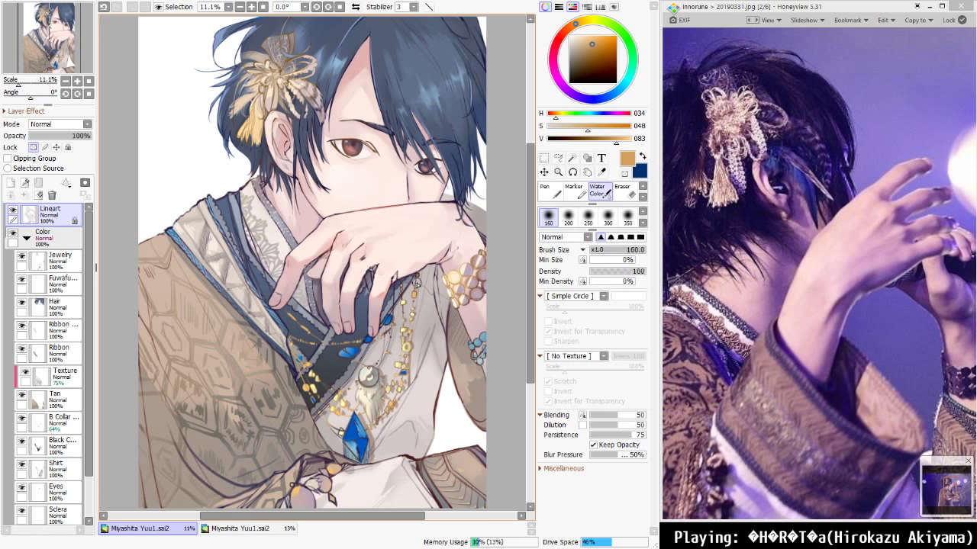
pyautogui.rightClick(485, 338)
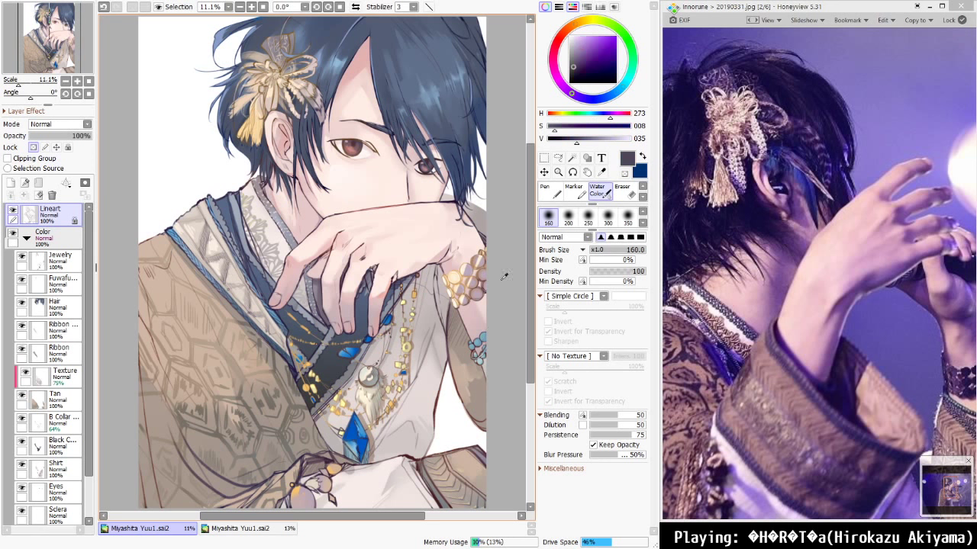
pyautogui.rightClick(483, 338)
pyautogui.moveTo(586, 41); pyautogui.dragTo(597, 50)
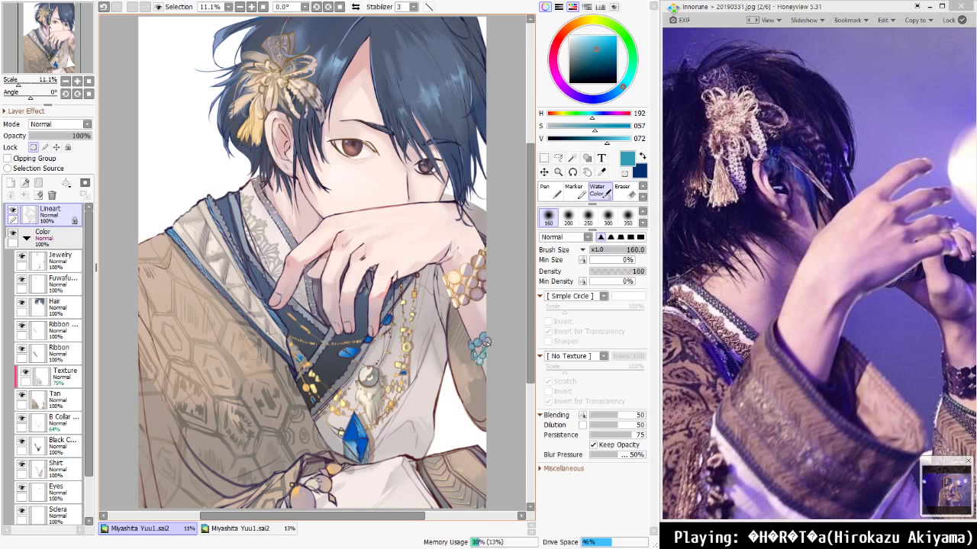
# Try tinting the lineart of the blue crystal pendant and the sleeve ornament teal, undoing each stroke
pyautogui.moveTo(352, 429); pyautogui.dragTo(349, 439)
pyautogui.hotkey('ctrl', 'z')
pyautogui.moveTo(319, 494); pyautogui.dragTo(328, 481)
pyautogui.hotkey('ctrl', 'z')
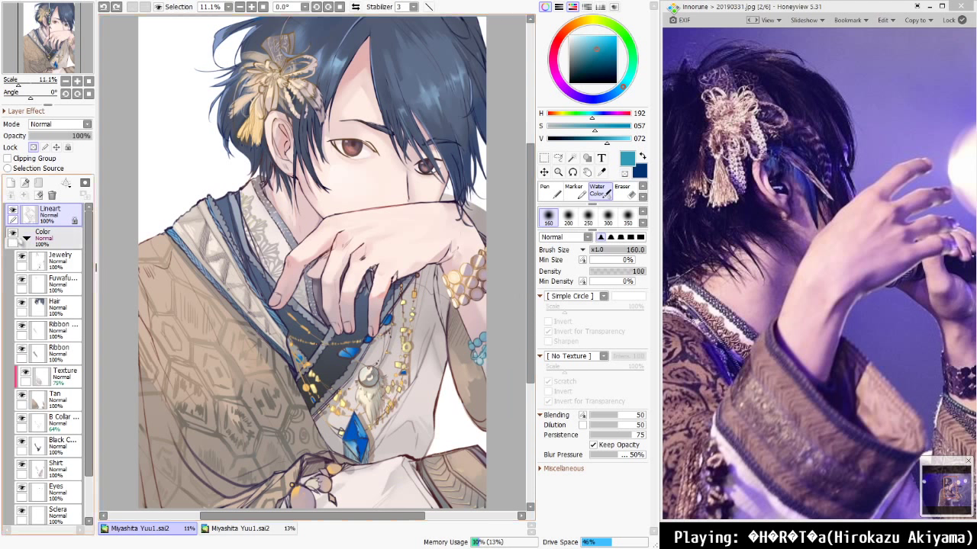
# Turn on the opacity lock for the Color folder and collapse the folder
pyautogui.click(57, 243)
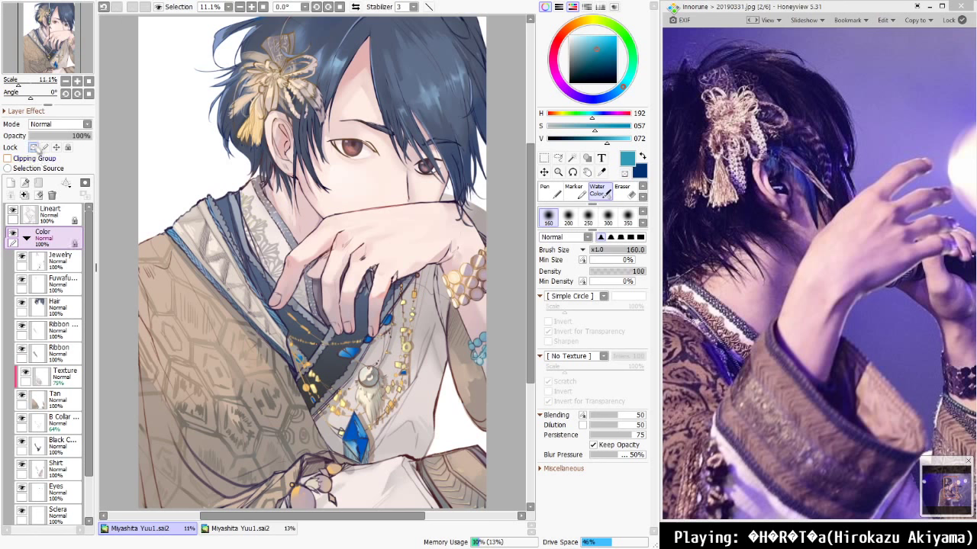
pyautogui.click(33, 147)
pyautogui.click(27, 238)
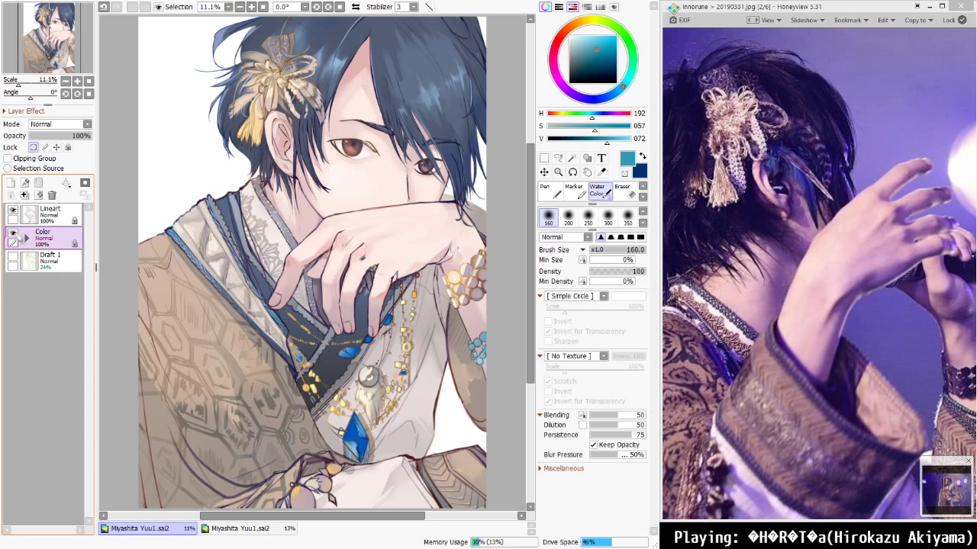
# Toggle the Color folder's visibility to compare the artwork with the bare lineart, ending with the folder hidden
pyautogui.click(12, 232)
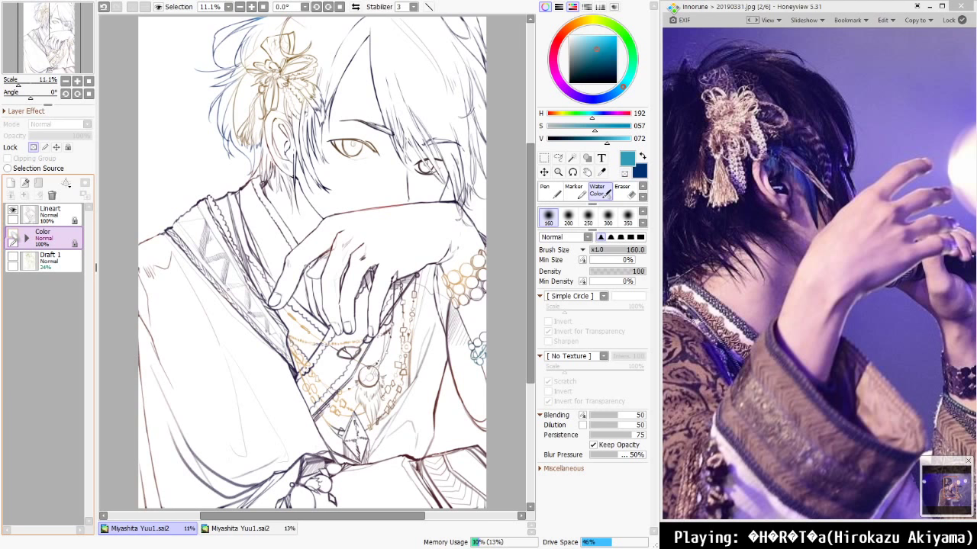
pyautogui.click(12, 232)
pyautogui.click(12, 232)
pyautogui.click(13, 232)
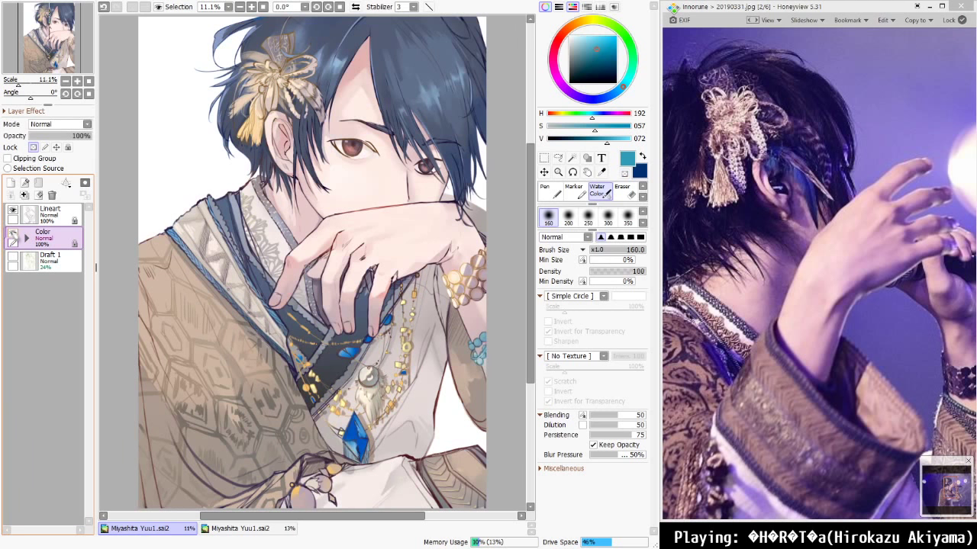
pyautogui.click(12, 232)
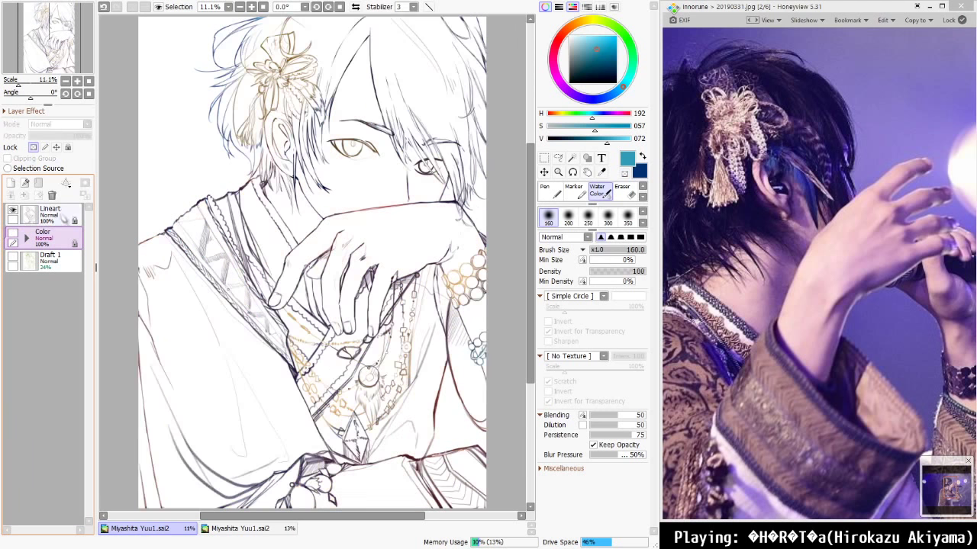
# Recolour the collar trim's outlines blue (H 223, S 77, V 60) on the Lineart layer and show the Color folder again
pyautogui.click(61, 218)
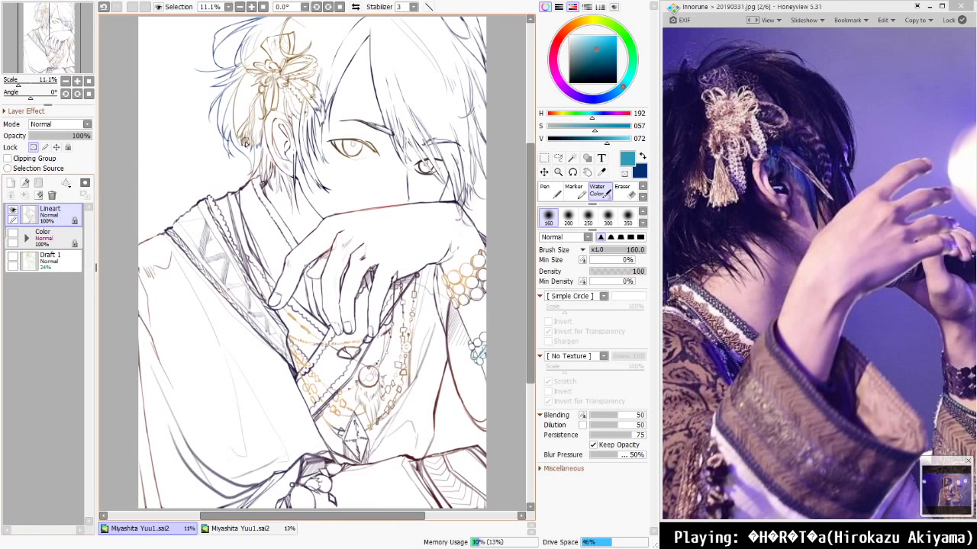
pyautogui.keyDown('alt'); pyautogui.click(221, 103); pyautogui.keyUp('alt')
pyautogui.keyDown('alt'); pyautogui.click(221, 103); pyautogui.keyUp('alt')
pyautogui.keyDown('alt'); pyautogui.click(219, 102); pyautogui.keyUp('alt')
pyautogui.keyDown('alt'); pyautogui.click(221, 102); pyautogui.keyUp('alt')
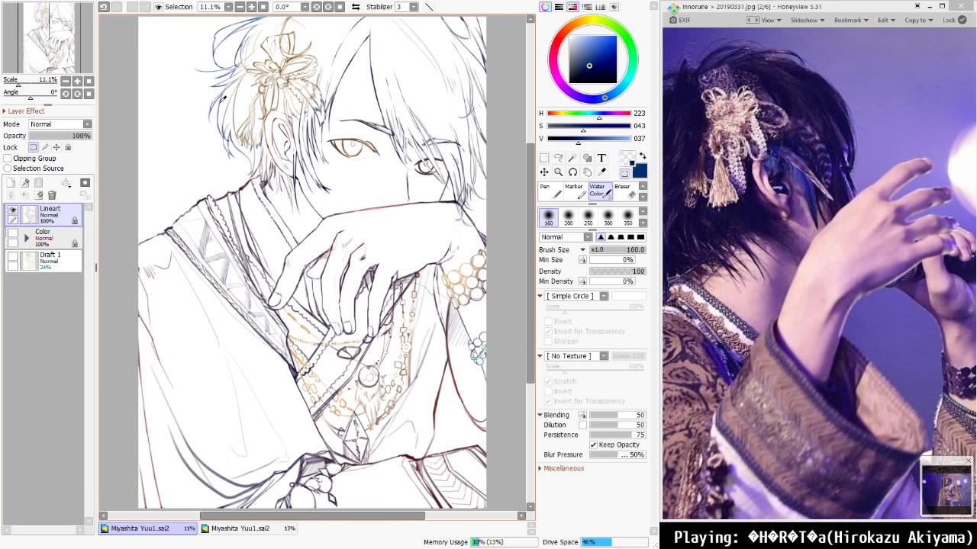
pyautogui.keyDown('alt'); pyautogui.click(222, 99); pyautogui.keyUp('alt')
pyautogui.click(605, 52)
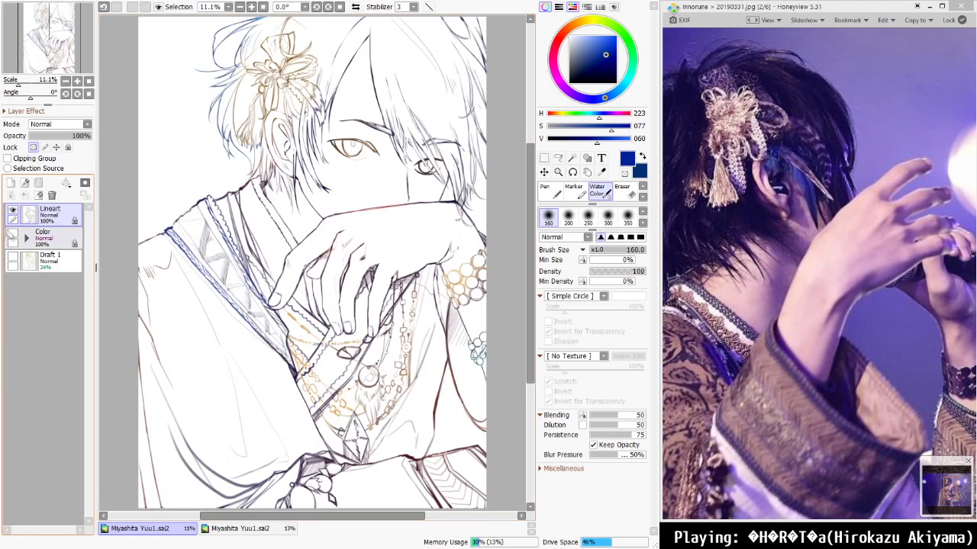
pyautogui.click(13, 232)
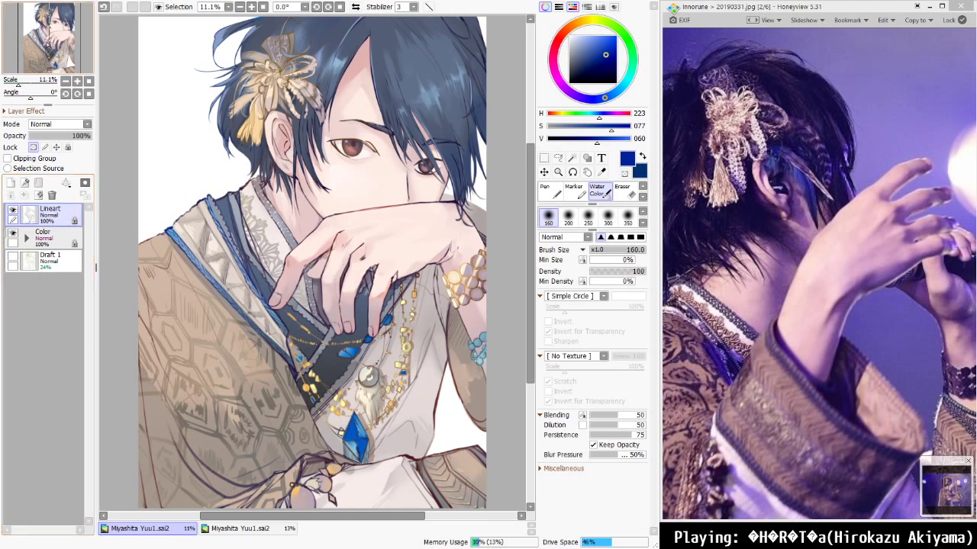
# Create a folder named Overline above the Lineart layer, discarding the plain layer added first
pyautogui.moveTo(46, 47); pyautogui.dragTo(45, 47)
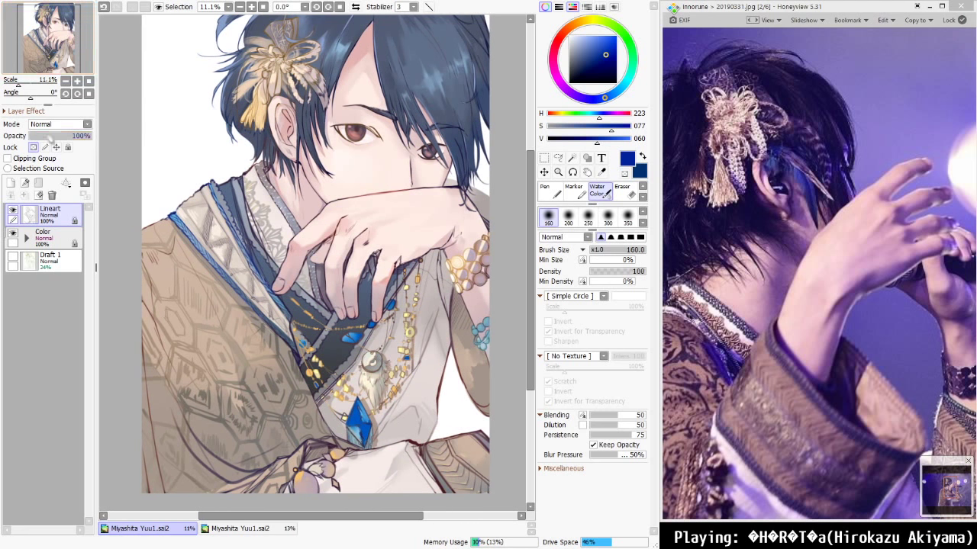
pyautogui.click(11, 182)
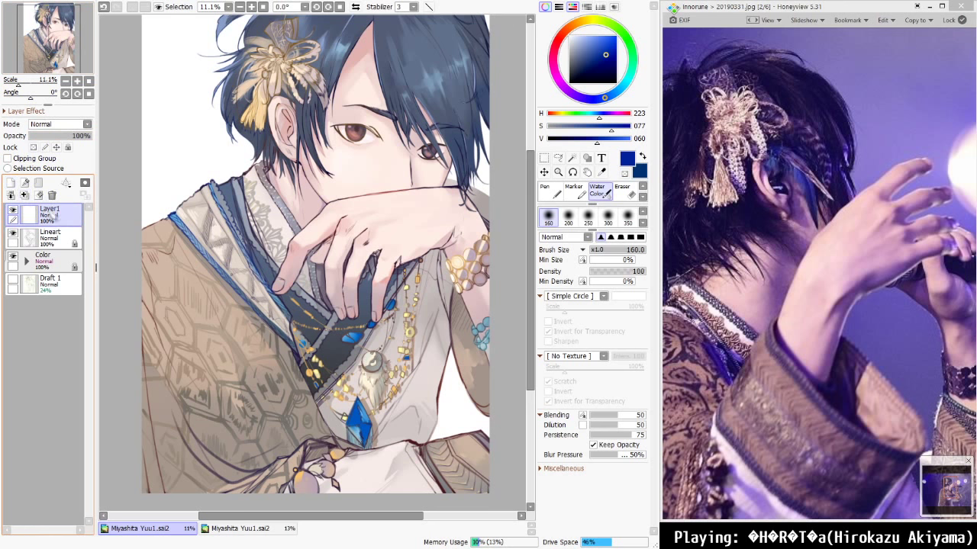
pyautogui.click(52, 196)
pyautogui.click(38, 183)
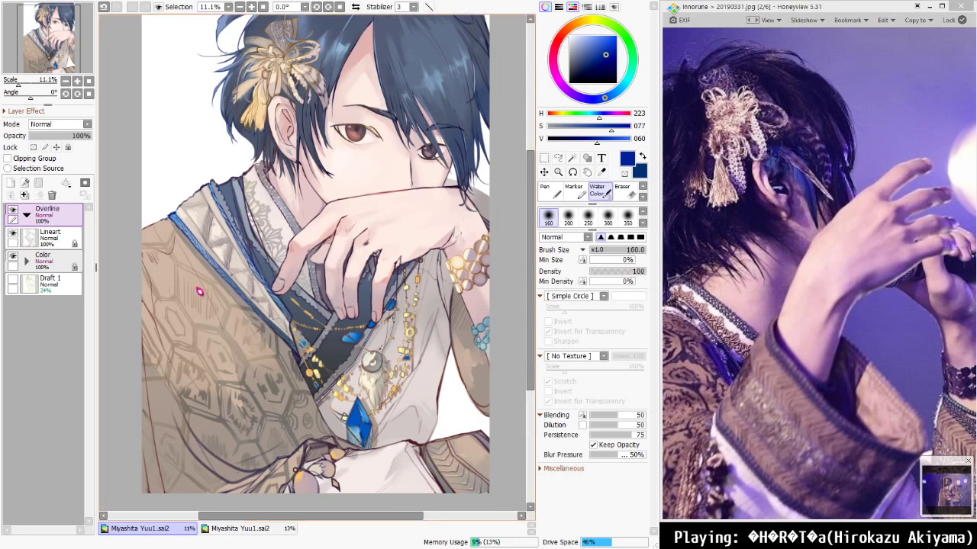
# Repaint the index fingernail pink (H 1, S 20, V 92) on the Color folder's Skin layer with the Marker at size 70
pyautogui.click(26, 261)
pyautogui.scroll(-3, 59, 280)
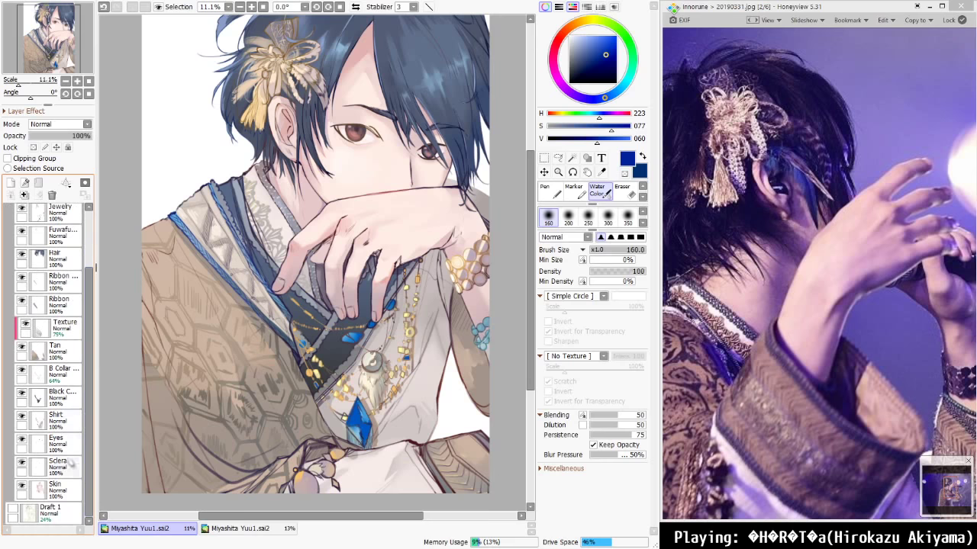
pyautogui.click(54, 490)
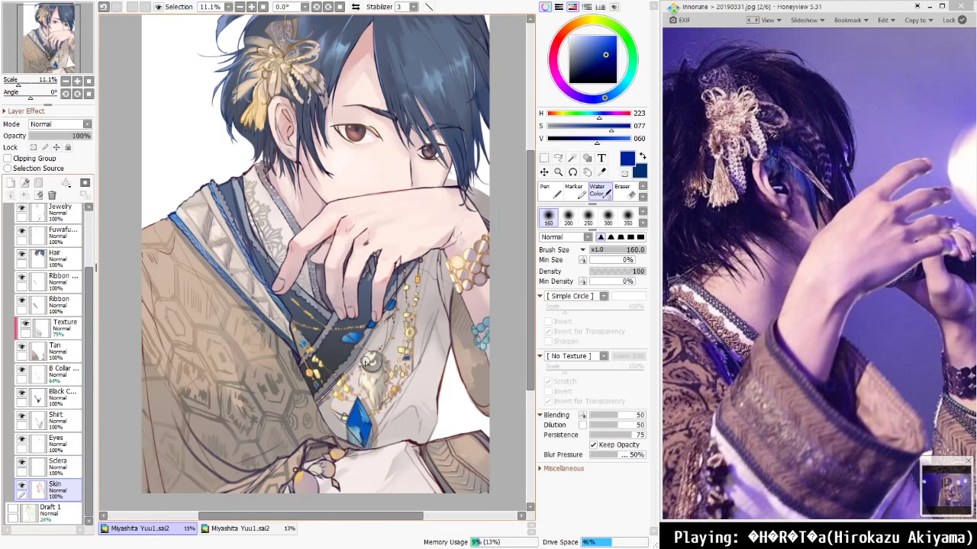
pyautogui.scroll(6, 329, 263)
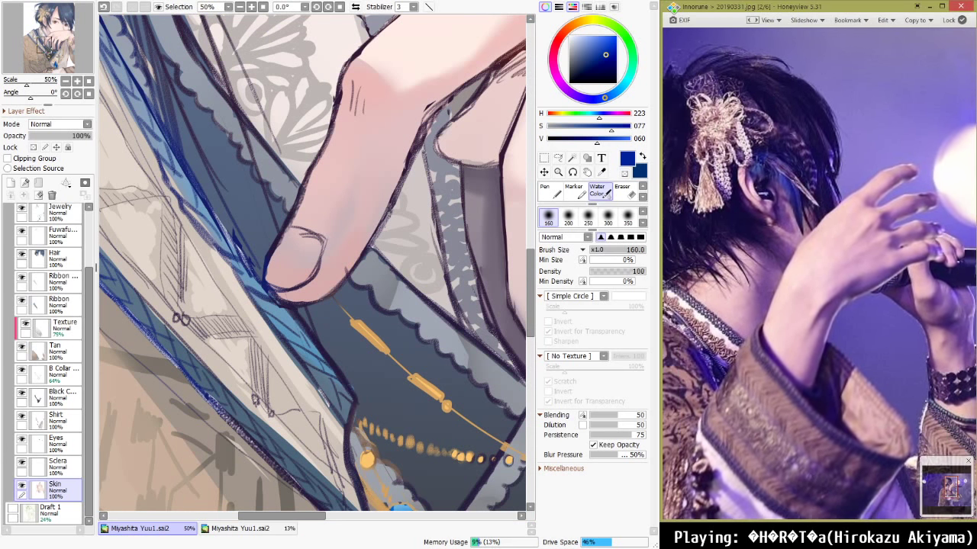
pyautogui.keyDown('alt'); pyautogui.click(300, 256); pyautogui.keyUp('alt')
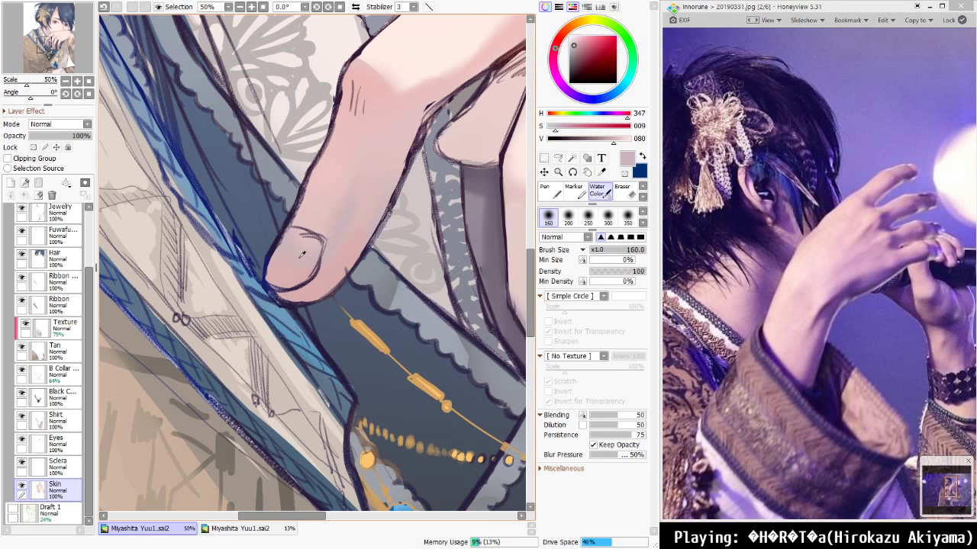
pyautogui.keyDown('alt'); pyautogui.click(358, 67); pyautogui.keyUp('alt')
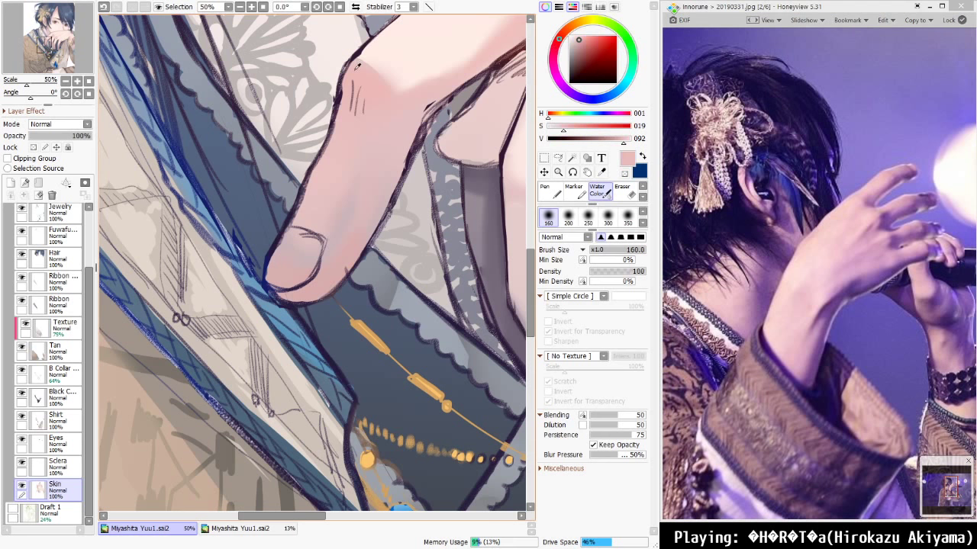
pyautogui.press('m')
pyautogui.press('[')
pyautogui.press('[')
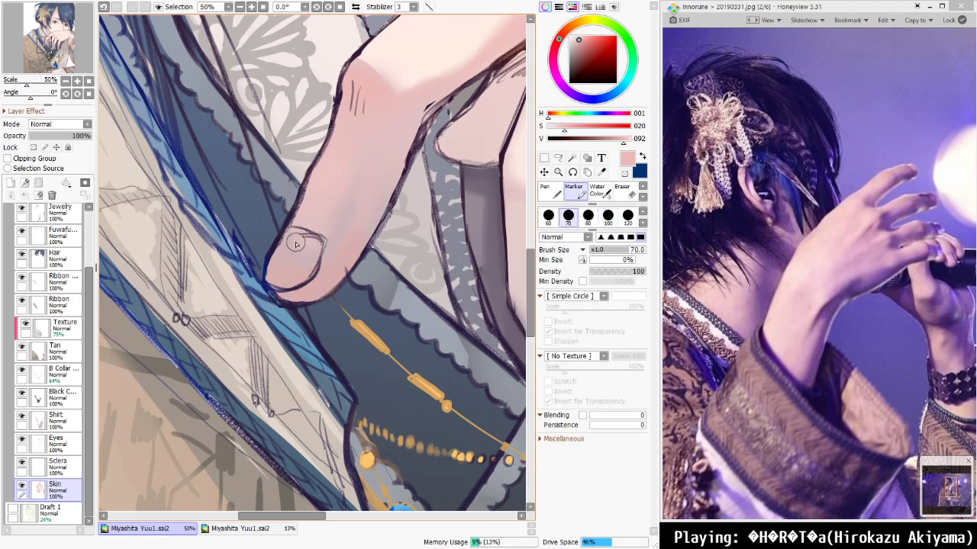
pyautogui.moveTo(297, 243); pyautogui.dragTo(290, 264)
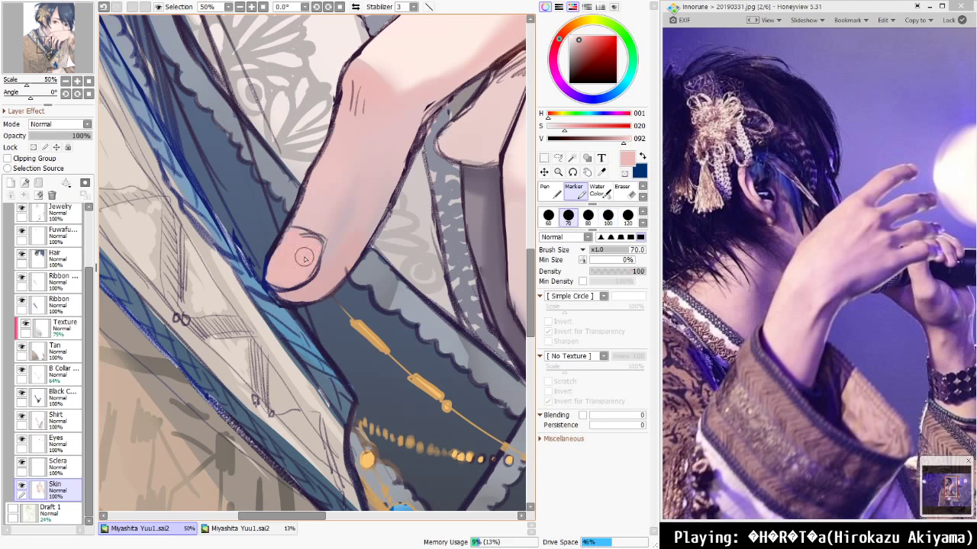
# Refine the index fingernail's shading with tones sampled from the fingers, using a muted pink (H 357, S 16, V 84)
pyautogui.scroll(-2, 321, 246)
pyautogui.moveTo(345, 253); pyautogui.dragTo(206, 313)
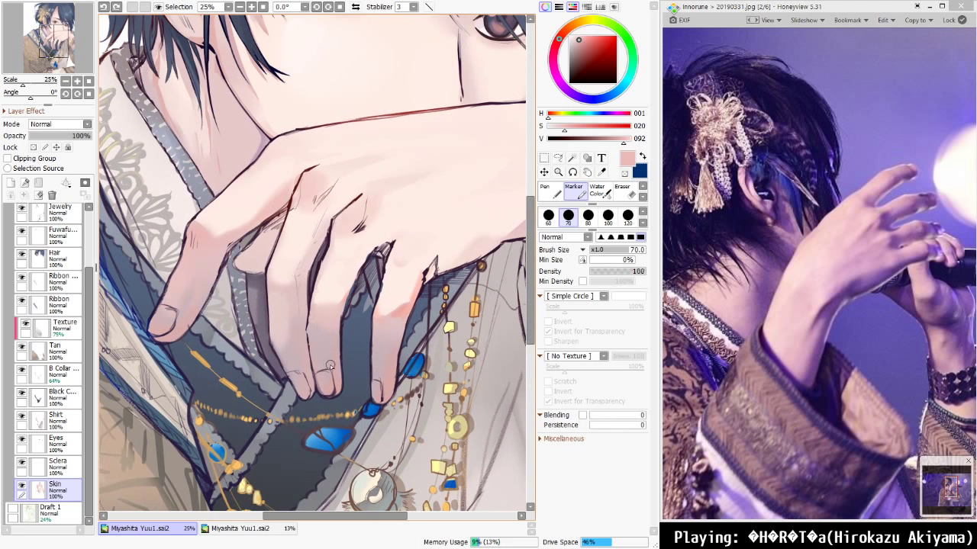
pyautogui.keyDown('alt'); pyautogui.click(300, 387); pyautogui.keyUp('alt')
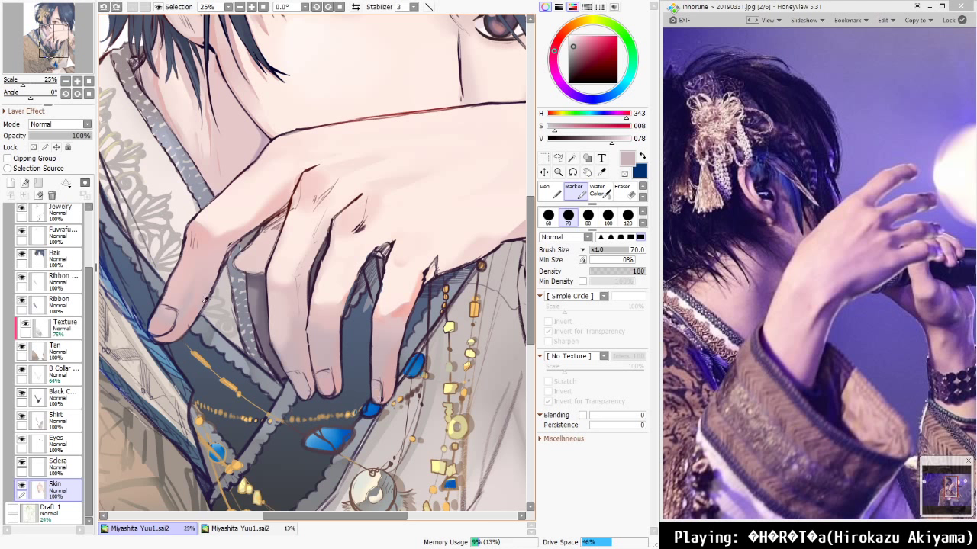
pyautogui.keyDown('alt'); pyautogui.click(191, 313); pyautogui.keyUp('alt')
pyautogui.keyDown('alt'); pyautogui.click(167, 316); pyautogui.keyUp('alt')
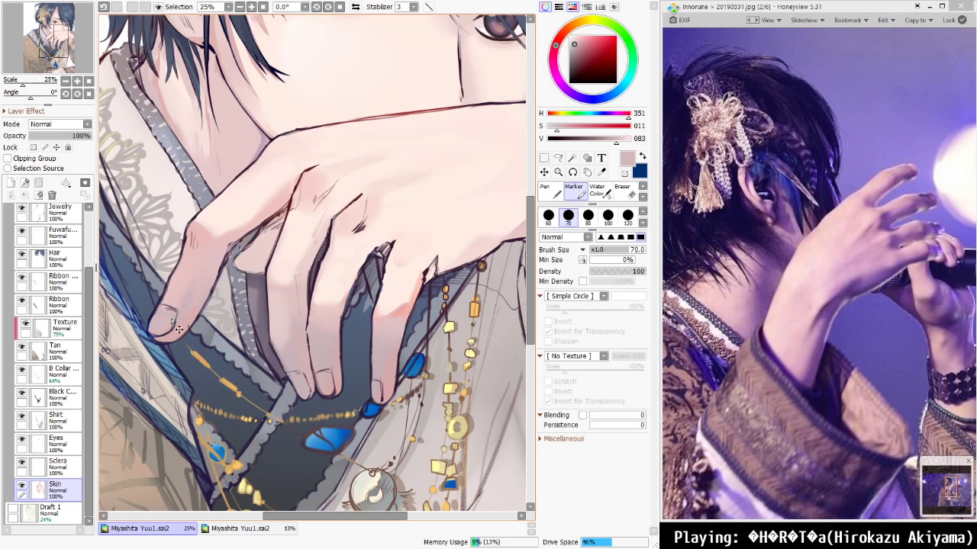
pyautogui.hotkey('ctrl', 'z')
pyautogui.keyDown('alt'); pyautogui.click(160, 324); pyautogui.keyUp('alt')
pyautogui.moveTo(166, 328); pyautogui.dragTo(175, 319)
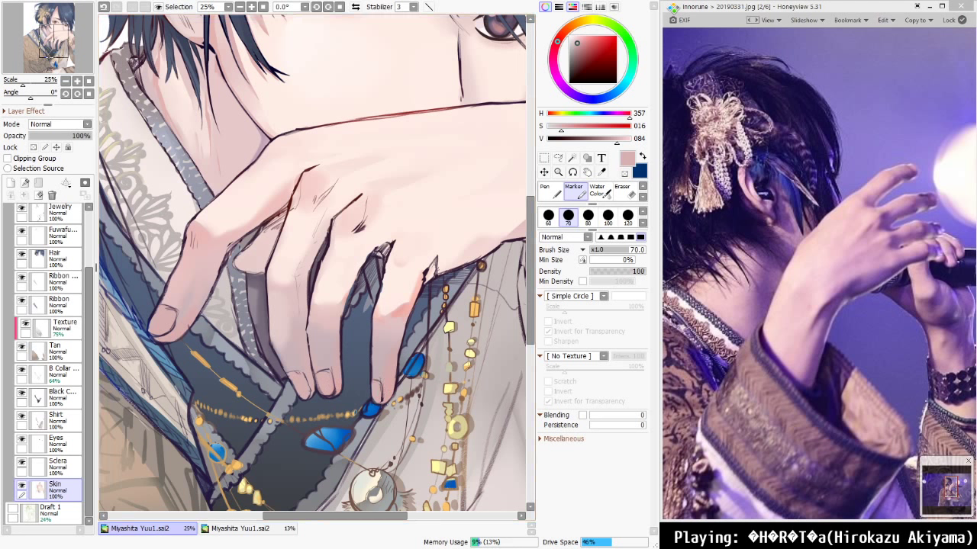
# Lighten the index fingernail with a pale skin tone (H 17, S 10, V 100) and reduce the Water Color brush to size 14
pyautogui.keyDown('alt'); pyautogui.click(225, 221); pyautogui.keyUp('alt')
pyautogui.moveTo(170, 312); pyautogui.dragTo(169, 328)
pyautogui.press('v')
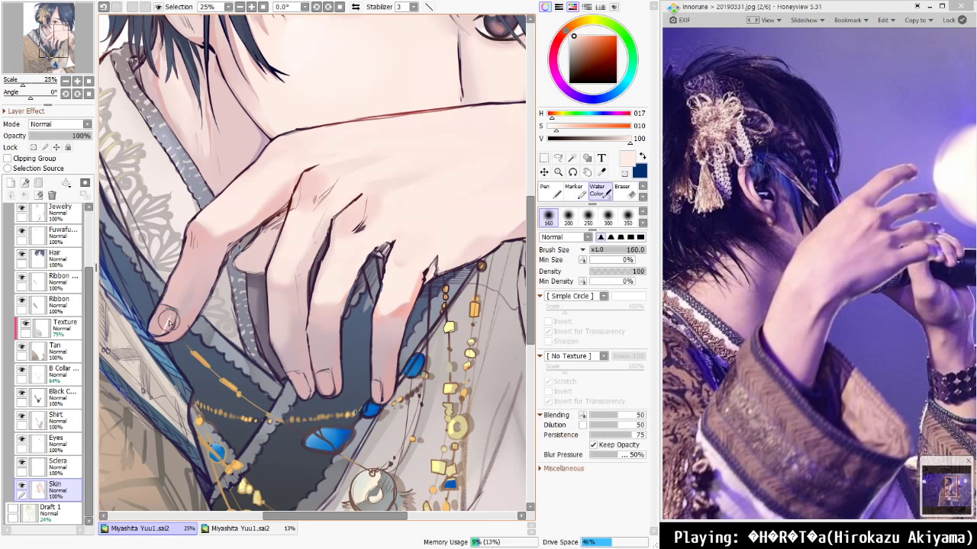
pyautogui.press('[')
pyautogui.press('[')
pyautogui.press('[')
pyautogui.press('[')
pyautogui.press('[')
pyautogui.press('[')
pyautogui.press('[')
pyautogui.press('[')
pyautogui.press('[')
pyautogui.press('[')
pyautogui.press('[')
pyautogui.press('[')
pyautogui.press('[')
pyautogui.press('[')
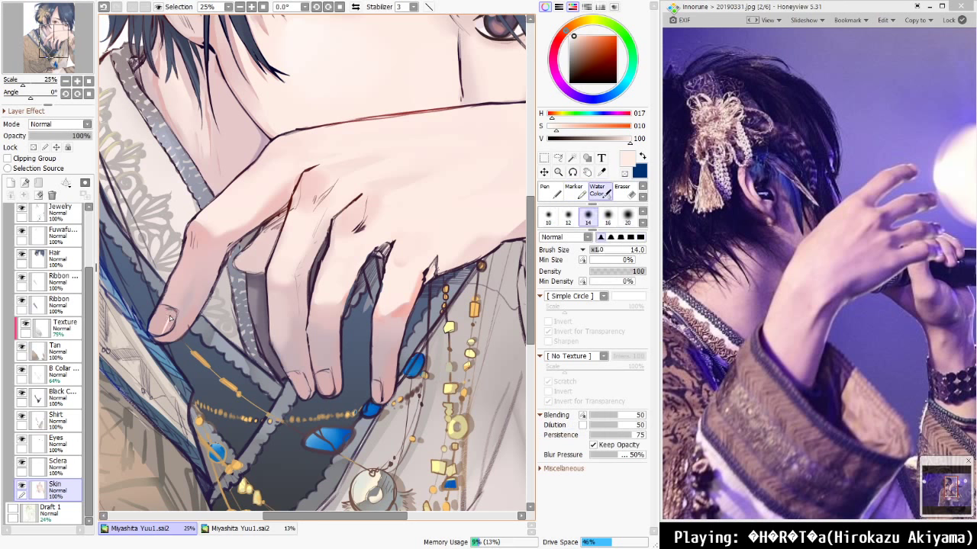
# Soften the fingernail highlights using the Water Color brush at sizes 40 and 30
pyautogui.press(']')
pyautogui.press(']')
pyautogui.press(']')
pyautogui.press(']')
pyautogui.press(']')
pyautogui.press(']')
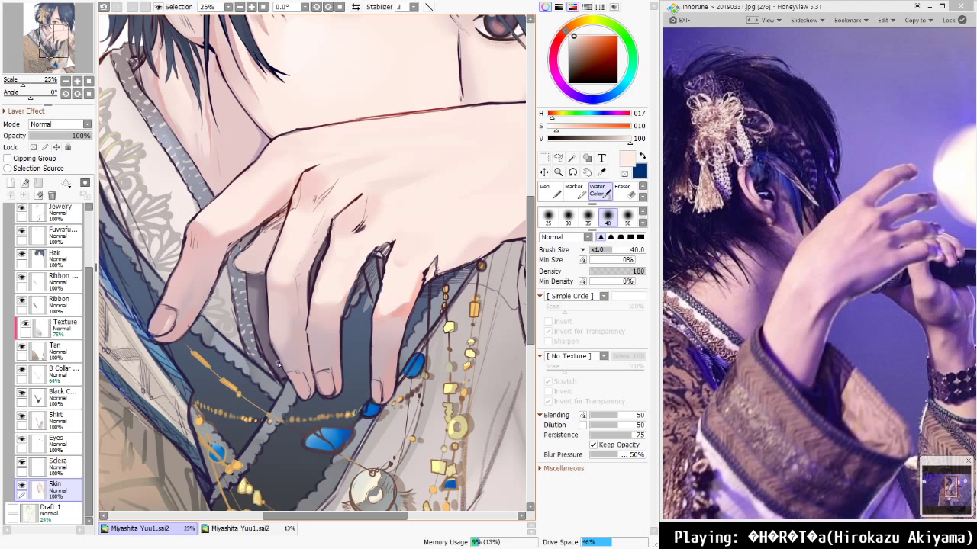
pyautogui.press('[')
pyautogui.press('[')
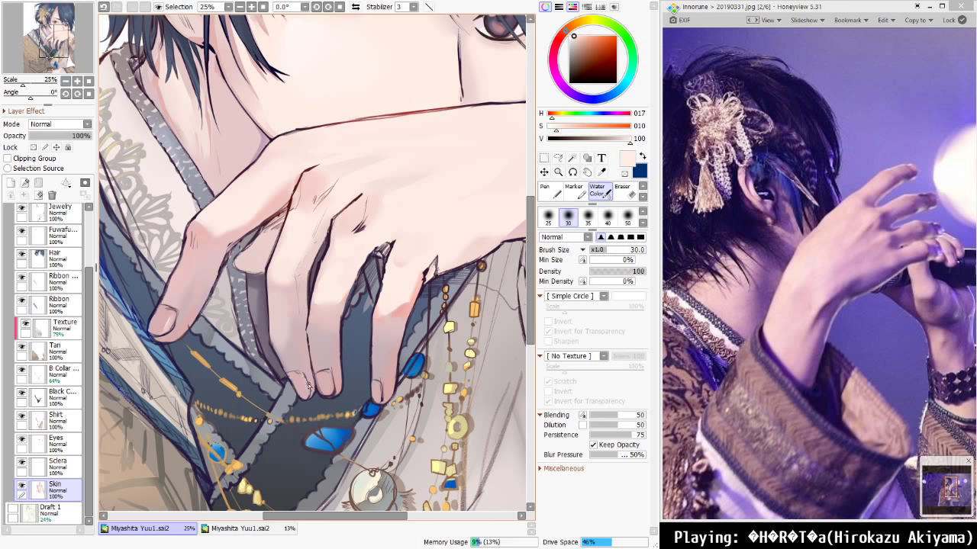
# Touch up the other fingernails with a light skin tone (H 16, S 10, V 99), using the Marker and the Water Color brush
pyautogui.rightClick(169, 316)
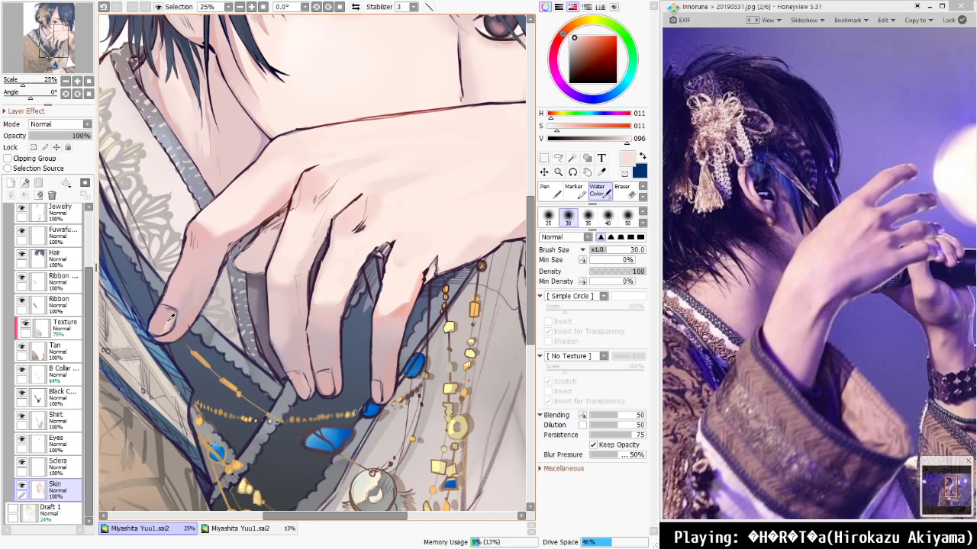
pyautogui.rightClick(175, 317)
pyautogui.press('m')
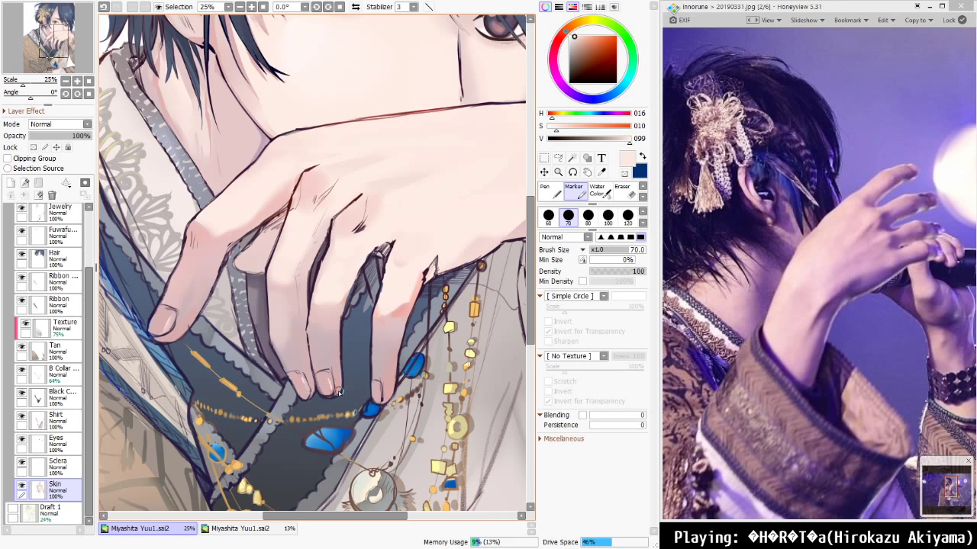
pyautogui.press('c')
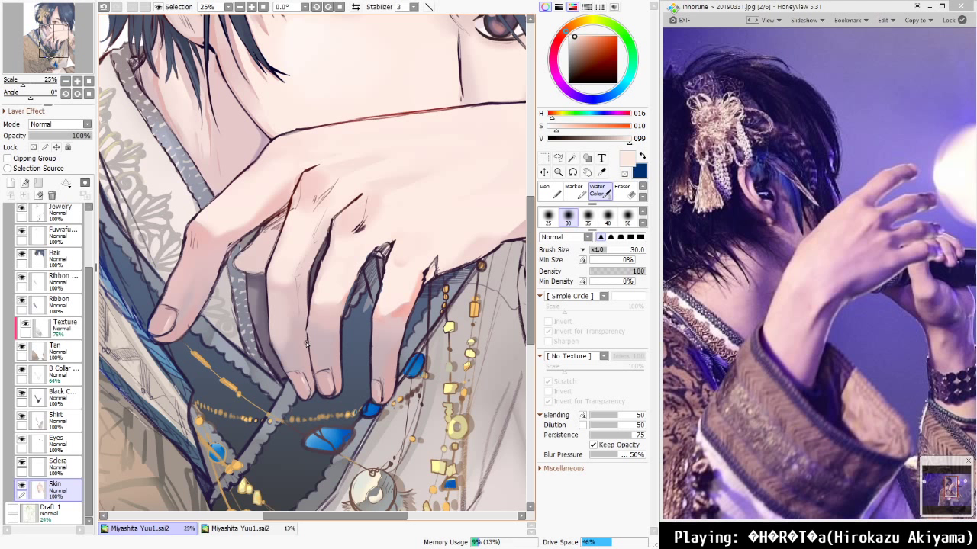
pyautogui.scroll(-4, 307, 345)
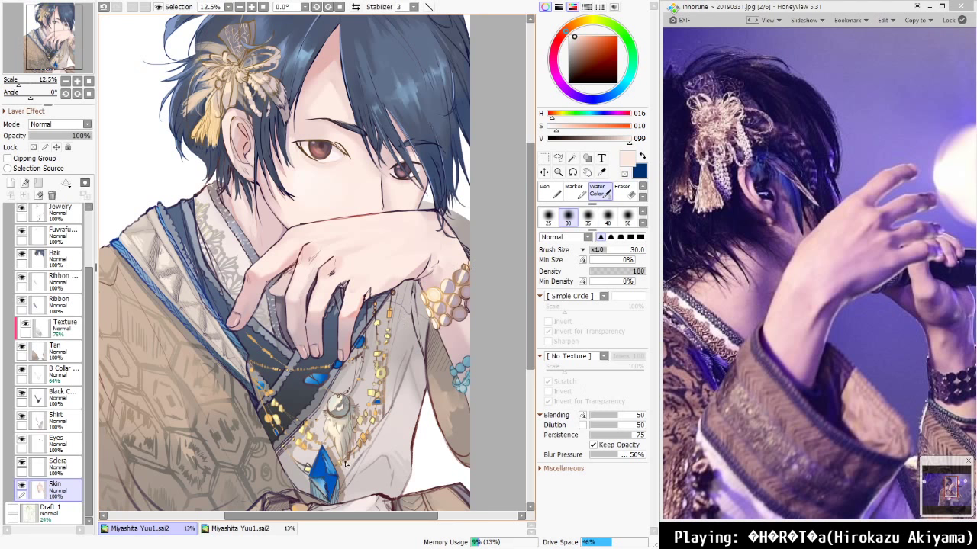
# Sample pale yellow (H 60, S 34, V 100) from a necklace bead and add a layer named Jewelry inside the Overline folder
pyautogui.scroll(2, 318, 267)
pyautogui.scroll(1, 318, 267)
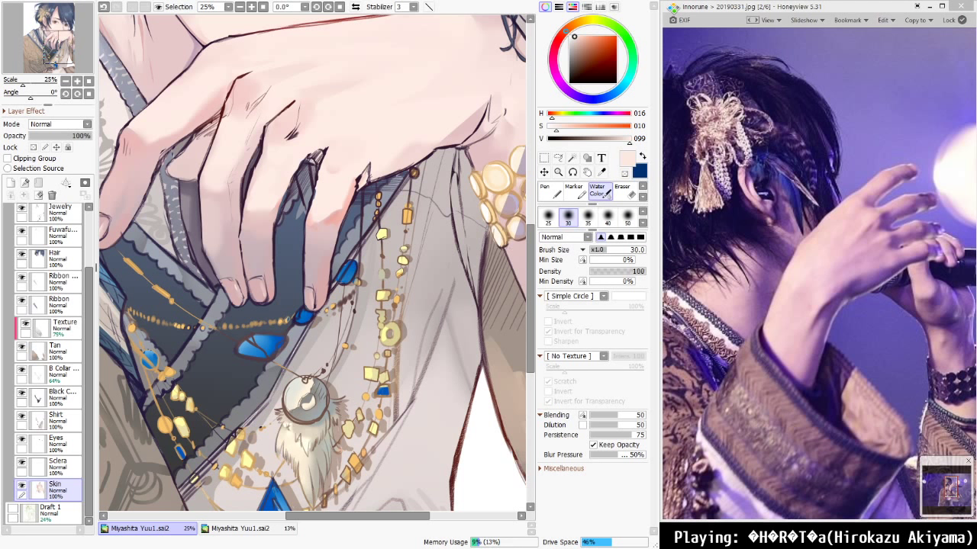
pyautogui.scroll(5, 416, 342)
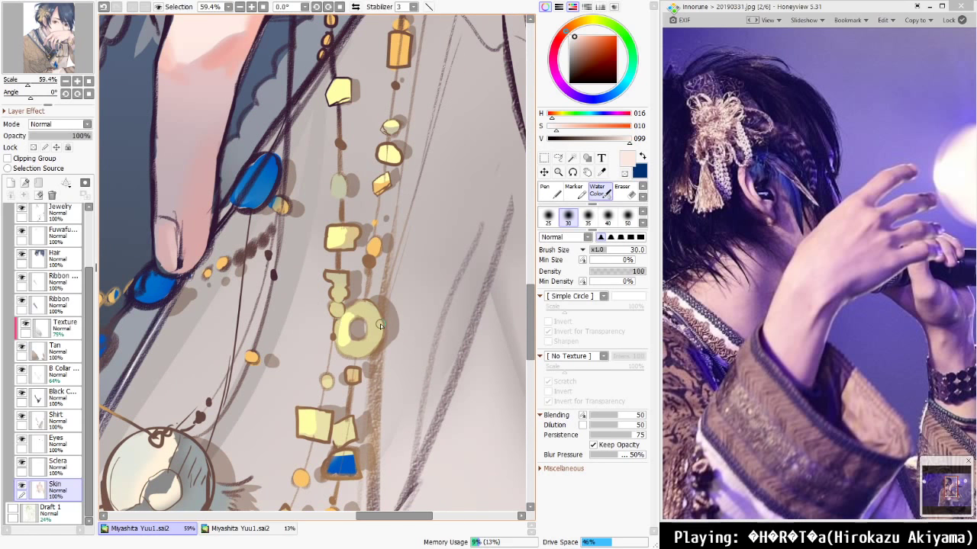
pyautogui.keyDown('alt'); pyautogui.click(338, 233); pyautogui.keyUp('alt')
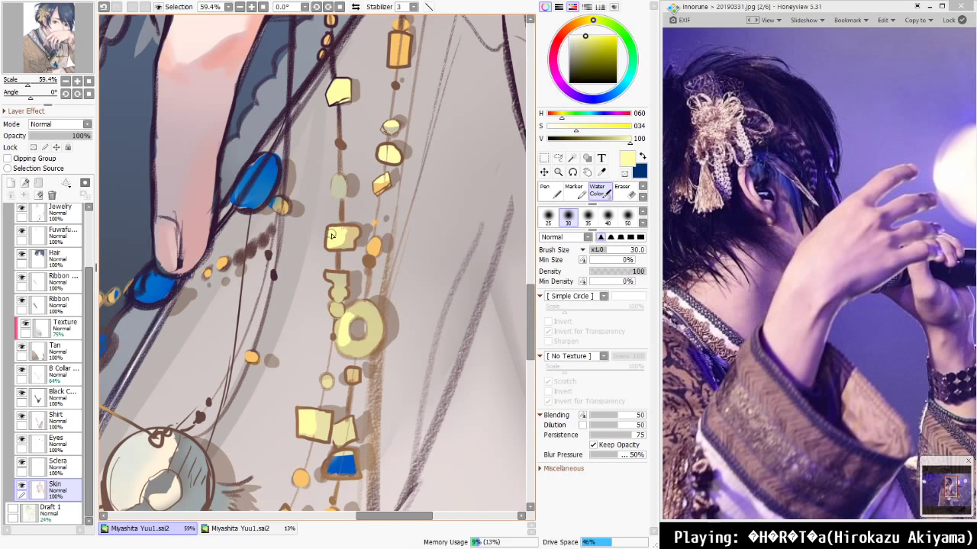
pyautogui.scroll(3, 42, 281)
pyautogui.click(27, 261)
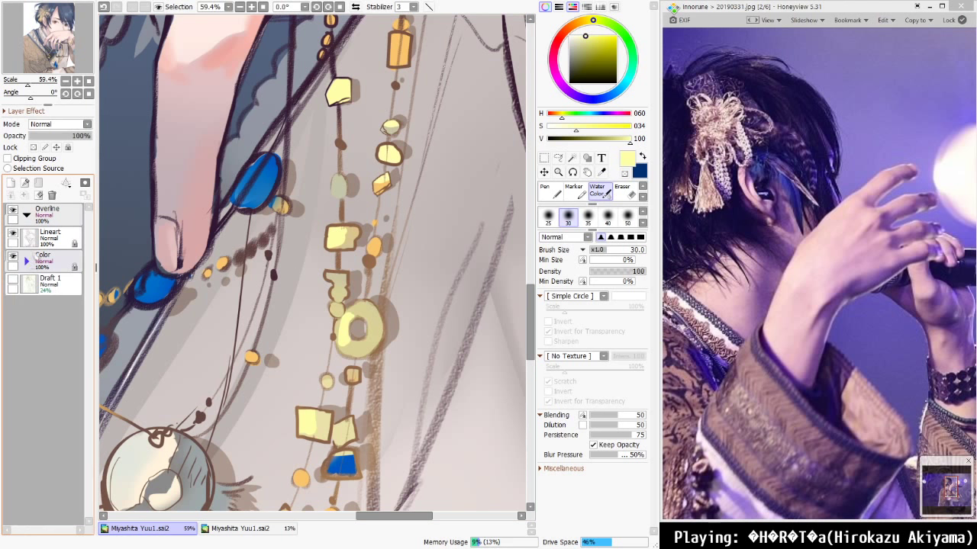
pyautogui.click(49, 221)
pyautogui.click(10, 183)
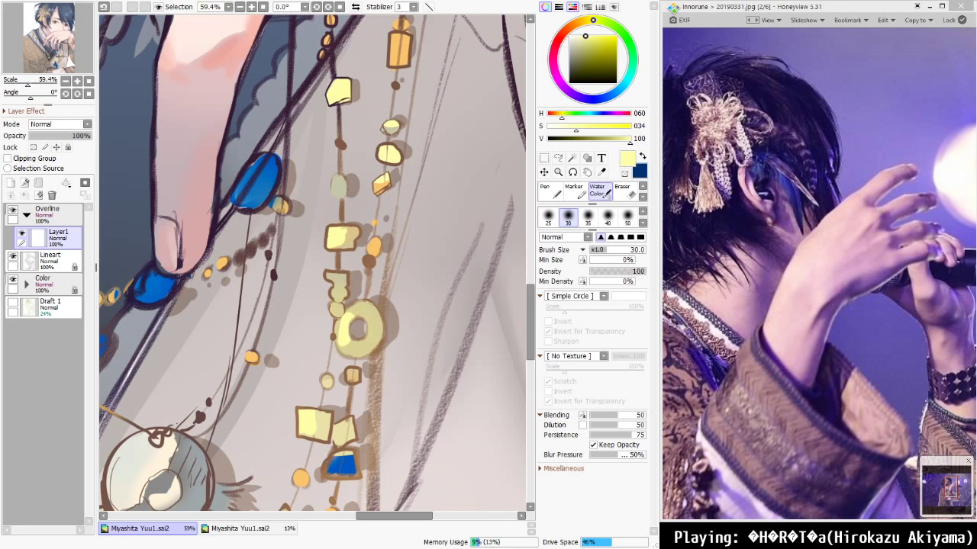
pyautogui.write('Jewelry')
pyautogui.press('Return')
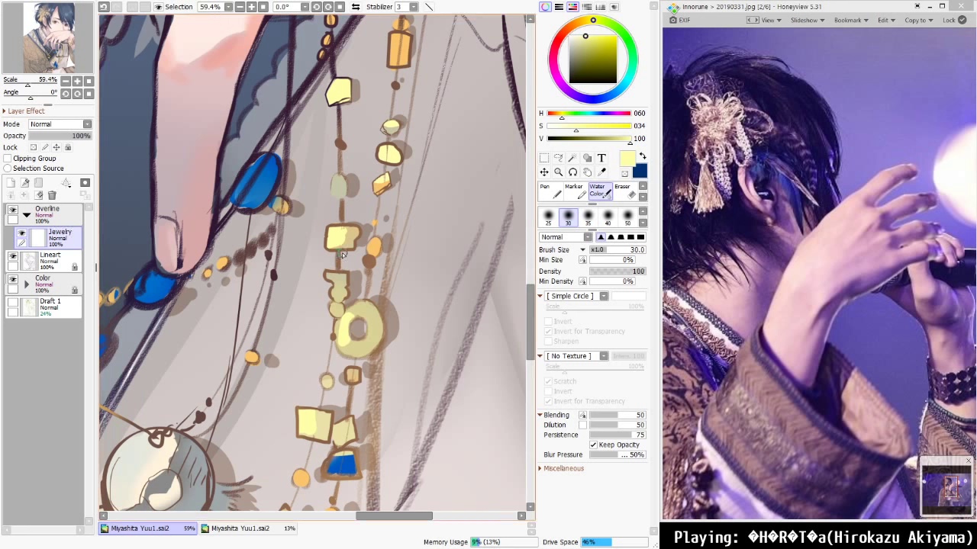
# Reshape the small irregular bead above the ring pendant in pale yellow with the Marker at size 14
pyautogui.click(573, 192)
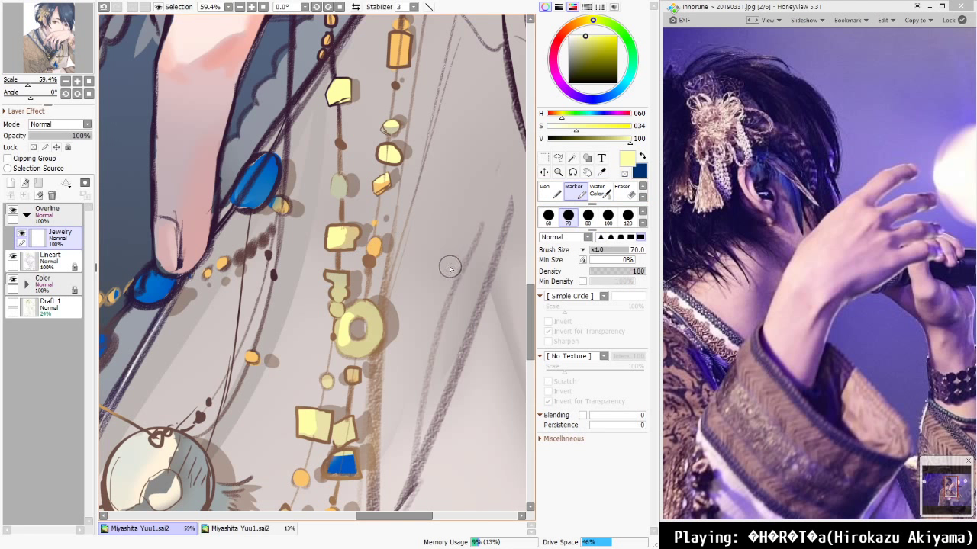
pyautogui.press('[')
pyautogui.press('[')
pyautogui.press('[')
pyautogui.press('[')
pyautogui.press('[')
pyautogui.press('[')
pyautogui.press('[')
pyautogui.press('[')
pyautogui.press('[')
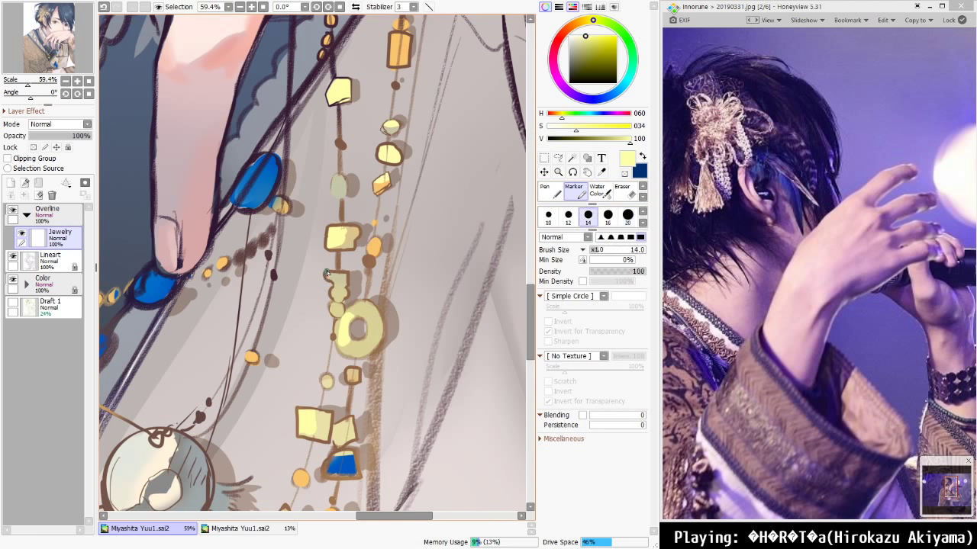
pyautogui.moveTo(327, 273)
pyautogui.mouseDown()
pyautogui.moveTo(339, 275)
pyautogui.moveTo(327, 276)
pyautogui.mouseUp()
# Outline the reshaped bead in brown (H 24, S 28, V 55) and resample the pale yellow from its fill
pyautogui.moveTo(378, 289); pyautogui.dragTo(371, 394)
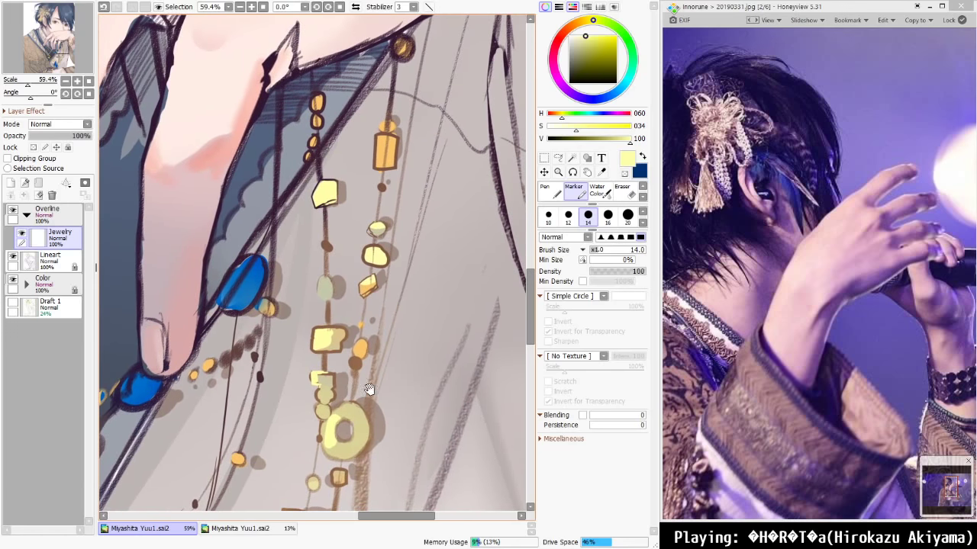
pyautogui.keyDown('alt'); pyautogui.click(329, 369); pyautogui.keyUp('alt')
pyautogui.moveTo(310, 372)
pyautogui.mouseDown()
pyautogui.moveTo(312, 383)
pyautogui.moveTo(331, 374)
pyautogui.moveTo(321, 388)
pyautogui.moveTo(331, 386)
pyautogui.mouseUp()
pyautogui.hotkey('ctrl', 'z')
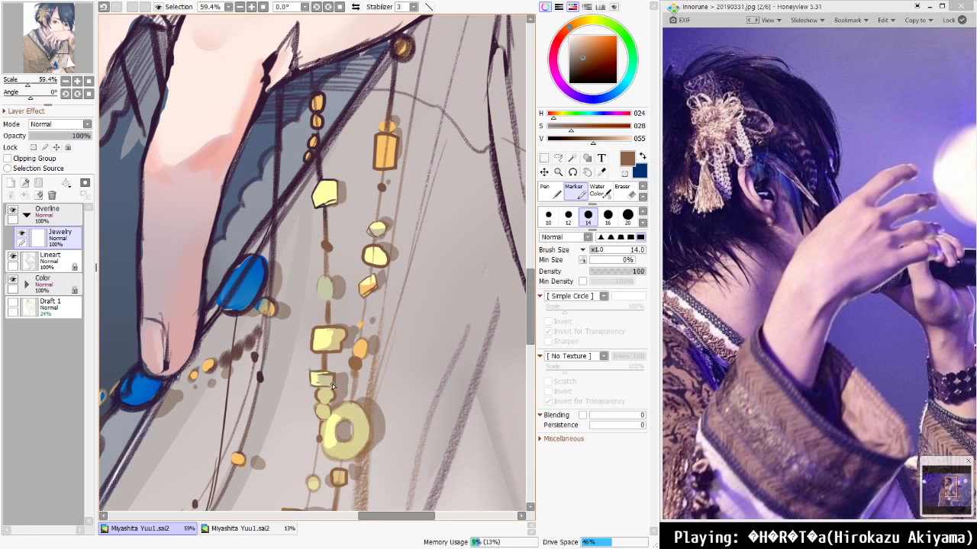
pyautogui.keyDown('alt'); pyautogui.click(322, 376); pyautogui.keyUp('alt')
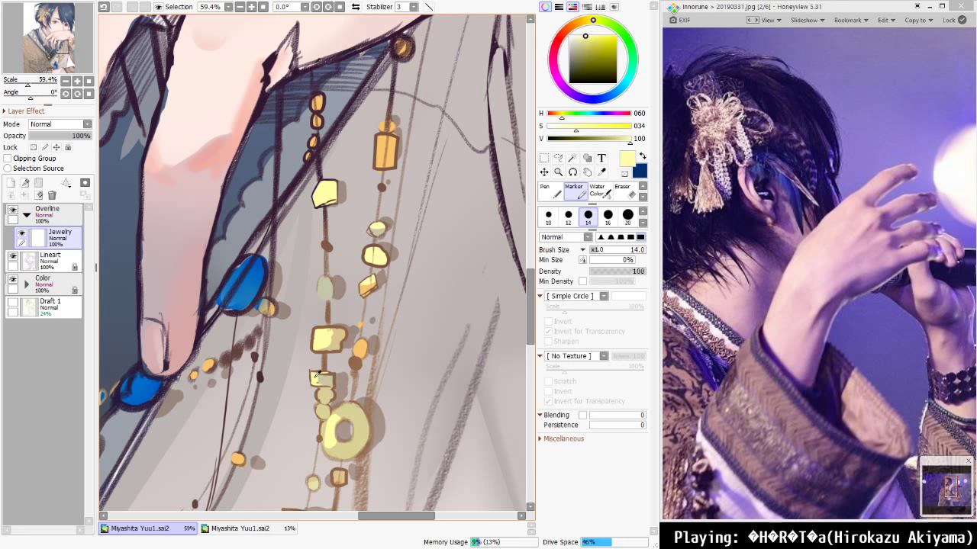
# Paint cream highlights (H 60, S 11, V 100) on the square bead and the greenish oval bead of the necklace
pyautogui.keyDown('alt'); pyautogui.click(349, 320); pyautogui.keyUp('alt')
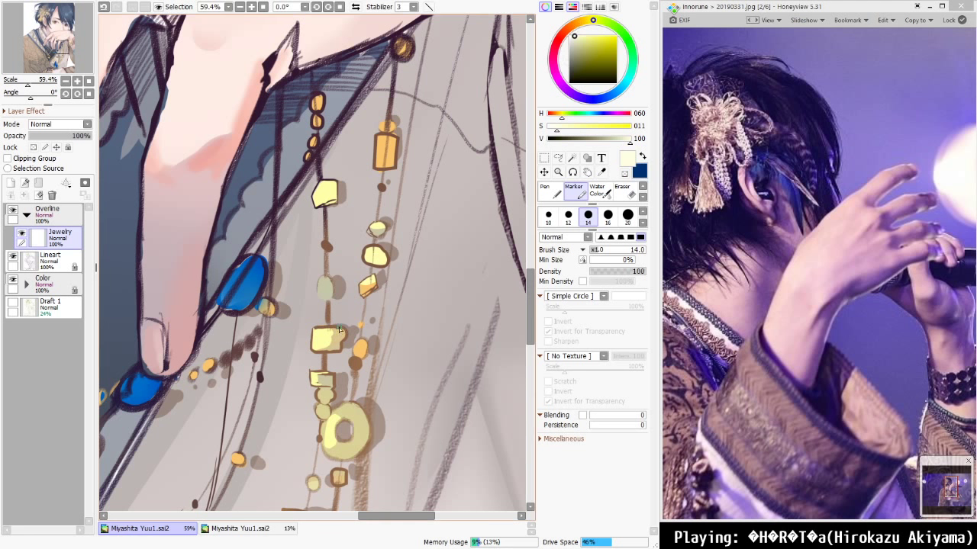
pyautogui.moveTo(315, 331)
pyautogui.mouseDown()
pyautogui.moveTo(315, 344)
pyautogui.moveTo(325, 328)
pyautogui.mouseUp()
pyautogui.hotkey('ctrl', 'z')
pyautogui.hotkey('ctrl', 'z')
pyautogui.moveTo(322, 279); pyautogui.dragTo(327, 296)
pyautogui.hotkey('ctrl', 'z')
pyautogui.moveTo(325, 291); pyautogui.dragTo(326, 279)
# Paint the inner necklace strand's cord in cream between its yellow and greenish beads and up to the small orange beads
pyautogui.moveTo(323, 205); pyautogui.dragTo(326, 239)
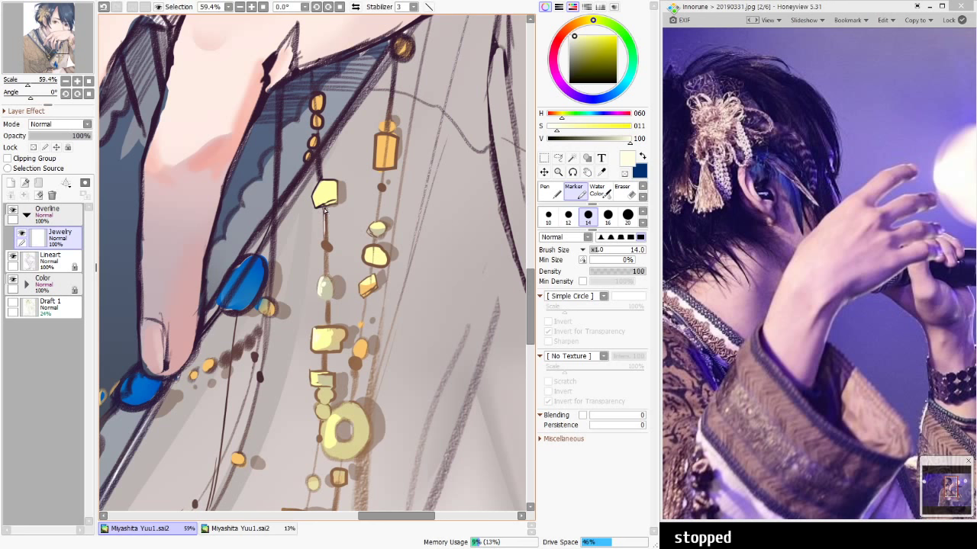
pyautogui.hotkey('ctrl', 'z')
pyautogui.moveTo(323, 206)
pyautogui.mouseDown()
pyautogui.moveTo(325, 245)
pyautogui.moveTo(324, 214)
pyautogui.mouseUp()
pyautogui.moveTo(325, 300); pyautogui.dragTo(327, 316)
pyautogui.moveTo(324, 357); pyautogui.dragTo(324, 369)
pyautogui.moveTo(326, 212); pyautogui.dragTo(337, 299)
pyautogui.moveTo(330, 242); pyautogui.dragTo(332, 267)
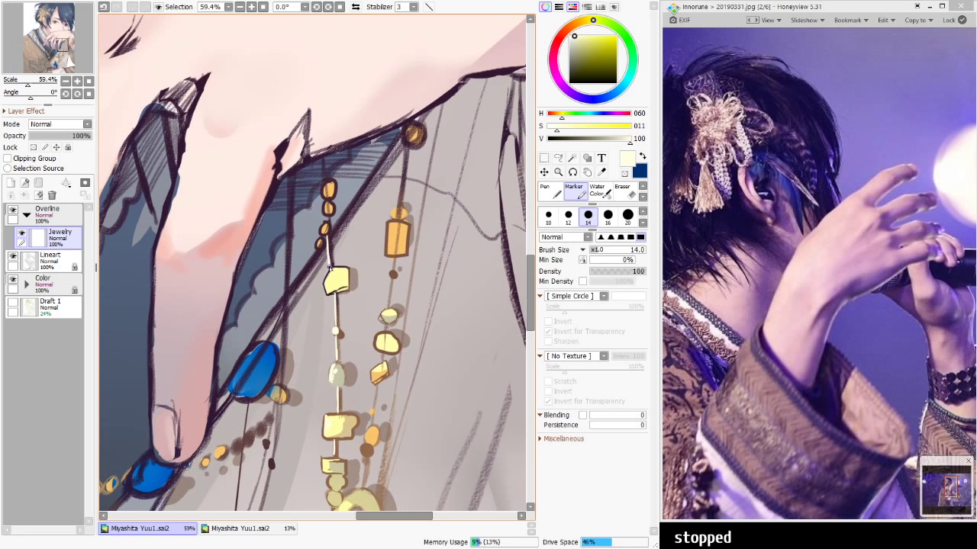
# Highlight the small orange beads in cream and extend the inner strand's cord from them up to the hand
pyautogui.moveTo(324, 222)
pyautogui.mouseDown()
pyautogui.moveTo(320, 234)
pyautogui.moveTo(327, 212)
pyautogui.mouseUp()
pyautogui.hotkey('ctrl', 'z')
pyautogui.moveTo(326, 202)
pyautogui.mouseDown()
pyautogui.moveTo(325, 213)
pyautogui.moveTo(328, 193)
pyautogui.mouseUp()
pyautogui.hotkey('ctrl', 'z')
pyautogui.hotkey('ctrl', 'z')
pyautogui.moveTo(323, 156); pyautogui.dragTo(325, 182)
# Paint the outer strand's cord in cream from the round bead at the hand to the orange bead and highlight that bead
pyautogui.moveTo(405, 145); pyautogui.dragTo(397, 209)
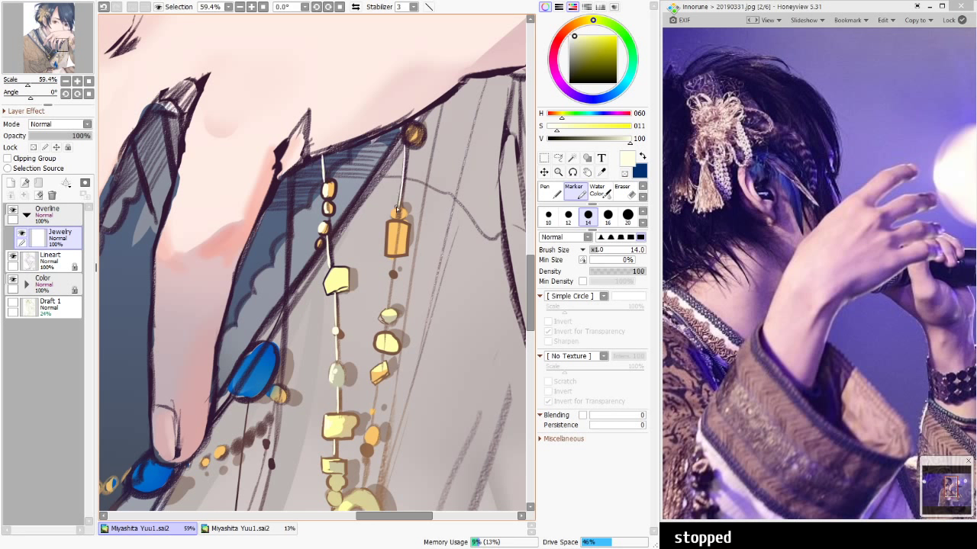
pyautogui.hotkey('ctrl', 'z')
pyautogui.moveTo(406, 150); pyautogui.dragTo(397, 214)
pyautogui.scroll(2, 420, 227)
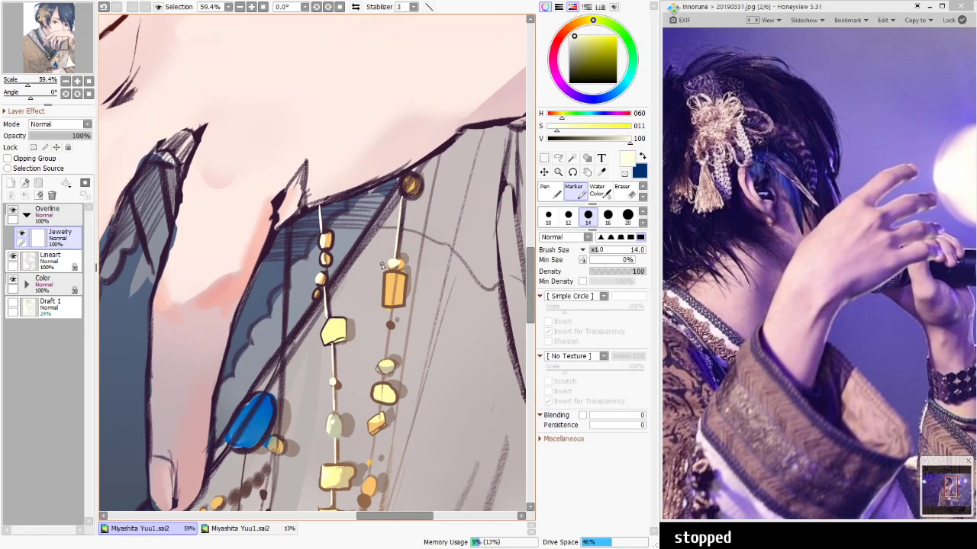
# Highlight the small bead beside the ring in cream and paint the outer strand's cord from the diamond-shaped orange bead down to the ring
pyautogui.scroll(-7, 388, 269)
pyautogui.moveTo(398, 356); pyautogui.dragTo(394, 382)
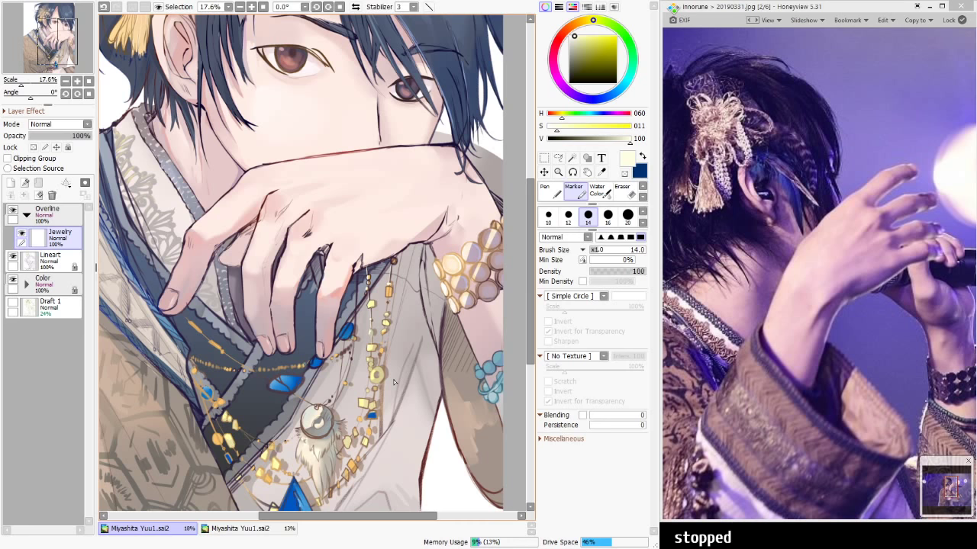
pyautogui.scroll(-1, 394, 381)
pyautogui.scroll(2, 393, 389)
pyautogui.scroll(4, 391, 402)
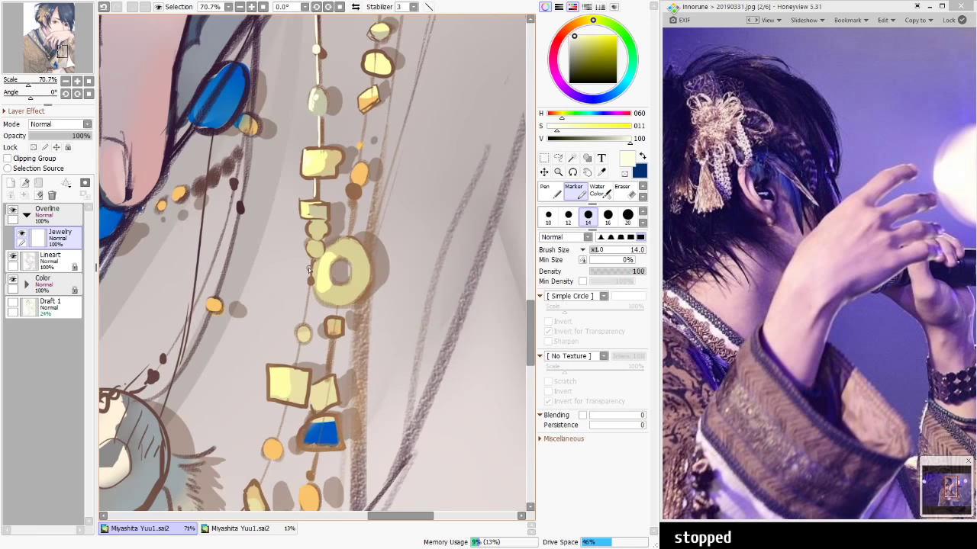
pyautogui.hotkey('ctrl', 'z')
pyautogui.moveTo(316, 263); pyautogui.dragTo(316, 284)
pyautogui.moveTo(352, 203); pyautogui.dragTo(349, 235)
pyautogui.moveTo(367, 112); pyautogui.dragTo(365, 285)
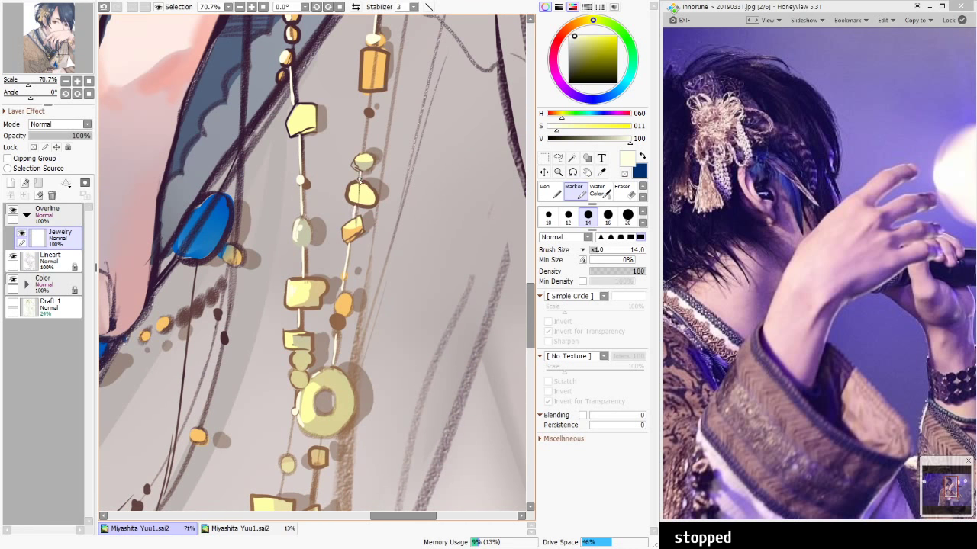
# Paint the outer strand's cord in cream between the rectangular orange bead and the yellow beads, and highlight that orange bead
pyautogui.hotkey('ctrl', 'z')
pyautogui.moveTo(359, 177); pyautogui.dragTo(358, 182)
pyautogui.moveTo(367, 120); pyautogui.dragTo(363, 149)
pyautogui.scroll(3, 361, 148)
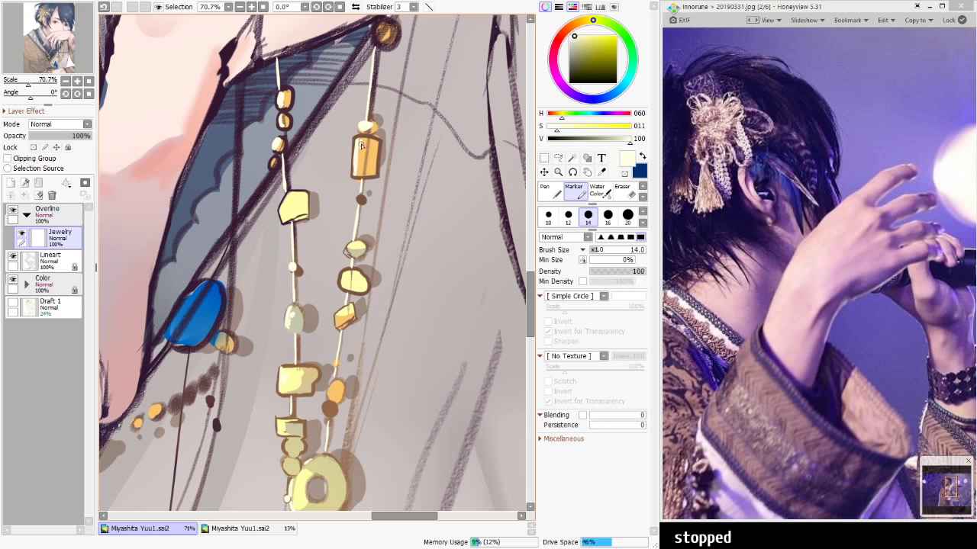
pyautogui.hotkey('ctrl', 'z')
pyautogui.moveTo(387, 245); pyautogui.dragTo(421, 189)
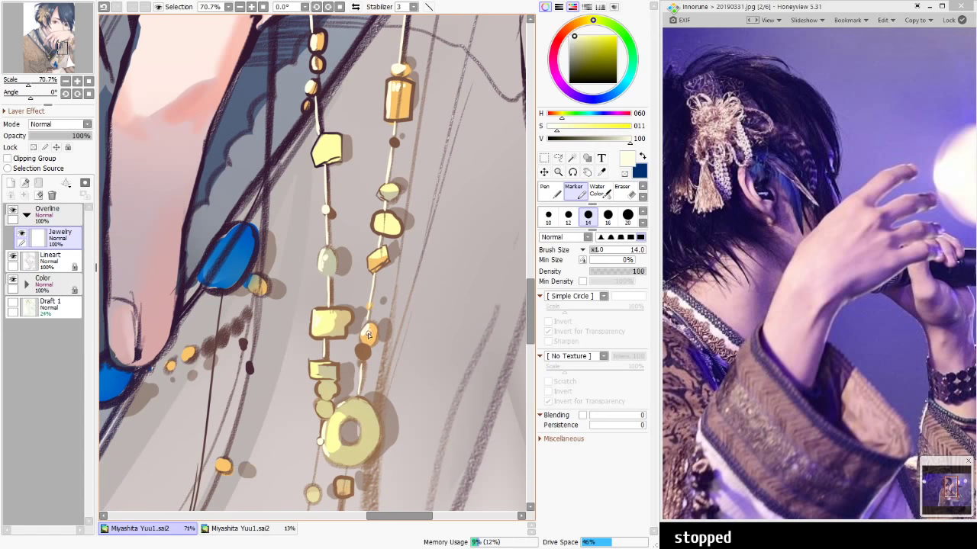
# Add cream highlights to the oval orange bead and the ring, and extend the outer strand's cord below the ring
pyautogui.moveTo(368, 336); pyautogui.dragTo(389, 279)
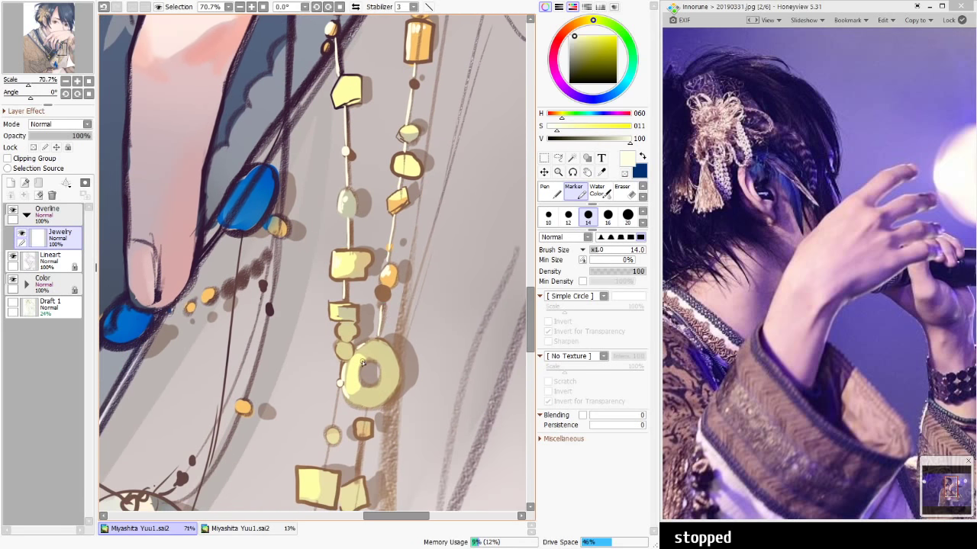
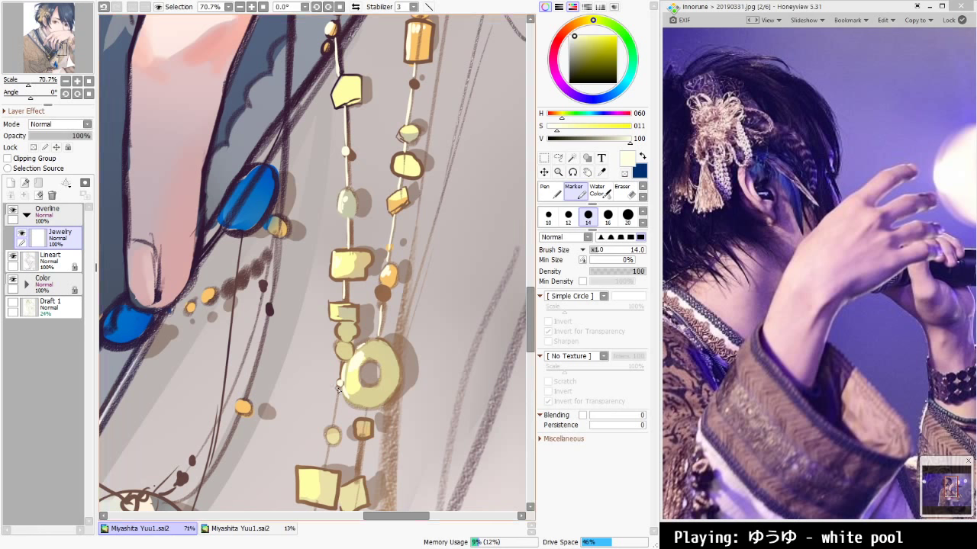
pyautogui.scroll(-3, 433, 397)
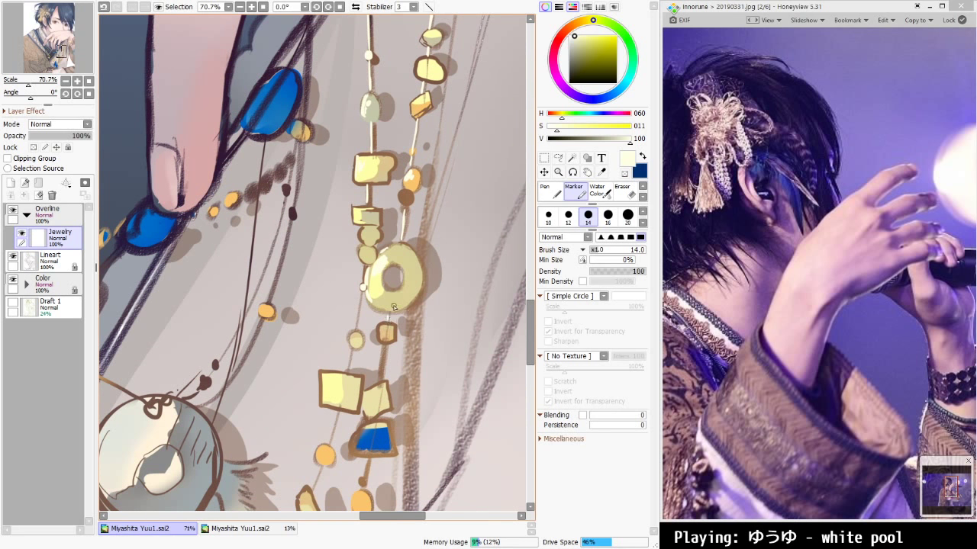
pyautogui.hotkey('ctrl', 'z')
pyautogui.click(377, 379)
pyautogui.moveTo(388, 465); pyautogui.dragTo(433, 399)
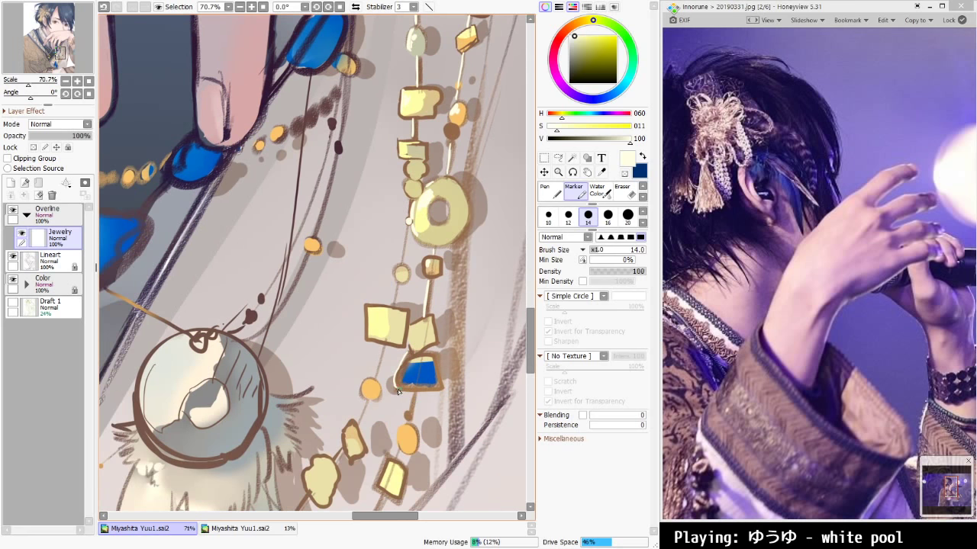
# Edge the blue trapezoid bead's frame in cream and paint the cord from it to the oval orange bead below
pyautogui.moveTo(409, 363); pyautogui.dragTo(401, 382)
pyautogui.hotkey('ctrl', 'z')
pyautogui.moveTo(405, 425); pyautogui.dragTo(401, 442)
pyautogui.hotkey('ctrl', 'z')
pyautogui.moveTo(403, 480); pyautogui.dragTo(422, 410)
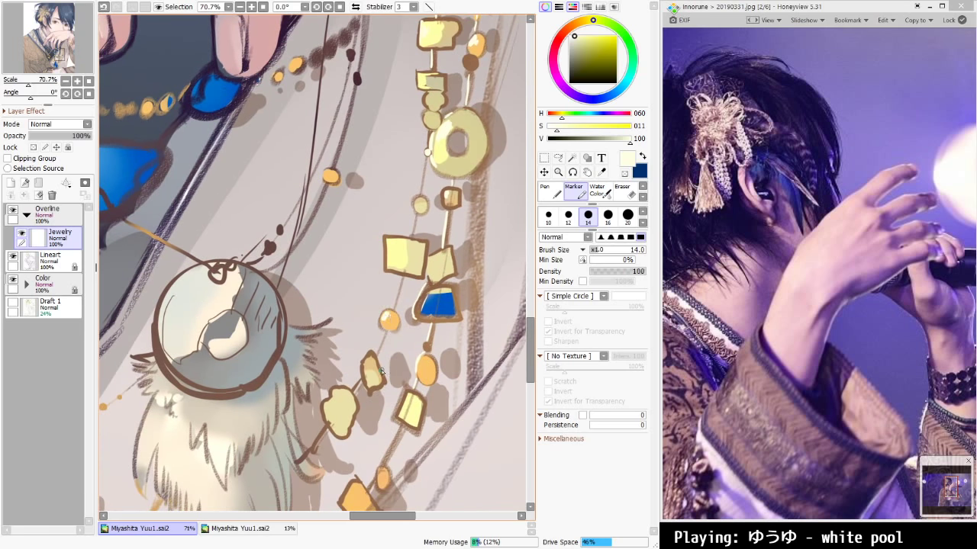
# Paint the inner strand's lower cord in cream past the pale square bead and small orange bead to the beads beside the feathers
pyautogui.moveTo(385, 331); pyautogui.dragTo(374, 354)
pyautogui.moveTo(399, 280); pyautogui.dragTo(391, 304)
pyautogui.moveTo(426, 157); pyautogui.dragTo(421, 191)
pyautogui.hotkey('ctrl', 'z')
pyautogui.moveTo(420, 193)
pyautogui.mouseDown()
pyautogui.moveTo(425, 177)
pyautogui.moveTo(420, 190)
pyautogui.mouseUp()
pyautogui.hotkey('ctrl', 'z')
pyautogui.moveTo(386, 377); pyautogui.dragTo(411, 265)
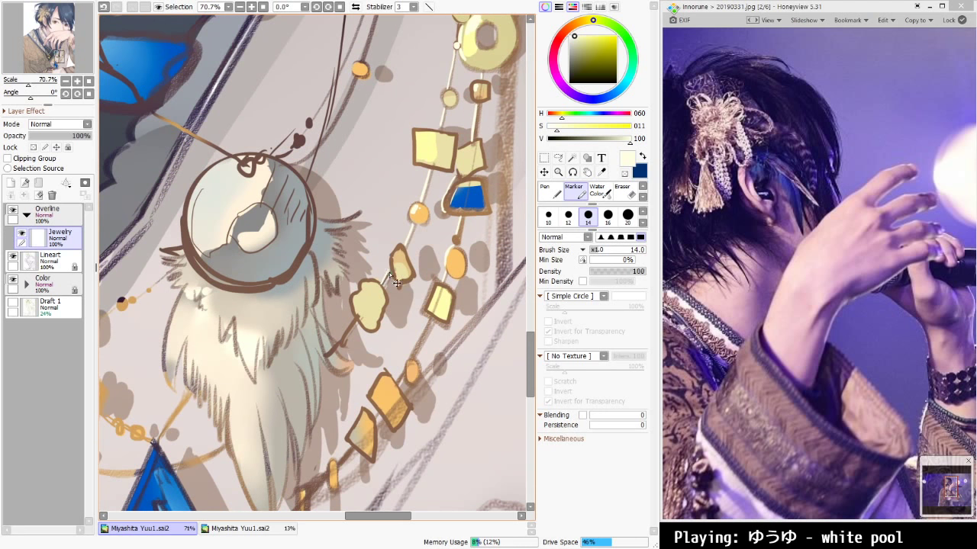
pyautogui.hotkey('ctrl', 'z')
pyautogui.hotkey('ctrl', 'y')
# Try adding a cream sparkle to the pale square bead on the necklace's inner strand
pyautogui.scroll(-5, 418, 301)
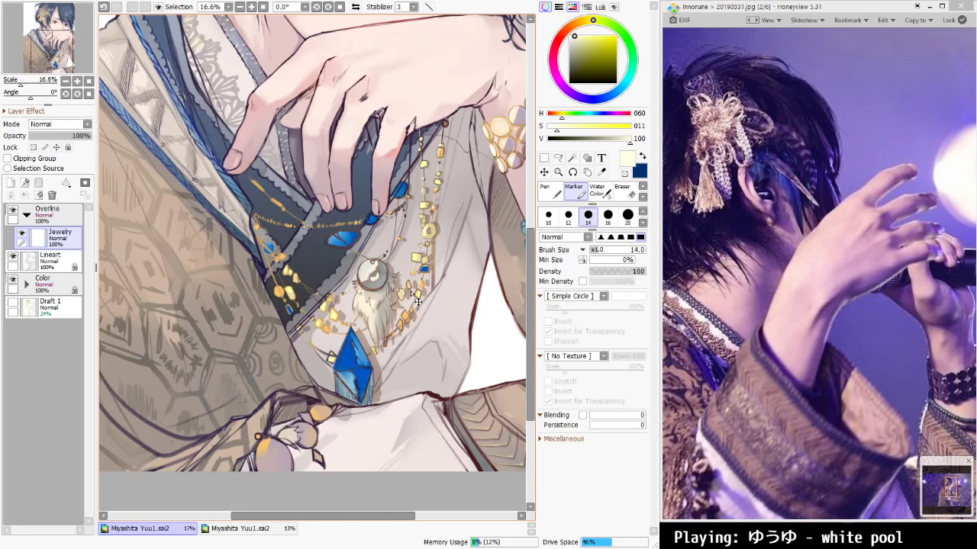
pyautogui.scroll(1, 418, 301)
pyautogui.moveTo(381, 377); pyautogui.dragTo(369, 463)
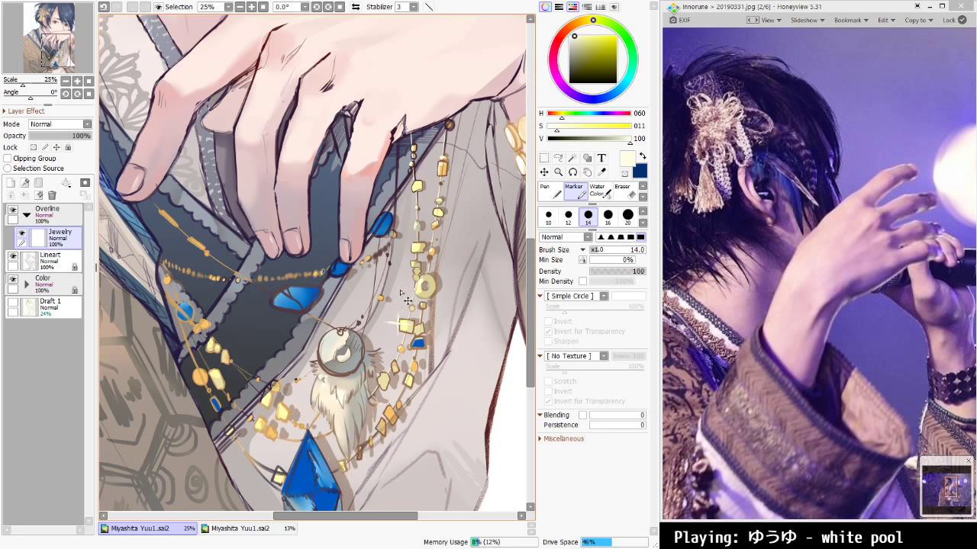
pyautogui.hotkey('ctrl', 'z')
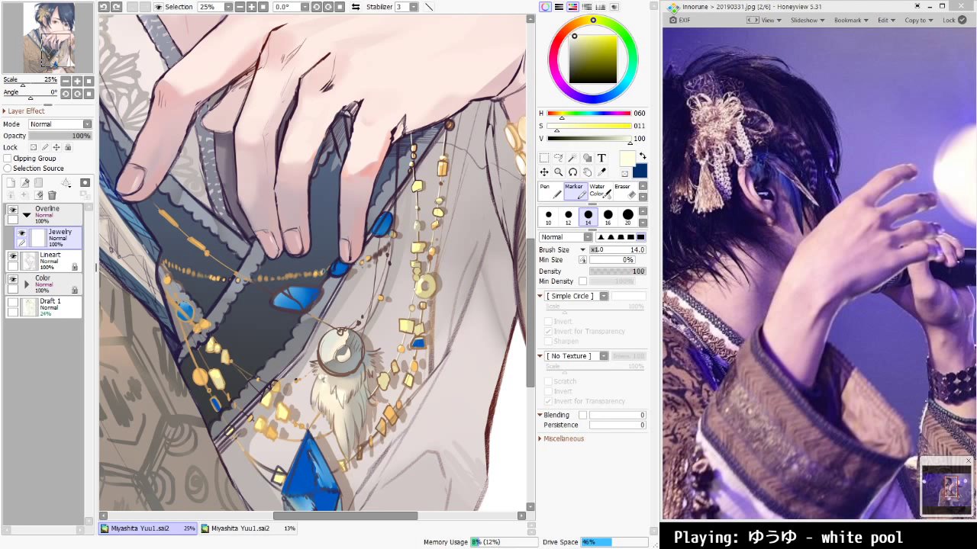
# Try painting the cord between the round blue bead and the round orange bead on the collar in cream
pyautogui.moveTo(378, 517); pyautogui.dragTo(395, 517)
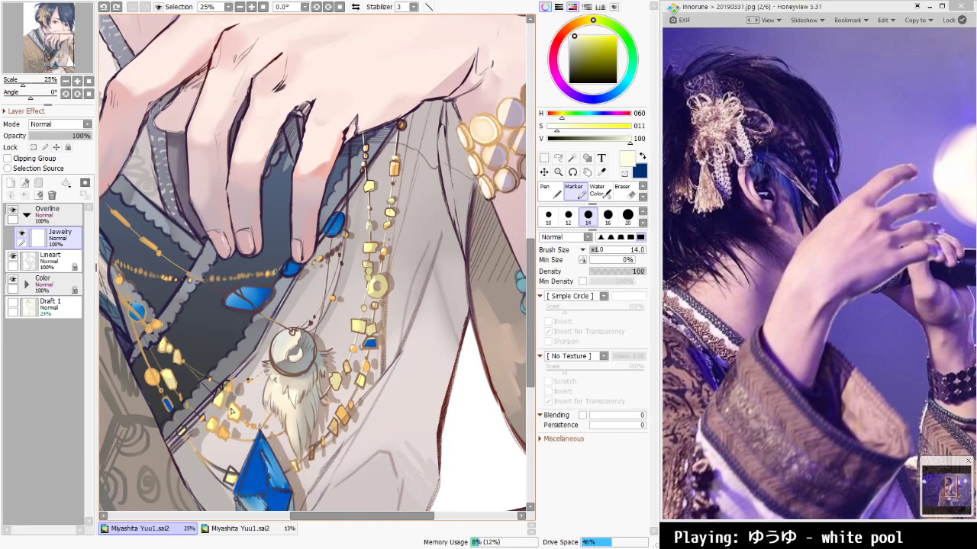
pyautogui.moveTo(236, 404); pyautogui.dragTo(234, 409)
pyautogui.moveTo(135, 322); pyautogui.dragTo(152, 364)
pyautogui.hotkey('ctrl', 'z')
pyautogui.moveTo(135, 323); pyautogui.dragTo(147, 363)
pyautogui.hotkey('ctrl', 'z')
pyautogui.hotkey('ctrl', 'z')
# Paint the collar strand's cord in cream from the round blue bead across the large round orange bead
pyautogui.scroll(5, 143, 351)
pyautogui.moveTo(190, 394); pyautogui.dragTo(231, 341)
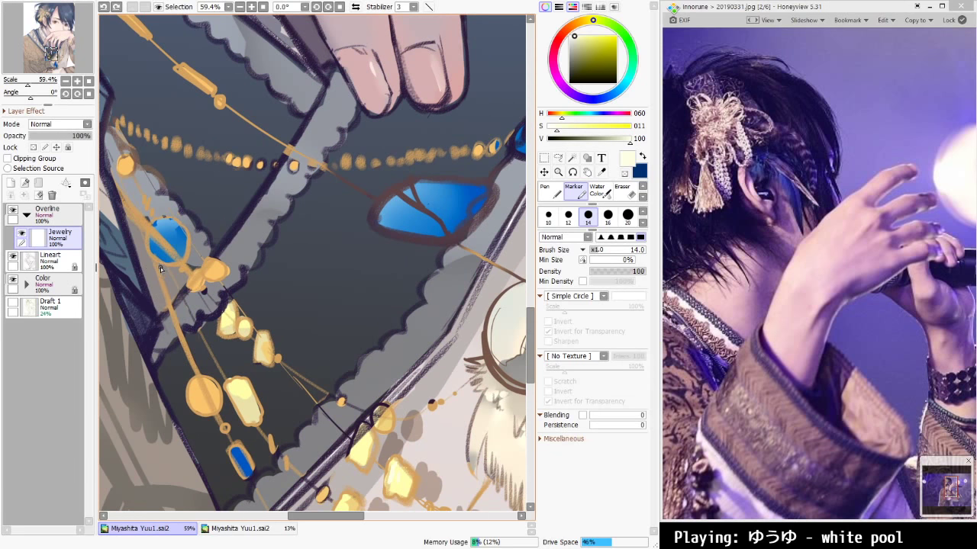
pyautogui.moveTo(159, 264); pyautogui.dragTo(202, 371)
pyautogui.hotkey('ctrl', 'z')
pyautogui.moveTo(174, 313); pyautogui.dragTo(202, 372)
pyautogui.hotkey('ctrl', 'z')
pyautogui.moveTo(174, 316)
pyautogui.mouseDown()
pyautogui.moveTo(220, 421)
pyautogui.moveTo(195, 361)
pyautogui.moveTo(209, 397)
pyautogui.mouseUp()
pyautogui.hotkey('ctrl', 'z')
pyautogui.hotkey('ctrl', 'z')
pyautogui.moveTo(258, 432); pyautogui.dragTo(242, 395)
# Paint the second collar cord in cream from the round blue bead down to the long yellow bead
pyautogui.moveTo(154, 231); pyautogui.dragTo(191, 305)
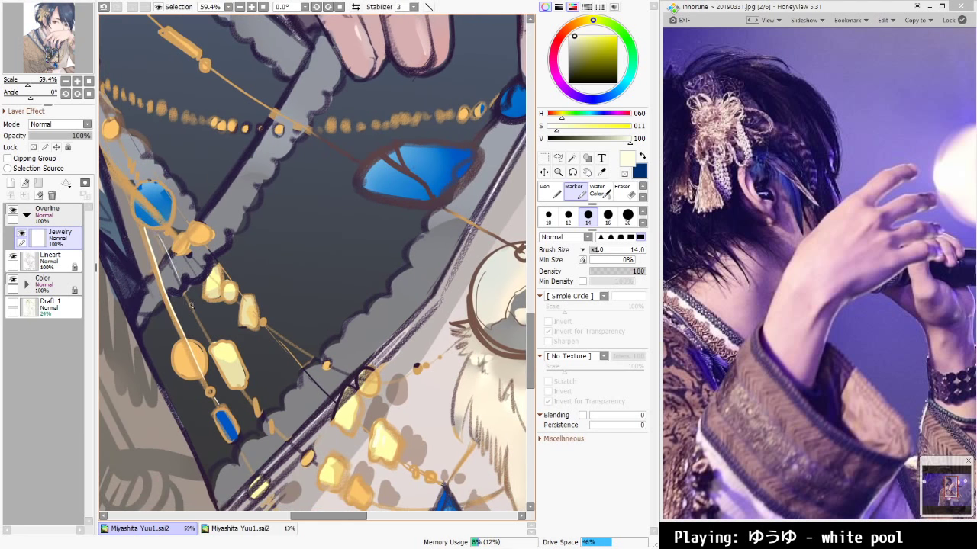
pyautogui.hotkey('ctrl', 'z')
pyautogui.moveTo(155, 231); pyautogui.dragTo(196, 319)
pyautogui.moveTo(174, 274); pyautogui.dragTo(203, 326)
pyautogui.hotkey('ctrl', 'z')
pyautogui.moveTo(181, 288); pyautogui.dragTo(212, 341)
pyautogui.hotkey('ctrl', 'z')
pyautogui.hotkey('ctrl', 'z')
pyautogui.moveTo(254, 392); pyautogui.dragTo(255, 287)
# Continue the cream cord from the rectangular blue bead across the collar edge to the square bead beside the blue crystal
pyautogui.moveTo(231, 329)
pyautogui.mouseDown()
pyautogui.moveTo(307, 442)
pyautogui.moveTo(294, 432)
pyautogui.moveTo(333, 462)
pyautogui.mouseUp()
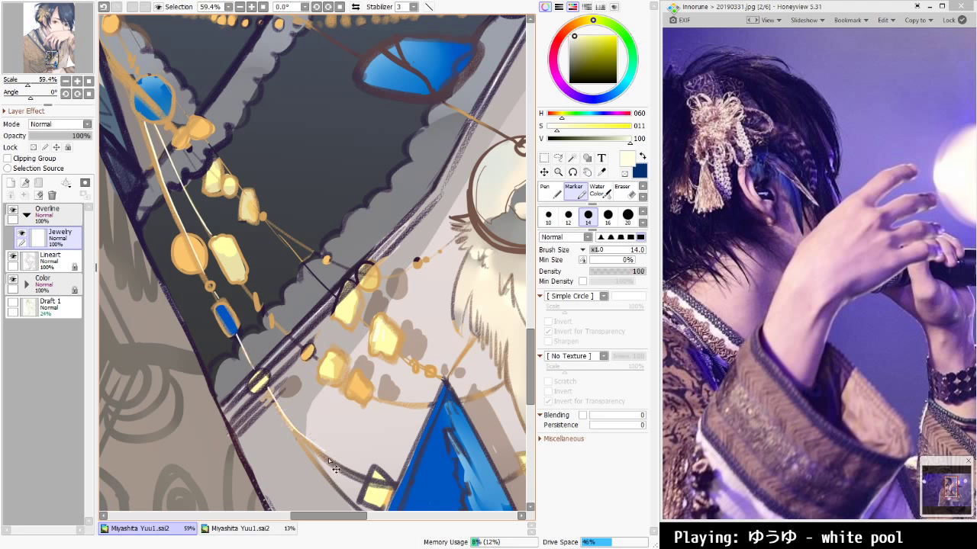
pyautogui.hotkey('ctrl', 'z')
pyautogui.moveTo(294, 428); pyautogui.dragTo(355, 474)
pyautogui.hotkey('ctrl', 'z')
pyautogui.moveTo(297, 432); pyautogui.dragTo(352, 472)
pyautogui.hotkey('ctrl', 'z')
pyautogui.moveTo(297, 432)
pyautogui.mouseDown()
pyautogui.moveTo(358, 473)
pyautogui.moveTo(257, 374)
pyautogui.moveTo(271, 395)
pyautogui.mouseUp()
pyautogui.hotkey('ctrl', 'z')
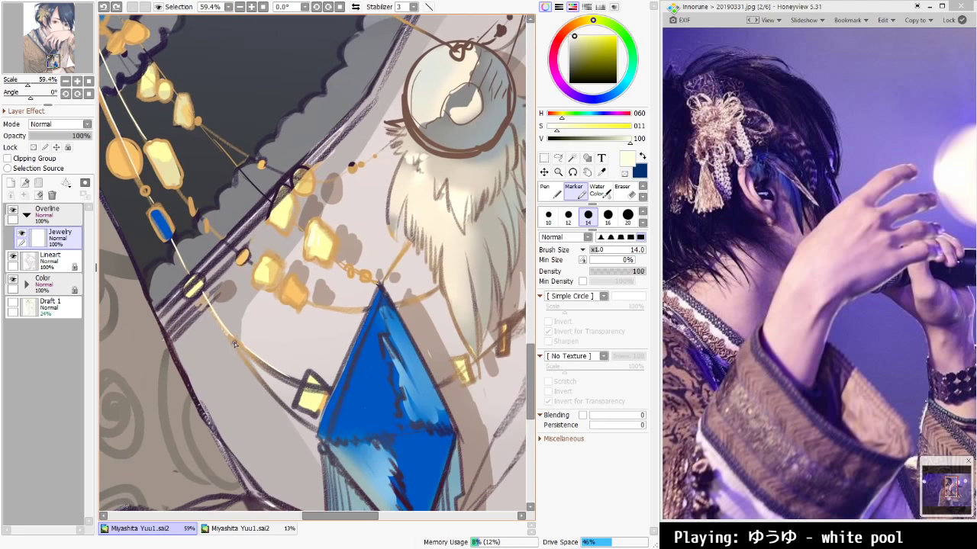
# Paint the lower branch of the cord in cream from the fork to the lower edge of the crystal's square bead
pyautogui.moveTo(236, 345); pyautogui.dragTo(262, 378)
pyautogui.hotkey('ctrl', 'z')
pyautogui.moveTo(236, 344); pyautogui.dragTo(304, 419)
pyautogui.hotkey('ctrl', 'z')
pyautogui.moveTo(262, 378); pyautogui.dragTo(305, 419)
pyautogui.hotkey('ctrl', 'z')
pyautogui.moveTo(264, 382); pyautogui.dragTo(306, 419)
pyautogui.hotkey('ctrl', 'z')
pyautogui.moveTo(265, 384); pyautogui.dragTo(307, 420)
pyautogui.hotkey('ctrl', '0')
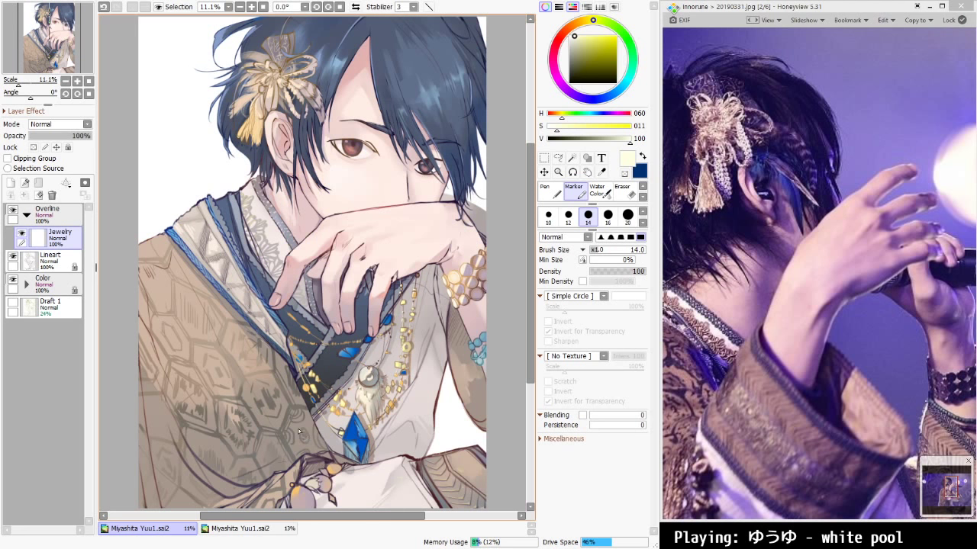
# Rotate the canvas about -43° and dab a cream highlight on the rim of the round feather pendant
pyautogui.scroll(10, 369, 379)
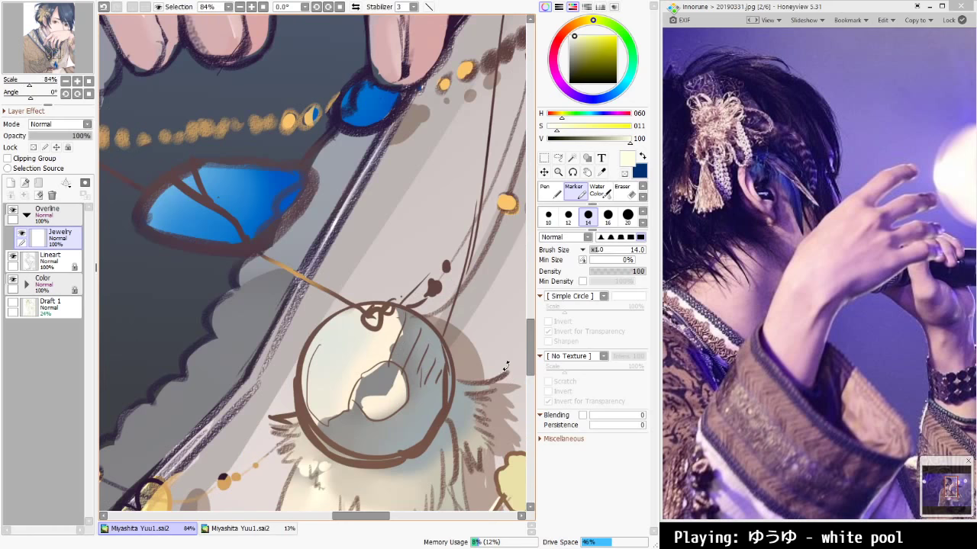
pyautogui.moveTo(505, 366)
pyautogui.mouseDown()
pyautogui.moveTo(522, 280)
pyautogui.moveTo(519, 212)
pyautogui.mouseUp()
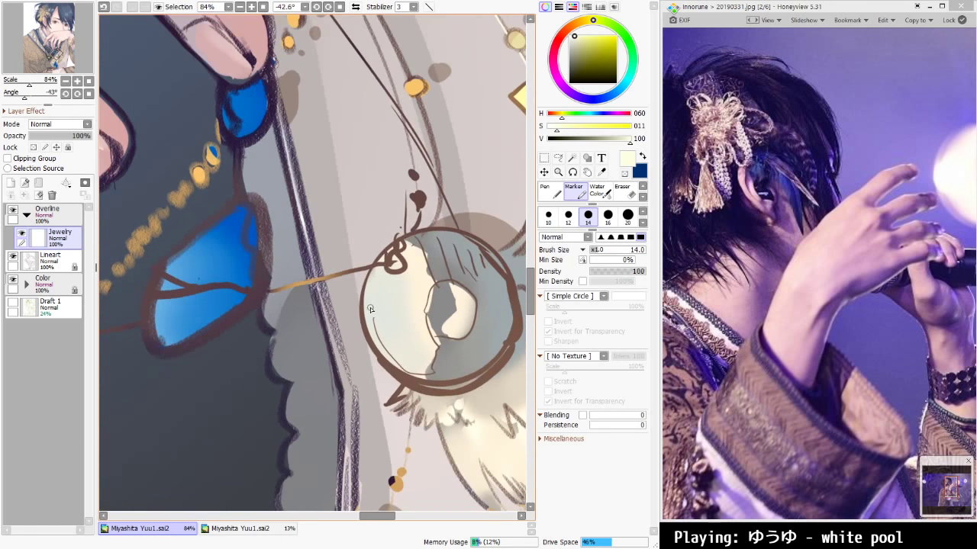
pyautogui.moveTo(367, 307); pyautogui.dragTo(370, 331)
pyautogui.hotkey('ctrl', 'z')
pyautogui.moveTo(378, 313)
pyautogui.mouseDown()
pyautogui.moveTo(389, 310)
pyautogui.moveTo(370, 317)
pyautogui.mouseUp()
# Switch to white (S 0, V 100) and draw a two-ray crossed sparkle on the round pendant's rim
pyautogui.click(569, 36)
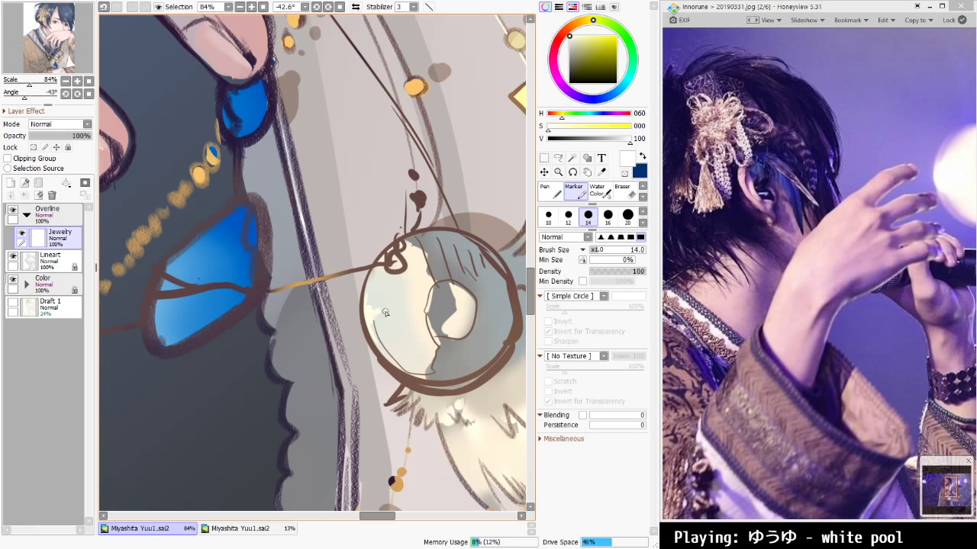
pyautogui.moveTo(344, 327)
pyautogui.mouseDown()
pyautogui.moveTo(454, 298)
pyautogui.moveTo(322, 331)
pyautogui.moveTo(352, 320)
pyautogui.mouseUp()
pyautogui.hotkey('ctrl', 'z')
pyautogui.moveTo(351, 281); pyautogui.dragTo(374, 355)
pyautogui.hotkey('ctrl', 'z')
pyautogui.moveTo(349, 275); pyautogui.dragTo(372, 354)
pyautogui.hotkey('ctrl', 'z')
pyautogui.moveTo(348, 276); pyautogui.dragTo(363, 327)
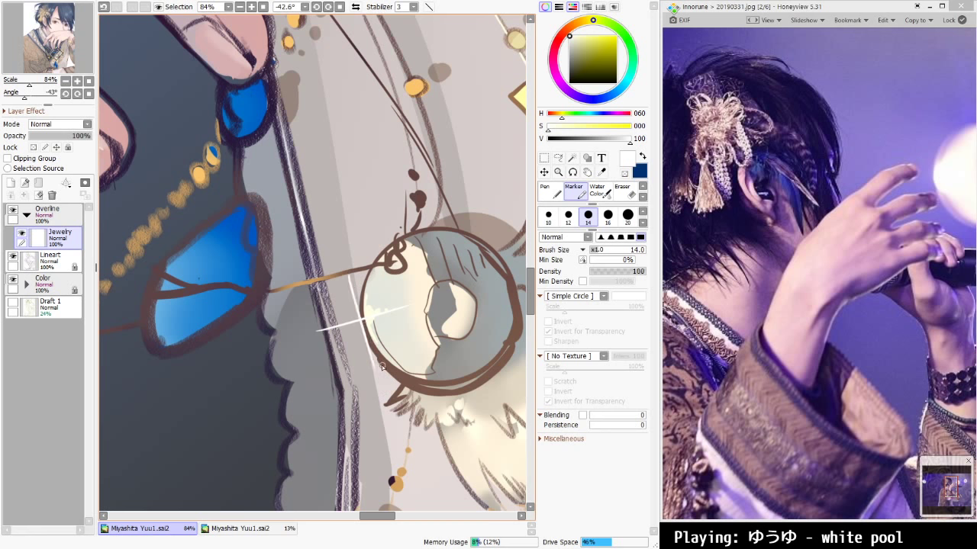
pyautogui.hotkey('ctrl', '0')
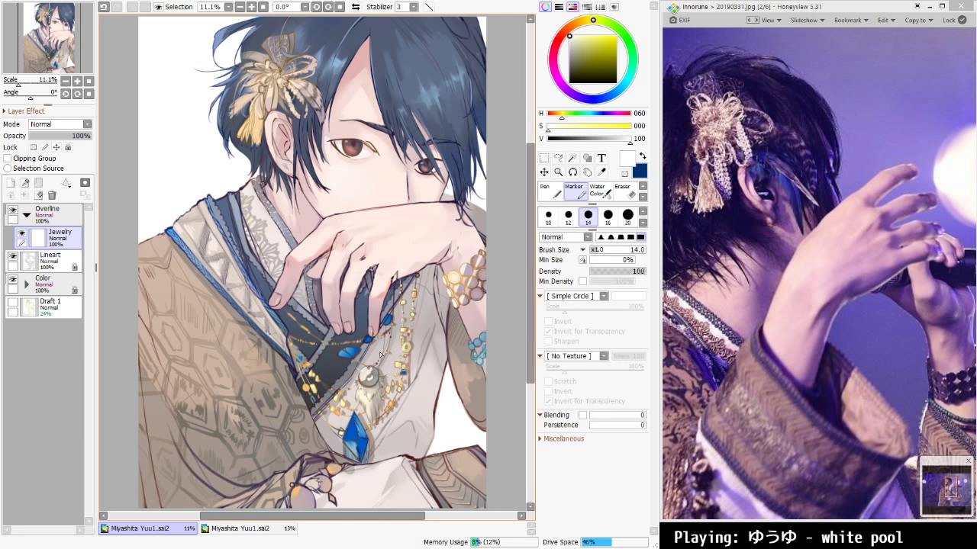
# Try thickening the sparkle's steeper ray with a freehand white stroke
pyautogui.scroll(4, 367, 374)
pyautogui.scroll(7, 364, 379)
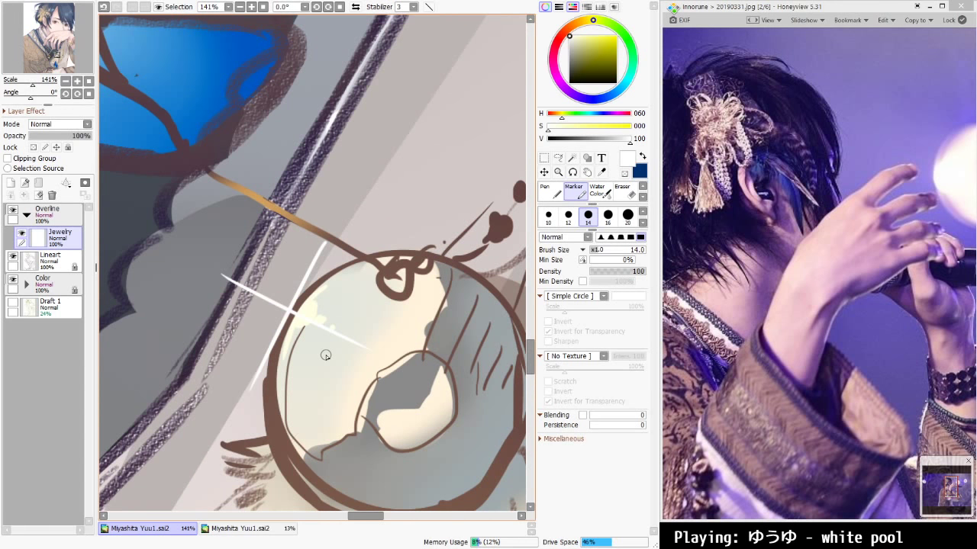
pyautogui.scroll(1, 325, 355)
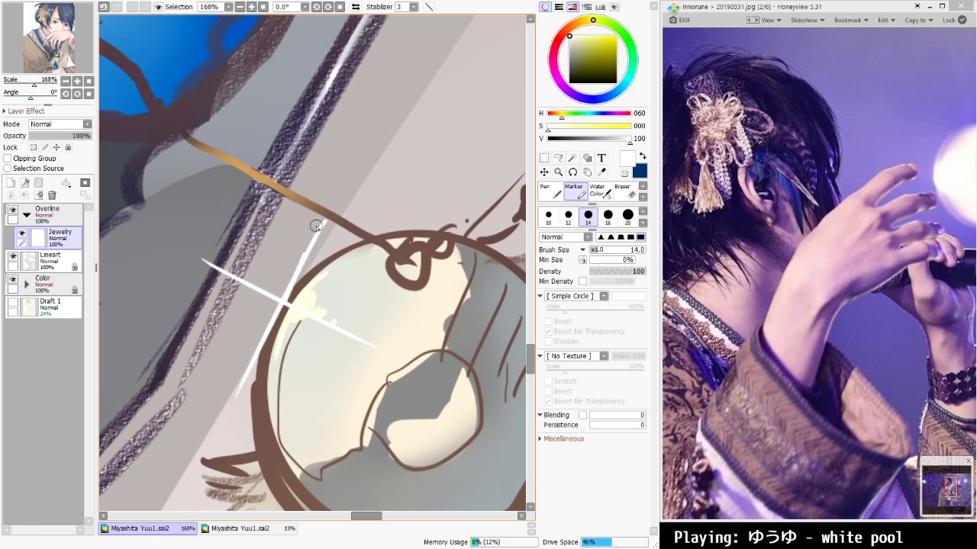
pyautogui.moveTo(318, 226); pyautogui.dragTo(285, 299)
pyautogui.hotkey('ctrl', 'z')
pyautogui.hotkey('ctrl', 'y')
pyautogui.hotkey('ctrl', 'z')
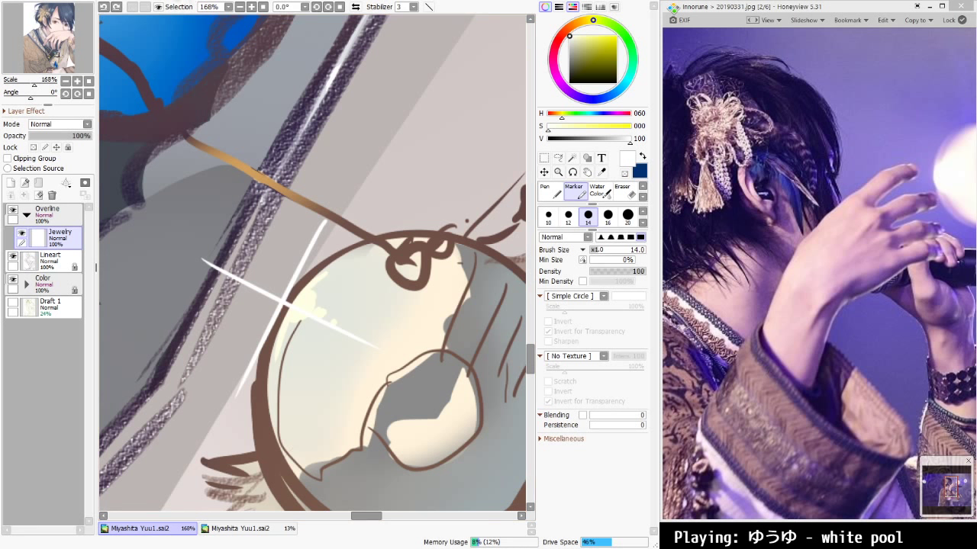
# Turn on the straight ruler, align it with the sparkle's flatter ray, and repaint that ray in white
pyautogui.click(169, 9)
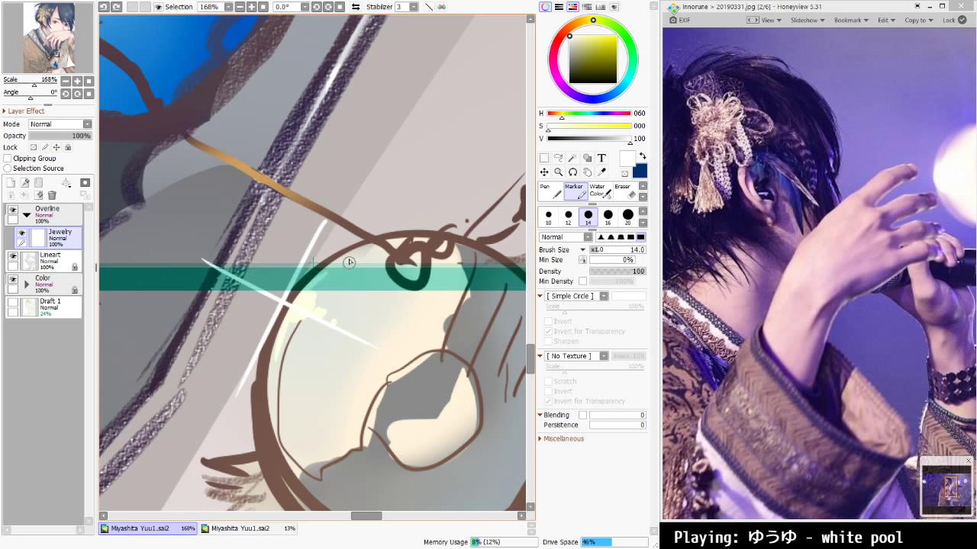
pyautogui.moveTo(397, 284); pyautogui.dragTo(391, 329)
pyautogui.moveTo(327, 285); pyautogui.dragTo(307, 328)
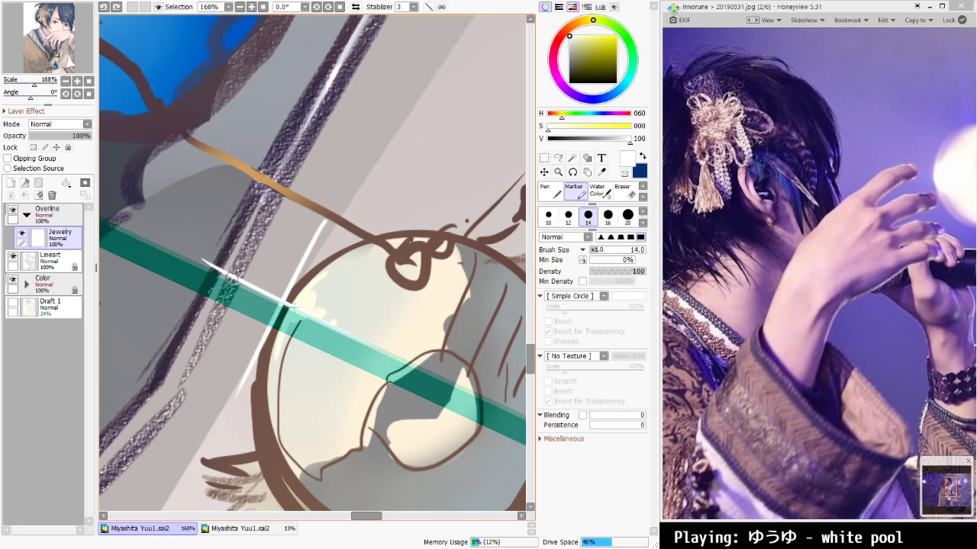
pyautogui.moveTo(195, 261); pyautogui.dragTo(338, 329)
pyautogui.moveTo(167, 248); pyautogui.dragTo(374, 345)
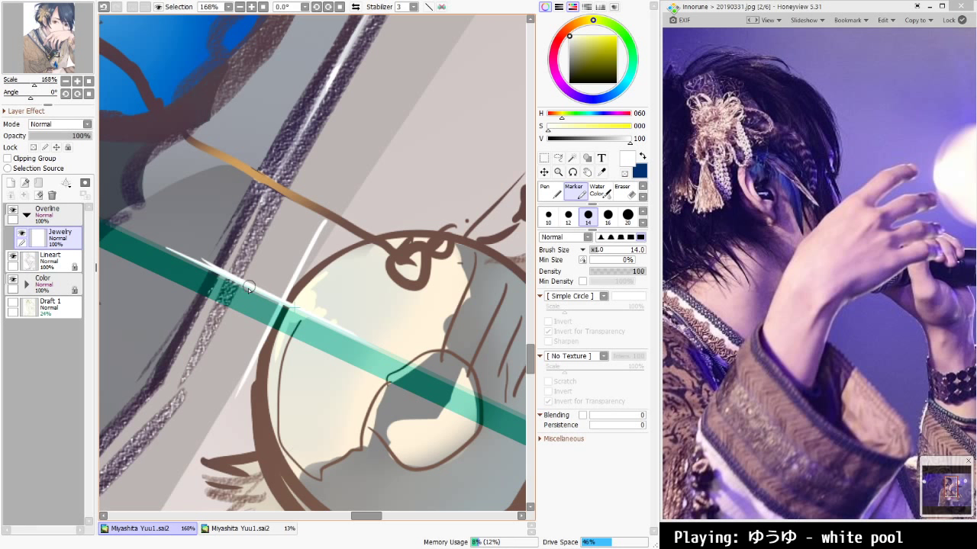
pyautogui.moveTo(250, 287); pyautogui.dragTo(385, 350)
# Align the ruler with the sparkle's steeper ray, repaint that ray in white, and hide the ruler
pyautogui.hotkey('ctrl', 't')
pyautogui.moveTo(420, 378); pyautogui.dragTo(349, 220)
pyautogui.moveTo(339, 272)
pyautogui.mouseDown()
pyautogui.moveTo(329, 270)
pyautogui.moveTo(259, 359)
pyautogui.mouseUp()
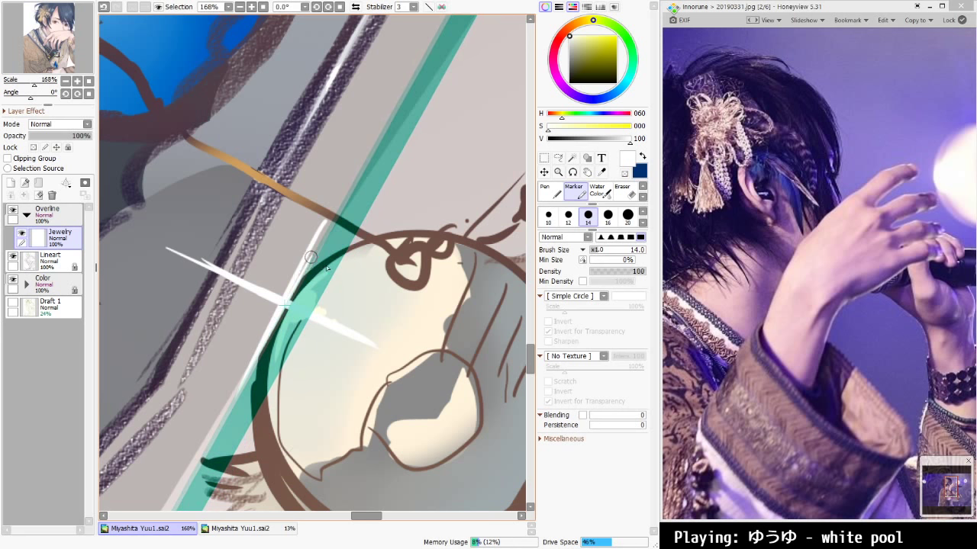
pyautogui.moveTo(309, 261); pyautogui.dragTo(307, 260)
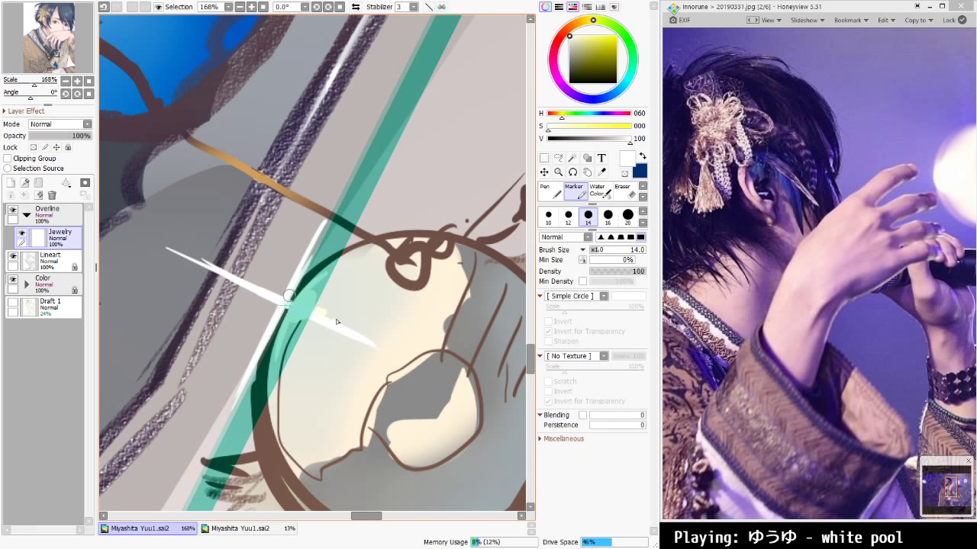
pyautogui.moveTo(265, 344); pyautogui.dragTo(340, 194)
pyautogui.hotkey('ctrl', '0')
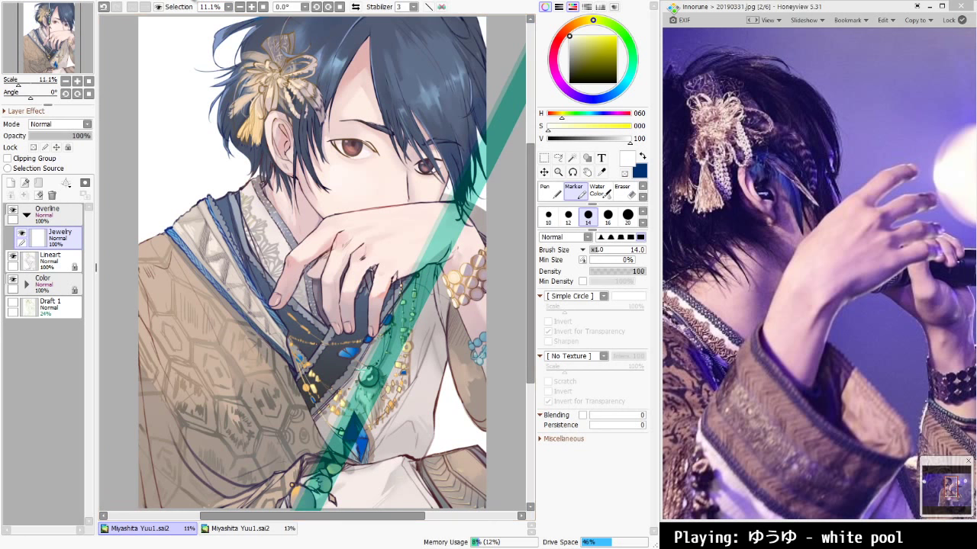
pyautogui.click(170, 4)
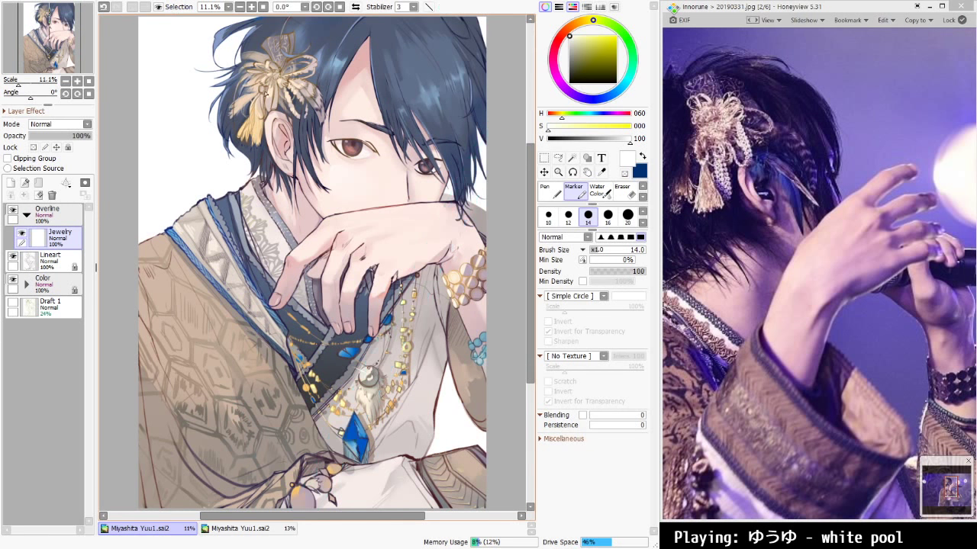
# Marquee-select the white sparkle on the round pendant and move it onto the upper-left edge of the blue crystal
pyautogui.scroll(5, 360, 407)
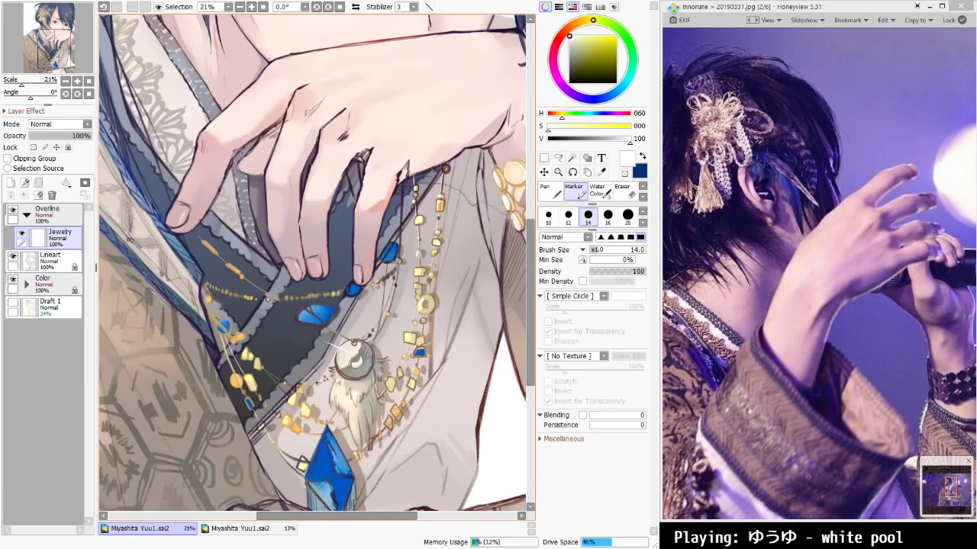
pyautogui.scroll(-4, 404, 344)
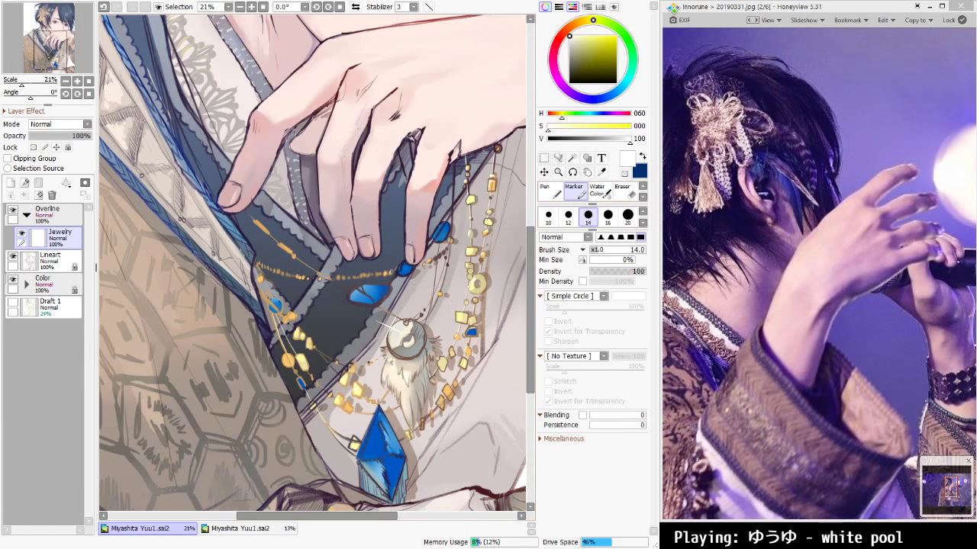
pyautogui.click(545, 157)
pyautogui.moveTo(371, 313)
pyautogui.mouseDown()
pyautogui.moveTo(428, 370)
pyautogui.moveTo(416, 350)
pyautogui.moveTo(419, 360)
pyautogui.mouseUp()
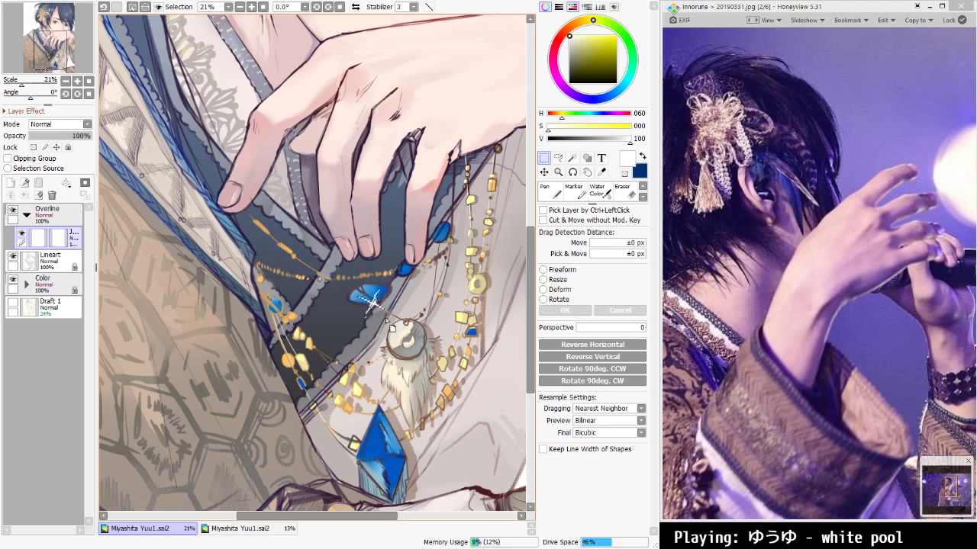
pyautogui.moveTo(384, 303); pyautogui.dragTo(380, 469)
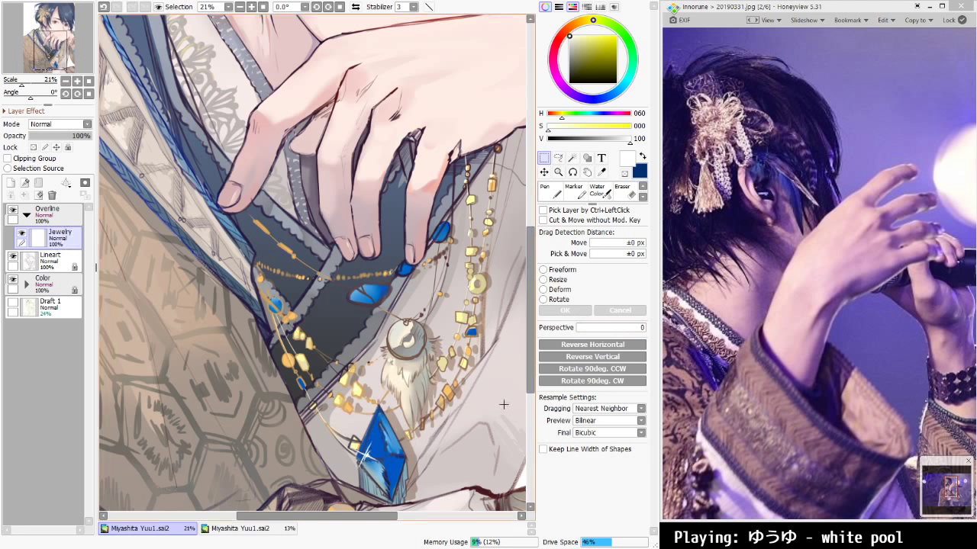
# Paste a copy of the sparkle on a new layer and freeform-transform it into a larger sparkle over the round pendant
pyautogui.scroll(-1, 457, 320)
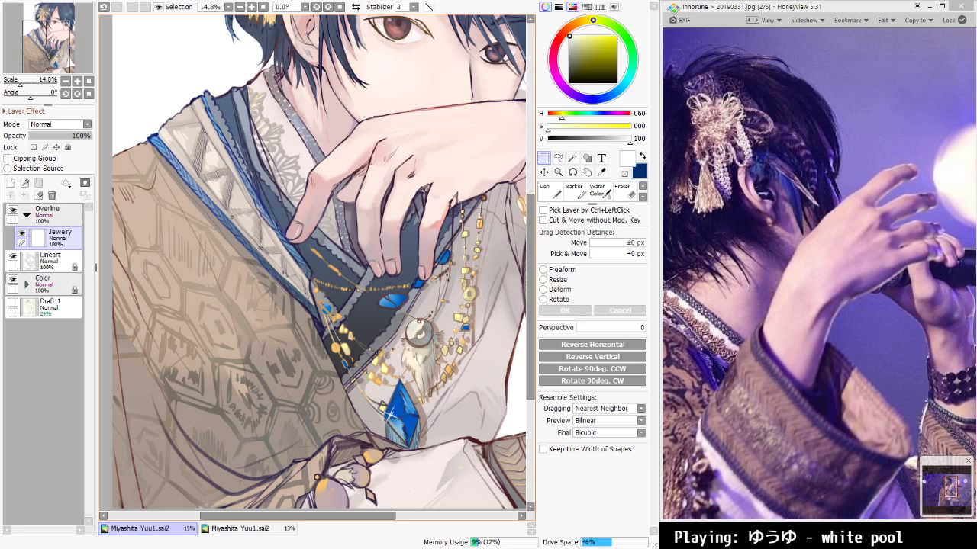
pyautogui.hotkey('ctrl', 'v')
pyautogui.hotkey('ctrl', 'c')
pyautogui.hotkey('ctrl', 'v')
pyautogui.hotkey('ctrl', 't')
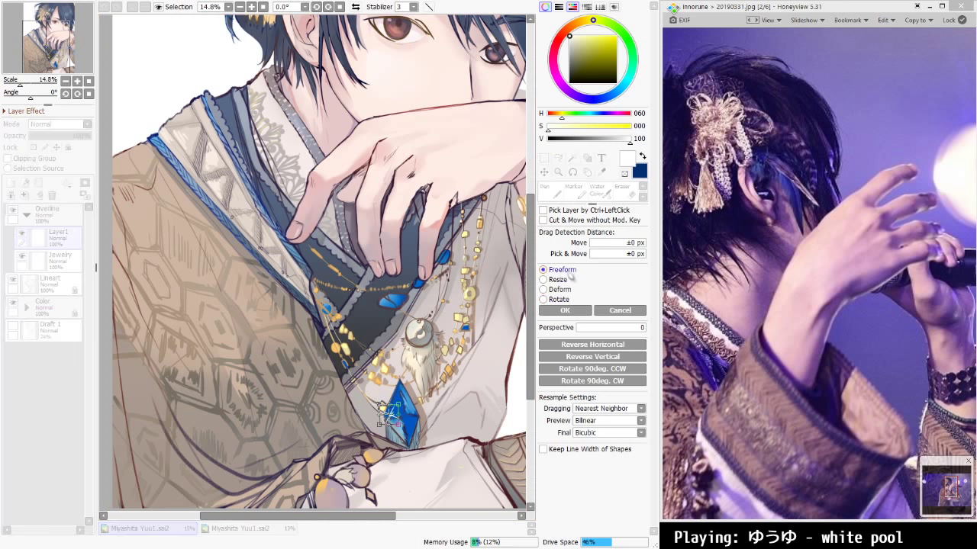
pyautogui.moveTo(412, 439); pyautogui.dragTo(406, 323)
pyautogui.click(563, 312)
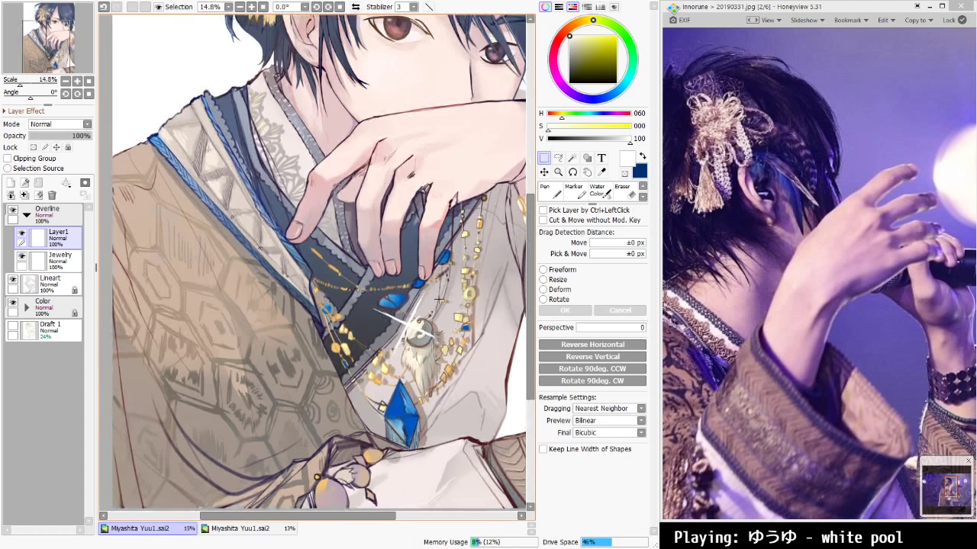
# Set the pendant sparkle layer's blending mode to Shine and its opacity to 100%
pyautogui.scroll(-2, 438, 301)
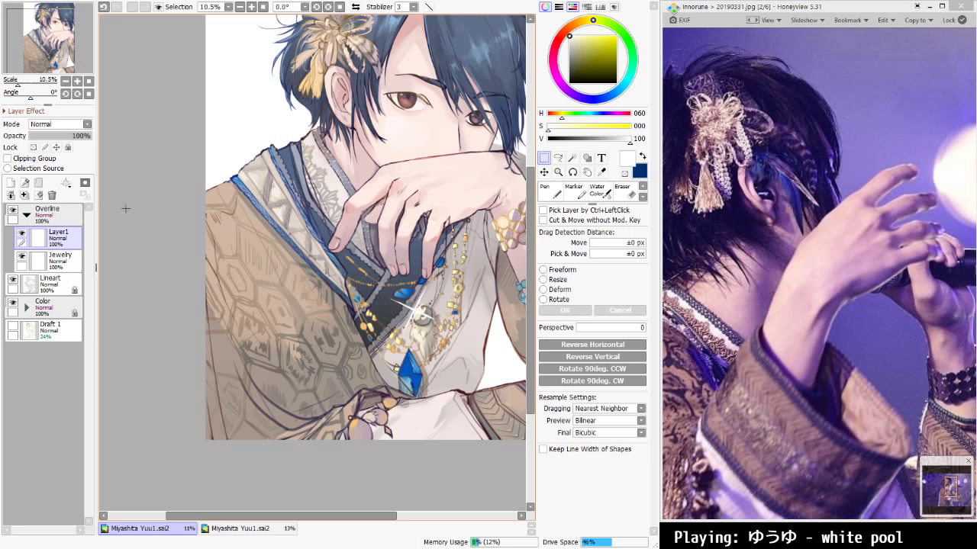
pyautogui.scroll(-3, 60, 124)
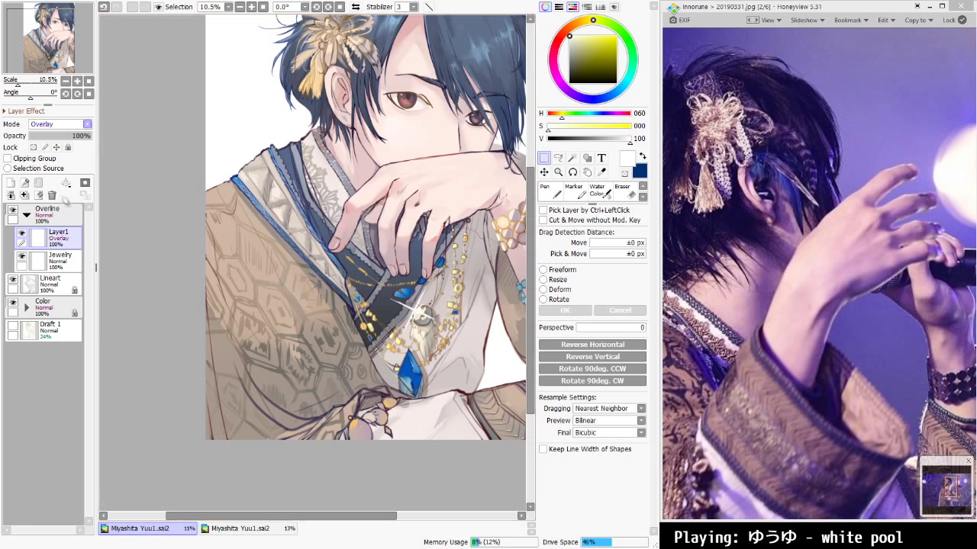
pyautogui.click(62, 196)
pyautogui.click(60, 136)
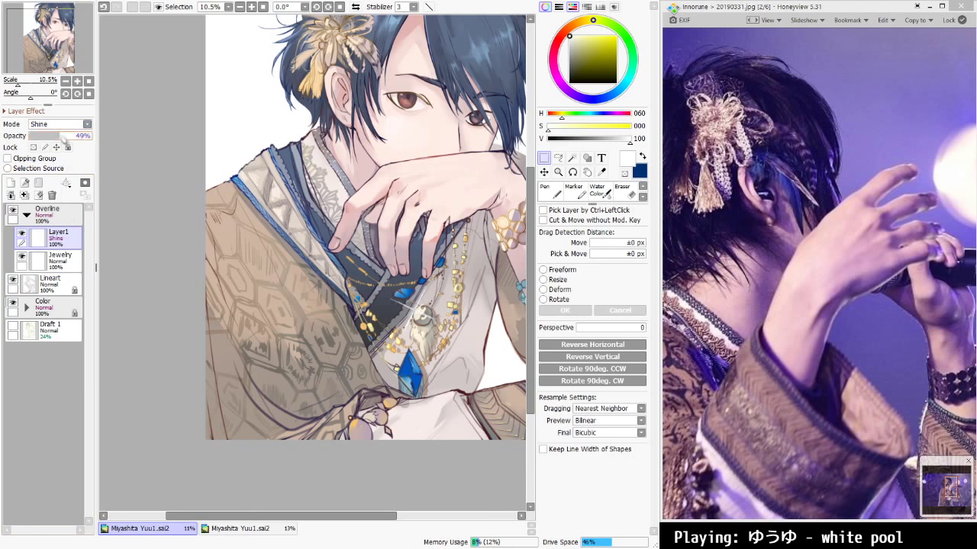
pyautogui.moveTo(64, 138); pyautogui.dragTo(87, 138)
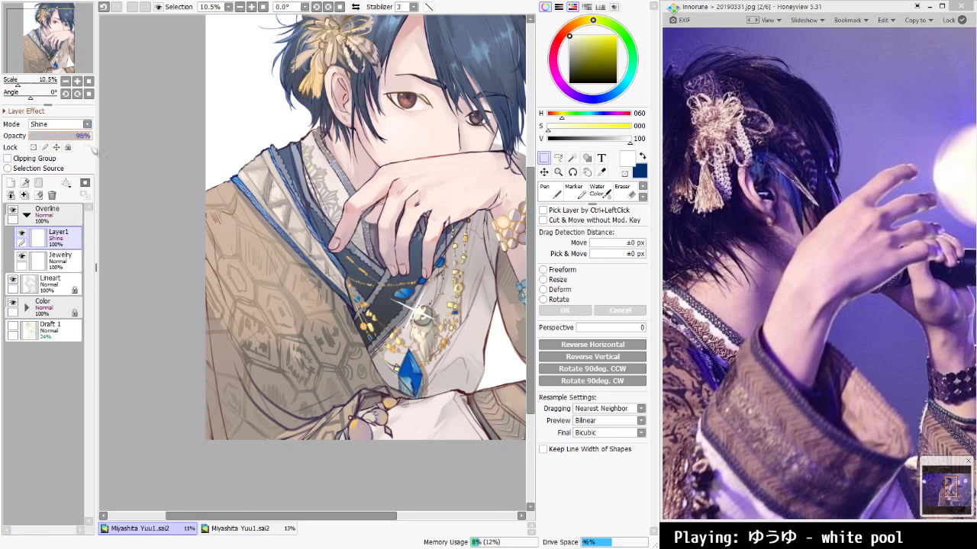
# Nudge the large sparkle slightly to the left over the round pendant
pyautogui.scroll(5, 352, 300)
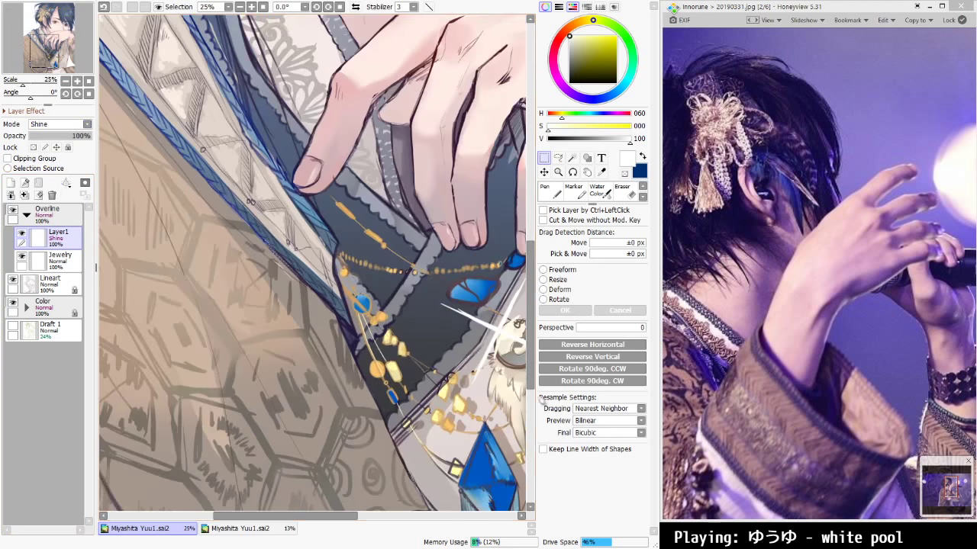
pyautogui.scroll(3, 492, 374)
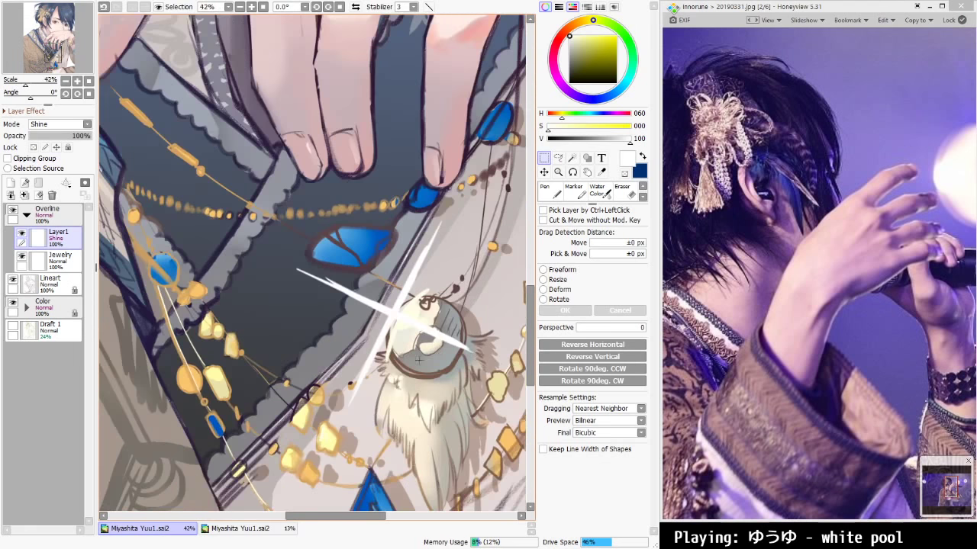
pyautogui.hotkey('ctrl', 'Left')
pyautogui.hotkey('ctrl', 'Left')
pyautogui.hotkey('ctrl', 'Left')
pyautogui.hotkey('ctrl', 'Left')
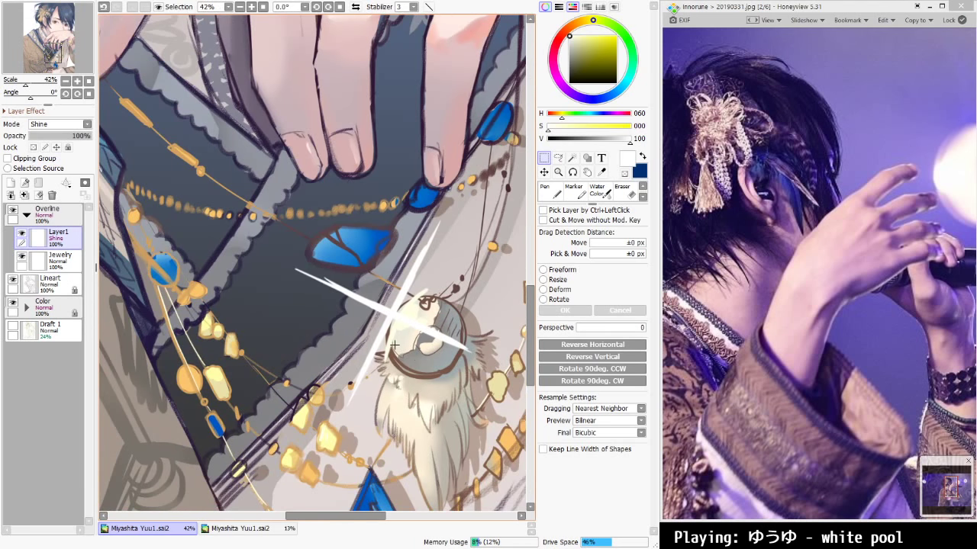
pyautogui.press('e')
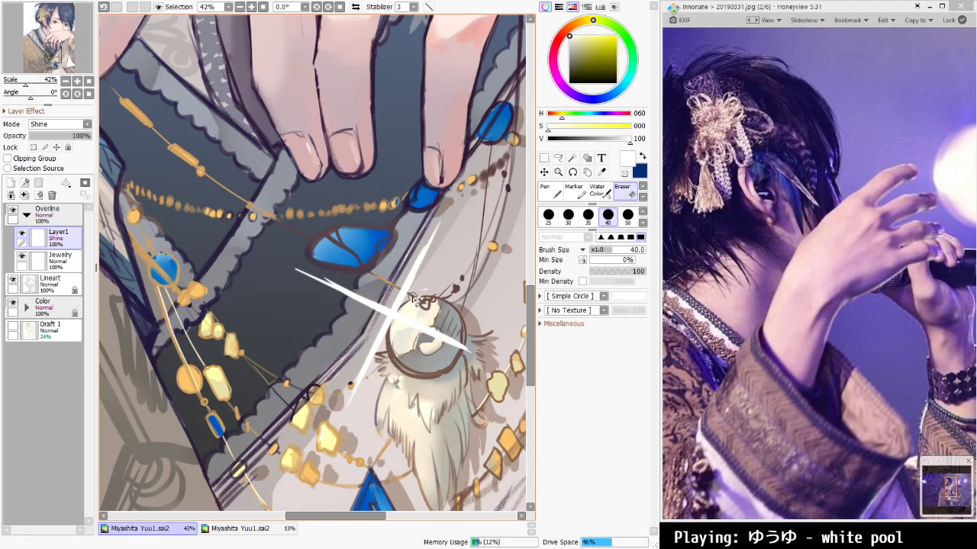
pyautogui.hotkey('ctrl', '0')
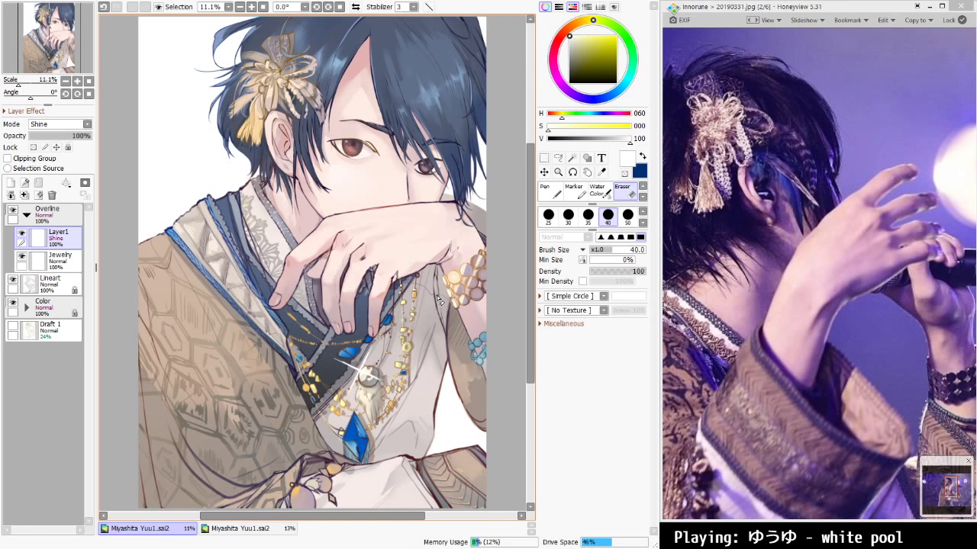
pyautogui.hotkey('alt', 'Tab')
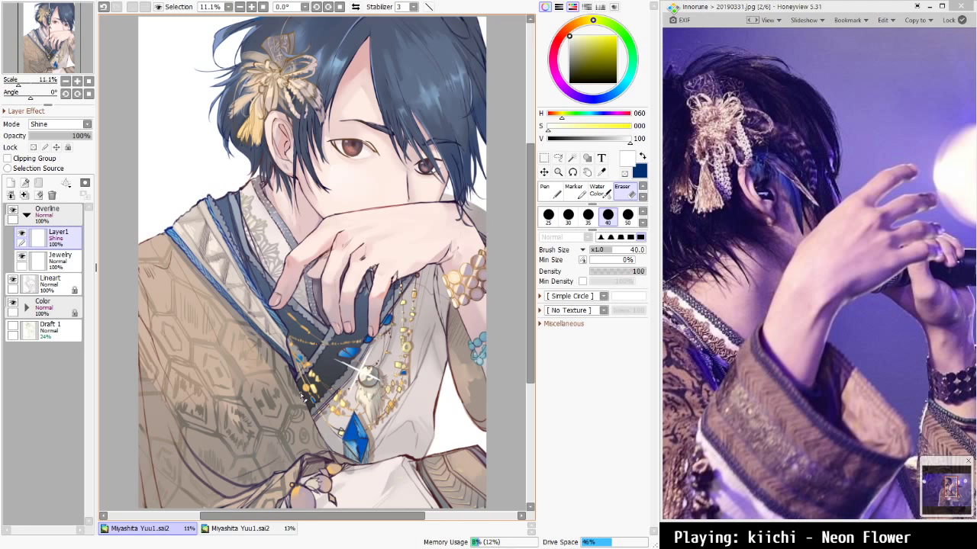
# Scale the pendant sparkle down with a freeform transform, keeping it on the pendant's upper rim
pyautogui.scroll(2, 386, 393)
pyautogui.hotkey('ctrl', 't')
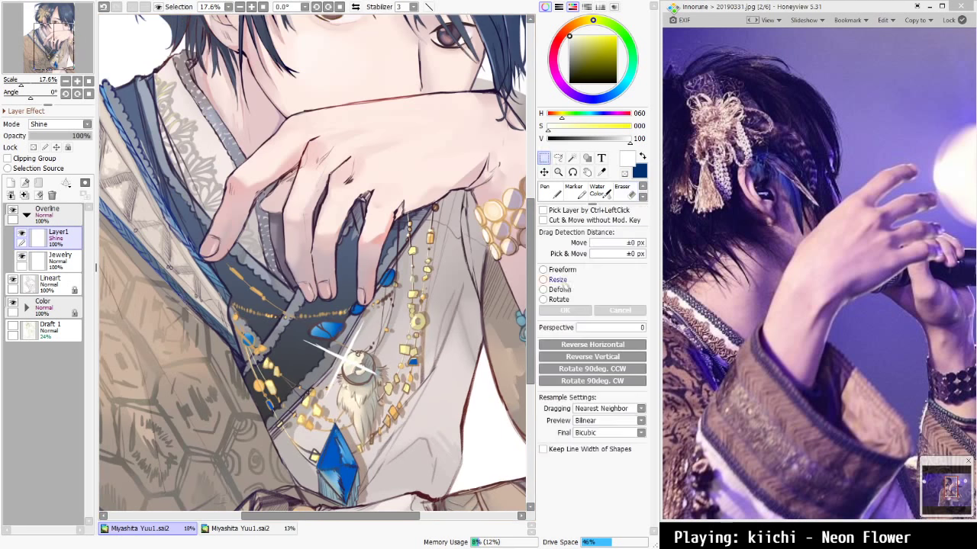
pyautogui.moveTo(304, 320); pyautogui.dragTo(315, 333)
pyautogui.moveTo(364, 363); pyautogui.dragTo(361, 356)
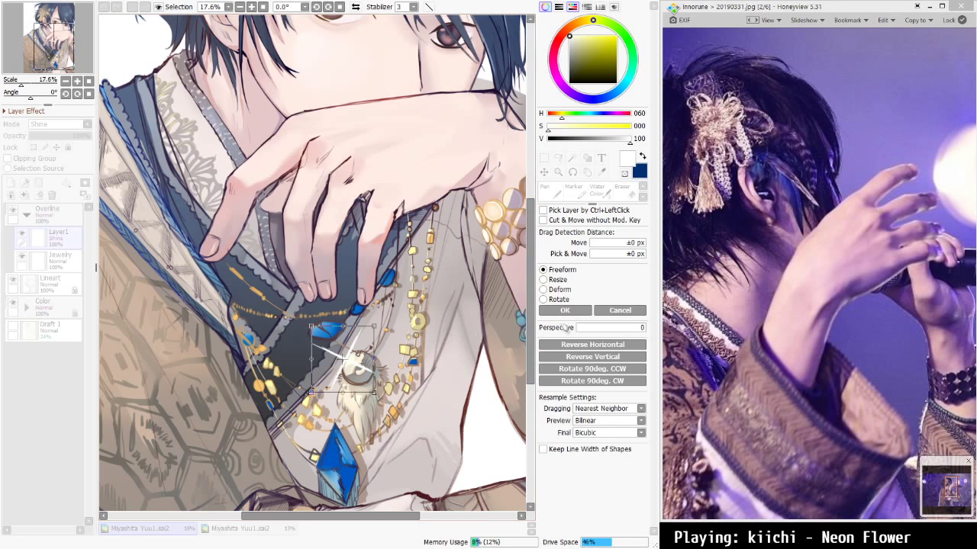
pyautogui.click(564, 310)
# Examine the resized pendant sparkle against the whole illustration at several zoom levels
pyautogui.scroll(-6, 364, 381)
pyautogui.scroll(4, 369, 380)
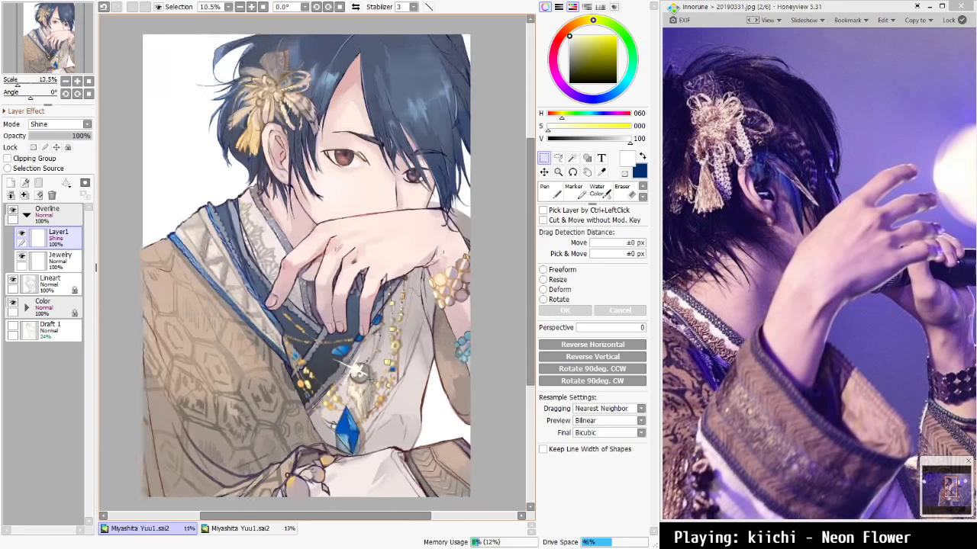
pyautogui.scroll(-3, 312, 263)
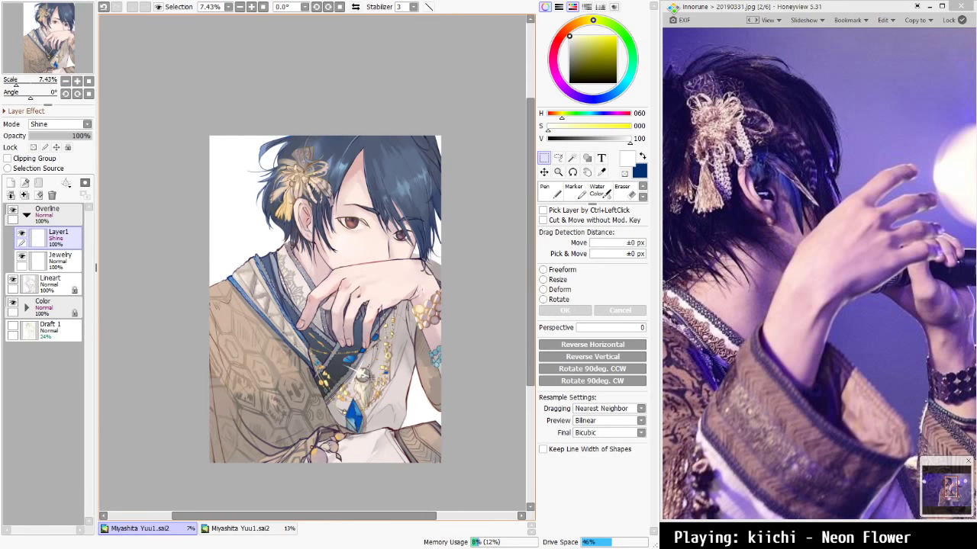
pyautogui.scroll(3, 369, 379)
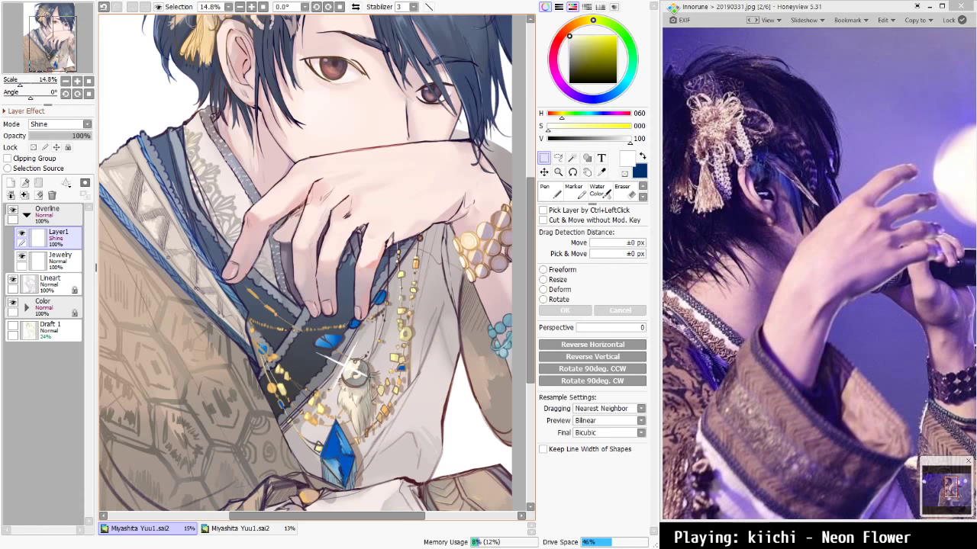
pyautogui.scroll(-4, 359, 374)
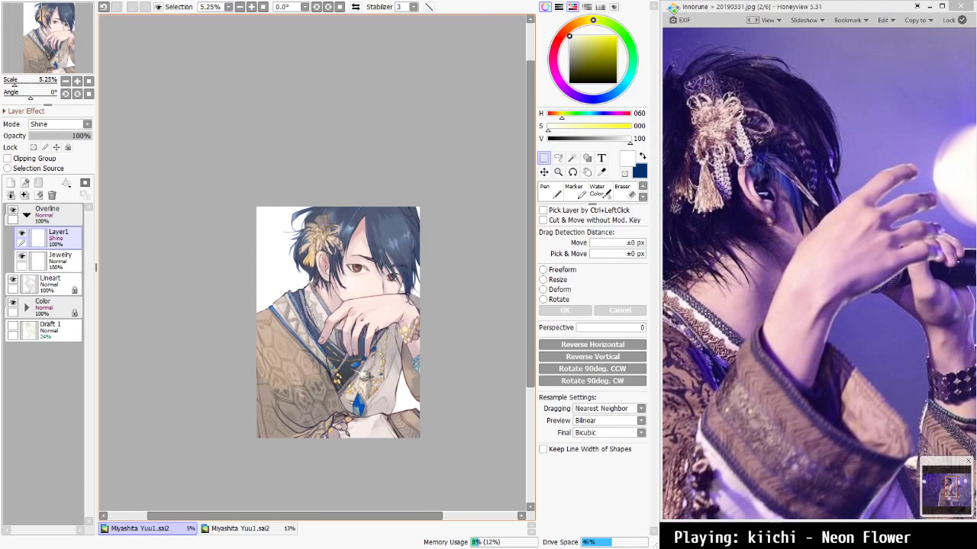
pyautogui.scroll(4, 370, 374)
pyautogui.scroll(-1, 359, 374)
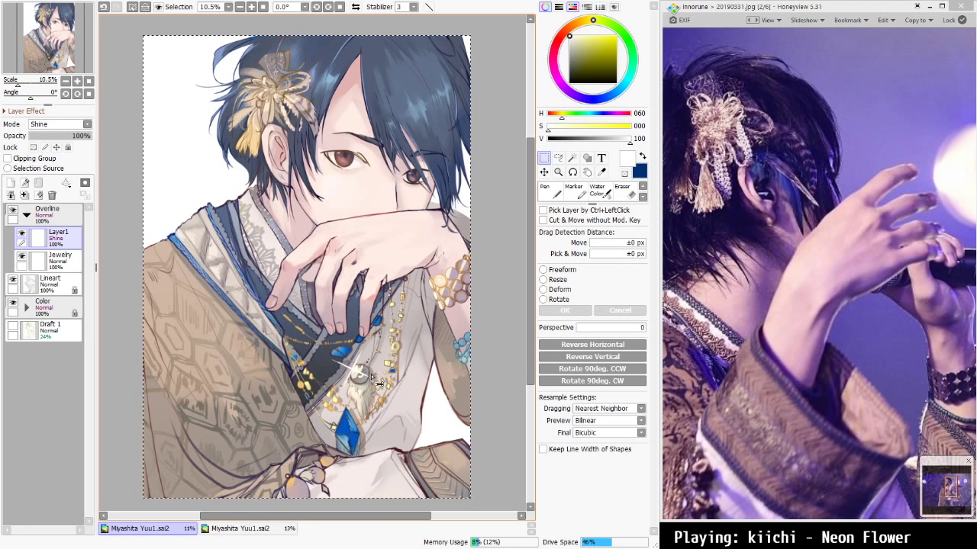
# Duplicate the sparkle onto a new Normal layer and move the copy onto the gold bracelet at the wrist
pyautogui.hotkey('ctrl', 'shift', 'n')
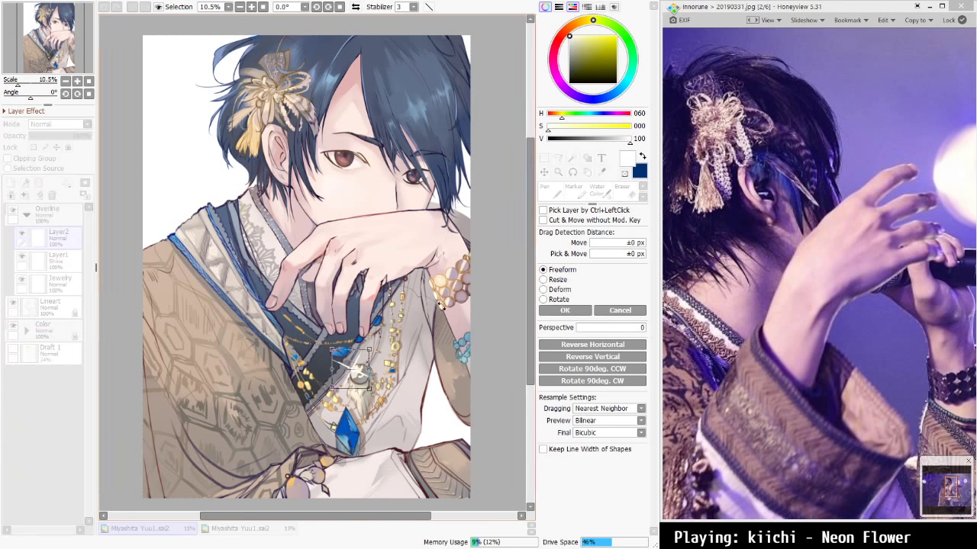
pyautogui.click(544, 173)
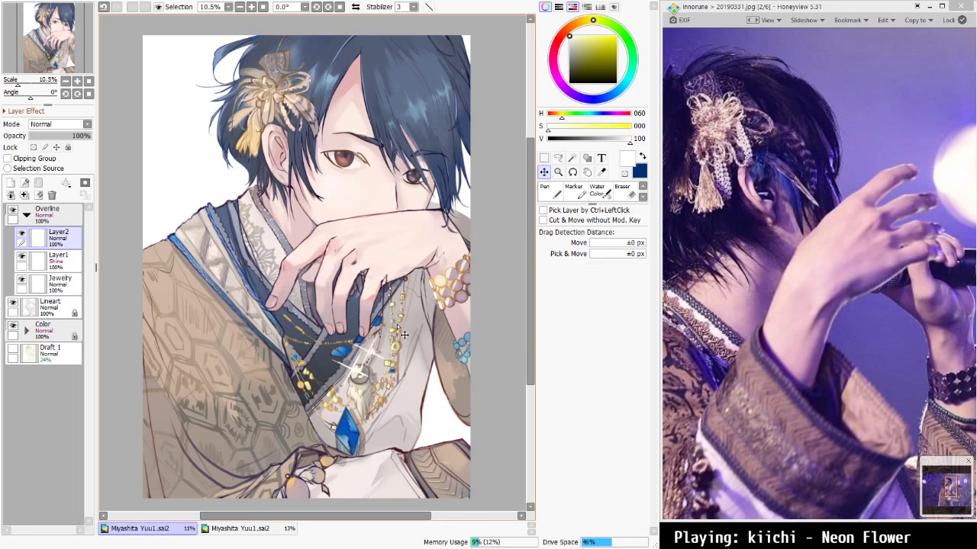
pyautogui.moveTo(376, 341); pyautogui.dragTo(464, 254)
pyautogui.scroll(-1, 470, 263)
pyautogui.scroll(9, 470, 263)
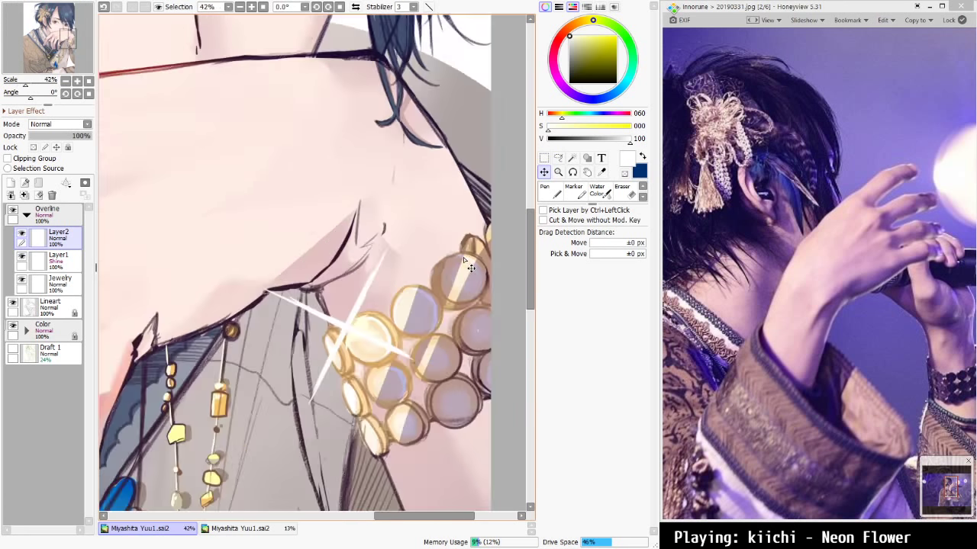
pyautogui.scroll(-1, 470, 263)
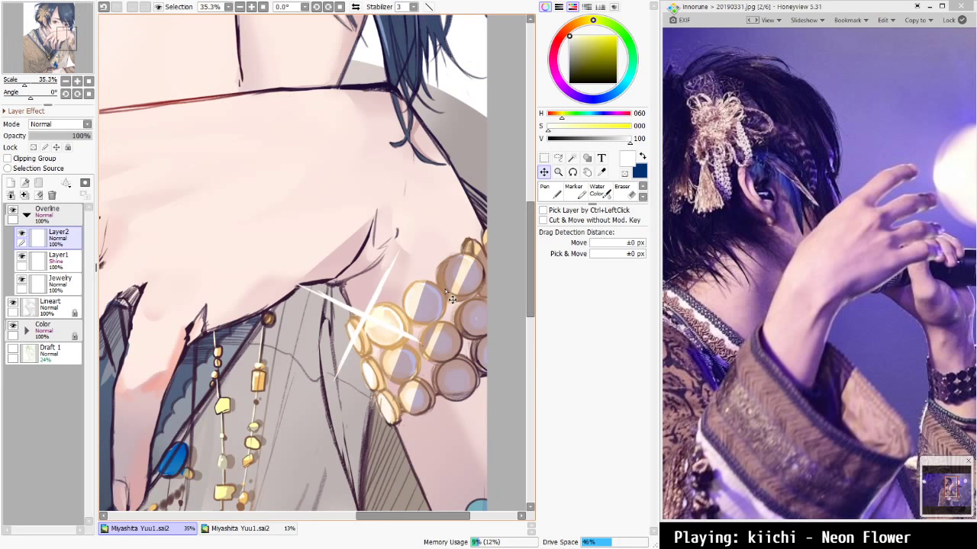
# Shrink the bracelet sparkle with a freeform transform and reposition it on the bracelet's upper-left gold bead
pyautogui.click(543, 158)
pyautogui.click(565, 269)
pyautogui.moveTo(300, 246); pyautogui.dragTo(351, 319)
pyautogui.click(565, 310)
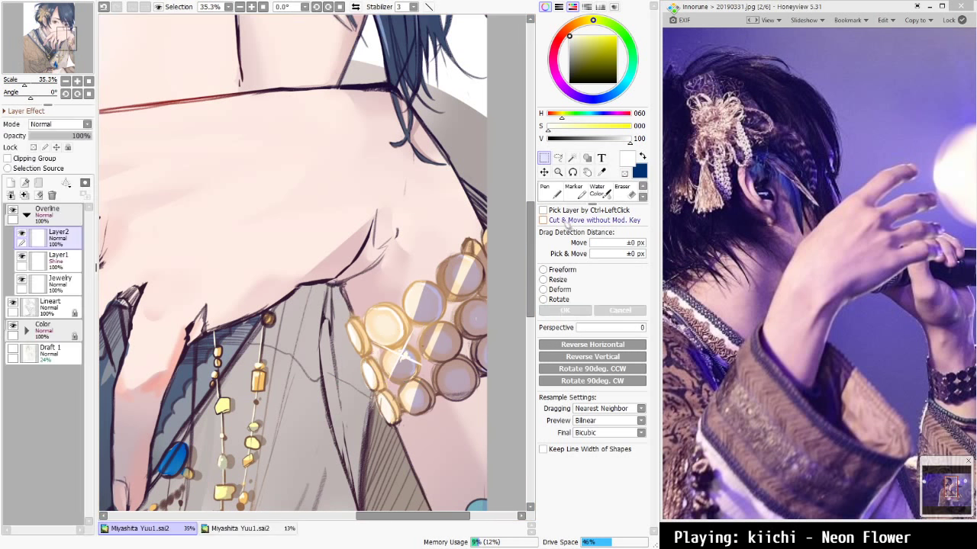
pyautogui.click(544, 172)
pyautogui.moveTo(504, 332); pyautogui.dragTo(473, 290)
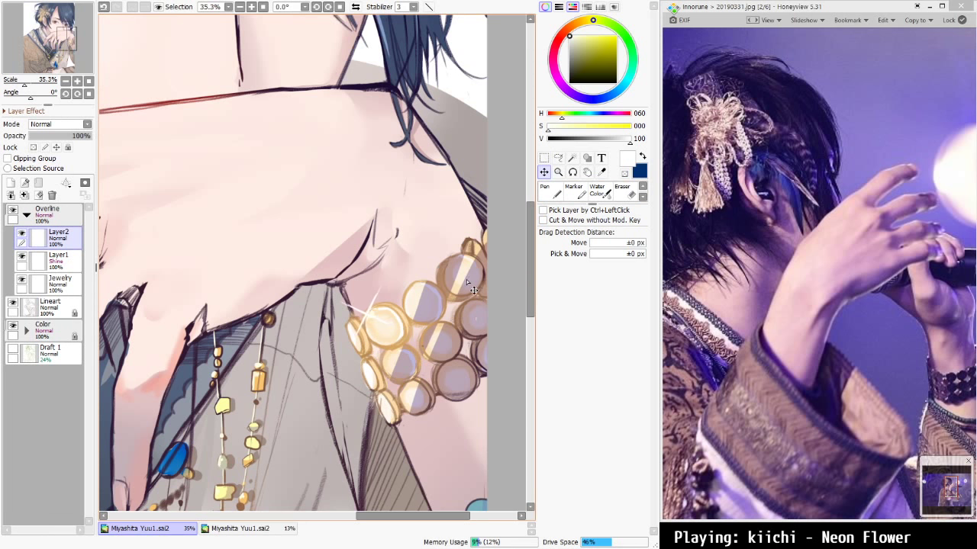
# Duplicate the small sparkle onto another new layer and place the copy on the centre of the flower hair ornament
pyautogui.scroll(-6, 390, 392)
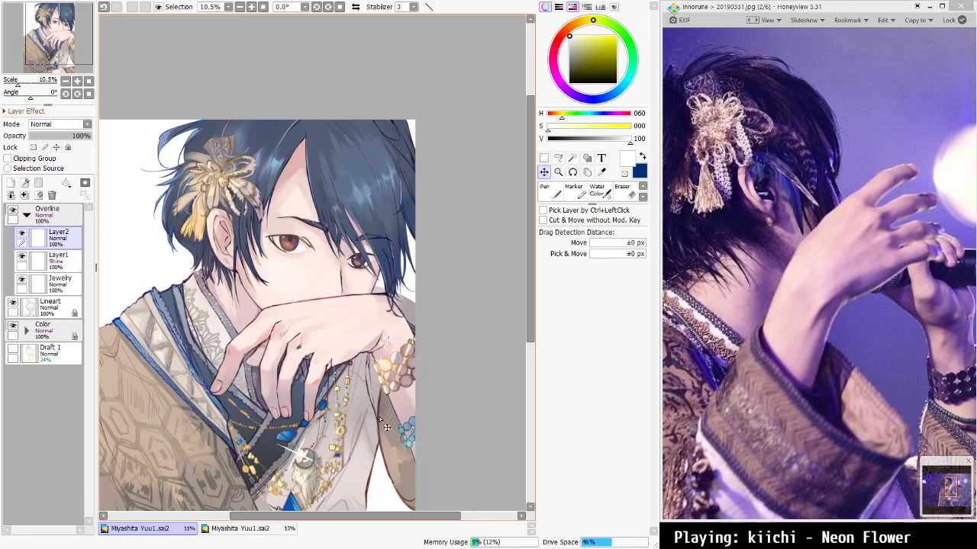
pyautogui.moveTo(376, 419); pyautogui.dragTo(387, 353)
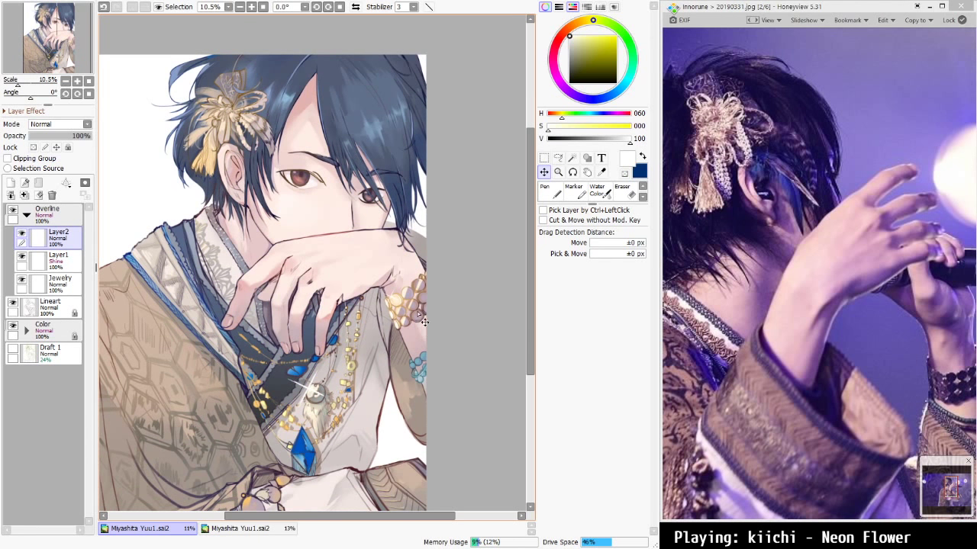
pyautogui.scroll(1, 424, 321)
pyautogui.scroll(-1, 417, 311)
pyautogui.scroll(1, 418, 311)
pyautogui.hotkey('ctrl', 'shift', 'n')
pyautogui.scroll(1, 193, 47)
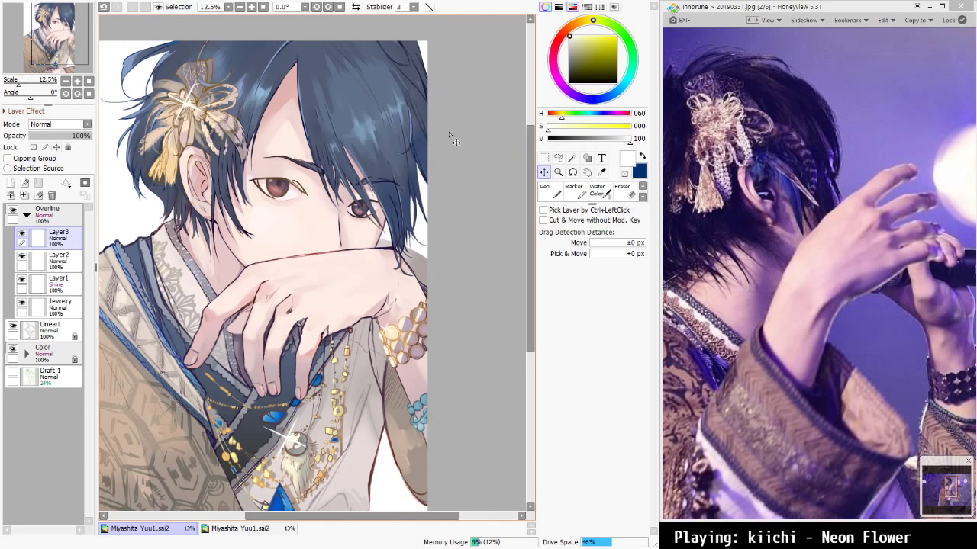
# Shrink the hair ornament sparkle with a freeform transform and adjust its position on the flower
pyautogui.click(545, 158)
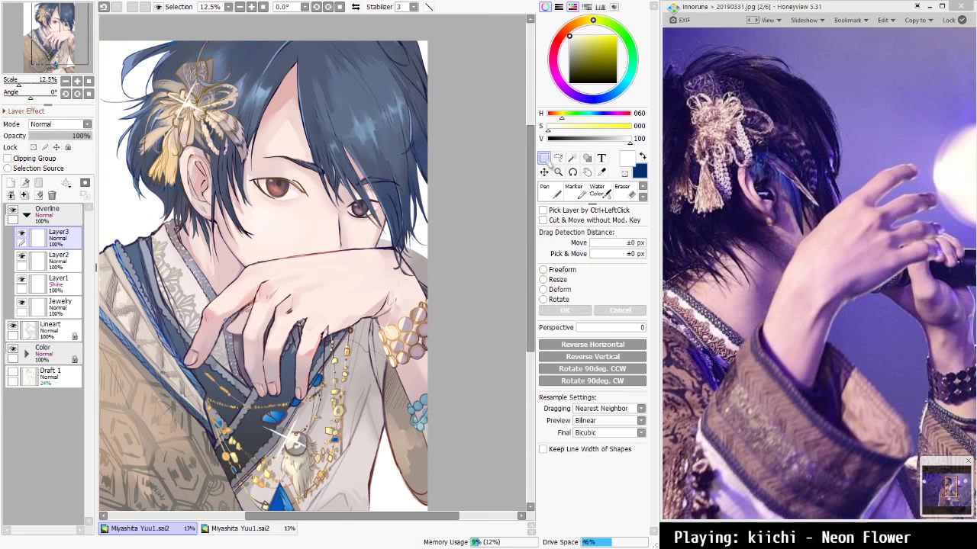
pyautogui.click(562, 269)
pyautogui.moveTo(191, 112); pyautogui.dragTo(182, 97)
pyautogui.click(574, 310)
pyautogui.click(544, 172)
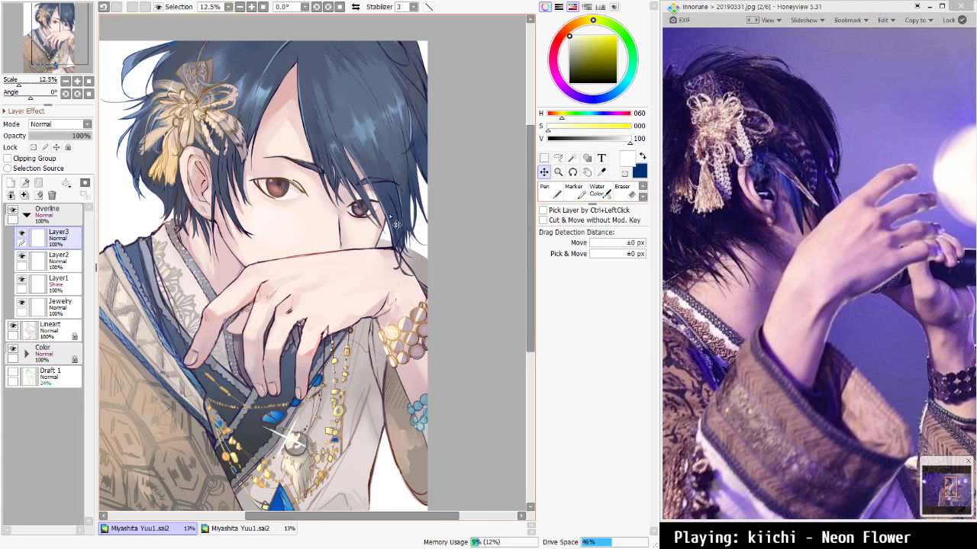
pyautogui.moveTo(393, 222); pyautogui.dragTo(403, 227)
pyautogui.scroll(-1, 411, 266)
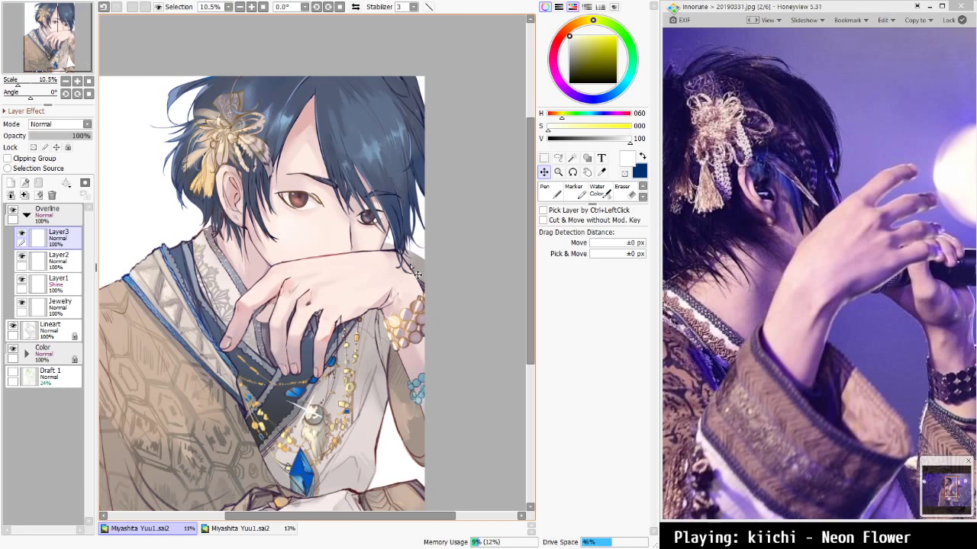
pyautogui.scroll(1, 375, 328)
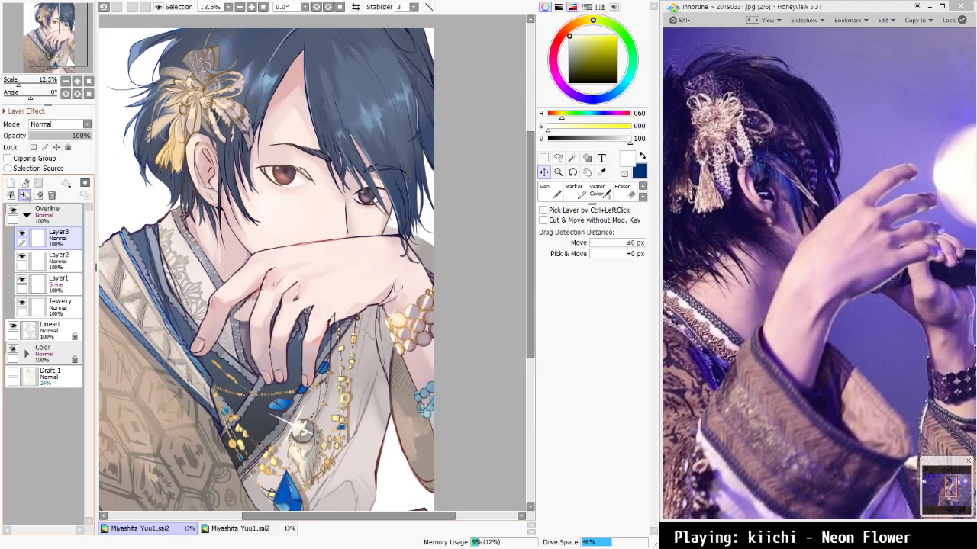
# Merge the two copied sparkle layers down into the Shine layer and rename the merged layer Sparkles
pyautogui.click(24, 195)
pyautogui.click(24, 196)
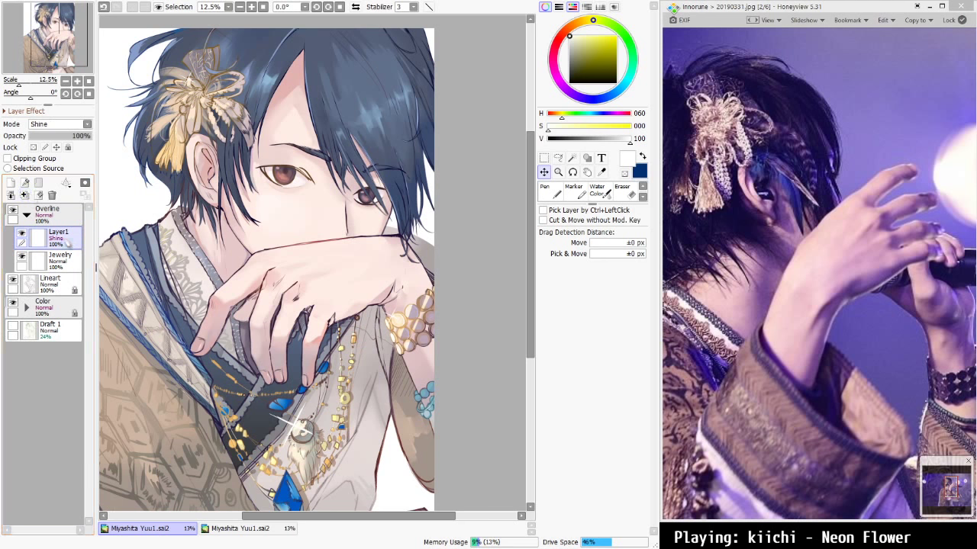
pyautogui.doubleClick(66, 243)
pyautogui.write('Sparkles')
pyautogui.press('Return')
pyautogui.hotkey('ctrl', '0')
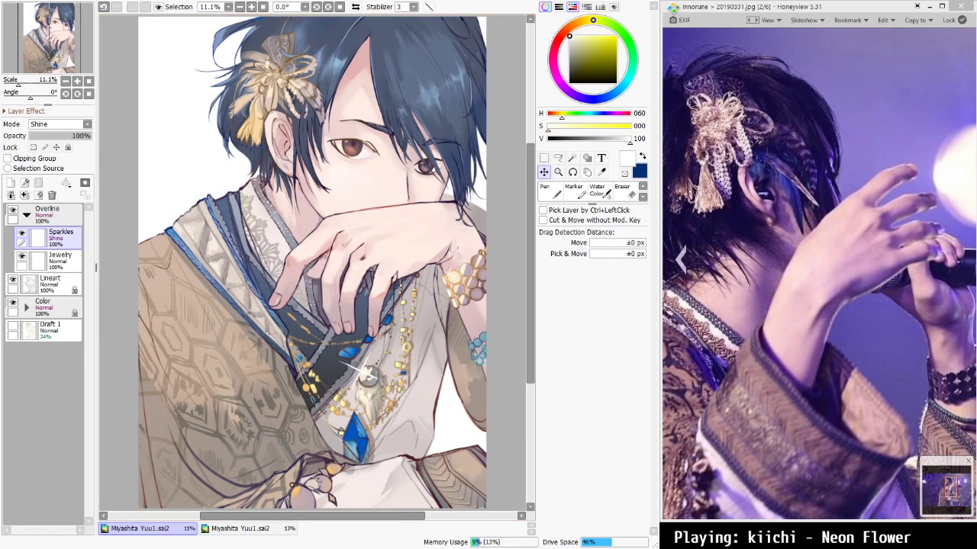
# Examine the stage photo references, switching to 20190511_4.jpg and enlarging it to study the costume
pyautogui.moveTo(801, 310); pyautogui.dragTo(796, 291)
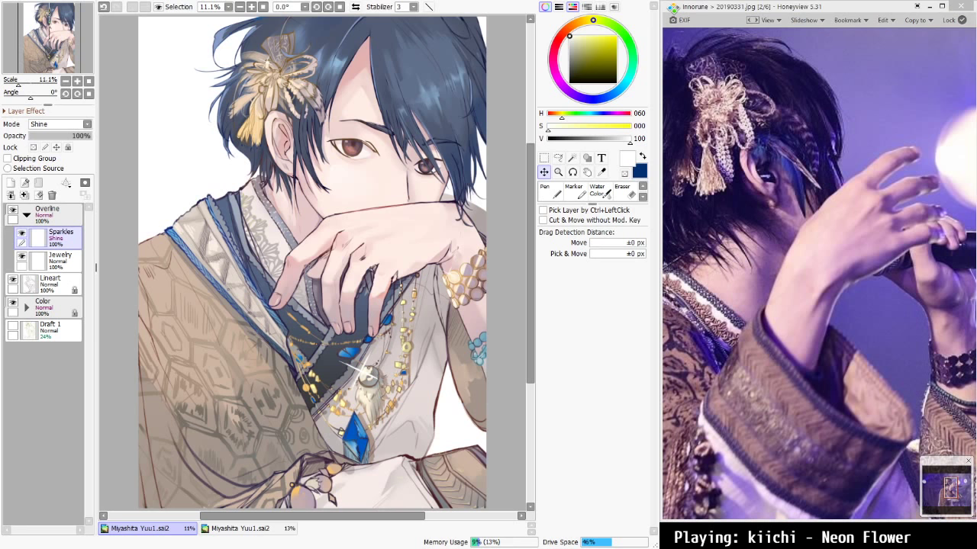
pyautogui.moveTo(818, 267); pyautogui.dragTo(813, 277)
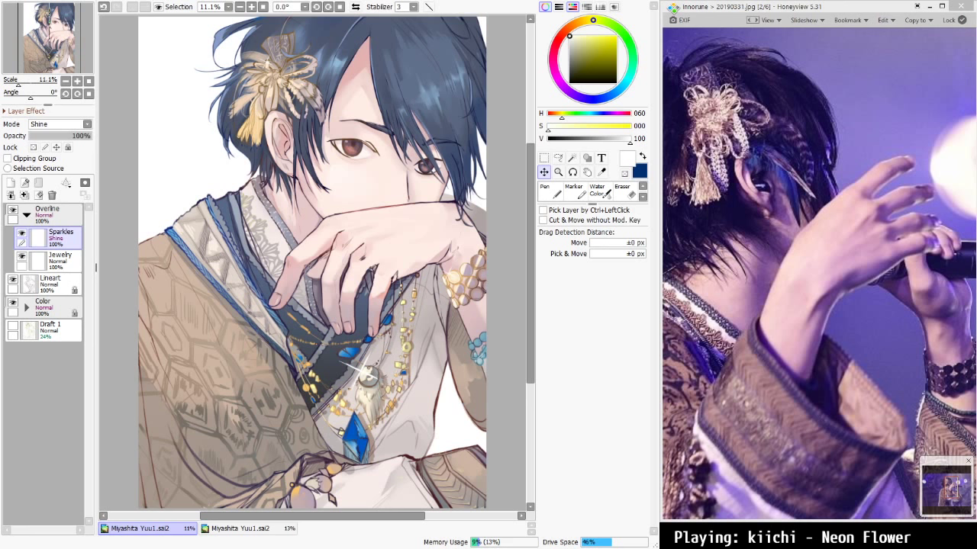
pyautogui.click(767, 66)
pyautogui.moveTo(950, 307); pyautogui.dragTo(795, 280)
pyautogui.click(966, 277)
pyautogui.click(965, 276)
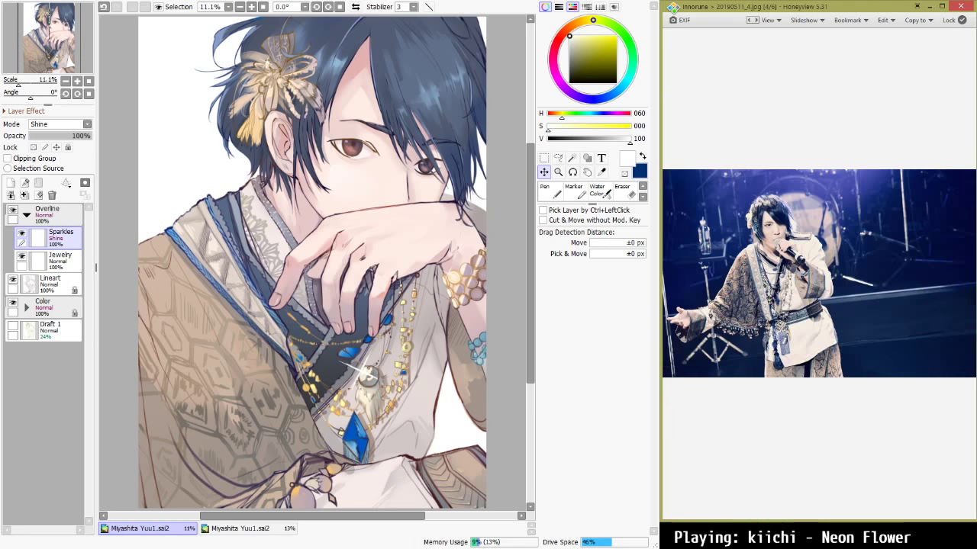
pyautogui.click(769, 20)
pyautogui.click(793, 52)
pyautogui.moveTo(934, 329); pyautogui.dragTo(851, 318)
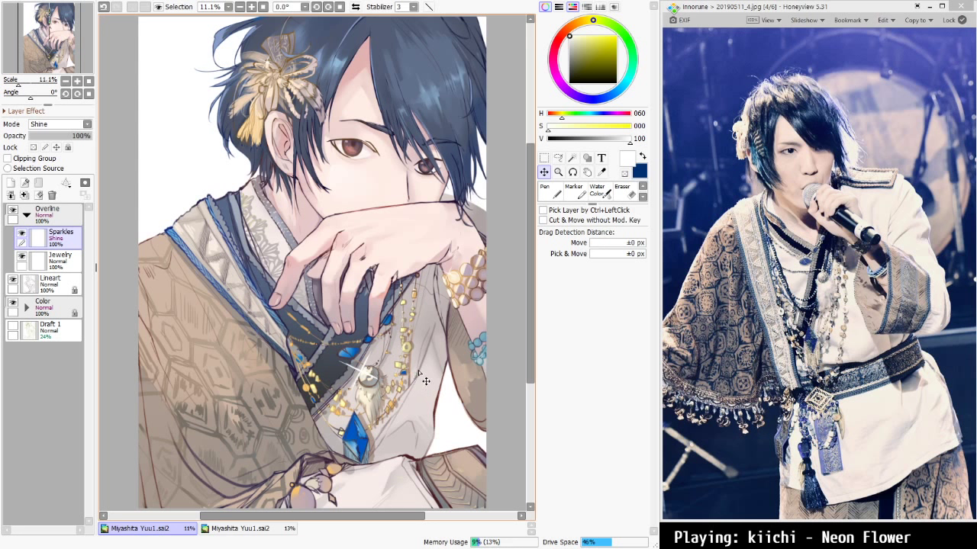
# Expand the Color folder and select its Sclera layer
pyautogui.click(57, 260)
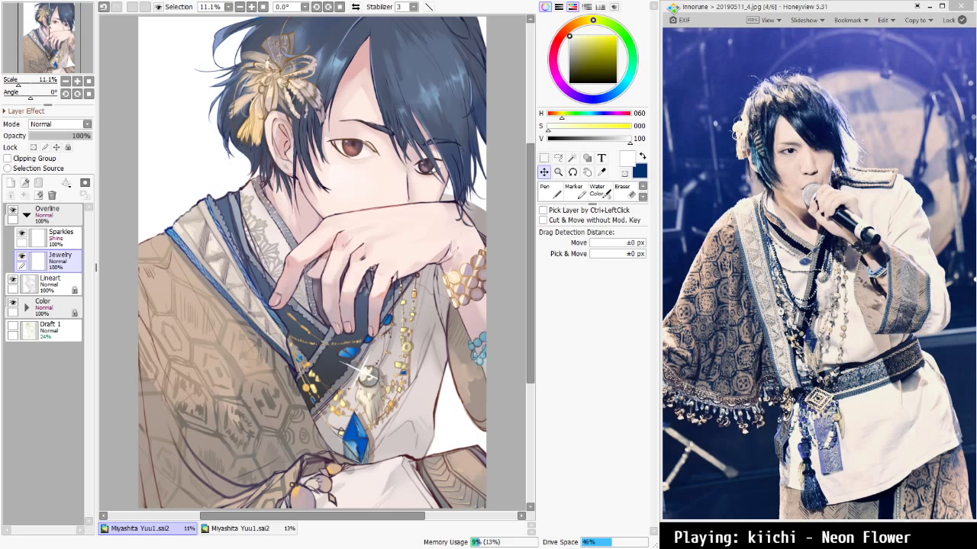
pyautogui.click(802, 136)
pyautogui.click(27, 307)
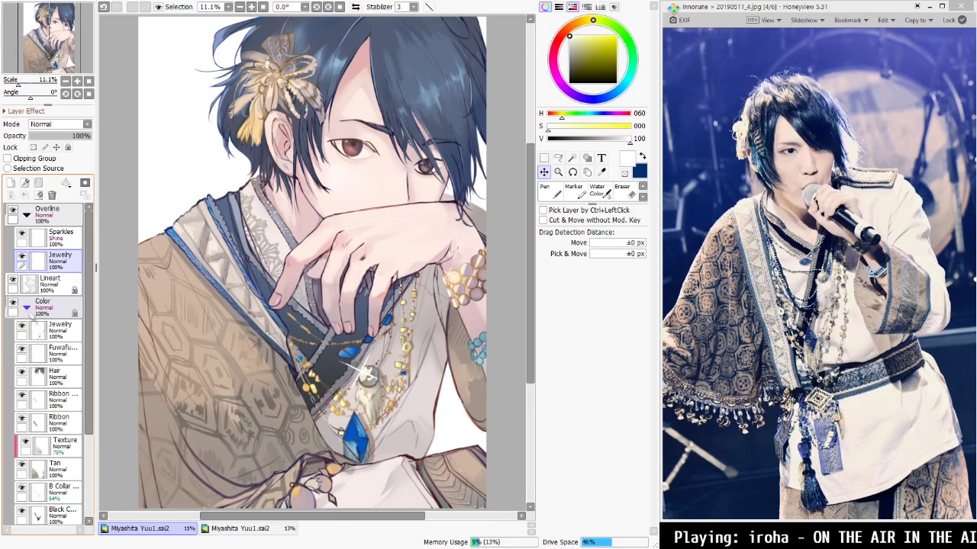
pyautogui.scroll(-3, 32, 316)
pyautogui.click(63, 466)
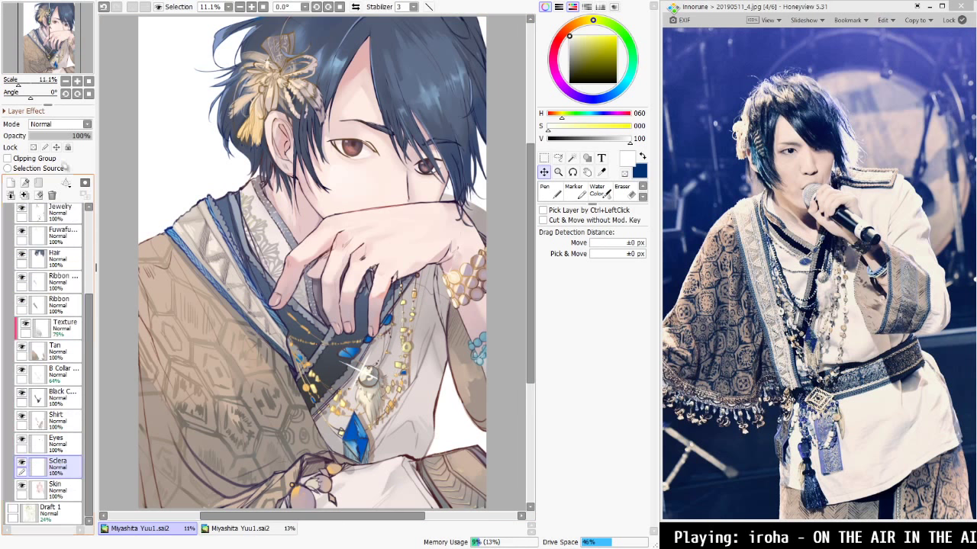
pyautogui.moveTo(77, 136); pyautogui.dragTo(105, 141)
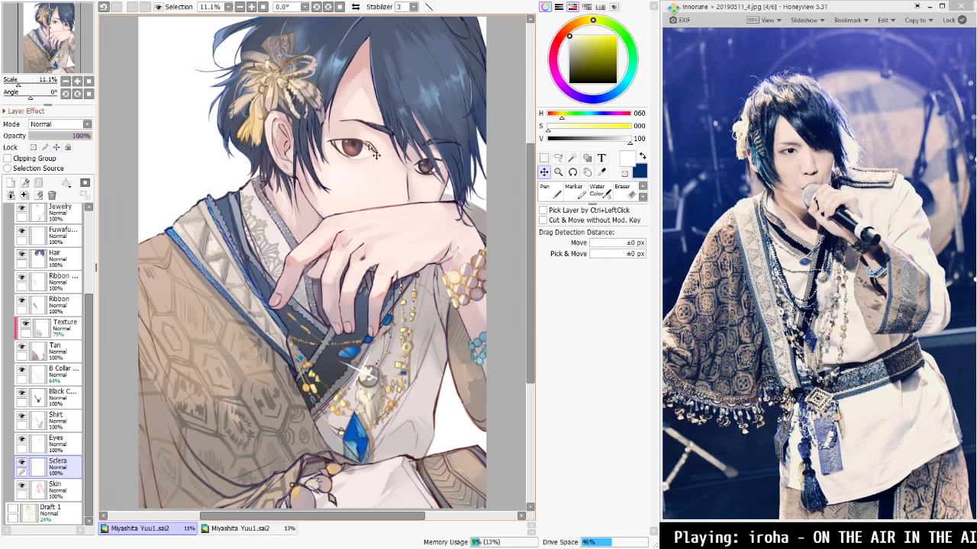
# Try to erase along the lower eyelid on the Sclera layer with the Eraser, and undo the stroke
pyautogui.scroll(3, 375, 161)
pyautogui.scroll(2, 376, 162)
pyautogui.scroll(2, 377, 169)
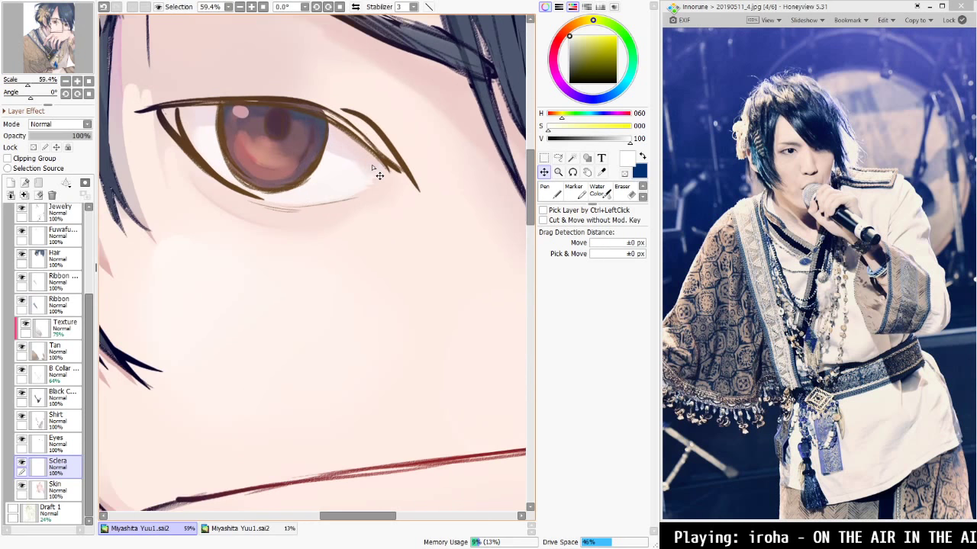
pyautogui.scroll(-4, 372, 167)
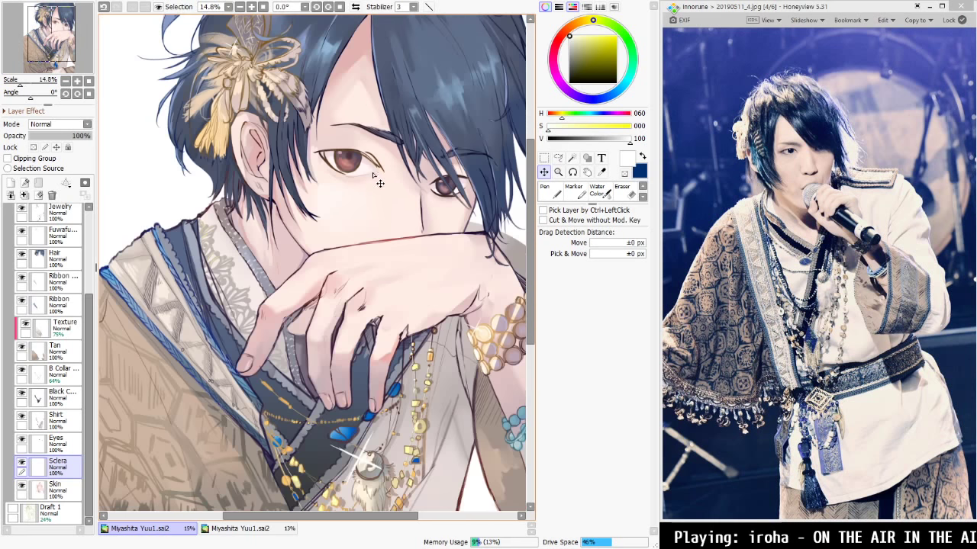
pyautogui.scroll(-2, 374, 174)
pyautogui.scroll(5, 375, 174)
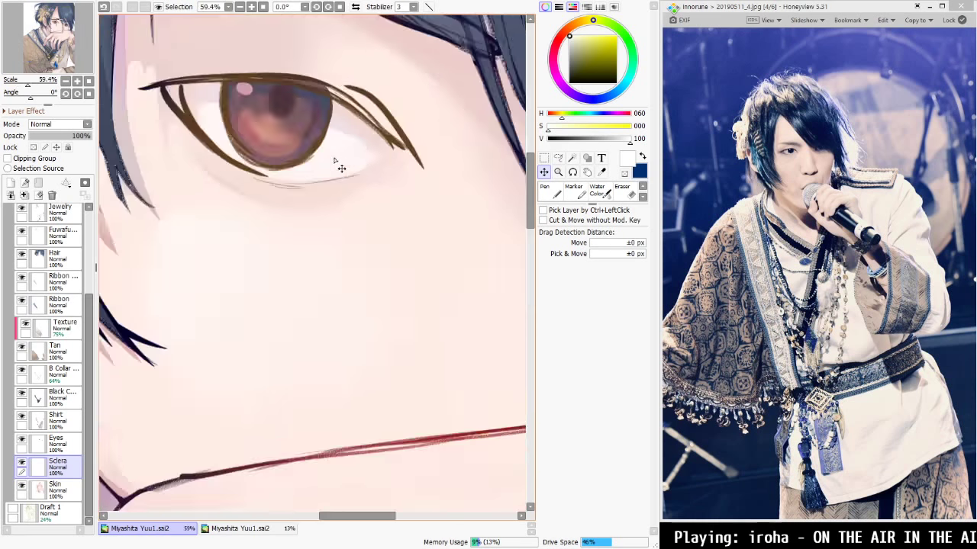
pyautogui.scroll(1, 338, 162)
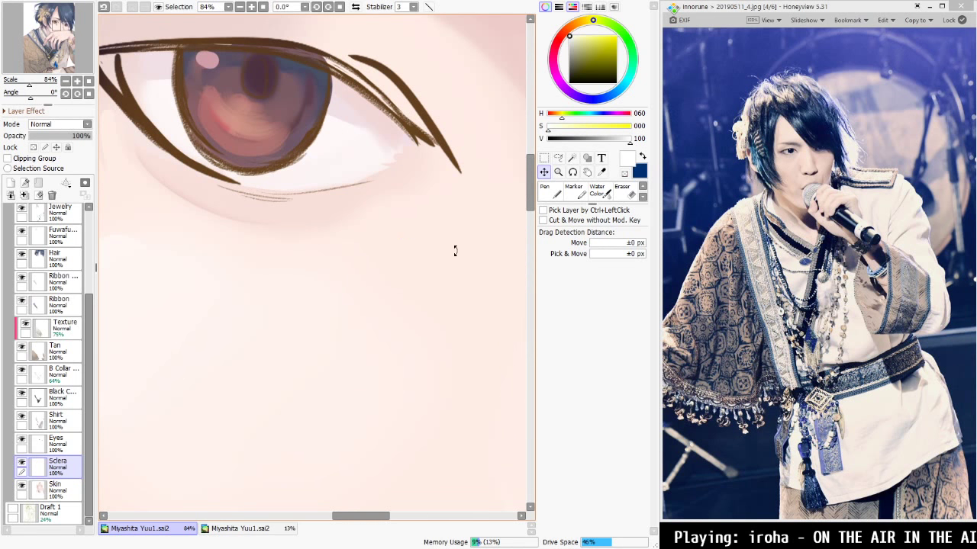
pyautogui.moveTo(456, 250); pyautogui.dragTo(373, 312)
pyautogui.press('e')
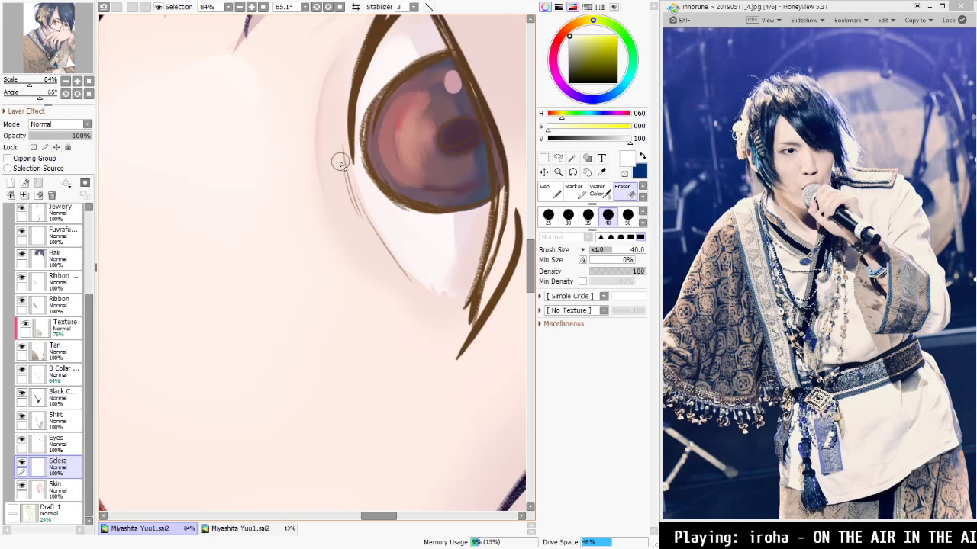
pyautogui.hotkey('ctrl', 'z')
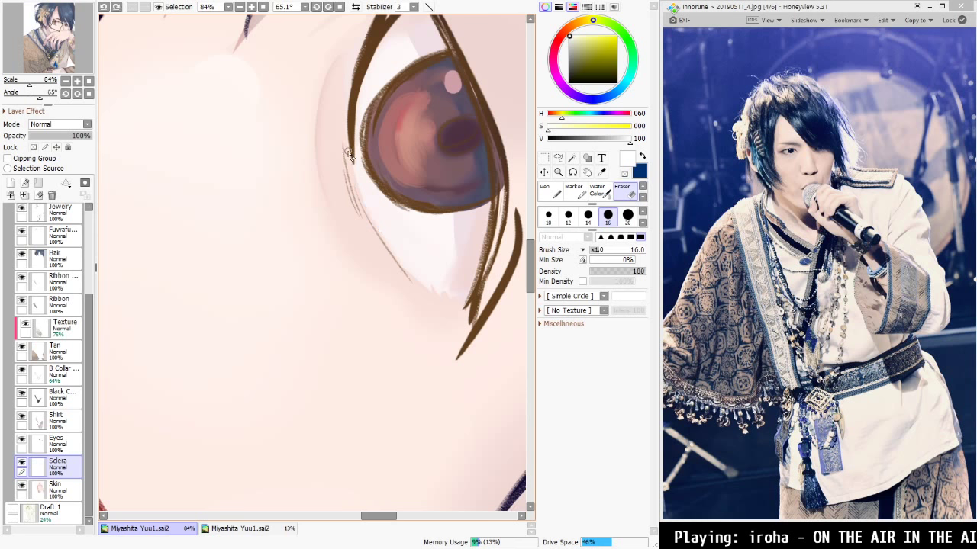
# Trim the white overspill along the lower eyelid on the Sclera layer with the Eraser at size 16
pyautogui.scroll(2, 75, 260)
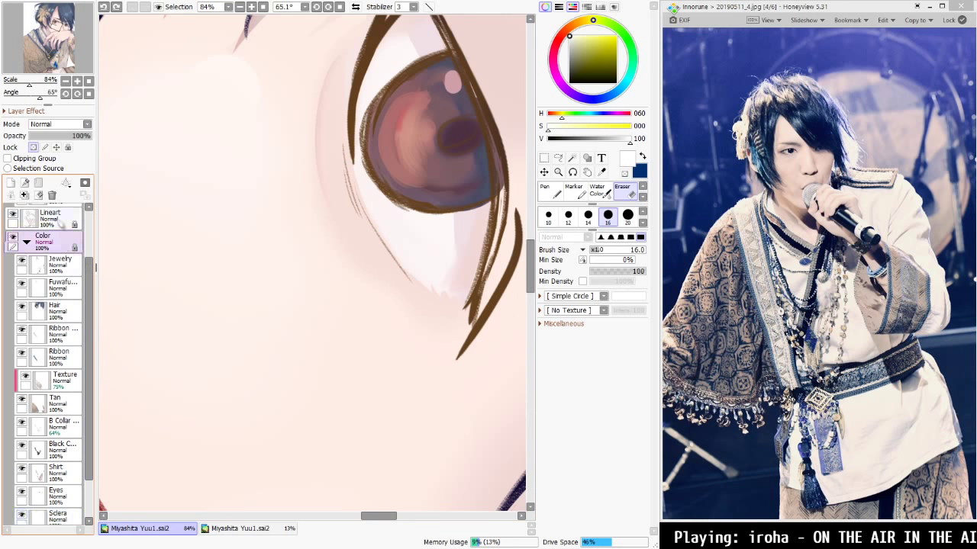
pyautogui.click(47, 240)
pyautogui.scroll(-2, 73, 403)
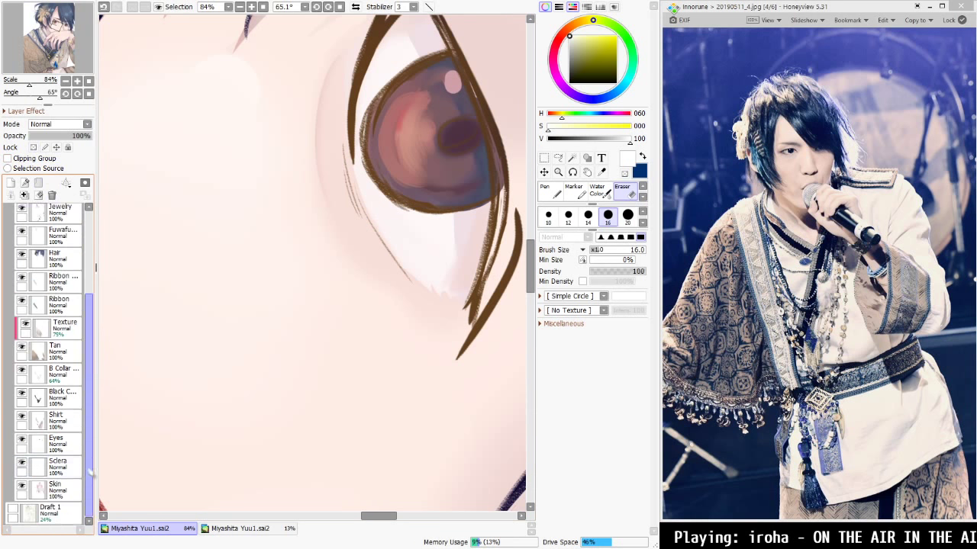
pyautogui.click(71, 468)
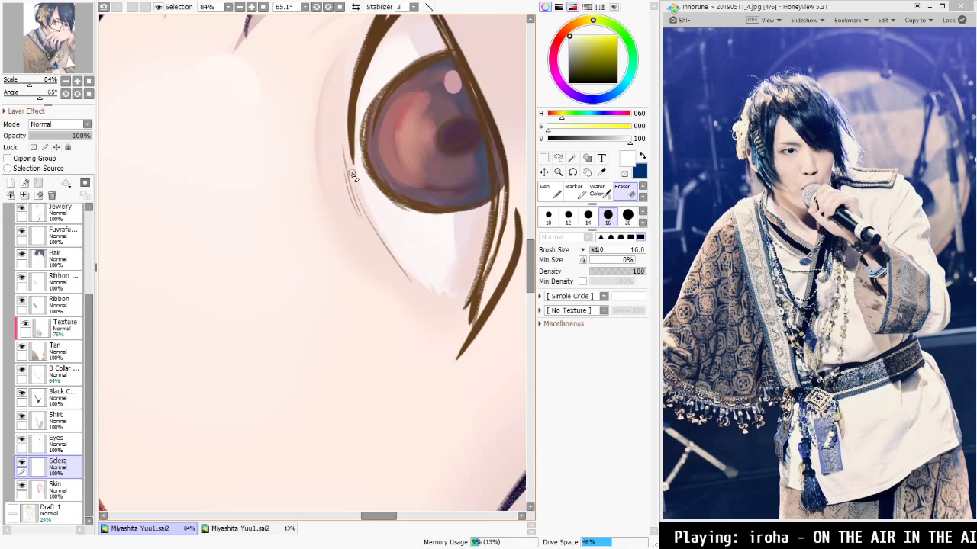
pyautogui.hotkey('ctrl', '0')
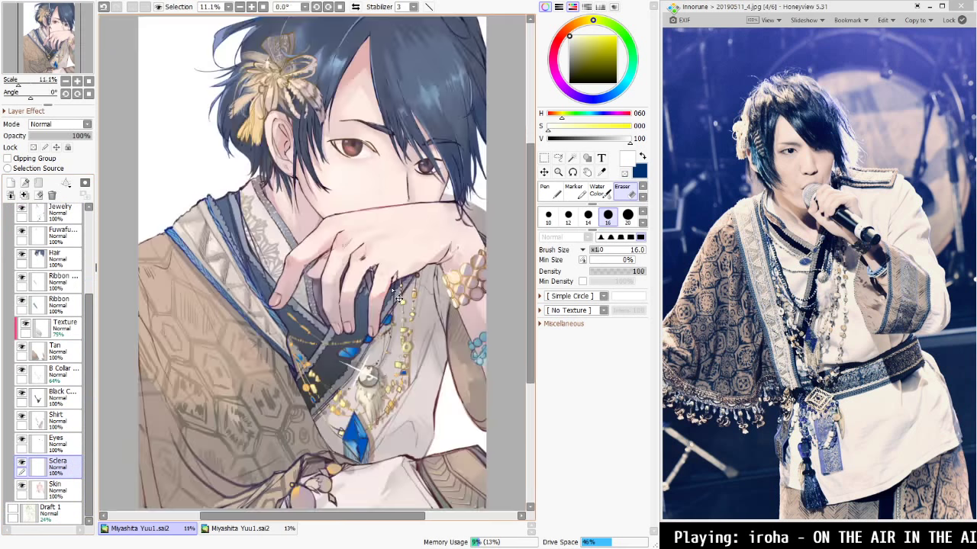
pyautogui.scroll(3, 378, 190)
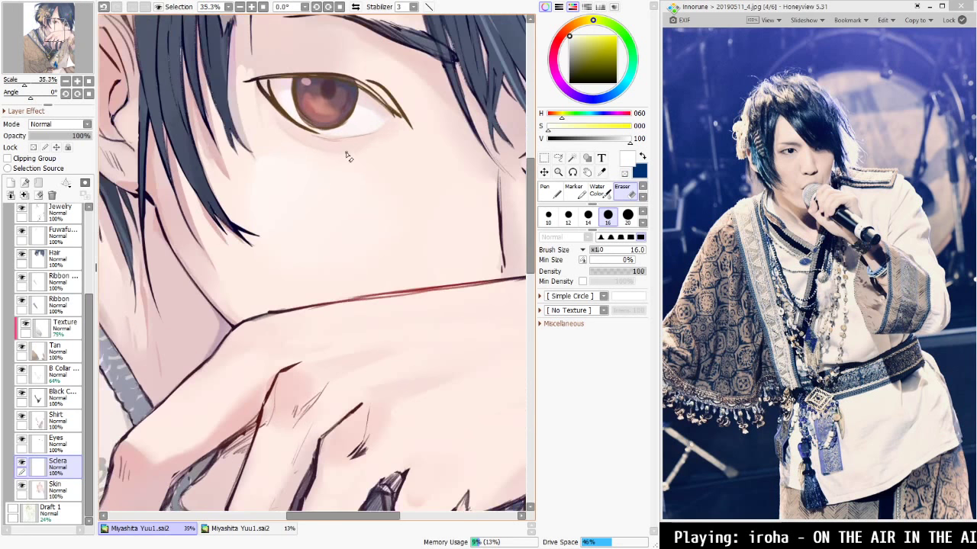
pyautogui.scroll(-3, 347, 155)
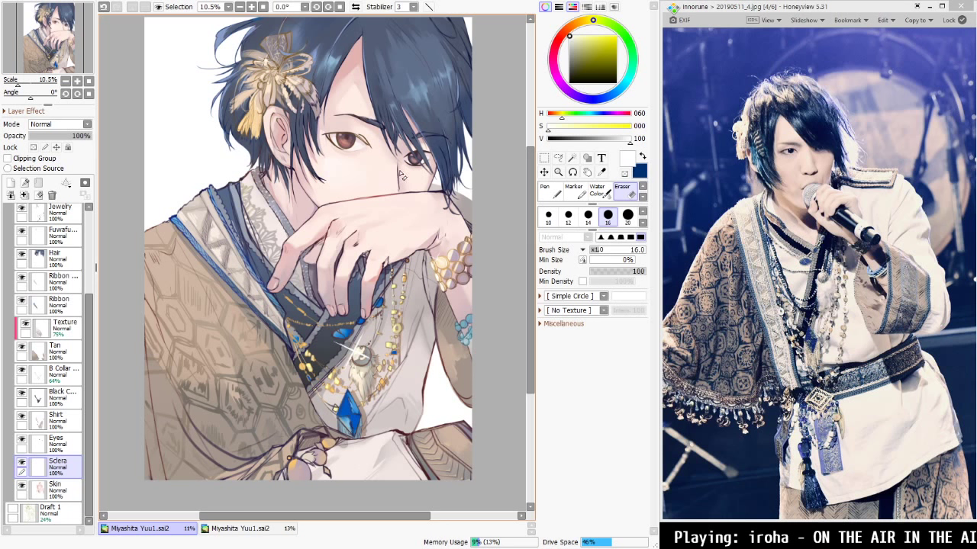
# Add a new layer below Skin at the bottom of the Color folder and name it Back Hair
pyautogui.click(59, 260)
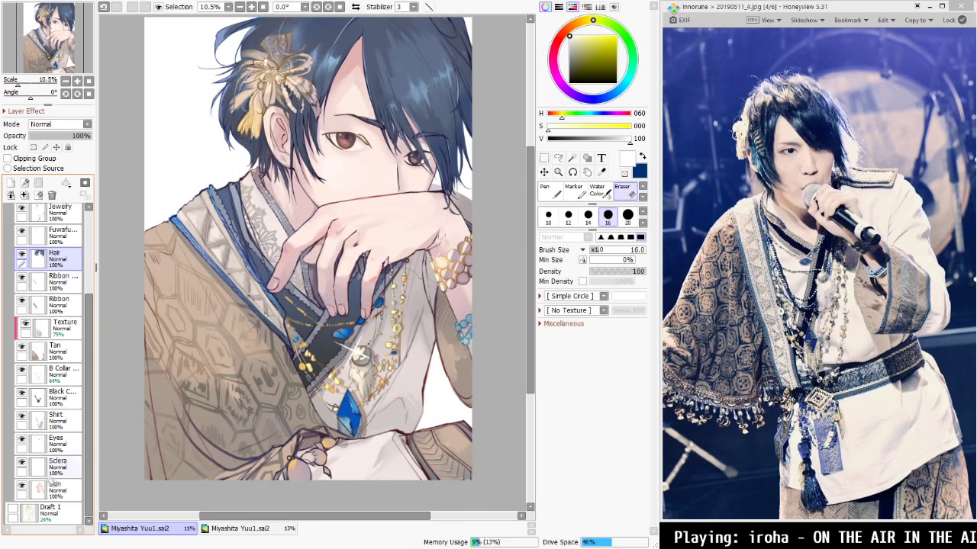
pyautogui.click(72, 495)
pyautogui.click(11, 182)
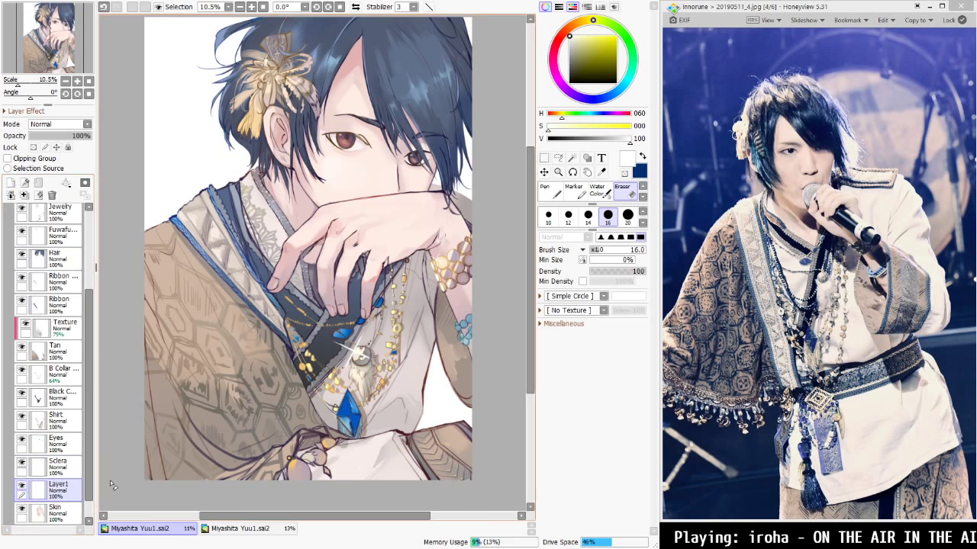
pyautogui.moveTo(68, 462); pyautogui.dragTo(62, 500)
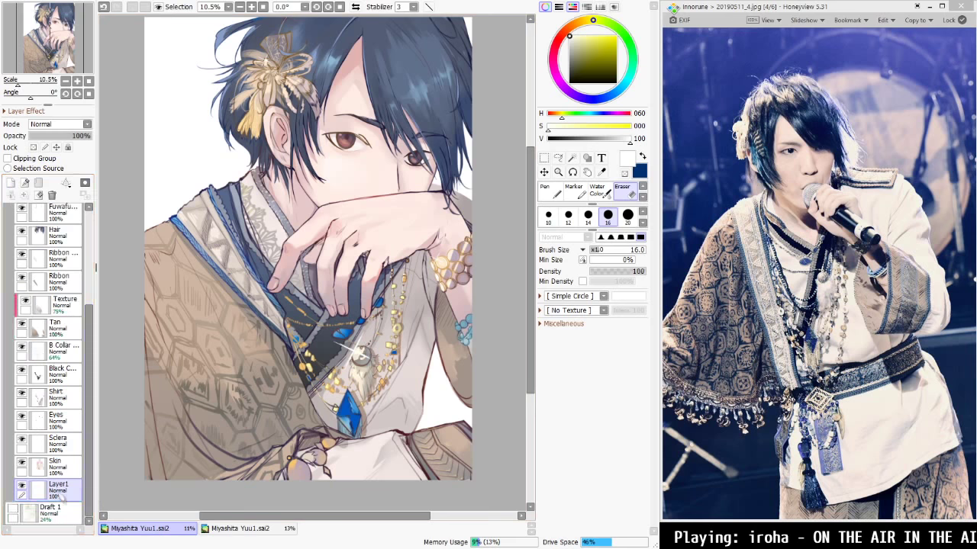
pyautogui.doubleClick(62, 499)
pyautogui.write('Back Hair')
pyautogui.press('Return')
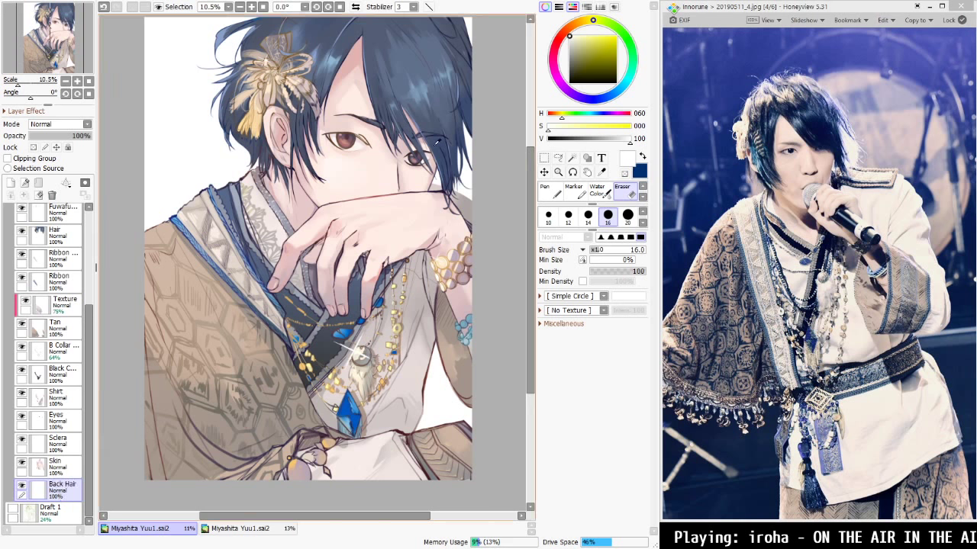
# Sample a dark blue-grey from the hair and paint the back hair beside the face with the Marker at size 200
pyautogui.keyDown('alt'); pyautogui.click(324, 110); pyautogui.keyUp('alt')
pyautogui.moveTo(582, 140); pyautogui.dragTo(557, 127)
pyautogui.click(574, 191)
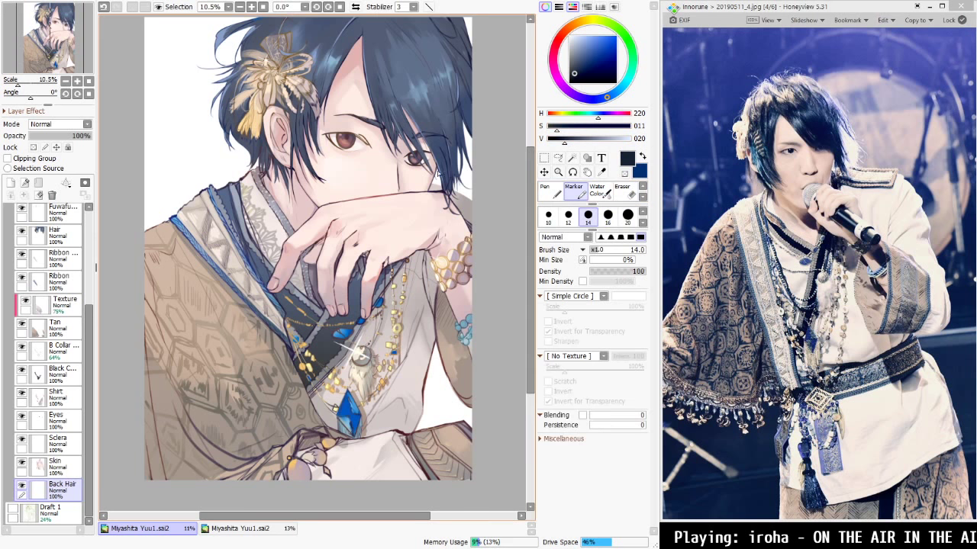
pyautogui.press(']')
pyautogui.press(']')
pyautogui.press(']')
pyautogui.press(']')
pyautogui.press(']')
pyautogui.press(']')
pyautogui.press(']')
pyautogui.press(']')
pyautogui.press(']')
pyautogui.press(']')
pyautogui.press(']')
pyautogui.press(']')
pyautogui.press(']')
pyautogui.press(']')
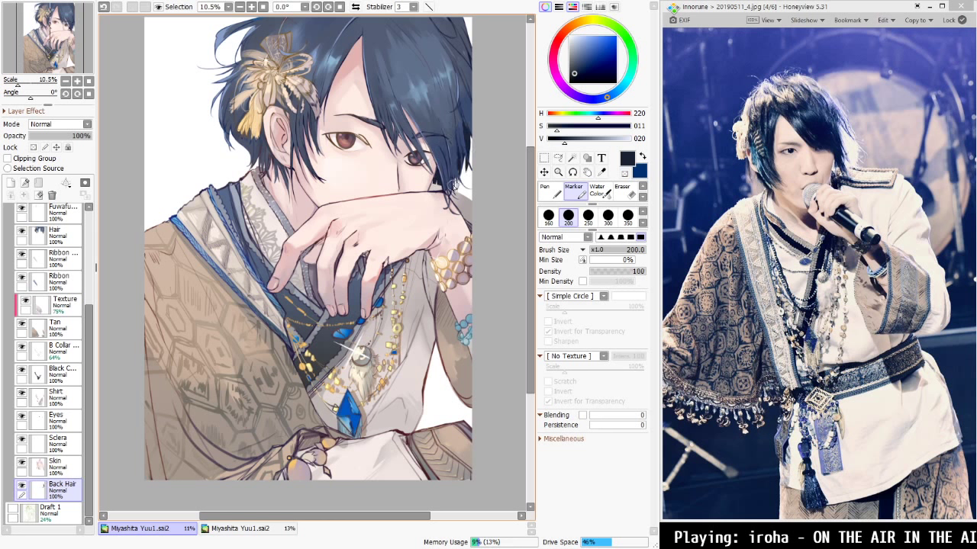
# Undo the stroke behind the ear and fill the small gaps at the nape with the Marker at size 40
pyautogui.moveTo(242, 143); pyautogui.dragTo(244, 166)
pyautogui.hotkey('ctrl', 'z')
pyautogui.press('[')
pyautogui.press('[')
pyautogui.press('[')
pyautogui.press('[')
pyautogui.press('[')
pyautogui.press('[')
pyautogui.press('[')
pyautogui.press('[')
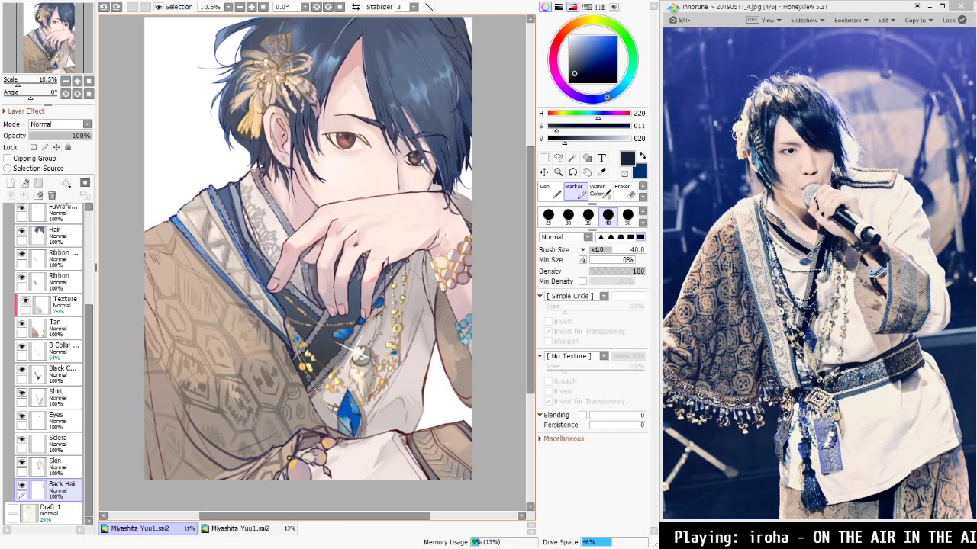
# Fill the remaining gaps behind the hair and flower ornament with the Marker at sizes 120 and 80
pyautogui.press(']')
pyautogui.press(']')
pyautogui.press(']')
pyautogui.press(']')
pyautogui.press(']')
pyautogui.press(']')
pyautogui.press(']')
pyautogui.press(']')
pyautogui.press(']')
pyautogui.press(']')
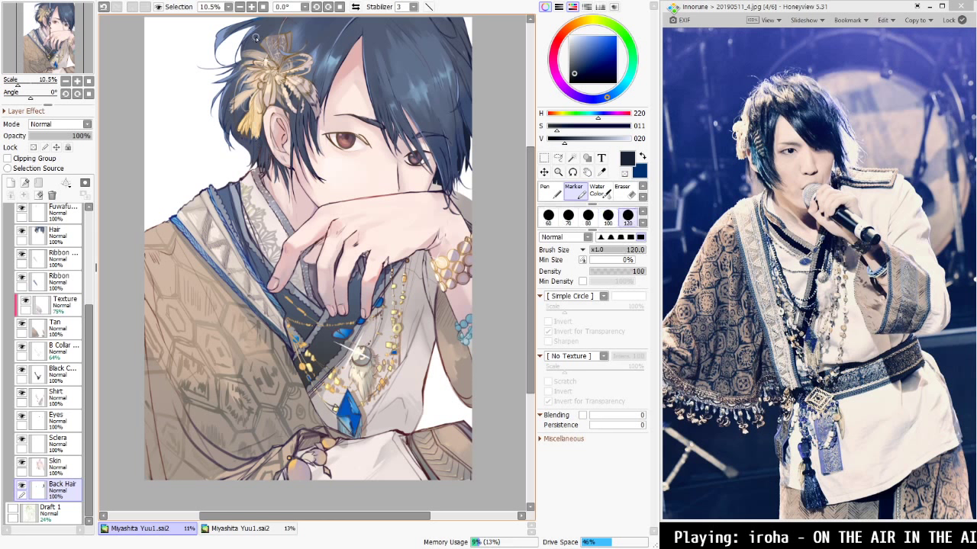
pyautogui.press('[')
pyautogui.press('[')
pyautogui.press('[')
pyautogui.press('[')
pyautogui.press('[')
pyautogui.press('[')
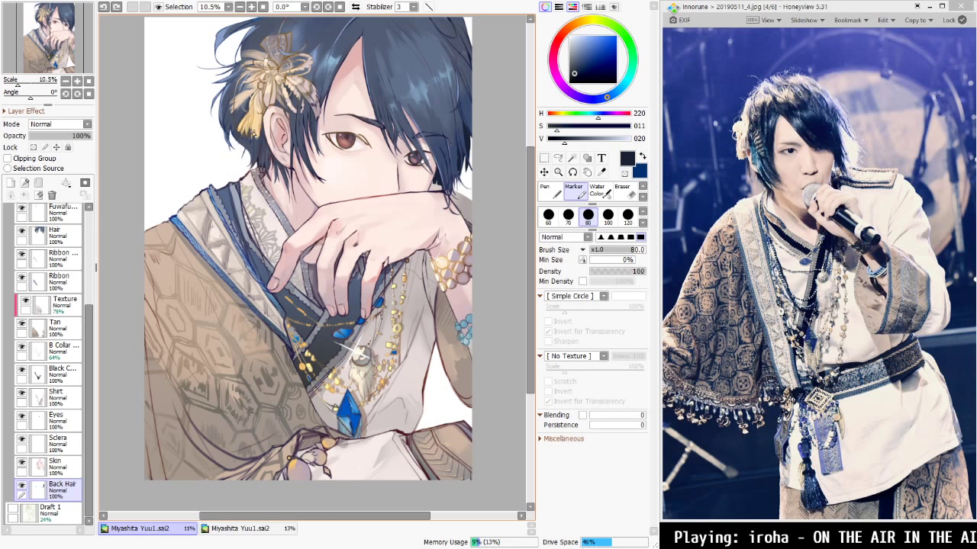
# Undo the last stroke, repaint the small gap behind the ear, and reduce the Back Hair layer's opacity to 53%
pyautogui.hotkey('ctrl', 'z')
pyautogui.moveTo(250, 138); pyautogui.dragTo(246, 140)
pyautogui.moveTo(85, 136); pyautogui.dragTo(52, 137)
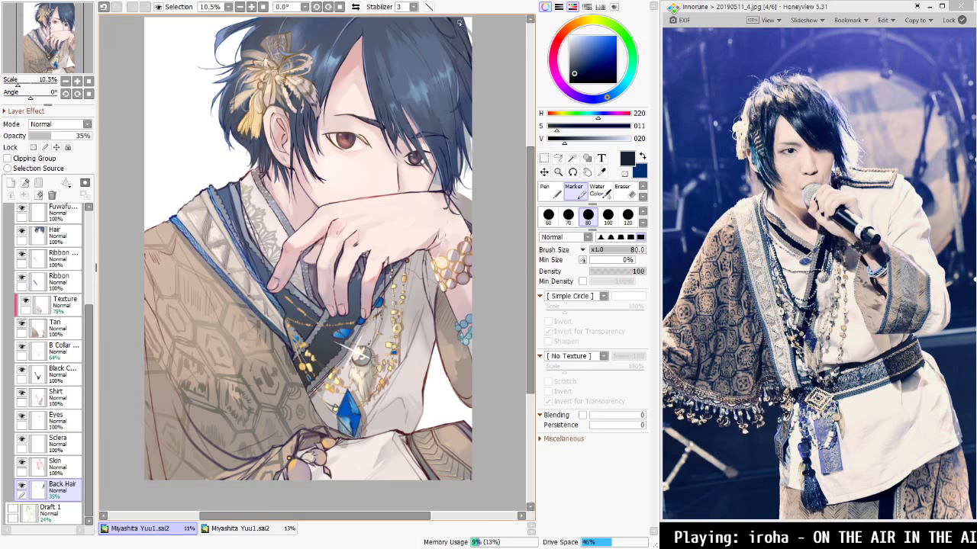
pyautogui.moveTo(495, 114); pyautogui.dragTo(473, 181)
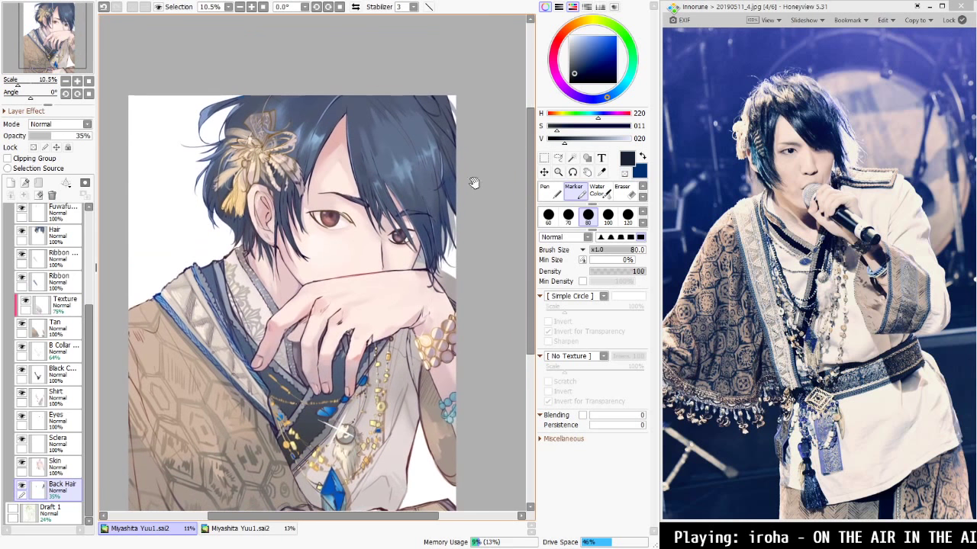
pyautogui.moveTo(470, 238); pyautogui.dragTo(475, 214)
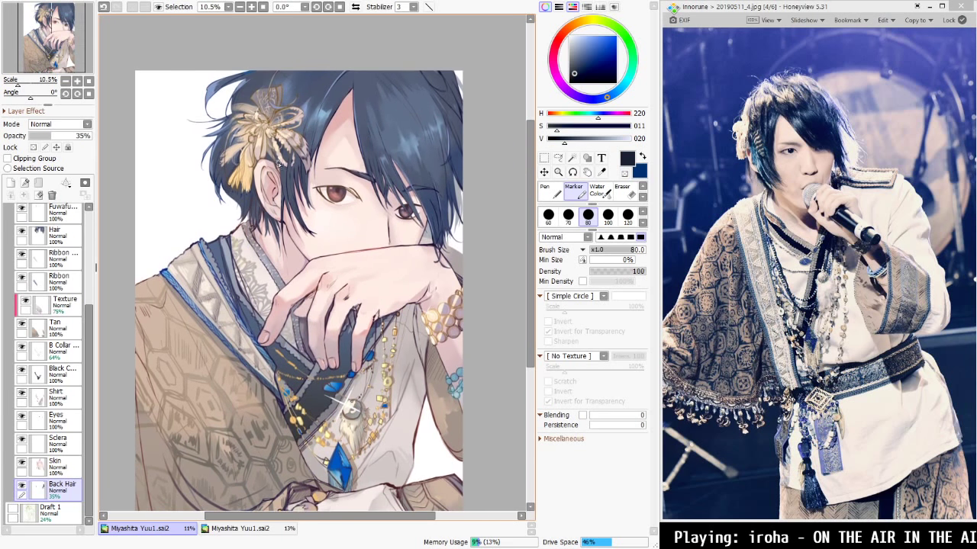
pyautogui.moveTo(55, 135)
pyautogui.mouseDown()
pyautogui.moveTo(81, 138)
pyautogui.moveTo(66, 142)
pyautogui.mouseUp()
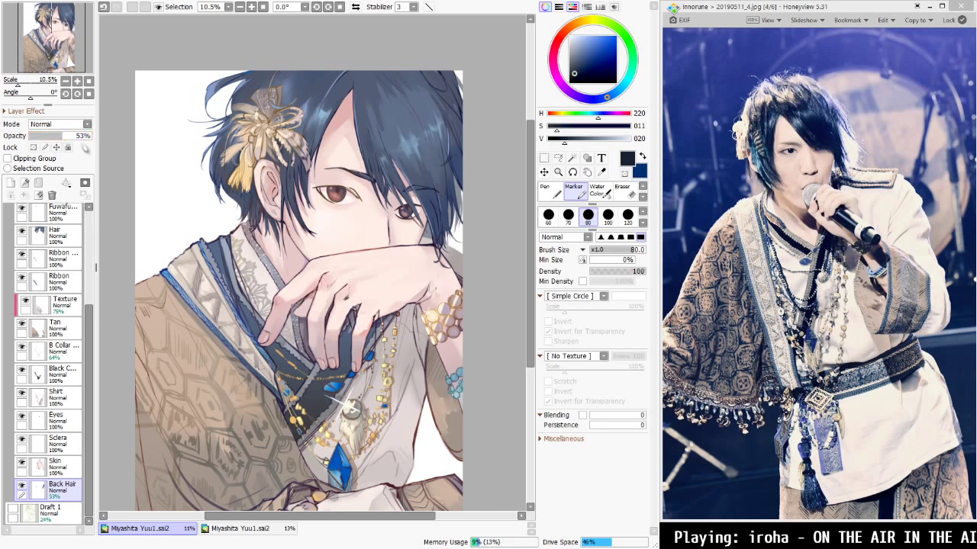
# Select the painted area of the Back Hair layer
pyautogui.press('space')
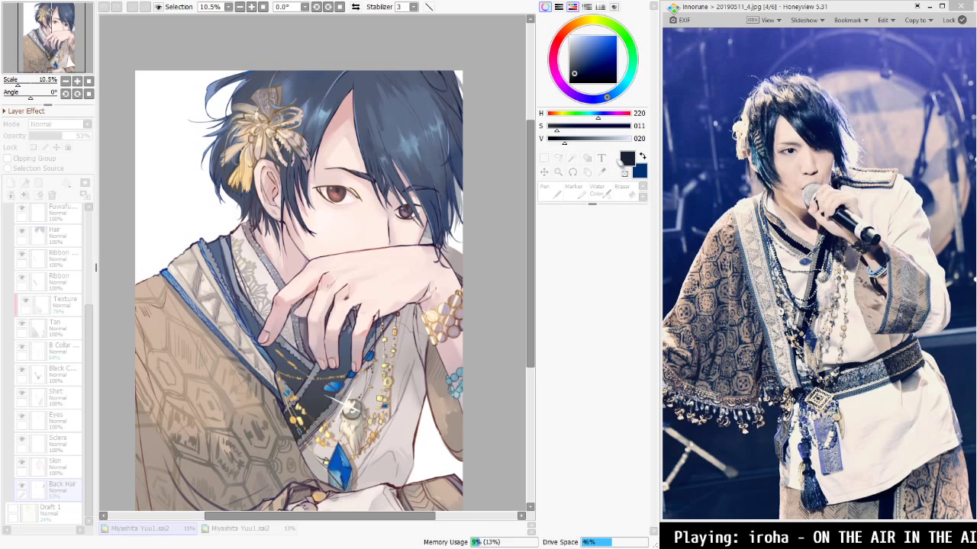
pyautogui.click(633, 219)
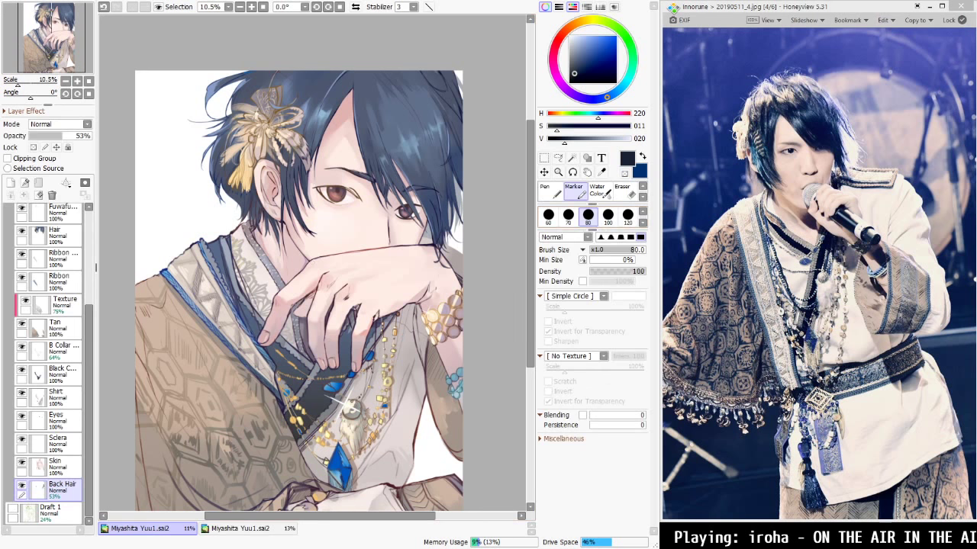
pyautogui.hotkey('ctrl', 't')
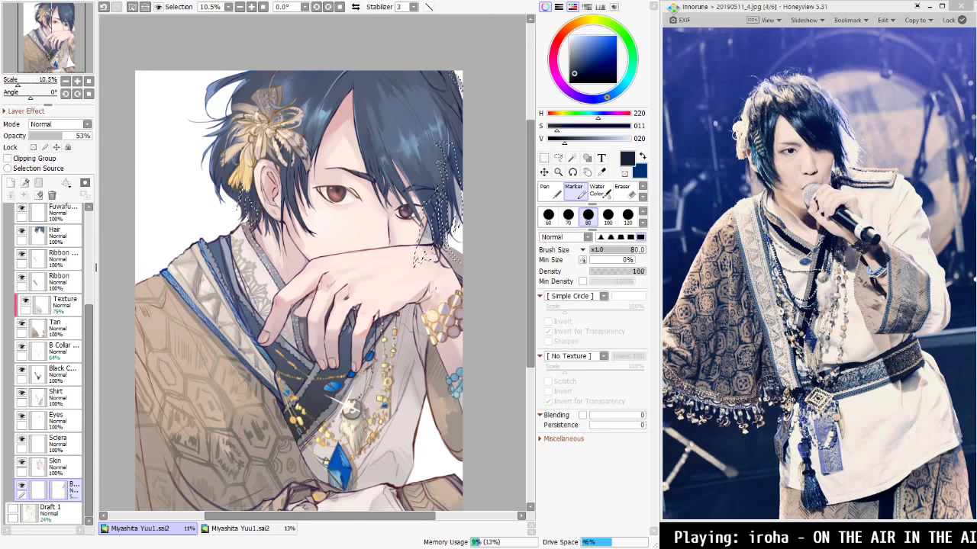
pyautogui.press('Return')
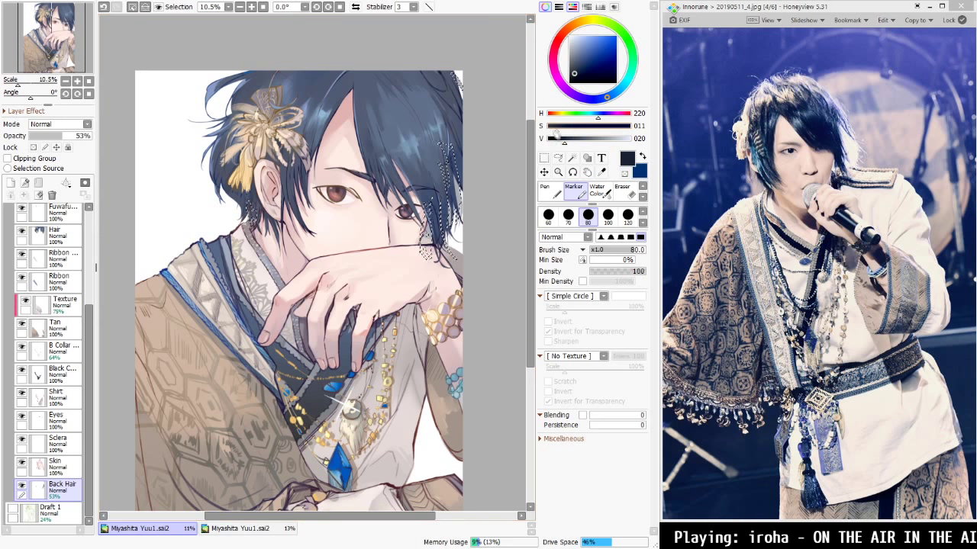
# Recolour the selected back hair black with the Marker at size 1600, and clear the selection
pyautogui.moveTo(568, 128)
pyautogui.mouseDown()
pyautogui.moveTo(538, 128)
pyautogui.moveTo(538, 140)
pyautogui.mouseUp()
pyautogui.press(']')
pyautogui.press(']')
pyautogui.press(']')
pyautogui.press(']')
pyautogui.press(']')
pyautogui.press(']')
pyautogui.press(']')
pyautogui.press(']')
pyautogui.press(']')
pyautogui.press(']')
pyautogui.press(']')
pyautogui.press(']')
pyautogui.press(']')
pyautogui.press(']')
pyautogui.press(']')
pyautogui.press(']')
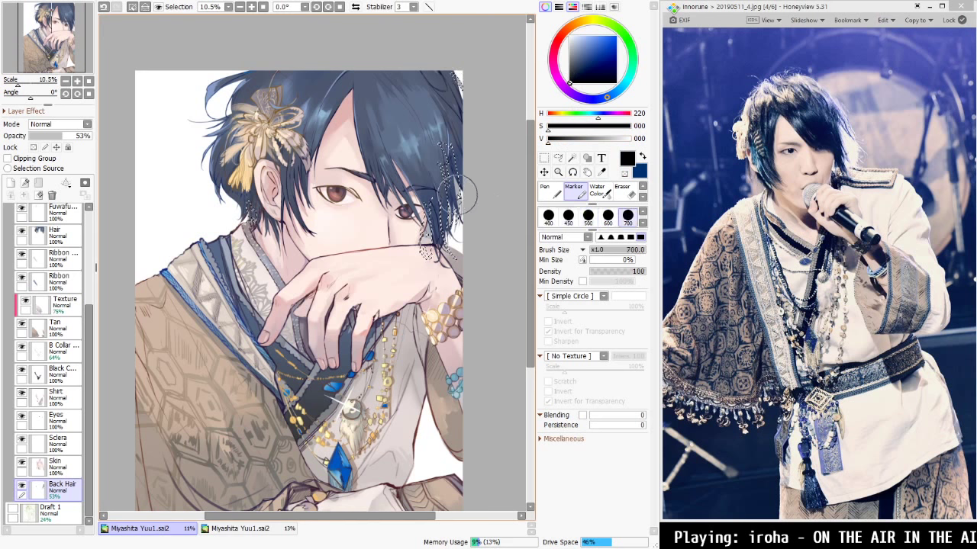
pyautogui.moveTo(301, 247); pyautogui.dragTo(443, 197)
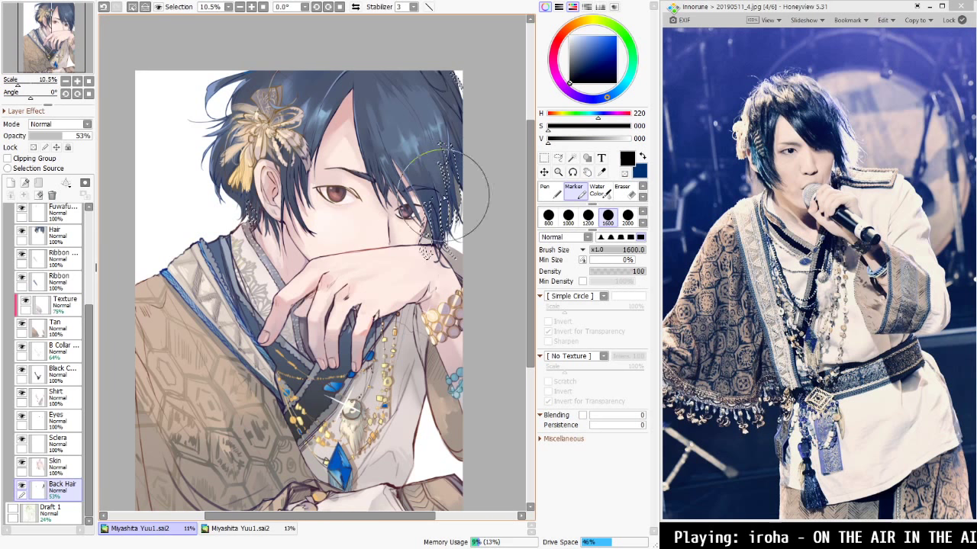
pyautogui.click(544, 158)
pyautogui.click(505, 237)
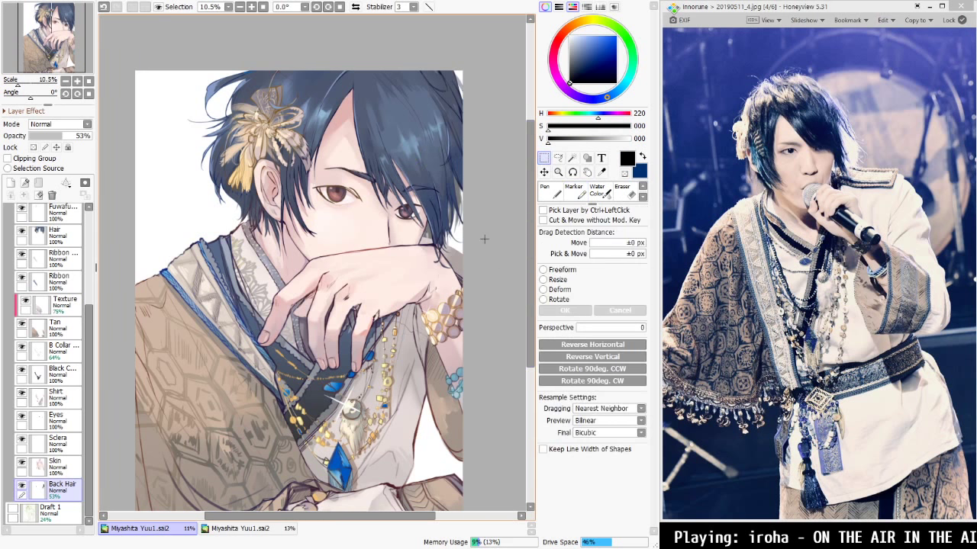
# Touch up the back hair between the strands beside the partly covered eye with the Marker at size 12
pyautogui.scroll(4, 463, 181)
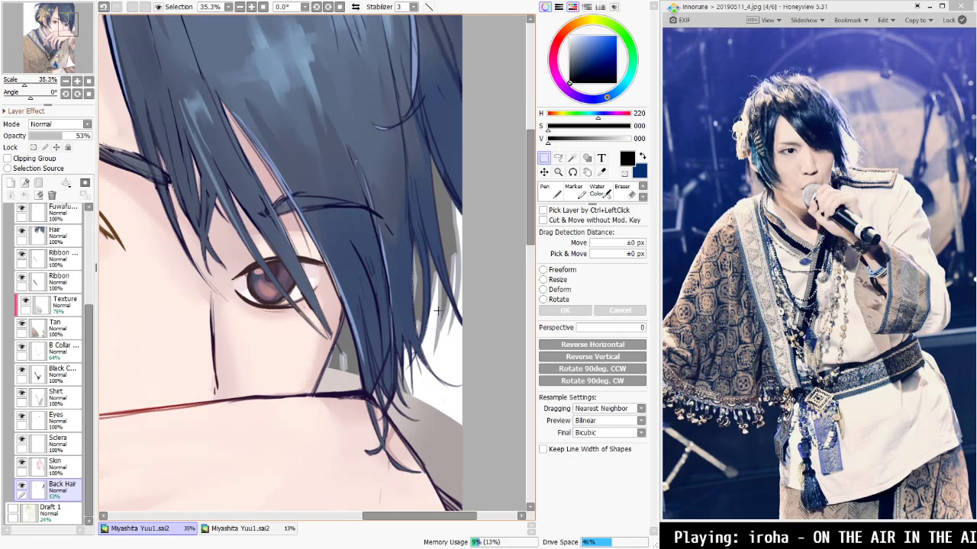
pyautogui.press('b')
pyautogui.press('[')
pyautogui.press('[')
pyautogui.press('[')
pyautogui.press('[')
pyautogui.press('[')
pyautogui.press('[')
pyautogui.press('[')
pyautogui.press('[')
pyautogui.press('[')
pyautogui.press('[')
pyautogui.press('[')
pyautogui.press('[')
pyautogui.press('[')
pyautogui.press('[')
pyautogui.press('[')
pyautogui.press('[')
pyautogui.press('[')
pyautogui.press('[')
pyautogui.press('[')
pyautogui.press('[')
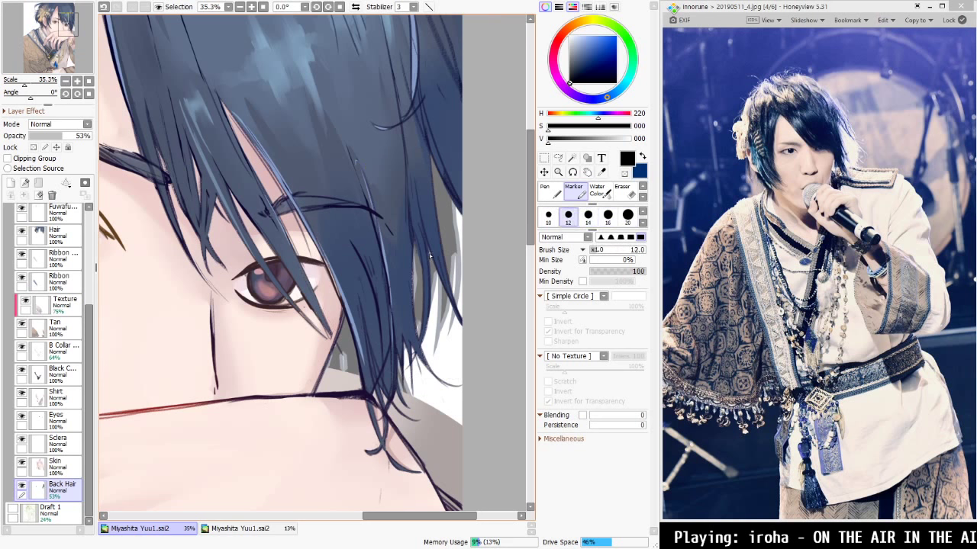
pyautogui.moveTo(433, 270); pyautogui.dragTo(433, 305)
pyautogui.moveTo(451, 206); pyautogui.dragTo(461, 269)
pyautogui.moveTo(343, 342)
pyautogui.mouseDown()
pyautogui.moveTo(347, 374)
pyautogui.moveTo(404, 405)
pyautogui.moveTo(340, 389)
pyautogui.moveTo(250, 433)
pyautogui.mouseUp()
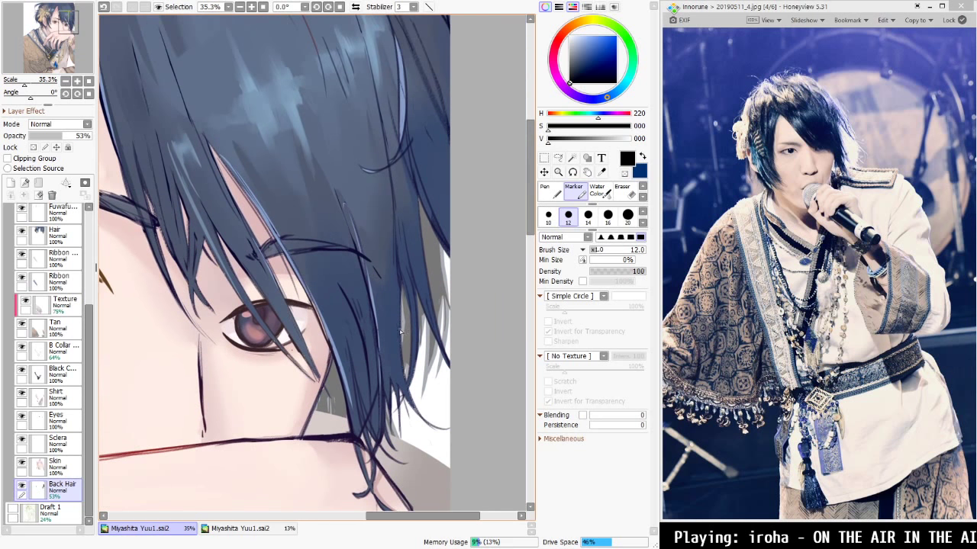
pyautogui.moveTo(404, 312); pyautogui.dragTo(403, 346)
# Reduce the Back Hair layer's opacity to 27%
pyautogui.click(89, 81)
pyautogui.moveTo(356, 343); pyautogui.dragTo(351, 475)
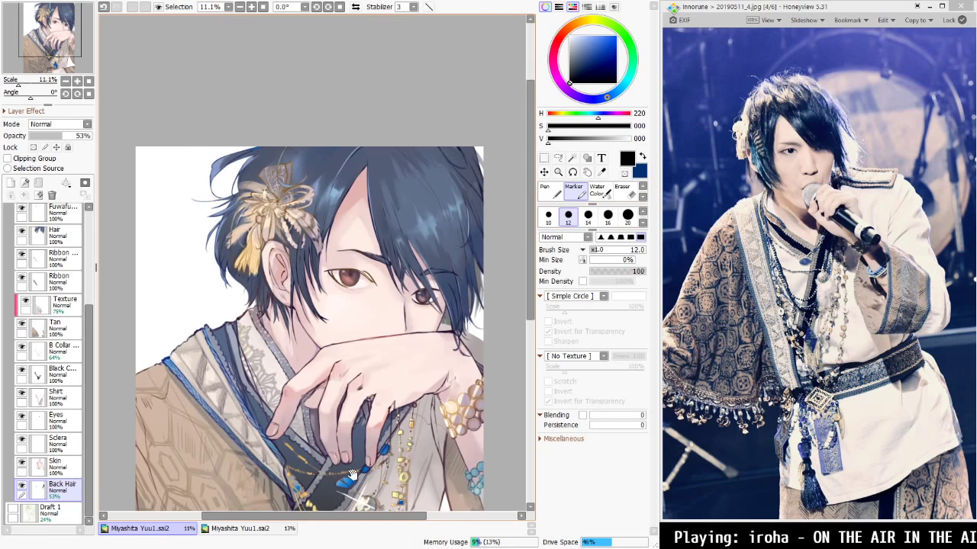
pyautogui.moveTo(62, 135)
pyautogui.mouseDown()
pyautogui.moveTo(45, 138)
pyautogui.moveTo(92, 138)
pyautogui.moveTo(42, 142)
pyautogui.moveTo(49, 144)
pyautogui.mouseUp()
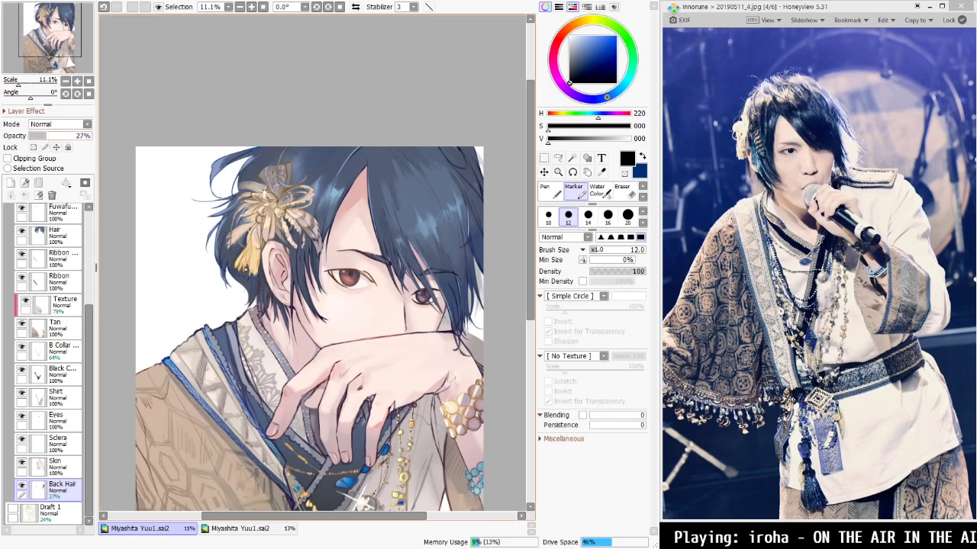
# Clear everything painted on the Back Hair layer, and undo the trial Marker stroke beside the hair
pyautogui.scroll(4, 450, 287)
pyautogui.moveTo(448, 286); pyautogui.dragTo(295, 248)
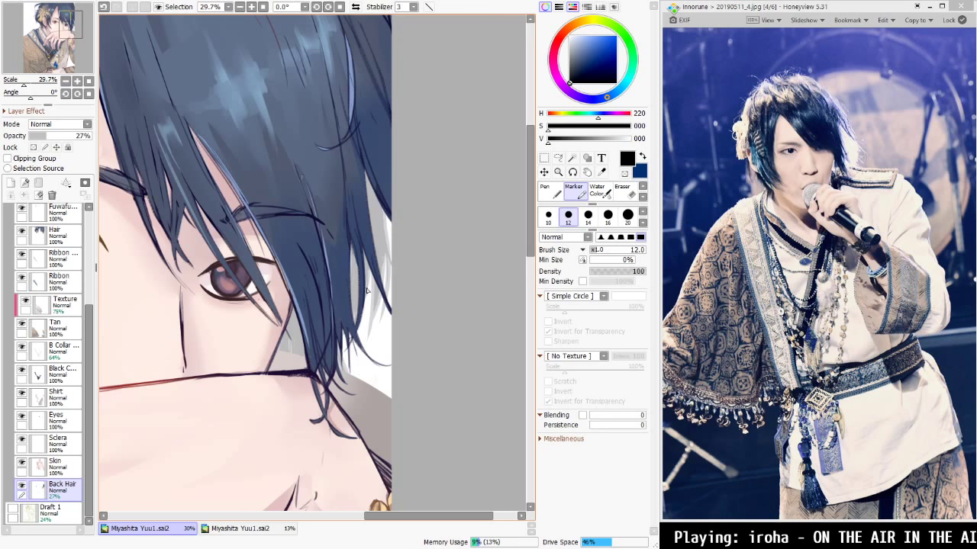
pyautogui.hotkey('ctrl', 'a')
pyautogui.press('Delete')
pyautogui.moveTo(367, 174); pyautogui.dragTo(391, 292)
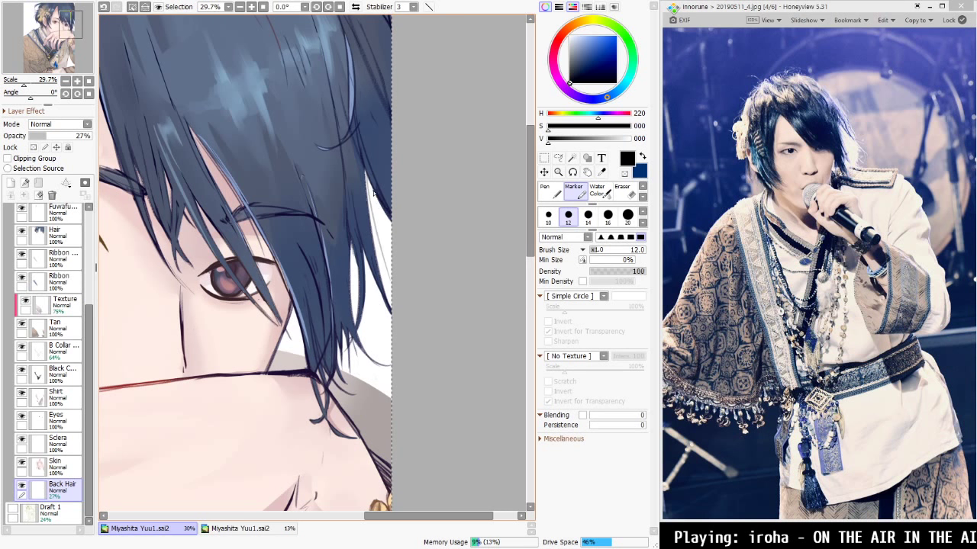
pyautogui.hotkey('ctrl', 'z')
# Paint black back-hair strands beside the partly covered eye with the Acrylic brush at size 30, and undo the last stroke
pyautogui.click(642, 195)
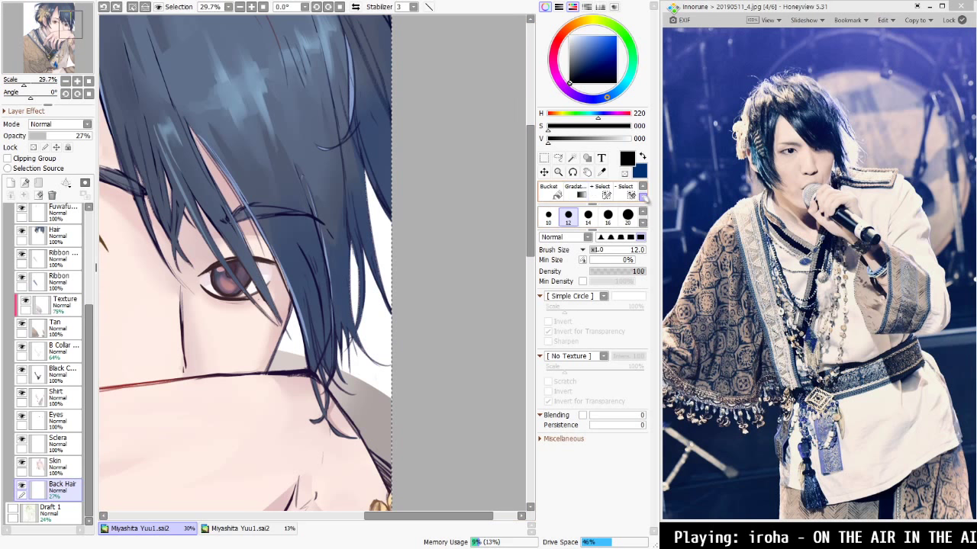
pyautogui.click(643, 195)
pyautogui.click(599, 191)
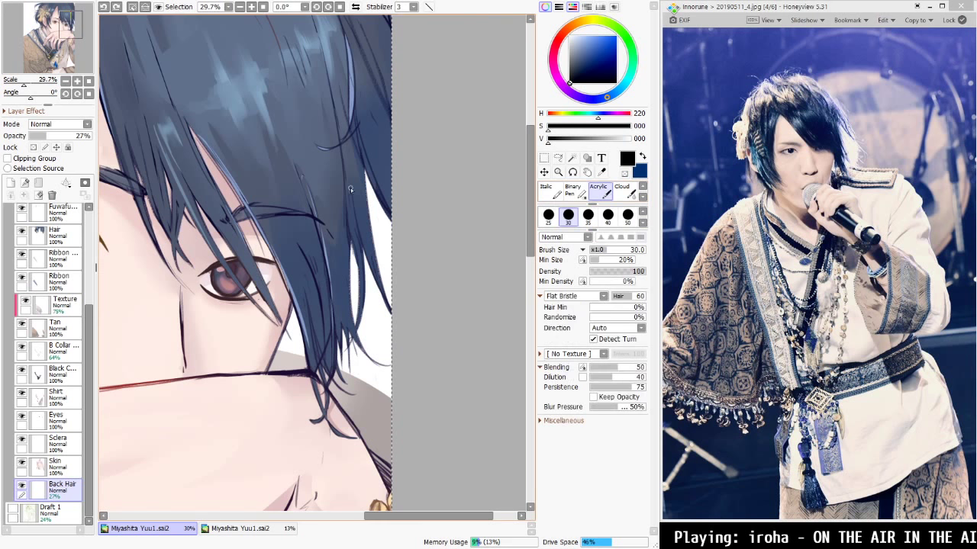
pyautogui.moveTo(369, 180)
pyautogui.mouseDown()
pyautogui.moveTo(393, 289)
pyautogui.moveTo(379, 239)
pyautogui.moveTo(397, 261)
pyautogui.moveTo(390, 246)
pyautogui.moveTo(360, 322)
pyautogui.mouseUp()
pyautogui.moveTo(362, 247); pyautogui.dragTo(361, 324)
pyautogui.moveTo(354, 246)
pyautogui.mouseDown()
pyautogui.moveTo(356, 312)
pyautogui.moveTo(347, 322)
pyautogui.mouseUp()
pyautogui.moveTo(299, 273); pyautogui.dragTo(293, 352)
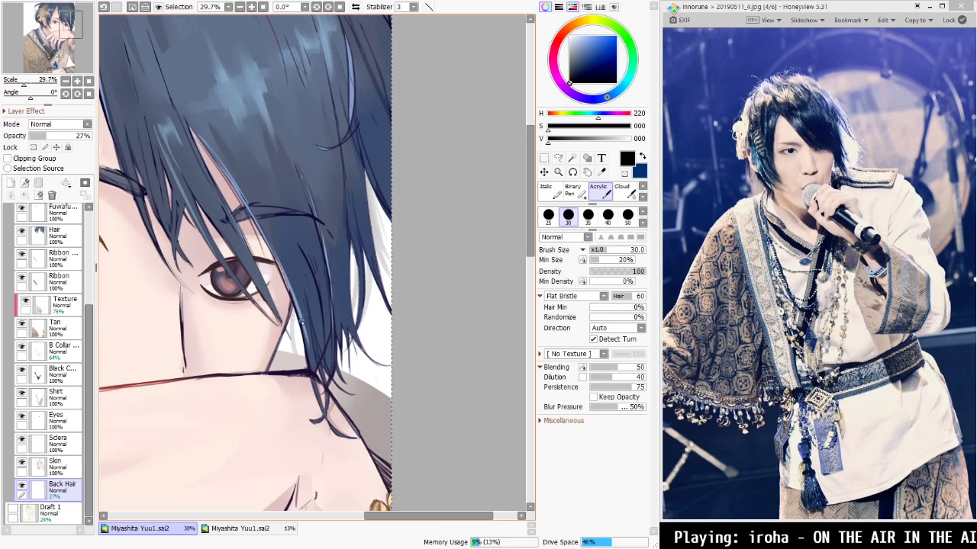
pyautogui.moveTo(292, 318); pyautogui.dragTo(289, 352)
pyautogui.moveTo(290, 300)
pyautogui.mouseDown()
pyautogui.moveTo(283, 351)
pyautogui.moveTo(303, 356)
pyautogui.mouseUp()
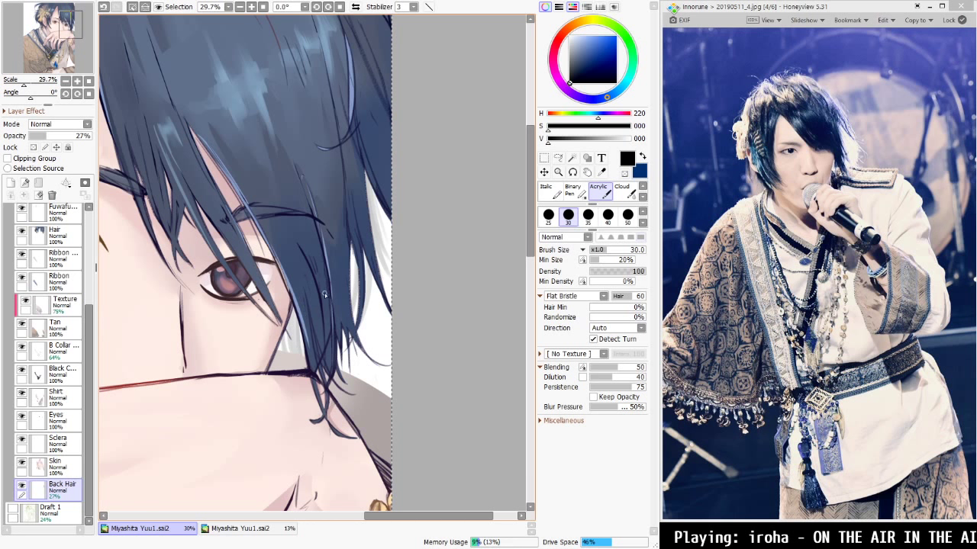
pyautogui.moveTo(339, 328)
pyautogui.mouseDown()
pyautogui.moveTo(346, 365)
pyautogui.moveTo(359, 373)
pyautogui.moveTo(354, 360)
pyautogui.mouseUp()
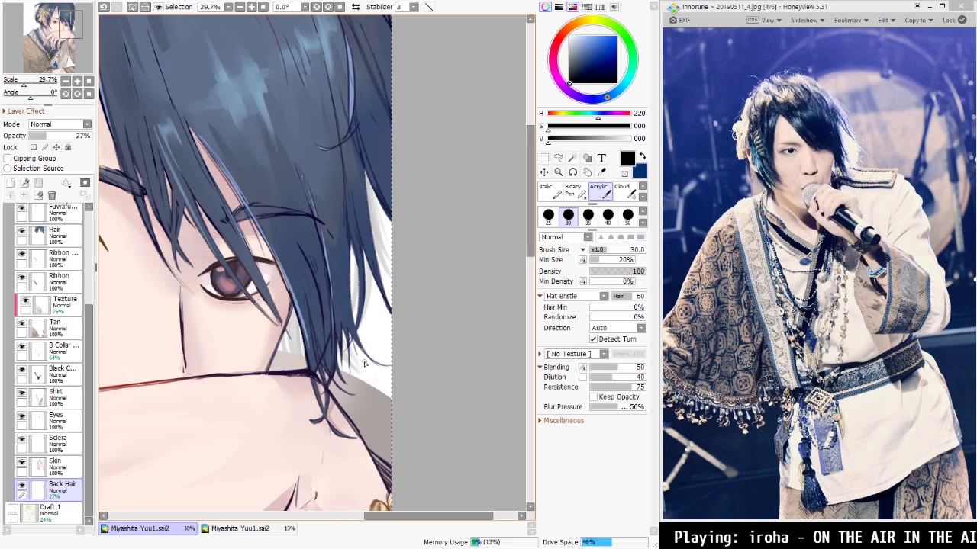
pyautogui.hotkey('ctrl', 'z')
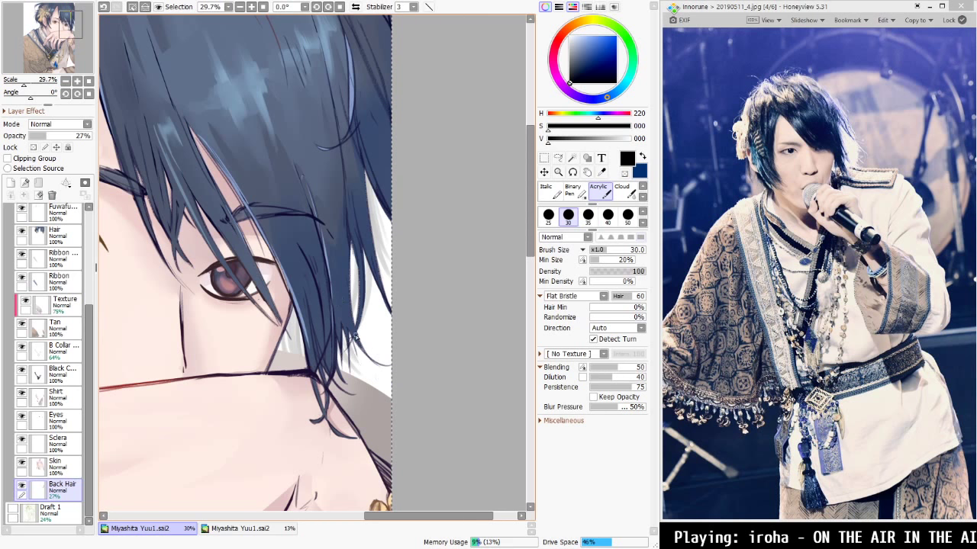
# Add back-hair strokes behind the upper strands along the canvas edge with the Acrylic brush
pyautogui.scroll(-2, 349, 335)
pyautogui.moveTo(412, 342); pyautogui.dragTo(479, 367)
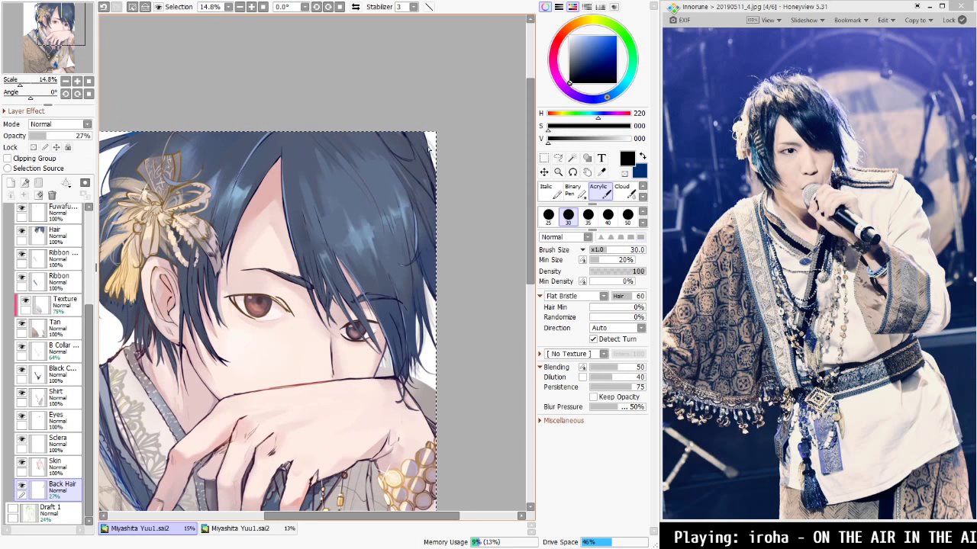
pyautogui.moveTo(424, 135); pyautogui.dragTo(444, 194)
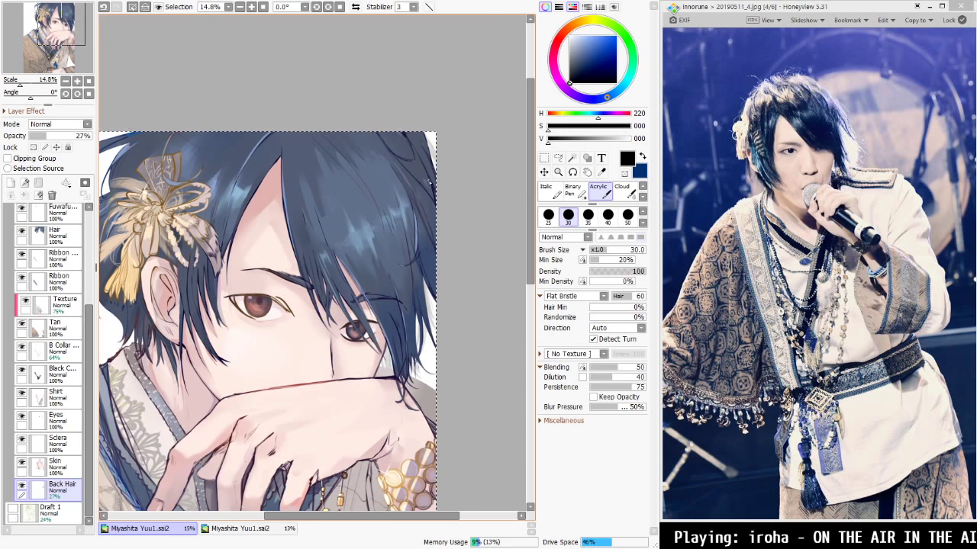
# Try Acrylic strokes at the nape behind the ear, and undo them
pyautogui.moveTo(407, 291); pyautogui.dragTo(522, 281)
pyautogui.moveTo(235, 292)
pyautogui.mouseDown()
pyautogui.moveTo(230, 329)
pyautogui.moveTo(227, 311)
pyautogui.moveTo(236, 326)
pyautogui.mouseUp()
pyautogui.hotkey('ctrl', 'z')
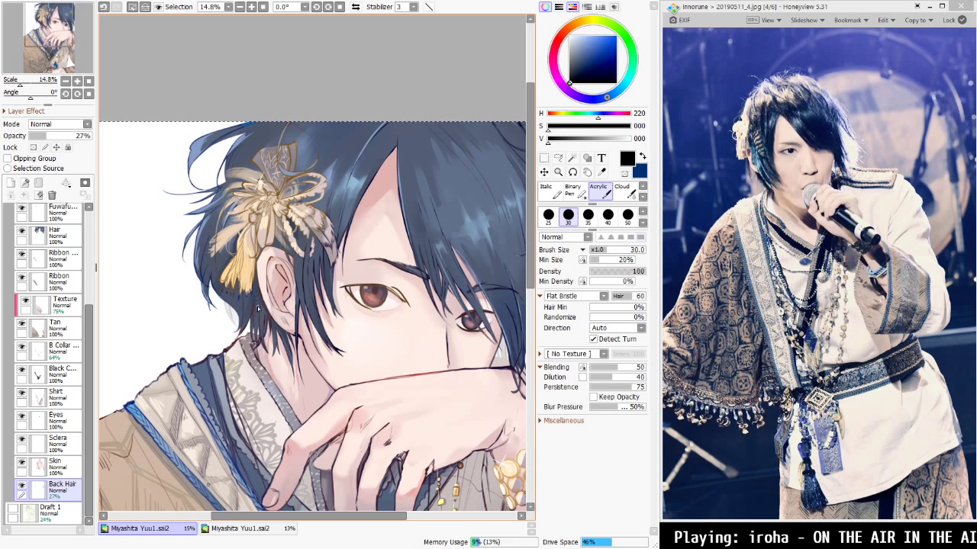
pyautogui.hotkey('ctrl', 'z')
pyautogui.hotkey('ctrl', 'z')
pyautogui.moveTo(243, 308); pyautogui.dragTo(240, 321)
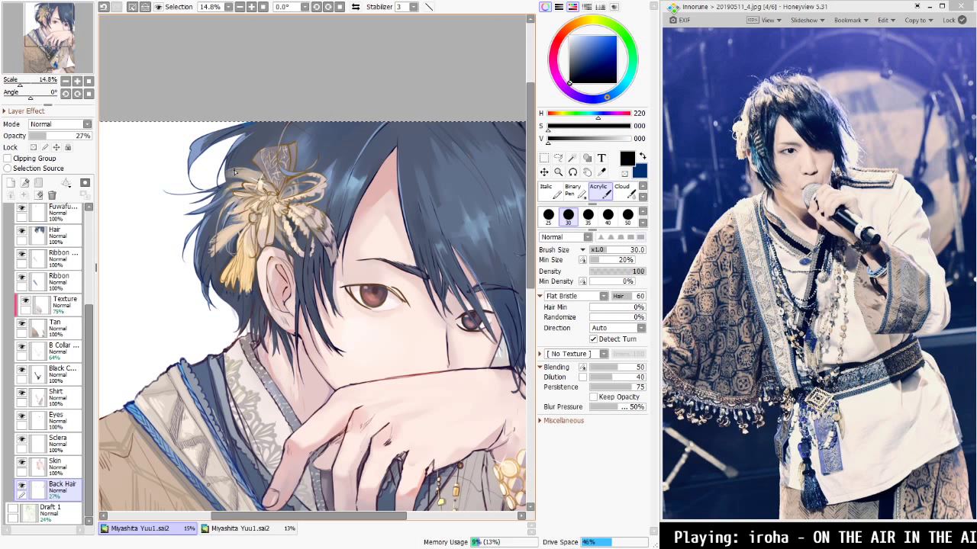
pyautogui.hotkey('ctrl', 'z')
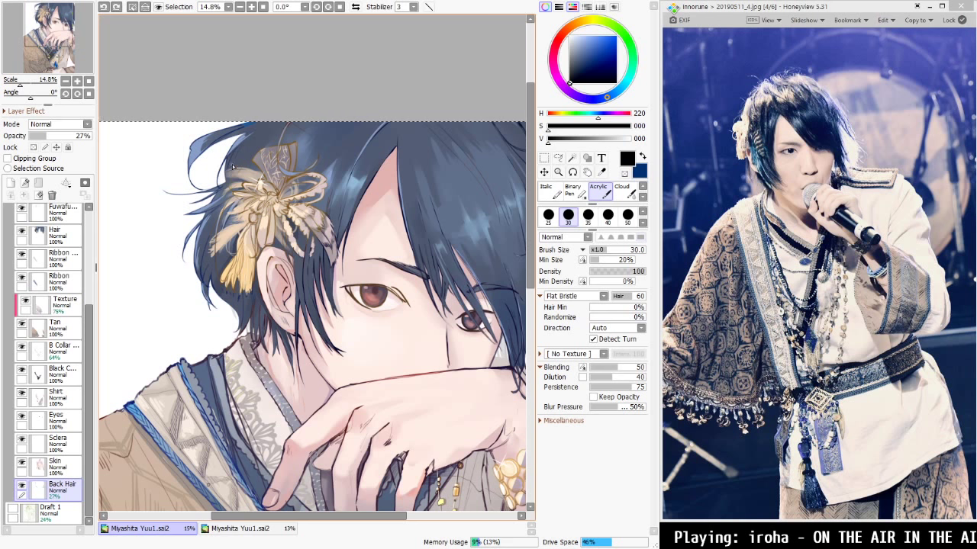
# Set the Back Hair layer's opacity to 66%, fill in the hair along the canvas edge with Acrylic at size 120, and deselect
pyautogui.hotkey('ctrl', '0')
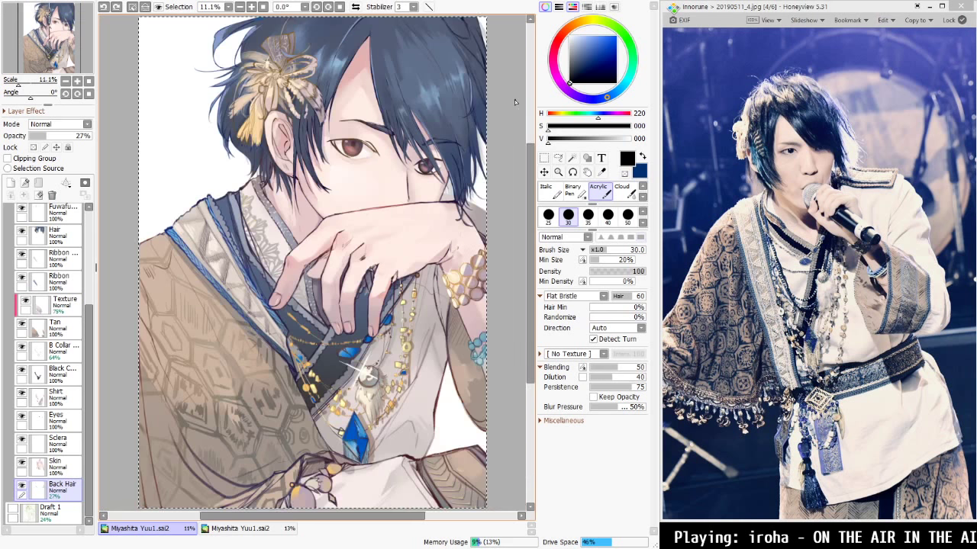
pyautogui.moveTo(47, 135); pyautogui.dragTo(77, 140)
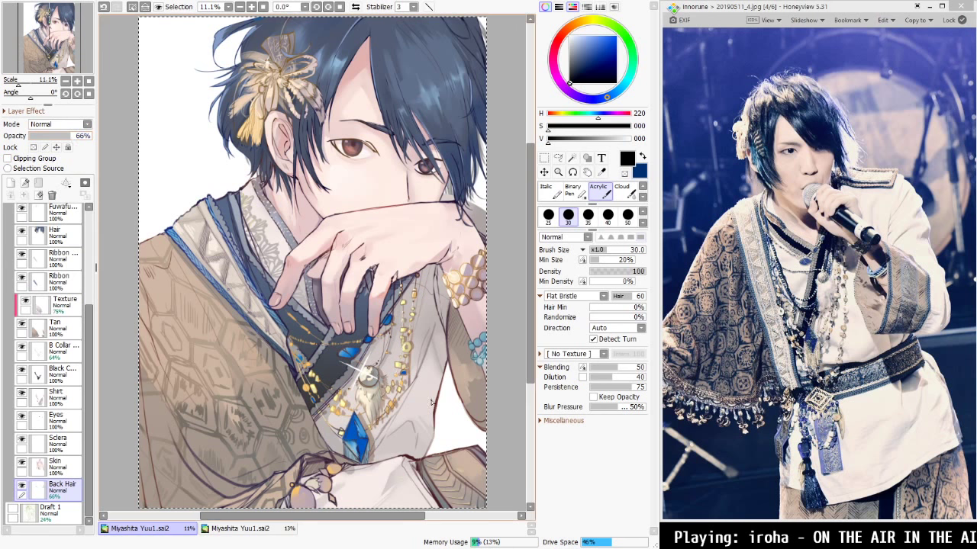
pyautogui.press(']')
pyautogui.press(']')
pyautogui.press(']')
pyautogui.press(']')
pyautogui.press(']')
pyautogui.press(']')
pyautogui.press(']')
pyautogui.press(']')
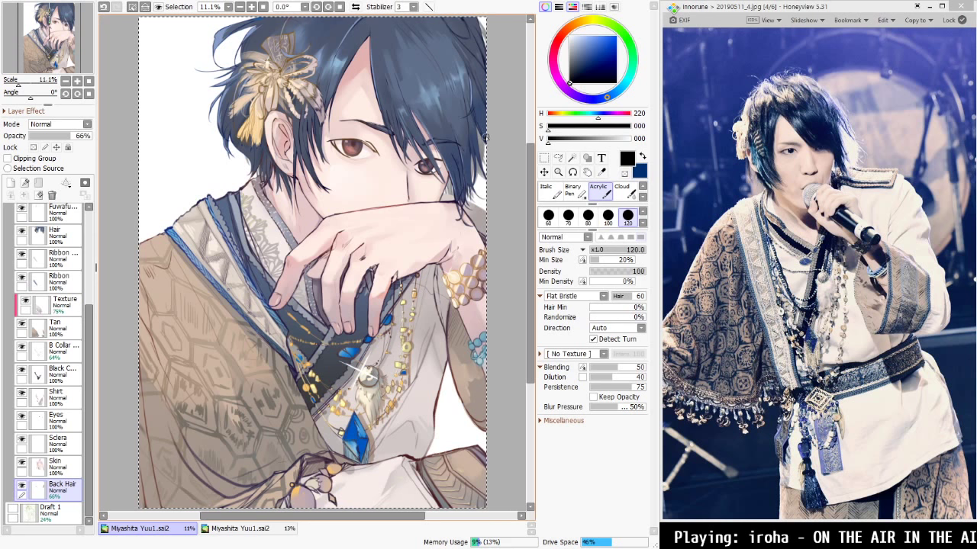
pyautogui.click(544, 158)
pyautogui.click(508, 175)
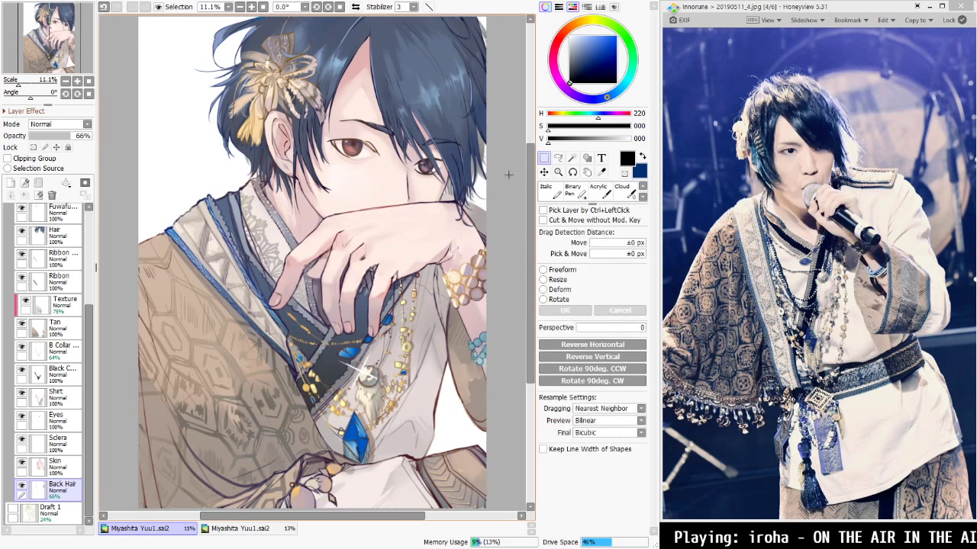
pyautogui.hotkey('ctrl', 'u')
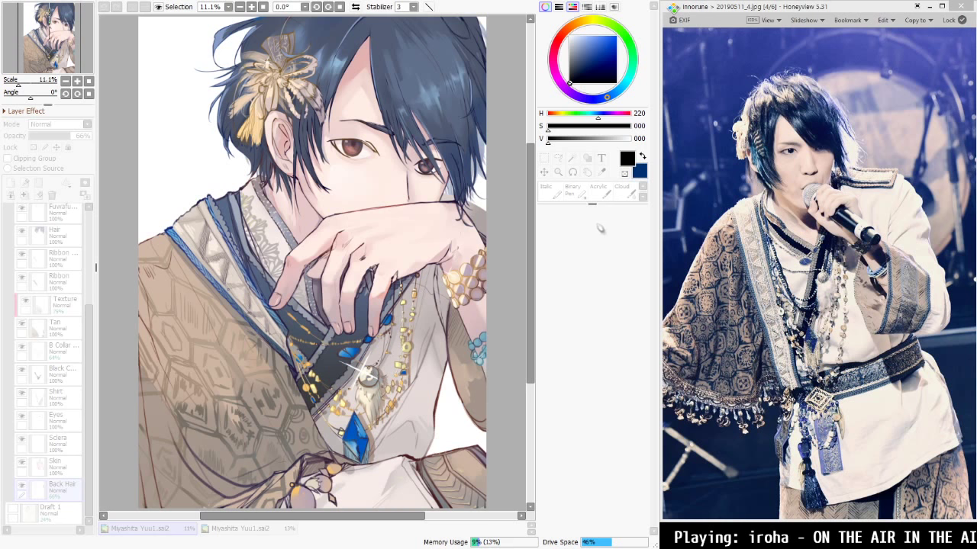
pyautogui.hotkey('ctrl', 't')
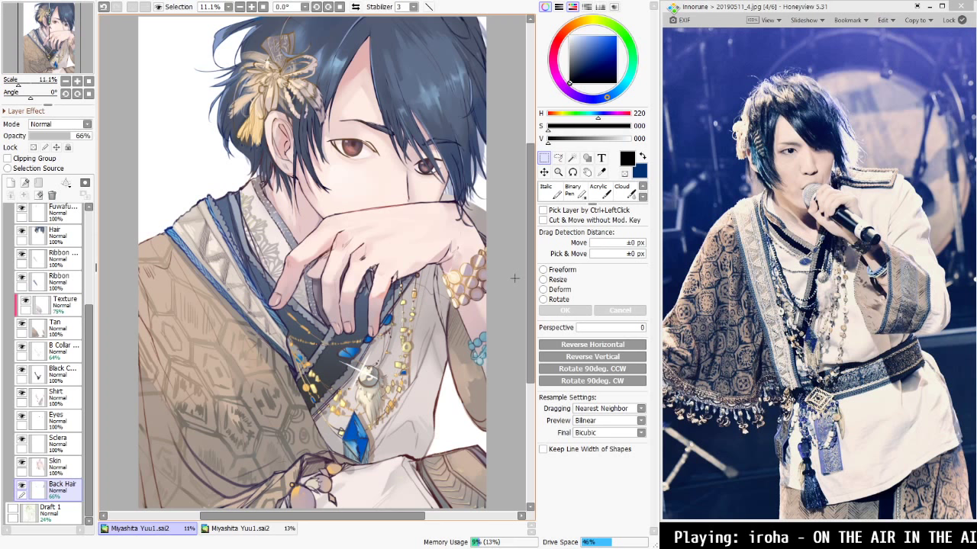
# Add a new layer named Mood above the Sparkles layer in the Overline folder
pyautogui.scroll(5, 46, 305)
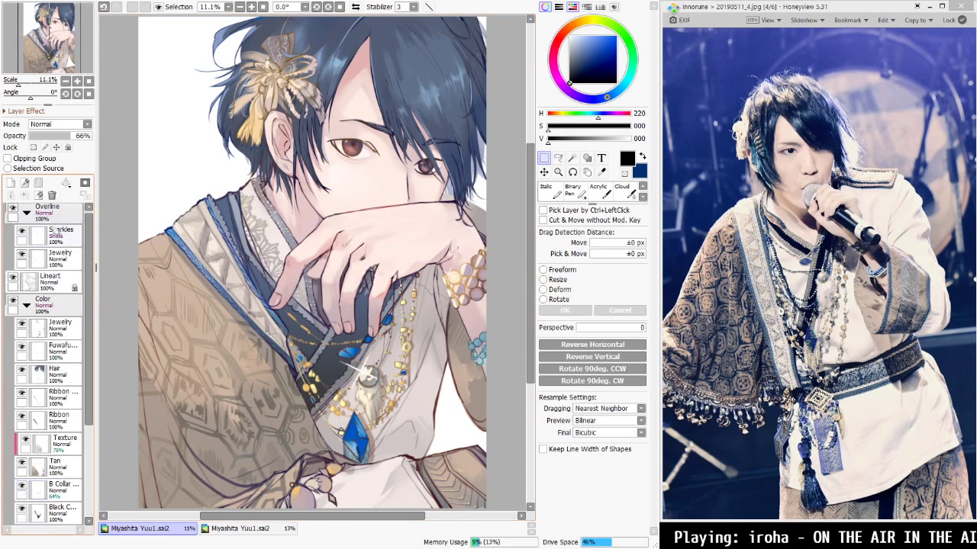
pyautogui.click(60, 239)
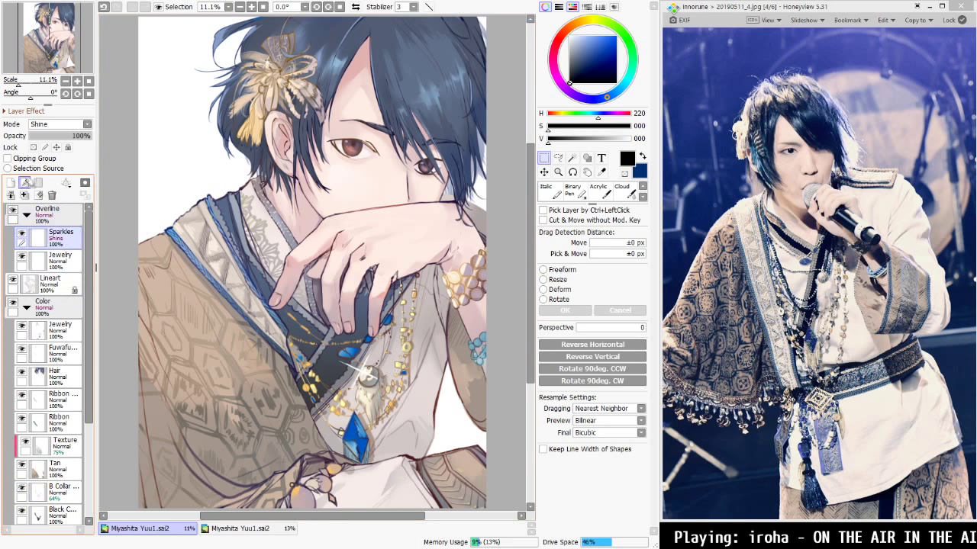
pyautogui.click(11, 183)
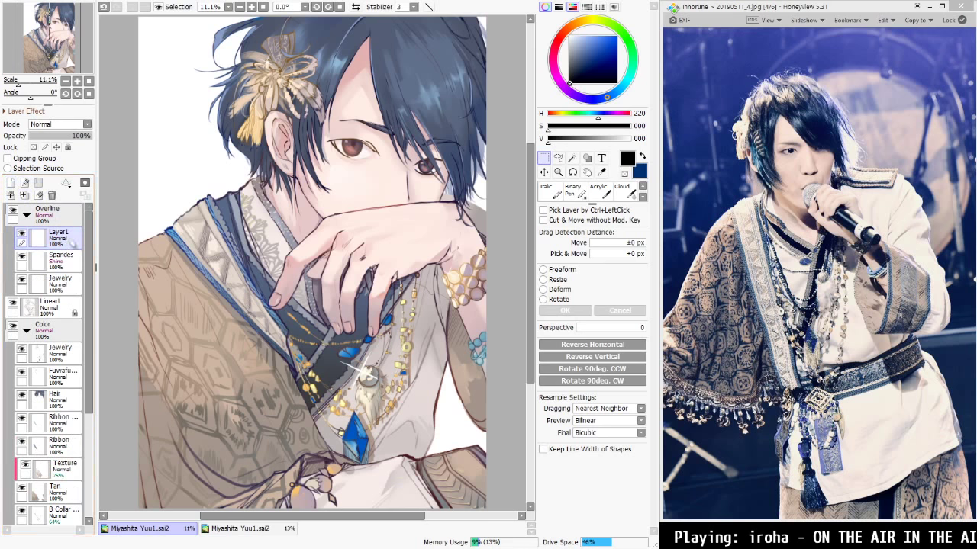
pyautogui.press('Return')
# Fill the Mood layer with light blue (H 211, S 39, V 100) using the Bucket
pyautogui.click(642, 188)
pyautogui.click(643, 188)
pyautogui.click(643, 187)
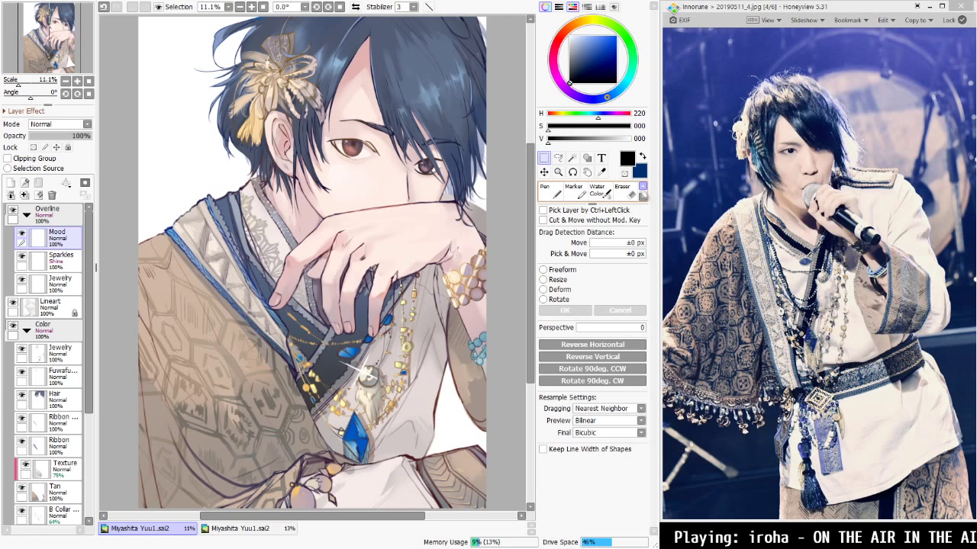
pyautogui.scroll(-4, 643, 195)
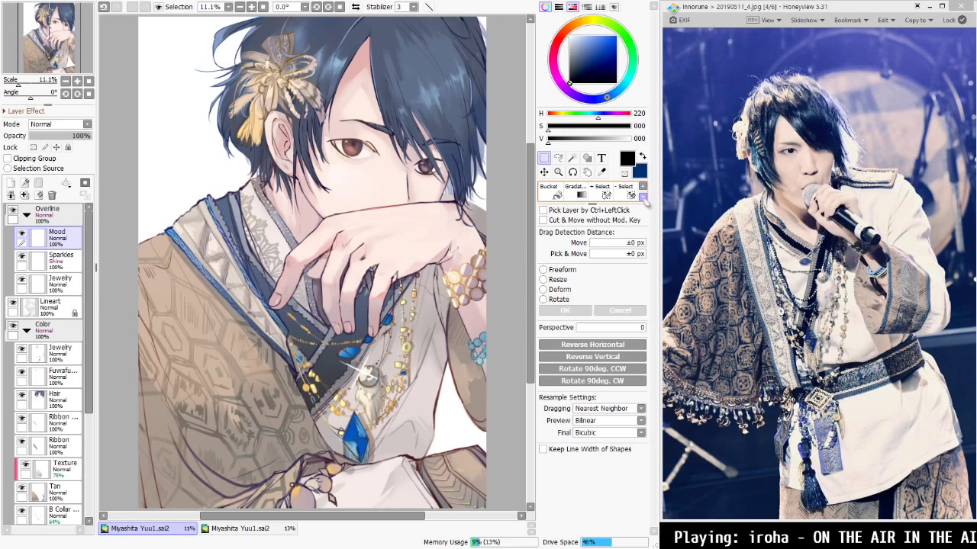
pyautogui.click(557, 192)
pyautogui.click(642, 156)
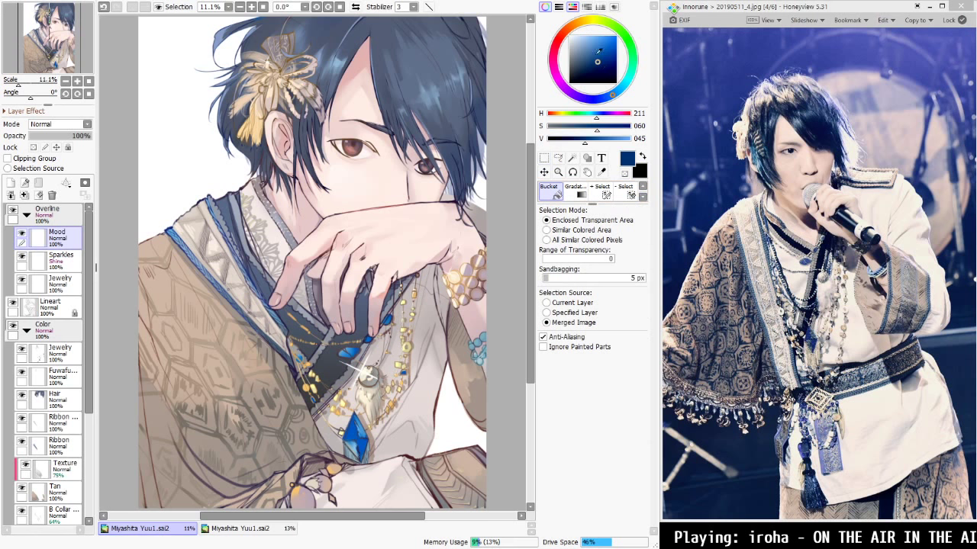
pyautogui.moveTo(598, 48); pyautogui.dragTo(588, 36)
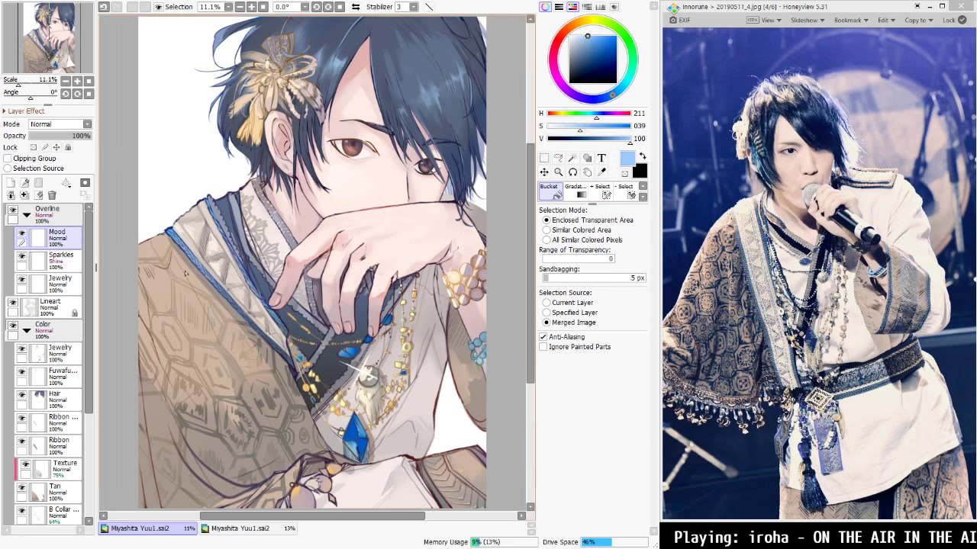
pyautogui.click(330, 273)
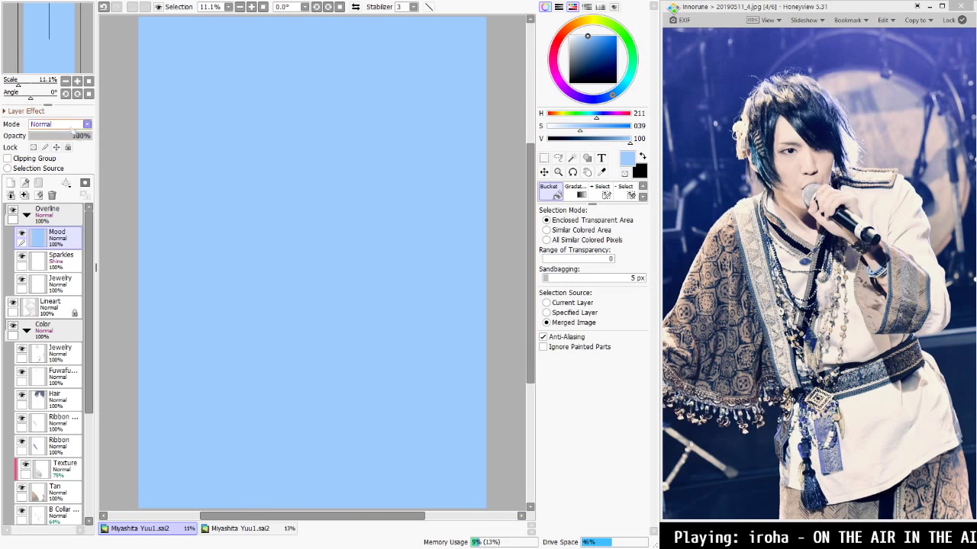
# Set the Mood layer to Overlay at 42% opacity above the Overline folder, and save the file
pyautogui.click(48, 175)
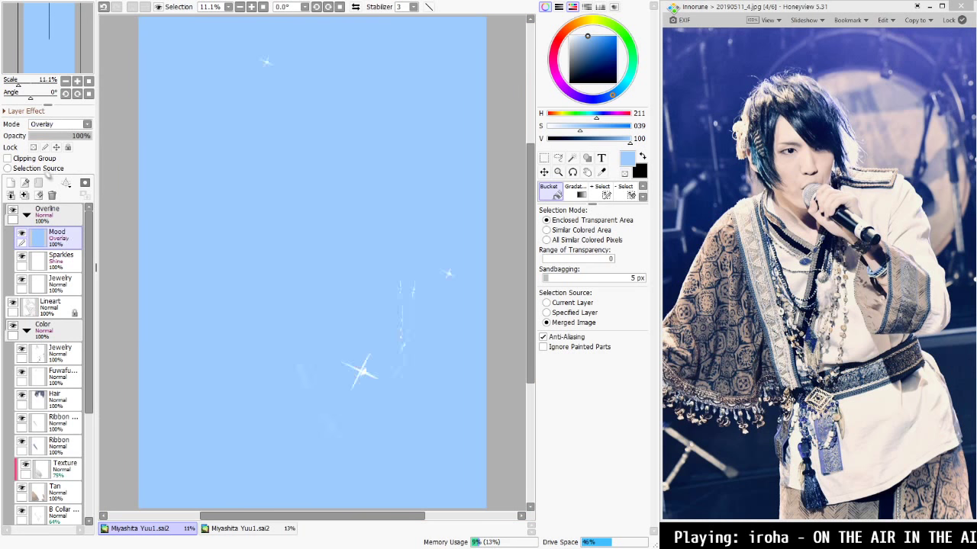
pyautogui.moveTo(73, 237); pyautogui.dragTo(71, 210)
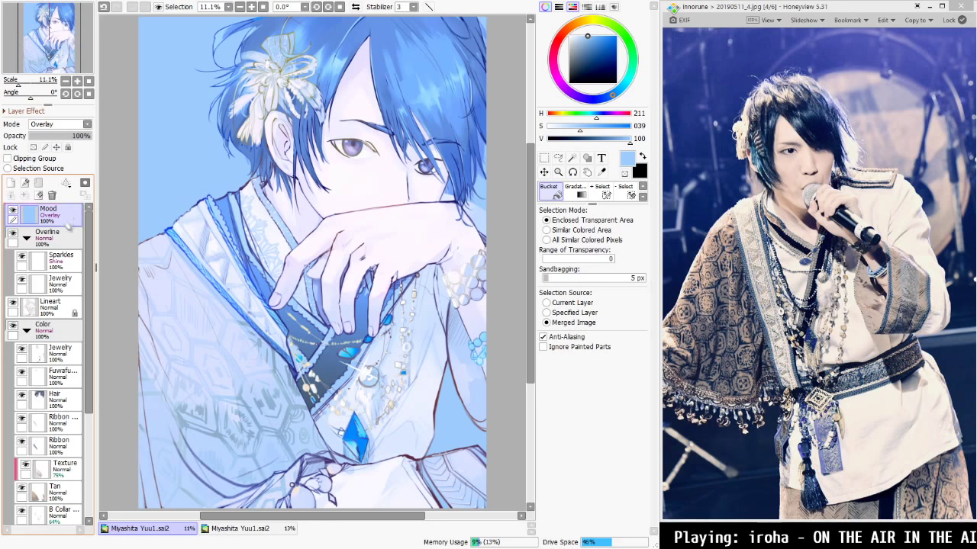
pyautogui.moveTo(84, 136); pyautogui.dragTo(56, 136)
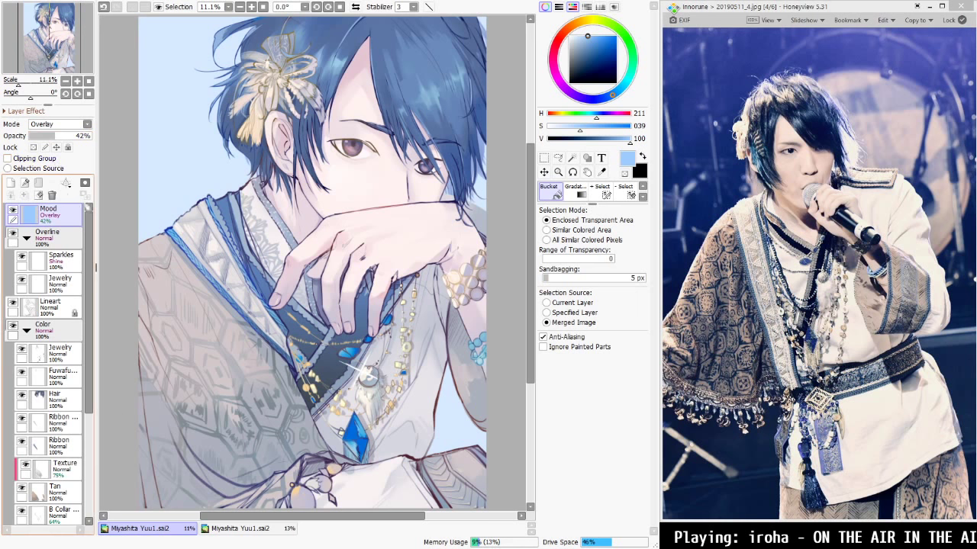
pyautogui.hotkey('ctrl', 's')
pyautogui.moveTo(651, 186); pyautogui.dragTo(637, 187)
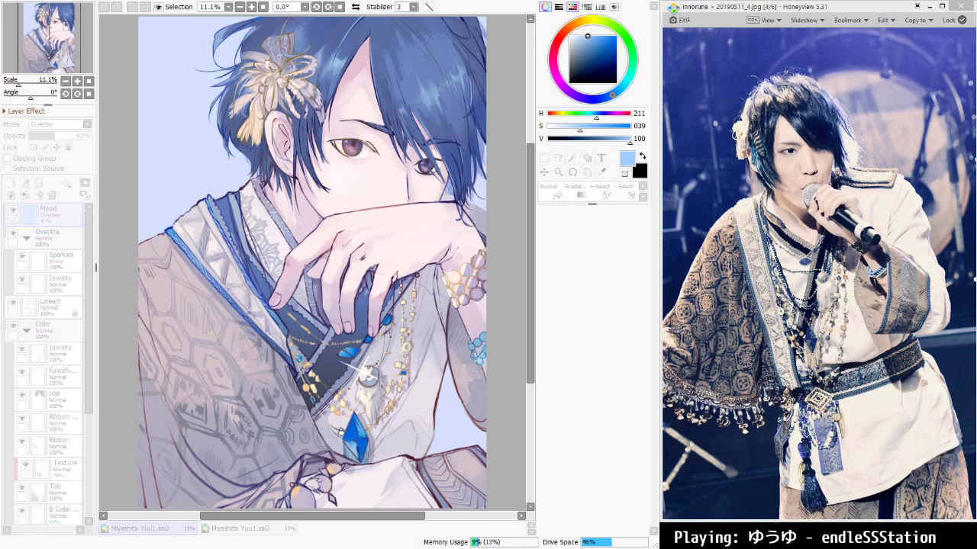
pyautogui.press('Escape')
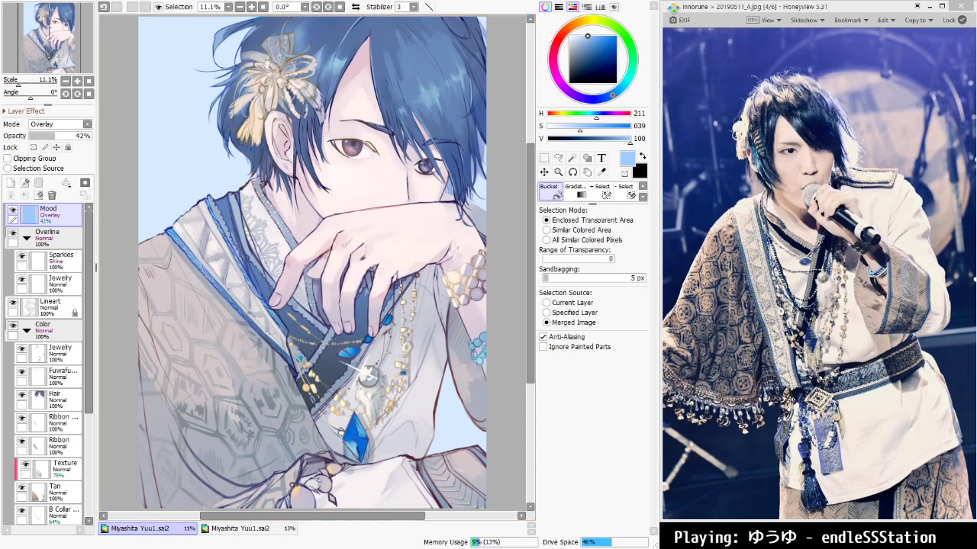
# Switch to Honeyview and bring up the image 3d effect test.jpg, fitted to the window
pyautogui.click(681, 264)
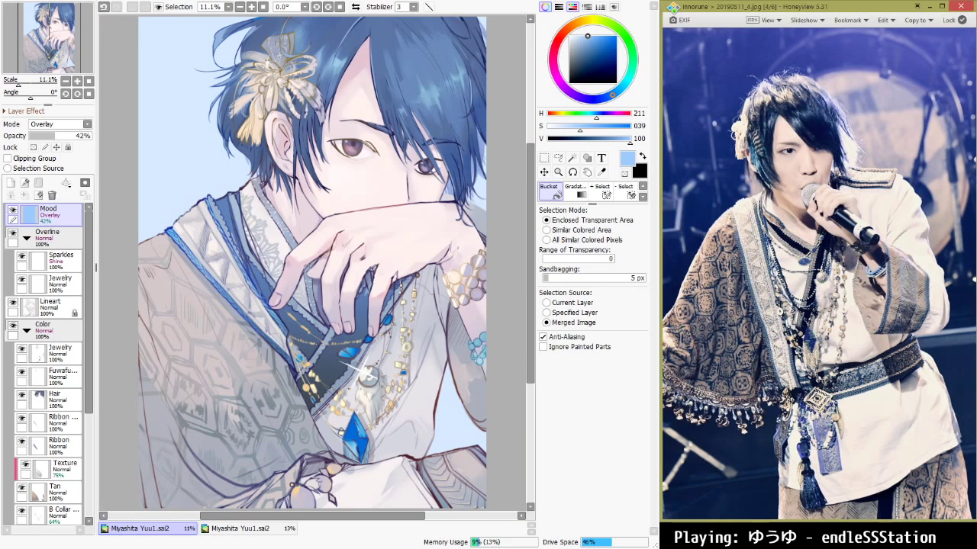
pyautogui.click(683, 264)
pyautogui.click(680, 259)
pyautogui.click(681, 260)
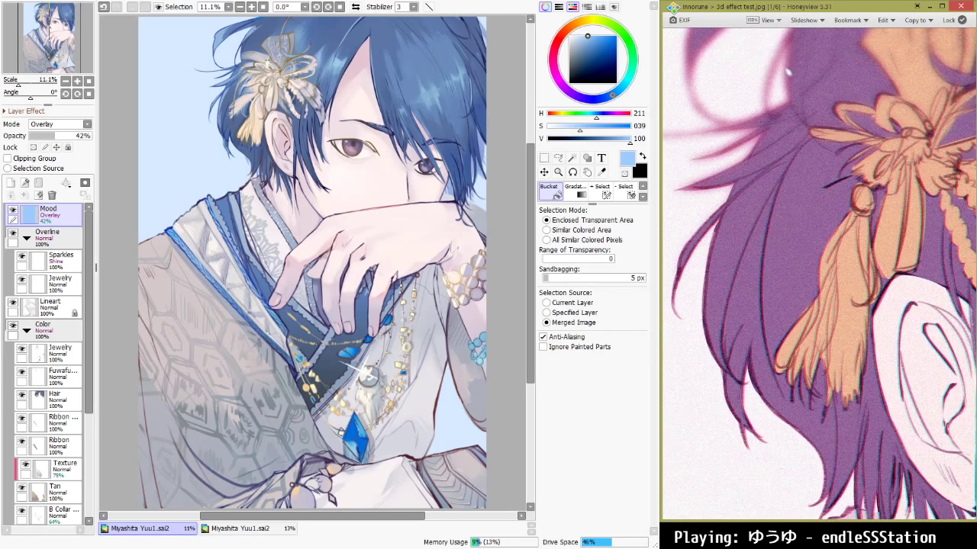
pyautogui.middleClick(790, 78)
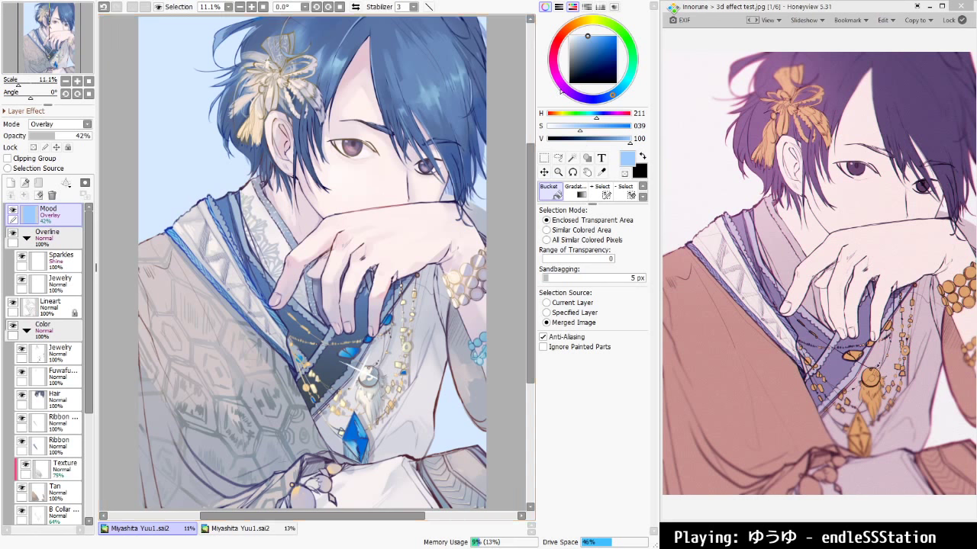
# Delete the Mood layer and collapse the Overline and Color folders
pyautogui.click(51, 195)
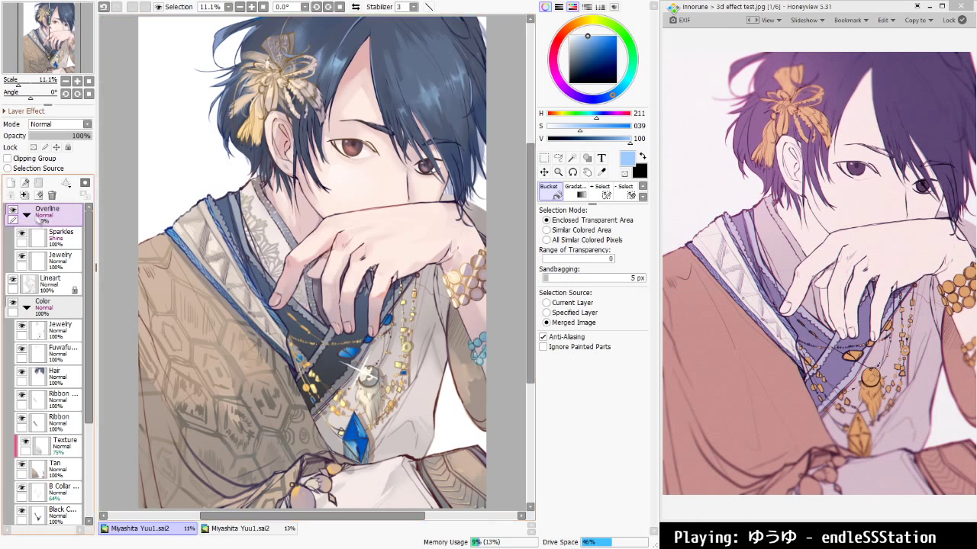
pyautogui.click(27, 216)
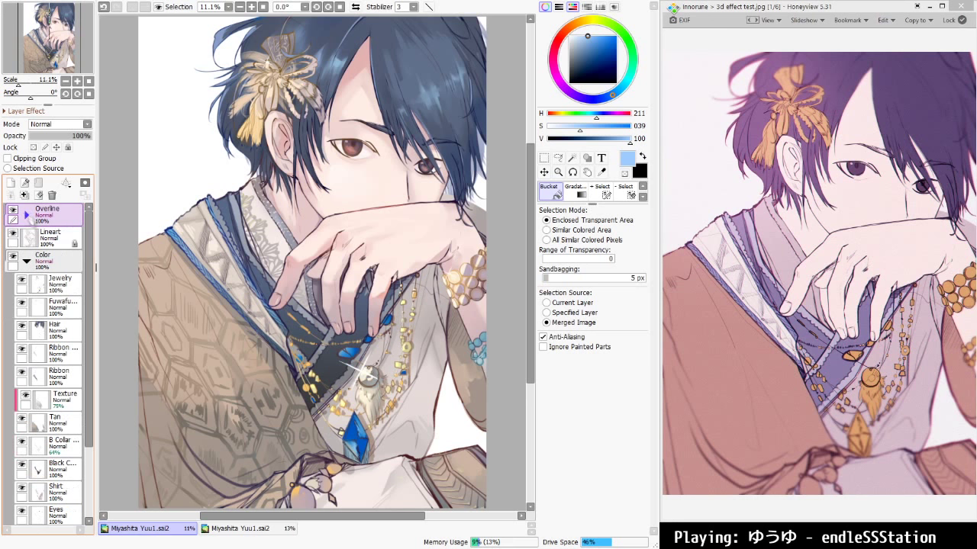
pyautogui.click(27, 261)
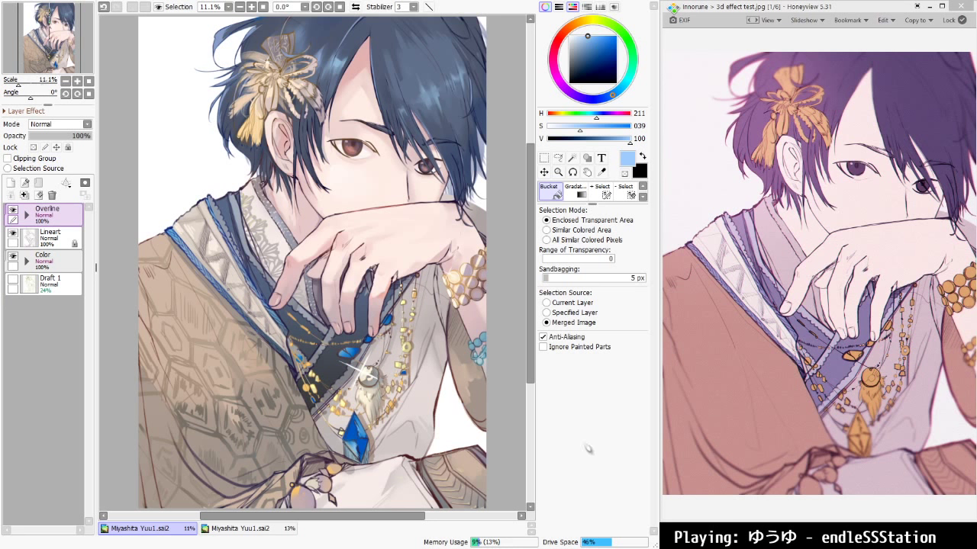
# Merge the Lineart layer and the Overline and Color folders into one layer named Base, and delete the Draft 1 layer
pyautogui.click(67, 262)
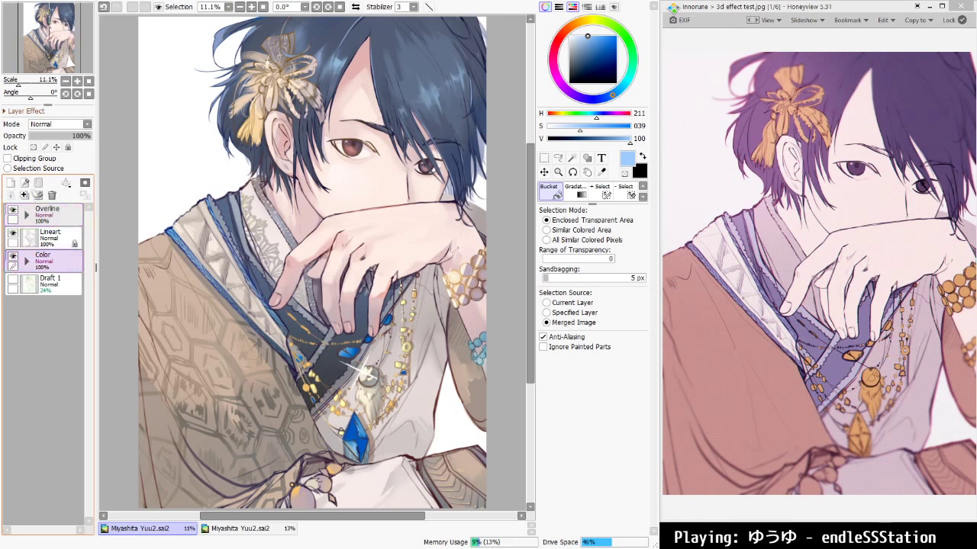
pyautogui.click(27, 196)
pyautogui.click(59, 235)
pyautogui.click(28, 197)
pyautogui.click(23, 194)
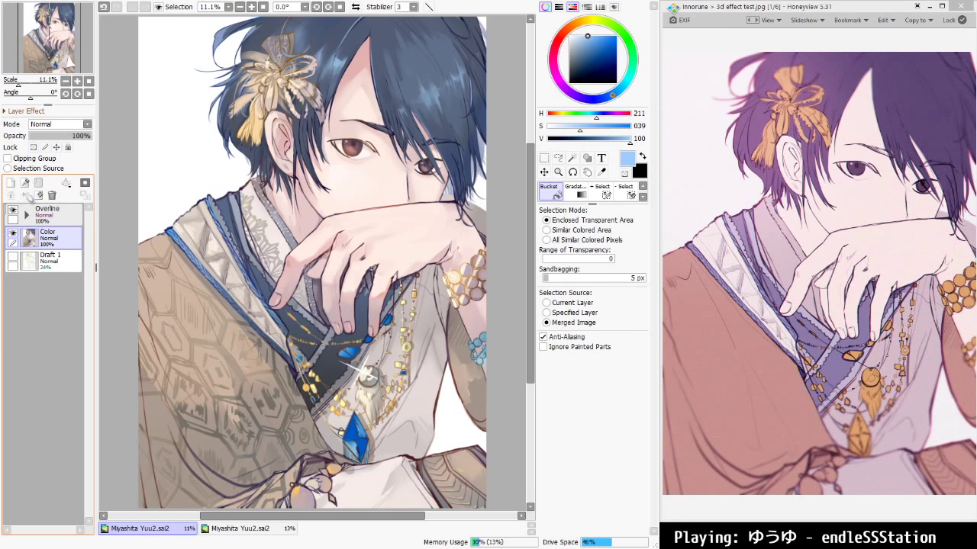
pyautogui.click(51, 217)
pyautogui.click(24, 195)
pyautogui.click(24, 194)
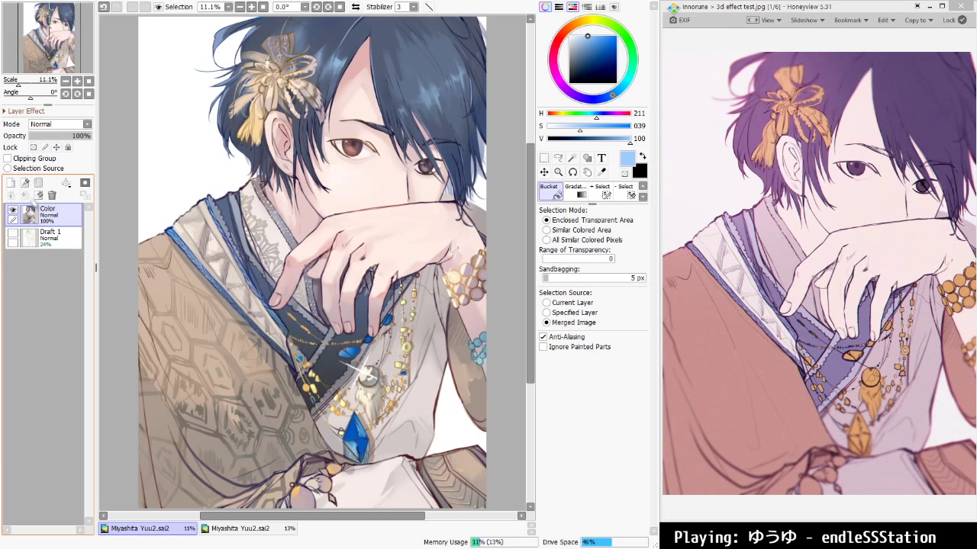
pyautogui.click(47, 233)
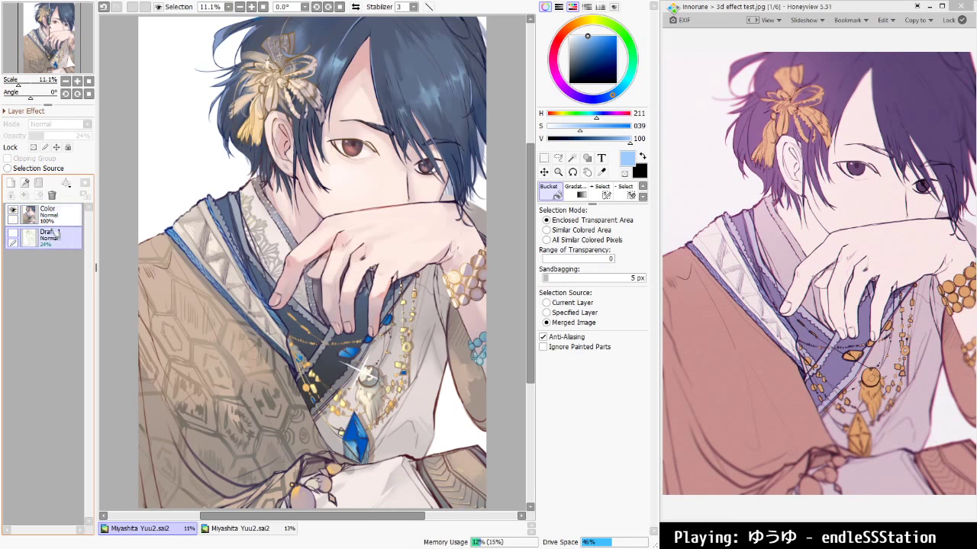
pyautogui.click(52, 194)
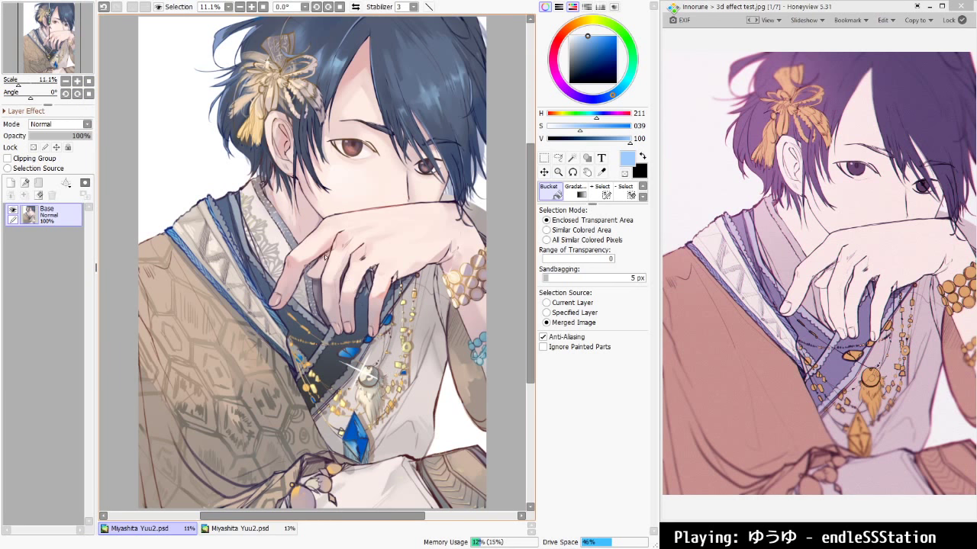
# Copy the entire Base layer and paste it twice as two new layers above it
pyautogui.scroll(2, 649, 191)
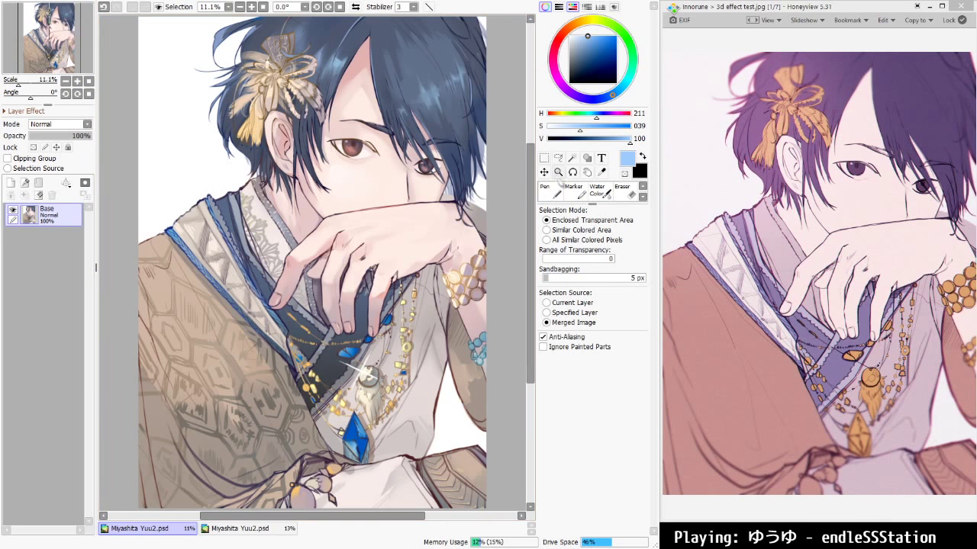
pyautogui.click(551, 191)
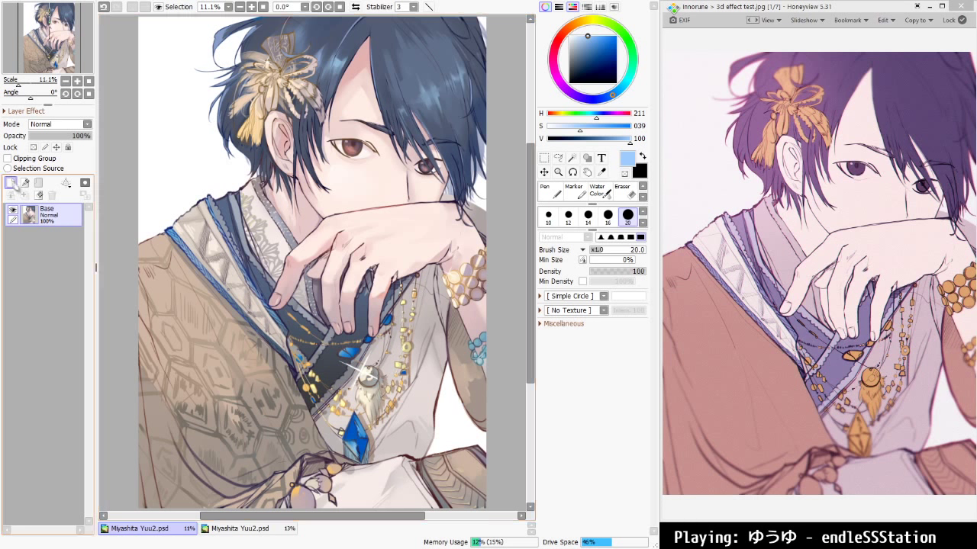
pyautogui.hotkey('ctrl', 'a')
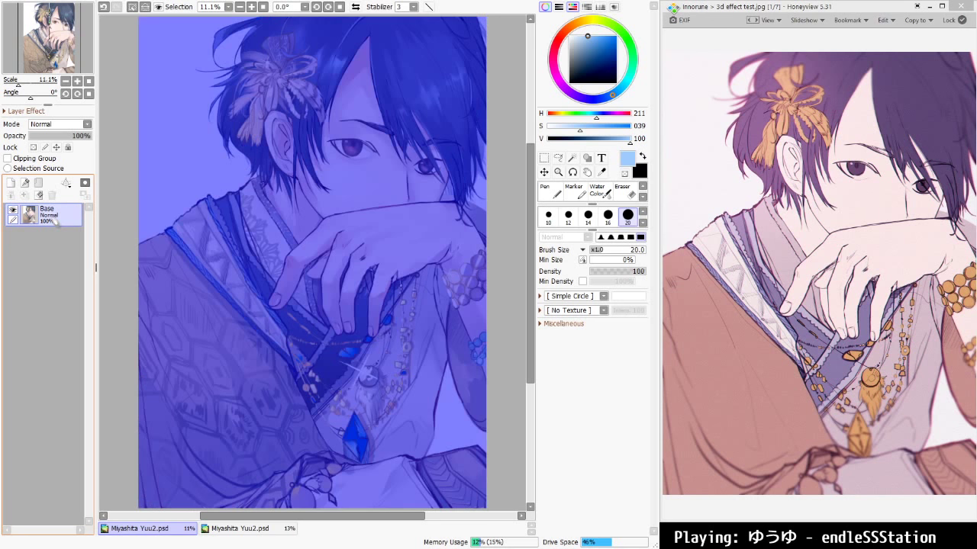
pyautogui.hotkey('ctrl', 'c')
pyautogui.hotkey('ctrl', 'v')
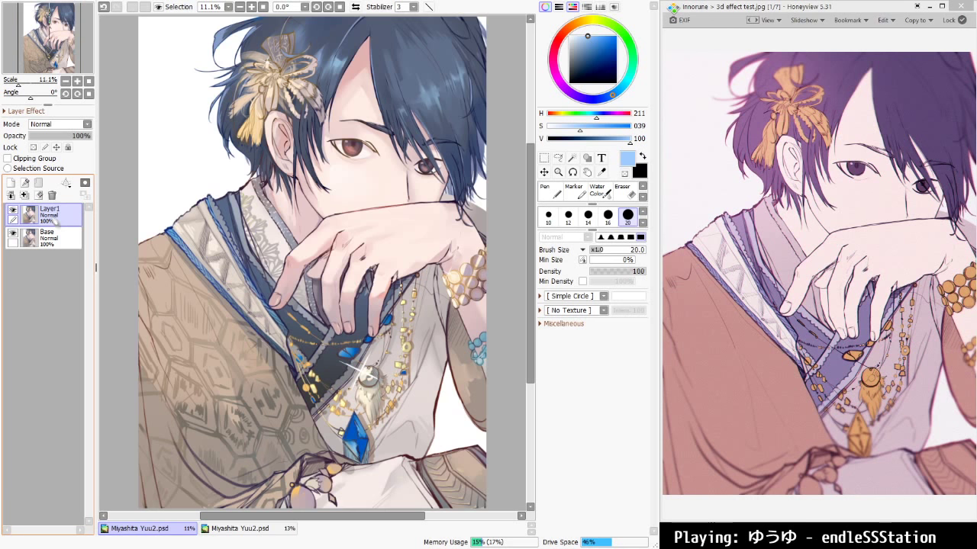
pyautogui.hotkey('ctrl', 'v')
# Add an empty layer directly above each of the two pasted copies
pyautogui.click(50, 239)
pyautogui.click(49, 216)
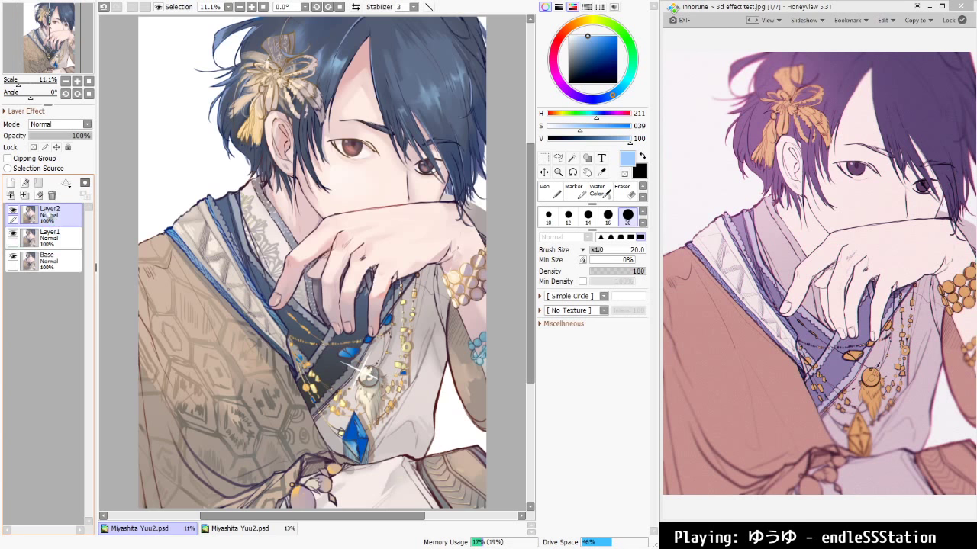
pyautogui.click(11, 183)
pyautogui.click(49, 260)
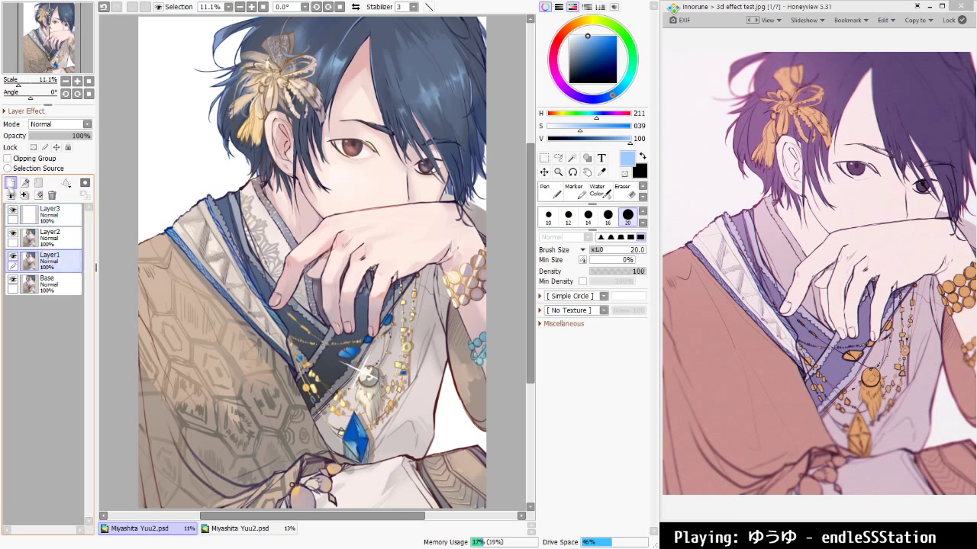
pyautogui.click(11, 184)
# Set the color to cyan with hue 180, saturation 100 and value 95, and try a Bucket fill on Layer3
pyautogui.click(52, 216)
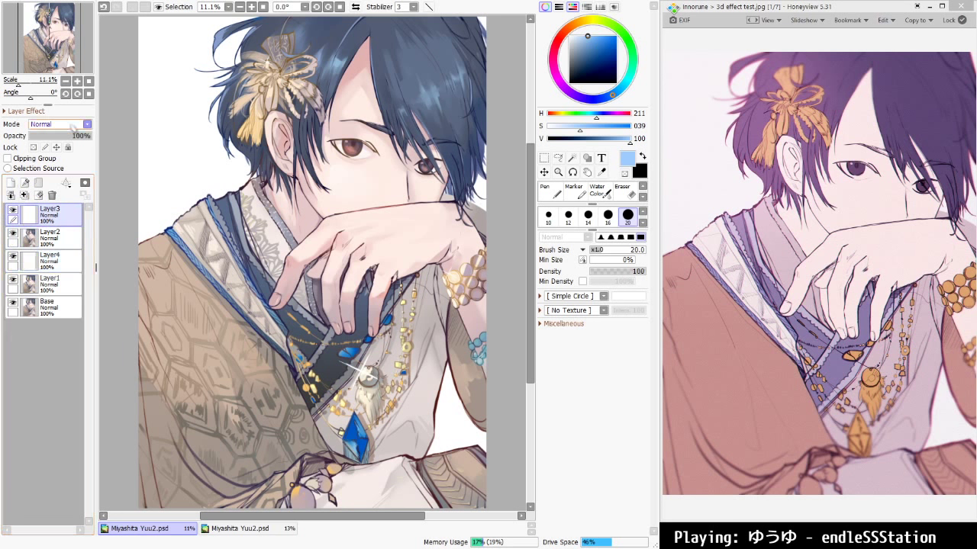
pyautogui.click(627, 84)
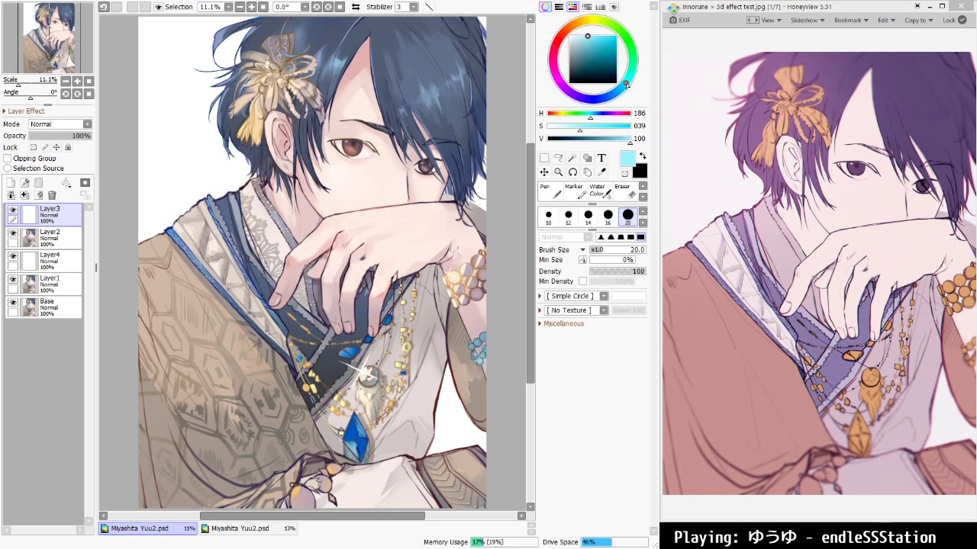
pyautogui.click(622, 35)
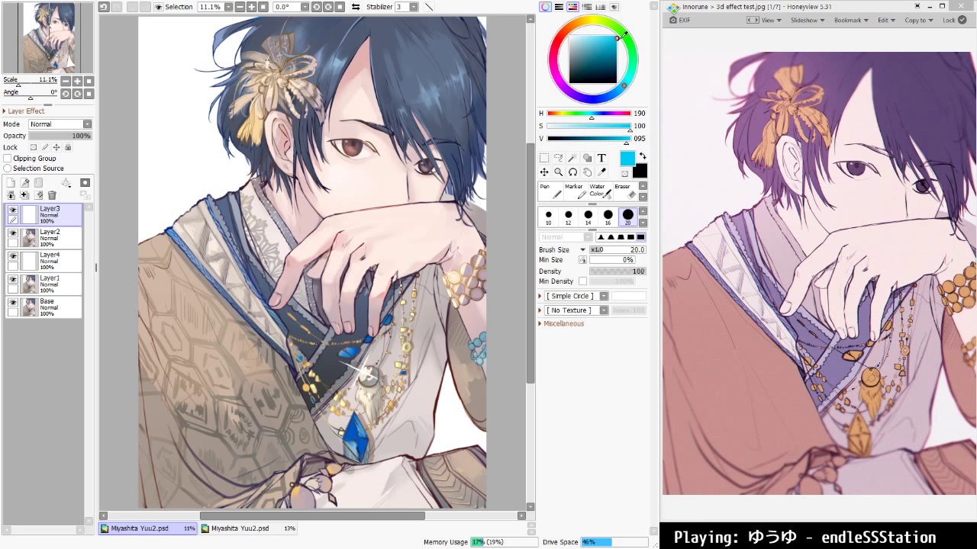
pyautogui.click(626, 82)
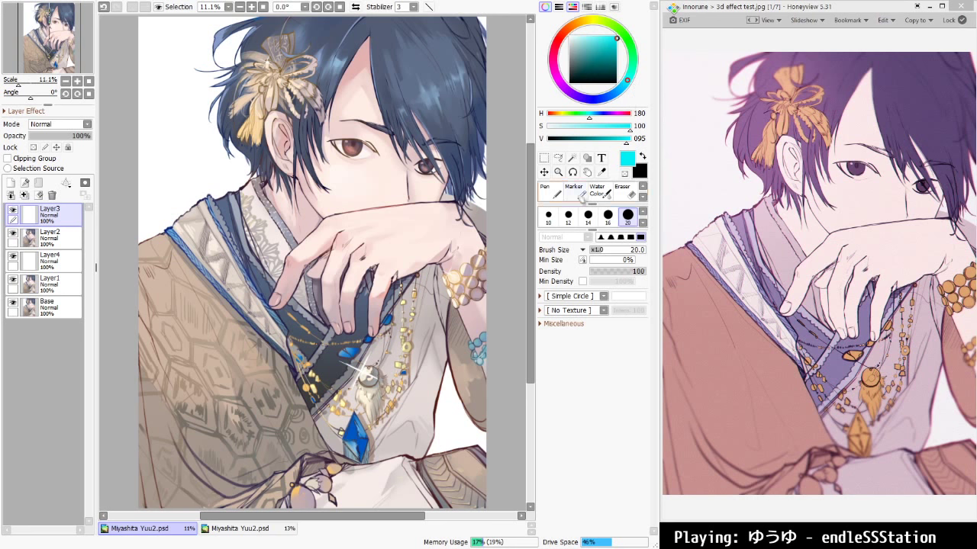
pyautogui.scroll(-2, 582, 194)
pyautogui.click(548, 191)
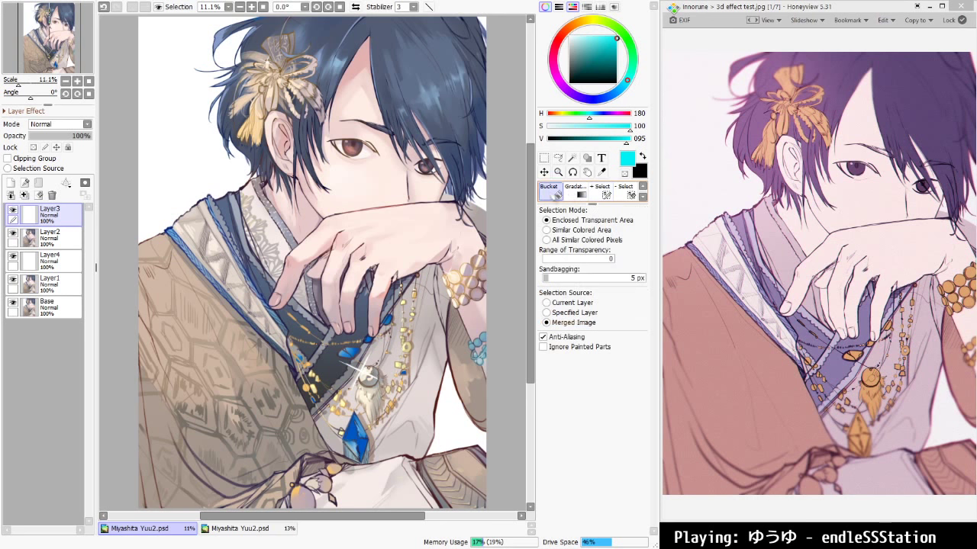
pyautogui.click(336, 200)
pyautogui.hotkey('ctrl', 'z')
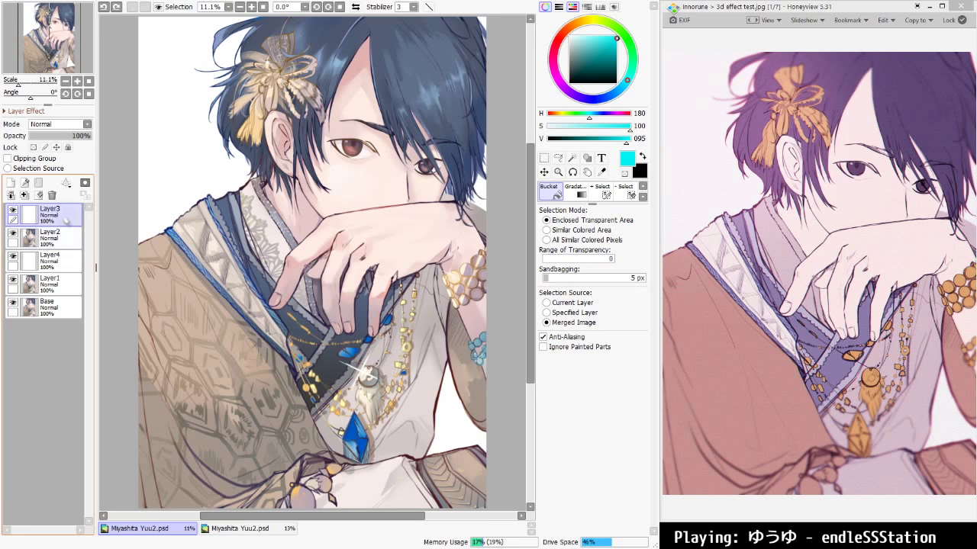
# Hide Layer2, Layer1 and Base, and fill the entire Layer3 with cyan
pyautogui.click(12, 235)
pyautogui.click(12, 281)
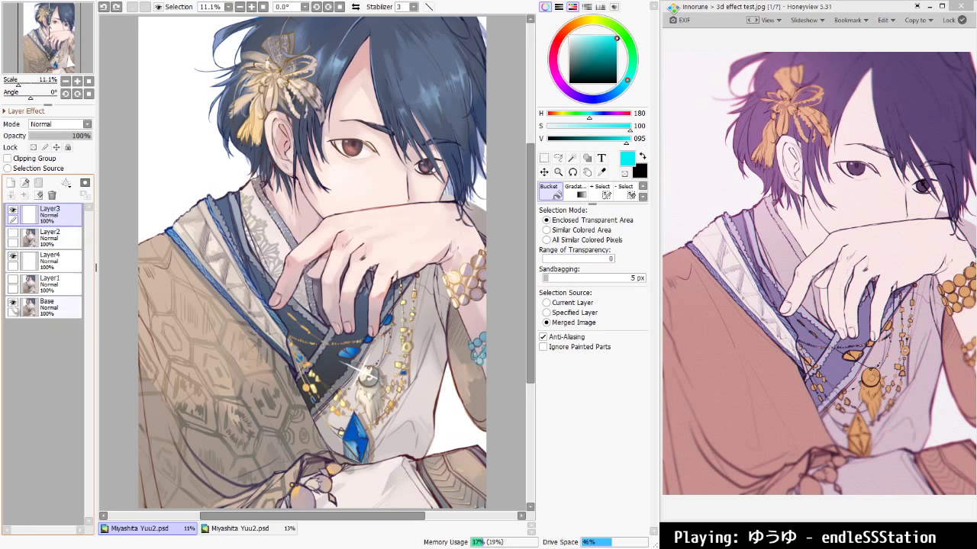
pyautogui.click(12, 304)
pyautogui.click(308, 218)
# Show Layer2, set the cyan Layer3 above it to Shade mode and merge it down into Layer2
pyautogui.click(74, 243)
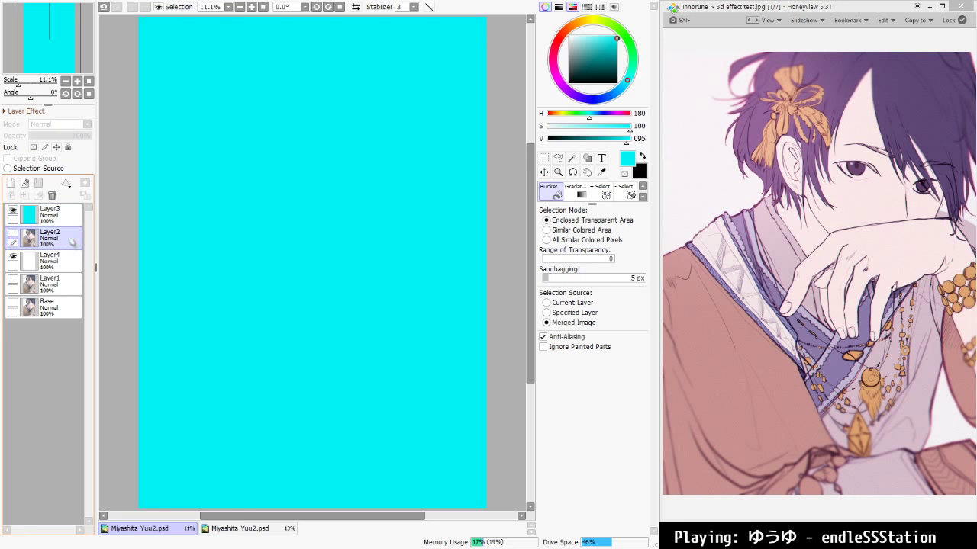
pyautogui.click(12, 235)
pyautogui.click(51, 215)
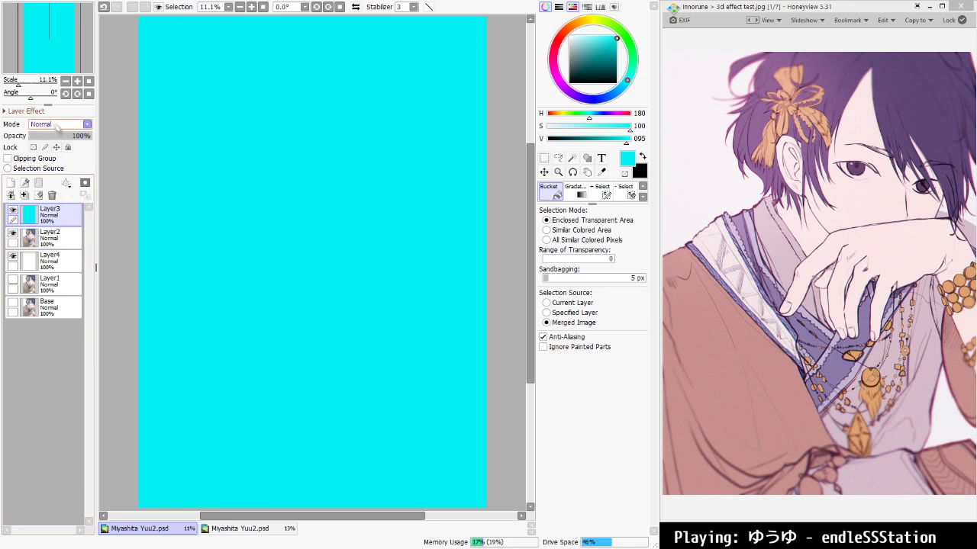
pyautogui.click(48, 183)
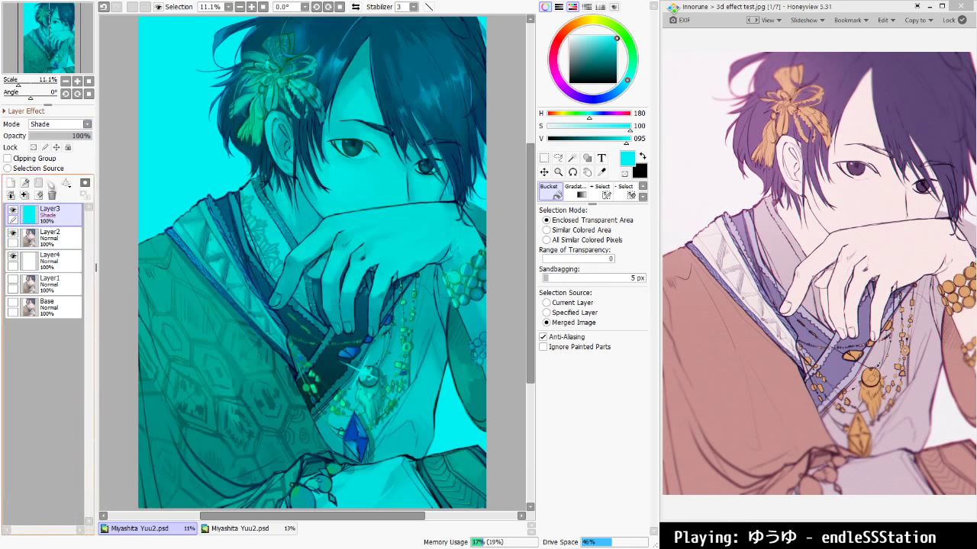
pyautogui.click(24, 195)
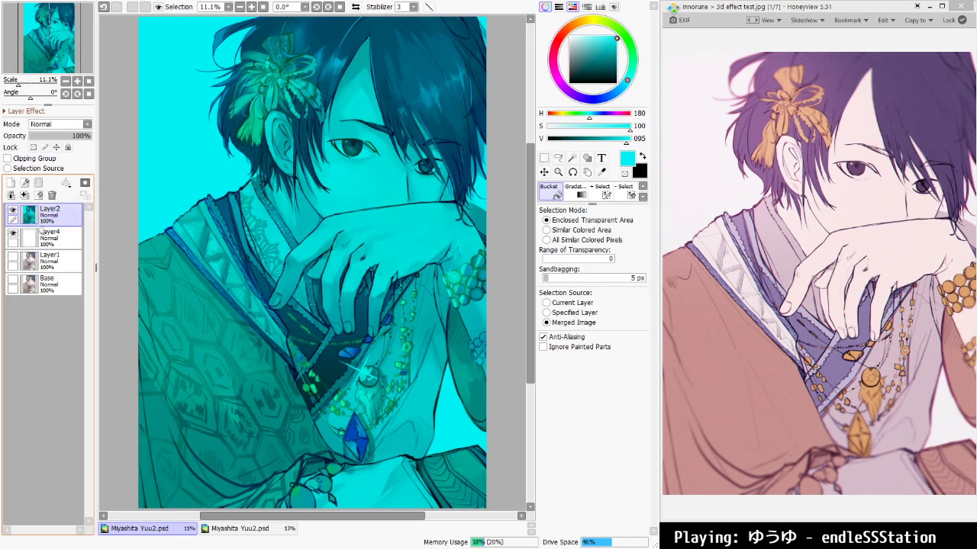
# Hide Layer2 and fill the entire Layer4 with red, using hue 8, saturation 100 and value 95
pyautogui.click(53, 240)
pyautogui.click(13, 210)
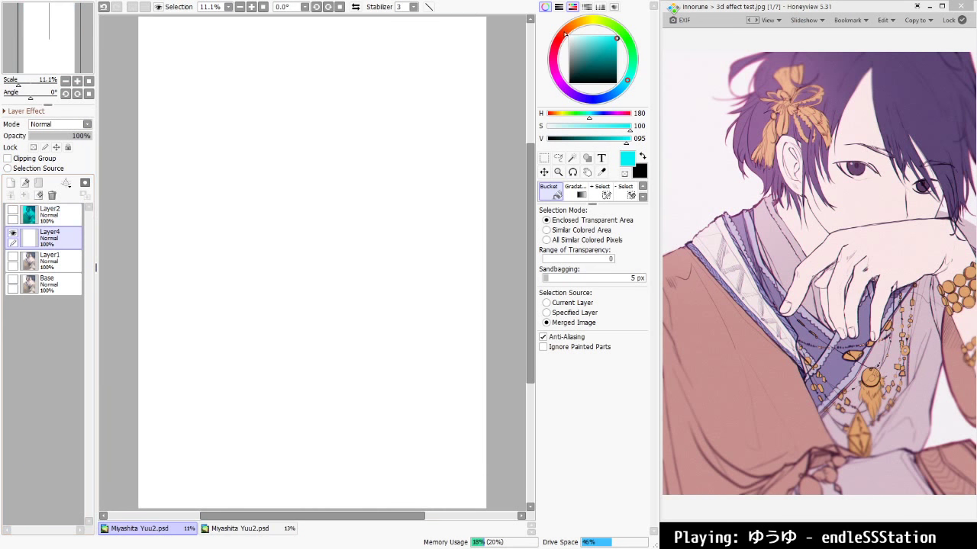
pyautogui.click(564, 35)
pyautogui.click(318, 298)
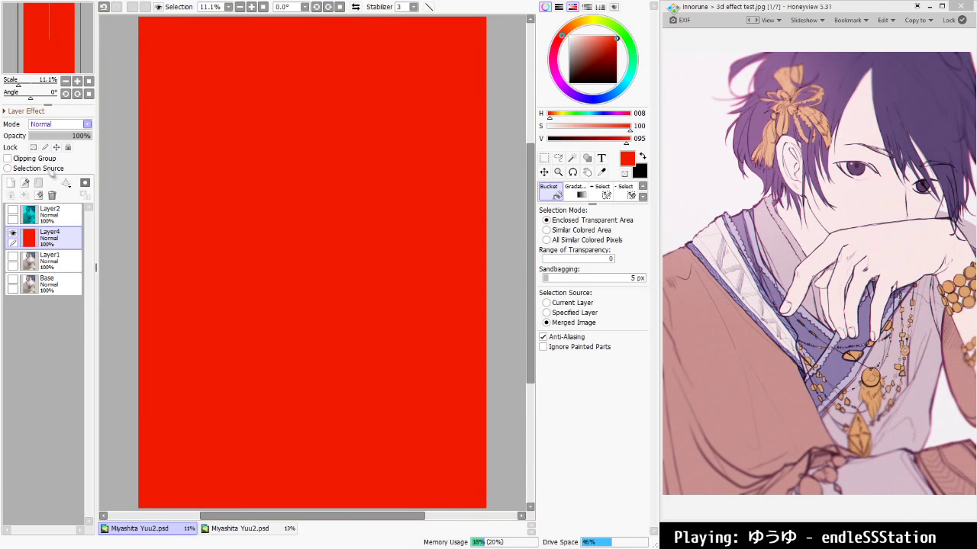
# Set the red Layer4 to Shade mode, show Layer1 and merge Layer4 down into it
pyautogui.click(51, 188)
pyautogui.click(14, 256)
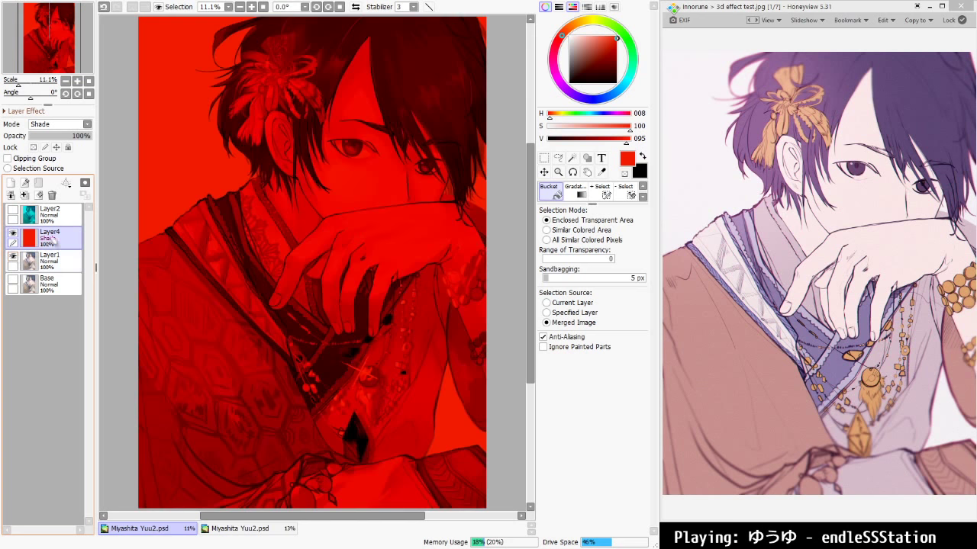
pyautogui.click(25, 195)
# Show Layer2 and Base again, and set the cyan Layer2 to Screen mode
pyautogui.click(12, 210)
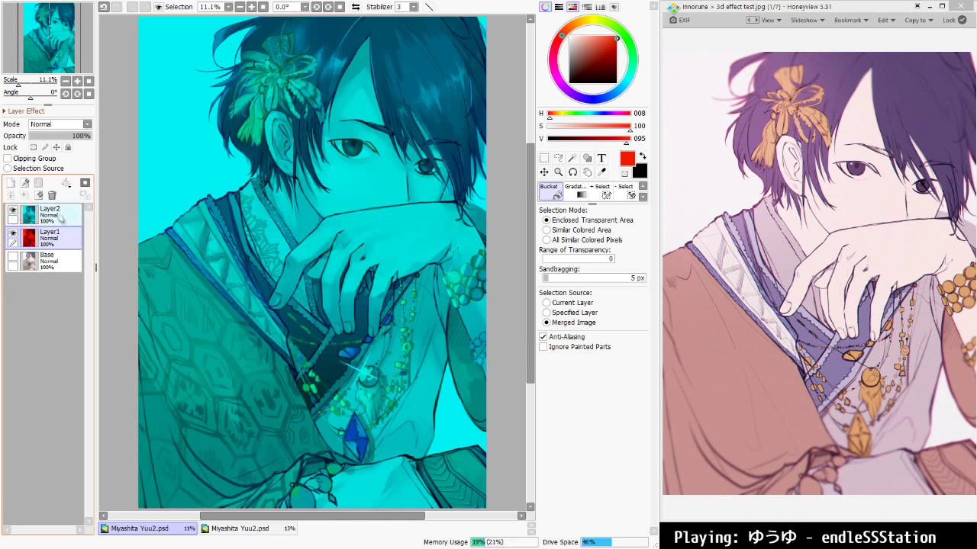
pyautogui.click(61, 217)
pyautogui.scroll(-5, 49, 164)
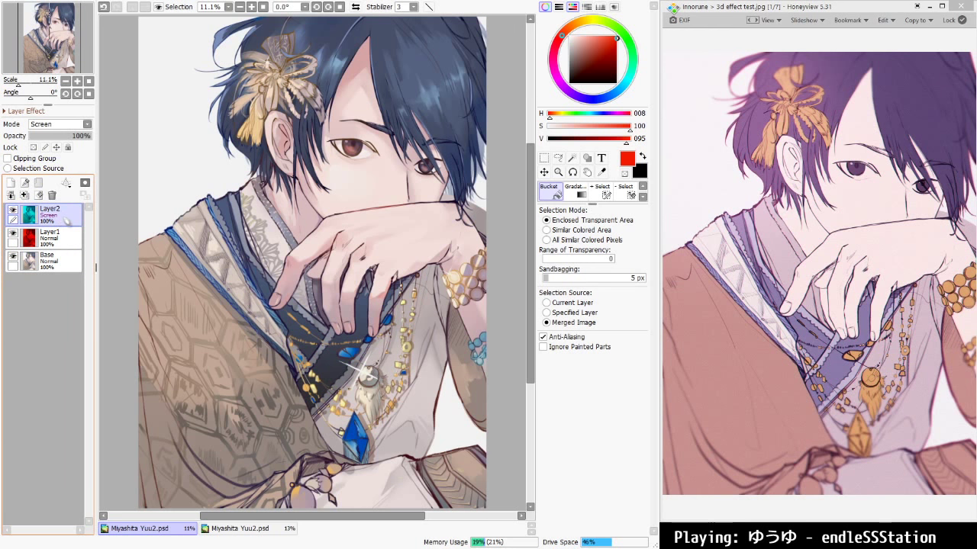
# Nudge the cyan Layer2 to the left and the red Layer1 to the right and down
pyautogui.hotkey('ctrl', 'Left')
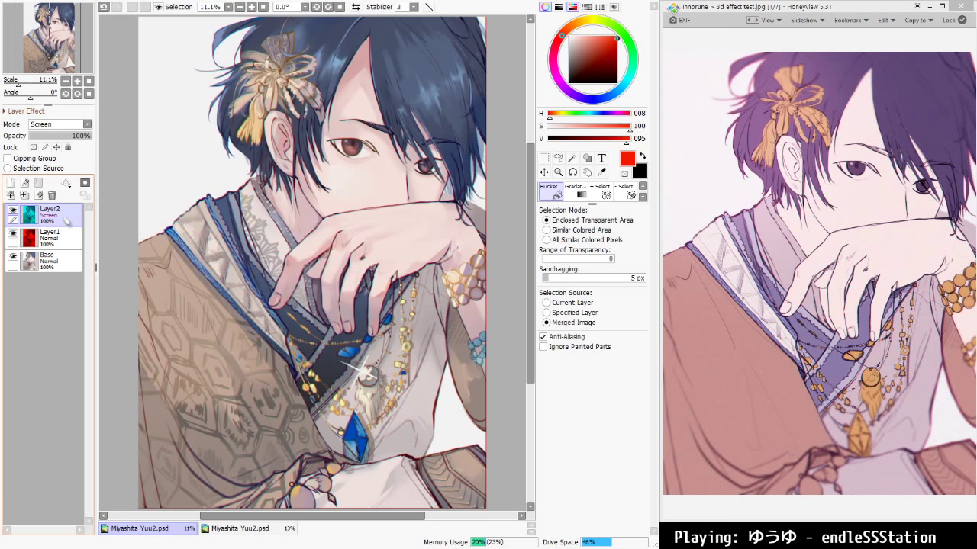
pyautogui.click(61, 238)
pyautogui.hotkey('ctrl', 'Right')
pyautogui.hotkey('ctrl', 'Down')
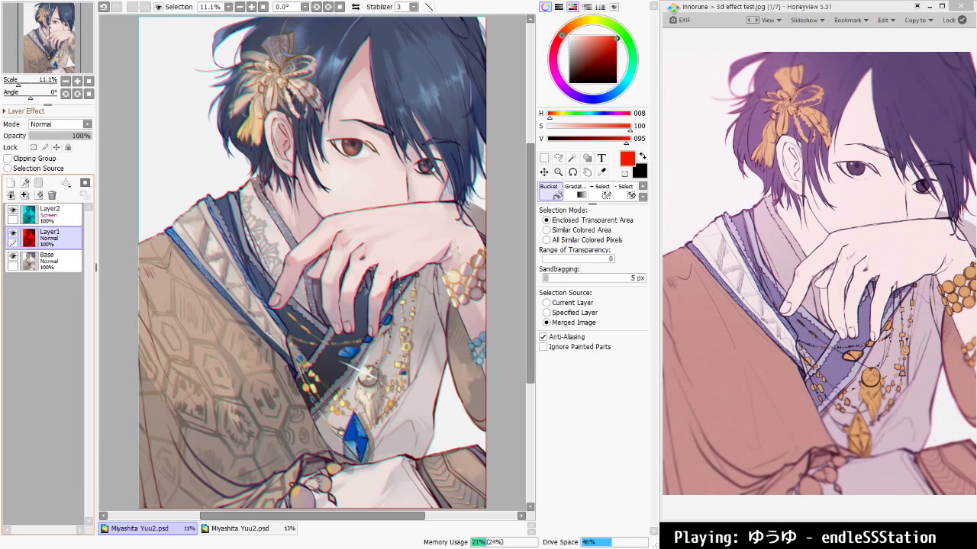
# Nudge the cyan Layer2 closer to Layer1 to narrow the color fringes around the hand's outlines
pyautogui.scroll(4, 313, 262)
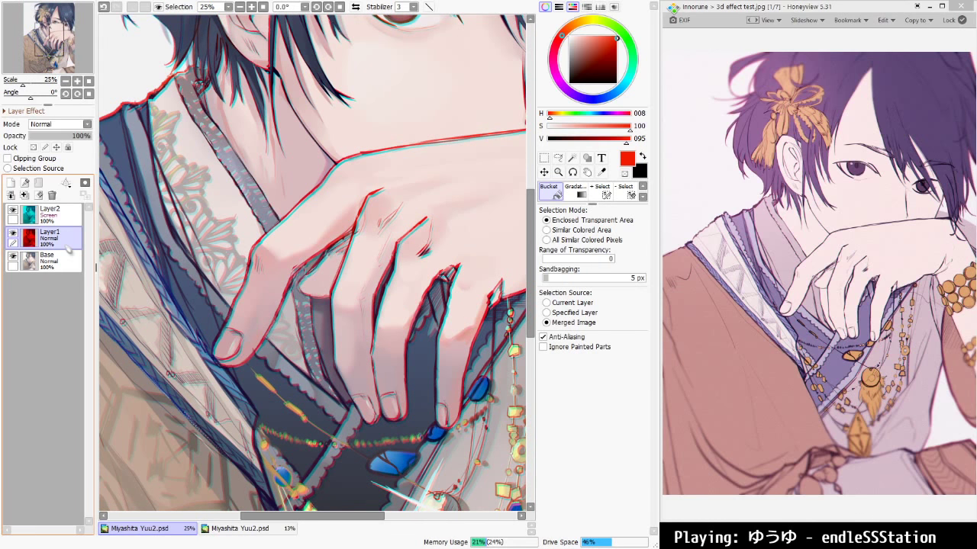
pyautogui.click(55, 214)
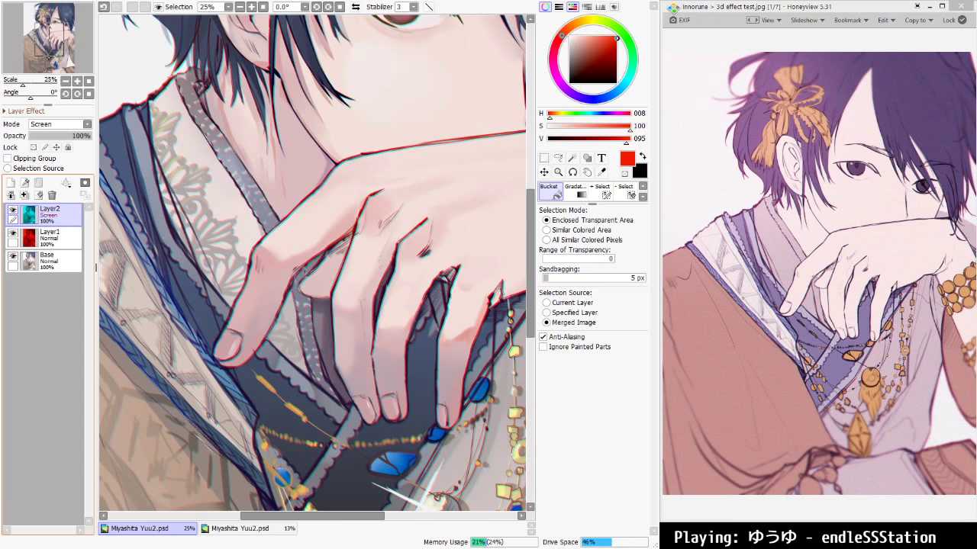
pyautogui.scroll(-4, 325, 102)
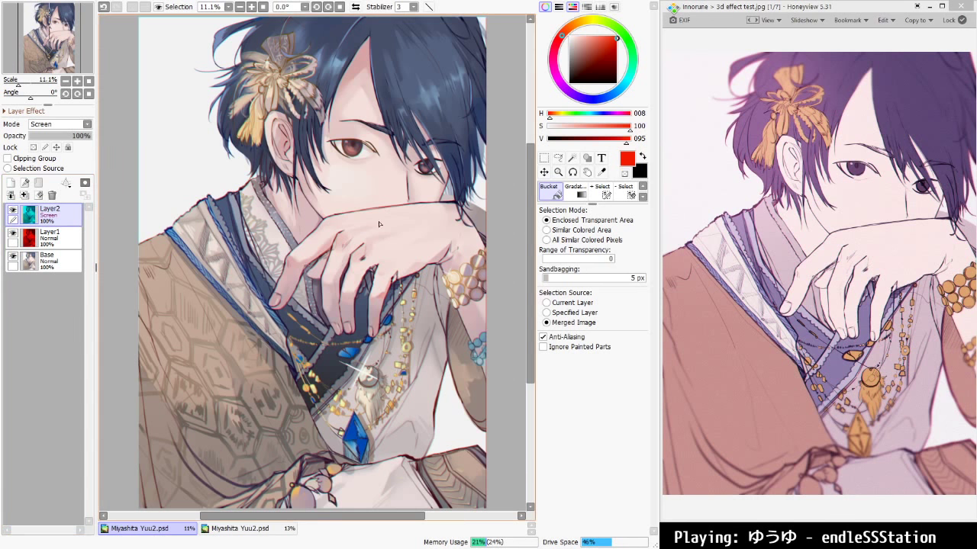
pyautogui.scroll(4, 378, 224)
pyautogui.scroll(-2, 366, 201)
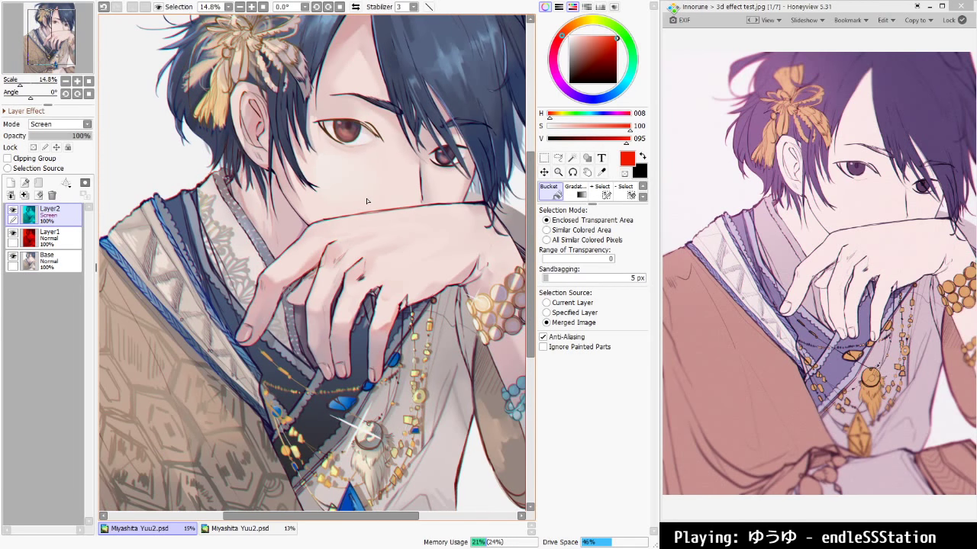
# Nudge the red Layer1 to the left in several small steps
pyautogui.click(74, 246)
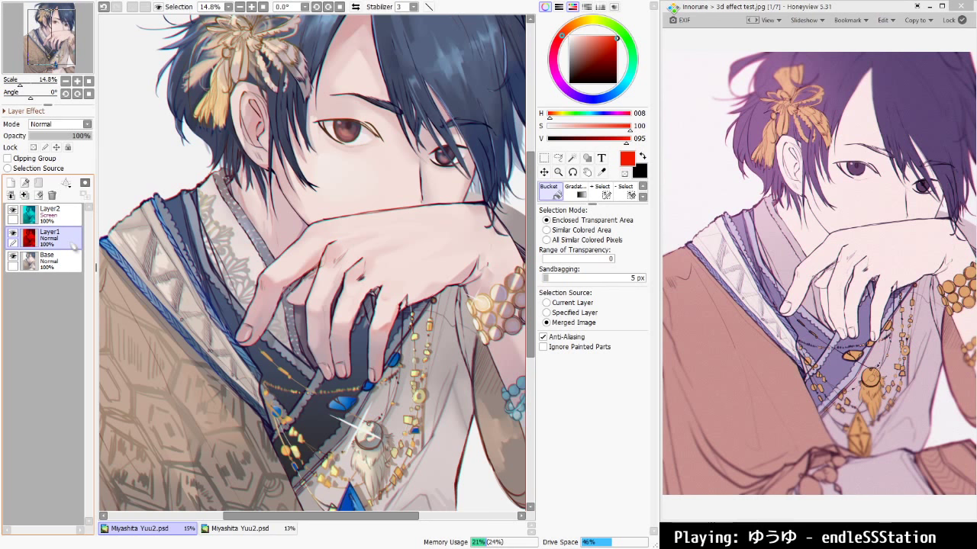
pyautogui.hotkey('ctrl', 'Left')
pyautogui.hotkey('ctrl', 'Left')
pyautogui.hotkey('ctrl', 'Left')
pyautogui.hotkey('ctrl', 'Left')
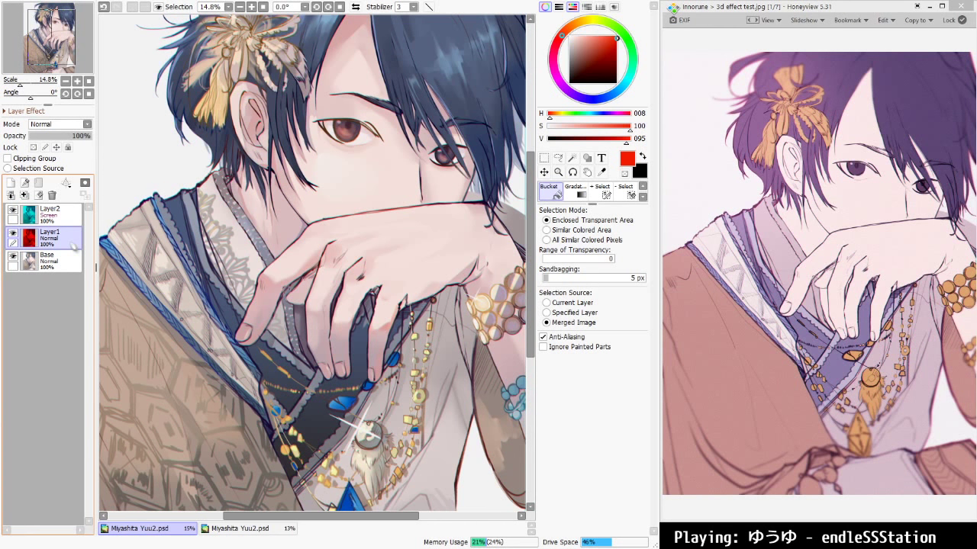
# Refine the cyan Layer2's offset around the eye and hand by nudging it right and down in small steps
pyautogui.click(54, 212)
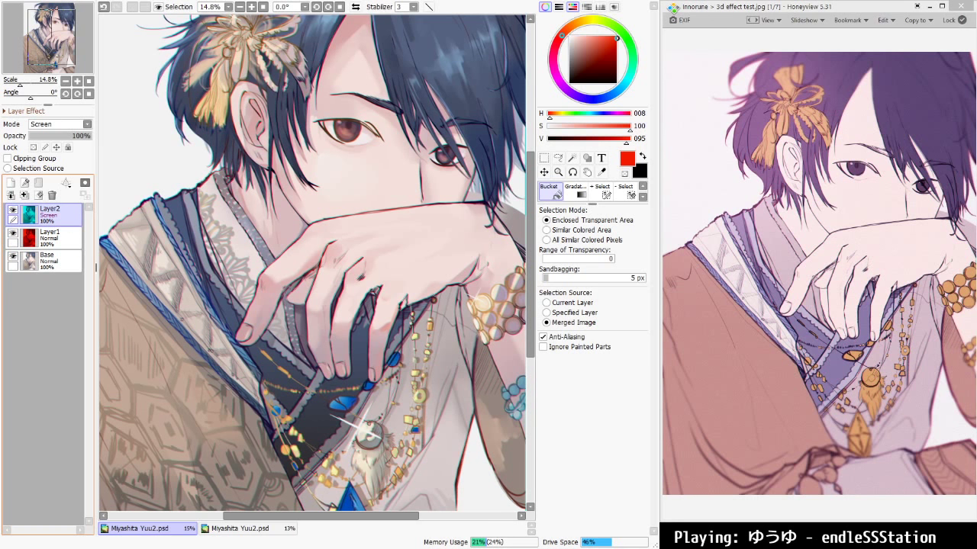
pyautogui.scroll(-3, 369, 200)
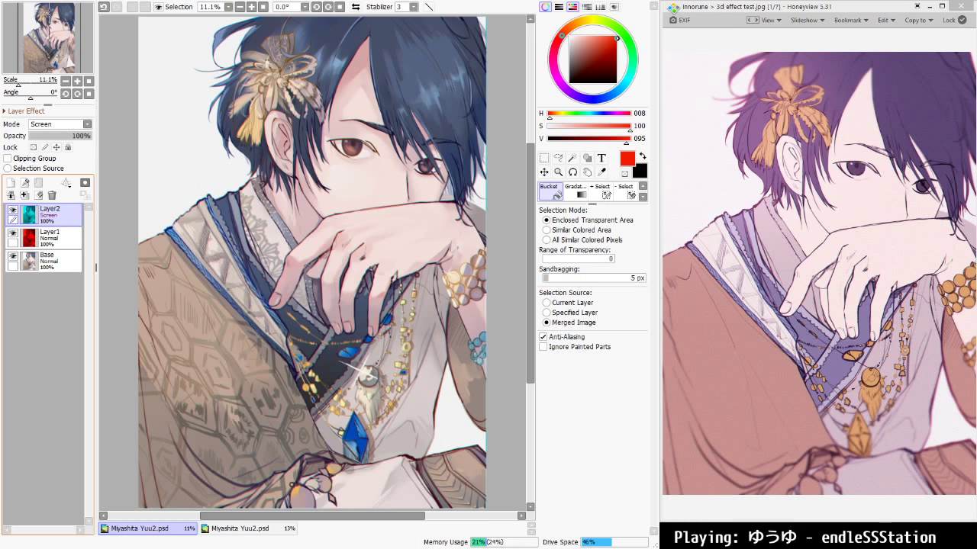
pyautogui.scroll(2, 310, 263)
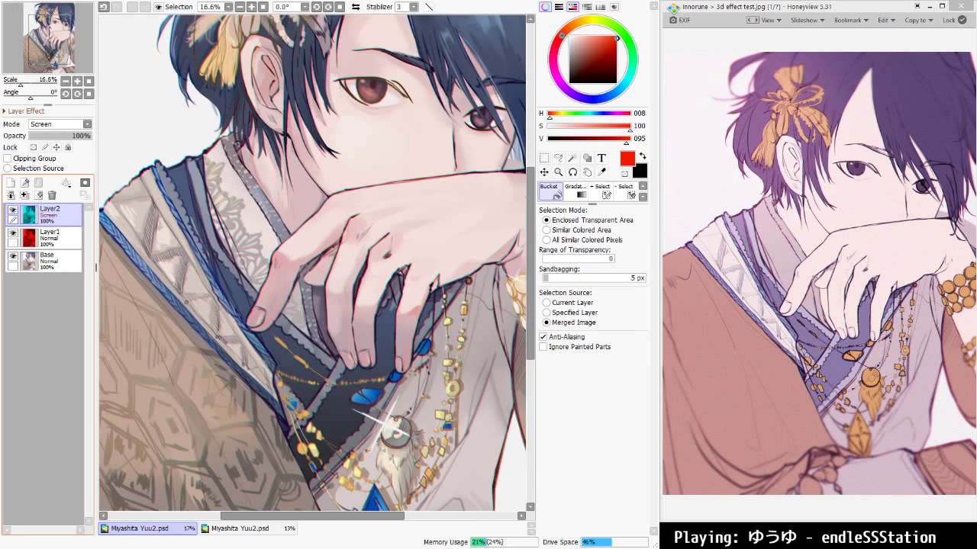
pyautogui.scroll(-2, 153, 199)
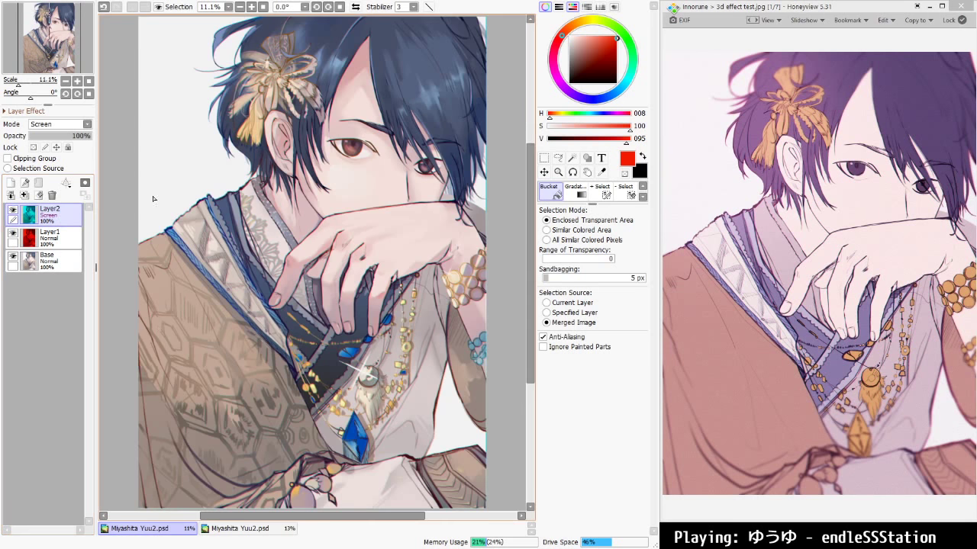
pyautogui.scroll(5, 373, 202)
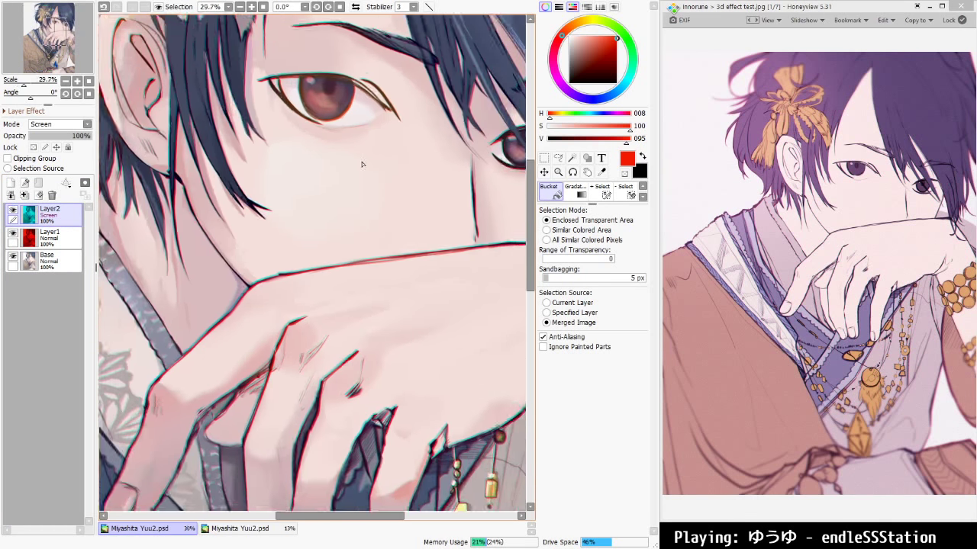
pyautogui.hotkey('ctrl', 'Right')
pyautogui.hotkey('ctrl', 'Down')
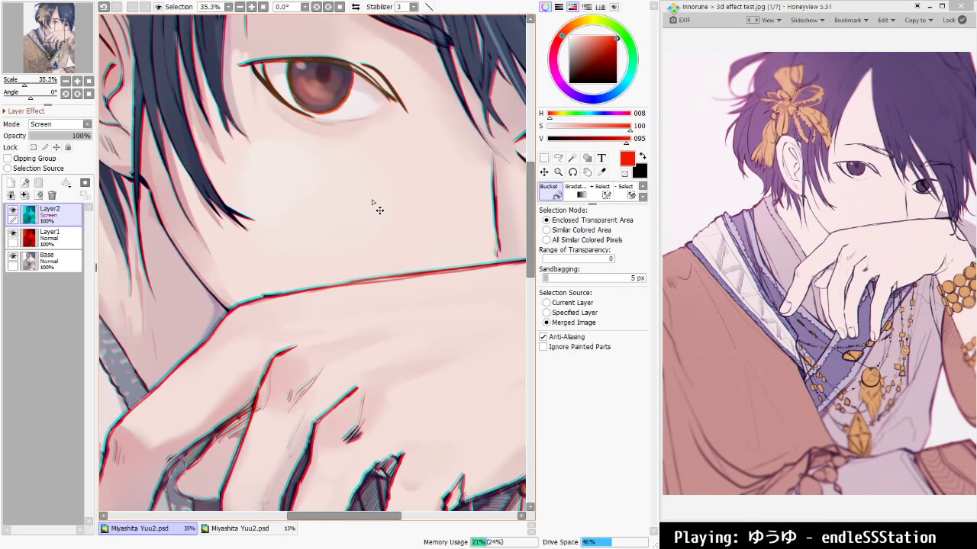
pyautogui.hotkey('ctrl', 'Right')
pyautogui.hotkey('ctrl', 'Down')
pyautogui.hotkey('ctrl', 'Down')
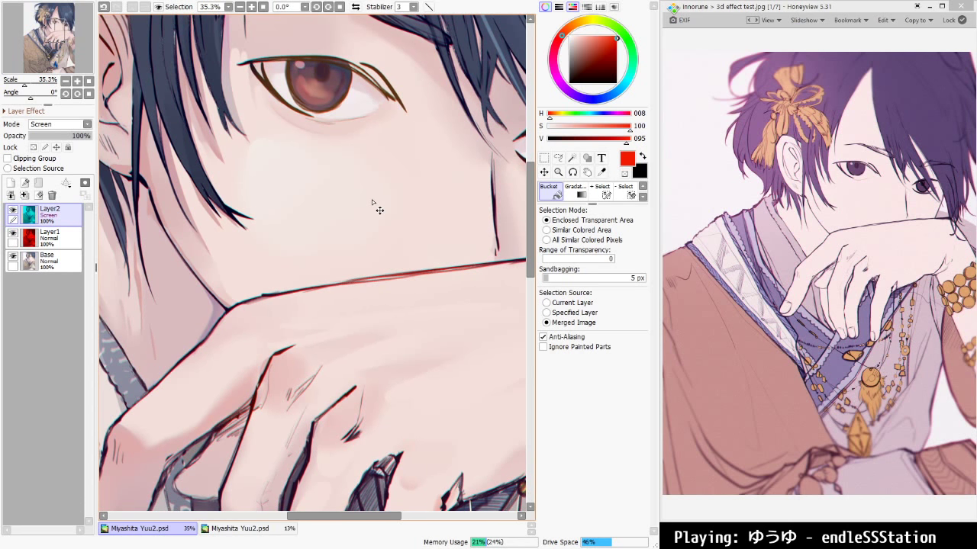
# Examine the color fringes around the bracelet, eye and hand, with the red Layer1 selected together with Layer2
pyautogui.scroll(-5, 372, 199)
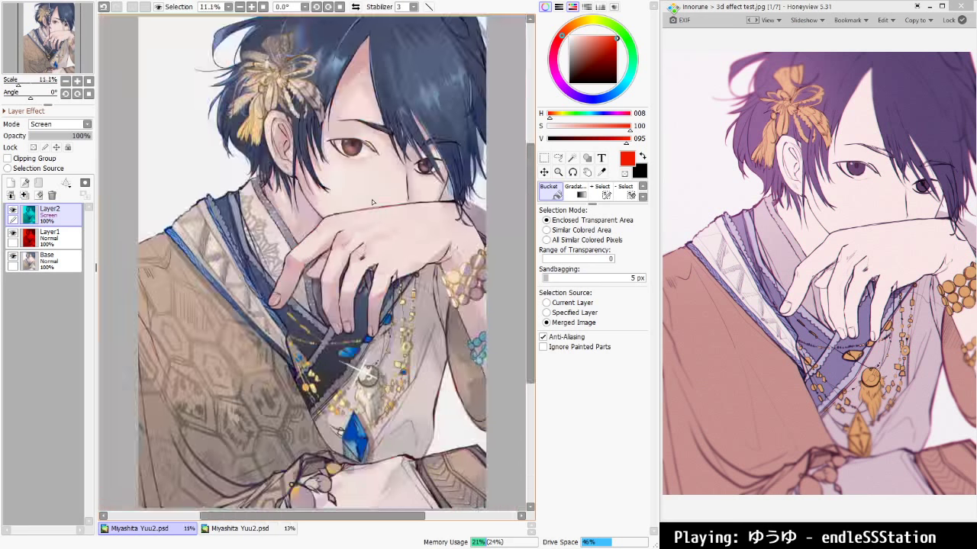
pyautogui.scroll(7, 513, 275)
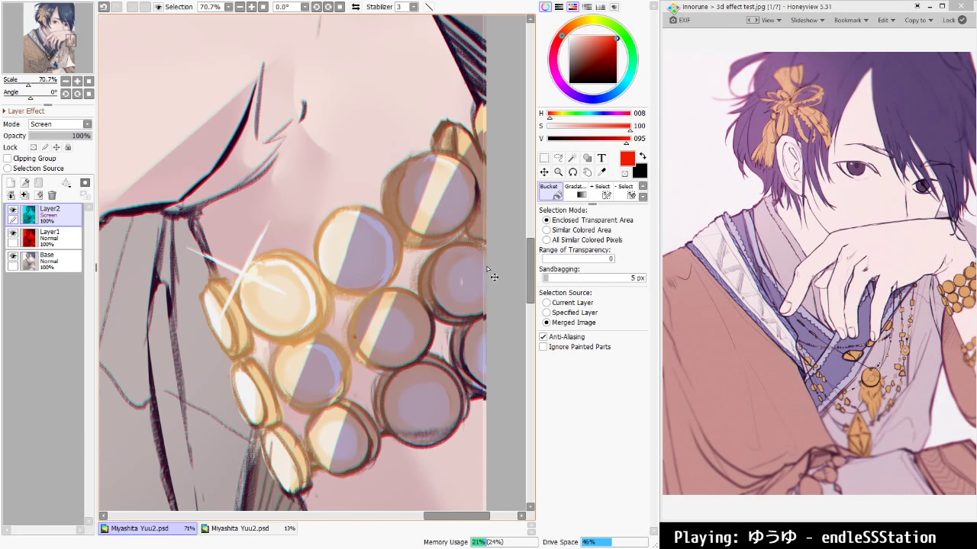
pyautogui.hotkey('ctrl', '0')
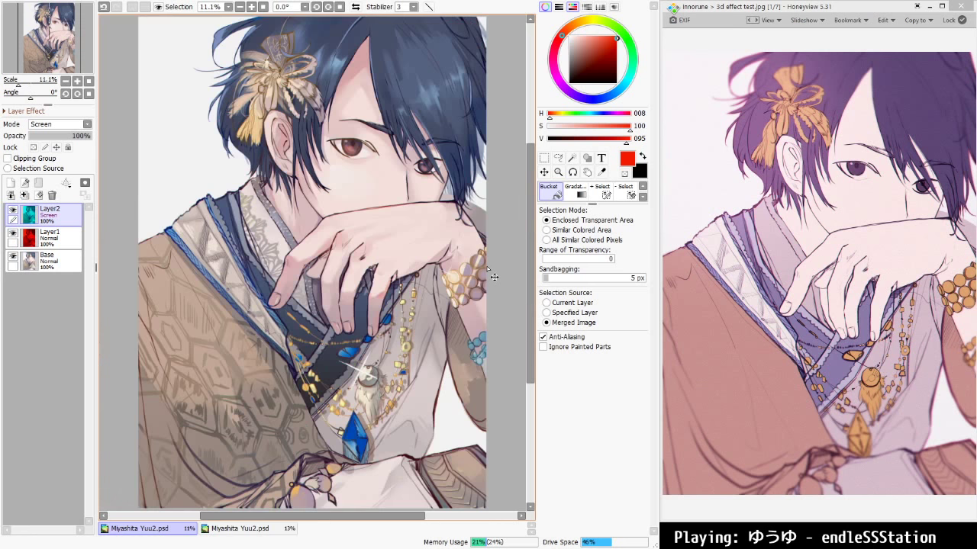
pyautogui.keyDown('ctrl'); pyautogui.click(50, 235); pyautogui.keyUp('ctrl')
pyautogui.scroll(6, 501, 309)
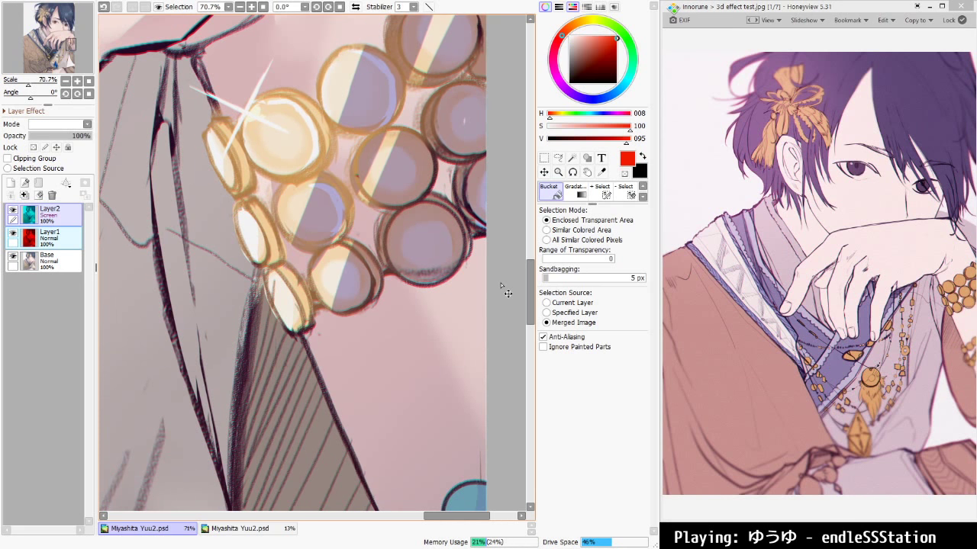
pyautogui.hotkey('ctrl', '0')
pyautogui.scroll(6, 339, 148)
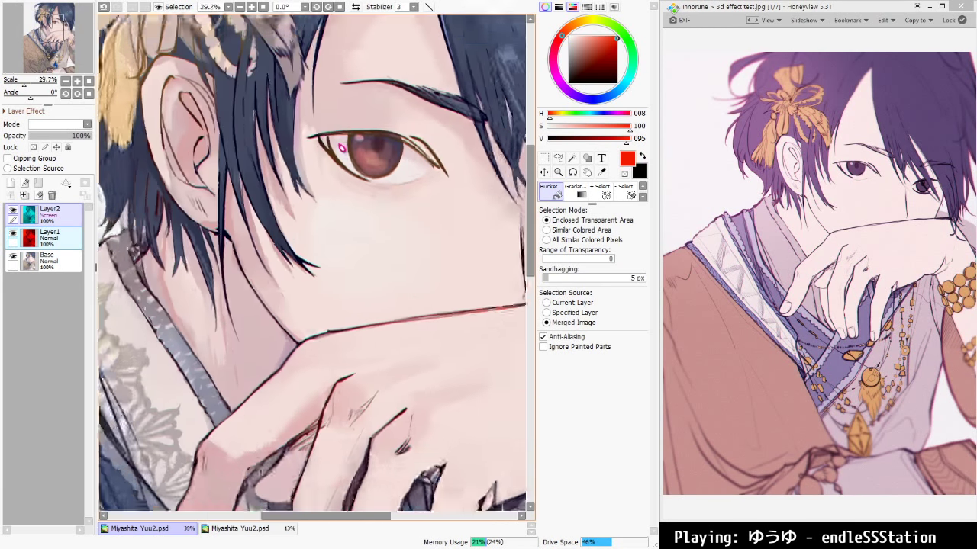
pyautogui.scroll(-4, 370, 139)
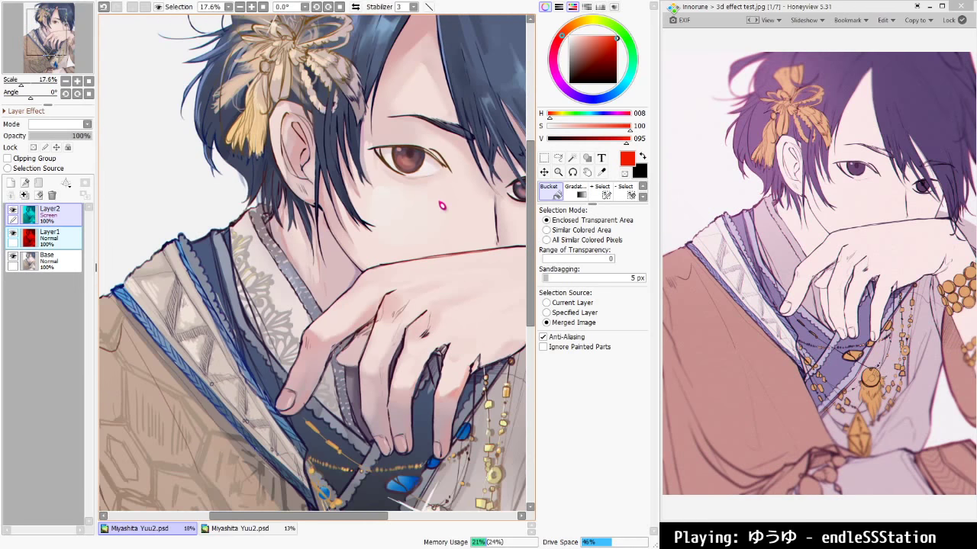
# Merge the cyan Layer2 into the red Layer1
pyautogui.click(48, 237)
pyautogui.click(52, 217)
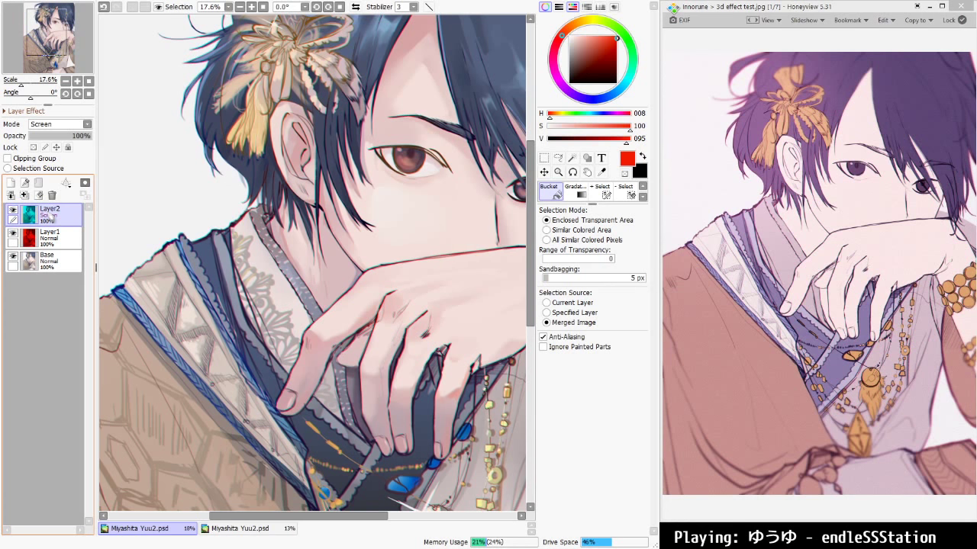
pyautogui.hotkey('ctrl', '0')
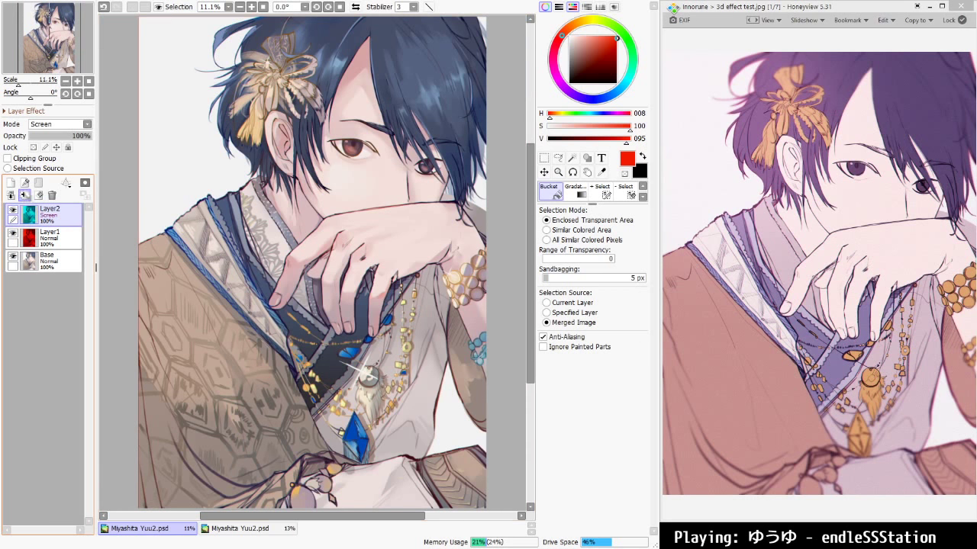
pyautogui.click(24, 195)
# Toggle the merged Layer1's visibility several times to compare the color-shift effect with the Base artwork
pyautogui.click(12, 210)
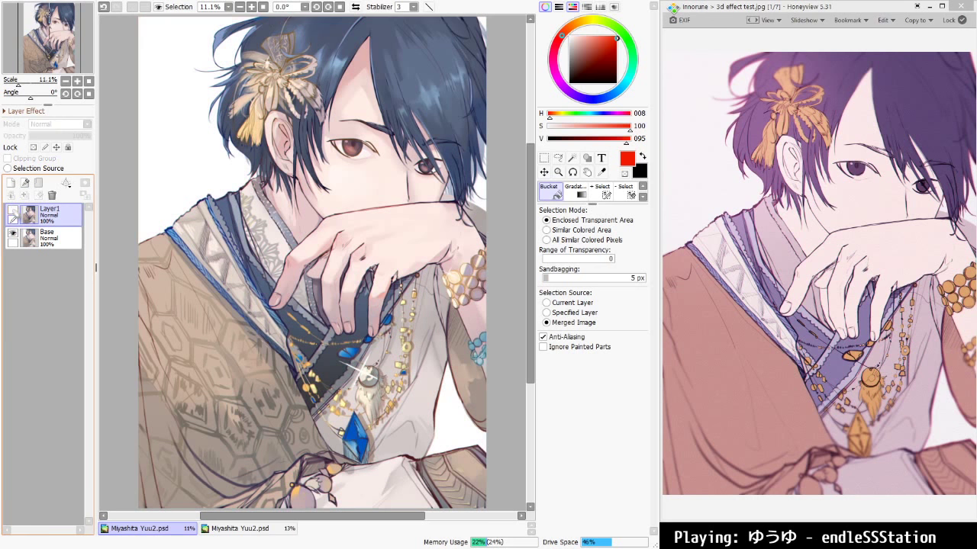
pyautogui.click(12, 210)
pyautogui.click(12, 210)
pyautogui.click(12, 210)
pyautogui.click(12, 210)
pyautogui.click(12, 210)
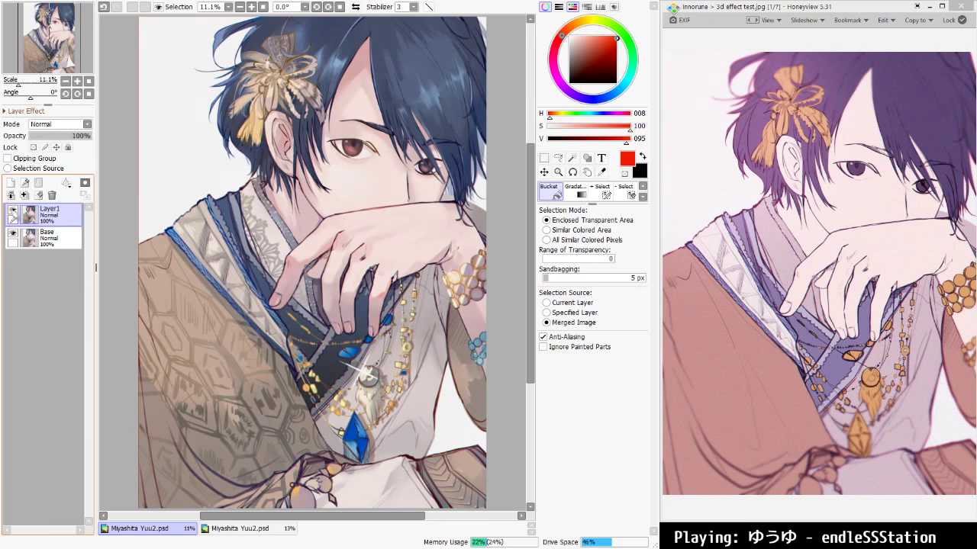
pyautogui.click(12, 209)
pyautogui.click(12, 210)
pyautogui.click(12, 210)
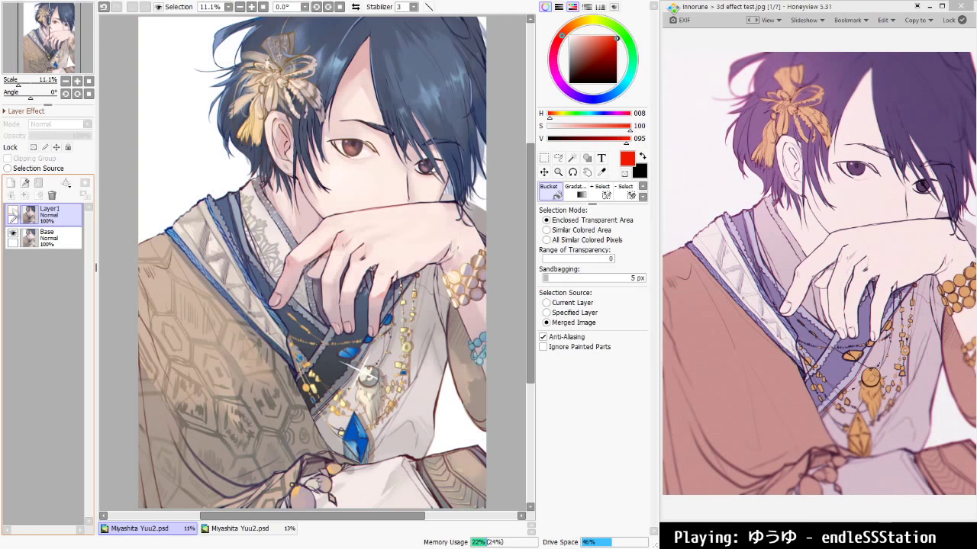
pyautogui.click(12, 210)
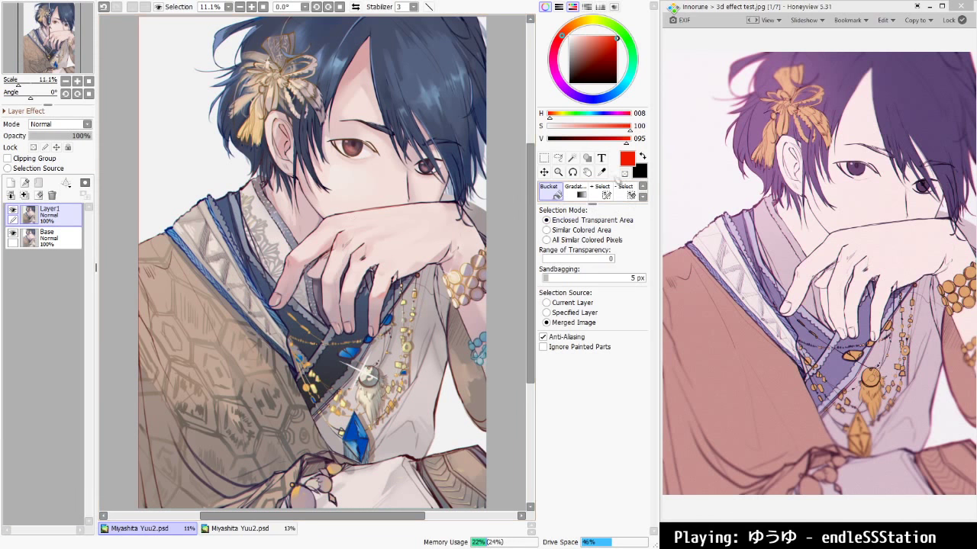
# Activate the selection pen and increase its brush size to 5000
pyautogui.press('s')
pyautogui.moveTo(363, 207)
pyautogui.mouseDown()
pyautogui.moveTo(376, 203)
pyautogui.moveTo(365, 208)
pyautogui.mouseUp()
pyautogui.hotkey('ctrl', 'z')
pyautogui.press(']')
pyautogui.press(']')
pyautogui.press(']')
pyautogui.press(']')
pyautogui.press(']')
pyautogui.press(']')
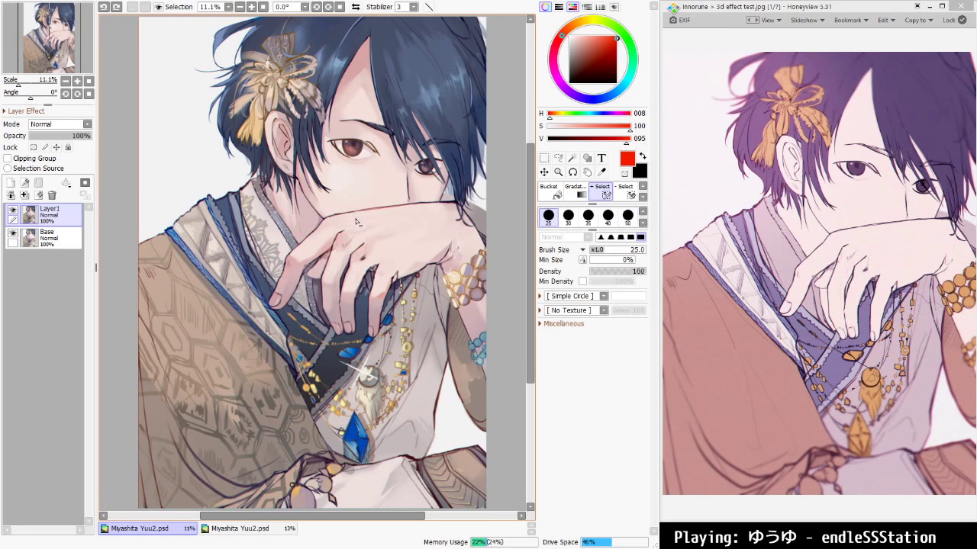
pyautogui.press(']')
pyautogui.press(']')
pyautogui.press(']')
pyautogui.press(']')
pyautogui.press(']')
pyautogui.press(']')
pyautogui.press(']')
pyautogui.press(']')
pyautogui.press(']')
pyautogui.press(']')
pyautogui.press(']')
pyautogui.press(']')
pyautogui.press(']')
pyautogui.press(']')
pyautogui.press(']')
pyautogui.press(']')
pyautogui.press(']')
pyautogui.press(']')
pyautogui.press(']')
pyautogui.press(']')
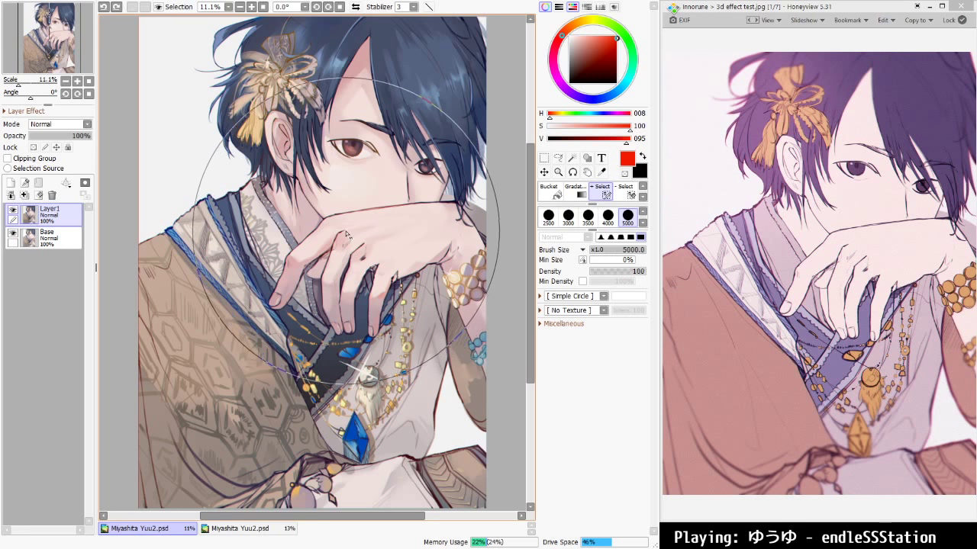
# Paint a large soft-edged selection over the face, hand and chest, and invert it to select the outer areas
pyautogui.click(333, 221)
pyautogui.moveTo(333, 221); pyautogui.dragTo(335, 216)
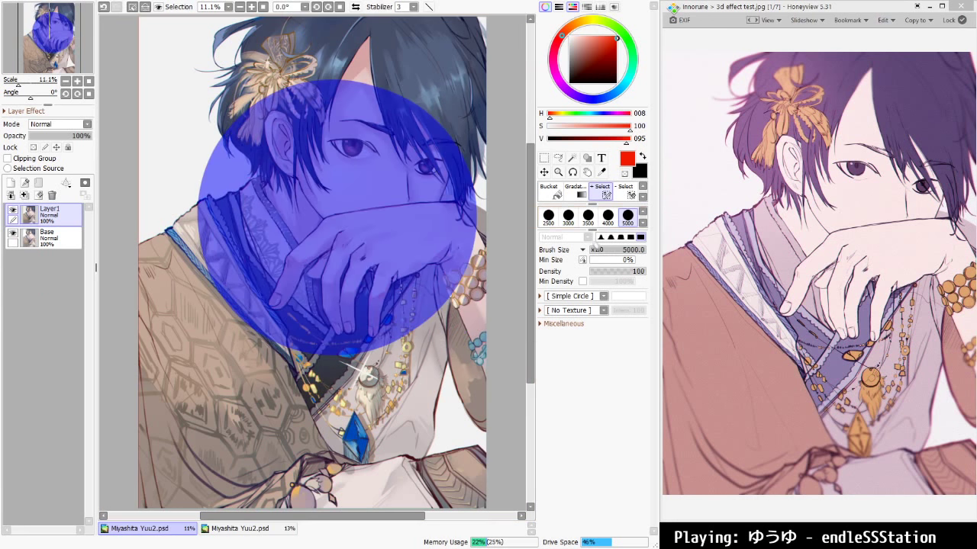
pyautogui.moveTo(274, 222)
pyautogui.mouseDown()
pyautogui.moveTo(345, 230)
pyautogui.moveTo(311, 200)
pyautogui.moveTo(307, 263)
pyautogui.moveTo(345, 266)
pyautogui.moveTo(342, 197)
pyautogui.moveTo(322, 197)
pyautogui.moveTo(277, 241)
pyautogui.moveTo(312, 259)
pyautogui.moveTo(361, 234)
pyautogui.moveTo(320, 187)
pyautogui.moveTo(274, 215)
pyautogui.moveTo(317, 283)
pyautogui.moveTo(367, 223)
pyautogui.moveTo(376, 233)
pyautogui.moveTo(322, 267)
pyautogui.moveTo(274, 226)
pyautogui.moveTo(286, 263)
pyautogui.moveTo(348, 260)
pyautogui.moveTo(347, 273)
pyautogui.moveTo(348, 255)
pyautogui.moveTo(293, 267)
pyautogui.moveTo(298, 279)
pyautogui.moveTo(258, 220)
pyautogui.moveTo(251, 191)
pyautogui.moveTo(363, 209)
pyautogui.moveTo(238, 196)
pyautogui.moveTo(406, 158)
pyautogui.moveTo(290, 278)
pyautogui.moveTo(288, 125)
pyautogui.moveTo(394, 209)
pyautogui.moveTo(267, 259)
pyautogui.moveTo(268, 153)
pyautogui.moveTo(393, 217)
pyautogui.moveTo(368, 271)
pyautogui.moveTo(247, 222)
pyautogui.moveTo(296, 137)
pyautogui.moveTo(421, 300)
pyautogui.moveTo(272, 325)
pyautogui.moveTo(374, 155)
pyautogui.moveTo(442, 311)
pyautogui.moveTo(235, 225)
pyautogui.moveTo(384, 136)
pyautogui.mouseUp()
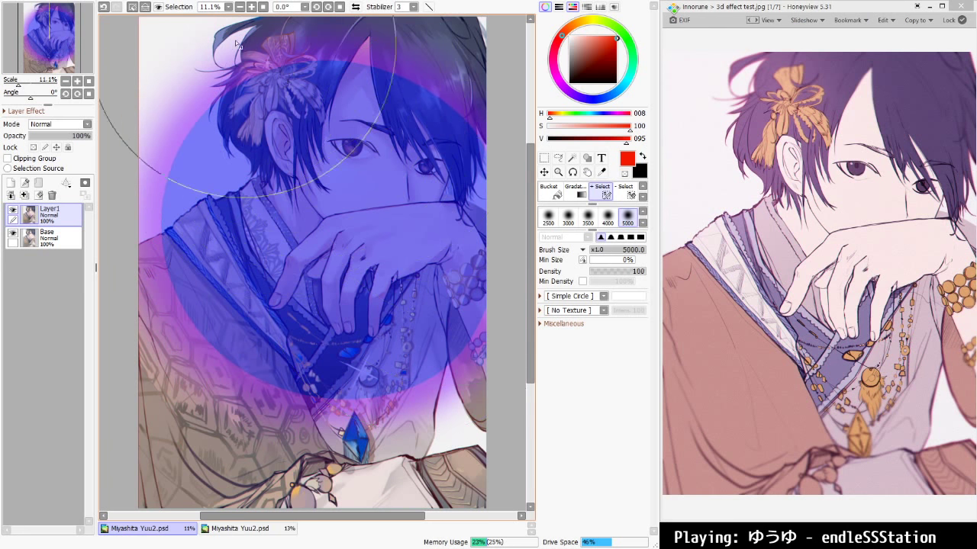
pyautogui.click(143, 26)
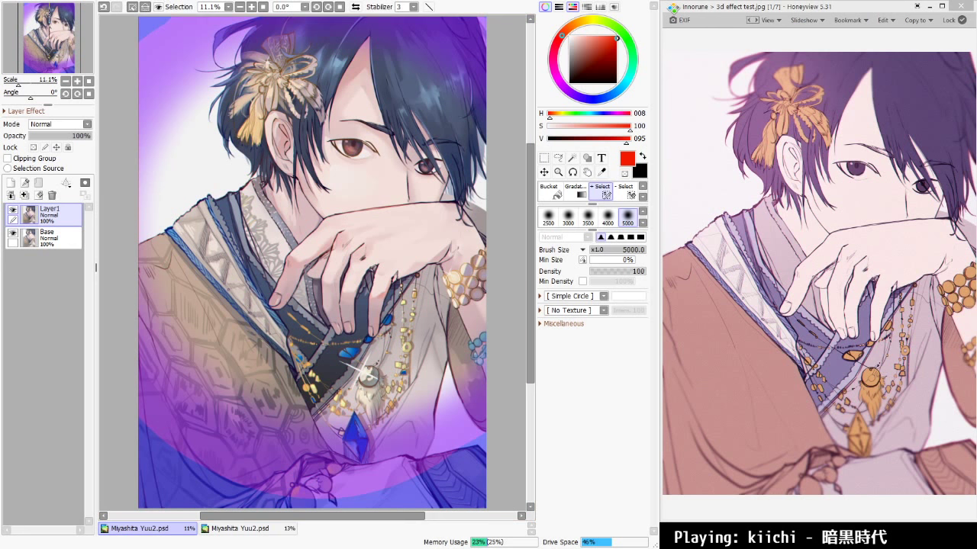
# Blur the selected outer areas of Layer1 and clear the selection
pyautogui.click(308, 29)
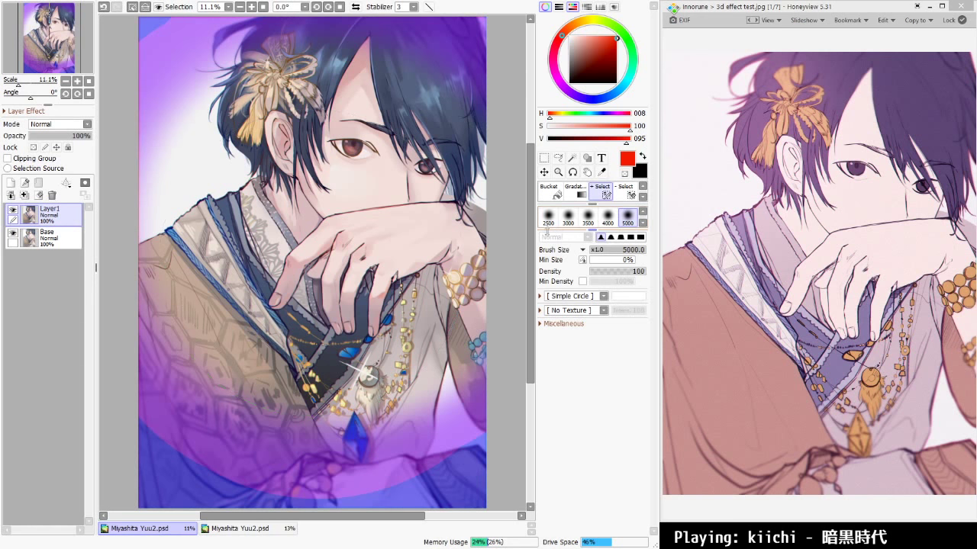
pyautogui.hotkey('ctrl', 'd')
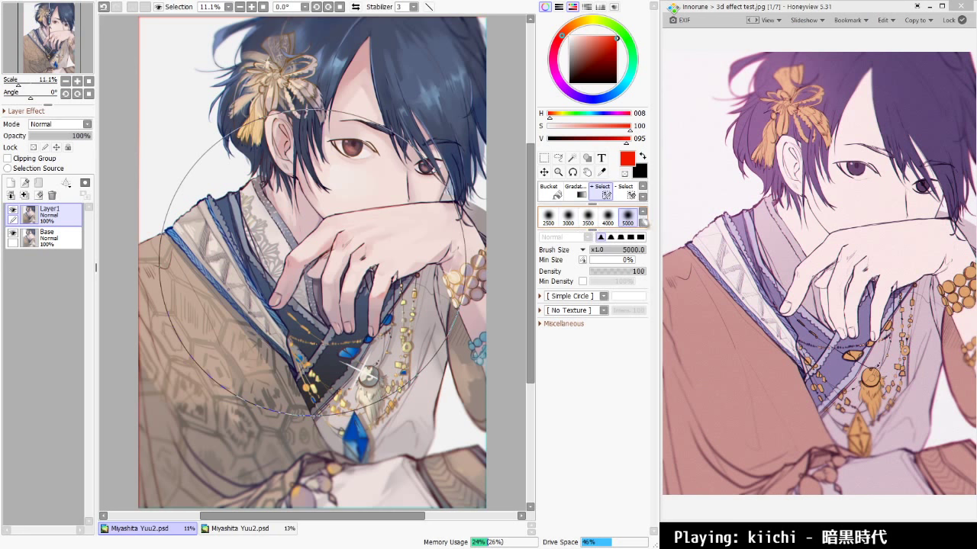
# Reset the selection pen to a hard-edged tip with brush size 8 and switch to the rectangular selection tool
pyautogui.click(643, 212)
pyautogui.click(642, 213)
pyautogui.scroll(2, 634, 217)
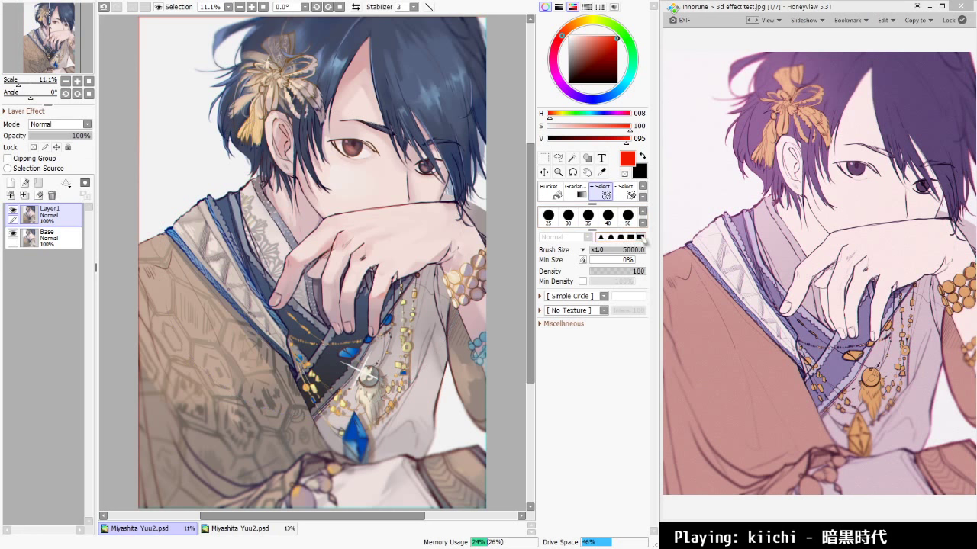
pyautogui.click(608, 217)
pyautogui.scroll(2, 631, 215)
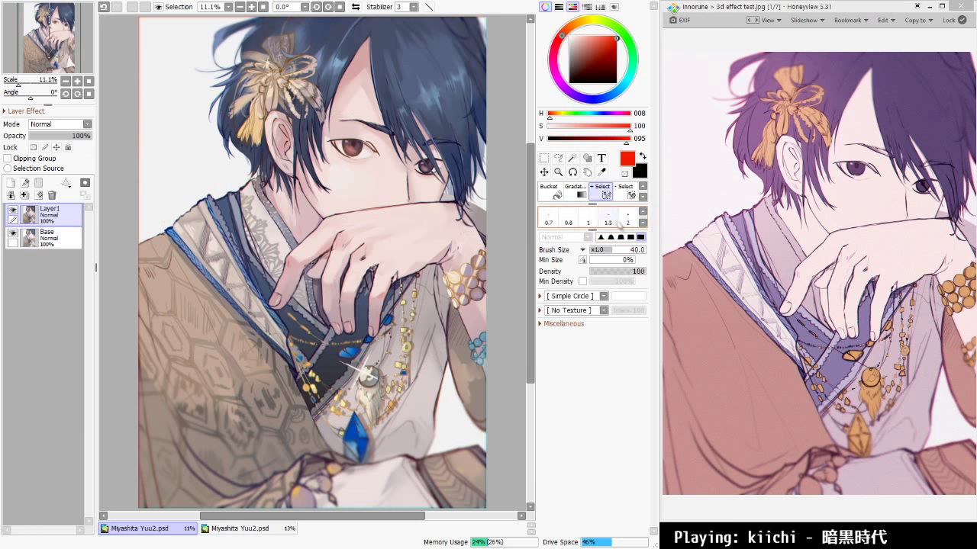
pyautogui.click(608, 218)
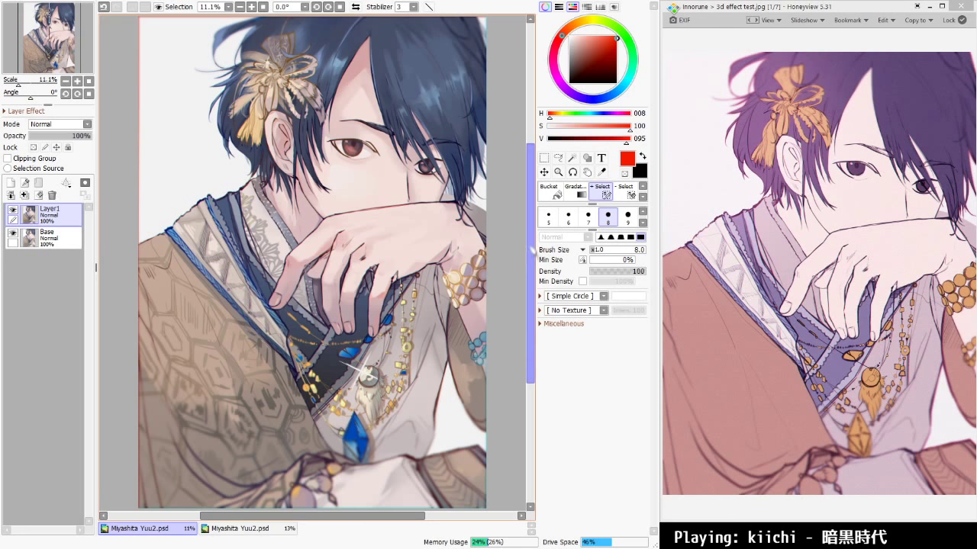
pyautogui.moveTo(533, 256)
pyautogui.mouseDown()
pyautogui.moveTo(534, 277)
pyautogui.moveTo(533, 253)
pyautogui.mouseUp()
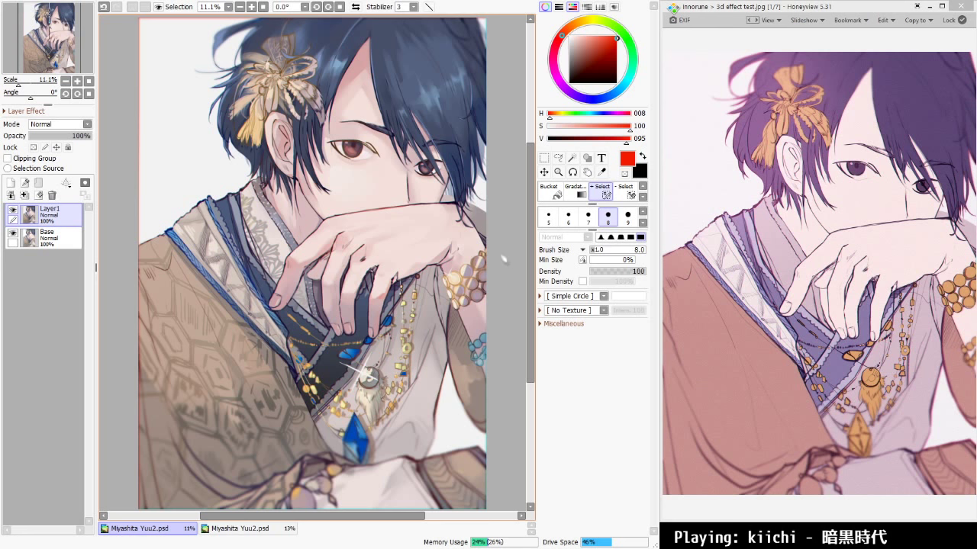
pyautogui.click(544, 158)
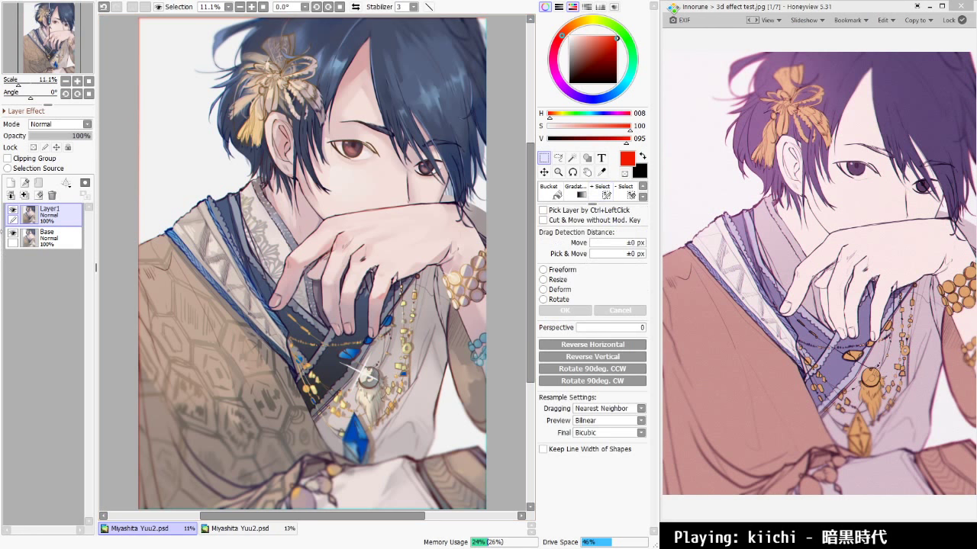
# Toggle Layer1's visibility to compare the blurred color-shift version with the Base artwork
pyautogui.click(12, 211)
pyautogui.click(12, 211)
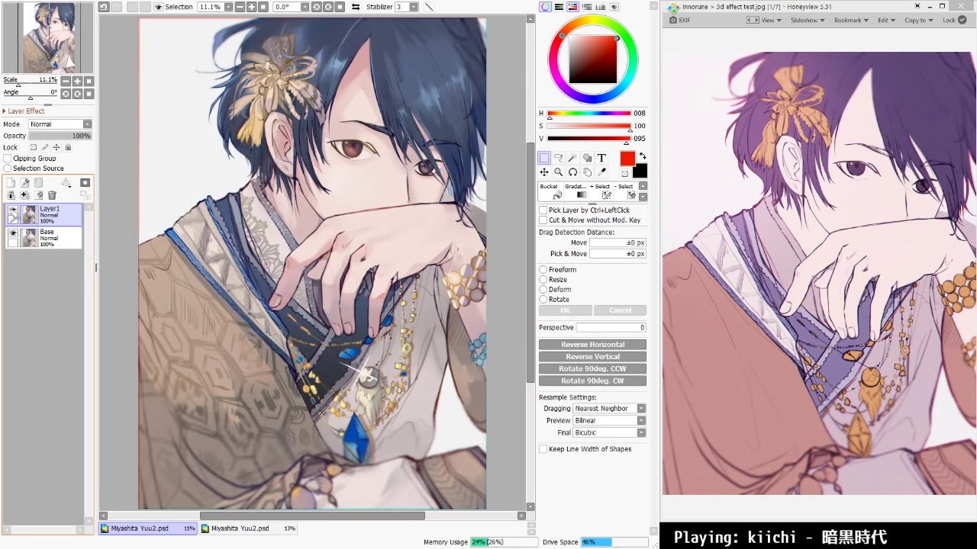
pyautogui.click(13, 211)
pyautogui.click(13, 212)
pyautogui.click(12, 211)
pyautogui.click(12, 211)
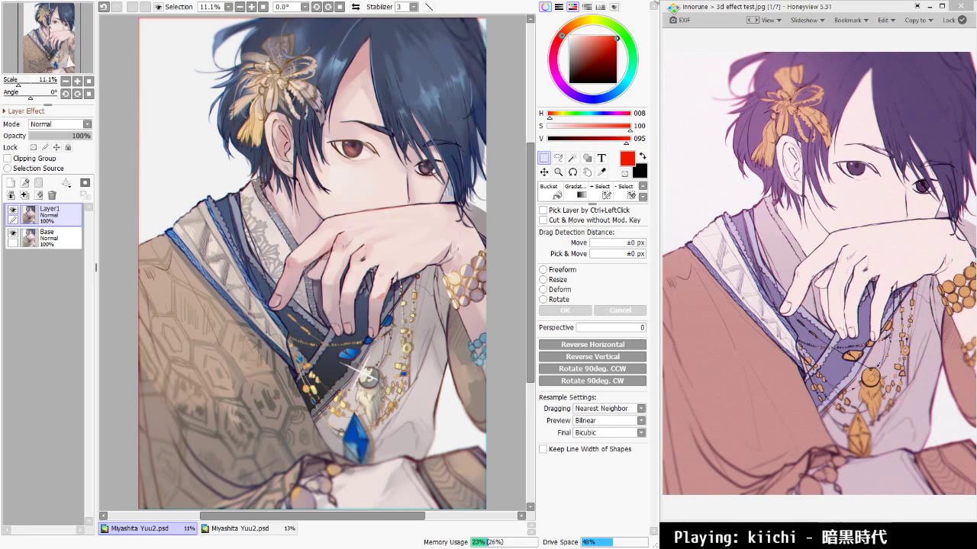
# Close both open documents and bring up the transparent-background version of Miyashita Yuu2.psd
pyautogui.click(656, 2)
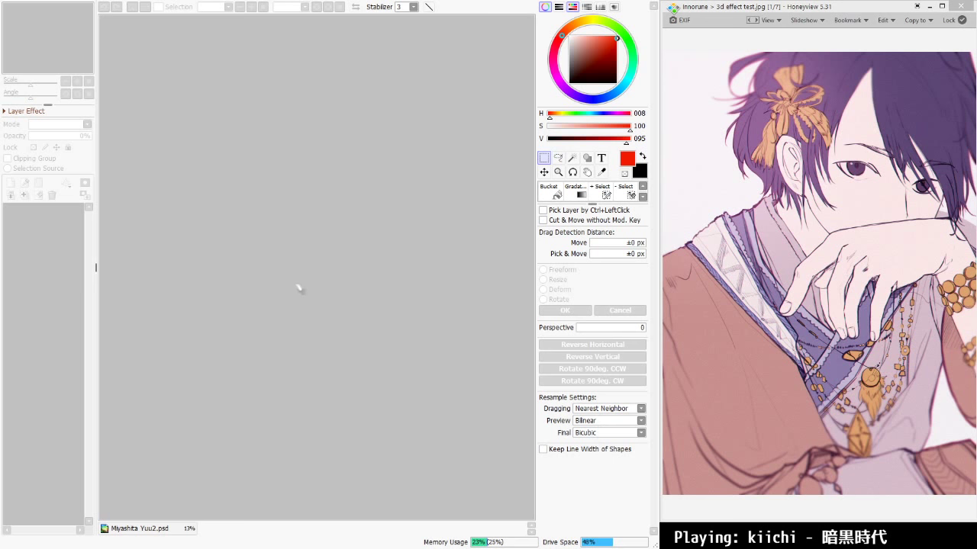
pyautogui.hotkey('ctrl', 'w')
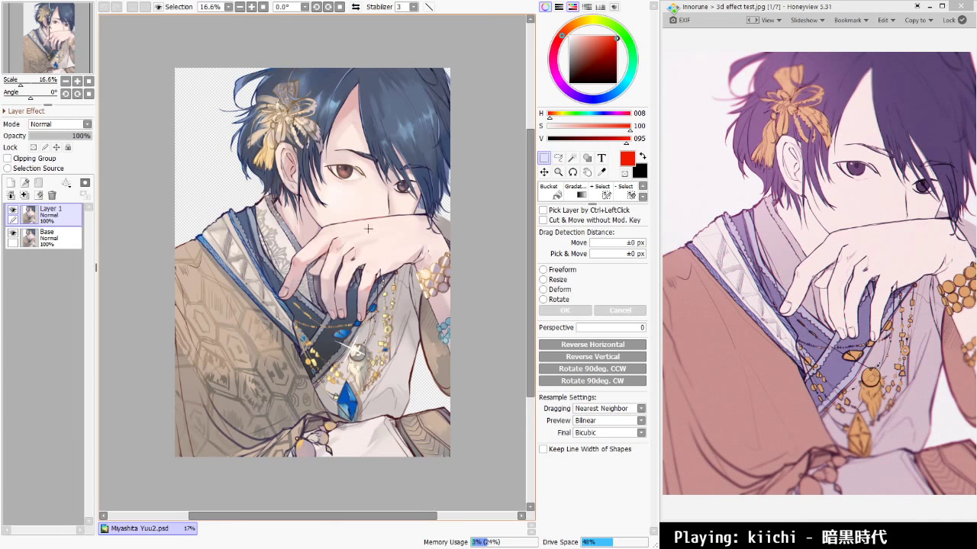
# Examine the transparent-background artwork around the face, hand and hair edges for the quality of its color fringes
pyautogui.scroll(3, 348, 224)
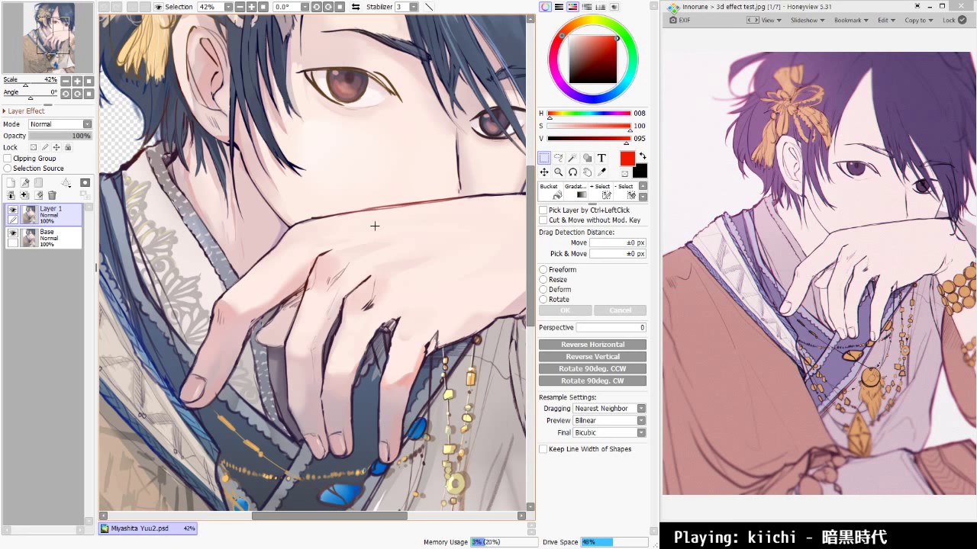
pyautogui.scroll(-4, 375, 226)
pyautogui.scroll(3, 375, 226)
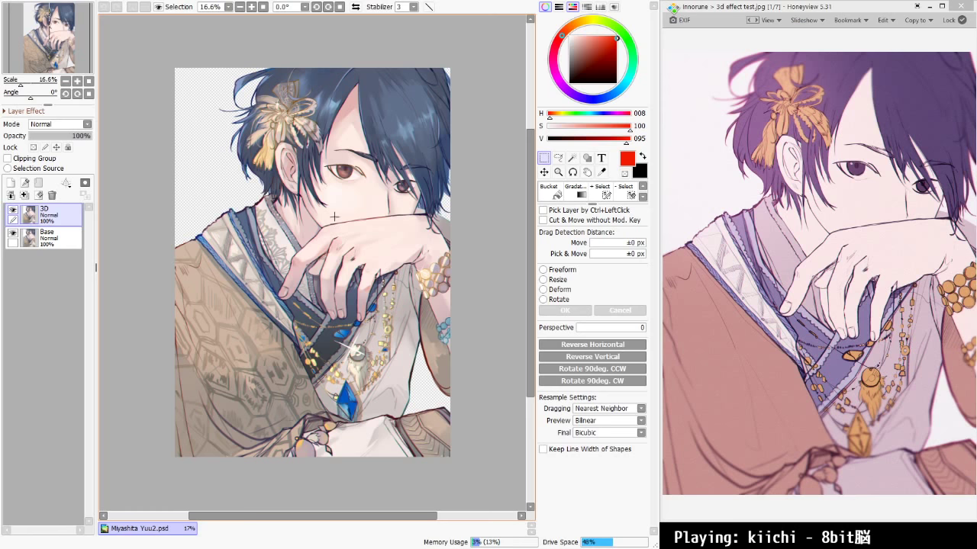
pyautogui.scroll(4, 334, 217)
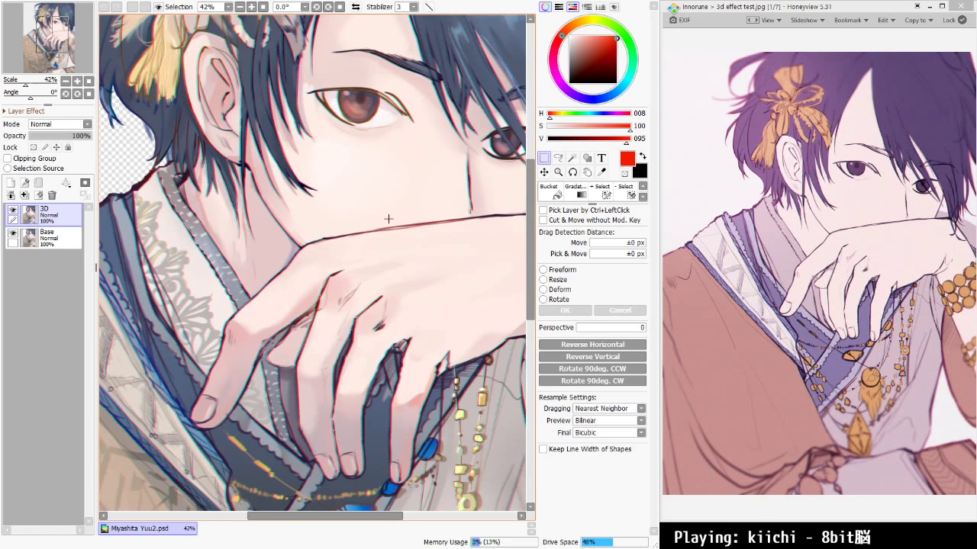
pyautogui.scroll(-5, 388, 219)
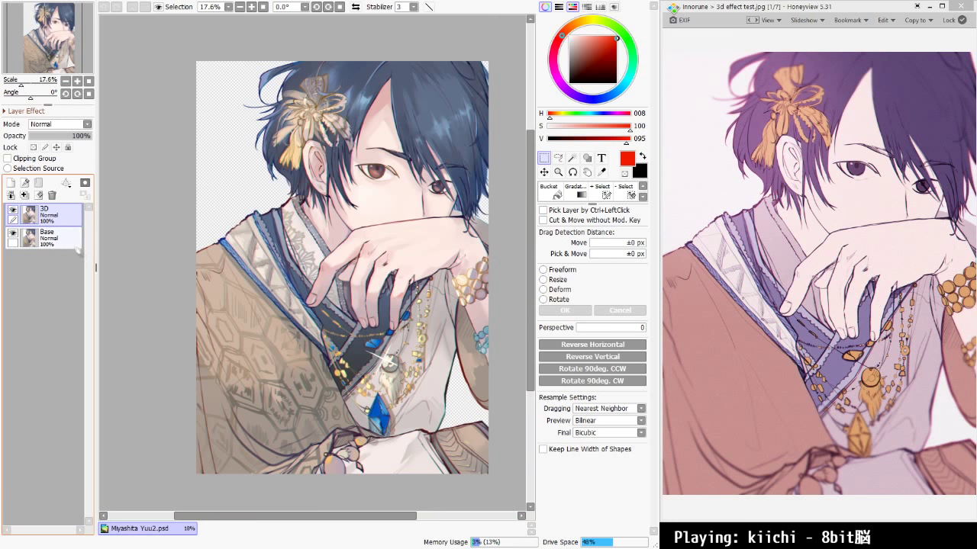
pyautogui.scroll(10, 248, 192)
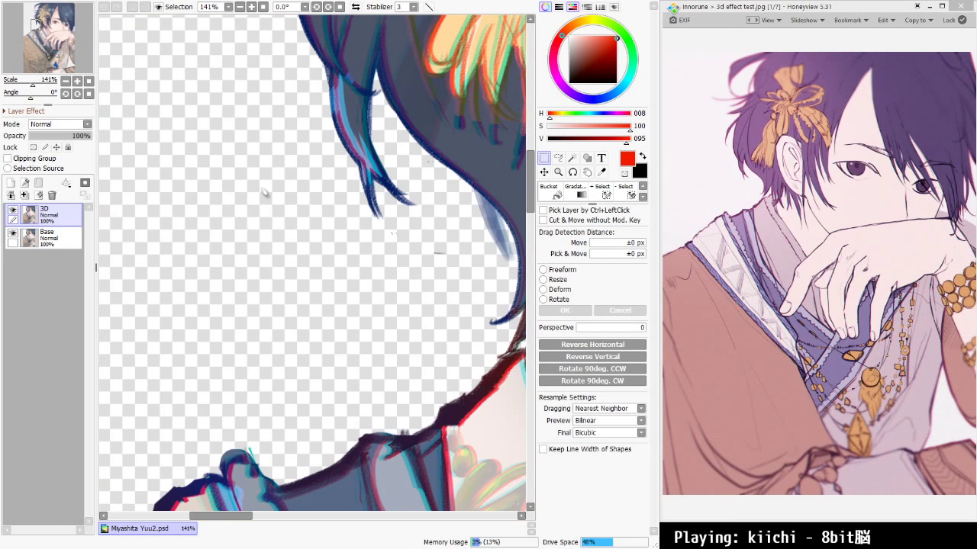
pyautogui.scroll(-4, 275, 206)
pyautogui.scroll(-2, 291, 215)
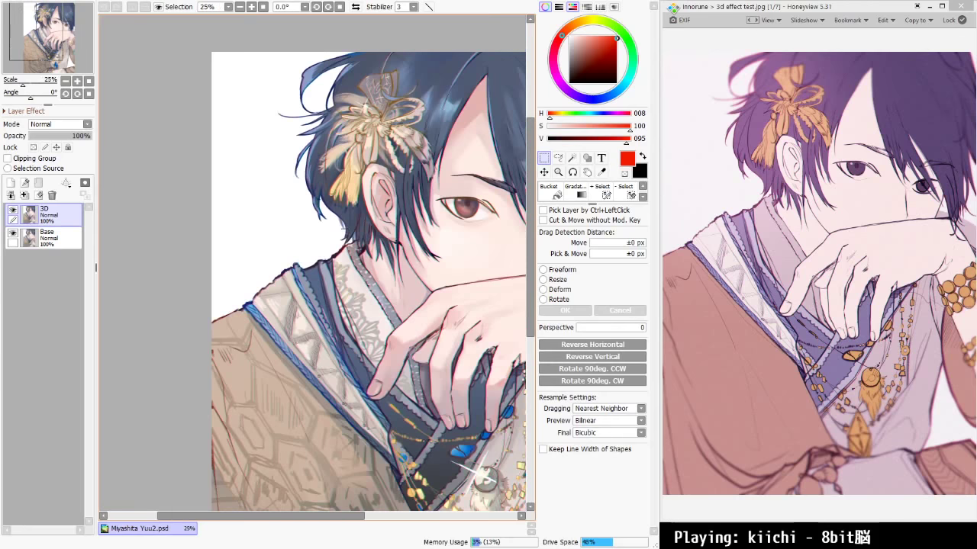
pyautogui.scroll(-1, 309, 209)
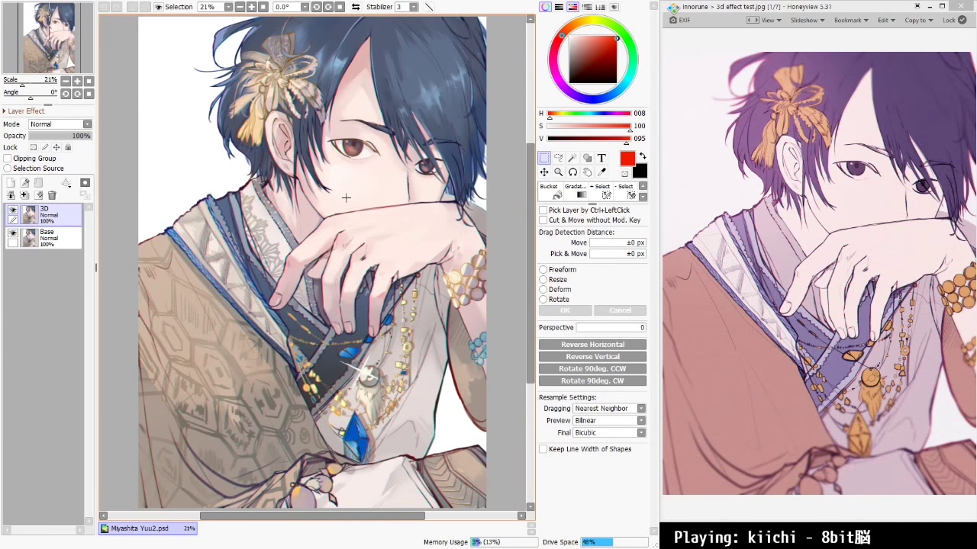
# Switch to the adding selection pen and give it a soft-edged tip with brush size 2000
pyautogui.click(602, 192)
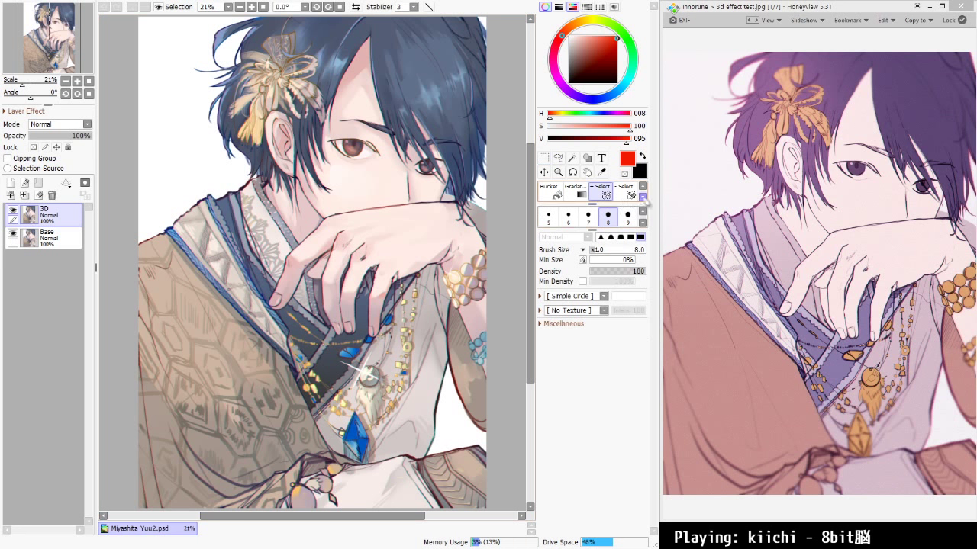
pyautogui.click(643, 197)
pyautogui.click(643, 198)
pyautogui.click(643, 187)
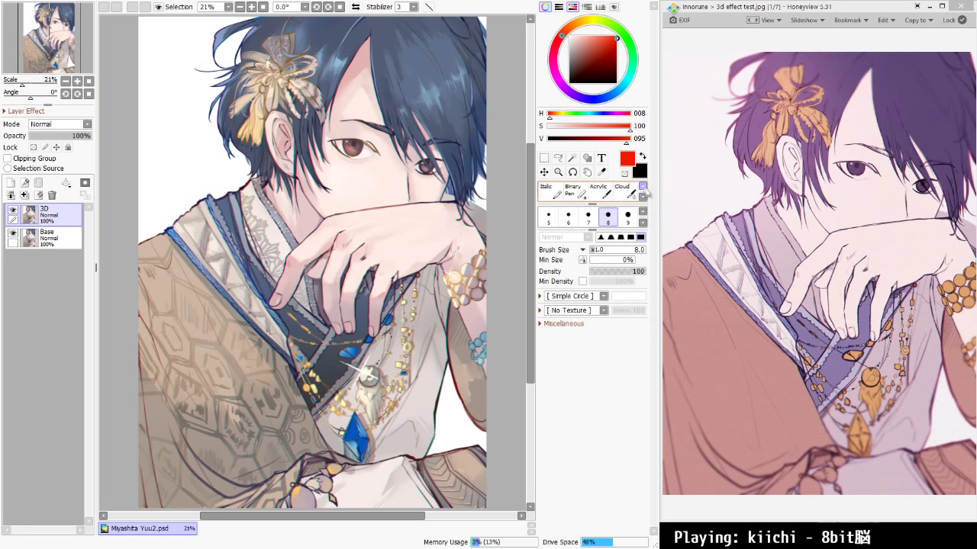
pyautogui.click(642, 186)
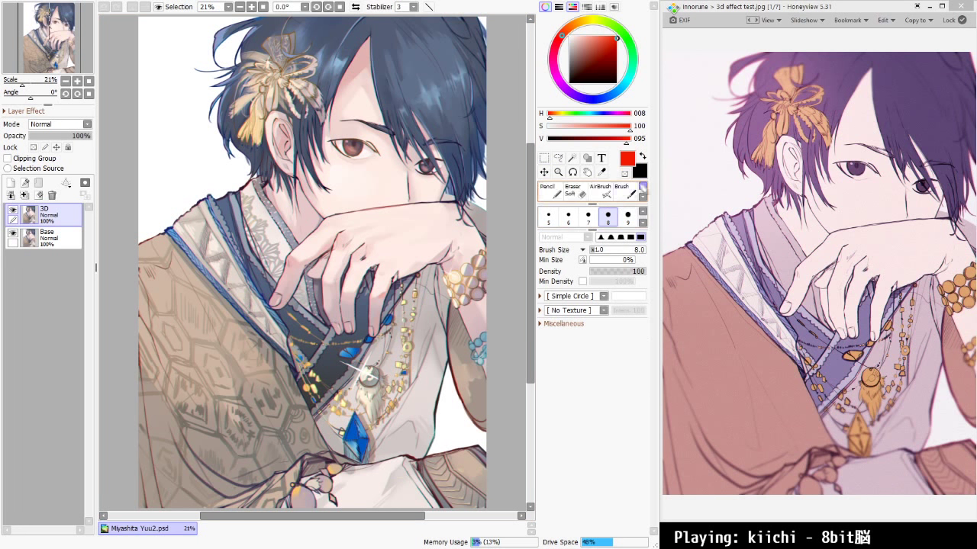
pyautogui.click(644, 197)
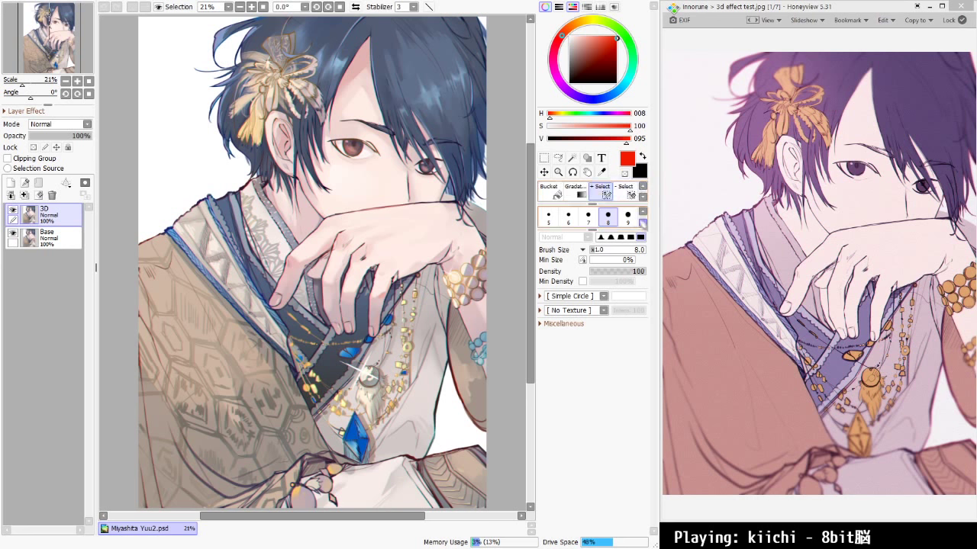
pyautogui.click(644, 223)
pyautogui.click(643, 223)
pyautogui.click(643, 224)
pyautogui.click(643, 224)
pyautogui.click(643, 223)
pyautogui.click(644, 224)
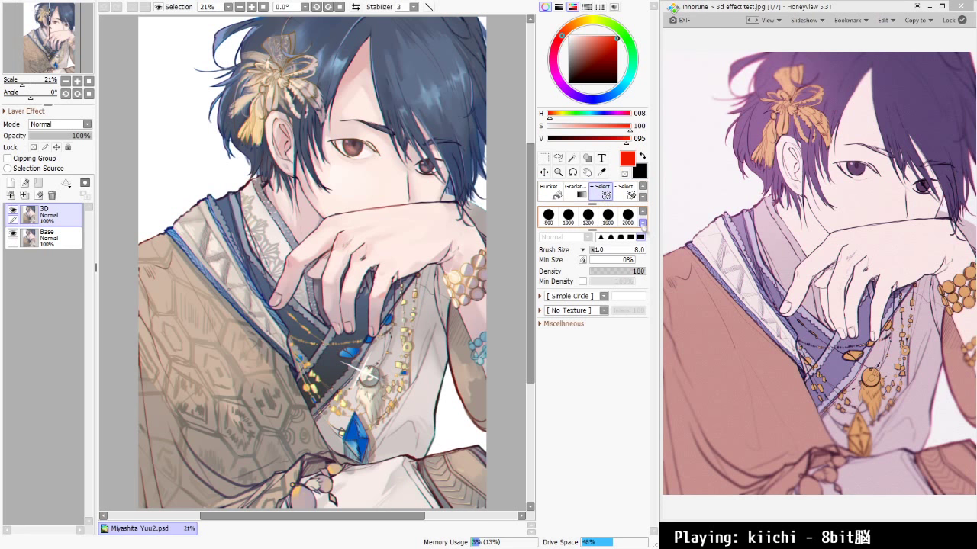
pyautogui.click(627, 216)
# Paint a soft circular selection over the face, hand and upper chest, enlarging the selection pen up to size 5000
pyautogui.moveTo(321, 214)
pyautogui.mouseDown()
pyautogui.moveTo(345, 241)
pyautogui.moveTo(333, 202)
pyautogui.moveTo(319, 237)
pyautogui.moveTo(348, 216)
pyautogui.moveTo(334, 187)
pyautogui.moveTo(319, 198)
pyautogui.moveTo(344, 246)
pyautogui.moveTo(359, 230)
pyautogui.moveTo(292, 196)
pyautogui.moveTo(293, 242)
pyautogui.moveTo(356, 231)
pyautogui.moveTo(336, 193)
pyautogui.moveTo(315, 260)
pyautogui.moveTo(358, 265)
pyautogui.moveTo(345, 212)
pyautogui.moveTo(307, 203)
pyautogui.moveTo(309, 281)
pyautogui.moveTo(373, 264)
pyautogui.moveTo(379, 239)
pyautogui.moveTo(356, 184)
pyautogui.moveTo(332, 177)
pyautogui.moveTo(305, 246)
pyautogui.moveTo(340, 275)
pyautogui.moveTo(290, 264)
pyautogui.moveTo(295, 158)
pyautogui.moveTo(338, 219)
pyautogui.moveTo(311, 206)
pyautogui.mouseUp()
pyautogui.press(']')
pyautogui.press(']')
pyautogui.press(']')
pyautogui.press(']')
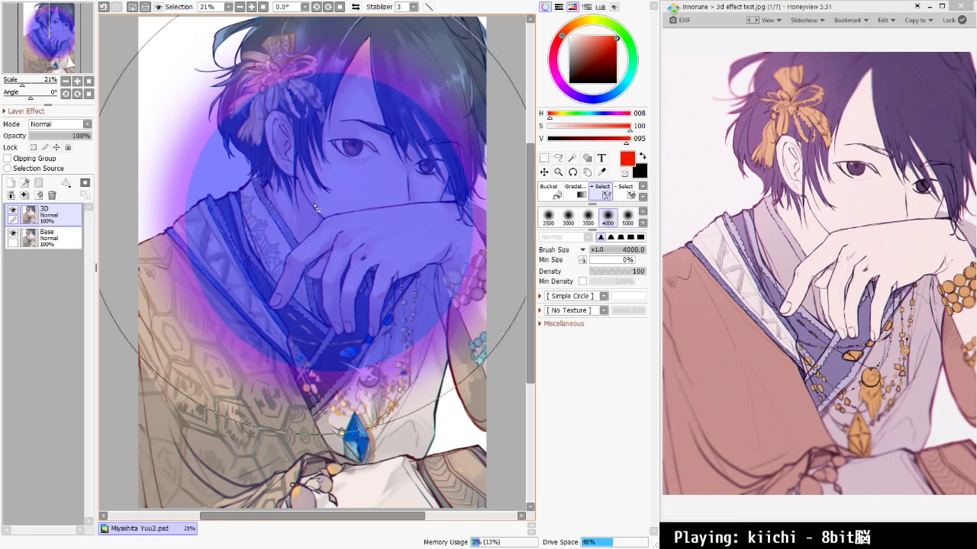
pyautogui.press(']')
pyautogui.moveTo(318, 211); pyautogui.dragTo(318, 234)
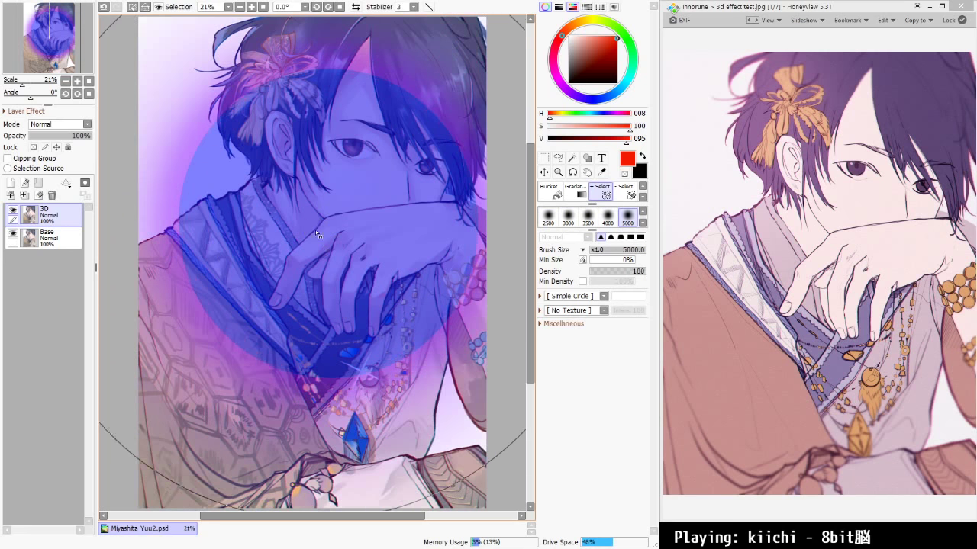
pyautogui.click(325, 222)
# Reduce the selection pen's brush size to 2000 and invert the selection so it covers the outer areas
pyautogui.press('[')
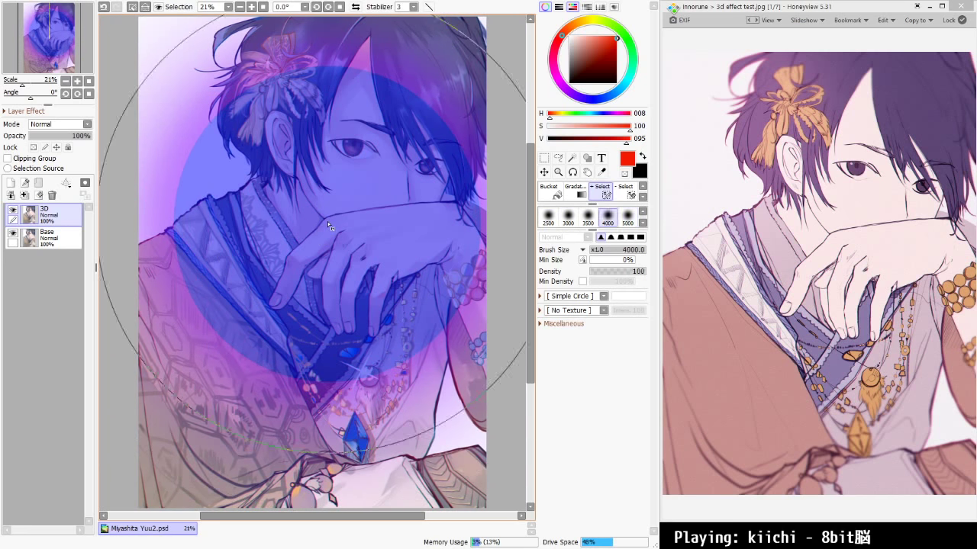
pyautogui.press('[')
pyautogui.press('[')
pyautogui.press('[')
pyautogui.press('[')
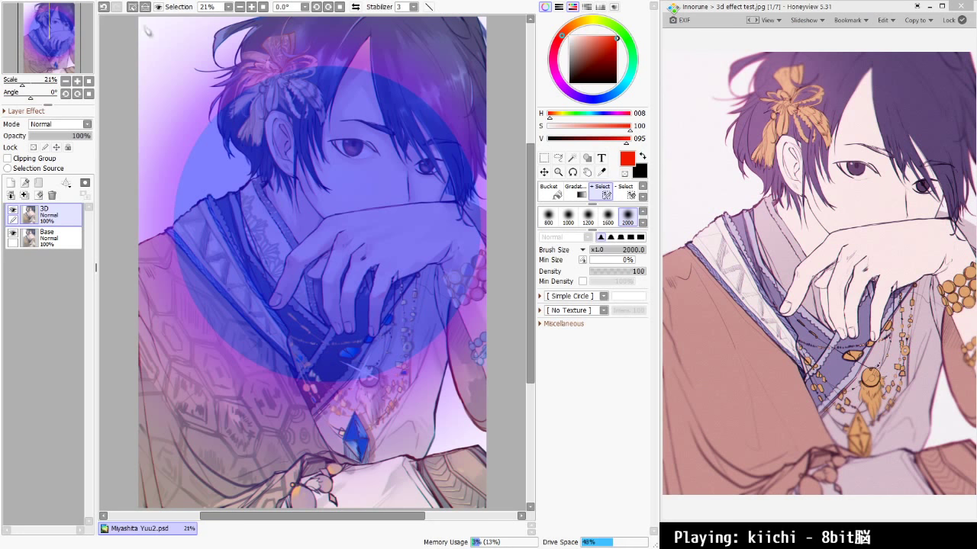
pyautogui.click(145, 8)
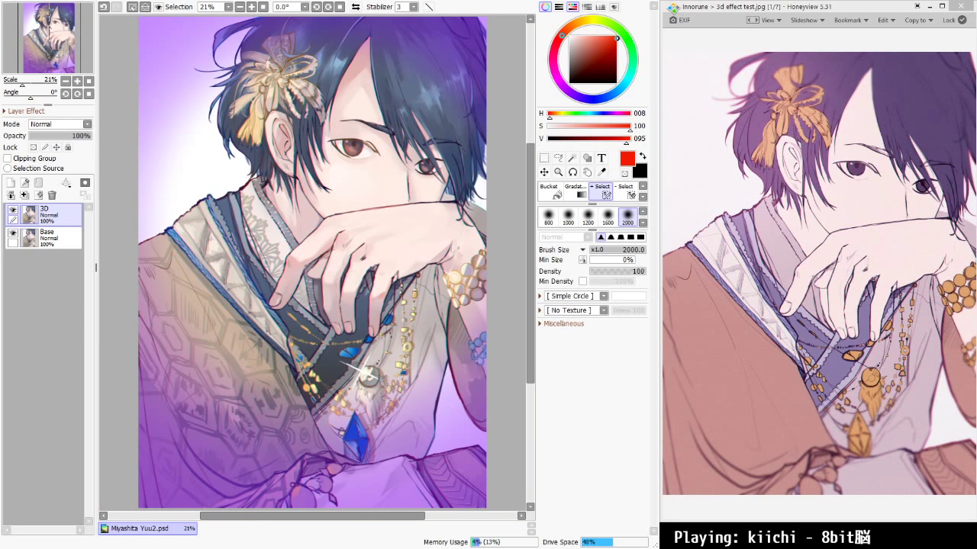
# Blur the selected outer areas of the 3D layer and clear the selection with the rectangular selection tool
pyautogui.hotkey('ctrl', 'u')
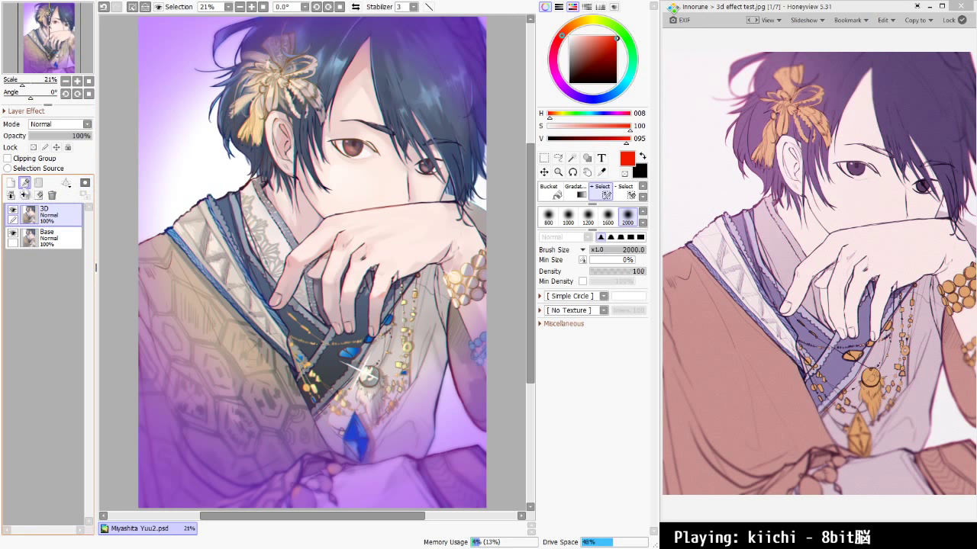
pyautogui.click(544, 158)
pyautogui.click(509, 213)
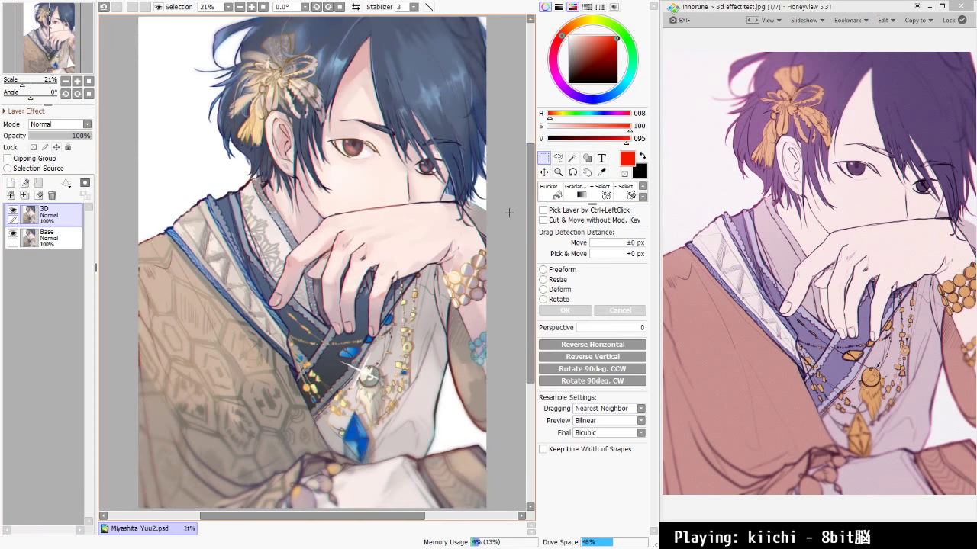
# Toggle the Base layer's visibility and leave it hidden beneath the 3D layer
pyautogui.click(12, 233)
pyautogui.click(12, 233)
pyautogui.click(12, 233)
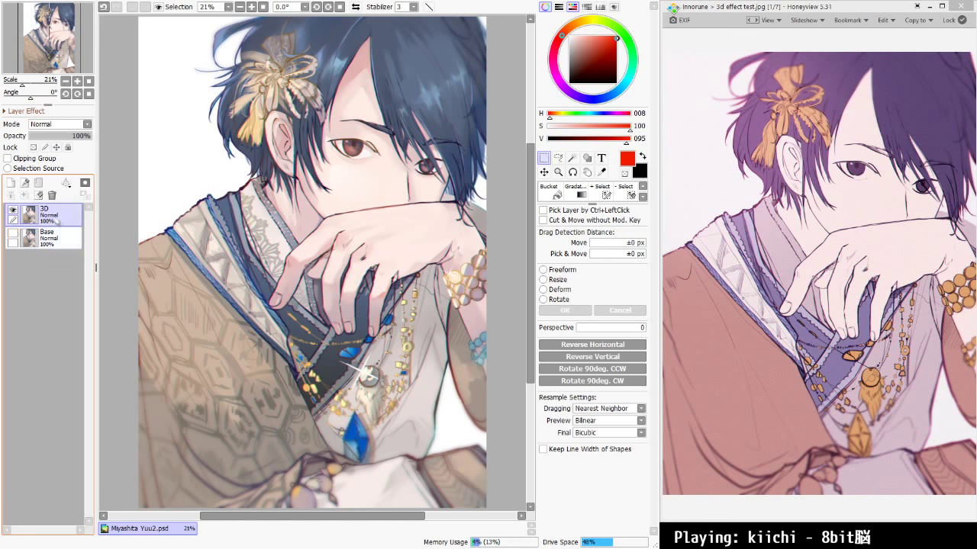
# Examine the blur transition around the sleeves, blue pendant and hand in close and full views
pyautogui.scroll(-1, 435, 463)
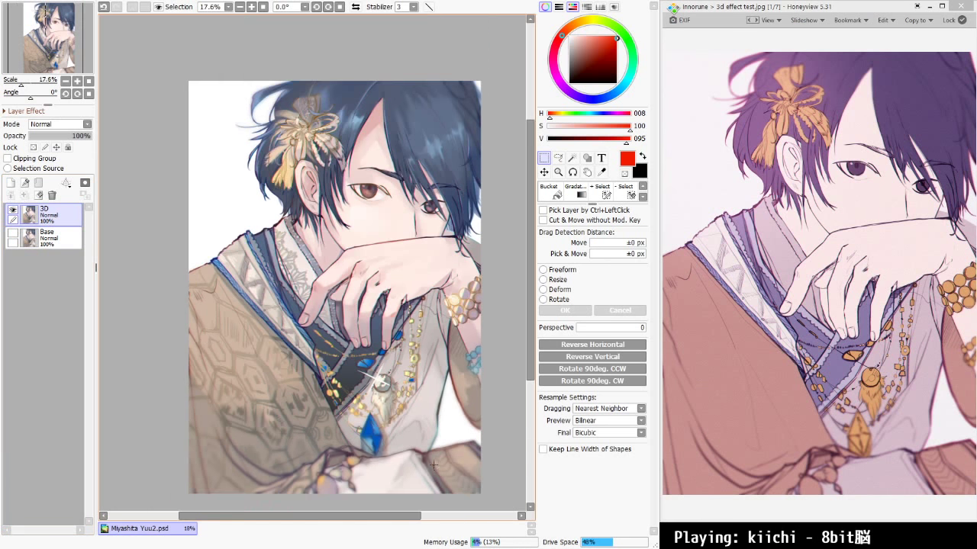
pyautogui.scroll(1, 424, 457)
pyautogui.moveTo(367, 452)
pyautogui.mouseDown()
pyautogui.moveTo(378, 409)
pyautogui.moveTo(377, 450)
pyautogui.mouseUp()
pyautogui.scroll(2, 395, 423)
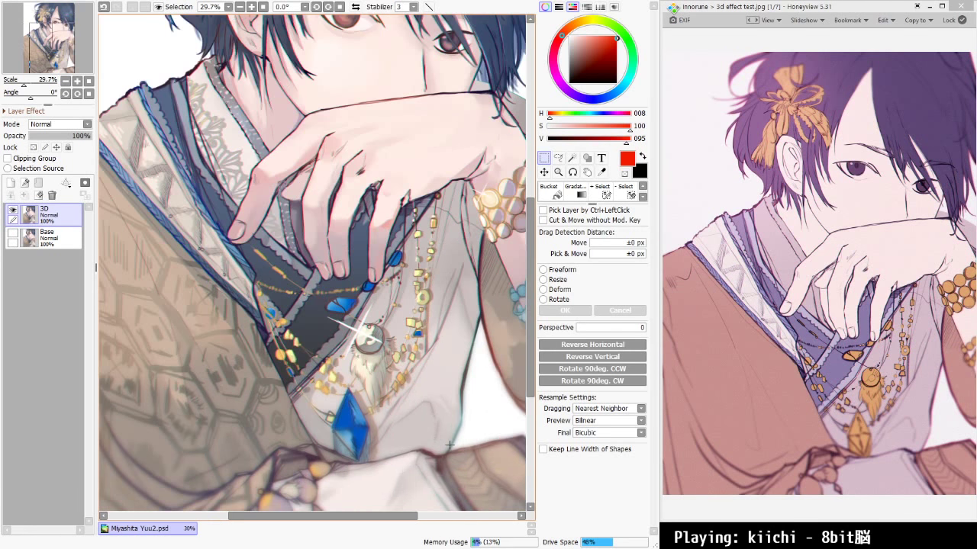
pyautogui.scroll(-1, 388, 377)
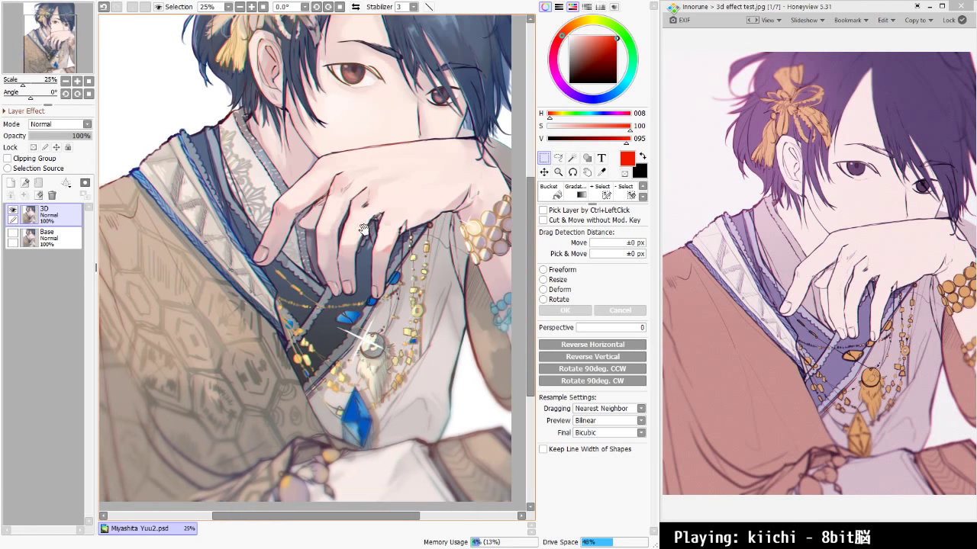
pyautogui.moveTo(372, 217); pyautogui.dragTo(355, 287)
pyautogui.scroll(-1, 350, 282)
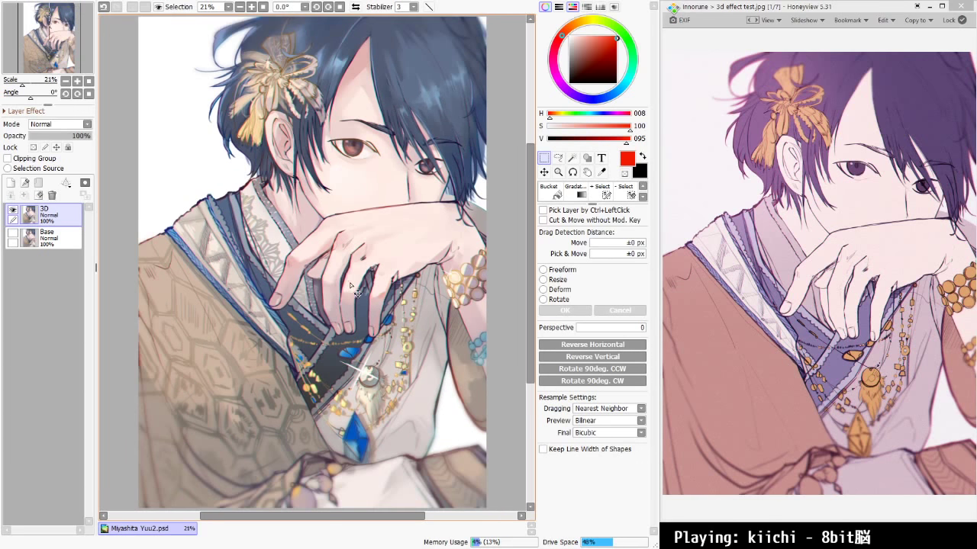
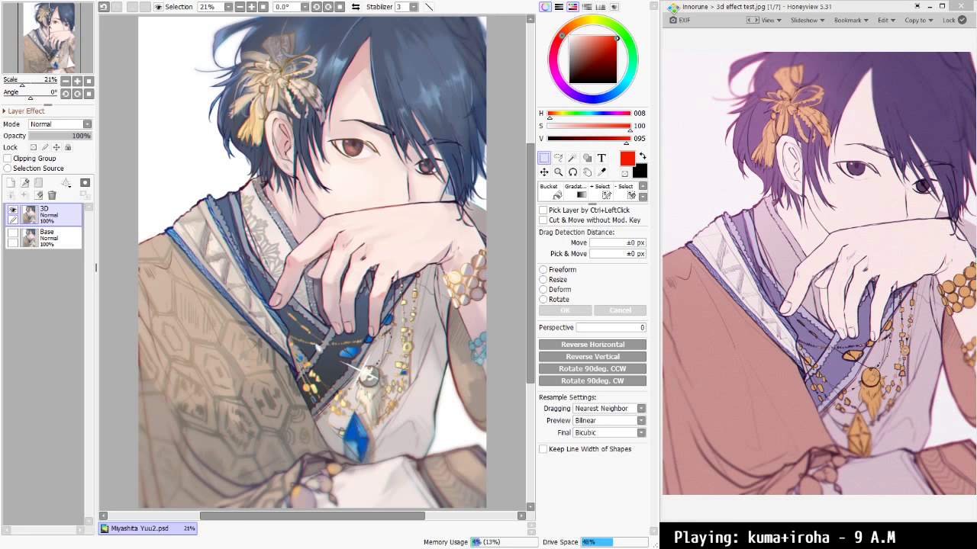
# Replace the open transparent document with Miyashita Yuu2.sai2 and the Miyashita Yuu2.psd version containing an Overlay layer
pyautogui.click(639, 499)
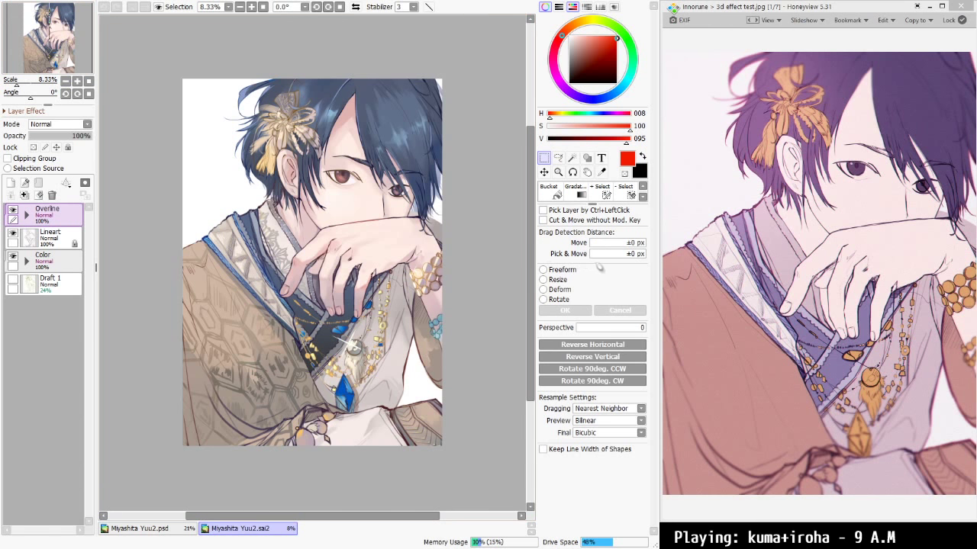
pyautogui.hotkey('ctrl', 'w')
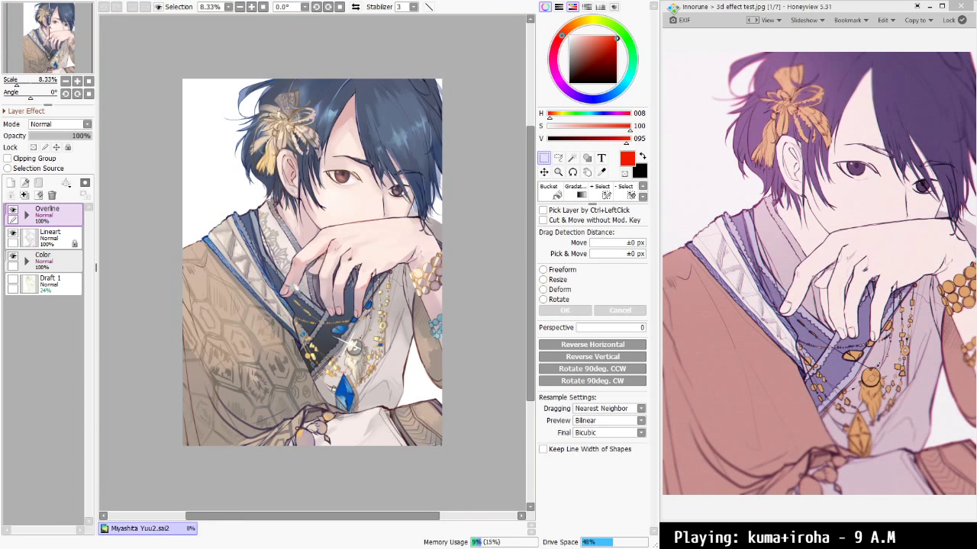
pyautogui.click(168, 530)
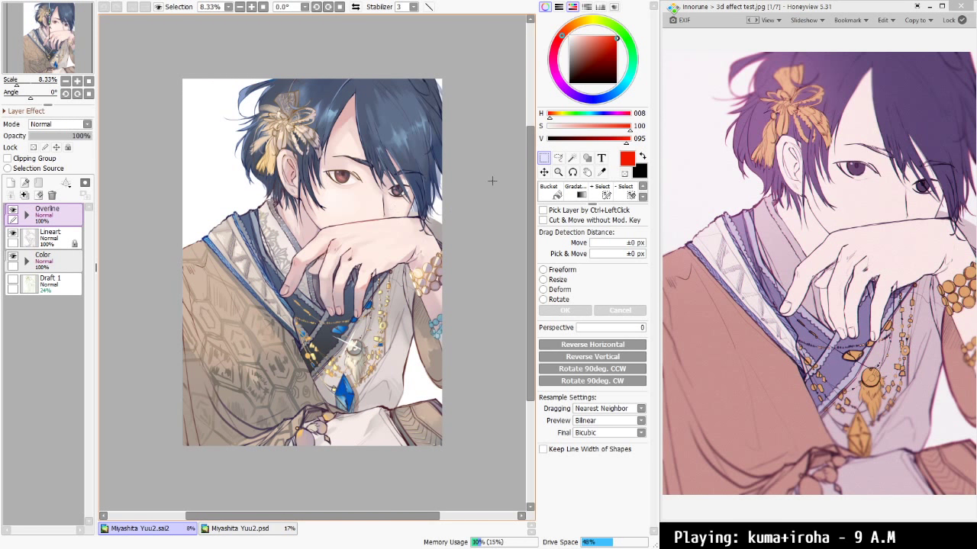
# Compare the original Miyashita Yuu2.sai2 with the Overlay-tinted Miyashita Yuu2.psd by alternating between them at matching display size
pyautogui.scroll(1, 492, 180)
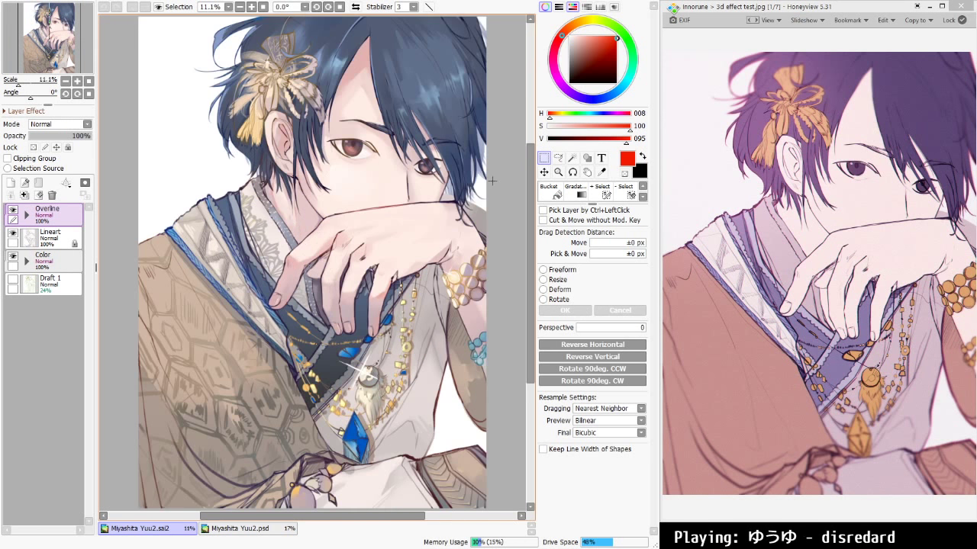
pyautogui.click(256, 529)
pyautogui.scroll(1, 297, 444)
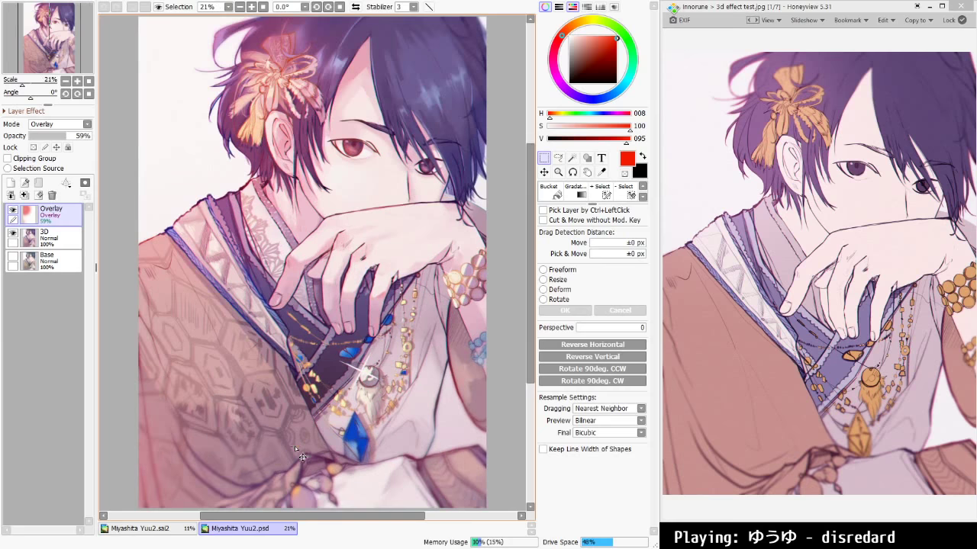
pyautogui.click(184, 534)
pyautogui.click(278, 534)
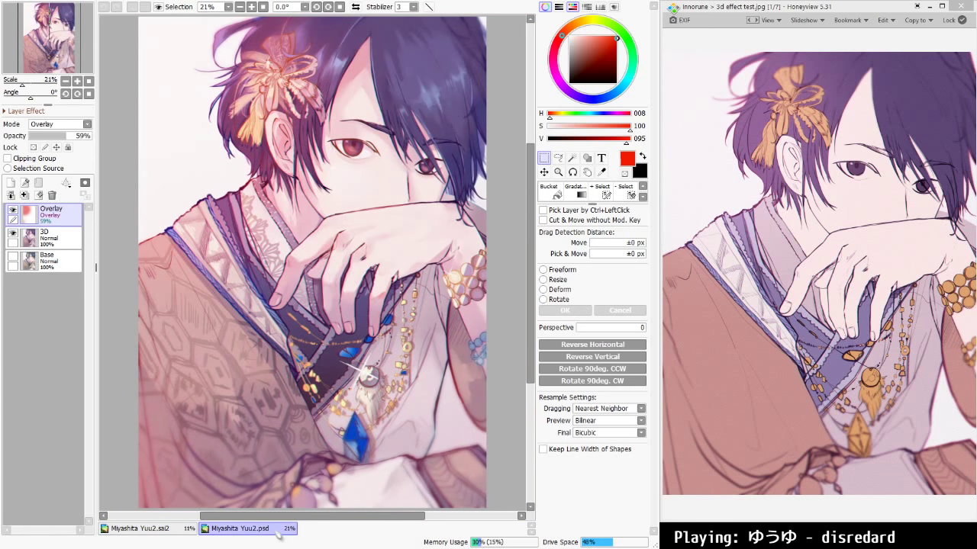
pyautogui.click(164, 530)
pyautogui.click(241, 530)
pyautogui.click(163, 534)
pyautogui.click(255, 534)
pyautogui.click(183, 533)
pyautogui.click(259, 535)
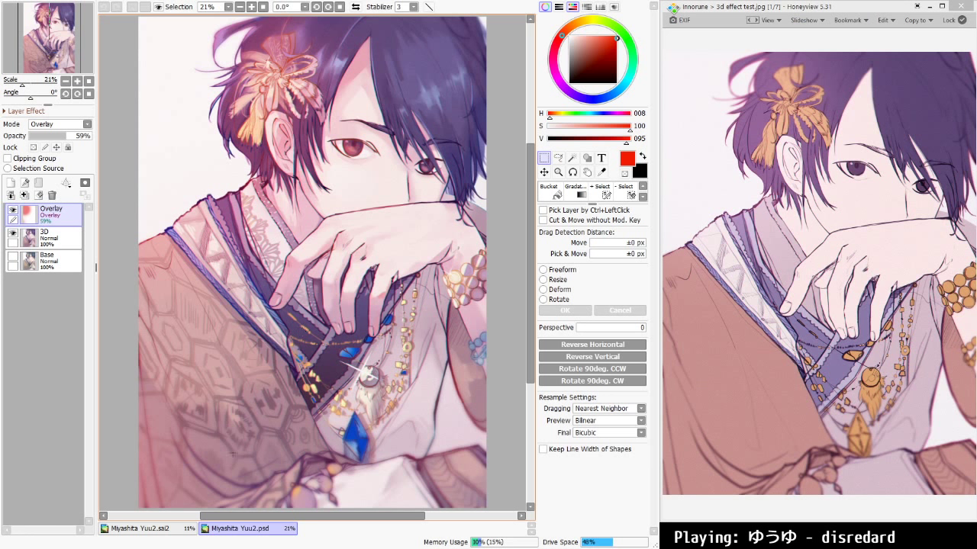
pyautogui.click(180, 531)
pyautogui.click(226, 532)
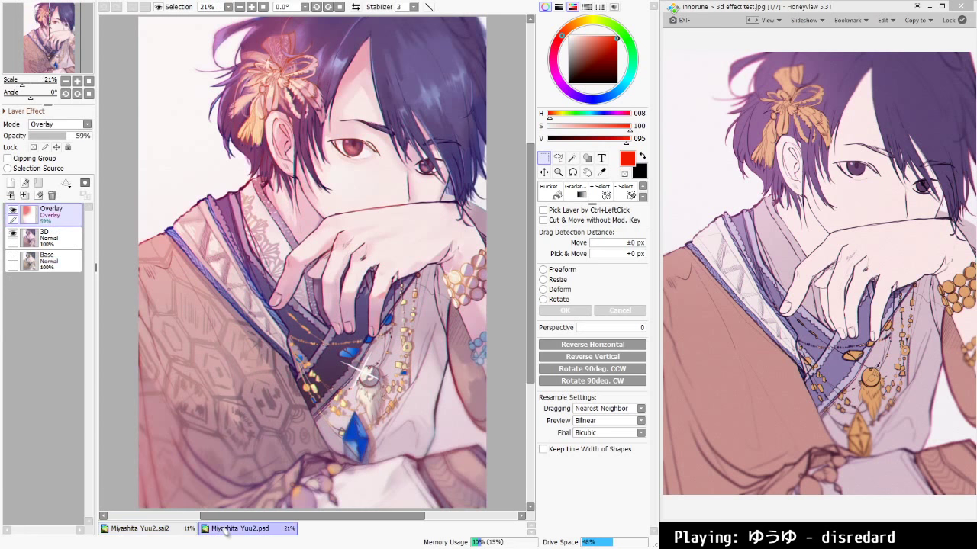
pyautogui.click(180, 529)
pyautogui.click(229, 528)
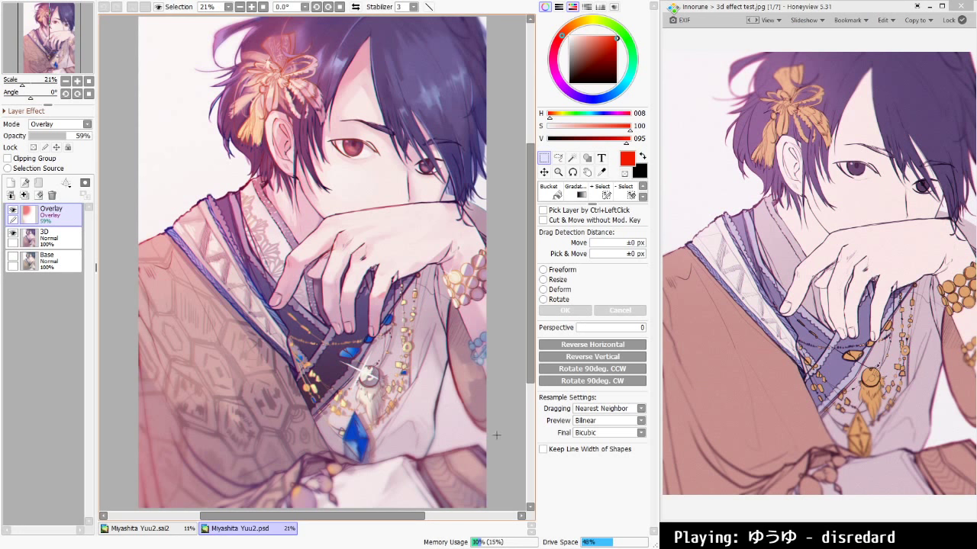
# Resize the Honeyview window beside the canvas so the whole 3d effect test.jpg image fits inside it
pyautogui.moveTo(877, 6); pyautogui.dragTo(877, 30)
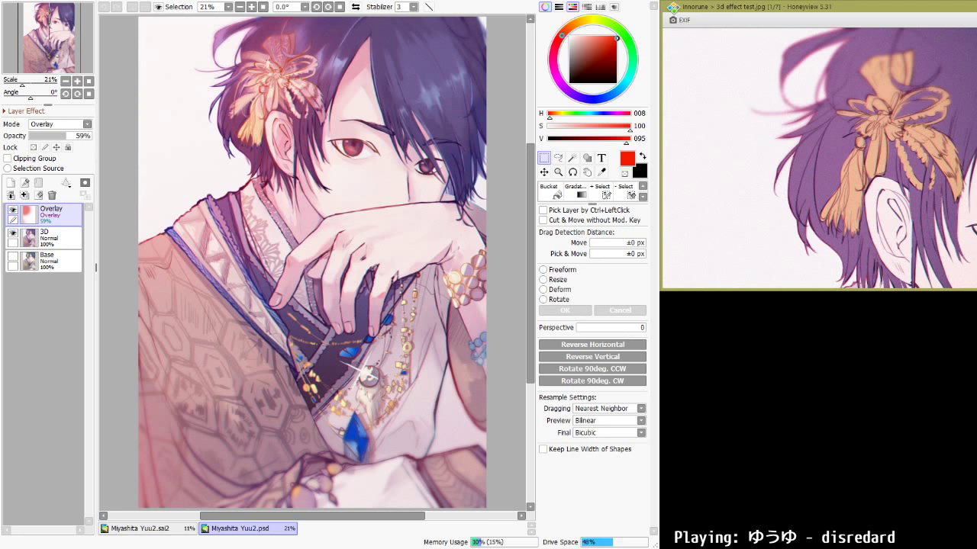
pyautogui.moveTo(820, 187); pyautogui.dragTo(819, 142)
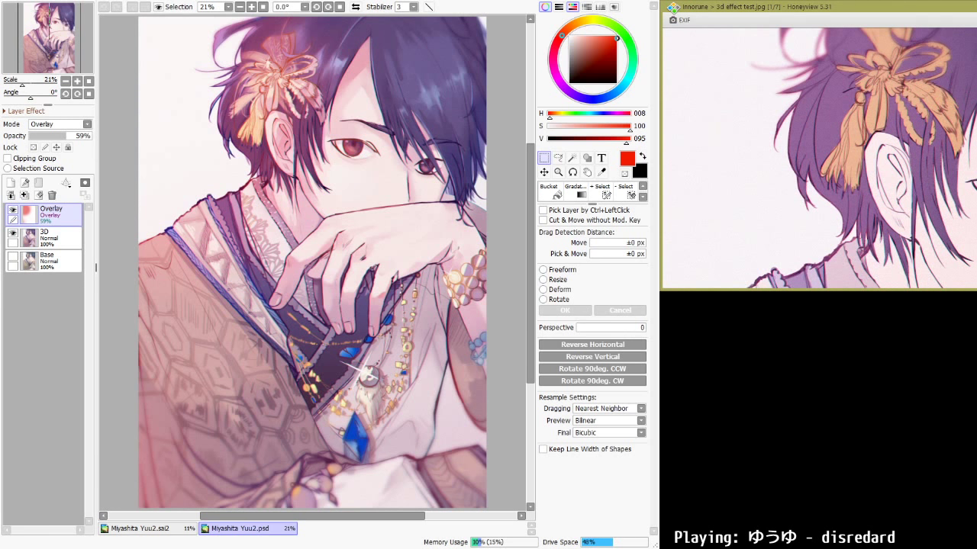
pyautogui.scroll(2, 857, 159)
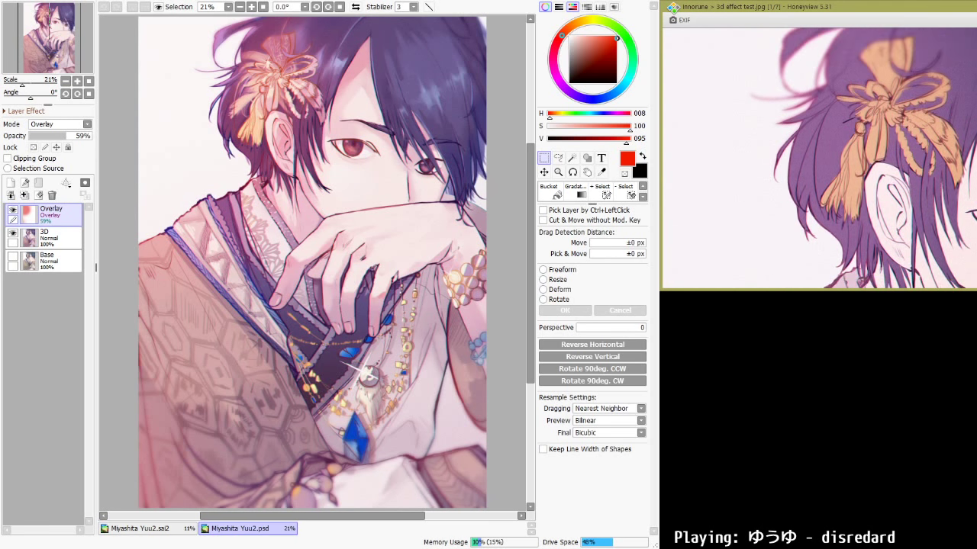
pyautogui.moveTo(976, 289); pyautogui.dragTo(976, 521)
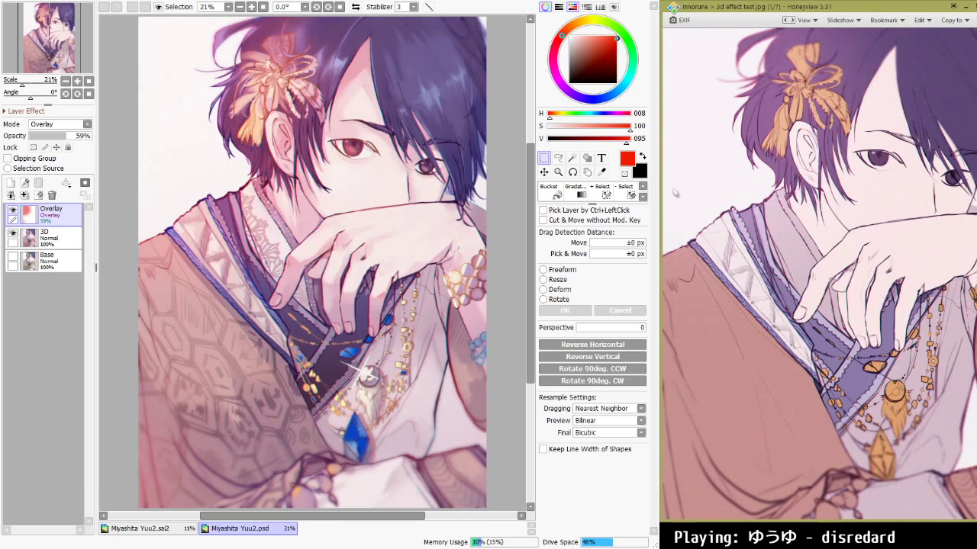
pyautogui.moveTo(663, 186); pyautogui.dragTo(664, 186)
pyautogui.click(976, 7)
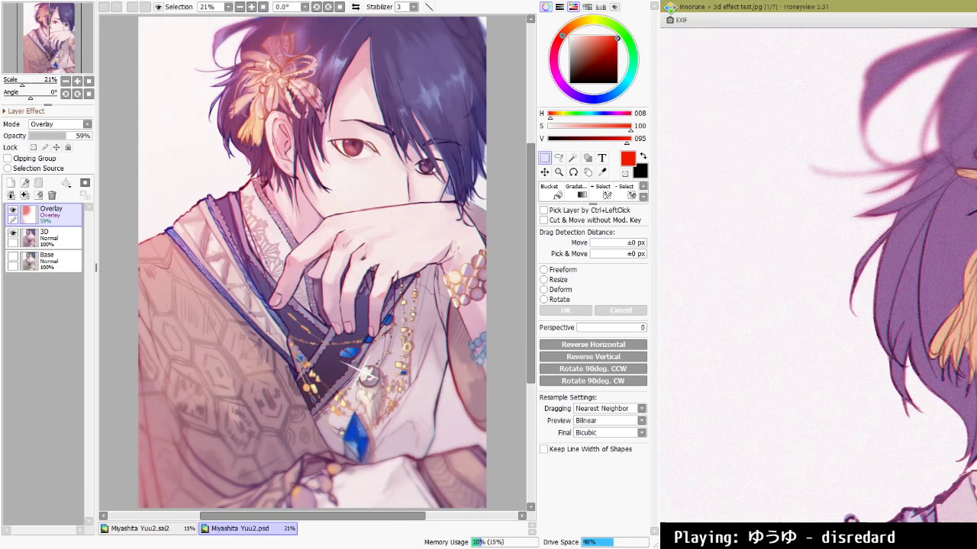
pyautogui.click(975, 7)
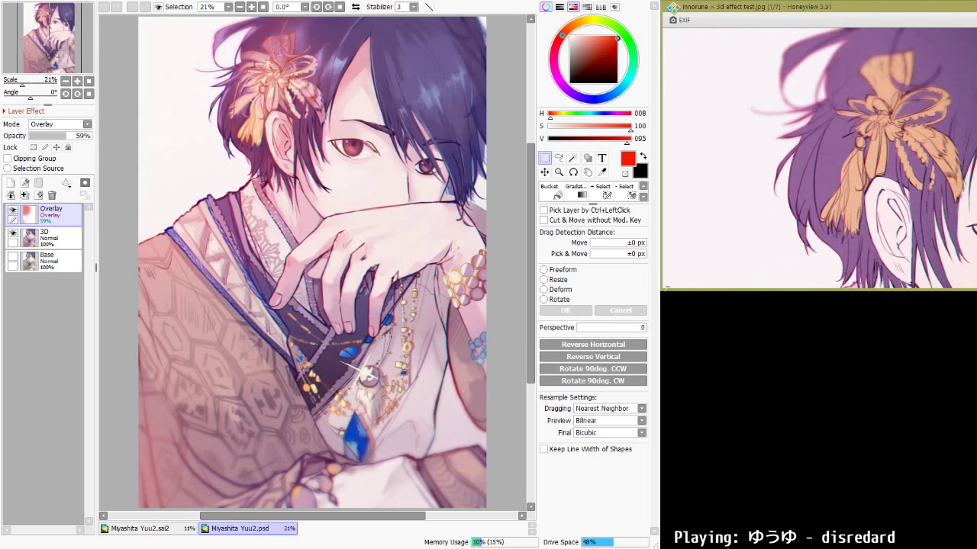
pyautogui.press('KP_Subtract')
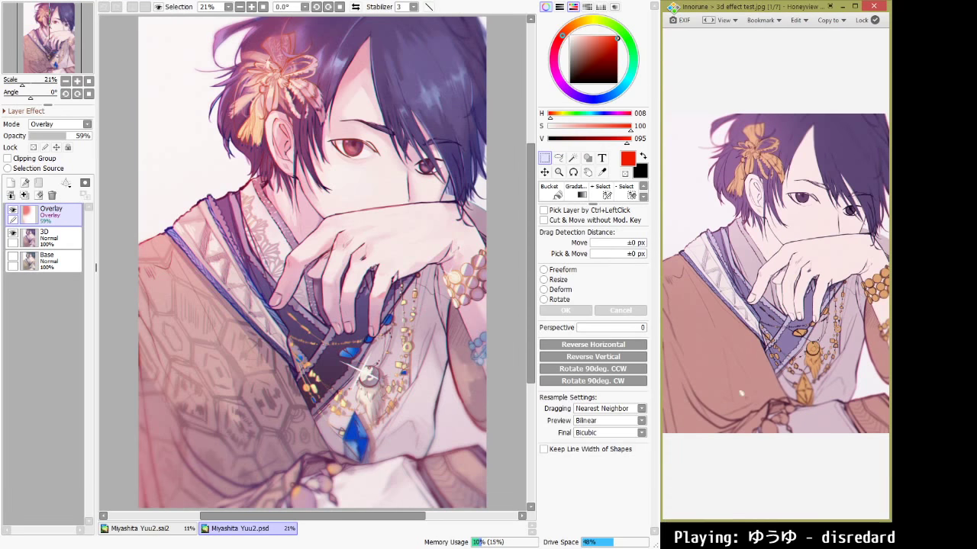
pyautogui.moveTo(890, 267); pyautogui.dragTo(925, 267)
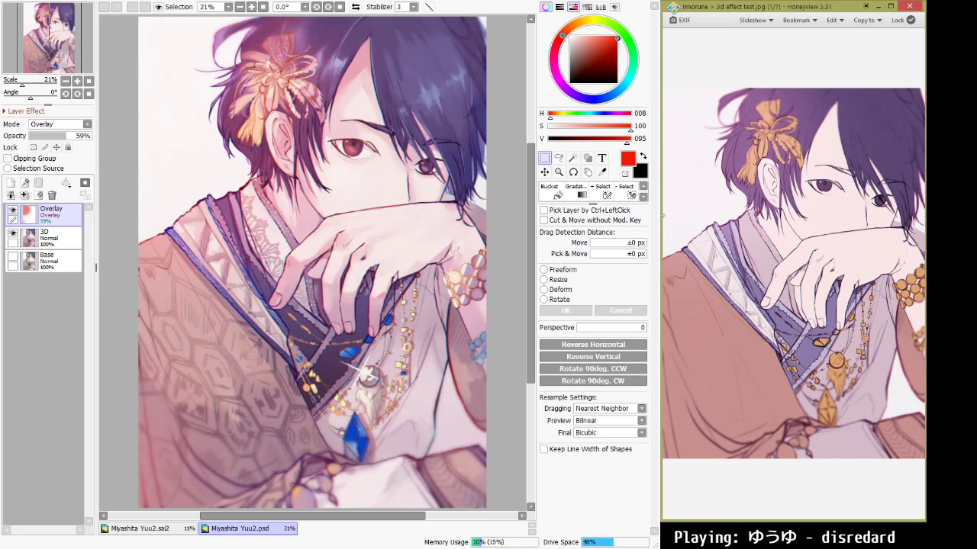
pyautogui.press('KP_Add')
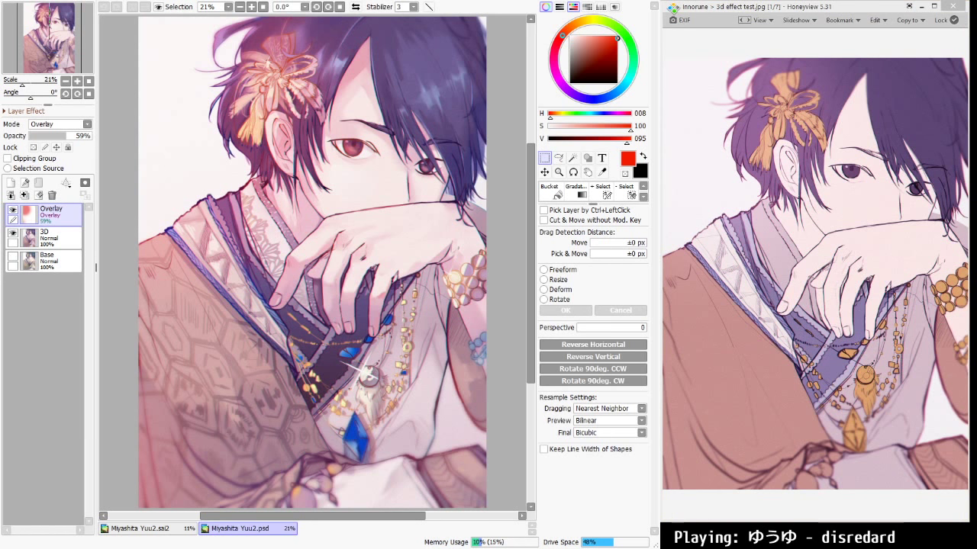
pyautogui.click(665, 251)
pyautogui.moveTo(664, 250); pyautogui.dragTo(664, 252)
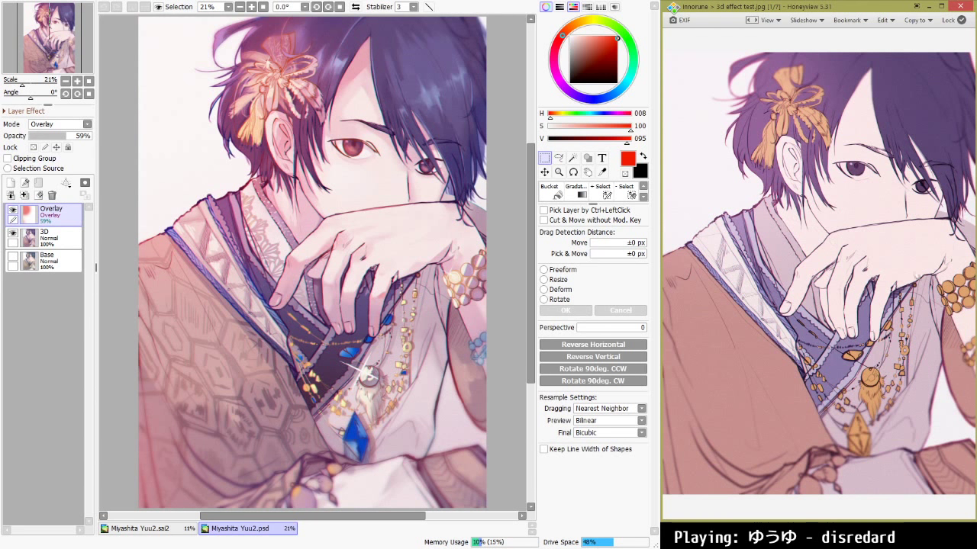
# Browse the reference photos, return to 20190331.jpg, and enlarge it around the performer's hair ornament and sleeves
pyautogui.click(958, 260)
pyautogui.click(956, 259)
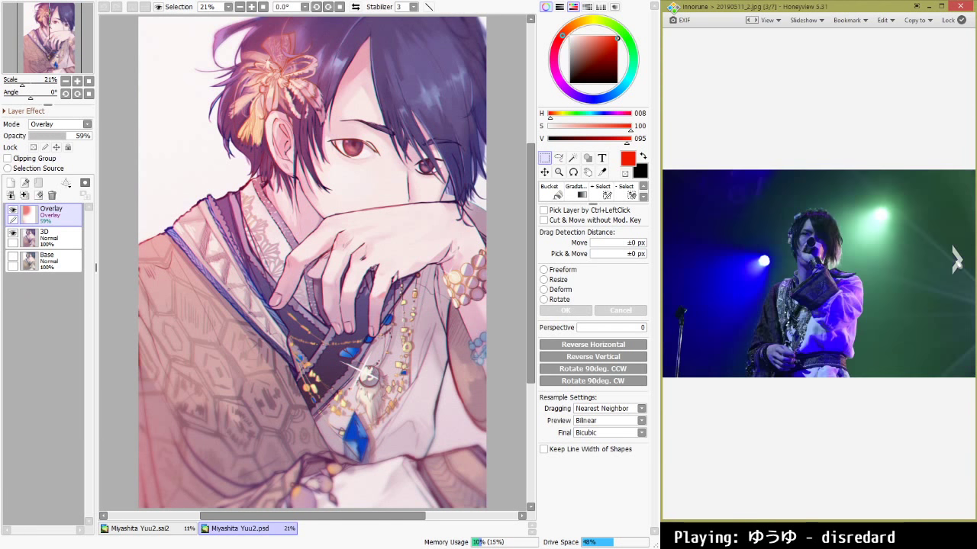
pyautogui.click(956, 260)
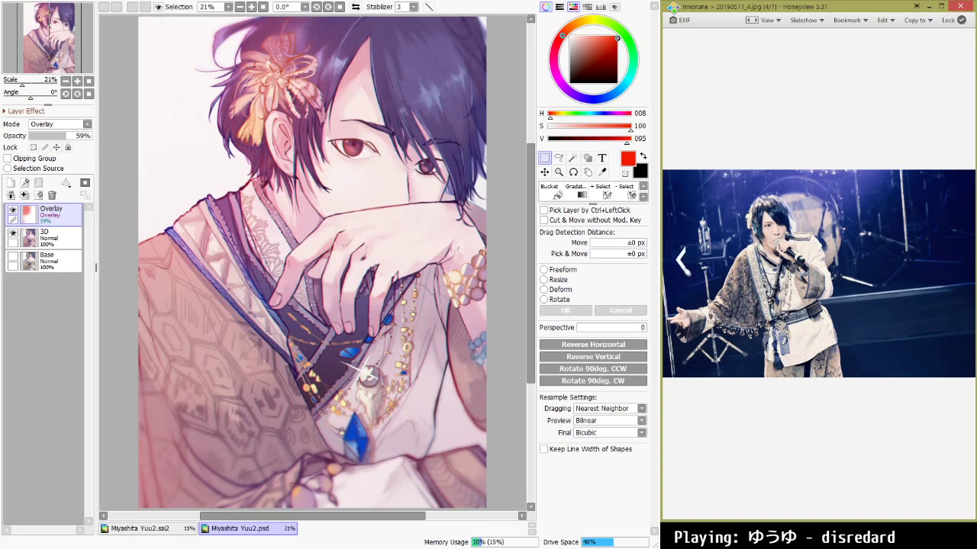
pyautogui.click(677, 259)
pyautogui.click(676, 260)
pyautogui.click(773, 20)
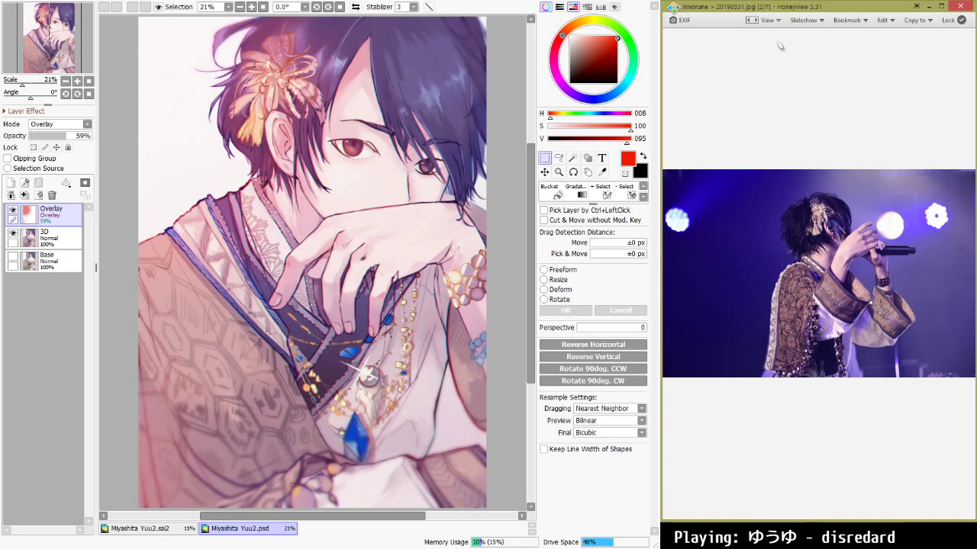
pyautogui.click(780, 50)
pyautogui.moveTo(850, 319); pyautogui.dragTo(697, 321)
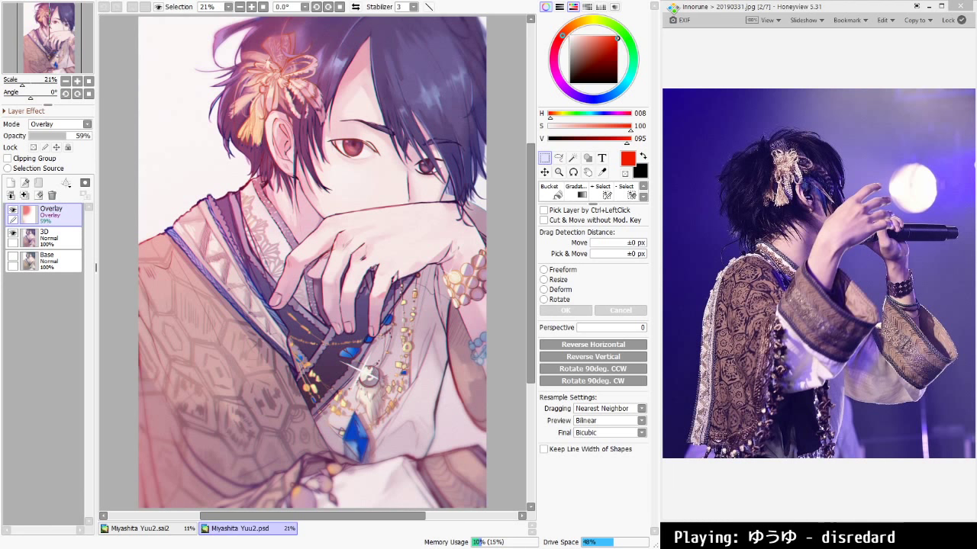
# Switch to Miyashita Yuu2.sai2 and add a layer named Hair above Sparkles in the Overline group
pyautogui.click(55, 32)
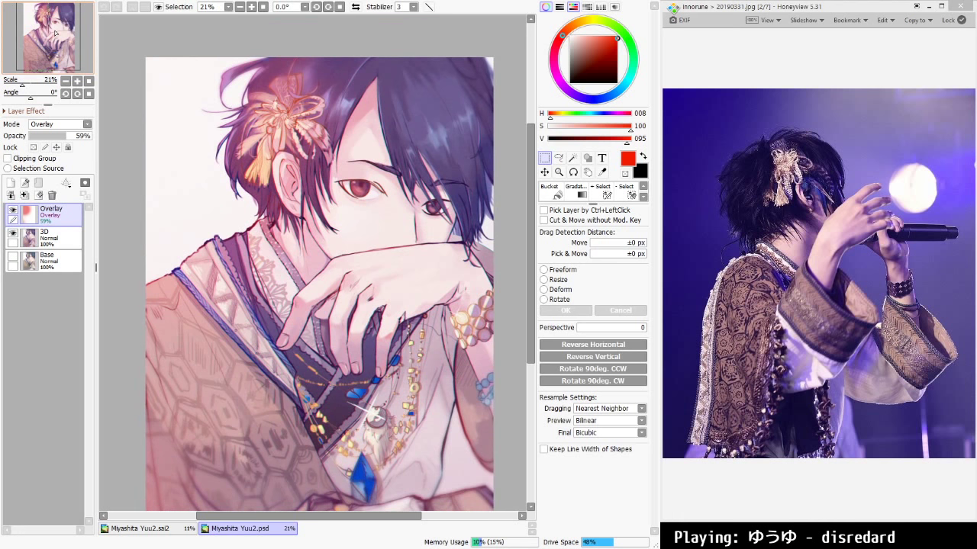
pyautogui.click(55, 240)
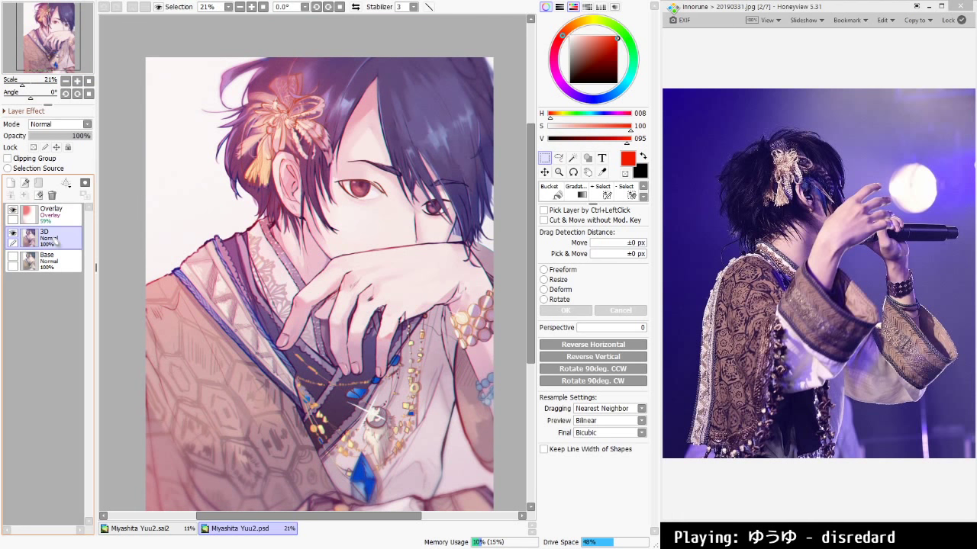
pyautogui.click(166, 531)
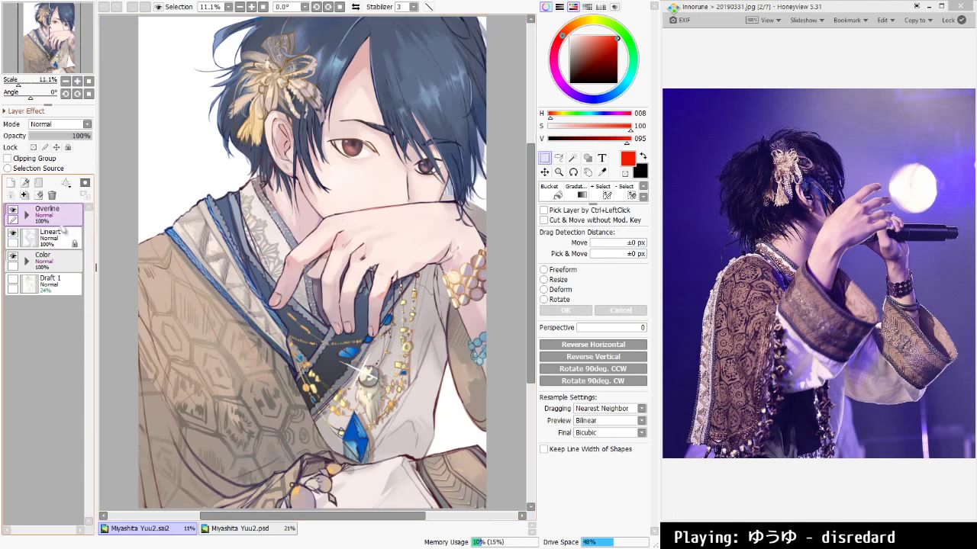
pyautogui.click(27, 215)
pyautogui.click(59, 238)
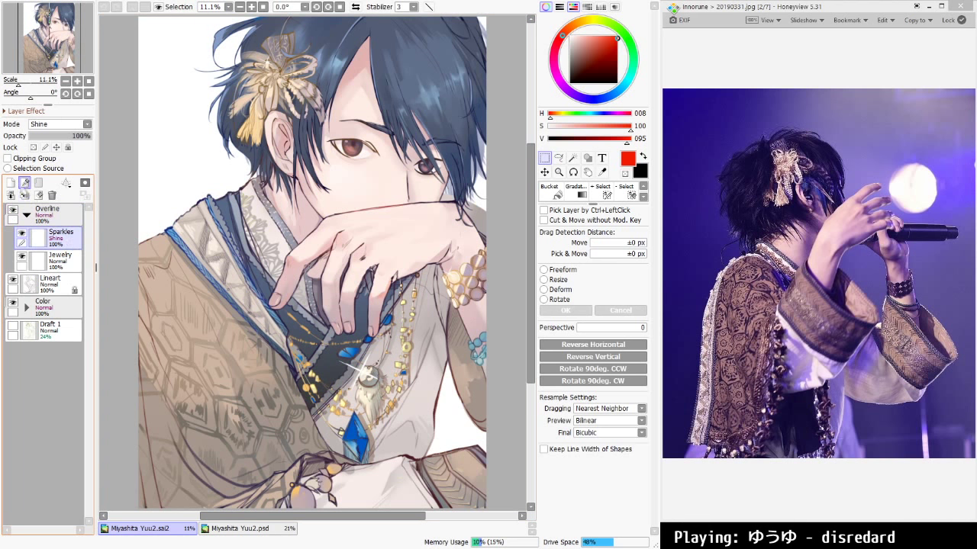
pyautogui.click(25, 183)
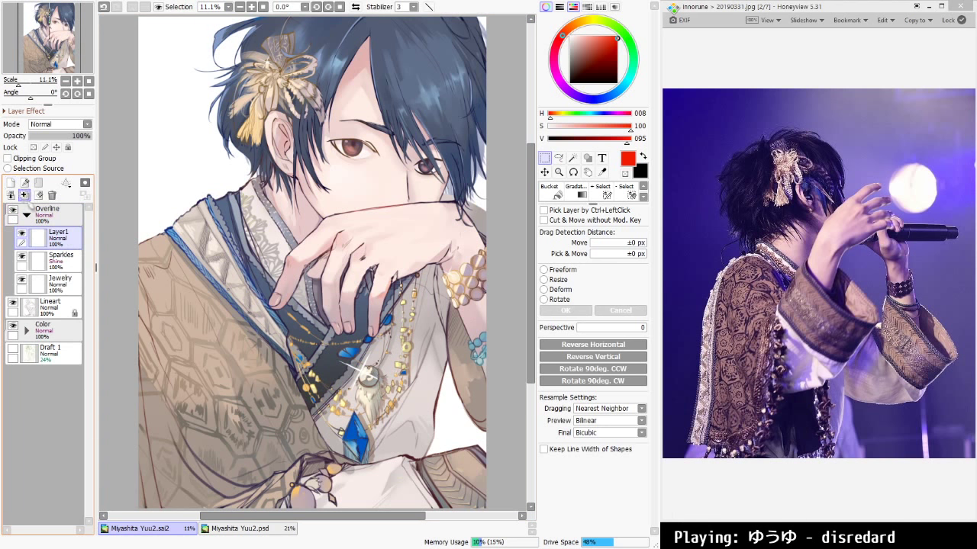
pyautogui.doubleClick(68, 242)
pyautogui.write('Hair')
pyautogui.press('Return')
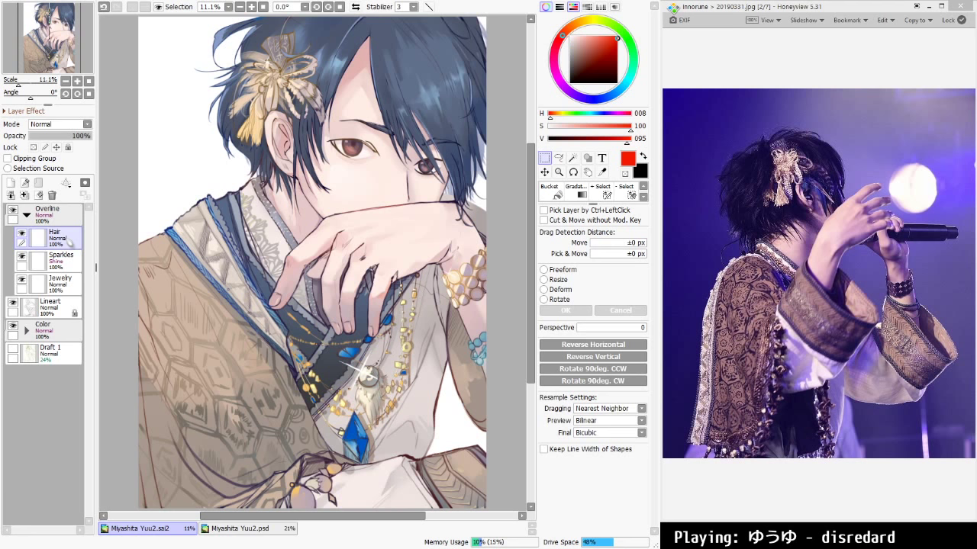
# Set up the Marker at brush size 40 with a muted grey-blue sampled from the hair
pyautogui.moveTo(532, 169); pyautogui.dragTo(532, 98)
pyautogui.click(644, 187)
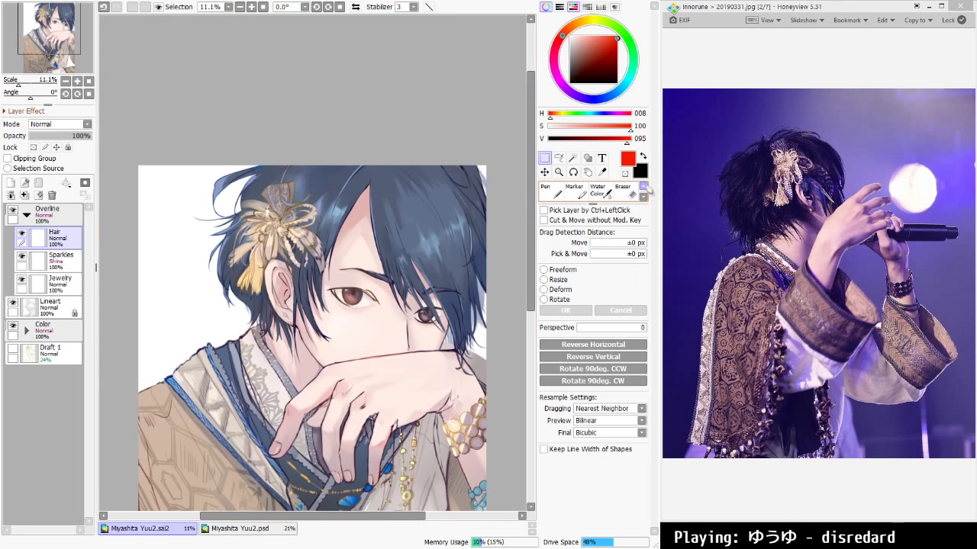
pyautogui.click(582, 195)
pyautogui.keyDown('alt'); pyautogui.click(382, 183); pyautogui.keyUp('alt')
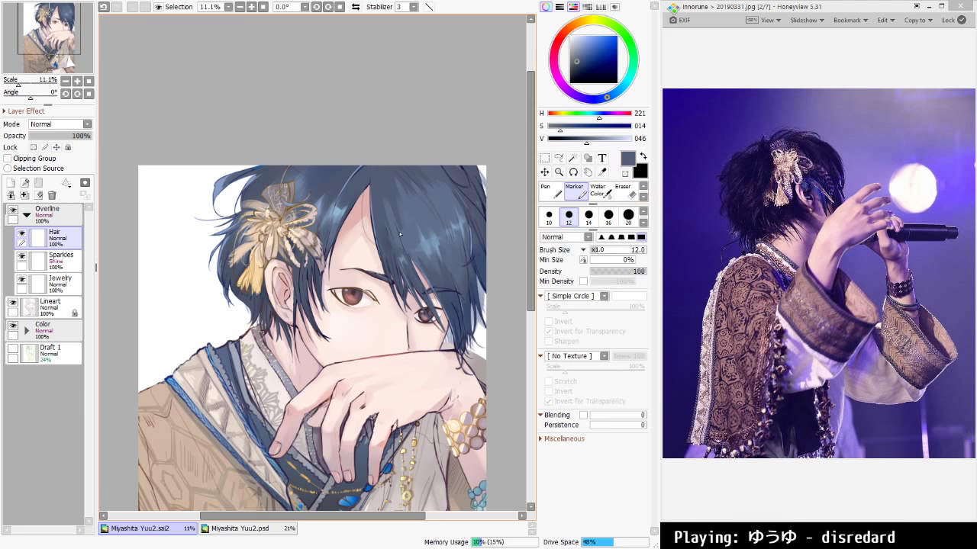
pyautogui.hotkey('ctrl', 'z')
pyautogui.press(']')
pyautogui.press(']')
pyautogui.press(']')
pyautogui.press(']')
pyautogui.press(']')
pyautogui.press(']')
pyautogui.press(']')
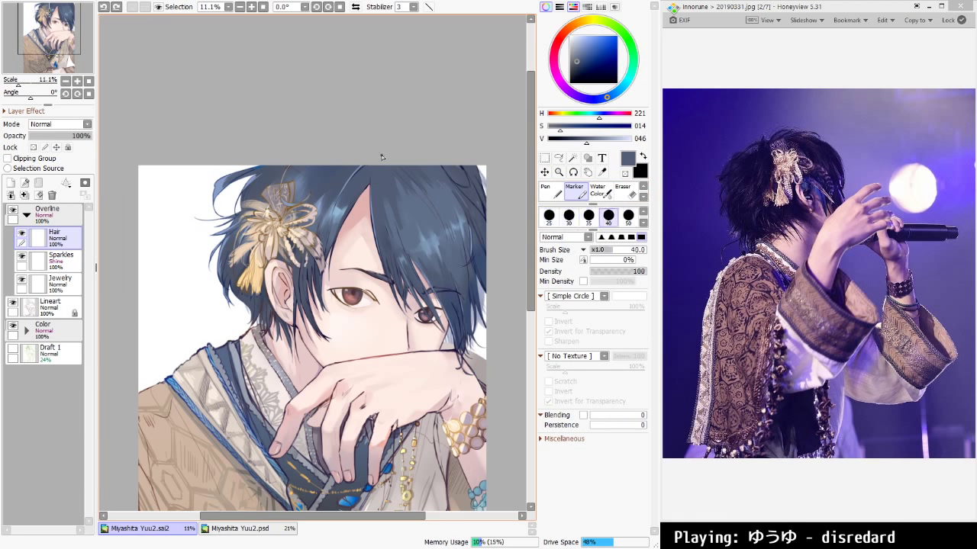
# Try loose grey-blue hair strands falling from the fringe parting over the forehead on the Hair layer
pyautogui.hotkey('ctrl', 'y')
pyautogui.hotkey('ctrl', 'z')
pyautogui.hotkey('ctrl', 'y')
pyautogui.hotkey('ctrl', 'z')
pyautogui.keyDown('alt'); pyautogui.click(417, 221); pyautogui.keyUp('alt')
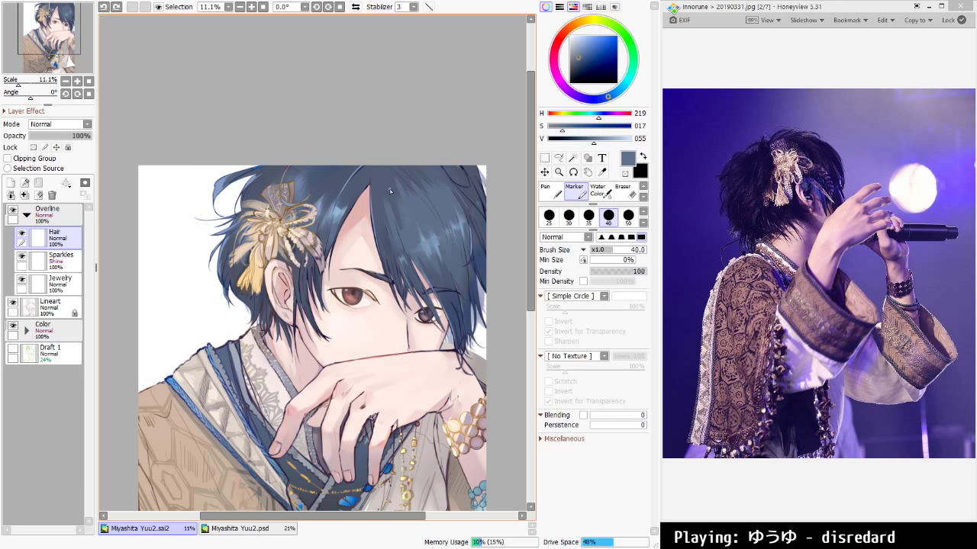
pyautogui.hotkey('ctrl', 'y')
pyautogui.moveTo(369, 189); pyautogui.dragTo(381, 265)
pyautogui.hotkey('ctrl', 'z')
pyautogui.moveTo(370, 188); pyautogui.dragTo(383, 266)
pyautogui.hotkey('ctrl', 'z')
# Try grey-blue and black strands along the outer fringe and over the eye on the Hair layer
pyautogui.rightClick(467, 245)
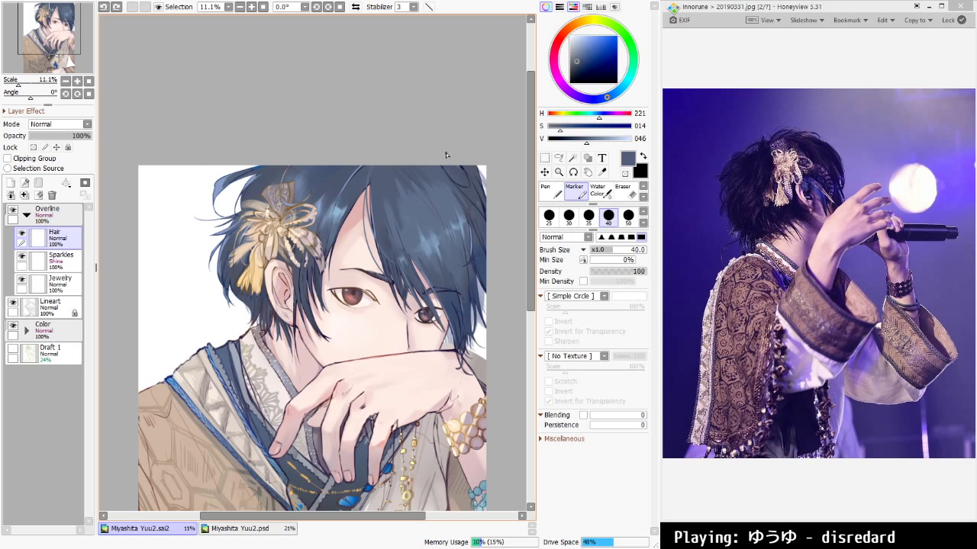
pyautogui.moveTo(480, 246); pyautogui.dragTo(476, 276)
pyautogui.hotkey('ctrl', 'z')
pyautogui.moveTo(576, 74); pyautogui.dragTo(506, 116)
pyautogui.moveTo(433, 140); pyautogui.dragTo(448, 336)
pyautogui.hotkey('ctrl', 'z')
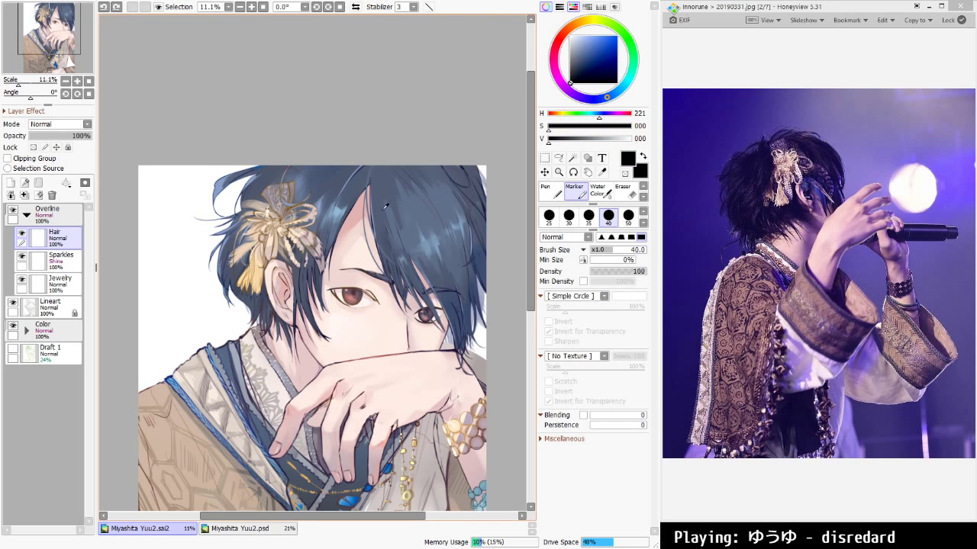
# Sample a lighter blue from the hair highlights and try strands at the outer fringe and the parting
pyautogui.keyDown('alt'); pyautogui.click(434, 221); pyautogui.keyUp('alt')
pyautogui.moveTo(458, 170)
pyautogui.mouseDown()
pyautogui.moveTo(481, 229)
pyautogui.moveTo(470, 310)
pyautogui.mouseUp()
pyautogui.hotkey('ctrl', 'z')
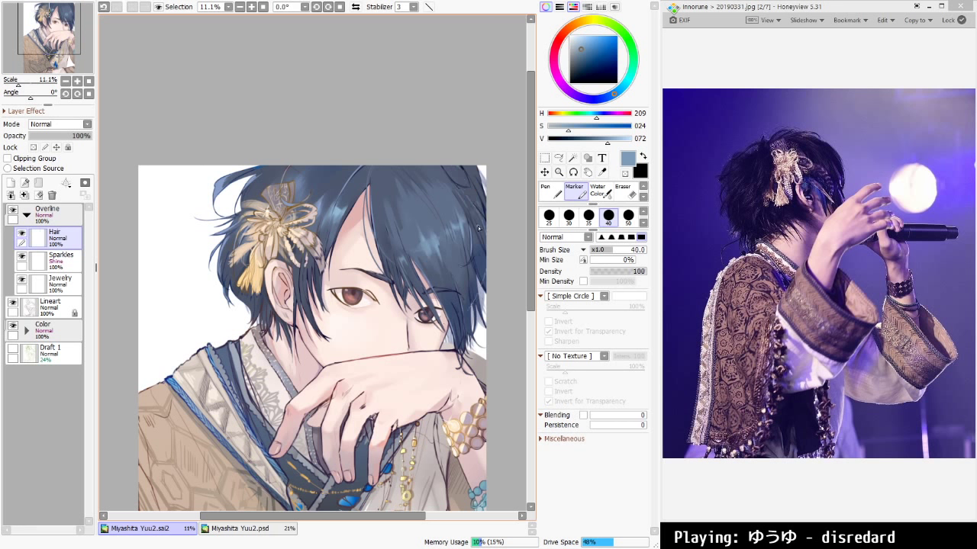
pyautogui.hotkey('ctrl', 'z')
pyautogui.moveTo(475, 216); pyautogui.dragTo(481, 232)
pyautogui.moveTo(368, 199); pyautogui.dragTo(394, 288)
pyautogui.hotkey('ctrl', 'z')
pyautogui.hotkey('ctrl', 'z')
# Try a short light-blue strand falling from the hair parting, using the photo's hair as reference
pyautogui.moveTo(706, 143); pyautogui.dragTo(702, 143)
pyautogui.click(414, 112)
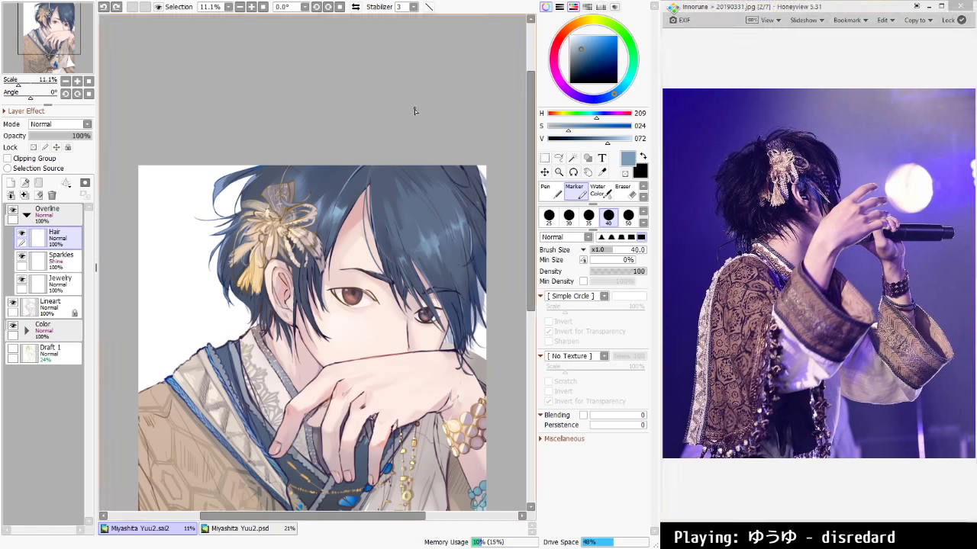
pyautogui.hotkey('ctrl', 'z')
pyautogui.hotkey('ctrl', 'z')
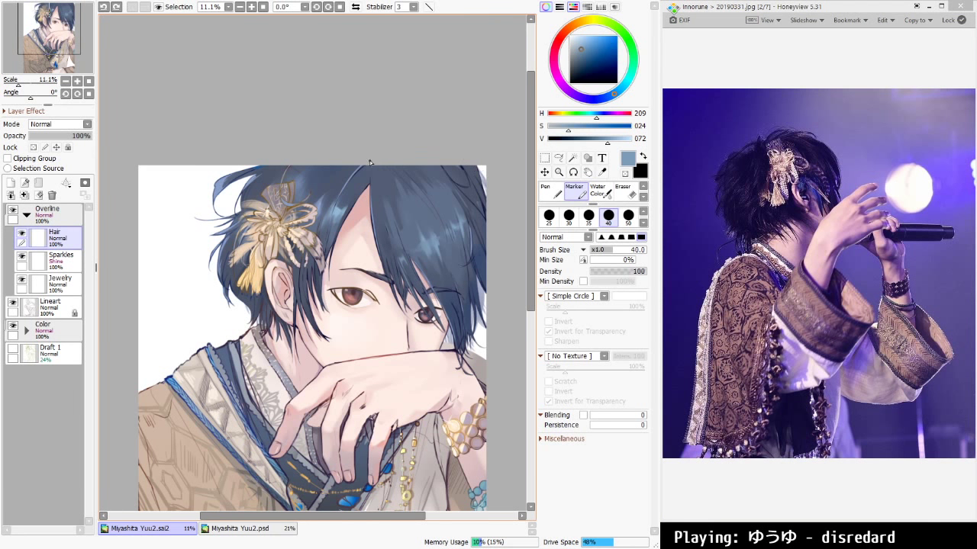
pyautogui.hotkey('ctrl', 'z')
pyautogui.hotkey('ctrl', 'z')
pyautogui.moveTo(370, 184); pyautogui.dragTo(374, 231)
pyautogui.hotkey('ctrl', 'z')
# Paint a short light-blue hair strand over the partly covered eye on the Hair layer
pyautogui.moveTo(442, 300); pyautogui.dragTo(449, 332)
pyautogui.moveTo(387, 144); pyautogui.dragTo(391, 47)
pyautogui.moveTo(379, 234); pyautogui.dragTo(384, 188)
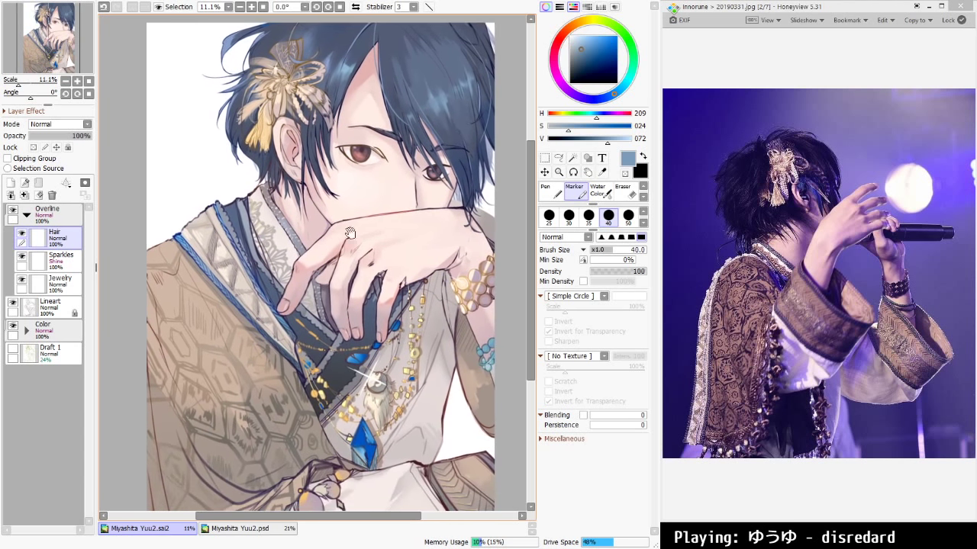
# Switch to Miyashita Yuu2.psd and try a light-blue strand over the hair parting on the 3D layer
pyautogui.click(239, 528)
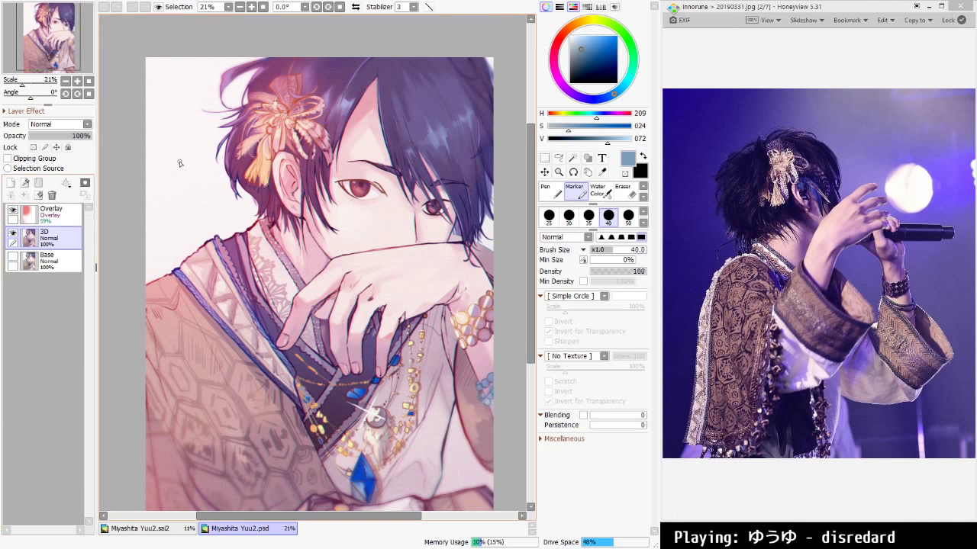
pyautogui.moveTo(377, 75); pyautogui.dragTo(387, 167)
pyautogui.hotkey('ctrl', 'z')
pyautogui.moveTo(336, 94); pyautogui.dragTo(328, 53)
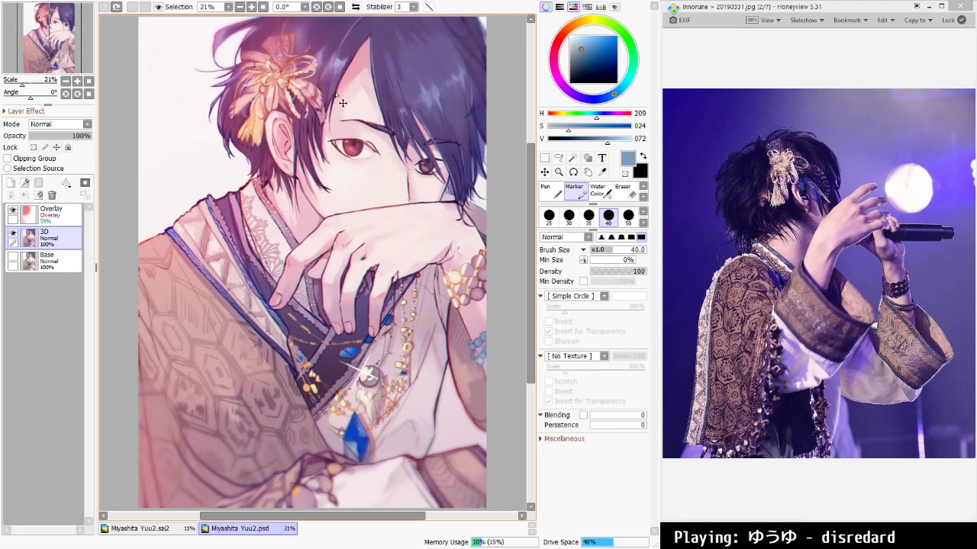